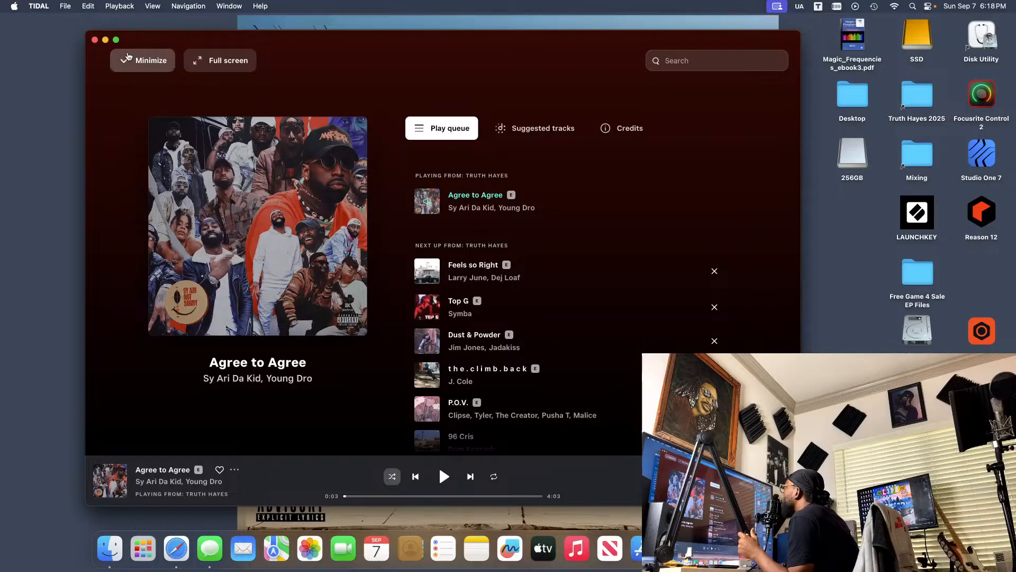
- Collapse the now-playing view and quit TIDAL
{"action": "left_click", "coordinate": [95, 40]}
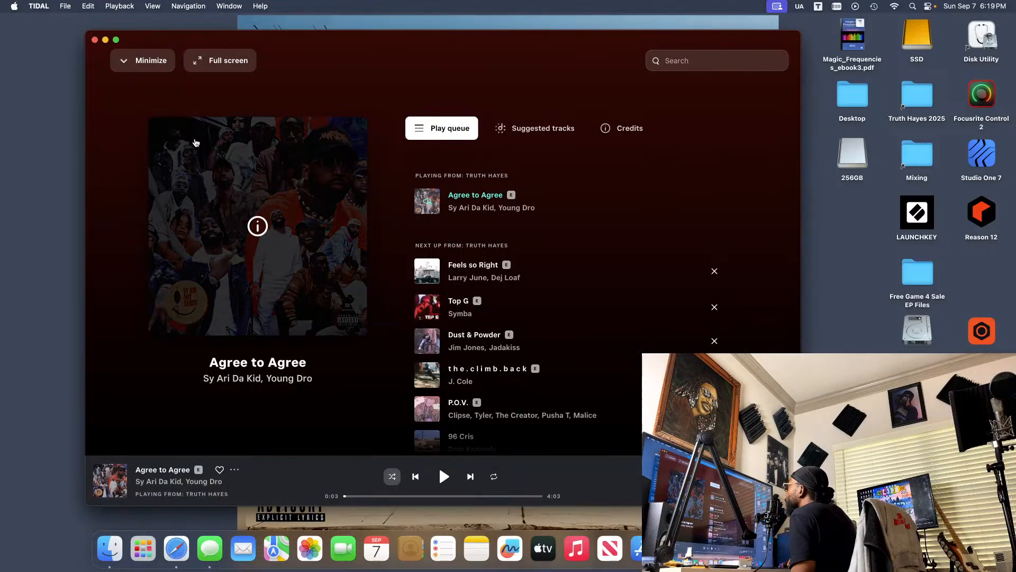
{"action": "left_click", "coordinate": [132, 61]}
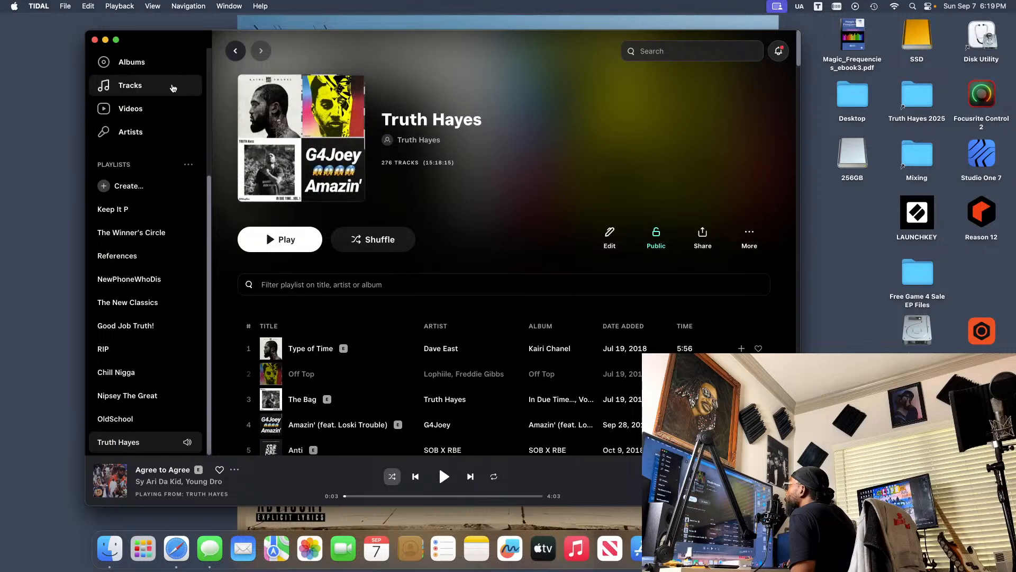
{"action": "scroll", "coordinate": [146, 109], "scroll_direction": "up", "scroll_amount": 5}
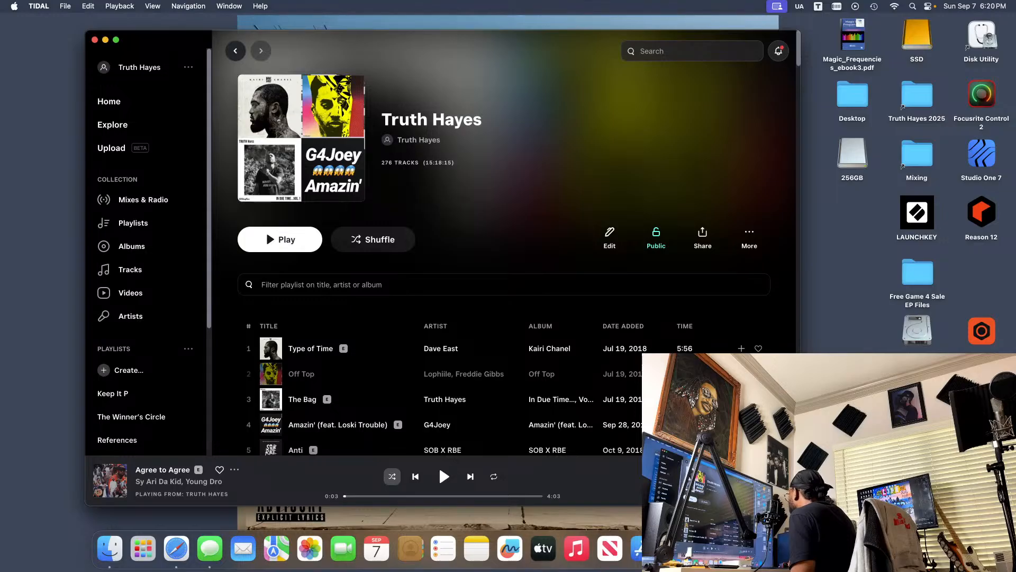
{"action": "right_click", "coordinate": [825, 548]}
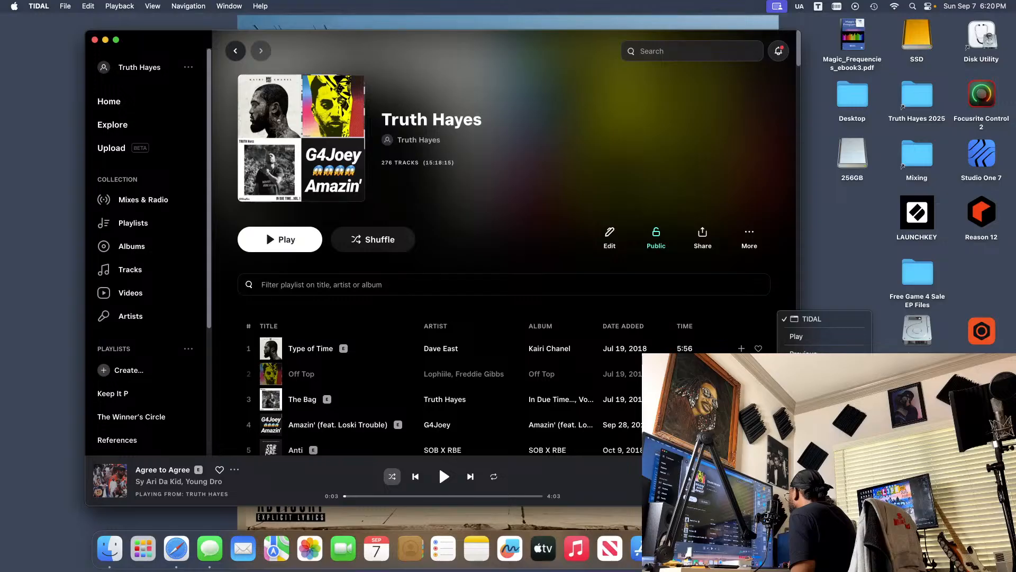
{"action": "left_click", "coordinate": [798, 513]}
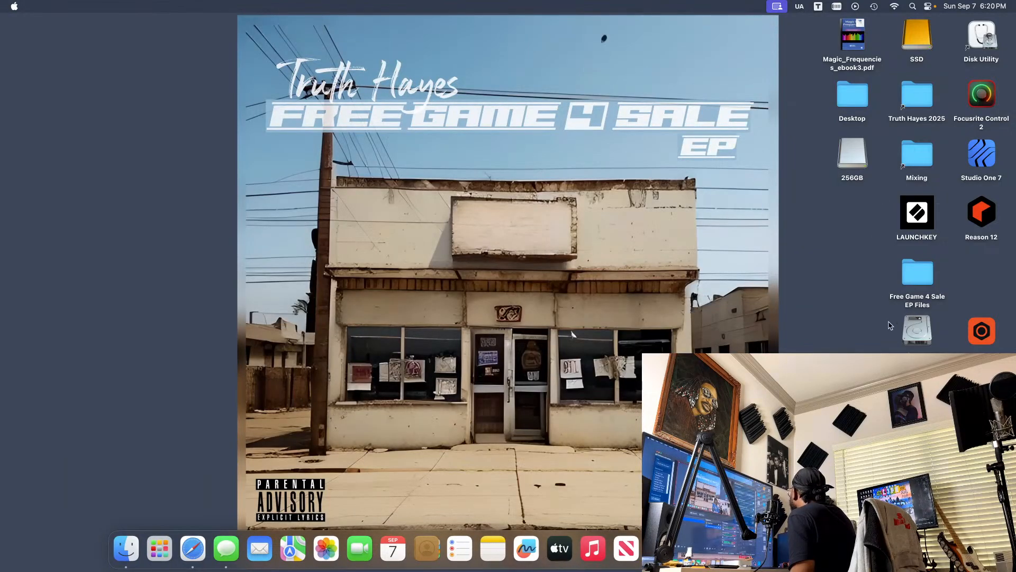
- Open Congruence Rough.mp3 from the Desktop folder in QuickTime Player
{"action": "double_click", "coordinate": [859, 101]}
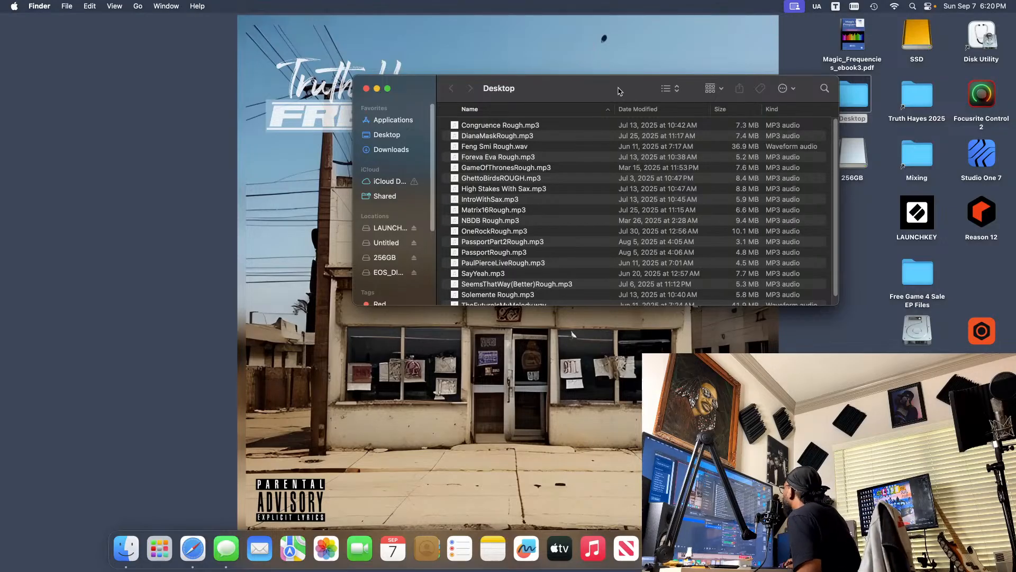
{"action": "left_click_drag", "start_coordinate": [619, 91], "coordinate": [729, 301]}
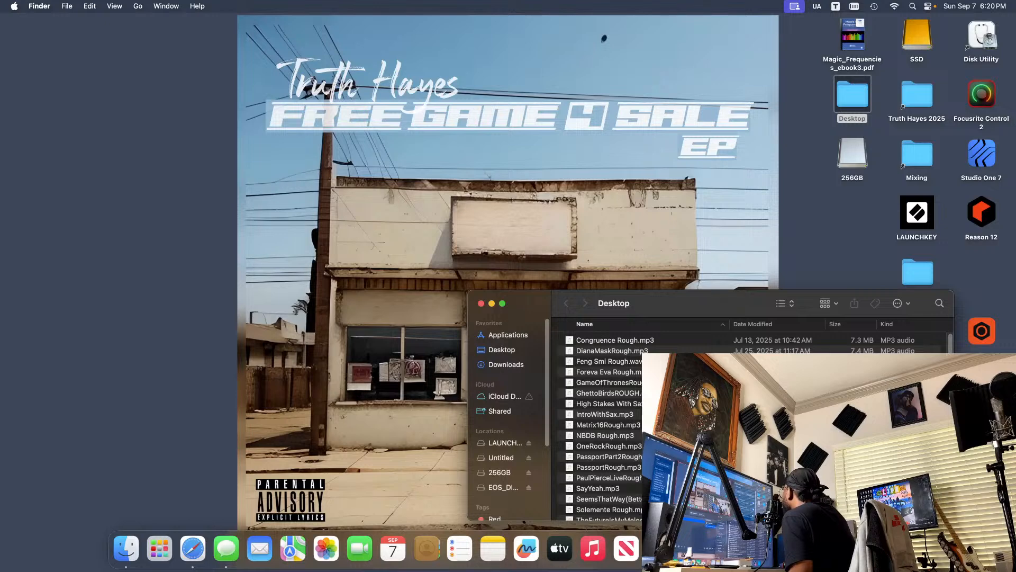
{"action": "right_click", "coordinate": [615, 342]}
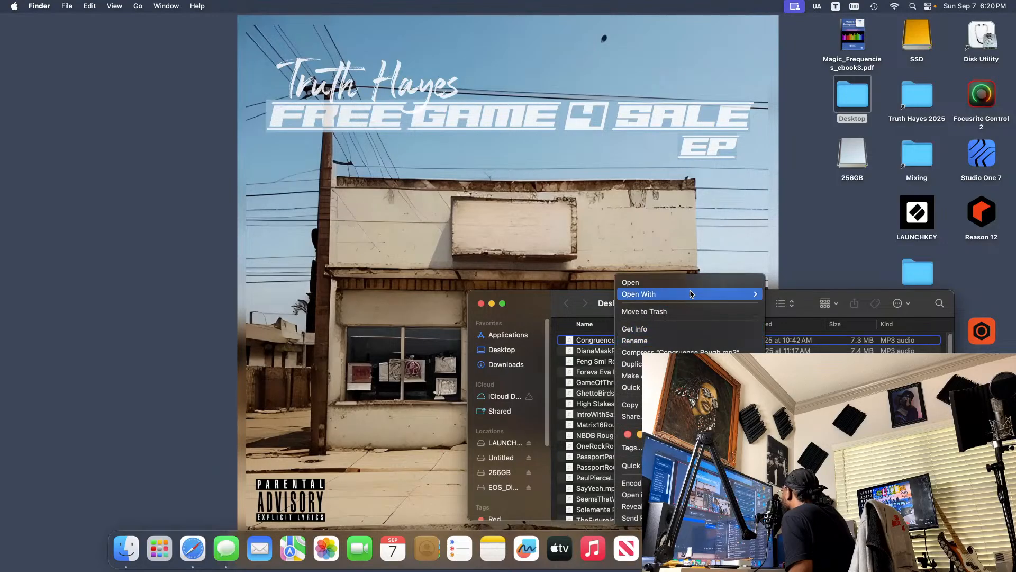
{"action": "mouse_move", "coordinate": [734, 294]}
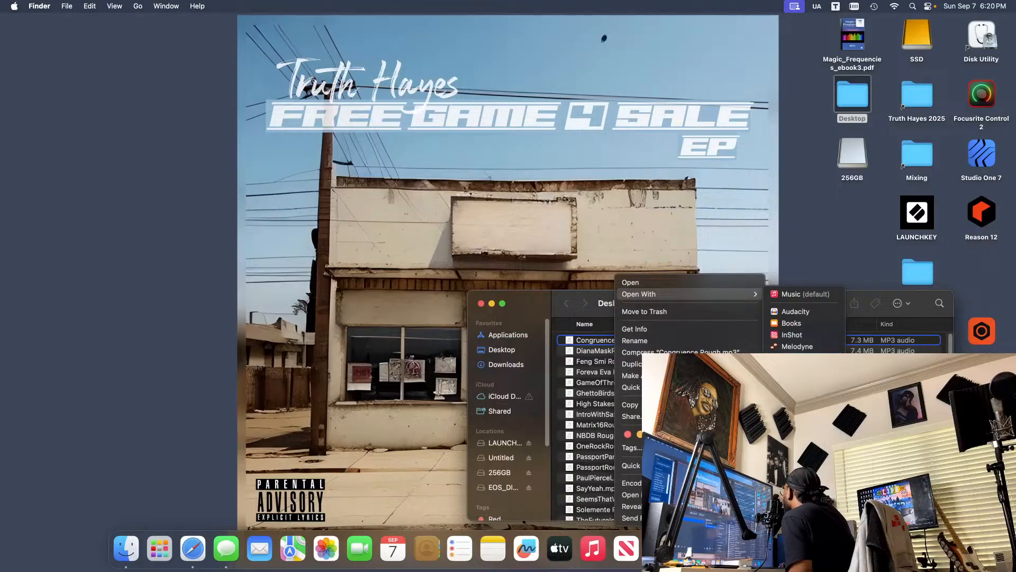
{"action": "left_click", "coordinate": [802, 358]}
- Minimize the Finder window, play Congruence Rough.mp3, and close its player
{"action": "left_click", "coordinate": [491, 304]}
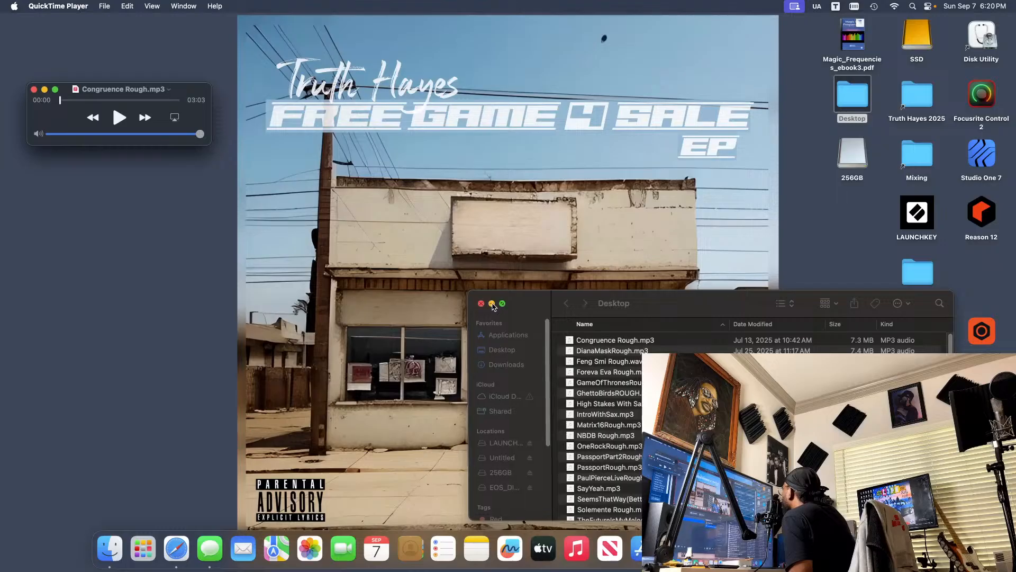
{"action": "left_click", "coordinate": [117, 118]}
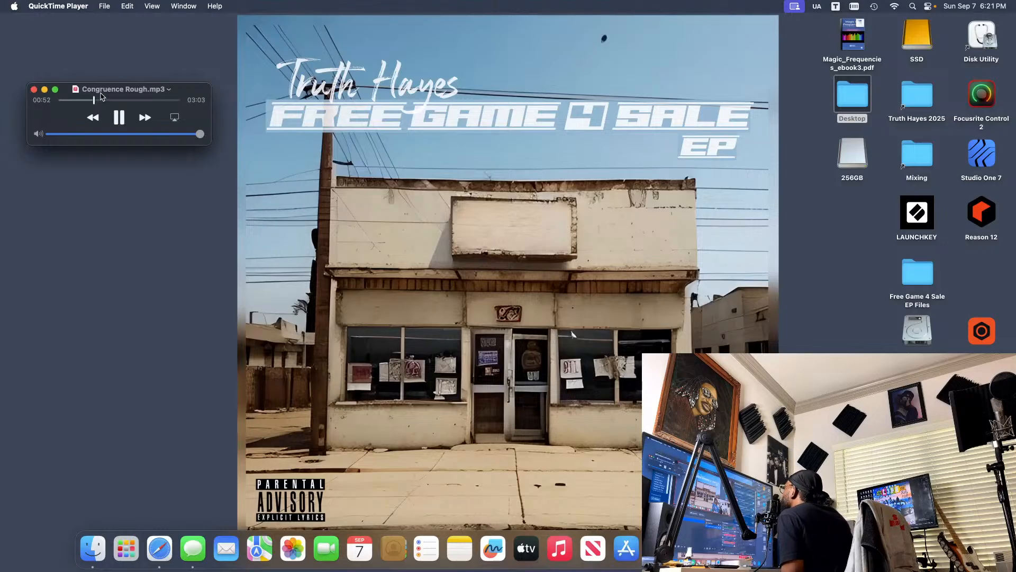
{"action": "left_click_drag", "start_coordinate": [102, 96], "coordinate": [119, 451]}
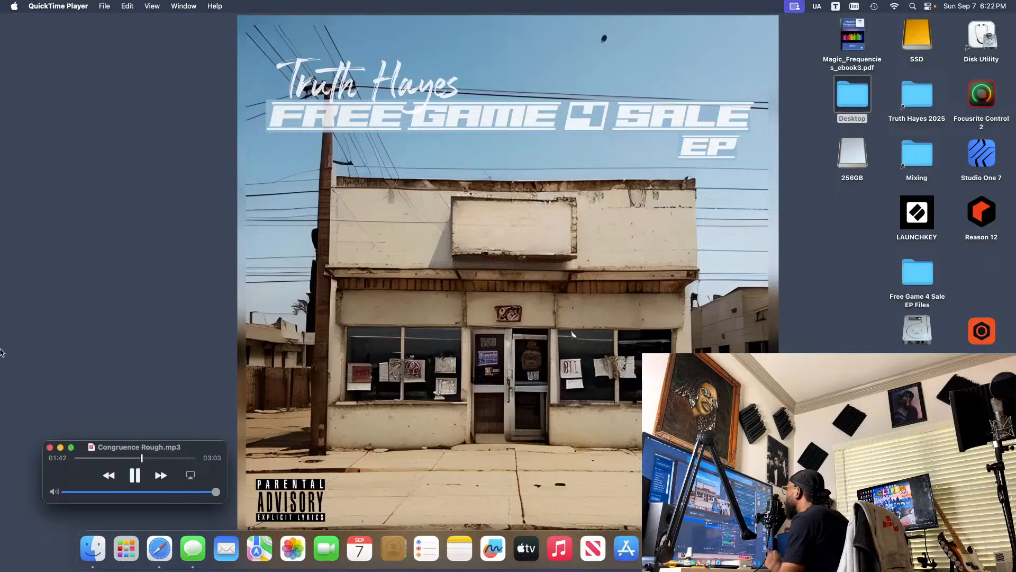
{"action": "left_click", "coordinate": [50, 448]}
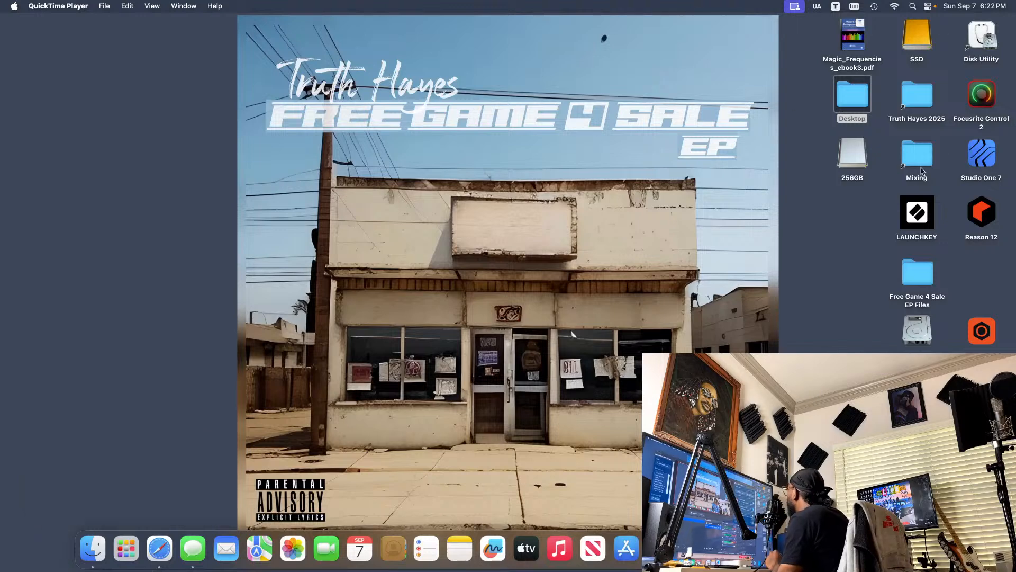
- Open GhettoBirdsROUGH.mp3 from the Desktop folder in QuickTime Player
{"action": "double_click", "coordinate": [868, 96]}
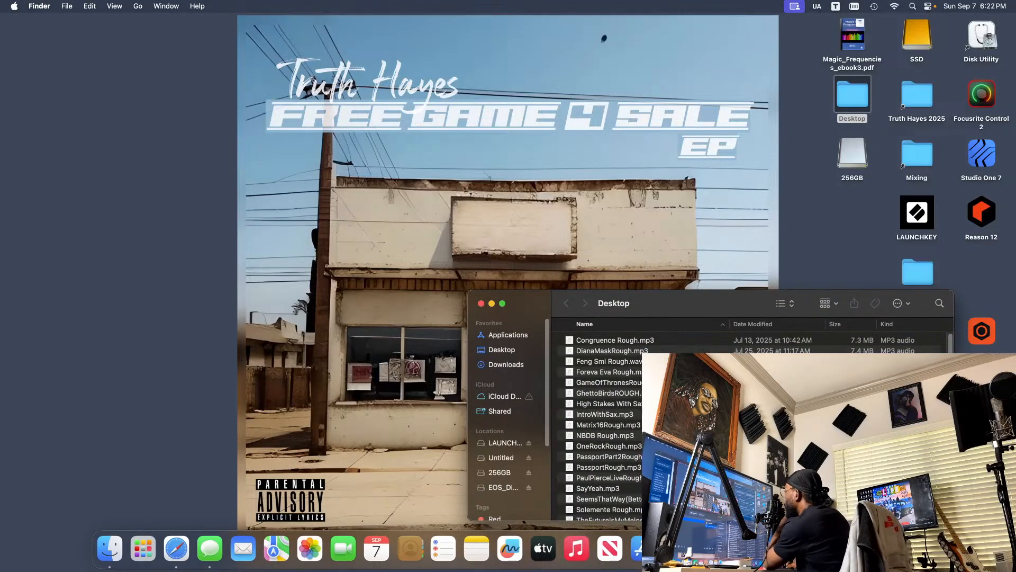
{"action": "scroll", "coordinate": [615, 372], "scroll_direction": "down", "scroll_amount": 2}
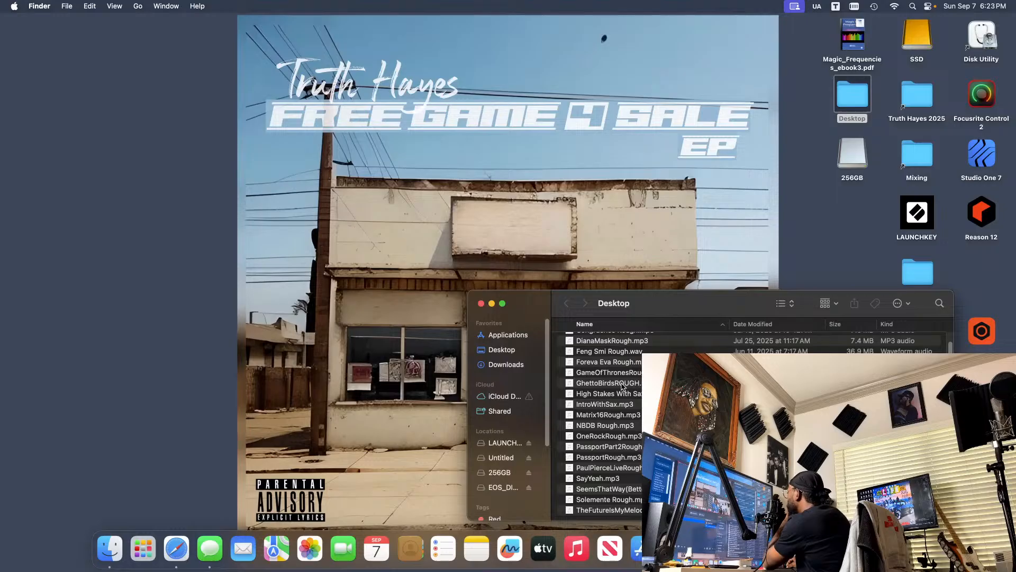
{"action": "right_click", "coordinate": [623, 387]}
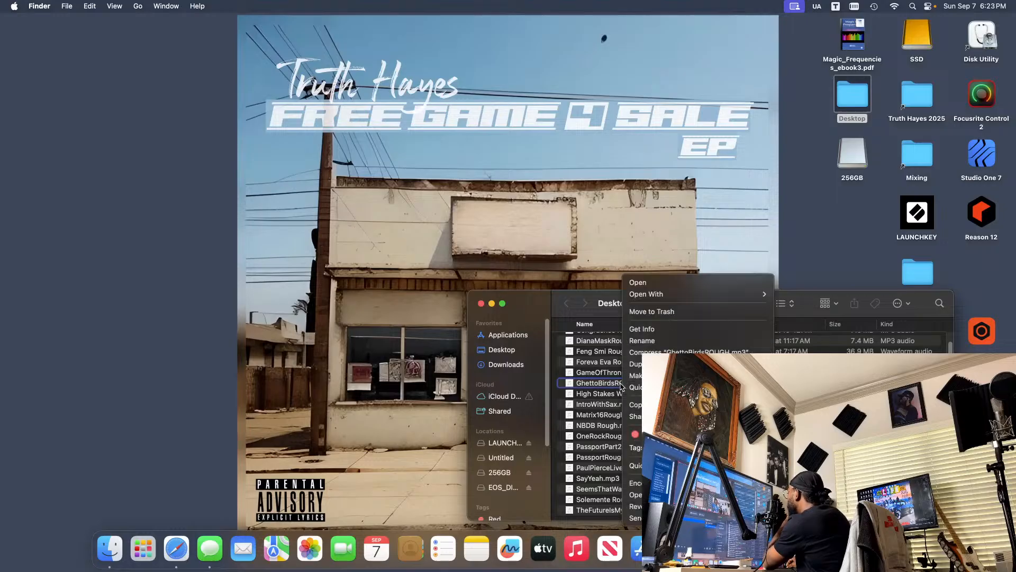
{"action": "mouse_move", "coordinate": [709, 301]}
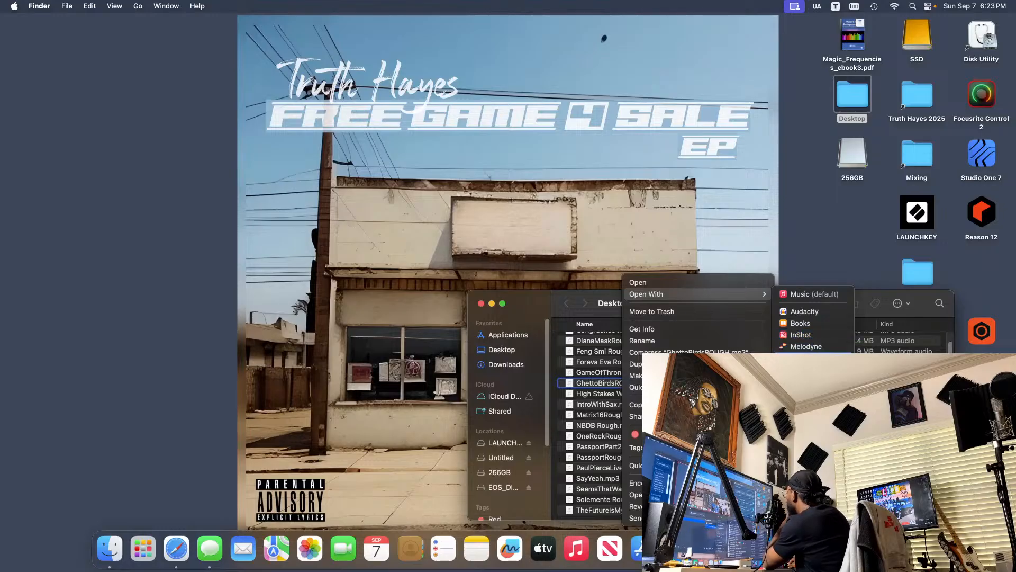
{"action": "left_click", "coordinate": [812, 358]}
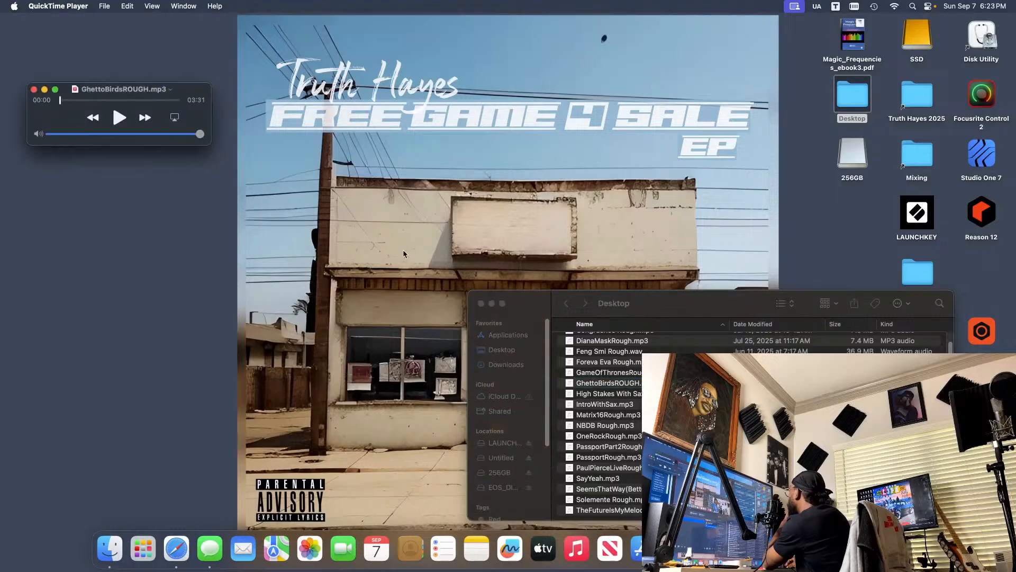
- Play GhettoBirdsROUGH.mp3, then clear the open windows and quit QuickTime Player
{"action": "left_click", "coordinate": [118, 123]}
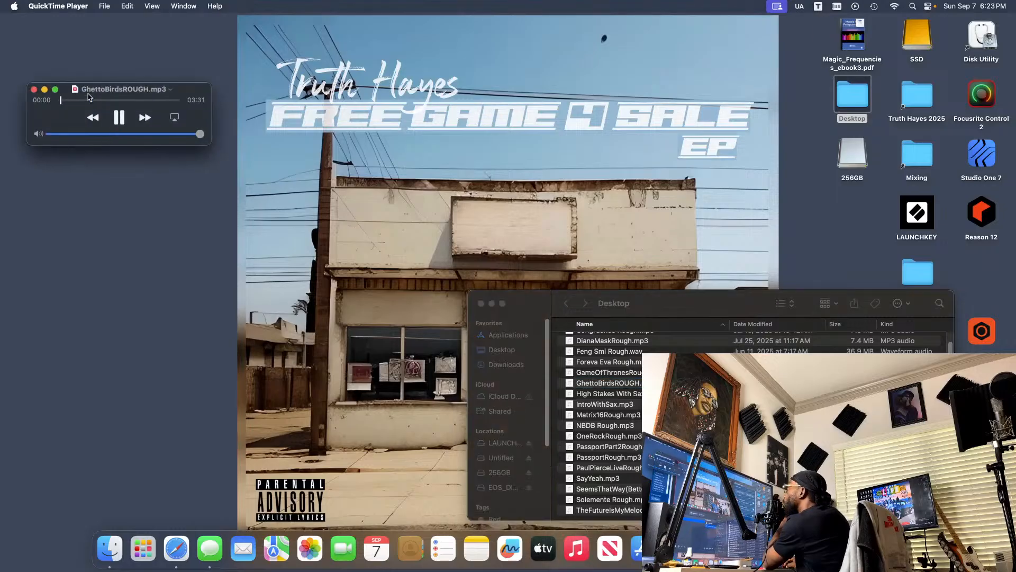
{"action": "left_click", "coordinate": [45, 90]}
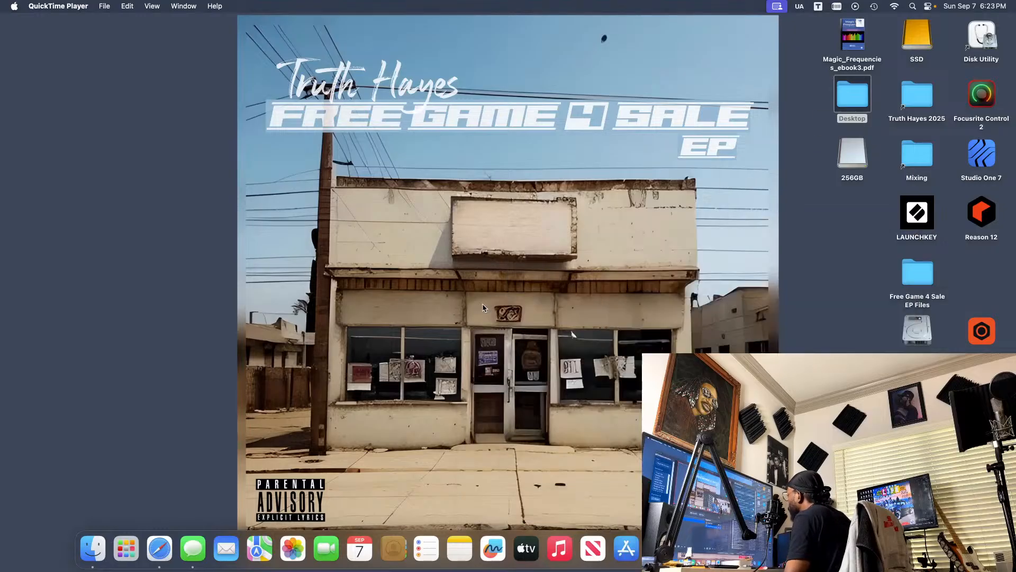
{"action": "left_click", "coordinate": [481, 304]}
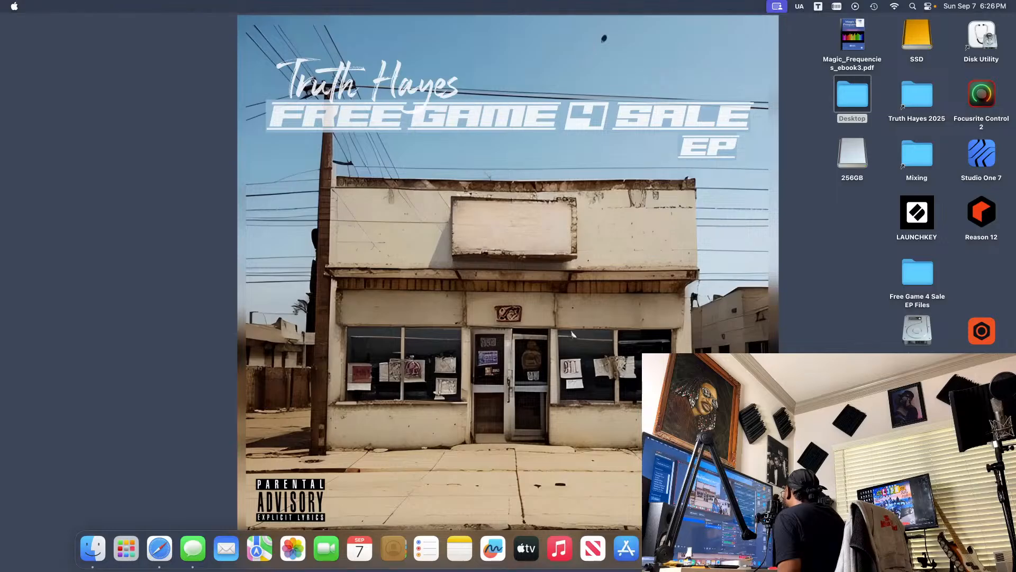
{"action": "right_click", "coordinate": [896, 548]}
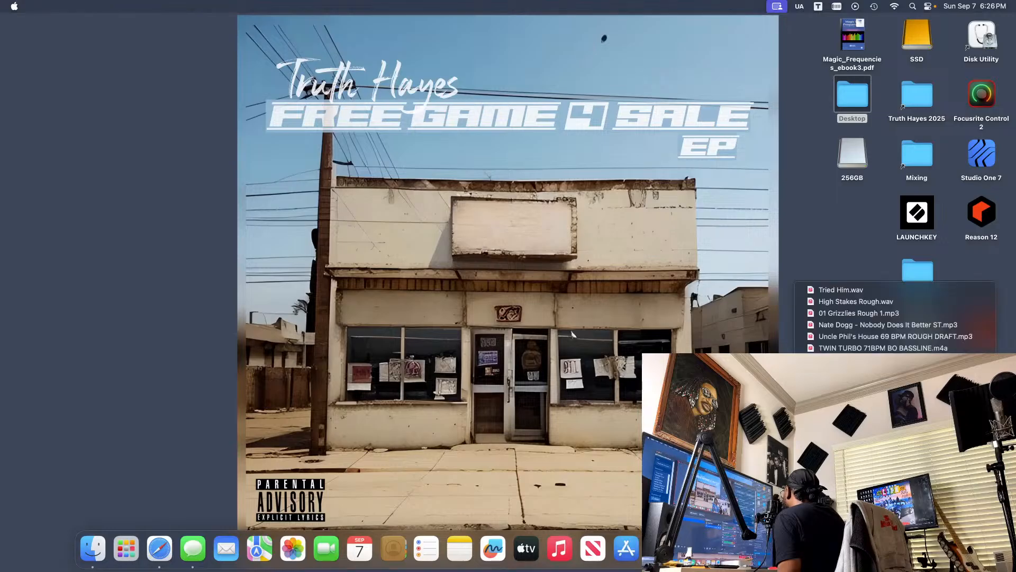
{"action": "left_click", "coordinate": [895, 516]}
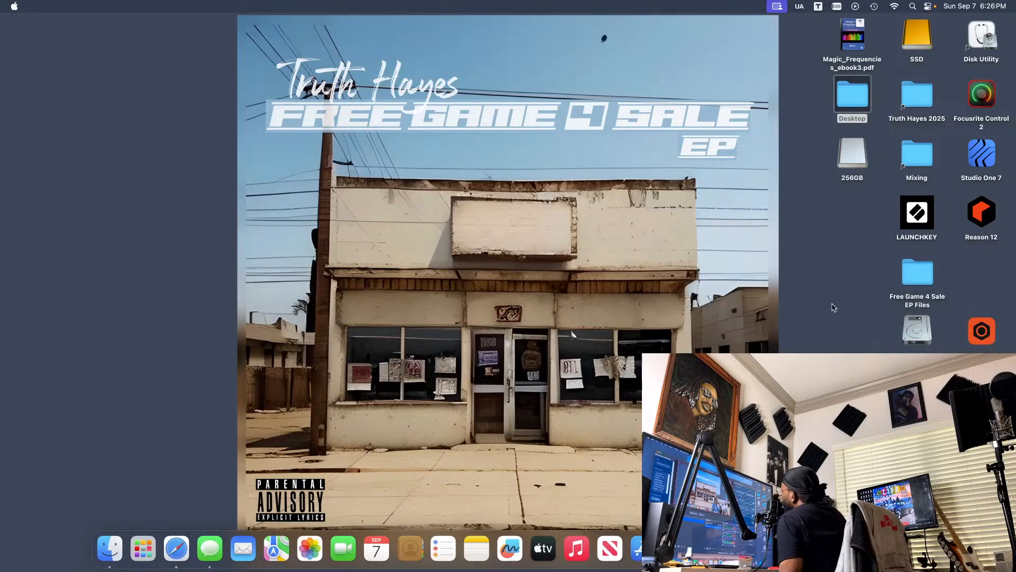
- Launch Reason 12 and open the recent song ChampagneKing.reason
{"action": "double_click", "coordinate": [982, 212]}
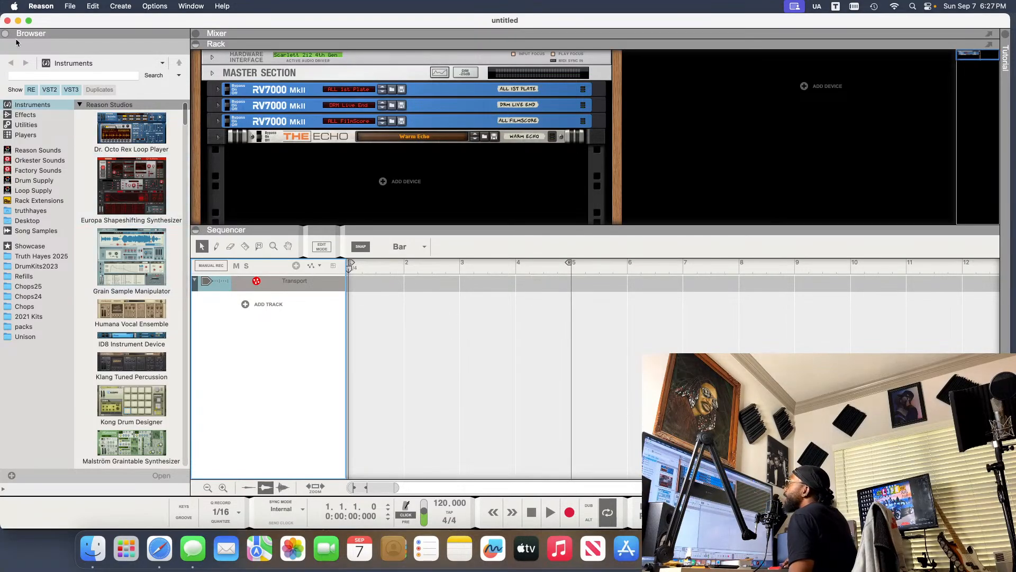
{"action": "left_click", "coordinate": [40, 7]}
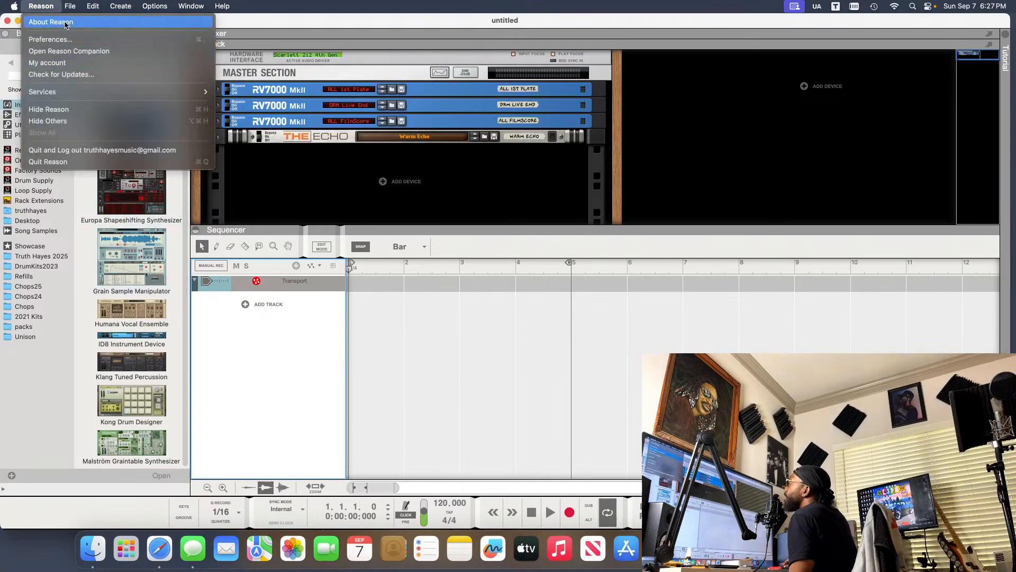
{"action": "mouse_move", "coordinate": [70, 9]}
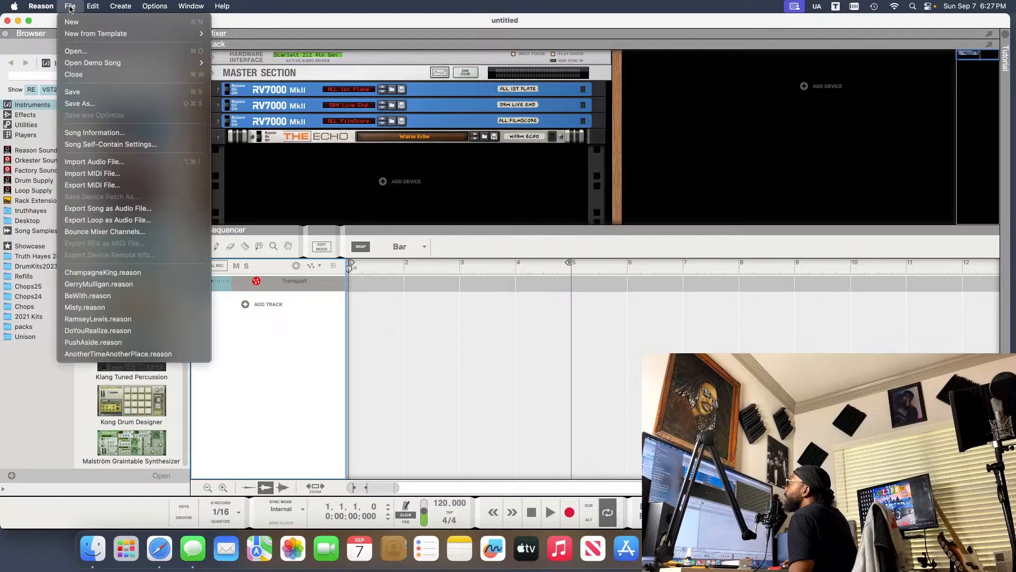
{"action": "left_click", "coordinate": [143, 272]}
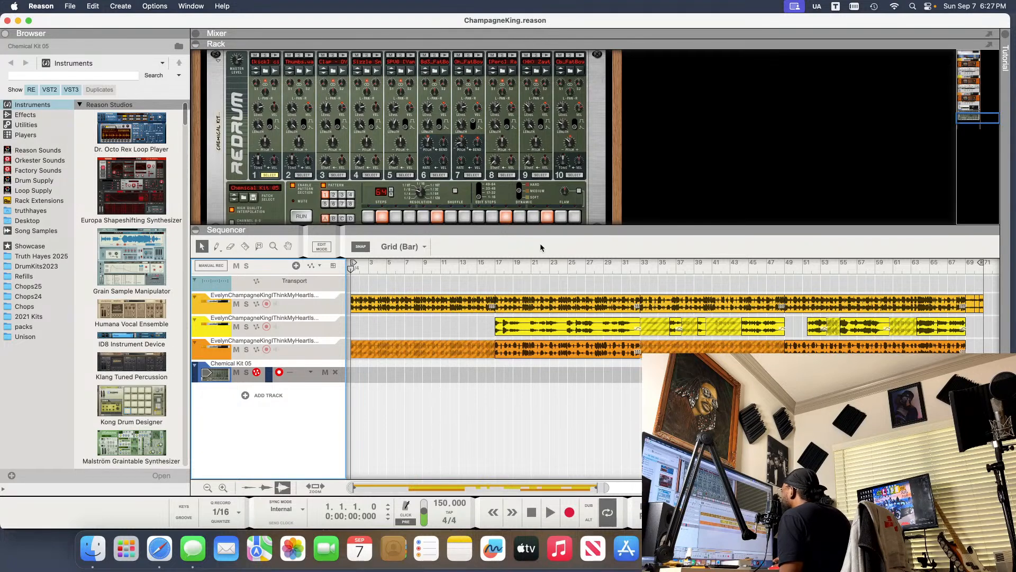
- With the song playing, copy the Redrum pattern to the Chemical Kit 05 track and turn off the Redrum's own pattern playback
{"action": "key", "text": "space"}
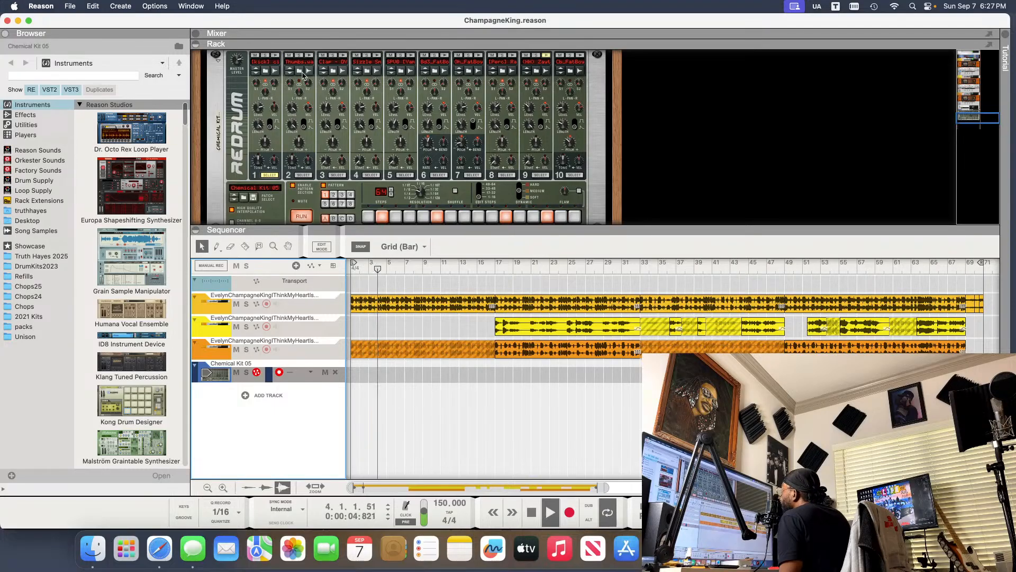
{"action": "right_click", "coordinate": [294, 198]}
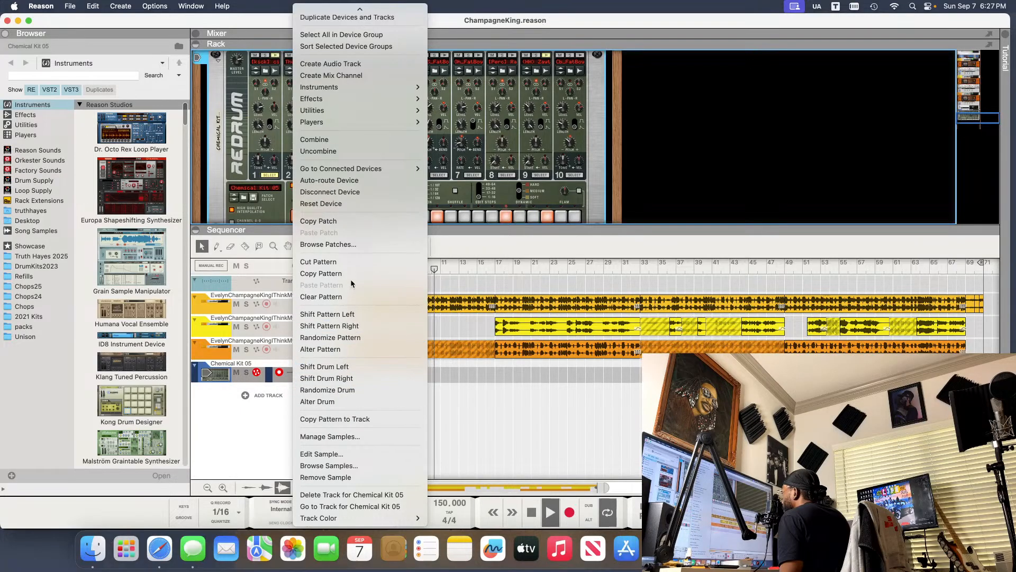
{"action": "left_click", "coordinate": [408, 421]}
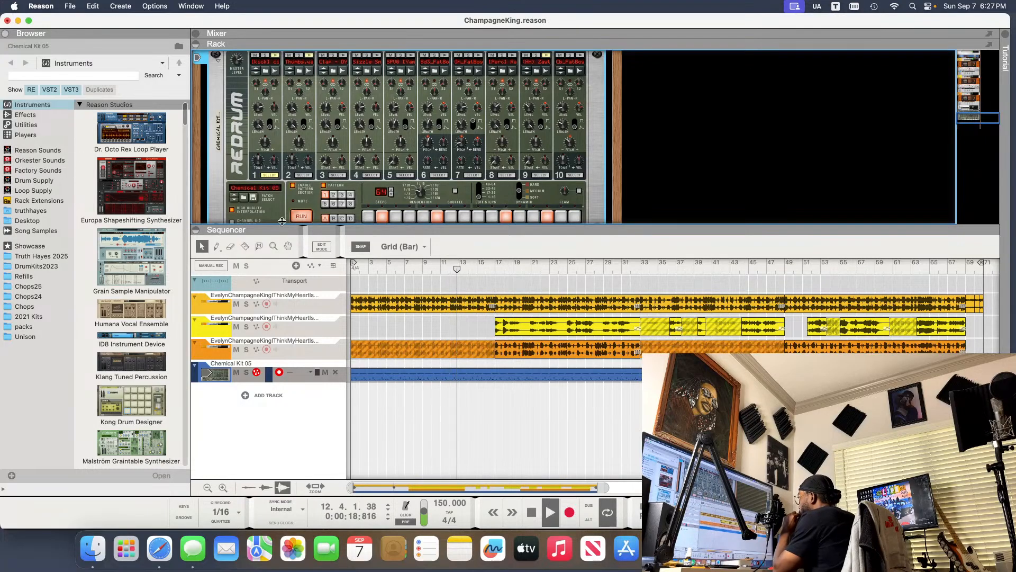
{"action": "left_click", "coordinate": [302, 216]}
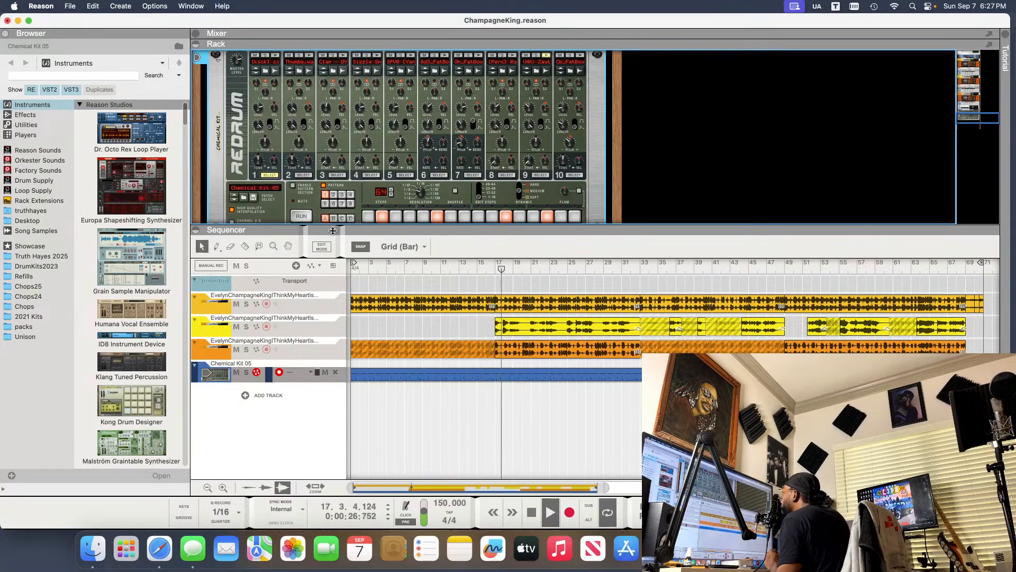
- Split the Chemical Kit 05 clip at bar 17 with the Razor tool and save the song
{"action": "left_click", "coordinate": [245, 246]}
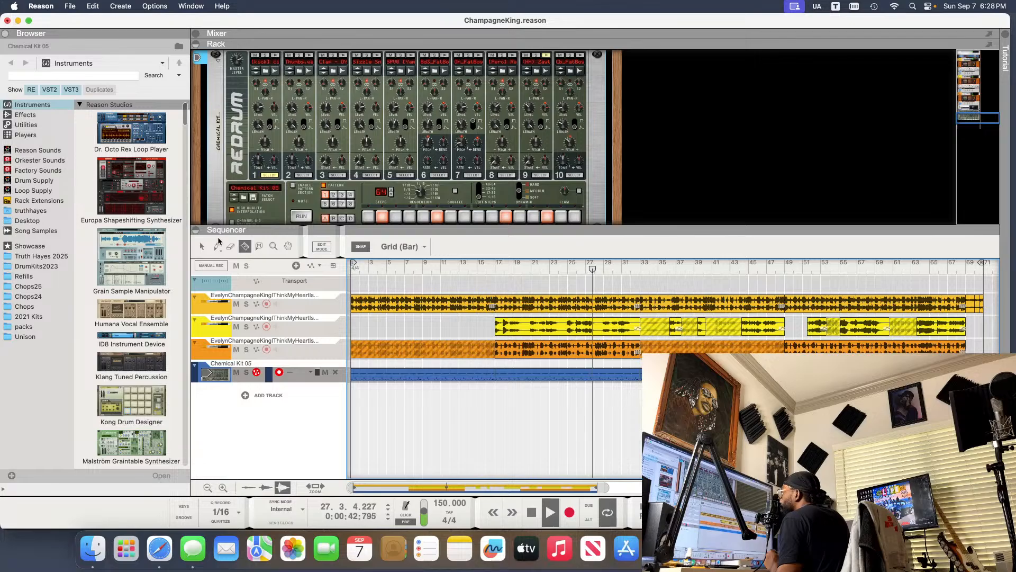
{"action": "left_click", "coordinate": [202, 246]}
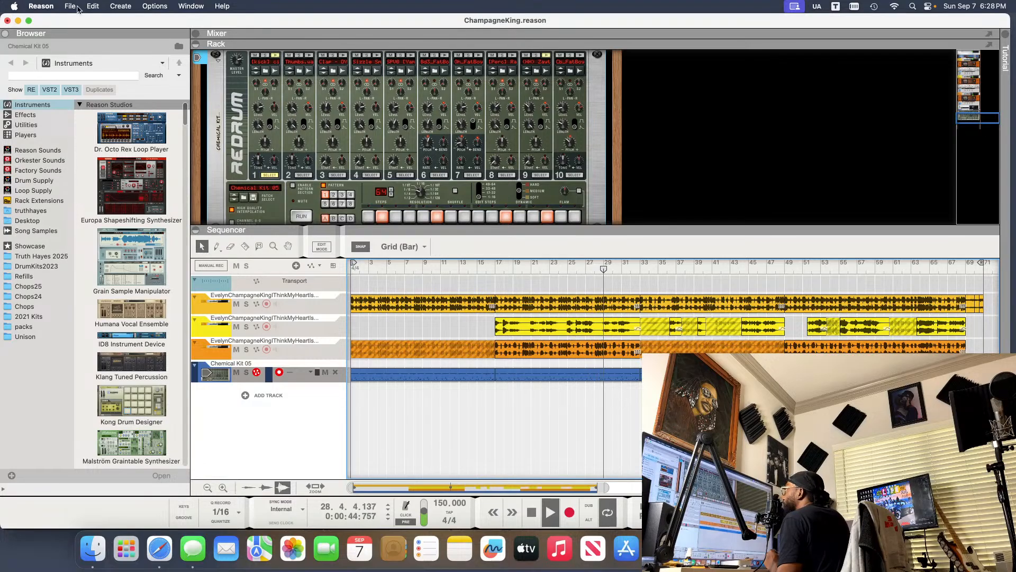
{"action": "left_click", "coordinate": [77, 7]}
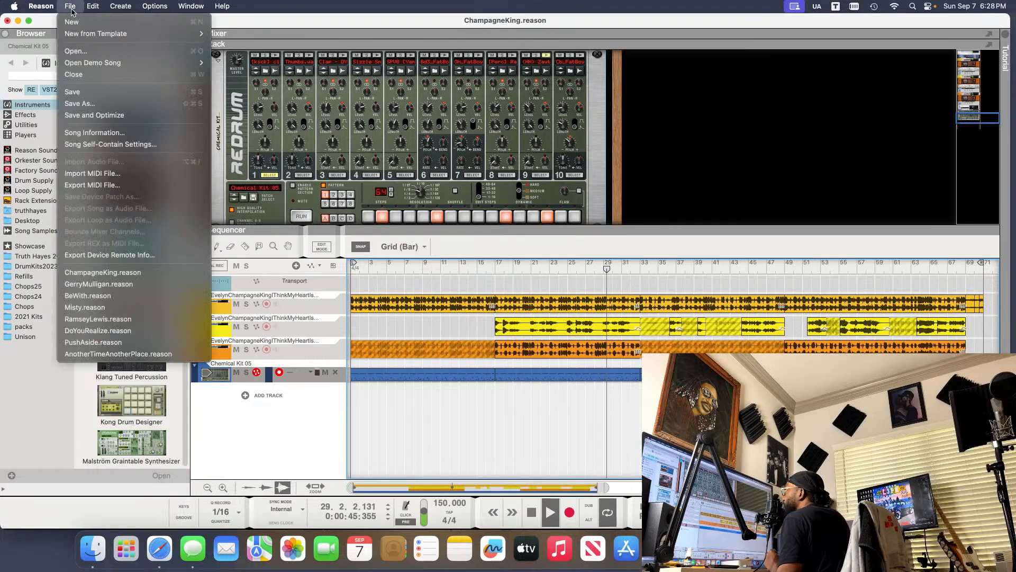
{"action": "left_click", "coordinate": [85, 97]}
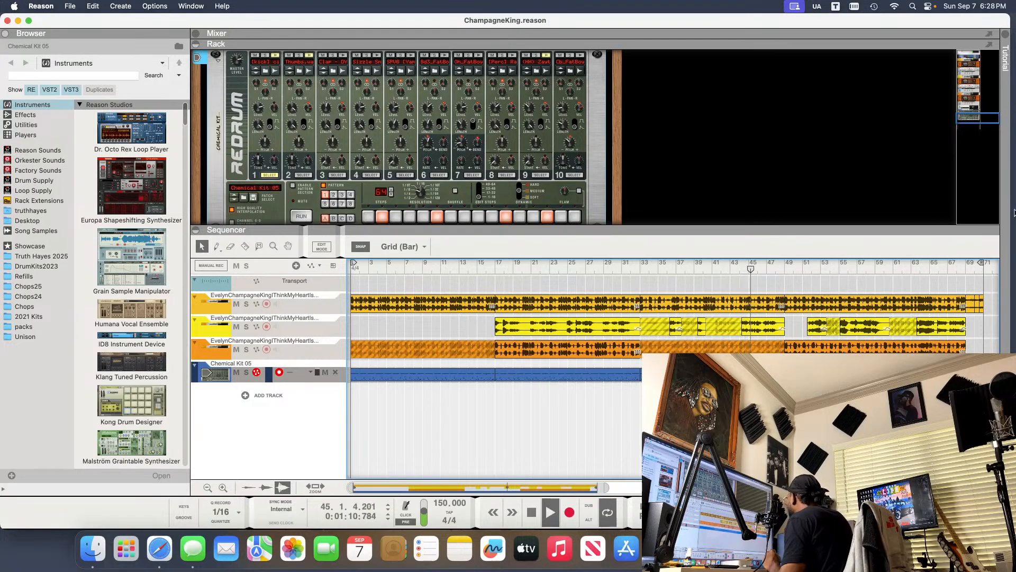
- Move the end marker on the sequencer ruler to just past bar 71 and stop playback after the song has played through
{"action": "left_click_drag", "start_coordinate": [982, 264], "coordinate": [991, 266]}
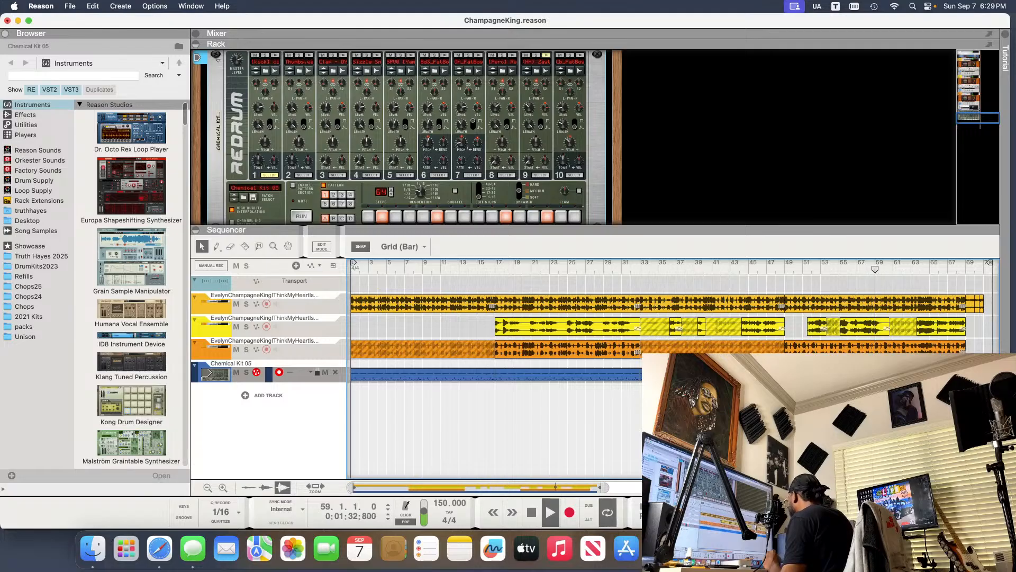
{"action": "left_click", "coordinate": [792, 548]}
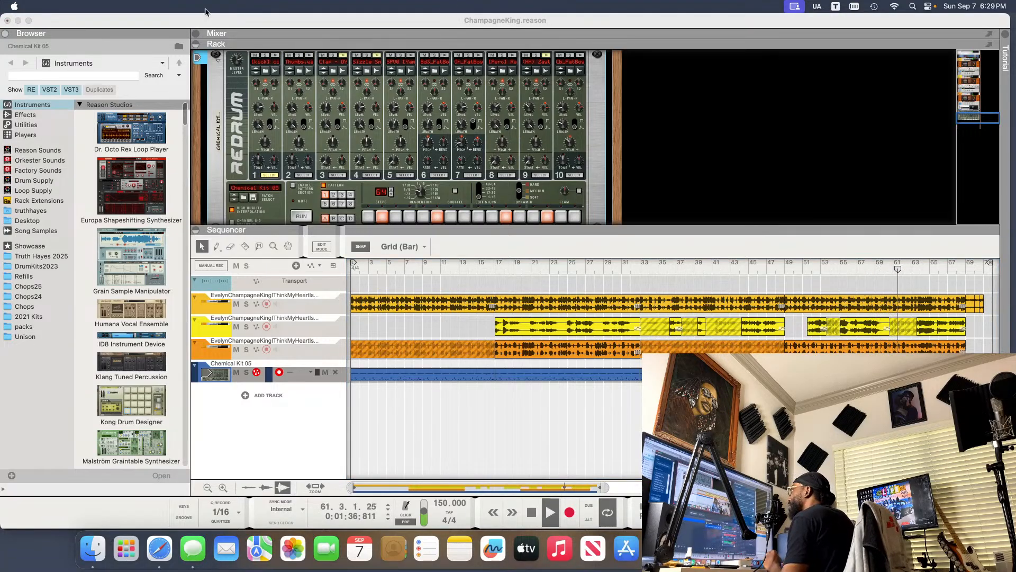
{"action": "left_click", "coordinate": [241, 23]}
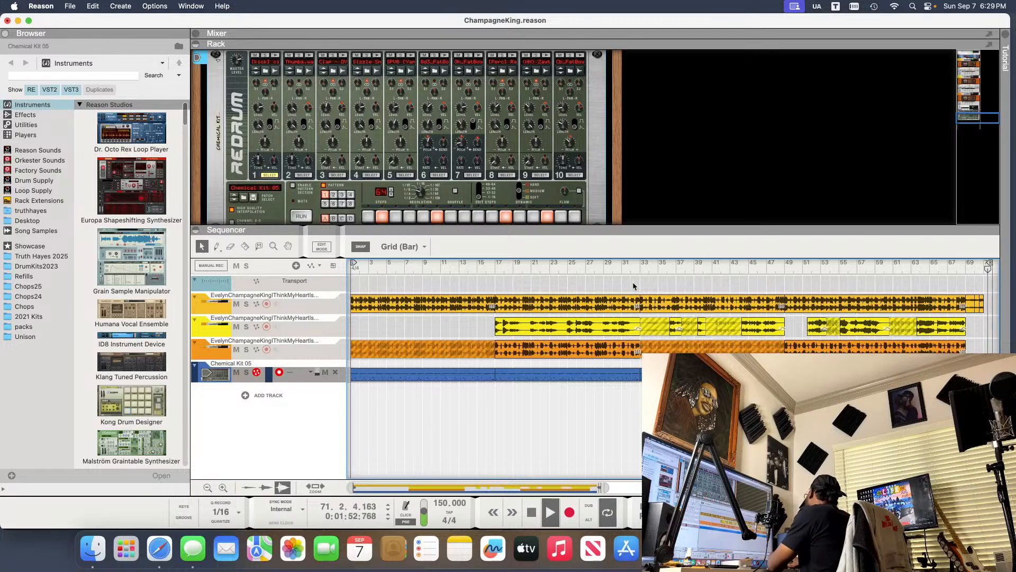
{"action": "key", "text": "space"}
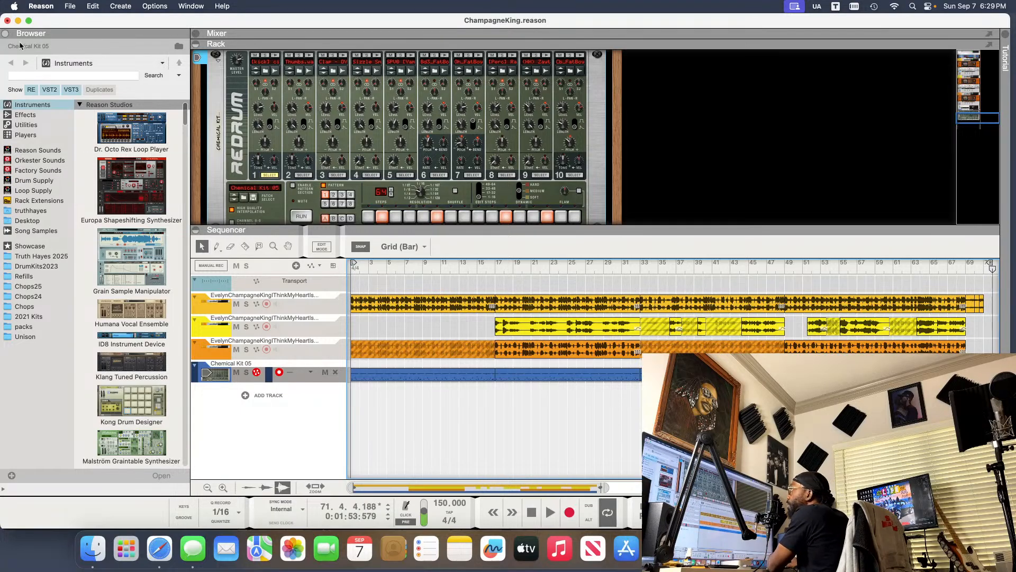
- Close ChampagneKing.reason with its changes saved and create a new empty song
{"action": "left_click", "coordinate": [6, 21]}
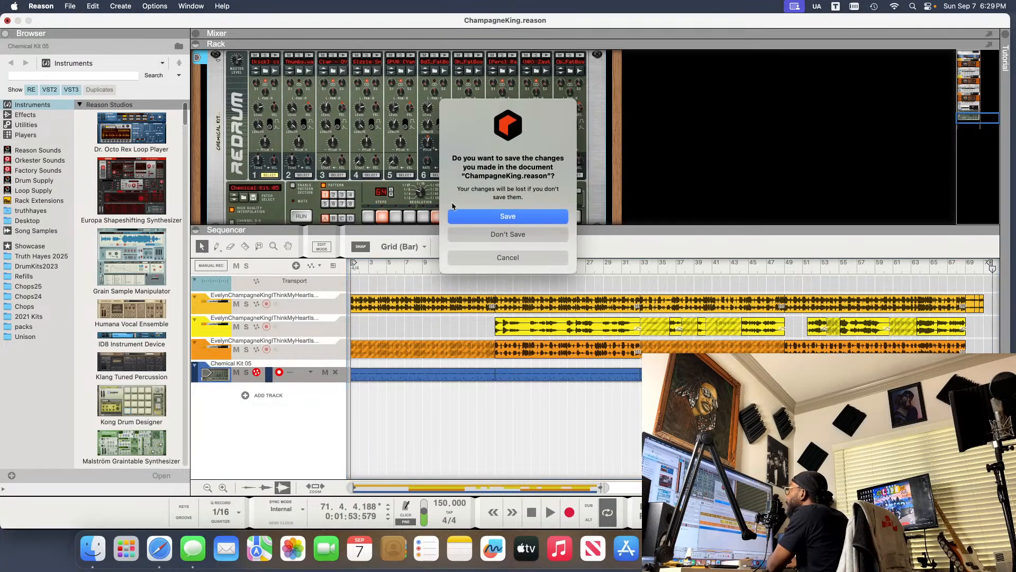
{"action": "left_click", "coordinate": [526, 222]}
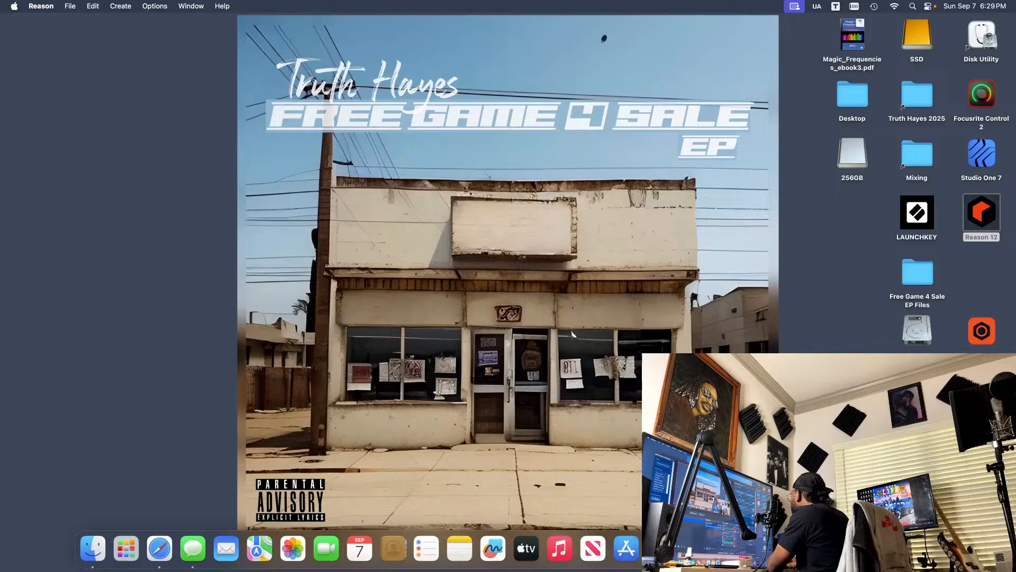
{"action": "key", "text": "super+n"}
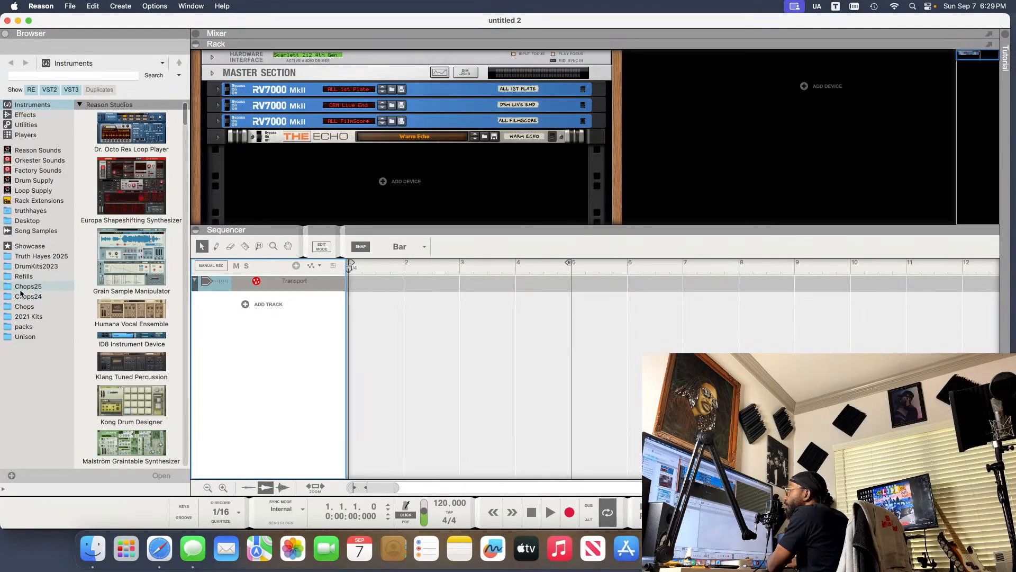
- Browse the samples in the Chops25 folder and preview RickWakemanAnneBoleyn.wav
{"action": "left_click", "coordinate": [22, 286]}
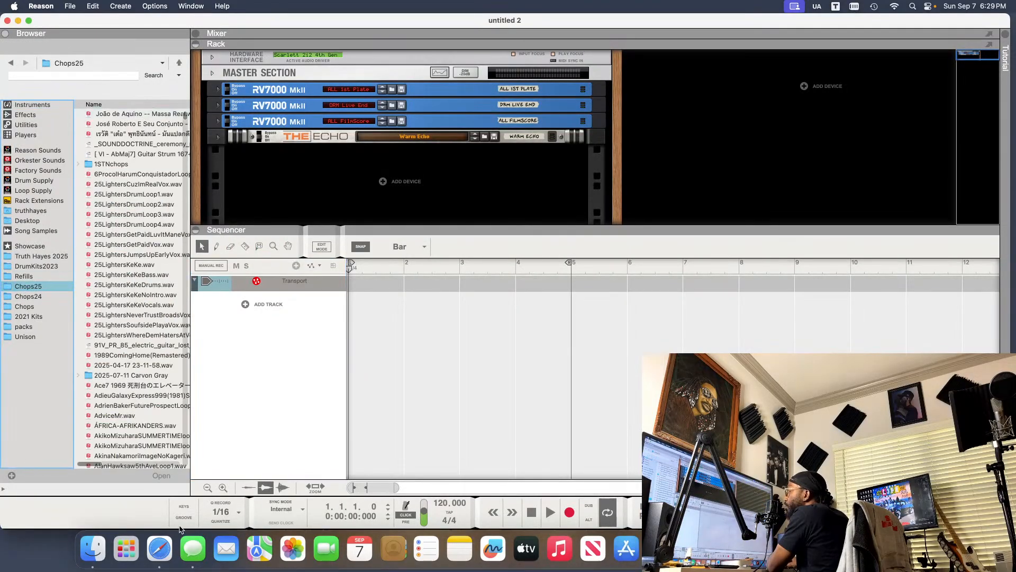
{"action": "left_click", "coordinate": [149, 464]}
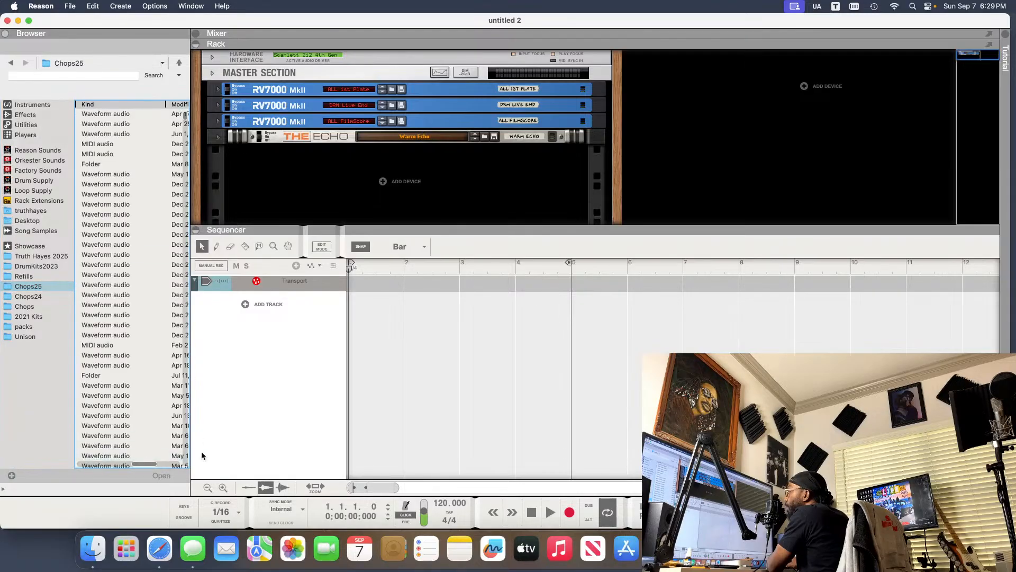
{"action": "scroll", "coordinate": [148, 458], "scroll_direction": "left", "scroll_amount": 5}
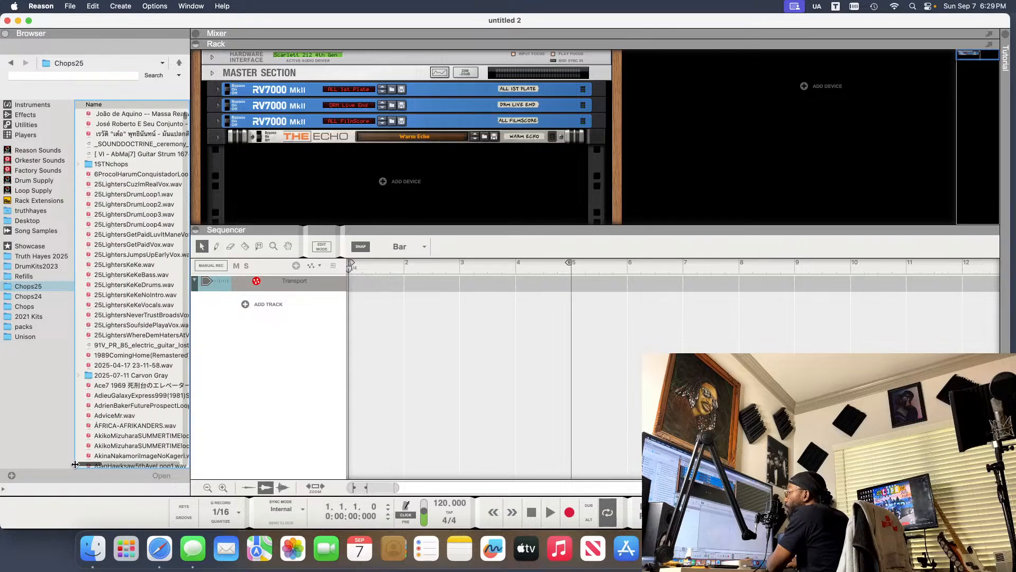
{"action": "scroll", "coordinate": [134, 402], "scroll_direction": "down", "scroll_amount": 2}
{"action": "scroll", "coordinate": [133, 402], "scroll_direction": "down", "scroll_amount": 10}
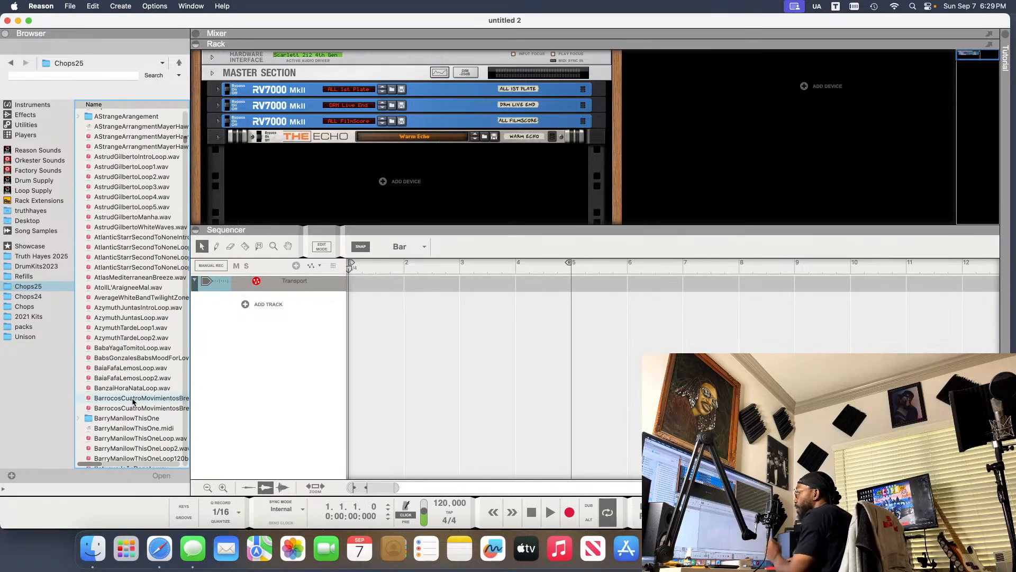
{"action": "scroll", "coordinate": [134, 402], "scroll_direction": "down", "scroll_amount": 5}
{"action": "scroll", "coordinate": [134, 402], "scroll_direction": "down", "scroll_amount": 6}
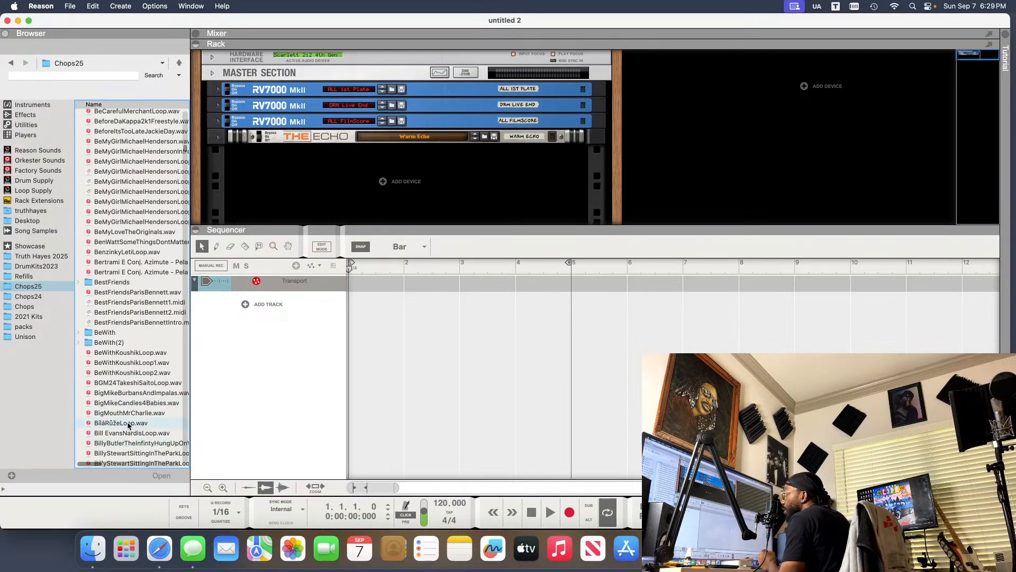
{"action": "scroll", "coordinate": [160, 389], "scroll_direction": "down", "scroll_amount": 20}
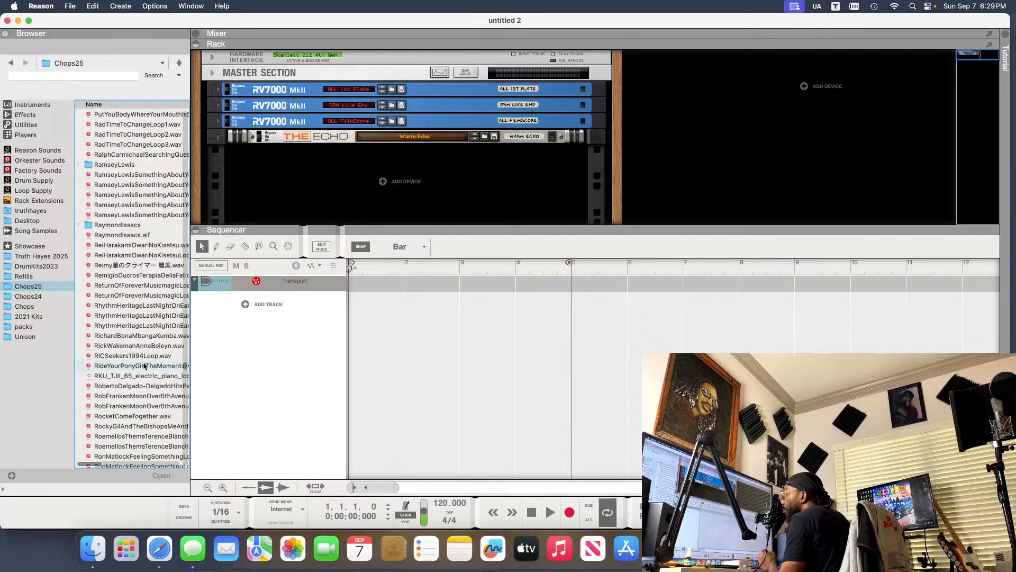
{"action": "left_click", "coordinate": [142, 348]}
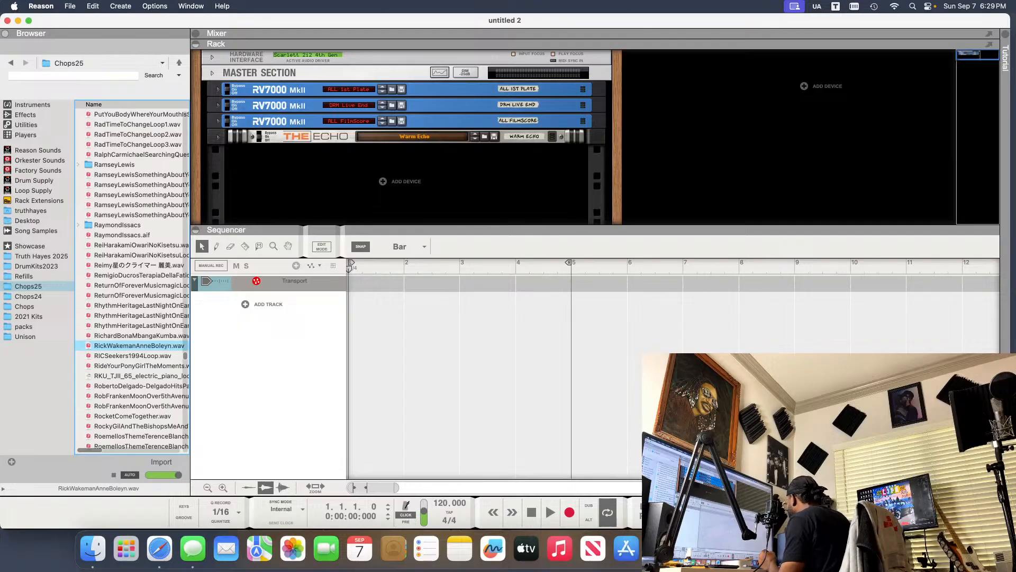
{"action": "key", "text": "super+Tab"}
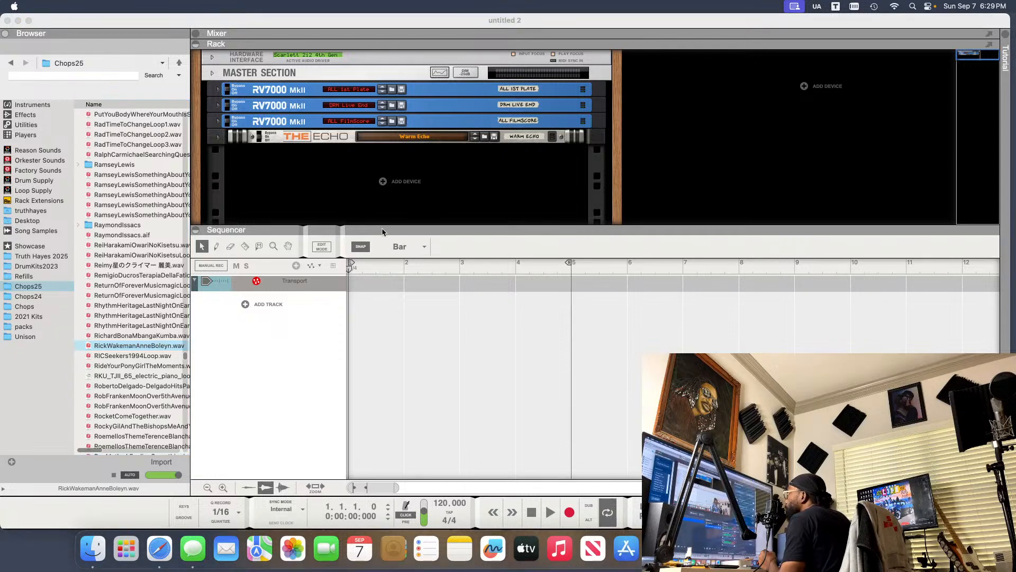
{"action": "left_click", "coordinate": [39, 89]}
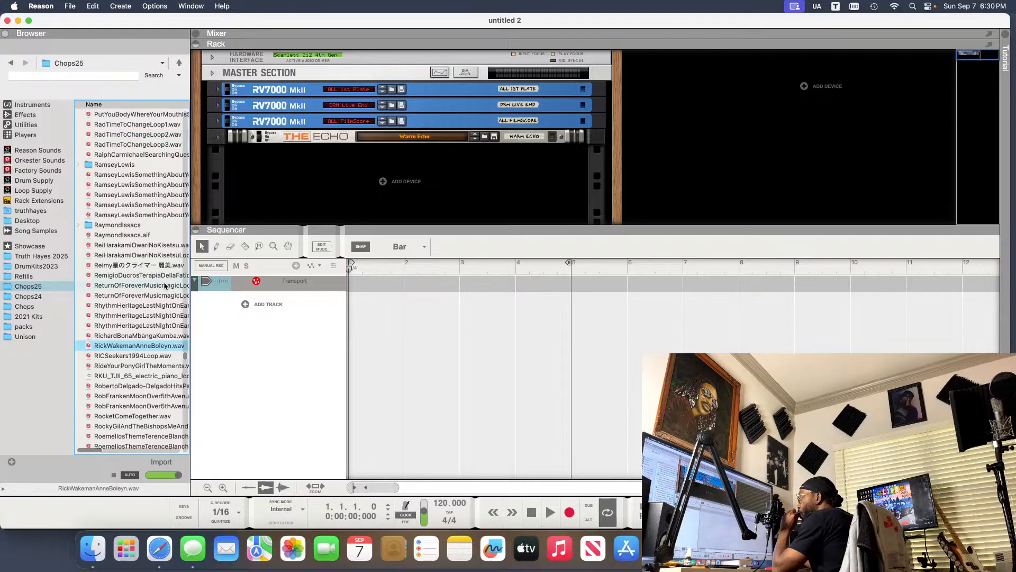
- Audition the three RhythmHeritageLastNightOnEarth loops, comparing them with one another, and preview RichardBonaMbangaKumba.wav
{"action": "left_click", "coordinate": [157, 325]}
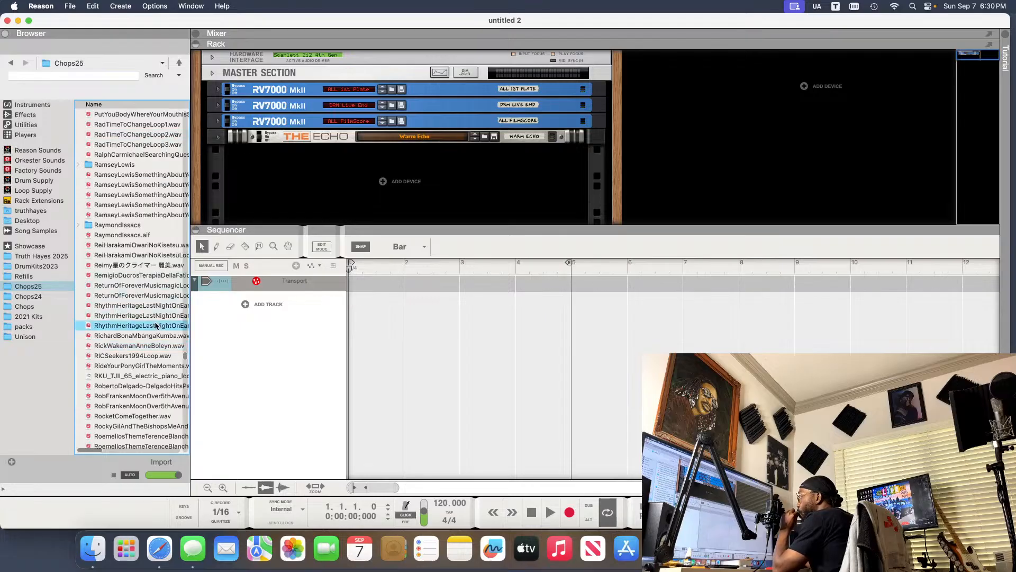
{"action": "left_click", "coordinate": [121, 315]}
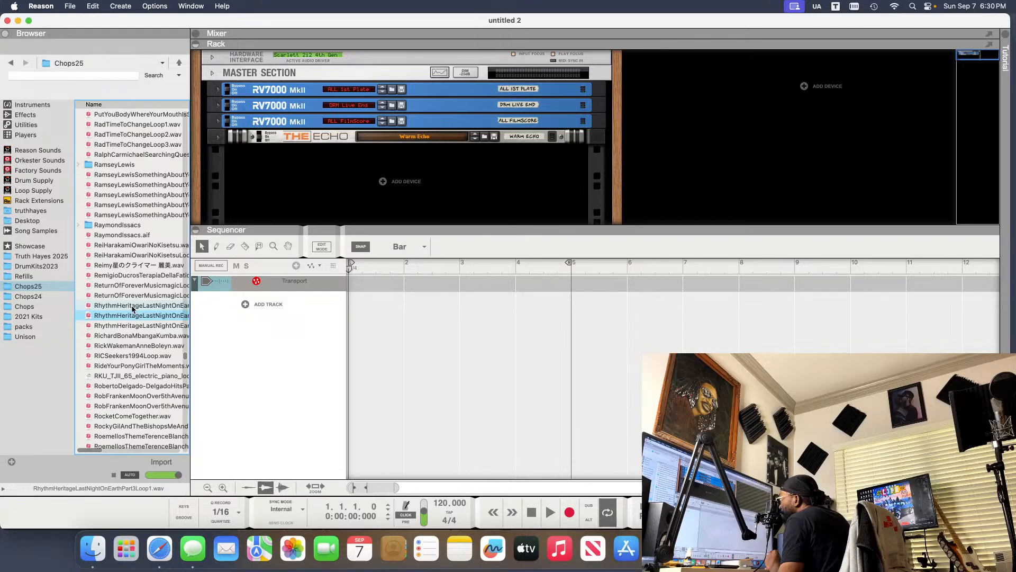
{"action": "left_click", "coordinate": [133, 308]}
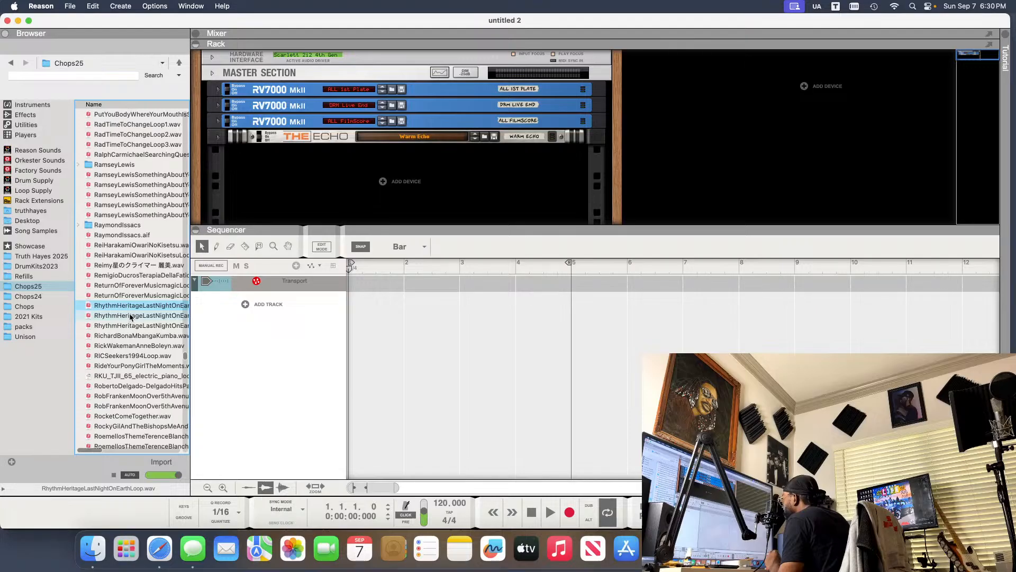
{"action": "left_click", "coordinate": [130, 316]}
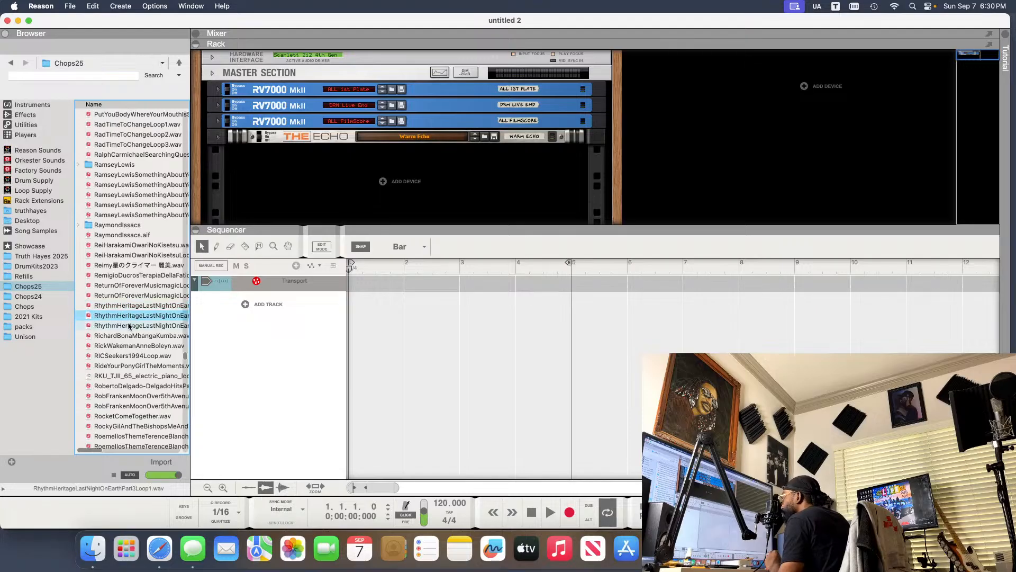
{"action": "left_click", "coordinate": [129, 326]}
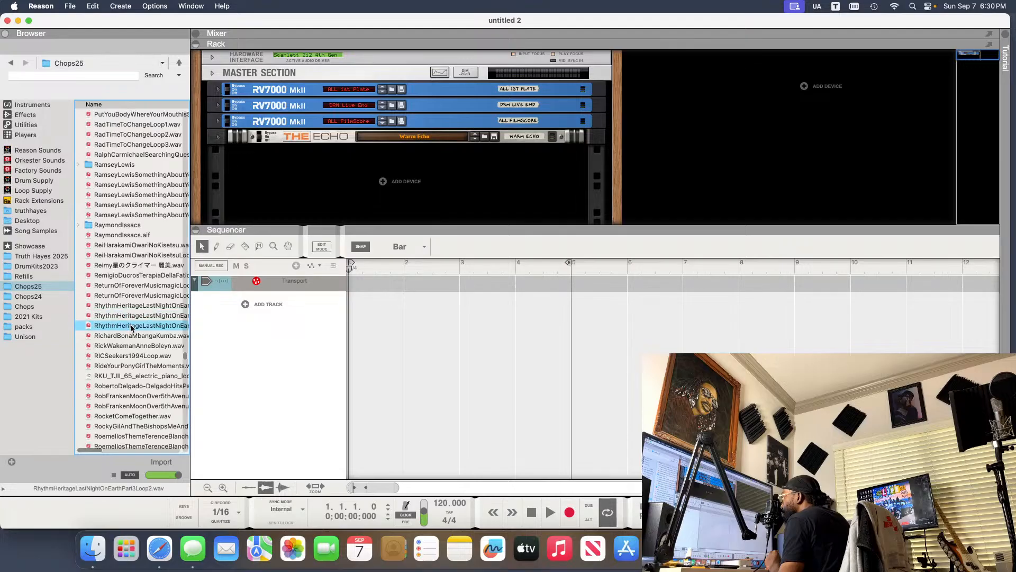
{"action": "left_click", "coordinate": [126, 336]}
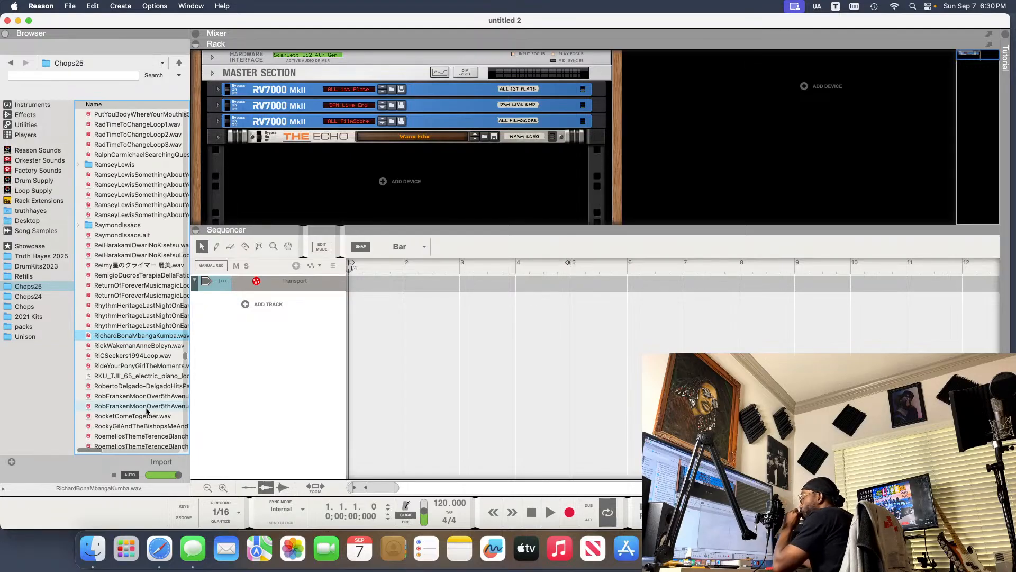
- Preview RobertoDelgado-DelgadoHitsPan-Americana.wav, both RobFrankenMoonOver5thAvenue loops, RocketComeTogether.wav and RotaryConnectionDidntWantToHaveToDoItLoop2.wav
{"action": "scroll", "coordinate": [141, 405], "scroll_direction": "down", "scroll_amount": 5}
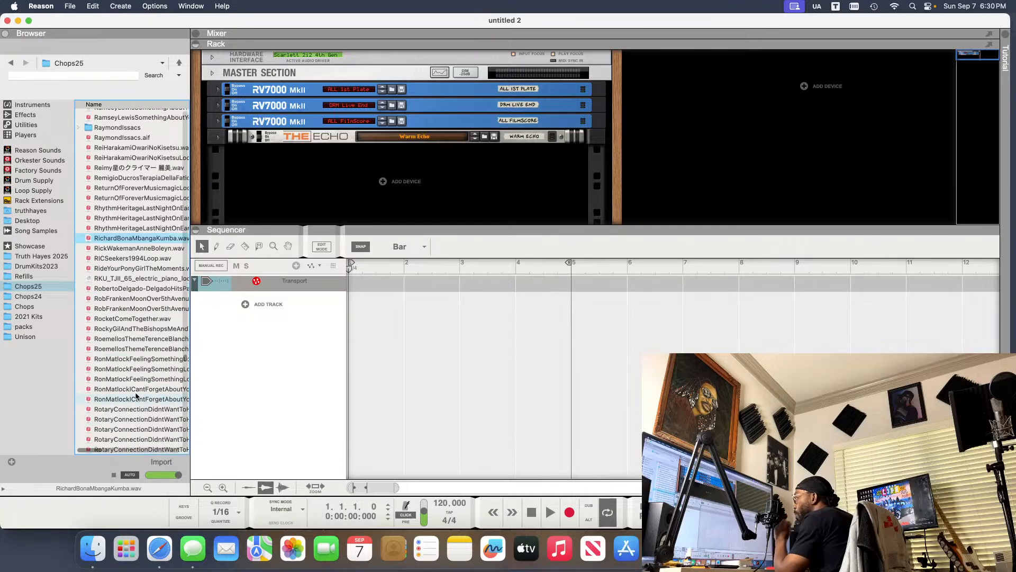
{"action": "left_click", "coordinate": [146, 289]}
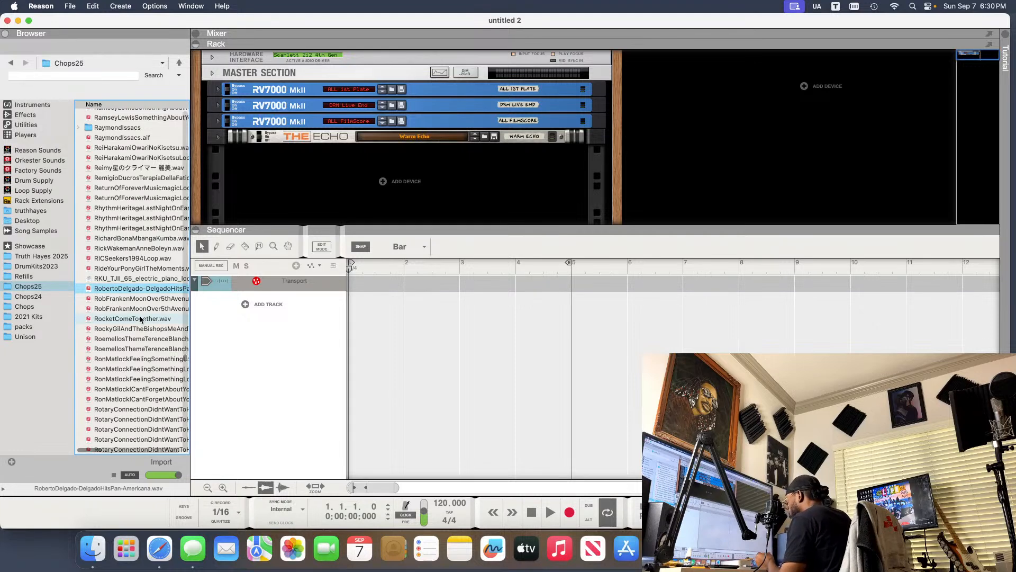
{"action": "left_click", "coordinate": [147, 309]}
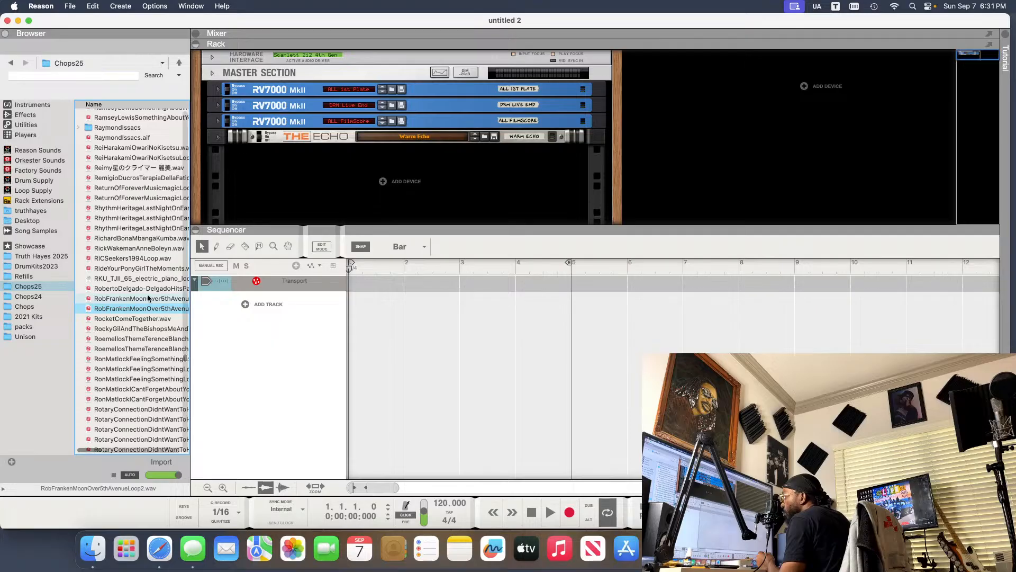
{"action": "left_click", "coordinate": [148, 298]}
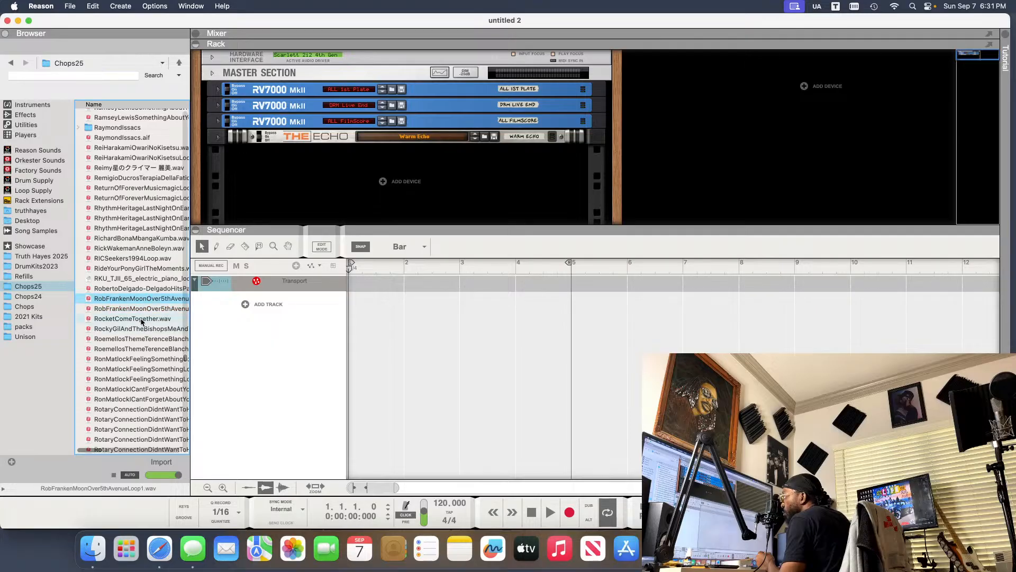
{"action": "left_click", "coordinate": [150, 309]}
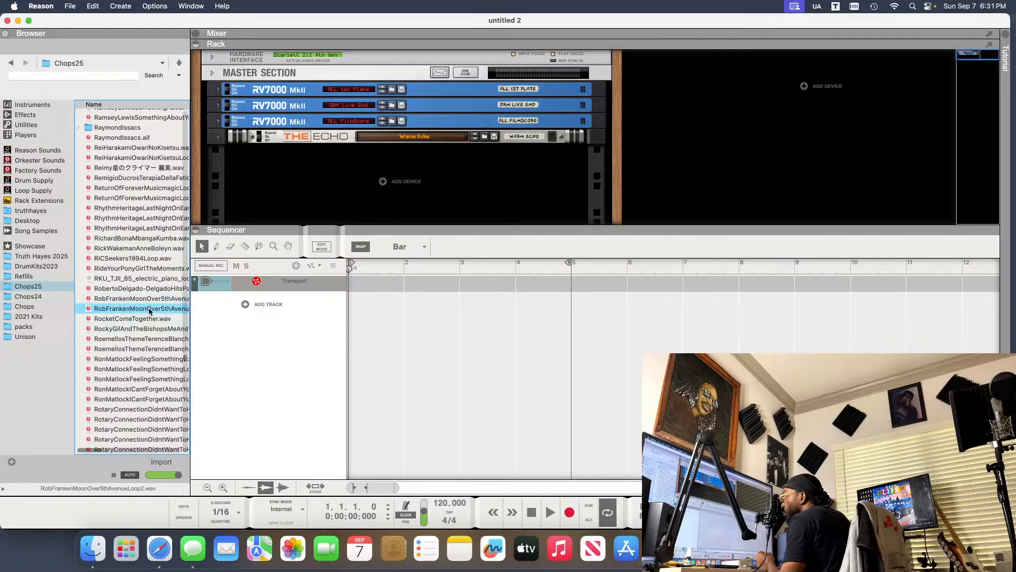
{"action": "left_click", "coordinate": [141, 319]}
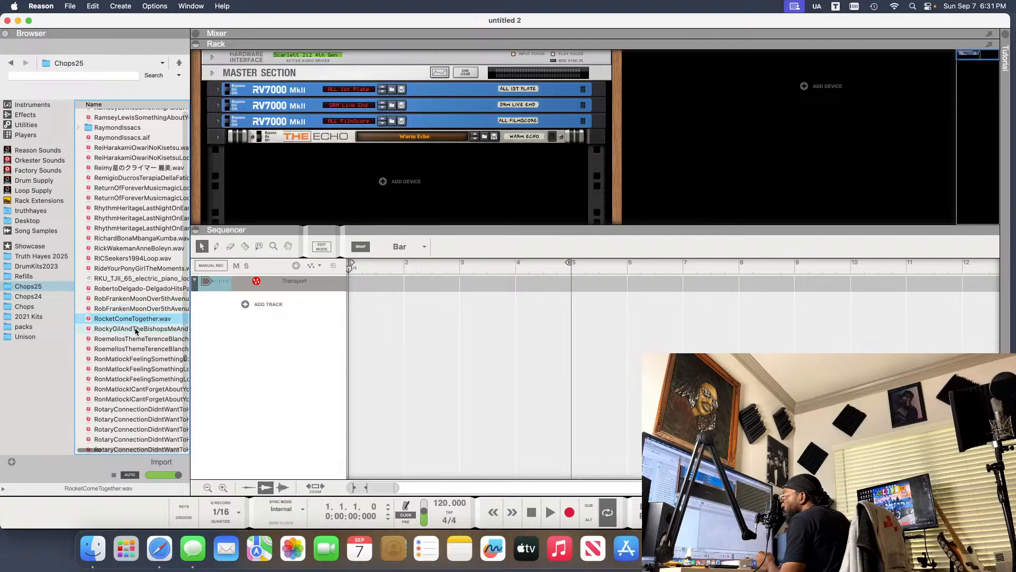
{"action": "left_click", "coordinate": [119, 419]}
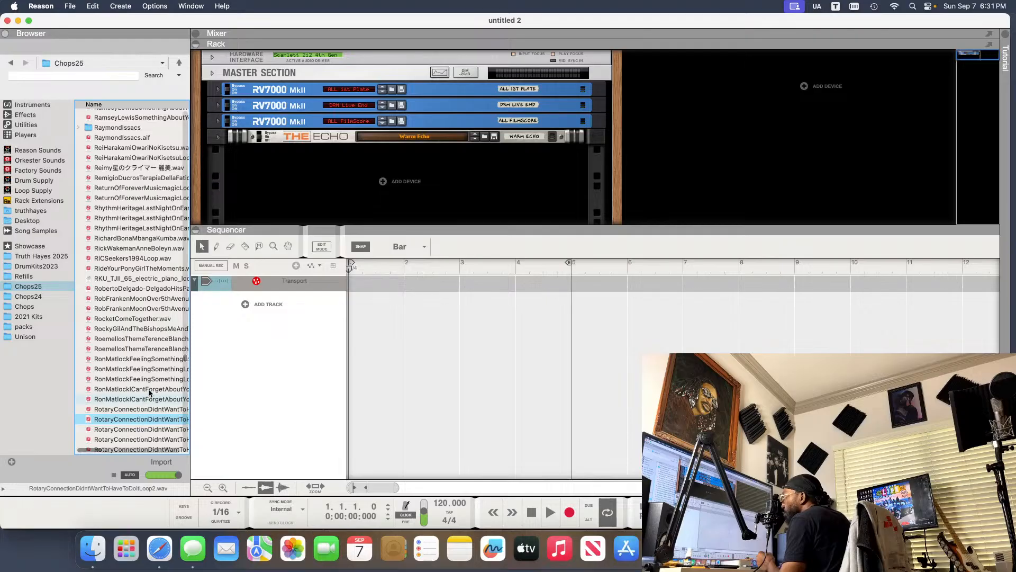
- Look further down the Chops25 samples and preview The5thDimensionTheGirlsSongLoop.wav and TheBrothersJohnsonIWantYouLoop2.wav
{"action": "scroll", "coordinate": [149, 392], "scroll_direction": "down", "scroll_amount": 15}
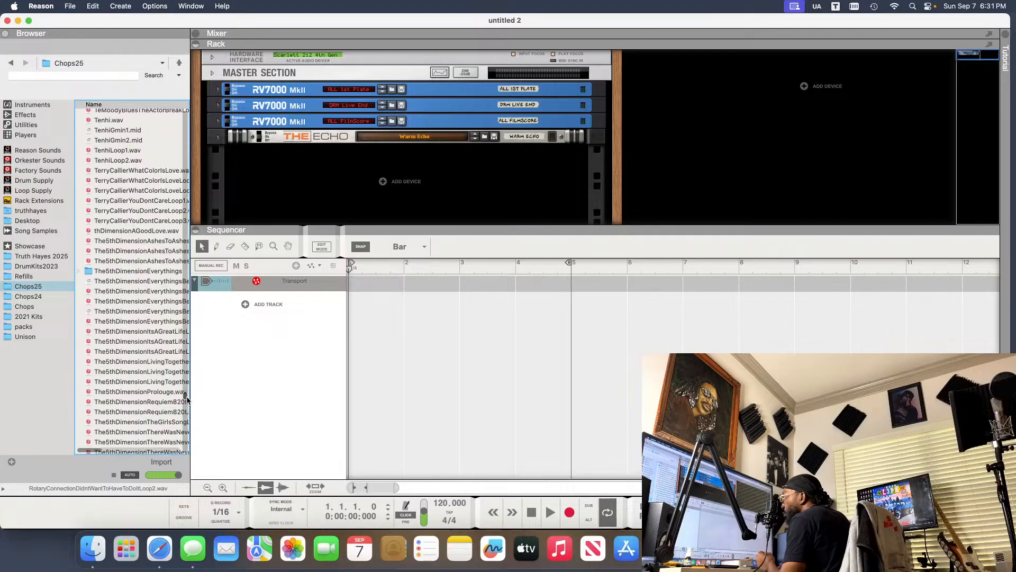
{"action": "left_click", "coordinate": [141, 421]}
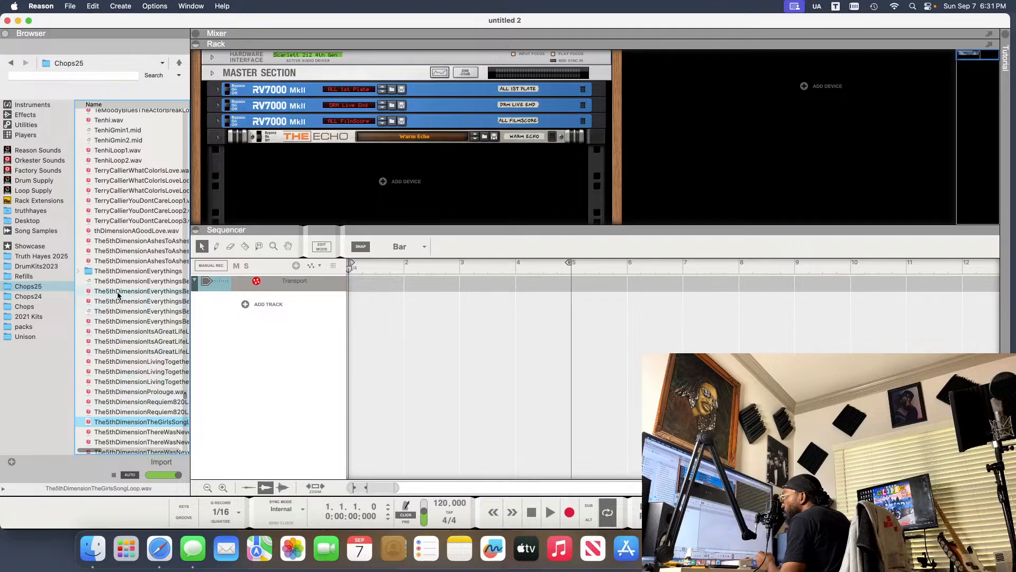
{"action": "scroll", "coordinate": [135, 324], "scroll_direction": "down", "scroll_amount": 6}
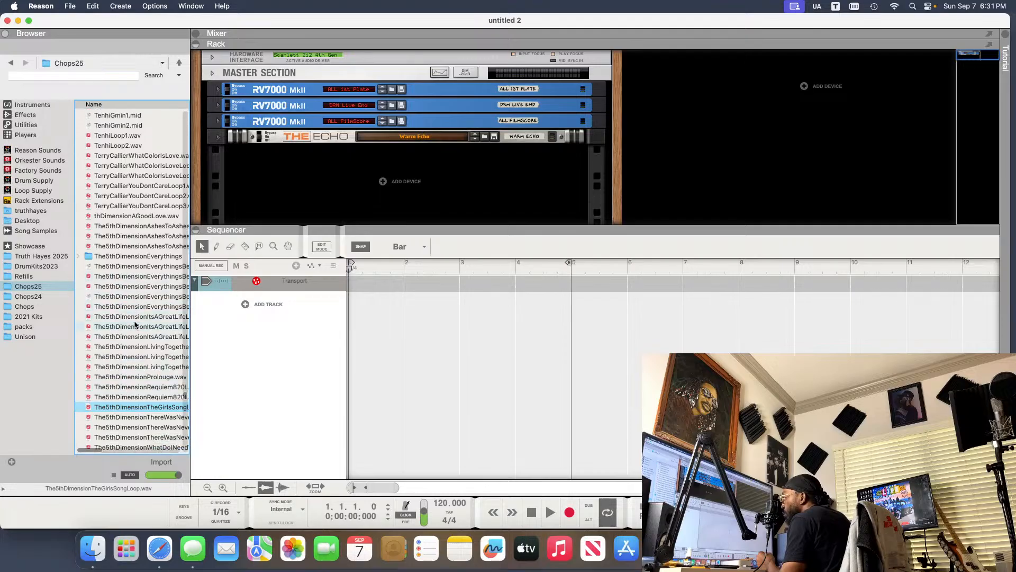
{"action": "scroll", "coordinate": [135, 324], "scroll_direction": "down", "scroll_amount": 20}
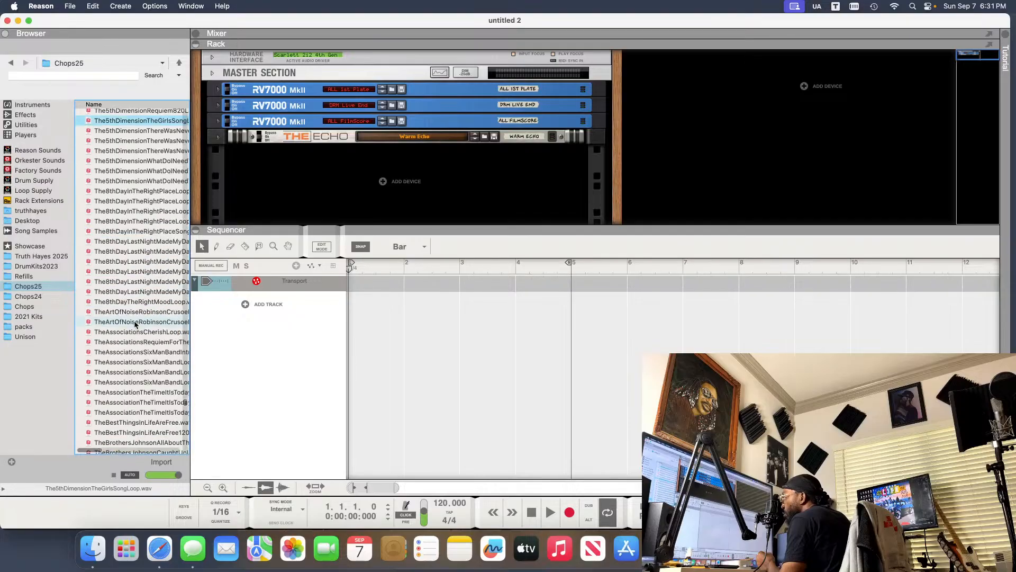
{"action": "scroll", "coordinate": [135, 324], "scroll_direction": "down", "scroll_amount": 3}
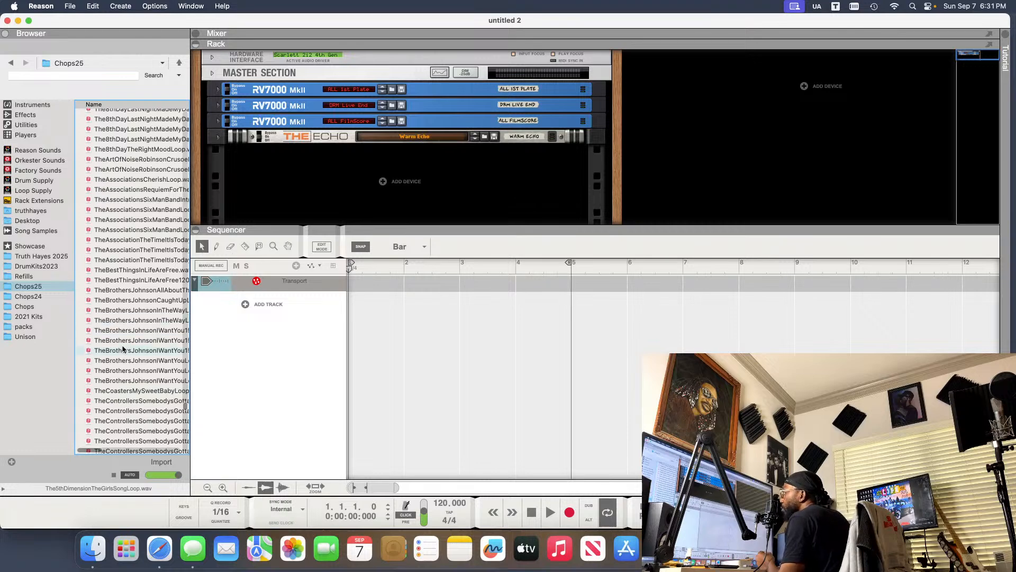
{"action": "left_click", "coordinate": [97, 372]}
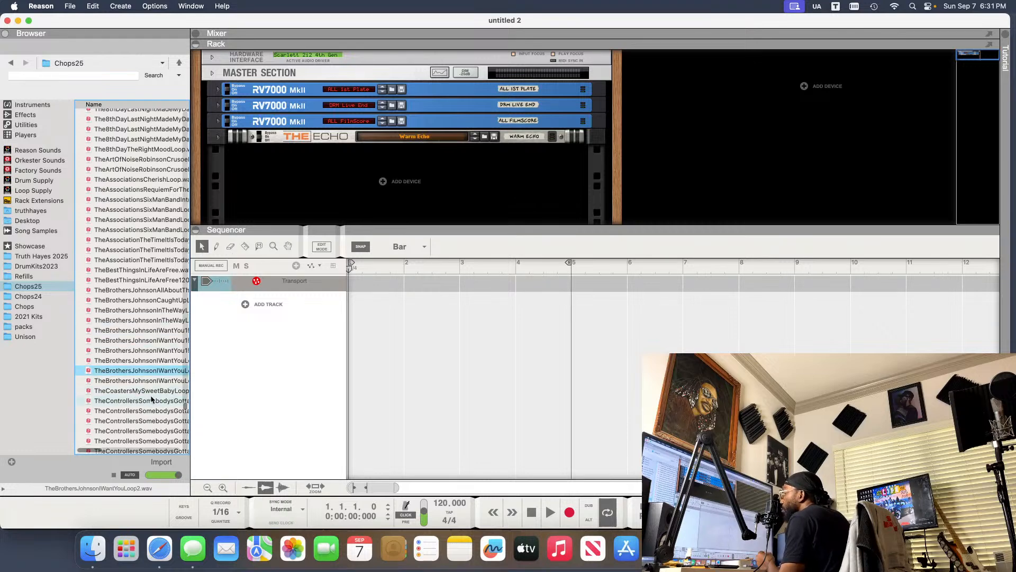
- Look further down the Chops25 samples and preview TheDellsAlwaysTogetherLoop1.wav and TheDellsICanSingTheRainbow.wav
{"action": "scroll", "coordinate": [152, 400], "scroll_direction": "down", "scroll_amount": 5}
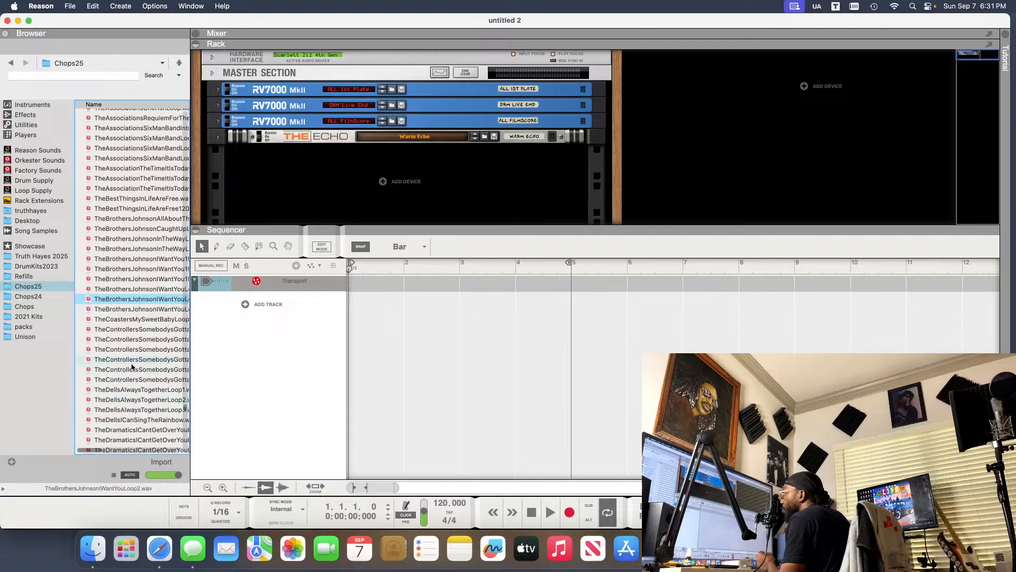
{"action": "scroll", "coordinate": [132, 367], "scroll_direction": "up", "scroll_amount": 2}
{"action": "left_click", "coordinate": [135, 405]}
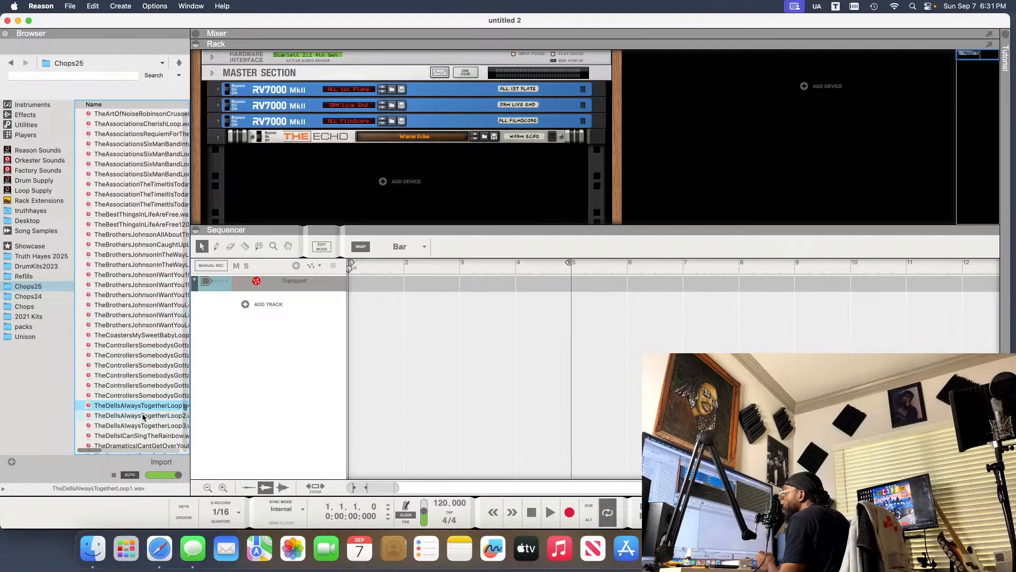
{"action": "scroll", "coordinate": [139, 418], "scroll_direction": "down", "scroll_amount": 8}
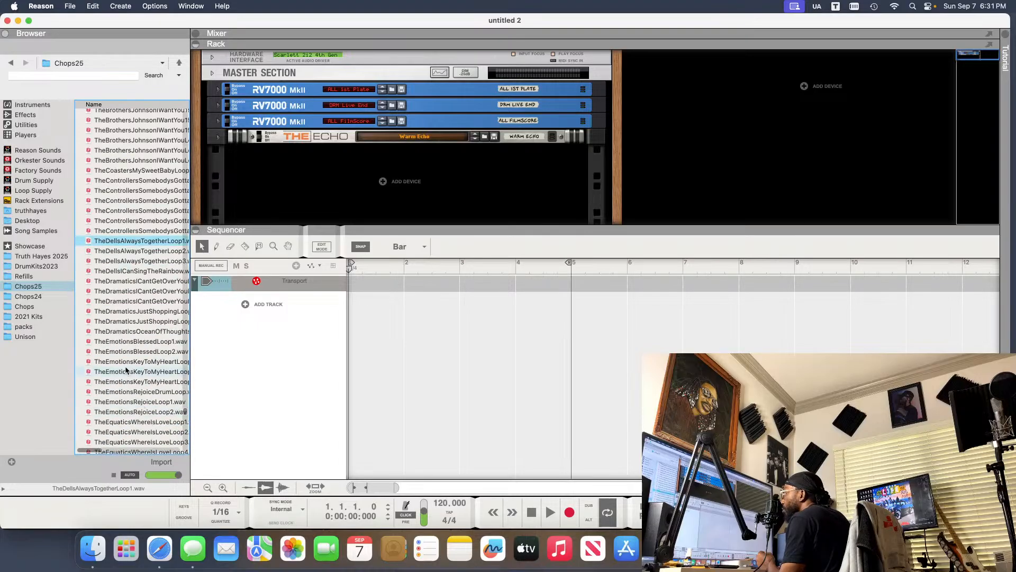
{"action": "left_click", "coordinate": [135, 271]}
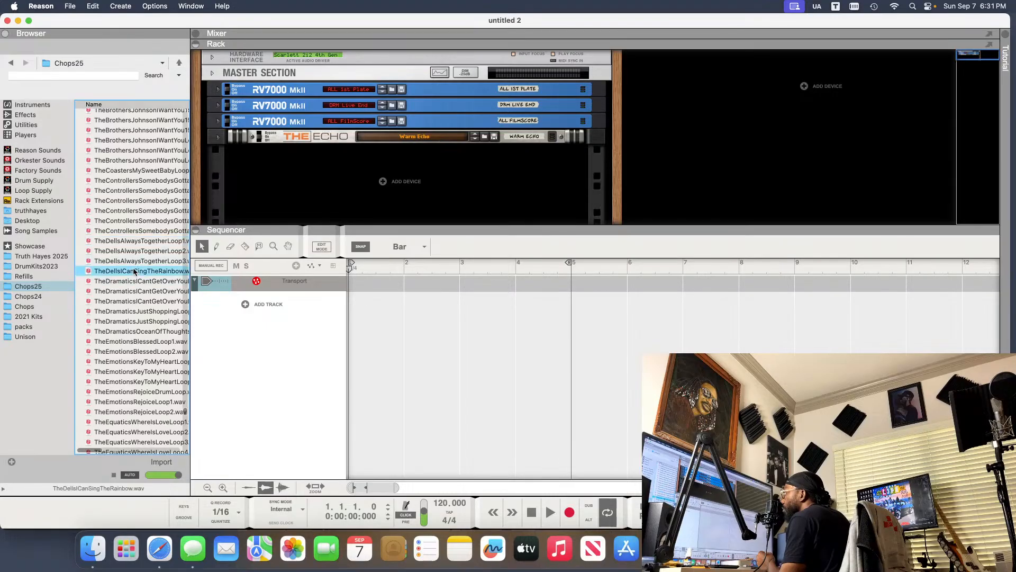
- Audition the Dramatics samples from TheDramaticsICantGetOverYouLoop1.wav through TheDramaticsOceanOfThoughtsAndDreamsLoop.wav
{"action": "left_click", "coordinate": [125, 281]}
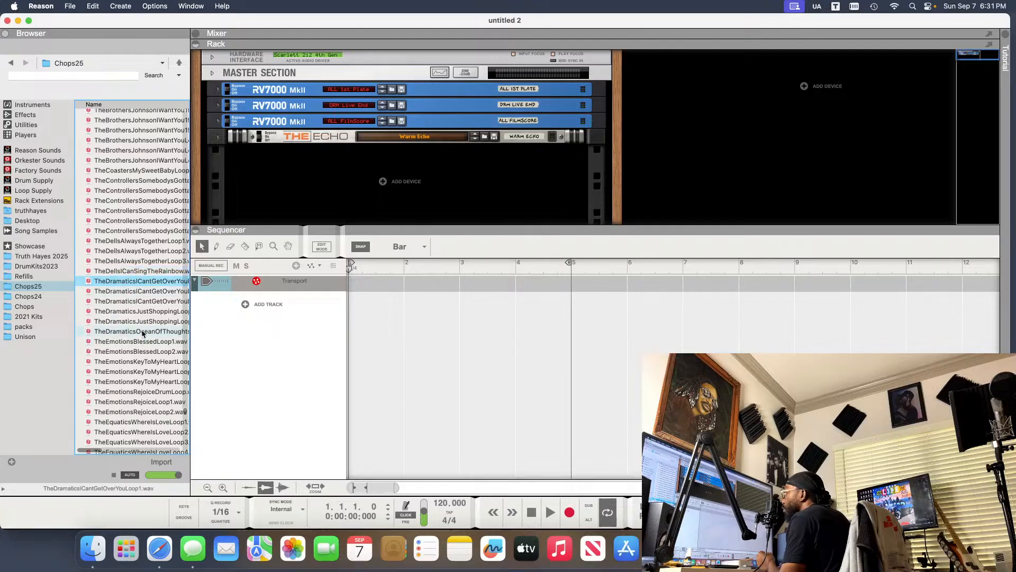
{"action": "left_click", "coordinate": [141, 292]}
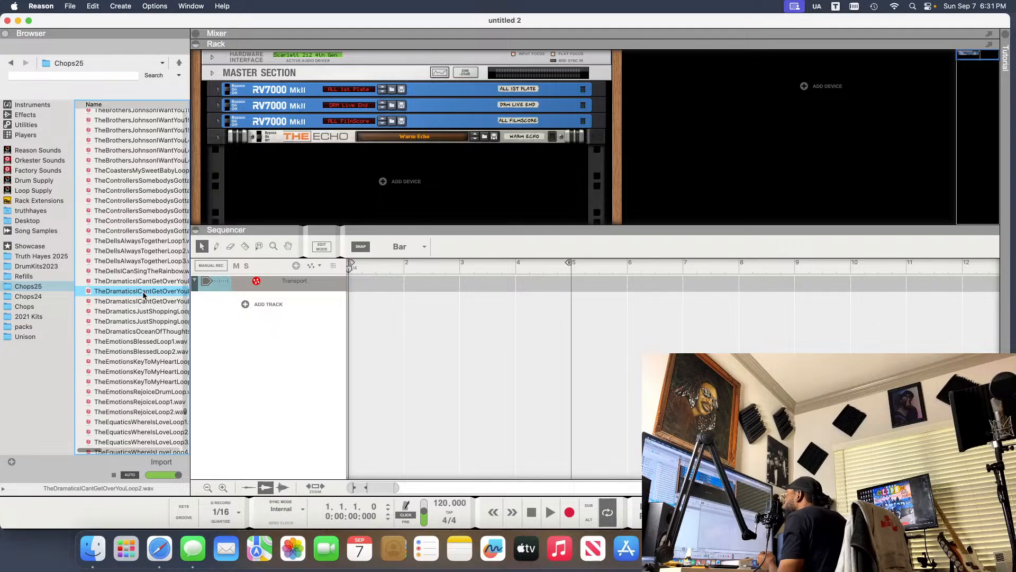
{"action": "key", "text": "Down"}
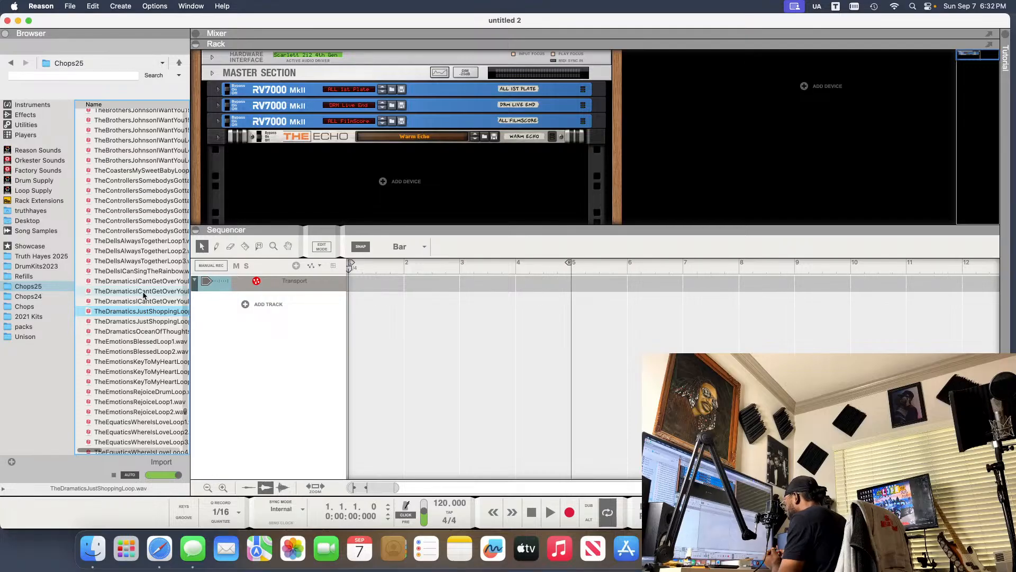
{"action": "key", "text": "Down"}
{"action": "key", "text": "Down"}
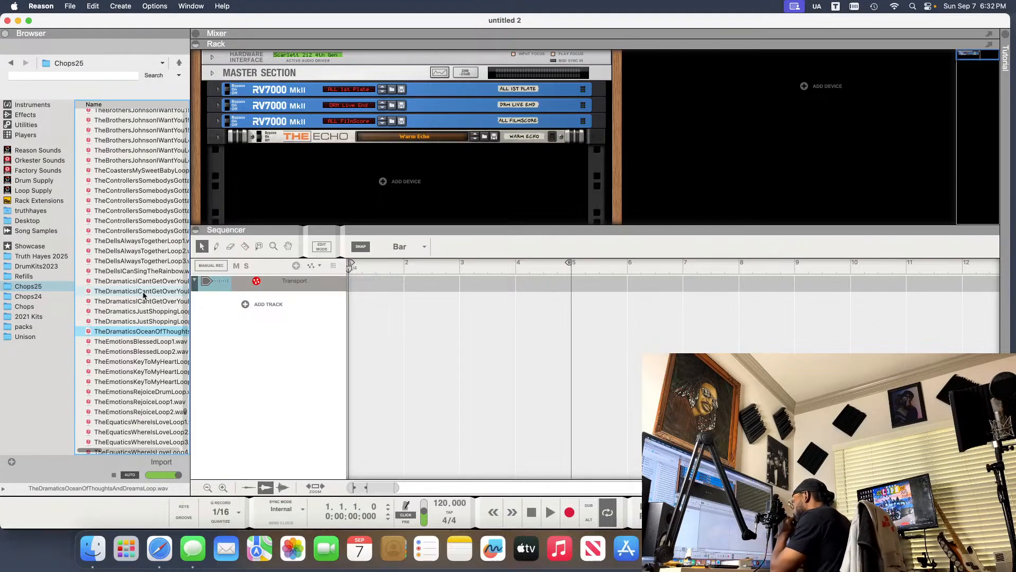
- Audition the Emotions samples one after another, from TheEmotionsBlessedLoop1.wav through TheEmotionsRejoiceLoop2.wav
{"action": "key", "text": "Down"}
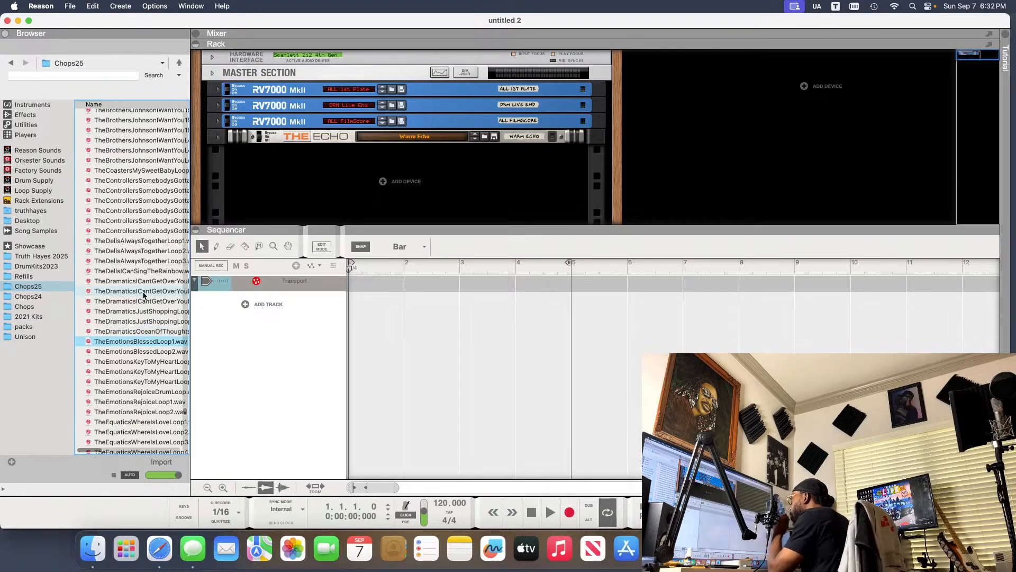
{"action": "key", "text": "Down"}
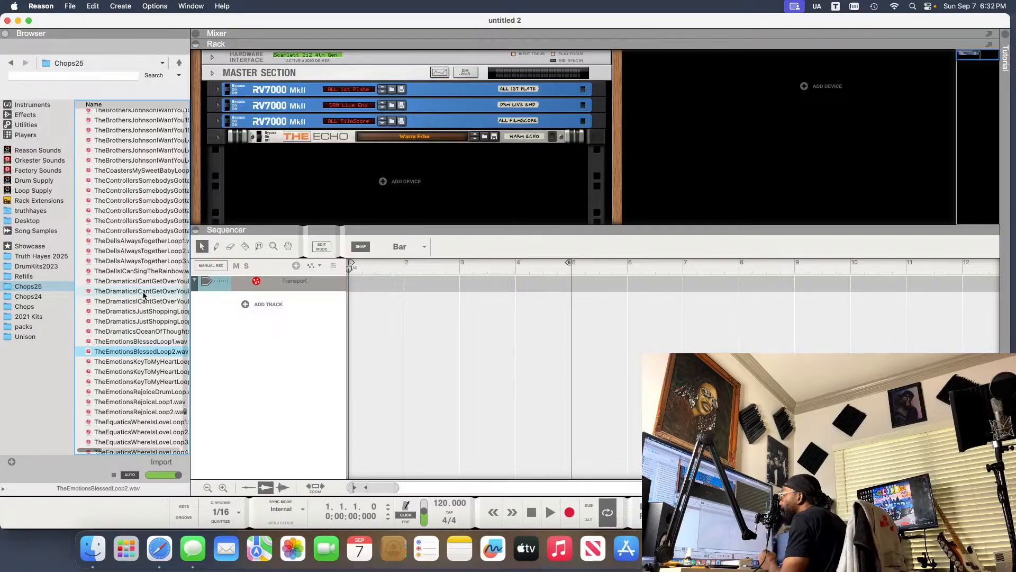
{"action": "key", "text": "Down"}
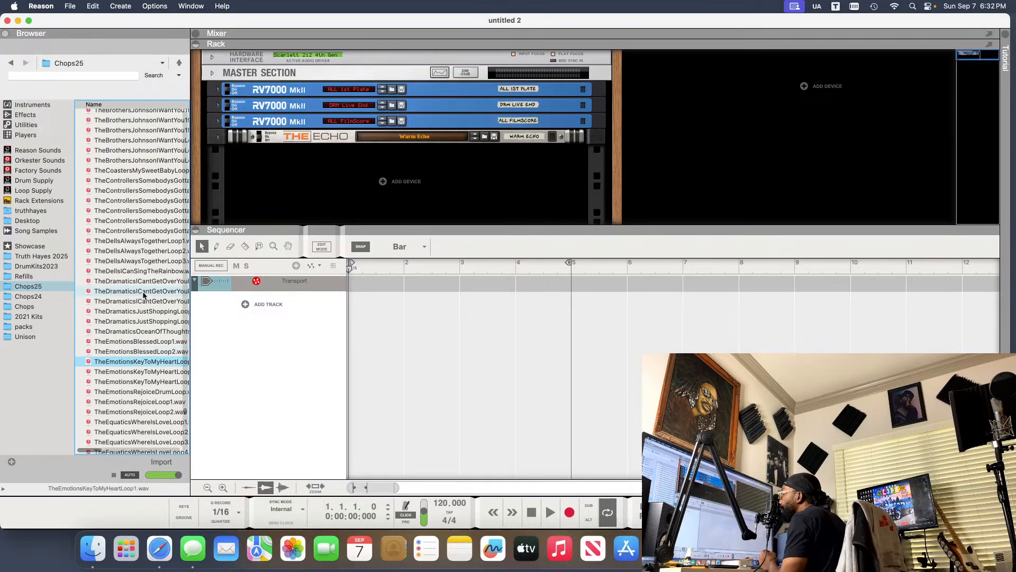
{"action": "key", "text": "Down"}
{"action": "key", "text": "Down"}
{"action": "key", "text": "Down"}
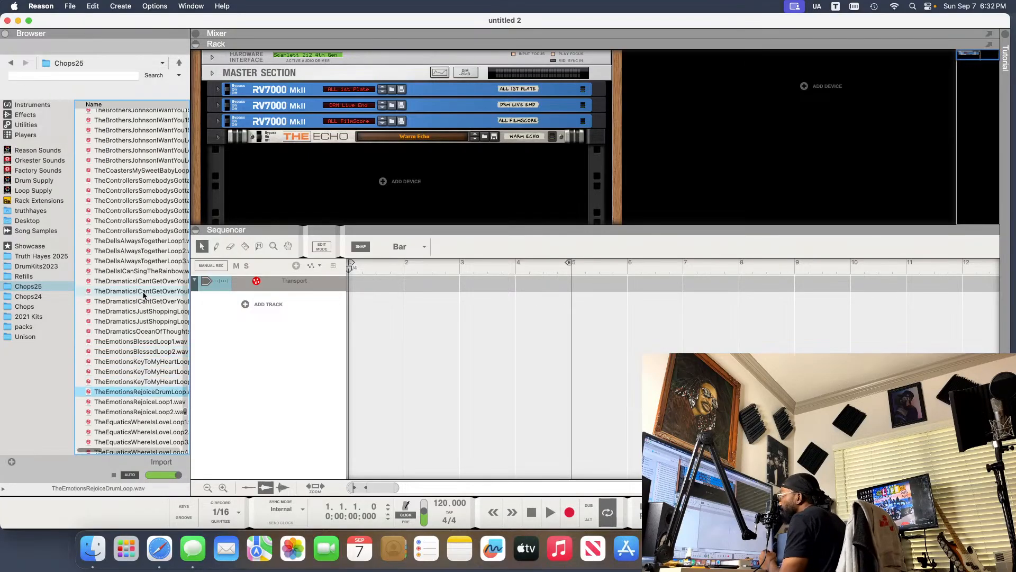
{"action": "key", "text": "Down"}
{"action": "key", "text": "Down"}
- Preview the four TheEquaticsWhereIsLove loops in order
{"action": "key", "text": "Down"}
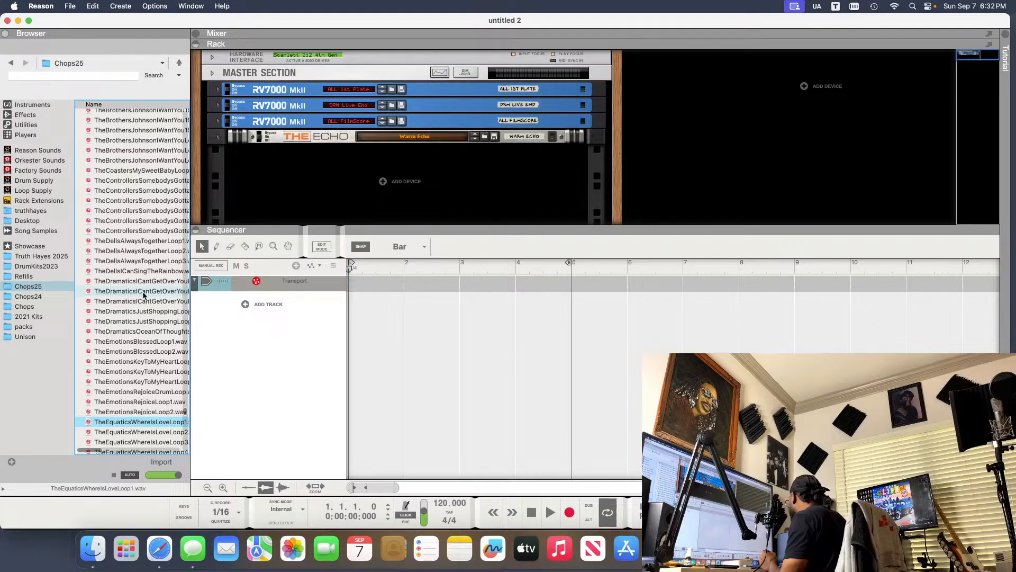
{"action": "scroll", "coordinate": [100, 347], "scroll_direction": "down", "scroll_amount": 5}
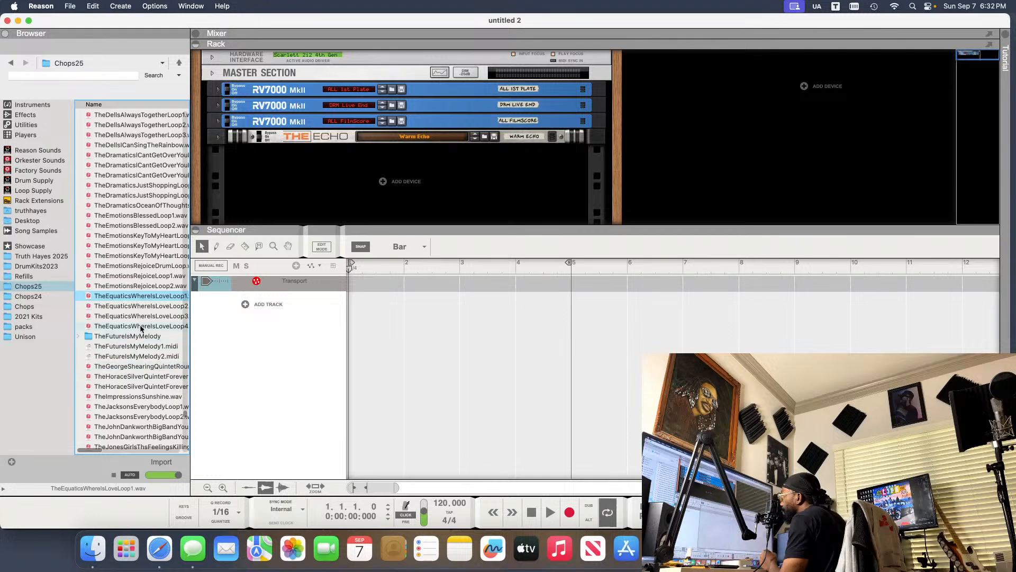
{"action": "left_click", "coordinate": [153, 306]}
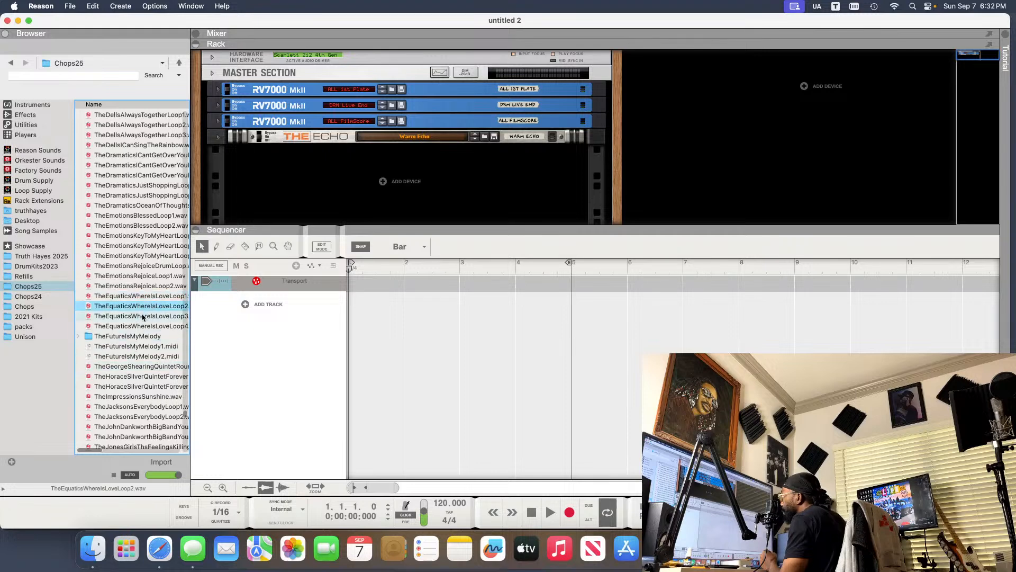
{"action": "left_click", "coordinate": [143, 316]}
{"action": "left_click", "coordinate": [135, 326]}
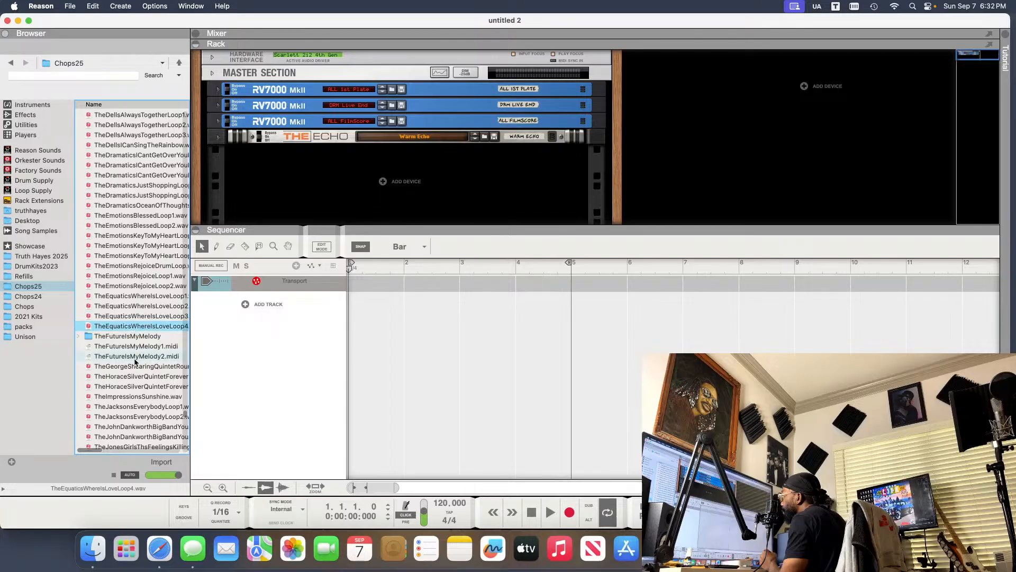
- Preview TheGeorgeShearingQuintetRoundMidnight.wav and TheHoraceSilverQuintetForeverIsALongTimeLoop1.wav
{"action": "left_click", "coordinate": [129, 367]}
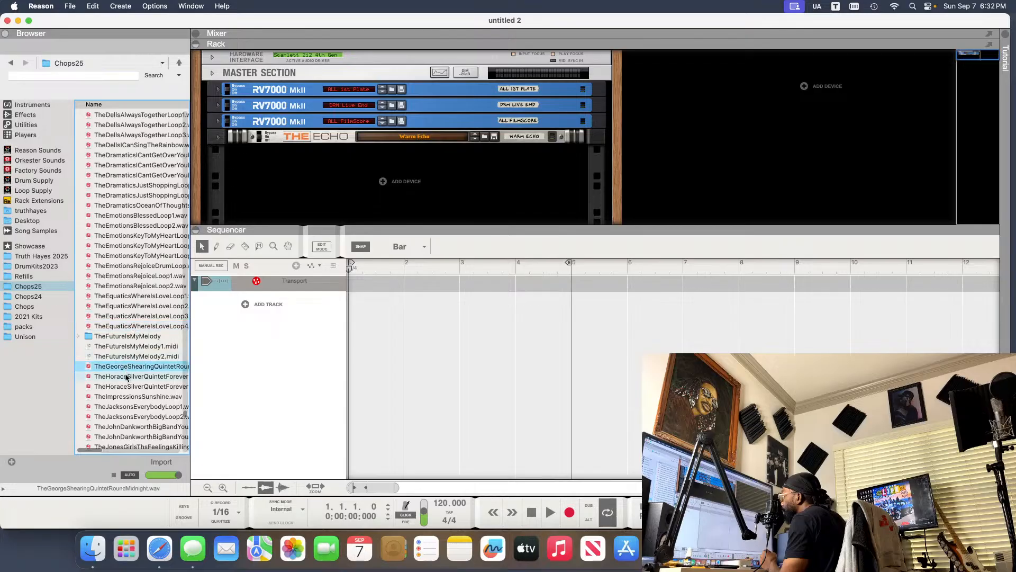
{"action": "left_click", "coordinate": [127, 377]}
{"action": "scroll", "coordinate": [141, 422], "scroll_direction": "down", "scroll_amount": 2}
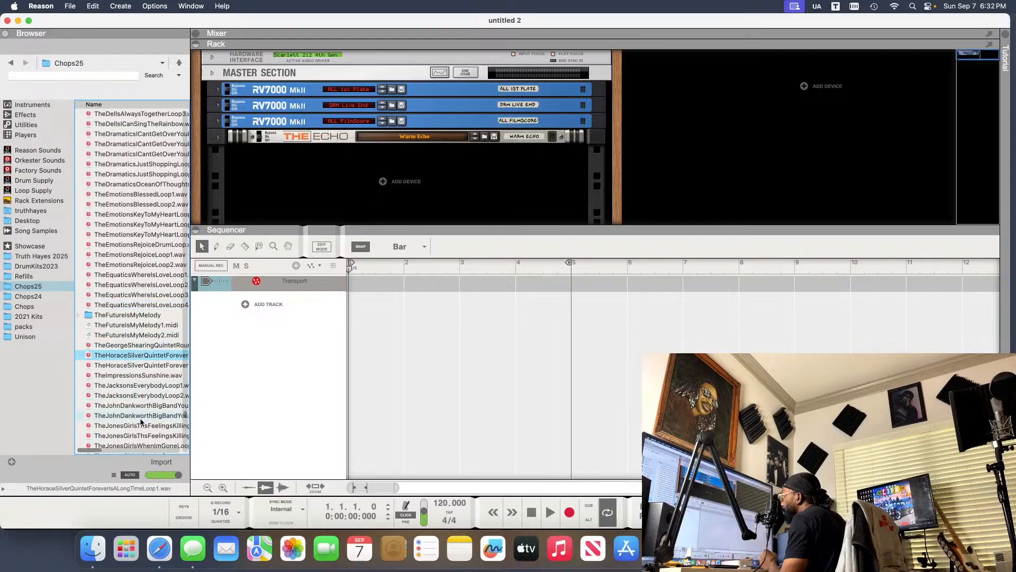
- Audition both TheJonesGirlsThsFeelingsKillingMe loops and the three TheJonesGirlsWhenImGone loops
{"action": "scroll", "coordinate": [143, 284], "scroll_direction": "down", "scroll_amount": 10}
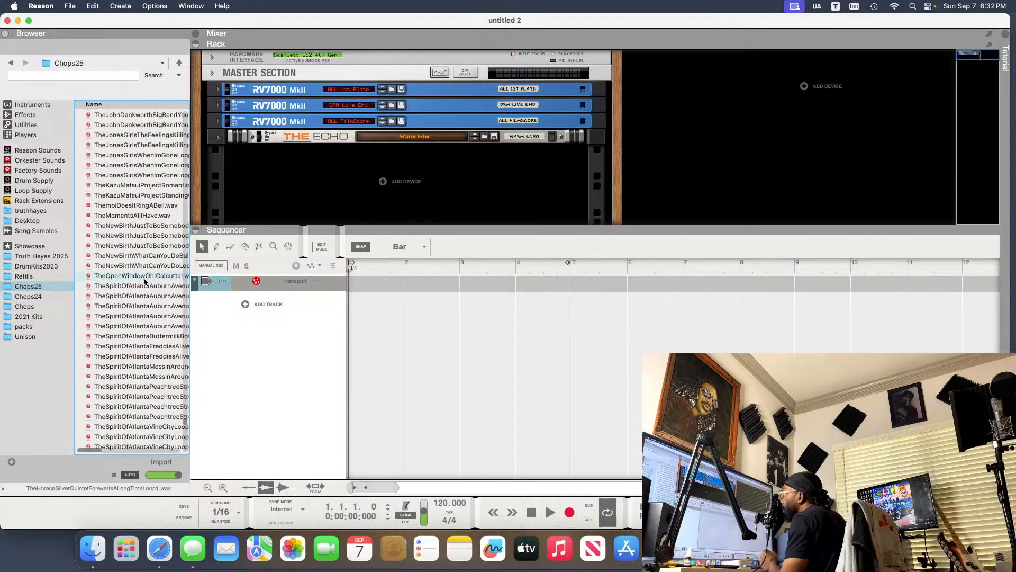
{"action": "left_click", "coordinate": [141, 136]}
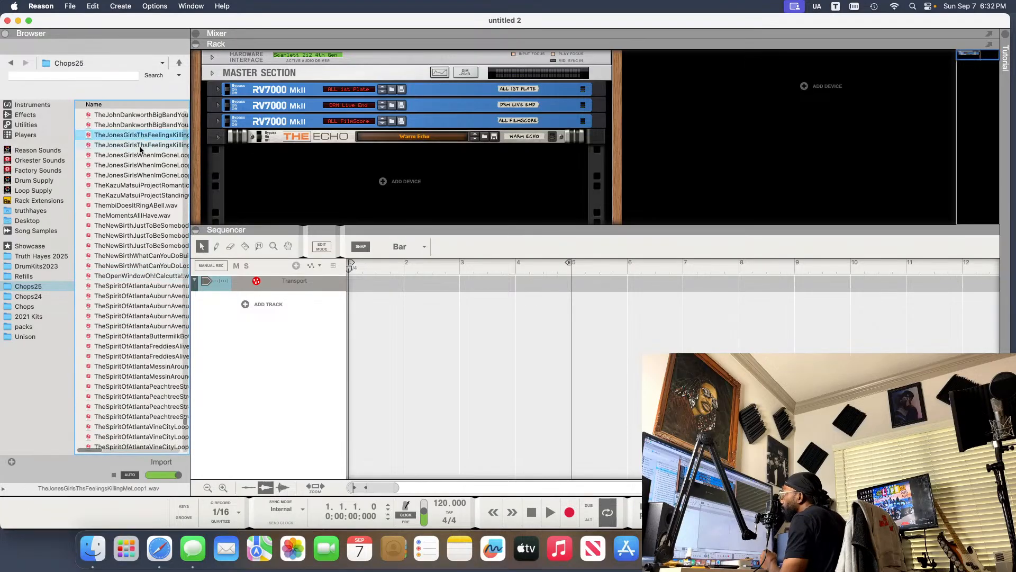
{"action": "left_click", "coordinate": [141, 145]}
{"action": "left_click", "coordinate": [135, 156]}
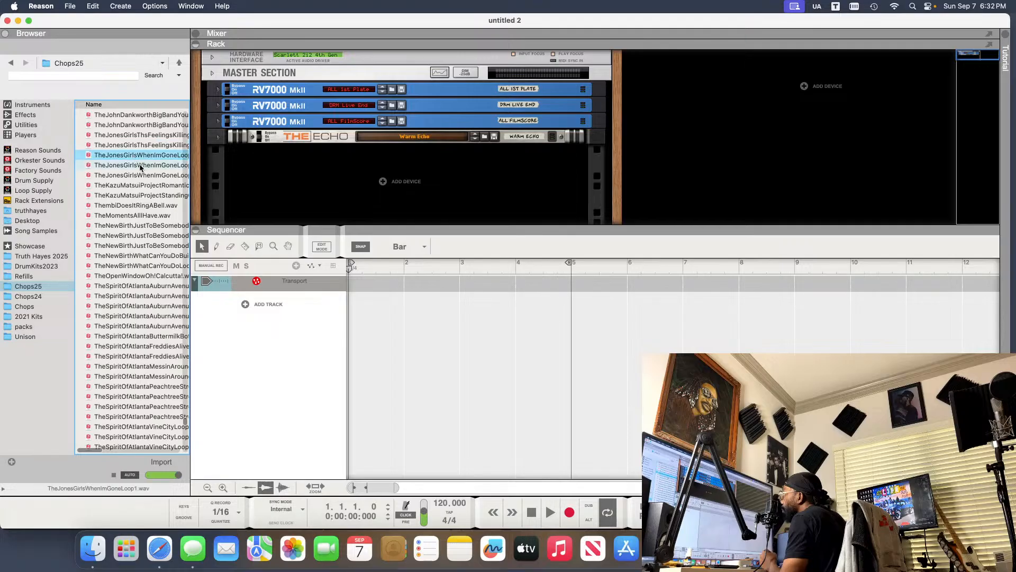
{"action": "left_click", "coordinate": [140, 165]}
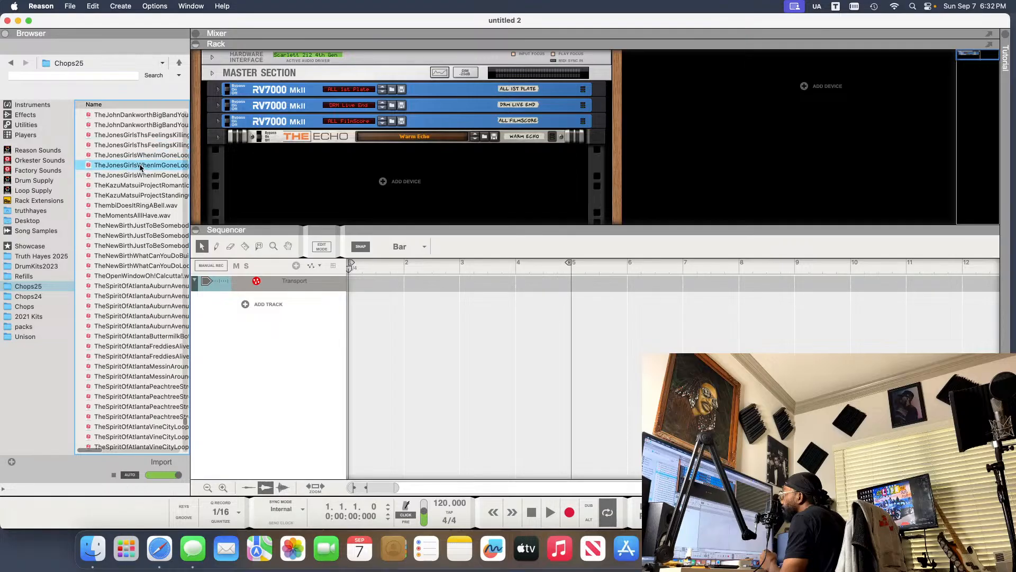
{"action": "left_click", "coordinate": [138, 177]}
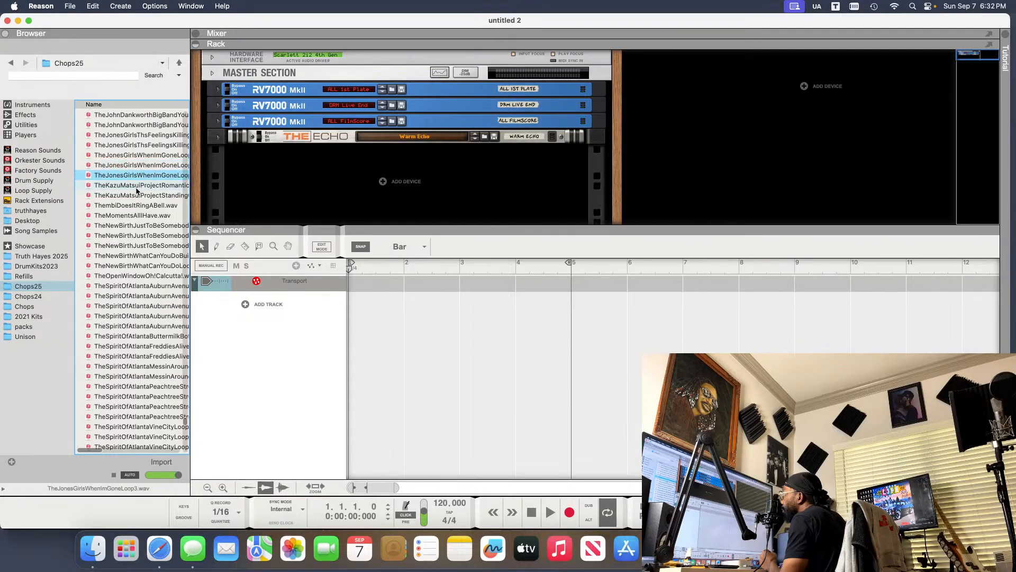
- Preview TheMomentsAllIHave.wav, TheNewBirthJustToBeSomebodyHookLoop.wav and TheSpiritOfAtlantaFreddiesAliveAndWellLoop1.wav
{"action": "left_click", "coordinate": [137, 215]}
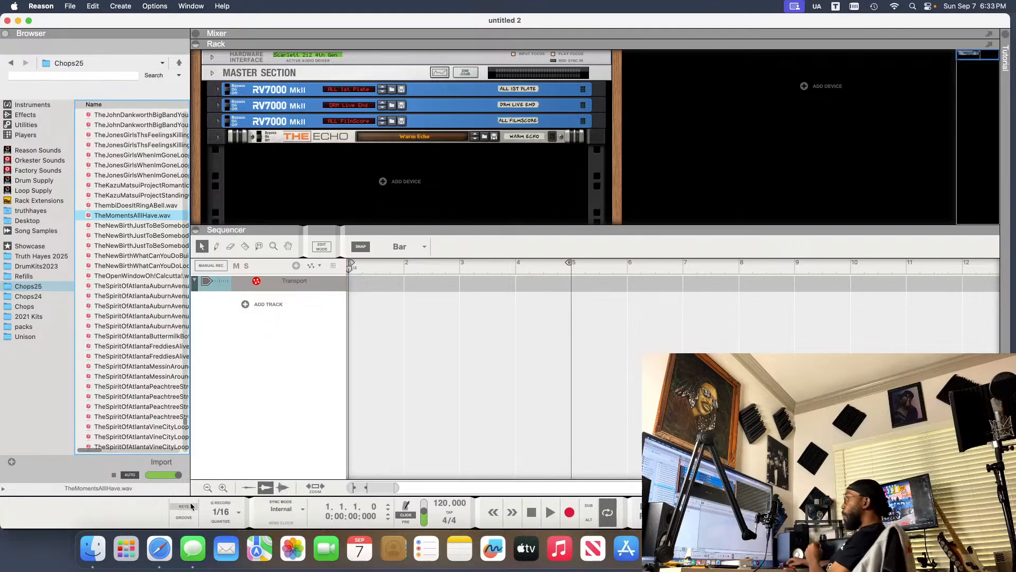
{"action": "left_click", "coordinate": [141, 227]}
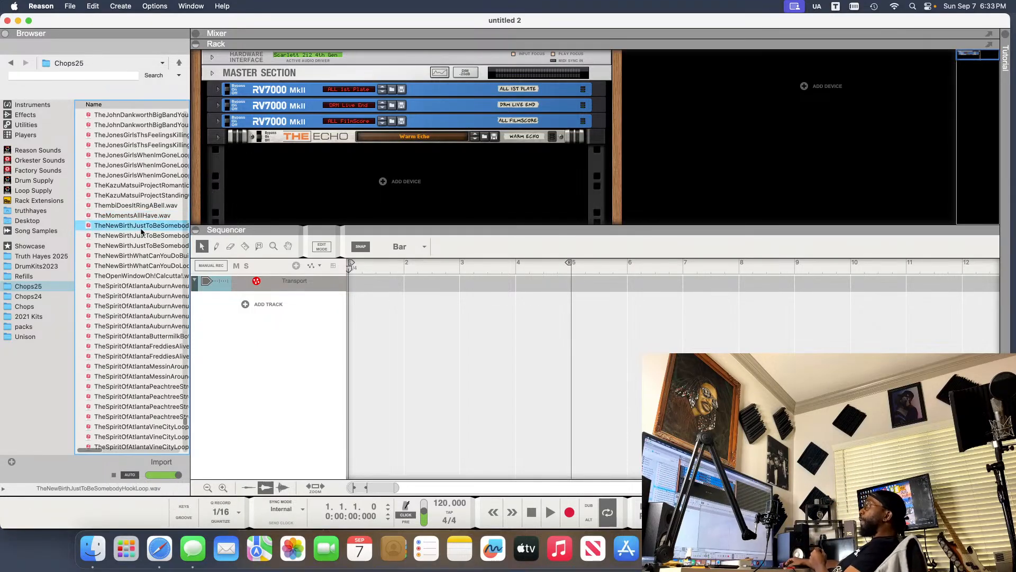
{"action": "left_click", "coordinate": [146, 346]}
{"action": "scroll", "coordinate": [143, 332], "scroll_direction": "down", "scroll_amount": 6}
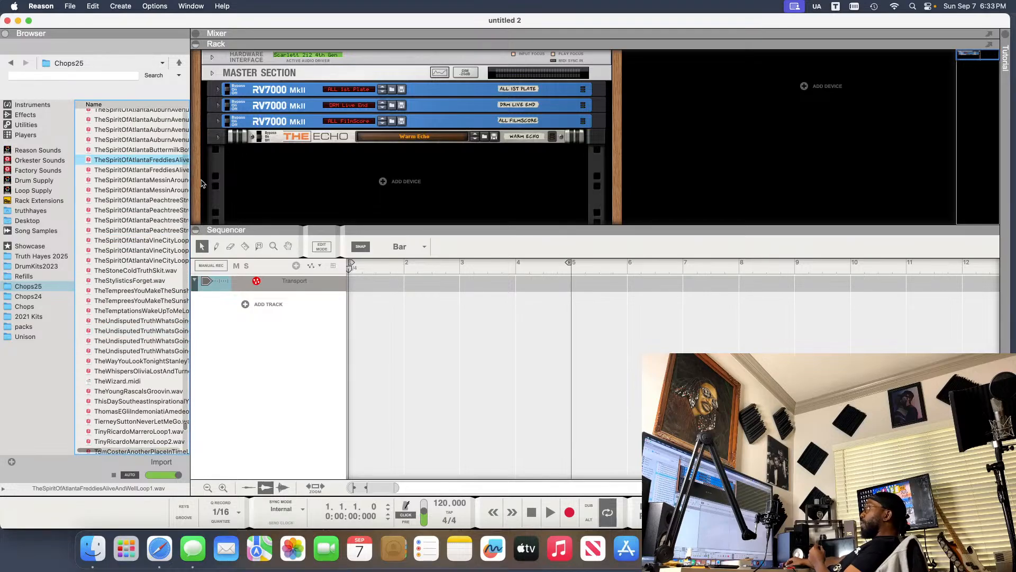
- Return to the samples starting with C and preview CarmenMcCraeAlfie.wav, Carinhoso-Meireles E Sua Orquestra.wav, CaravanOfDreamsJohnBlakeLoop2.wav and CaravanOfDreamsJohnBlake.wav
{"action": "left_click", "coordinate": [186, 167]}
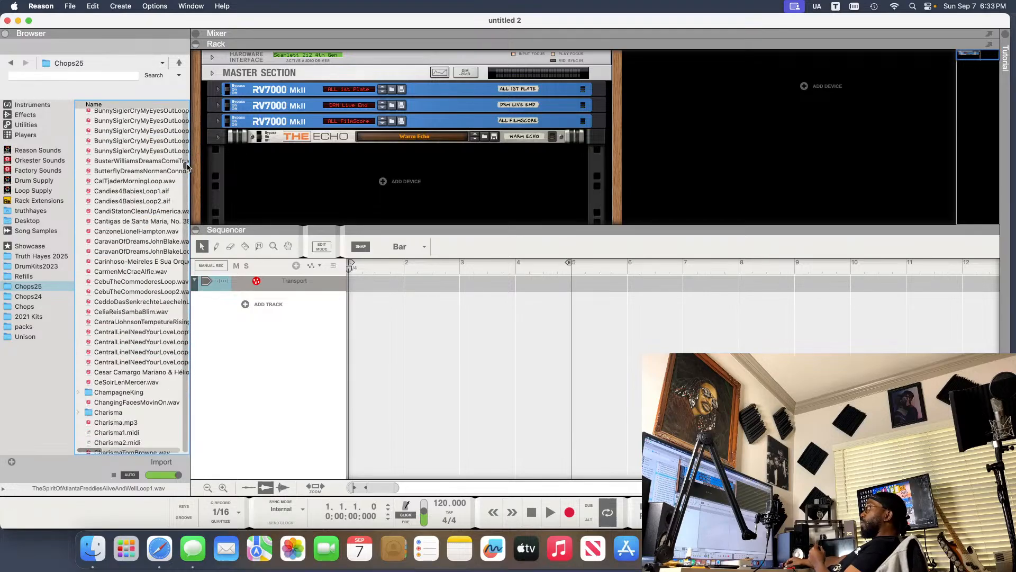
{"action": "left_click", "coordinate": [133, 271]}
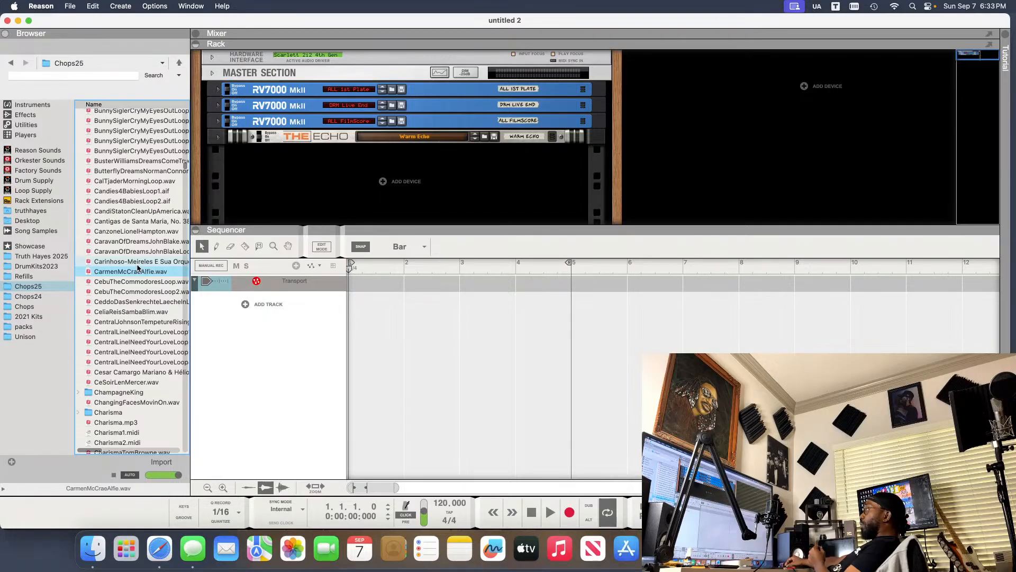
{"action": "left_click", "coordinate": [139, 263]}
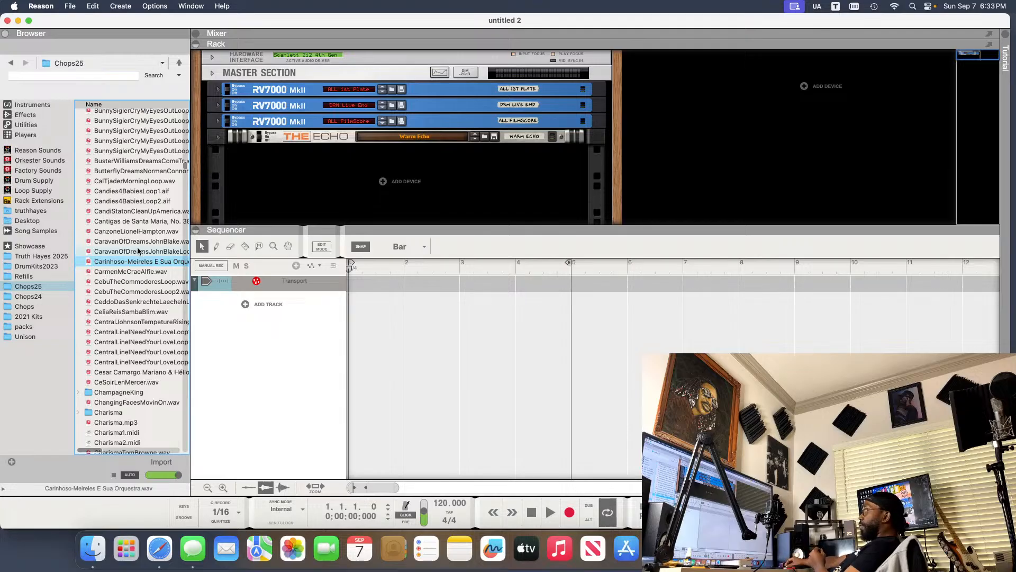
{"action": "left_click", "coordinate": [139, 250]}
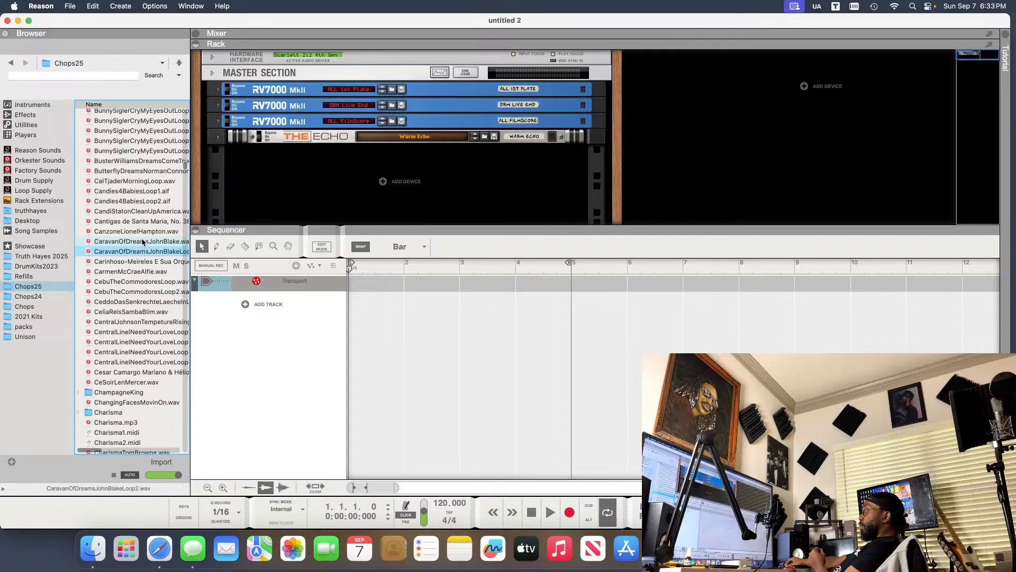
{"action": "left_click", "coordinate": [142, 242]}
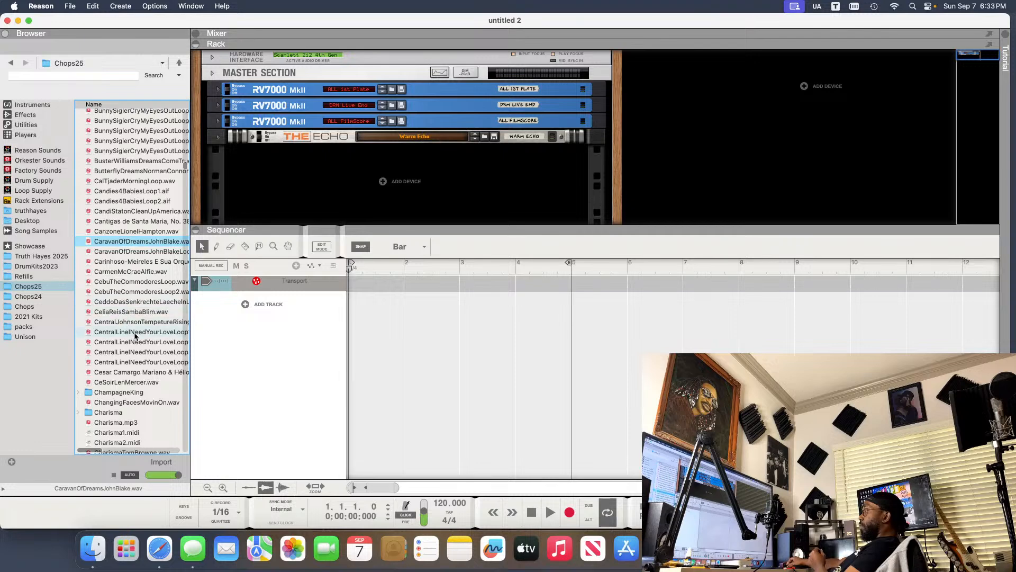
- Look further through the C samples in Chops25 and preview ChicoHamiltonMissHelen.wav
{"action": "scroll", "coordinate": [136, 335], "scroll_direction": "down", "scroll_amount": 1}
{"action": "scroll", "coordinate": [135, 332], "scroll_direction": "down", "scroll_amount": 1}
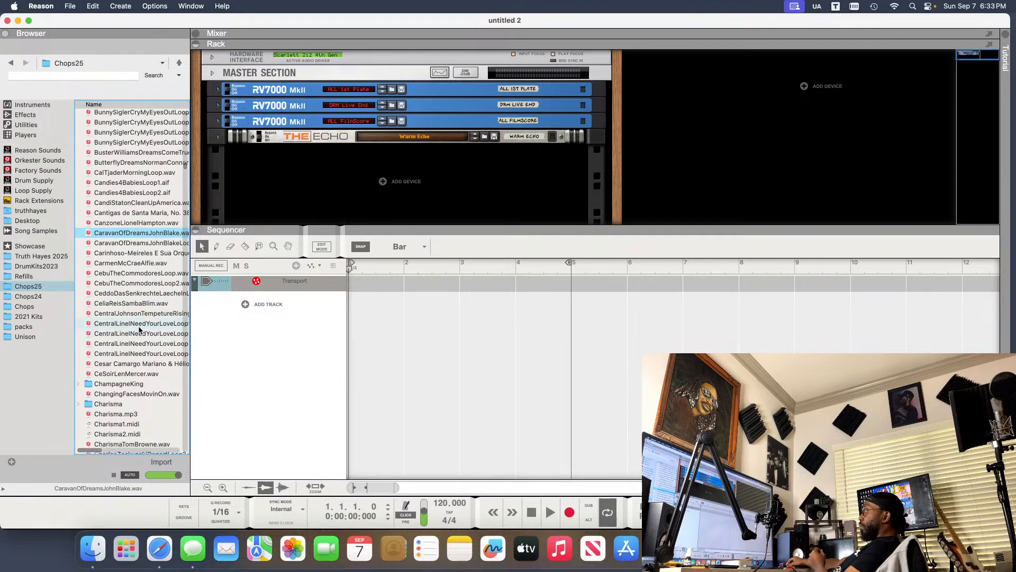
{"action": "scroll", "coordinate": [141, 328], "scroll_direction": "down", "scroll_amount": 12}
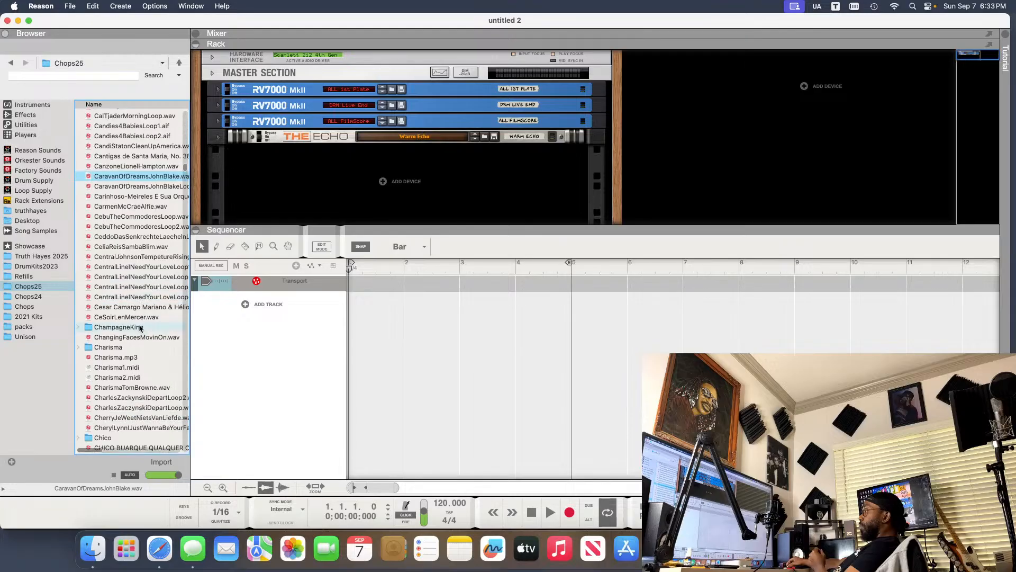
{"action": "scroll", "coordinate": [140, 328], "scroll_direction": "down", "scroll_amount": 20}
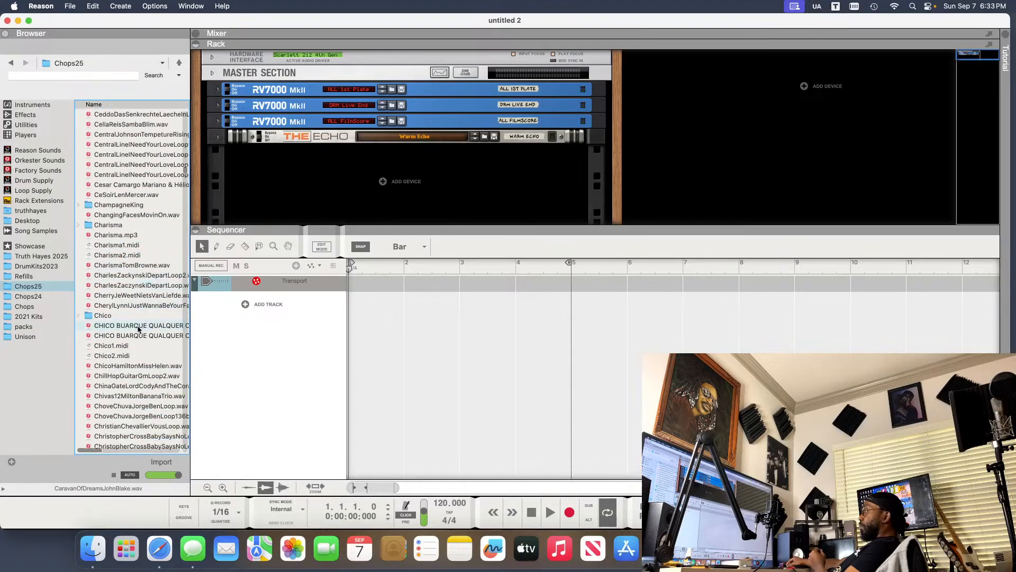
{"action": "left_click", "coordinate": [132, 366]}
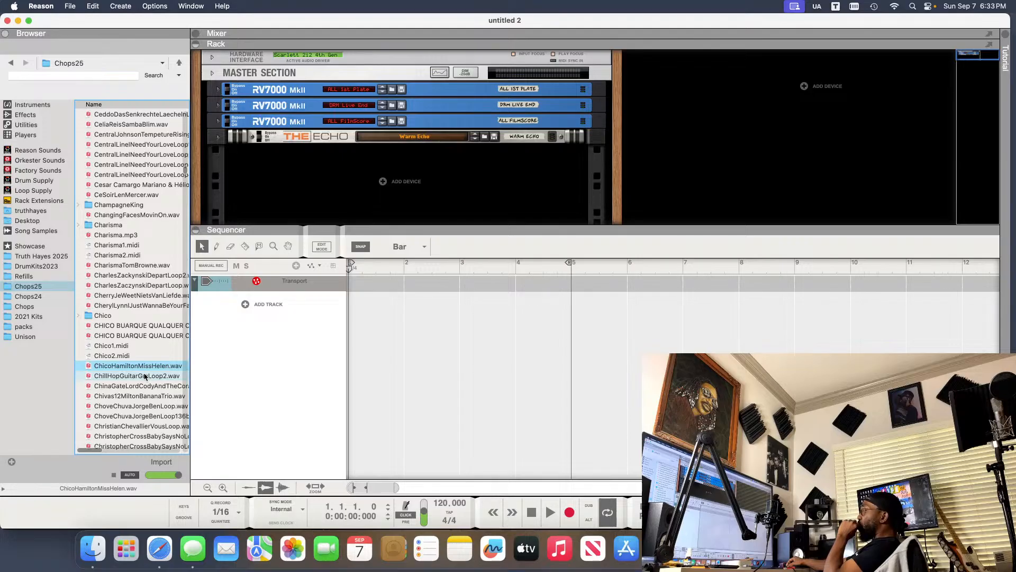
- Preview ChillHopGuitarGmLoop2.wav, ChinaGateLordCodyAndTheCoralites .wav and the CloudOneDustToDust loops 4, 1 and 2
{"action": "left_click", "coordinate": [145, 376]}
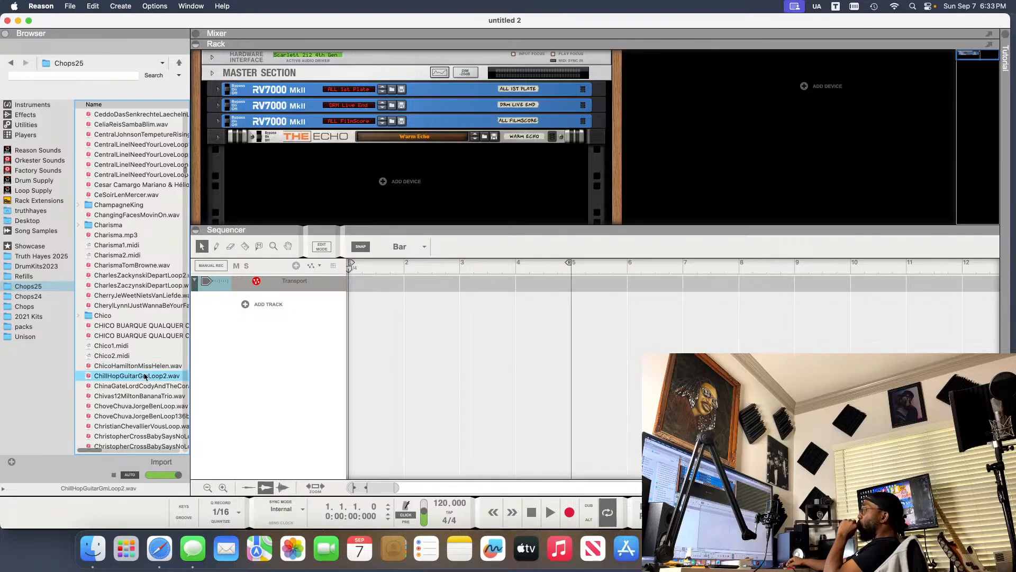
{"action": "left_click", "coordinate": [119, 386]}
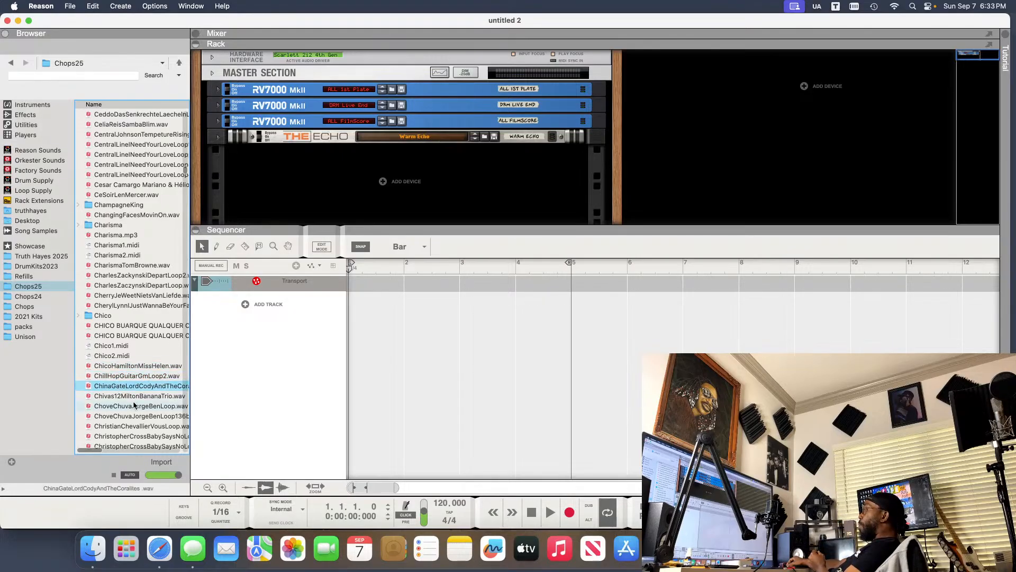
{"action": "scroll", "coordinate": [130, 397], "scroll_direction": "down", "scroll_amount": 5}
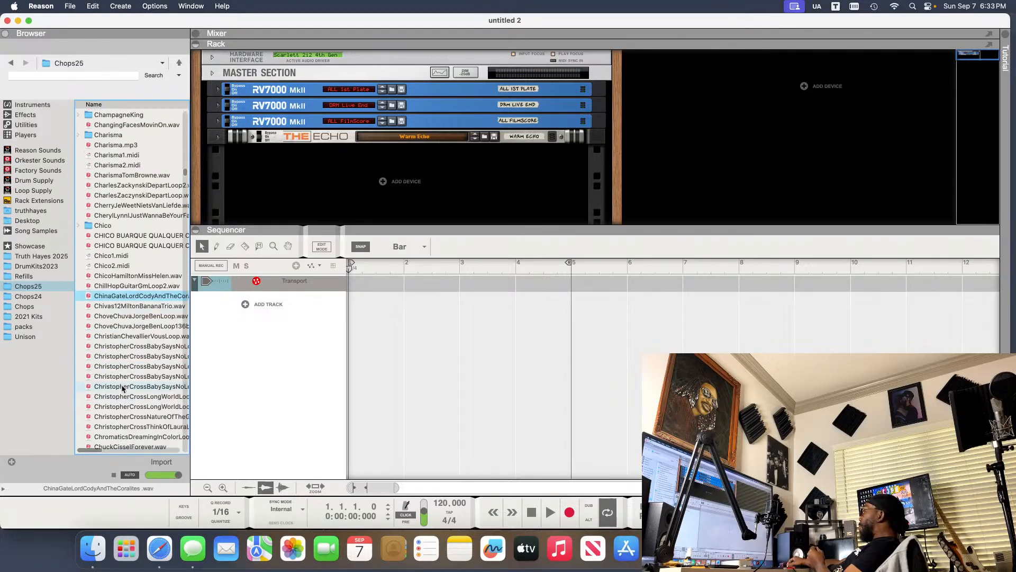
{"action": "scroll", "coordinate": [123, 389], "scroll_direction": "down", "scroll_amount": 10}
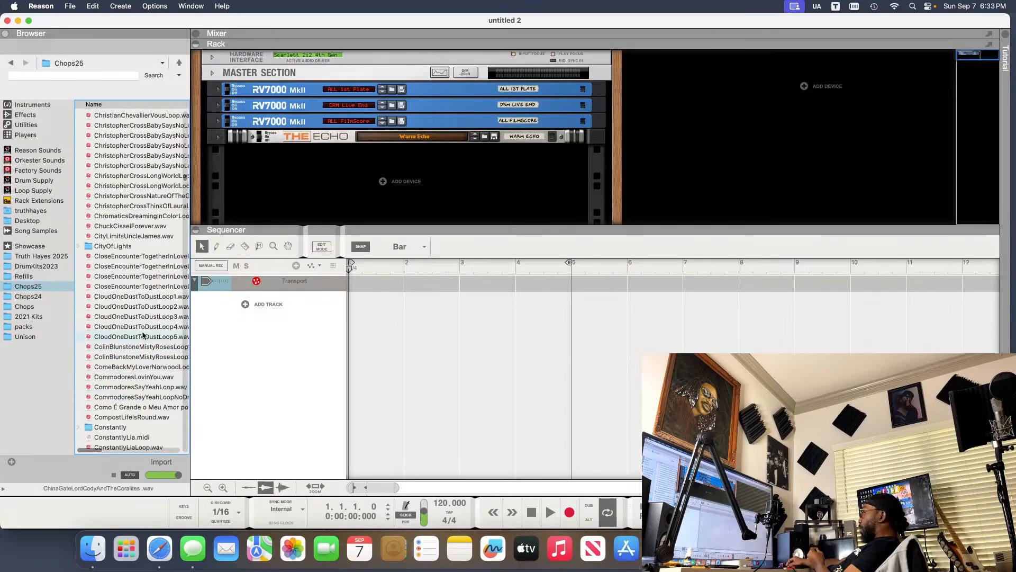
{"action": "left_click", "coordinate": [145, 327]}
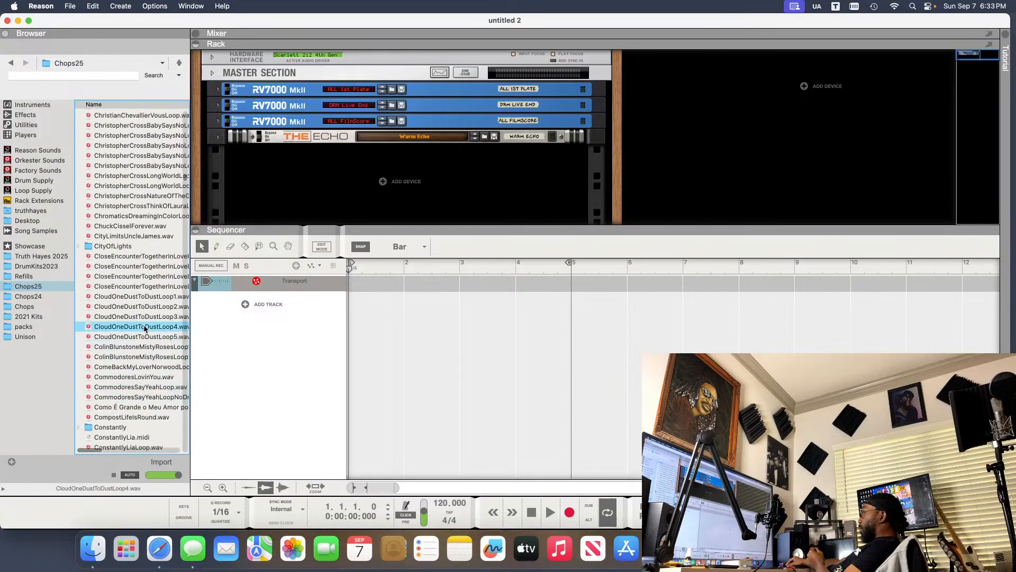
{"action": "left_click", "coordinate": [151, 298]}
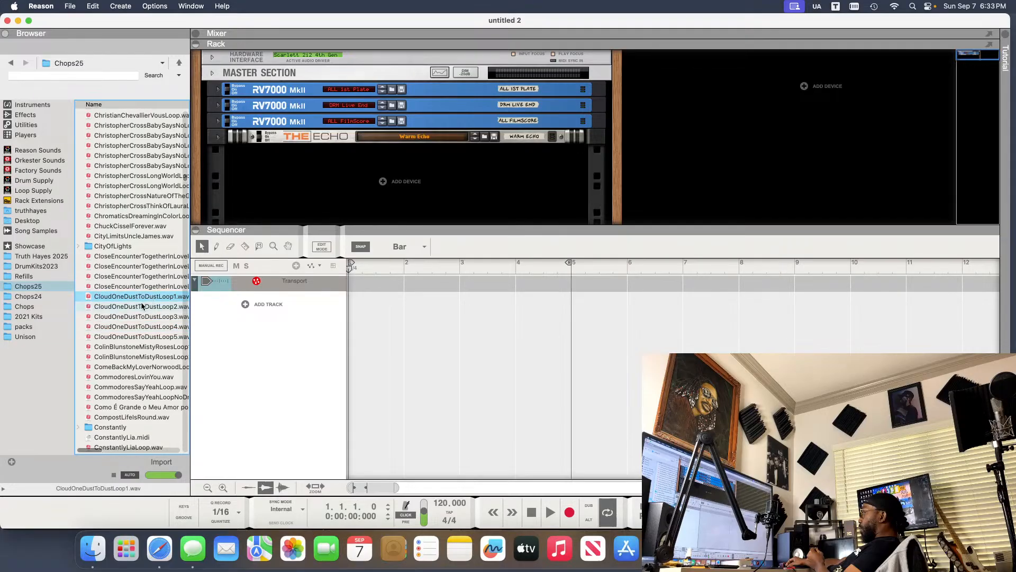
{"action": "left_click", "coordinate": [142, 306]}
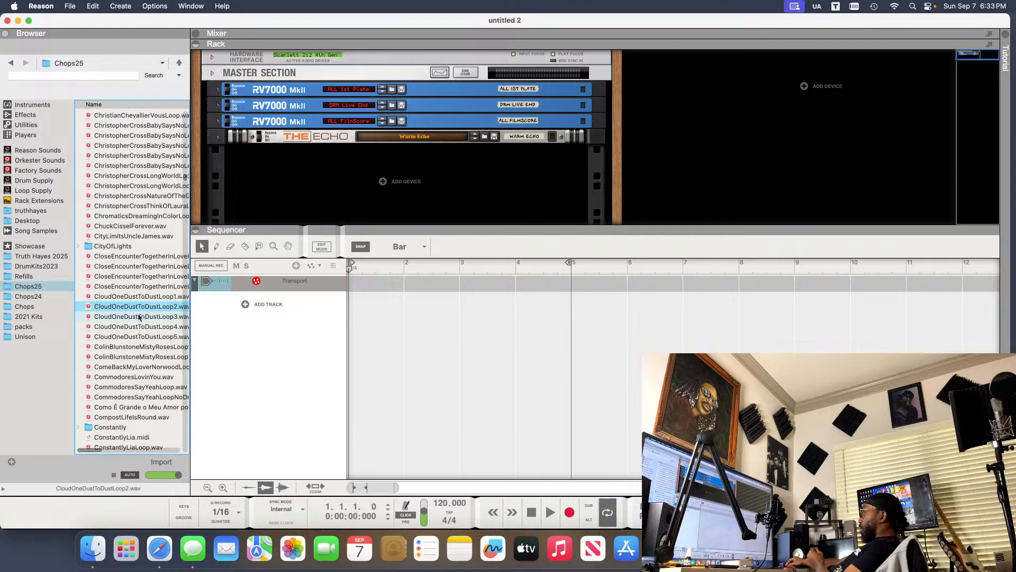
- Preview CommodoresLovinYou.wav, CommodoresSayYeahLoop.wav, ConstantlyLiaLoop.wav, CortexOhLordLoop.wav, CrossMyHeartJoanProctor.wav and CraigTCooperQualityTime.wav
{"action": "left_click", "coordinate": [151, 376]}
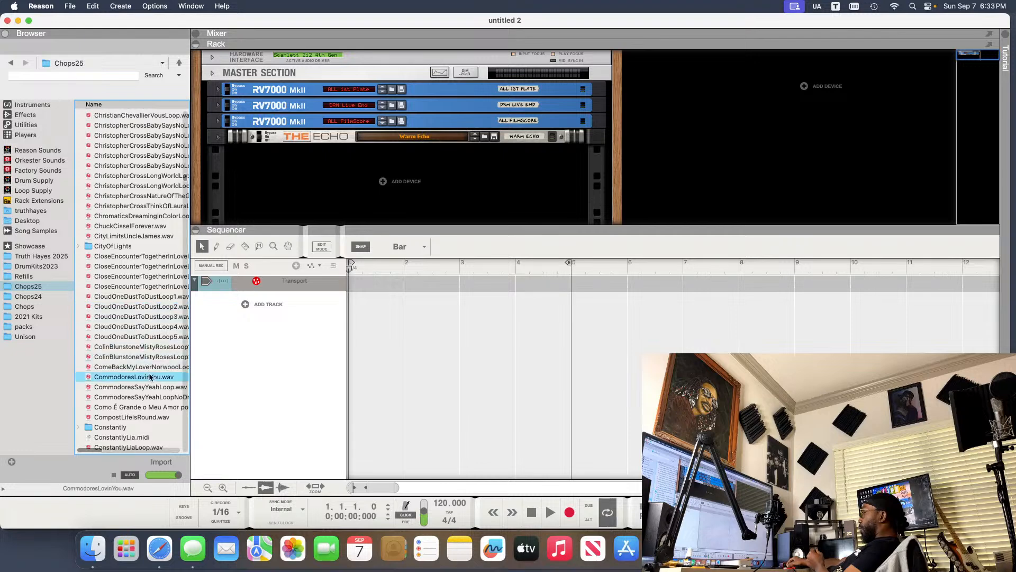
{"action": "left_click", "coordinate": [151, 386]}
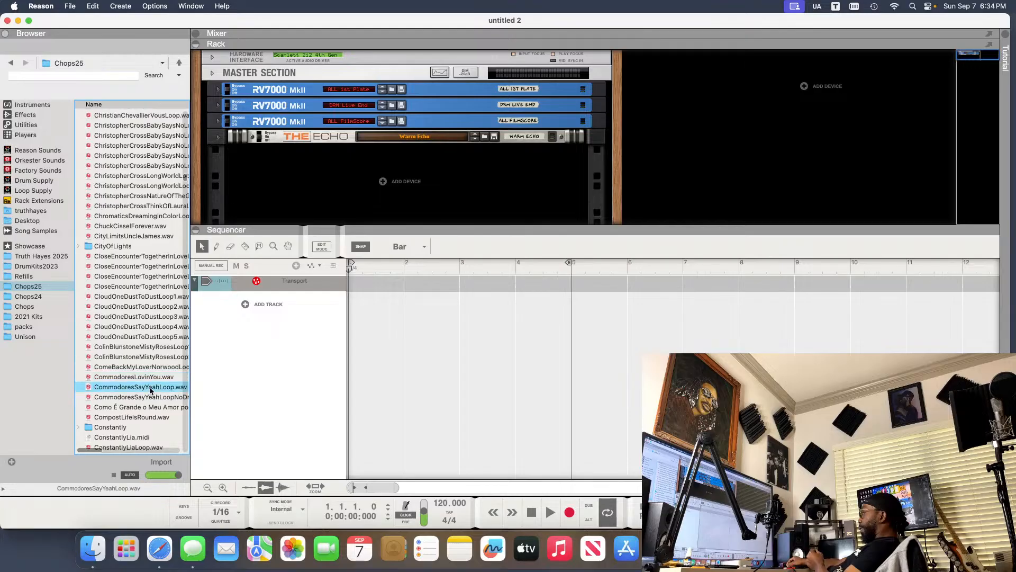
{"action": "scroll", "coordinate": [118, 357], "scroll_direction": "down", "scroll_amount": 3}
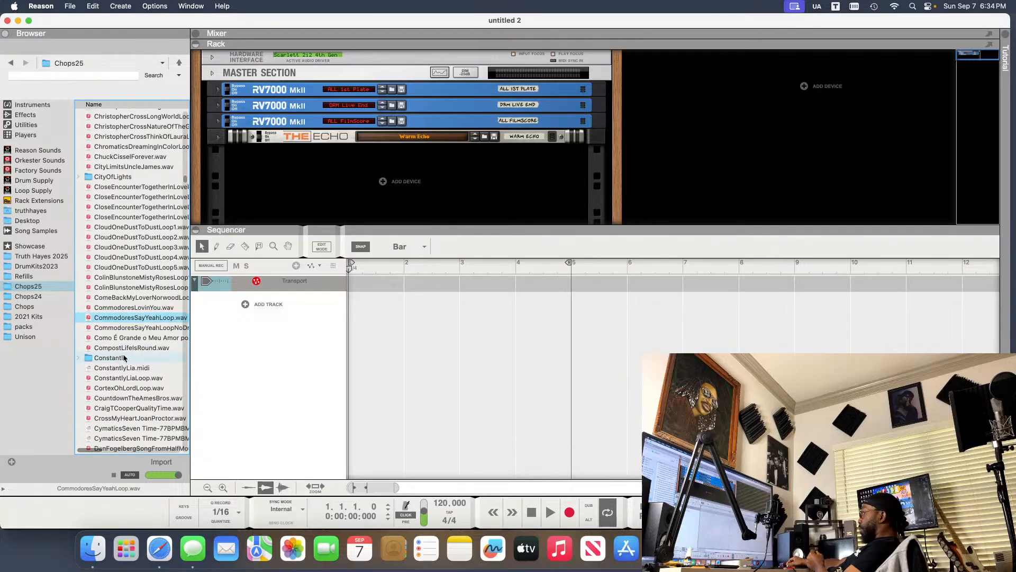
{"action": "left_click", "coordinate": [145, 378]}
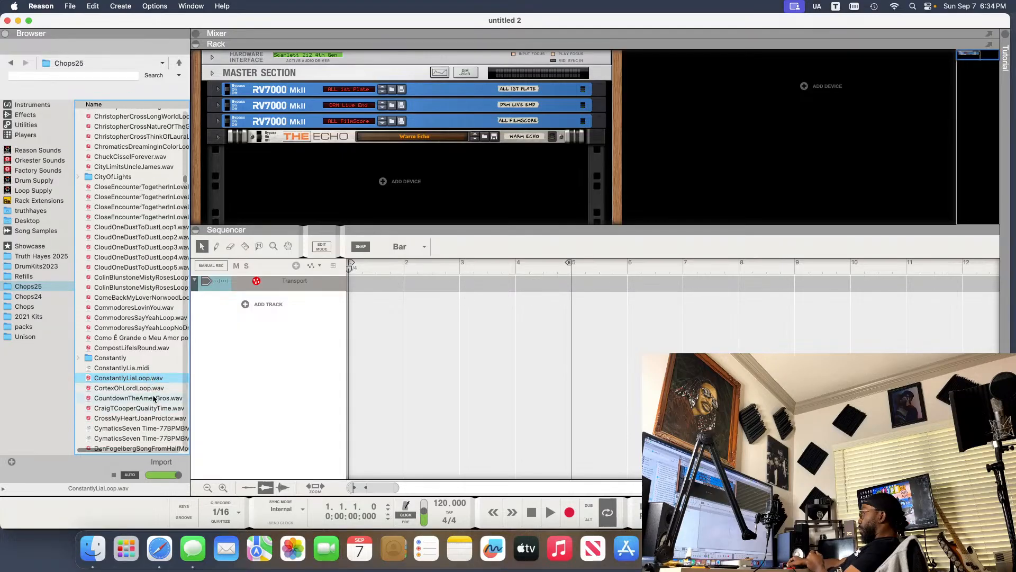
{"action": "left_click", "coordinate": [153, 389]}
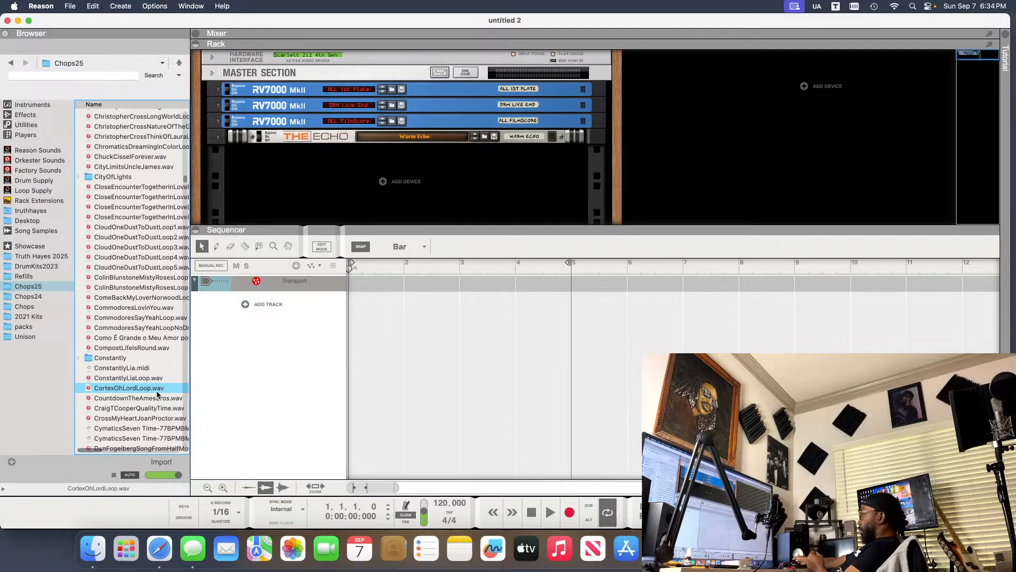
{"action": "left_click", "coordinate": [141, 418]}
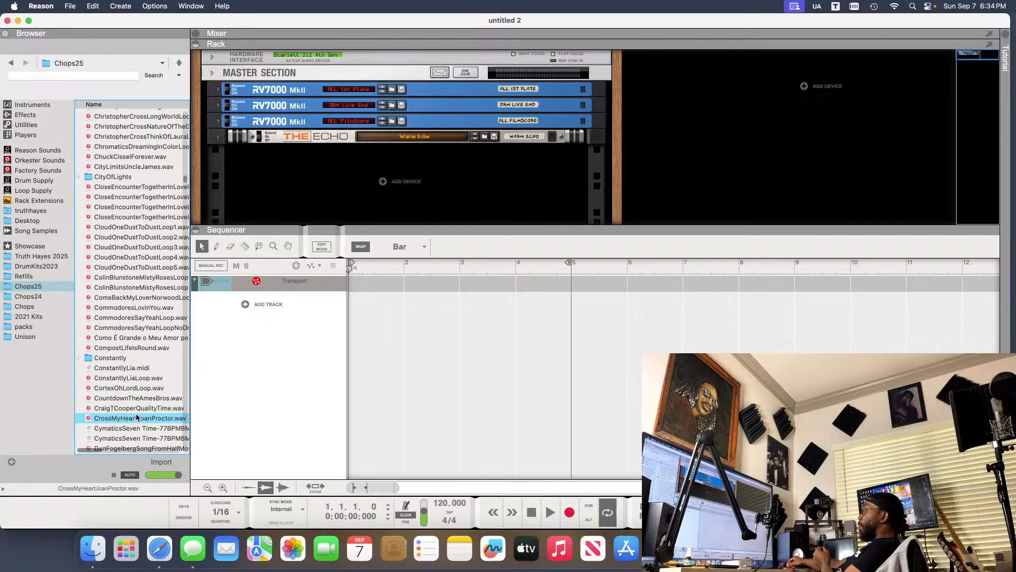
{"action": "left_click", "coordinate": [136, 409]}
- Move on to the D samples and preview the last two DanFogelbergSongFromHalfMountain loops, DanielGoldberg617Loop.wav and DannyRiveraAsiEresTuLoop1.wav
{"action": "scroll", "coordinate": [127, 423], "scroll_direction": "down", "scroll_amount": 1}
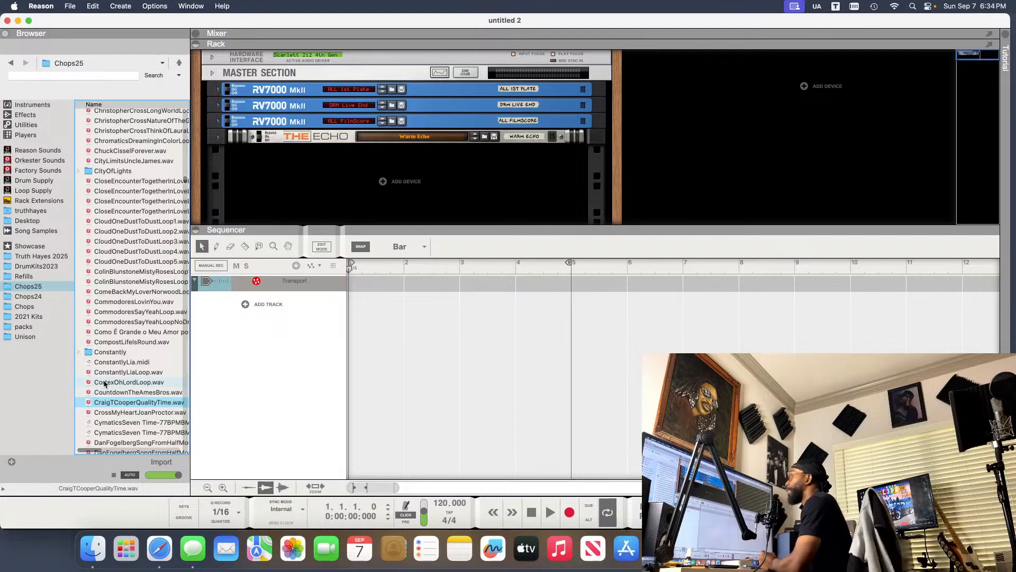
{"action": "scroll", "coordinate": [104, 384], "scroll_direction": "down", "scroll_amount": 3}
{"action": "left_click", "coordinate": [116, 353]}
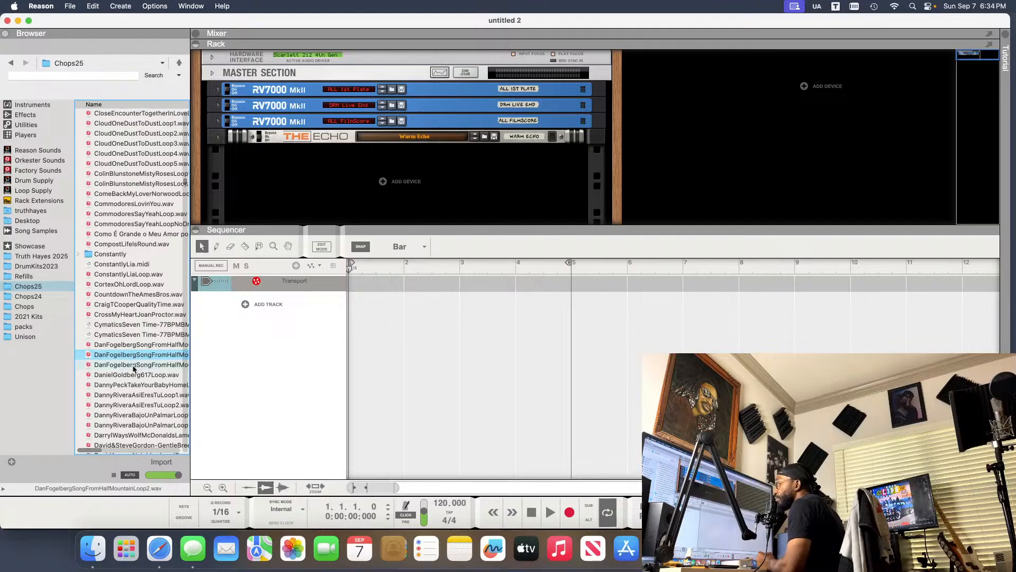
{"action": "left_click", "coordinate": [133, 366]}
{"action": "left_click", "coordinate": [128, 375]}
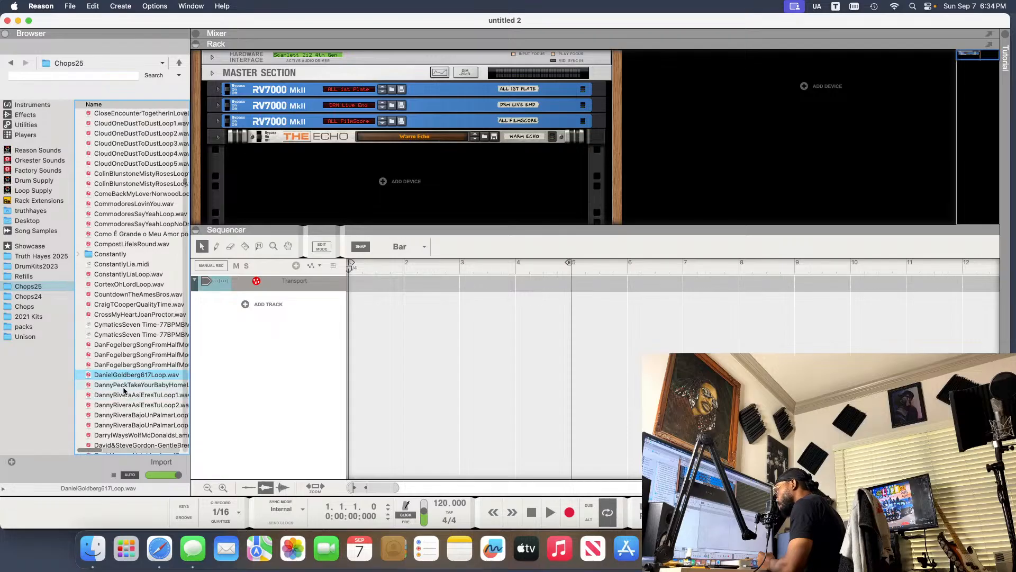
{"action": "scroll", "coordinate": [125, 386], "scroll_direction": "down", "scroll_amount": 2}
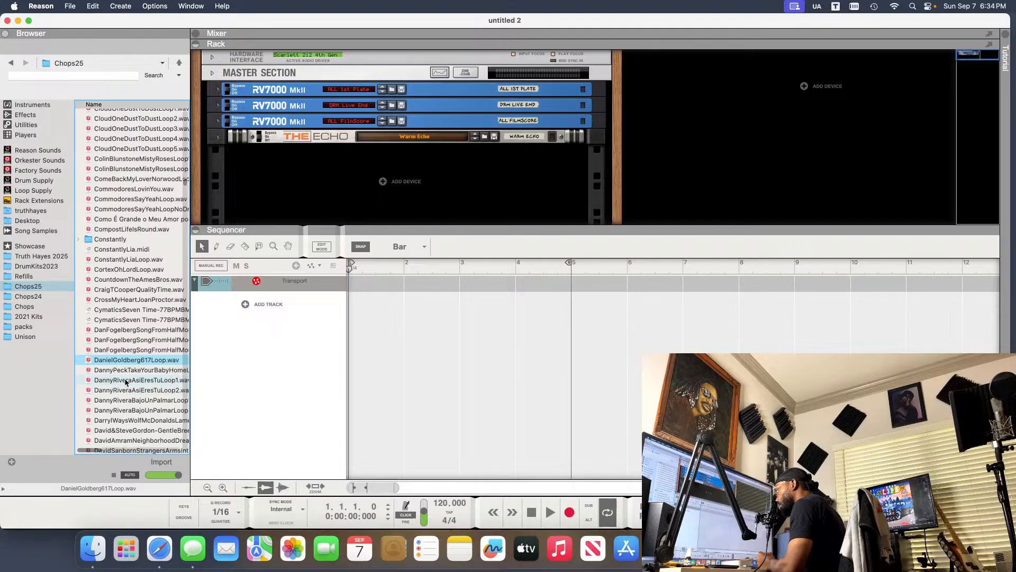
{"action": "left_click", "coordinate": [126, 381]}
- Preview David&SteveGordon-GentleBreeze(Peaceful Evening).wav, DavidAmramNeighborhoodDreams.wav, DavidSanbornStrangersArmsIntro.wav and DavidSanbornStrangersArmsLoop1.wav
{"action": "scroll", "coordinate": [119, 391], "scroll_direction": "down", "scroll_amount": 5}
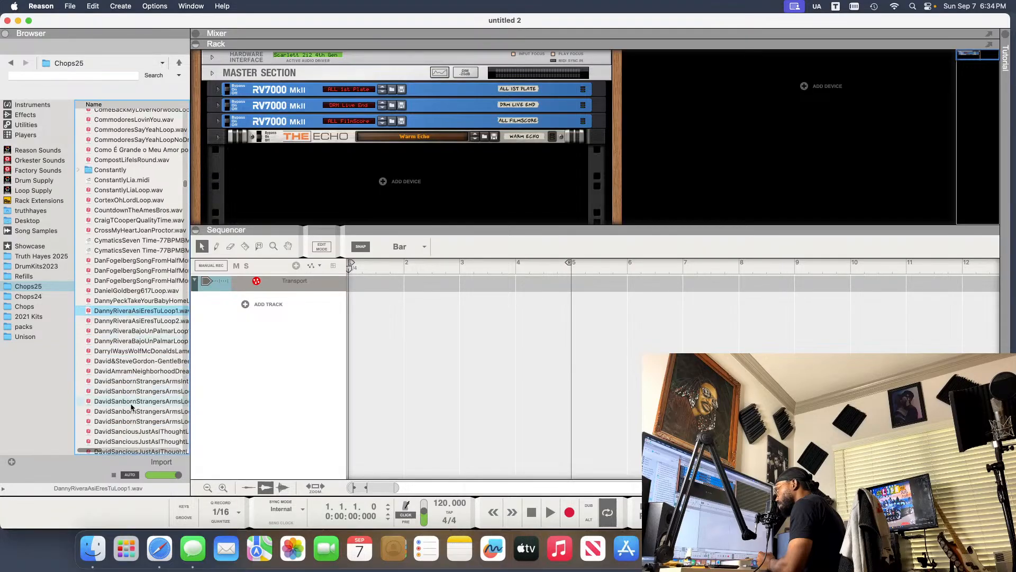
{"action": "left_click", "coordinate": [136, 362]}
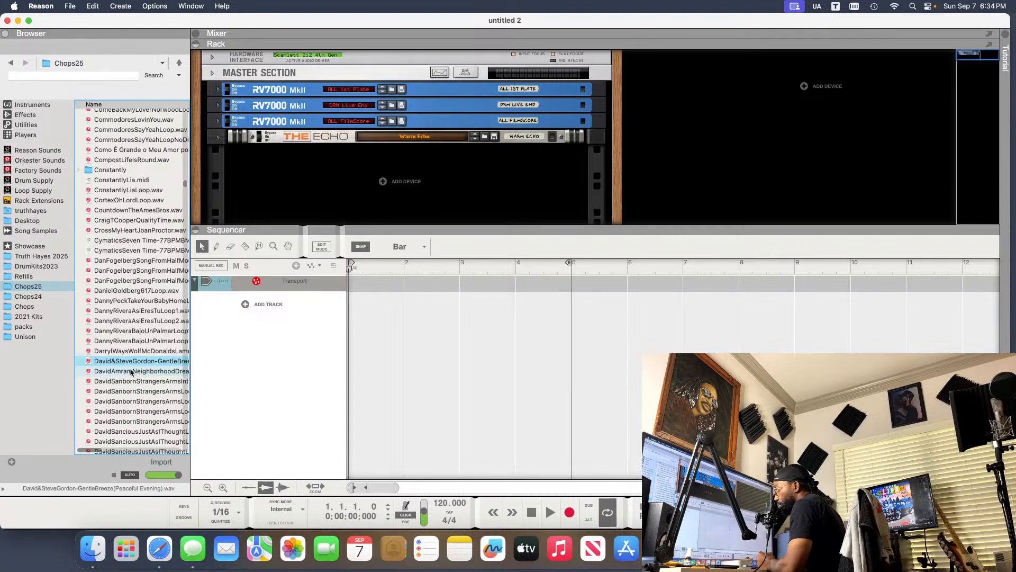
{"action": "left_click", "coordinate": [131, 372]}
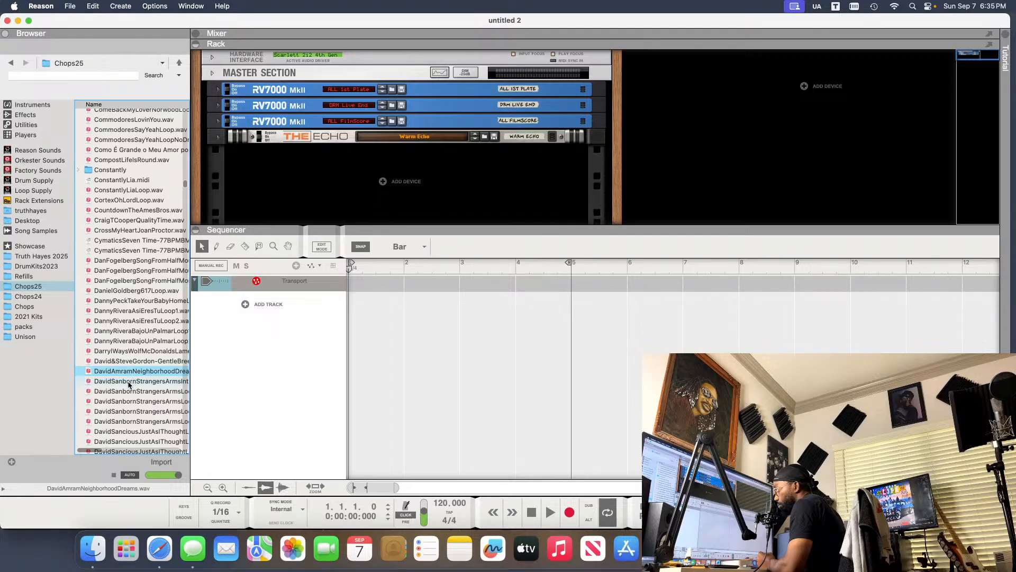
{"action": "left_click", "coordinate": [129, 383]}
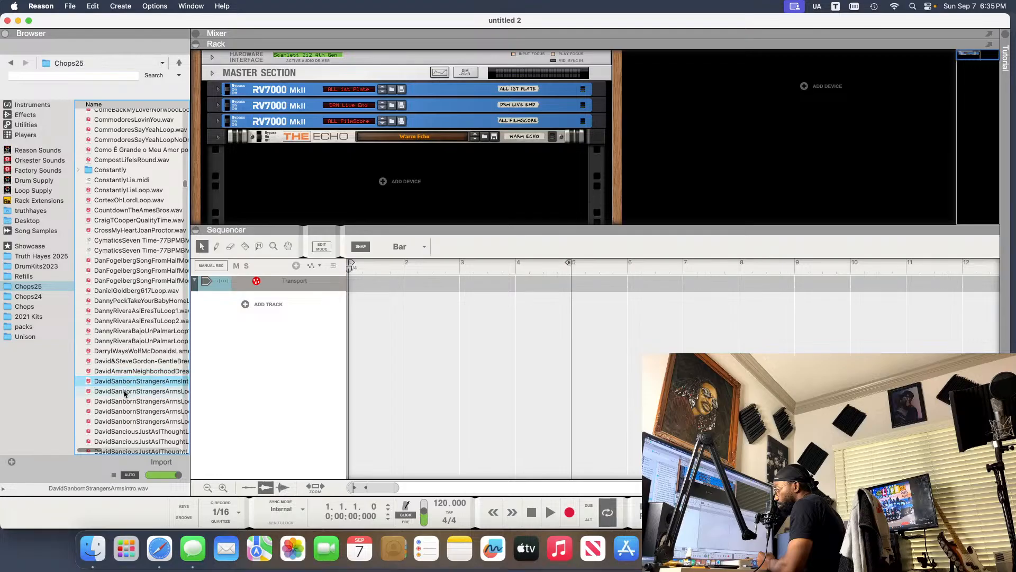
{"action": "left_click", "coordinate": [125, 392]}
- Audition the three DavidSanciousRun loops in order, from Loop1 to Loop3
{"action": "scroll", "coordinate": [122, 402], "scroll_direction": "down", "scroll_amount": 2}
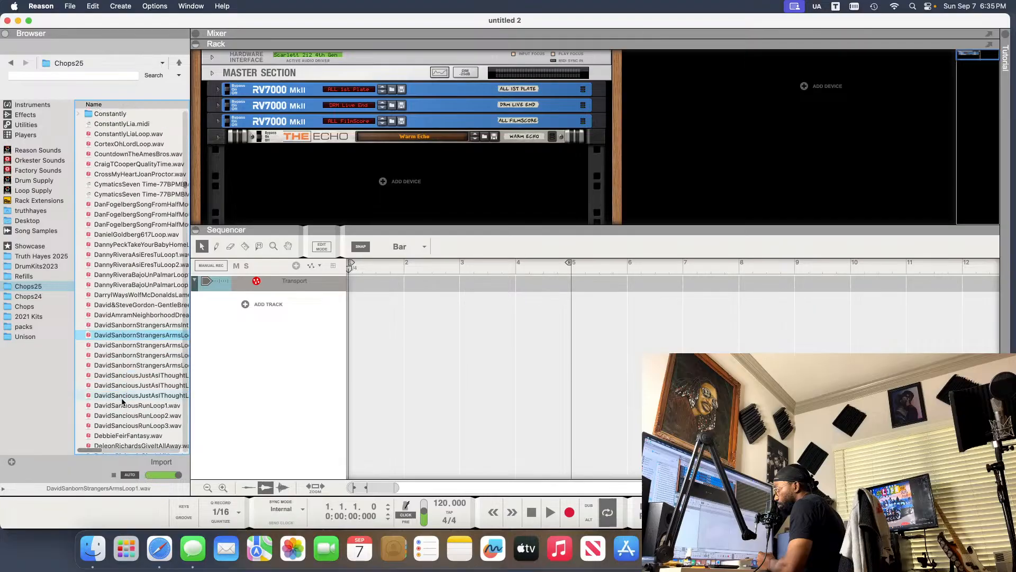
{"action": "left_click", "coordinate": [141, 406]}
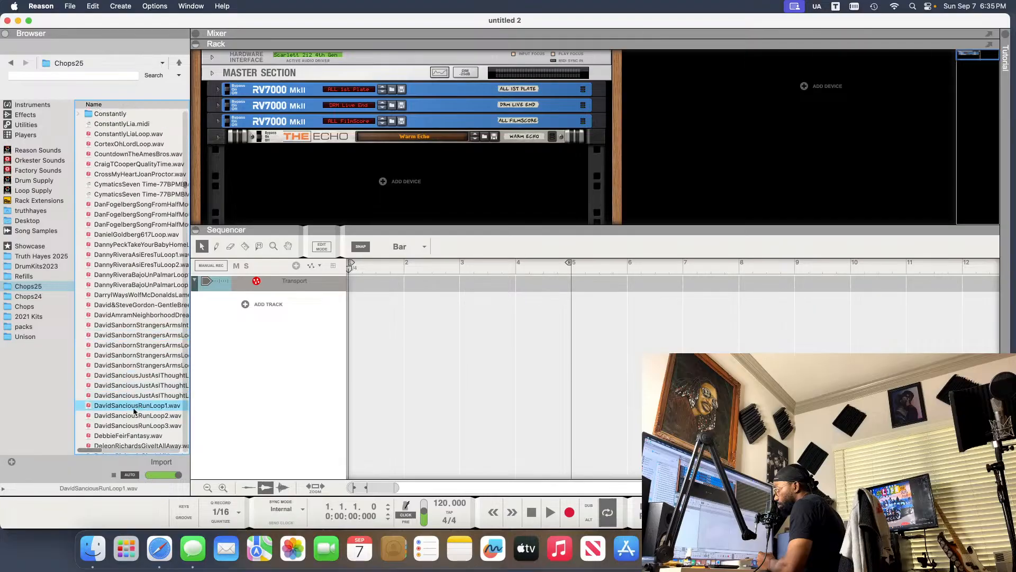
{"action": "scroll", "coordinate": [130, 415], "scroll_direction": "down", "scroll_amount": 1}
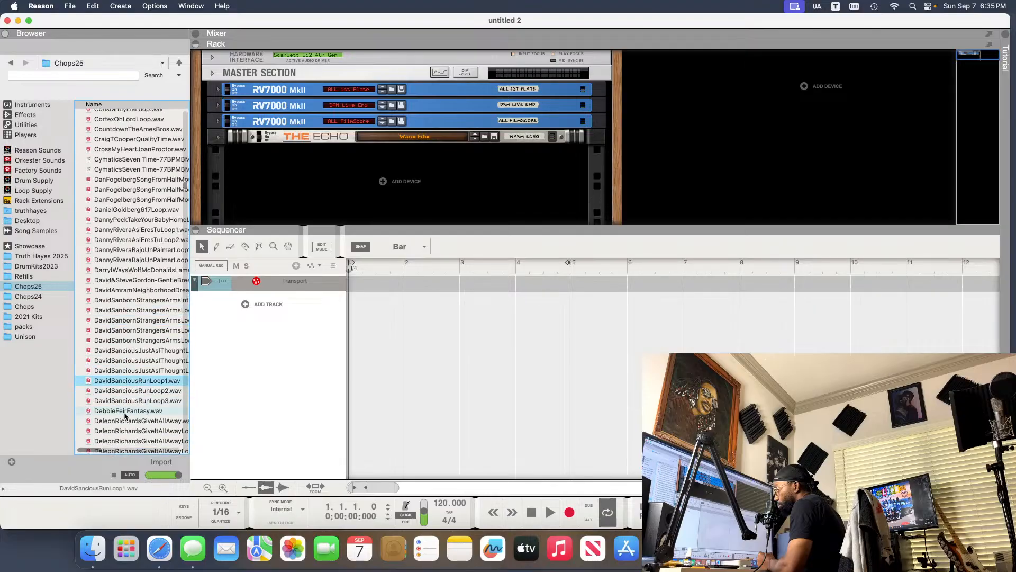
{"action": "left_click", "coordinate": [141, 393]}
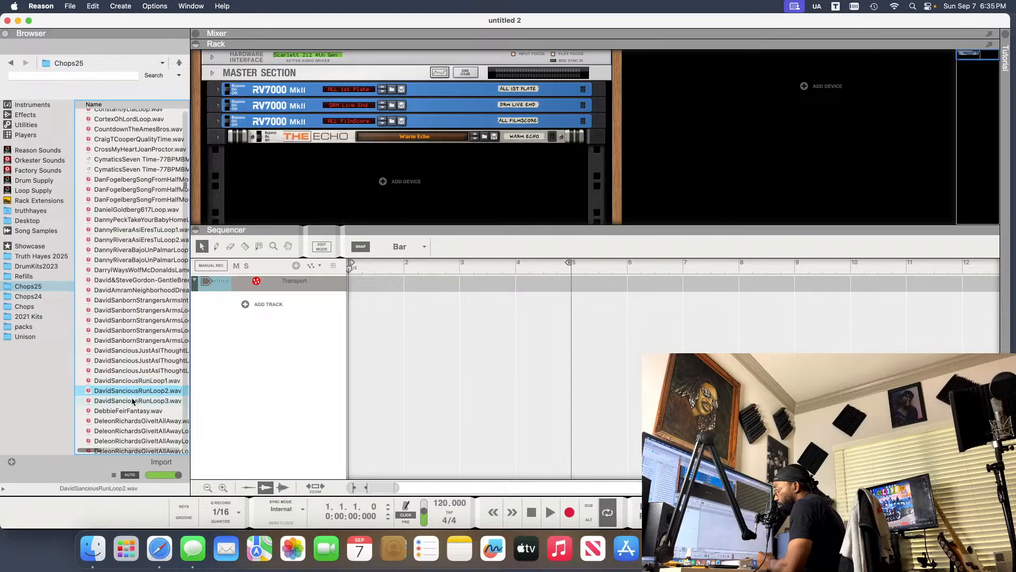
{"action": "left_click", "coordinate": [132, 401]}
- Preview Delly Rollies - Gairah Baru.wav, DeleonRichardsGiveItAllAwayLoop4.wav, DesertIslandFantasyTheAlanewOrchestra.wav and DexterWanselPrelude.wav
{"action": "scroll", "coordinate": [110, 402], "scroll_direction": "down", "scroll_amount": 4}
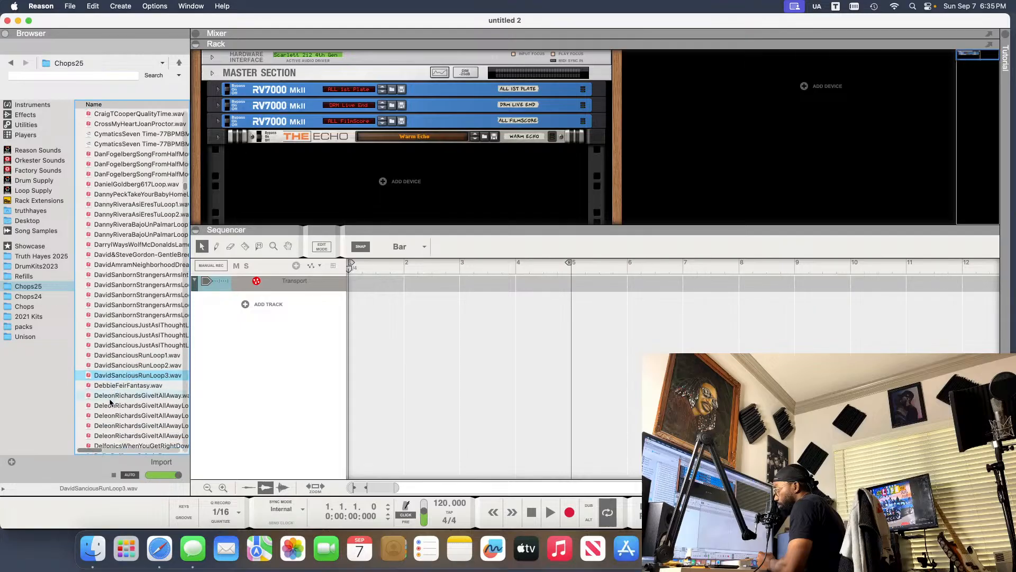
{"action": "scroll", "coordinate": [110, 402], "scroll_direction": "down", "scroll_amount": 3}
{"action": "left_click", "coordinate": [129, 415]}
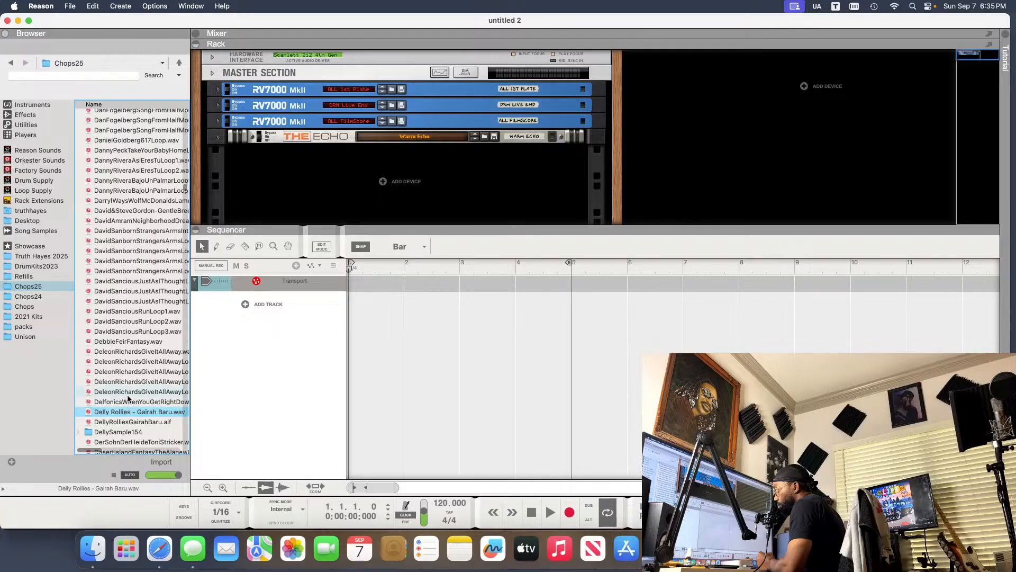
{"action": "left_click", "coordinate": [127, 396]}
{"action": "scroll", "coordinate": [123, 406], "scroll_direction": "down", "scroll_amount": 3}
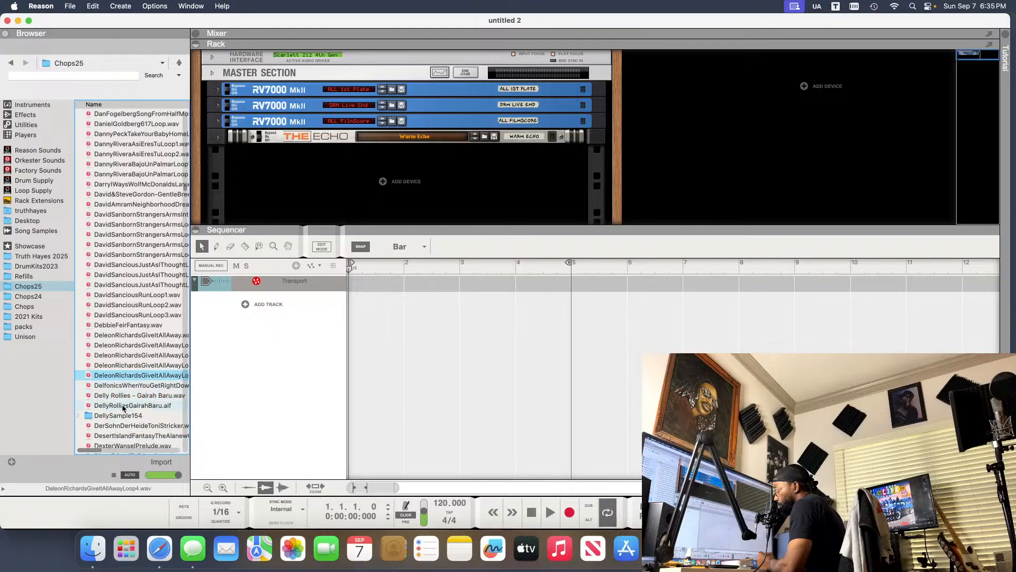
{"action": "left_click", "coordinate": [129, 424]}
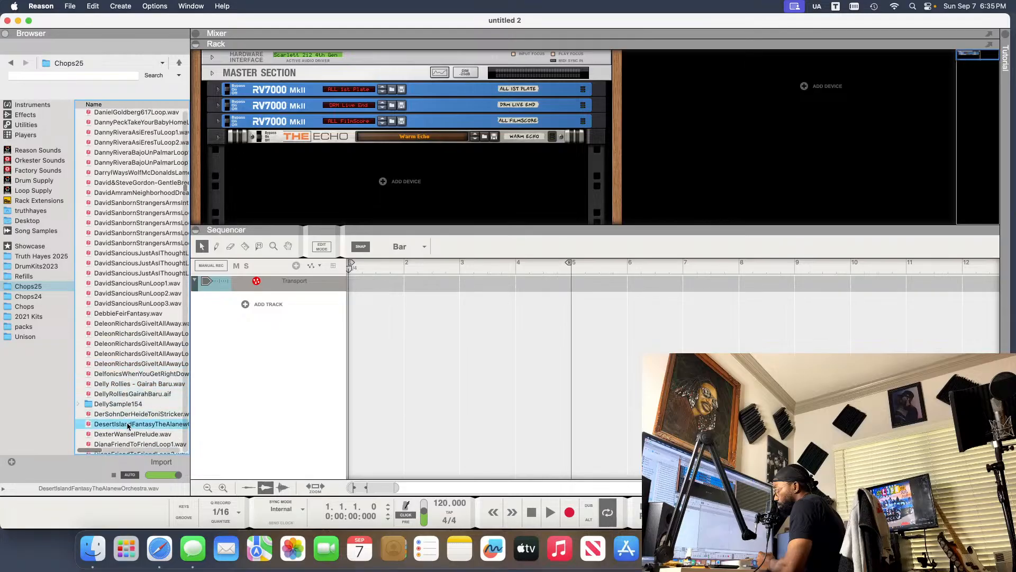
{"action": "left_click", "coordinate": [125, 435]}
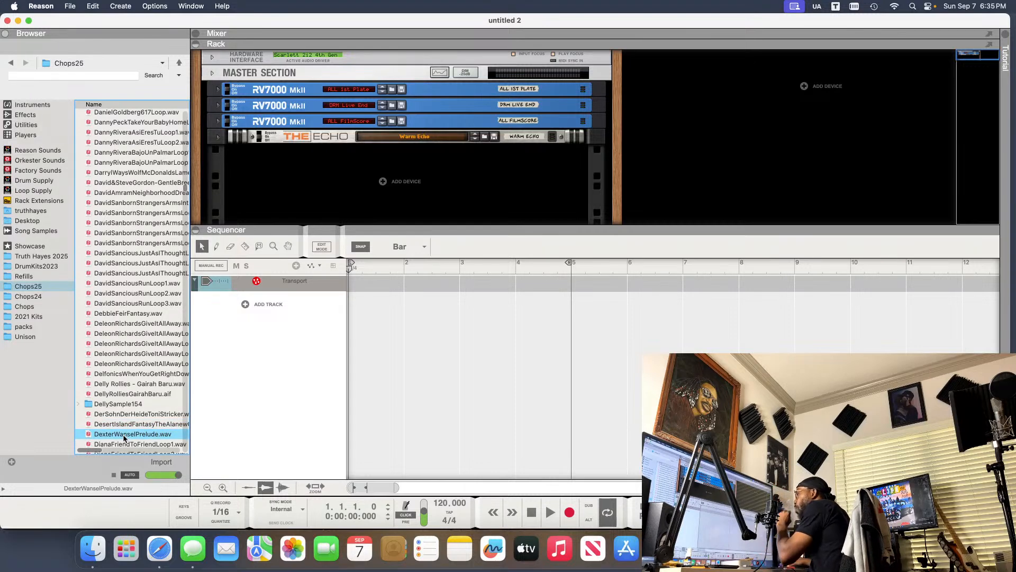
- Preview DianaFriendToFriendLoop1.wav among the D samples in Chops25
{"action": "scroll", "coordinate": [125, 437], "scroll_direction": "down", "scroll_amount": 2}
{"action": "scroll", "coordinate": [125, 437], "scroll_direction": "down", "scroll_amount": 4}
{"action": "left_click", "coordinate": [104, 387]}
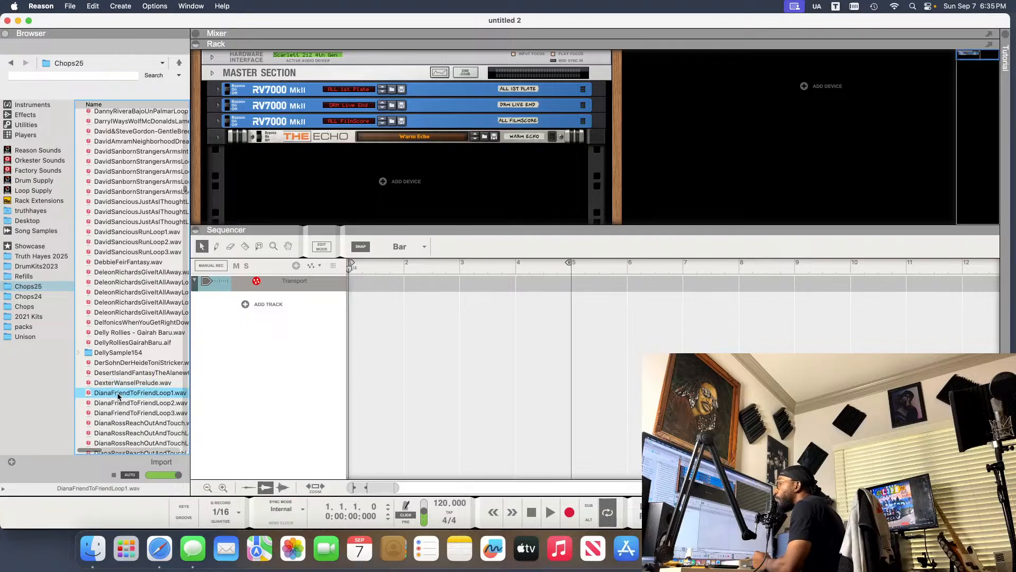
- Skip ahead to the G samples and preview GeorgeBensonSiberianWorkoutLoop1.wav and GeorgeBensonSoThisIsLoveLoop2.wav
{"action": "scroll", "coordinate": [104, 388], "scroll_direction": "down", "scroll_amount": 6}
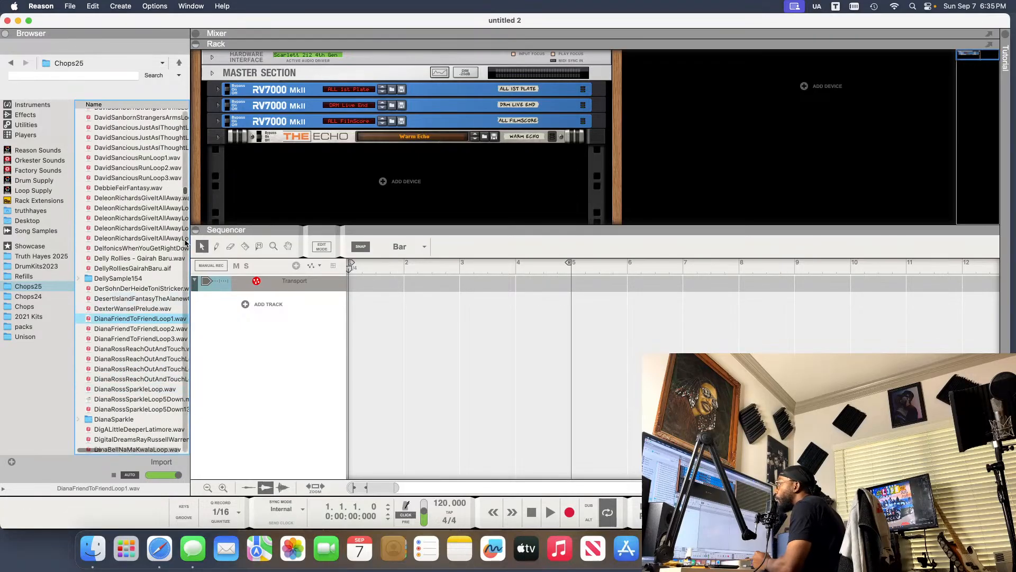
{"action": "scroll", "coordinate": [158, 268], "scroll_direction": "down", "scroll_amount": 15}
{"action": "left_click", "coordinate": [148, 271]}
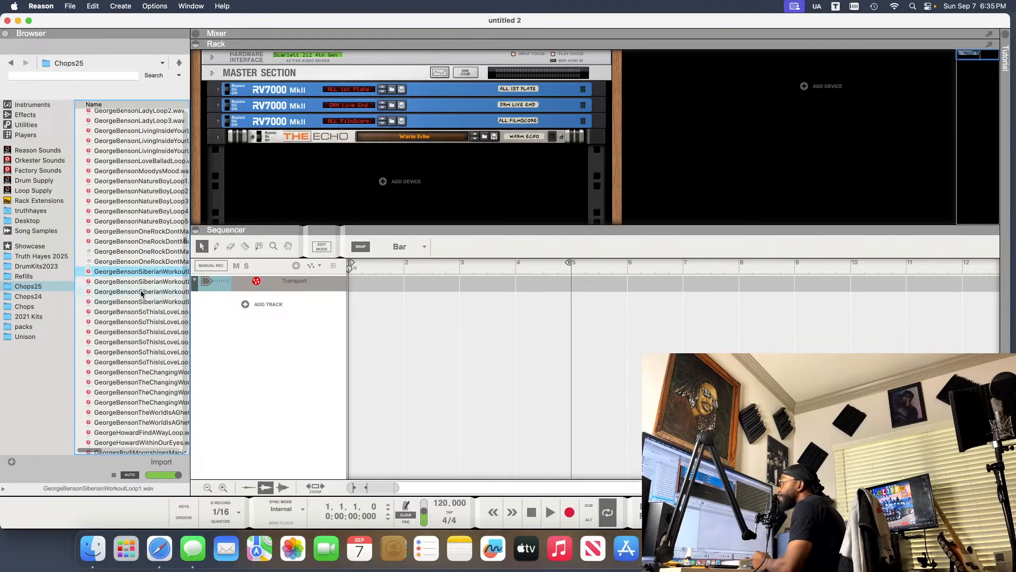
{"action": "left_click", "coordinate": [137, 324]}
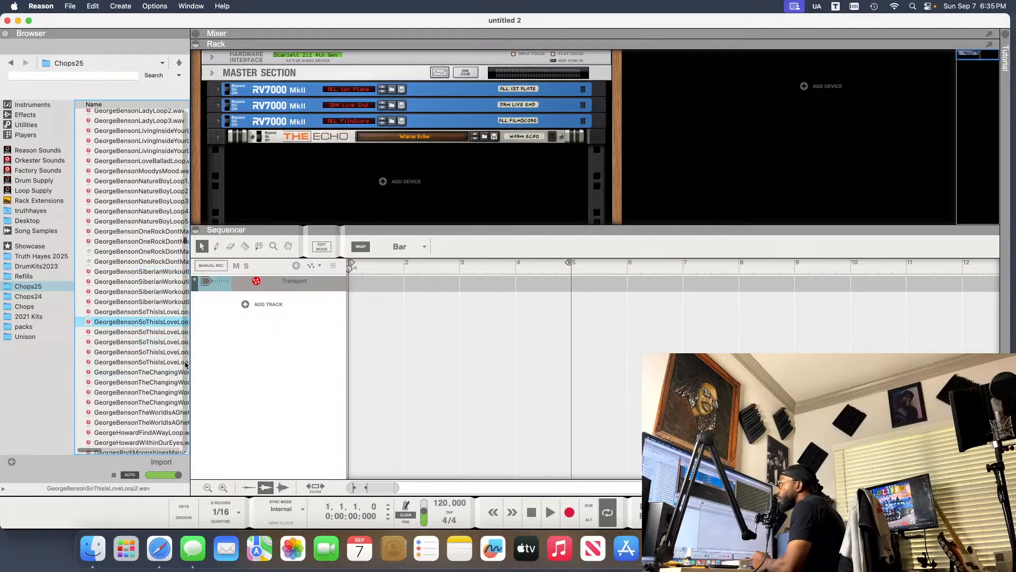
{"action": "scroll", "coordinate": [173, 348], "scroll_direction": "down", "scroll_amount": 2}
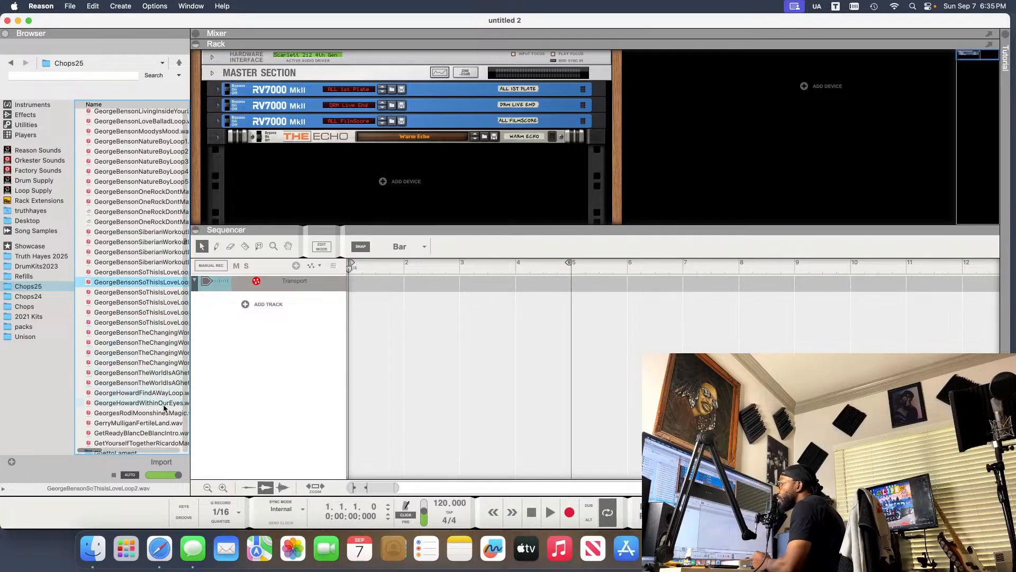
- Preview GeorgesRodiMoonshinesMagic.wav, GeorgeHowardFindAWayLoop.wav, GeorgeHowardWithinOurEyes.wav, GeorgeBensonTheWorldIsAGhetto.wav and GeorgeBensonTheWorldIsAGhetto2.wav
{"action": "left_click", "coordinate": [154, 413]}
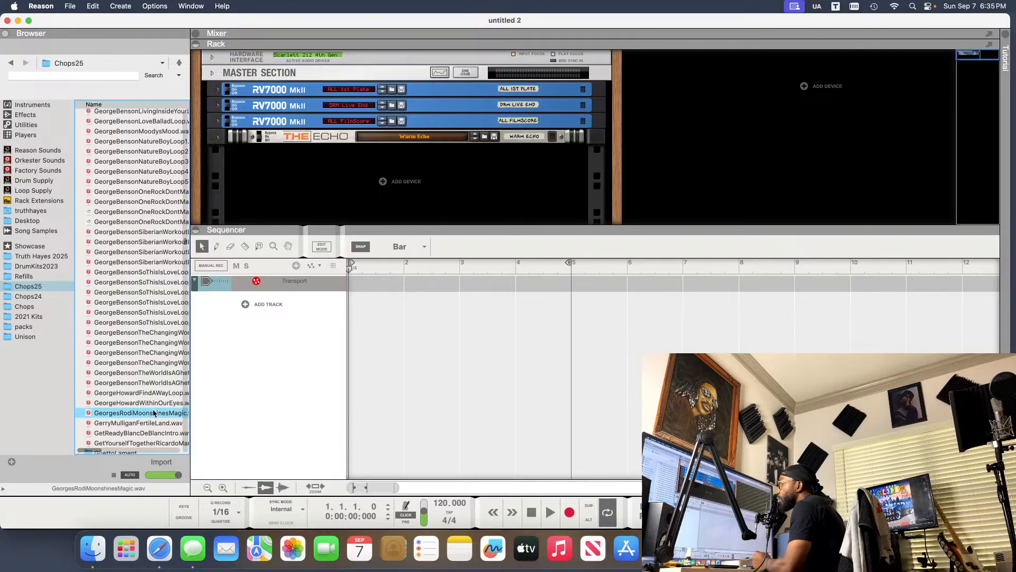
{"action": "left_click", "coordinate": [157, 393]}
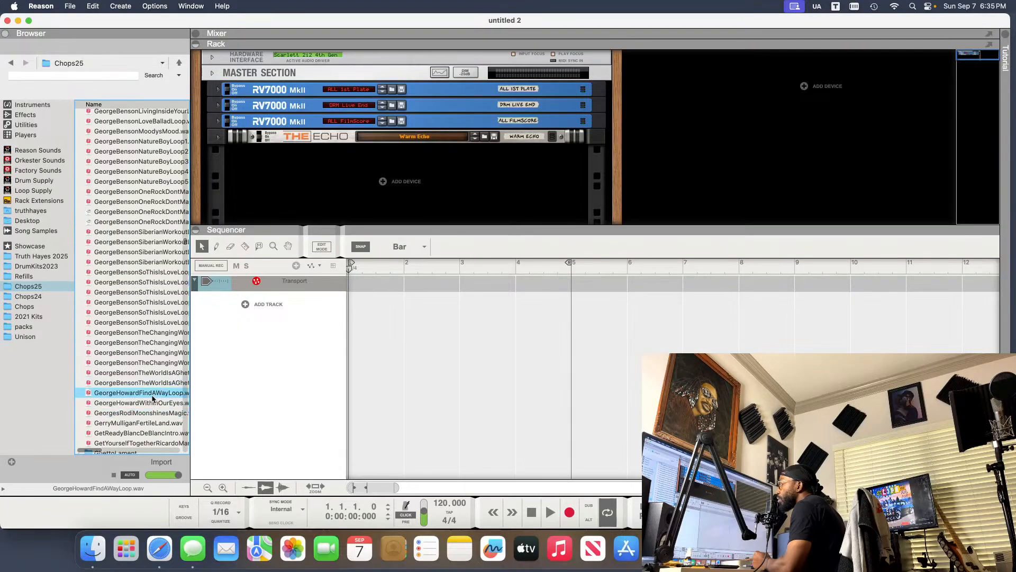
{"action": "left_click", "coordinate": [148, 403]}
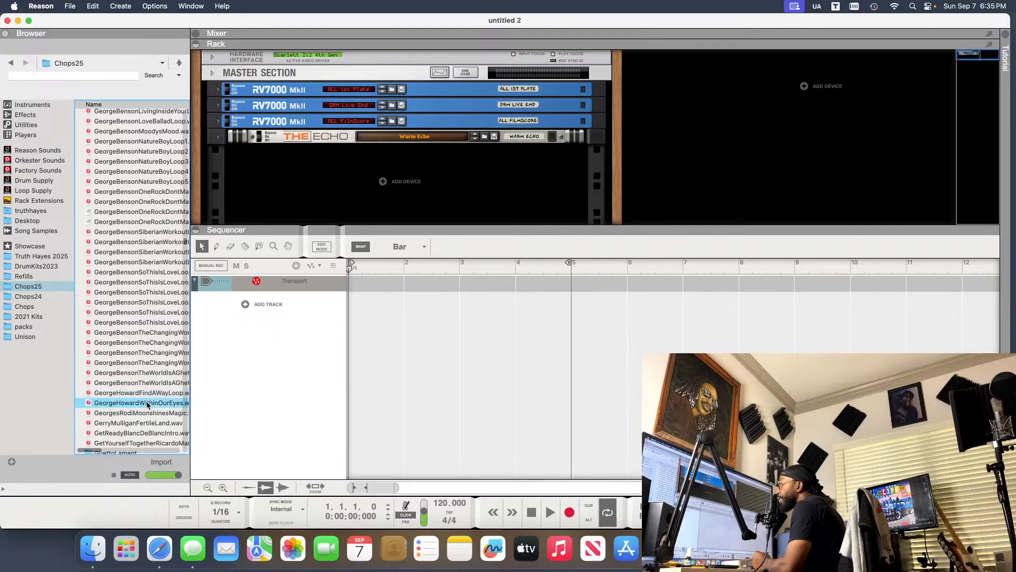
{"action": "left_click", "coordinate": [151, 373]}
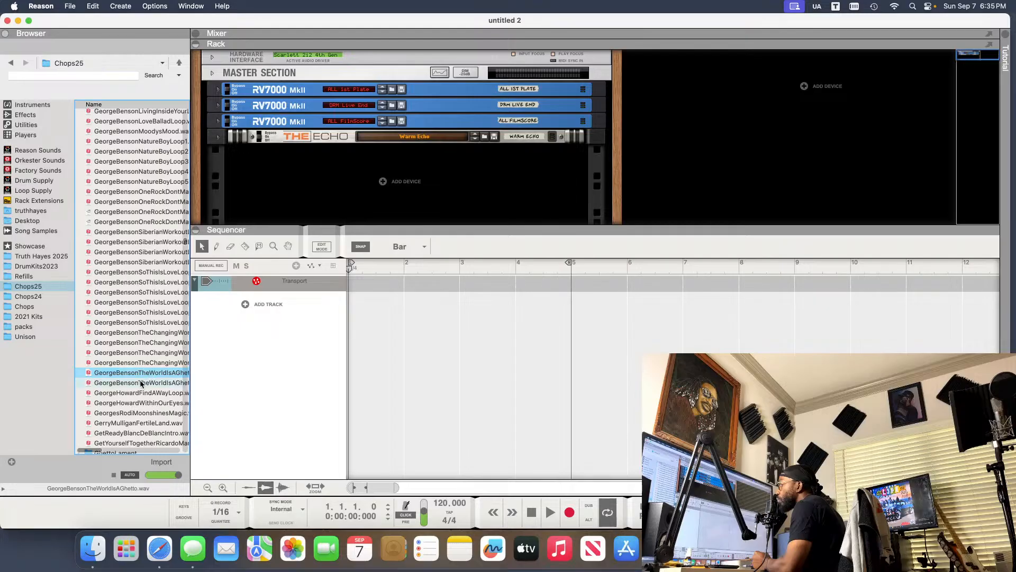
{"action": "left_click", "coordinate": [141, 384]}
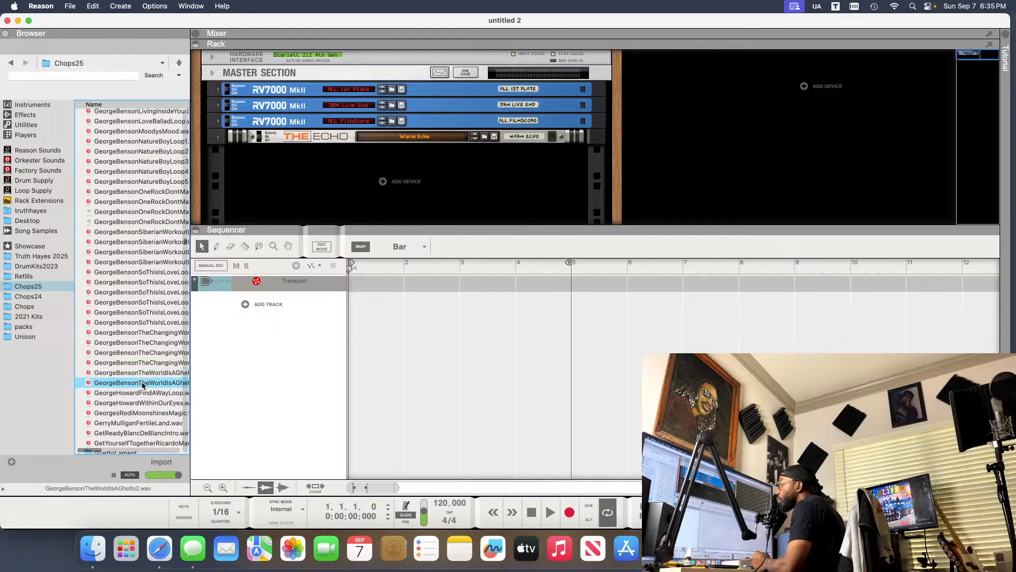
- Preview GilliardComoPossoLoop.wav, GillesMarchalWhereDoPeopleGo.wav and GinoPenguriNelMarDeiCapairiLoop1.wav further down the G samples
{"action": "scroll", "coordinate": [149, 391], "scroll_direction": "down", "scroll_amount": 5}
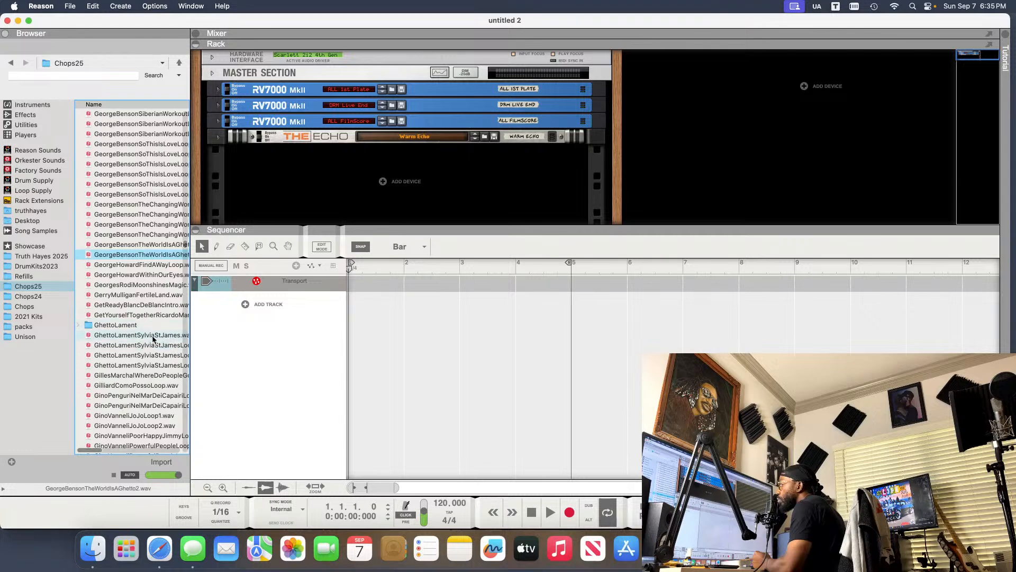
{"action": "left_click", "coordinate": [153, 389]}
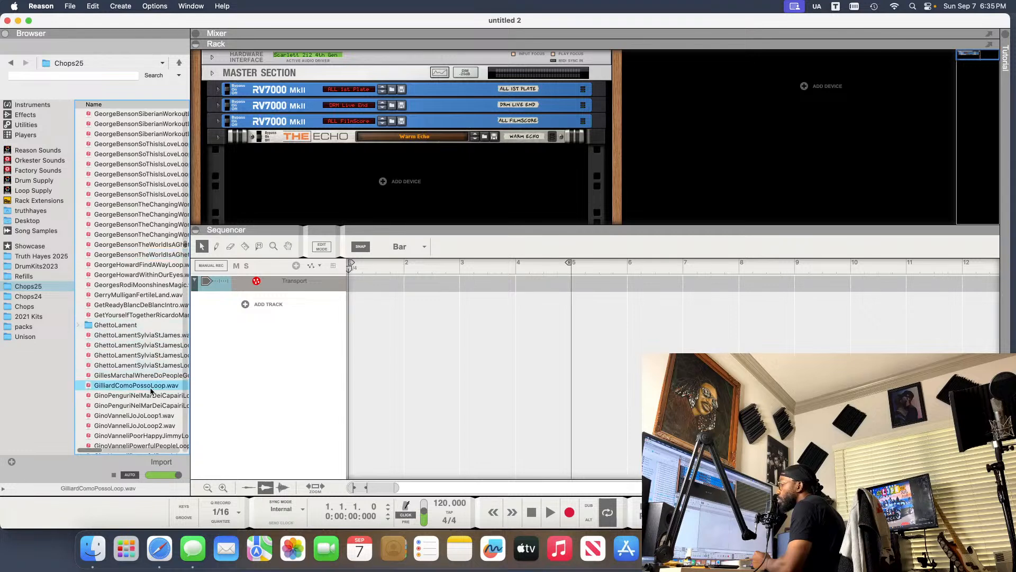
{"action": "left_click", "coordinate": [150, 376]}
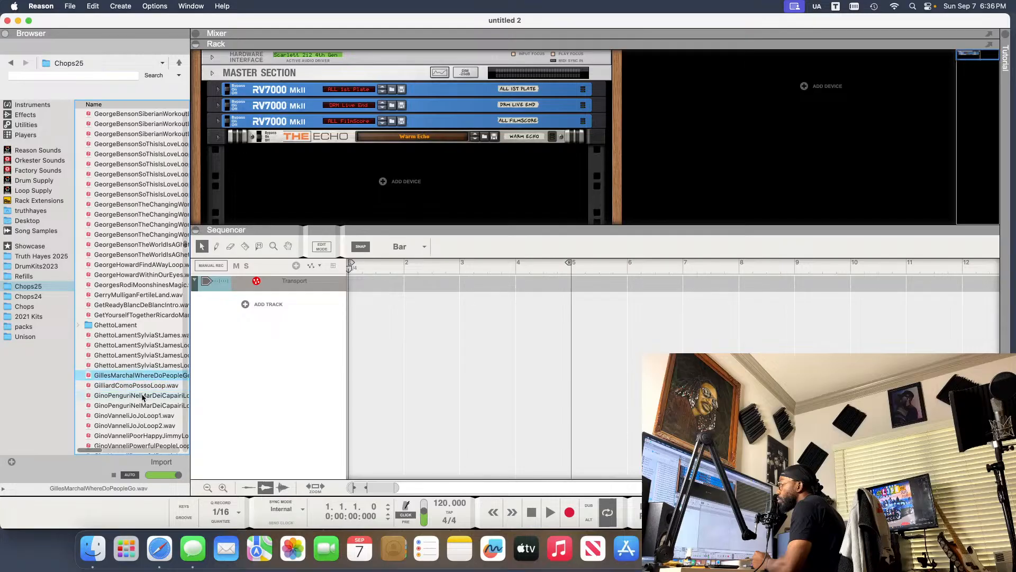
{"action": "left_click", "coordinate": [143, 396]}
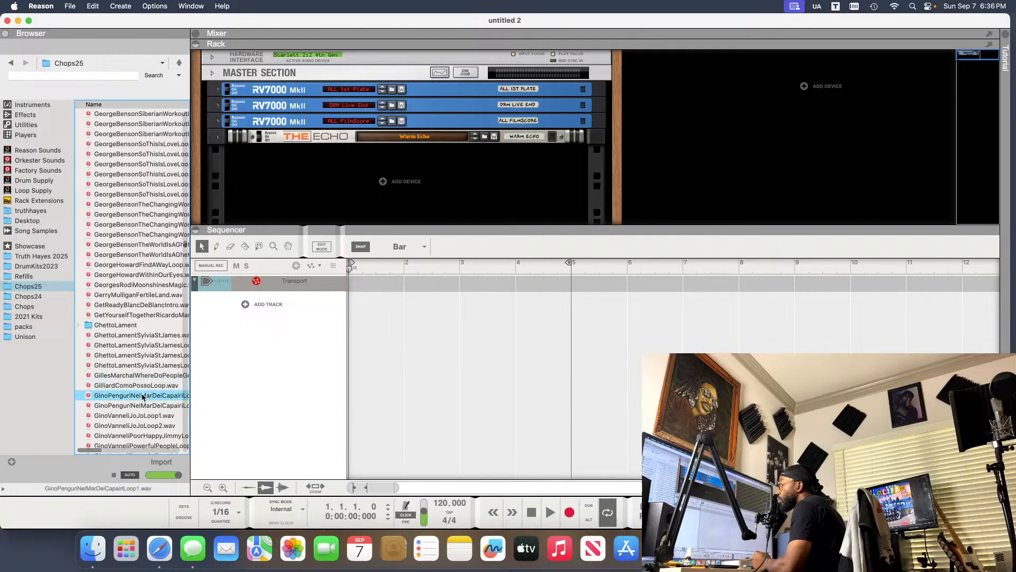
- Audition the GinoVannelli samples in order: JoJoLoop1, JoJoLoop2, PoorHappyJimmyLoop and PowerfulPeopleLoop1 to Loop3
{"action": "left_click", "coordinate": [136, 416]}
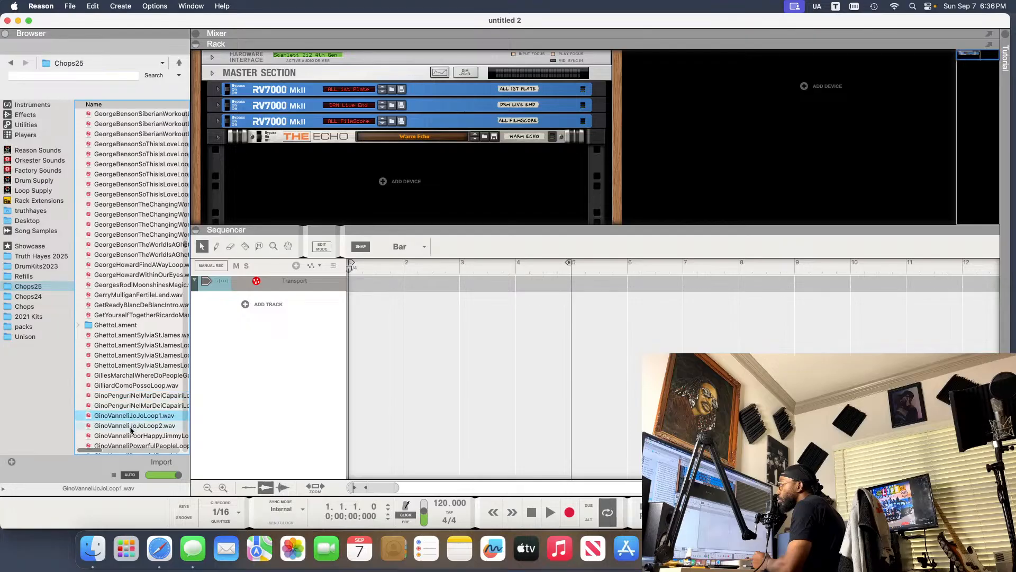
{"action": "left_click", "coordinate": [131, 426]}
{"action": "scroll", "coordinate": [132, 425], "scroll_direction": "down", "scroll_amount": 1}
{"action": "left_click", "coordinate": [135, 422]}
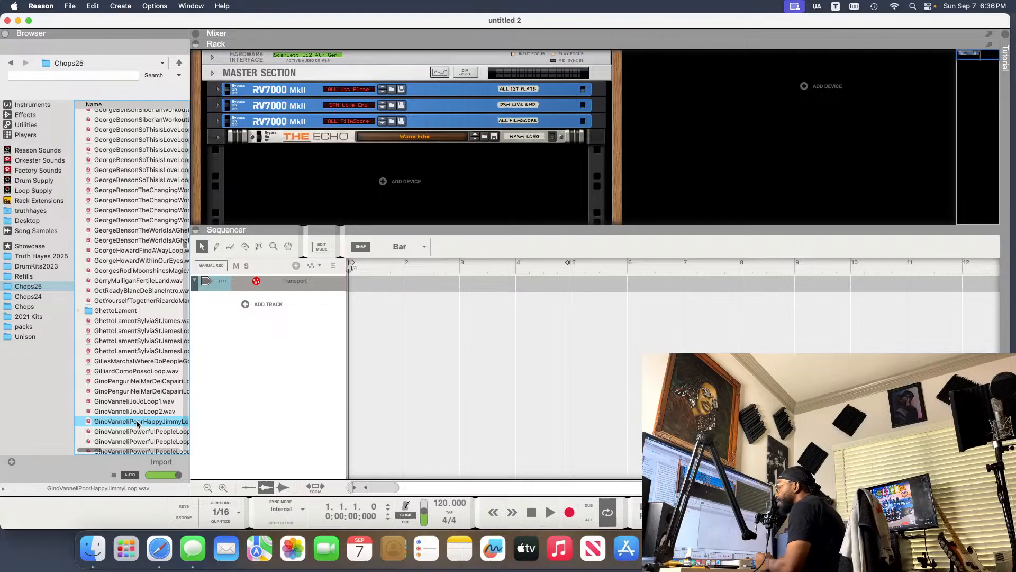
{"action": "scroll", "coordinate": [138, 423], "scroll_direction": "down", "scroll_amount": 2}
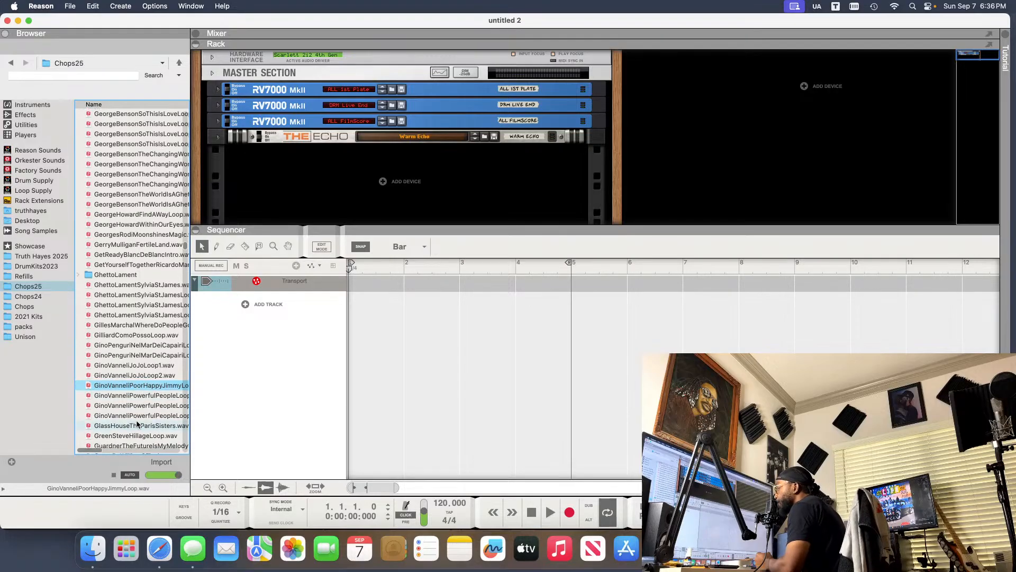
{"action": "left_click", "coordinate": [124, 396]}
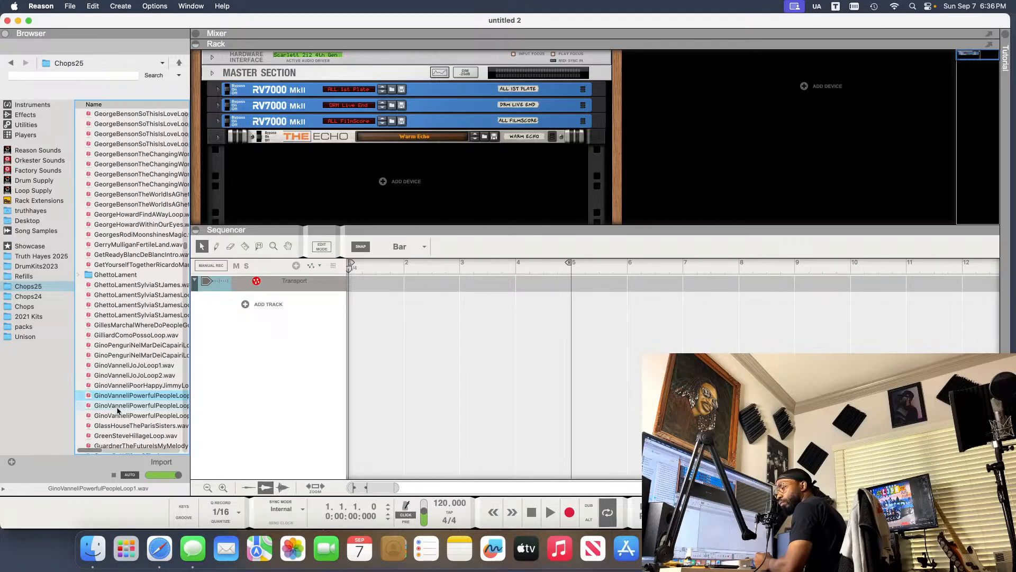
{"action": "left_click", "coordinate": [118, 407]}
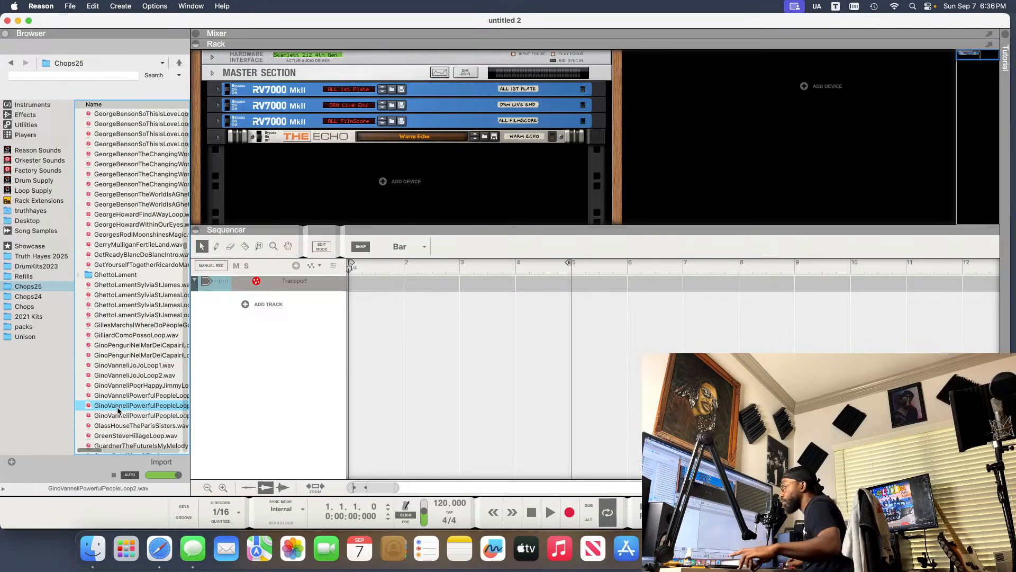
{"action": "left_click", "coordinate": [116, 416]}
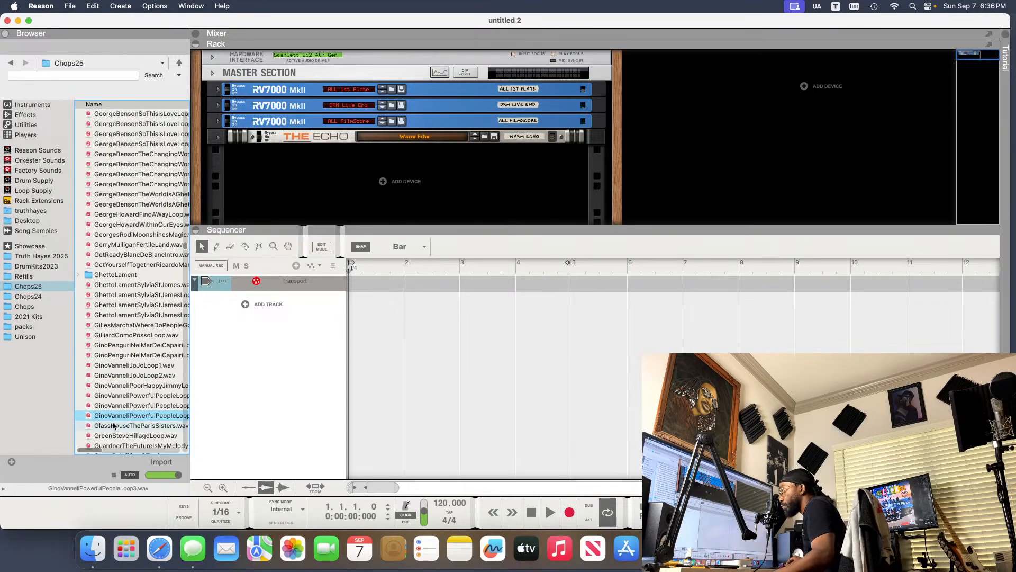
- Preview GlassHouseTheParisSisters.wav, GreenSteveHillageLoop.wav and GuardnerTheFutureIsMyMelody(NaokiKenjiRemix)Loop.wav
{"action": "left_click", "coordinate": [113, 425]}
{"action": "scroll", "coordinate": [110, 405], "scroll_direction": "down", "scroll_amount": 3}
{"action": "left_click", "coordinate": [113, 404]}
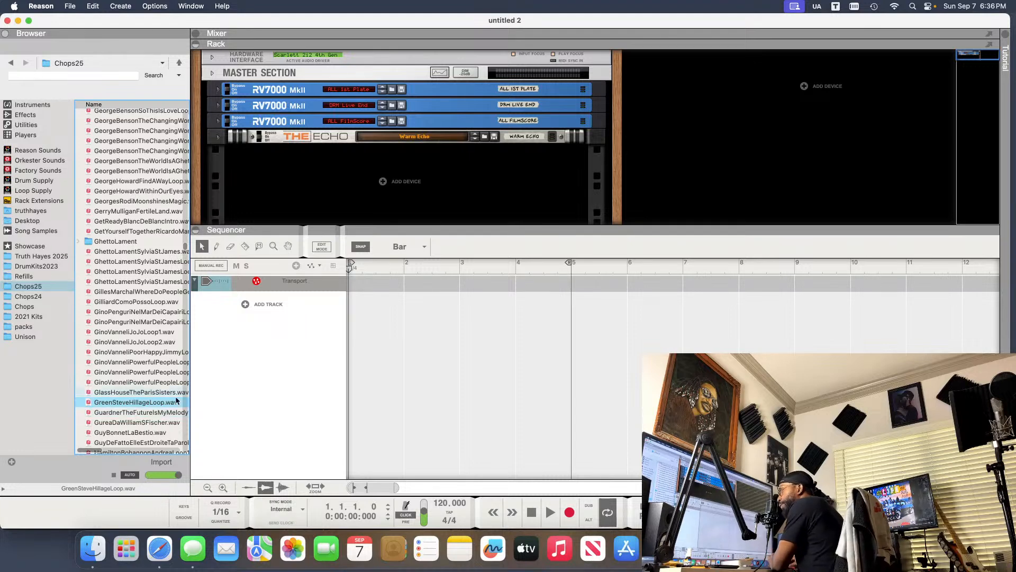
{"action": "left_click", "coordinate": [152, 417]}
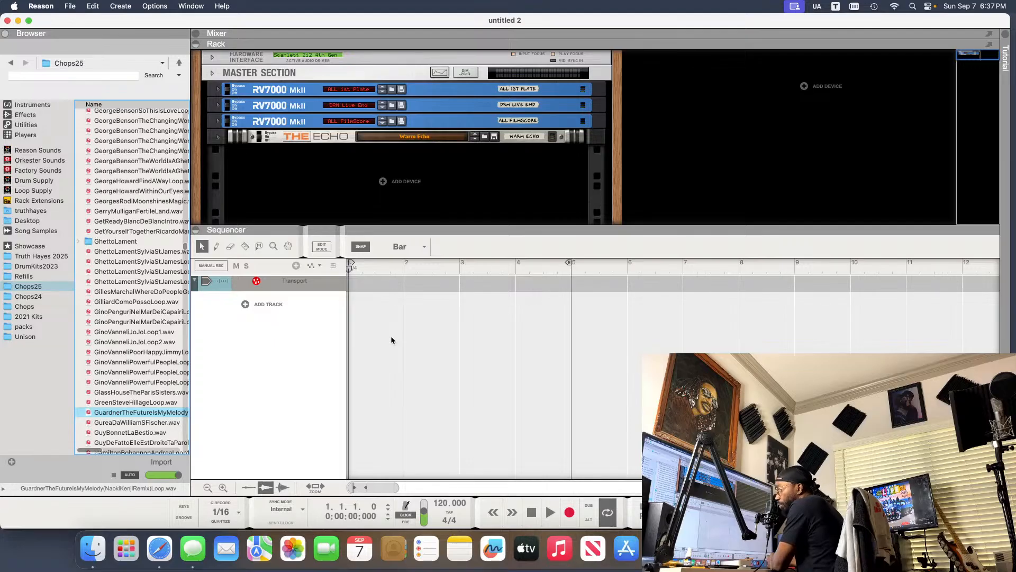
- Preview the last G samples: GureaDaWilliamSFischer.wav, GuyBonnetLaBestio.wav and GuyDeFattoElleEstDroiteTaParoleLoop.wav
{"action": "key", "text": "Down"}
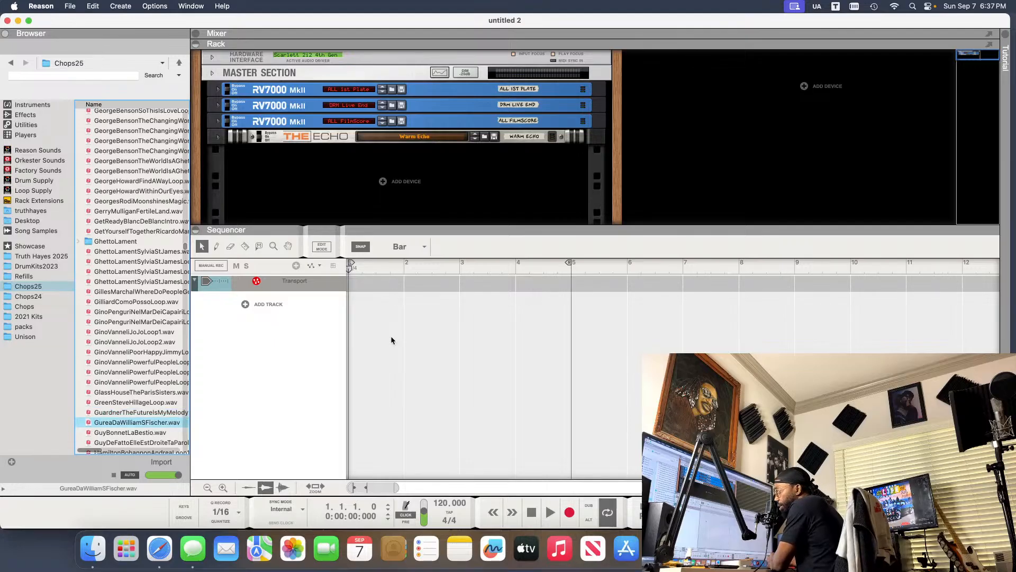
{"action": "key", "text": "Down"}
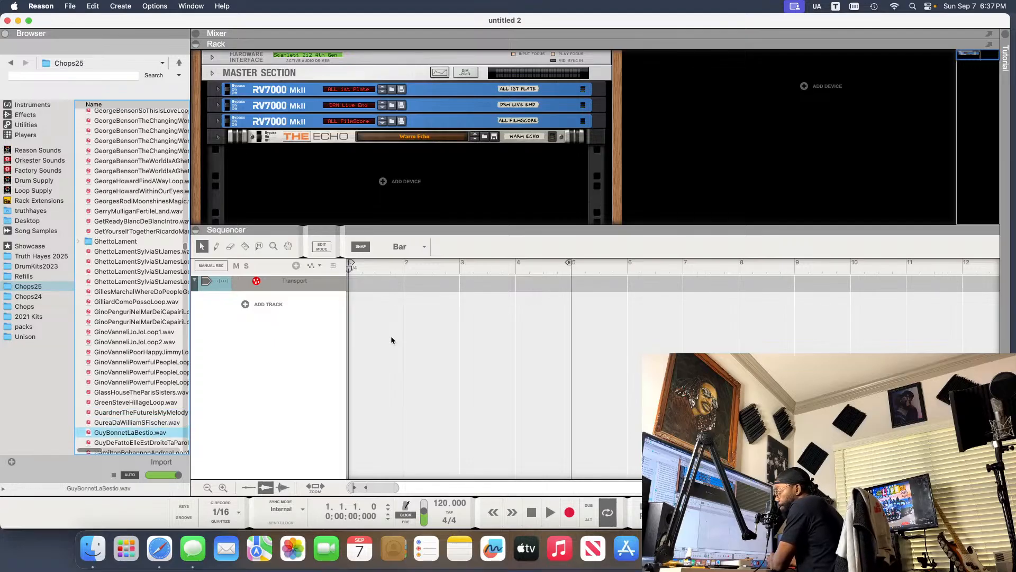
{"action": "key", "text": "Down"}
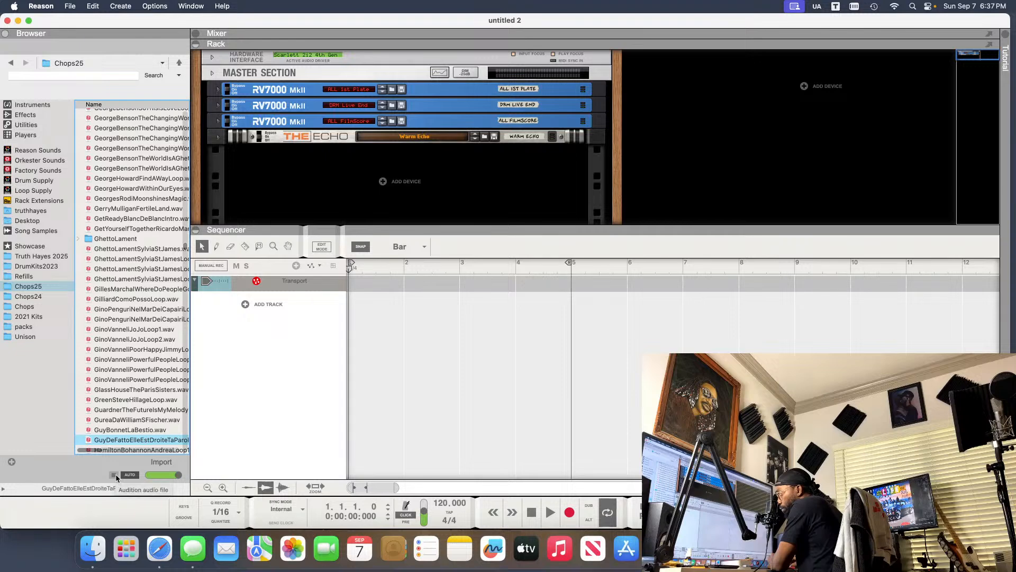
- Audition the H samples from HamiltonBohannonAndreaLoop1.wav down to HandsOffCasualT.wav
{"action": "scroll", "coordinate": [132, 434], "scroll_direction": "down", "scroll_amount": 2}
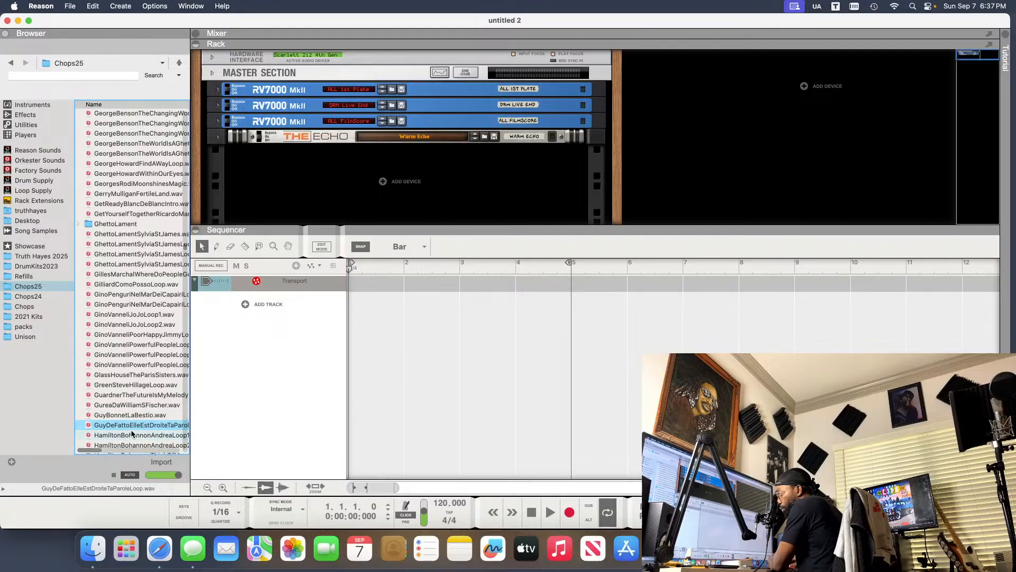
{"action": "left_click", "coordinate": [132, 434]}
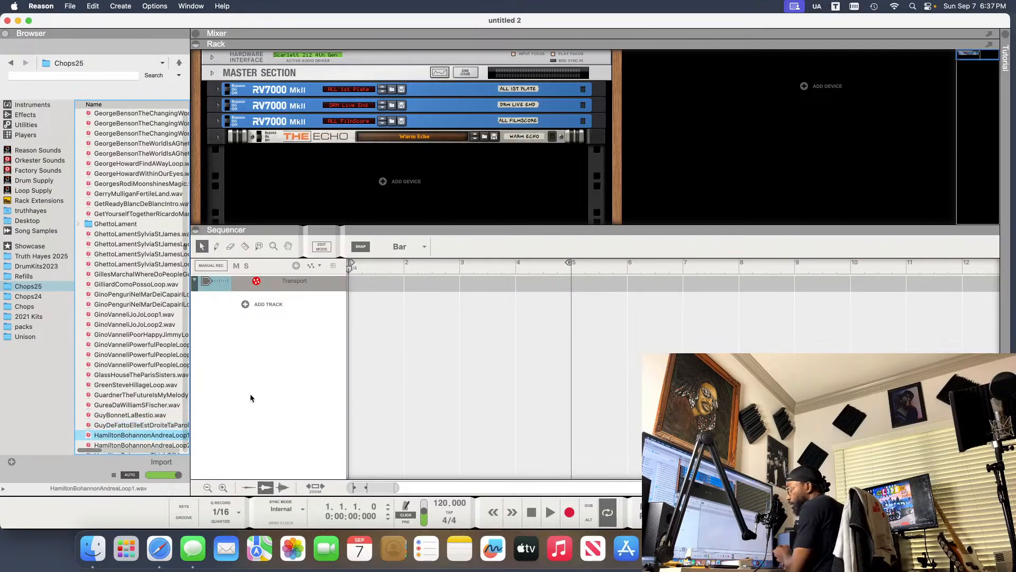
{"action": "key", "text": "Down"}
{"action": "key", "text": "Down"}
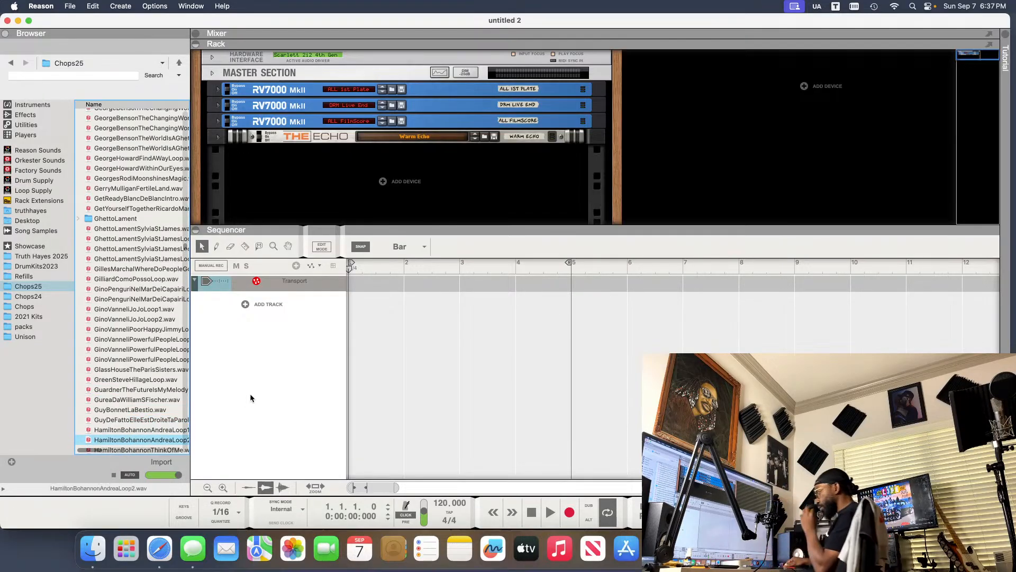
{"action": "key", "text": "Down"}
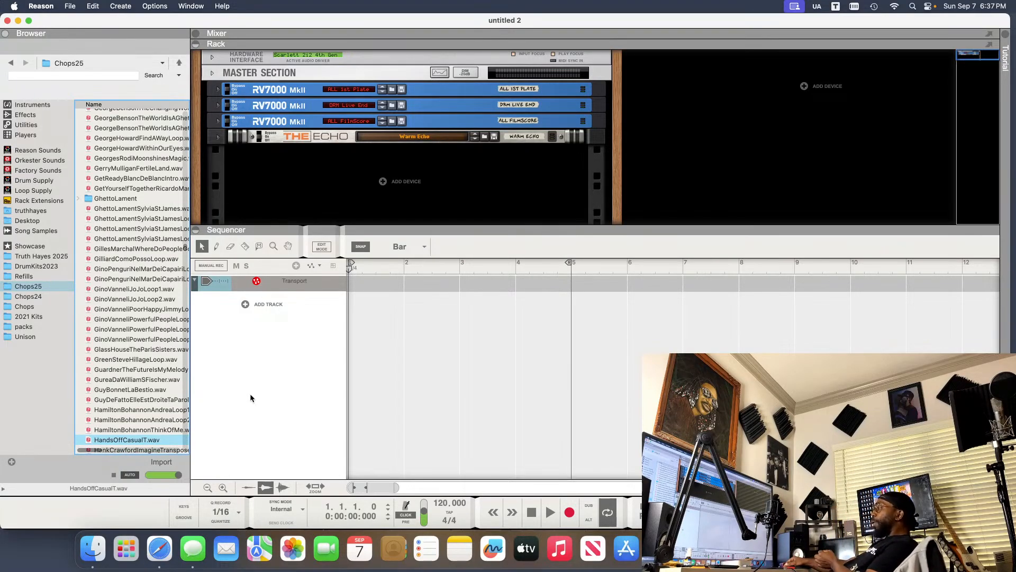
- Step through the samples from HankCrawfordImagineTranspose3.wav and the HankMobleyCarolyn loops to the second HarryChapinDirtGetsUnderTheFingernails loop
{"action": "key", "text": "Down"}
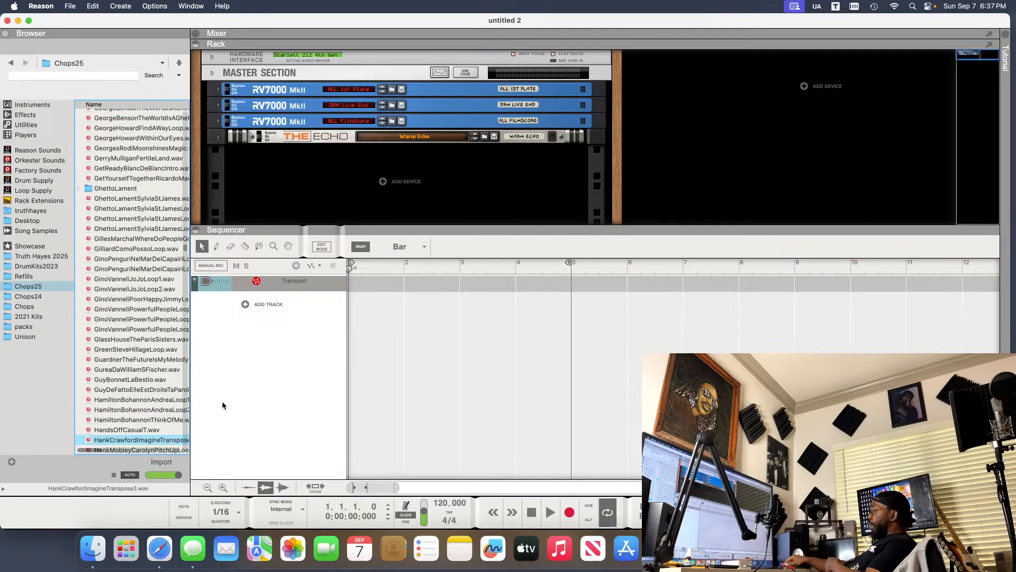
{"action": "key", "text": "Down"}
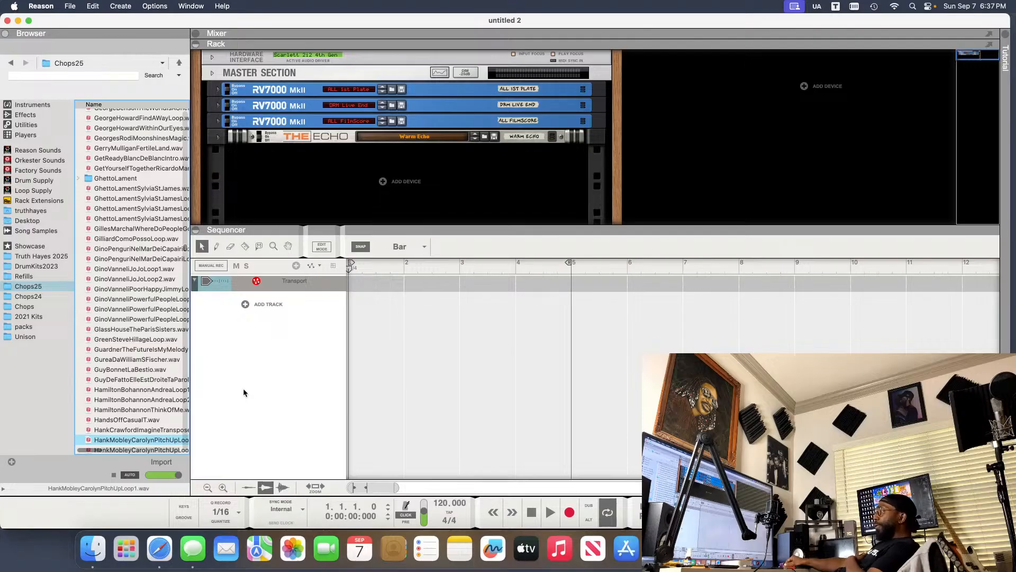
{"action": "key", "text": "Down"}
{"action": "key", "text": "Down"}
{"action": "key", "text": "Down"}
{"action": "key", "text": "Down"}
{"action": "key", "text": "Down"}
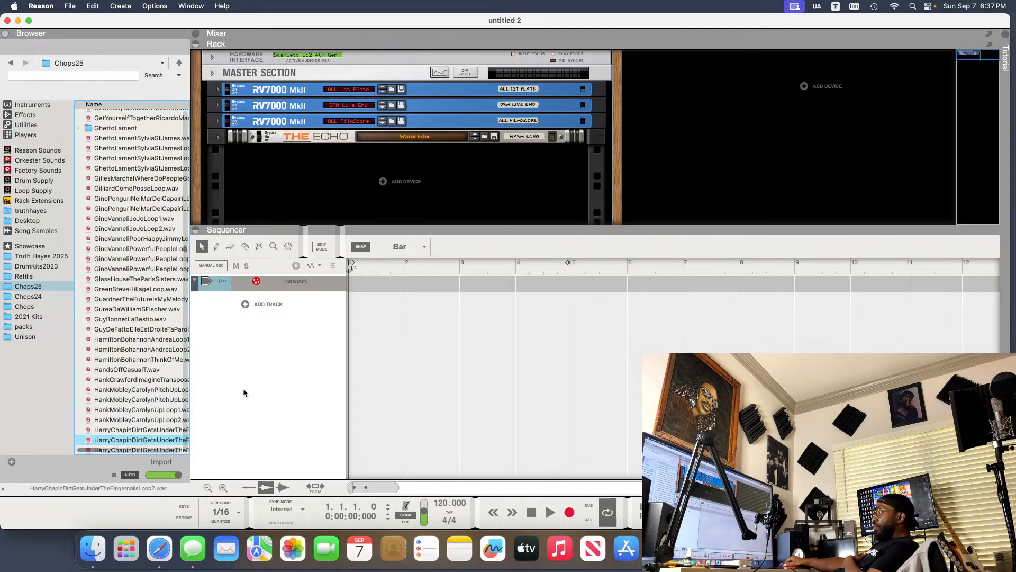
- Skim the remaining HarryChapin loops and the HarryPevelJet samples, stopping at HectoeLavoeSombrasMasNada.wav
{"action": "key", "text": "Down"}
{"action": "key", "text": "Down"}
{"action": "key", "text": "Down"}
{"action": "key", "text": "Down"}
{"action": "key", "text": "Down"}
{"action": "key", "text": "Down"}
{"action": "key", "text": "Down"}
{"action": "key", "text": "Down"}
{"action": "key", "text": "Down"}
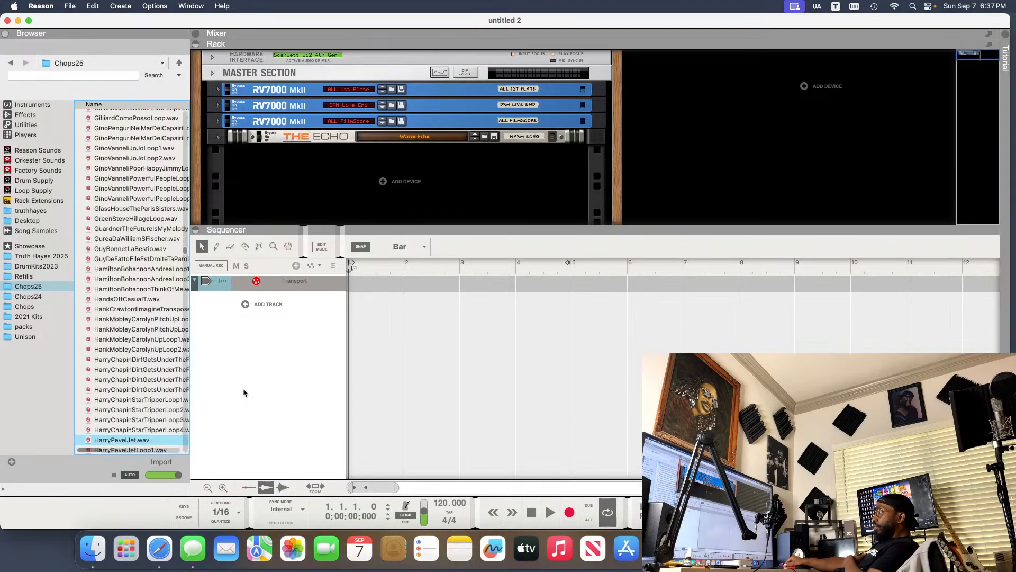
{"action": "key", "text": "Down"}
{"action": "key", "text": "Down"}
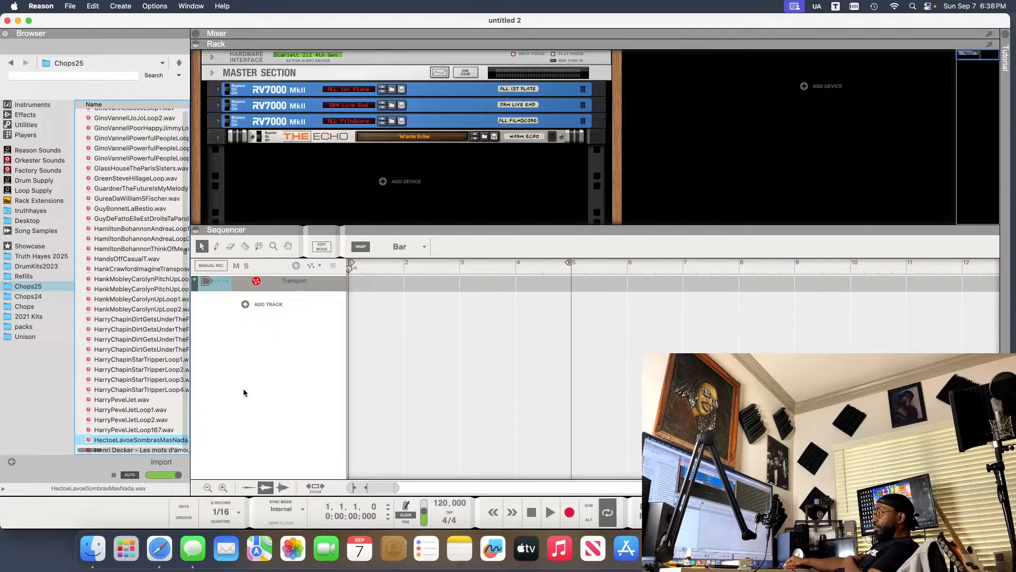
- Audition Henri Decker - Les mots d'amour n'ont pas d'âge Loop.wav, the three HenryManciniMisty loops and HerbAlbertGardenPartyLoop.wav
{"action": "key", "text": "Down"}
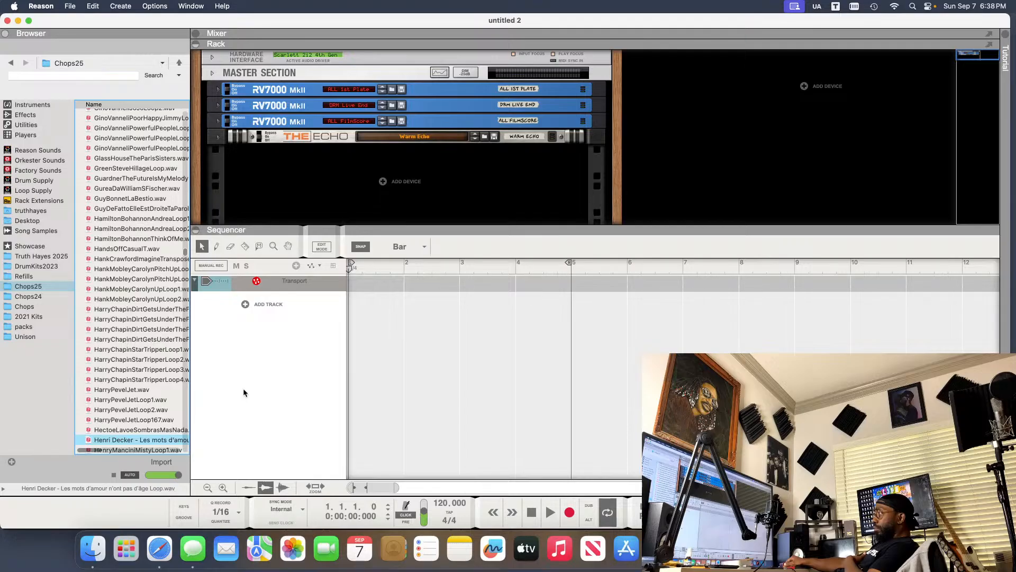
{"action": "key", "text": "Down"}
{"action": "key", "text": "Down"}
{"action": "key", "text": "Down"}
{"action": "key", "text": "Down"}
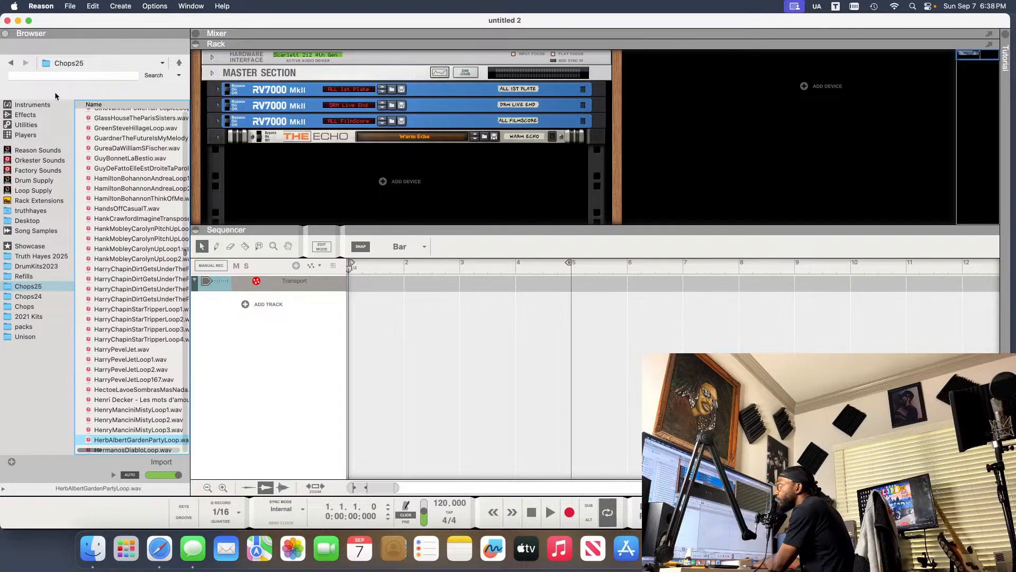
- Add a Mimic Creative Sampler instrument to the rack and reset the device to an empty patch
{"action": "left_click", "coordinate": [32, 104]}
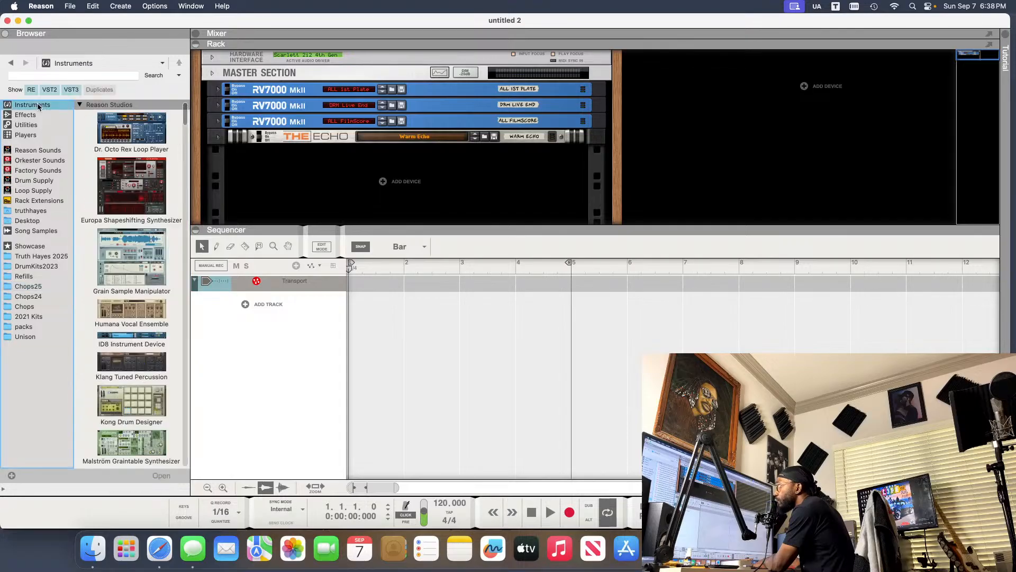
{"action": "scroll", "coordinate": [138, 286], "scroll_direction": "down", "scroll_amount": 5}
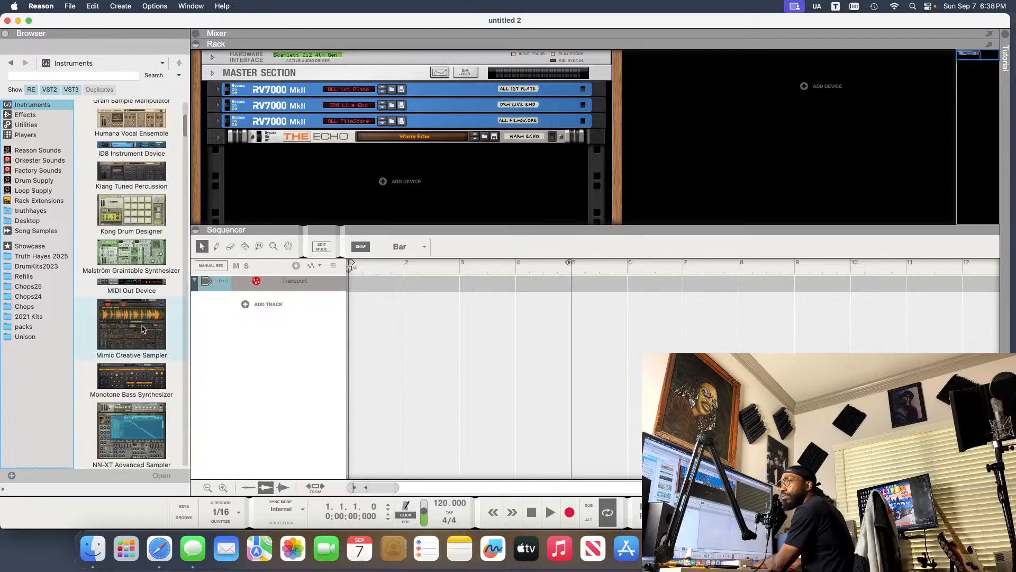
{"action": "left_click_drag", "start_coordinate": [141, 314], "coordinate": [329, 174]}
{"action": "right_click", "coordinate": [257, 123]}
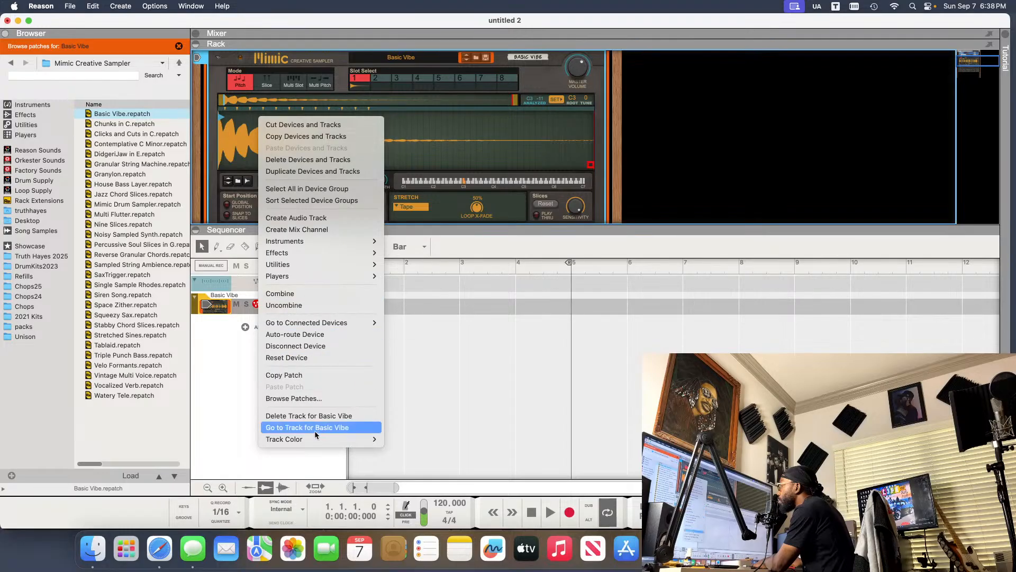
{"action": "left_click", "coordinate": [287, 358]}
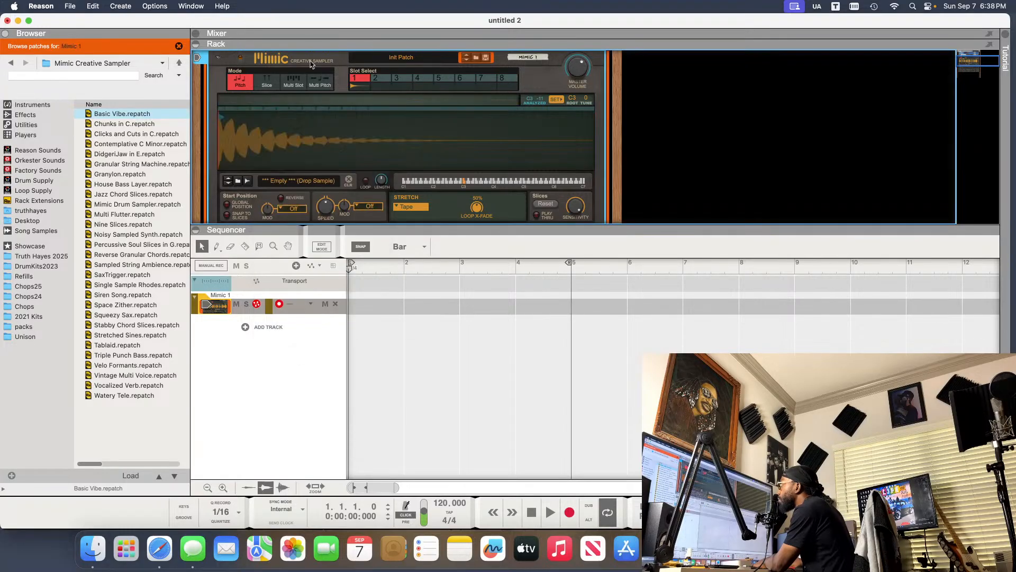
- Switch the Mimic to Slice mode and load HerbAlbertGardenPartyLoop.wav from the Chops25 folder into slot 1
{"action": "left_click", "coordinate": [268, 82]}
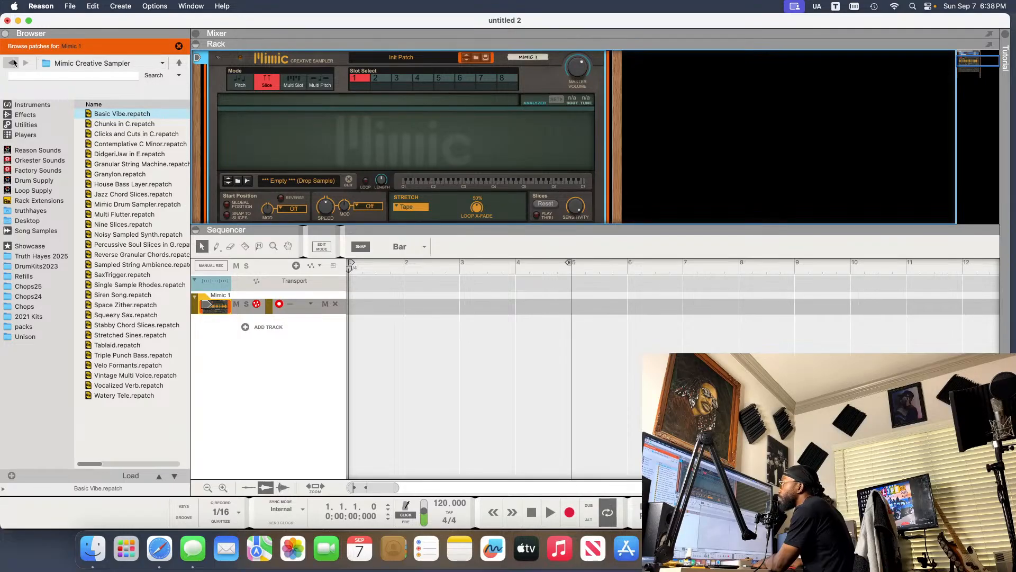
{"action": "left_click", "coordinate": [178, 46]}
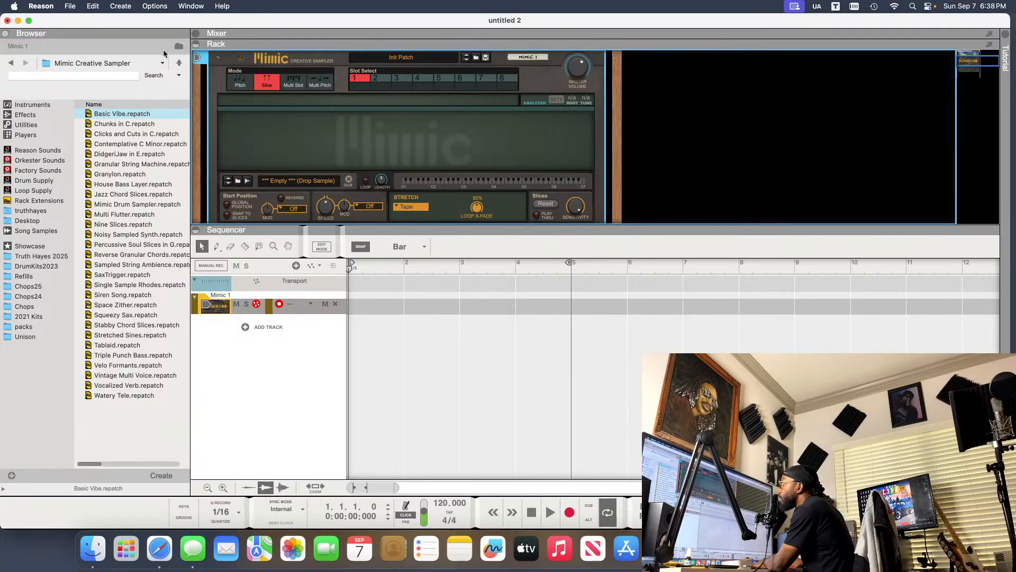
{"action": "left_click", "coordinate": [10, 62]}
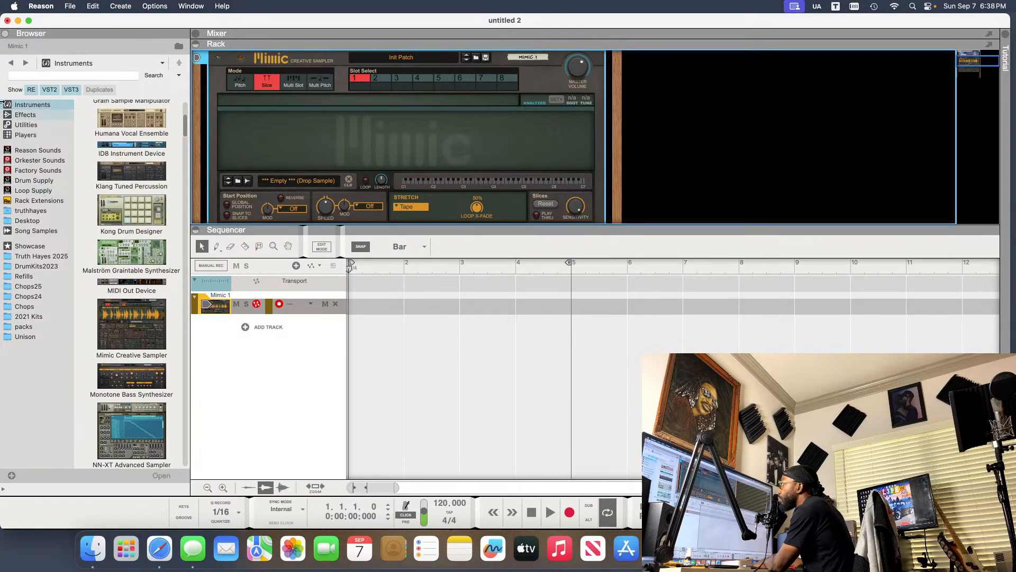
{"action": "left_click", "coordinate": [9, 62]}
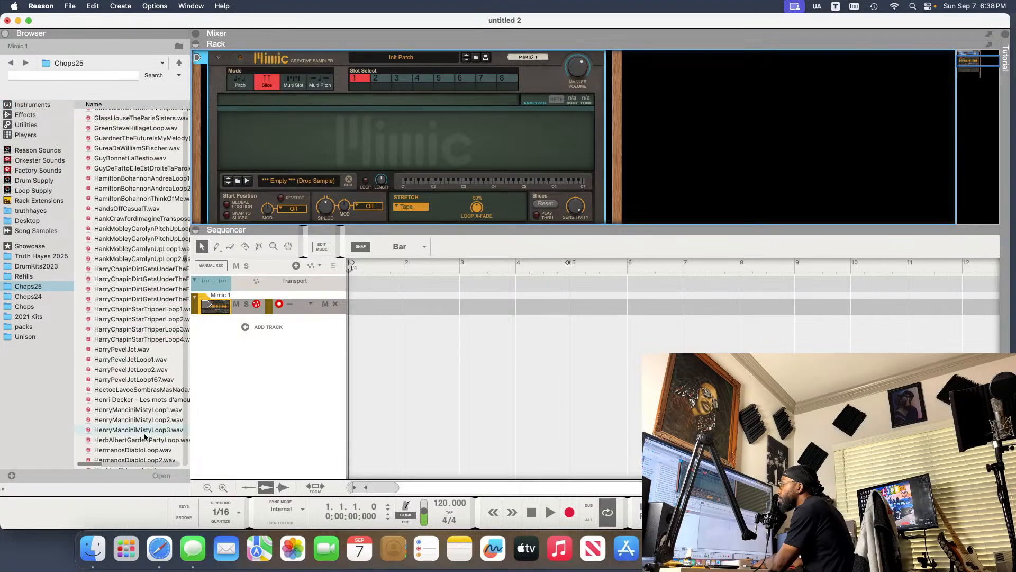
{"action": "left_click", "coordinate": [140, 440]}
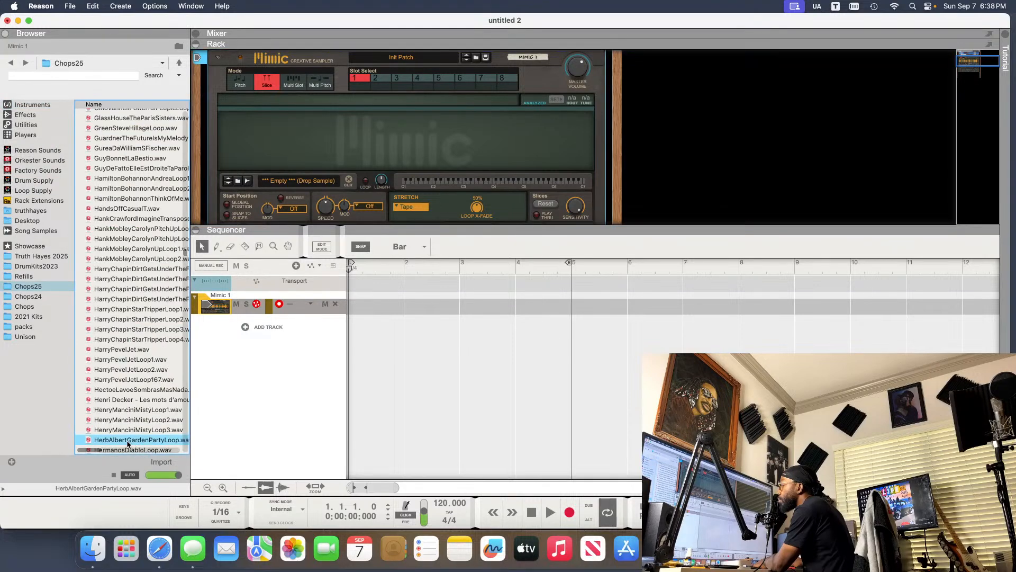
{"action": "left_click_drag", "start_coordinate": [119, 443], "coordinate": [276, 159]}
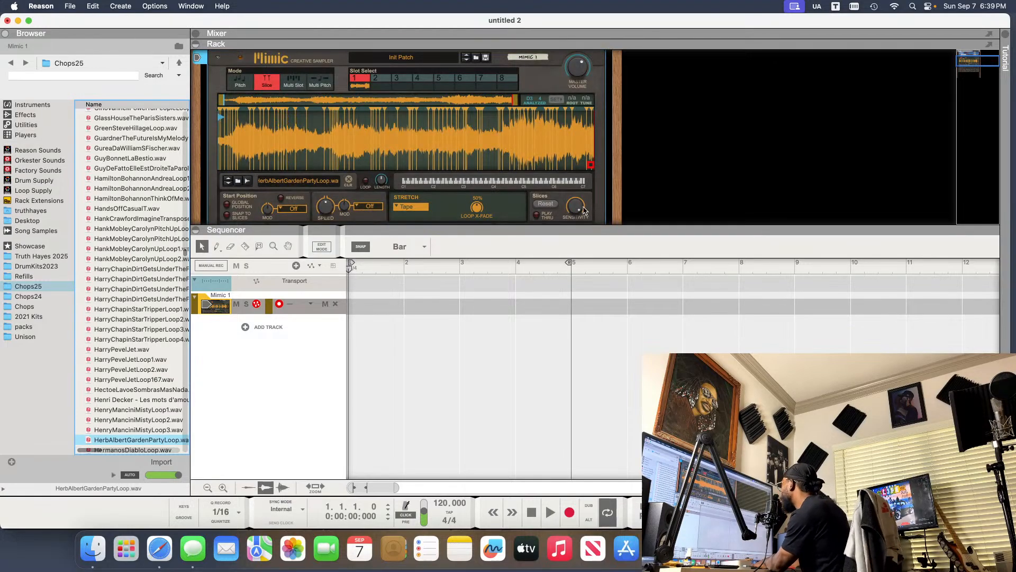
- Reduce the slice sensitivity until only a few slices remain, and nudge the first slice marker slightly later in the waveform
{"action": "left_click_drag", "start_coordinate": [584, 211], "coordinate": [581, 217]}
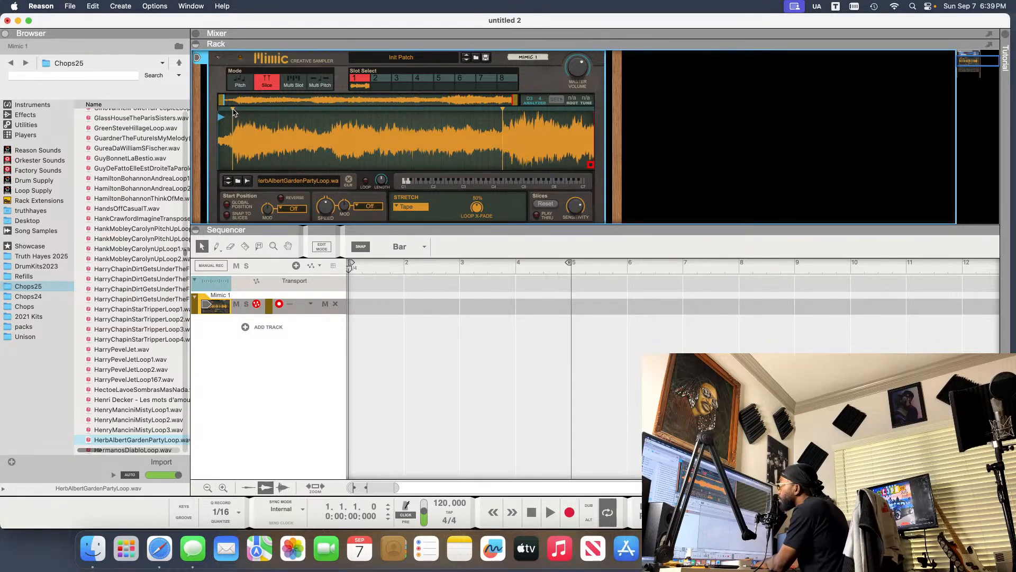
{"action": "left_click_drag", "start_coordinate": [234, 111], "coordinate": [237, 114]}
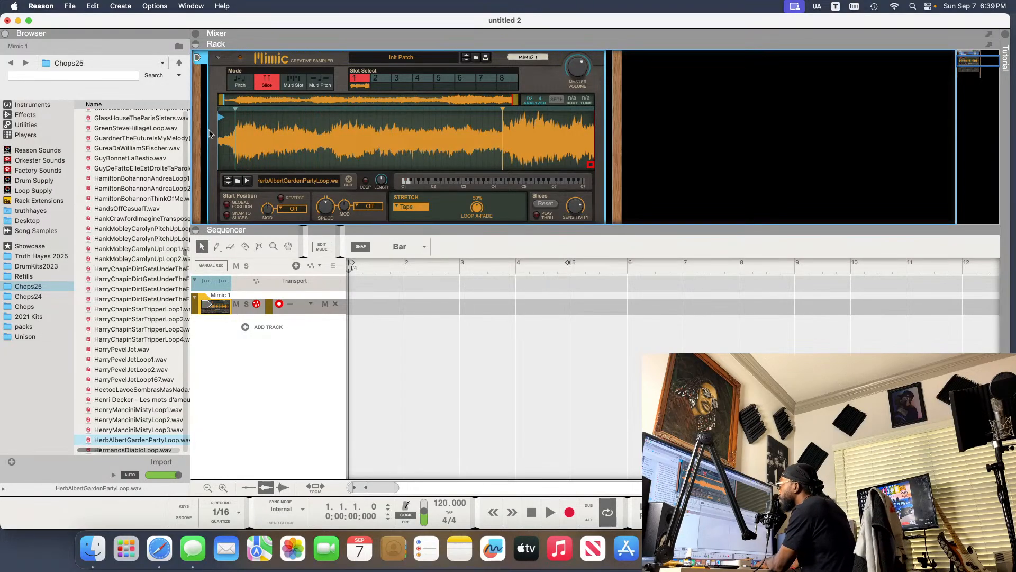
- Slow the sample down by setting the slot 1 stretch speed to about 68.7 %
{"action": "mouse_move", "coordinate": [325, 208]}
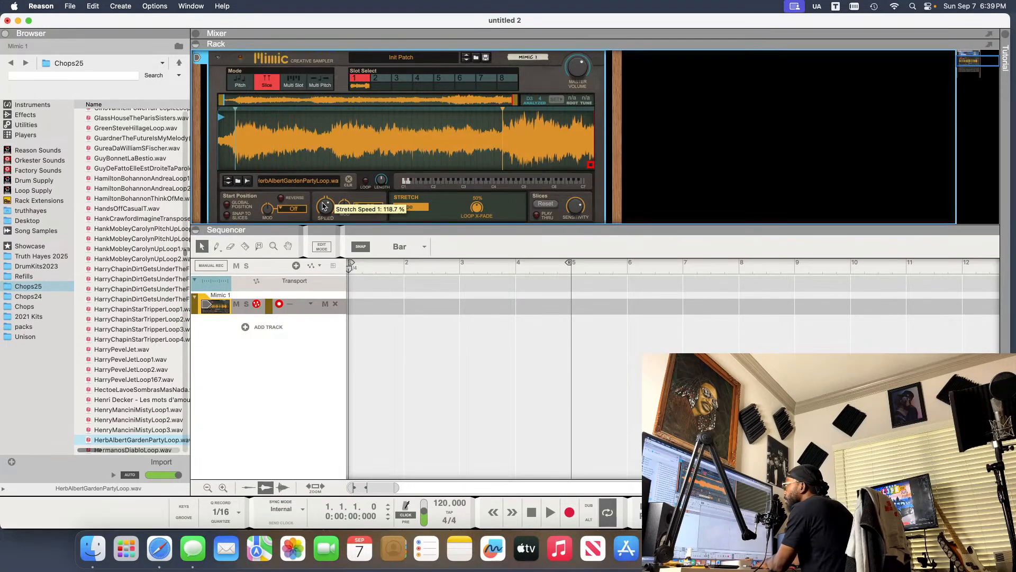
{"action": "left_click_drag", "start_coordinate": [325, 207], "coordinate": [327, 224]}
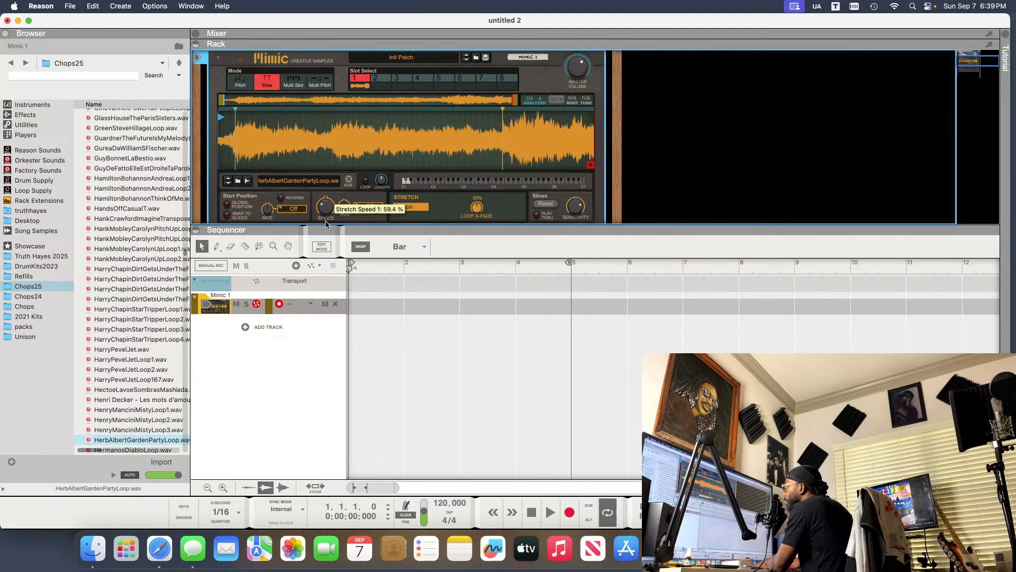
{"action": "scroll", "coordinate": [326, 217], "scroll_direction": "down", "scroll_amount": 4}
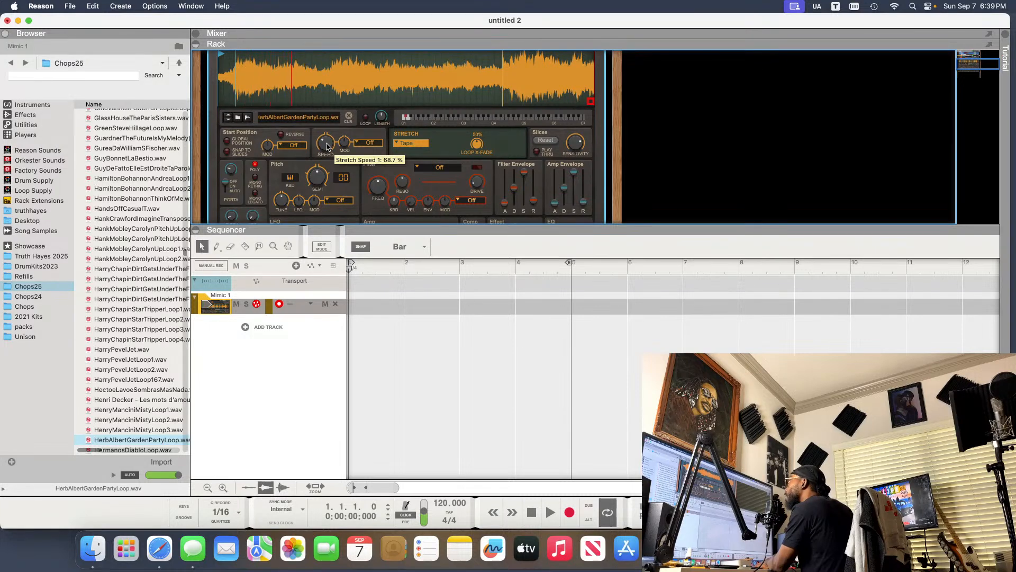
- Add slice markers across the first half of the waveform and fine-tune their positions by ear
{"action": "scroll", "coordinate": [318, 96], "scroll_direction": "up", "scroll_amount": 1}
{"action": "scroll", "coordinate": [317, 96], "scroll_direction": "up", "scroll_amount": 2}
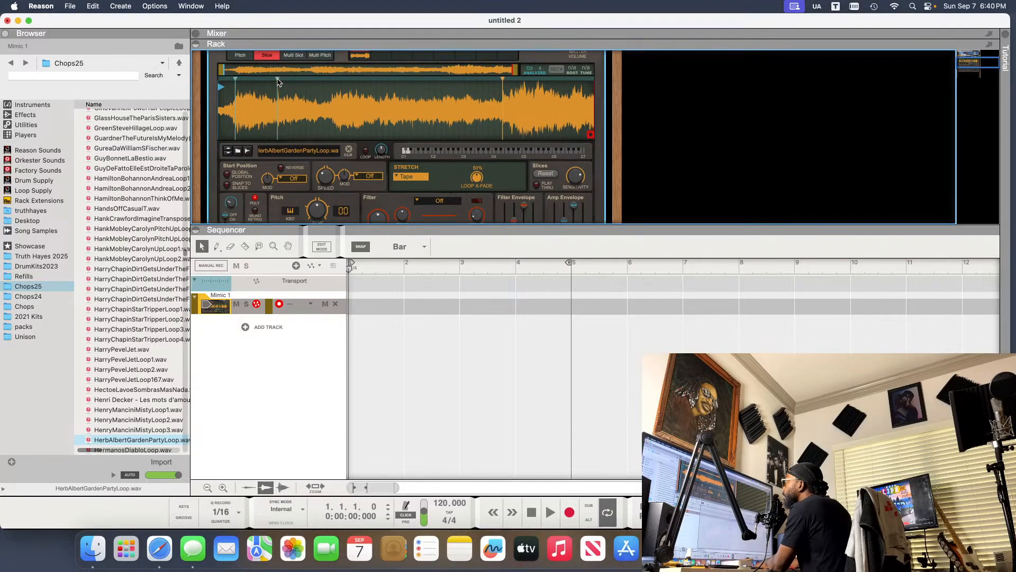
{"action": "left_click", "coordinate": [290, 105]}
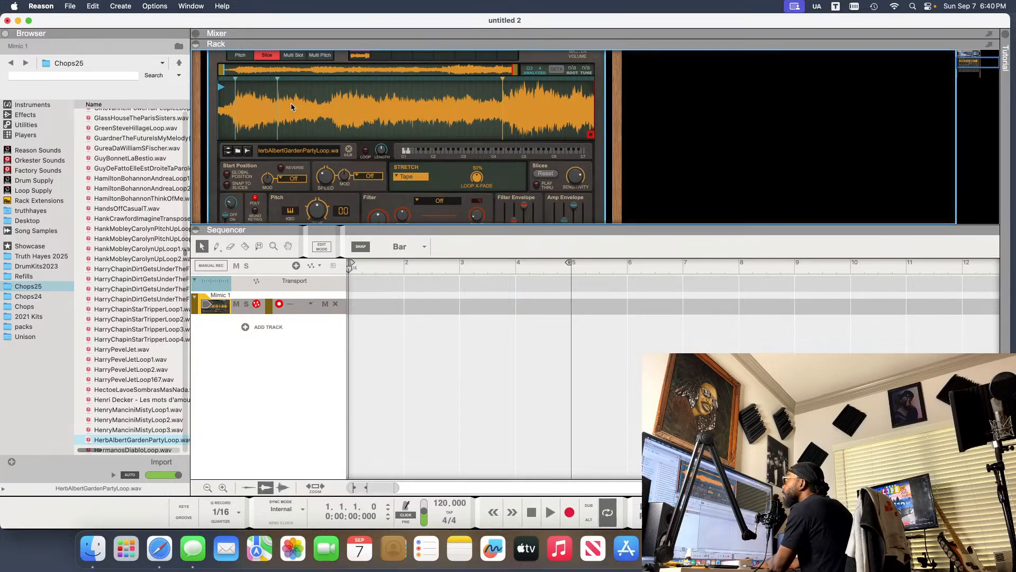
{"action": "left_click_drag", "start_coordinate": [278, 80], "coordinate": [283, 81]}
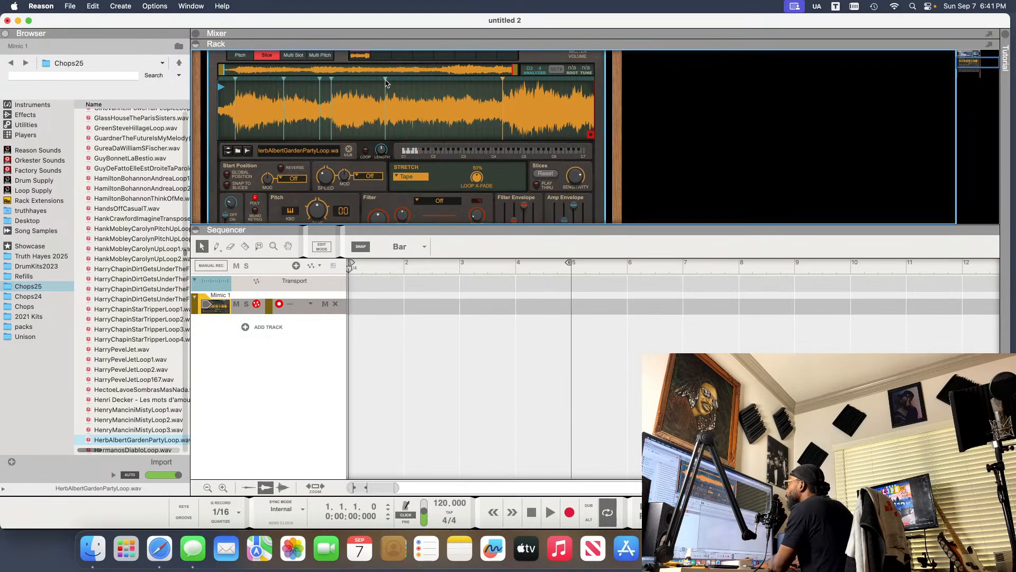
{"action": "left_click_drag", "start_coordinate": [386, 82], "coordinate": [393, 82]}
{"action": "left_click_drag", "start_coordinate": [393, 82], "coordinate": [395, 84]}
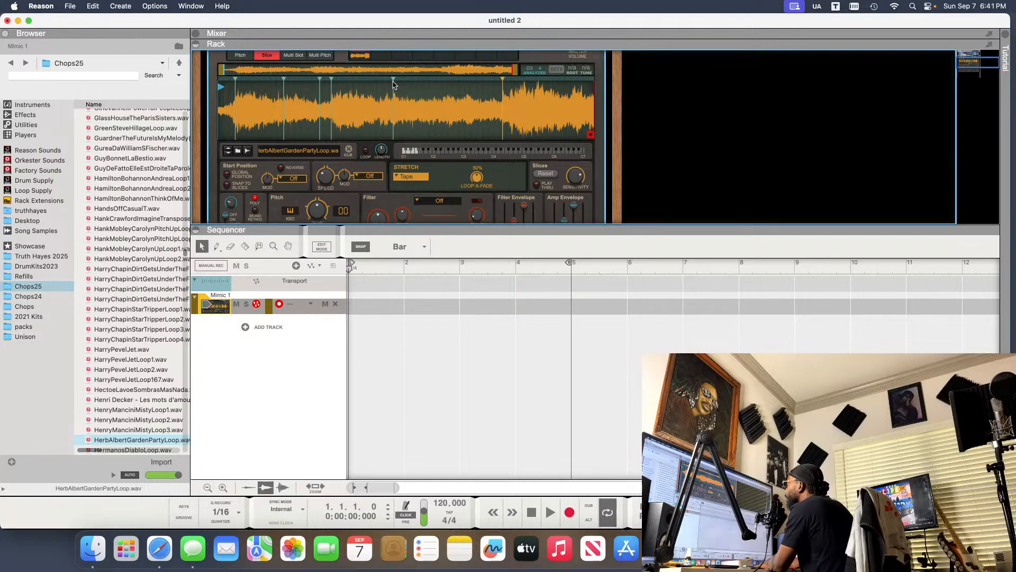
{"action": "left_click_drag", "start_coordinate": [394, 79], "coordinate": [397, 80]}
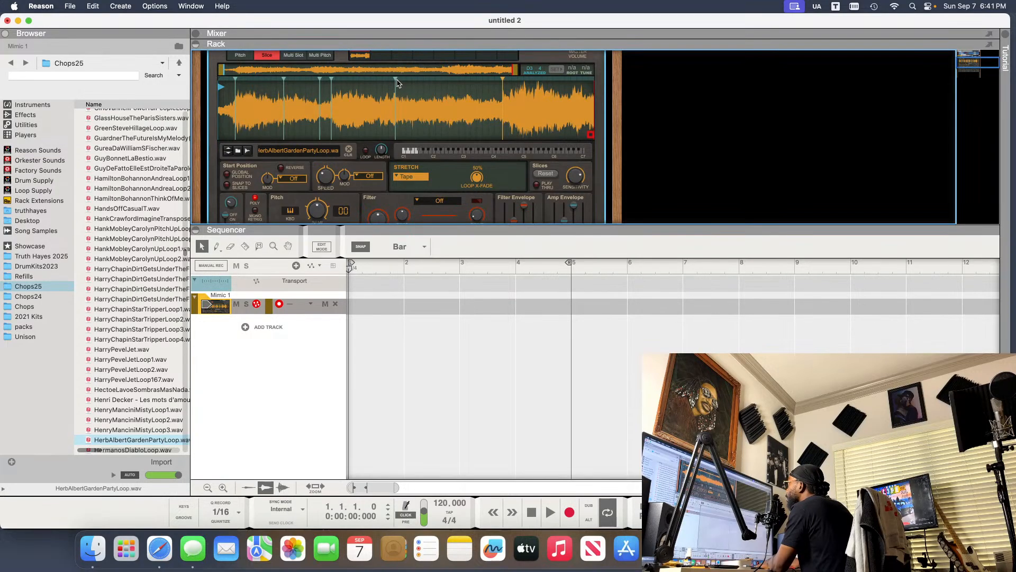
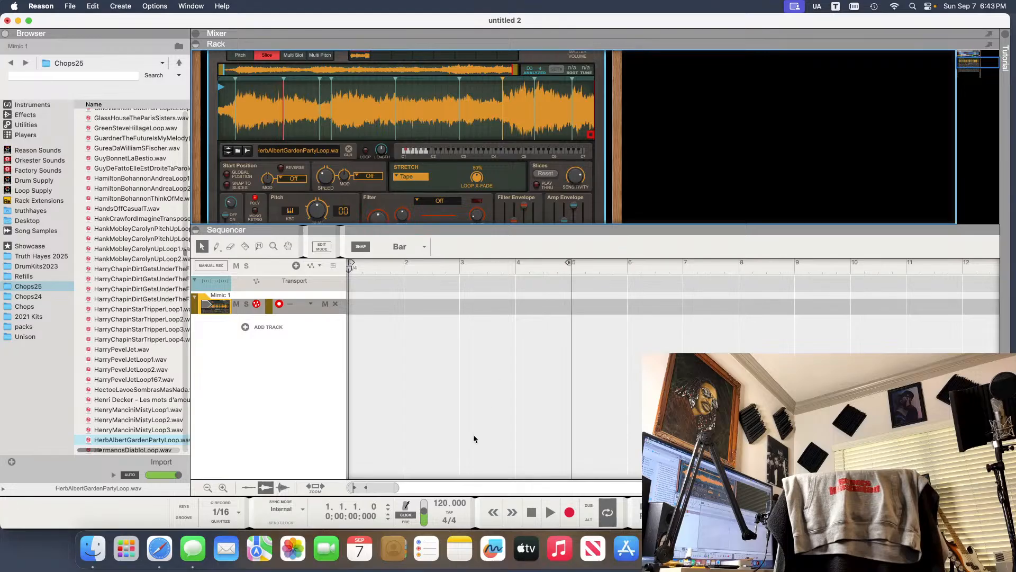
- Enable the metronome pre-count and set the song tempo to 154 while checking it in playback, stopping back at the song start
{"action": "left_click", "coordinate": [440, 503]}
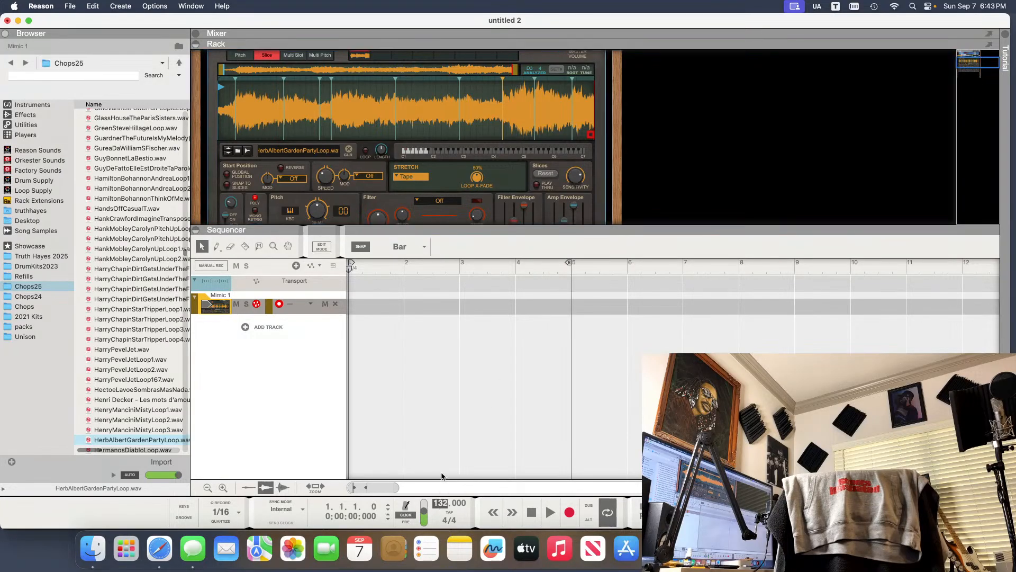
{"action": "left_click_drag", "start_coordinate": [446, 459], "coordinate": [446, 454]}
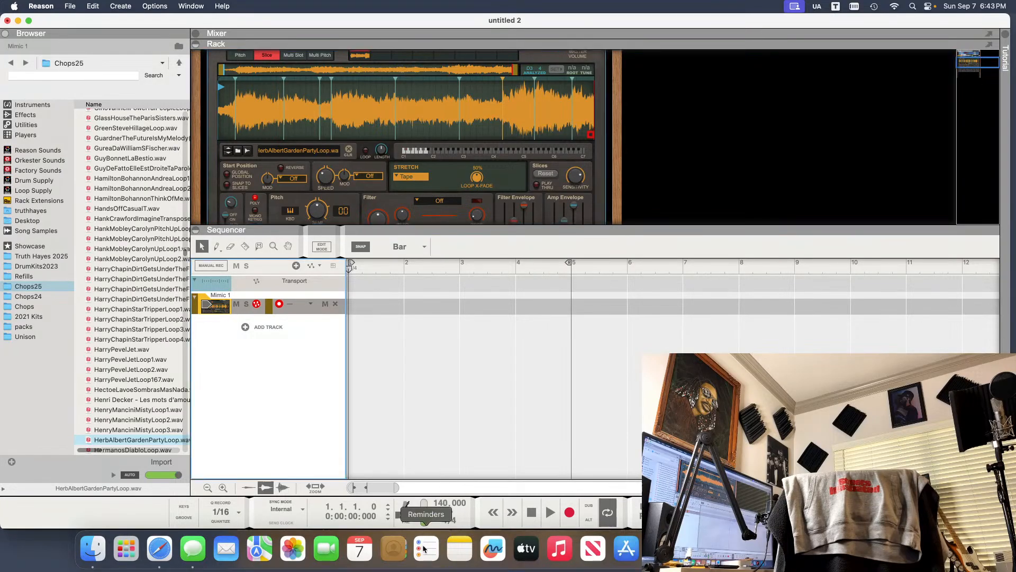
{"action": "left_click", "coordinate": [406, 522]}
{"action": "key", "text": "space"}
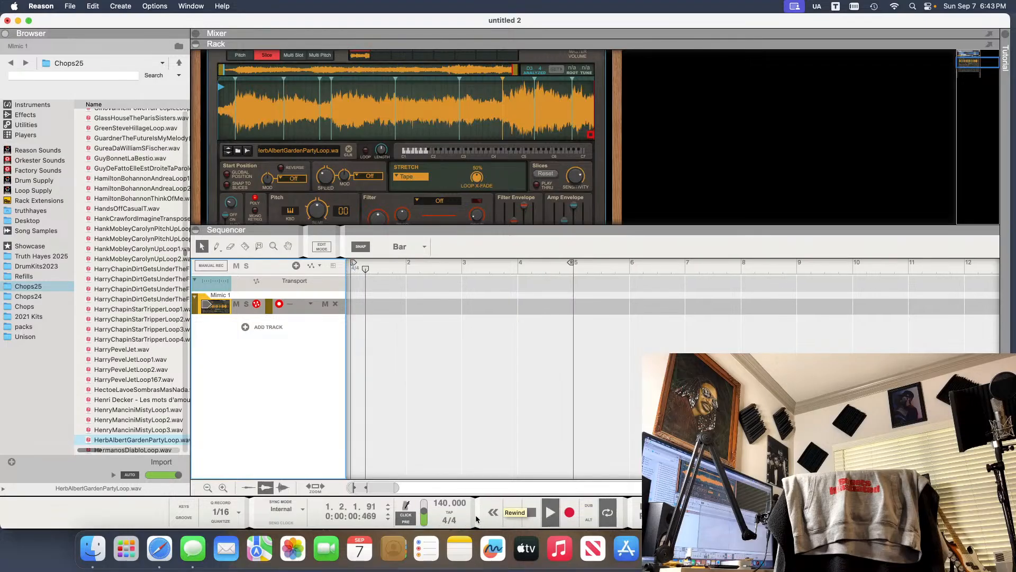
{"action": "left_click_drag", "start_coordinate": [453, 511], "coordinate": [442, 451]}
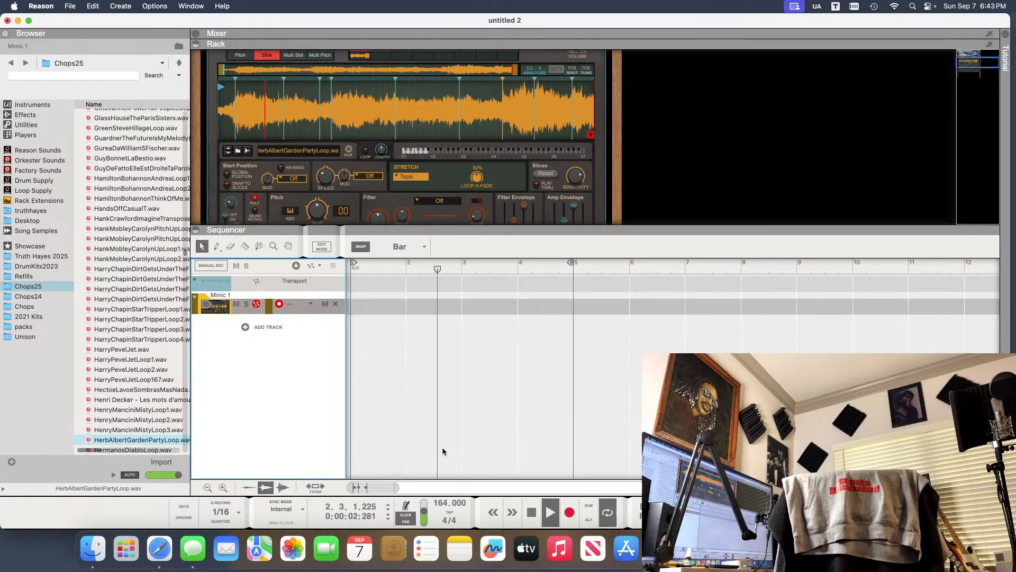
{"action": "left_click_drag", "start_coordinate": [444, 503], "coordinate": [446, 526]}
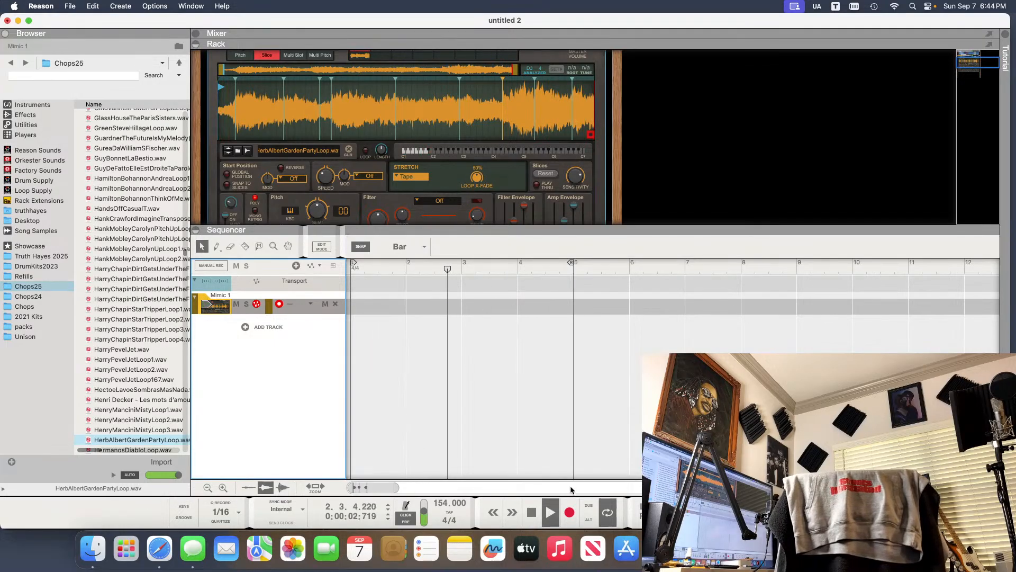
{"action": "left_click", "coordinate": [538, 509]}
{"action": "left_click", "coordinate": [537, 509]}
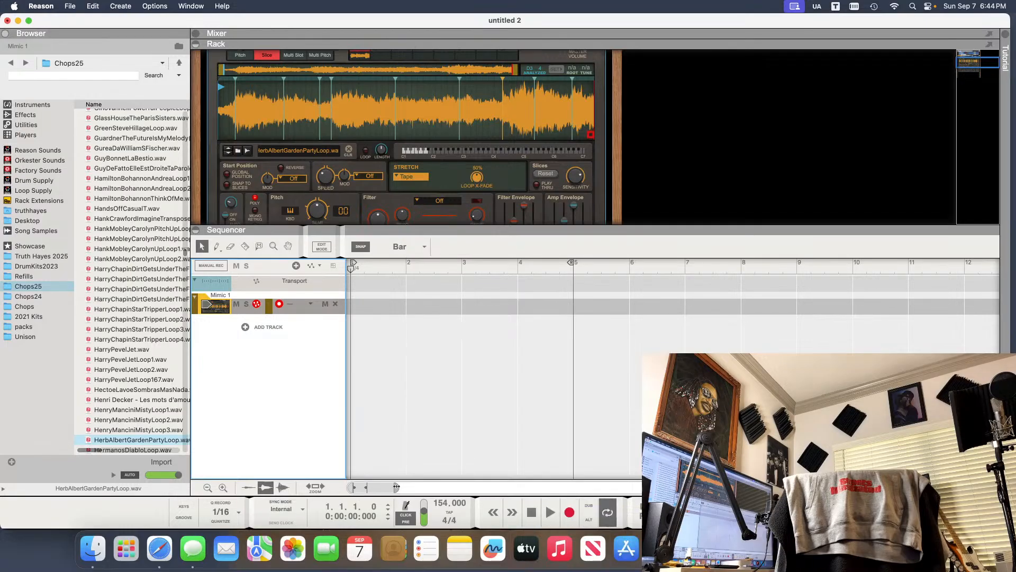
- Extend the loop end to bar 17 and record a 16-bar performance of the slices on the Mimic 1 track
{"action": "left_click_drag", "start_coordinate": [399, 487], "coordinate": [496, 483]}
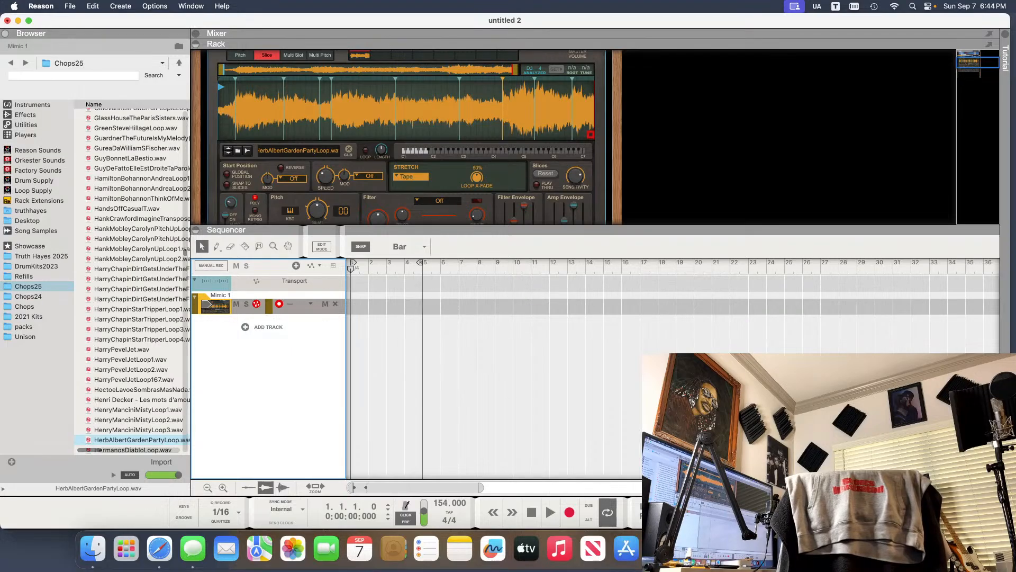
{"action": "key", "text": "super+Tab"}
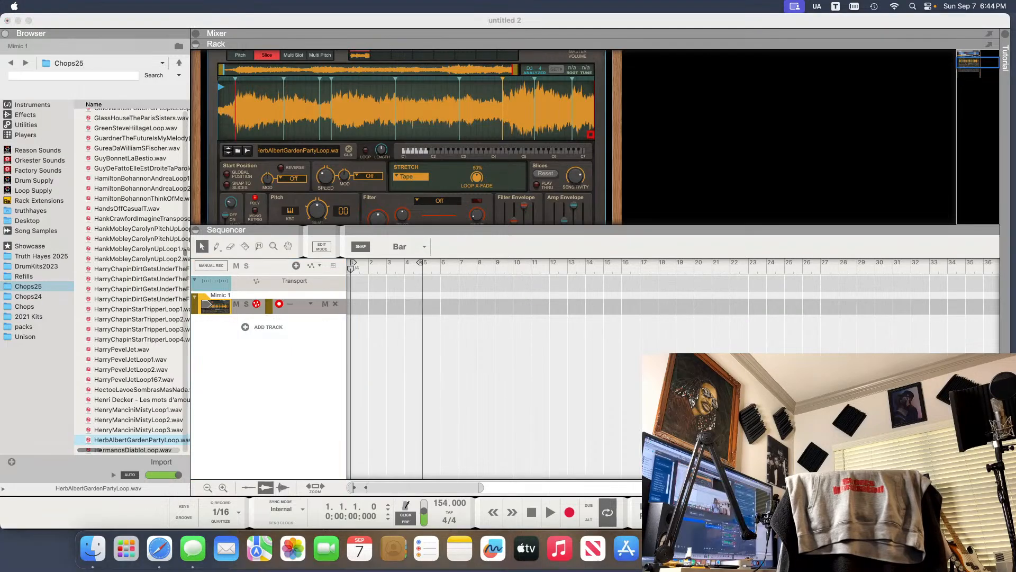
{"action": "left_click", "coordinate": [480, 20]}
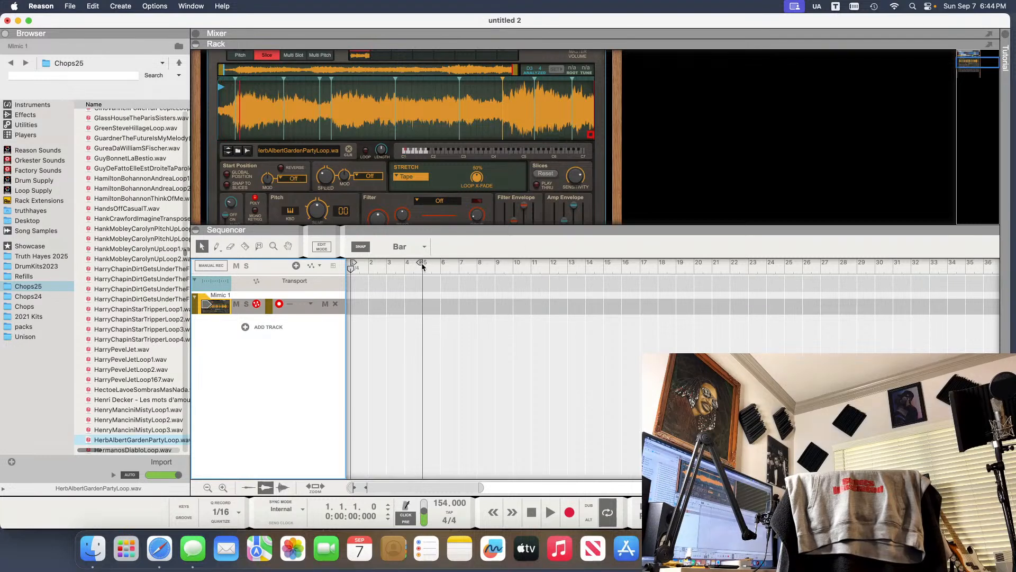
{"action": "left_click_drag", "start_coordinate": [422, 264], "coordinate": [636, 275]}
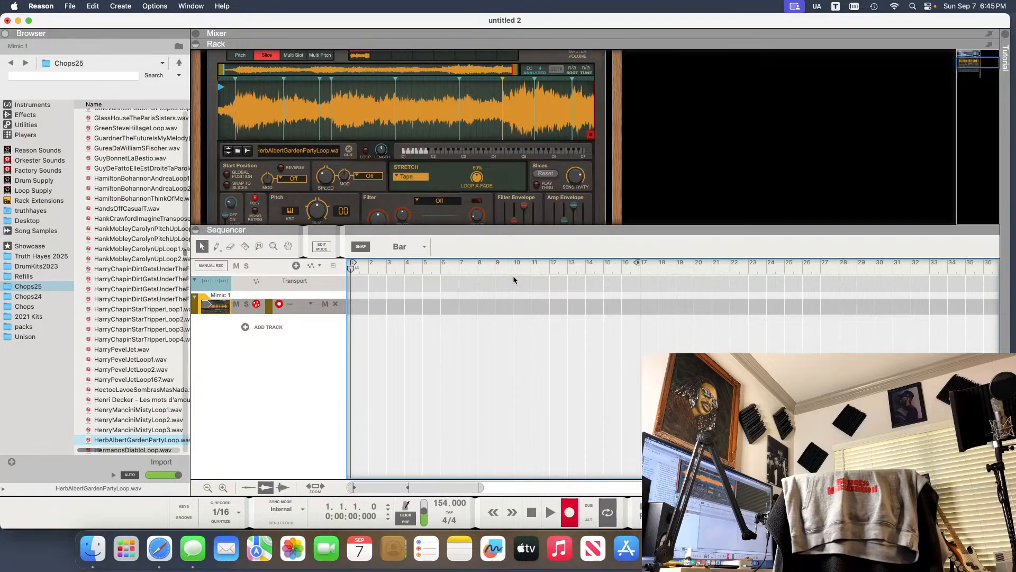
{"action": "key", "text": "super+Return"}
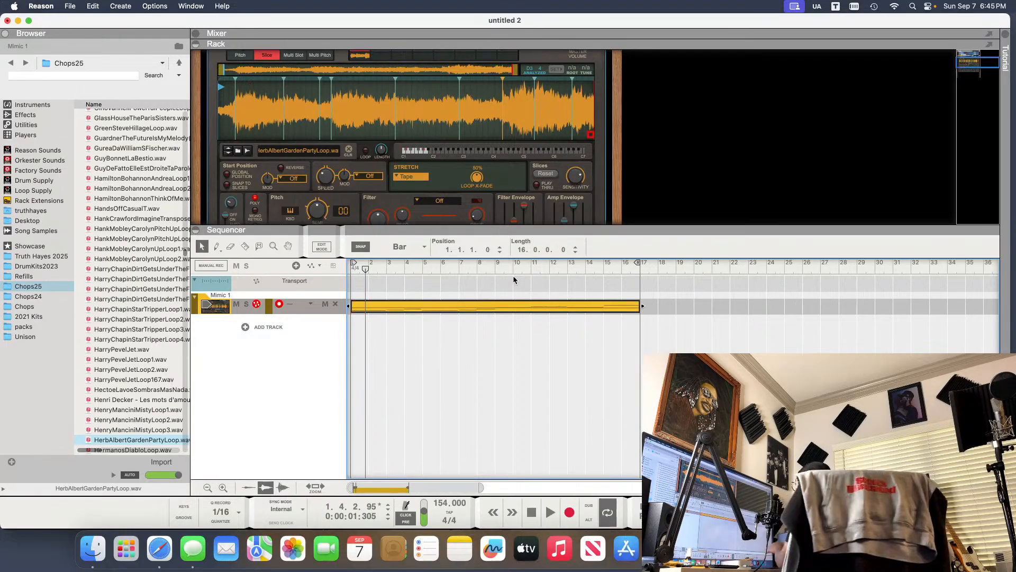
- Open the recorded Mimic 1 clip for note editing and locate its notes around C1
{"action": "double_click", "coordinate": [404, 306]}
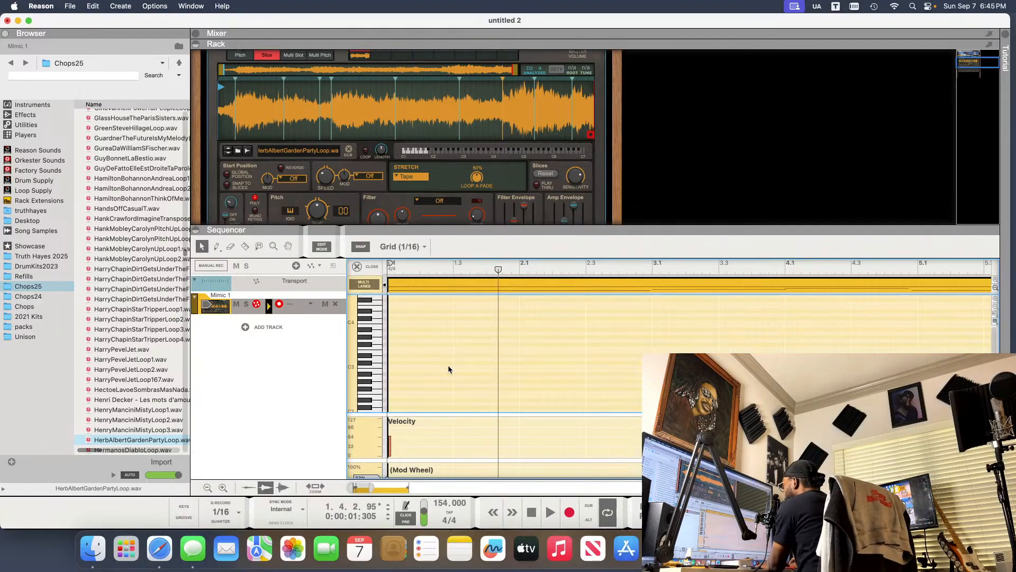
{"action": "scroll", "coordinate": [447, 363], "scroll_direction": "down", "scroll_amount": 8}
{"action": "scroll", "coordinate": [453, 354], "scroll_direction": "down", "scroll_amount": 1}
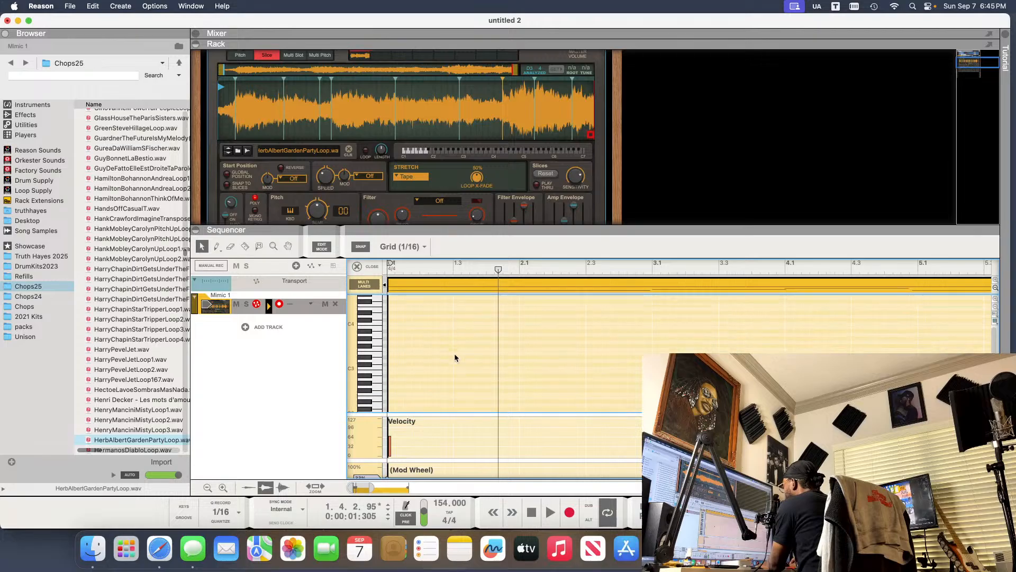
{"action": "scroll", "coordinate": [456, 356], "scroll_direction": "up", "scroll_amount": 9}
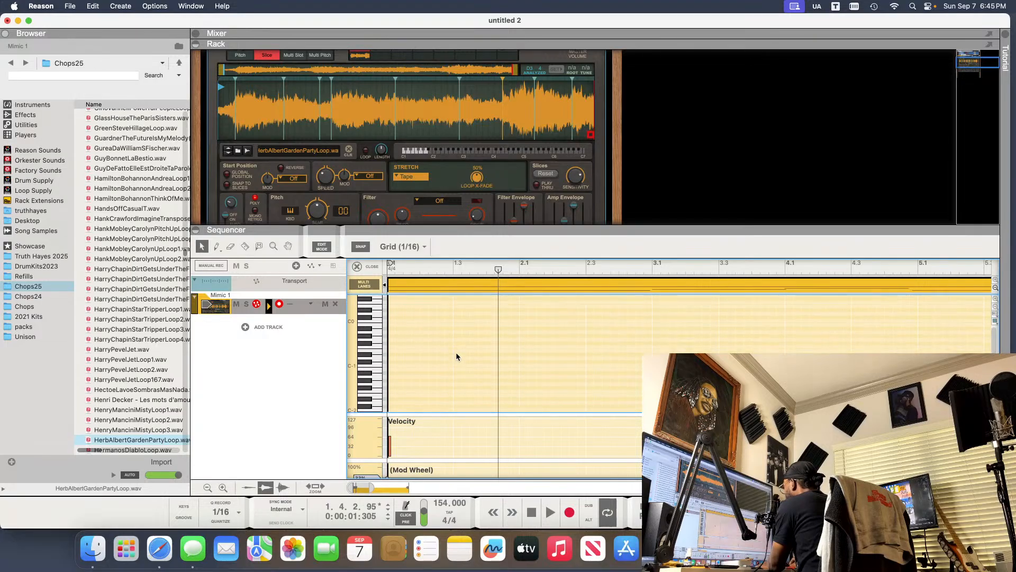
{"action": "scroll", "coordinate": [459, 350], "scroll_direction": "up", "scroll_amount": 9}
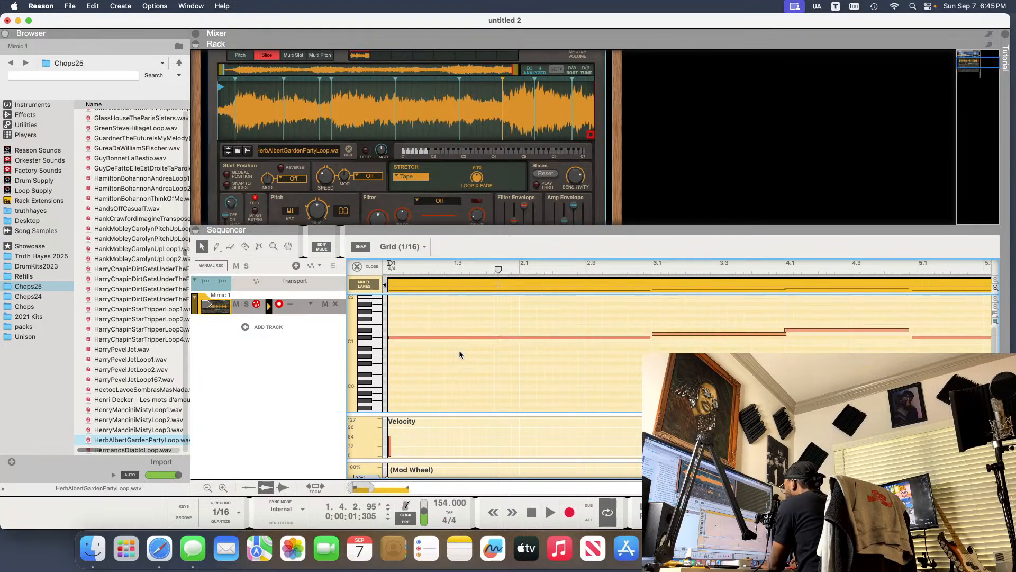
{"action": "scroll", "coordinate": [444, 370], "scroll_direction": "down", "scroll_amount": 2}
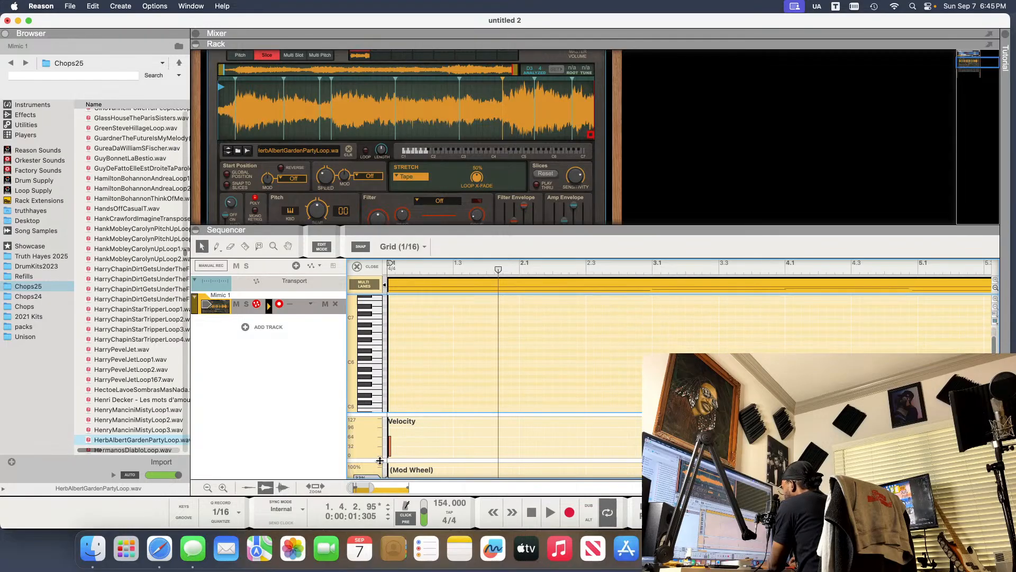
- Collapse the rack to enlarge the sequencer and set the track's Mod Wheel value to 0%
{"action": "left_click", "coordinate": [199, 42]}
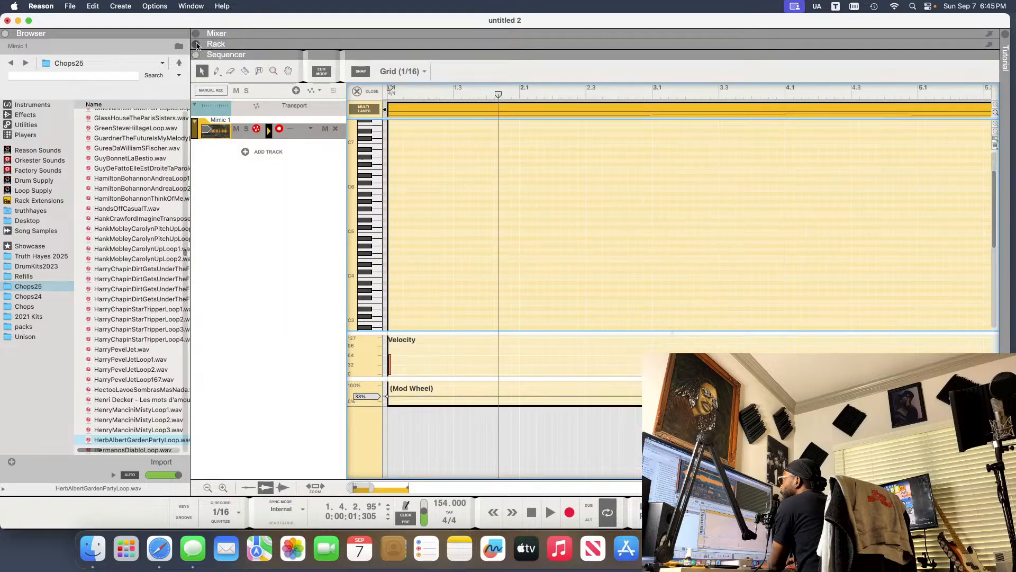
{"action": "left_click", "coordinate": [388, 399]}
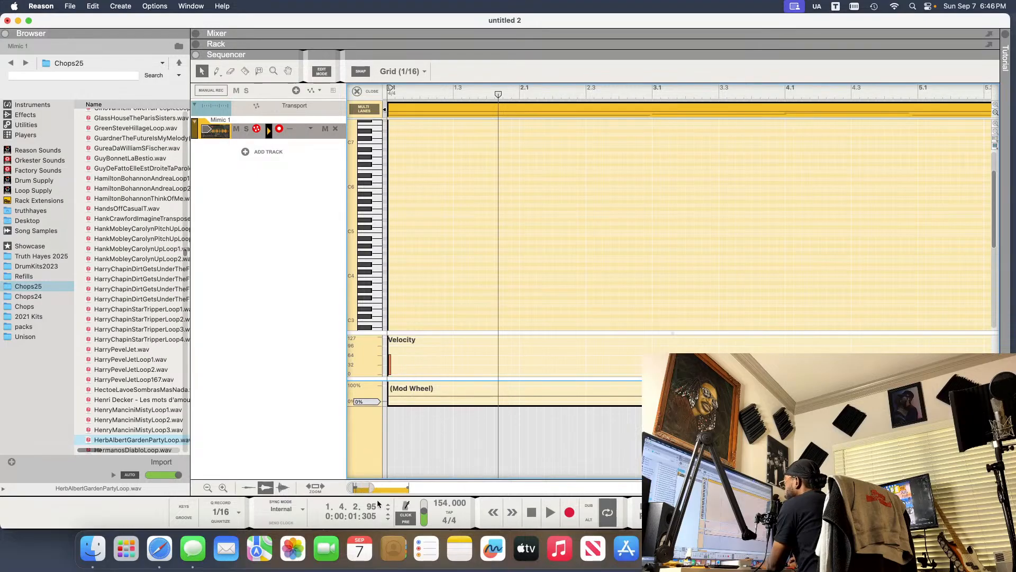
- Play the recorded clip and add a C1 note at position 4.3.1.0, under the D#1 note in bar 4
{"action": "left_click", "coordinate": [314, 488]}
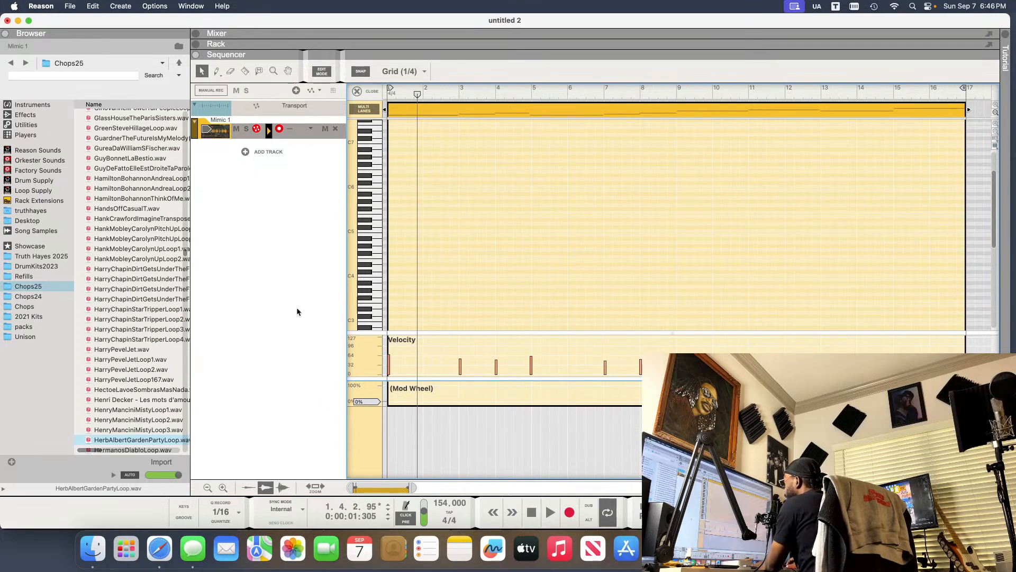
{"action": "key", "text": "space"}
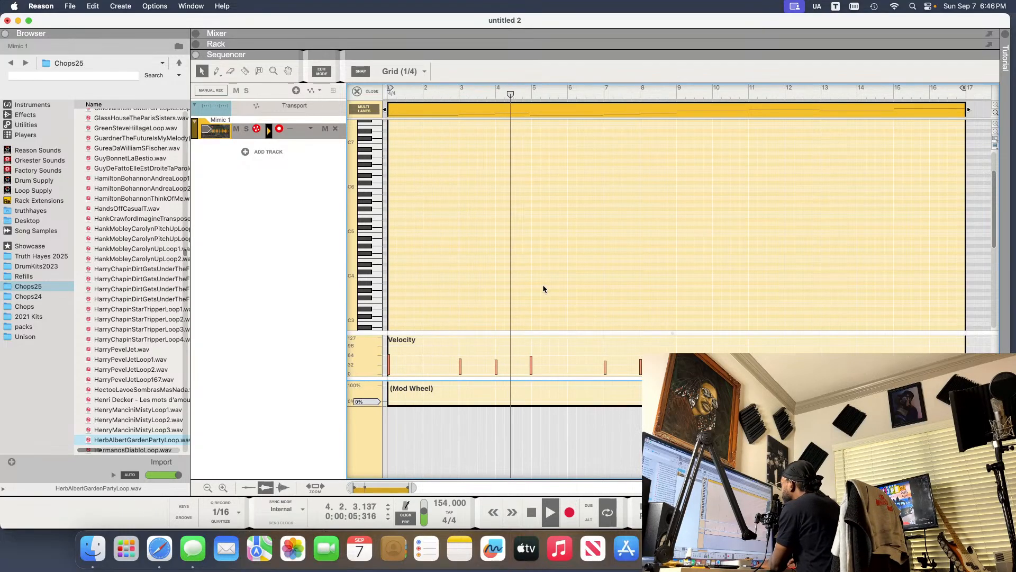
{"action": "key", "text": "space"}
{"action": "scroll", "coordinate": [521, 282], "scroll_direction": "up", "scroll_amount": 3}
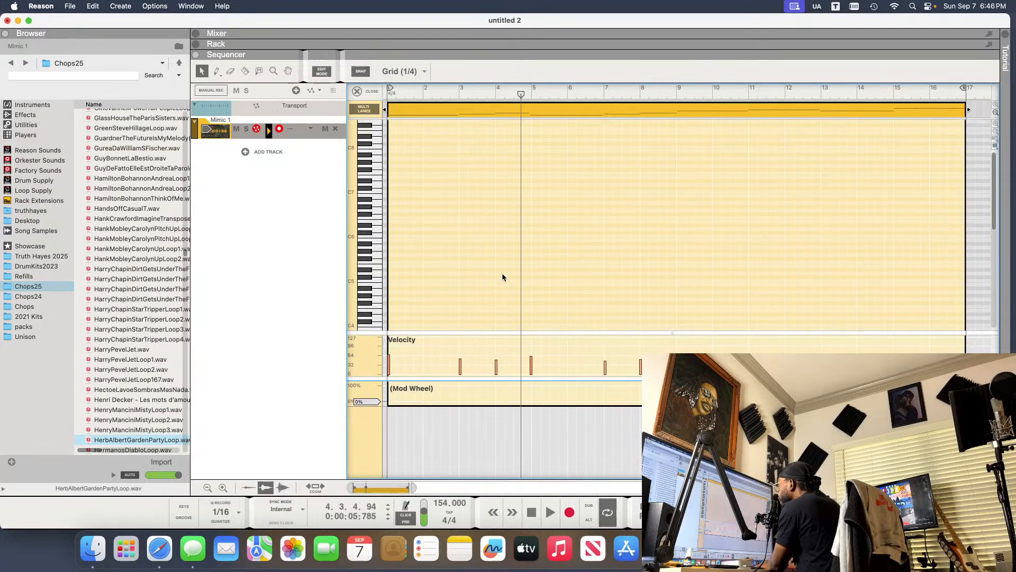
{"action": "scroll", "coordinate": [503, 272], "scroll_direction": "down", "scroll_amount": 15}
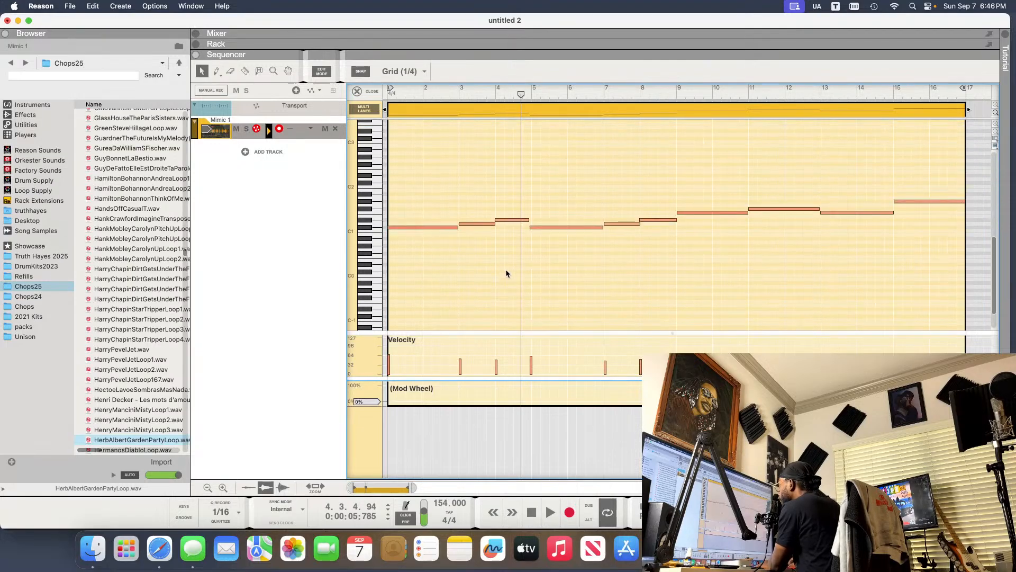
{"action": "left_click_drag", "start_coordinate": [521, 94], "coordinate": [513, 95]}
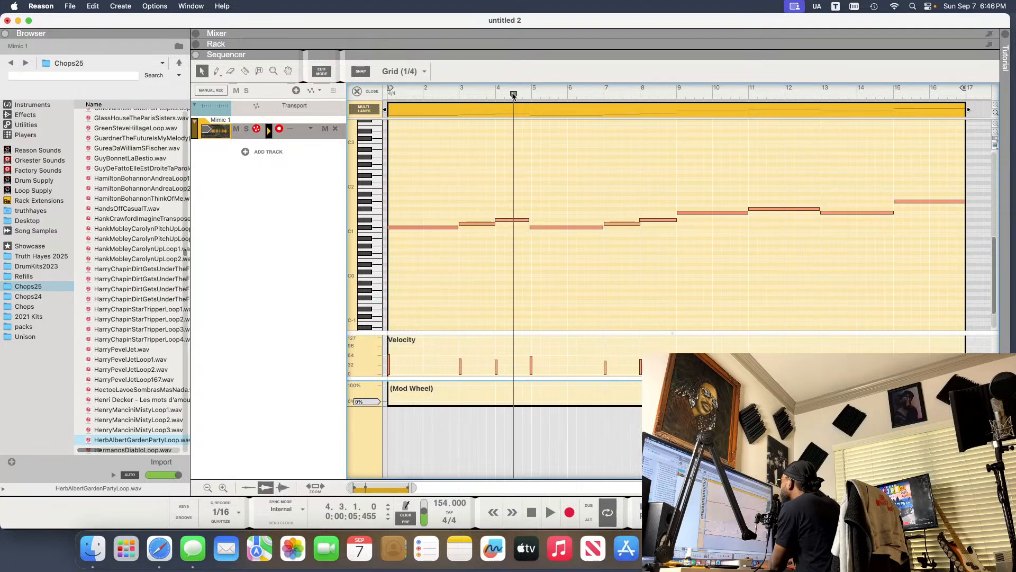
{"action": "left_click", "coordinate": [382, 228]}
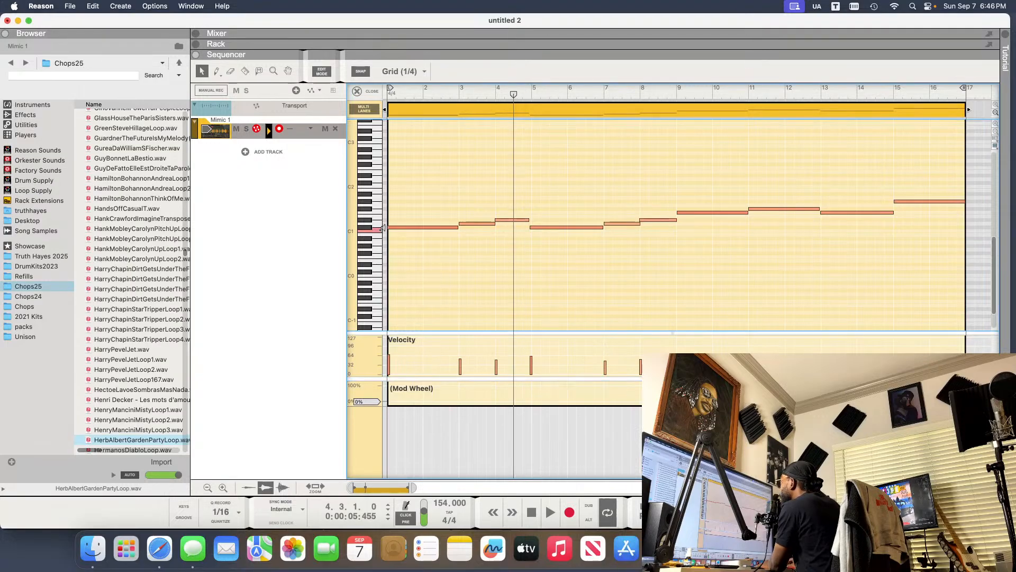
{"action": "left_click", "coordinate": [516, 231], "text": "alt"}
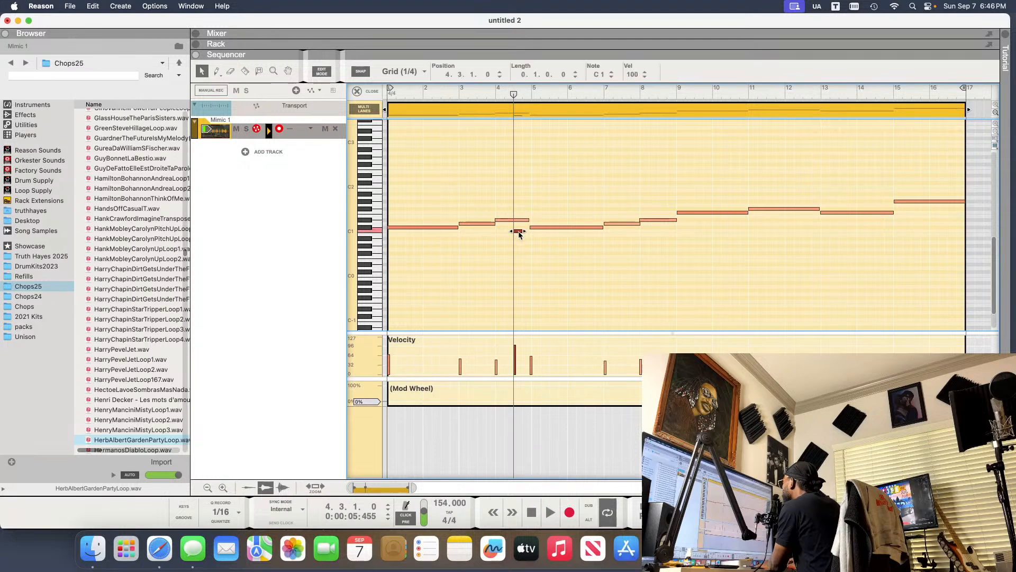
- Lengthen the new C1 note to 0.2.0.0 and check it in playback from bar 3
{"action": "left_click", "coordinate": [496, 90]}
{"action": "left_click", "coordinate": [461, 93]}
{"action": "key", "text": "space"}
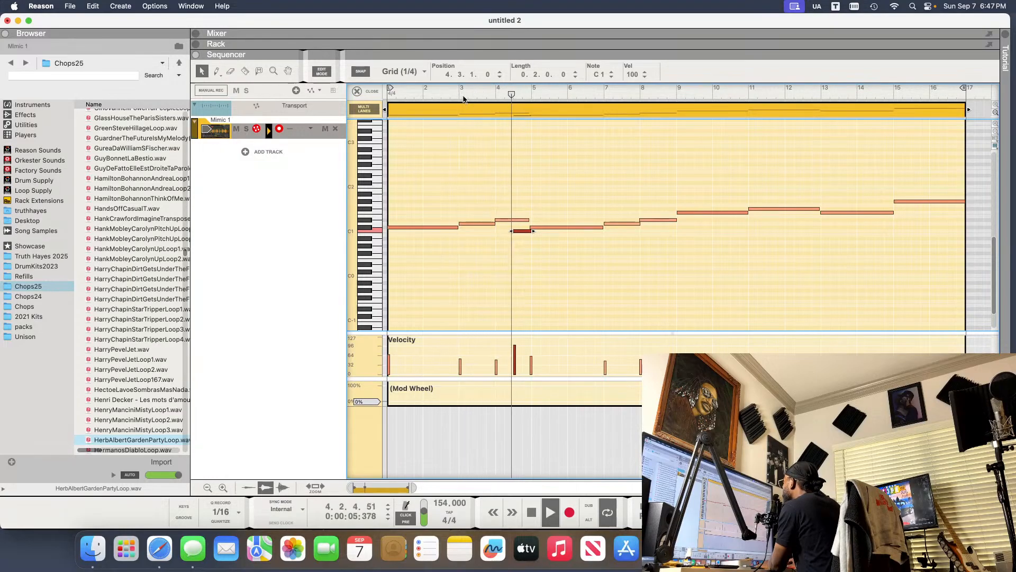
{"action": "key", "text": "space"}
- Shorten the D#1 note in bar 4 to 0.2.0.12 so it ends where the C1 note starts, and play it back
{"action": "left_click_drag", "start_coordinate": [500, 196], "coordinate": [524, 226]}
{"action": "left_click", "coordinate": [519, 220]}
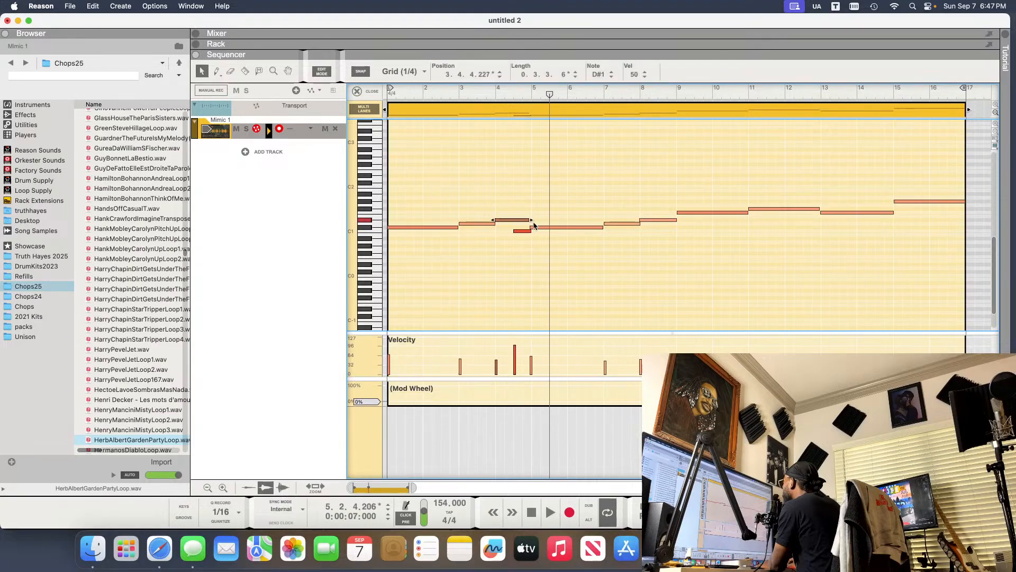
{"action": "left_click", "coordinate": [406, 94]}
{"action": "key", "text": "space"}
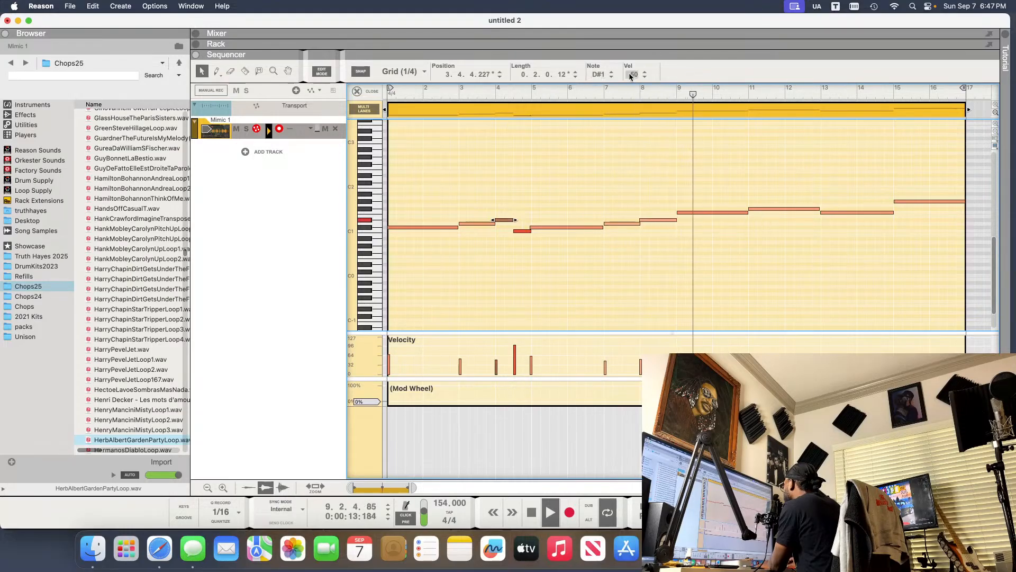
{"action": "key", "text": "space"}
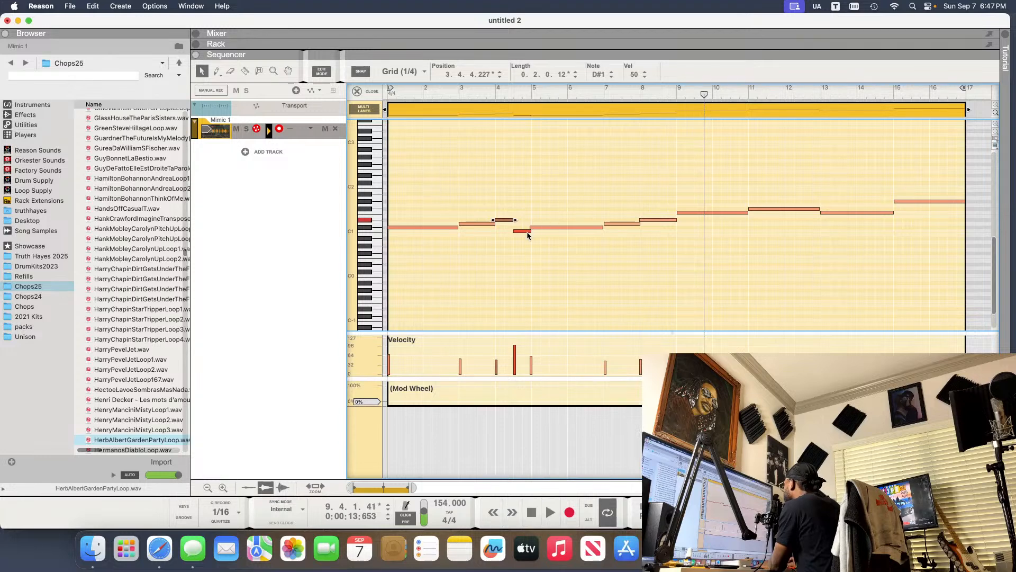
- Set the bar 4 C1 note's velocity to 74 and repeat the ending in bar 8 with a C1 copy and the D#1 shortened to 0.2.0.55
{"action": "left_click", "coordinate": [520, 231]}
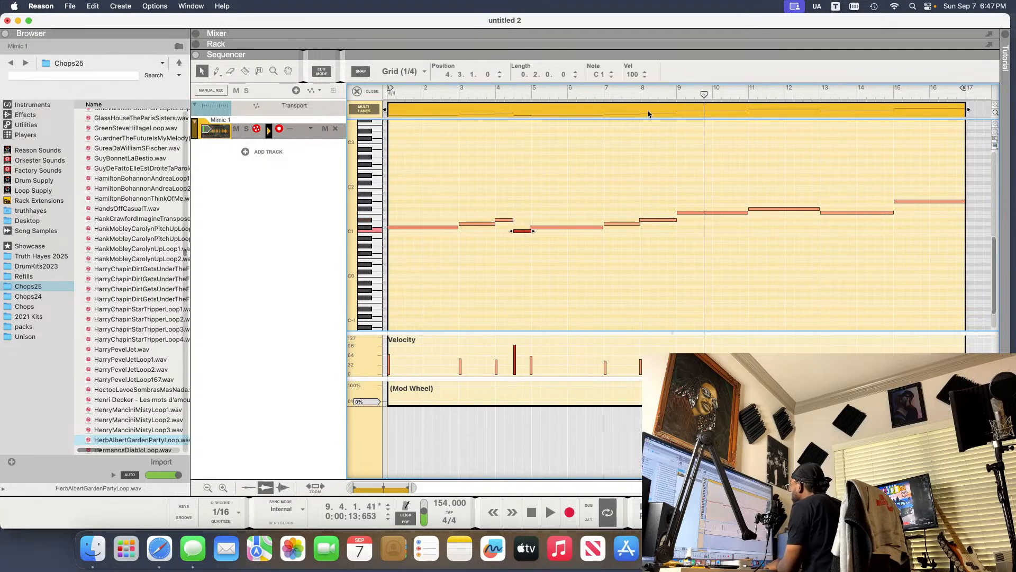
{"action": "left_click", "coordinate": [631, 76]}
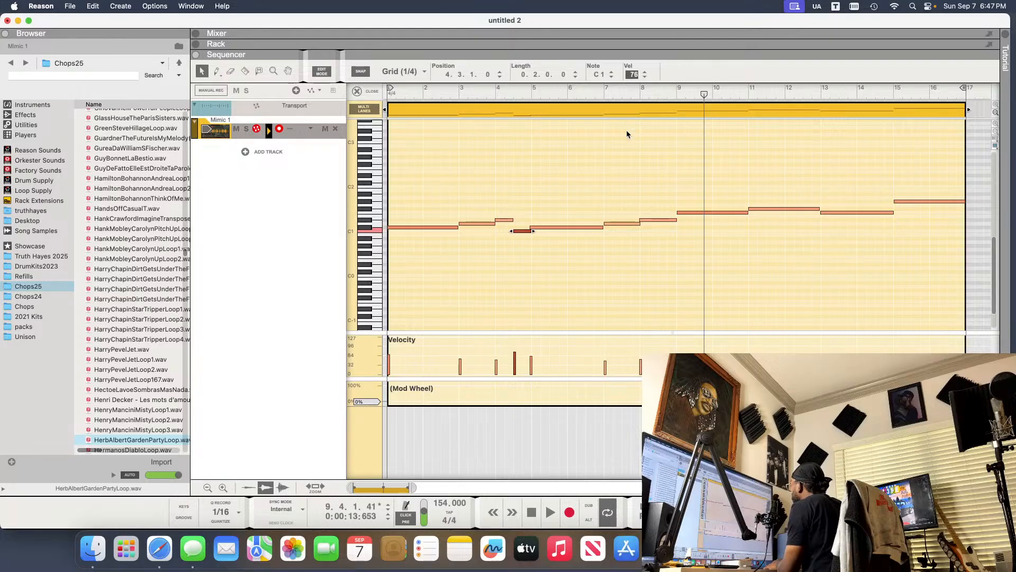
{"action": "left_click_drag", "start_coordinate": [627, 131], "coordinate": [627, 134]}
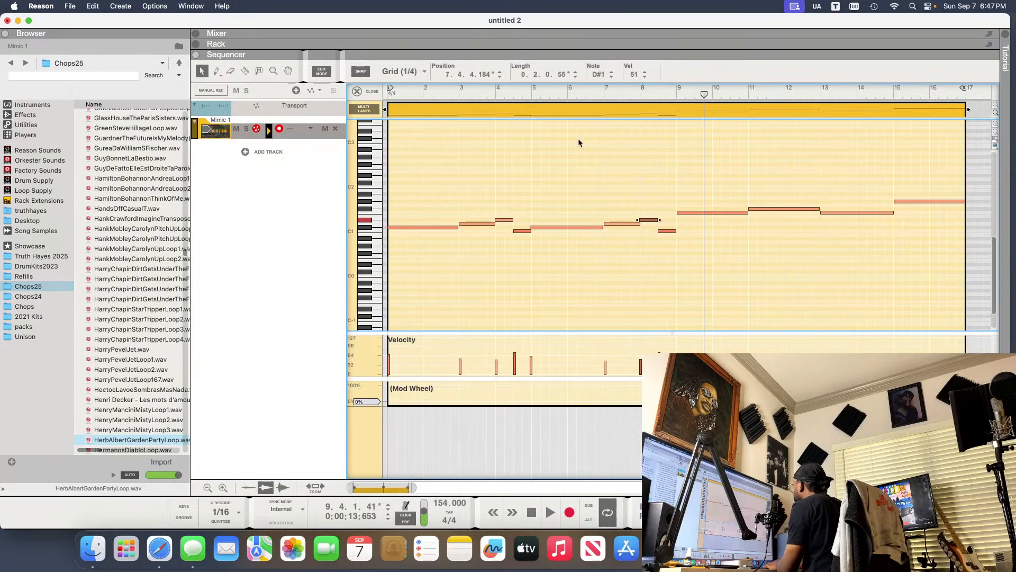
- Play the clip from the start and align the C#1 note near bar 5 to start at 5.1.1.0
{"action": "left_click_drag", "start_coordinate": [532, 96], "coordinate": [334, 102]}
{"action": "key", "text": "space"}
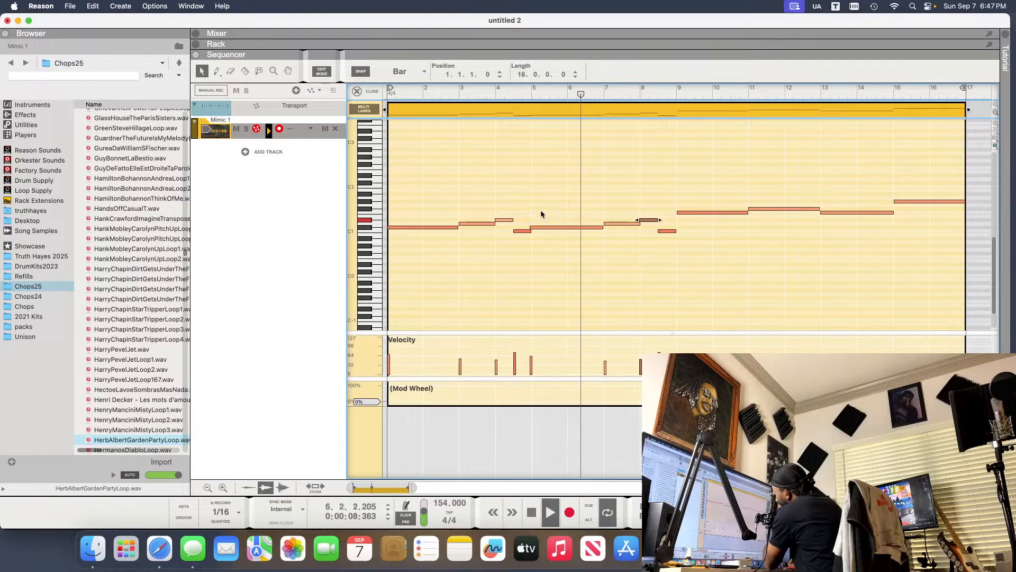
{"action": "mouse_move", "coordinate": [541, 214]}
{"action": "left_mouse_down"}
{"action": "mouse_move", "coordinate": [547, 248]}
{"action": "mouse_move", "coordinate": [533, 227]}
{"action": "left_mouse_up"}
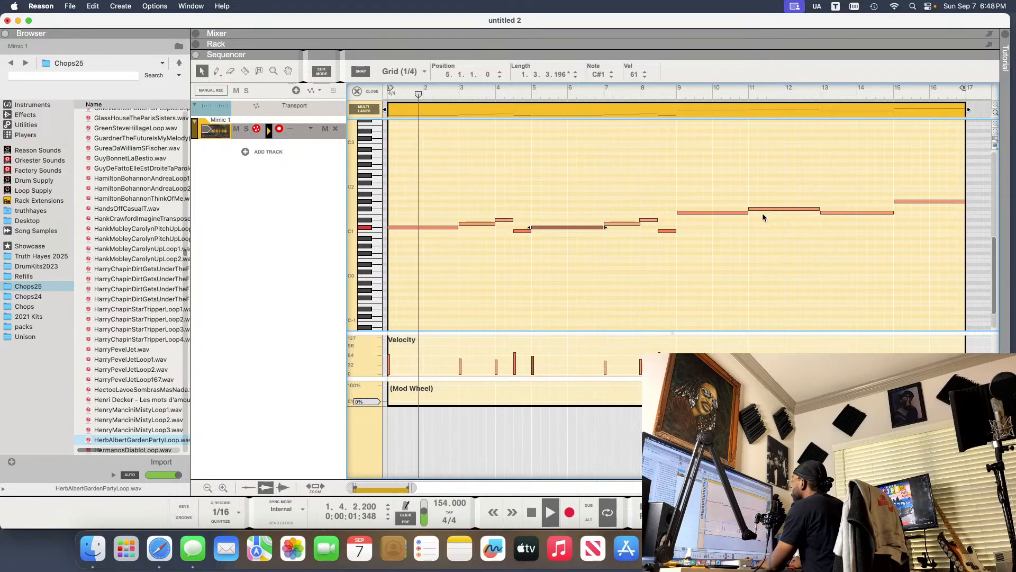
- Copy the C1 note to position 16.3.1.0 at the end of the clip and play back from around bar 14
{"action": "key", "text": "space"}
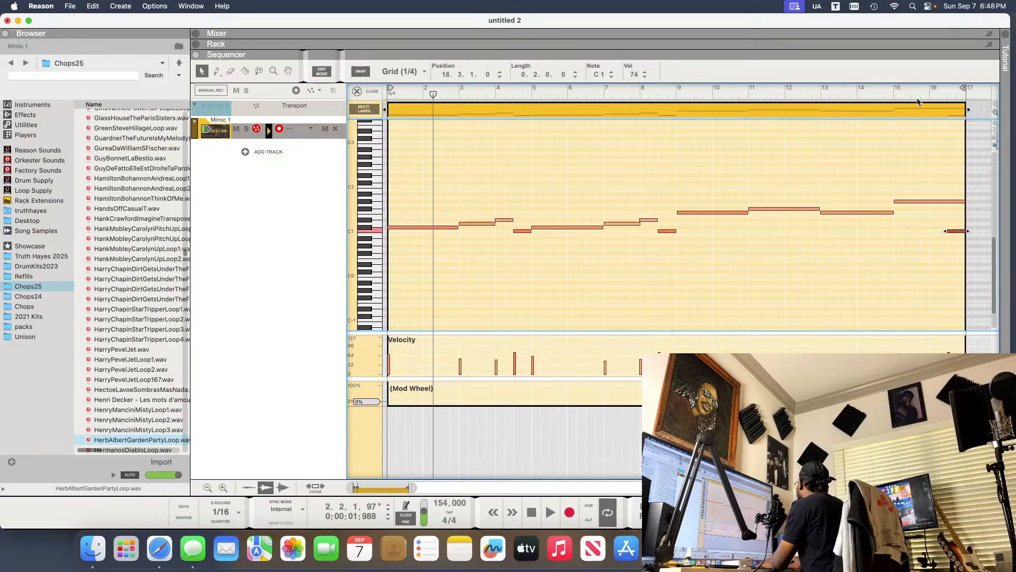
{"action": "left_click", "coordinate": [868, 96]}
{"action": "key", "text": "space"}
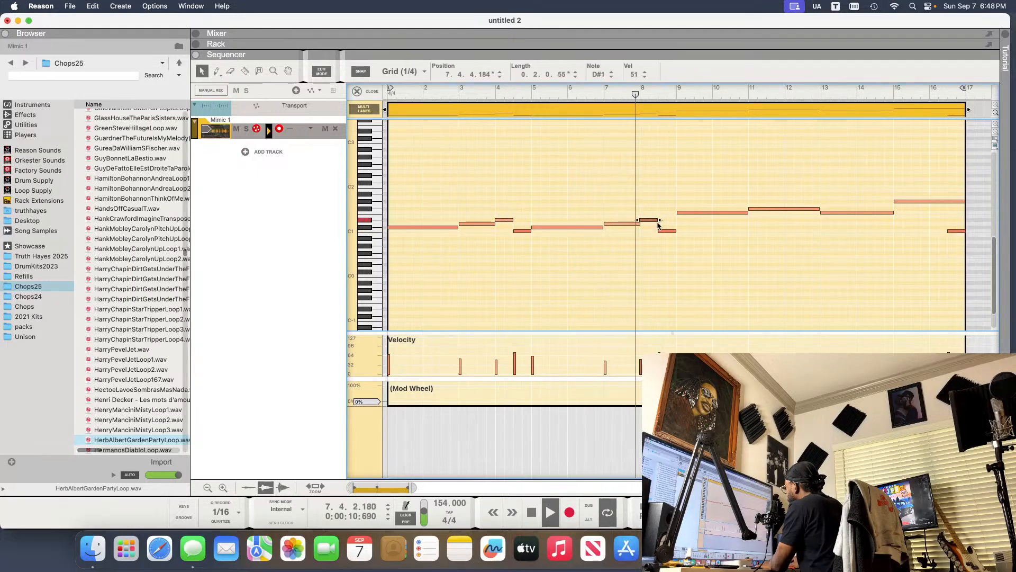
- Lengthen the bar 8 D#1 note to 1.0.0.55, the bar 11 F#1 note to 2.0.0.37 and the bar 9 F1 note to 1.3.3.137
{"action": "left_click_drag", "start_coordinate": [657, 219], "coordinate": [679, 220]}
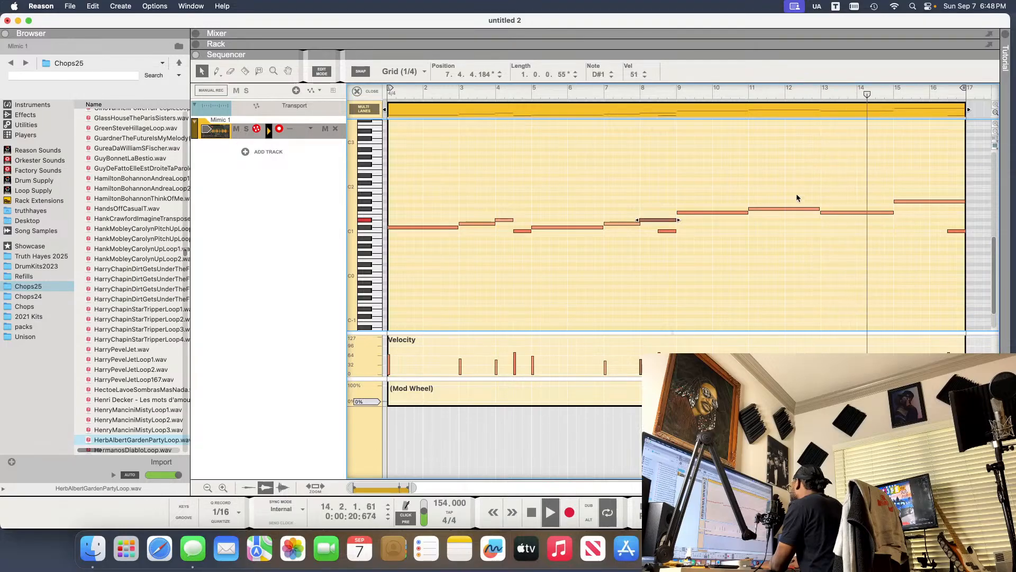
{"action": "left_click", "coordinate": [794, 209]}
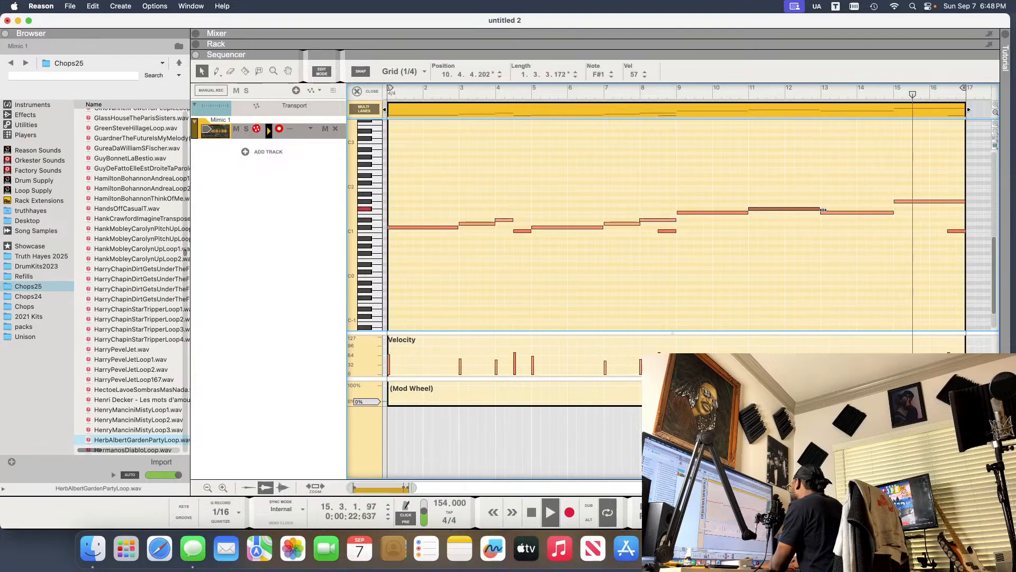
{"action": "left_click_drag", "start_coordinate": [822, 208], "coordinate": [823, 208]}
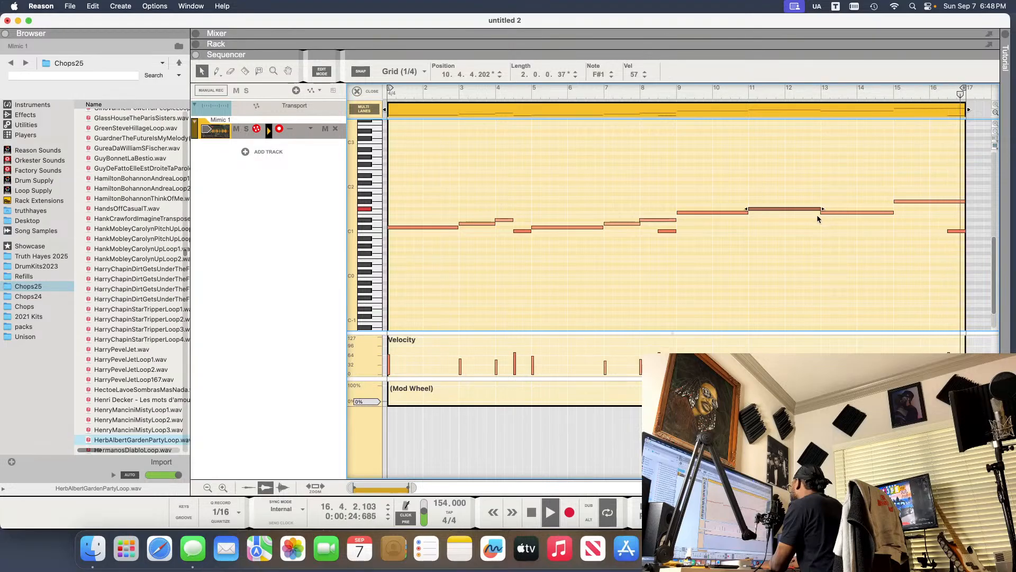
{"action": "left_click", "coordinate": [743, 212]}
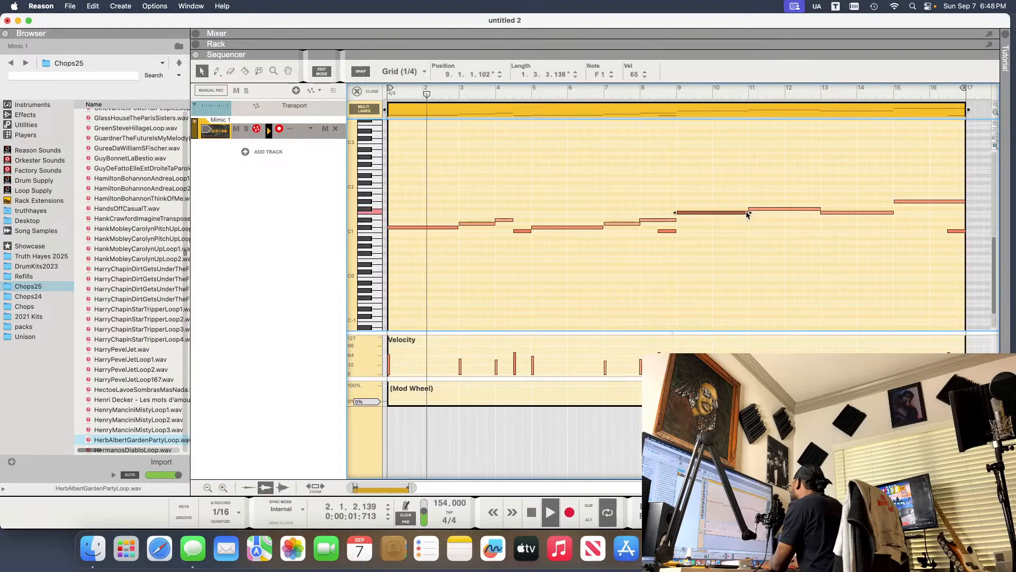
{"action": "left_click_drag", "start_coordinate": [750, 213], "coordinate": [751, 213]}
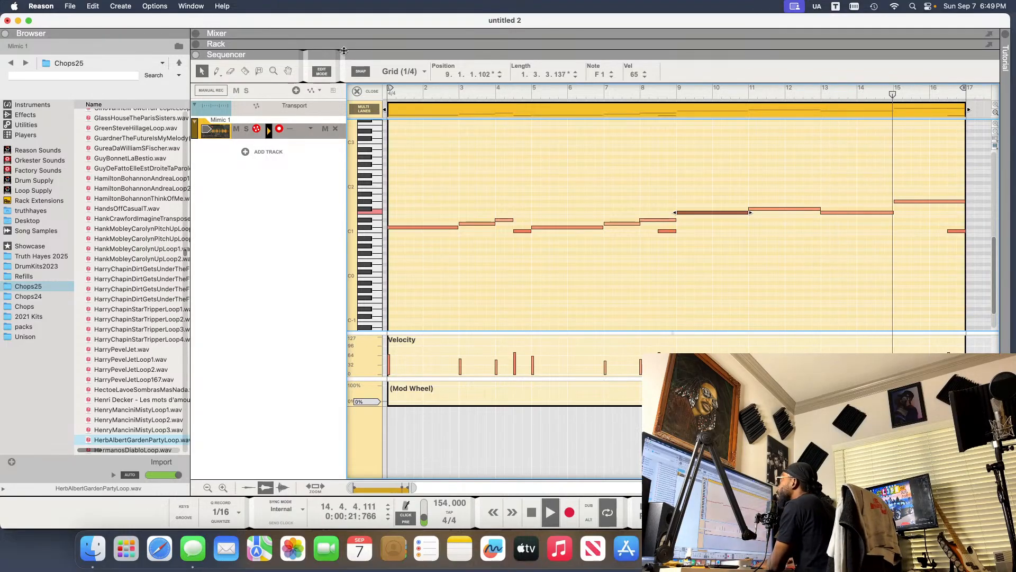
- Expand the rack above the clip's note editor and look over the Mimic 1 sampler's controls during playback
{"action": "left_click", "coordinate": [321, 72]}
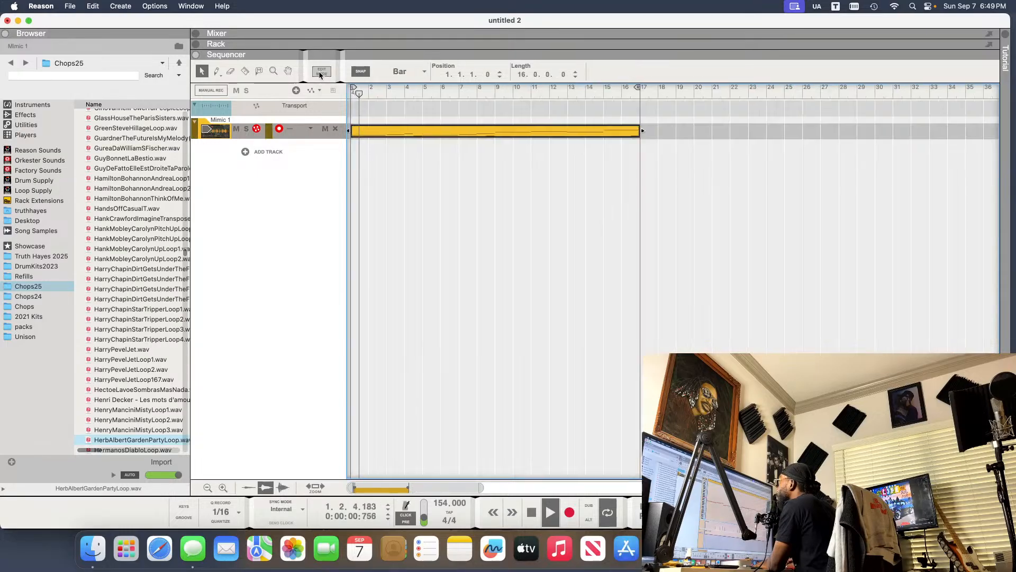
{"action": "left_click", "coordinate": [321, 72]}
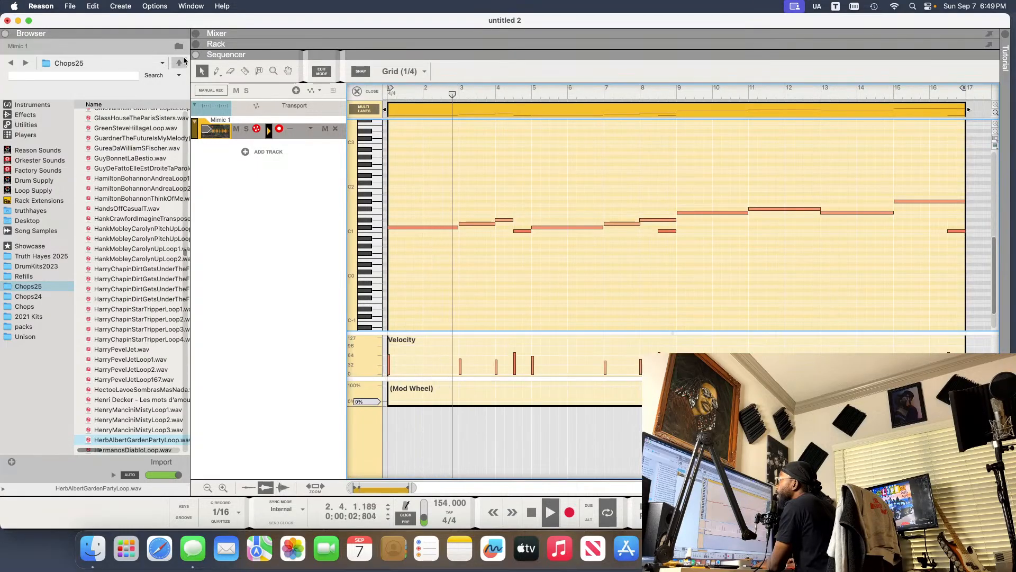
{"action": "left_click", "coordinate": [196, 44]}
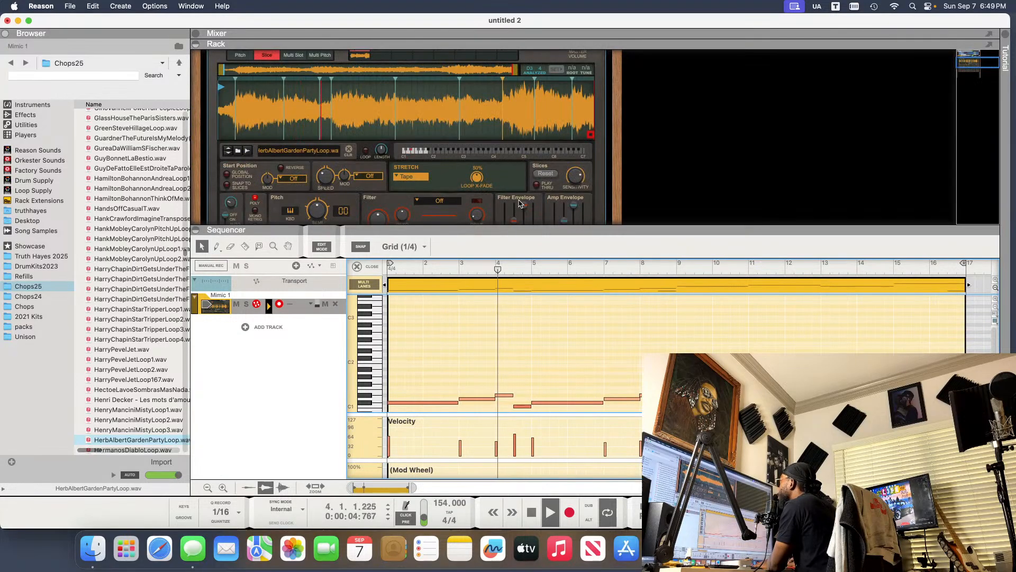
{"action": "scroll", "coordinate": [498, 196], "scroll_direction": "down", "scroll_amount": 5}
{"action": "scroll", "coordinate": [519, 168], "scroll_direction": "down", "scroll_amount": 3}
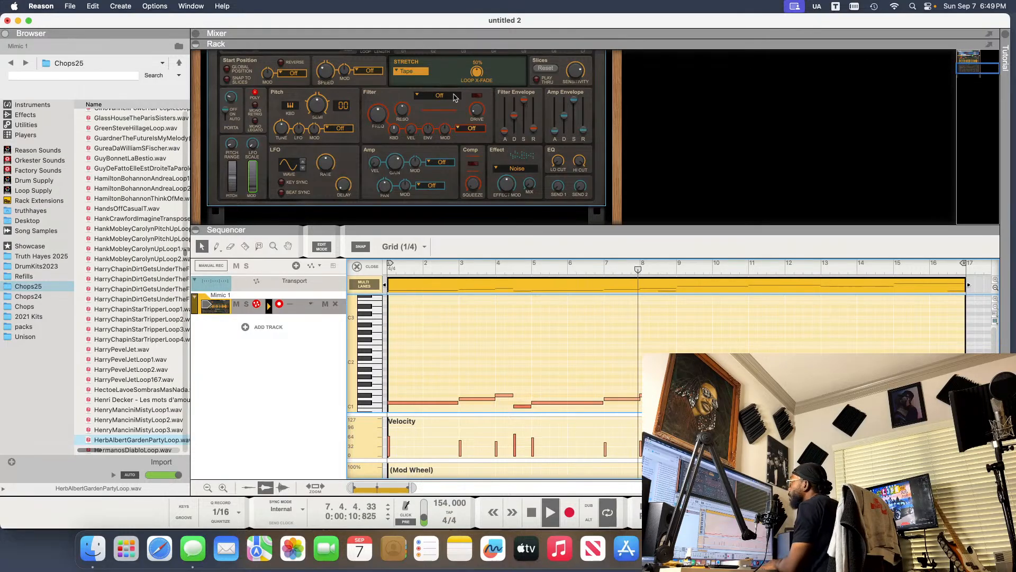
{"action": "scroll", "coordinate": [277, 128], "scroll_direction": "up", "scroll_amount": 5}
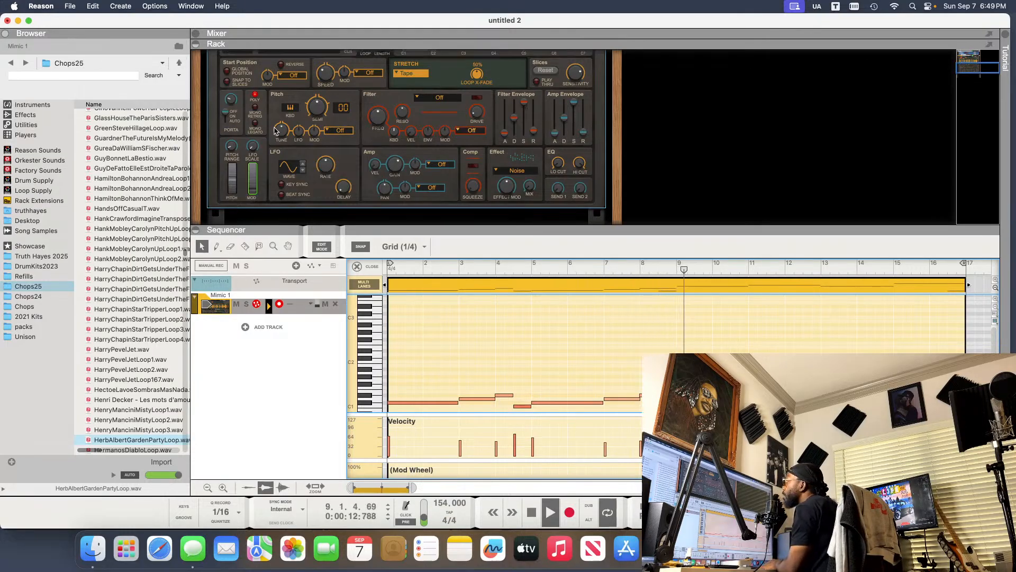
{"action": "scroll", "coordinate": [268, 124], "scroll_direction": "down", "scroll_amount": 3}
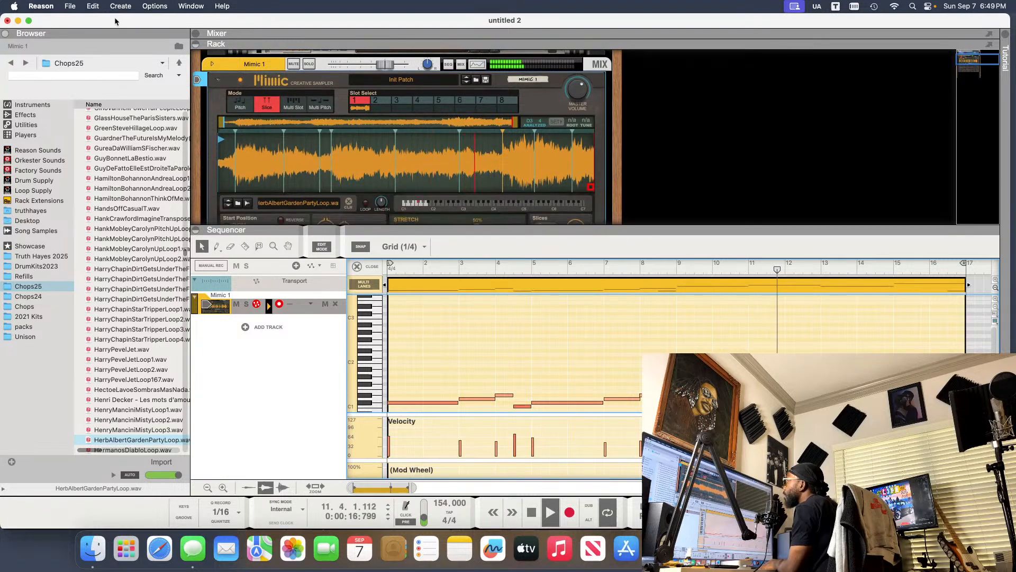
- Save the song as GardenParty in the Truth Hayes 2025 folder, in Reason Song File format
{"action": "left_click", "coordinate": [68, 7]}
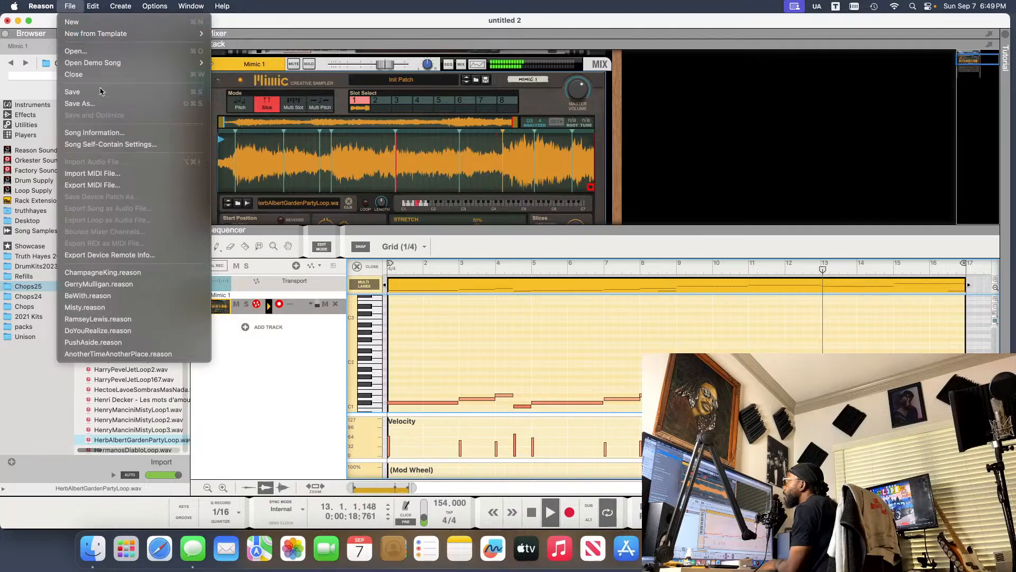
{"action": "left_click", "coordinate": [92, 106]}
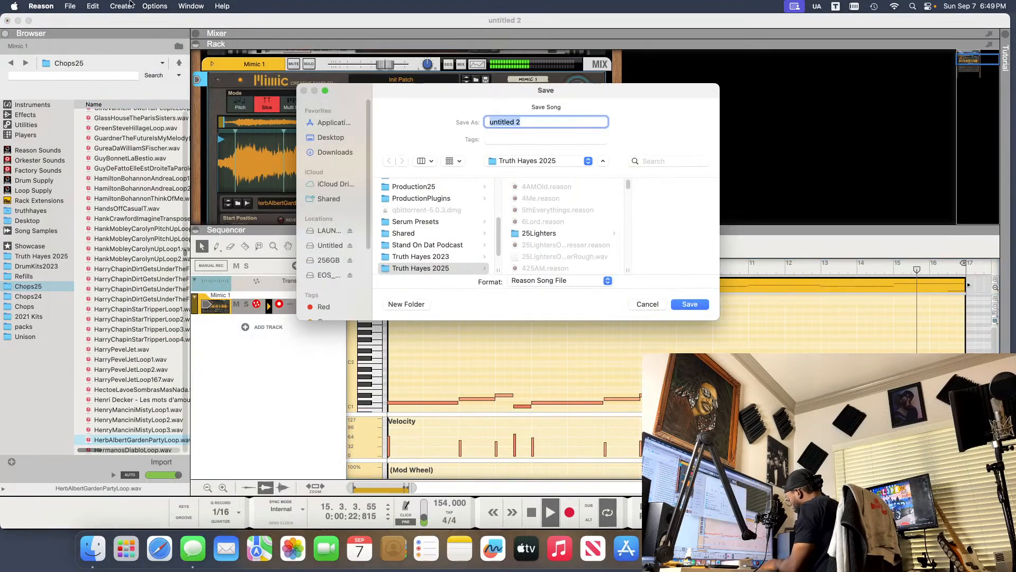
{"action": "type", "text": "H"}
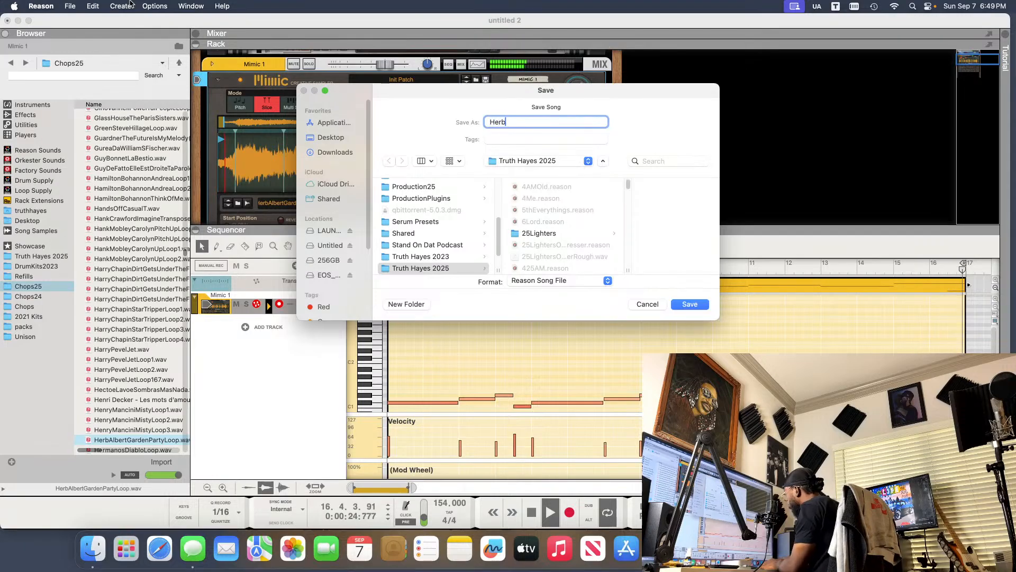
{"action": "type", "text": "erbAl"}
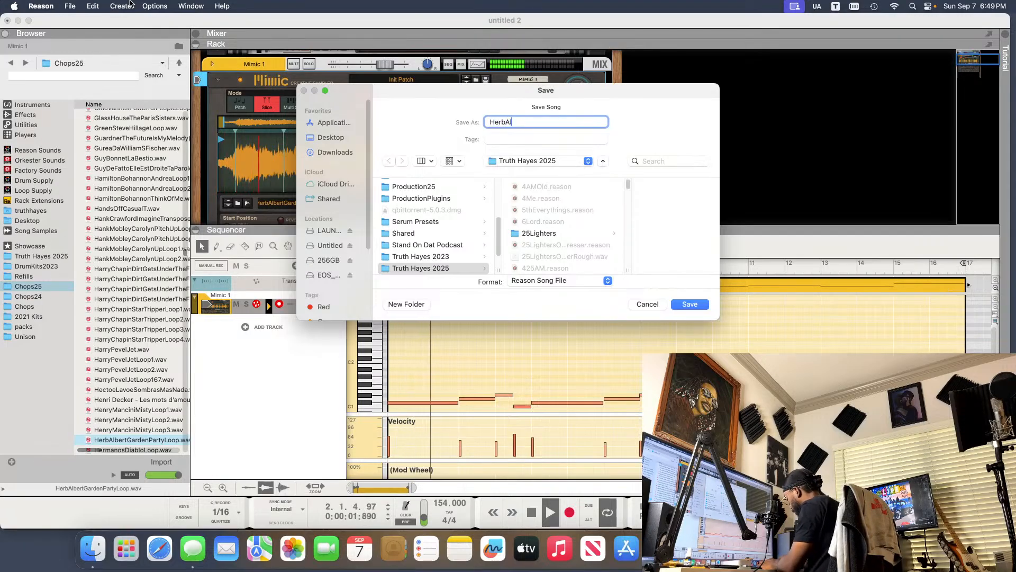
{"action": "type", "text": "bert"}
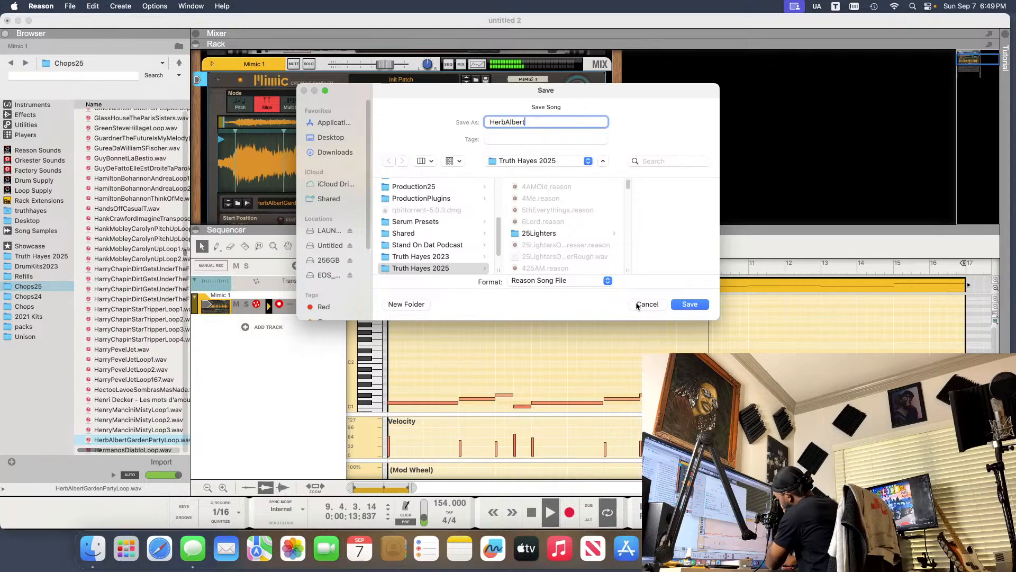
{"action": "key", "text": "BackSpace"}
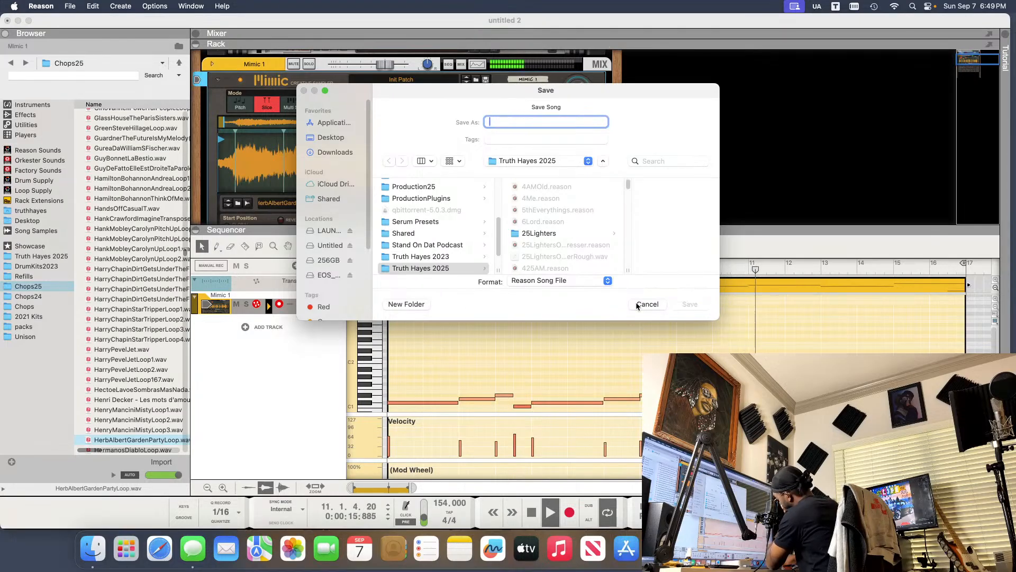
{"action": "type", "text": "Garde"}
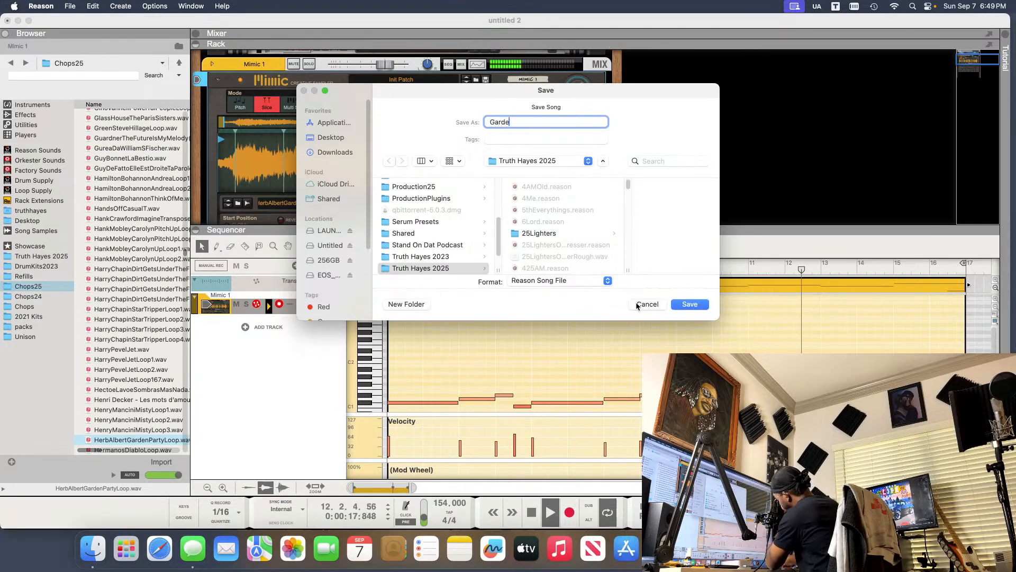
{"action": "type", "text": "nPart"}
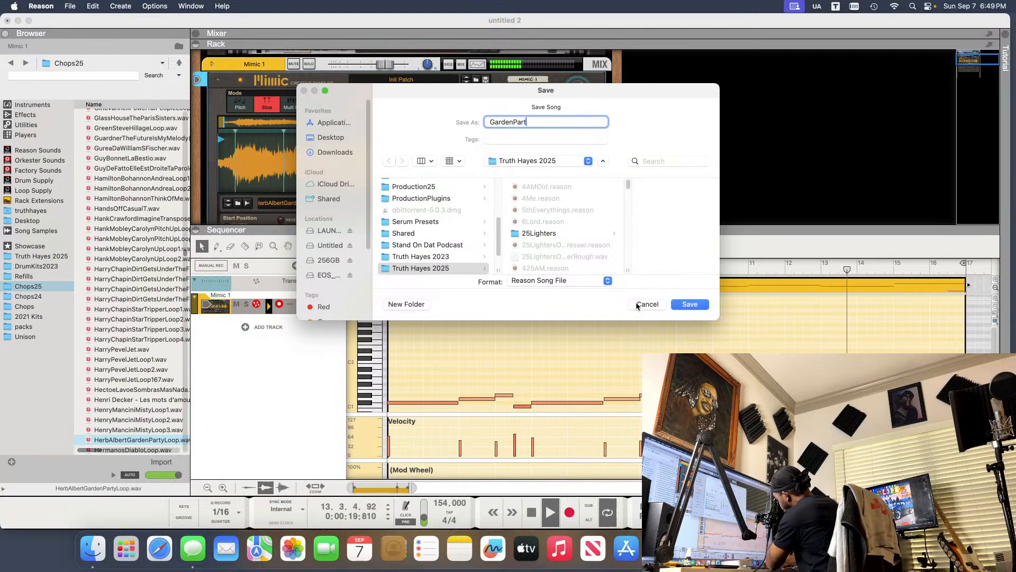
{"action": "type", "text": "y"}
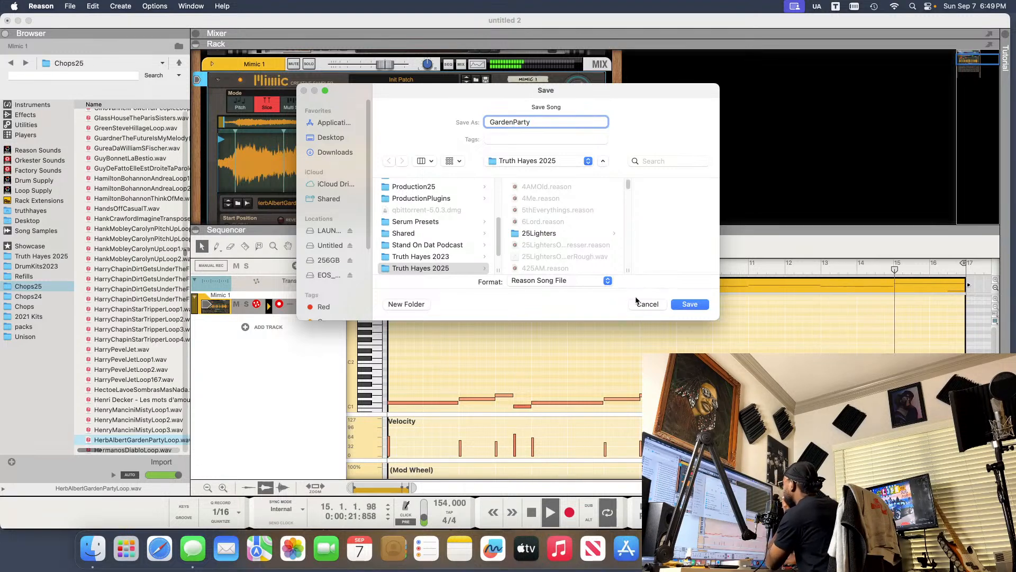
{"action": "key", "text": "Return"}
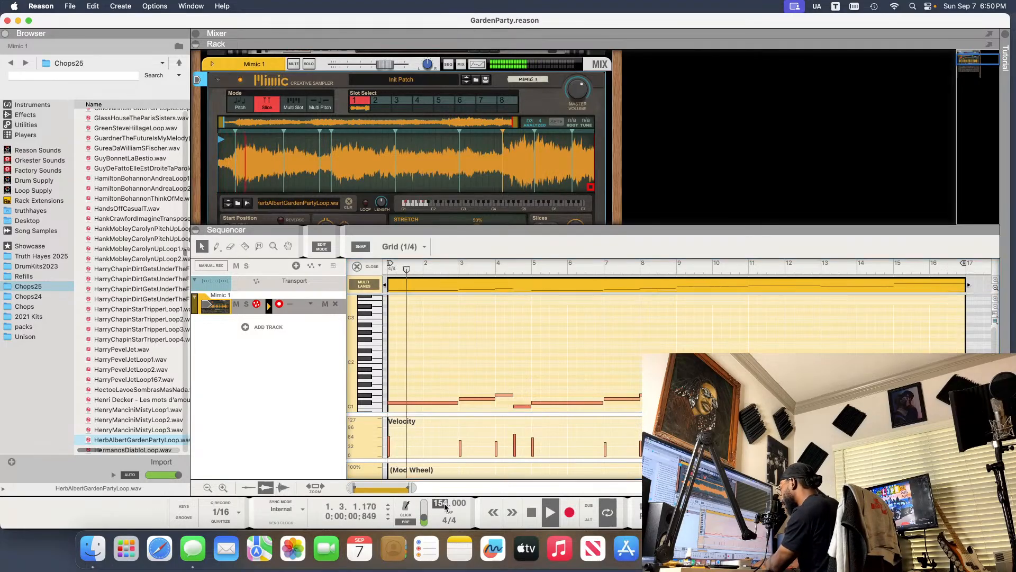
- Set the song tempo to 155 and lengthen the C1 note at 8.3.1.0 to 0.2.0.162
{"action": "left_click_drag", "start_coordinate": [445, 504], "coordinate": [444, 502]}
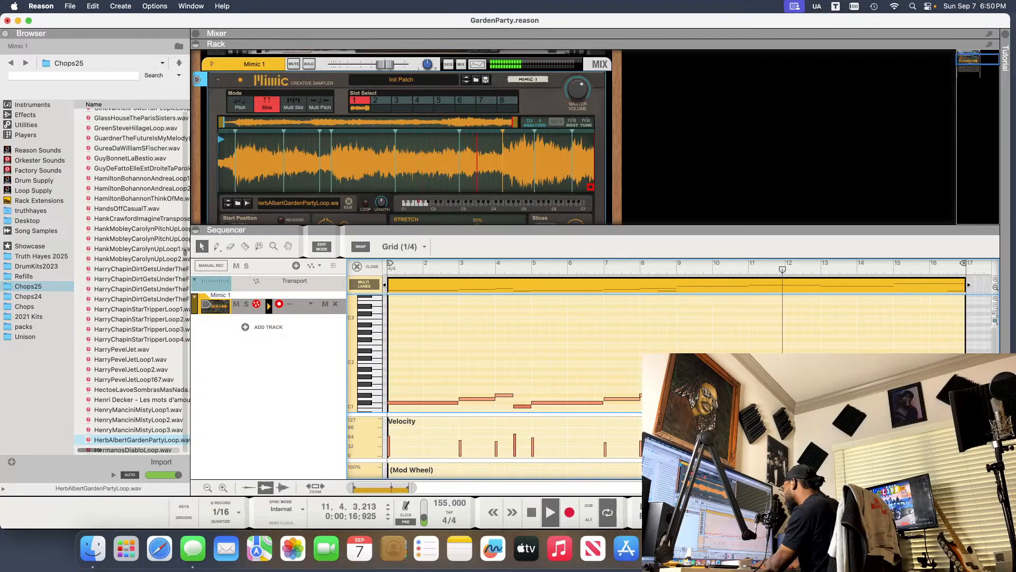
{"action": "left_click", "coordinate": [668, 407]}
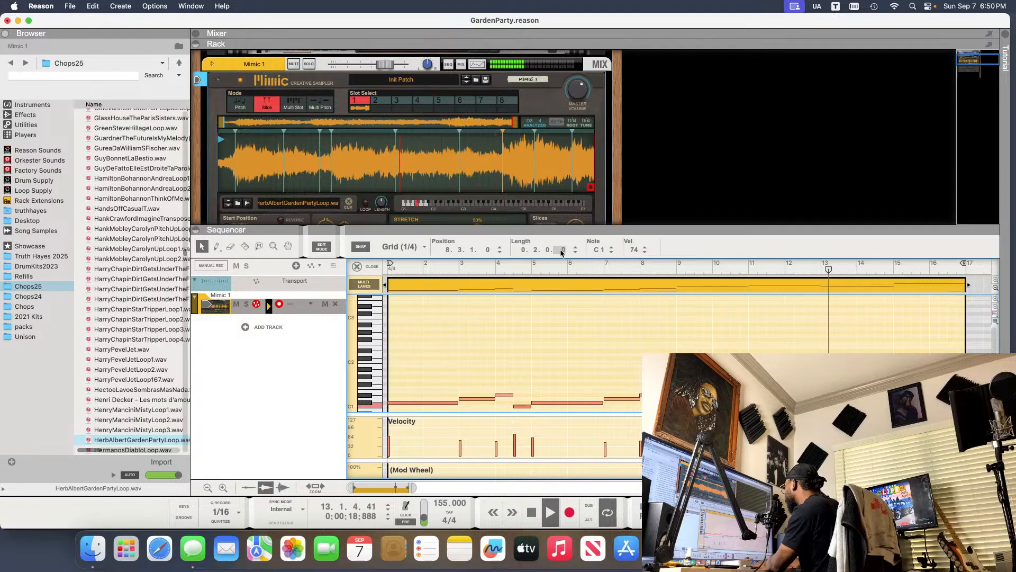
{"action": "left_click_drag", "start_coordinate": [561, 253], "coordinate": [564, 217]}
{"action": "left_click_drag", "start_coordinate": [573, 173], "coordinate": [574, 168]}
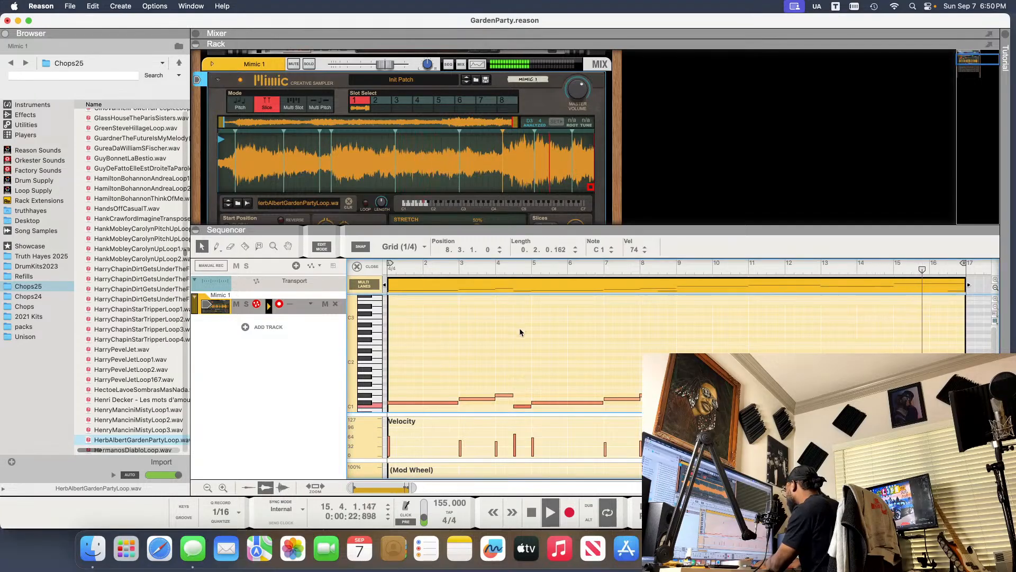
{"action": "key", "text": "space"}
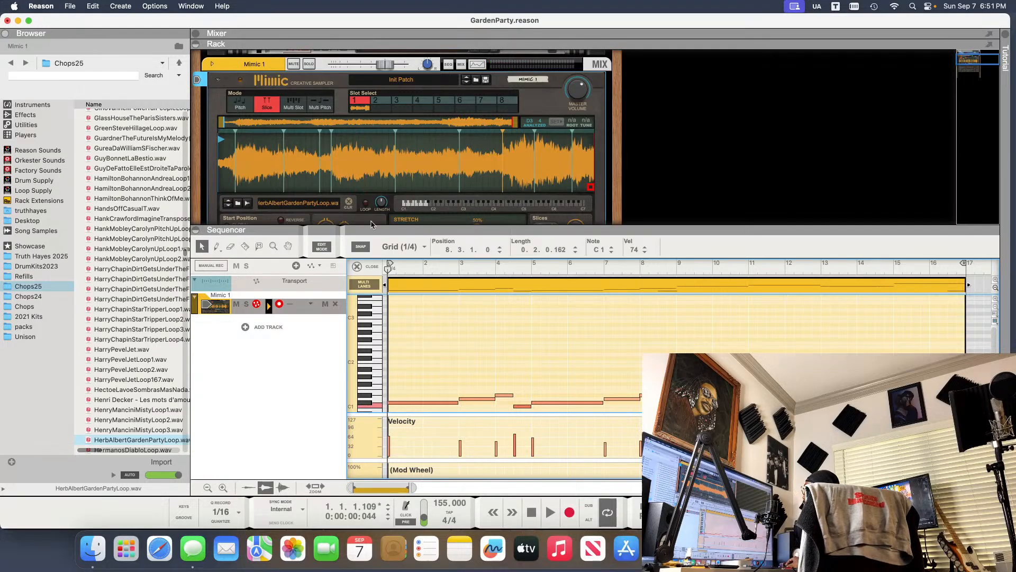
- Return to the arrangement view and widen the visible timeline to show the empty bars after the 16-bar clip
{"action": "left_click", "coordinate": [330, 247]}
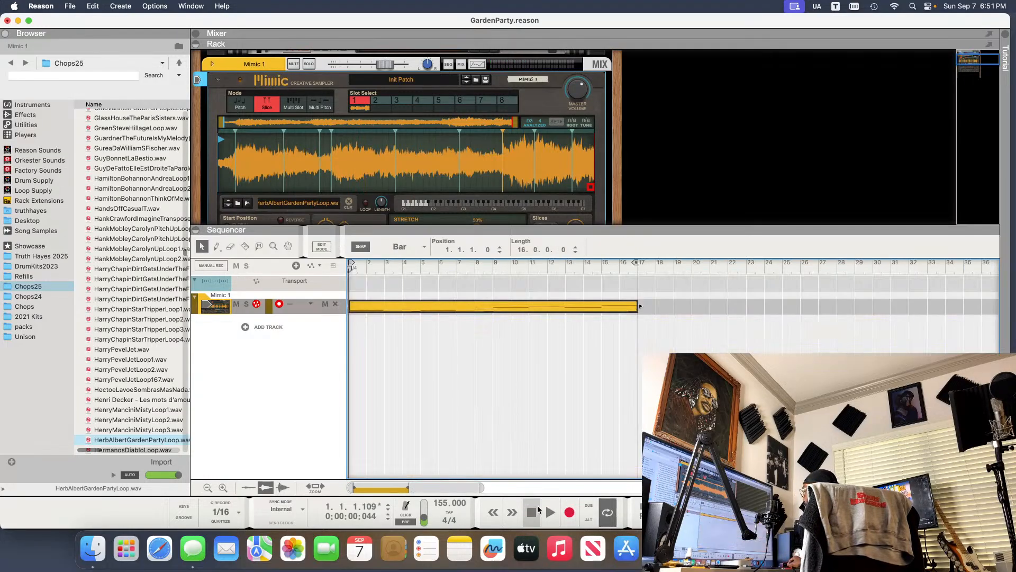
{"action": "left_click_drag", "start_coordinate": [481, 486], "coordinate": [566, 487]}
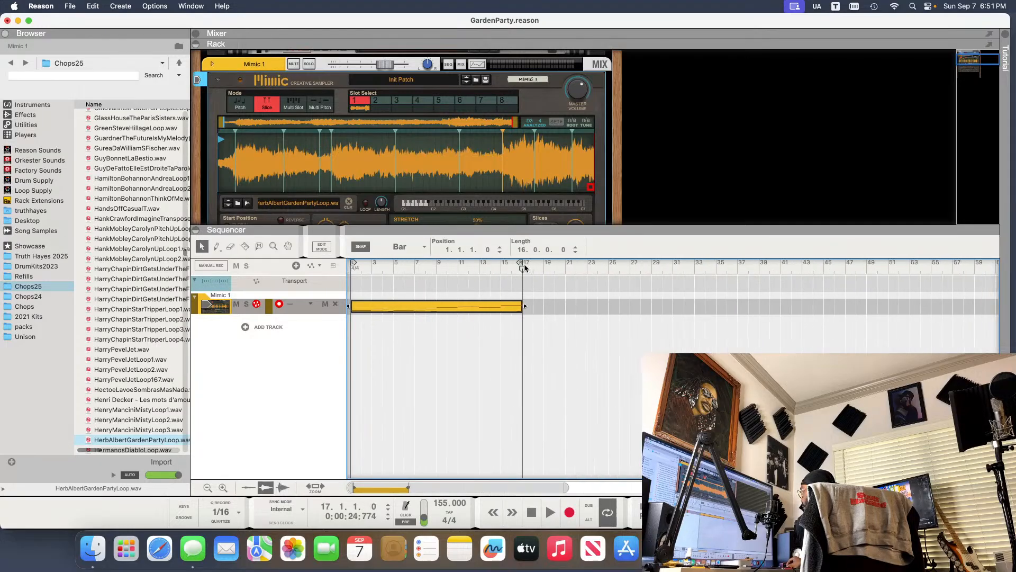
- Try recording additional Mimic slice takes from bar 17 and discard them
{"action": "left_click", "coordinate": [571, 512]}
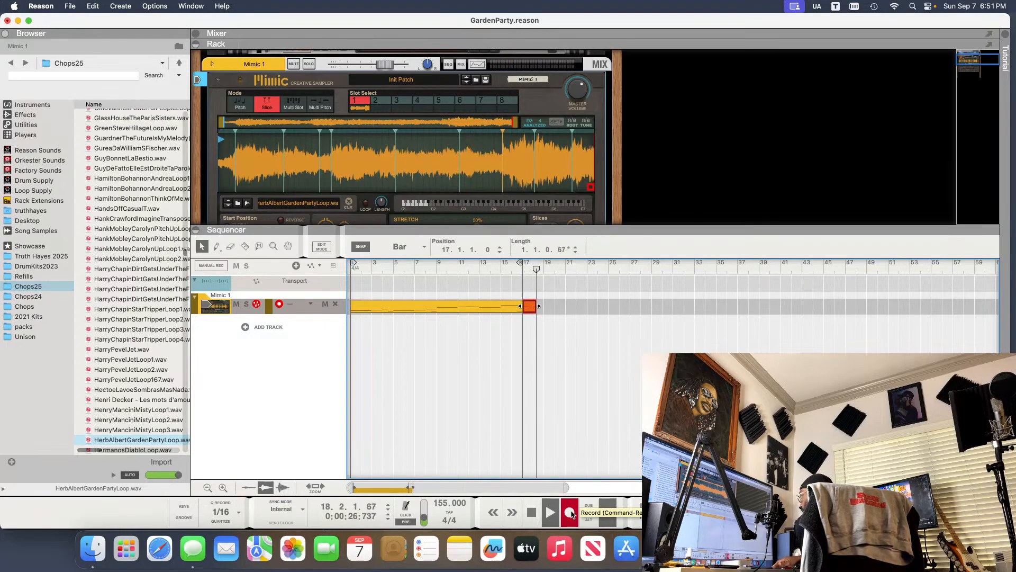
{"action": "key", "text": "space"}
{"action": "key", "text": "super+z"}
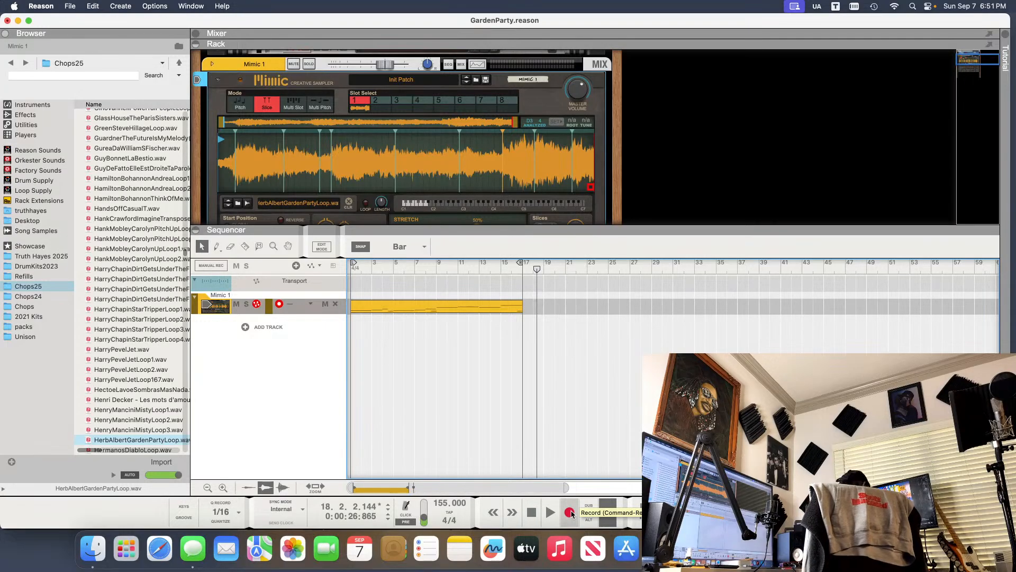
{"action": "key", "text": "shift+Return"}
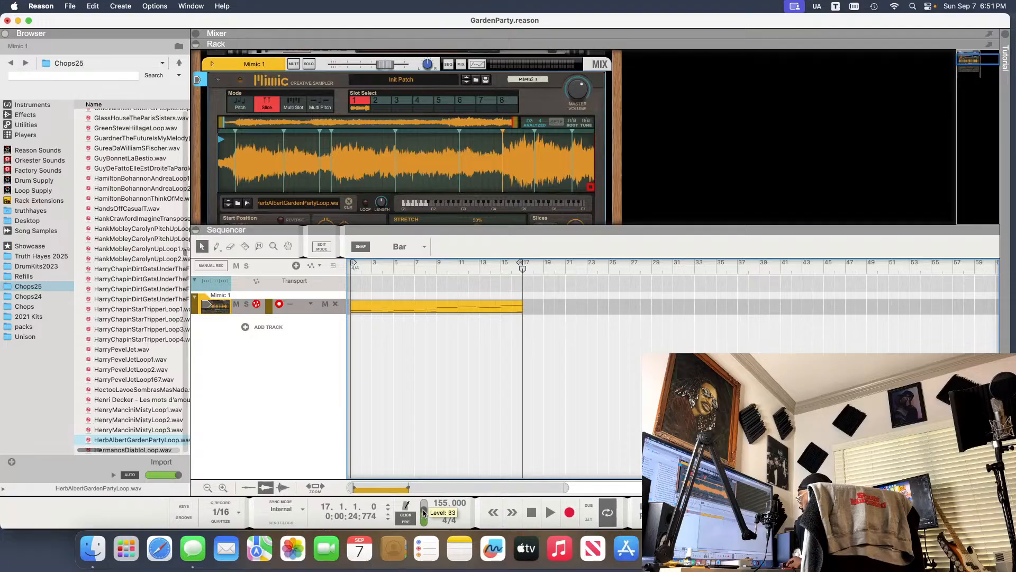
{"action": "left_click", "coordinate": [570, 513]}
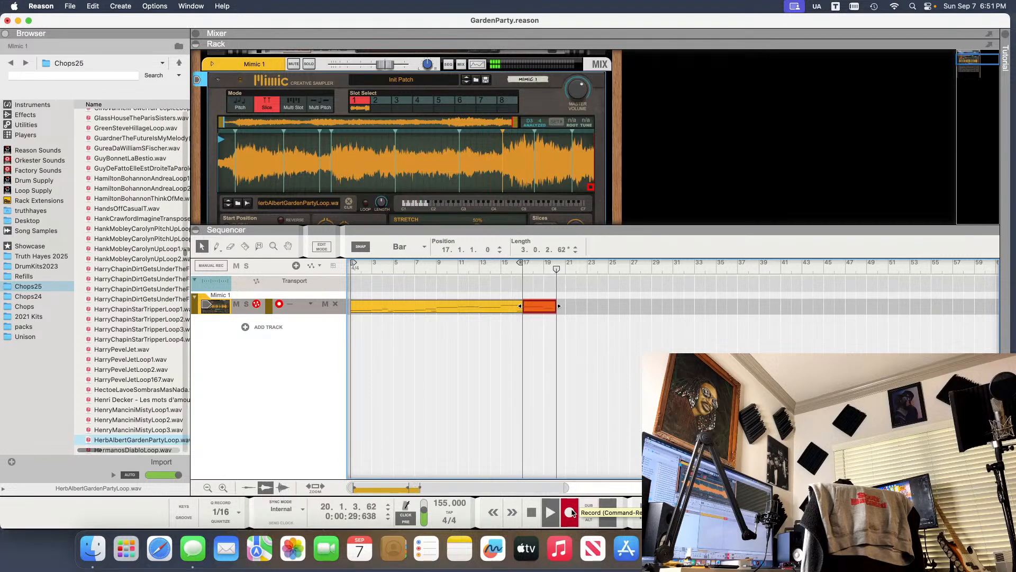
{"action": "key", "text": "space"}
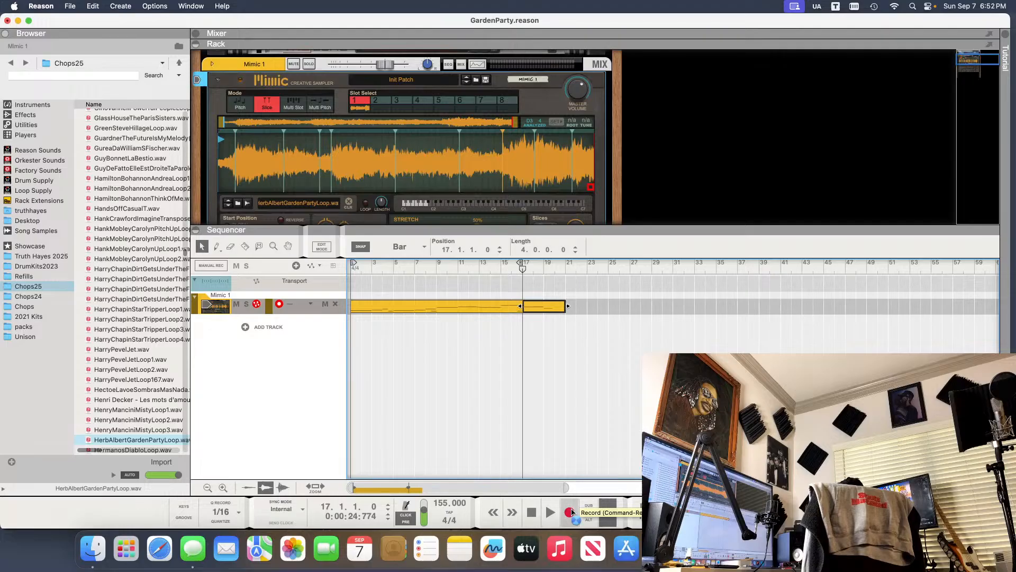
{"action": "left_click", "coordinate": [570, 512]}
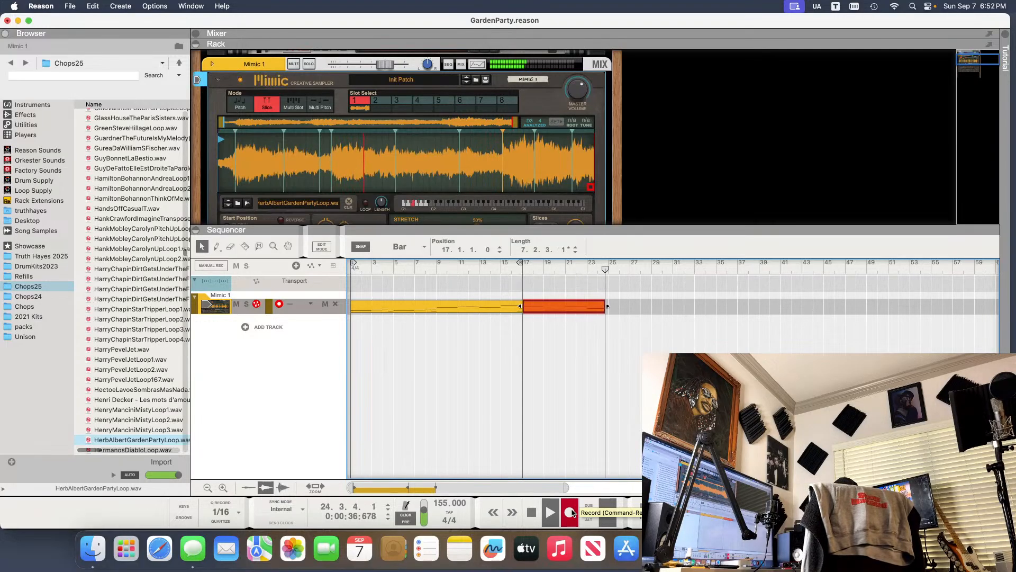
{"action": "key", "text": "space"}
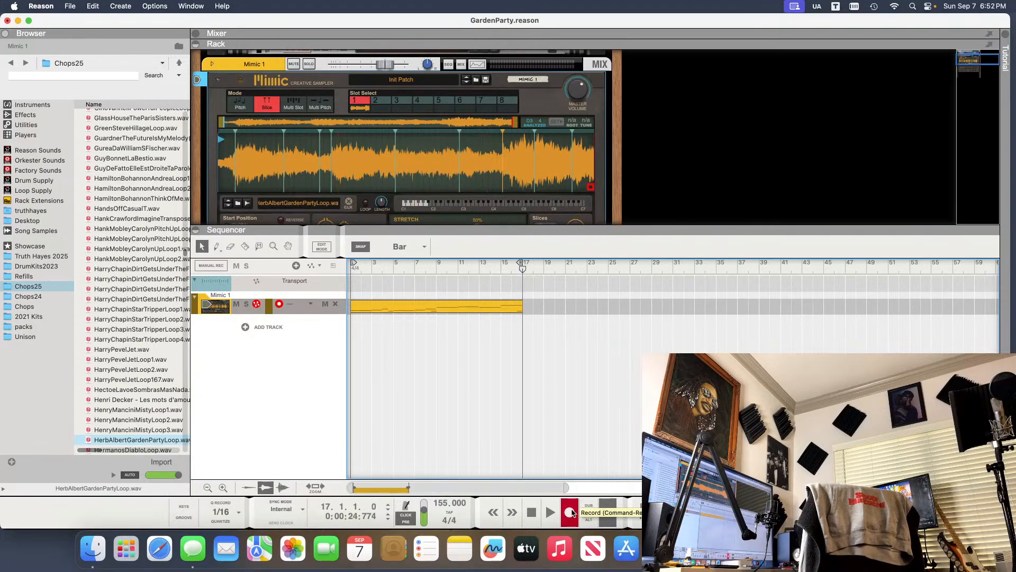
- Record an eight-bar Mimic slice take from bar 17 and shorten its E1 note at 22.4.4.182 to 2.0.0.57
{"action": "left_click", "coordinate": [571, 512]}
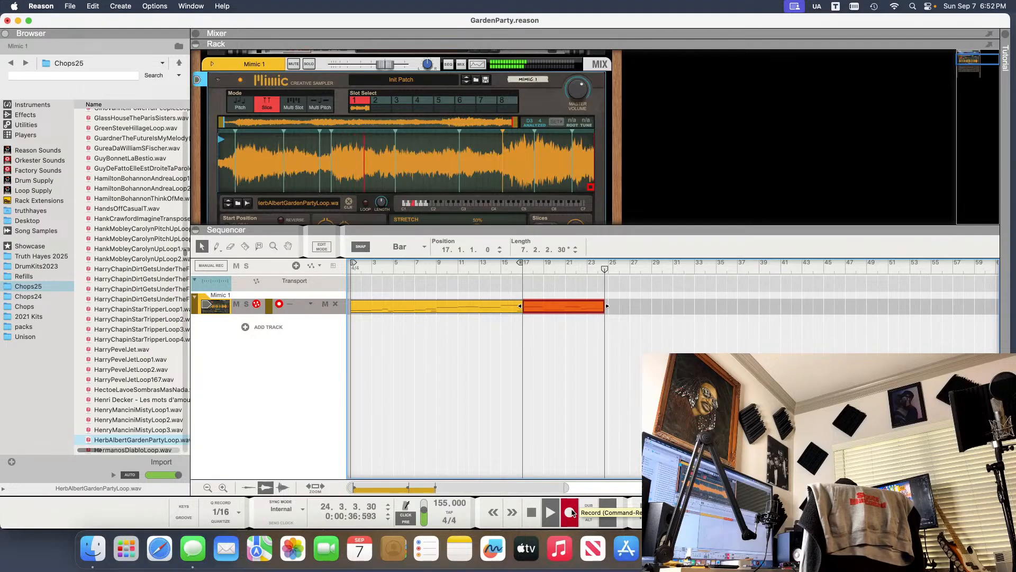
{"action": "key", "text": "space"}
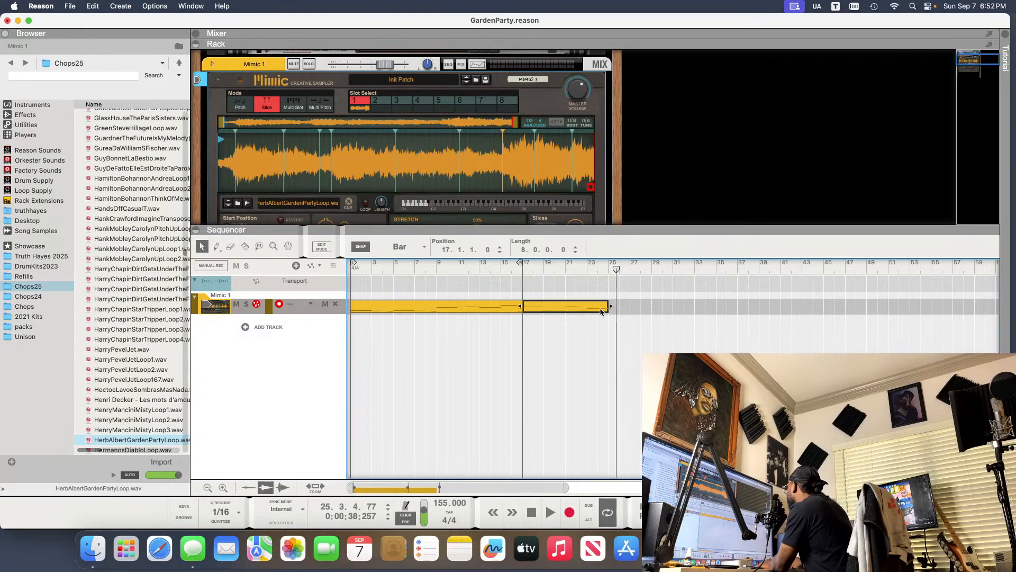
{"action": "double_click", "coordinate": [602, 311]}
{"action": "left_click", "coordinate": [952, 391]}
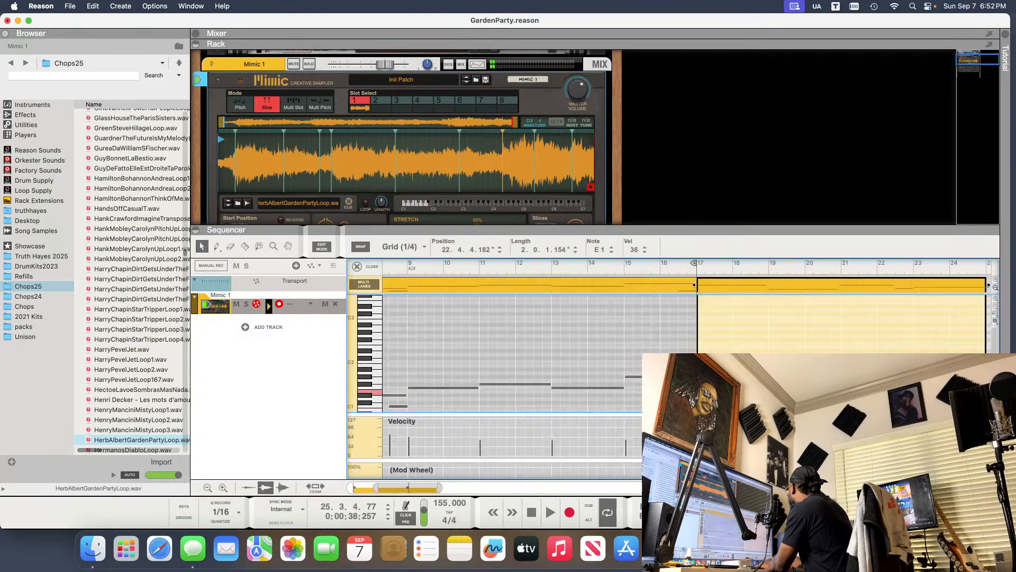
{"action": "left_click_drag", "start_coordinate": [989, 392], "coordinate": [994, 392]}
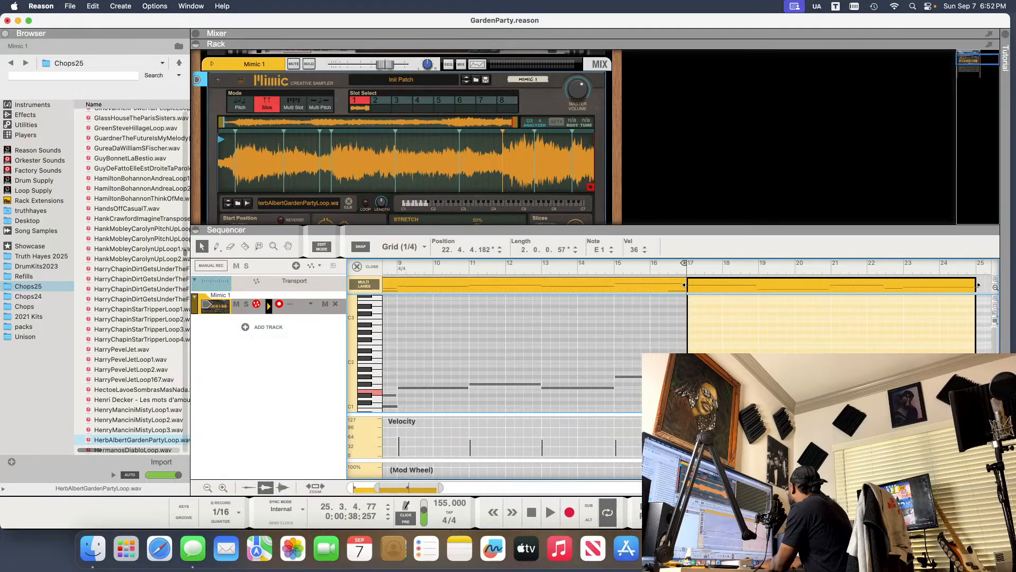
- Move the new clip's D1 note near bar 19 to position 18.4.4.238 during playback and show both clips in the note editor
{"action": "key", "text": "space"}
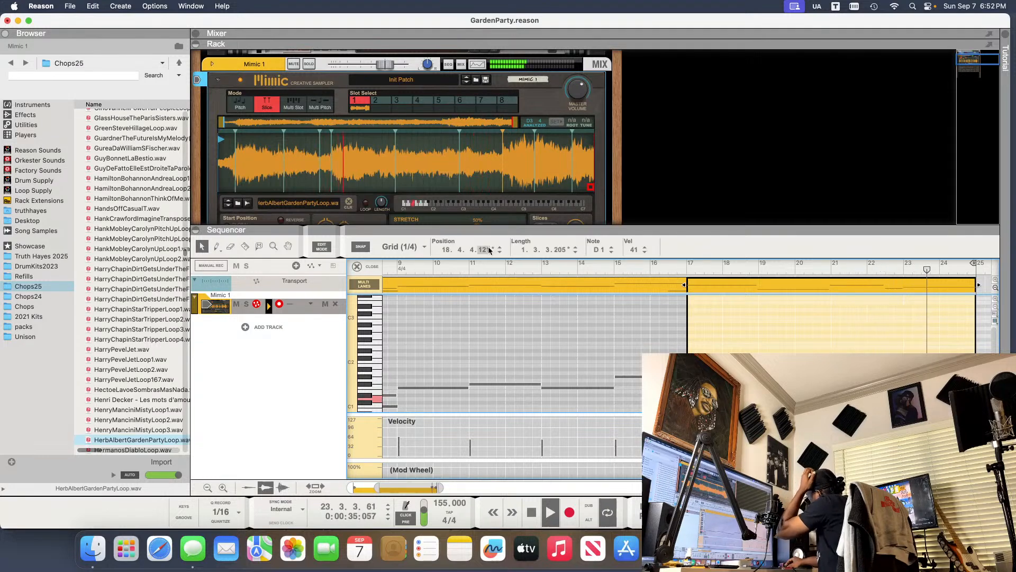
{"action": "left_click_drag", "start_coordinate": [488, 251], "coordinate": [482, 187]}
{"action": "left_click_drag", "start_coordinate": [490, 252], "coordinate": [490, 253]}
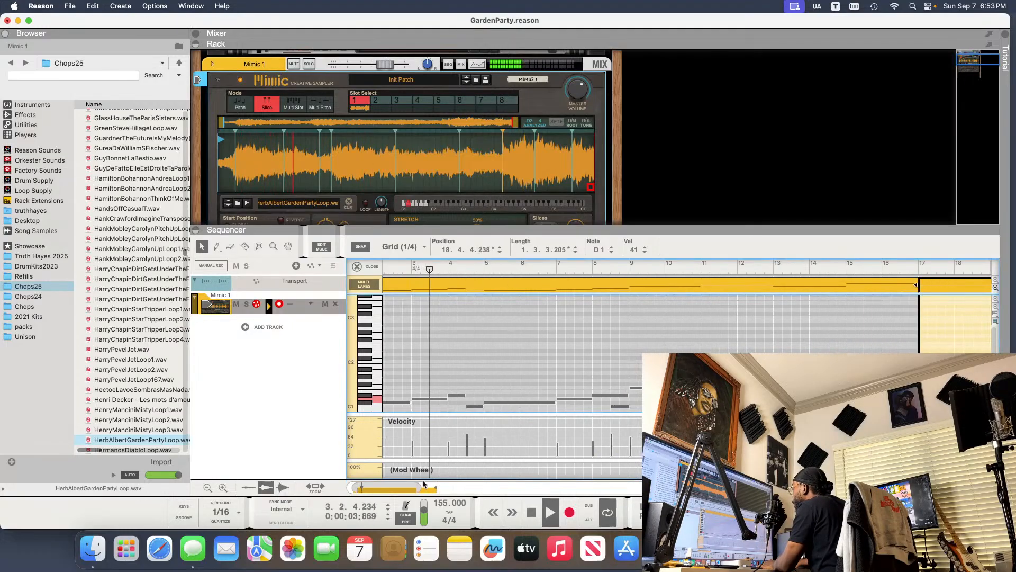
{"action": "left_click_drag", "start_coordinate": [418, 487], "coordinate": [458, 486]}
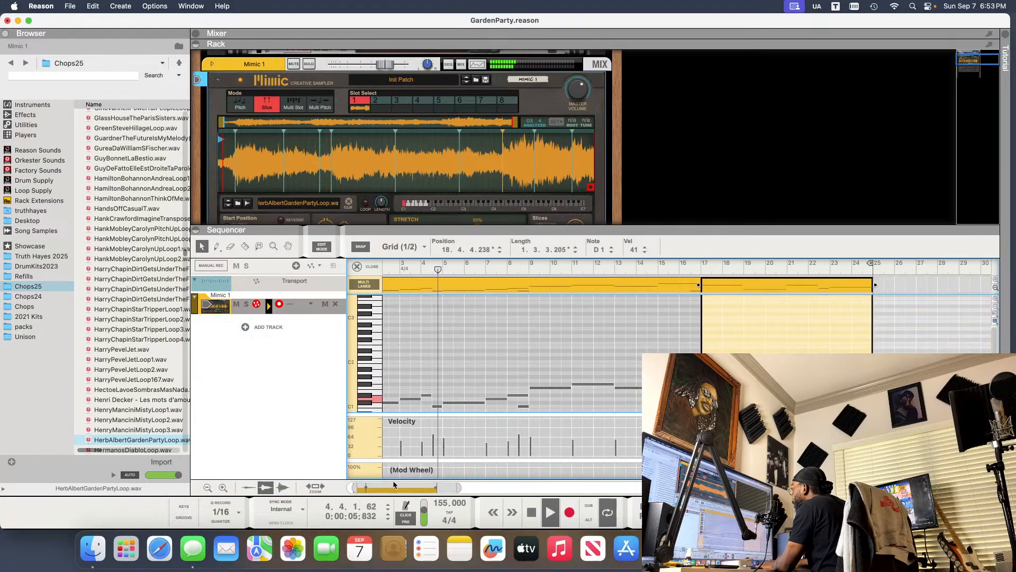
{"action": "left_click_drag", "start_coordinate": [393, 486], "coordinate": [387, 486]}
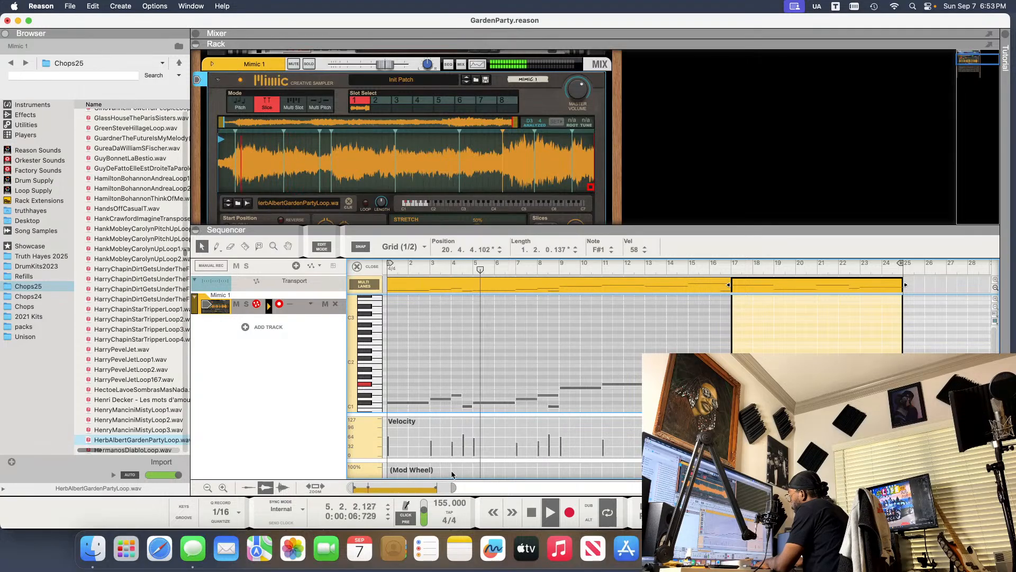
- Check the position and length of the first clip's C#1 notes at bars 1 and 5 while replaying from the start
{"action": "left_click", "coordinate": [417, 371]}
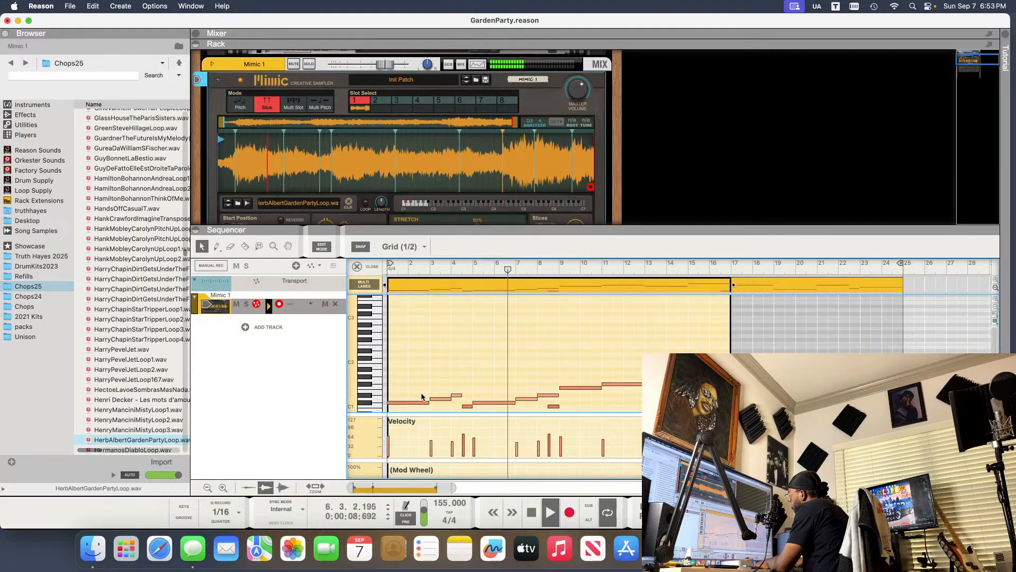
{"action": "left_click", "coordinate": [435, 404]}
{"action": "left_click_drag", "start_coordinate": [435, 405], "coordinate": [428, 405]}
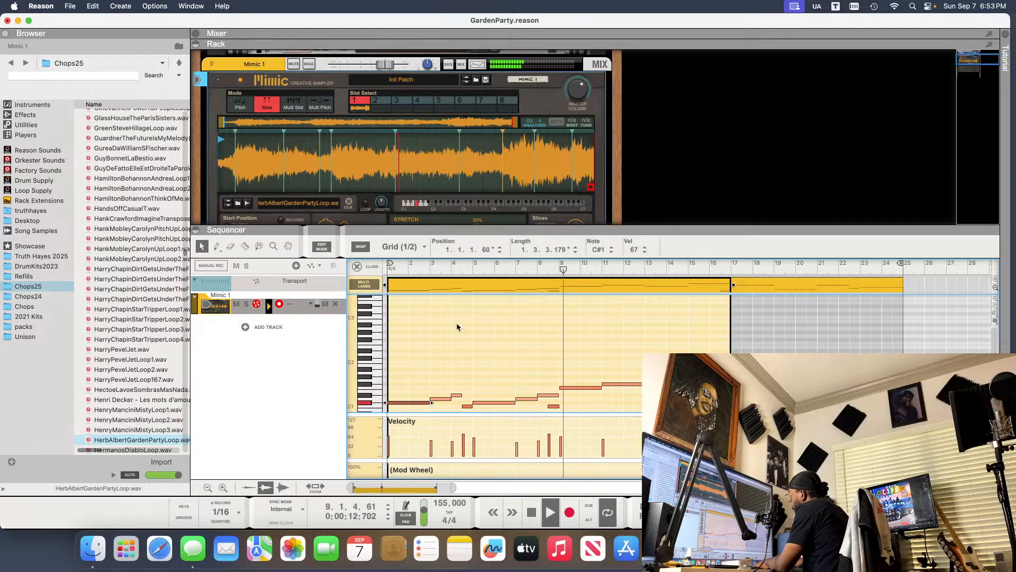
{"action": "key", "text": "space"}
{"action": "key", "text": "space"}
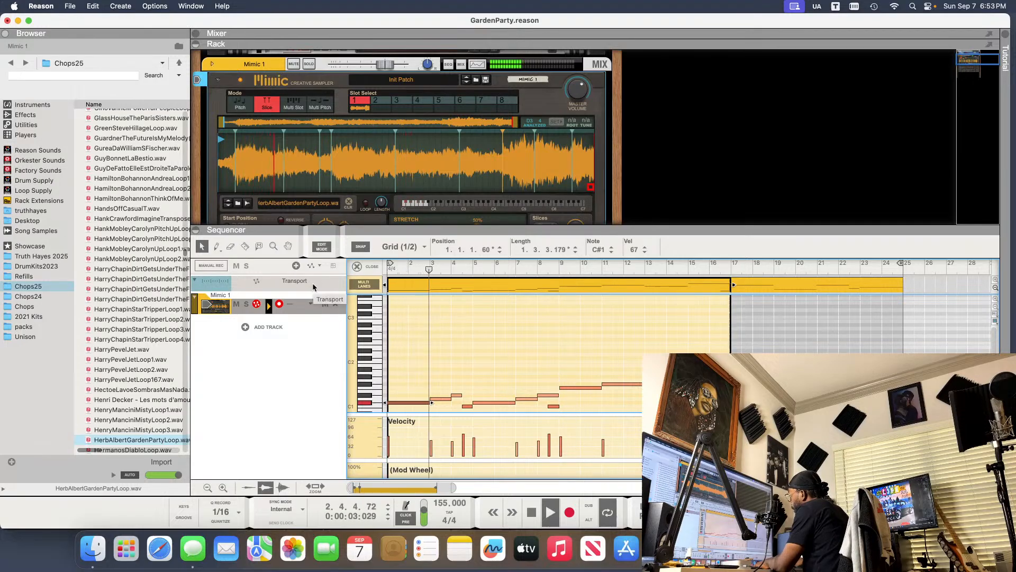
{"action": "left_click_drag", "start_coordinate": [497, 386], "coordinate": [514, 408]}
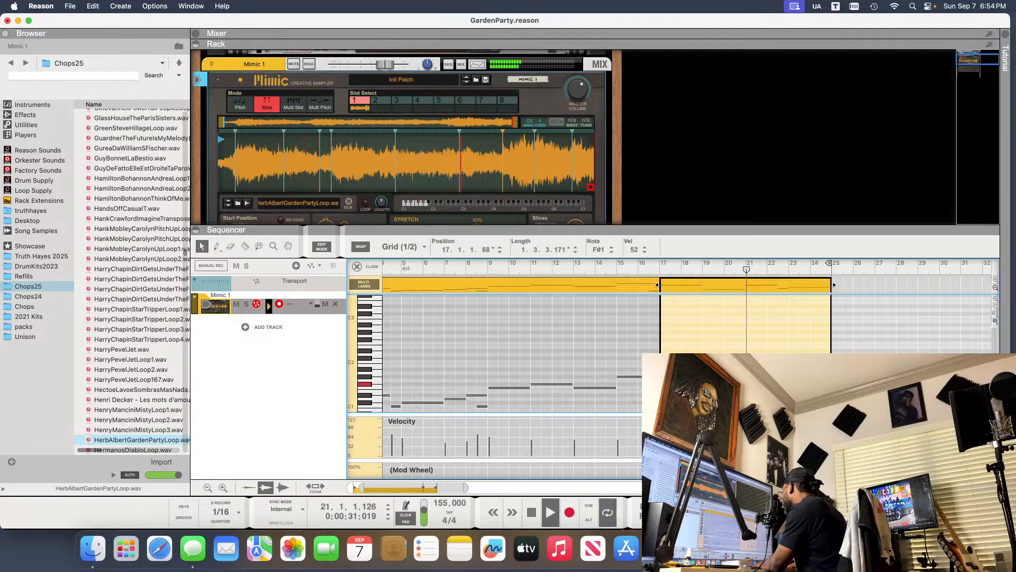
- Set the selected F#1 note's position to 17.1.1.24 and replay the sequence from bars 9 and 17
{"action": "left_click", "coordinate": [486, 250]}
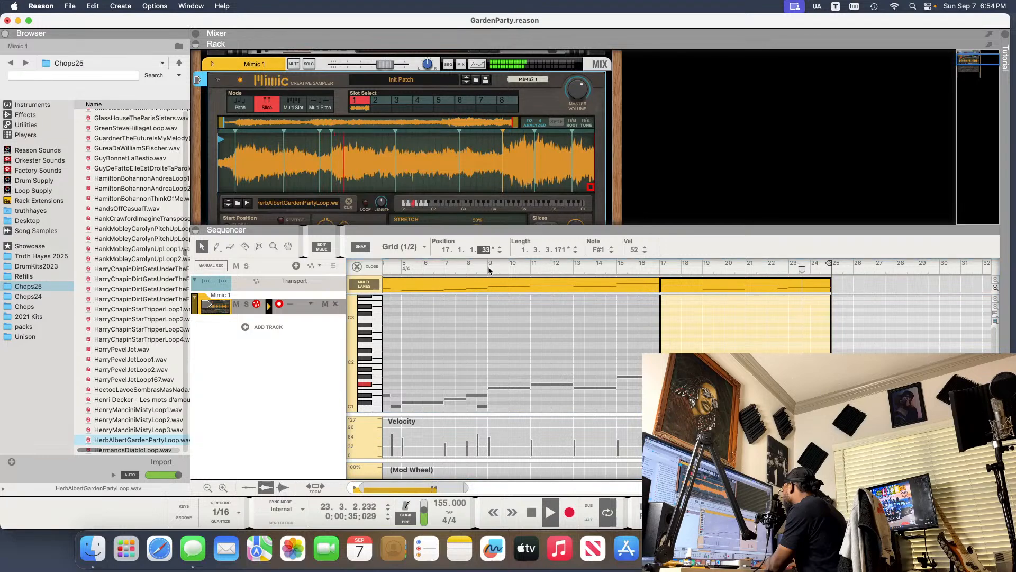
{"action": "left_click_drag", "start_coordinate": [489, 271], "coordinate": [489, 272]}
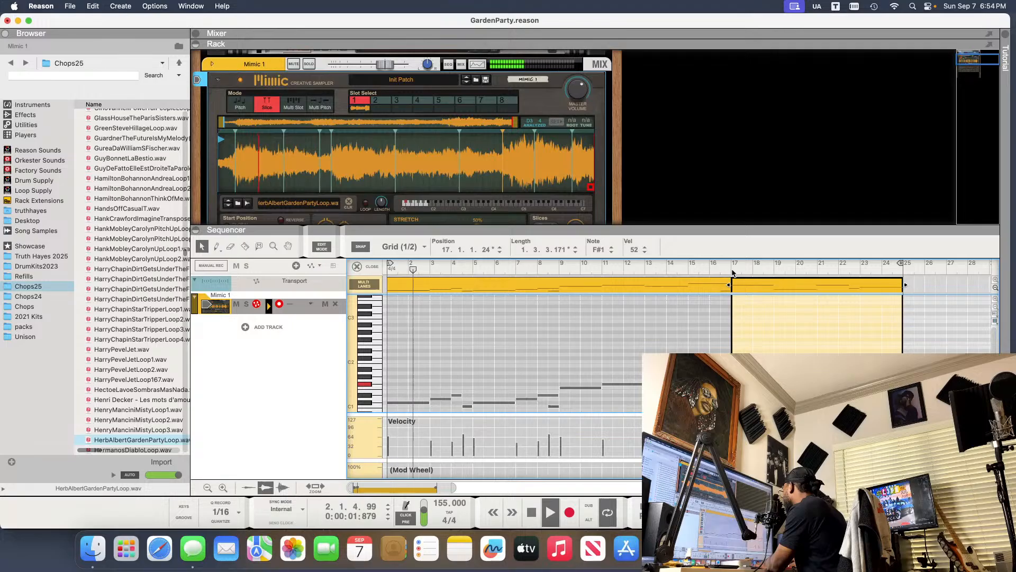
{"action": "left_click", "coordinate": [733, 271]}
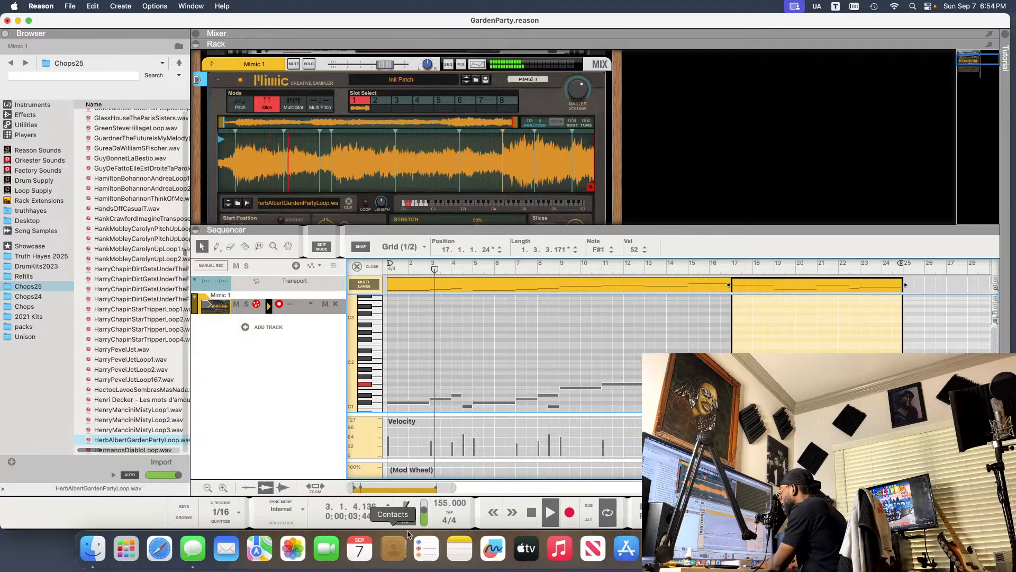
- Adjust the low-cut and high-cut knobs in Mimic's EQ section during playback
{"action": "scroll", "coordinate": [471, 140], "scroll_direction": "down", "scroll_amount": 6}
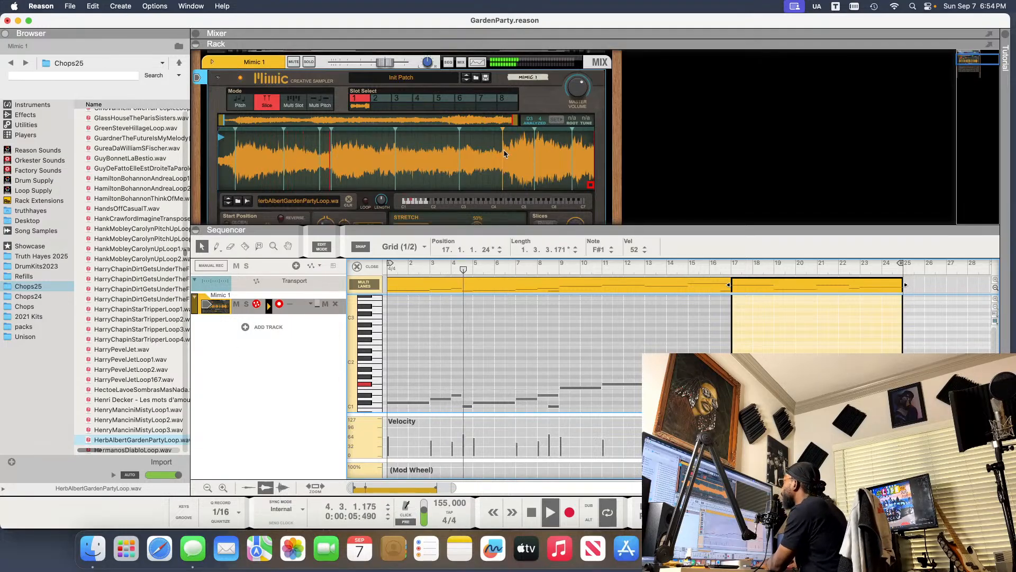
{"action": "scroll", "coordinate": [504, 154], "scroll_direction": "down", "scroll_amount": 1}
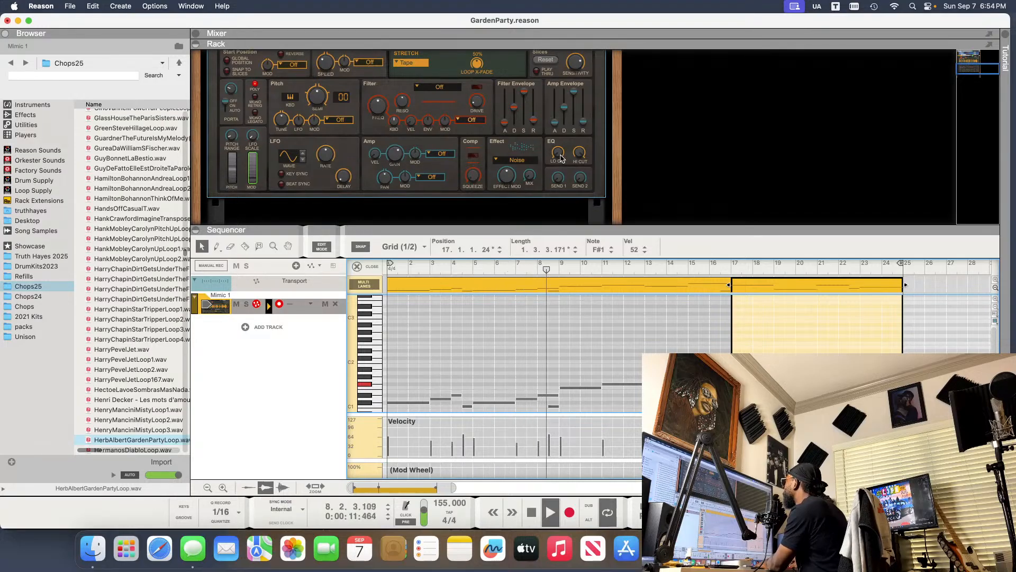
{"action": "left_click", "coordinate": [560, 152]}
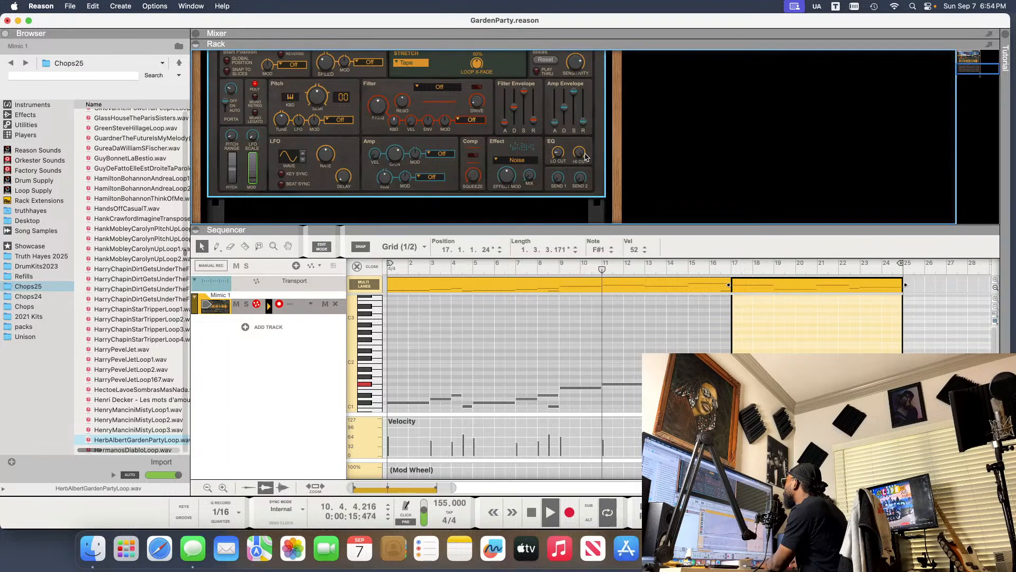
{"action": "mouse_move", "coordinate": [582, 166]}
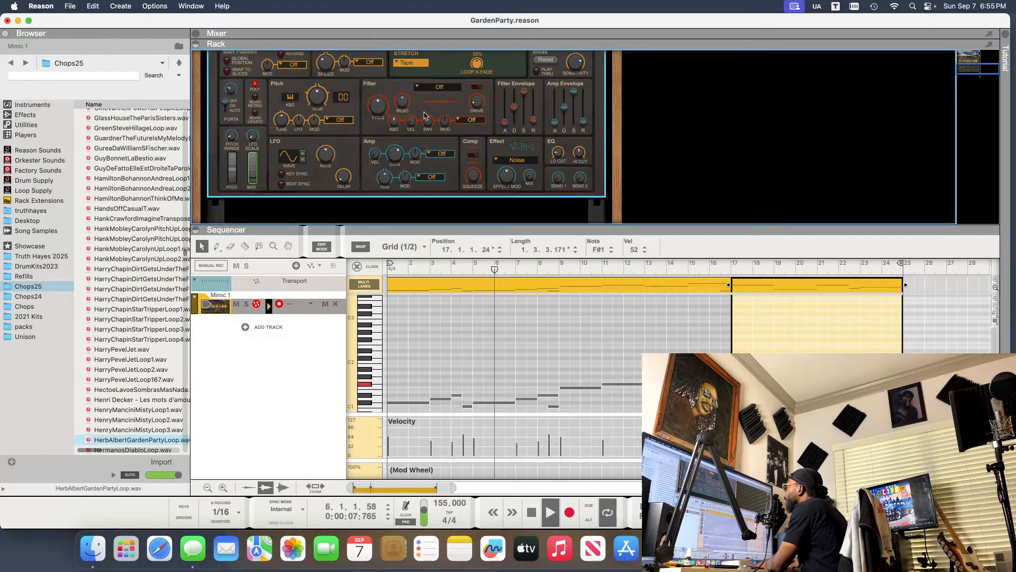
- Try Mimic's Comb- filter and vary its frequency while the loop plays
{"action": "left_click", "coordinate": [449, 90]}
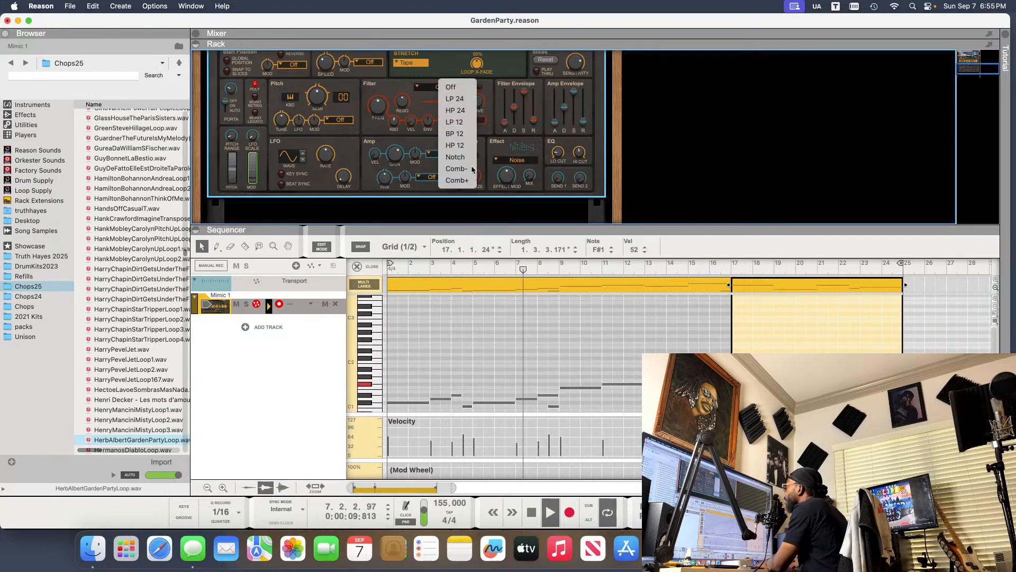
{"action": "left_click", "coordinate": [455, 168]}
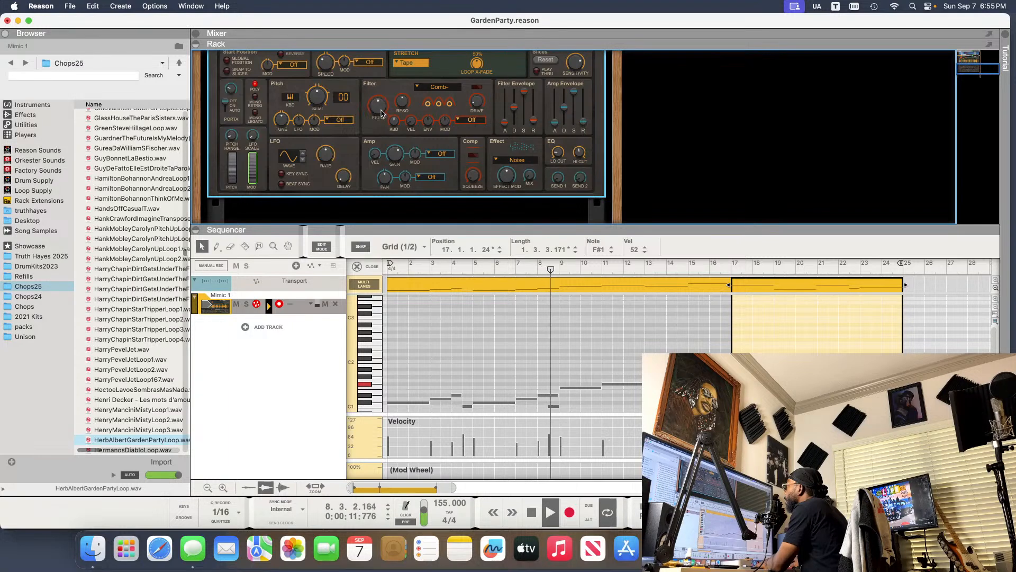
{"action": "mouse_move", "coordinate": [383, 114]}
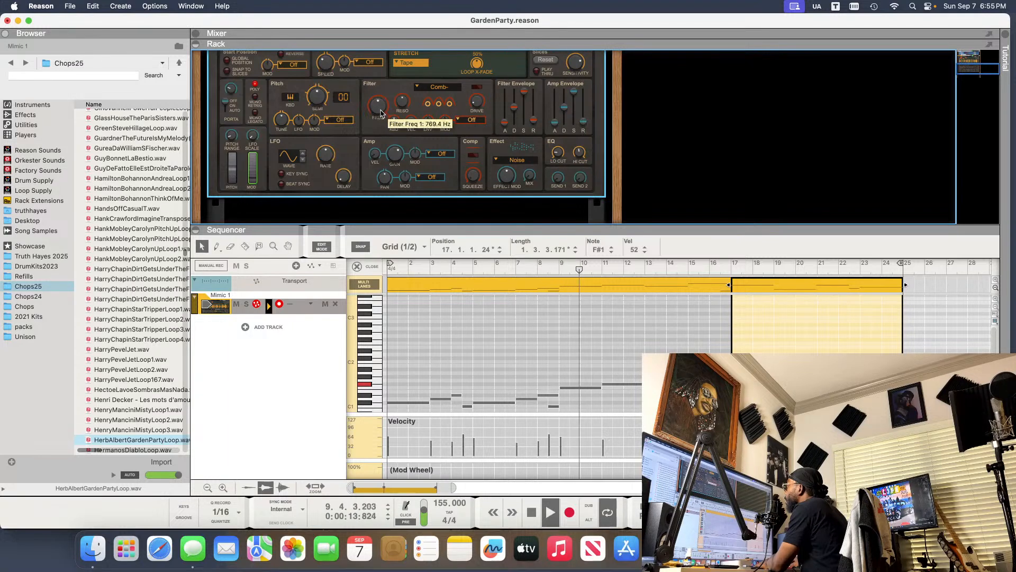
{"action": "left_click_drag", "start_coordinate": [382, 114], "coordinate": [379, 112]}
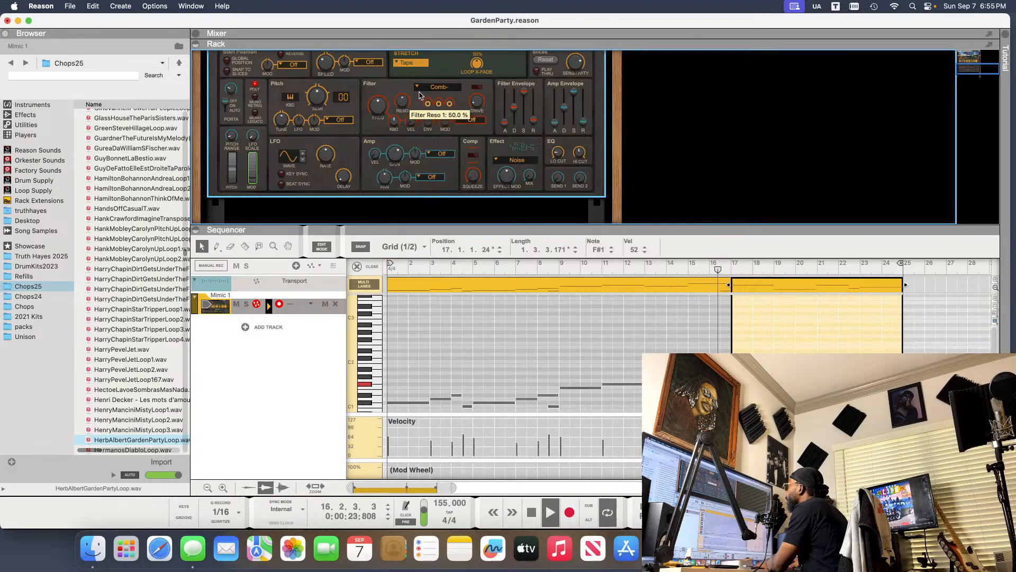
- Change Mimic's filter type to Comb+ and fine-tune its frequency while listening
{"action": "left_click", "coordinate": [440, 89]}
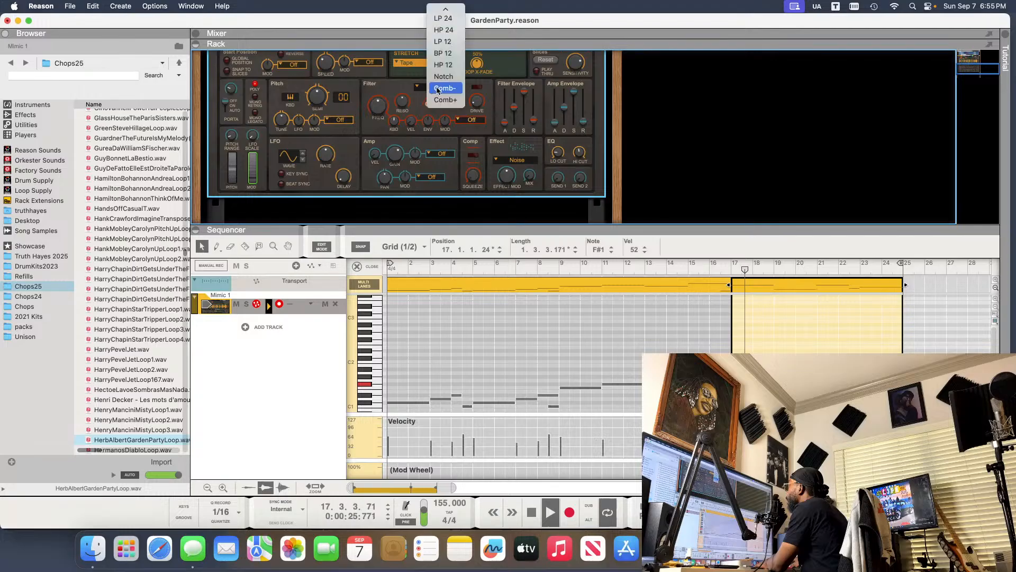
{"action": "left_click", "coordinate": [440, 102]}
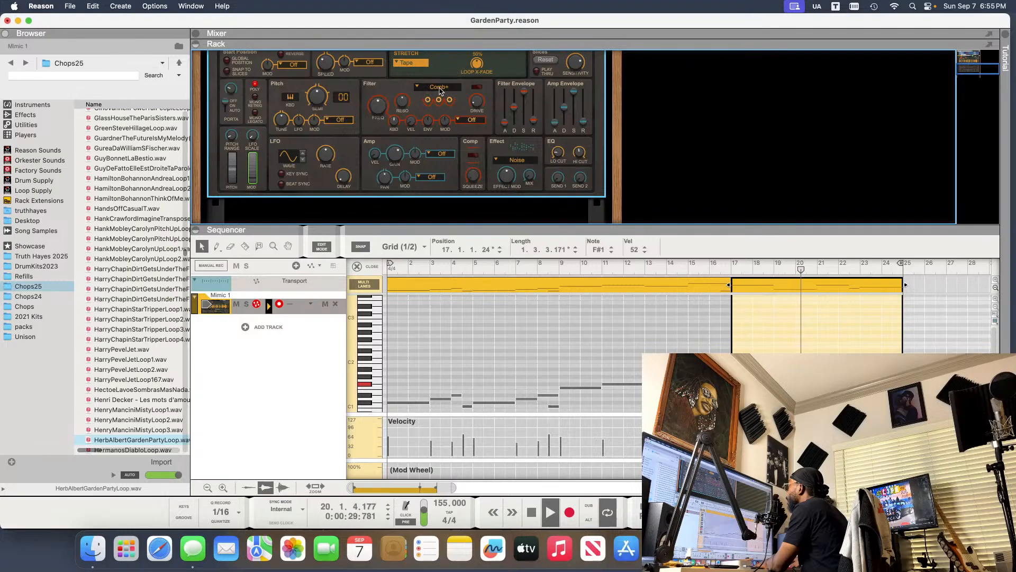
{"action": "left_click", "coordinate": [440, 88]}
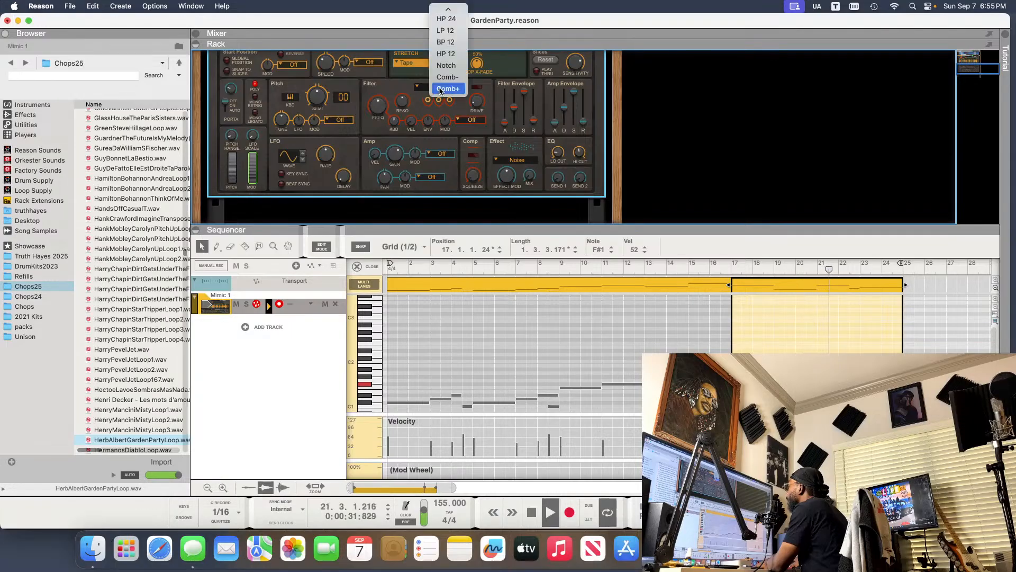
{"action": "left_click", "coordinate": [442, 88]}
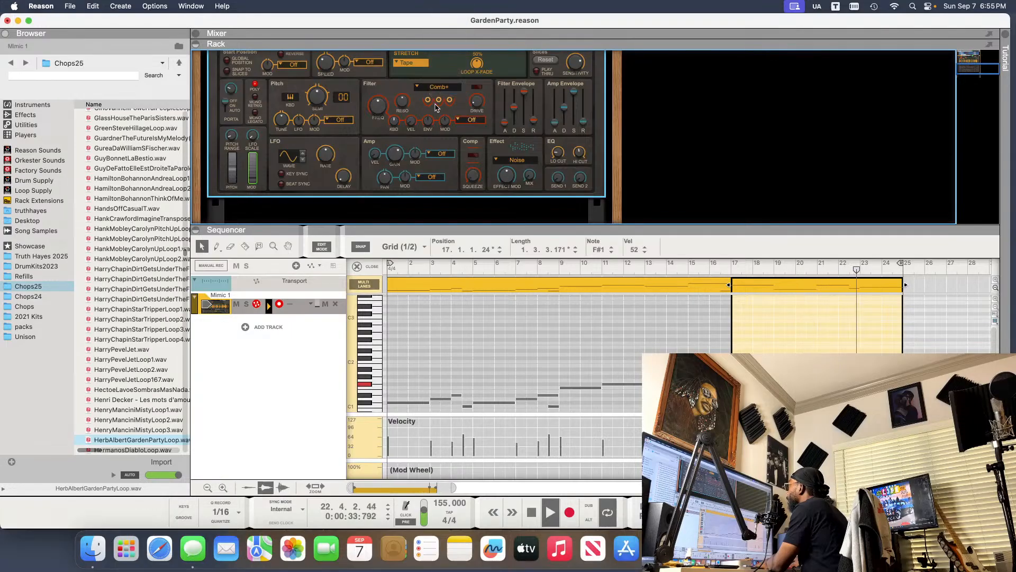
{"action": "mouse_move", "coordinate": [378, 107]}
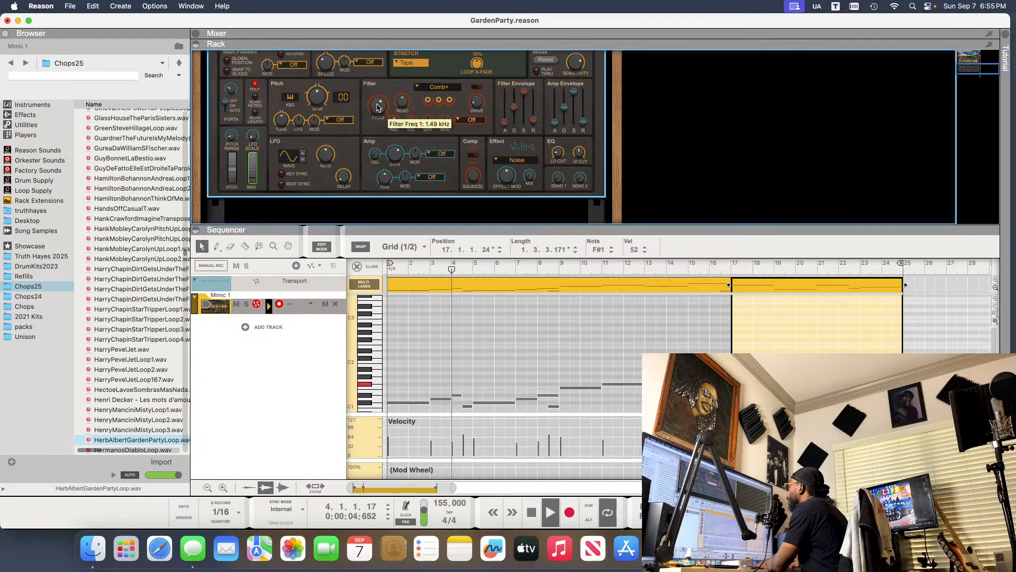
{"action": "left_click_drag", "start_coordinate": [377, 106], "coordinate": [377, 108]}
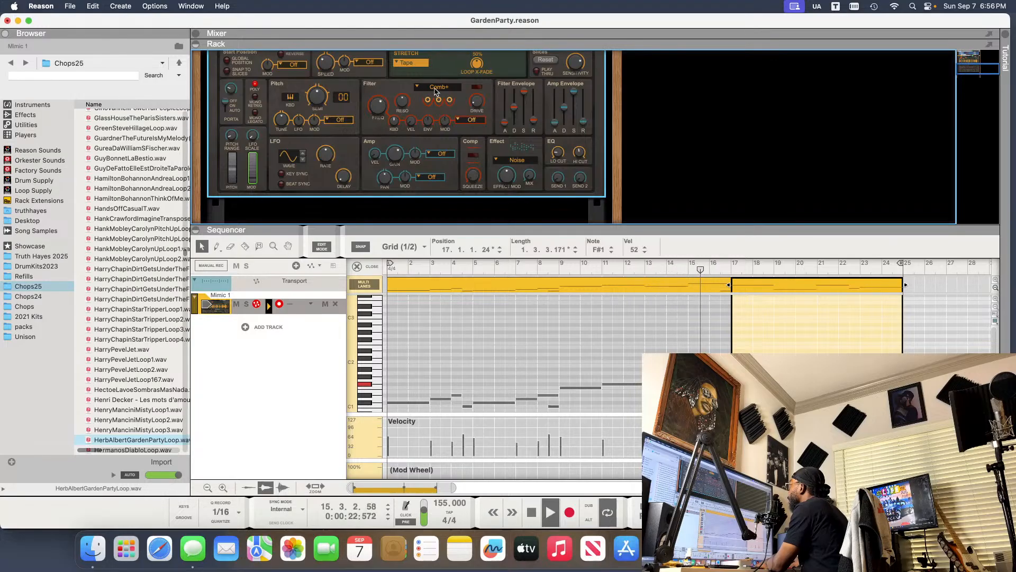
- Compare the sound with Mimic's filter set to Off, then restore Comb+
{"action": "left_click", "coordinate": [436, 92]}
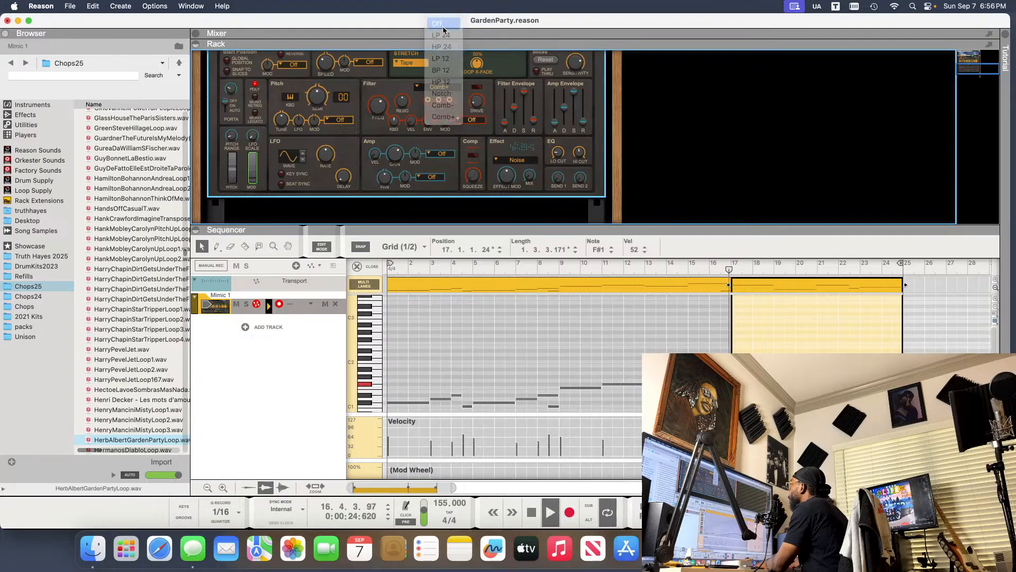
{"action": "left_click", "coordinate": [443, 25]}
{"action": "left_click", "coordinate": [447, 90]}
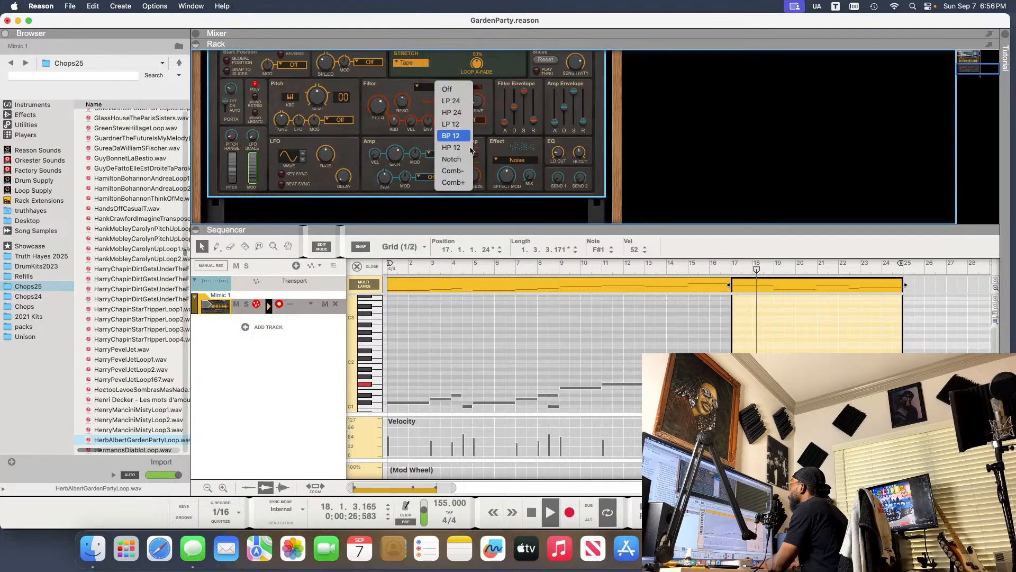
{"action": "left_click", "coordinate": [454, 182]}
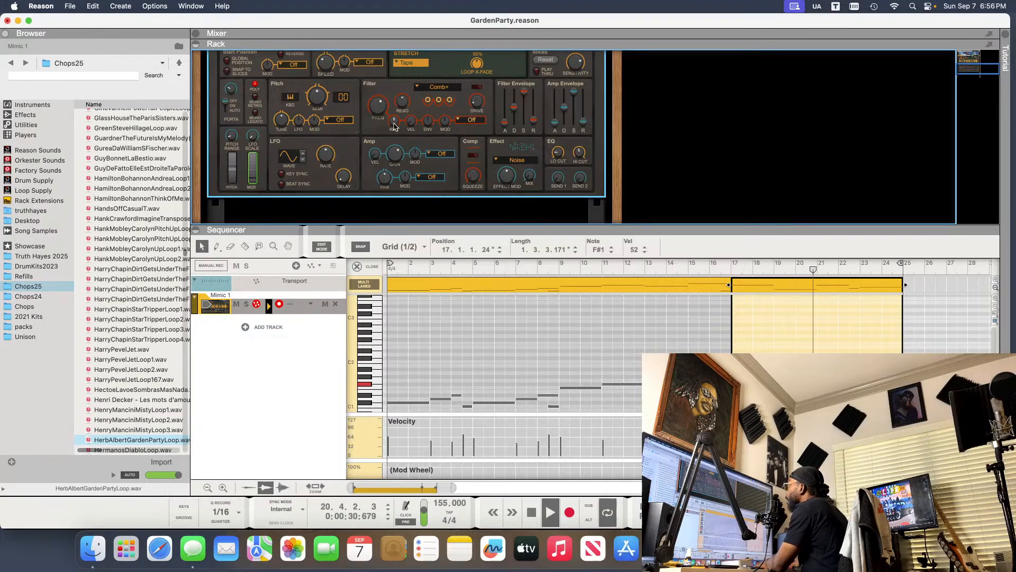
- Fine-tune the high cut in Mimic's EQ section during playback
{"action": "mouse_move", "coordinate": [391, 126]}
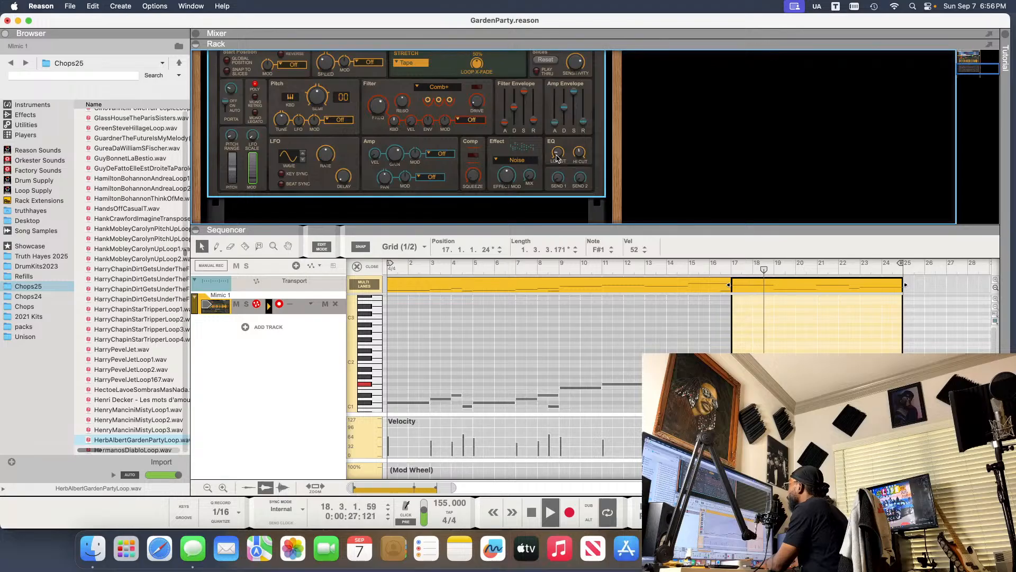
{"action": "mouse_move", "coordinate": [558, 152]}
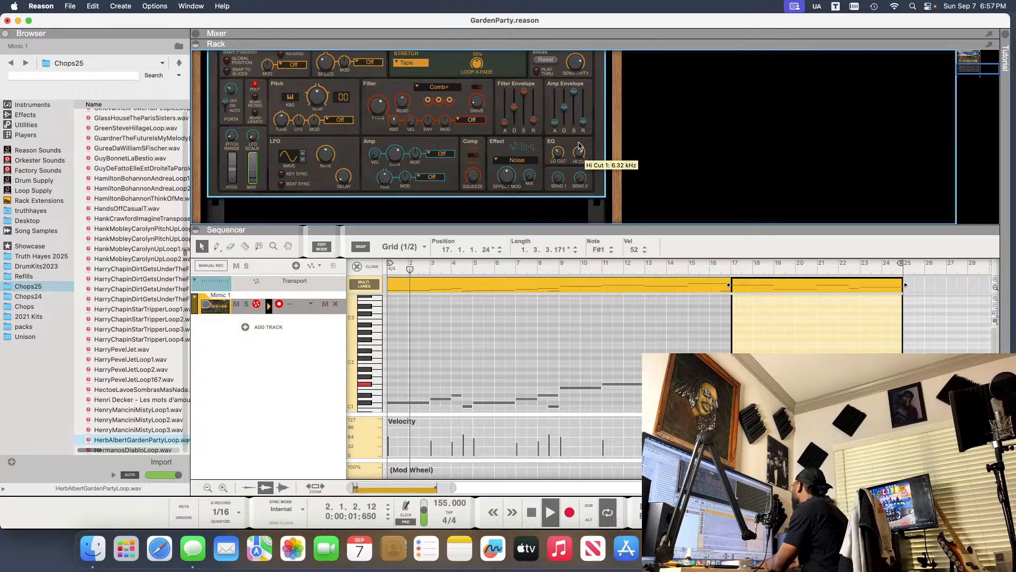
{"action": "left_click_drag", "start_coordinate": [579, 146], "coordinate": [582, 138]}
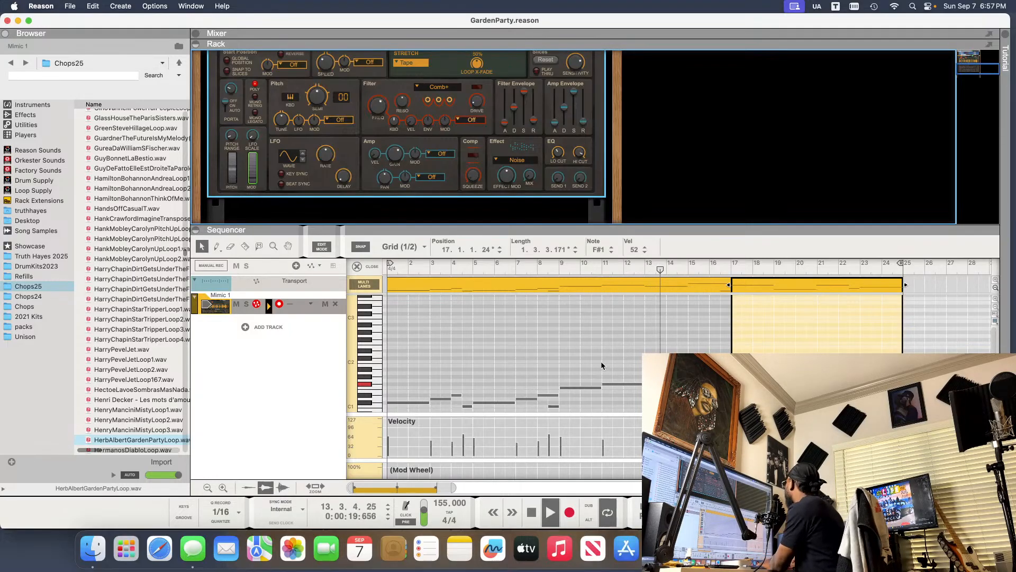
- Raise the keyboard tracking amount of Mimic's filter while the loop plays
{"action": "scroll", "coordinate": [398, 125], "scroll_direction": "up", "scroll_amount": 3}
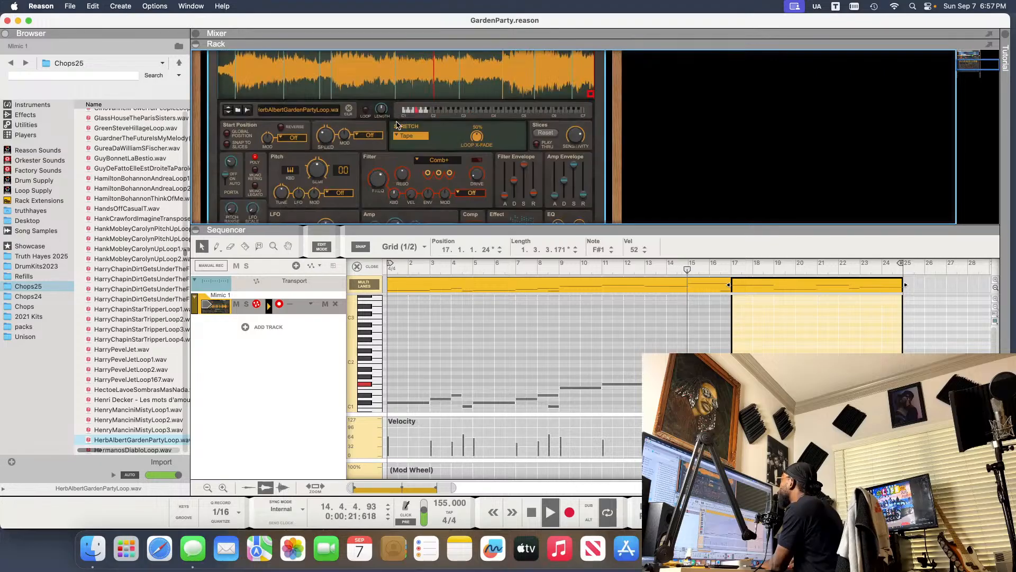
{"action": "scroll", "coordinate": [397, 127], "scroll_direction": "up", "scroll_amount": 1}
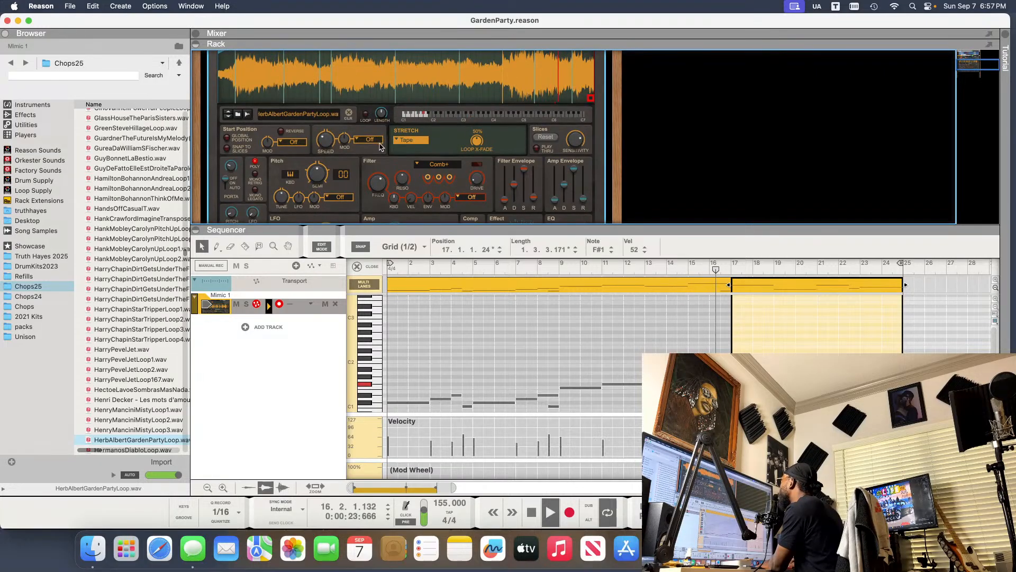
{"action": "scroll", "coordinate": [378, 151], "scroll_direction": "up", "scroll_amount": 1}
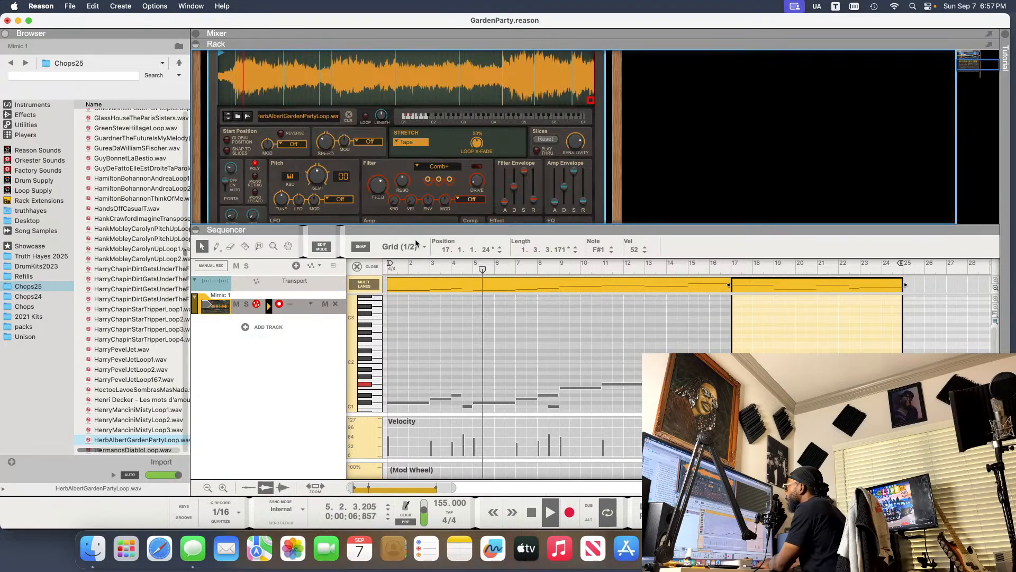
{"action": "left_click_drag", "start_coordinate": [394, 200], "coordinate": [393, 161]}
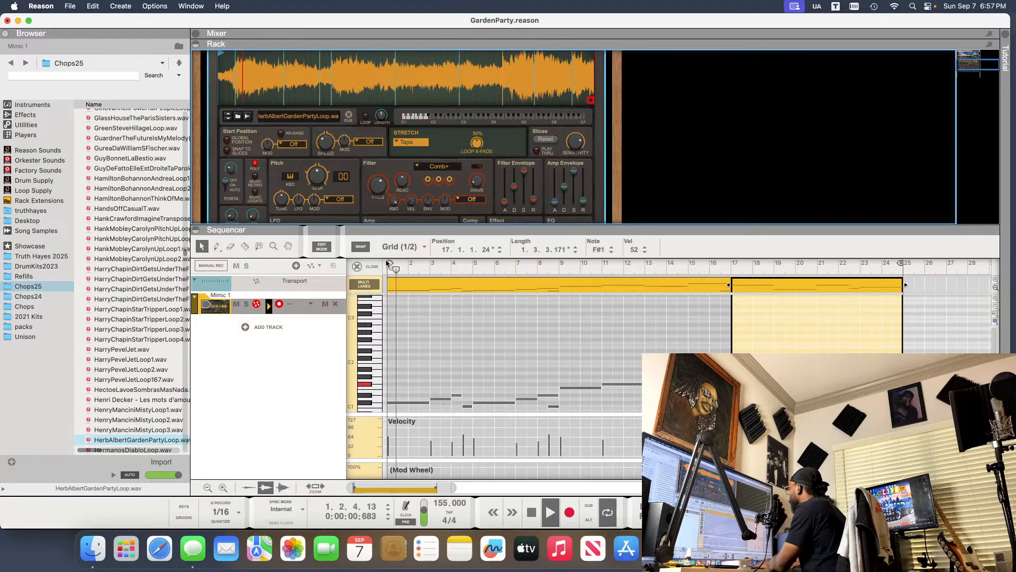
- Unfold the Master Section device in the rack
{"action": "scroll", "coordinate": [348, 123], "scroll_direction": "up", "scroll_amount": 10}
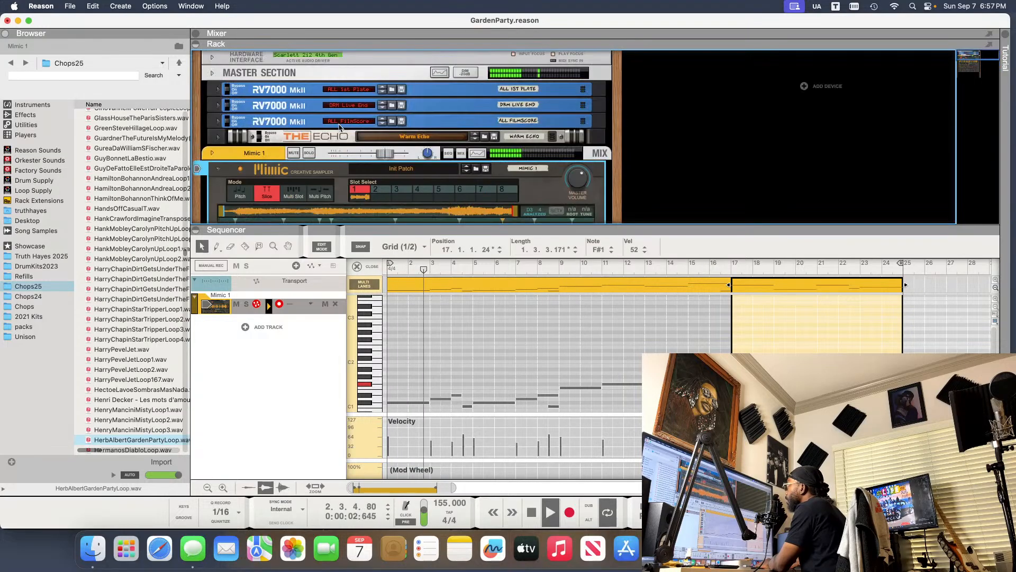
{"action": "left_click", "coordinate": [213, 74]}
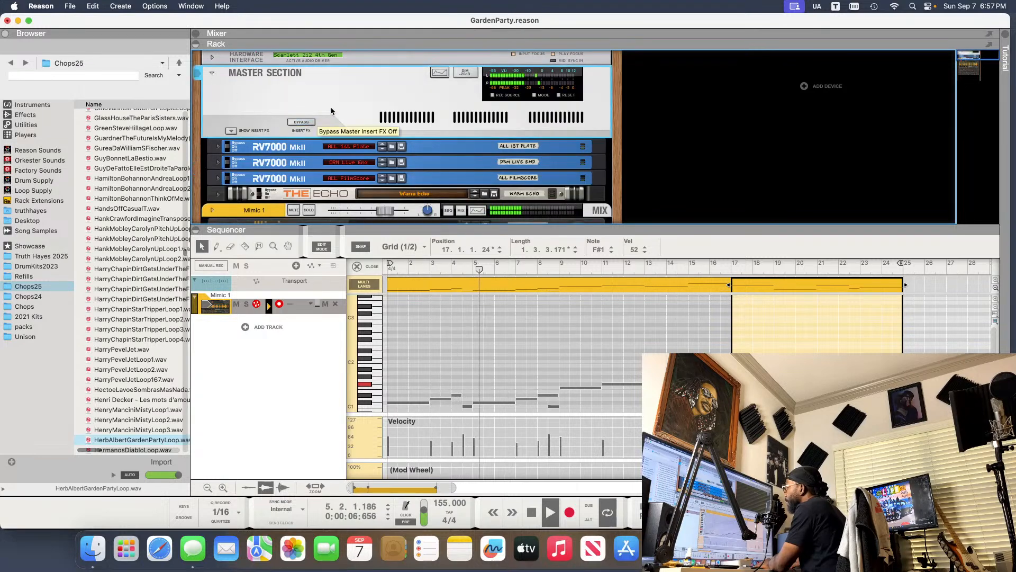
{"action": "scroll", "coordinate": [439, 131], "scroll_direction": "down", "scroll_amount": 3}
{"action": "scroll", "coordinate": [439, 130], "scroll_direction": "down", "scroll_amount": 15}
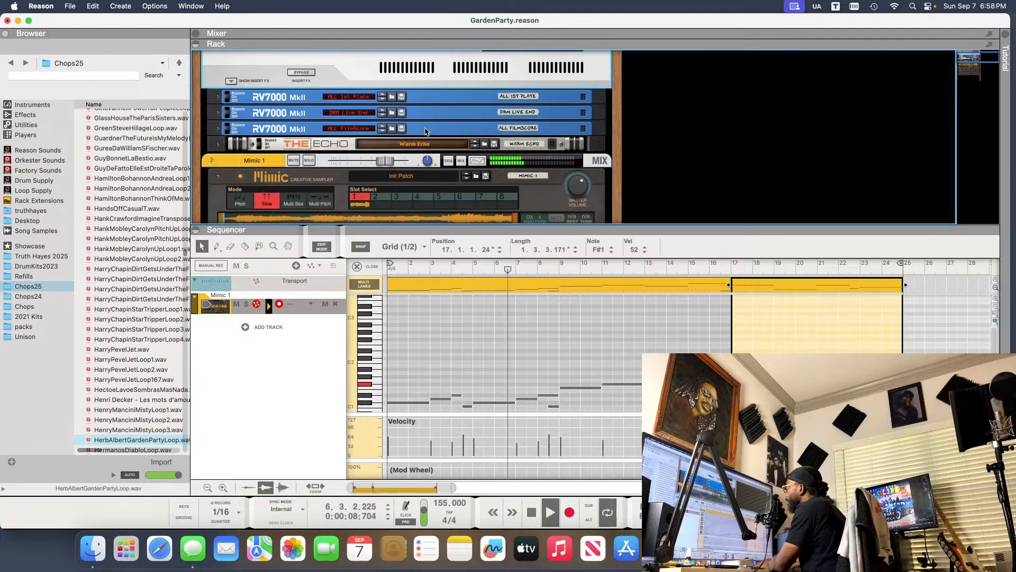
- Set Mimic's filter keyboard tracking to 100% and audition the result from the start and again near bar 5
{"action": "scroll", "coordinate": [391, 134], "scroll_direction": "down", "scroll_amount": 10}
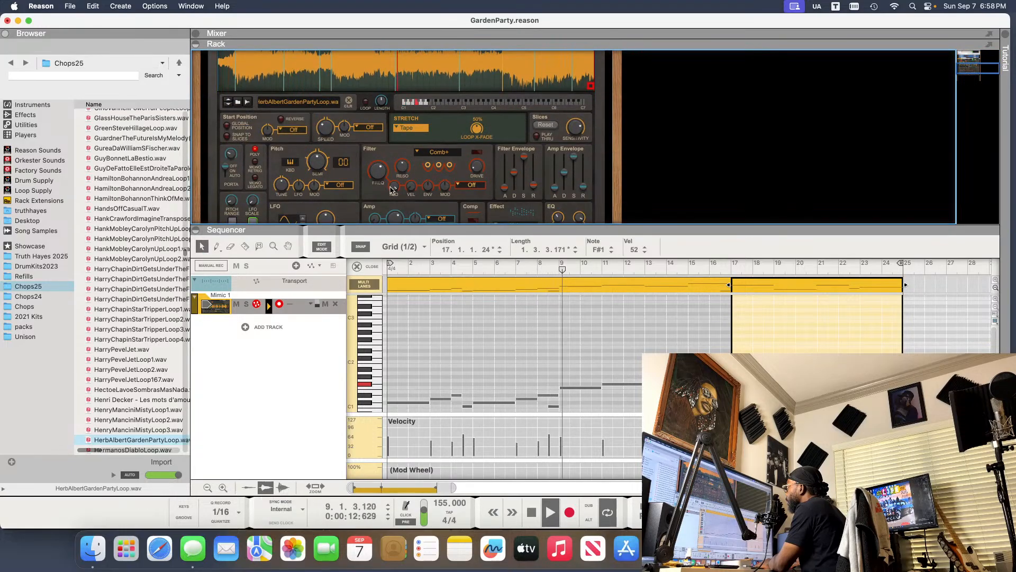
{"action": "left_click", "coordinate": [394, 189]}
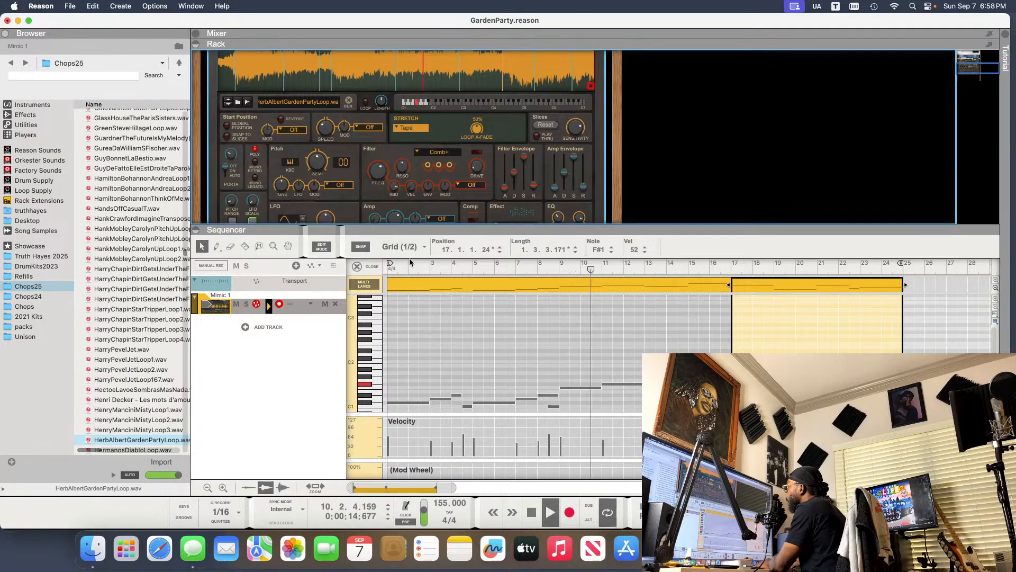
{"action": "key", "text": "KP_0"}
{"action": "key", "text": "KP_0"}
{"action": "key", "text": "KP_0"}
{"action": "key", "text": "space"}
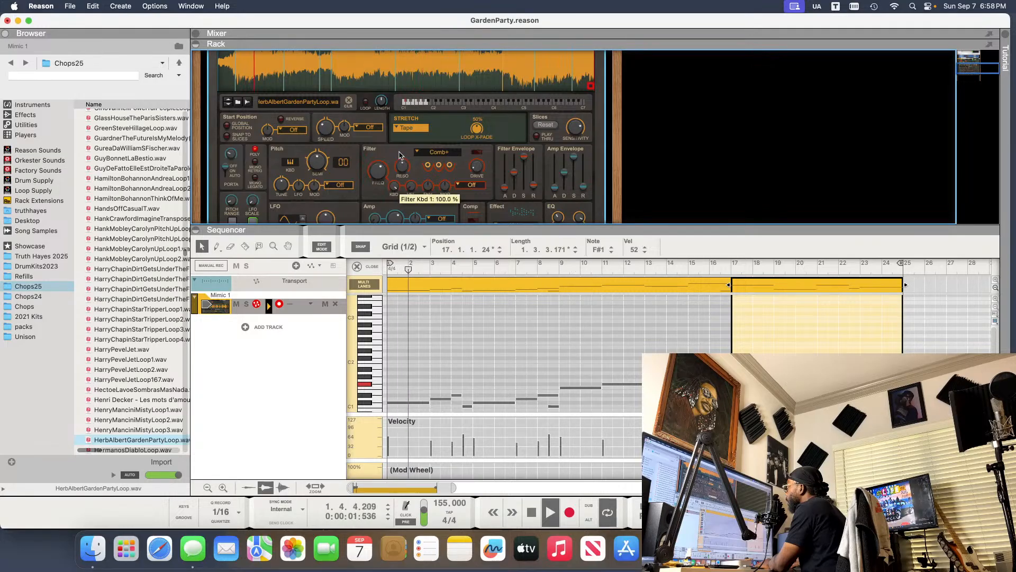
{"action": "mouse_move", "coordinate": [392, 187]}
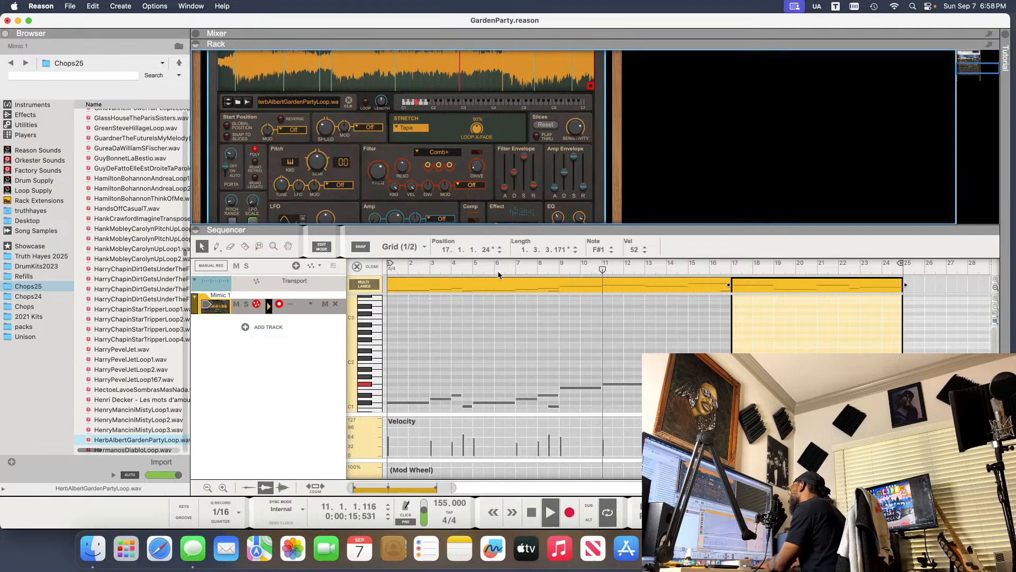
{"action": "left_click", "coordinate": [467, 271]}
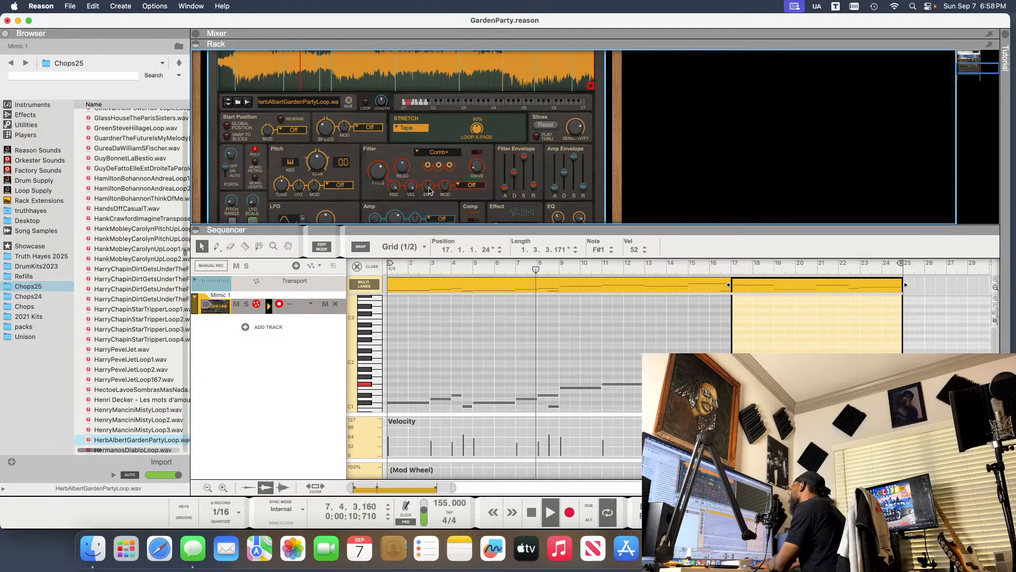
- Adjust the keyboard tracking and velocity amounts of Mimic's filter while the loop plays
{"action": "mouse_move", "coordinate": [429, 192]}
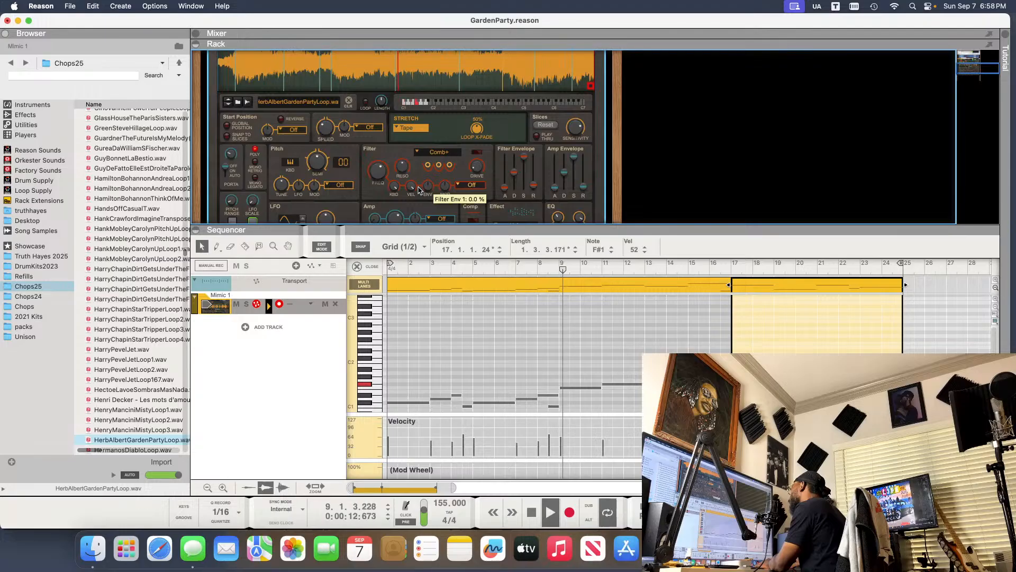
{"action": "left_click_drag", "start_coordinate": [394, 197], "coordinate": [398, 232]}
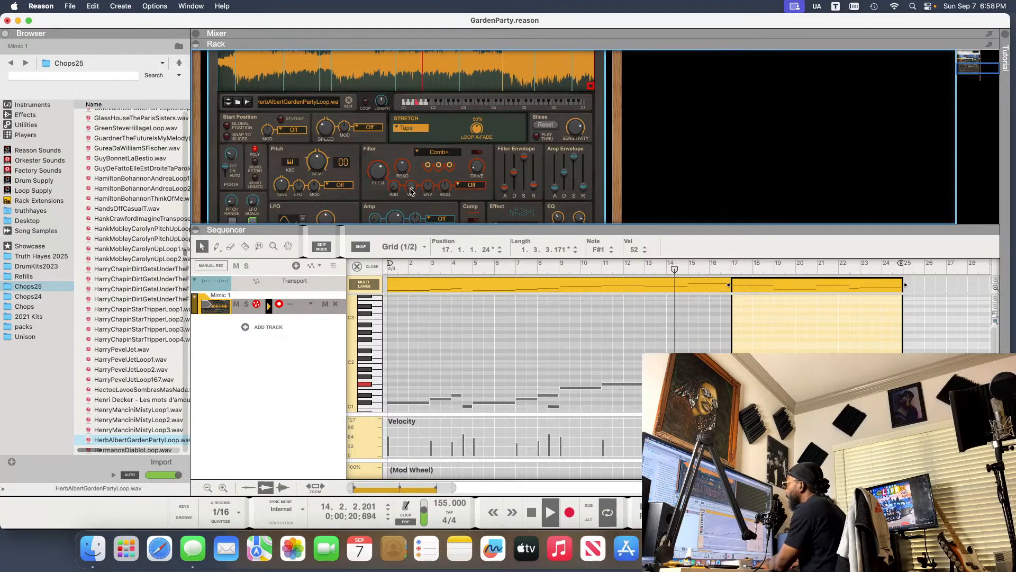
{"action": "mouse_move", "coordinate": [410, 186]}
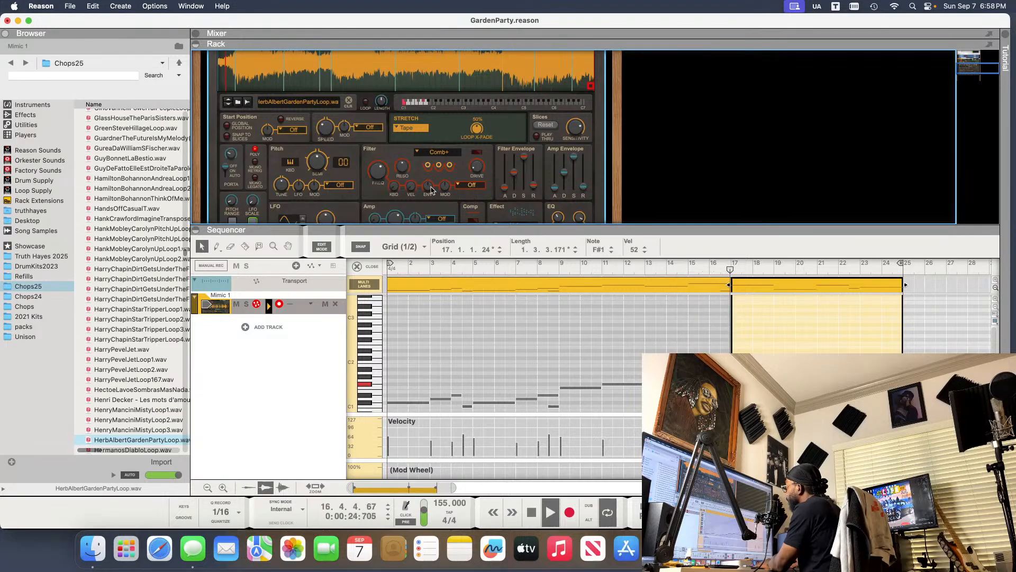
{"action": "left_click_drag", "start_coordinate": [412, 187], "coordinate": [416, 172]}
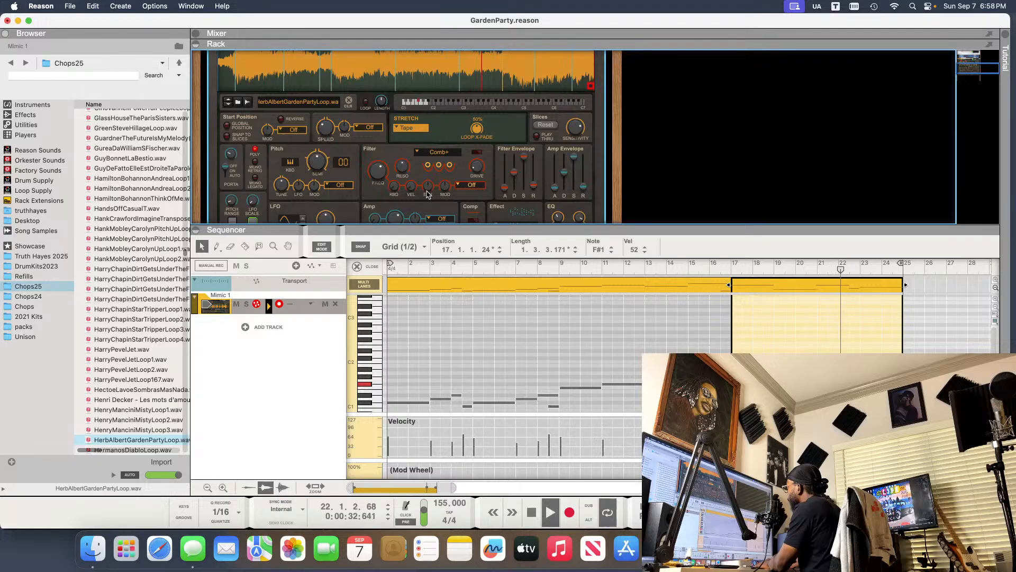
- Sweep Mimic's filter envelope amount from 100% into negative values and back up to about 37.5% during playback
{"action": "mouse_move", "coordinate": [429, 188]}
{"action": "left_click_drag", "start_coordinate": [431, 174], "coordinate": [432, 169]}
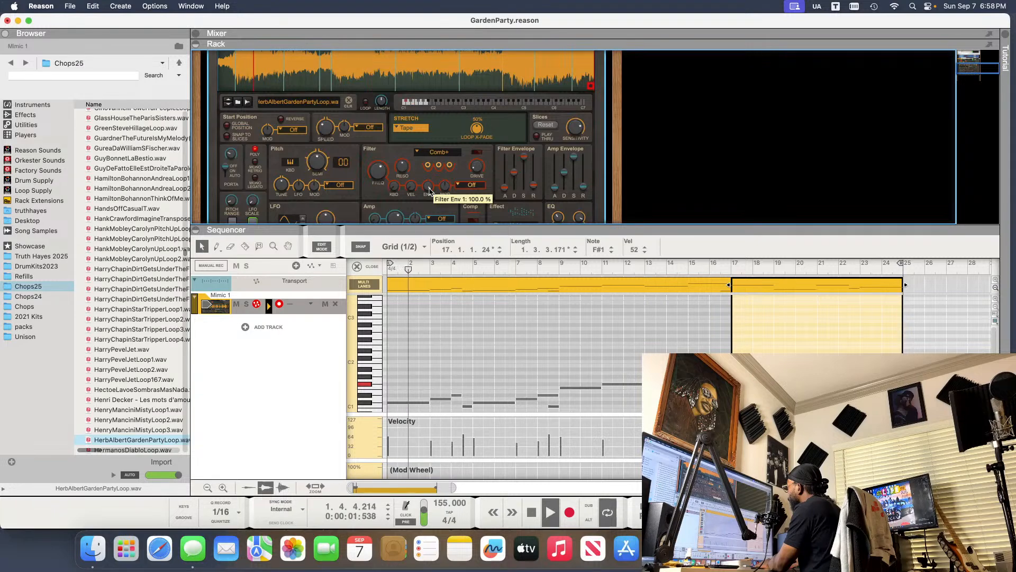
{"action": "left_click_drag", "start_coordinate": [429, 191], "coordinate": [433, 234]}
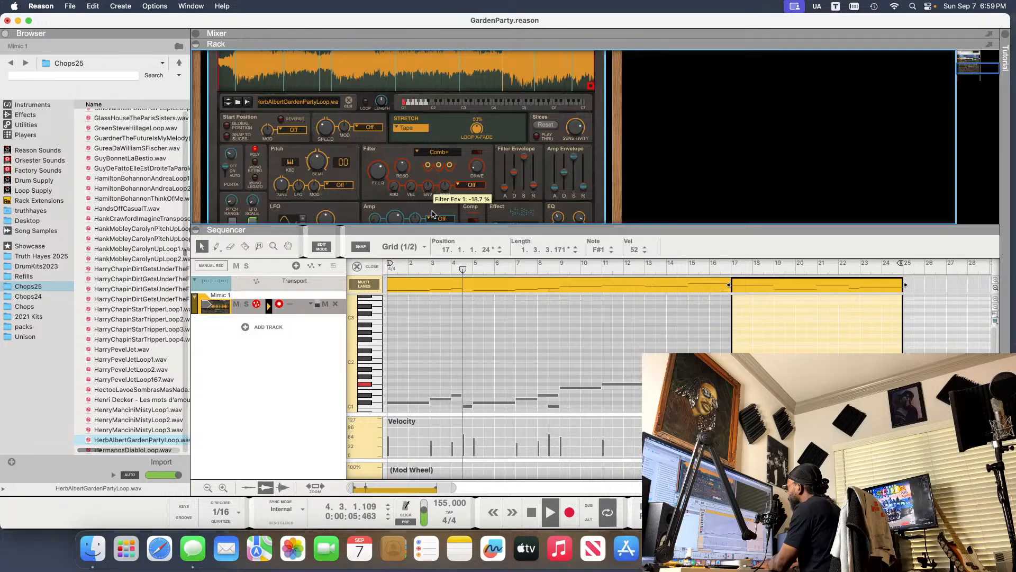
{"action": "left_click_drag", "start_coordinate": [433, 234], "coordinate": [433, 203]}
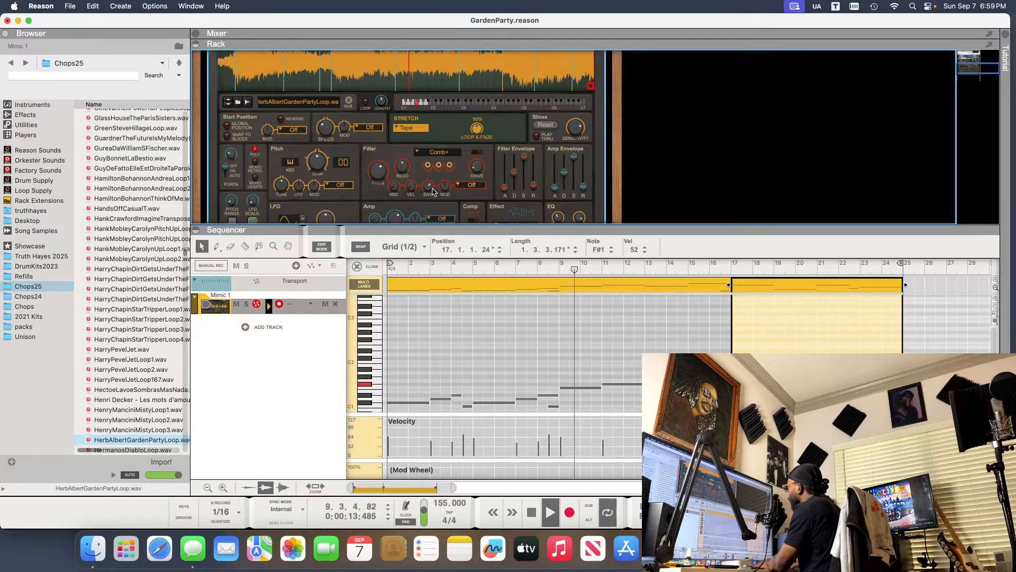
{"action": "mouse_move", "coordinate": [430, 184]}
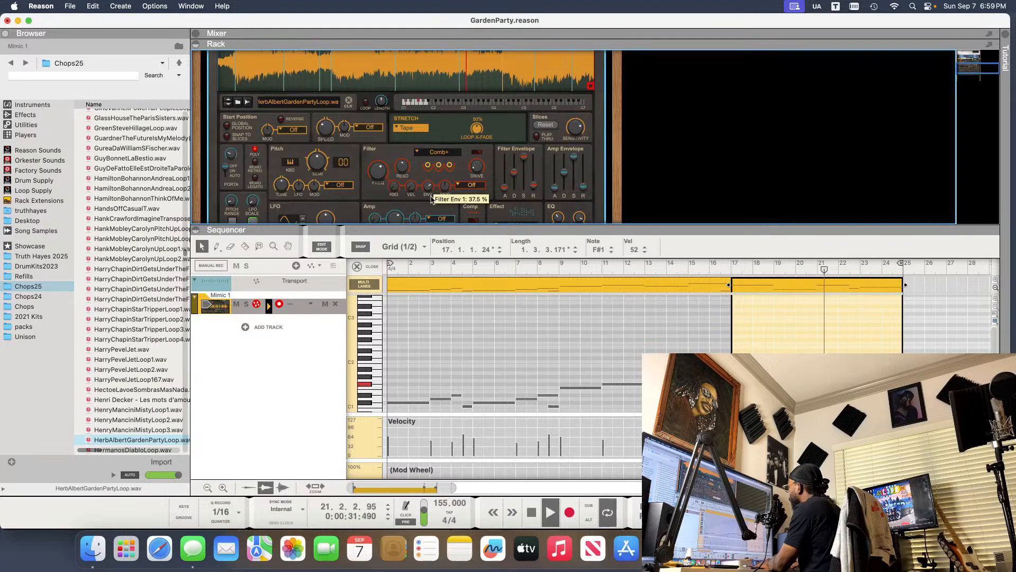
{"action": "left_click_drag", "start_coordinate": [430, 196], "coordinate": [431, 195]}
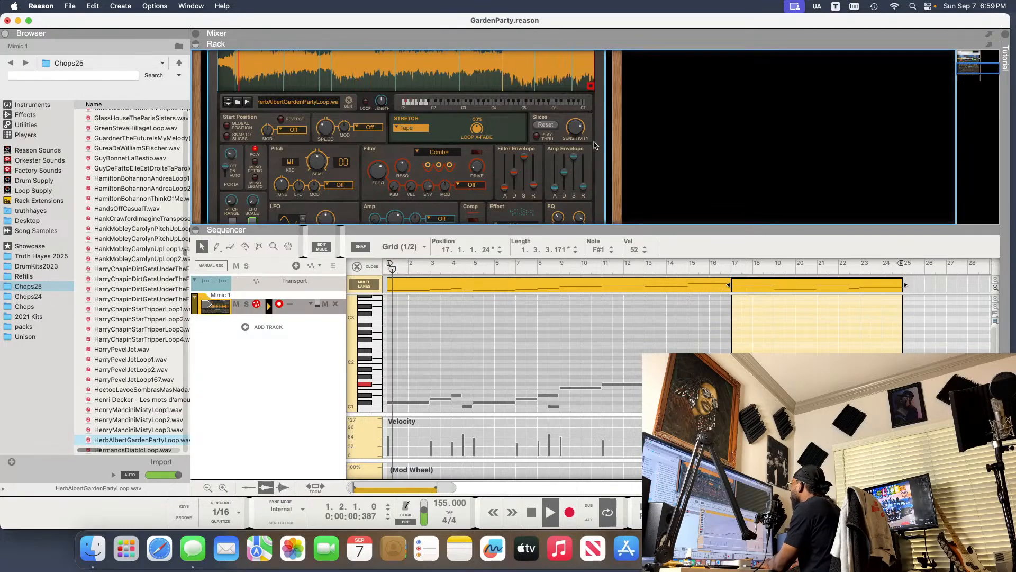
- Fine-tune Mimic's master volume while the loop plays
{"action": "scroll", "coordinate": [556, 122], "scroll_direction": "up", "scroll_amount": 4}
{"action": "mouse_move", "coordinate": [583, 91]}
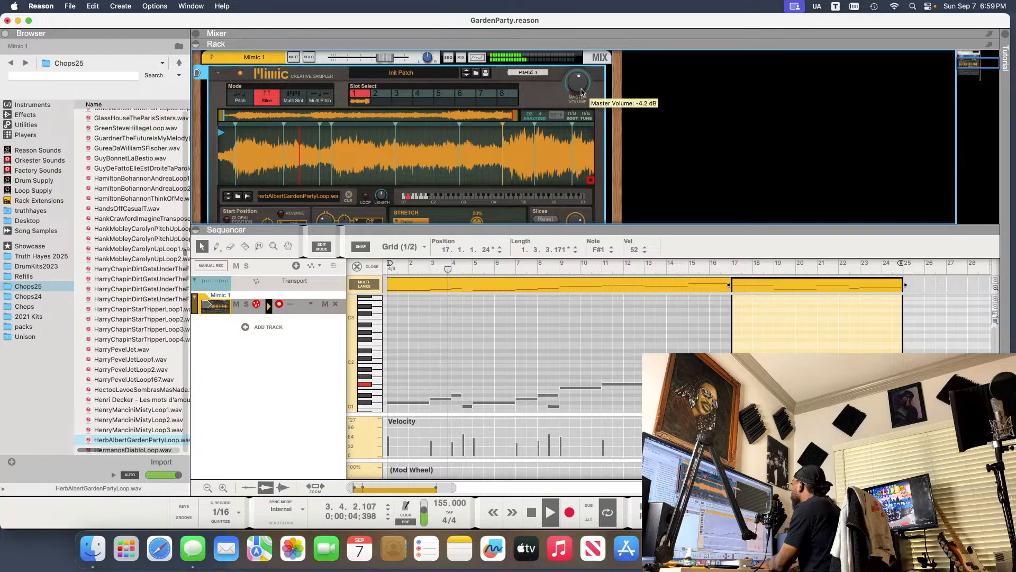
{"action": "left_click_drag", "start_coordinate": [581, 89], "coordinate": [582, 89]}
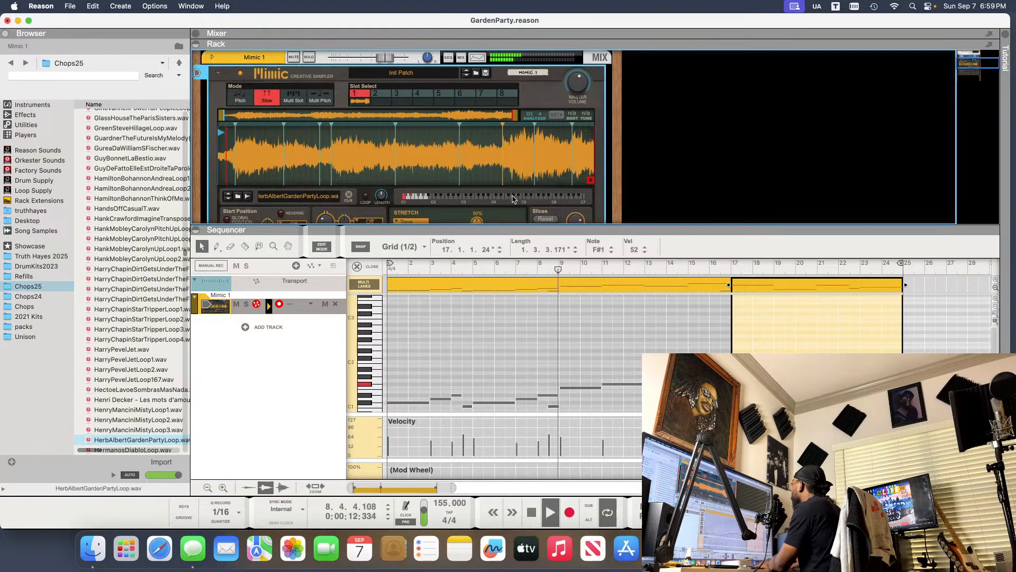
{"action": "scroll", "coordinate": [600, 173], "scroll_direction": "down", "scroll_amount": 10}
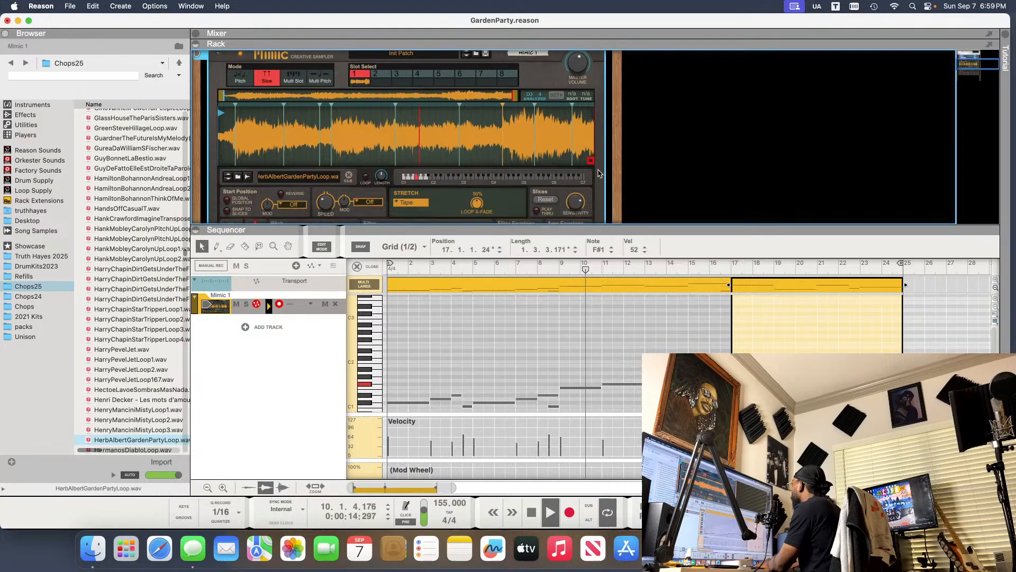
{"action": "scroll", "coordinate": [599, 173], "scroll_direction": "down", "scroll_amount": 5}
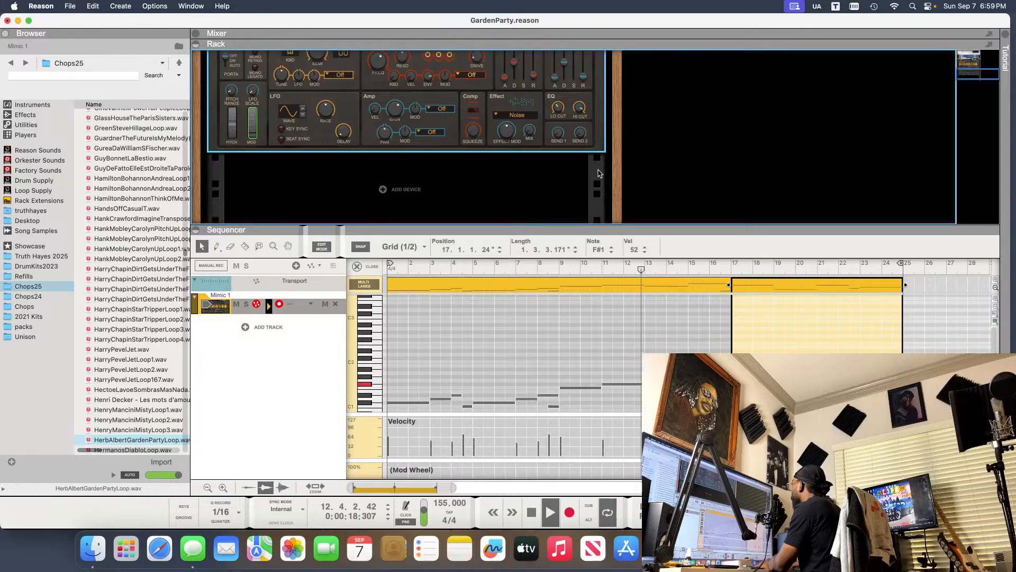
{"action": "scroll", "coordinate": [600, 173], "scroll_direction": "up", "scroll_amount": 2}
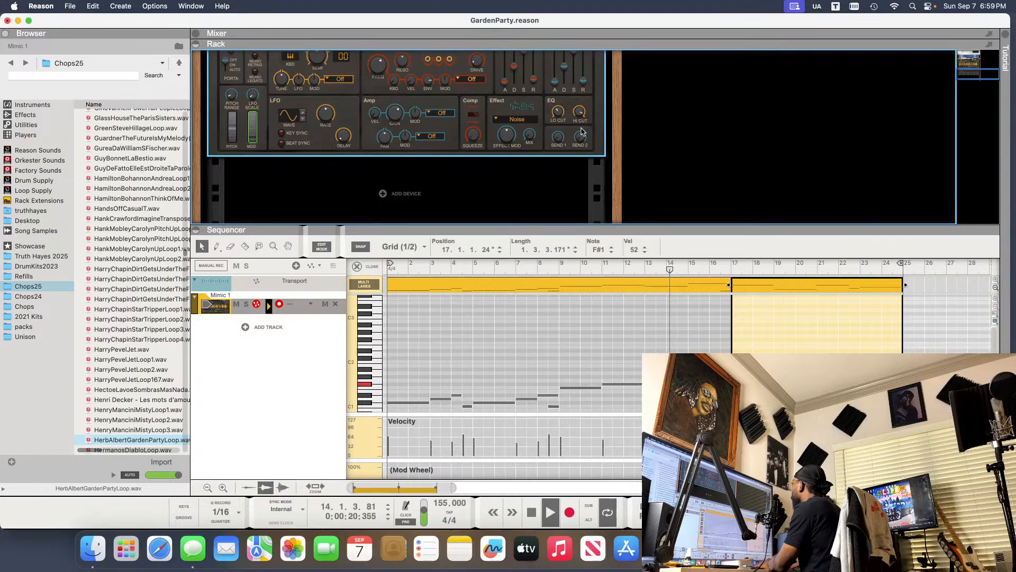
{"action": "mouse_move", "coordinate": [581, 115]}
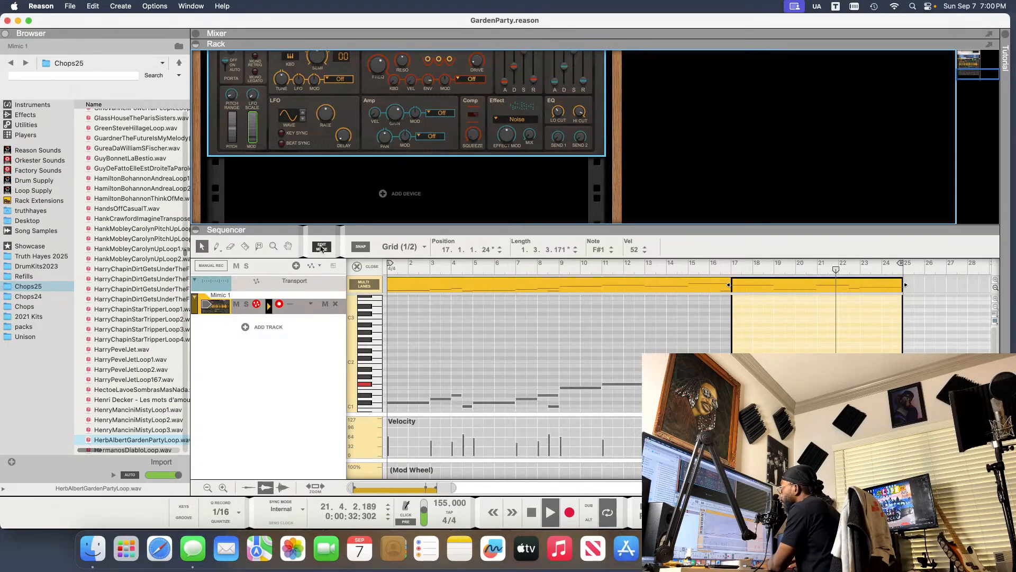
- Reopen the last Mimic clip for note editing and lengthen the D#1 note in bar 22 to 0.2.0.39
{"action": "left_click", "coordinate": [321, 248]}
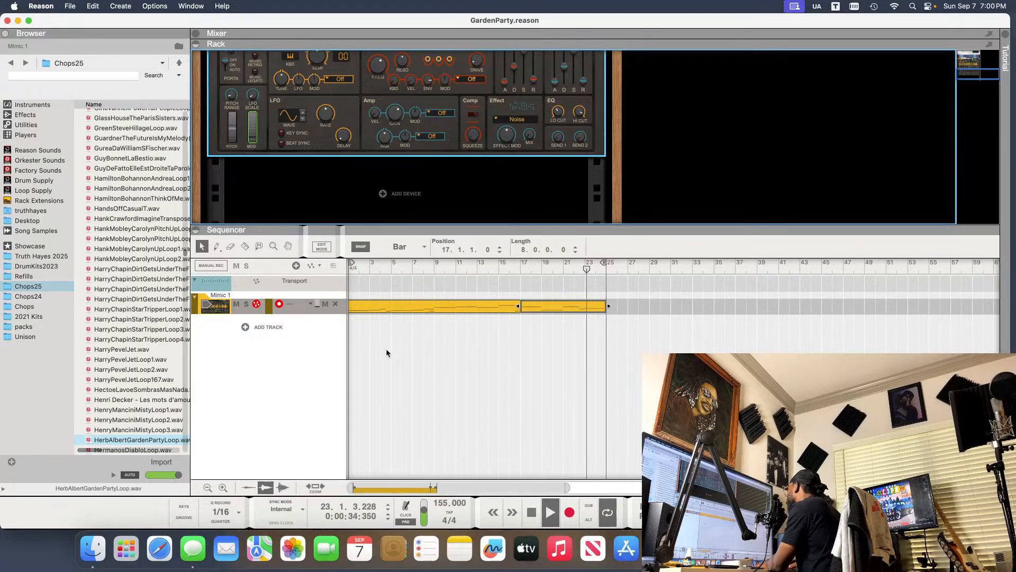
{"action": "double_click", "coordinate": [603, 305]}
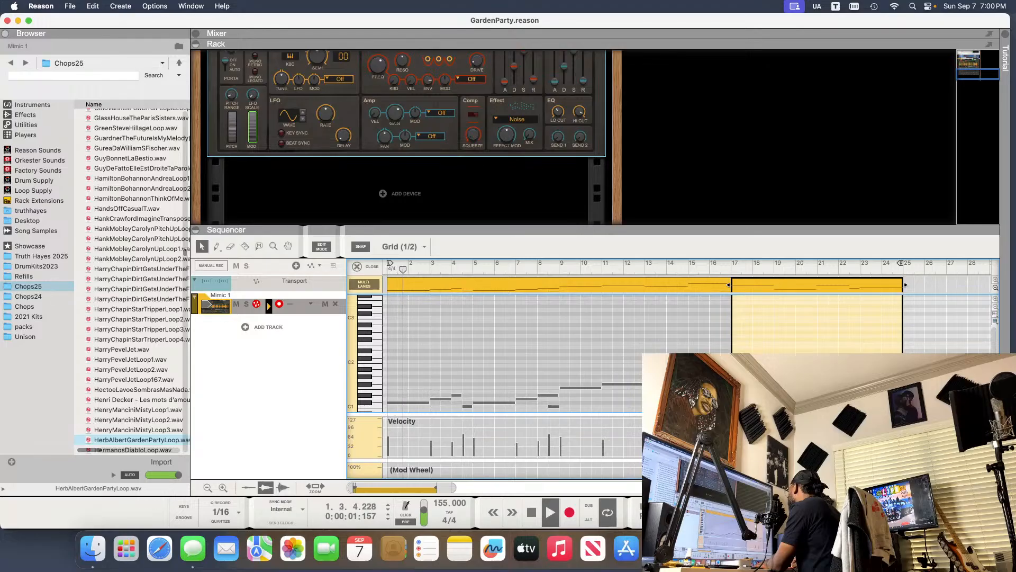
{"action": "left_click", "coordinate": [854, 395]}
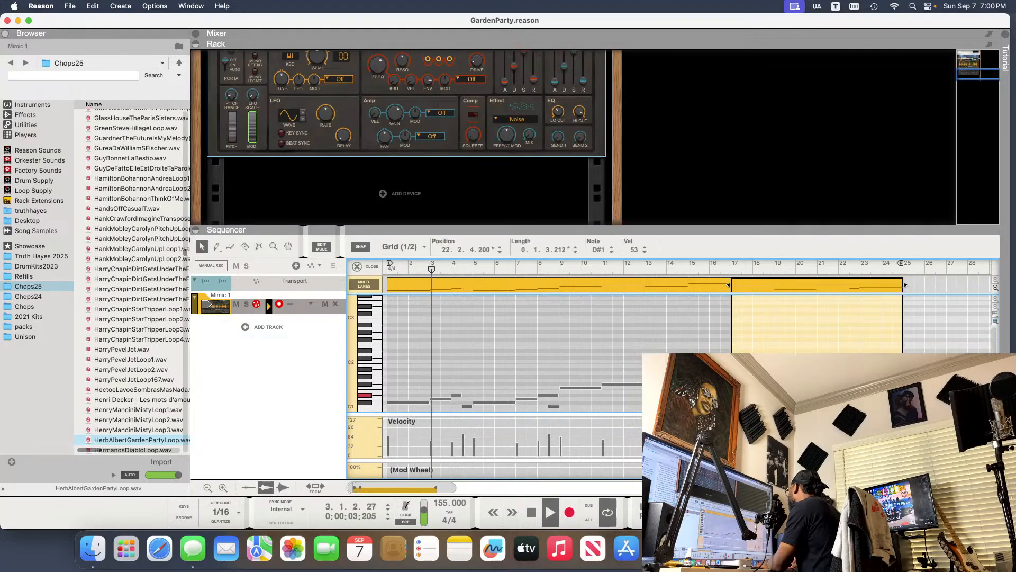
{"action": "left_click_drag", "start_coordinate": [859, 395], "coordinate": [871, 394]}
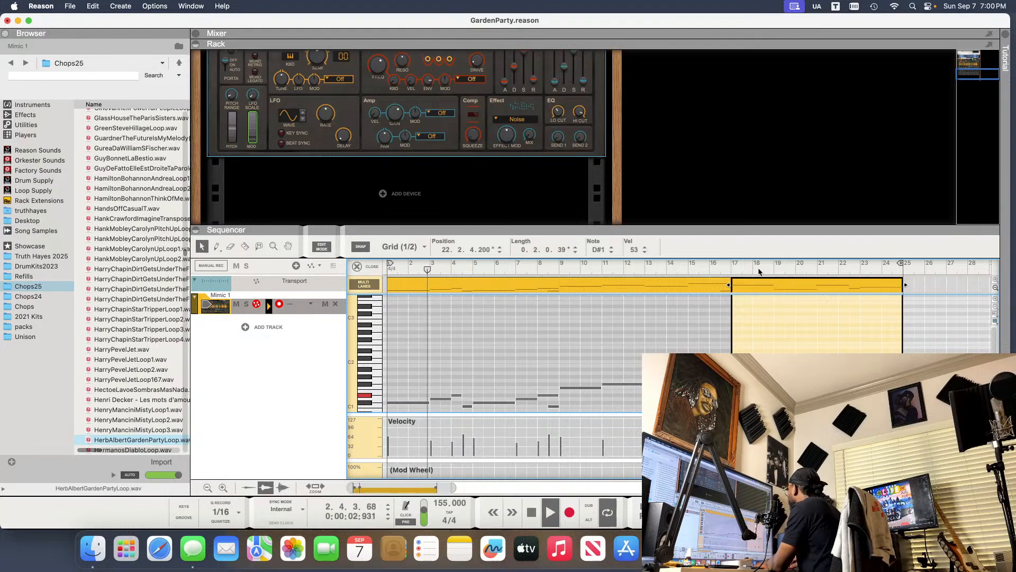
- Fine-tune the lengths of the F#1 note at bar 17 and the D1 note starting in bar 18
{"action": "double_click", "coordinate": [758, 348]}
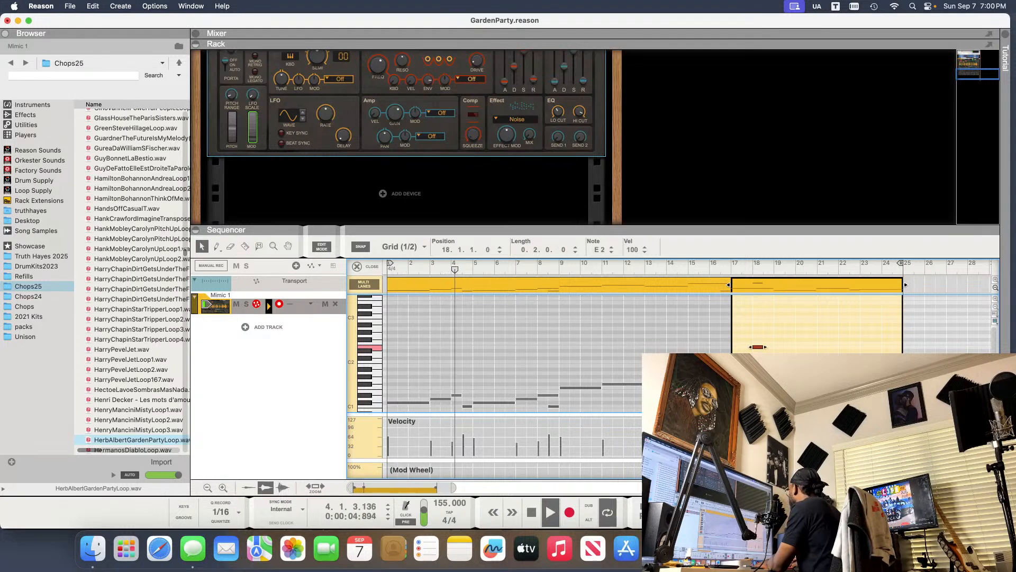
{"action": "key", "text": "super+z"}
{"action": "left_click", "coordinate": [754, 383]}
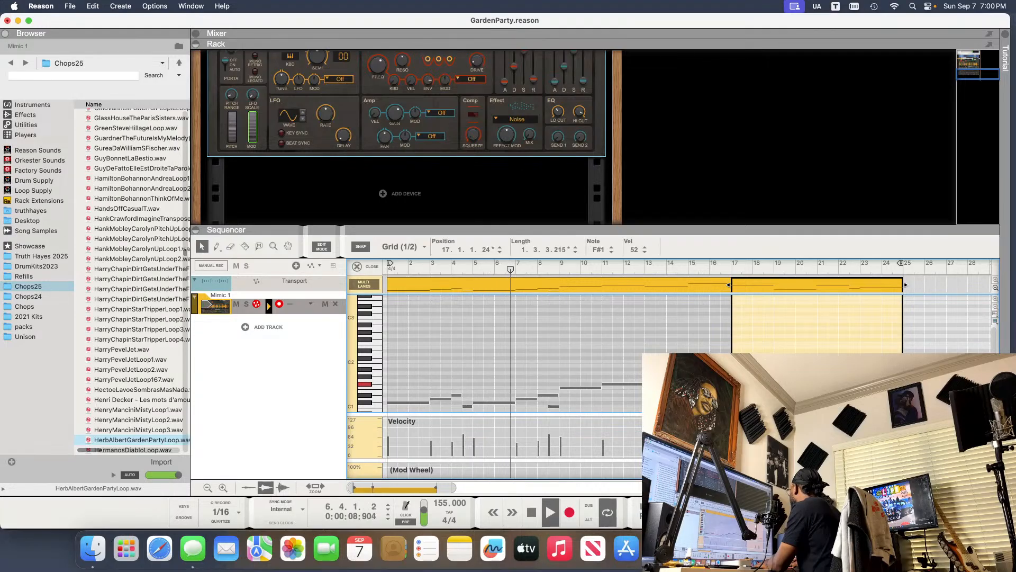
{"action": "scroll", "coordinate": [754, 383], "scroll_direction": "down", "scroll_amount": 1}
{"action": "left_click", "coordinate": [794, 388]}
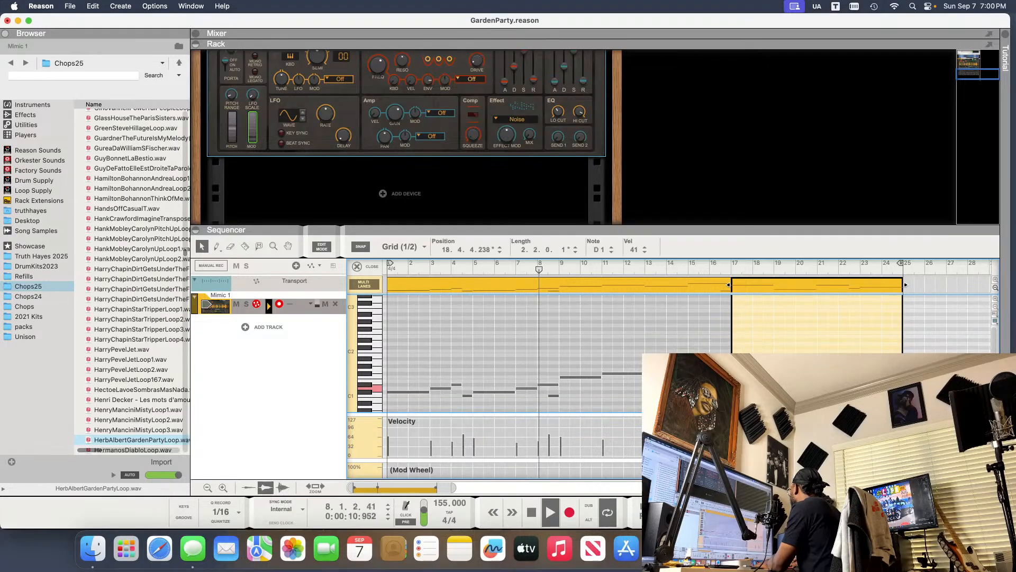
{"action": "left_click_drag", "start_coordinate": [828, 388], "coordinate": [818, 388]}
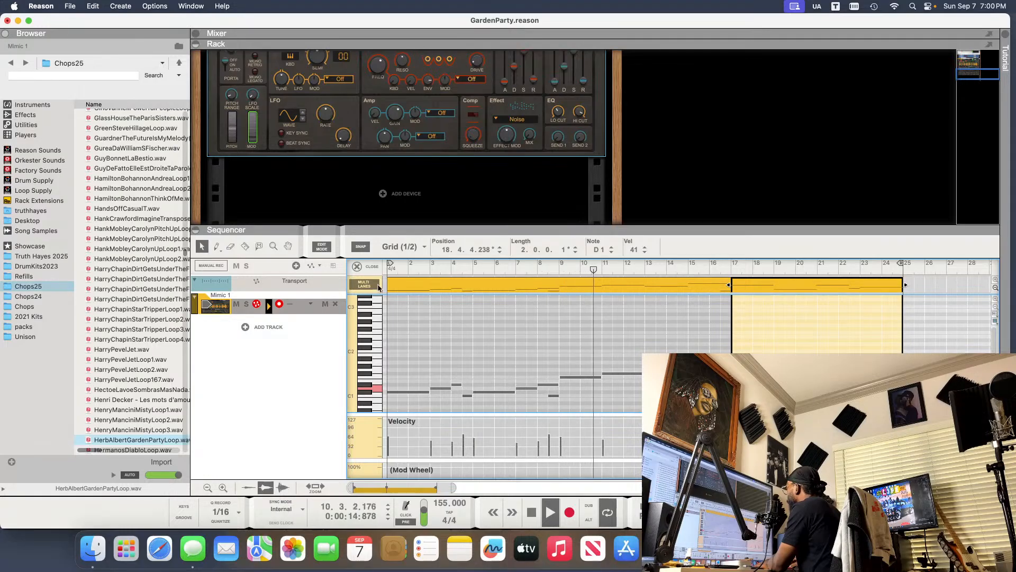
- Select both Mimic clips in the stopped arrangement and rename their track HerbAlbertGardenPartyLoop
{"action": "left_click", "coordinate": [321, 247]}
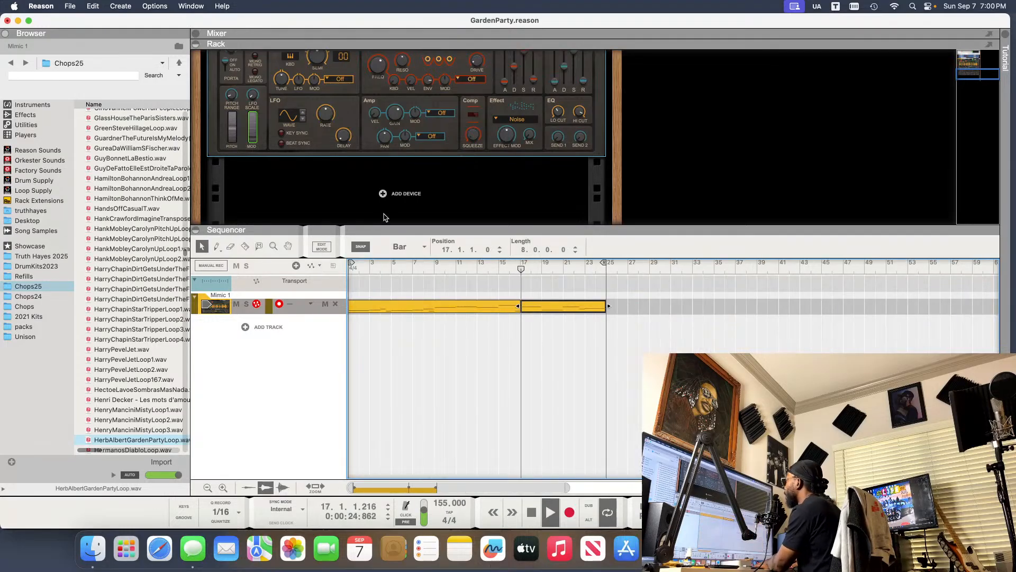
{"action": "key", "text": "space"}
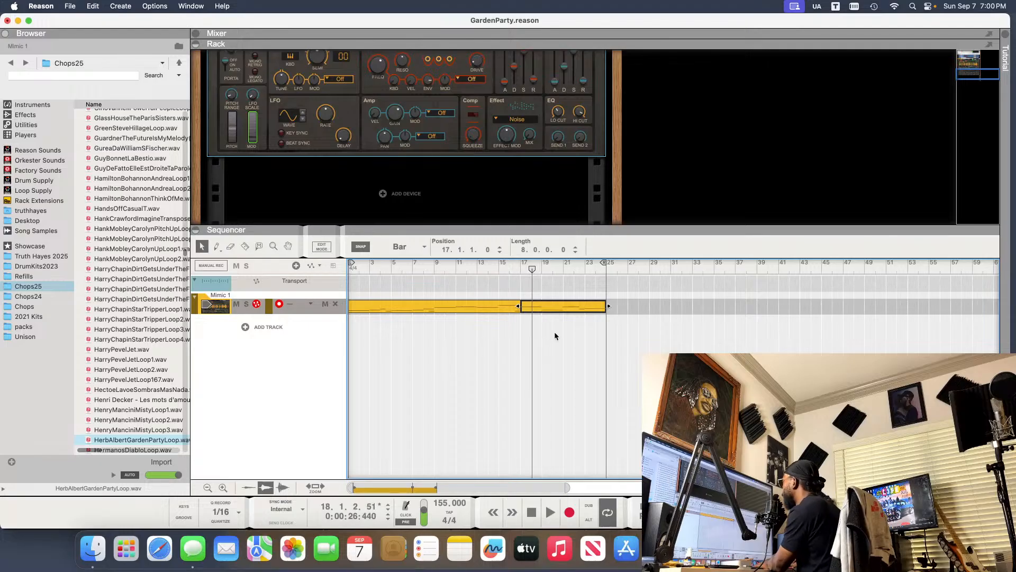
{"action": "left_click", "coordinate": [371, 305]}
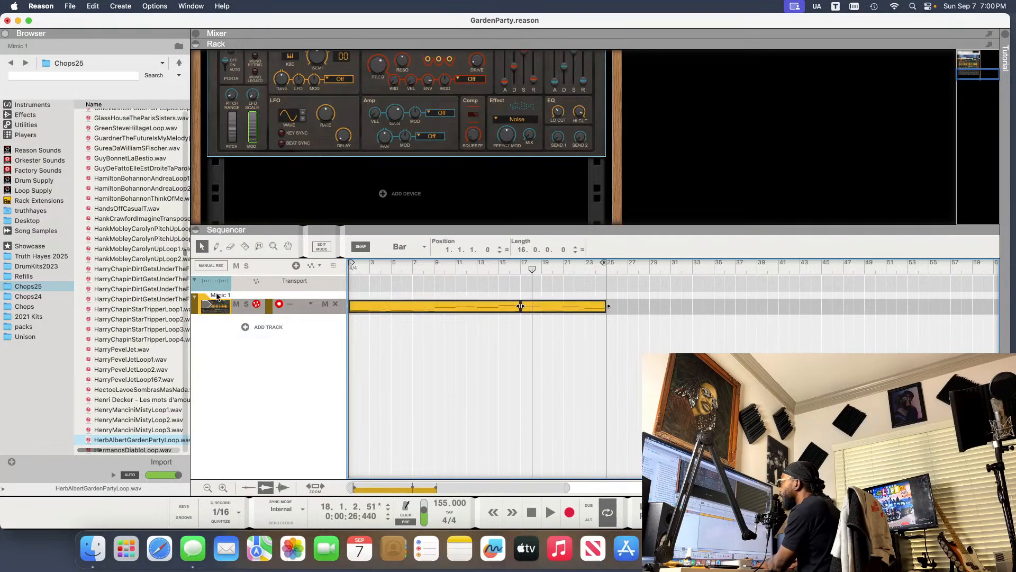
{"action": "left_click", "coordinate": [217, 296]}
{"action": "double_click", "coordinate": [217, 295]}
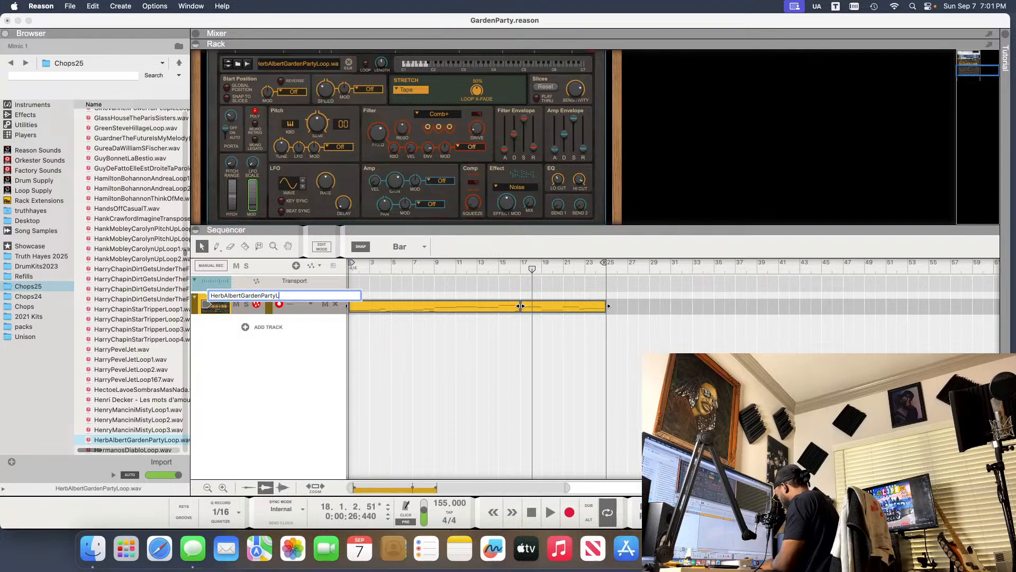
{"action": "key", "text": "Return"}
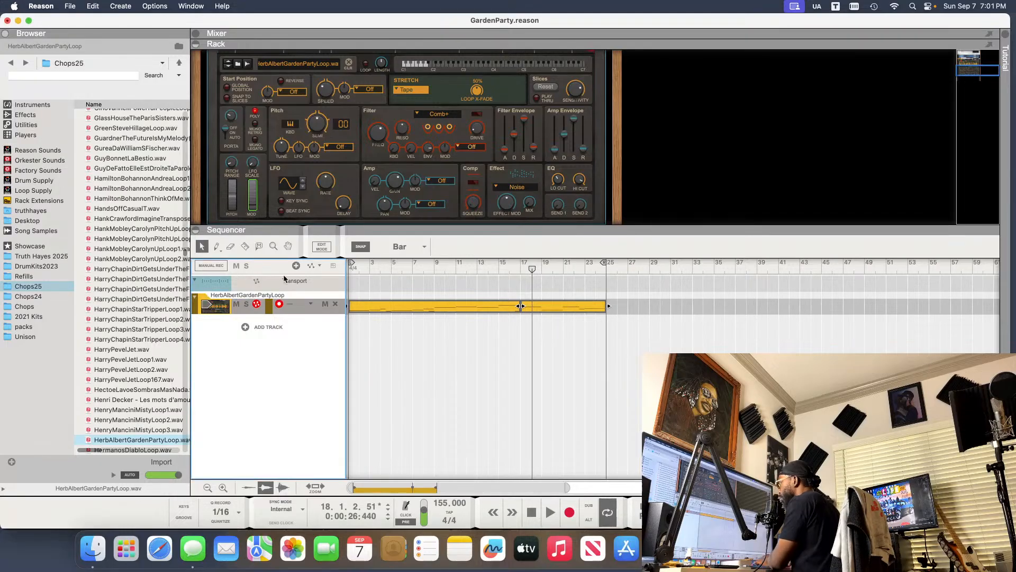
- Bounce both HerbAlbertGardenPartyLoop clips in place and audition the bounced audio from the start
{"action": "right_click", "coordinate": [475, 306]}
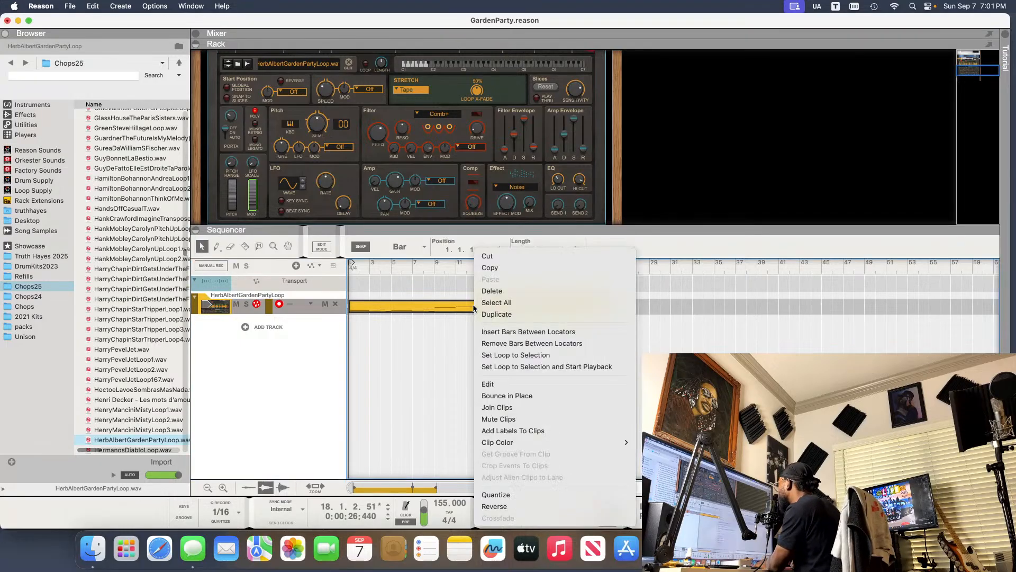
{"action": "left_click", "coordinate": [518, 396]}
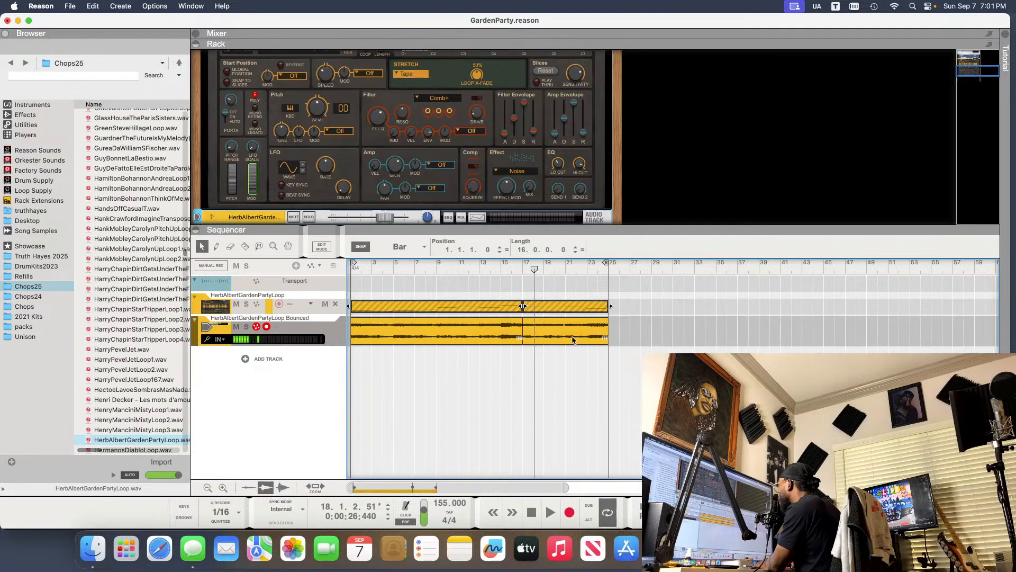
{"action": "left_click_drag", "start_coordinate": [629, 331], "coordinate": [452, 336]}
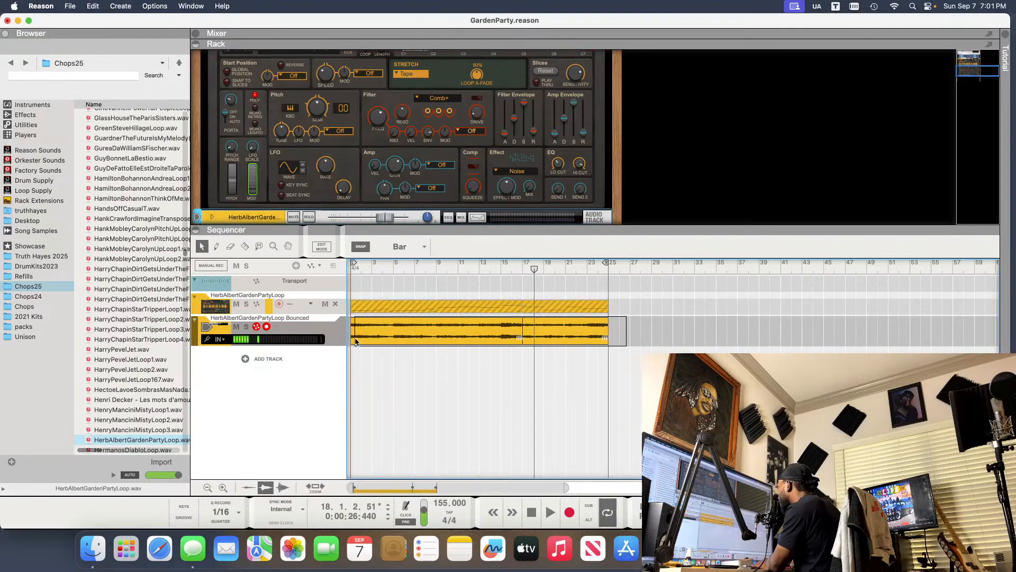
{"action": "left_click_drag", "start_coordinate": [355, 342], "coordinate": [363, 310]}
{"action": "key", "text": "space"}
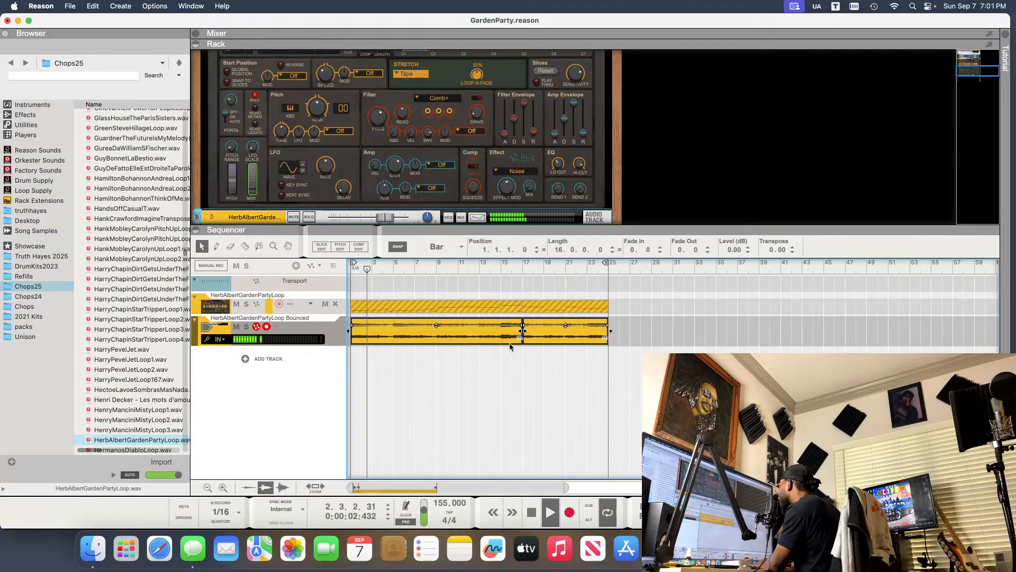
{"action": "left_click", "coordinate": [491, 355]}
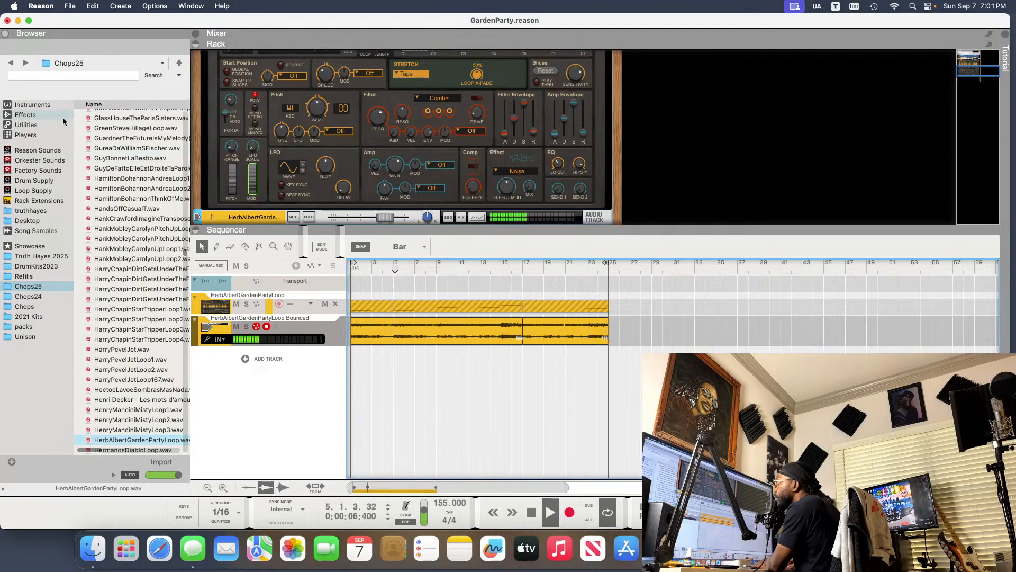
- Add the Audiomatic Retro Transformer effect to the bounced audio track
{"action": "left_click", "coordinate": [26, 114]}
{"action": "left_click_drag", "start_coordinate": [127, 159], "coordinate": [319, 193]}
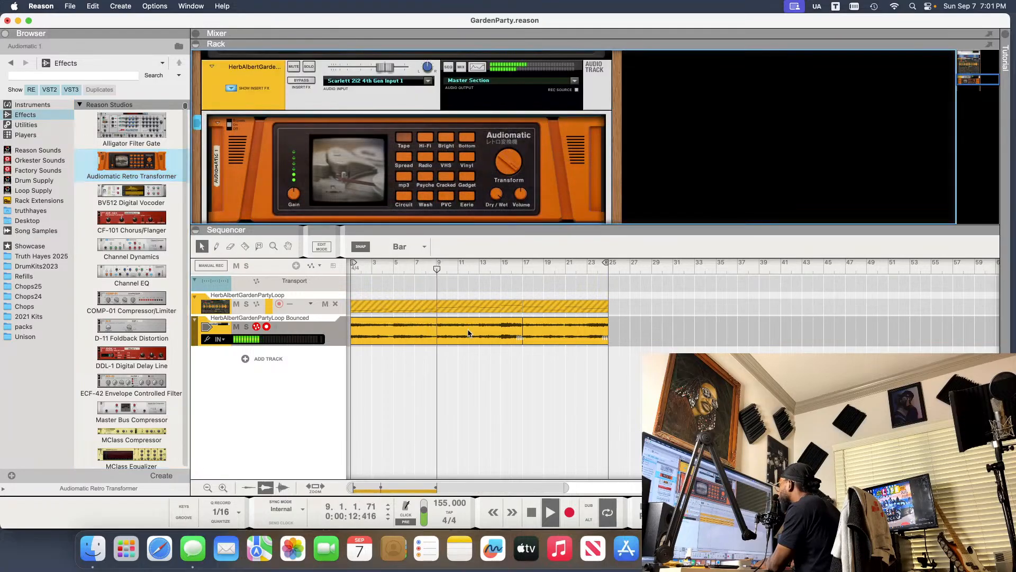
{"action": "mouse_move", "coordinate": [517, 205]}
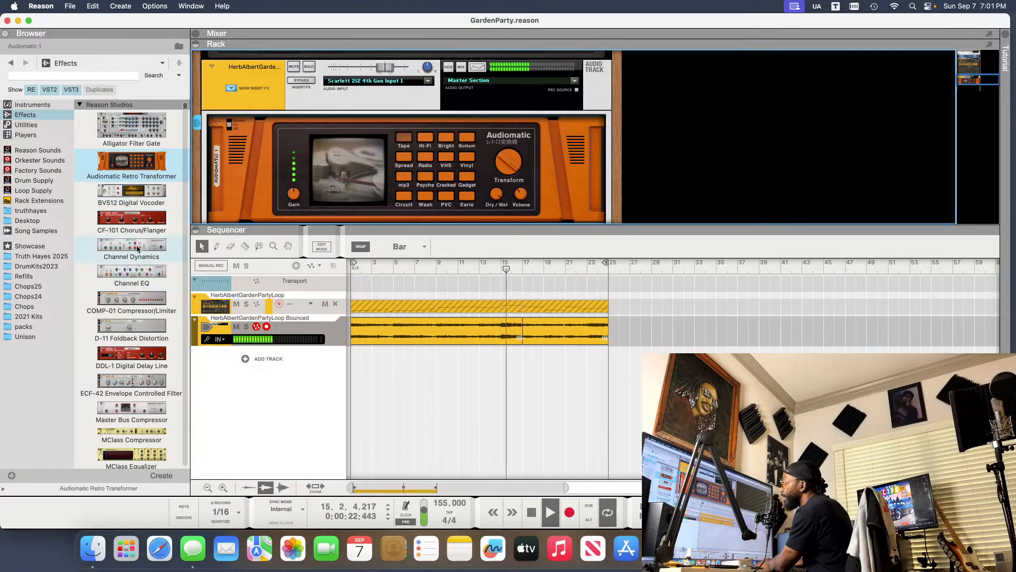
- Add Channel Dynamics after the Audiomatic, enable its gate in expander mode and turn on the compressor's peak mode
{"action": "left_click_drag", "start_coordinate": [140, 249], "coordinate": [290, 213]}
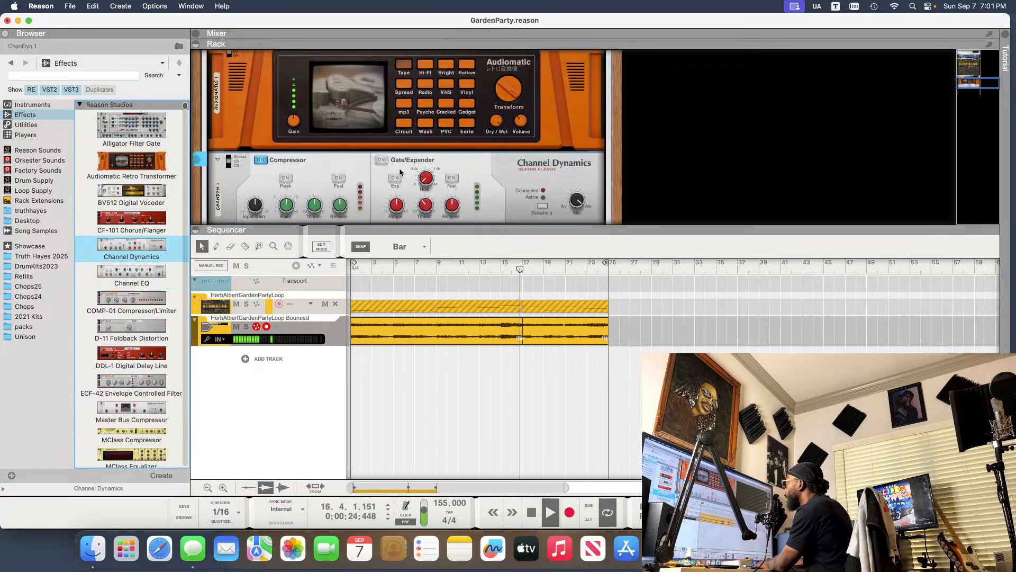
{"action": "left_click", "coordinate": [380, 161]}
{"action": "left_click", "coordinate": [391, 178]}
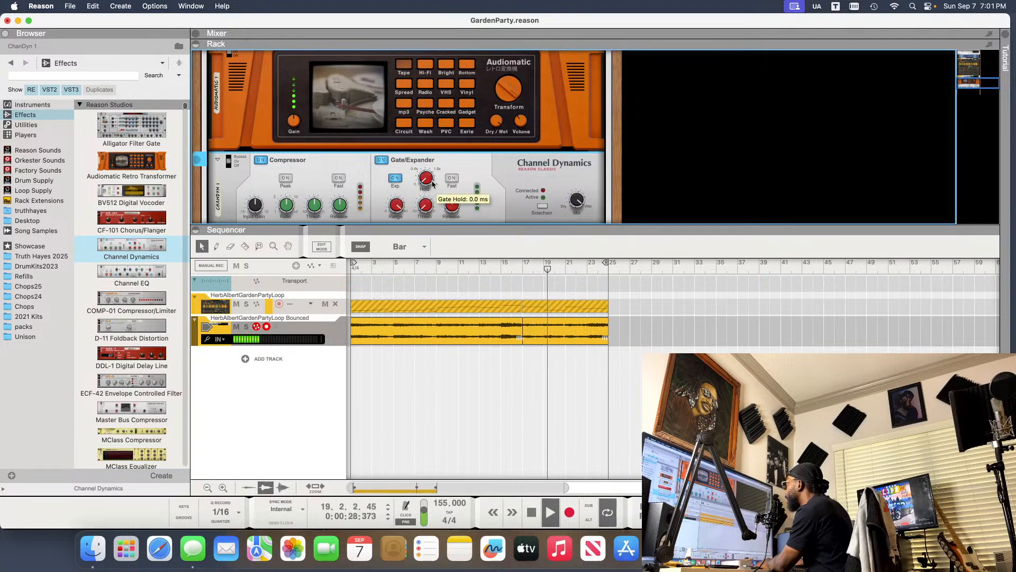
{"action": "left_click", "coordinate": [285, 178]}
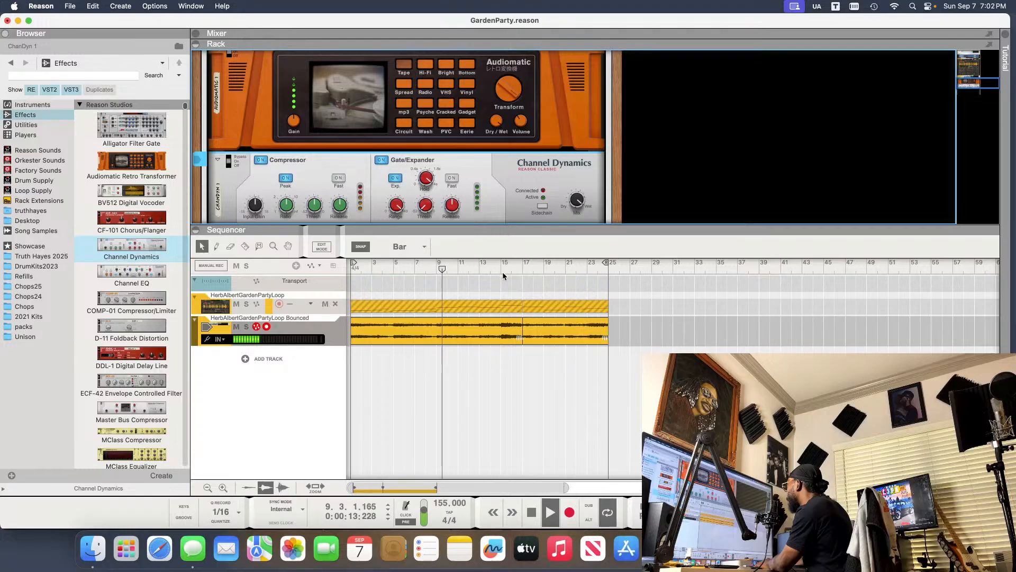
- Stop playback and undo the Channel Dynamics and Audiomatic effects and the bounce in place, back to the two Mimic clips
{"action": "key", "text": "space"}
{"action": "key", "text": "super+z"}
{"action": "key", "text": "super+z"}
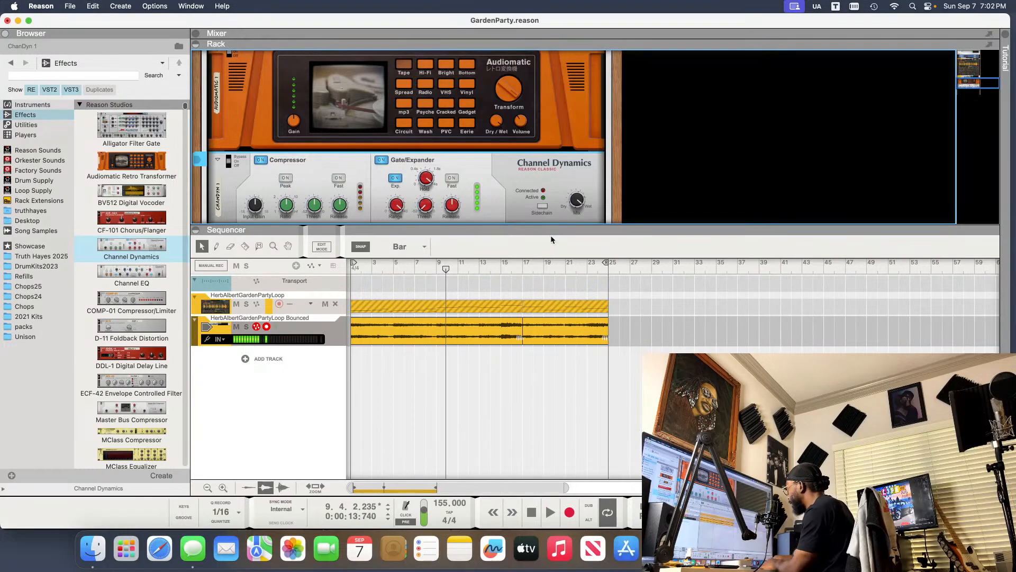
{"action": "key", "text": "super+z"}
{"action": "key", "text": "super+z"}
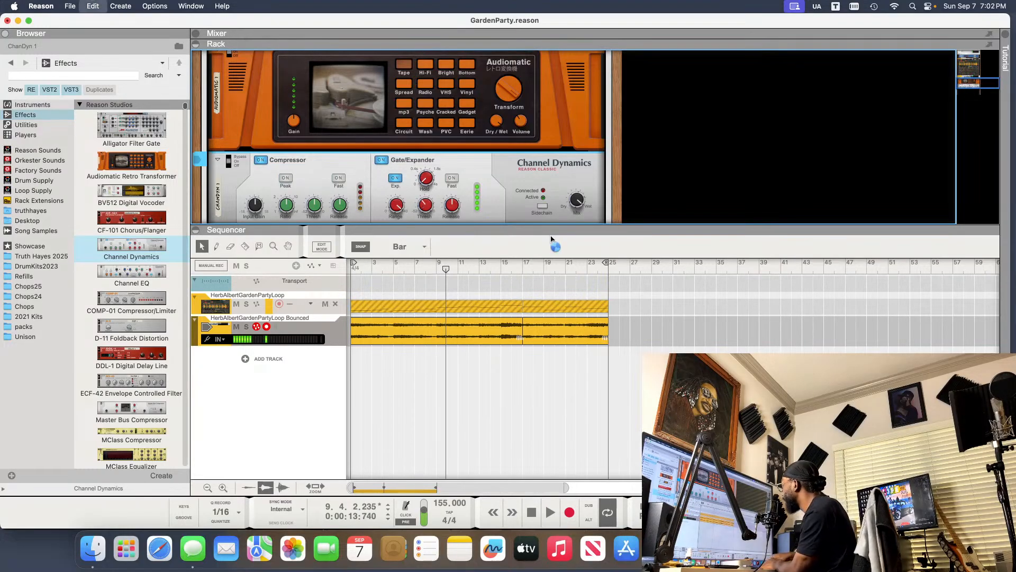
{"action": "key", "text": "super+z"}
{"action": "key", "text": "super+z"}
{"action": "key", "text": "super+z"}
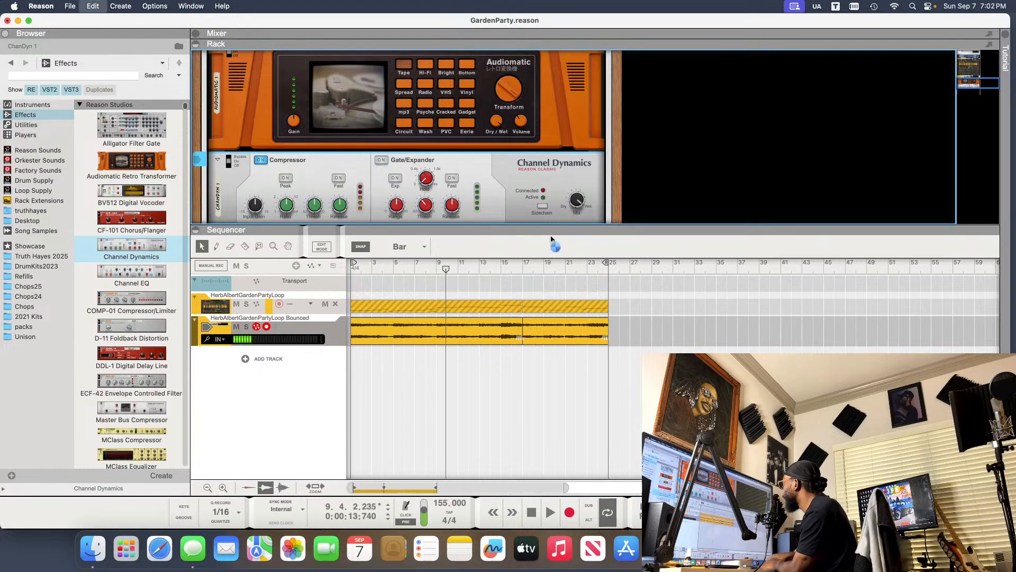
{"action": "key", "text": "super+z"}
{"action": "key", "text": "super+z"}
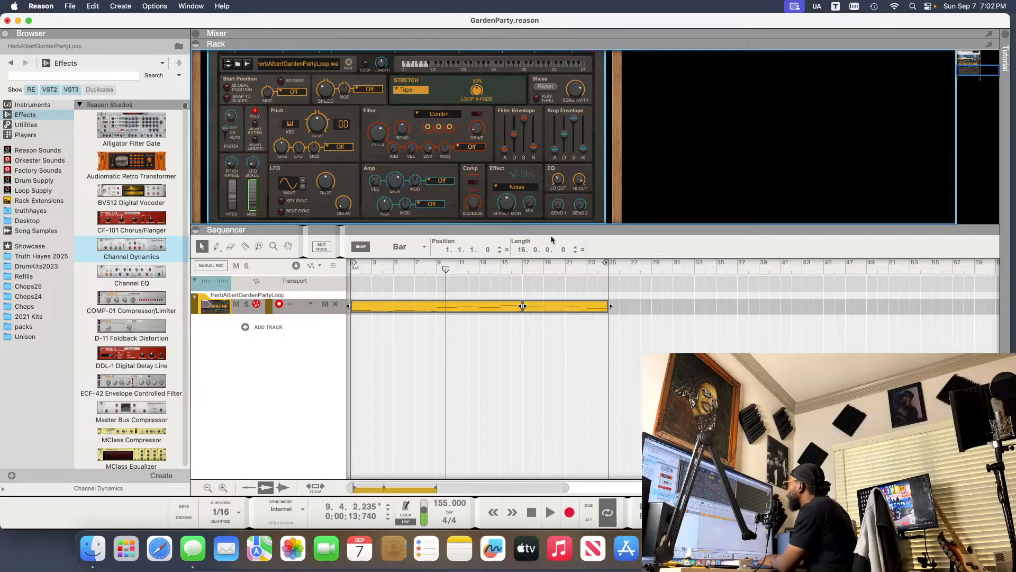
- Play the Mimic pattern and raise the amp envelope attack to about 79 ms, fine-tuning it by ear
{"action": "key", "text": "space"}
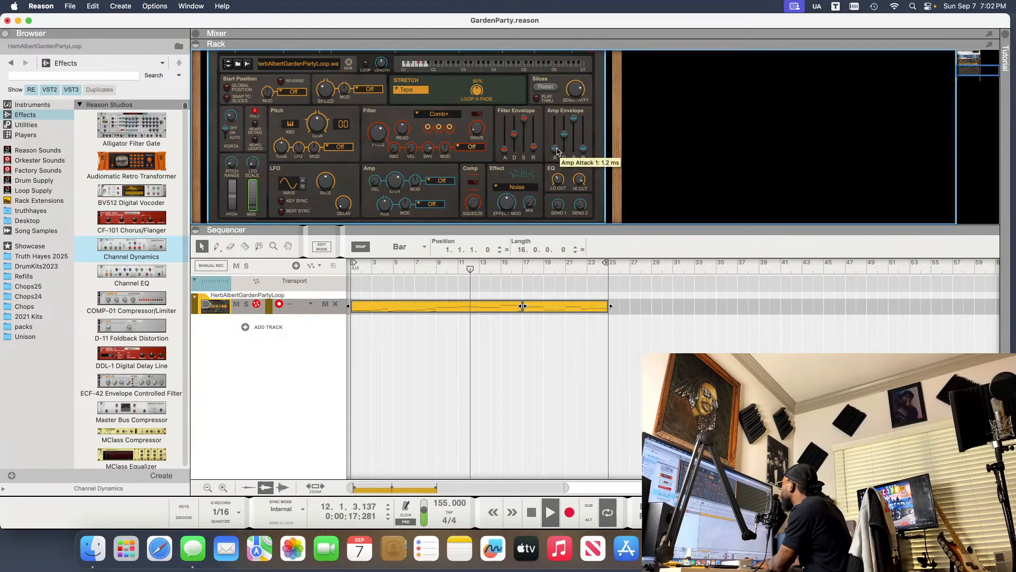
{"action": "left_click_drag", "start_coordinate": [559, 151], "coordinate": [561, 147]}
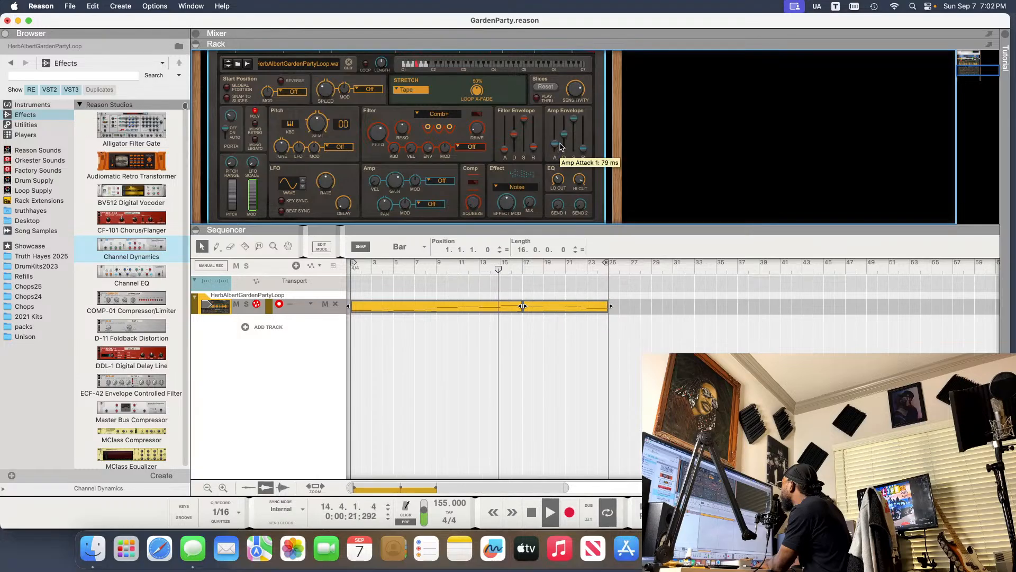
{"action": "left_click_drag", "start_coordinate": [561, 148], "coordinate": [561, 147]}
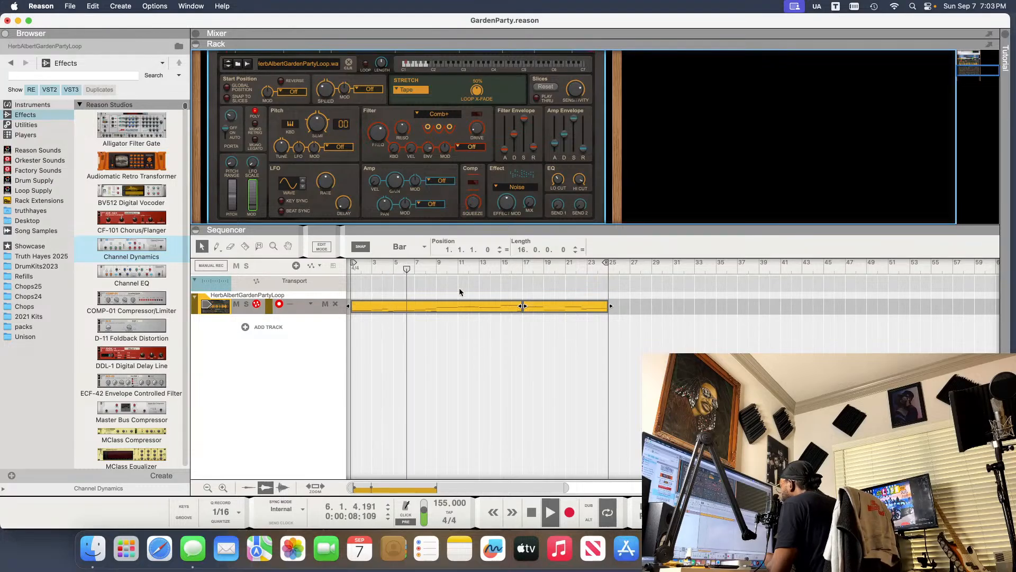
- Open the first Mimic clip's notes and fine-tune the length of the opening C#1 note
{"action": "double_click", "coordinate": [418, 306]}
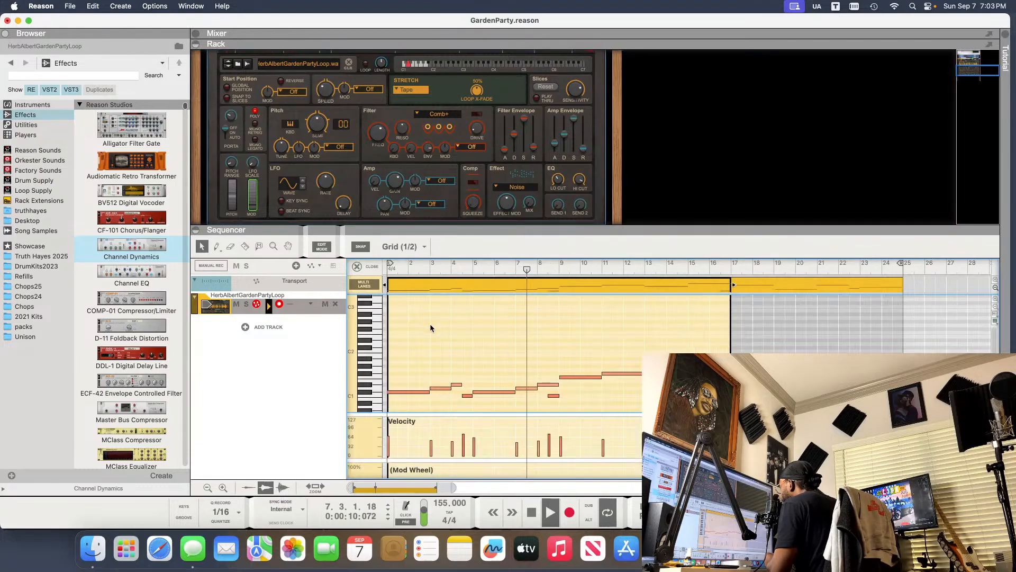
{"action": "left_click", "coordinate": [435, 392]}
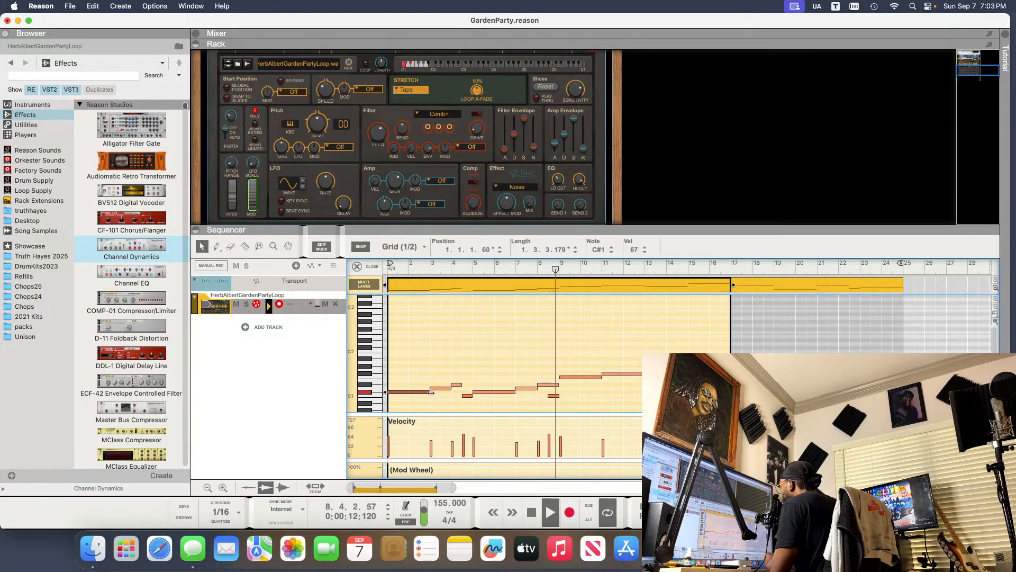
{"action": "left_click_drag", "start_coordinate": [436, 393], "coordinate": [430, 394]}
{"action": "left_click", "coordinate": [418, 361]}
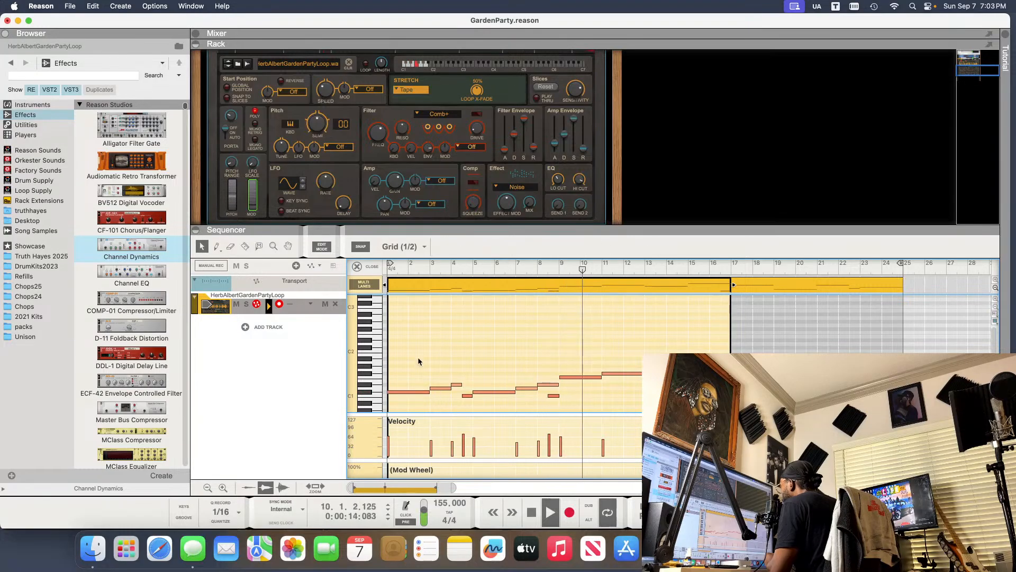
- Replay the pattern from bar 1, lower Mimic's amp envelope attack slightly below 154 ms, and audition again from near bar 2
{"action": "left_click_drag", "start_coordinate": [422, 266], "coordinate": [383, 266]}
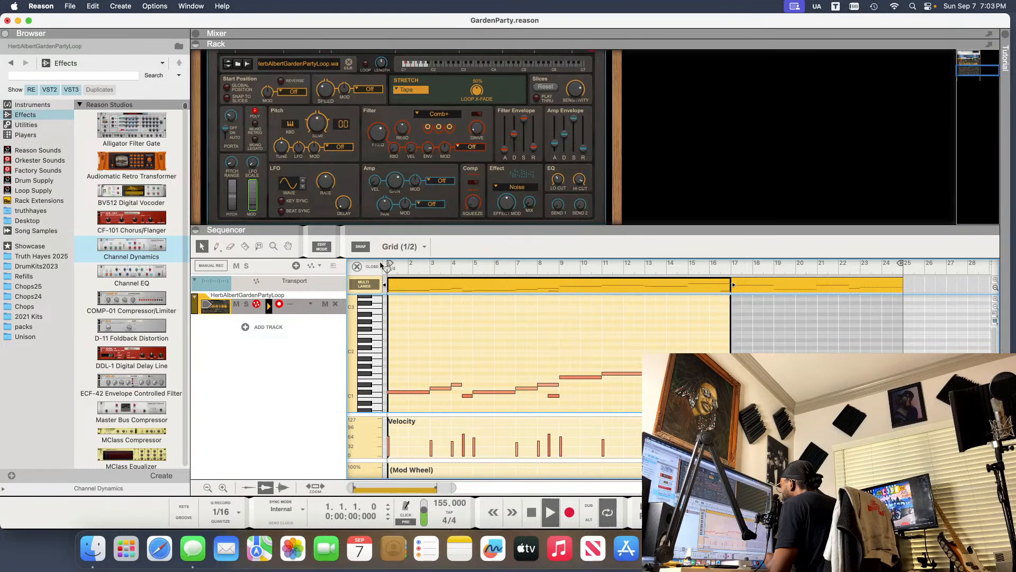
{"action": "left_click", "coordinate": [556, 143]}
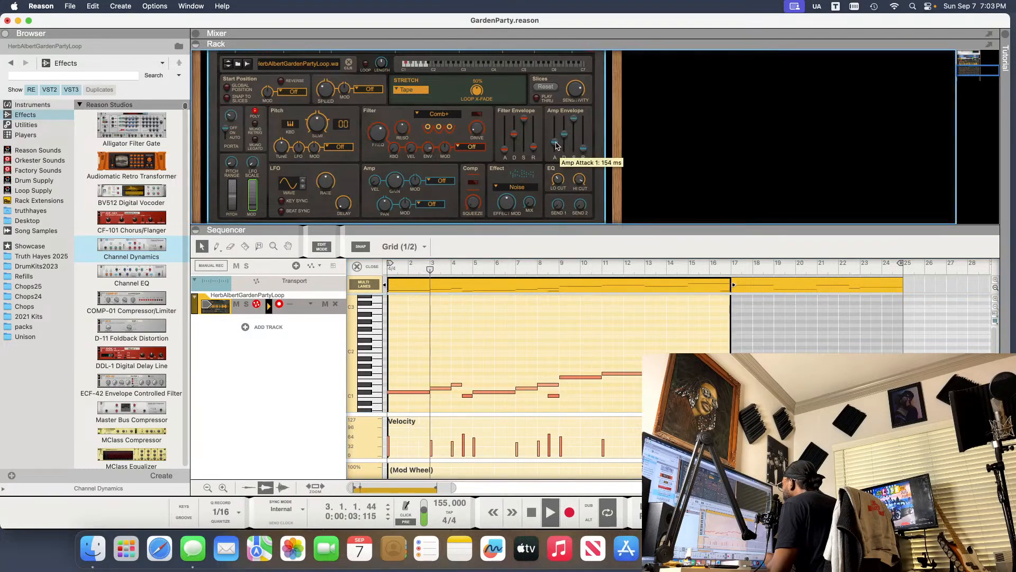
{"action": "left_click_drag", "start_coordinate": [556, 146], "coordinate": [555, 148]}
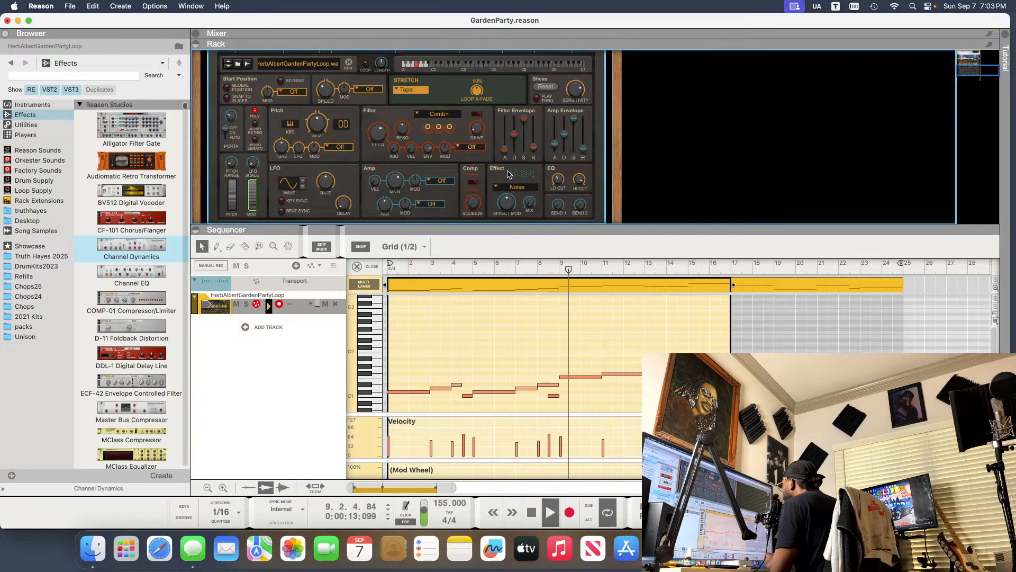
{"action": "left_click", "coordinate": [411, 274]}
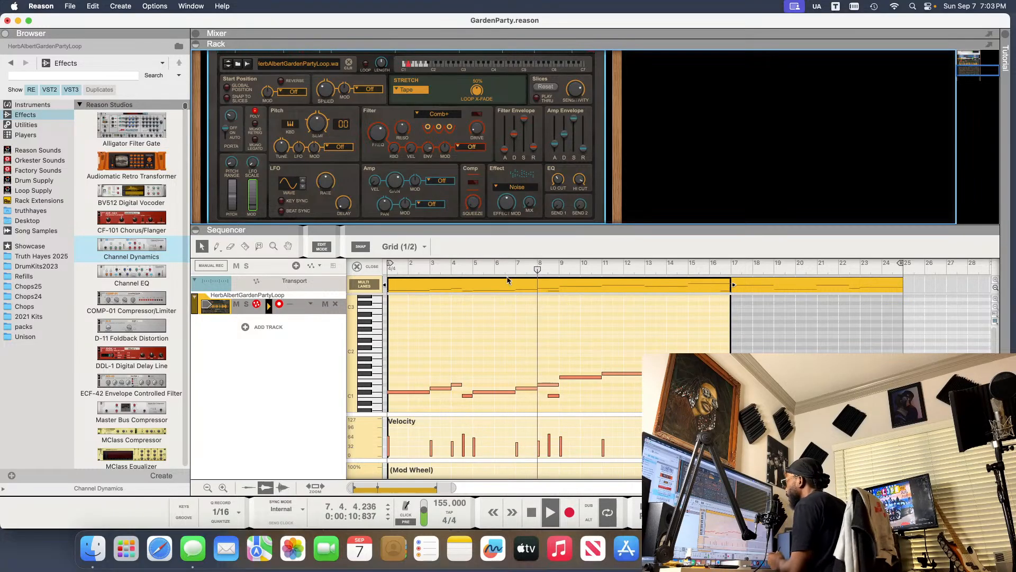
- Return to the arrangement, stop playback and bounce both HerbAlbertGardenPartyLoop clips in place
{"action": "left_click", "coordinate": [320, 246]}
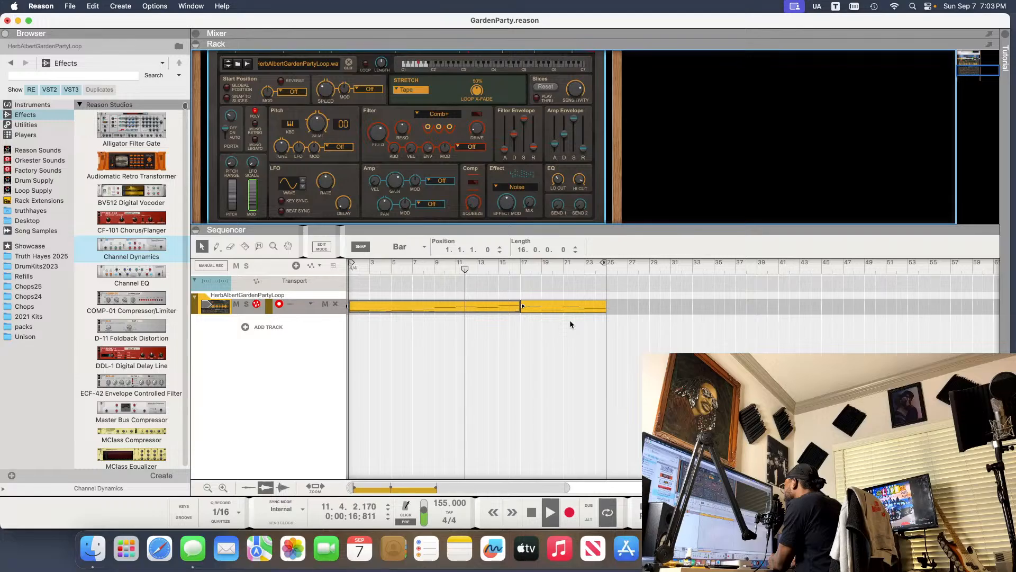
{"action": "double_click", "coordinate": [531, 308]}
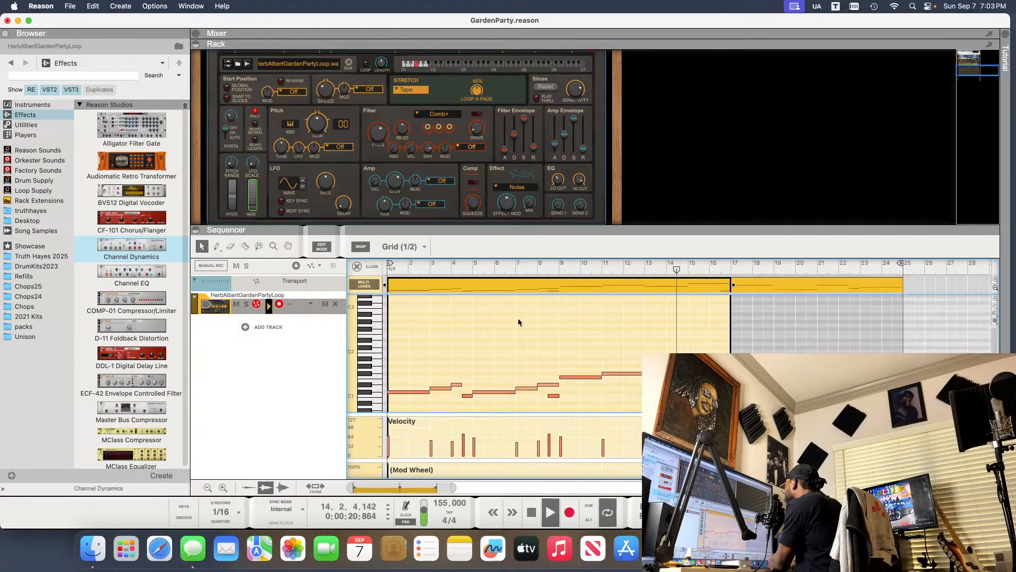
{"action": "left_click", "coordinate": [323, 248]}
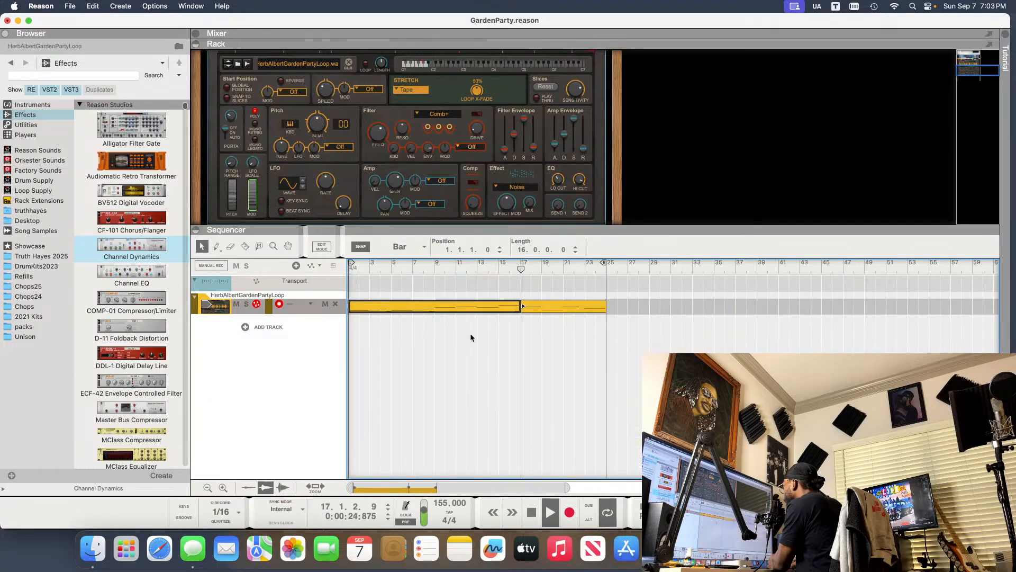
{"action": "key", "text": "space"}
{"action": "left_click", "coordinate": [560, 311]}
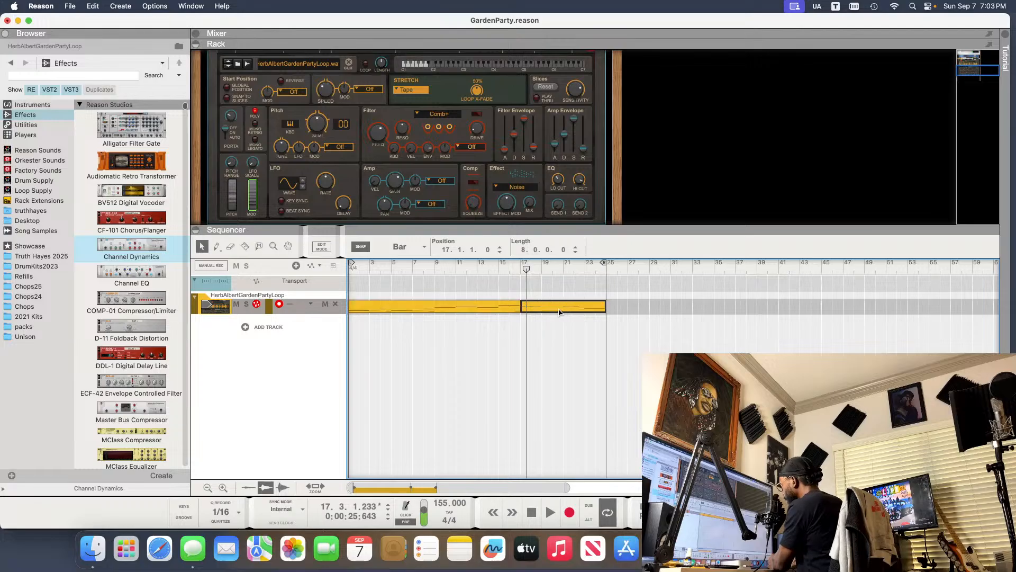
{"action": "left_click", "coordinate": [410, 310]}
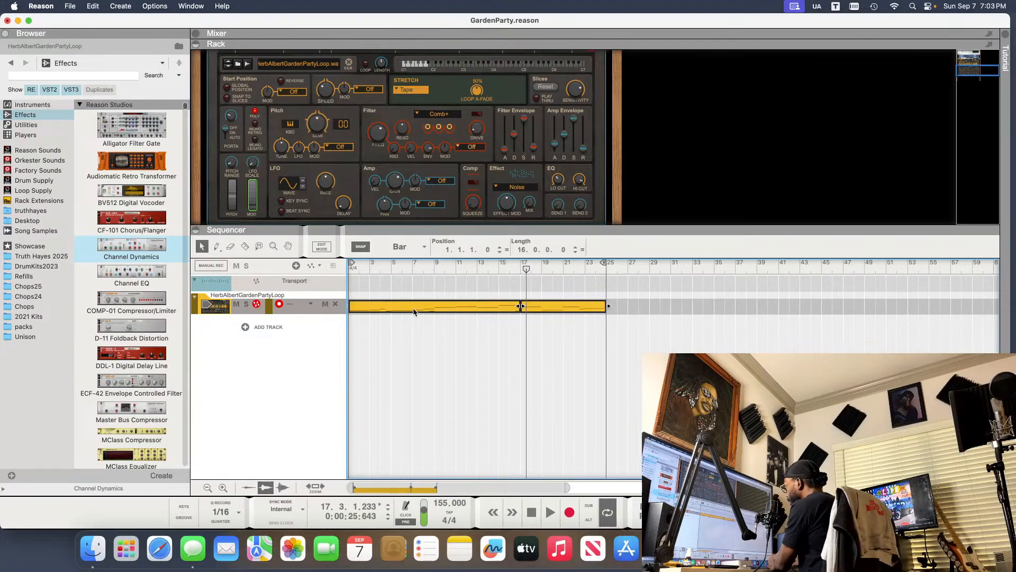
{"action": "right_click", "coordinate": [410, 310]}
{"action": "left_click", "coordinate": [462, 396]}
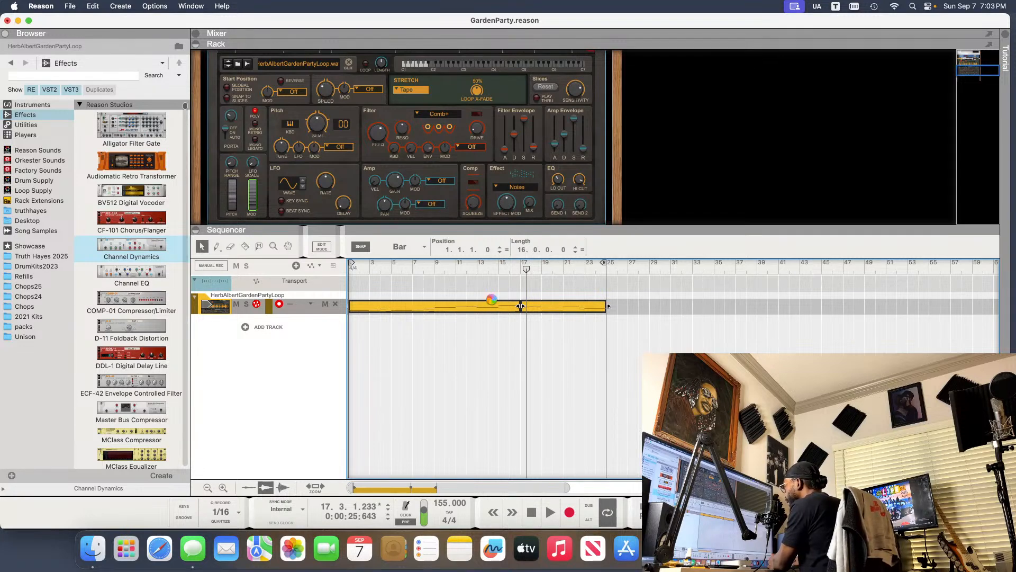
- Audition the bounced audio from bar 15 and examine its waveform closely around the start of that bar
{"action": "left_click", "coordinate": [501, 267]}
{"action": "key", "text": "space"}
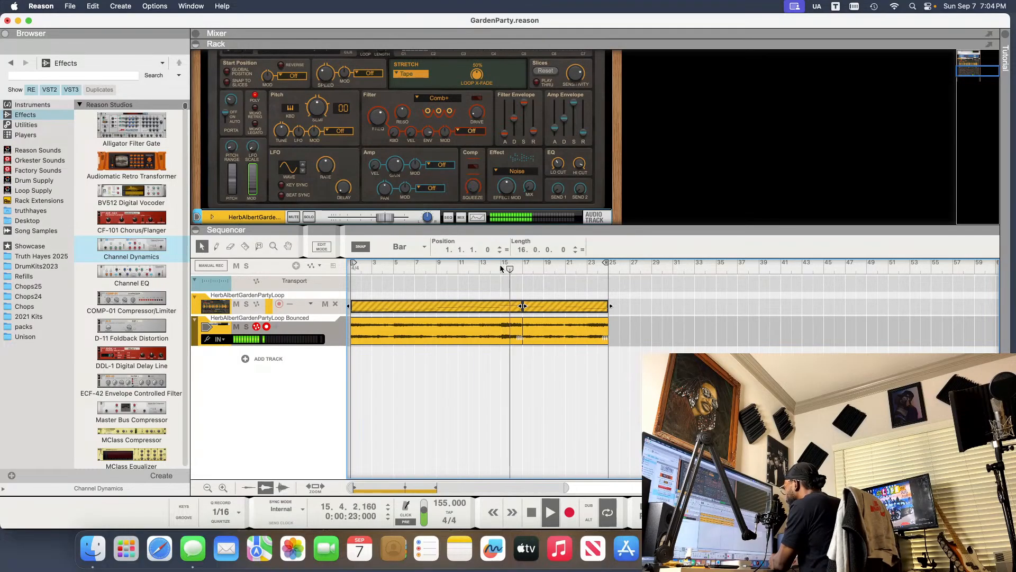
{"action": "key", "text": "space"}
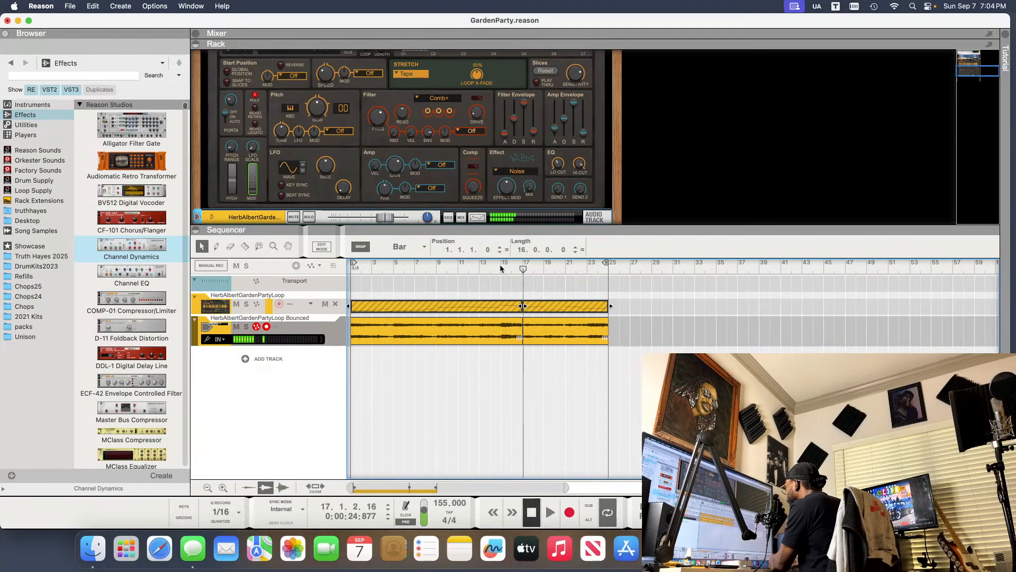
{"action": "left_click", "coordinate": [500, 267]}
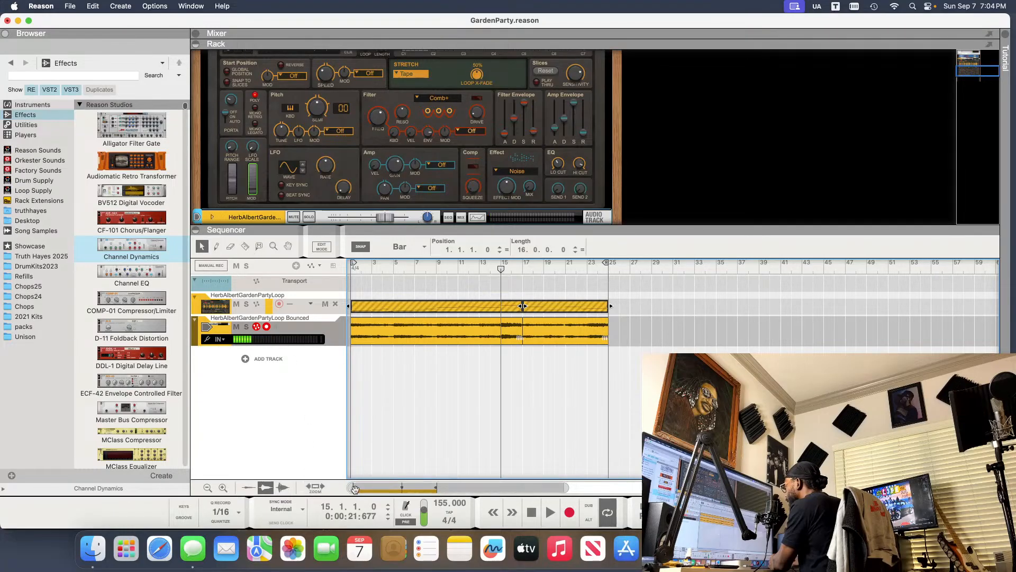
{"action": "left_click_drag", "start_coordinate": [353, 488], "coordinate": [401, 484]}
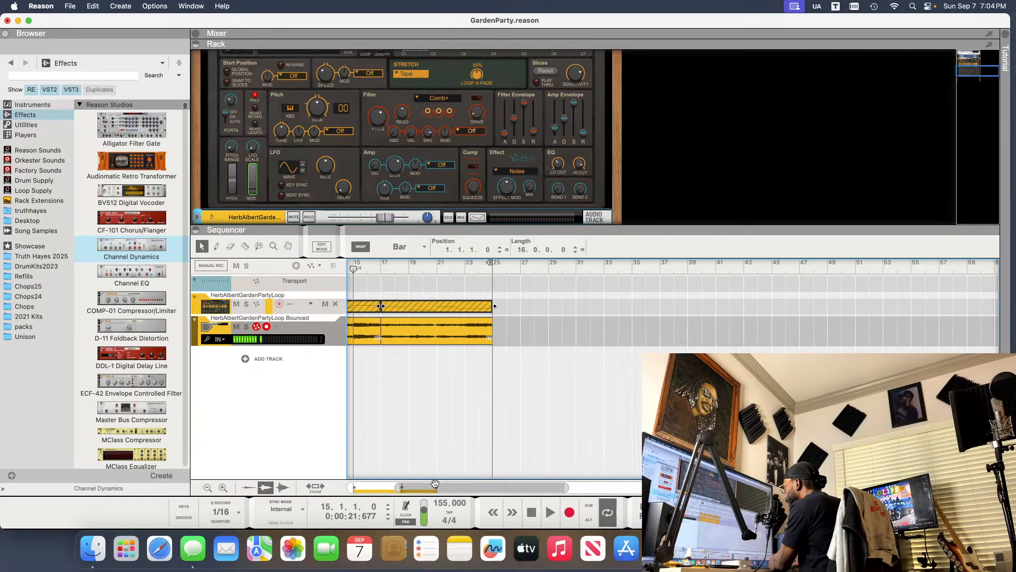
{"action": "left_click_drag", "start_coordinate": [564, 489], "coordinate": [403, 490]}
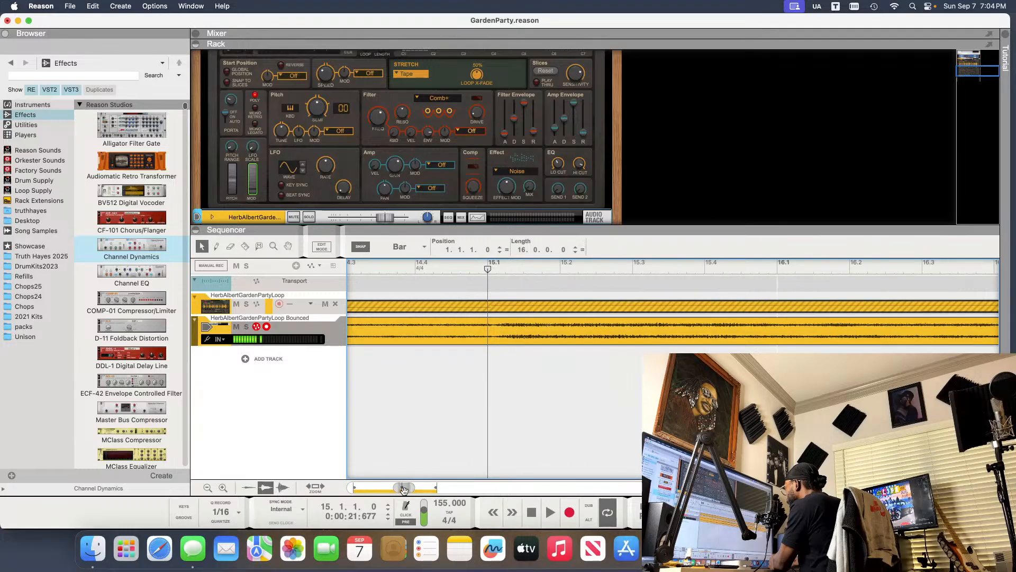
{"action": "key", "text": "space"}
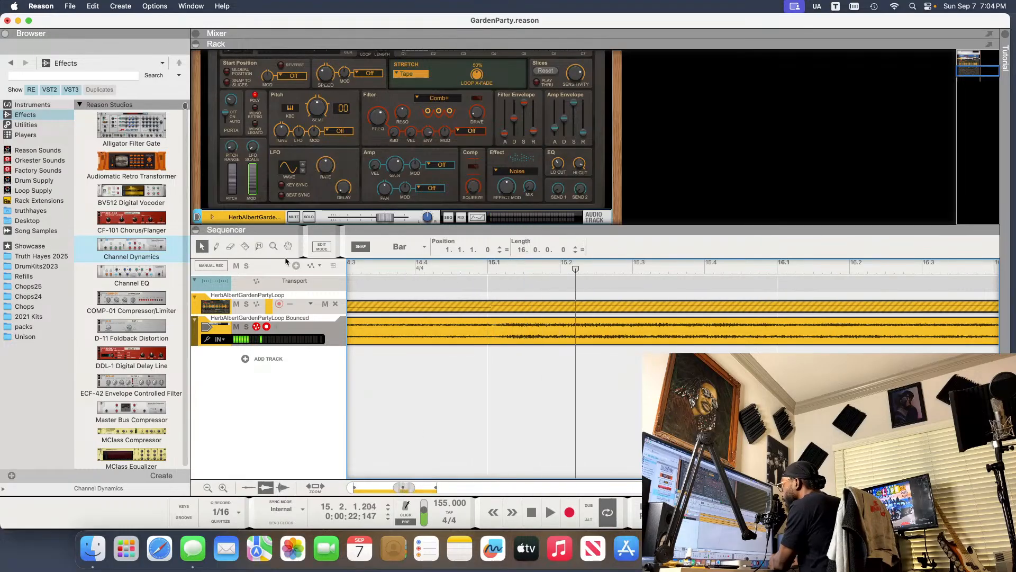
- Turn off snapping, locate the cut point by ear at 15.1.1.122 and split the bounced audio clip there
{"action": "left_click", "coordinate": [246, 246]}
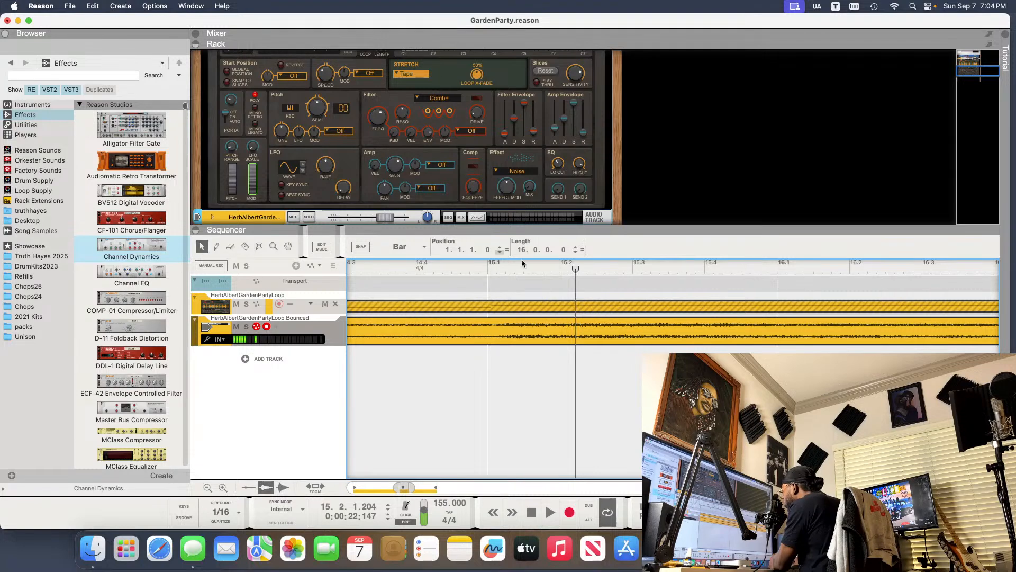
{"action": "left_click", "coordinate": [498, 269]}
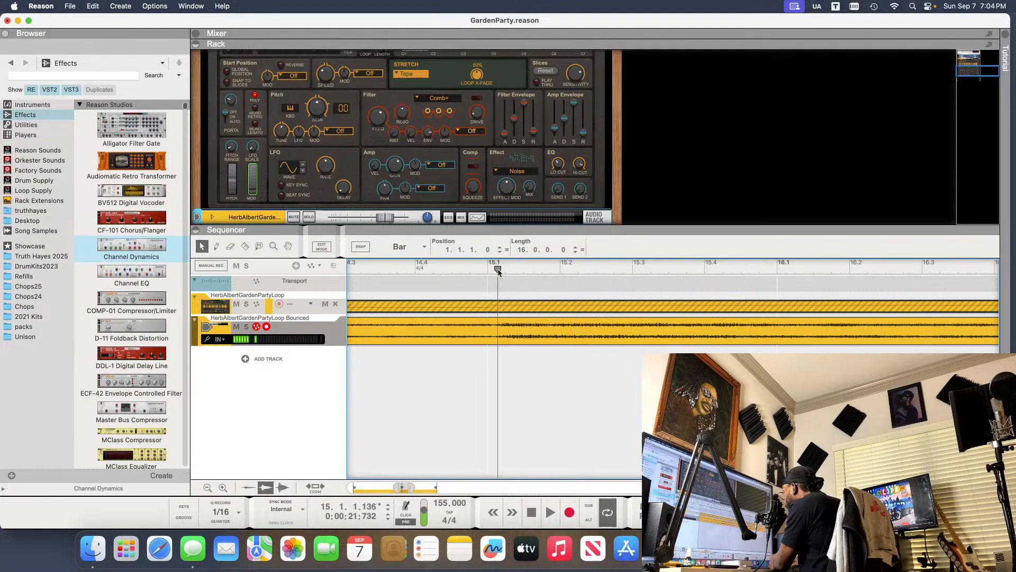
{"action": "key", "text": "space"}
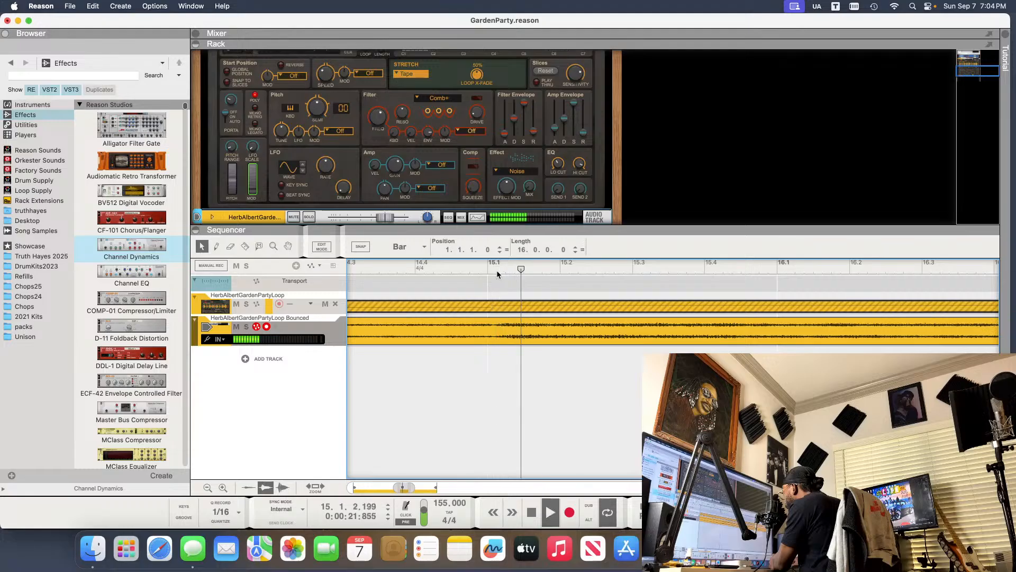
{"action": "left_click", "coordinate": [496, 270]}
{"action": "left_click", "coordinate": [497, 270]}
{"action": "key", "text": "space"}
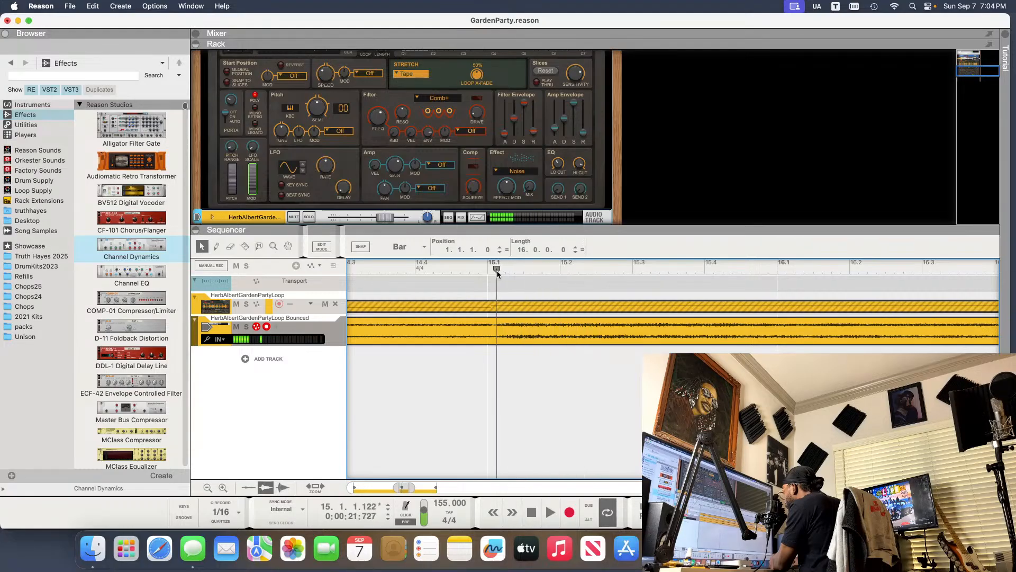
{"action": "left_click", "coordinate": [244, 248]}
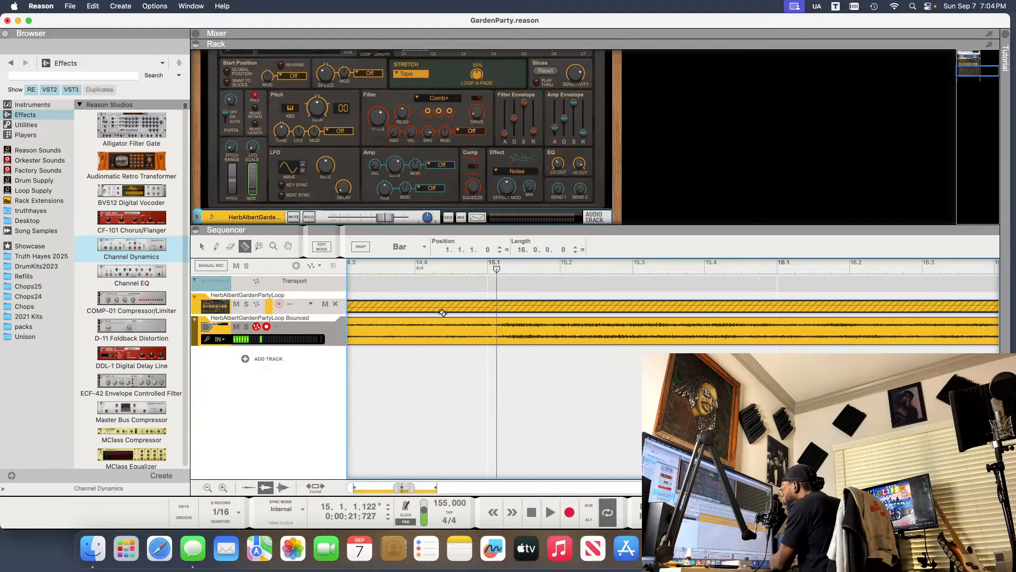
{"action": "left_click", "coordinate": [500, 331]}
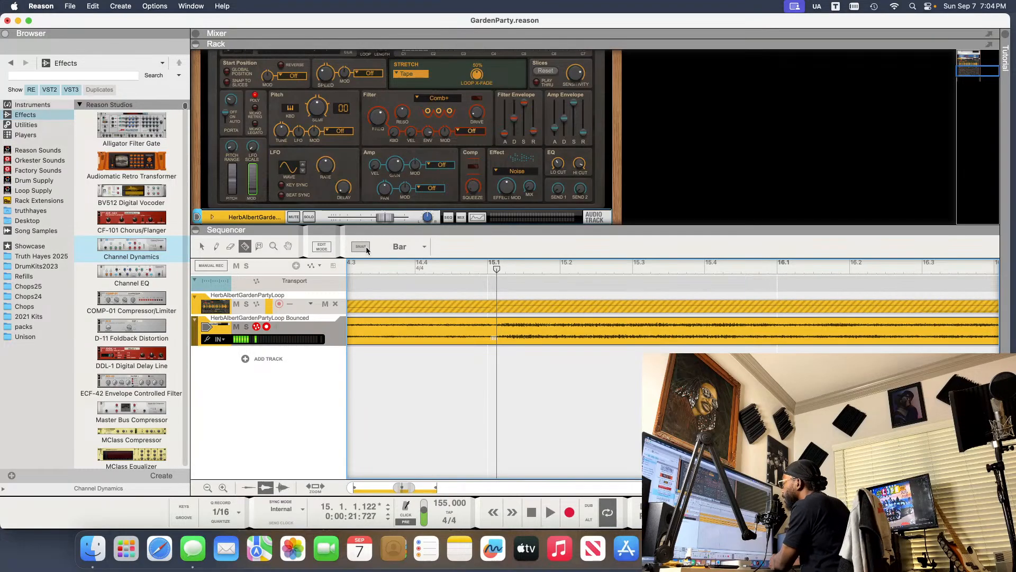
- Turn snapping back on, set the level of the bounced clip starting near bar 15 to -4.15 dB, and audition the transition into it
{"action": "left_click", "coordinate": [361, 246]}
{"action": "left_click", "coordinate": [202, 246]}
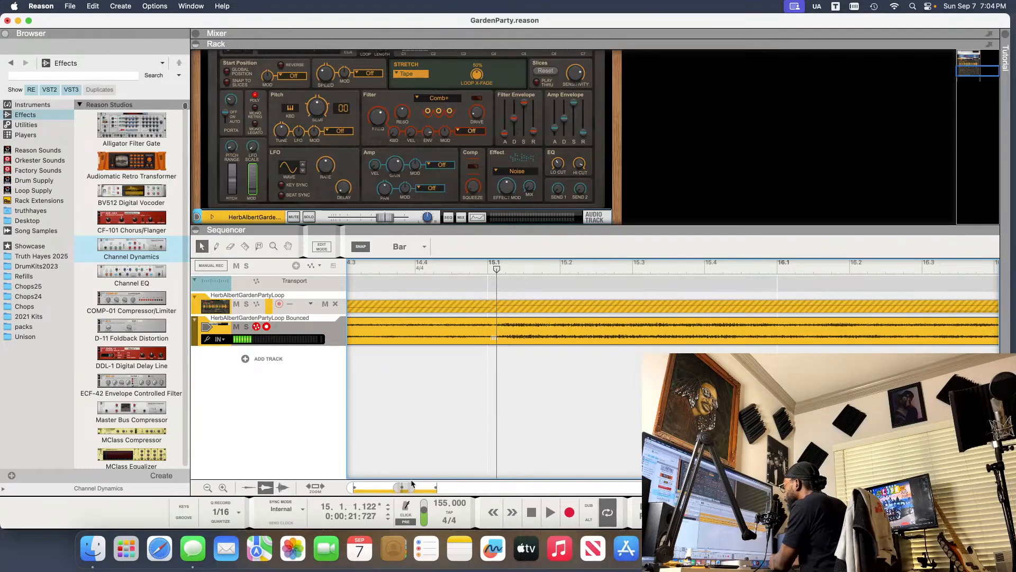
{"action": "left_click_drag", "start_coordinate": [397, 486], "coordinate": [263, 487]}
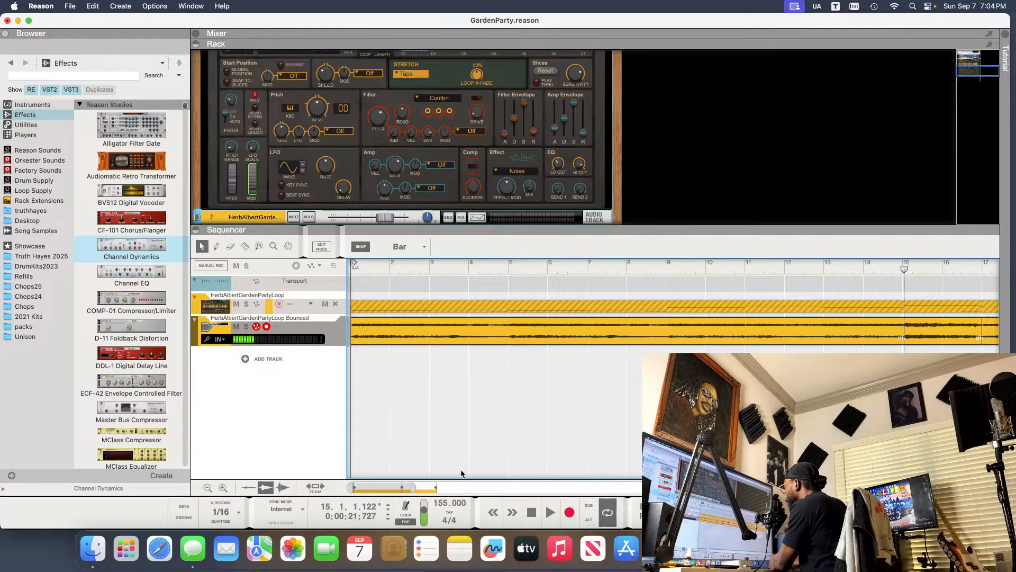
{"action": "left_click_drag", "start_coordinate": [414, 487], "coordinate": [451, 486]}
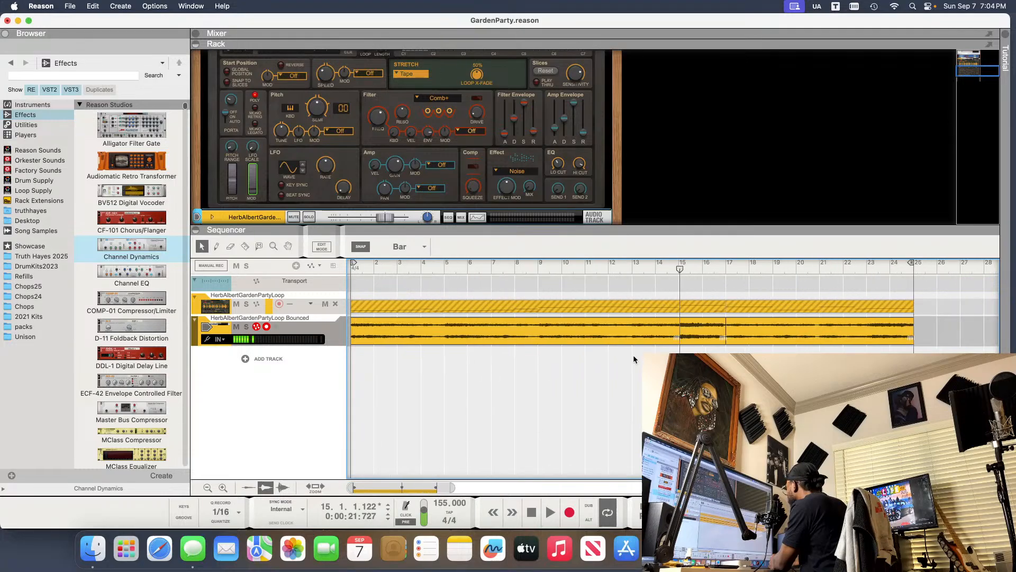
{"action": "left_click", "coordinate": [687, 340]}
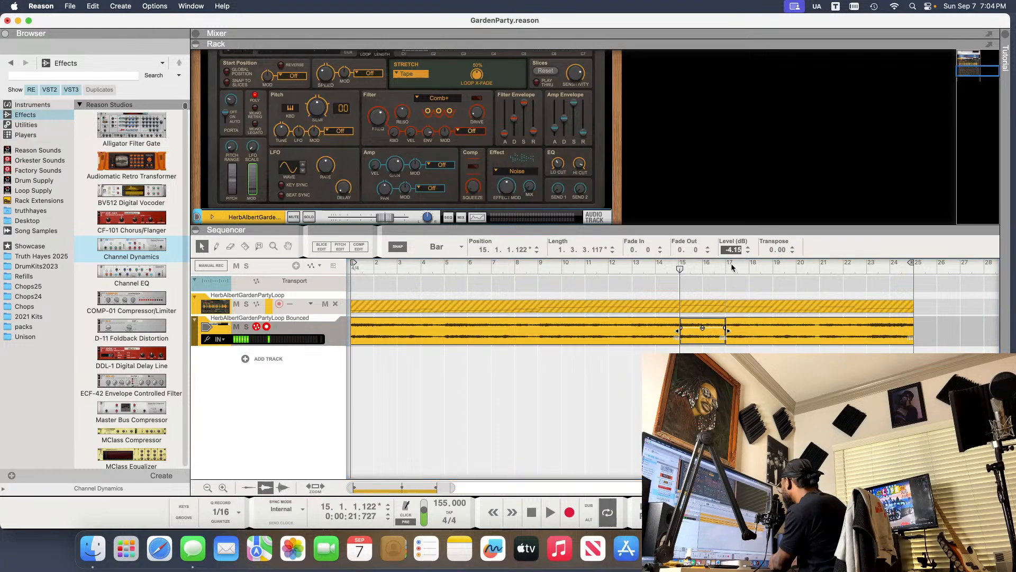
{"action": "left_click", "coordinate": [666, 267]}
{"action": "key", "text": "space"}
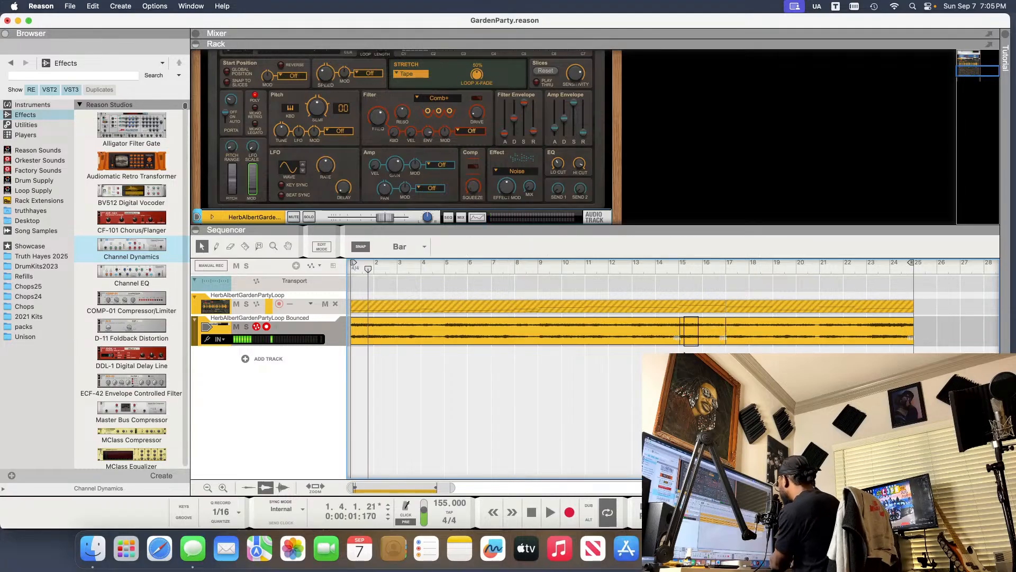
- Join the bounced clips before bar 17 into one 16-bar clip and select it together with the final clip
{"action": "left_click", "coordinate": [668, 331]}
{"action": "right_click", "coordinate": [663, 342]}
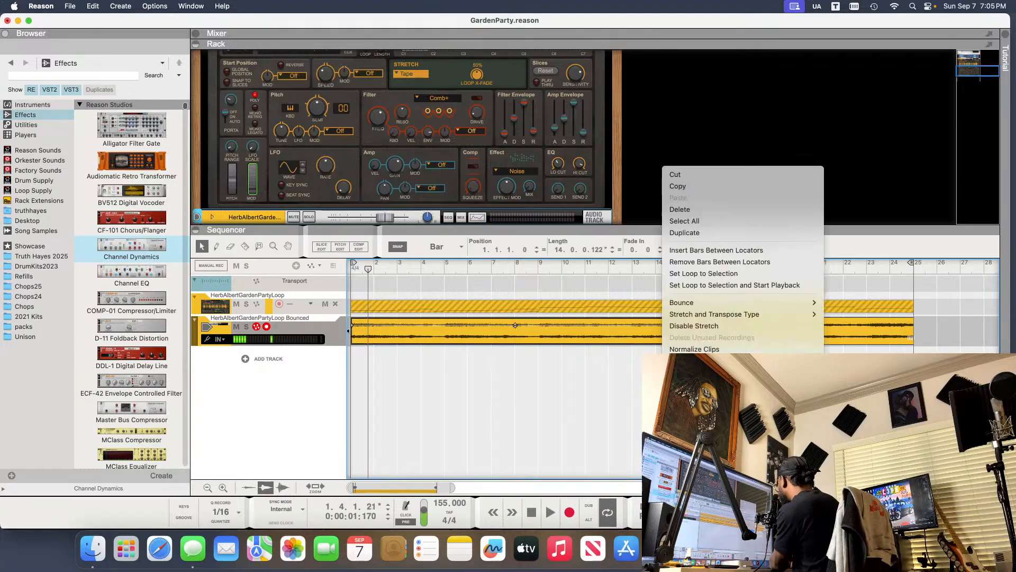
{"action": "left_click", "coordinate": [768, 349]}
{"action": "left_click_drag", "start_coordinate": [769, 349], "coordinate": [715, 319]}
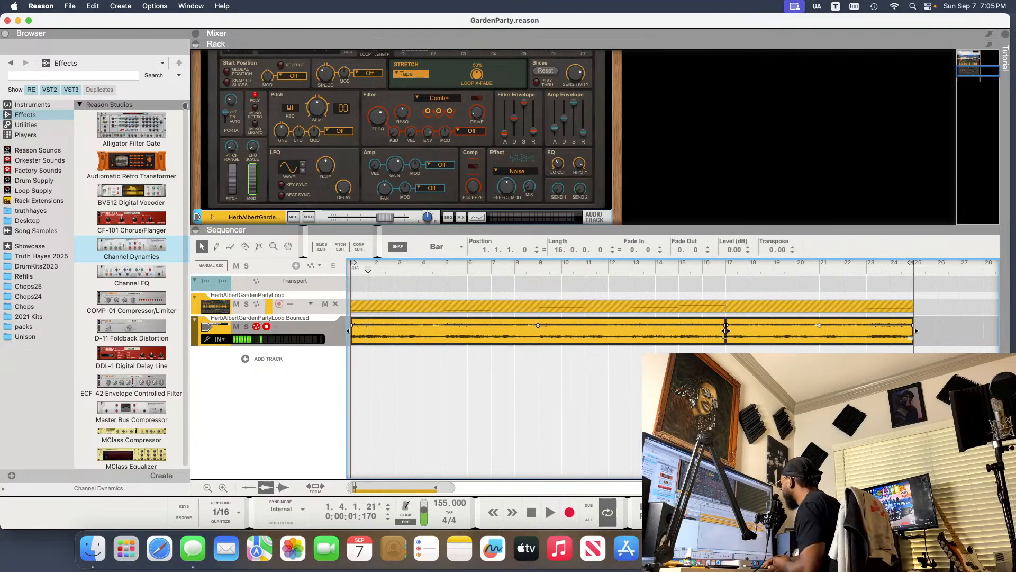
- Play the bounced audio, transpose both clips by 5 semitones, and replay from bar 1
{"action": "key", "text": "space"}
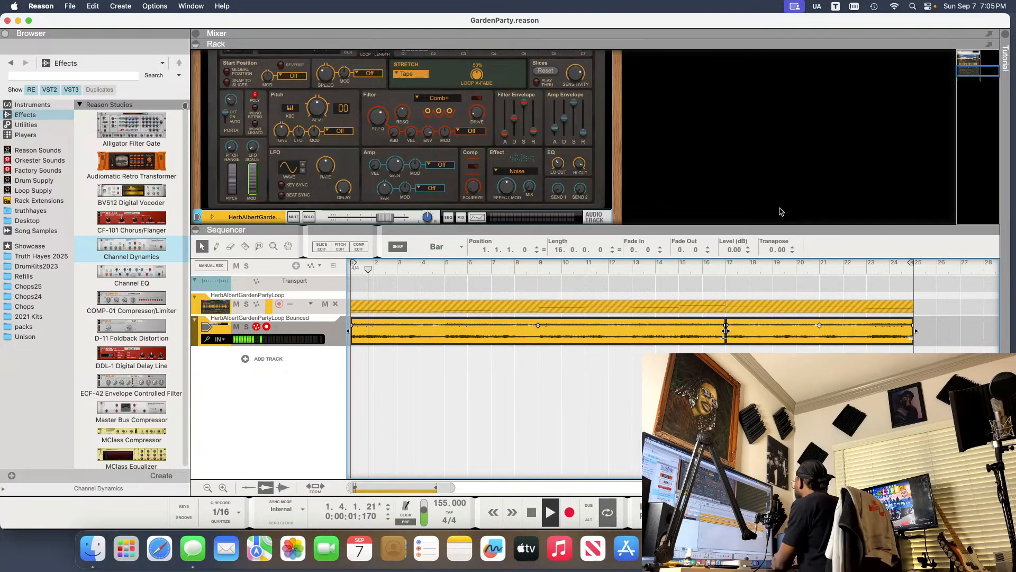
{"action": "double_click", "coordinate": [772, 248]}
{"action": "type", "text": "5"}
{"action": "key", "text": "Return"}
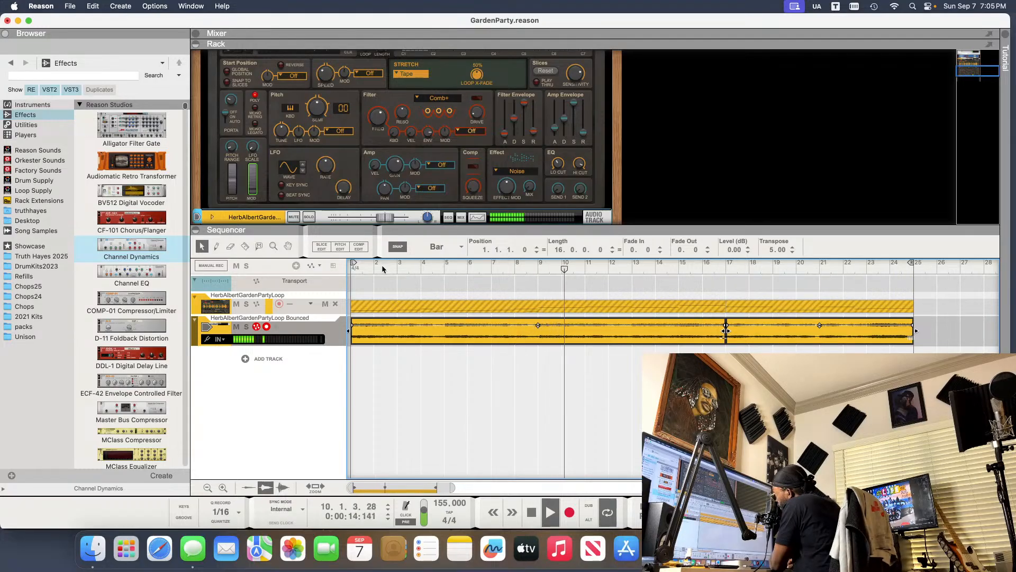
{"action": "key", "text": "space"}
{"action": "key", "text": "space"}
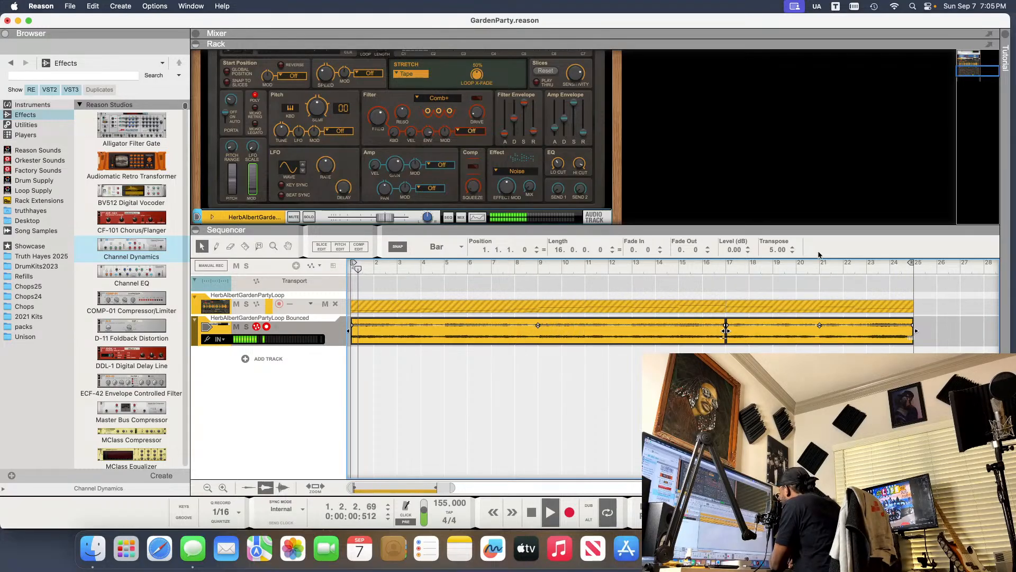
- Set the transpose of both bounced clips to 7 semitones and replay from bar 1
{"action": "double_click", "coordinate": [773, 252]}
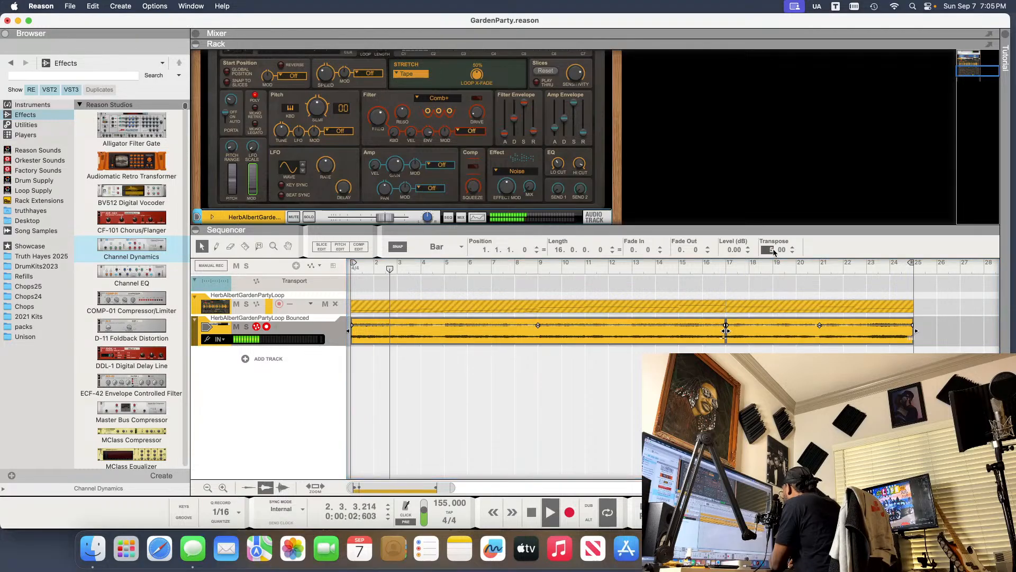
{"action": "type", "text": "7"}
{"action": "key", "text": "Return"}
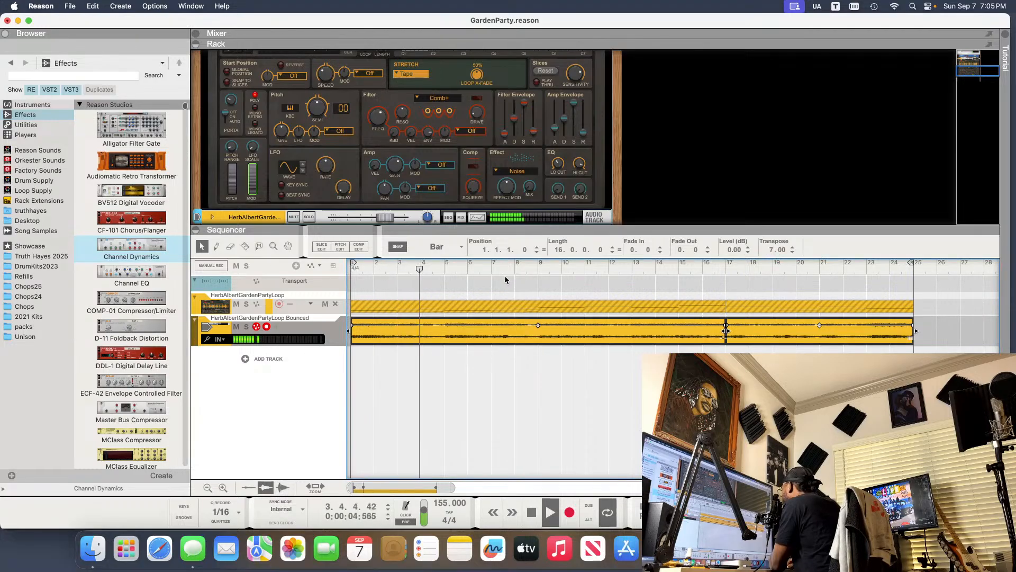
{"action": "key", "text": "space"}
{"action": "key", "text": "space"}
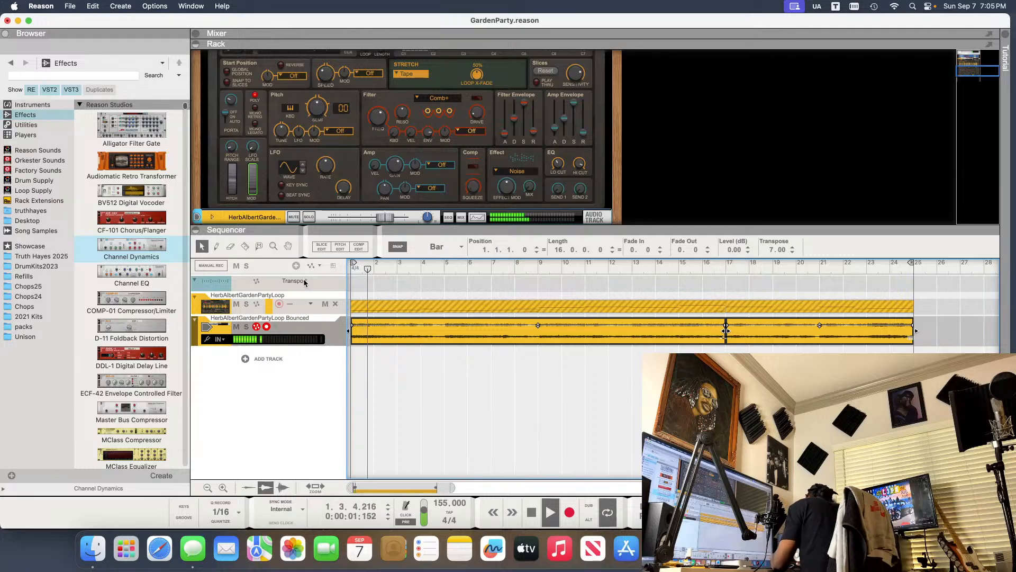
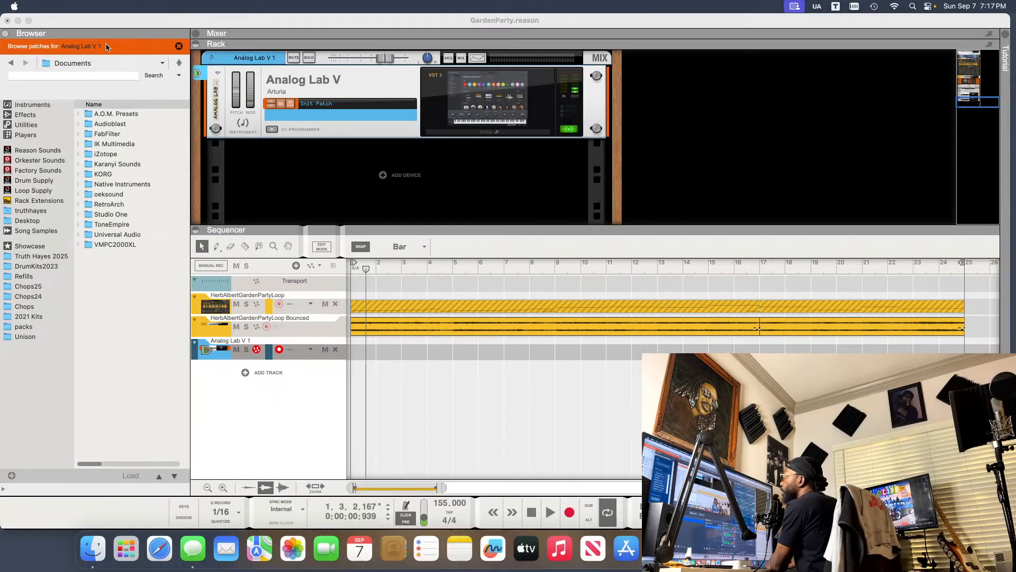
- Audition the bounced loop from bar 1 with the Analog Lab V 1 track as the current instrument
{"action": "left_click", "coordinate": [90, 49]}
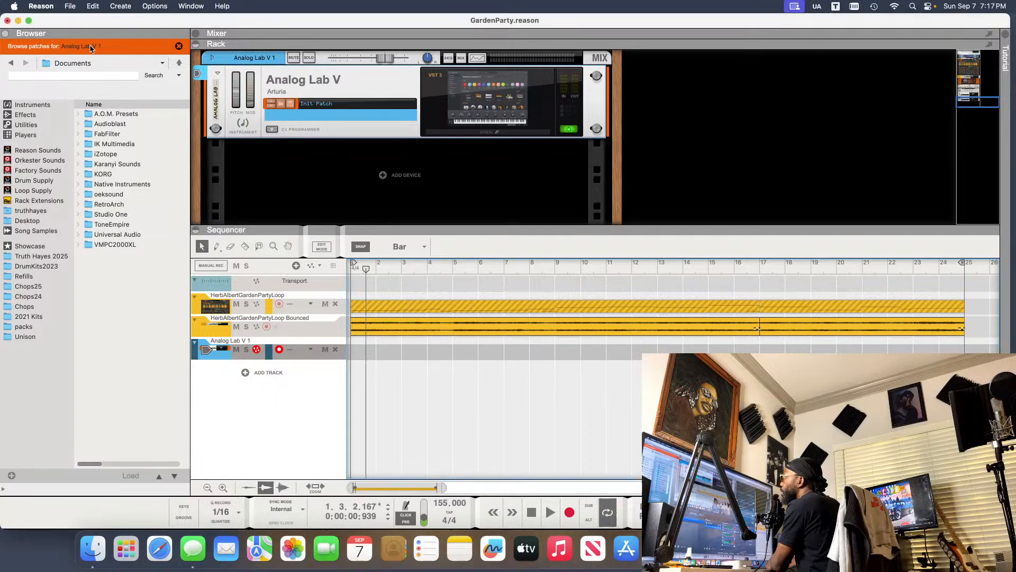
{"action": "key", "text": "space"}
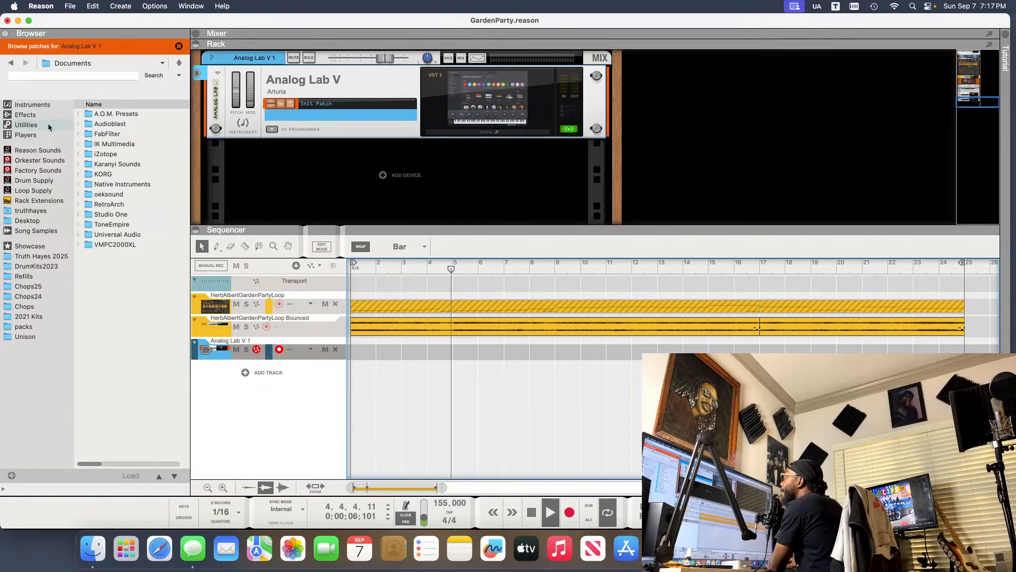
- Search the effects library for "melo" to find the Melodyne plugin
{"action": "left_click", "coordinate": [26, 114]}
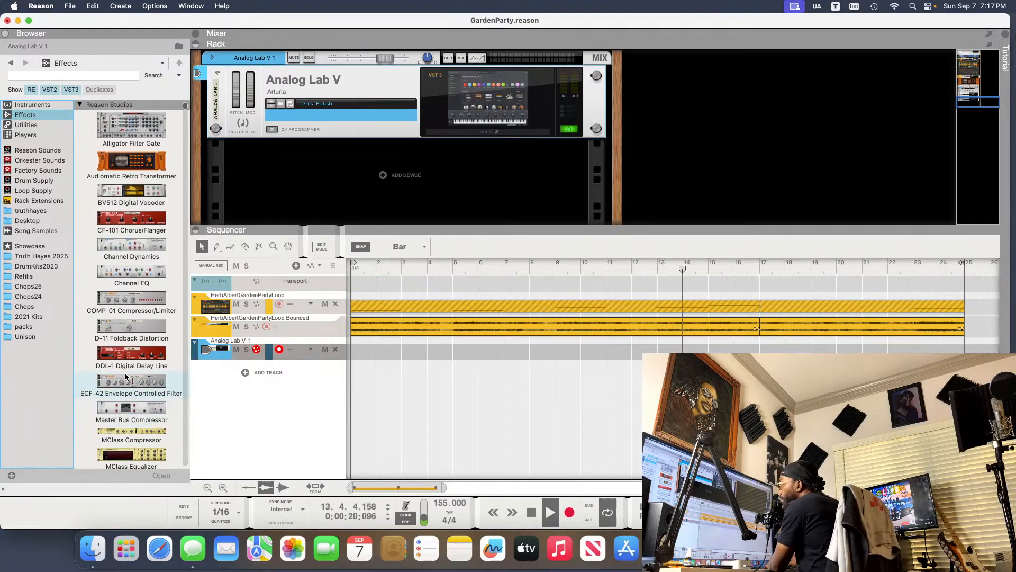
{"action": "scroll", "coordinate": [131, 392], "scroll_direction": "down", "scroll_amount": 8}
{"action": "scroll", "coordinate": [126, 377], "scroll_direction": "up", "scroll_amount": 8}
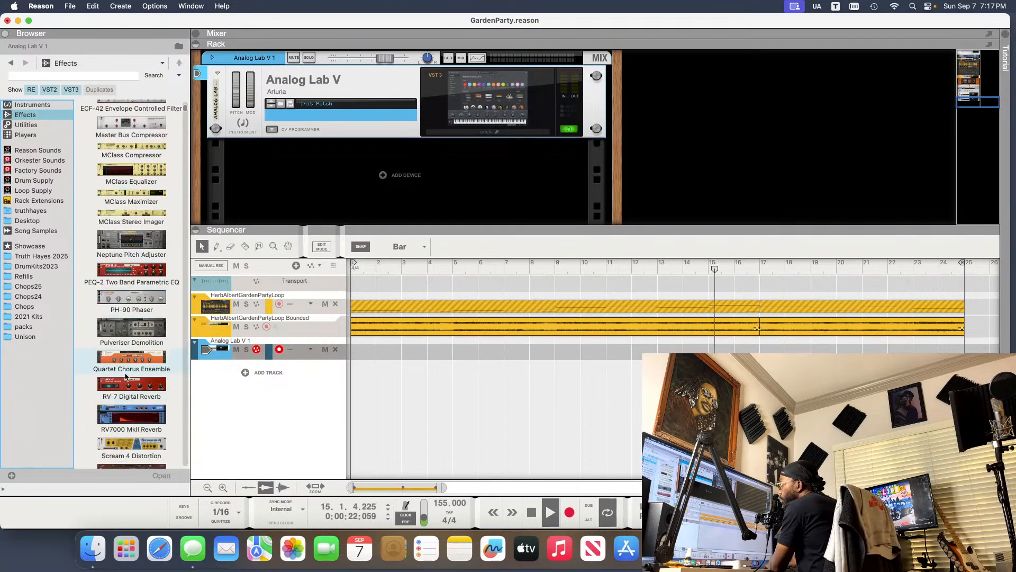
{"action": "left_click", "coordinate": [78, 76]}
{"action": "type", "text": "mel"}
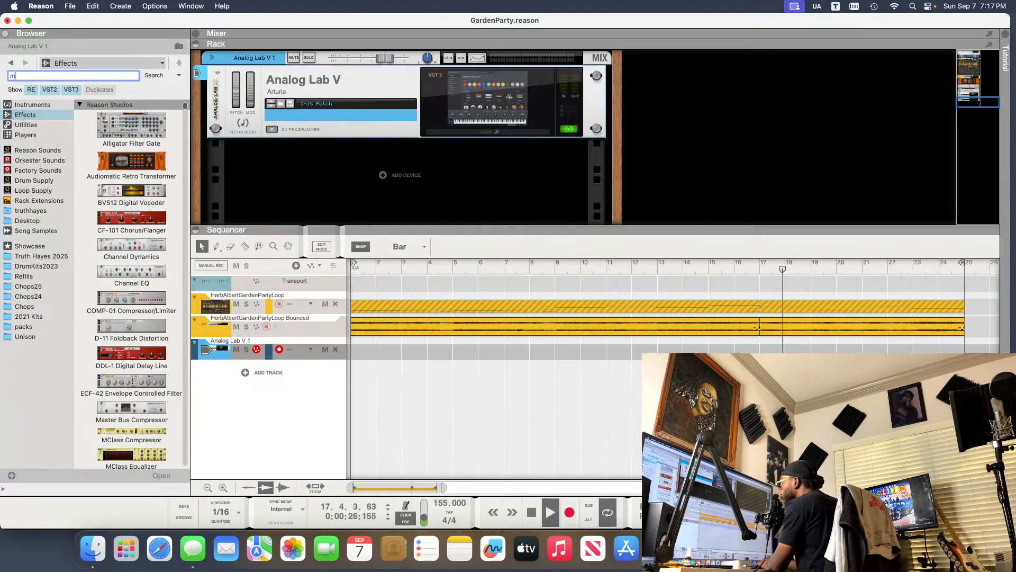
{"action": "key", "text": "Return"}
{"action": "type", "text": "o"}
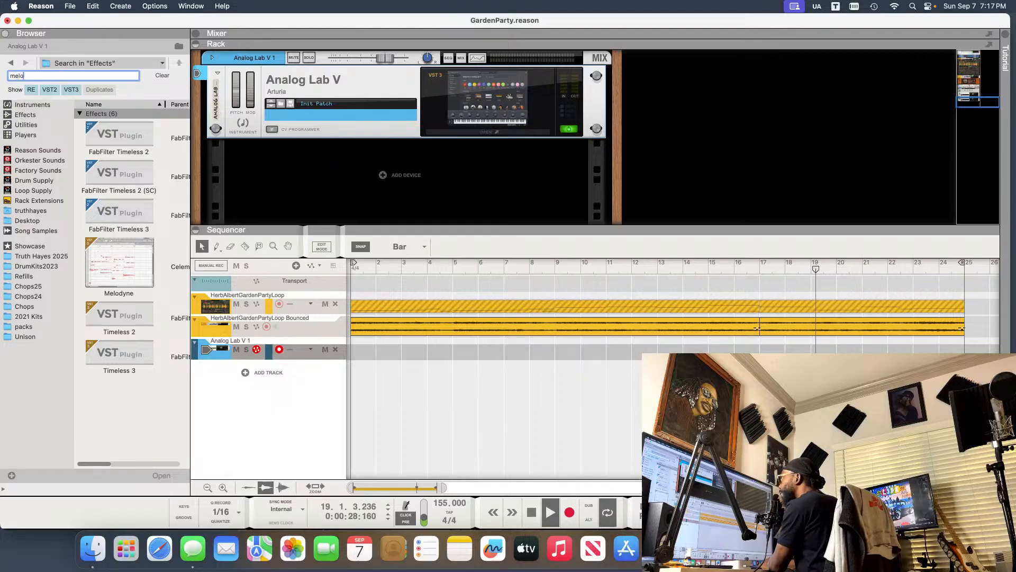
- Add Melodyne as an insert effect on the HerbAlbertGardenPartyLoop Bounced audio track in the rack
{"action": "scroll", "coordinate": [306, 109], "scroll_direction": "up", "scroll_amount": 3}
{"action": "scroll", "coordinate": [305, 110], "scroll_direction": "up", "scroll_amount": 10}
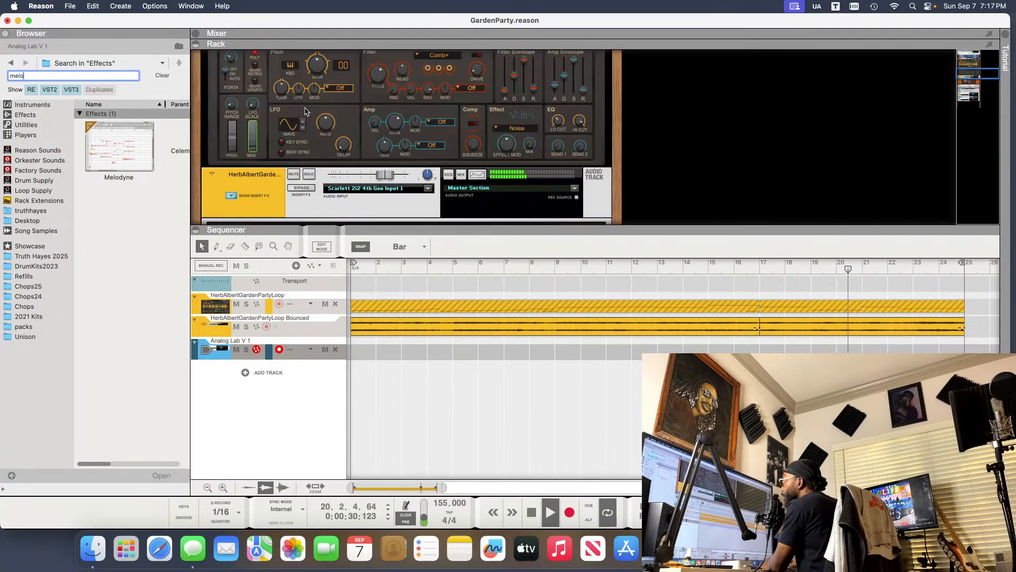
{"action": "scroll", "coordinate": [282, 136], "scroll_direction": "up", "scroll_amount": 5}
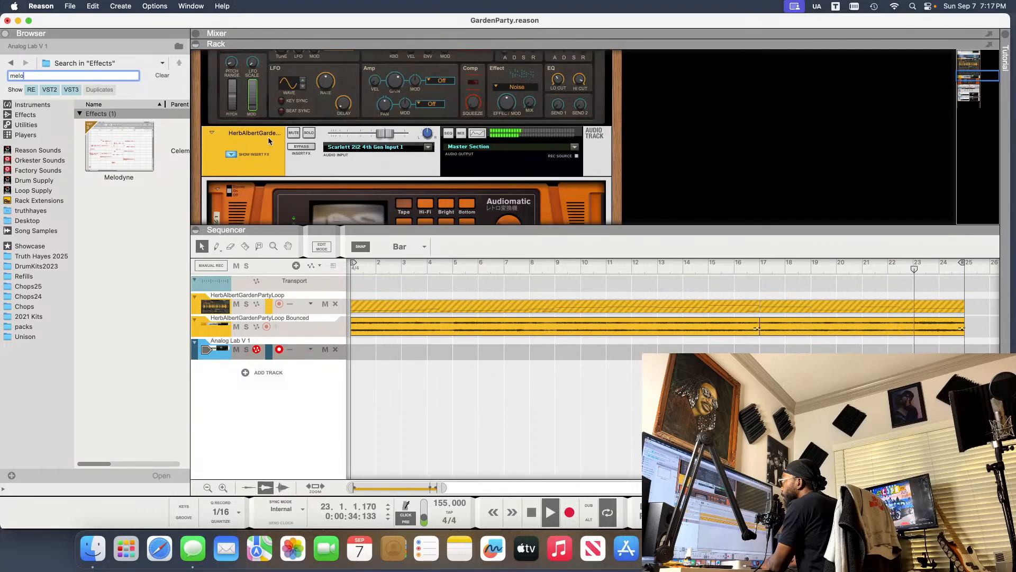
{"action": "scroll", "coordinate": [202, 144], "scroll_direction": "down", "scroll_amount": 1}
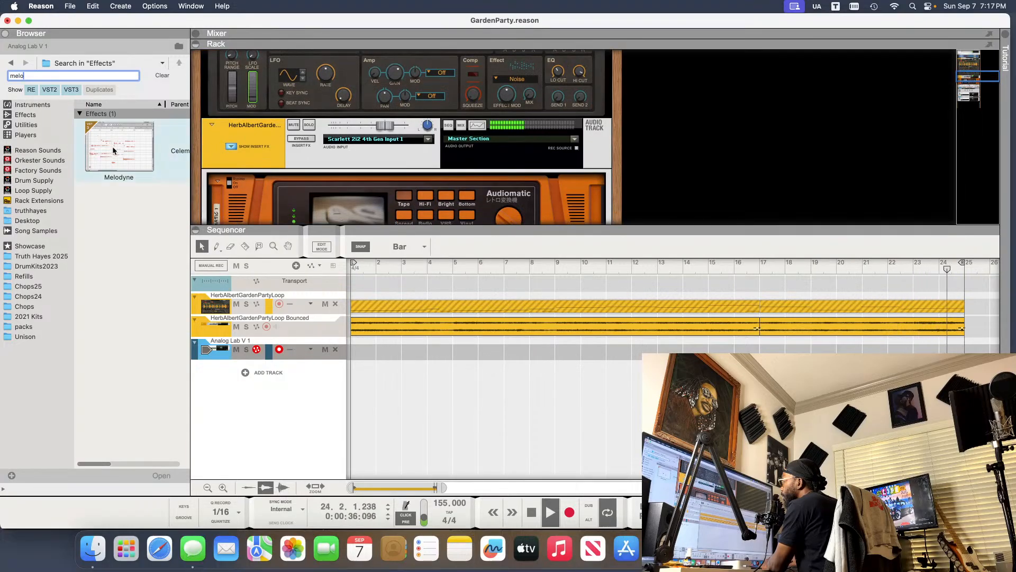
{"action": "left_click_drag", "start_coordinate": [113, 151], "coordinate": [269, 180]}
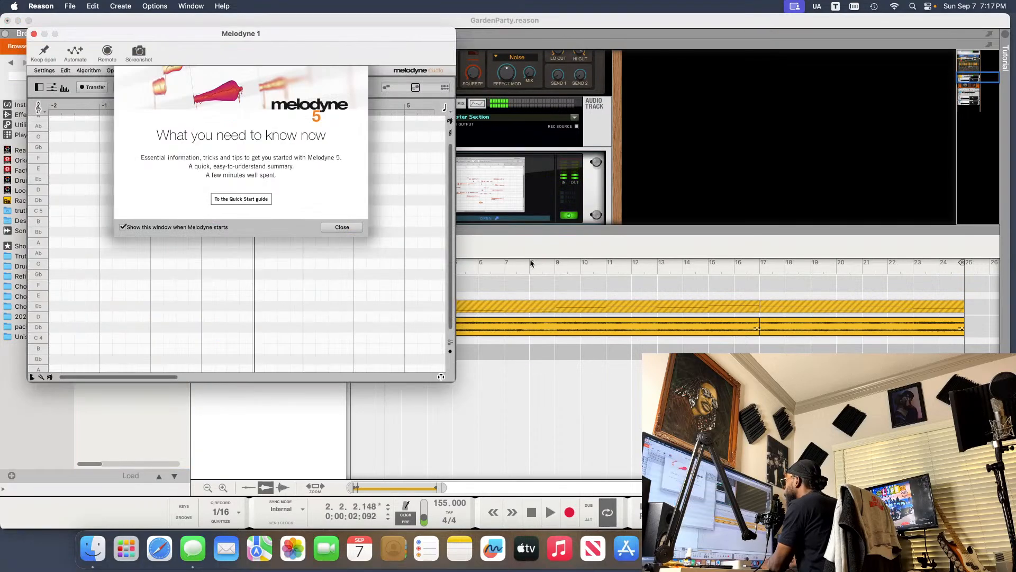
- Set the loop range to bars 1 through 17 from the song start and dismiss Melodyne's welcome window
{"action": "left_click_drag", "start_coordinate": [483, 266], "coordinate": [285, 269]}
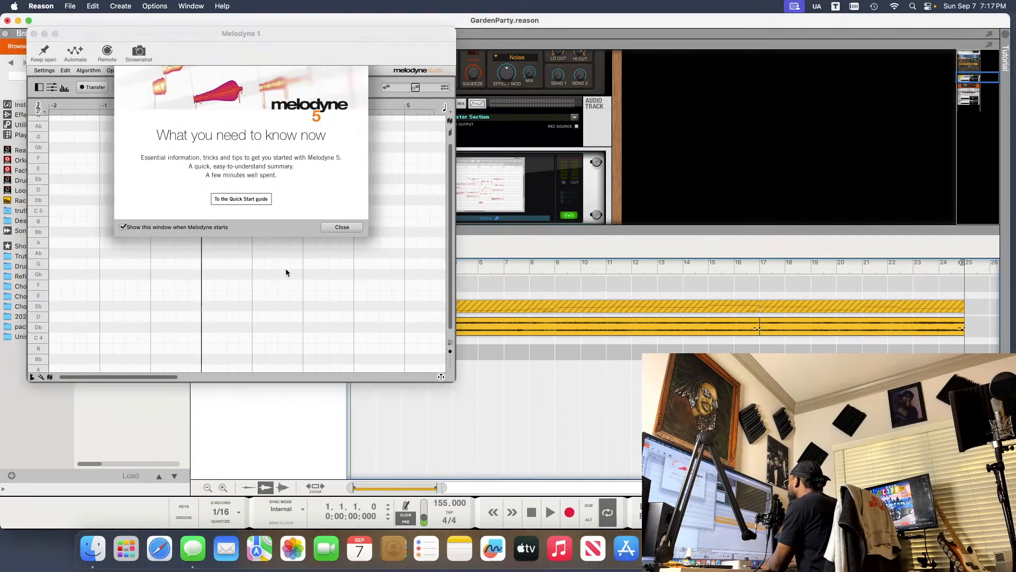
{"action": "left_click_drag", "start_coordinate": [963, 268], "coordinate": [758, 266]}
{"action": "left_click", "coordinate": [329, 225]}
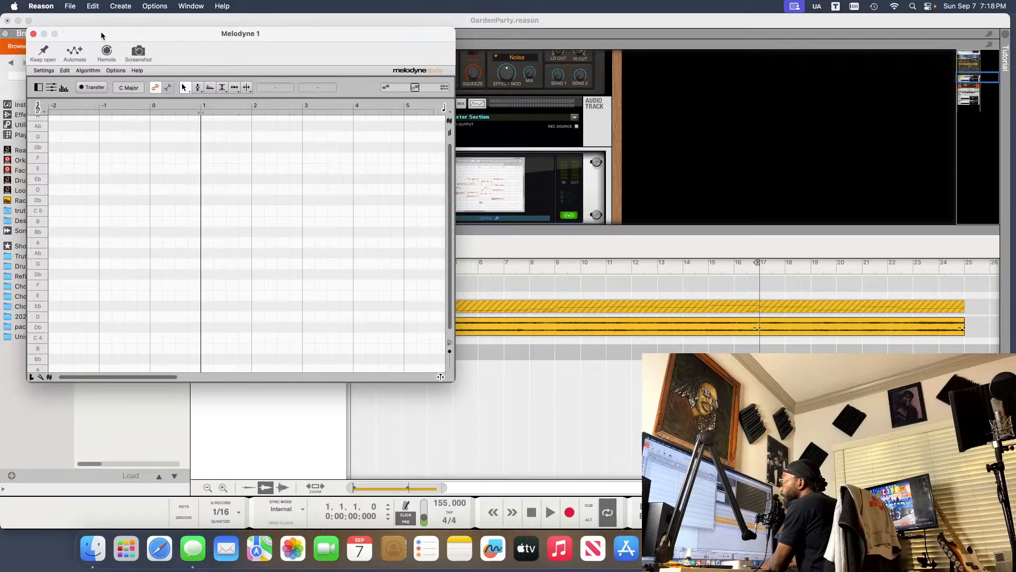
- Transfer the bounced loop's audio from bar 1 to bar 17 into Melodyne by playing the section
{"action": "left_click_drag", "start_coordinate": [100, 31], "coordinate": [258, 79]}
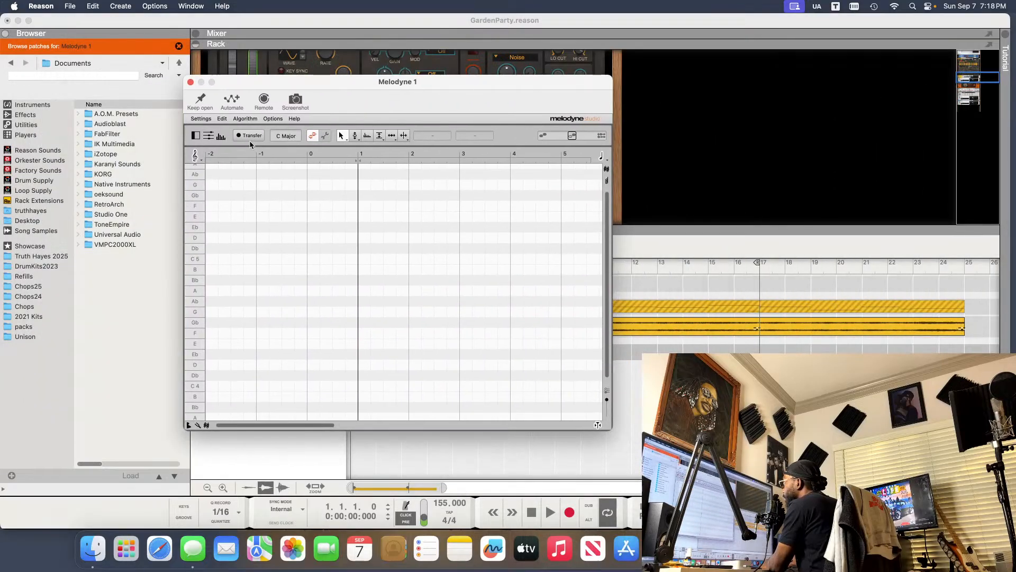
{"action": "left_click", "coordinate": [253, 138]}
{"action": "key", "text": "space"}
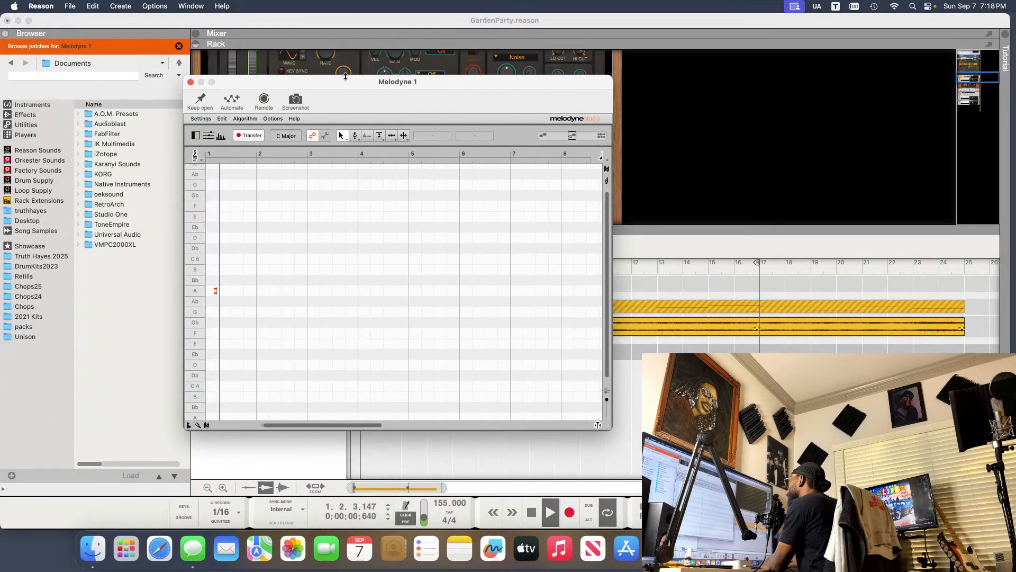
{"action": "left_click_drag", "start_coordinate": [339, 81], "coordinate": [658, 67]}
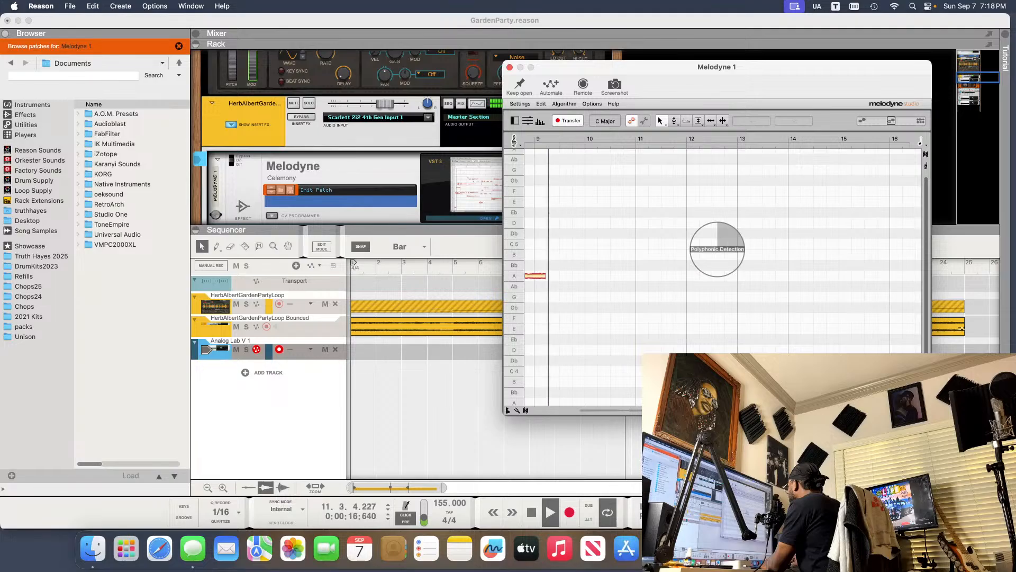
{"action": "key", "text": "super+Tab"}
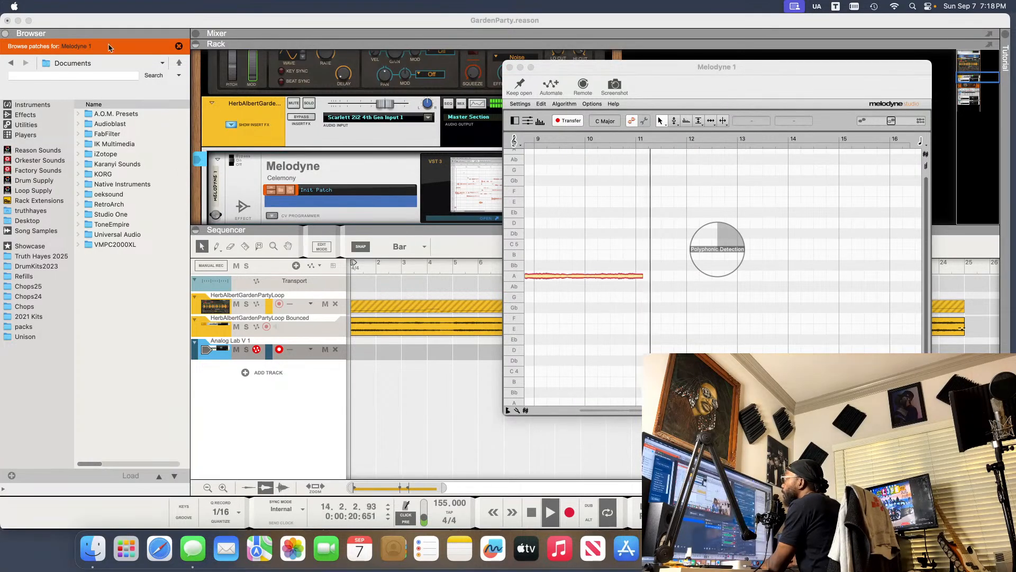
{"action": "left_click", "coordinate": [116, 25]}
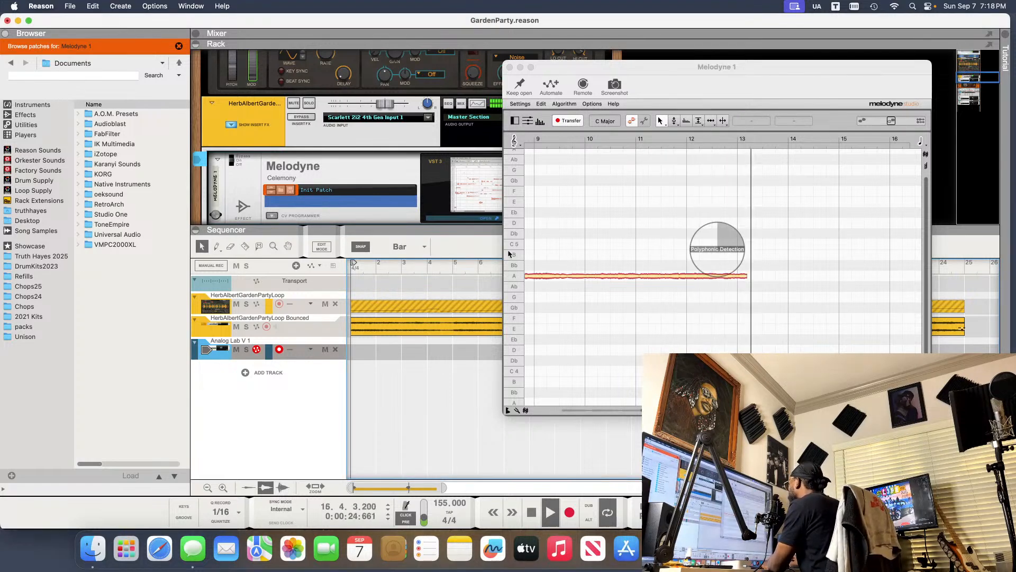
- Copy the sampler track's name, HerbAlbertGardenPartyLoop
{"action": "double_click", "coordinate": [258, 297]}
{"action": "key", "text": "super+c"}
{"action": "right_click", "coordinate": [257, 295]}
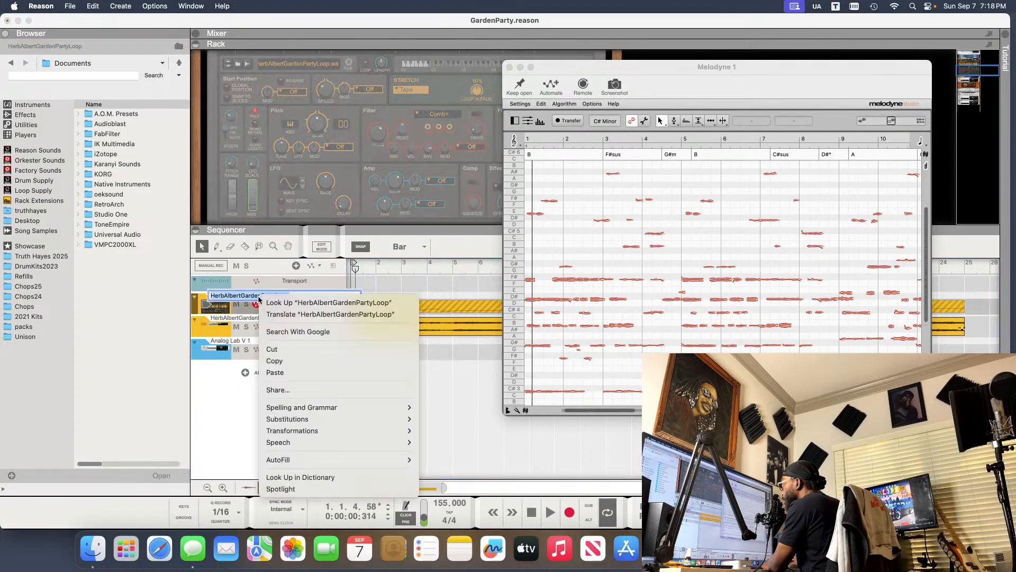
{"action": "left_click", "coordinate": [273, 362]}
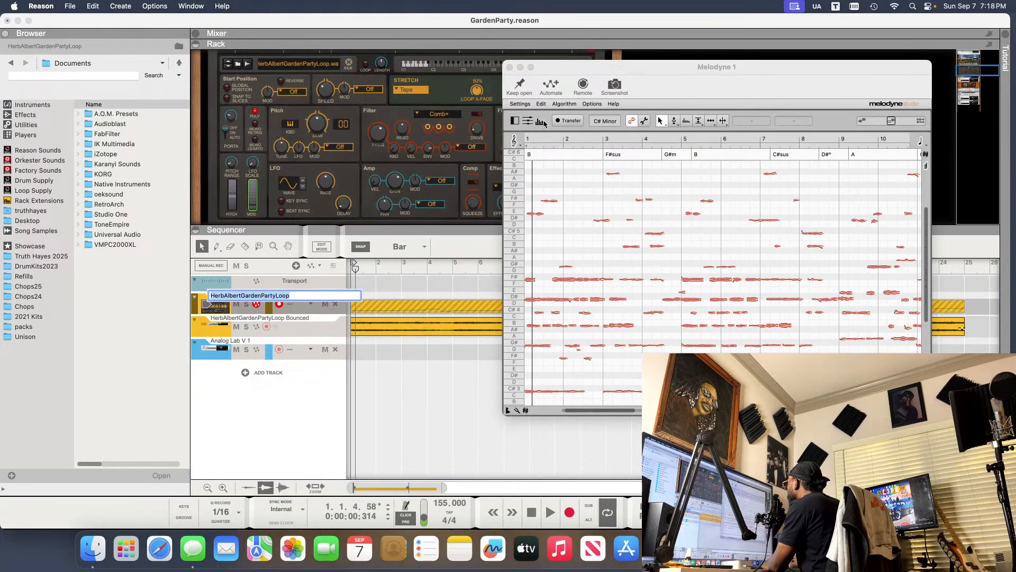
- Save Melodyne's detected notes as a MIDI file named HerbAlbertGardenPartyLoop1 in the Chops25 folder
{"action": "left_click", "coordinate": [519, 104]}
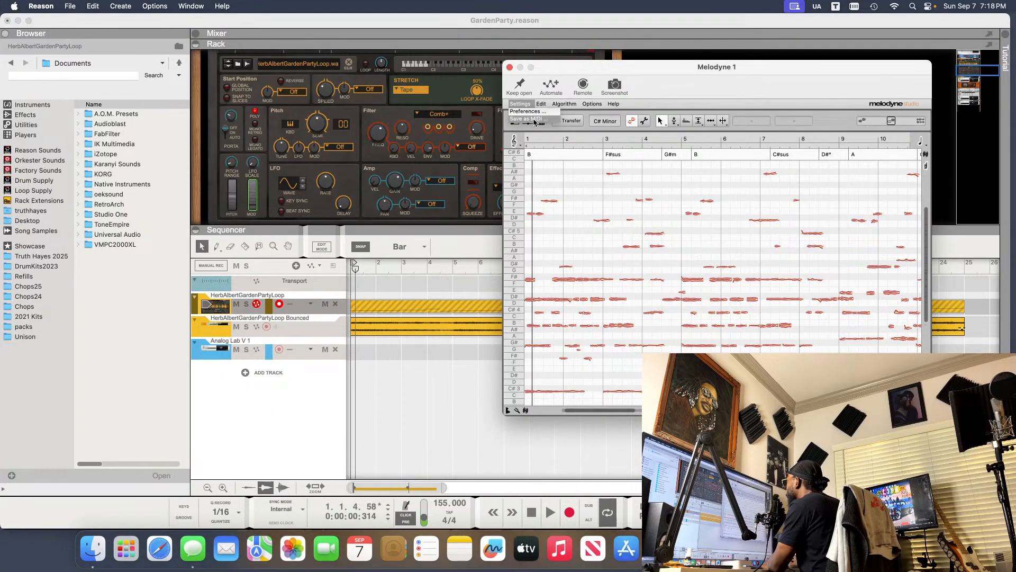
{"action": "left_click", "coordinate": [534, 119]}
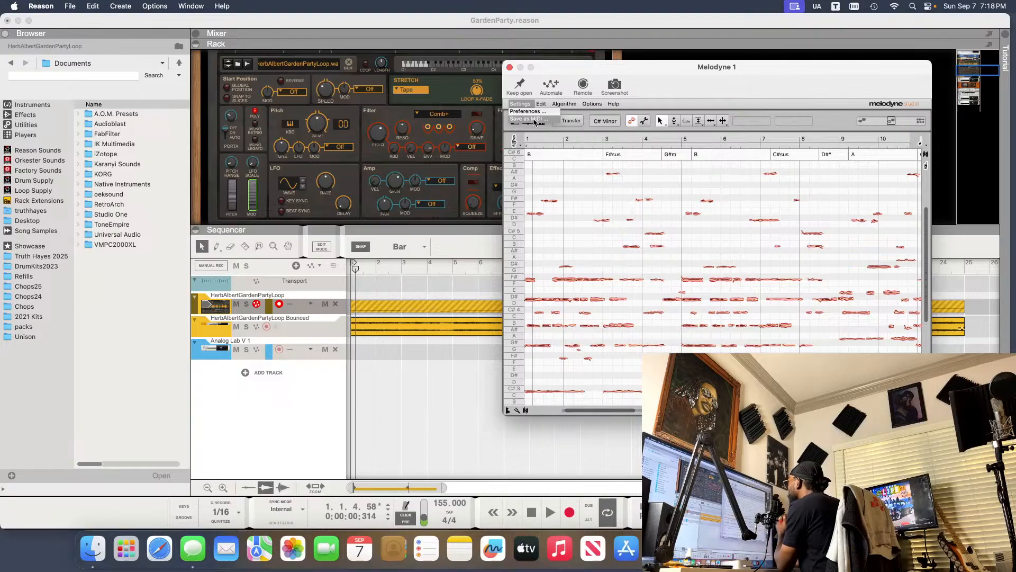
{"action": "scroll", "coordinate": [569, 236], "scroll_direction": "down", "scroll_amount": 10}
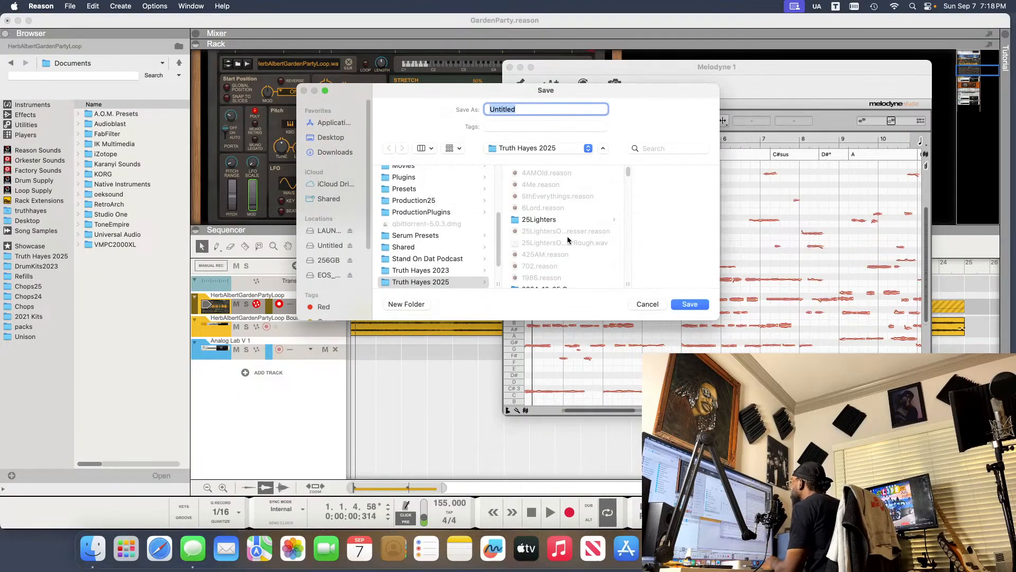
{"action": "left_click", "coordinate": [560, 245]}
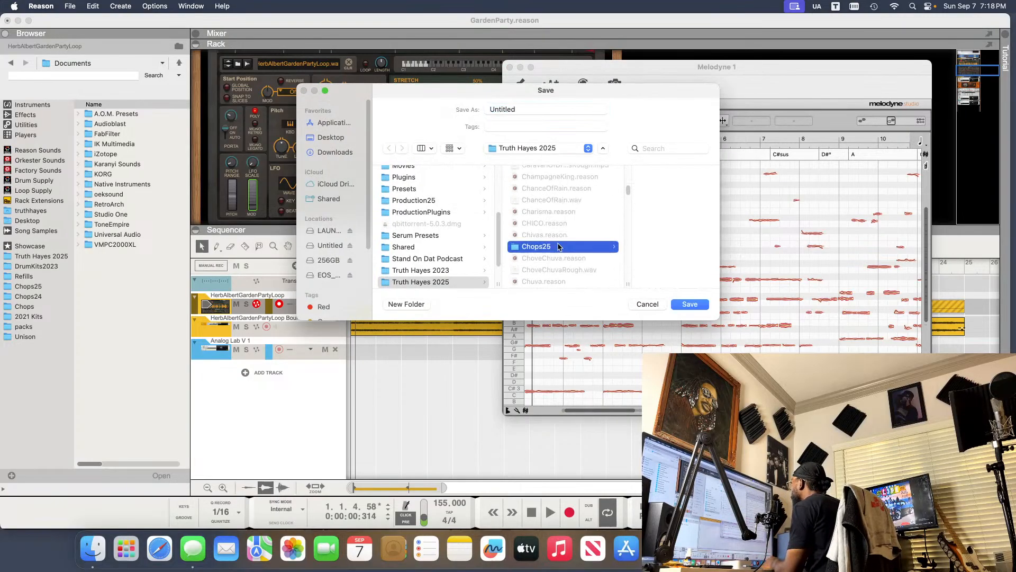
{"action": "left_click", "coordinate": [515, 111]}
{"action": "right_click", "coordinate": [514, 111]}
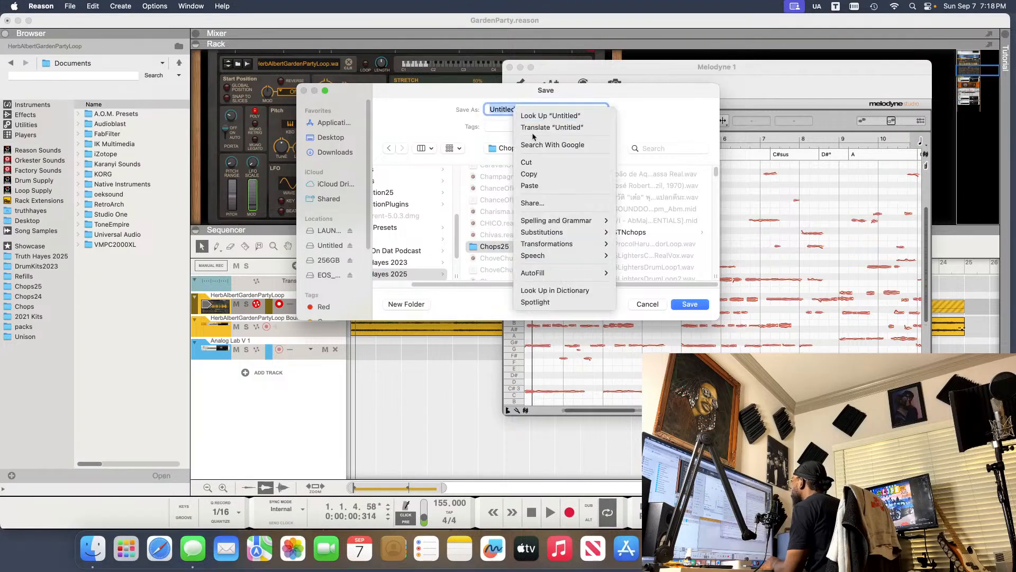
{"action": "left_click", "coordinate": [558, 183]}
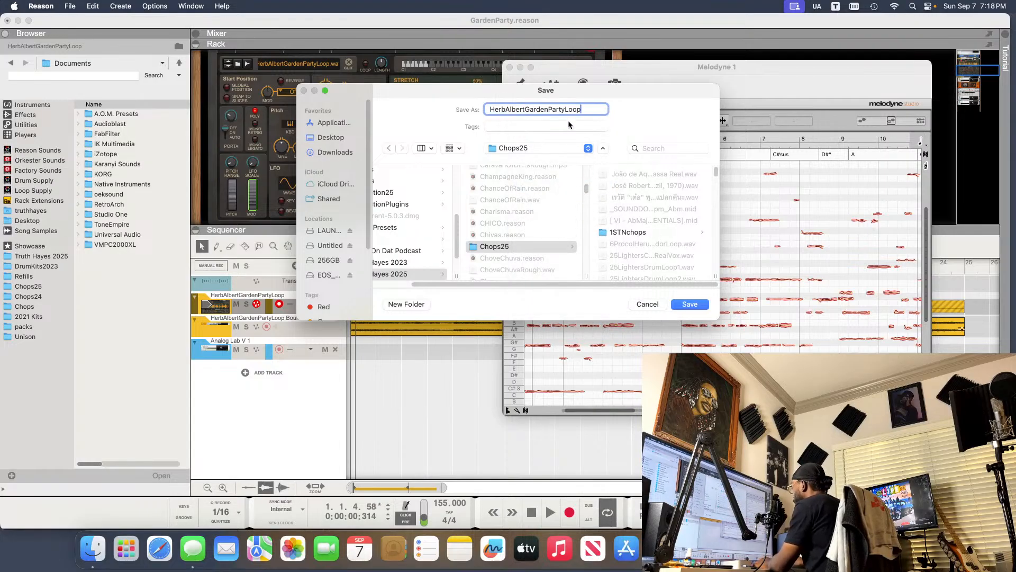
{"action": "type", "text": "1"}
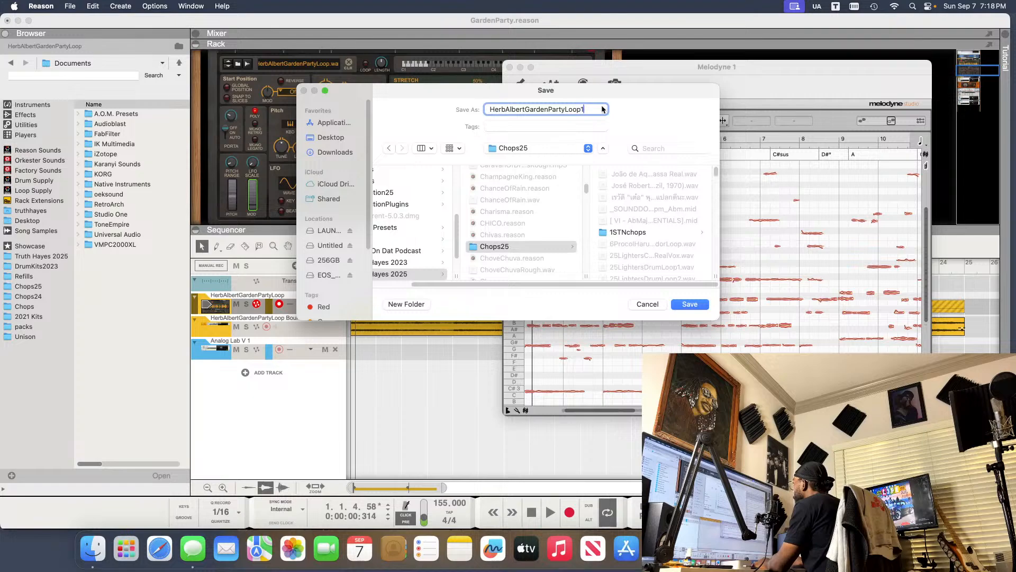
{"action": "left_click", "coordinate": [705, 304]}
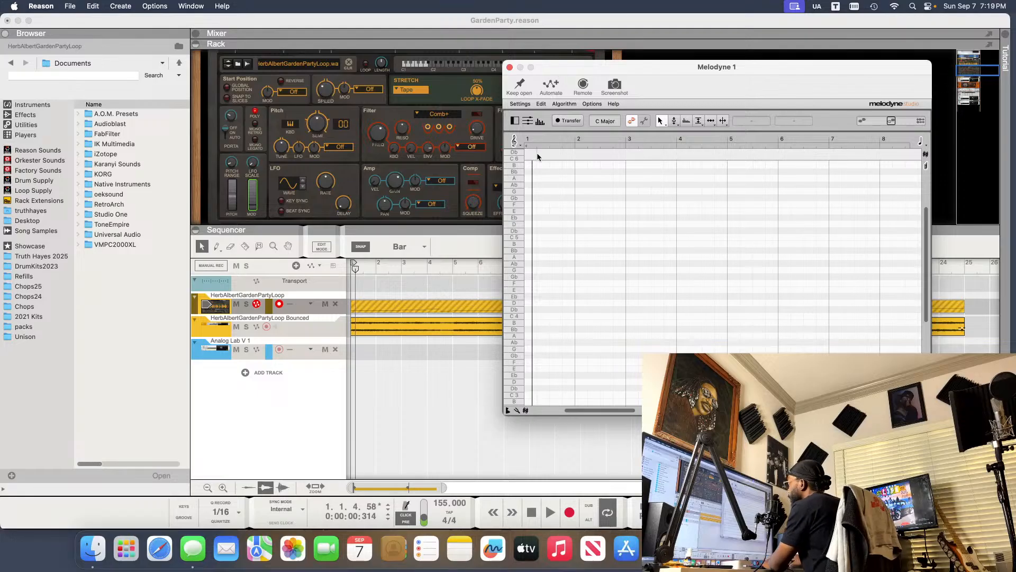
- Set the loop range to bars 17 through 25 and transfer that section of the bounced audio into Melodyne
{"action": "left_click_drag", "start_coordinate": [603, 70], "coordinate": [378, 390]}
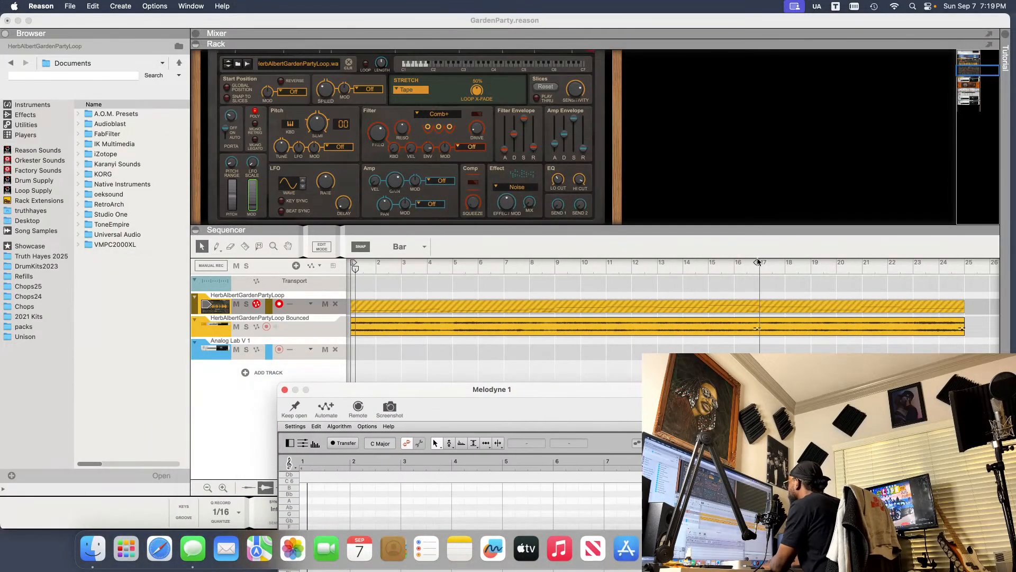
{"action": "left_click_drag", "start_coordinate": [759, 265], "coordinate": [834, 263]}
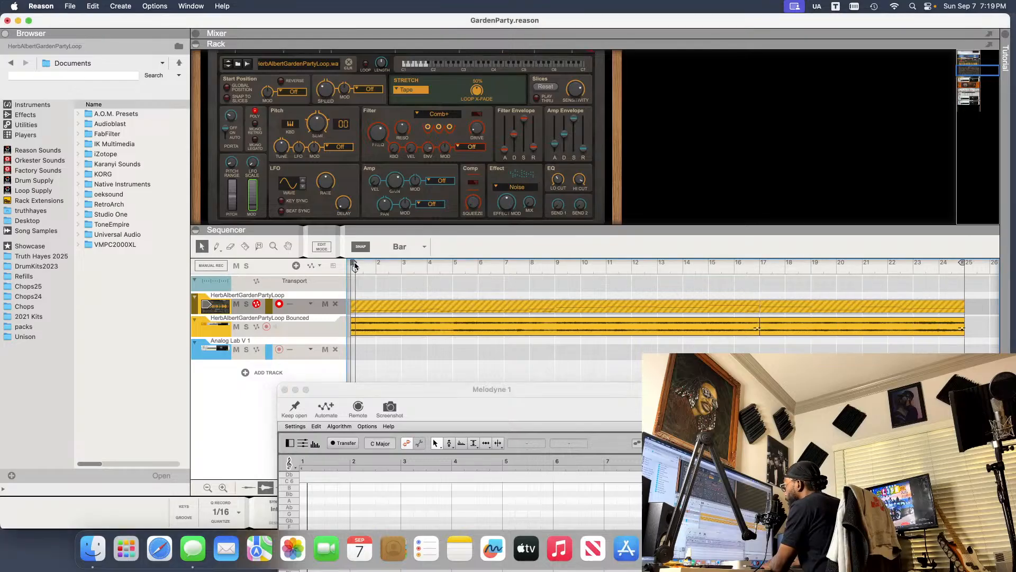
{"action": "left_click", "coordinate": [760, 270]}
{"action": "left_click", "coordinate": [340, 447]}
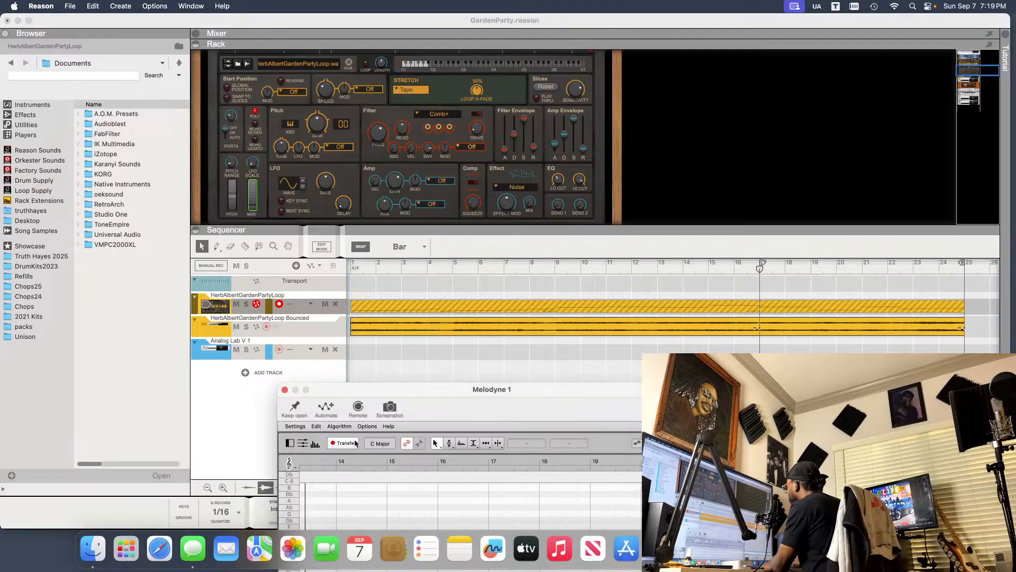
{"action": "left_click_drag", "start_coordinate": [400, 393], "coordinate": [368, 180]}
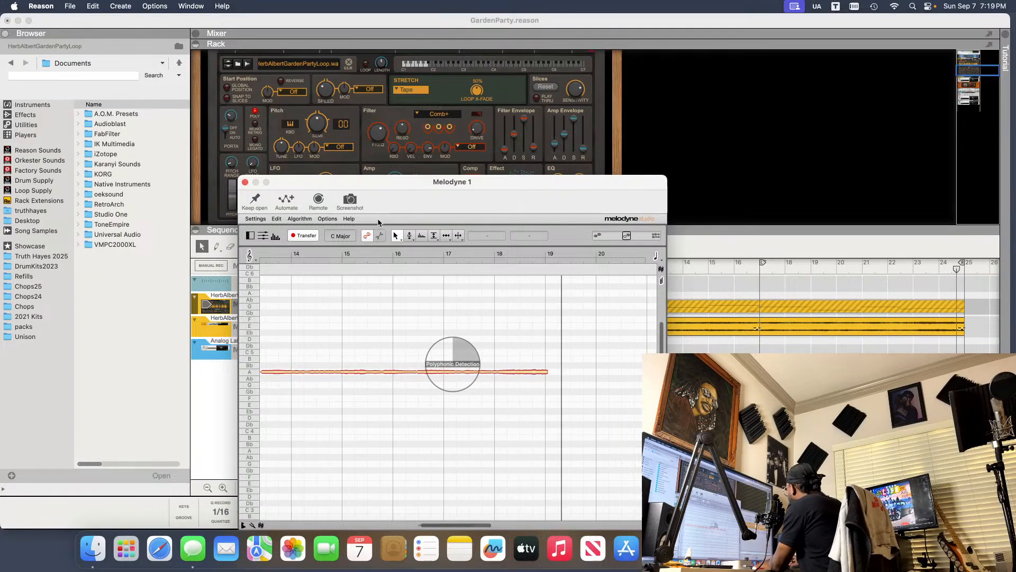
- Save the second section's notes as a MIDI file in Chops25 using the copied track name, and close the Melodyne window
{"action": "left_click", "coordinate": [255, 219]}
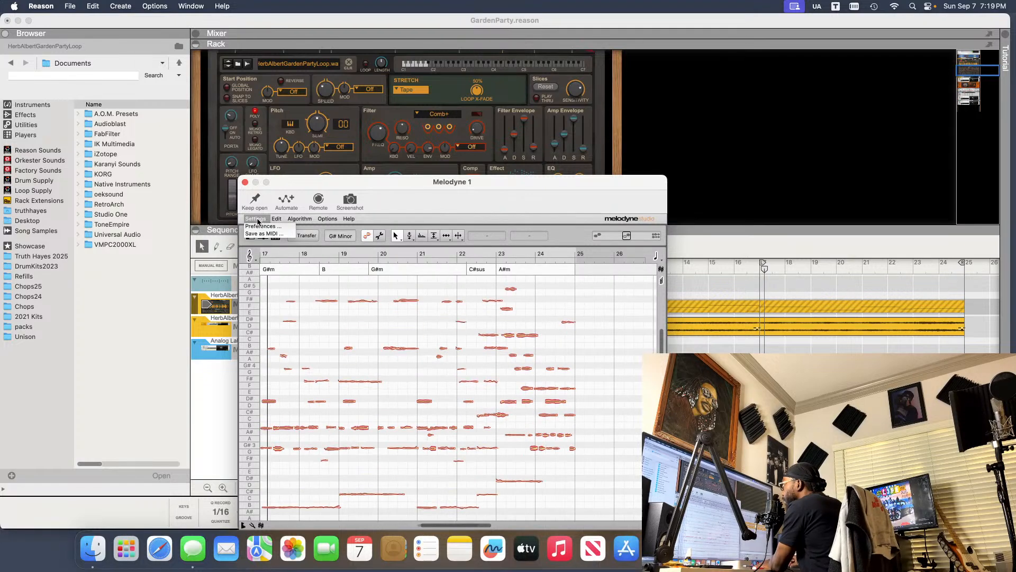
{"action": "left_click", "coordinate": [263, 233]}
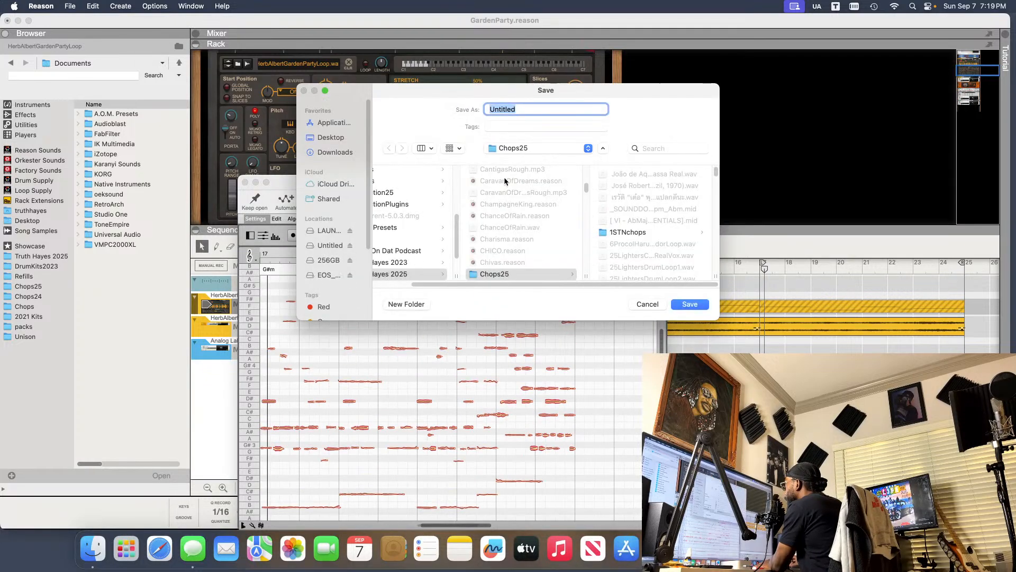
{"action": "right_click", "coordinate": [524, 113]}
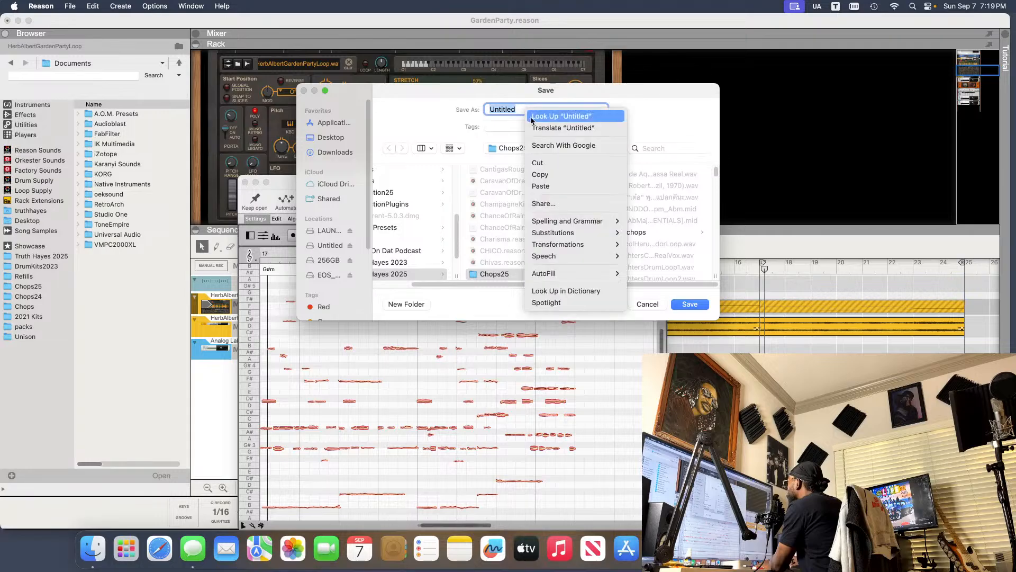
{"action": "left_click", "coordinate": [561, 187]}
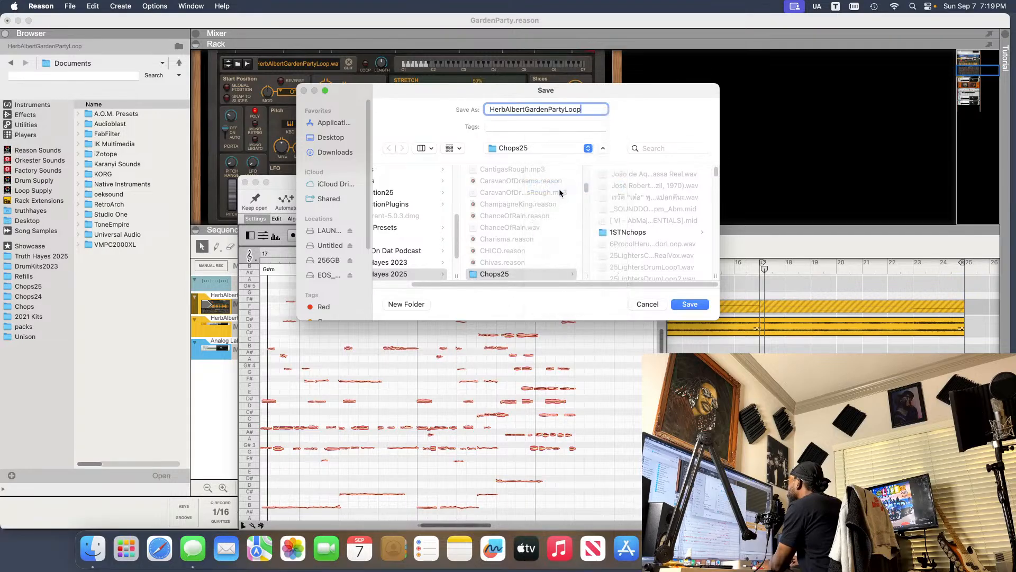
{"action": "left_click", "coordinate": [706, 307]}
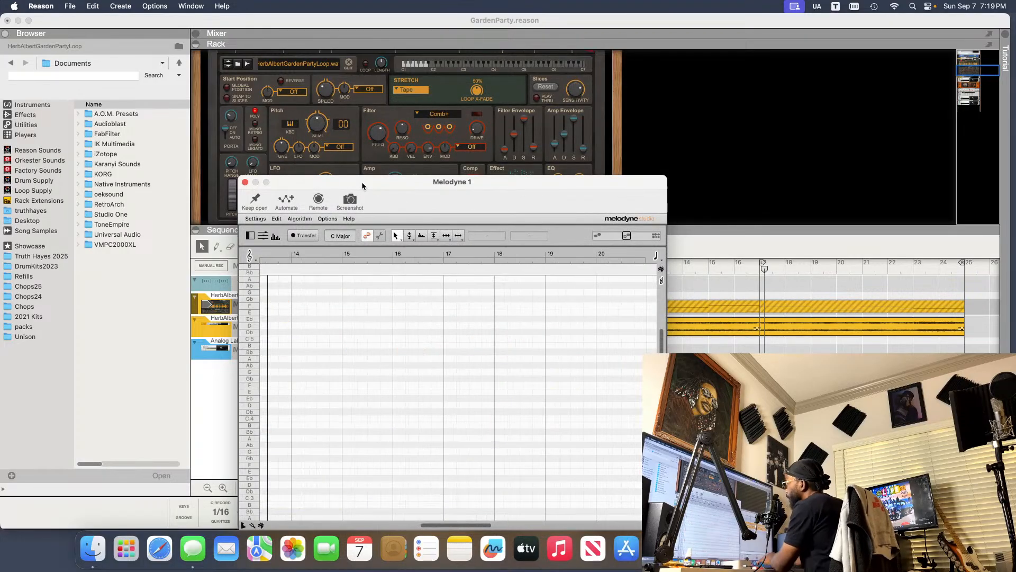
{"action": "left_click", "coordinate": [245, 182]}
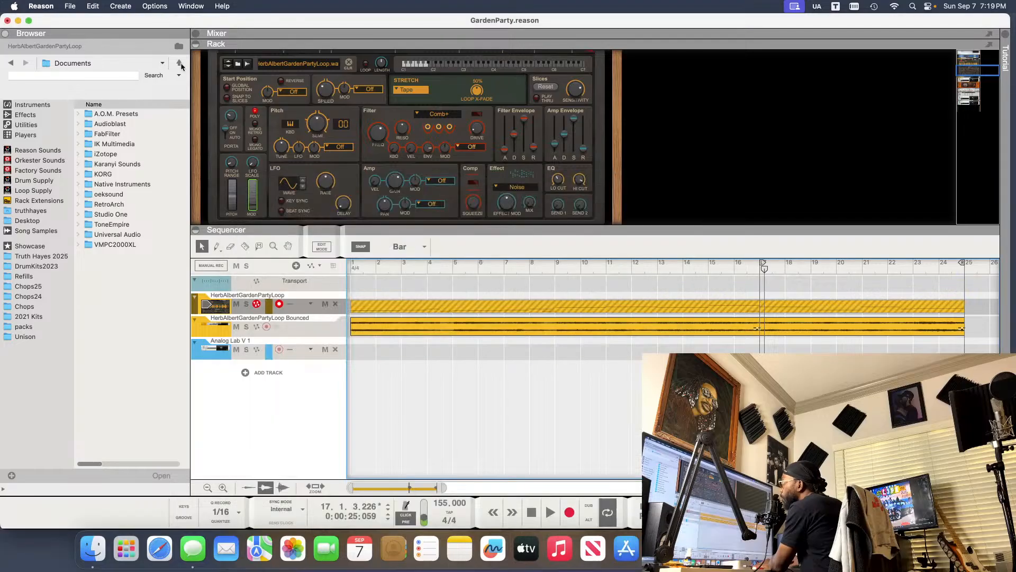
- Move the loop start back to bar 1 so the loop covers the full arrangement up to bar 25
{"action": "left_click", "coordinate": [114, 7]}
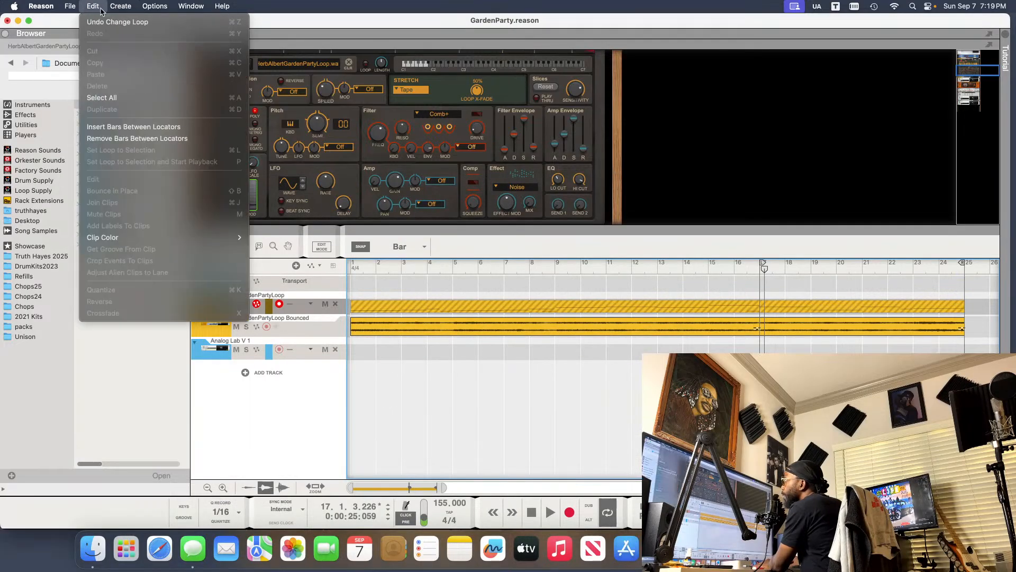
{"action": "left_click", "coordinate": [101, 10]}
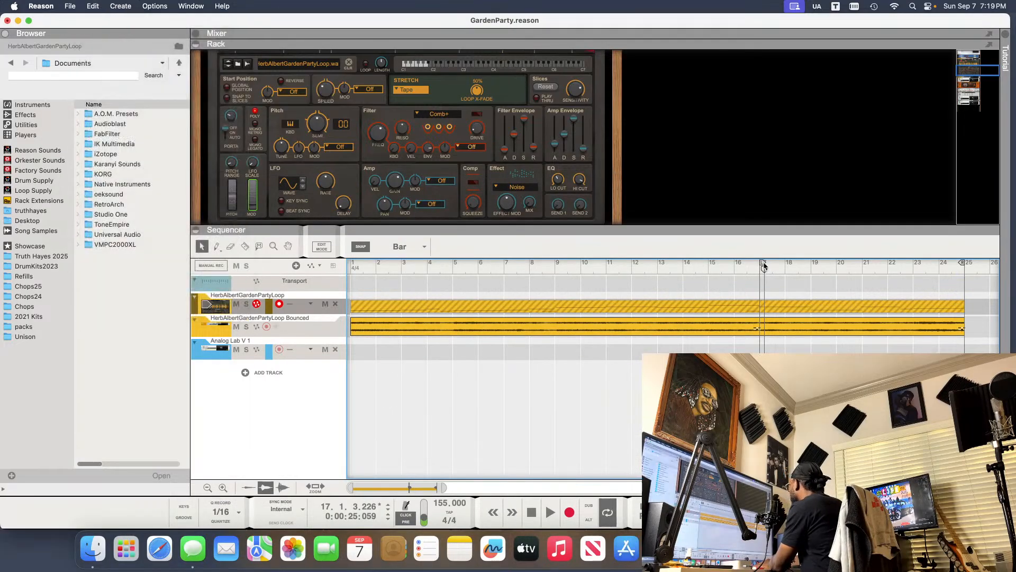
{"action": "left_click_drag", "start_coordinate": [399, 271], "coordinate": [353, 265]}
- Delete the Melodyne device from the rack and play the song from bar 1
{"action": "scroll", "coordinate": [372, 124], "scroll_direction": "down", "scroll_amount": 10}
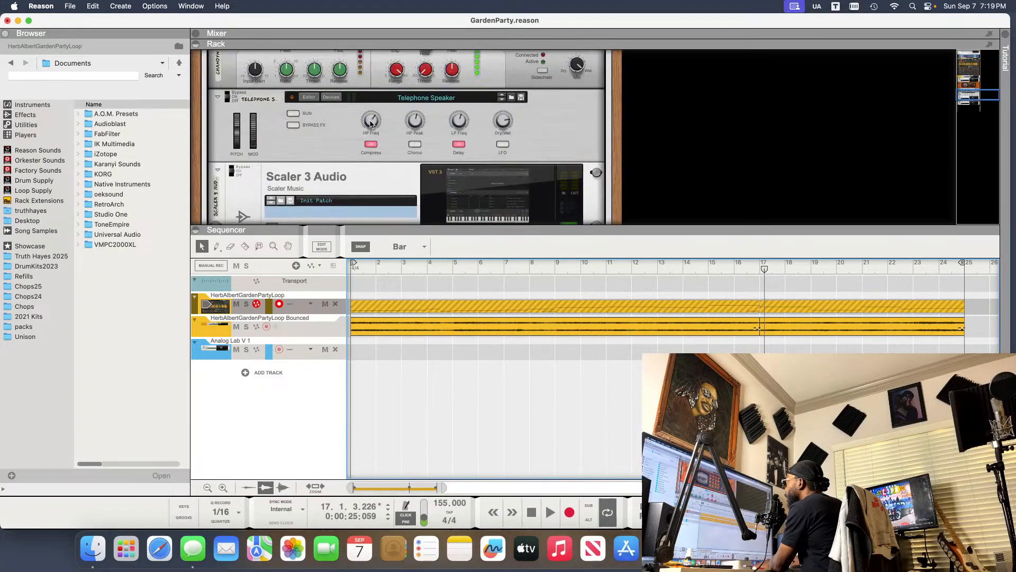
{"action": "scroll", "coordinate": [372, 125], "scroll_direction": "up", "scroll_amount": 5}
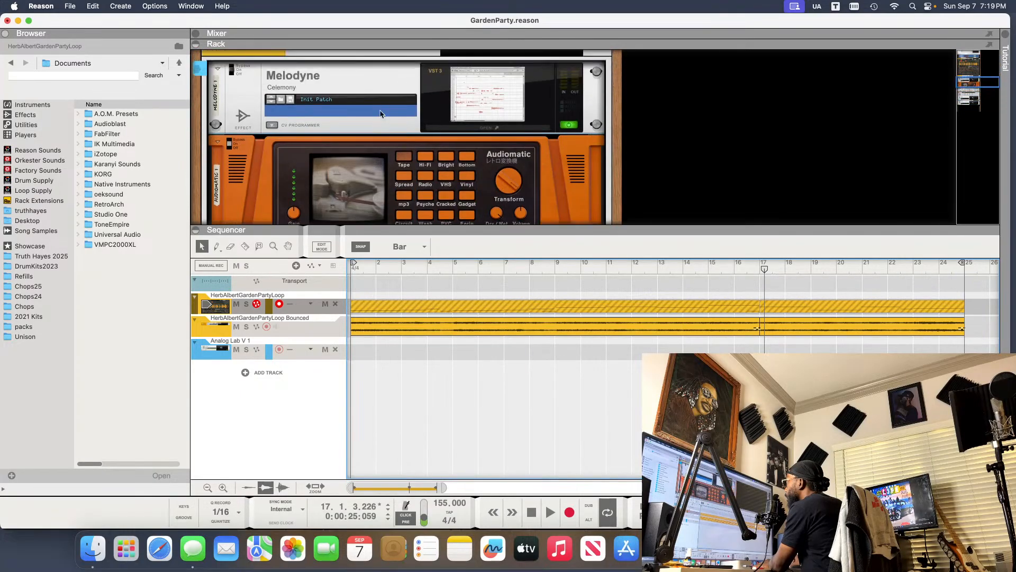
{"action": "left_click", "coordinate": [387, 101]}
{"action": "right_click", "coordinate": [375, 97]}
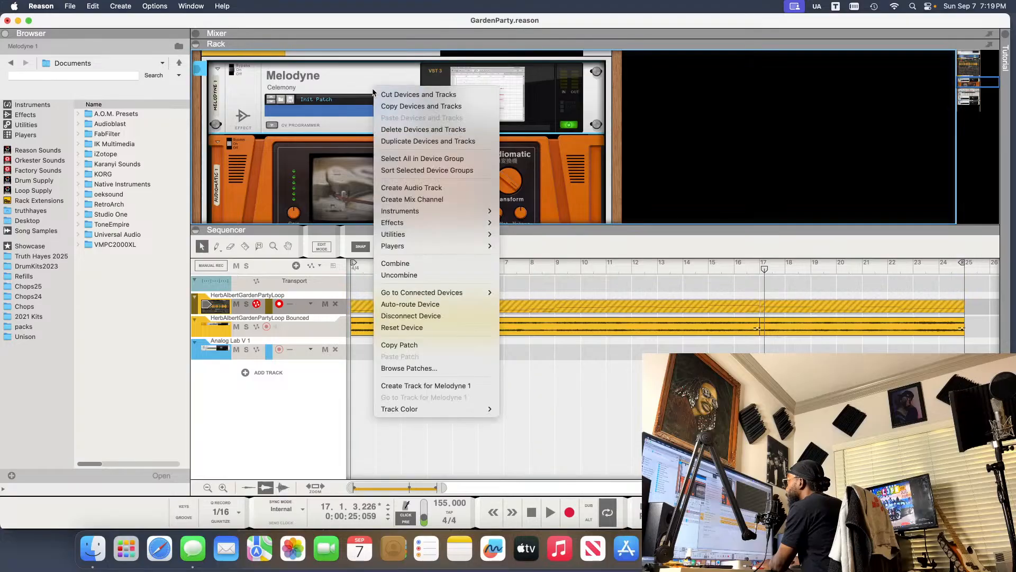
{"action": "left_click", "coordinate": [412, 133]}
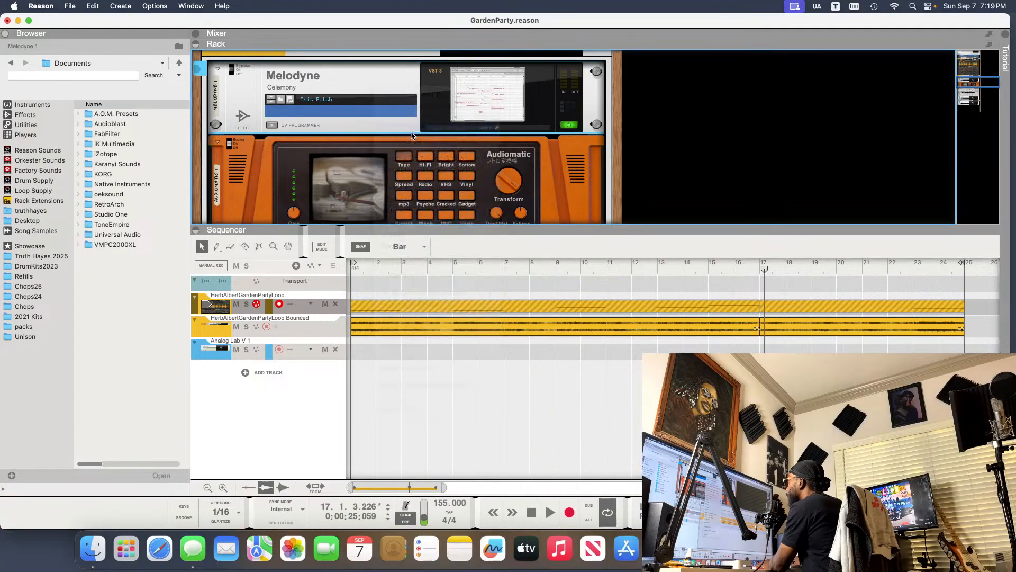
{"action": "left_click", "coordinate": [532, 223]}
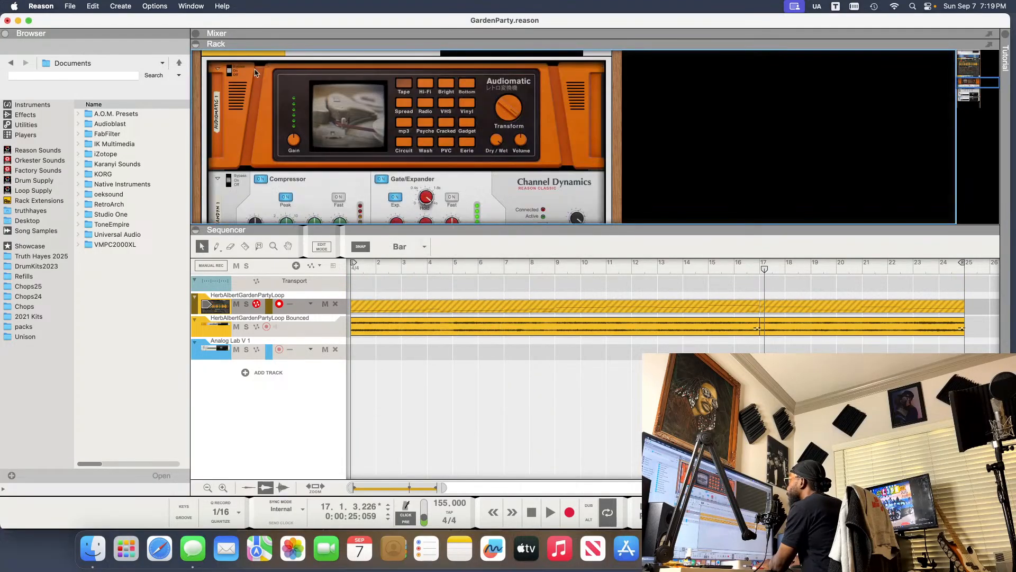
{"action": "left_click", "coordinate": [357, 267]}
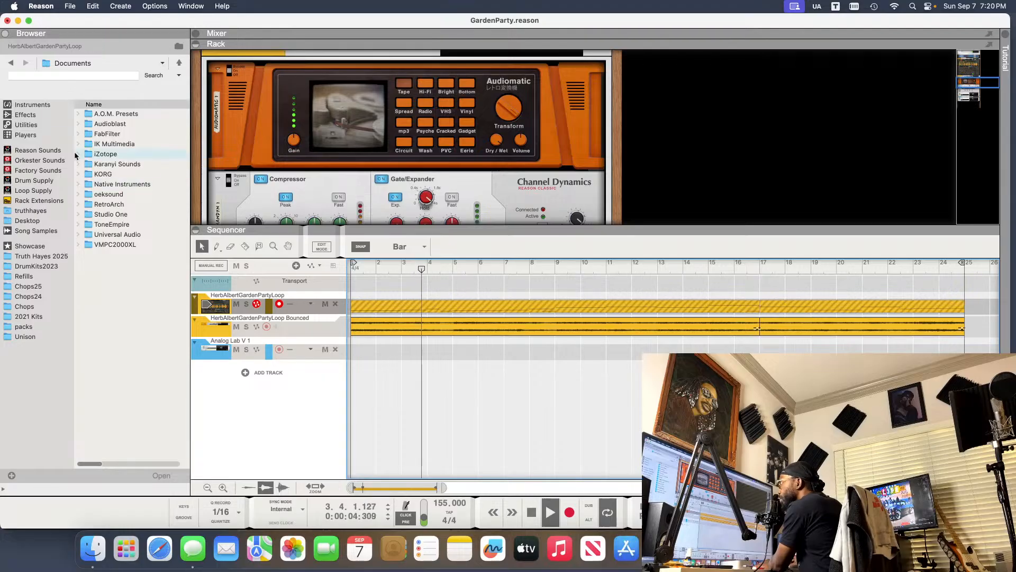
- Open the Chops25 folder in the browser and sort its files by modification date, newest first
{"action": "left_click", "coordinate": [28, 286]}
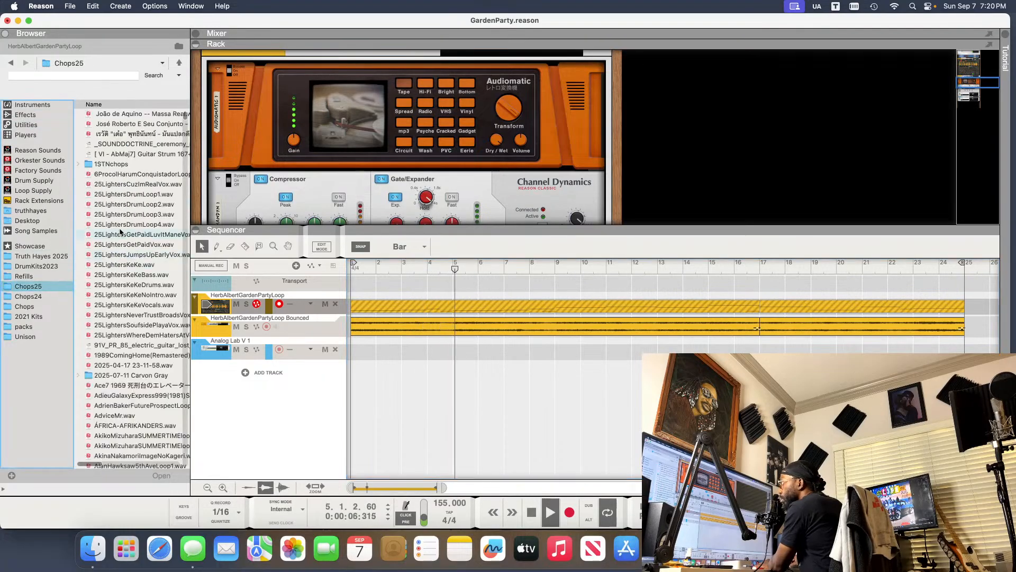
{"action": "scroll", "coordinate": [163, 389], "scroll_direction": "right", "scroll_amount": 5}
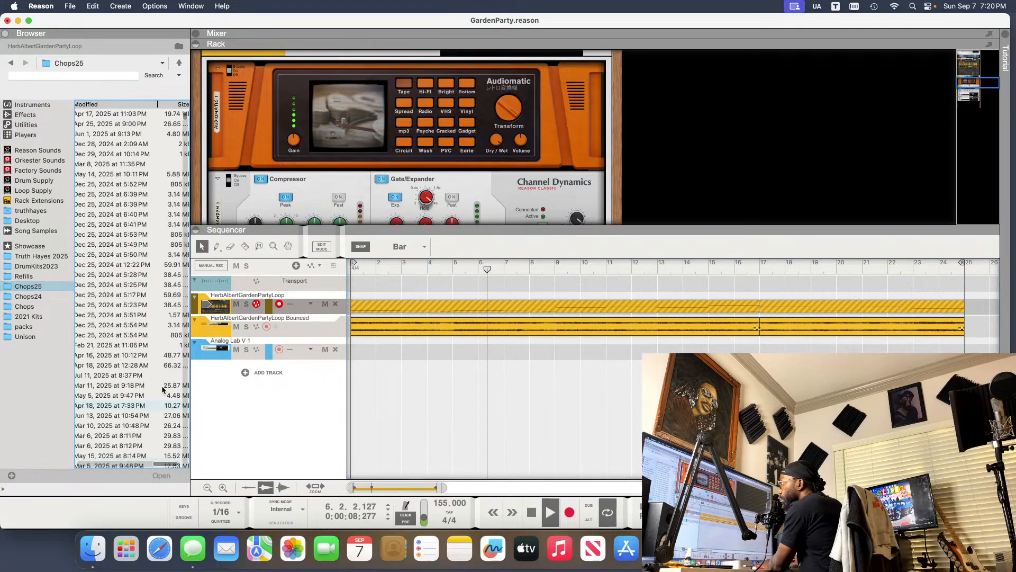
{"action": "left_click", "coordinate": [128, 105]}
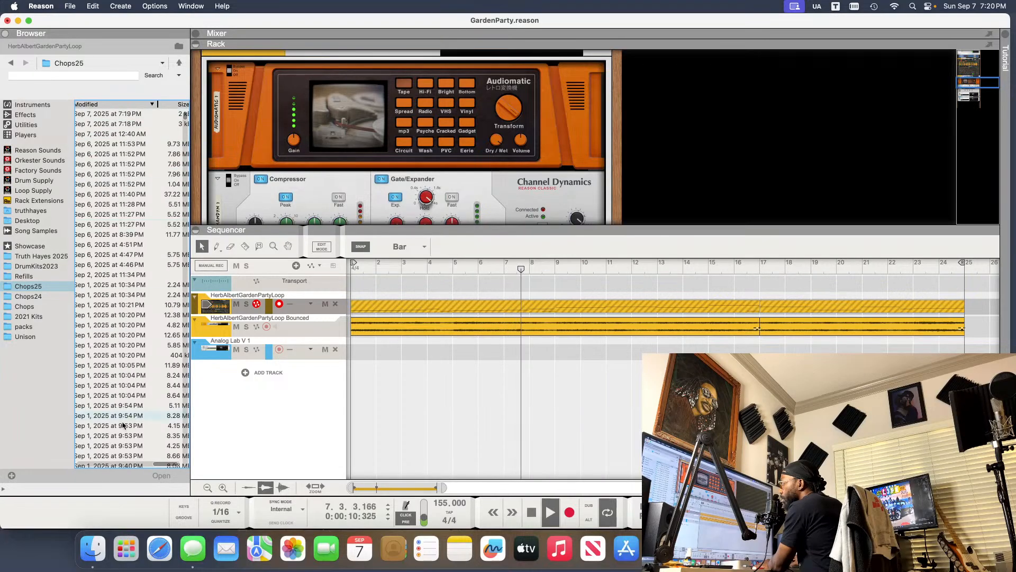
{"action": "scroll", "coordinate": [123, 425], "scroll_direction": "left", "scroll_amount": 5}
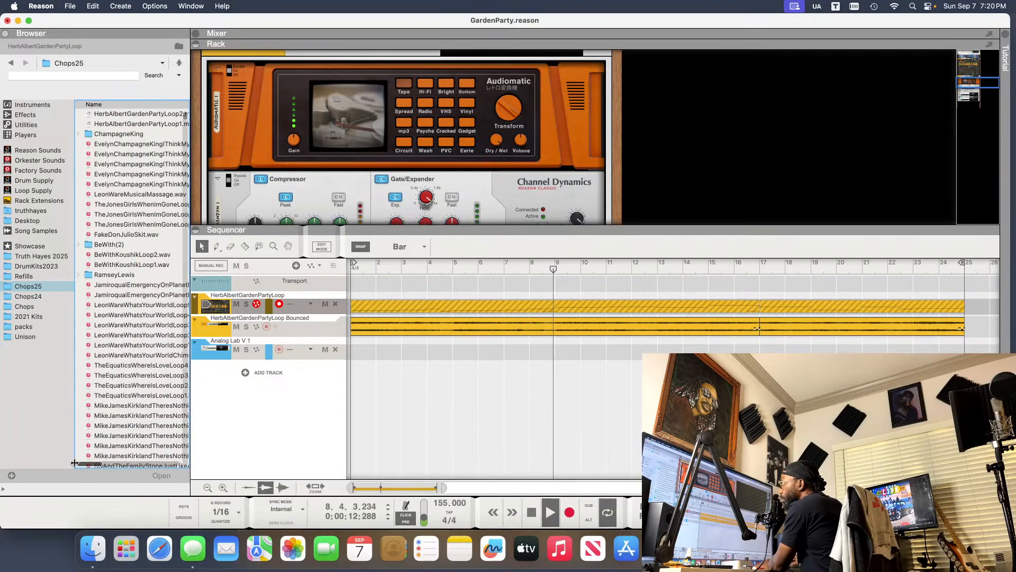
- Stop playback and import the HerbAlbertGardenPartyLoop1 and HerbAlbertGardenPartyLoop2 MIDI files onto the Analog Lab V 1 track
{"action": "key", "text": "space"}
{"action": "left_click", "coordinate": [117, 124]}
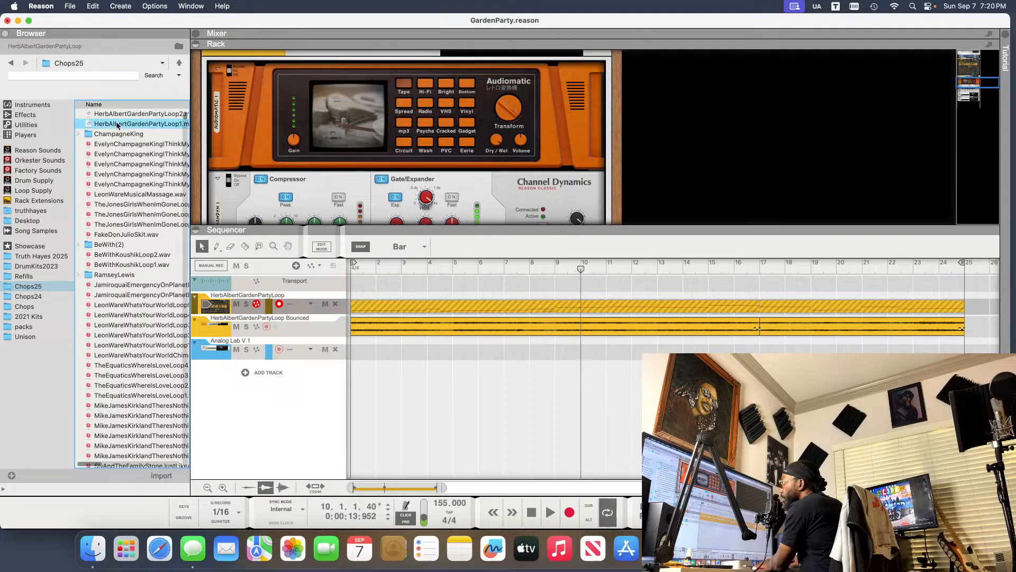
{"action": "left_click_drag", "start_coordinate": [118, 124], "coordinate": [376, 362]}
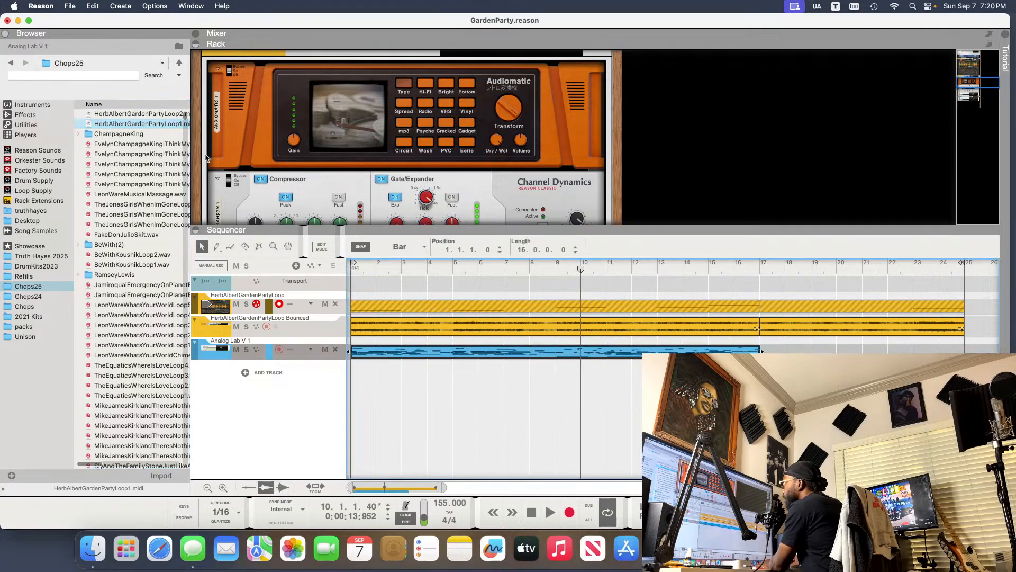
{"action": "left_click_drag", "start_coordinate": [130, 113], "coordinate": [363, 362]}
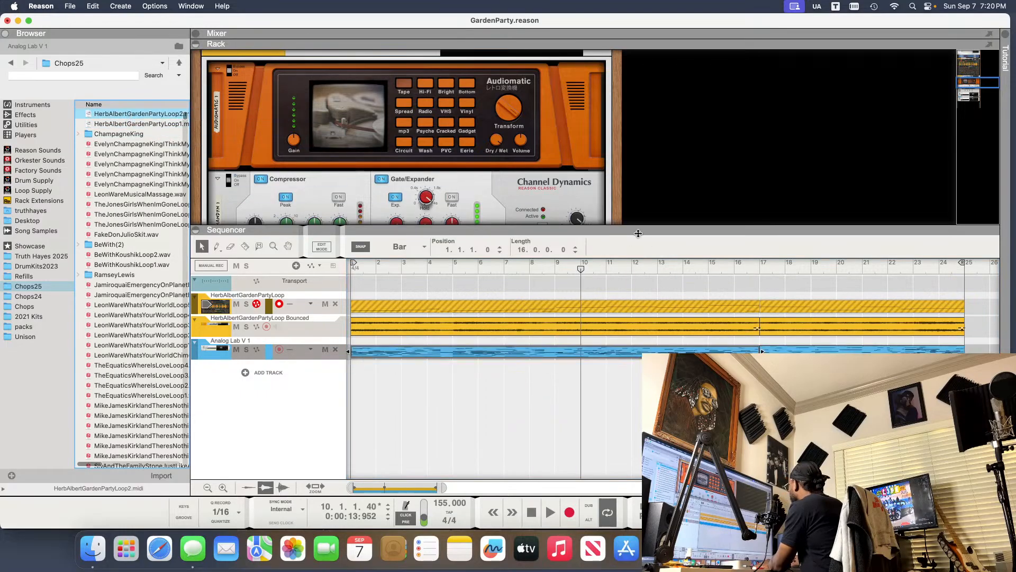
- Play the song from bar 1 with the Analog Lab V 1 track soloed
{"action": "left_click", "coordinate": [352, 270]}
{"action": "key", "text": "space"}
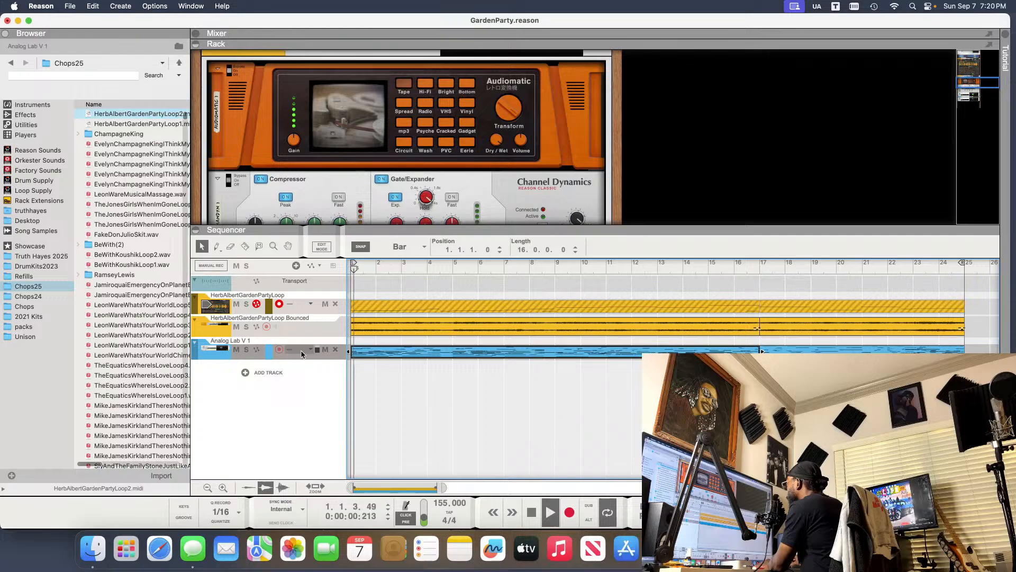
{"action": "left_click", "coordinate": [246, 349]}
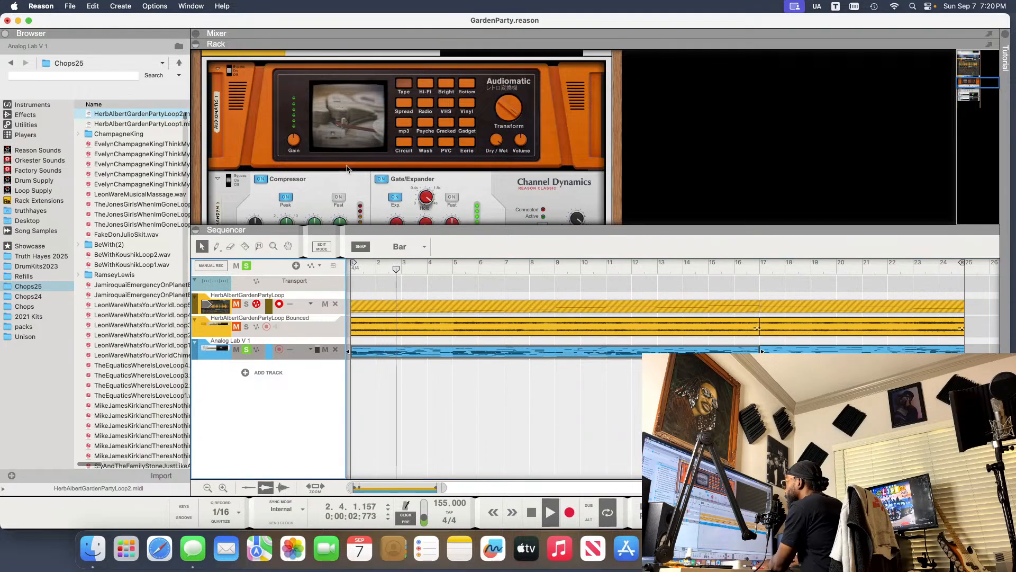
- Audition the Mellotron presets Guitars, Hair Metal Symphony and Long Time Ago in Analog Lab V, and unsolo its track
{"action": "scroll", "coordinate": [358, 156], "scroll_direction": "down", "scroll_amount": 3}
{"action": "scroll", "coordinate": [359, 155], "scroll_direction": "down", "scroll_amount": 8}
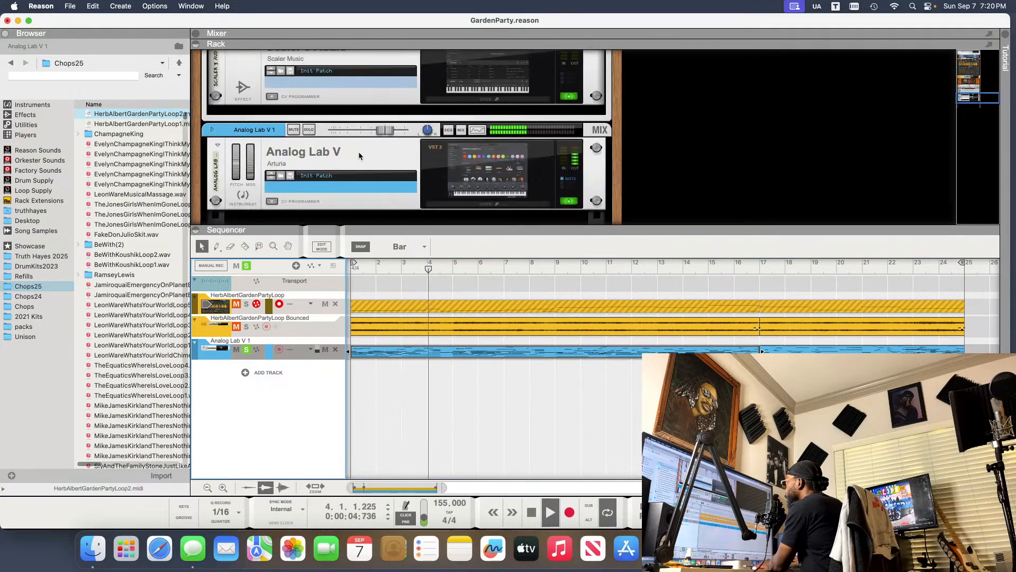
{"action": "left_click", "coordinate": [472, 176]}
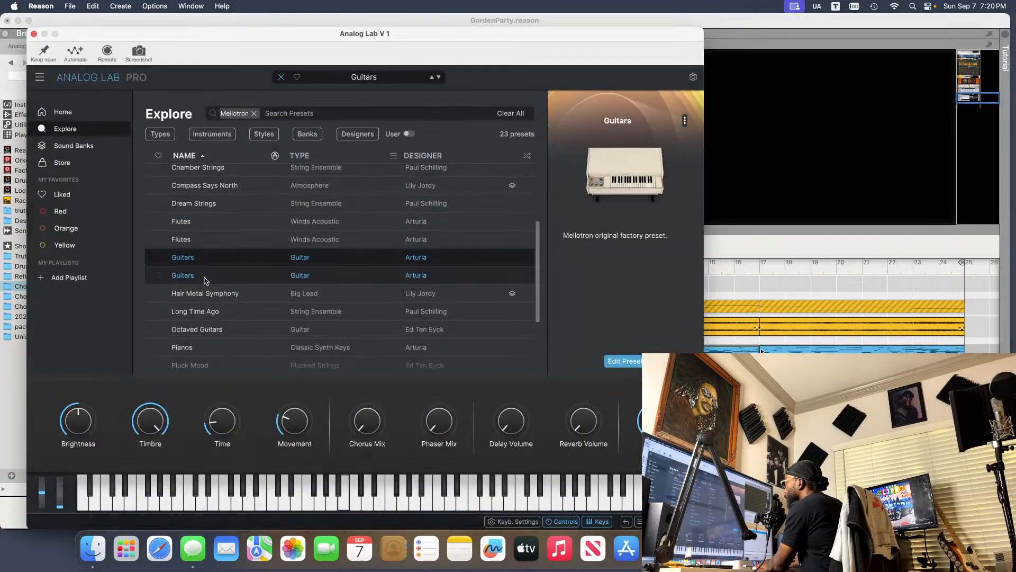
{"action": "left_click", "coordinate": [218, 276]}
{"action": "left_click", "coordinate": [227, 297]}
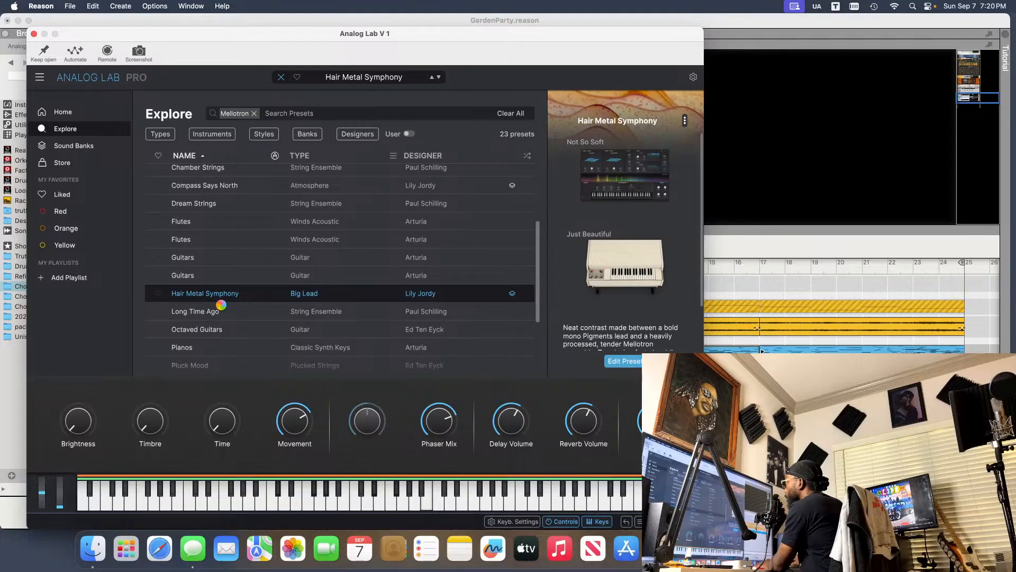
{"action": "left_click", "coordinate": [223, 309]}
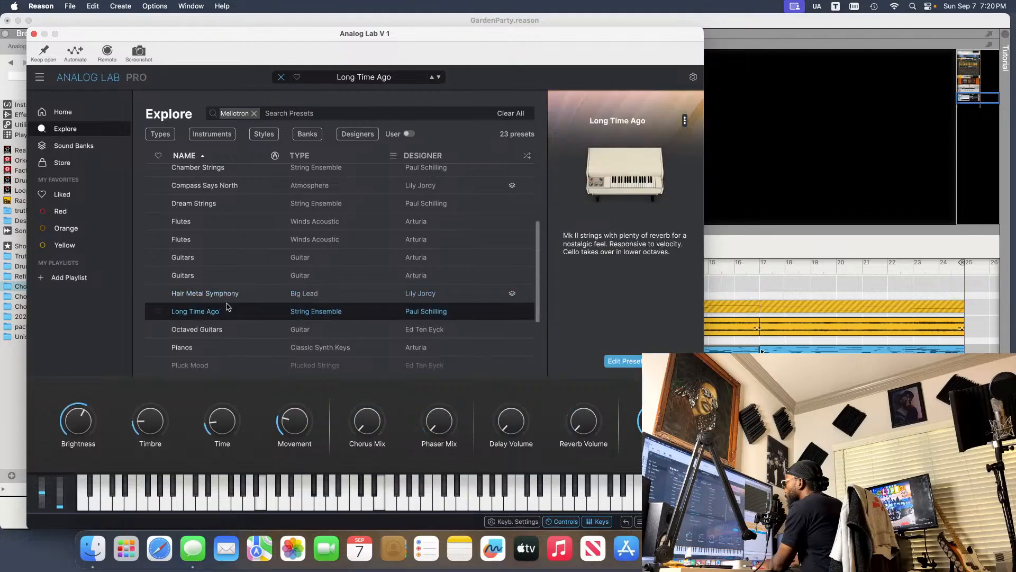
{"action": "left_click", "coordinate": [34, 34]}
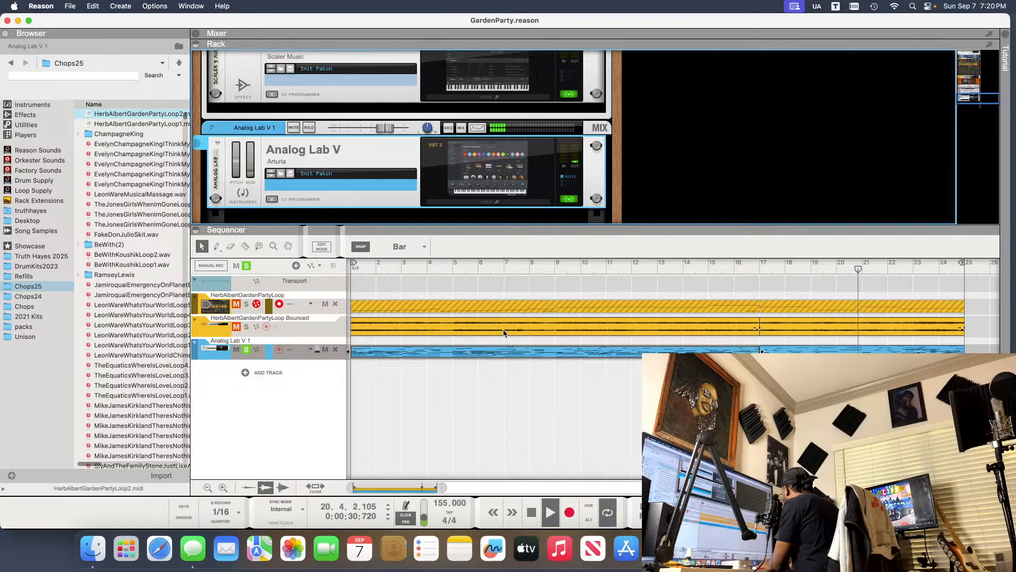
{"action": "left_click", "coordinate": [246, 350]}
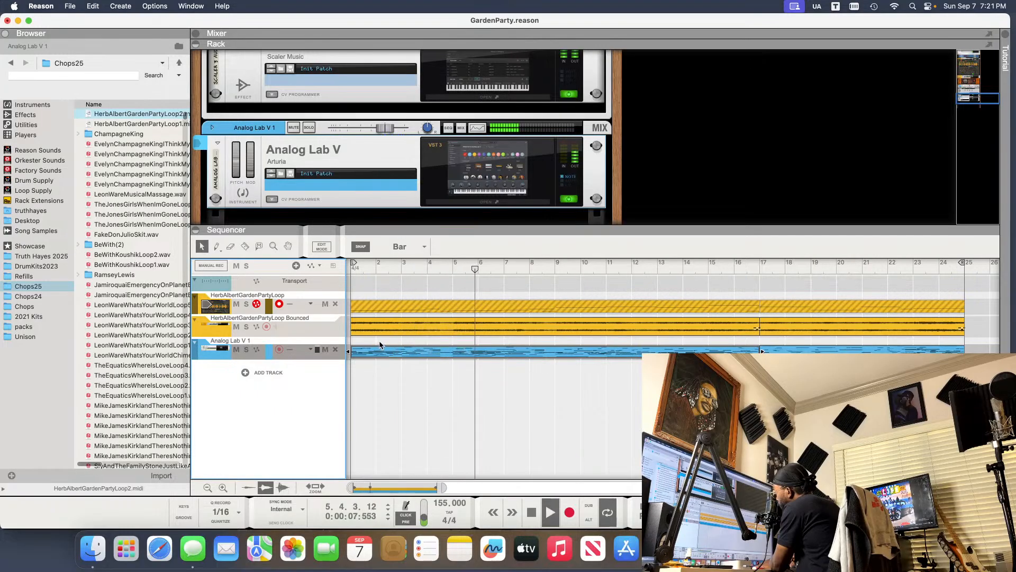
- Audition the Mellotron presets Rubycon Part One Strings & Flute, Rubycon Part One Flute Ending and Wobbly Tape against the full song
{"action": "left_click", "coordinate": [496, 156]}
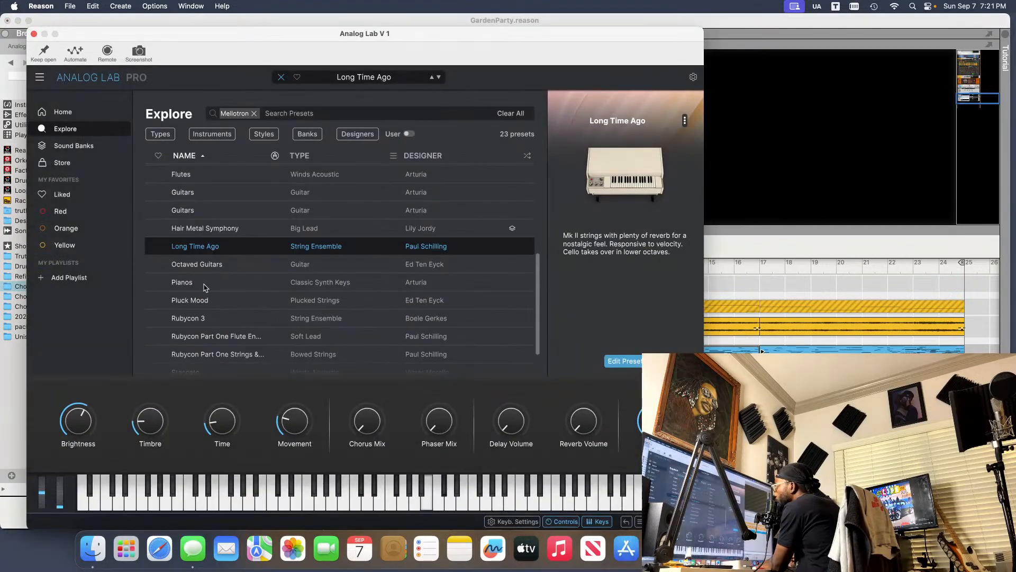
{"action": "scroll", "coordinate": [208, 303], "scroll_direction": "down", "scroll_amount": 1}
{"action": "left_click", "coordinate": [209, 304]}
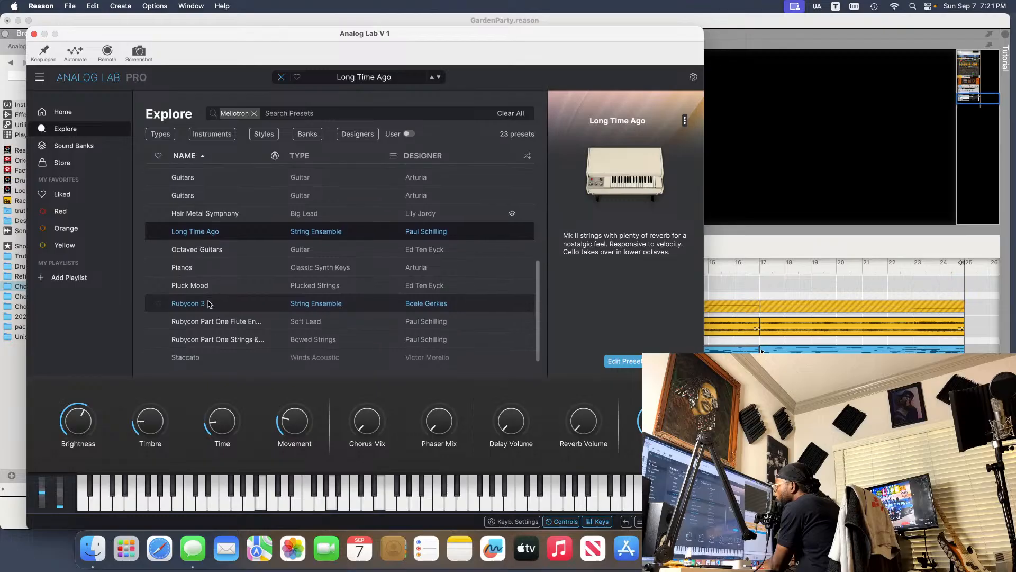
{"action": "scroll", "coordinate": [208, 303], "scroll_direction": "down", "scroll_amount": 2}
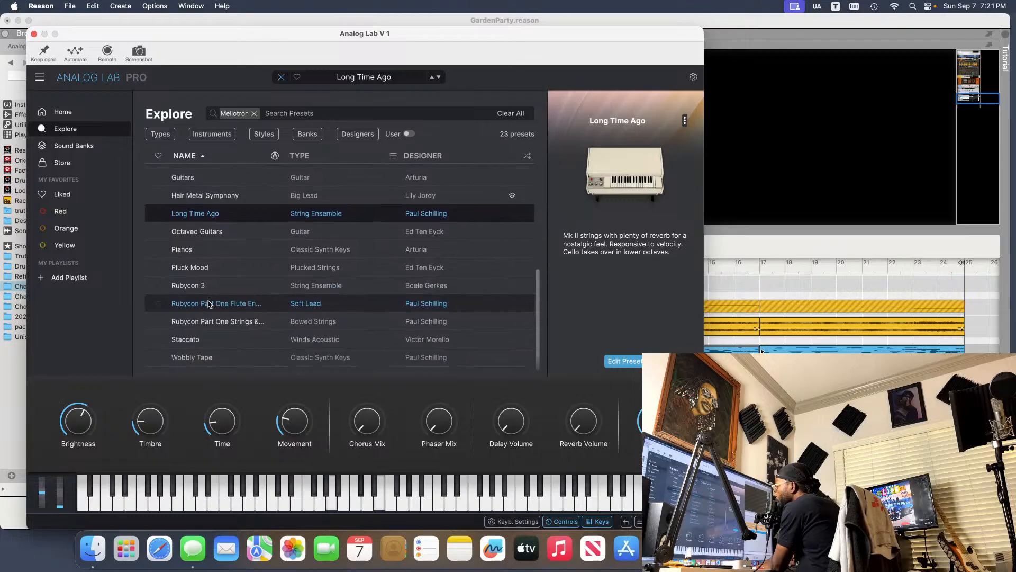
{"action": "left_click", "coordinate": [211, 316]}
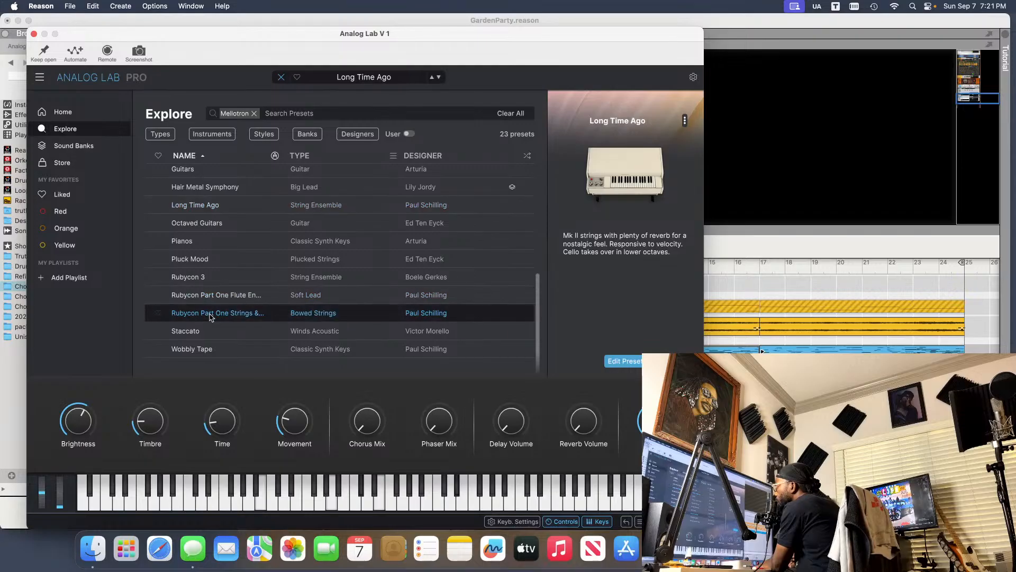
{"action": "left_click", "coordinate": [237, 276]}
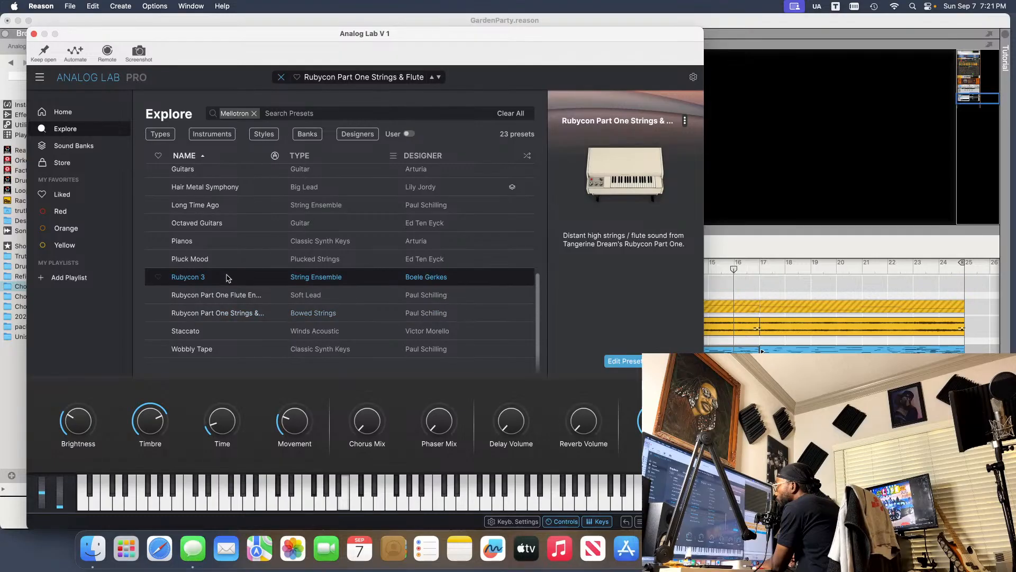
{"action": "left_click", "coordinate": [225, 296]}
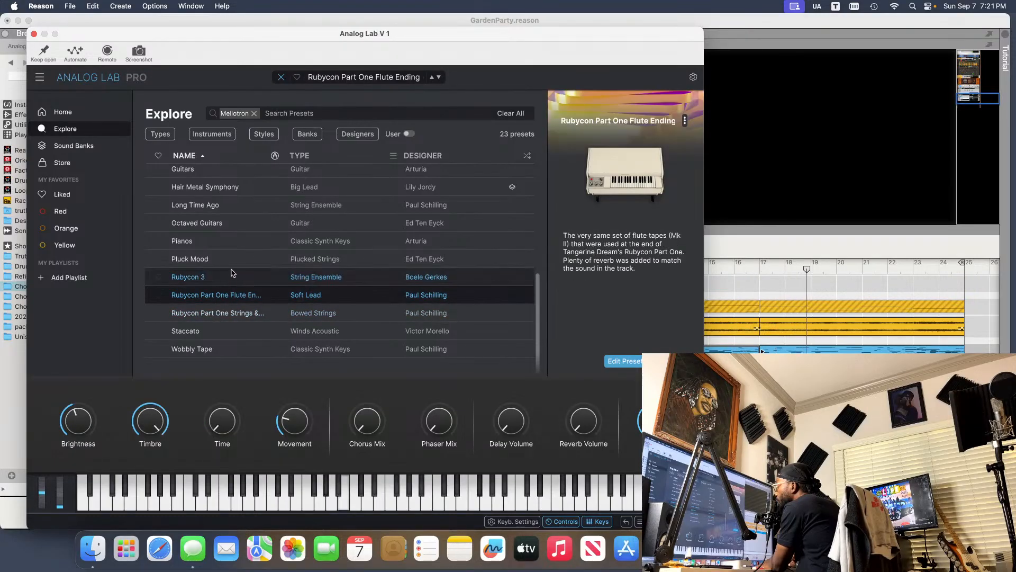
{"action": "left_click", "coordinate": [229, 349]}
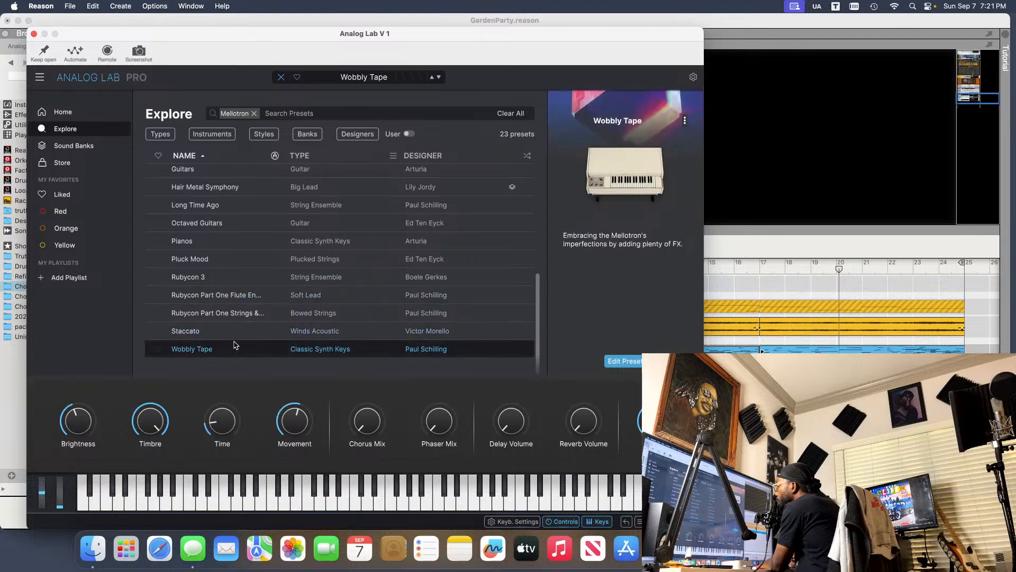
{"action": "left_click", "coordinate": [237, 333]}
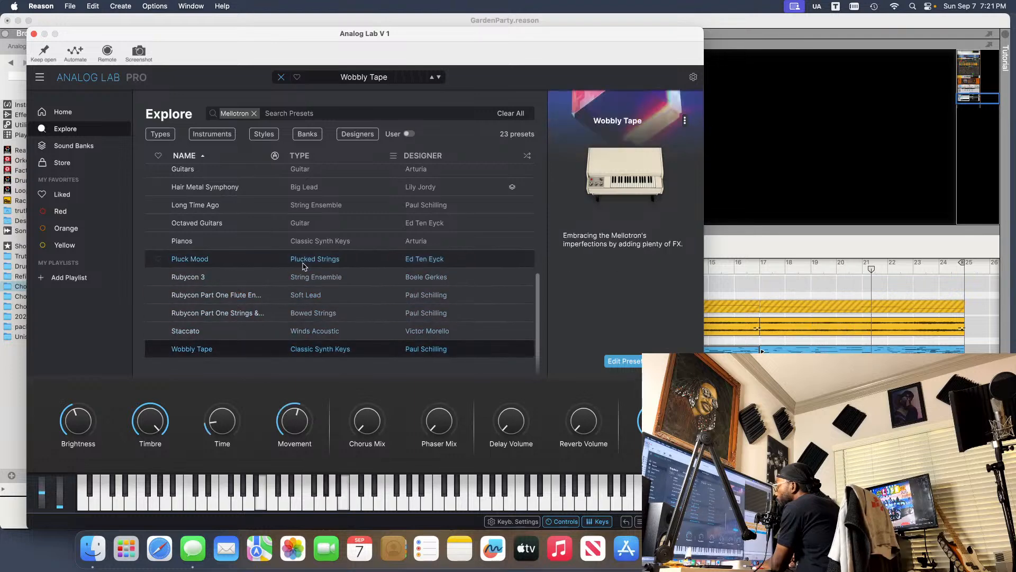
- Clear the Mellotron filter and load the Sci-fi Strings example preset of the Jup-8 instrument
{"action": "scroll", "coordinate": [270, 196], "scroll_direction": "up", "scroll_amount": 2}
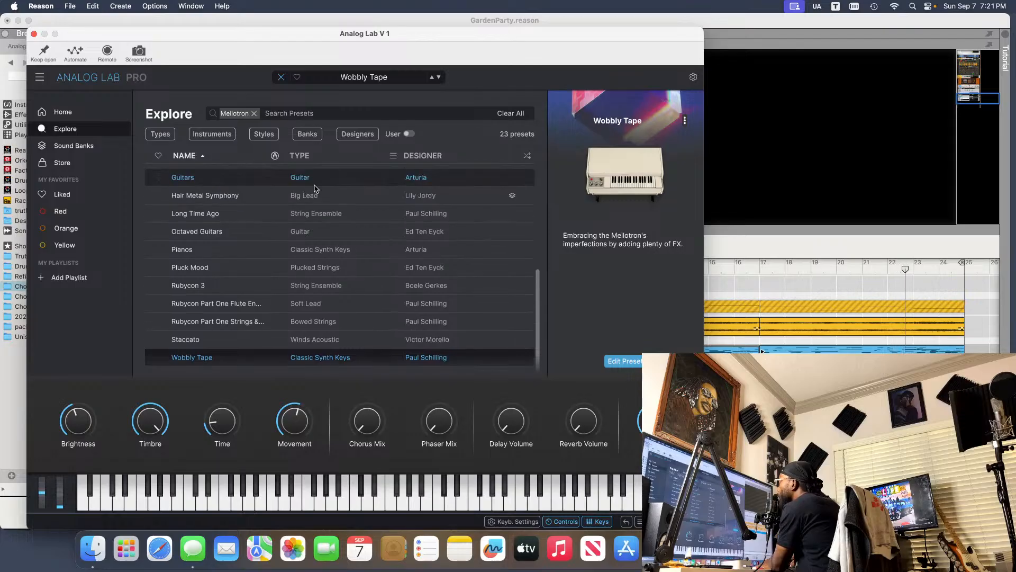
{"action": "left_click", "coordinate": [254, 114]}
{"action": "left_click", "coordinate": [66, 111]}
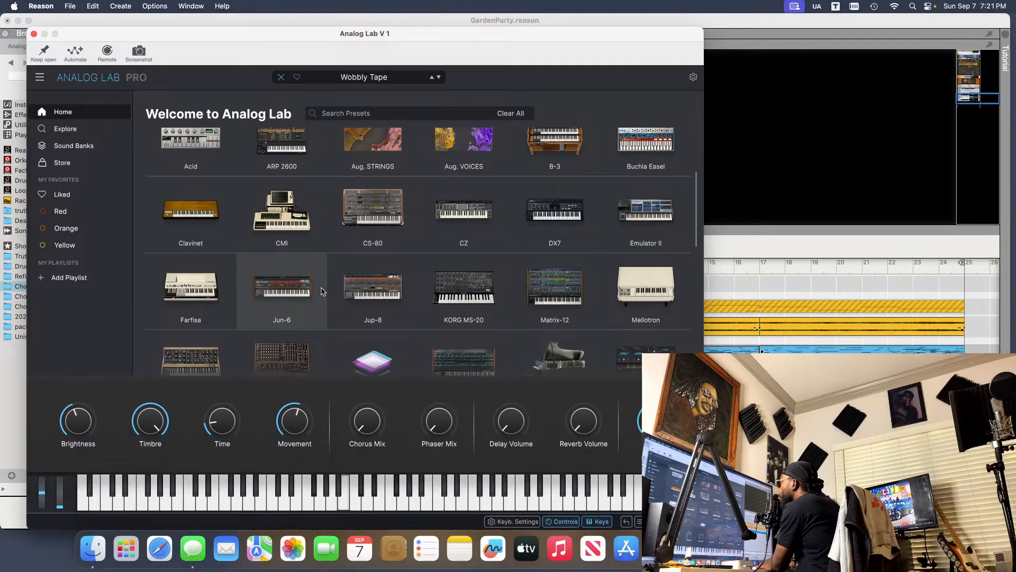
{"action": "mouse_move", "coordinate": [371, 296]}
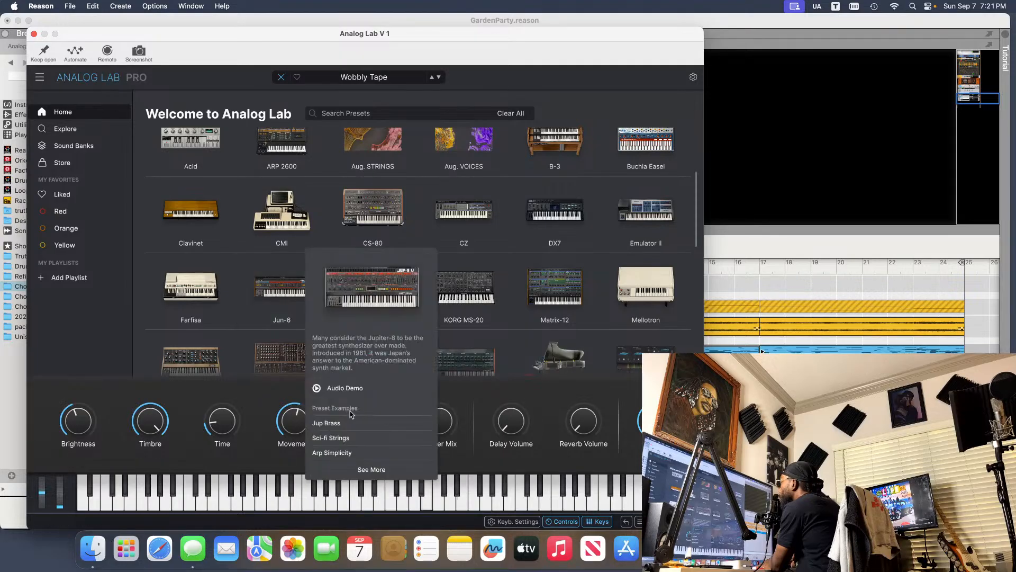
{"action": "left_click", "coordinate": [362, 440]}
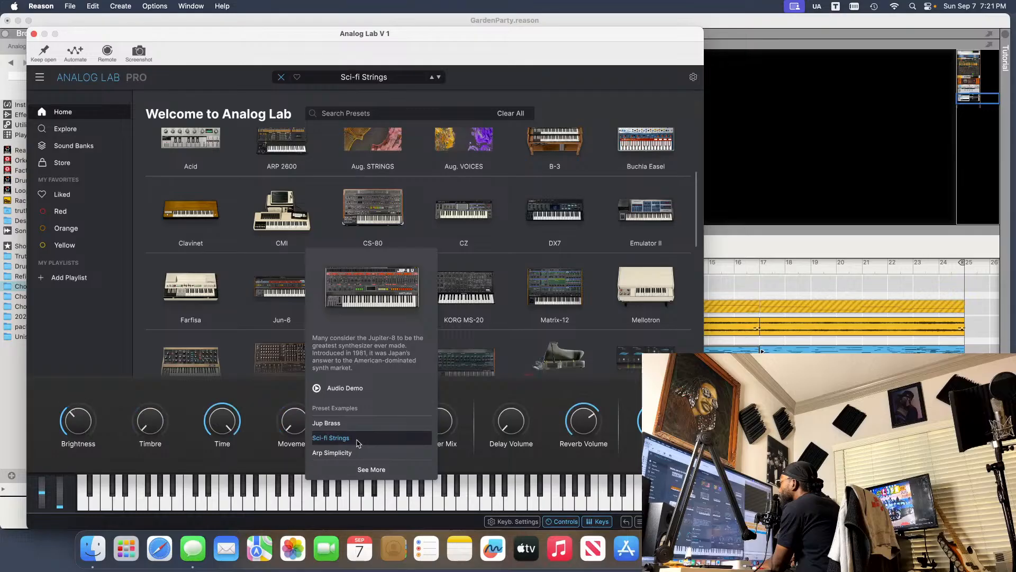
- Audition the Jup-8 example preset Arp Simplicity, list all Jup-8 presets and load Sci-fi Strings
{"action": "left_click", "coordinate": [354, 453]}
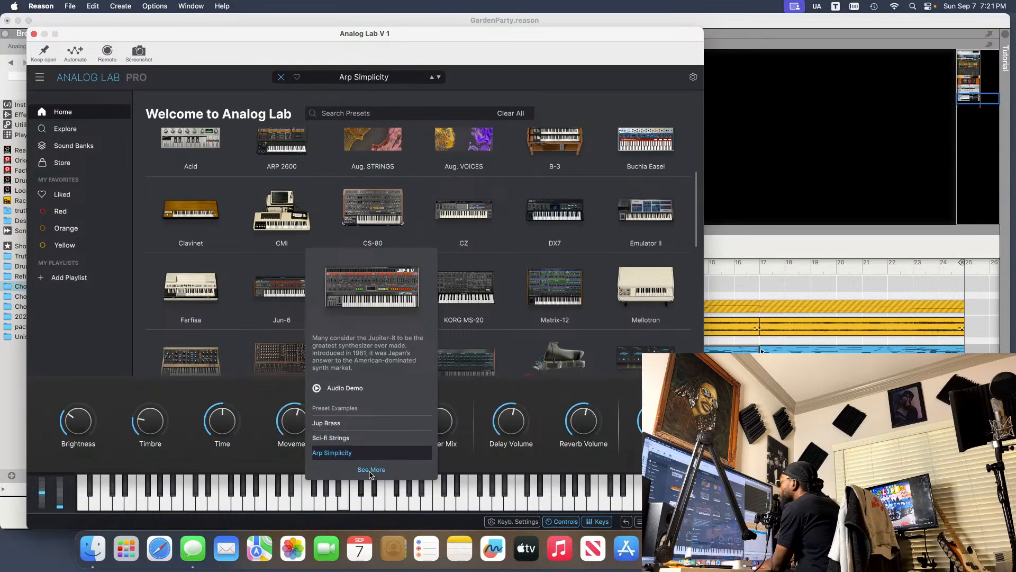
{"action": "left_click", "coordinate": [371, 470]}
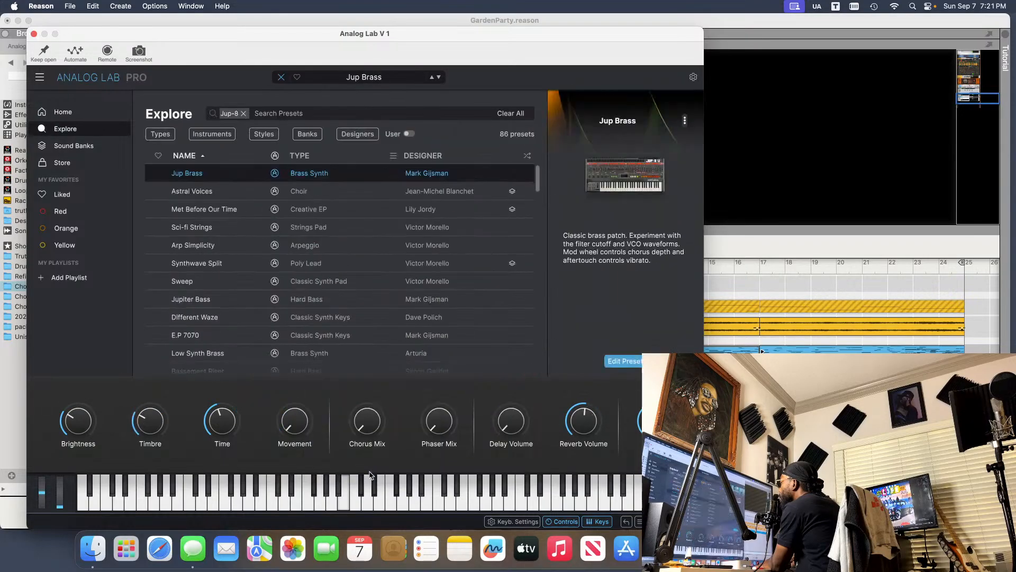
{"action": "left_click", "coordinate": [210, 228]}
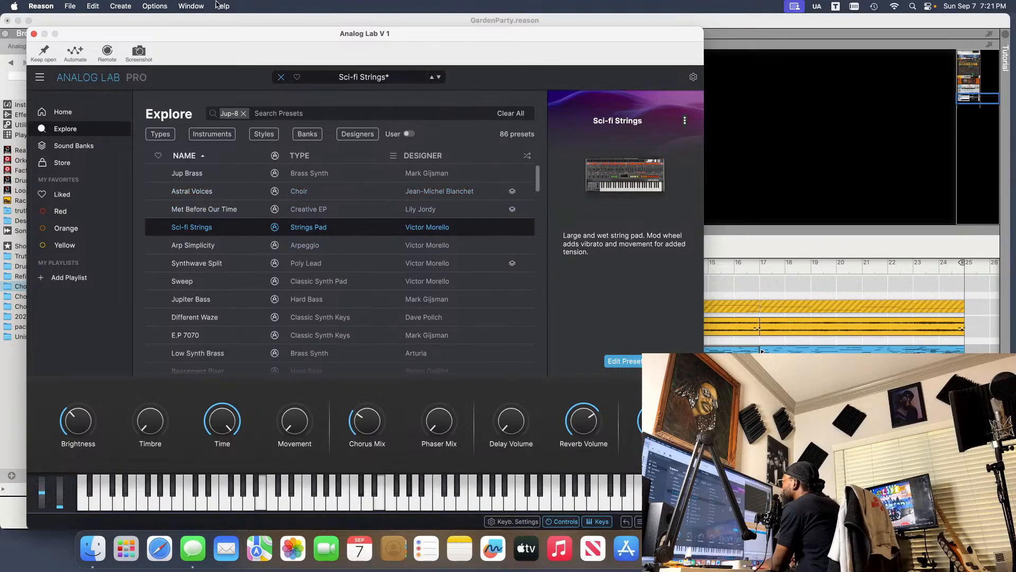
- Solo the Analog Lab V 1 track and audition the Jup-8 presets Arp Simplicity, Met Before Our Time, Different Waze and E.P 7070
{"action": "left_click_drag", "start_coordinate": [206, 33], "coordinate": [518, 26]}
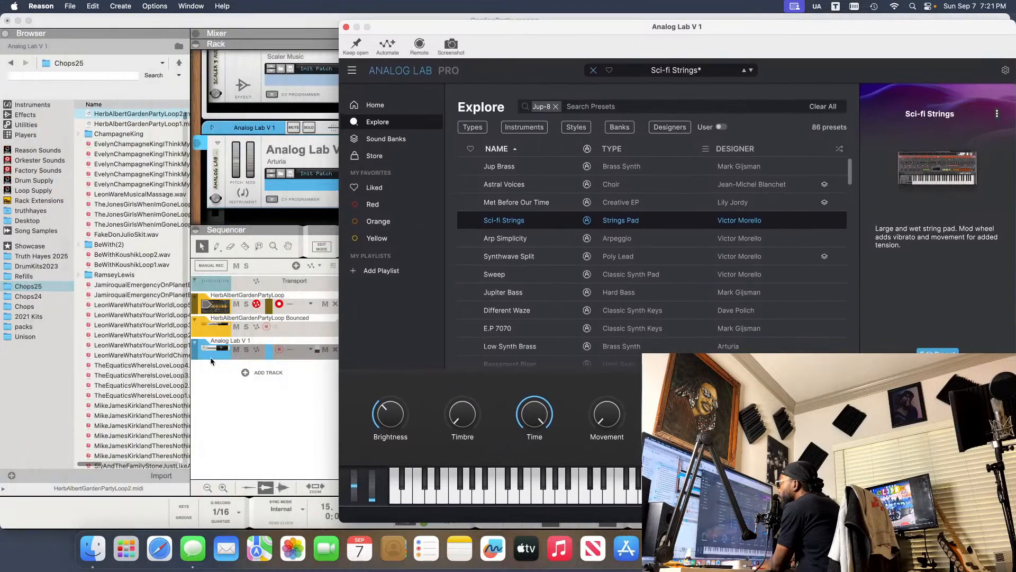
{"action": "left_click", "coordinate": [246, 350]}
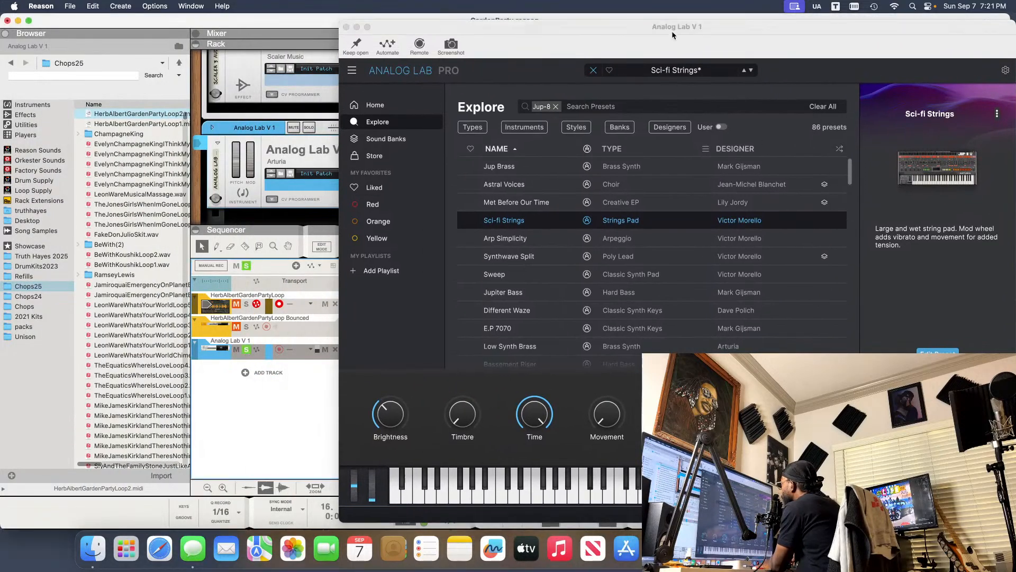
{"action": "left_click_drag", "start_coordinate": [672, 27], "coordinate": [485, 22]}
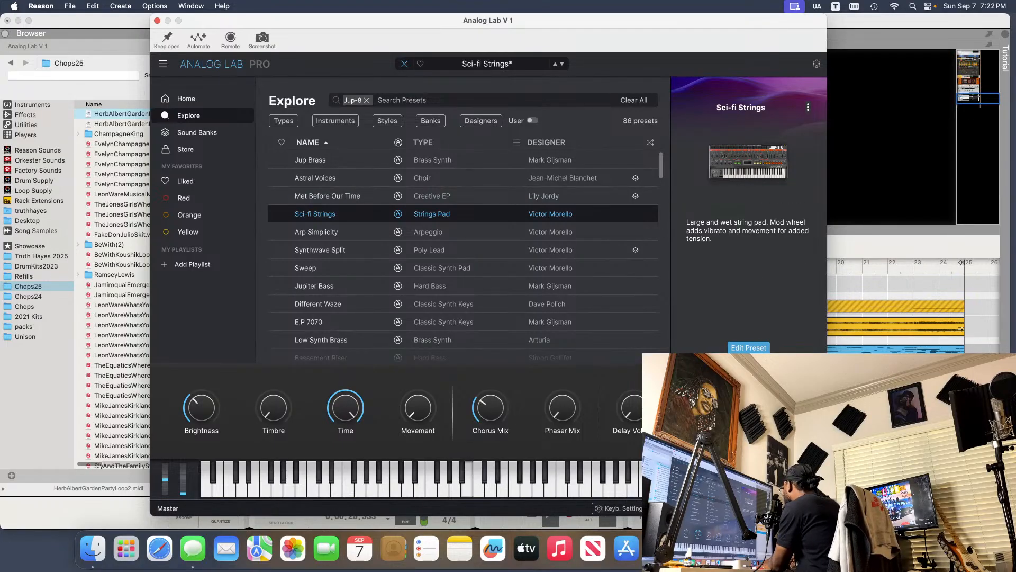
{"action": "left_click", "coordinate": [313, 235]}
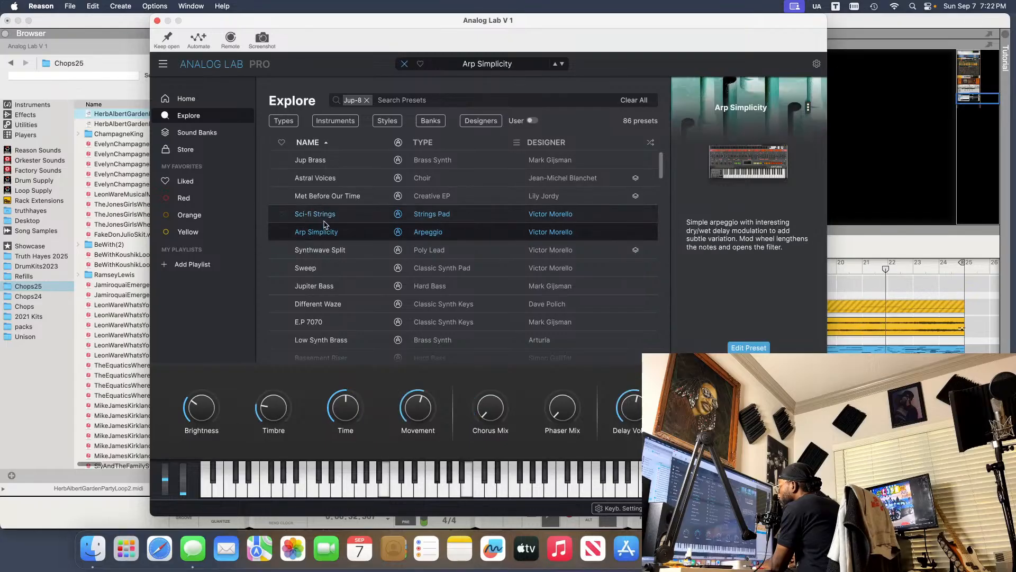
{"action": "left_click", "coordinate": [335, 204]}
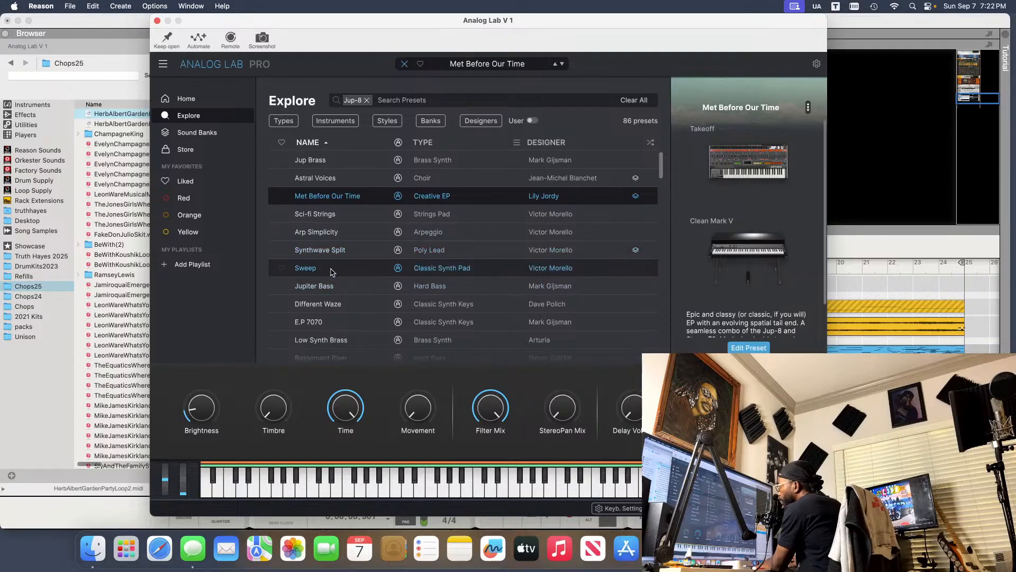
{"action": "left_click", "coordinate": [329, 309]}
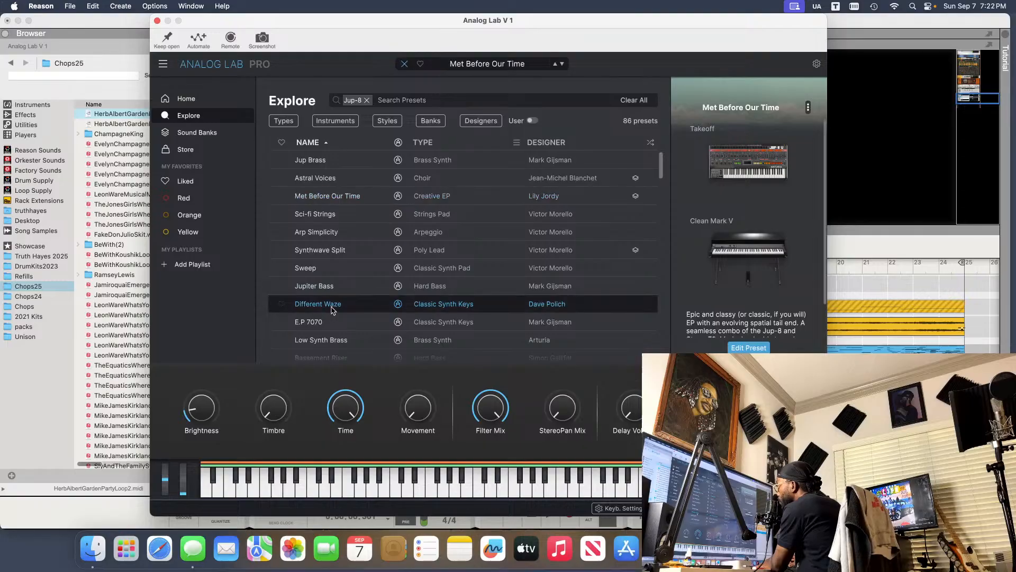
{"action": "left_click", "coordinate": [325, 323]}
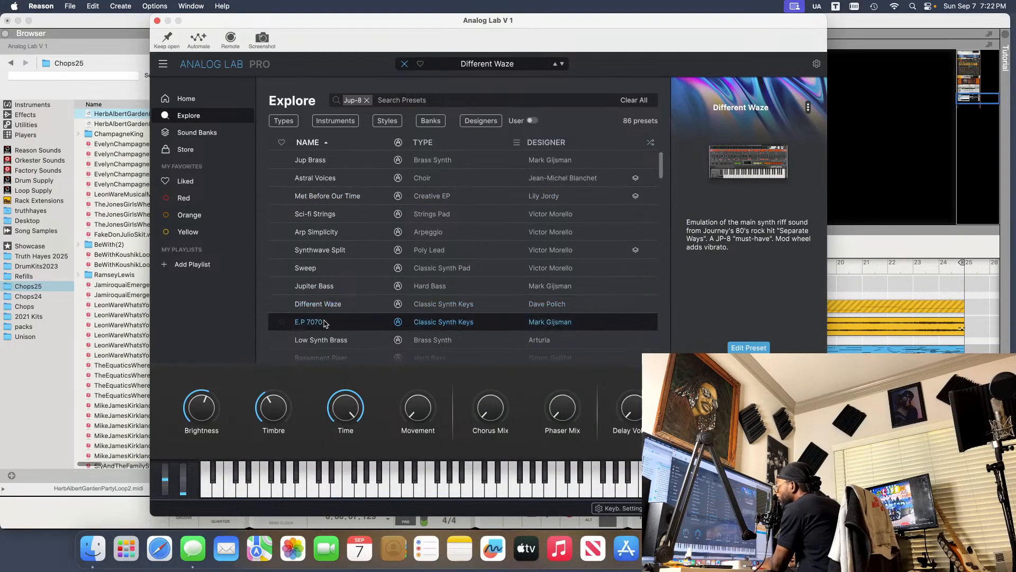
- Audition the Jup-8 presets Memories and Takeoff, close the Analog Lab V window and unsolo its track
{"action": "scroll", "coordinate": [334, 278], "scroll_direction": "down", "scroll_amount": 1}
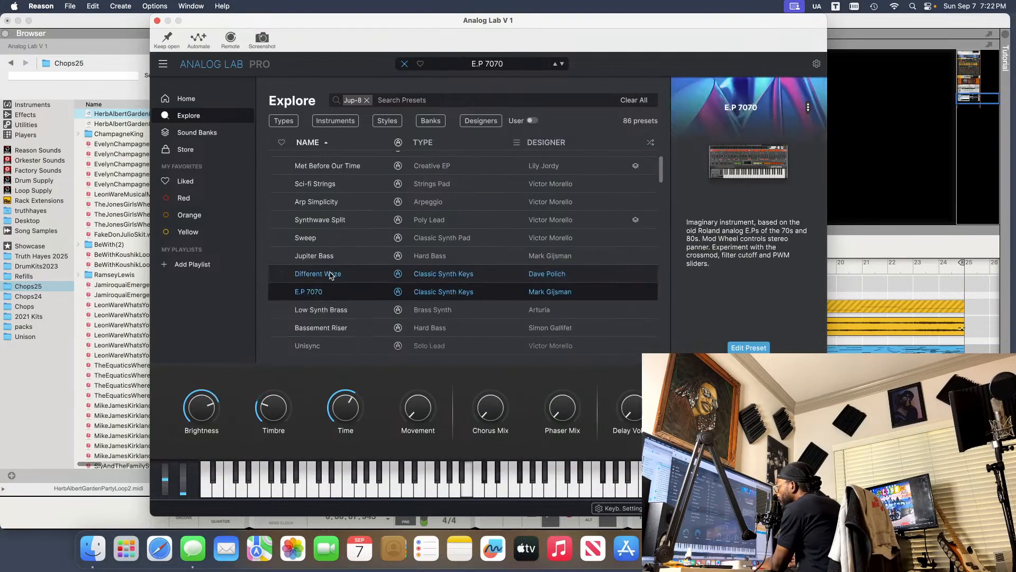
{"action": "scroll", "coordinate": [351, 326], "scroll_direction": "down", "scroll_amount": 1}
{"action": "left_click", "coordinate": [351, 326]}
{"action": "scroll", "coordinate": [351, 327], "scroll_direction": "down", "scroll_amount": 2}
{"action": "left_click", "coordinate": [349, 296]}
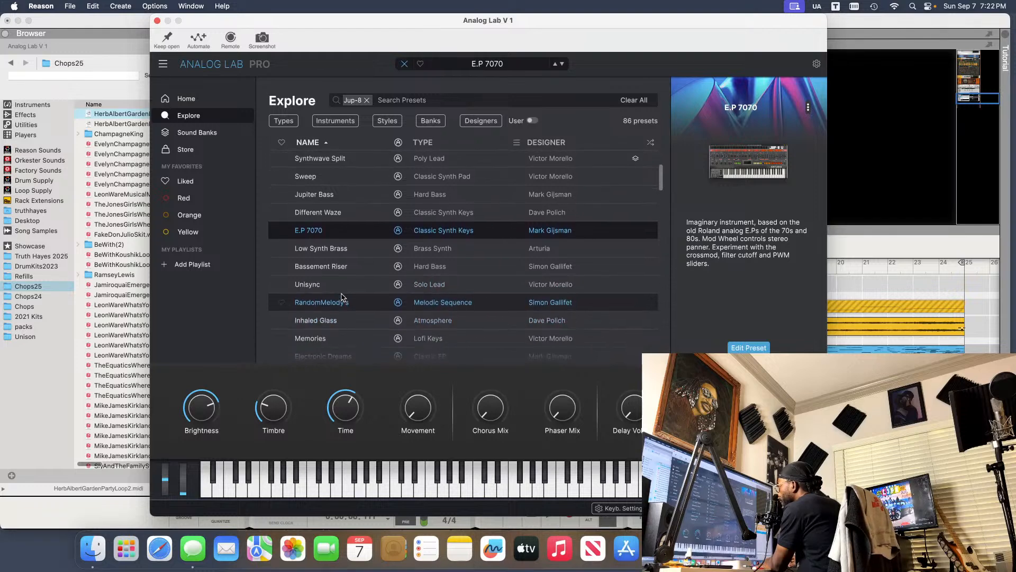
{"action": "scroll", "coordinate": [349, 295], "scroll_direction": "down", "scroll_amount": 1}
{"action": "left_click", "coordinate": [343, 320]}
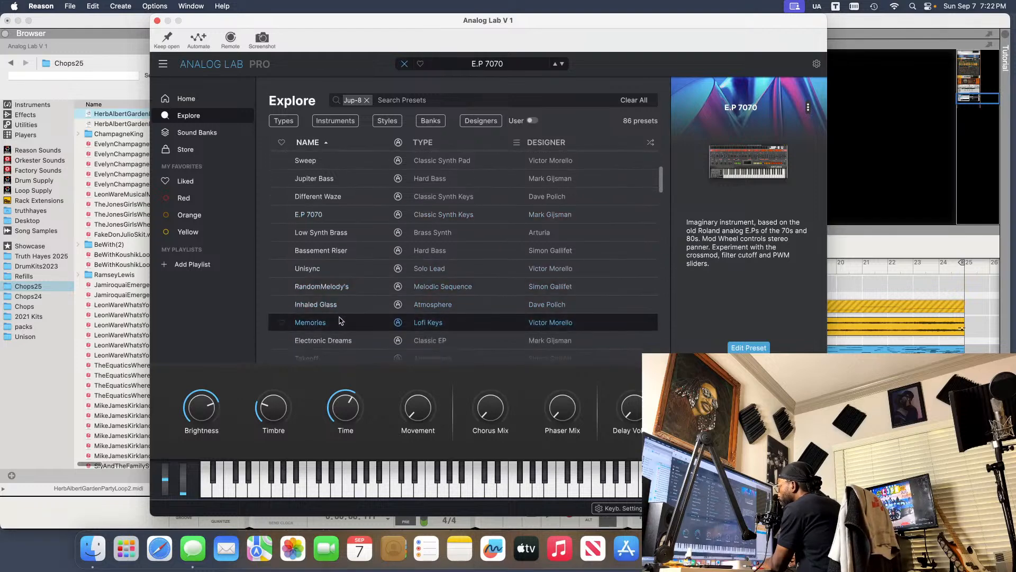
{"action": "scroll", "coordinate": [347, 313], "scroll_direction": "down", "scroll_amount": 2}
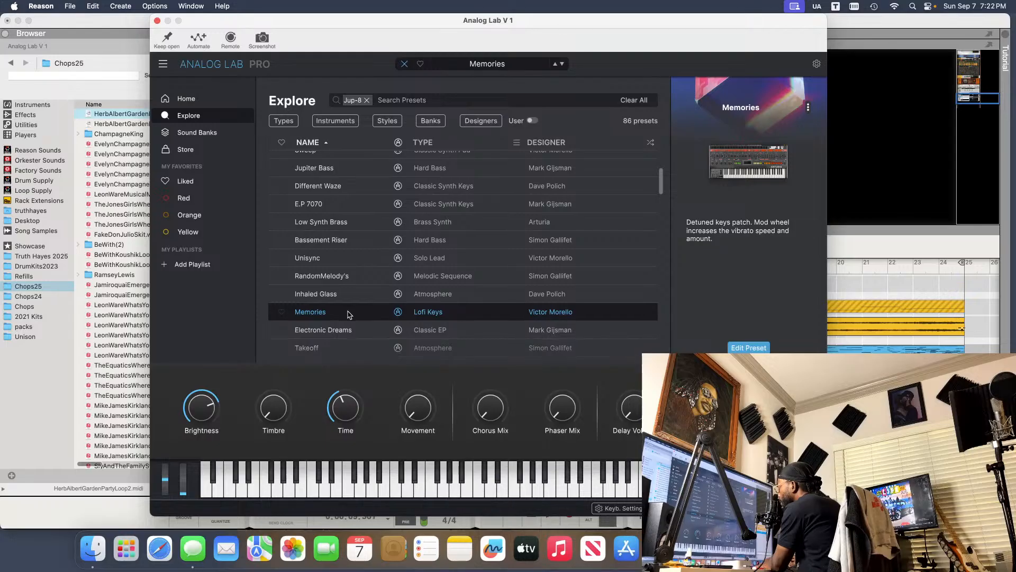
{"action": "scroll", "coordinate": [351, 312], "scroll_direction": "down", "scroll_amount": 1}
{"action": "left_click", "coordinate": [341, 316]}
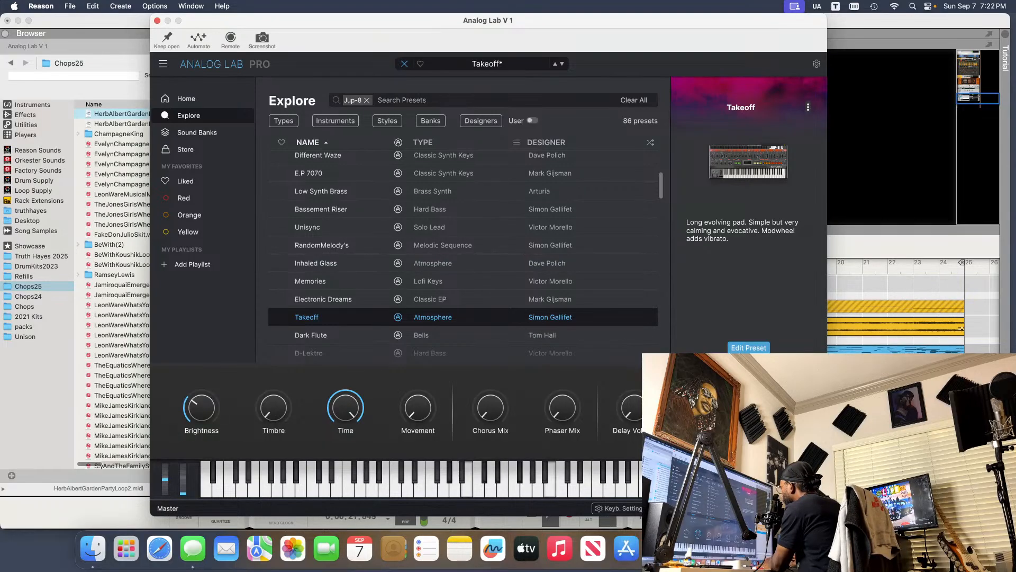
{"action": "left_click", "coordinate": [156, 20]}
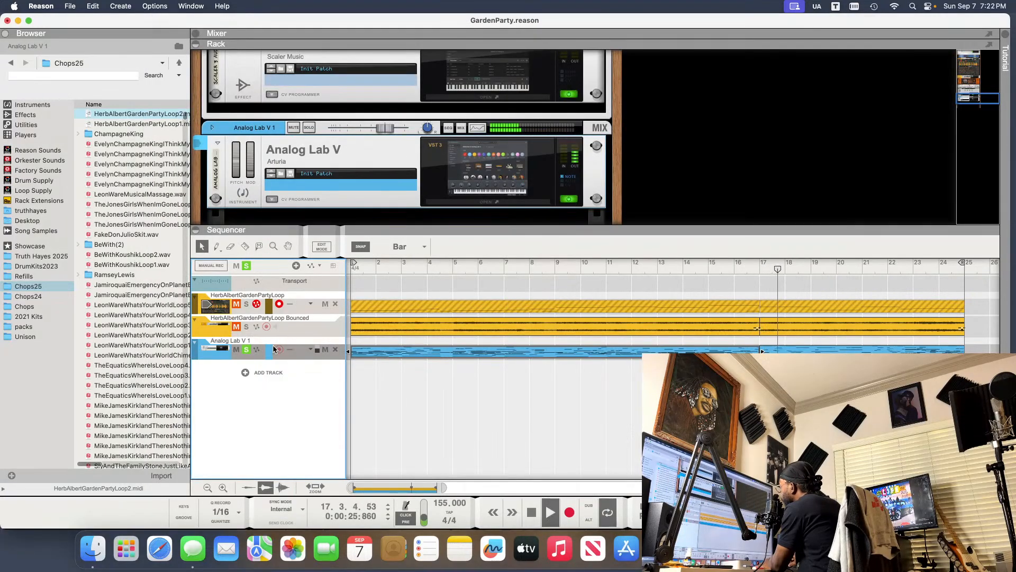
{"action": "left_click", "coordinate": [246, 350]}
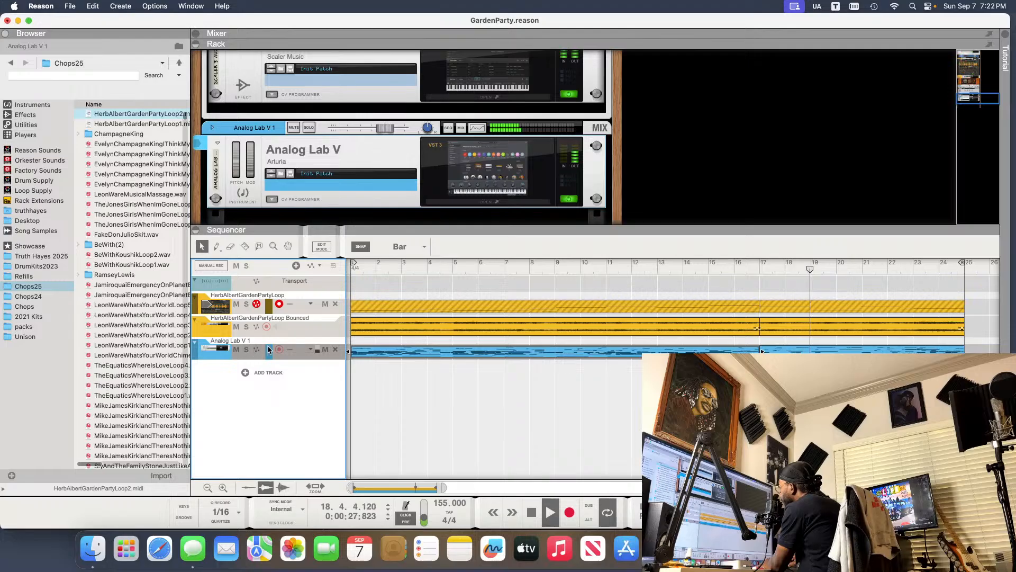
- Reopen Analog Lab V, clear the Jup-8 filter and list all presets of the Pad sound type
{"action": "left_click", "coordinate": [450, 153]}
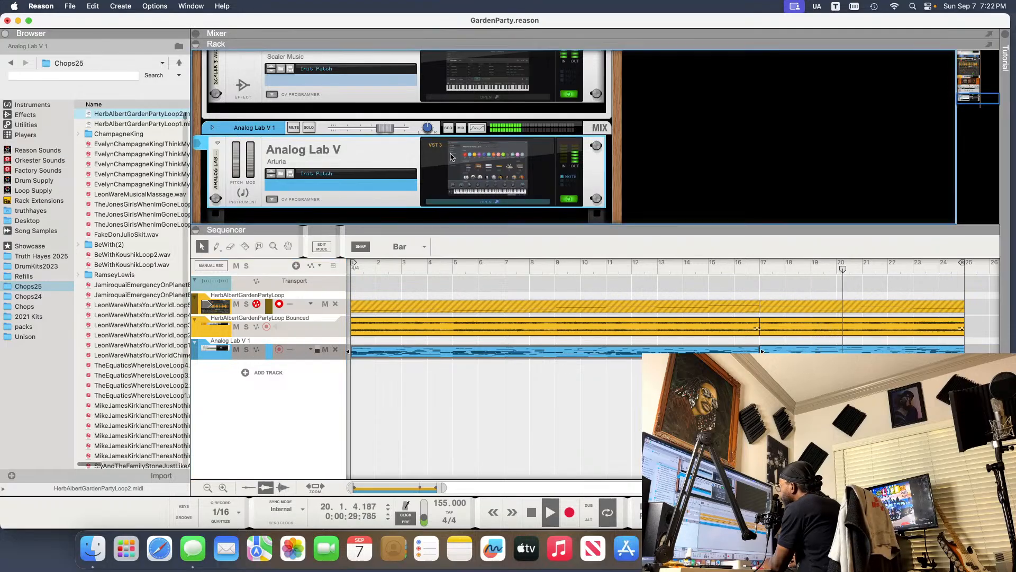
{"action": "left_click", "coordinate": [367, 100]}
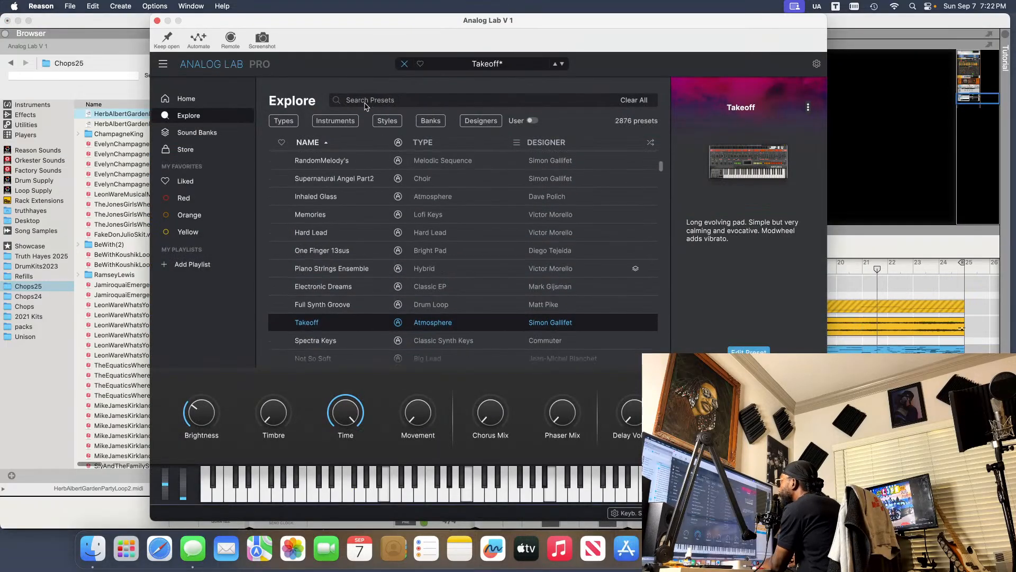
{"action": "left_click", "coordinate": [206, 104]}
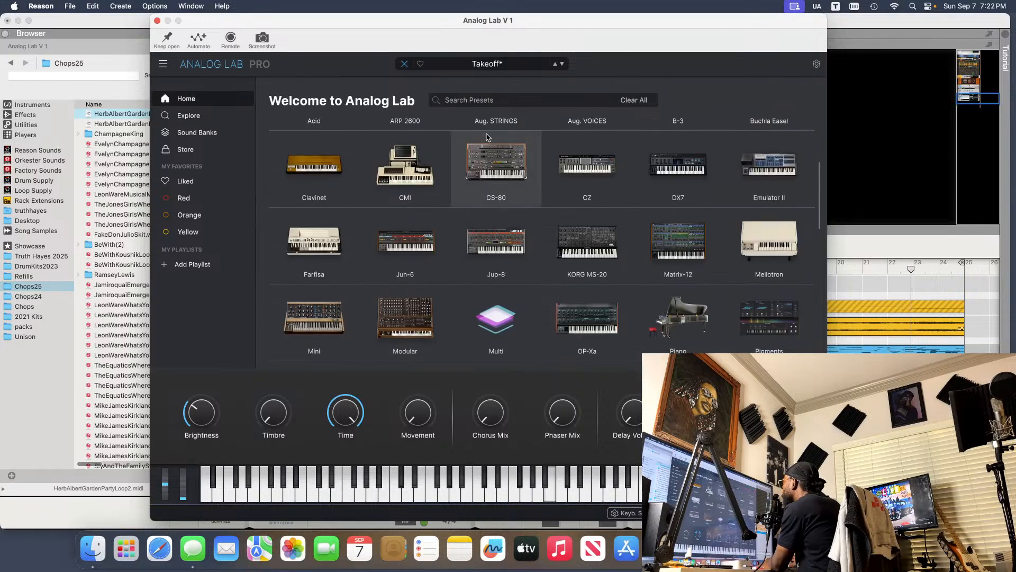
{"action": "scroll", "coordinate": [427, 171], "scroll_direction": "up", "scroll_amount": 5}
{"action": "mouse_move", "coordinate": [427, 170]}
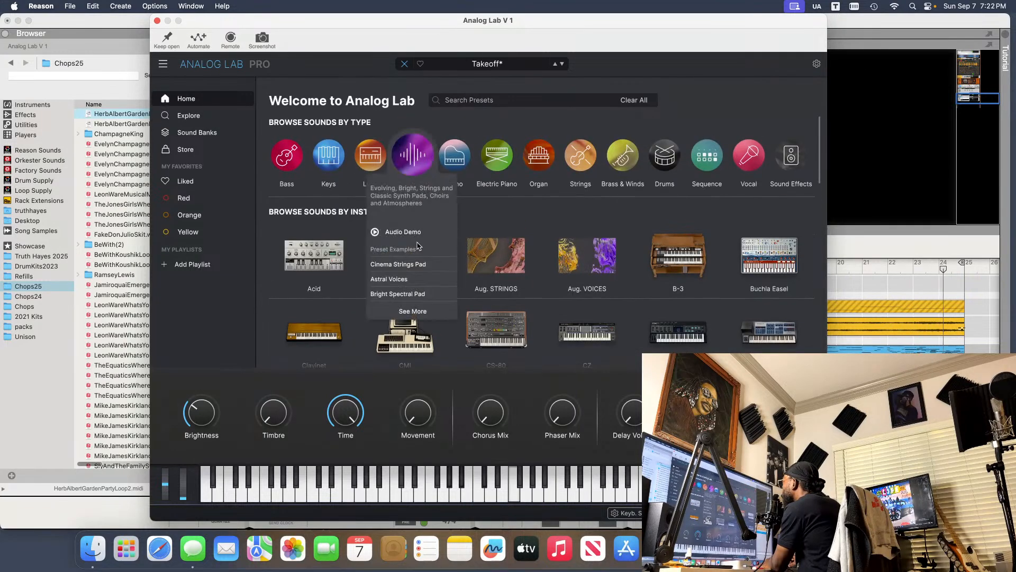
{"action": "left_click", "coordinate": [415, 312]}
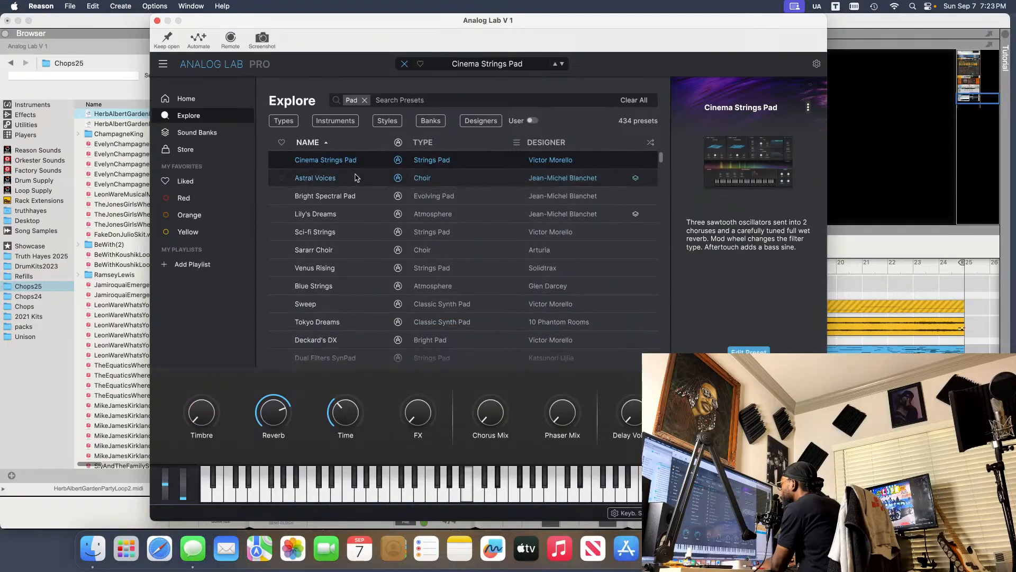
- Solo the Analog Lab V 1 track, keeping the preset list within view
{"action": "left_click_drag", "start_coordinate": [294, 23], "coordinate": [632, 24]}
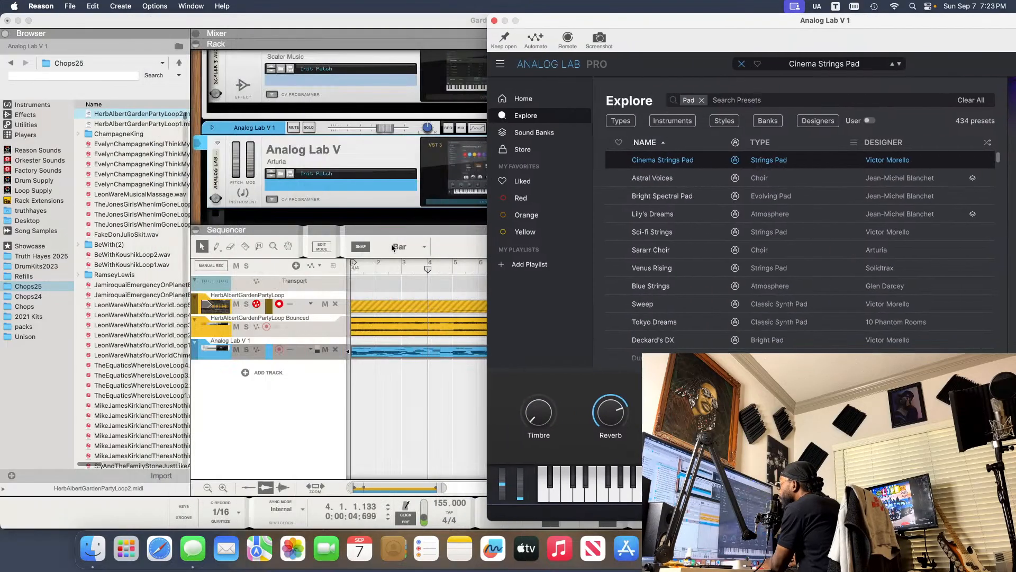
{"action": "left_click", "coordinate": [247, 350]}
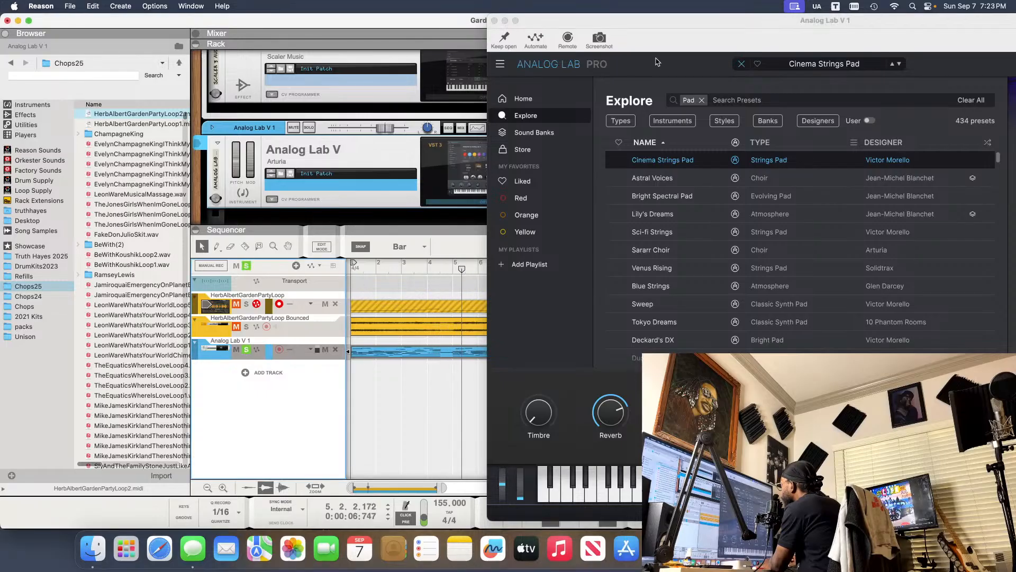
{"action": "left_click_drag", "start_coordinate": [670, 21], "coordinate": [464, 42]}
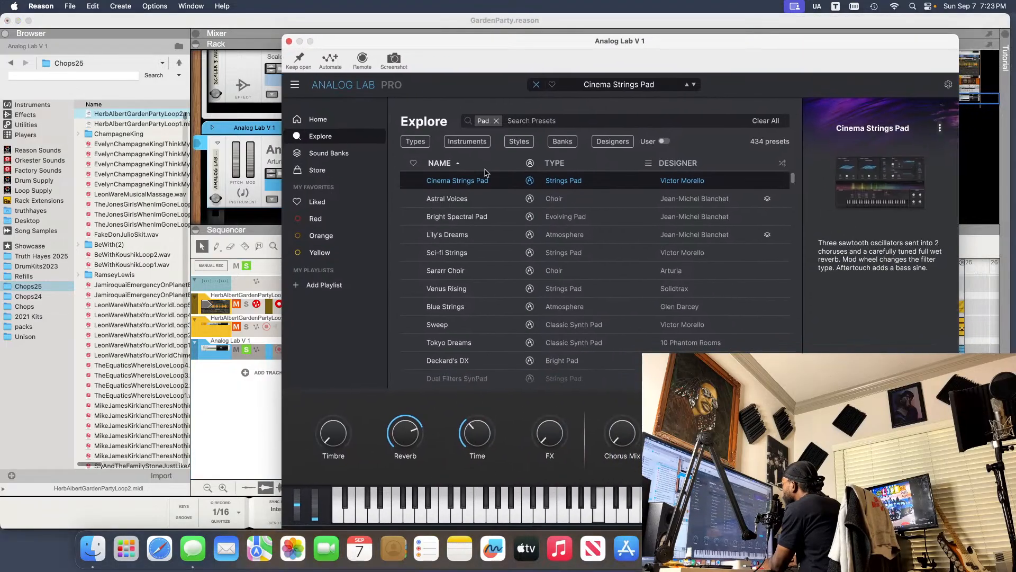
- Audition the Pad presets one after another, from Astral Voices down to Dual Filters SynPad
{"action": "left_click", "coordinate": [461, 200]}
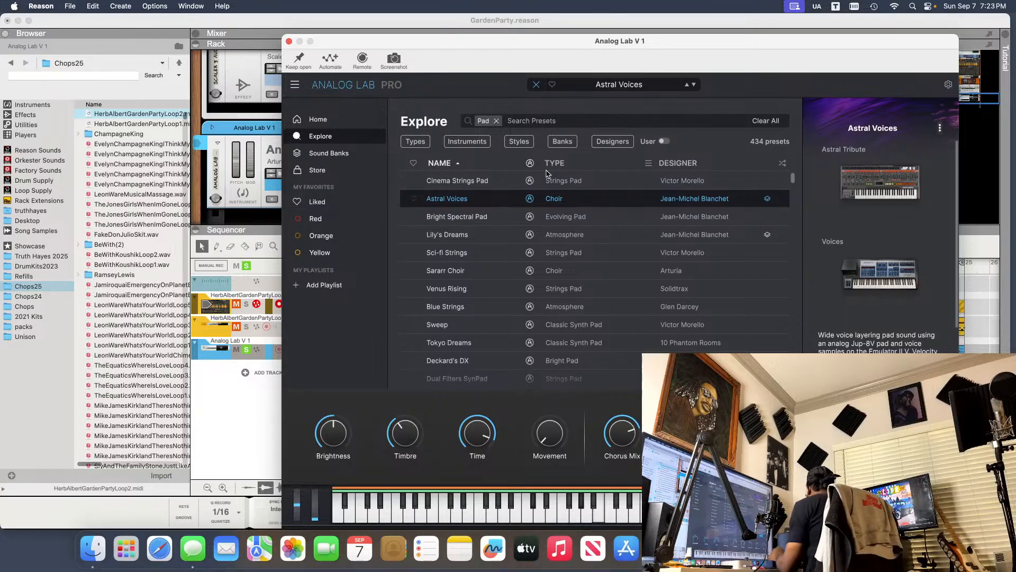
{"action": "key", "text": "Down"}
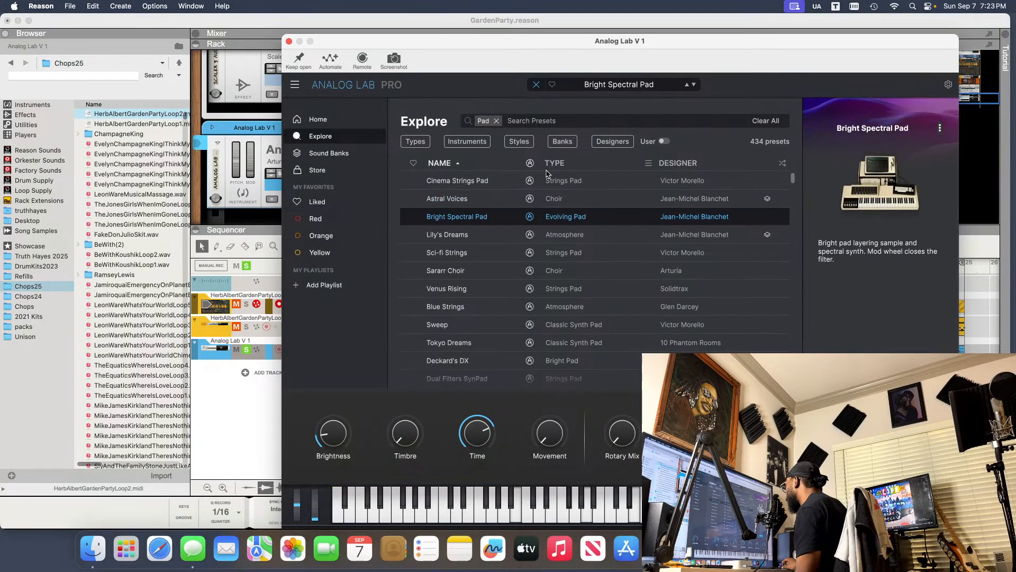
{"action": "key", "text": "Down"}
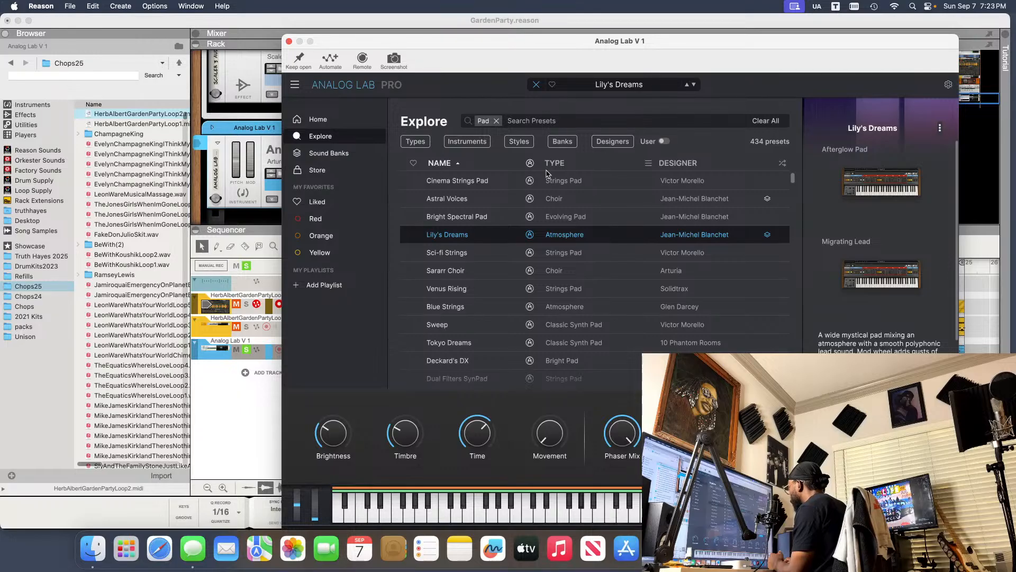
{"action": "key", "text": "Down"}
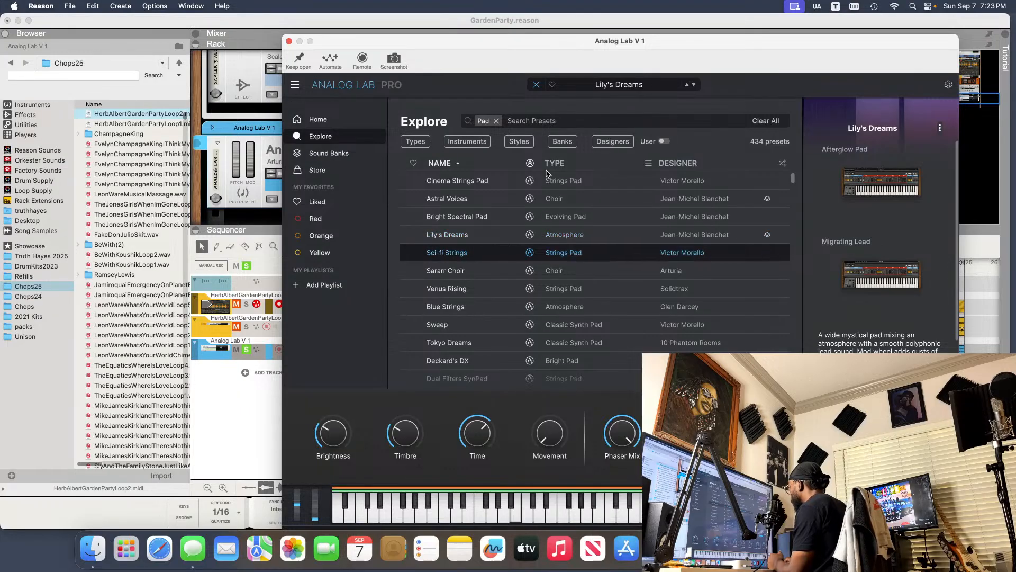
{"action": "key", "text": "Down"}
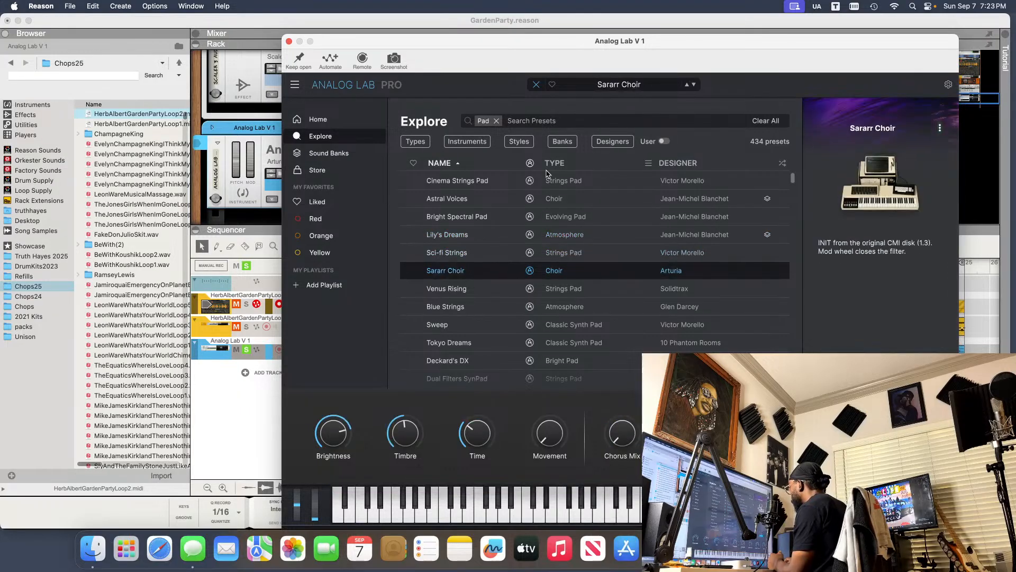
{"action": "key", "text": "Down"}
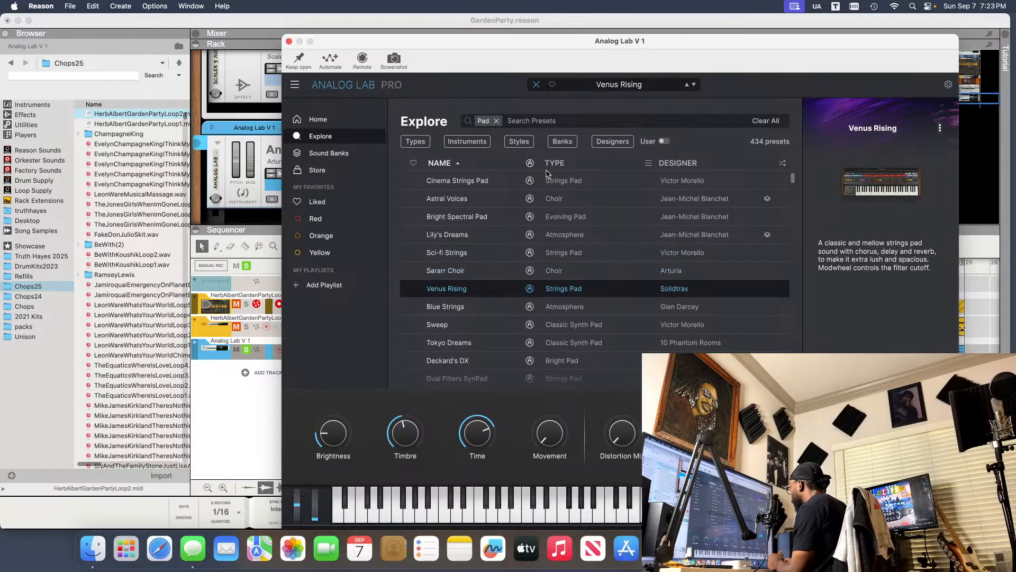
{"action": "key", "text": "Down"}
{"action": "key", "text": "Down"}
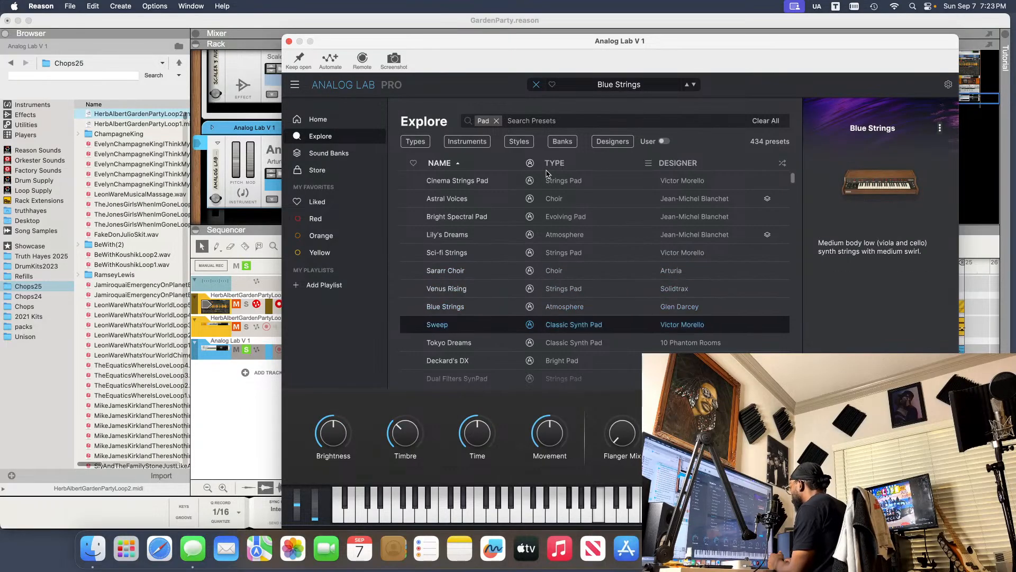
{"action": "key", "text": "Down"}
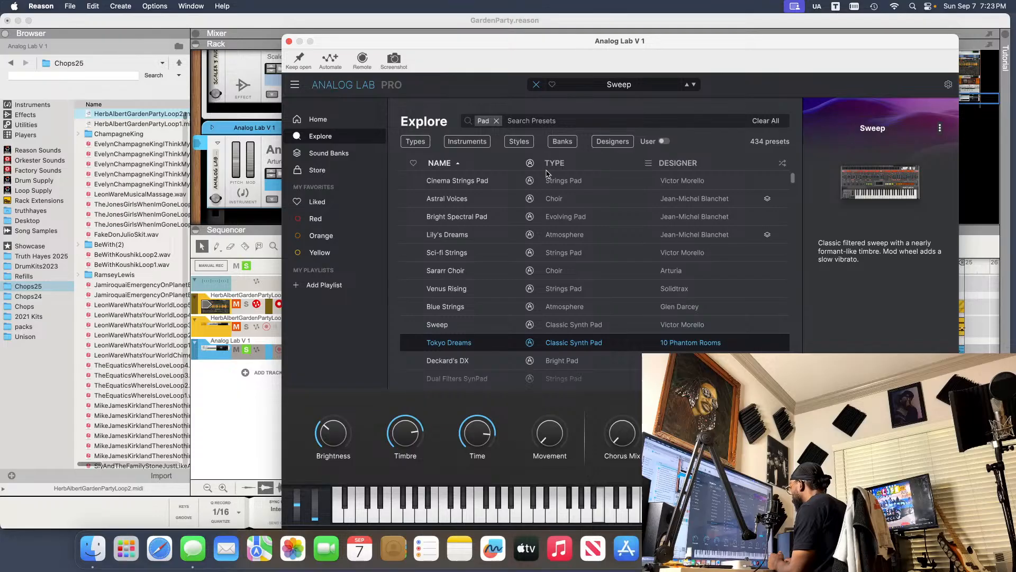
{"action": "key", "text": "Down"}
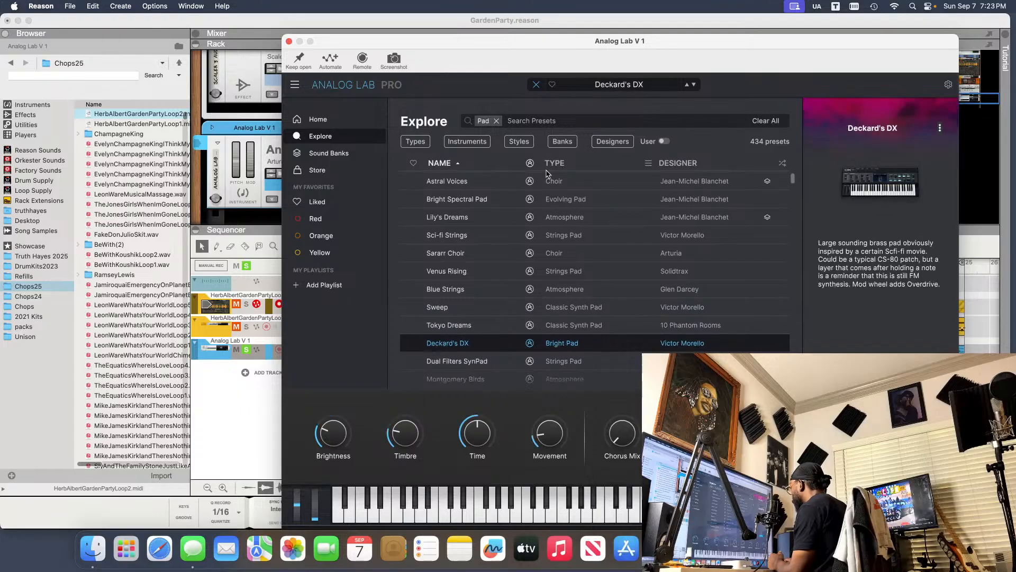
{"action": "key", "text": "Down"}
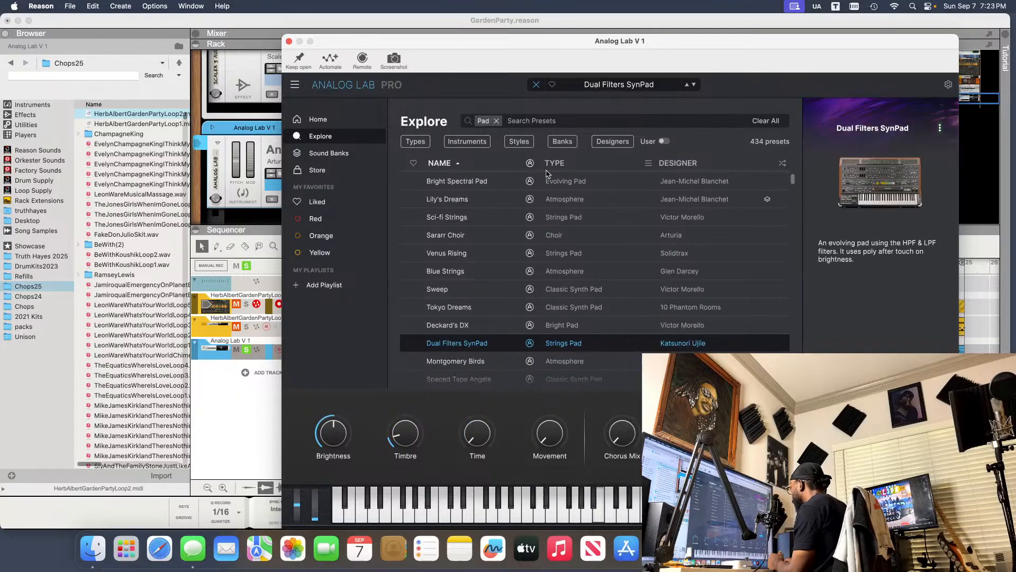
- Audition the Pad presets one after another, from Montgomery Birds down to Takeoff
{"action": "key", "text": "Down"}
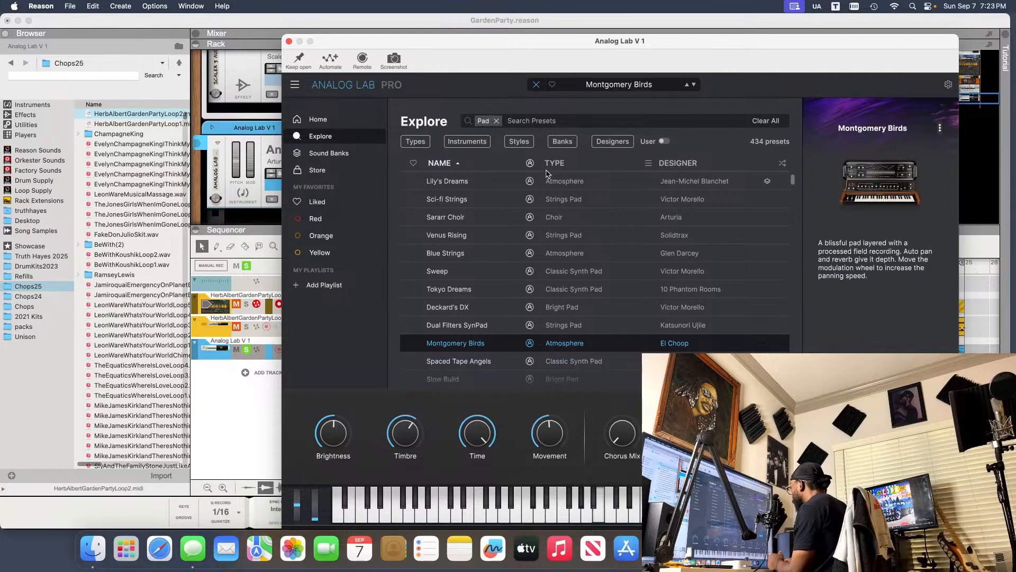
{"action": "key", "text": "Down"}
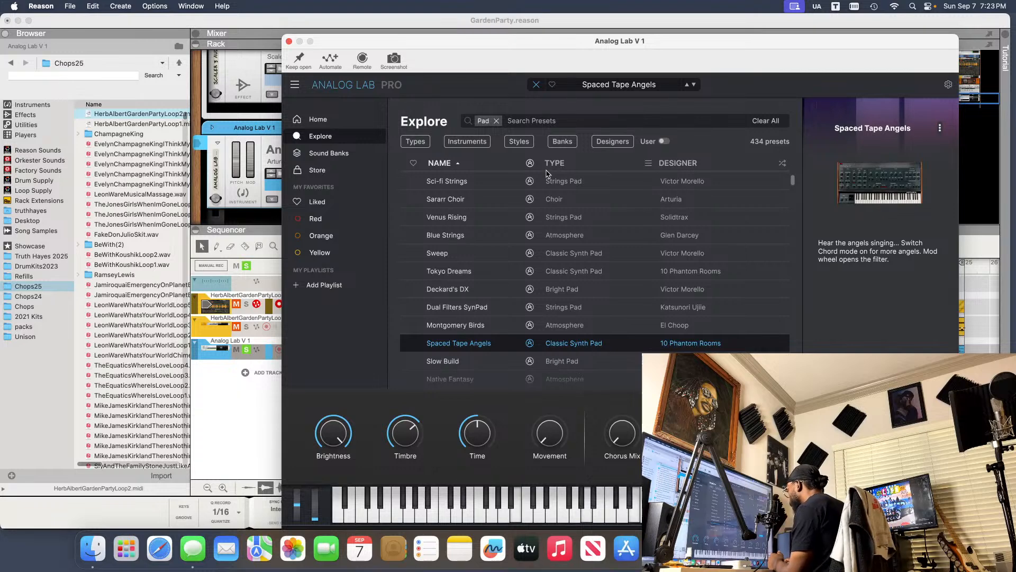
{"action": "key", "text": "Down"}
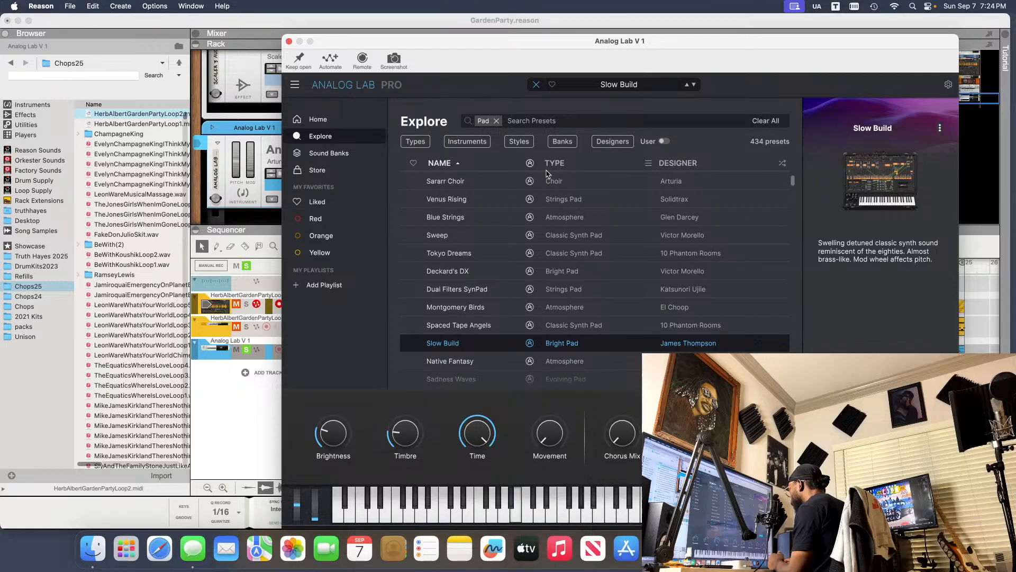
{"action": "key", "text": "Down"}
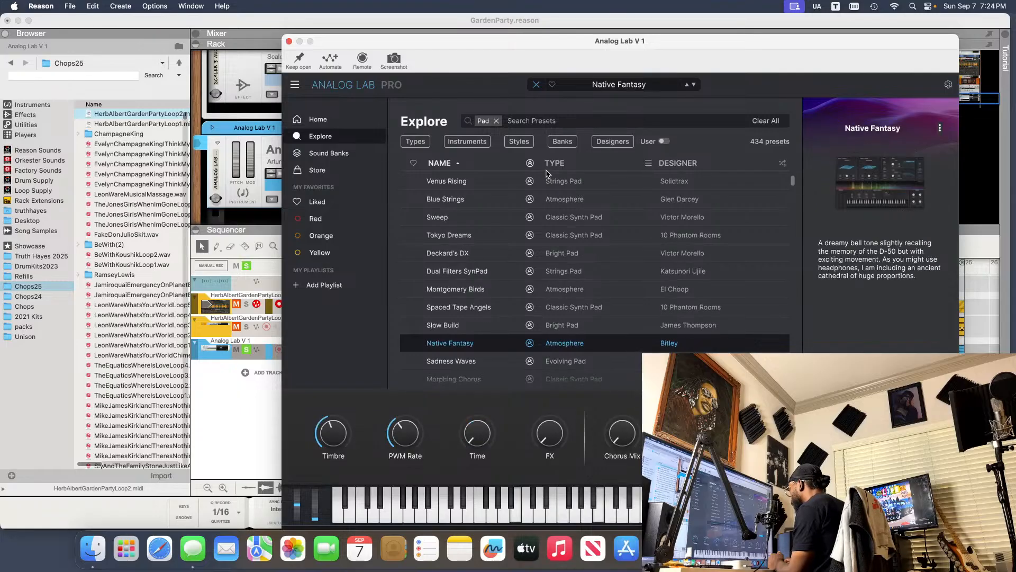
{"action": "key", "text": "Down"}
{"action": "key", "text": "Down"}
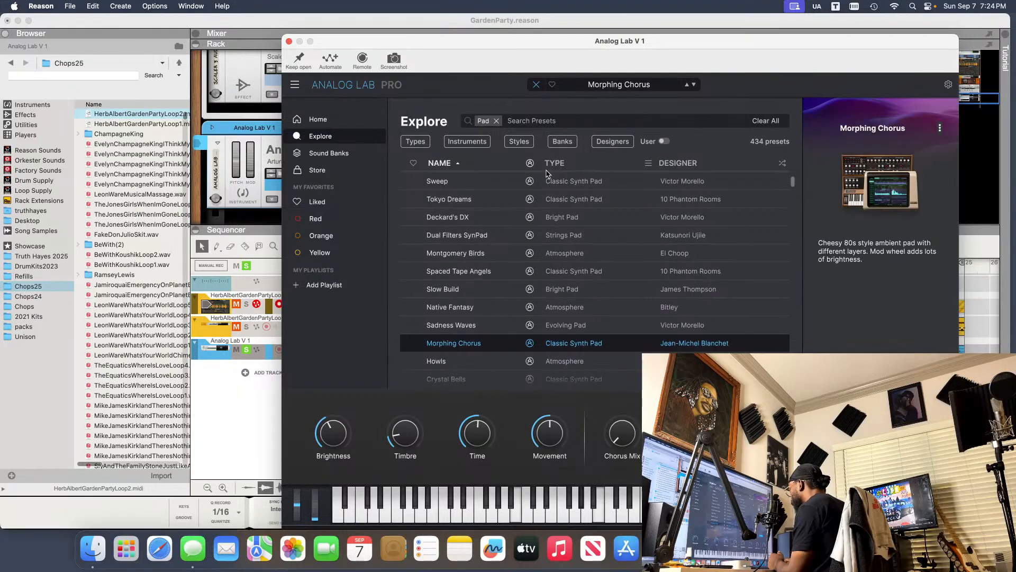
{"action": "key", "text": "Down"}
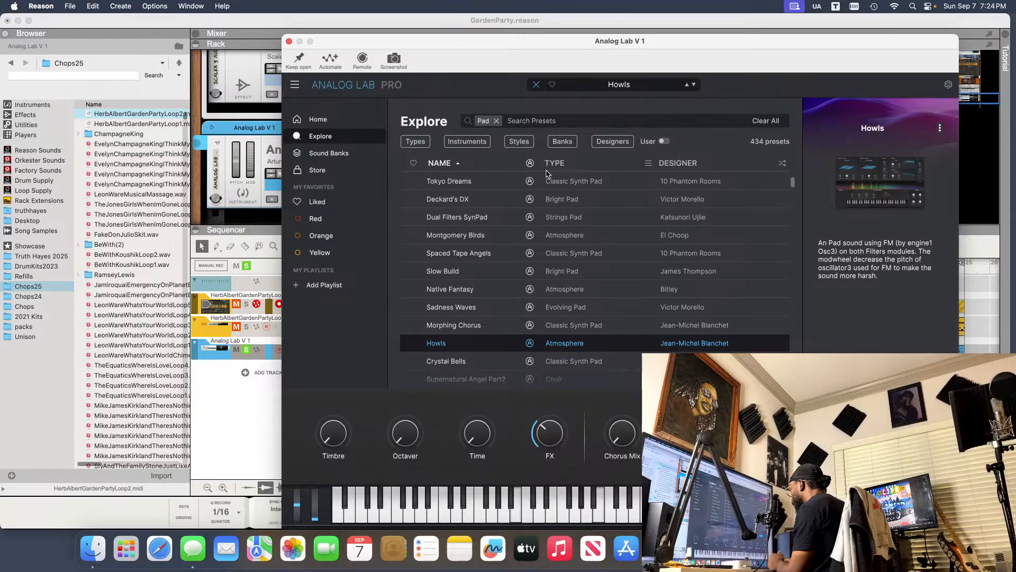
{"action": "key", "text": "Down"}
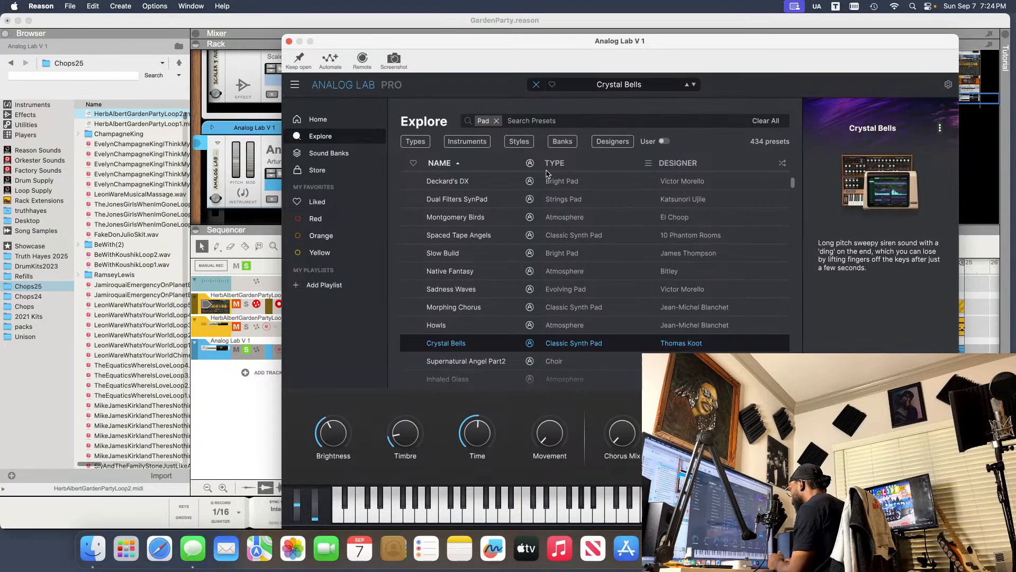
{"action": "key", "text": "Down"}
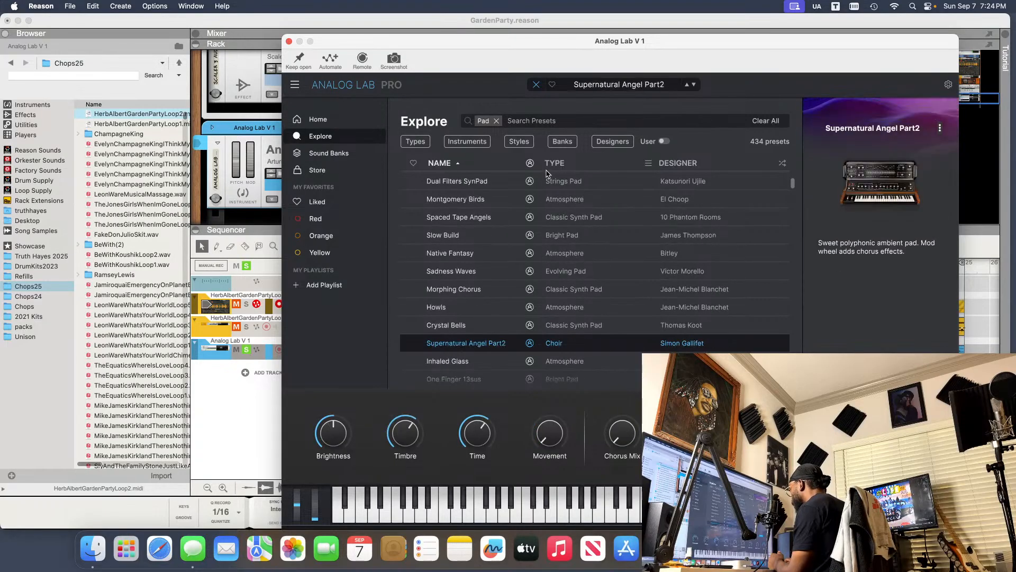
{"action": "key", "text": "Down"}
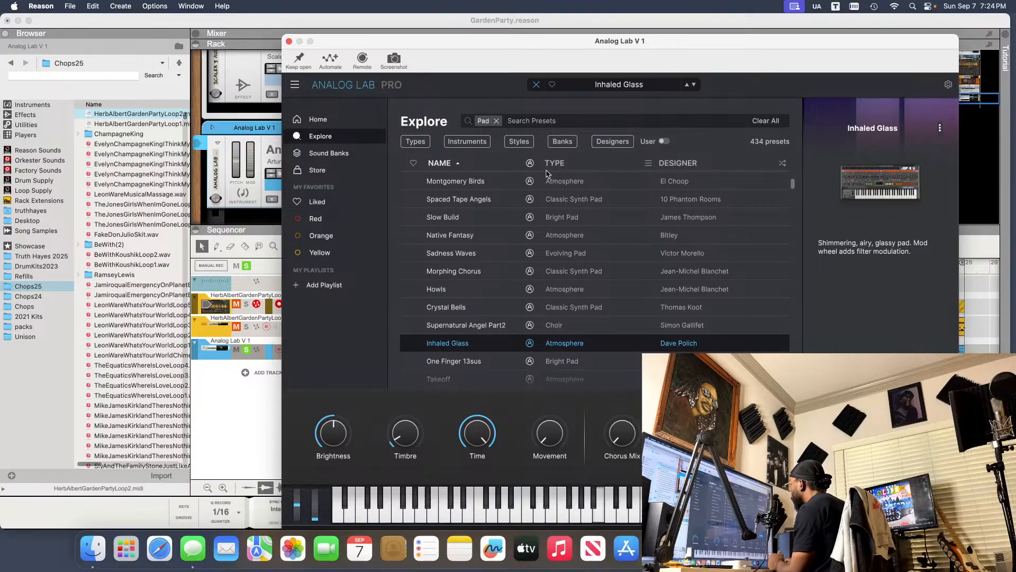
{"action": "key", "text": "Down"}
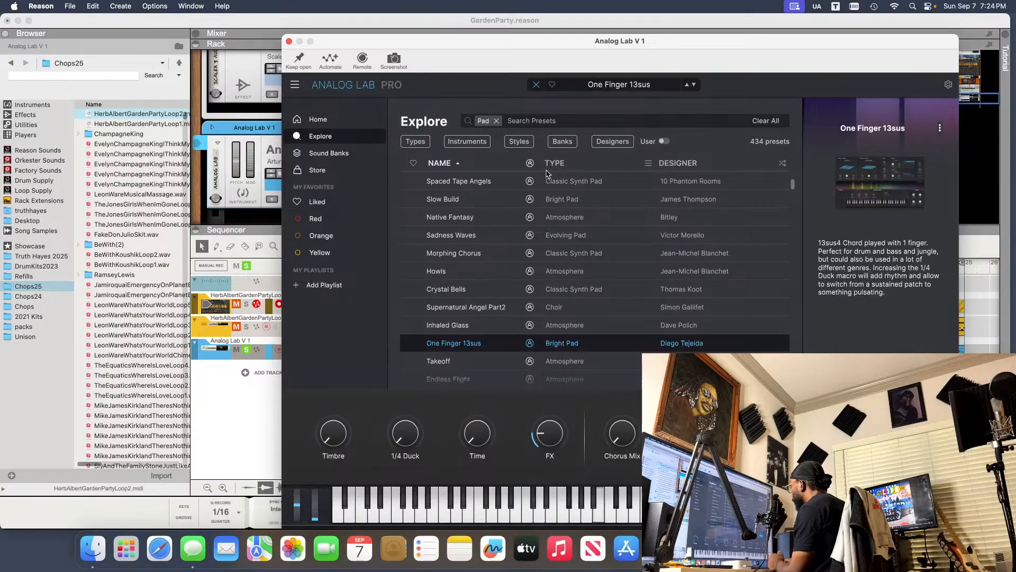
{"action": "key", "text": "Down"}
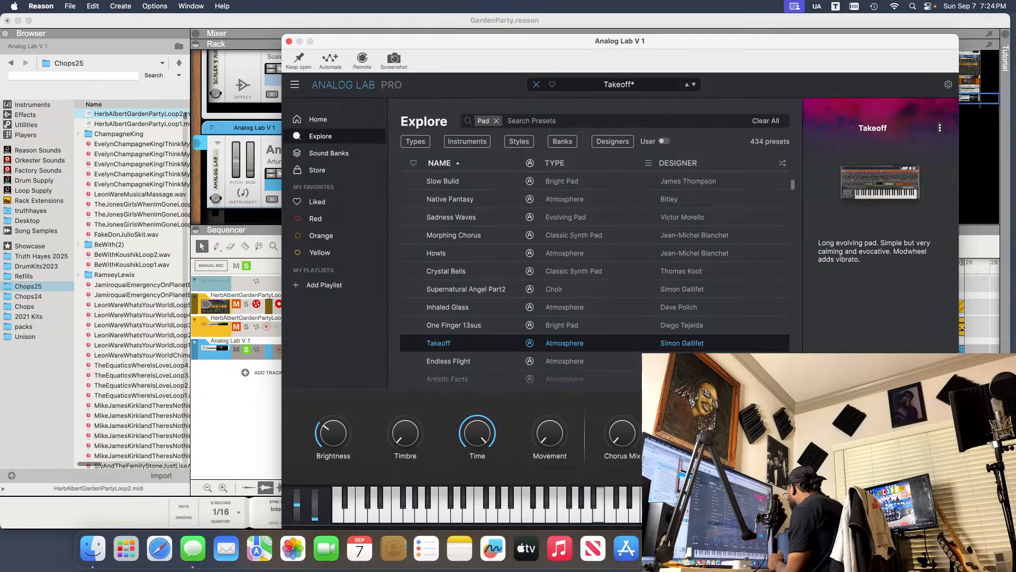
- Move the plug-in window clear of the solo controls and briefly unsolo the Analog Lab V 1 track to hear Takeoff against the sample
{"action": "left_click_drag", "start_coordinate": [437, 42], "coordinate": [412, 180]}
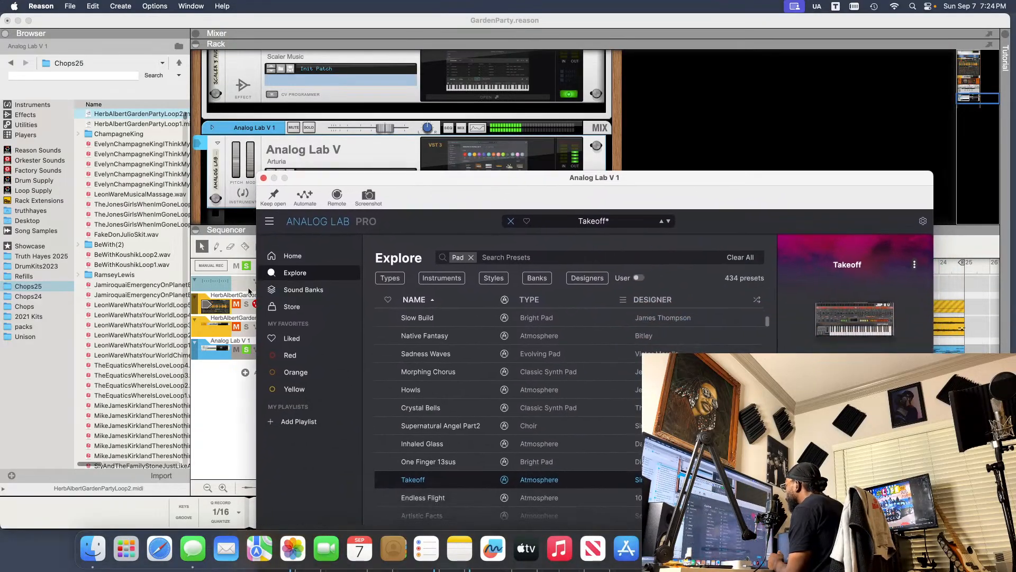
{"action": "left_click", "coordinate": [248, 350]}
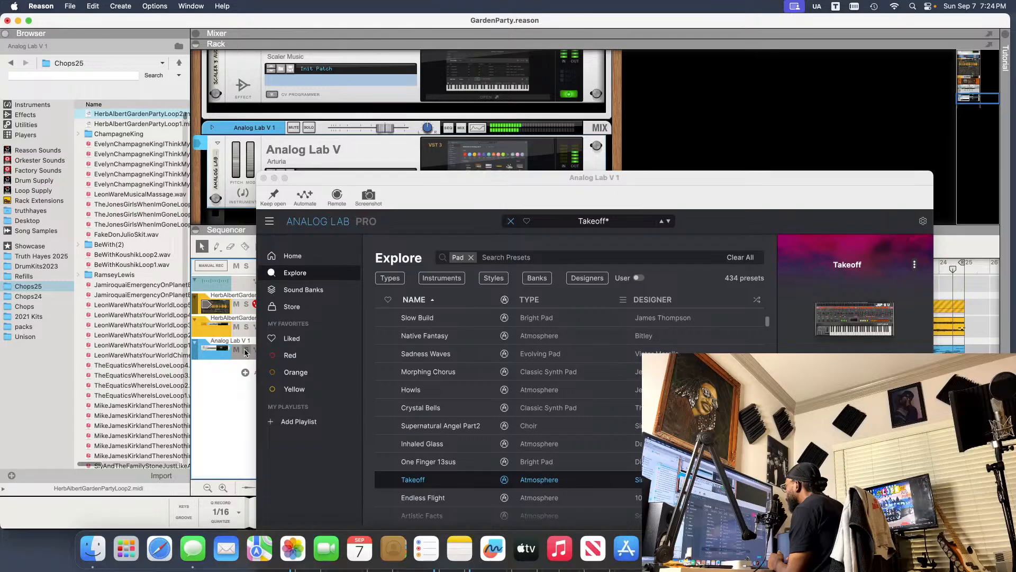
{"action": "left_click", "coordinate": [247, 350]}
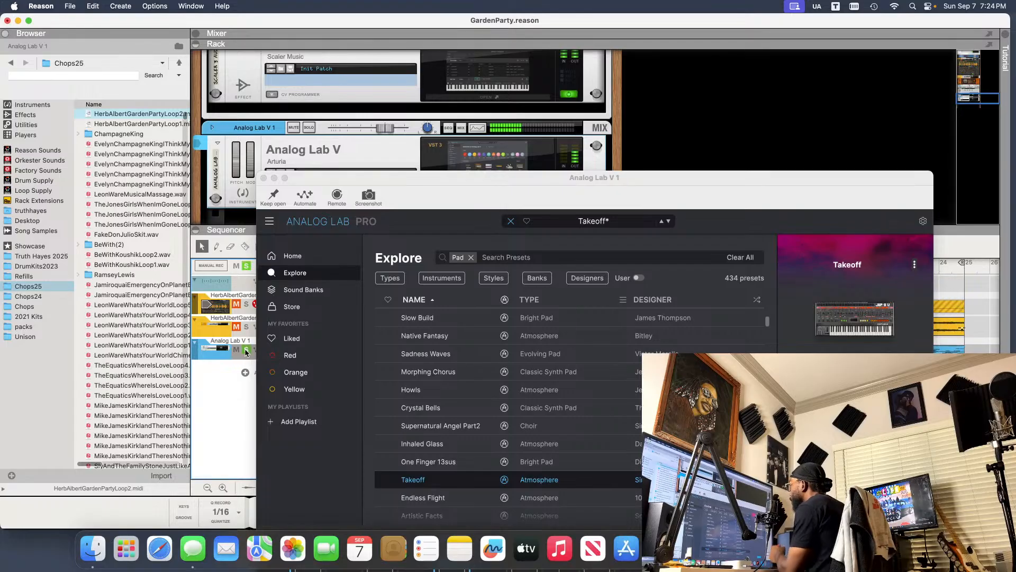
- Audition the Pad presets Endless Flight, Artistic Facts, Encounter Pad and Moving 5th Pad, moving the plug-in window so the full list shows
{"action": "scroll", "coordinate": [492, 402], "scroll_direction": "down", "scroll_amount": 1}
{"action": "left_click", "coordinate": [447, 483]}
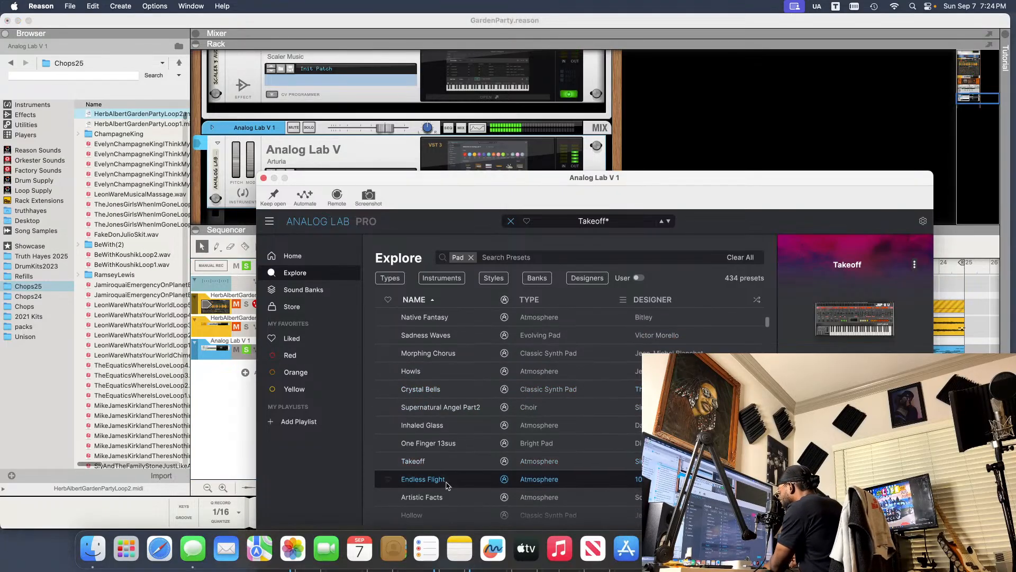
{"action": "scroll", "coordinate": [471, 430], "scroll_direction": "down", "scroll_amount": 3}
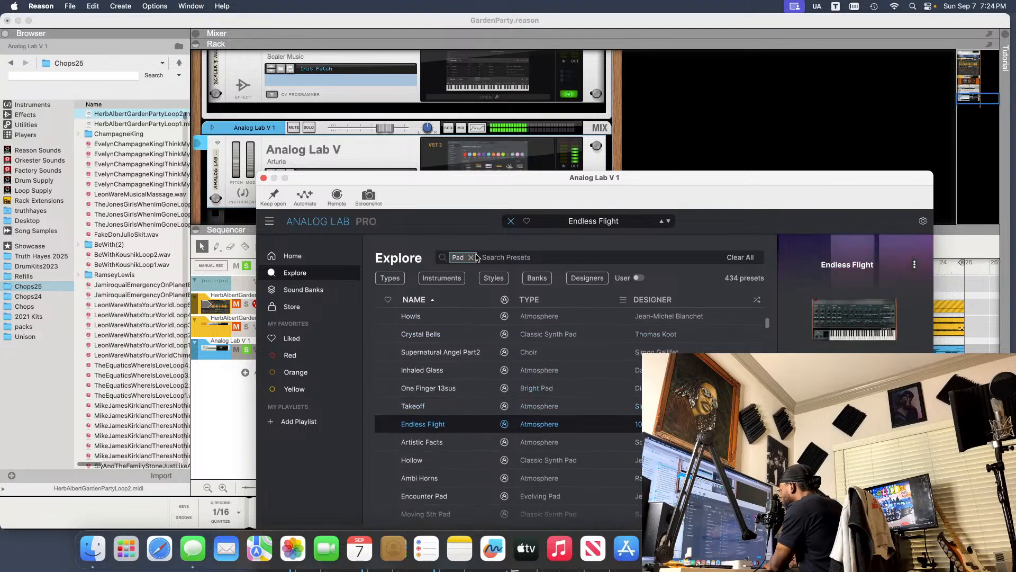
{"action": "left_click_drag", "start_coordinate": [542, 174], "coordinate": [541, 44]}
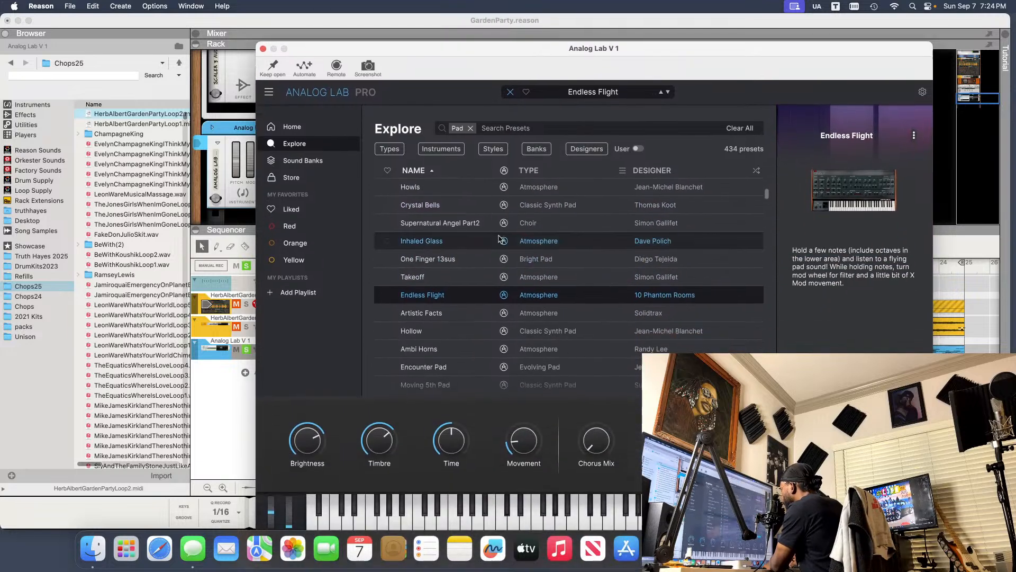
{"action": "left_click", "coordinate": [437, 308]}
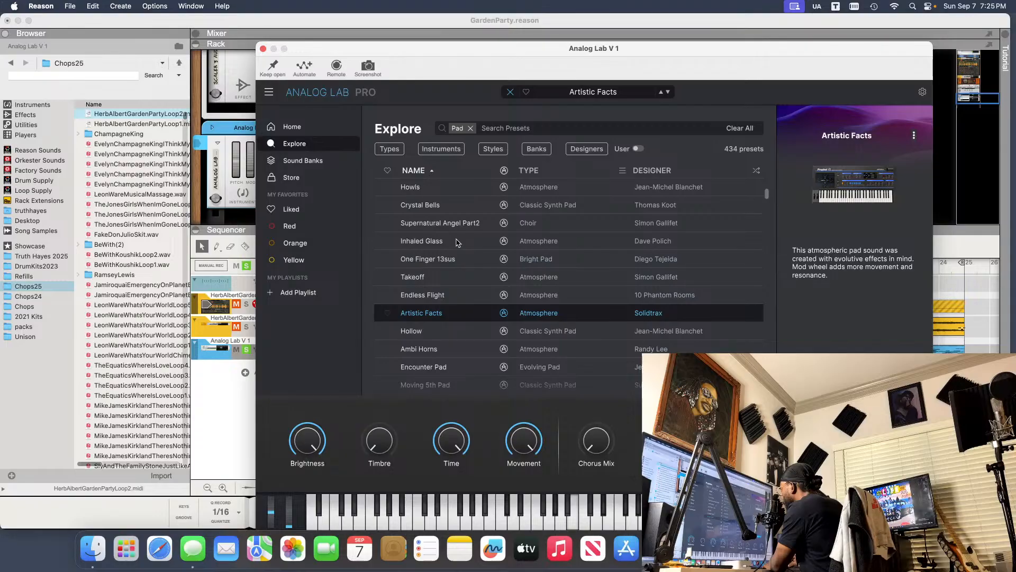
{"action": "scroll", "coordinate": [466, 275], "scroll_direction": "down", "scroll_amount": 2}
{"action": "left_click", "coordinate": [466, 339]}
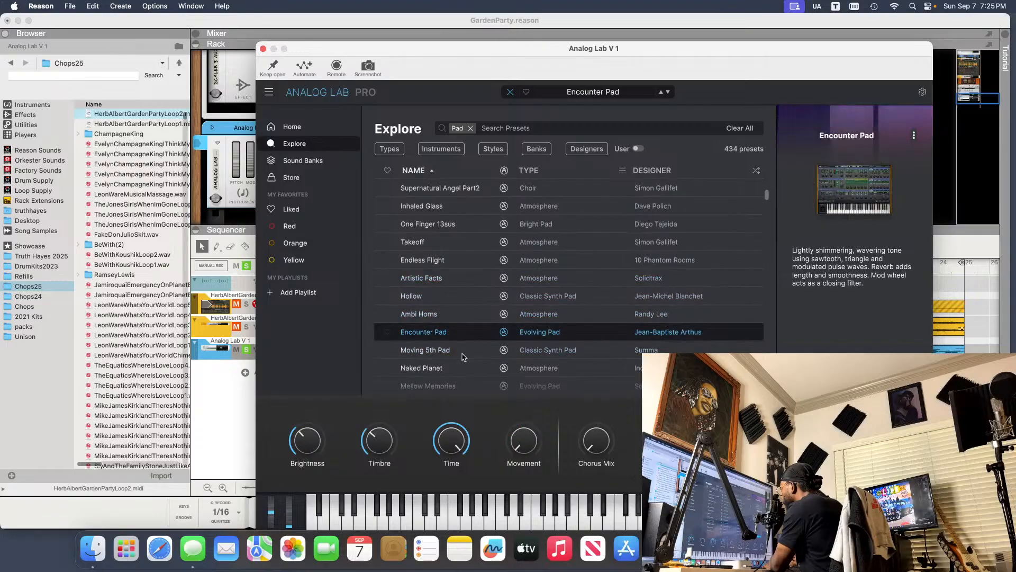
{"action": "left_click", "coordinate": [461, 353]}
- Step through the Pad presets from Naked Planet onward, stopping on No Dust
{"action": "key", "text": "Down"}
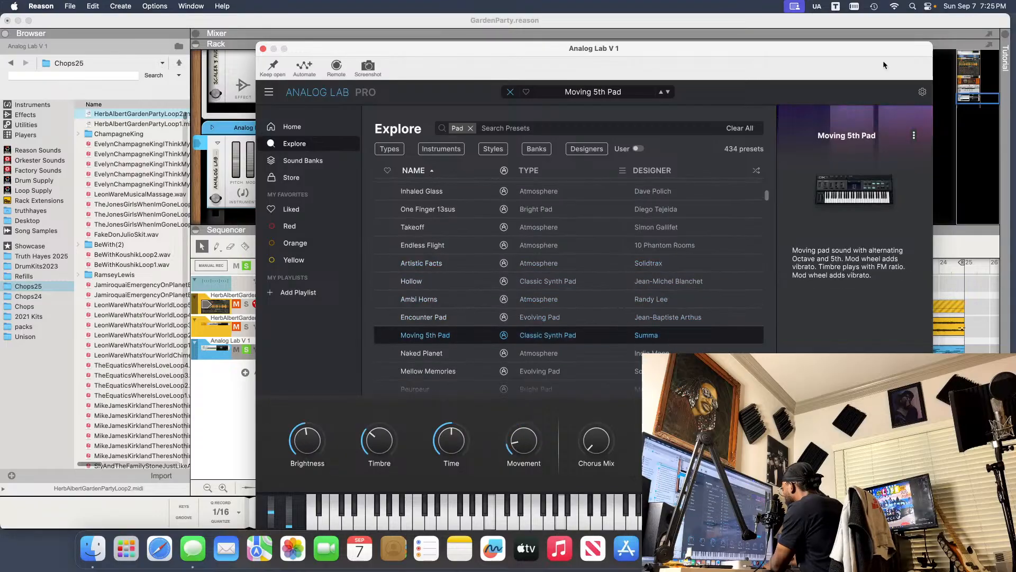
{"action": "key", "text": "Down"}
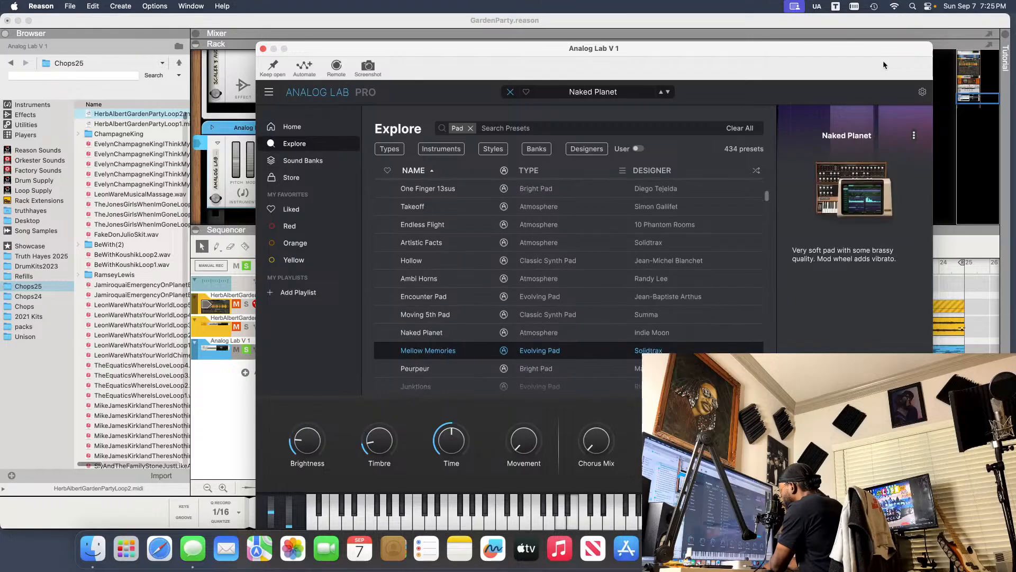
{"action": "key", "text": "Down"}
{"action": "key", "text": "Down"}
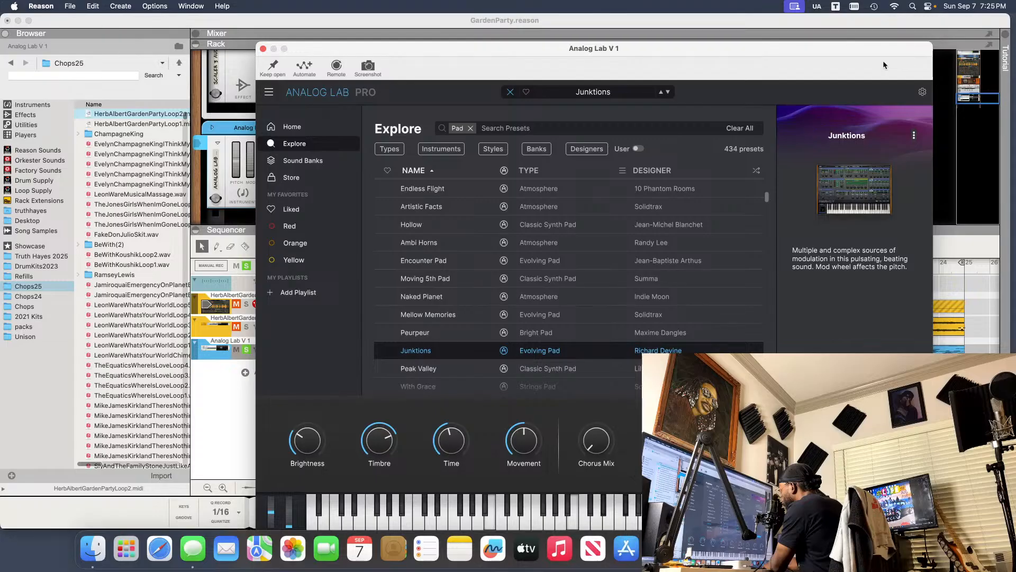
{"action": "key", "text": "Down"}
{"action": "key", "text": "Down"}
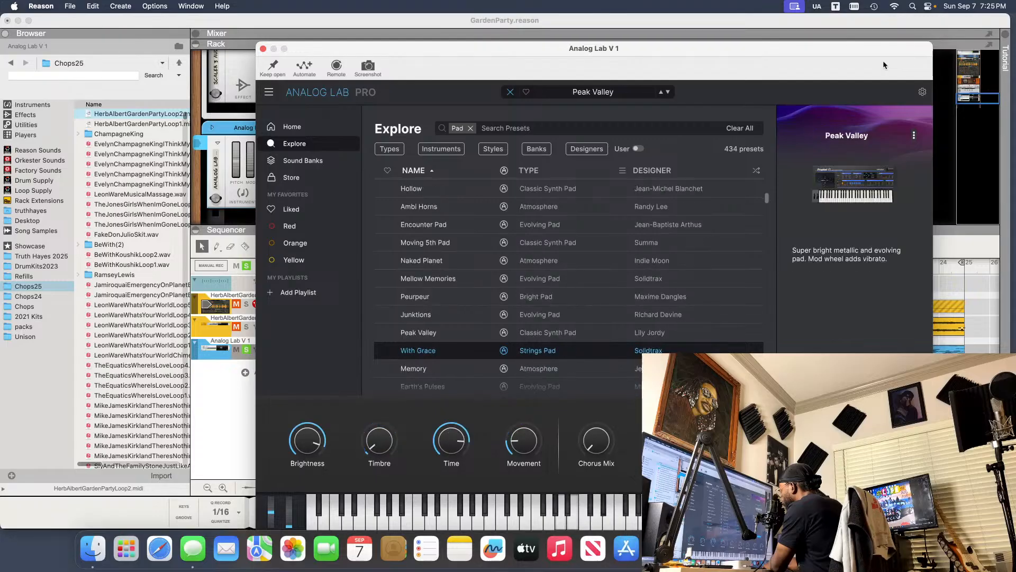
{"action": "key", "text": "Down"}
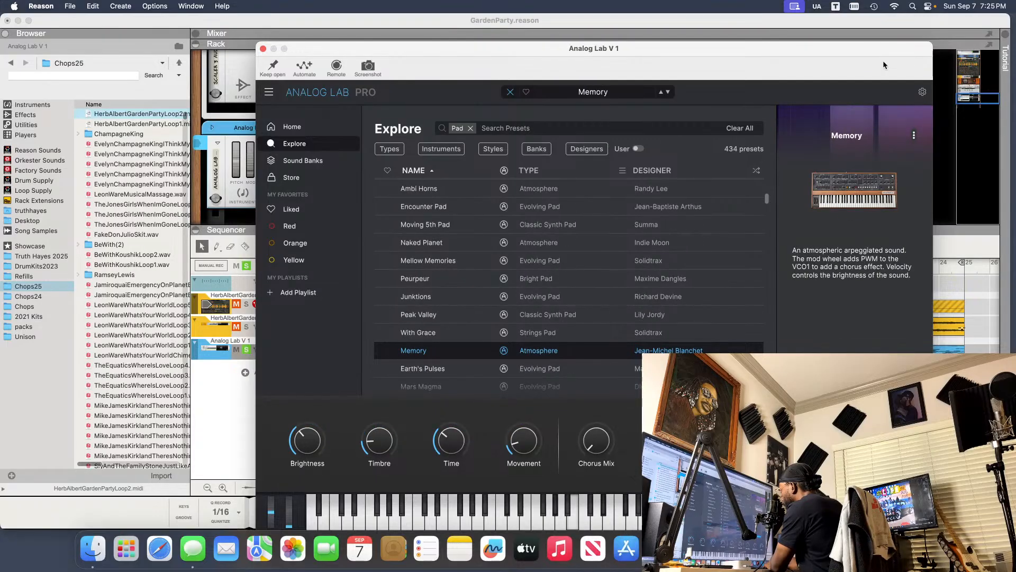
{"action": "key", "text": "Down"}
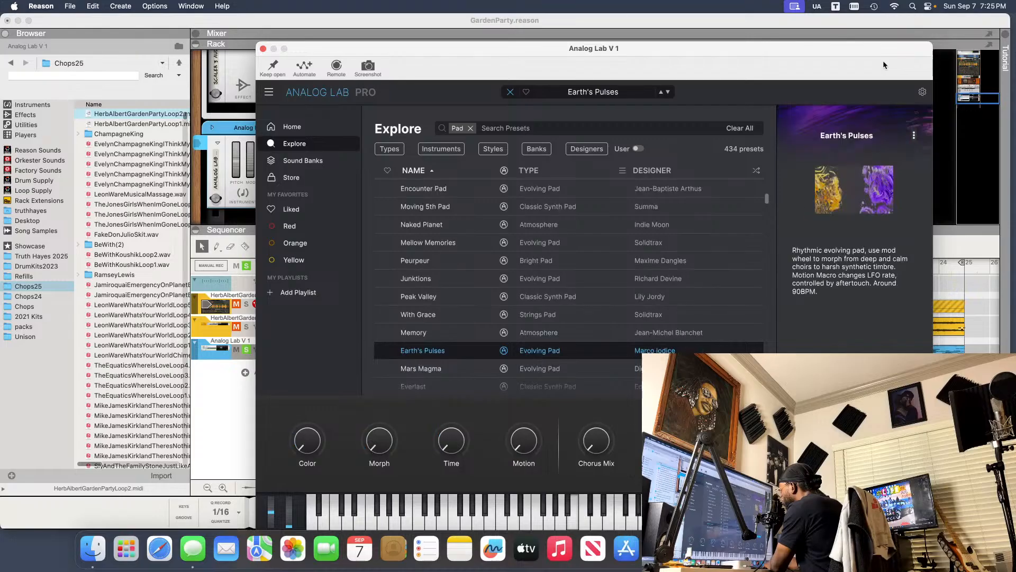
{"action": "key", "text": "Down"}
{"action": "key", "text": "Down"}
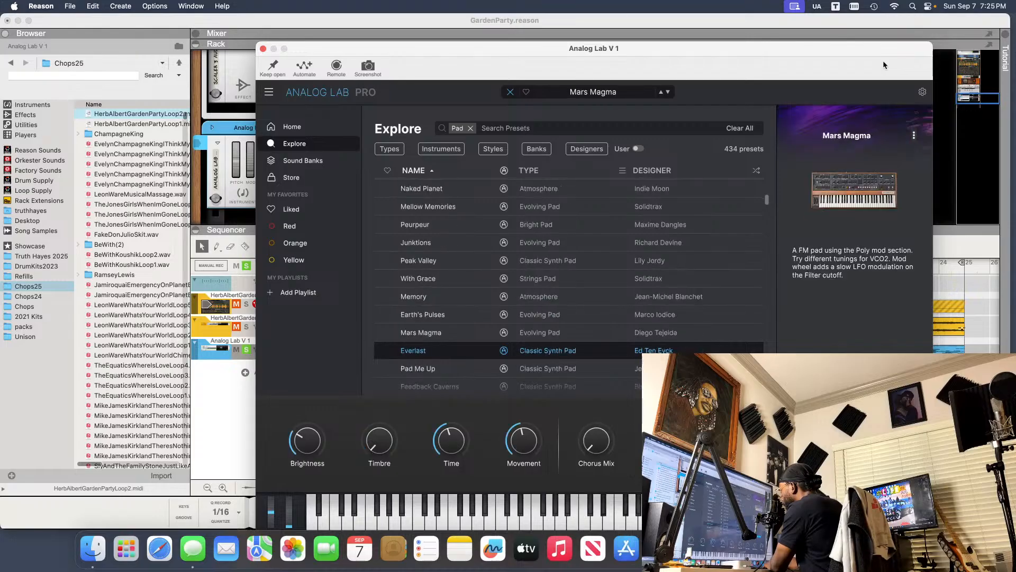
{"action": "key", "text": "Down"}
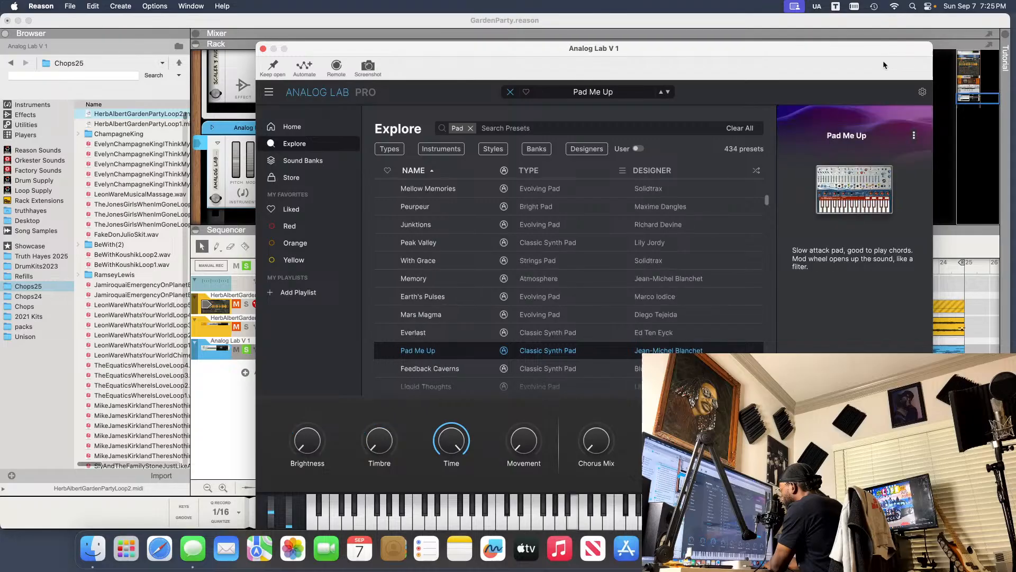
{"action": "key", "text": "Down"}
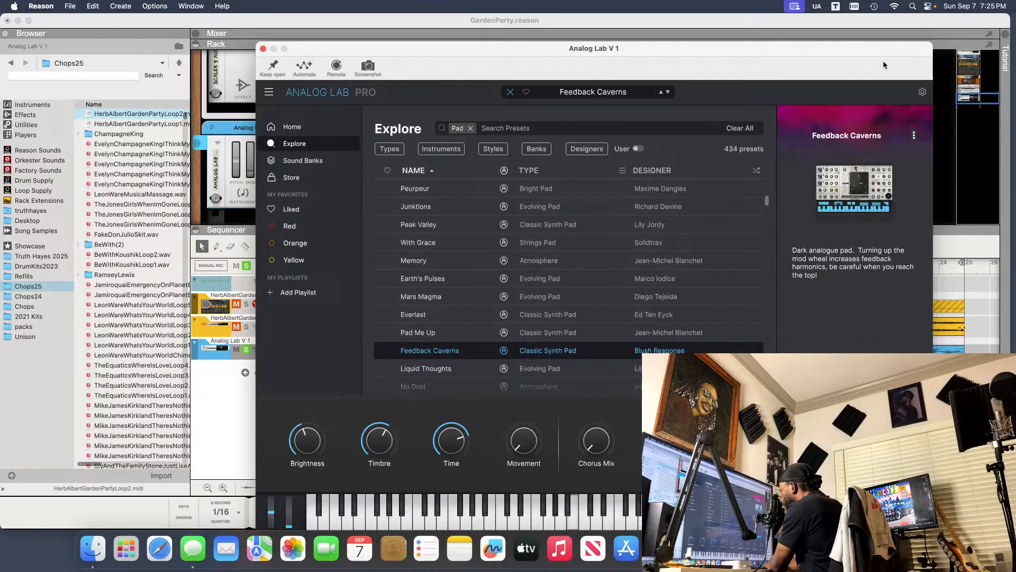
{"action": "key", "text": "Down"}
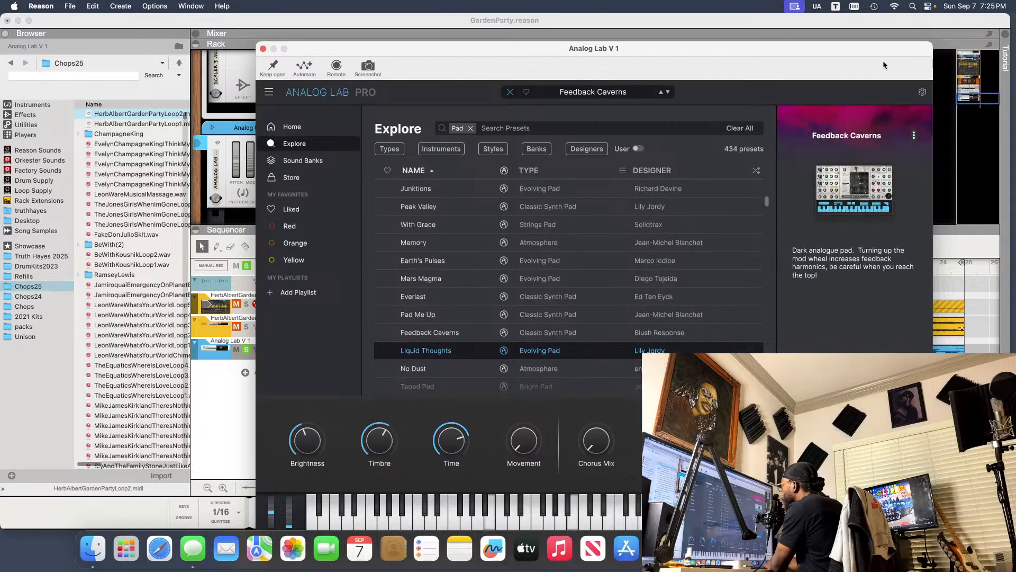
{"action": "key", "text": "Down"}
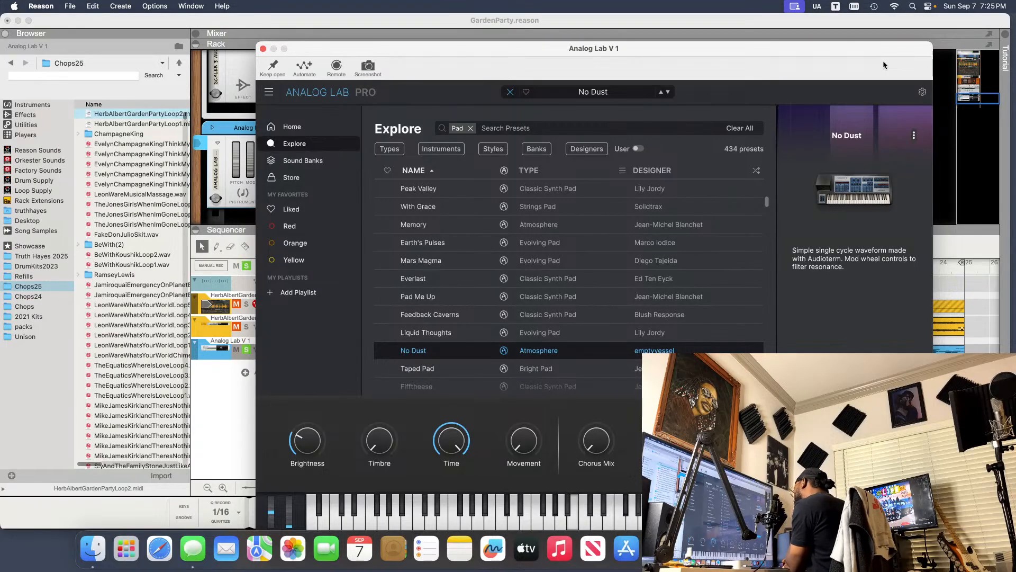
- Compare No Dust with the full mix by briefly unsoloing the Analog Lab V 1 track with the plug-in window closed, and reopen the window
{"action": "mouse_move", "coordinate": [848, 266]}
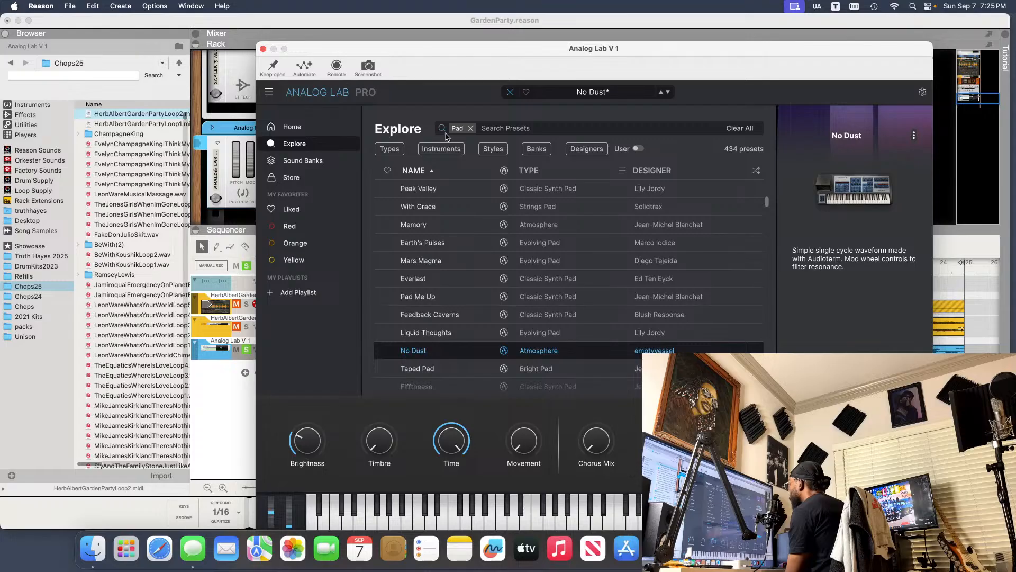
{"action": "left_click", "coordinate": [263, 49]}
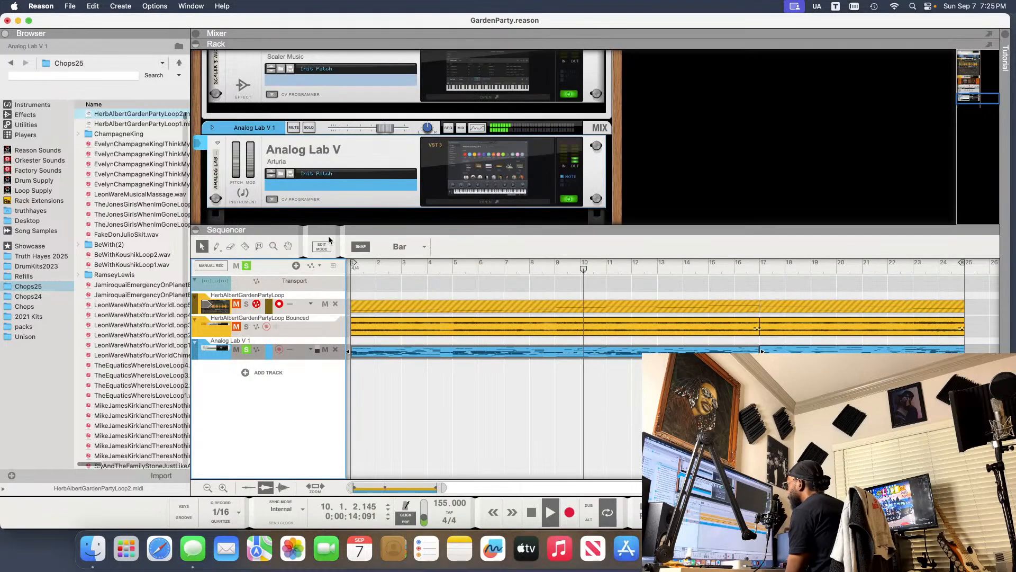
{"action": "left_click", "coordinate": [246, 350]}
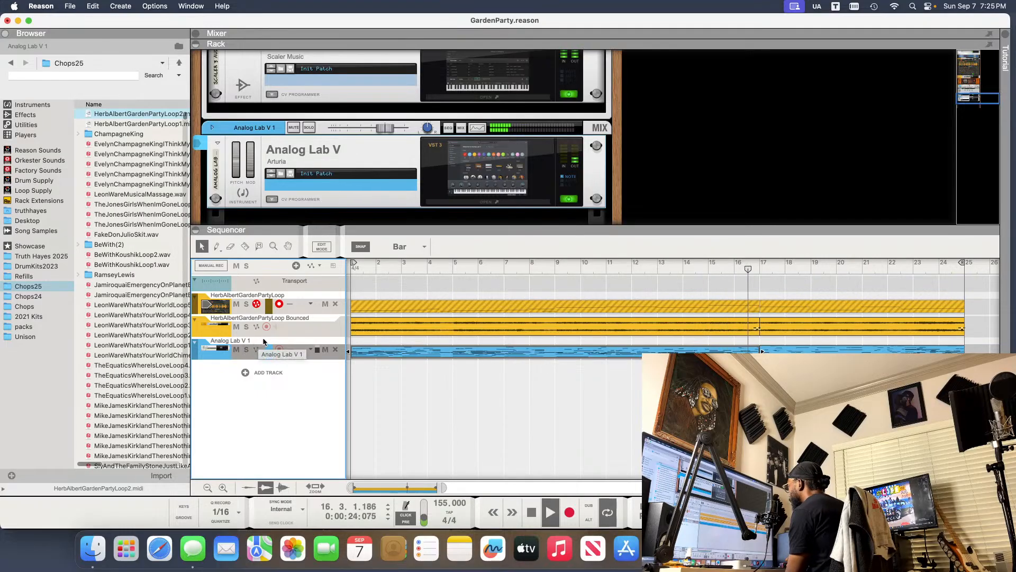
{"action": "left_click", "coordinate": [246, 349]}
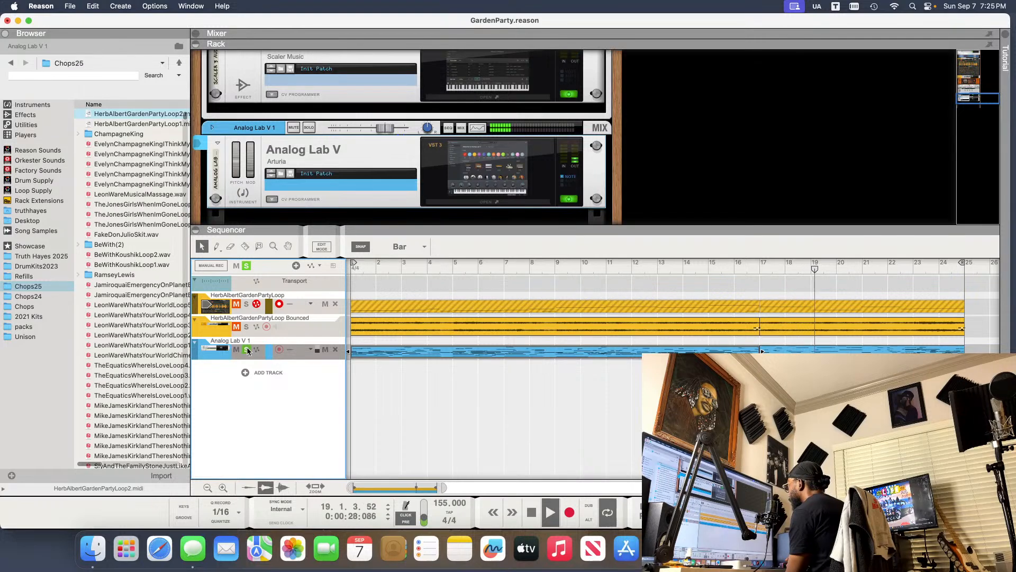
{"action": "left_click", "coordinate": [469, 177]}
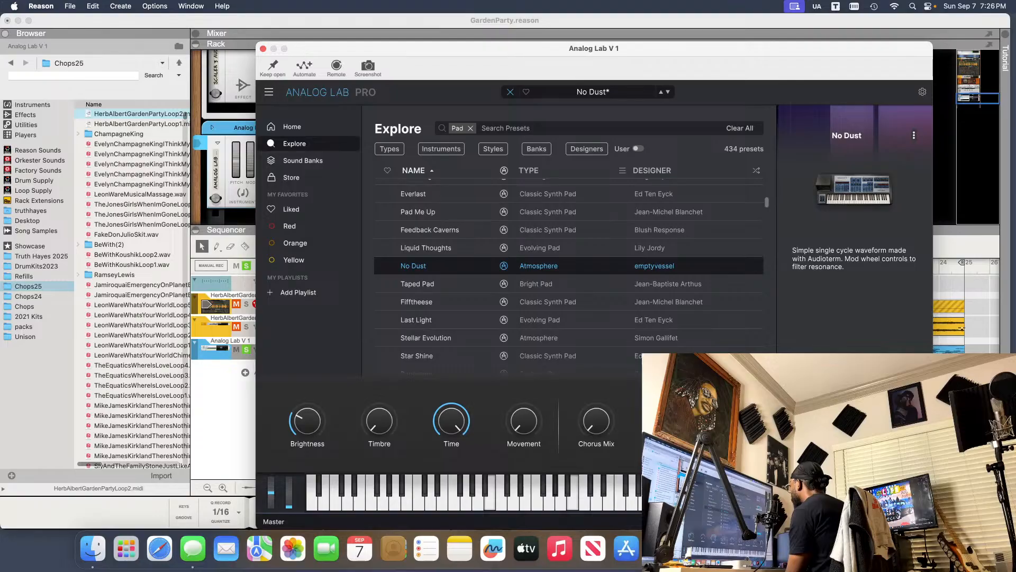
- Audition the neighbouring Pad presets Taped Pad and Liquid Thoughts, and return to No Dust
{"action": "left_click", "coordinate": [664, 92]}
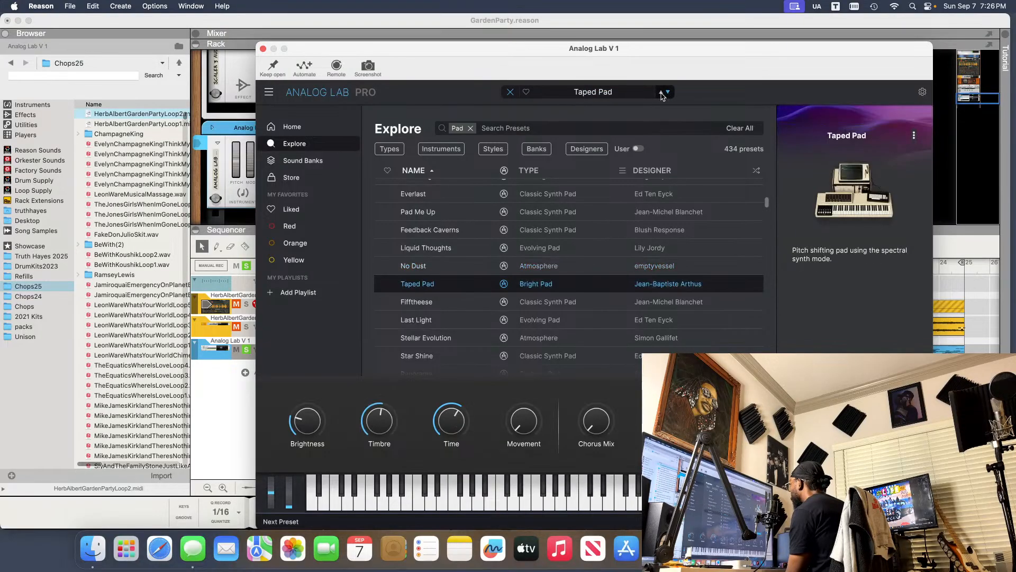
{"action": "double_click", "coordinate": [660, 92]}
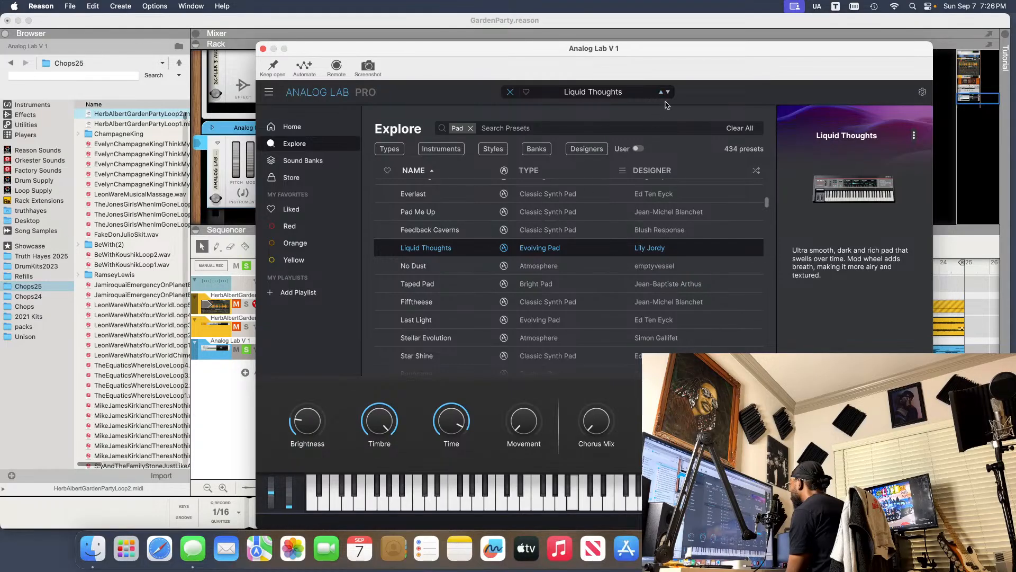
{"action": "left_click", "coordinate": [669, 93]}
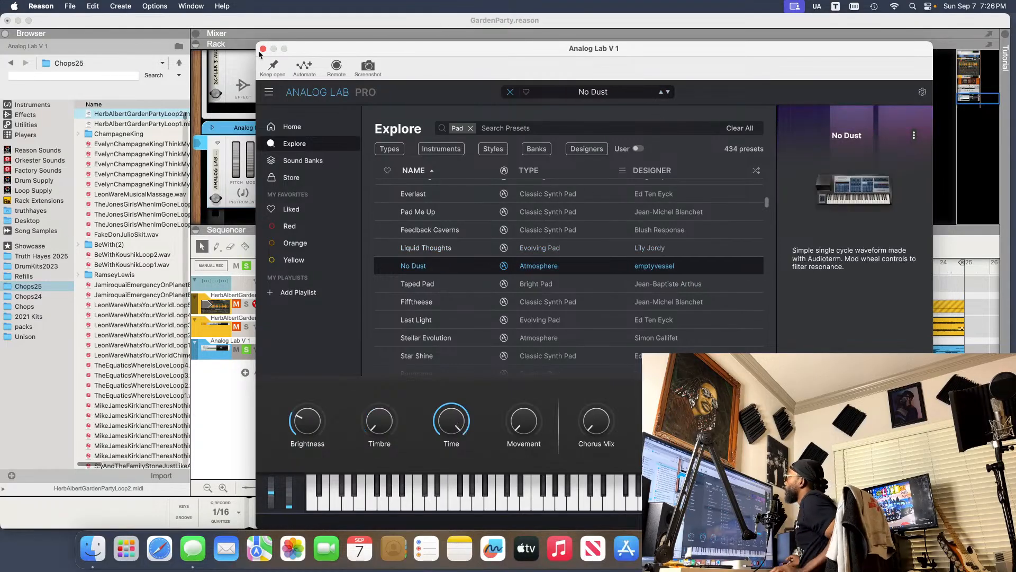
- Close the Analog Lab V window and briefly unsolo the Analog Lab V 1 track to hear No Dust against the sample
{"action": "left_click", "coordinate": [263, 48]}
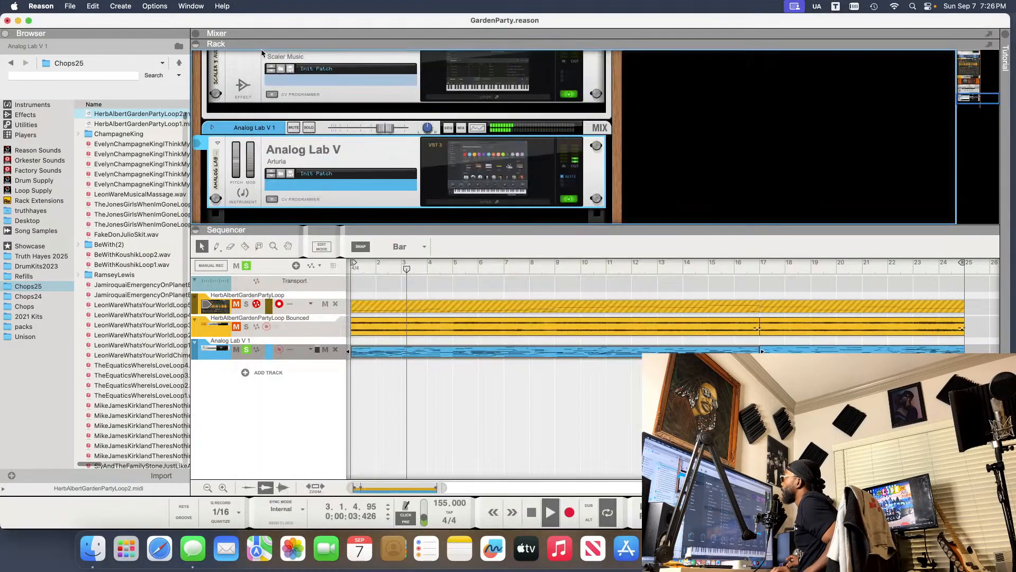
{"action": "left_click", "coordinate": [246, 349]}
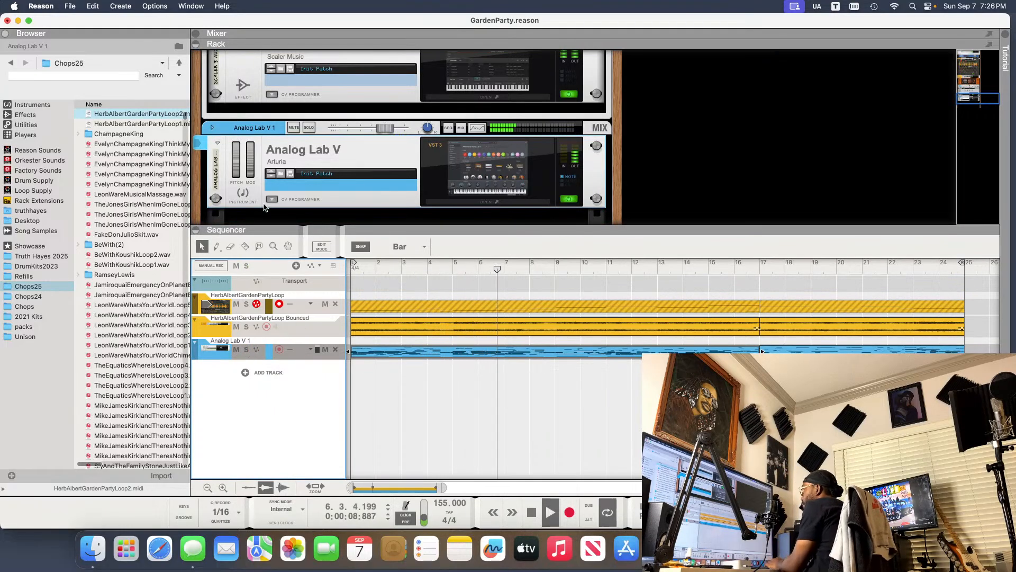
{"action": "left_click", "coordinate": [246, 350]}
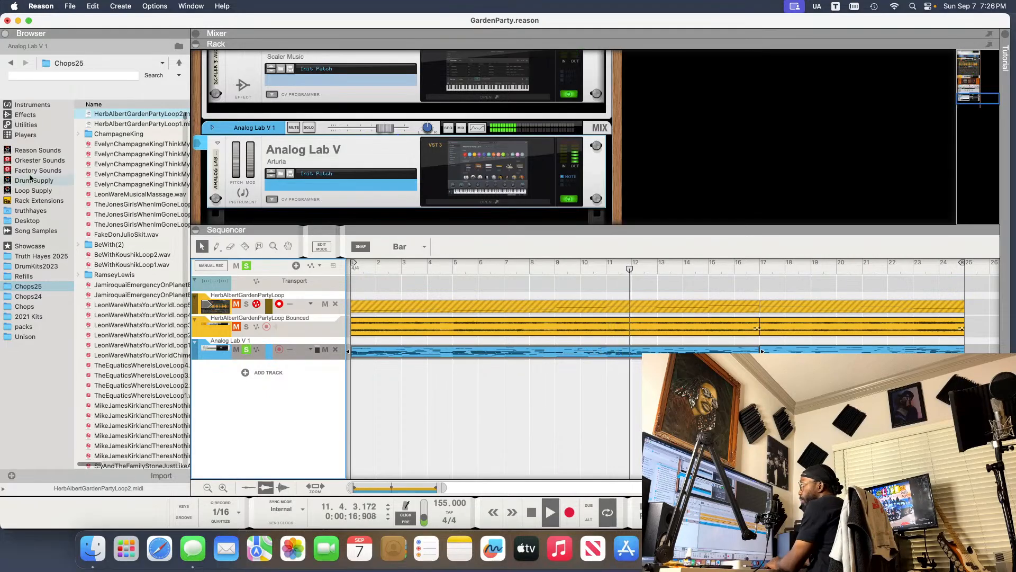
- Browse the instrument library down through the Arturia, FabFilter, KORG and Native Instruments plug-ins for another synth
{"action": "left_click", "coordinate": [33, 105]}
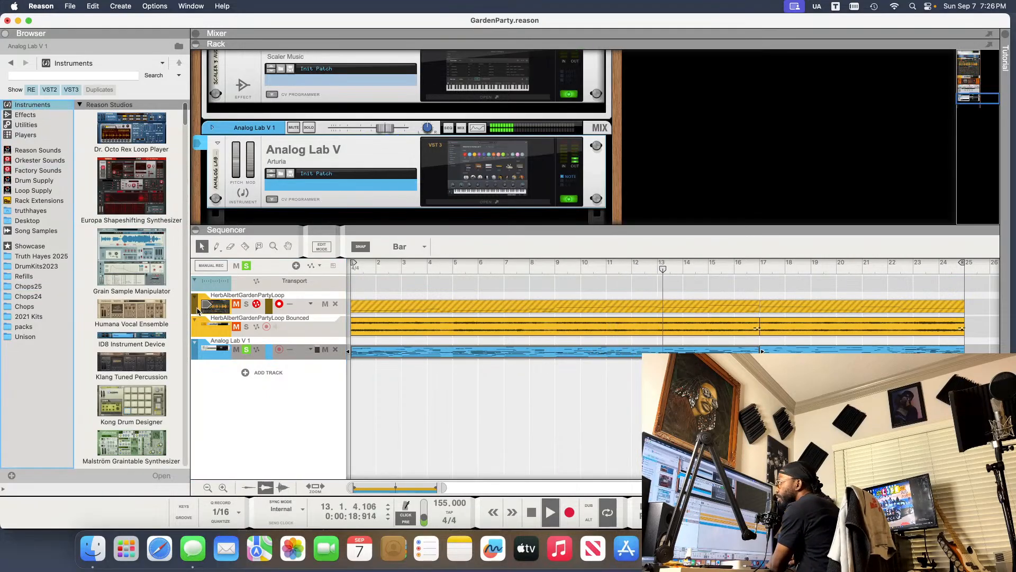
{"action": "scroll", "coordinate": [162, 329], "scroll_direction": "down", "scroll_amount": 15}
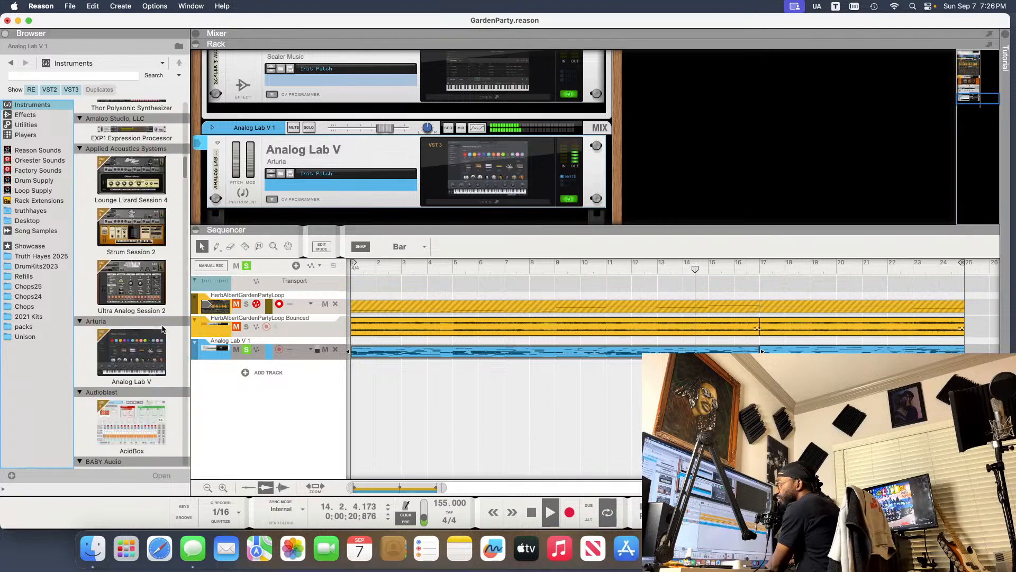
{"action": "scroll", "coordinate": [163, 329], "scroll_direction": "down", "scroll_amount": 20}
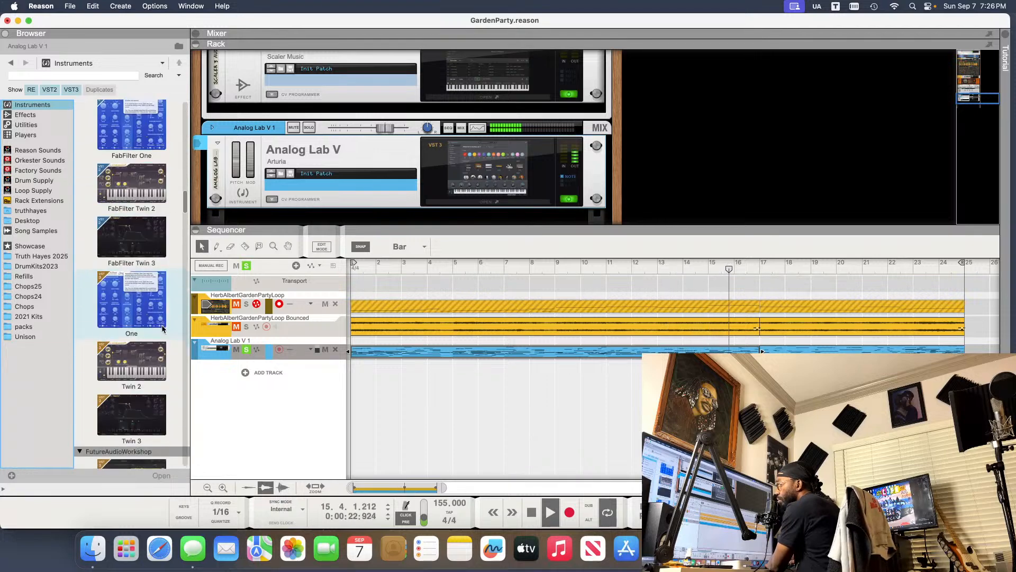
{"action": "scroll", "coordinate": [163, 329], "scroll_direction": "down", "scroll_amount": 20}
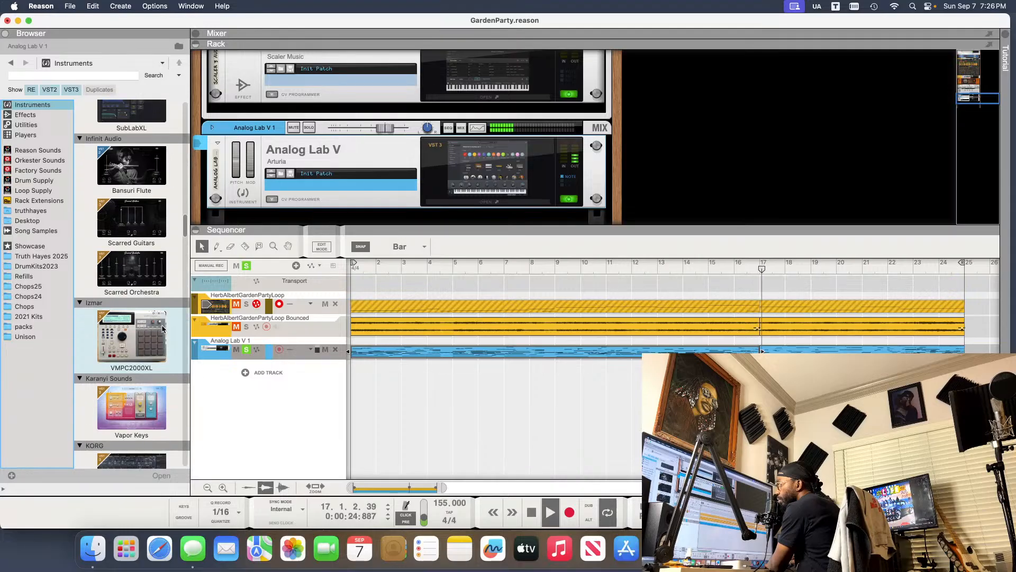
{"action": "scroll", "coordinate": [162, 329], "scroll_direction": "down", "scroll_amount": 20}
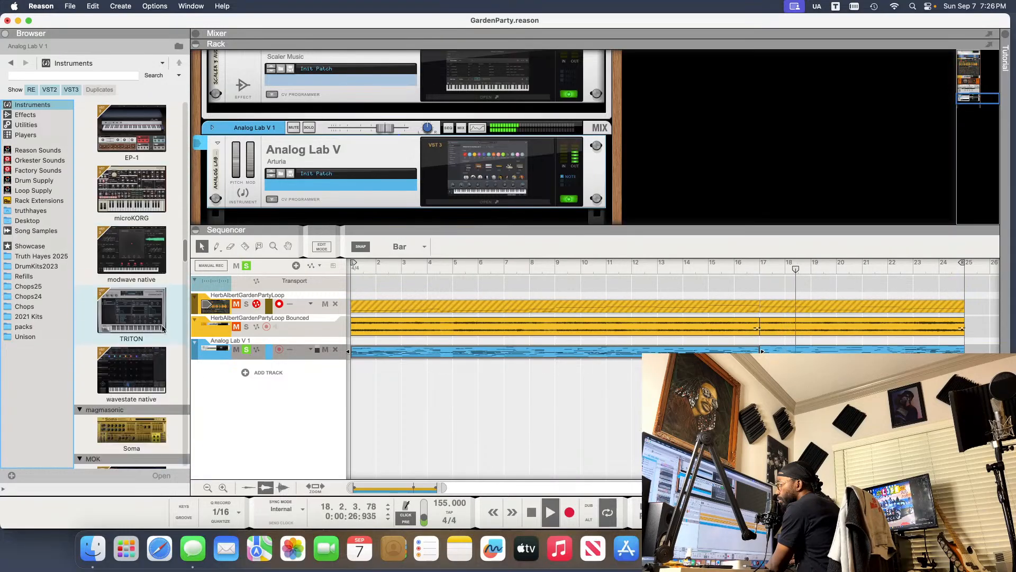
{"action": "scroll", "coordinate": [163, 329], "scroll_direction": "down", "scroll_amount": 6}
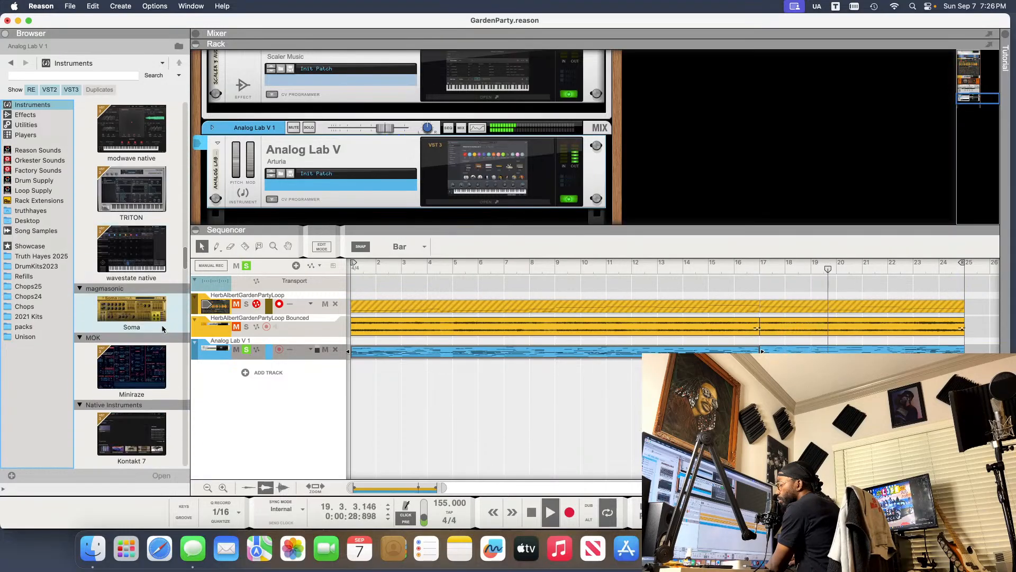
{"action": "scroll", "coordinate": [163, 330], "scroll_direction": "down", "scroll_amount": 10}
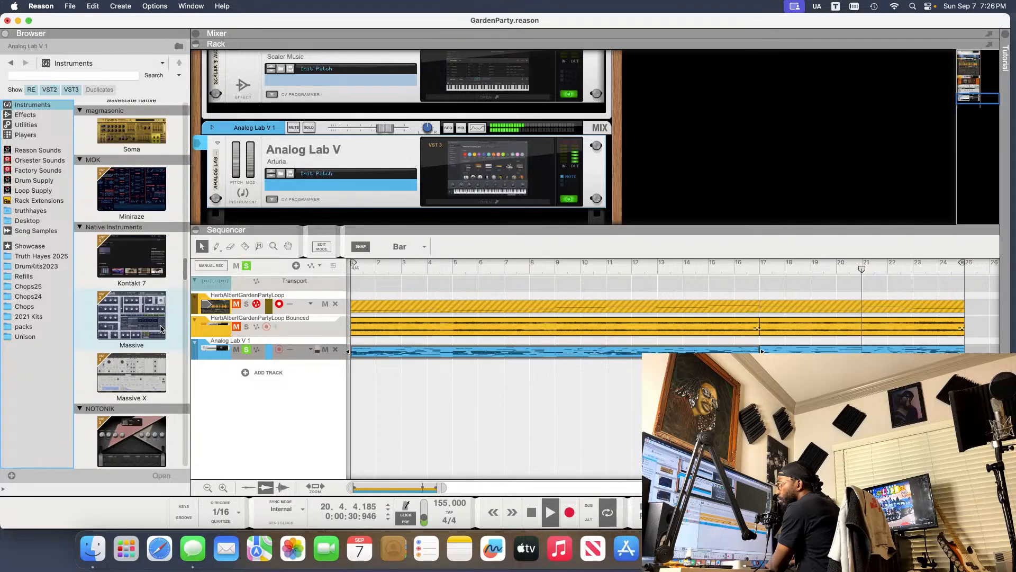
{"action": "scroll", "coordinate": [162, 330], "scroll_direction": "down", "scroll_amount": 3}
- Stop playback, unsolo and mute the Analog Lab V 1 track, and play the sample from the start without it
{"action": "key", "text": "space"}
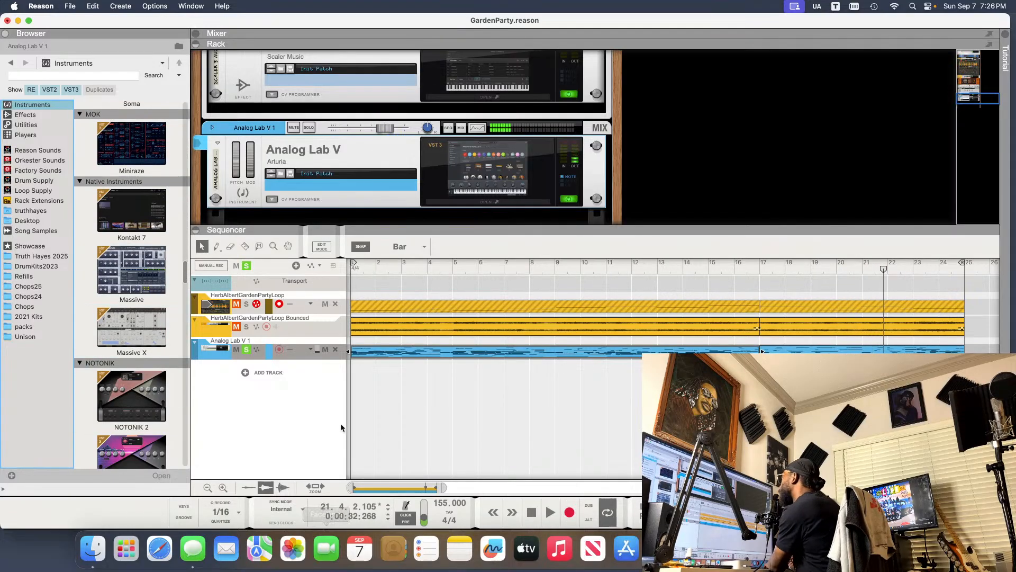
{"action": "left_click", "coordinate": [246, 351]}
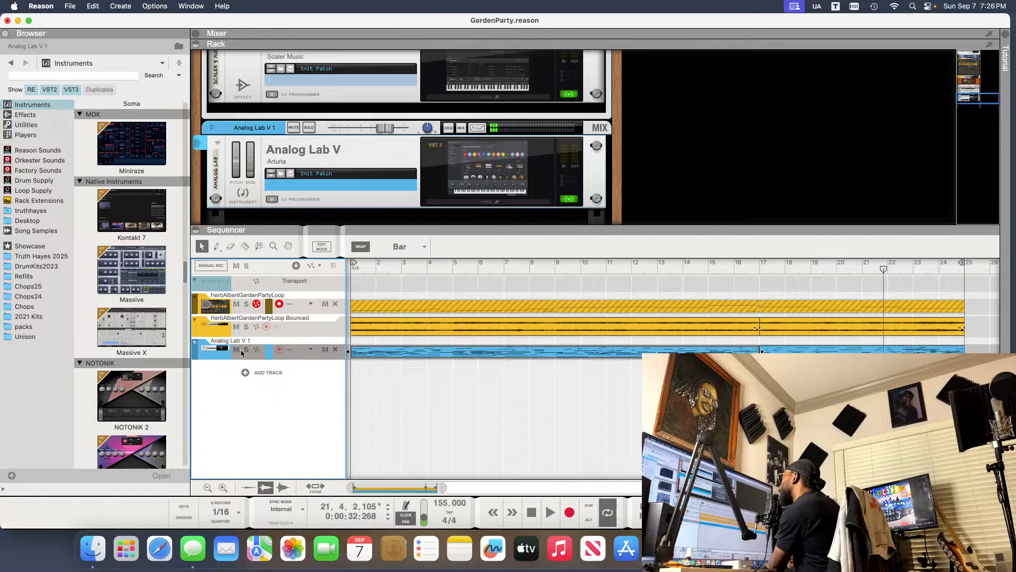
{"action": "key", "text": "space"}
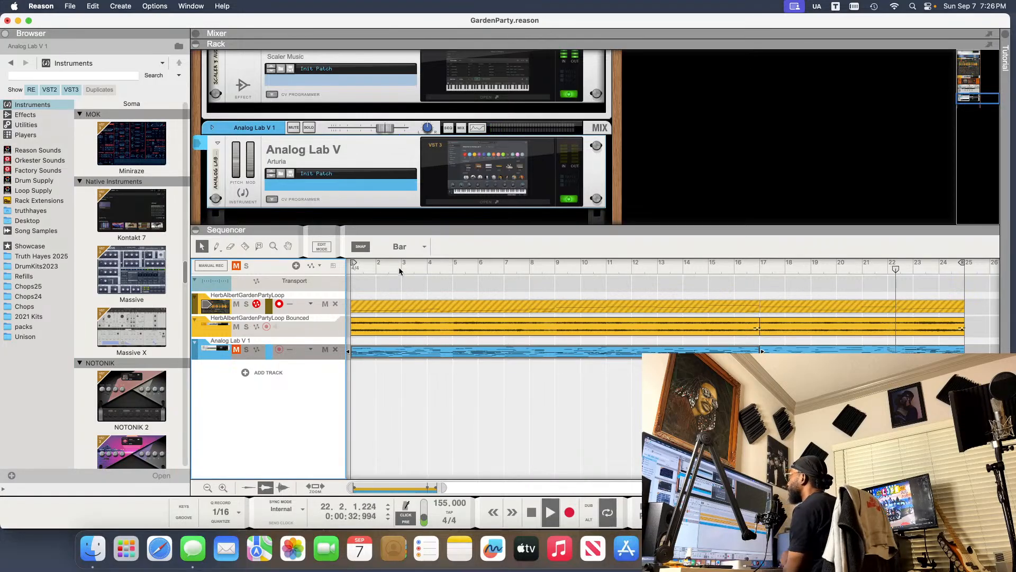
{"action": "left_click", "coordinate": [365, 351]}
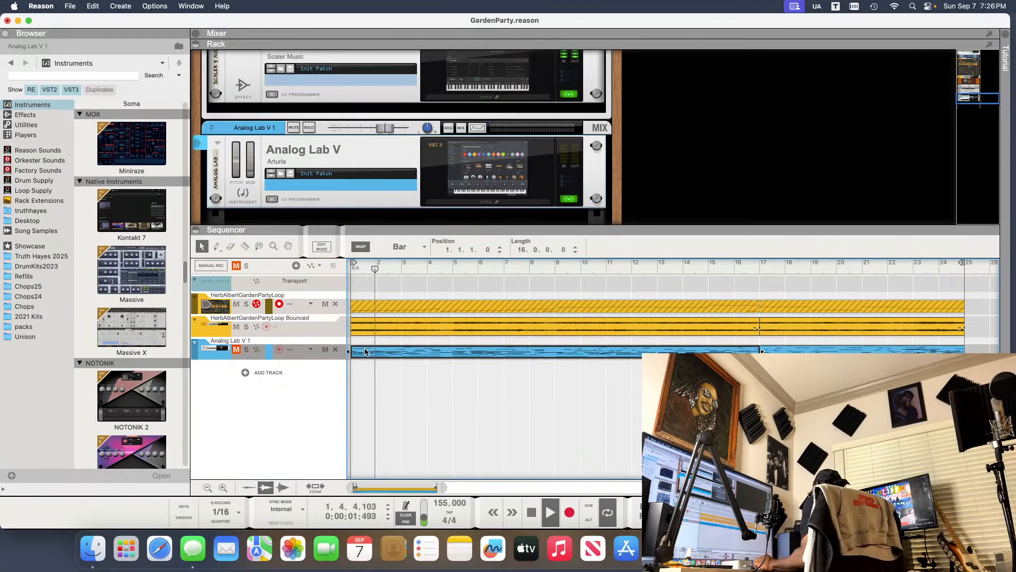
- Add the KORG microKORG instrument as a new track below Analog Lab V 1 and open its plug-in window
{"action": "scroll", "coordinate": [99, 298], "scroll_direction": "up", "scroll_amount": 4}
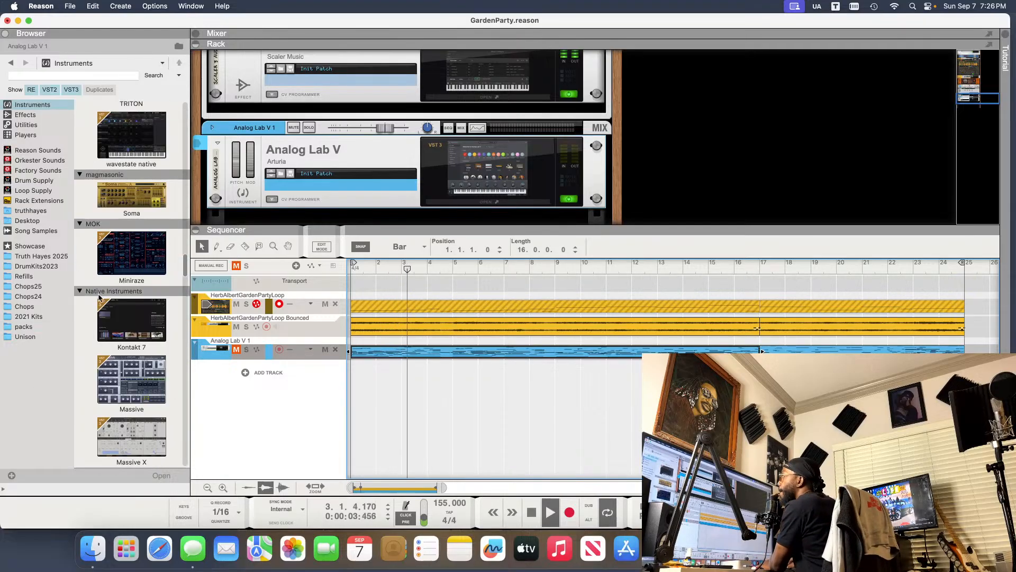
{"action": "scroll", "coordinate": [99, 298], "scroll_direction": "up", "scroll_amount": 5}
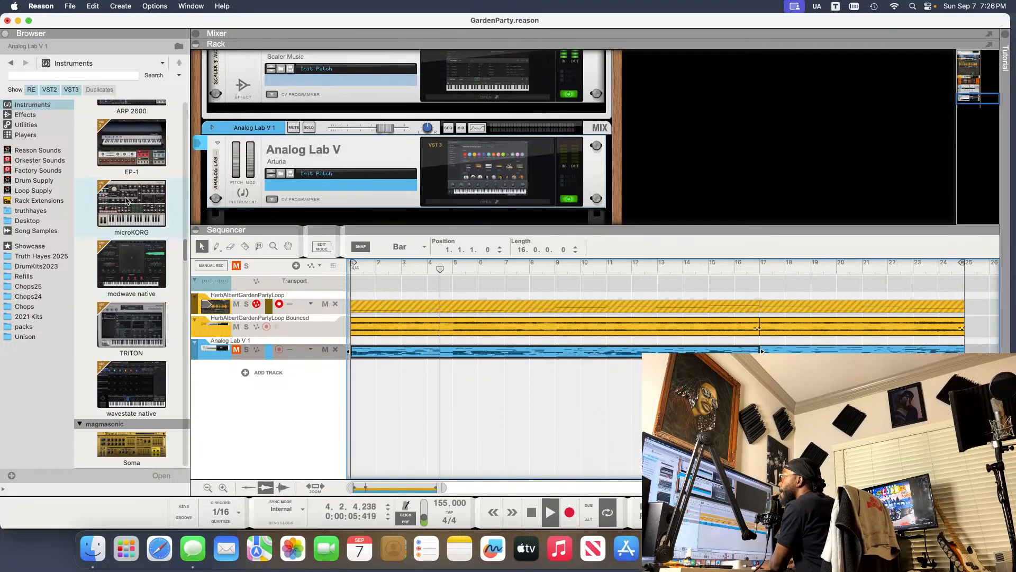
{"action": "left_click_drag", "start_coordinate": [127, 200], "coordinate": [263, 379]}
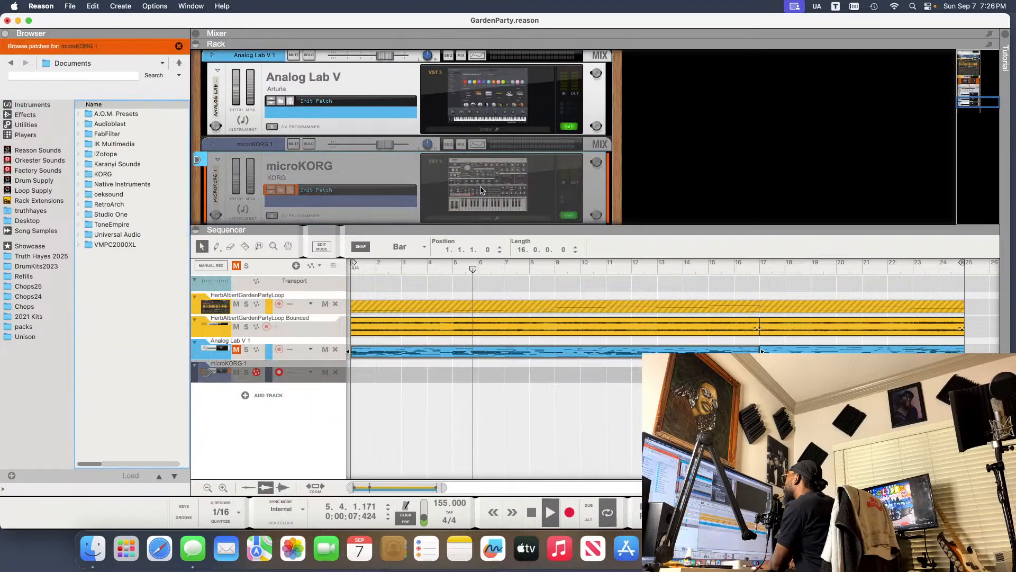
{"action": "left_click", "coordinate": [481, 190]}
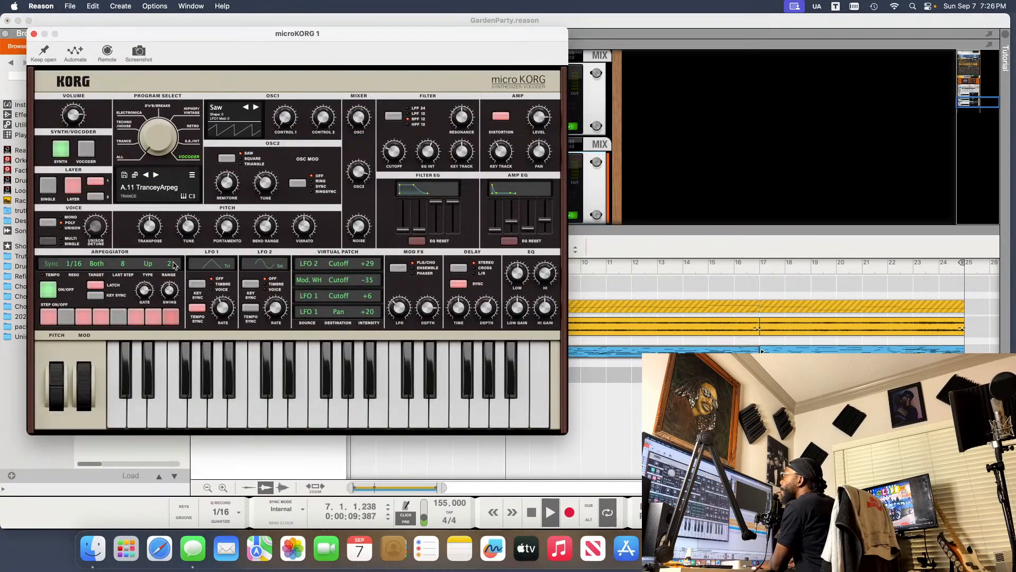
- Search the microKORG programs for "lead" and load A.53 R&B Lead
{"action": "left_click", "coordinate": [164, 190]}
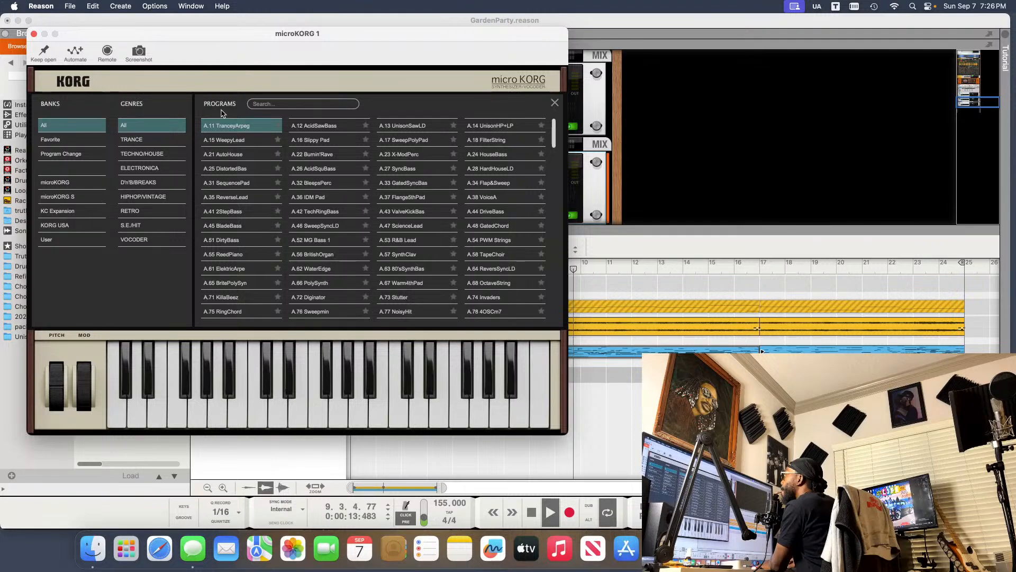
{"action": "left_click", "coordinate": [299, 103]}
{"action": "type", "text": "l"}
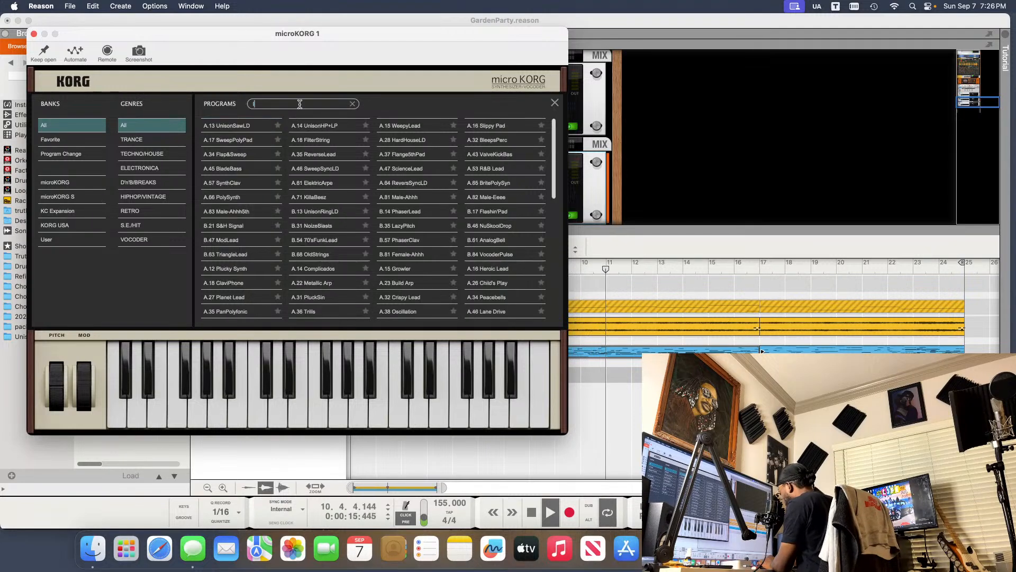
{"action": "type", "text": "ead"}
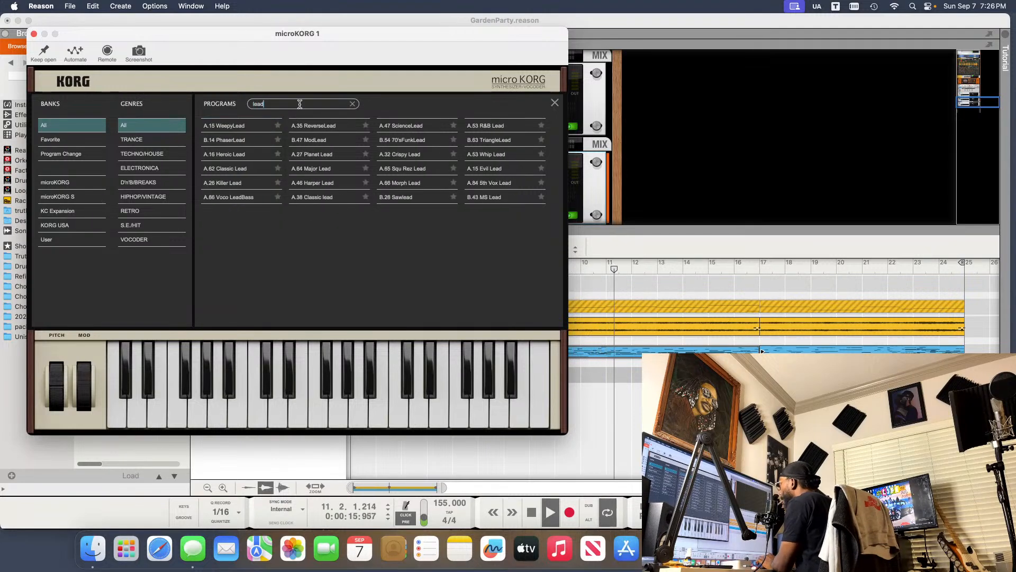
{"action": "left_click", "coordinate": [500, 126]}
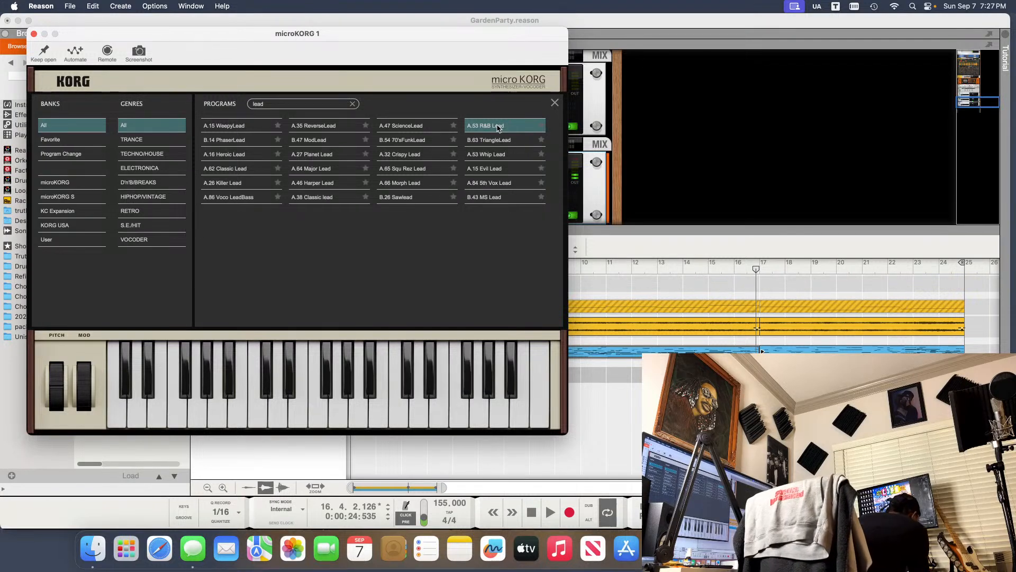
- Play the sample from the start to rehearse a part over it with the R&B Lead program, and stop playback
{"action": "key", "text": "shift+Return"}
{"action": "key", "text": "space"}
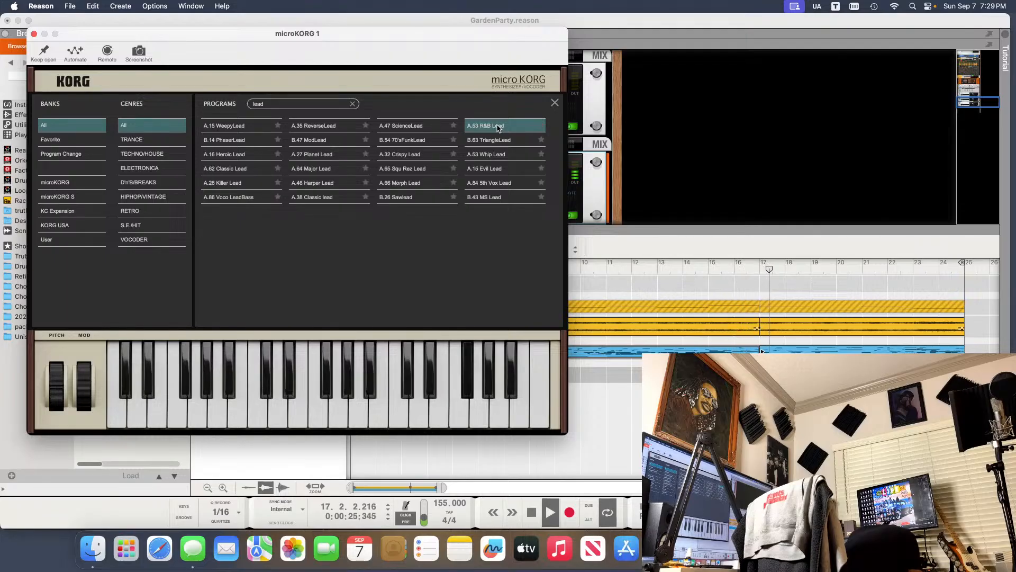
{"action": "key", "text": "space"}
{"action": "key", "text": "Return"}
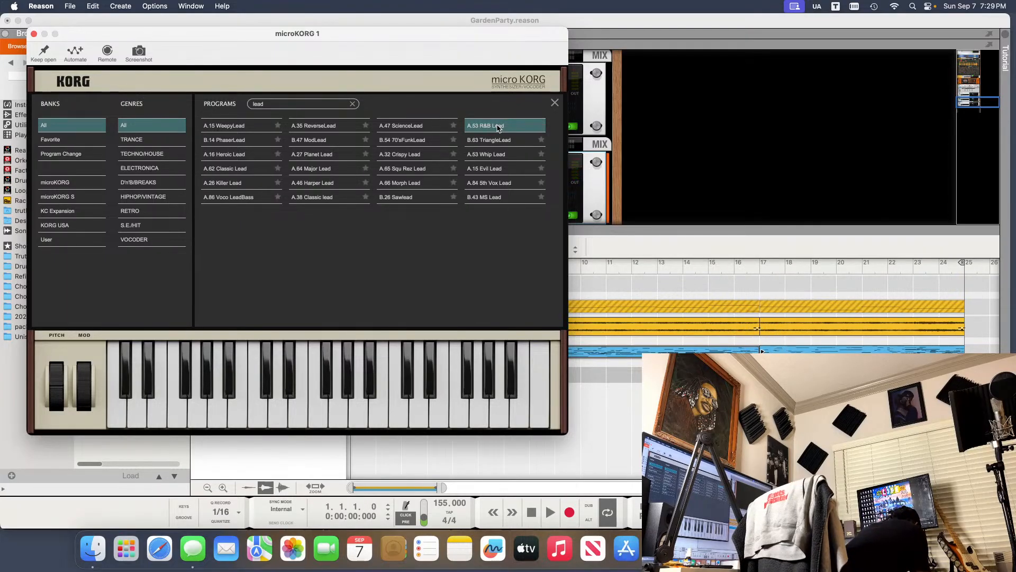
{"action": "key", "text": "space"}
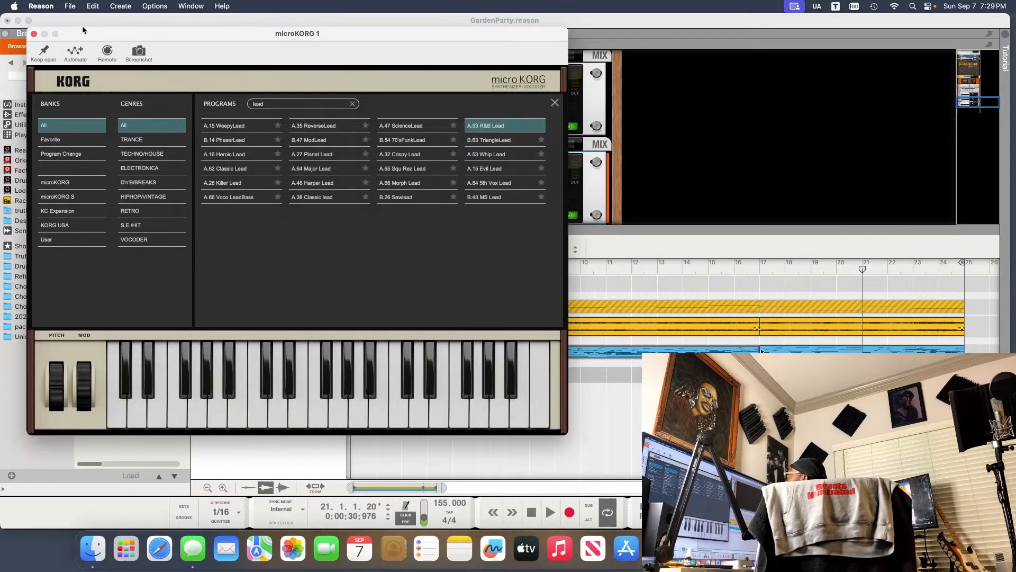
- Close the microKORG window, shorten the loop to end at bar 17, and play it to rehearse the lead part
{"action": "left_click", "coordinate": [34, 34]}
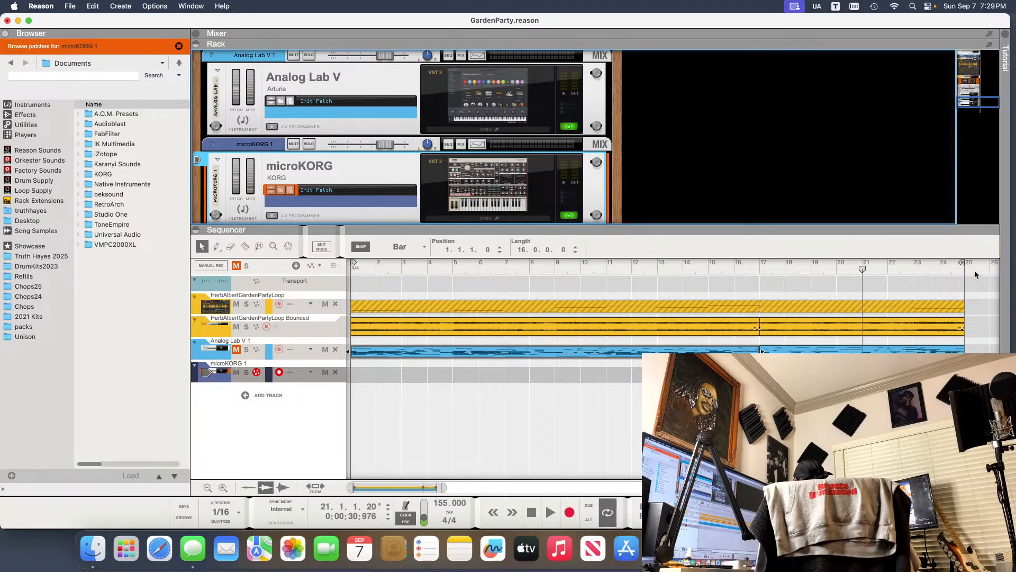
{"action": "left_click_drag", "start_coordinate": [962, 265], "coordinate": [757, 265]}
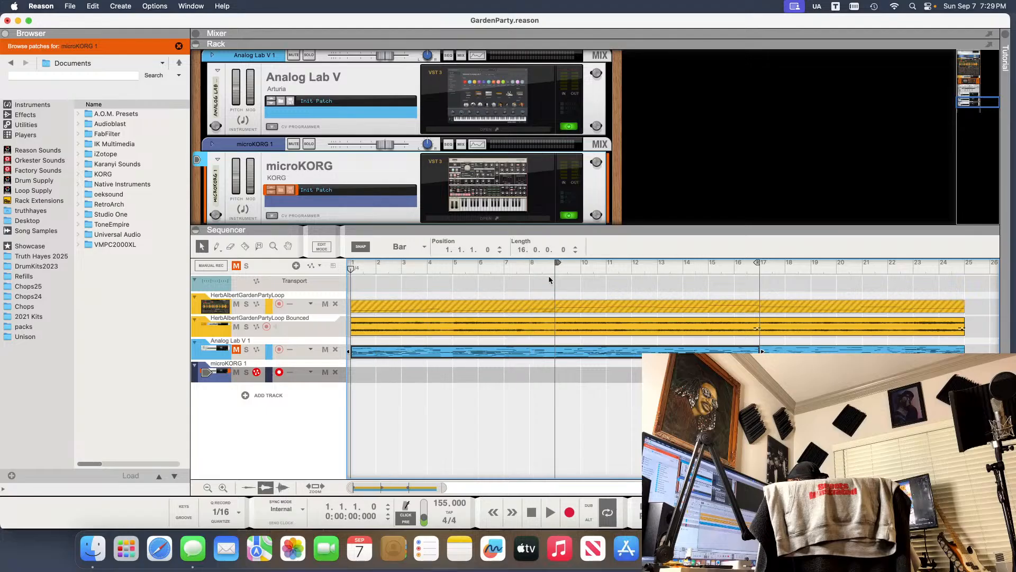
{"action": "key", "text": "space"}
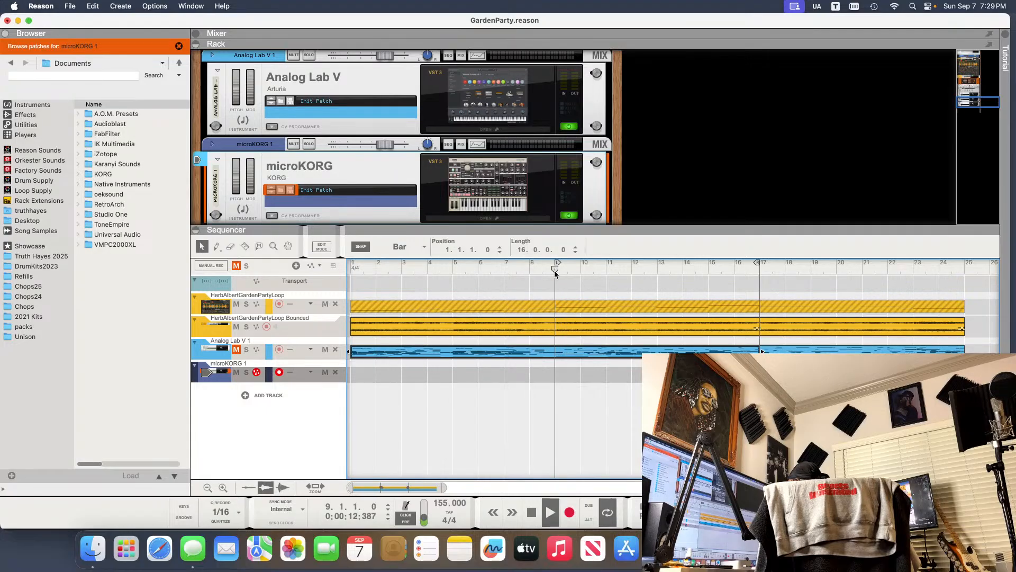
{"action": "key", "text": "space"}
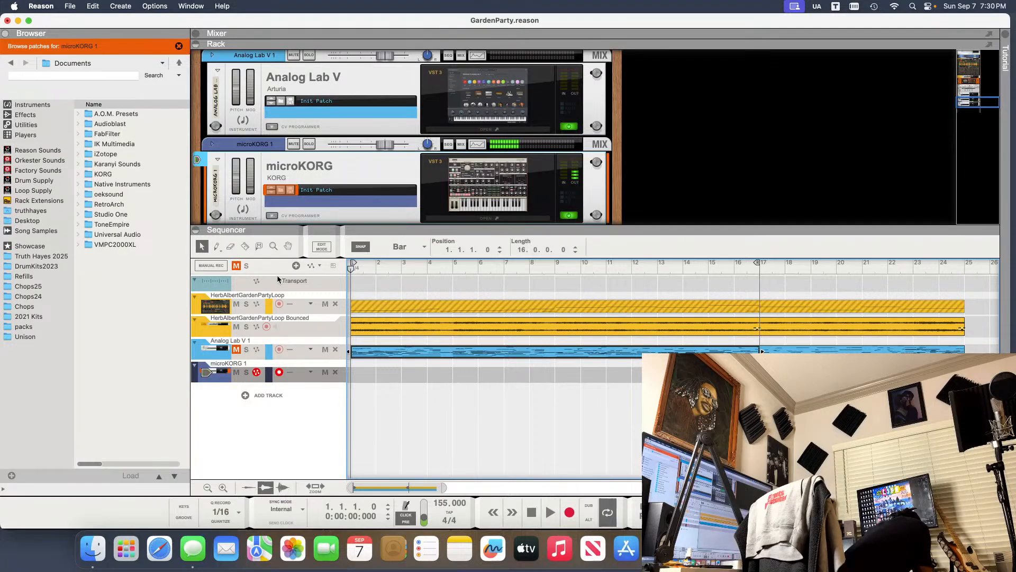
- Record a short take of about three bars on the microKORG 1 track from bar 1 and return to the start
{"action": "key", "text": "super+Return"}
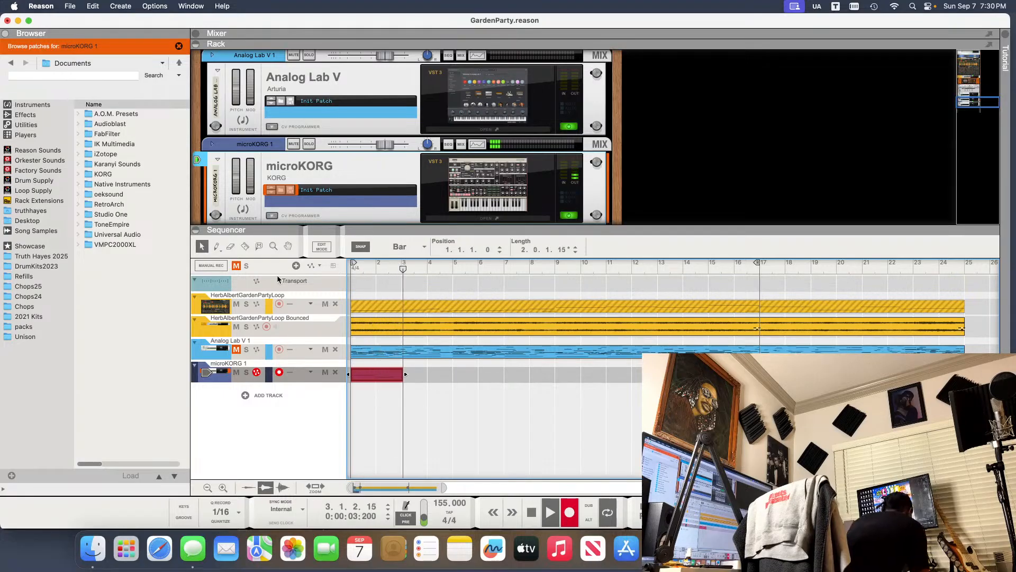
{"action": "key", "text": "space"}
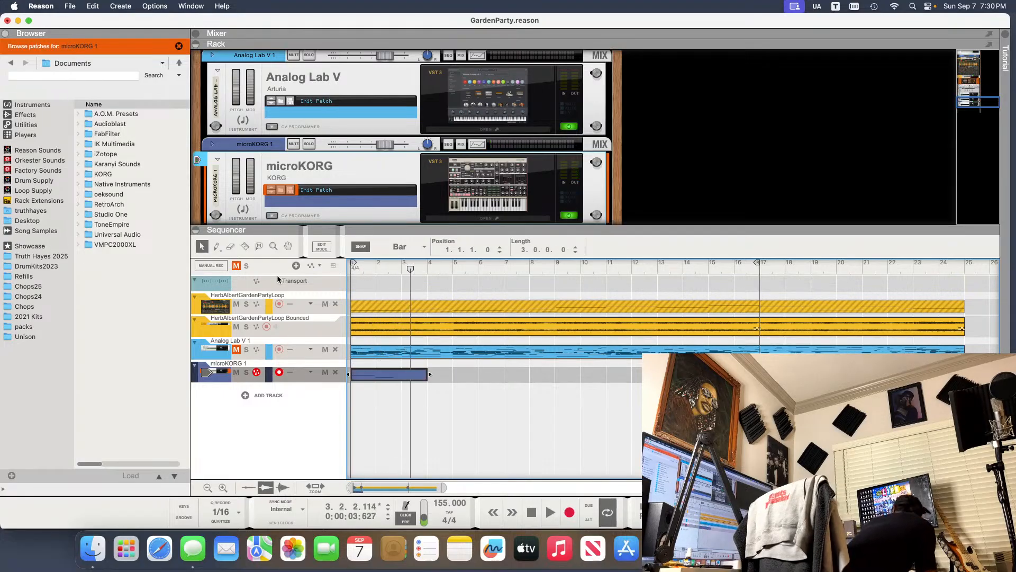
{"action": "key", "text": "shift+Return"}
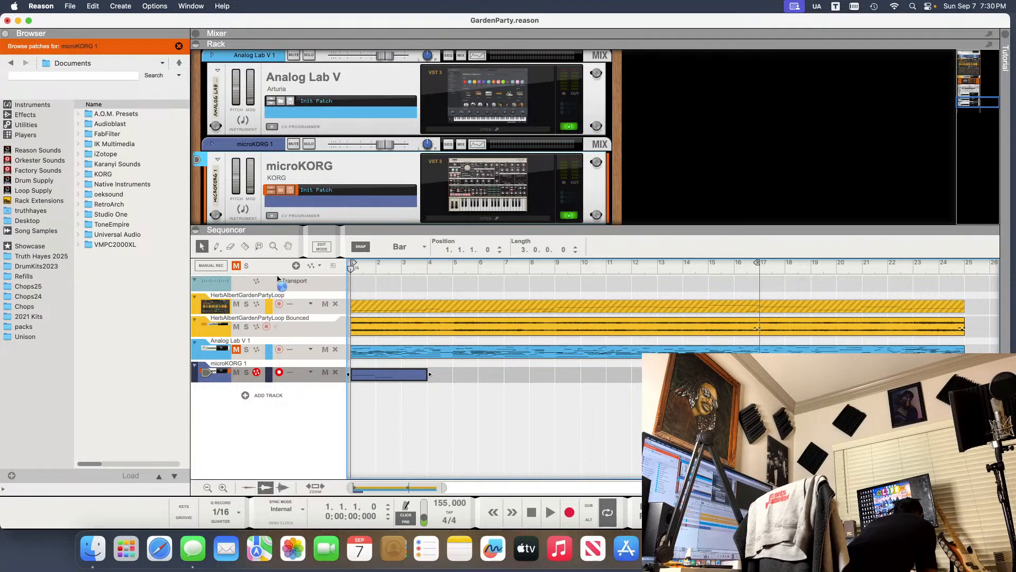
- Delete the short microKORG take, record a new one of about ten bars from bar 1, and return to the start
{"action": "key", "text": "Delete"}
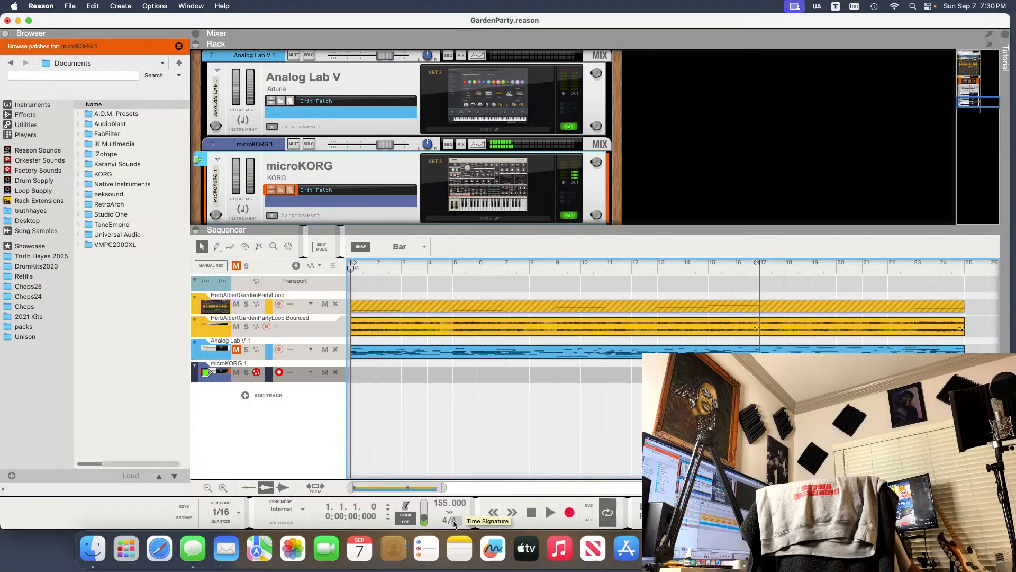
{"action": "left_click", "coordinate": [569, 513]}
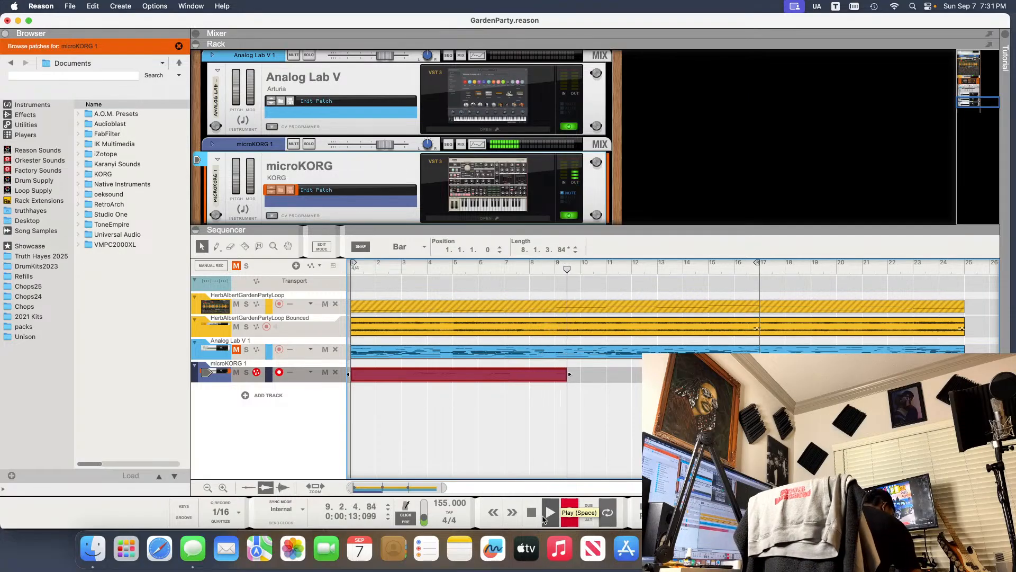
{"action": "key", "text": "space"}
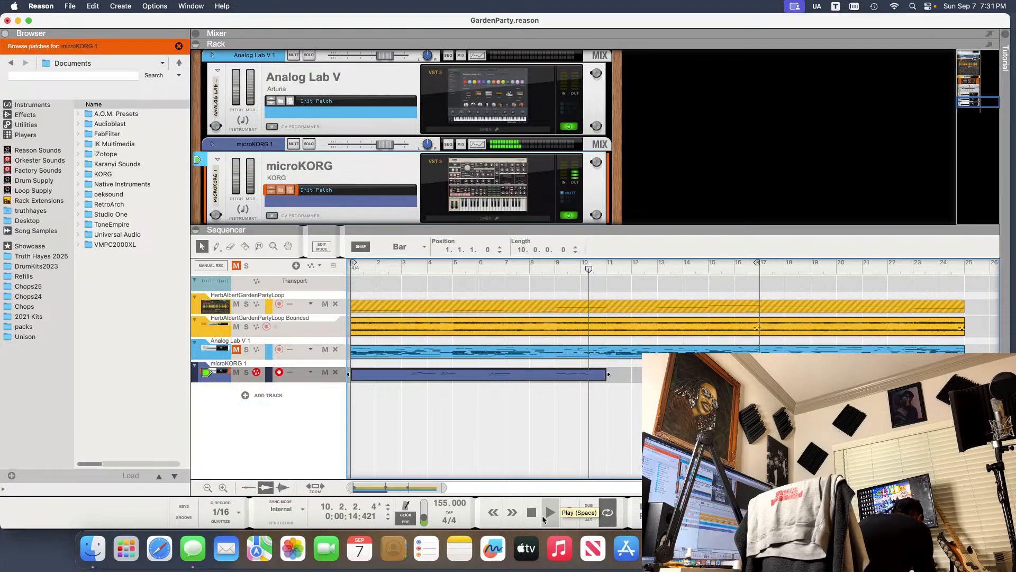
{"action": "key", "text": "shift+Return"}
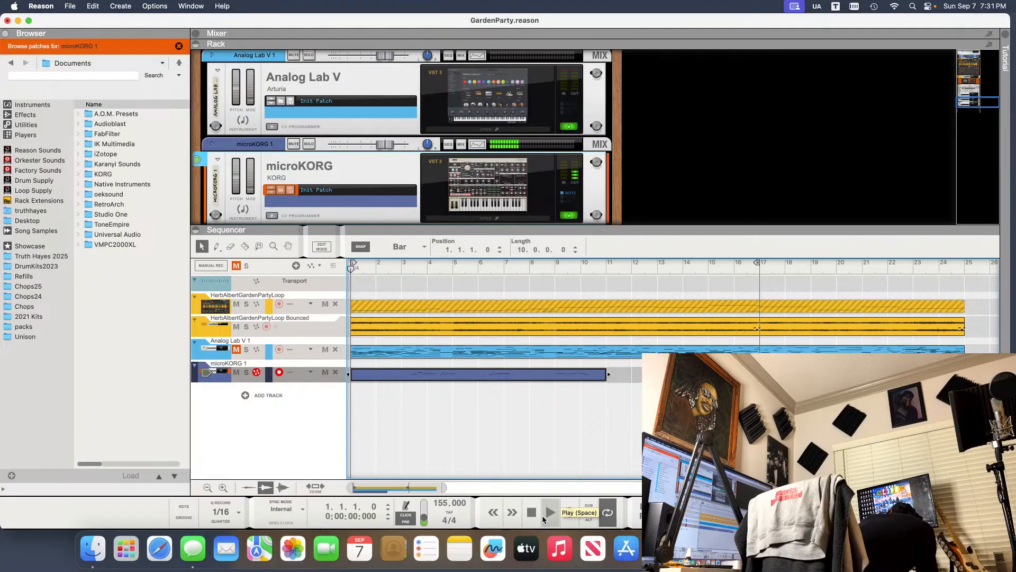
- Delete the ten-bar microKORG take, then record another attempt of about eight bars and undo it
{"action": "key", "text": "Delete"}
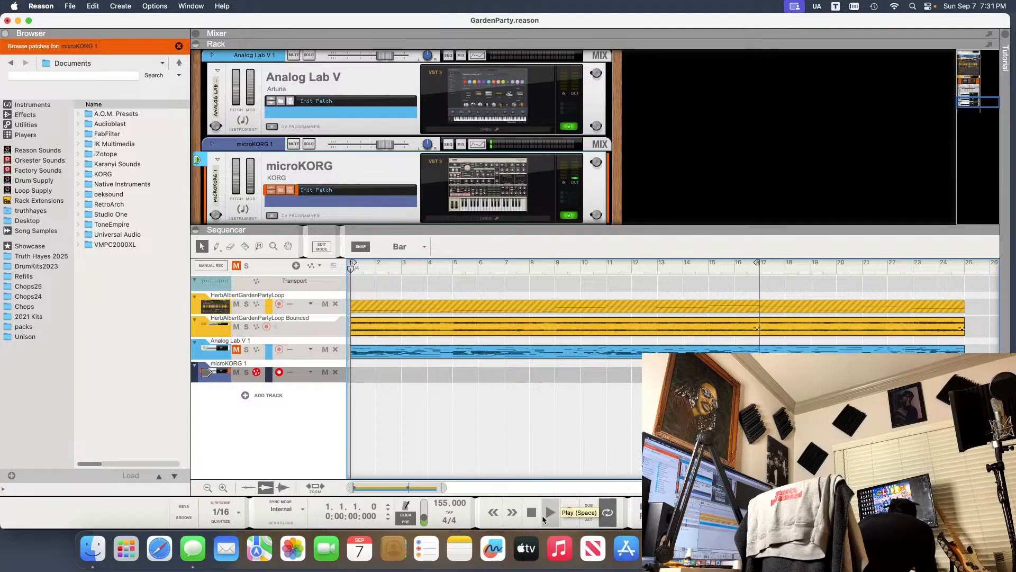
{"action": "key", "text": "super+Return"}
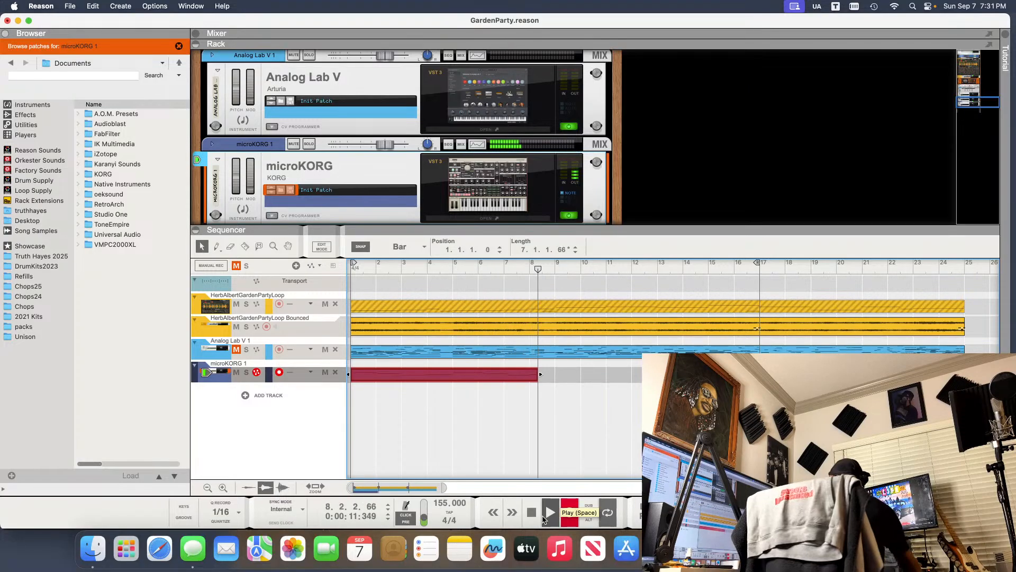
{"action": "key", "text": "space"}
{"action": "key", "text": "super+z"}
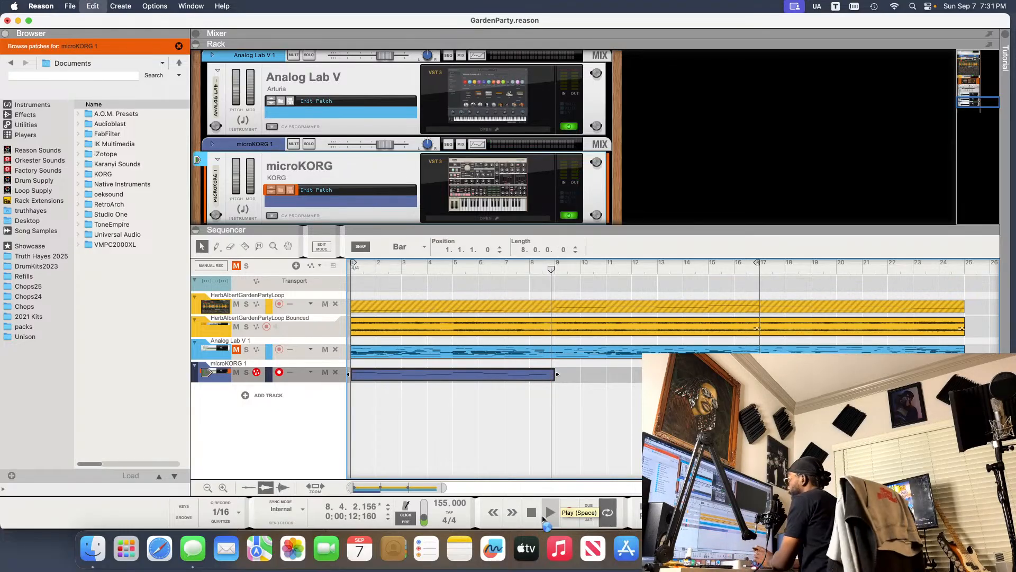
- Split the bounced GardenParty loop clip at bars 5 and 9 and open the first clip for slice editing during playback
{"action": "left_click_drag", "start_coordinate": [377, 271], "coordinate": [350, 272]}
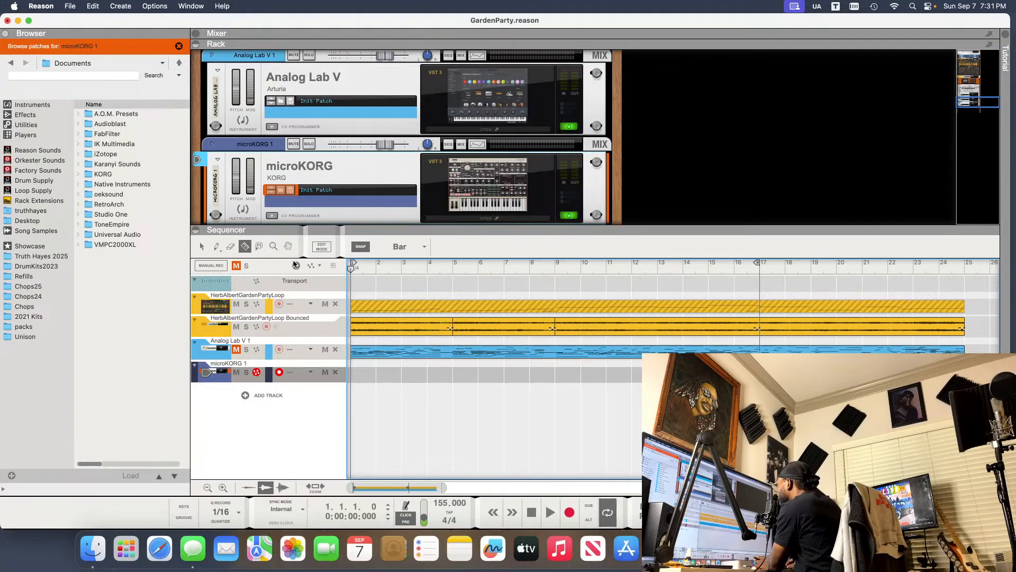
{"action": "key", "text": "space"}
{"action": "double_click", "coordinate": [412, 329]}
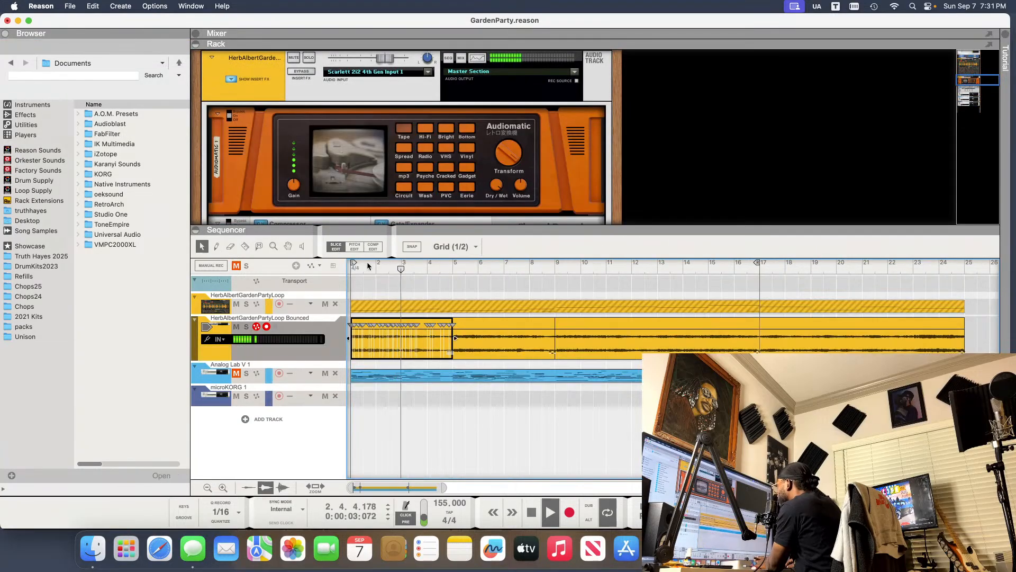
{"action": "key", "text": "space"}
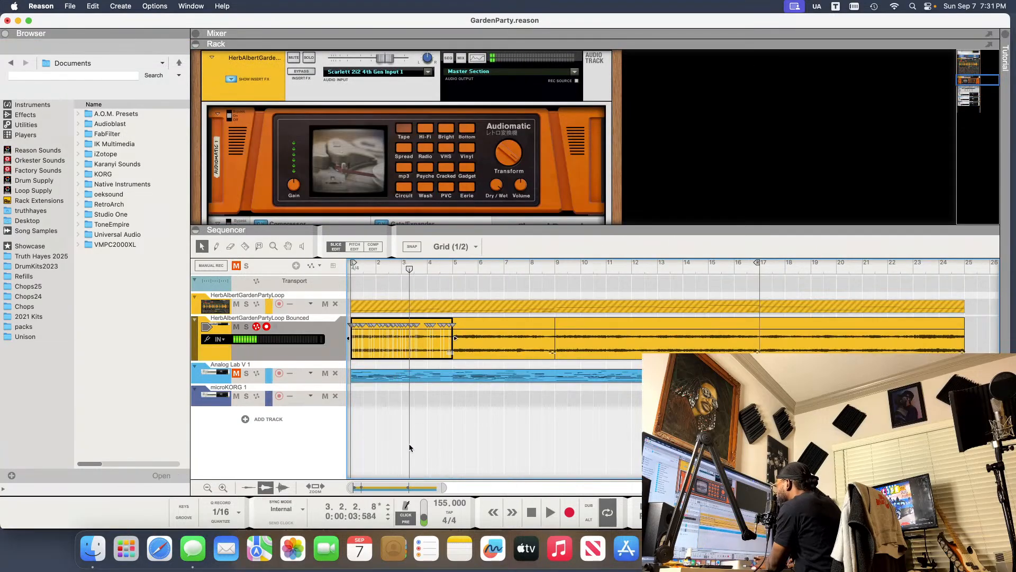
- Audition the passage around bar 2 and move the two slice markers shortly after the start of bar 2 earlier, to about 2.1
{"action": "left_click_drag", "start_coordinate": [444, 488], "coordinate": [362, 491]}
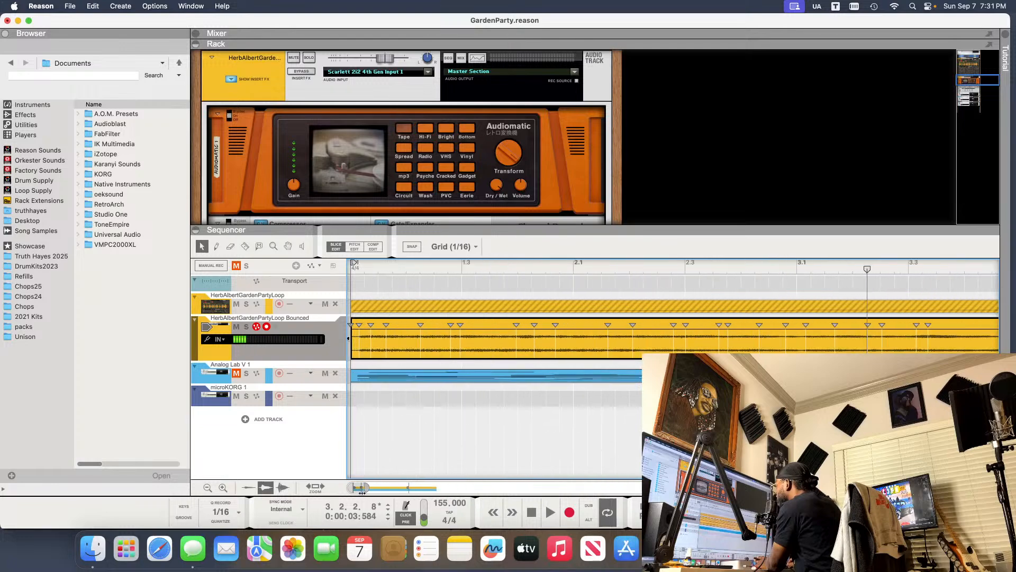
{"action": "left_click_drag", "start_coordinate": [446, 266], "coordinate": [349, 267]}
{"action": "key", "text": "space"}
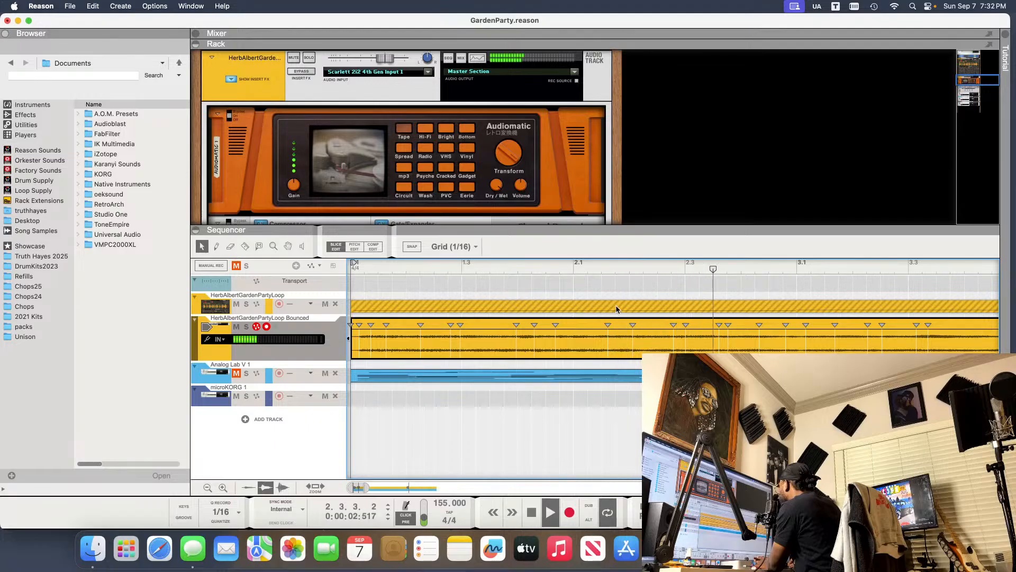
{"action": "key", "text": "space"}
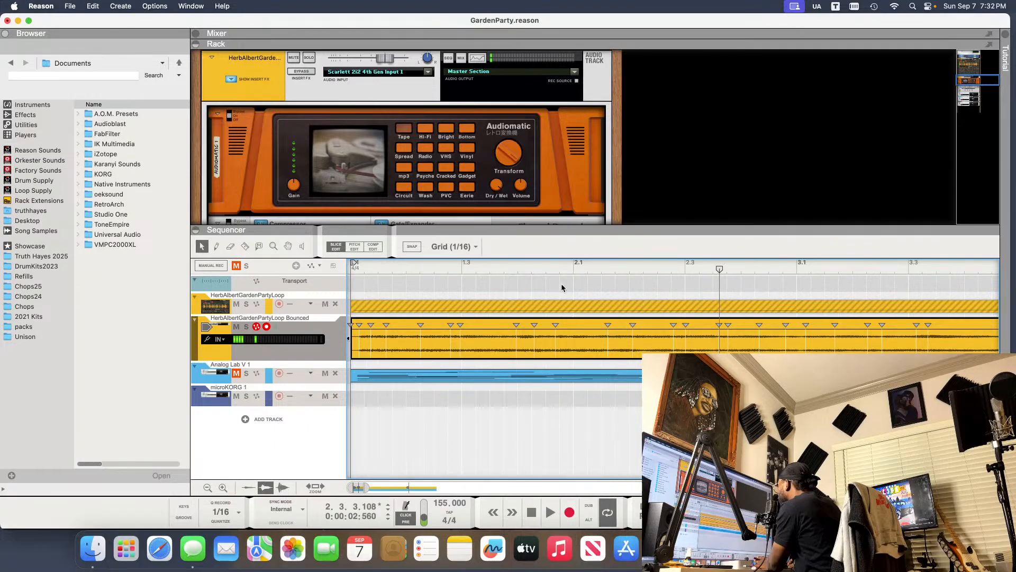
{"action": "left_click", "coordinate": [603, 270]}
{"action": "key", "text": "space"}
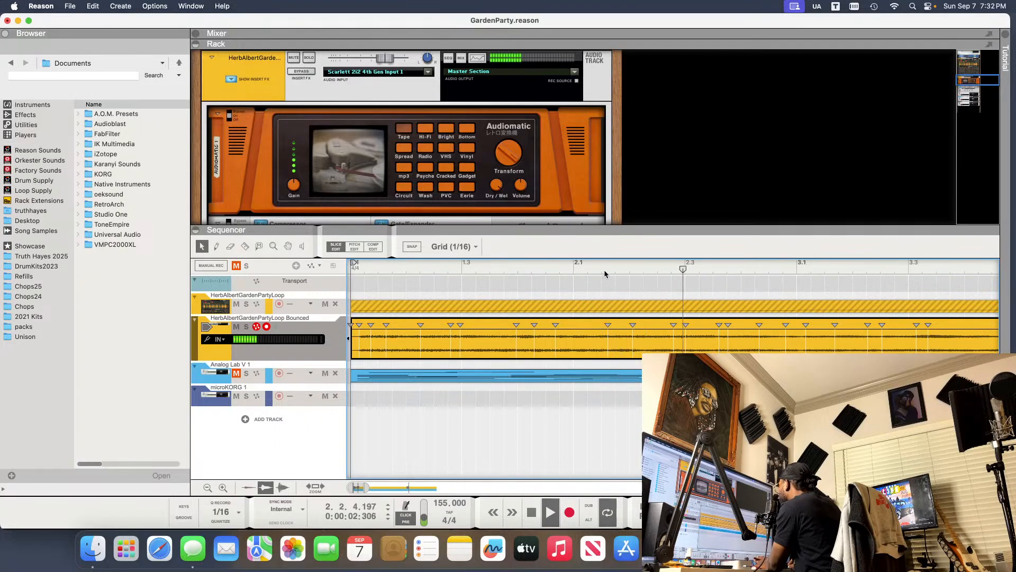
{"action": "key", "text": "space"}
{"action": "left_click", "coordinate": [631, 269]}
{"action": "key", "text": "space"}
{"action": "key", "text": "space"}
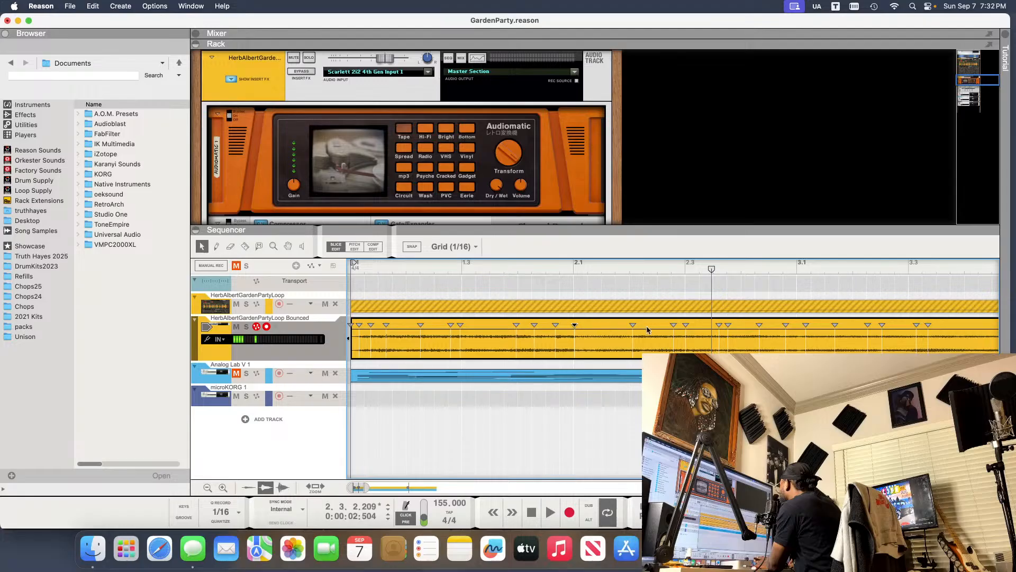
{"action": "left_click_drag", "start_coordinate": [634, 325], "coordinate": [592, 325]}
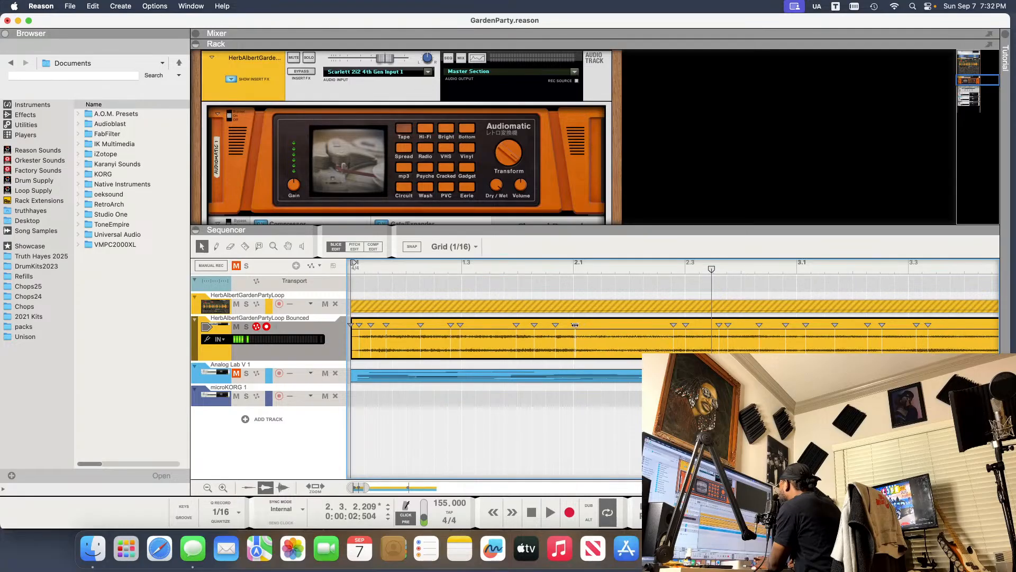
- Play the bounced loop from before bar 2 to past bar 5 to check the timing of the moved slices
{"action": "left_click_drag", "start_coordinate": [564, 269], "coordinate": [497, 272]}
{"action": "key", "text": "space"}
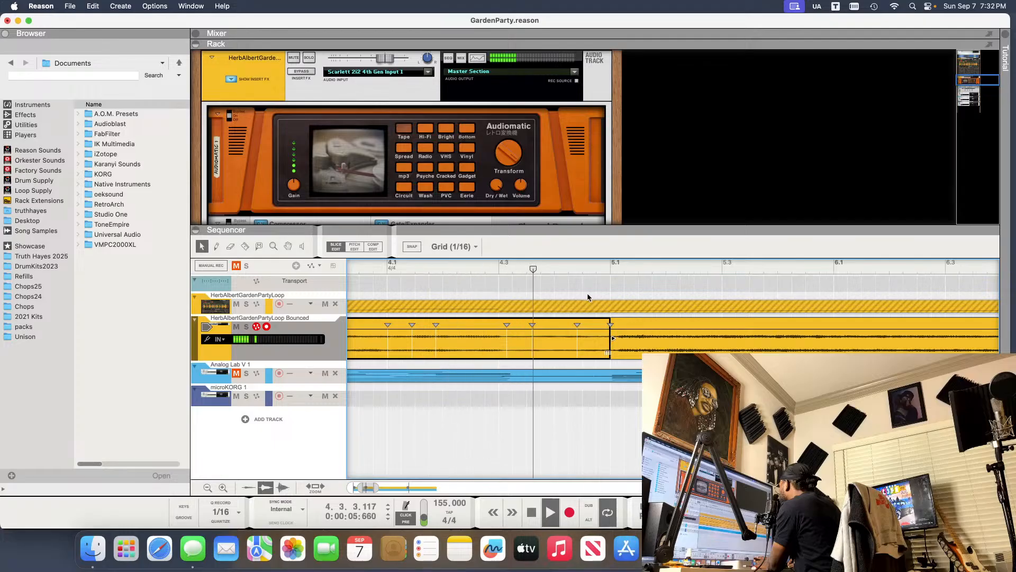
{"action": "key", "text": "space"}
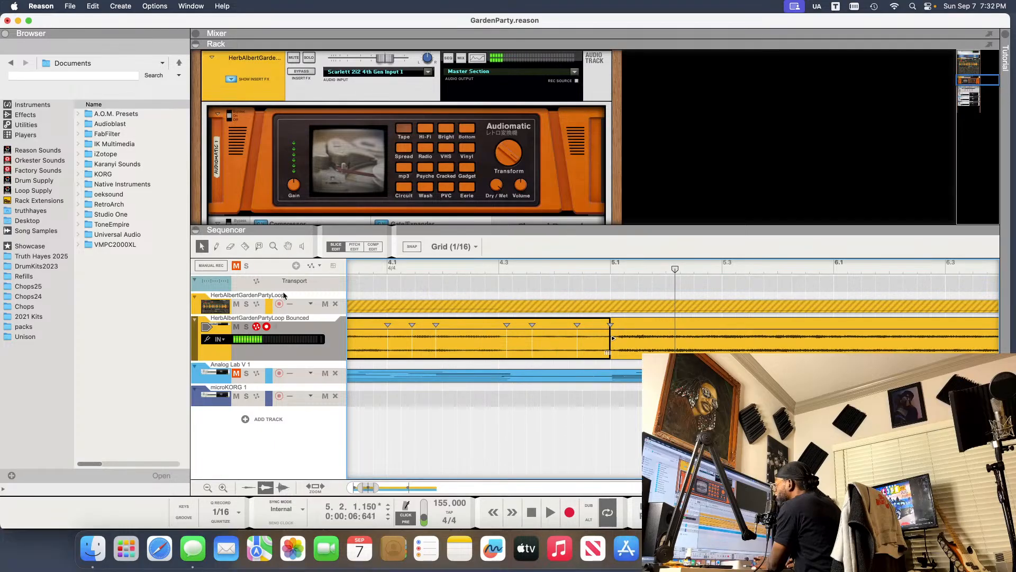
{"action": "left_click_drag", "start_coordinate": [360, 489], "coordinate": [276, 490]}
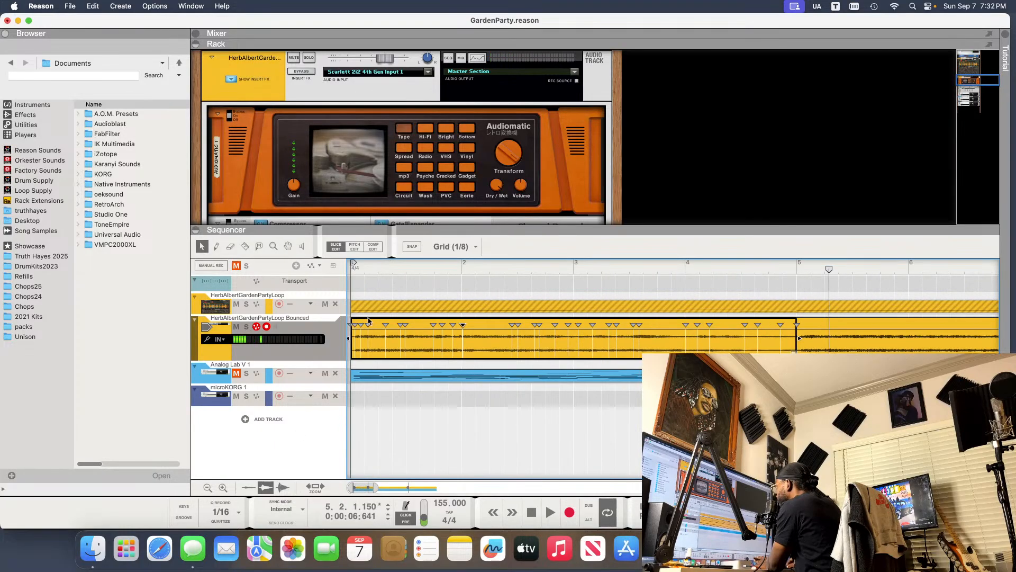
{"action": "key", "text": "space"}
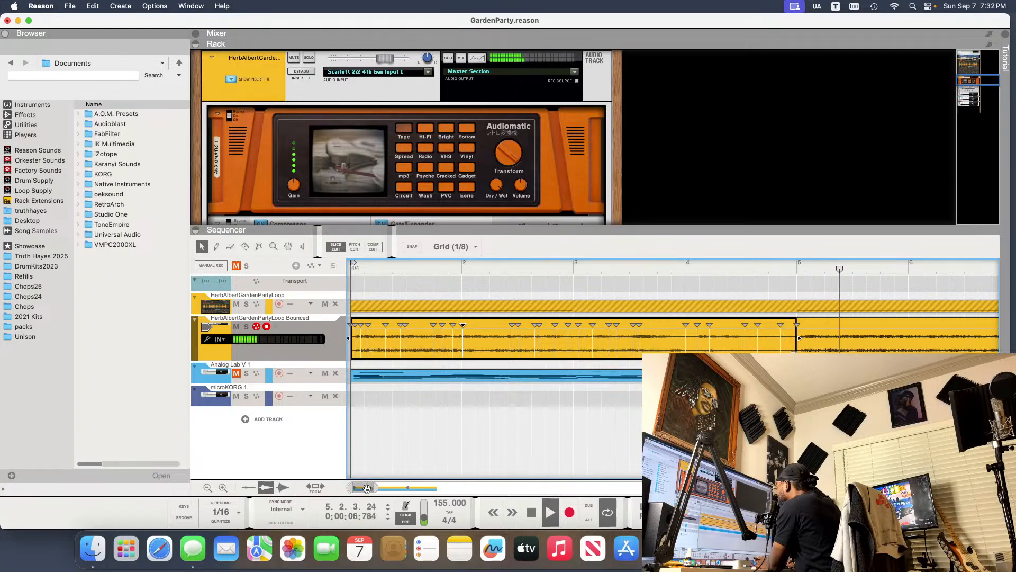
{"action": "key", "text": "space"}
- Open the bar 5 to 9 clip in Slice Edit and move the slice marker shortly after bar 6 earlier, to about 6.1
{"action": "left_click_drag", "start_coordinate": [367, 488], "coordinate": [378, 487]}
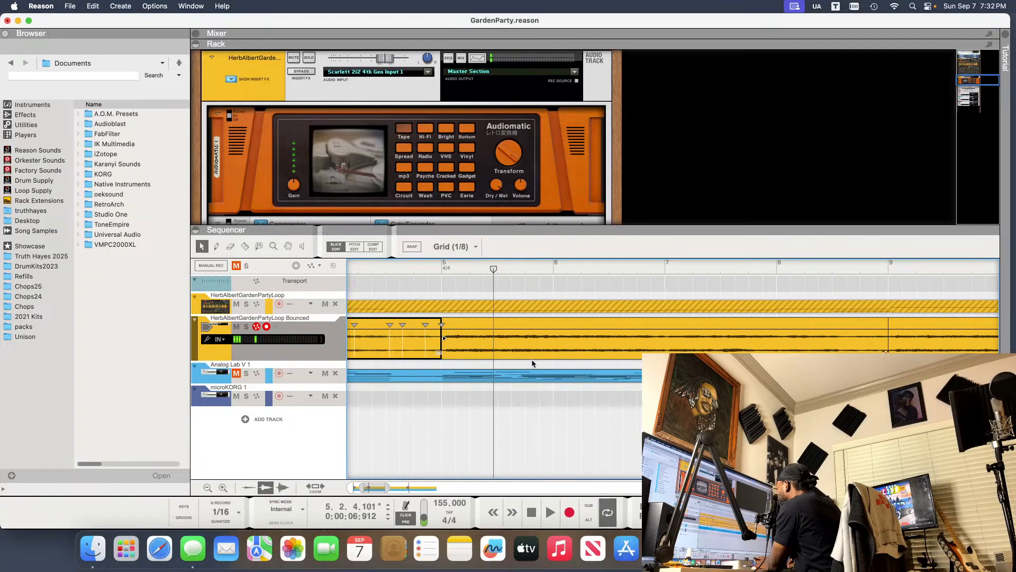
{"action": "double_click", "coordinate": [547, 348]}
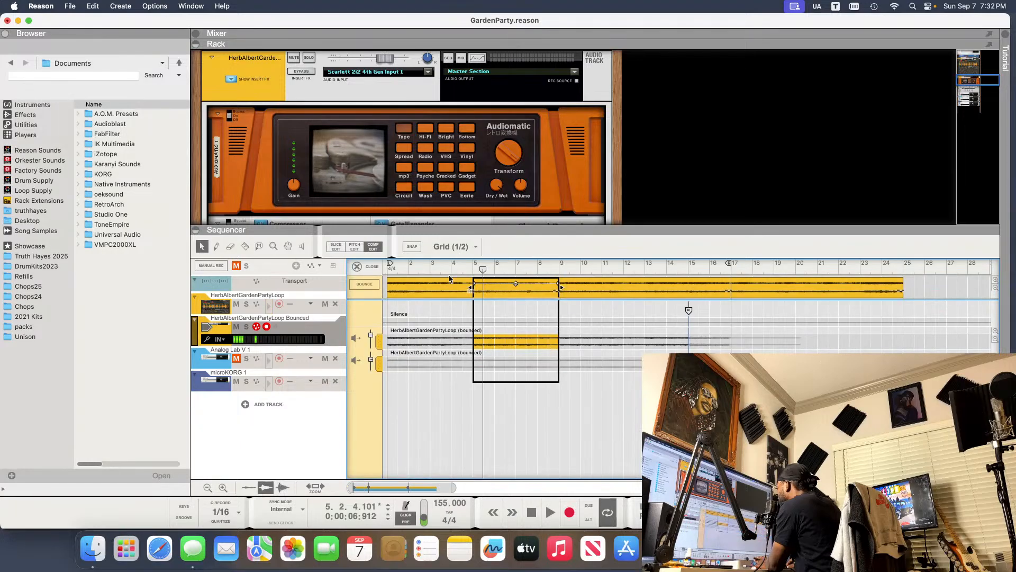
{"action": "left_click", "coordinate": [337, 248]}
{"action": "key", "text": "space"}
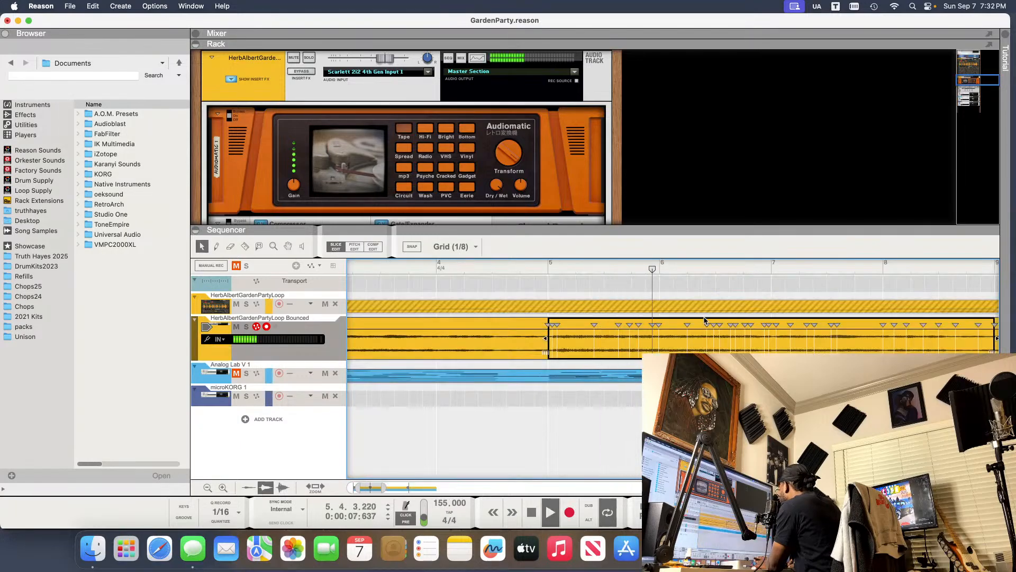
{"action": "key", "text": "space"}
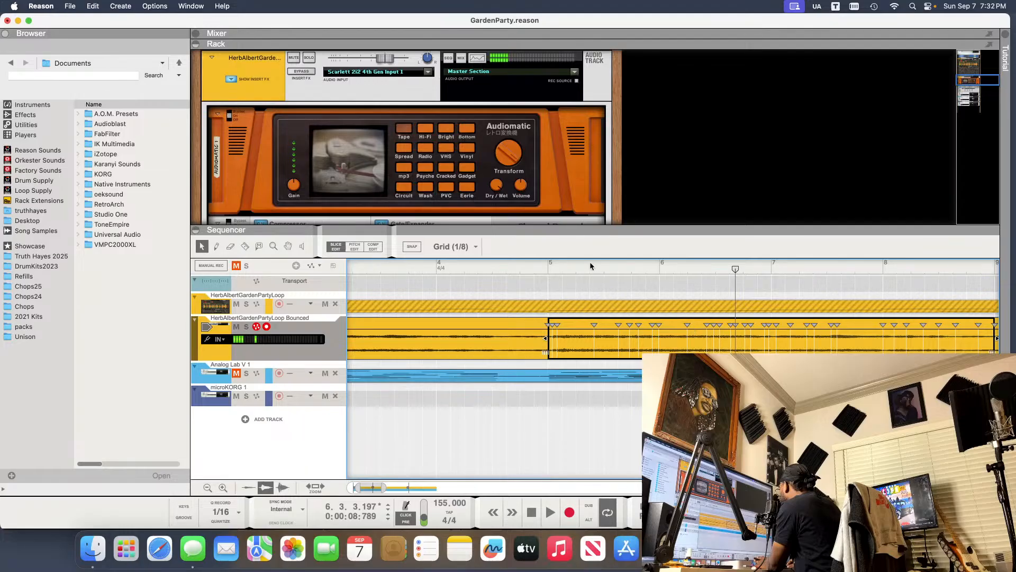
{"action": "left_click", "coordinate": [540, 268]}
{"action": "key", "text": "space"}
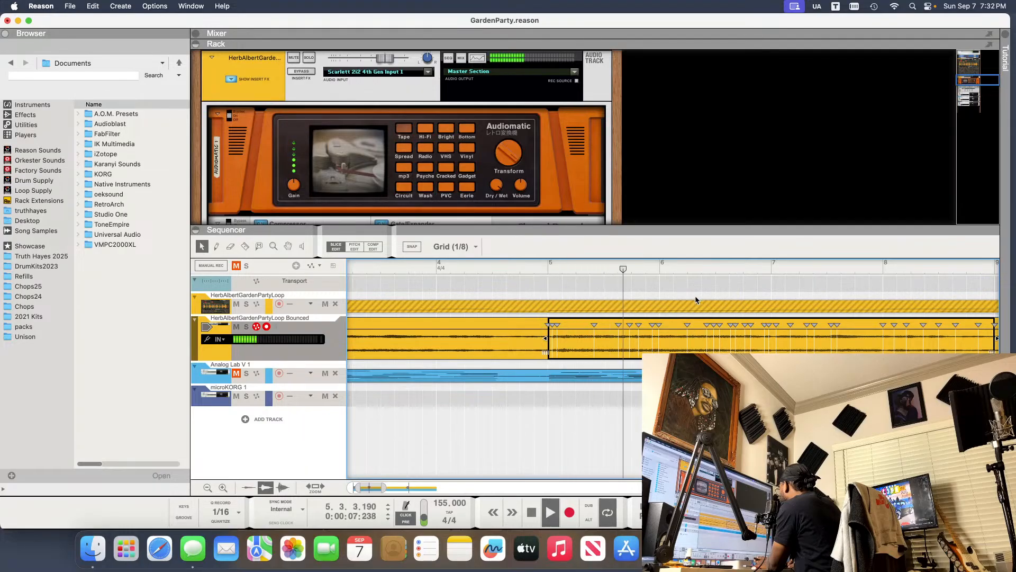
{"action": "key", "text": "space"}
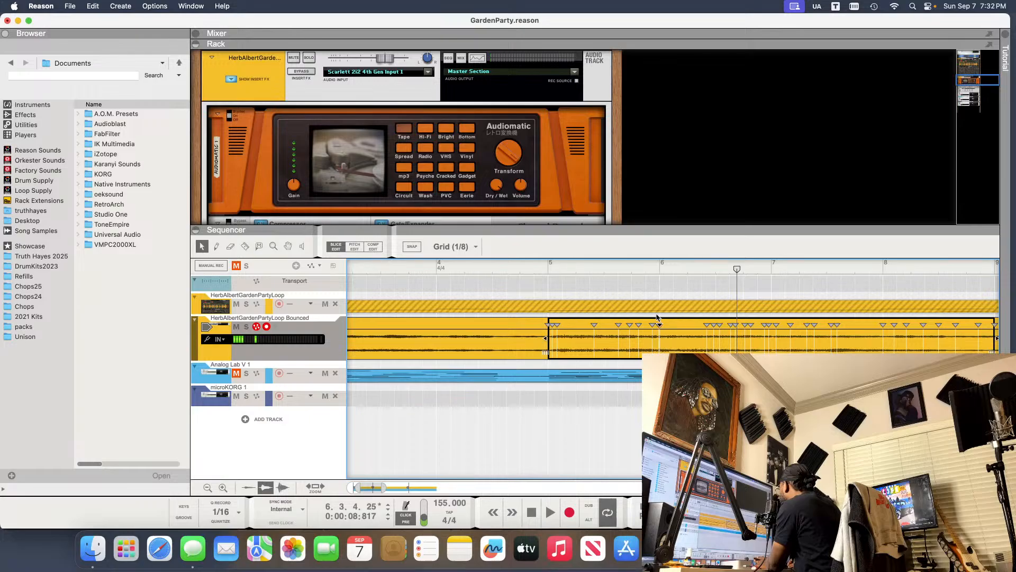
- Play the bounced loop from just before bar 5 to beyond bar 11 to check the slice timing
{"action": "left_click", "coordinate": [539, 269]}
{"action": "key", "text": "space"}
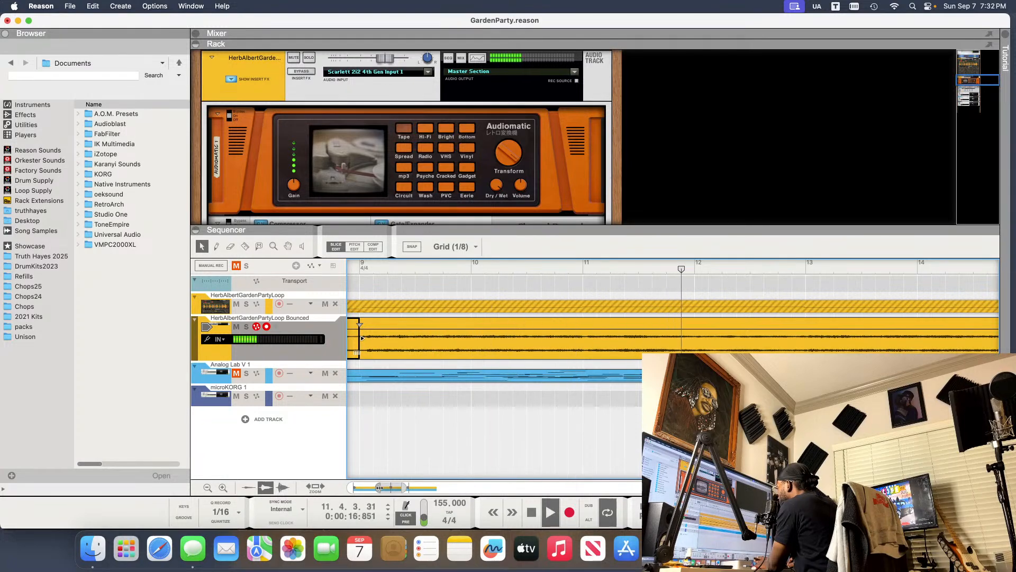
{"action": "key", "text": "space"}
- Close slice editing, join the bounced clips between bars 1 and 17 into one clip, and set its transpose to 7
{"action": "left_click_drag", "start_coordinate": [379, 487], "coordinate": [313, 446]}
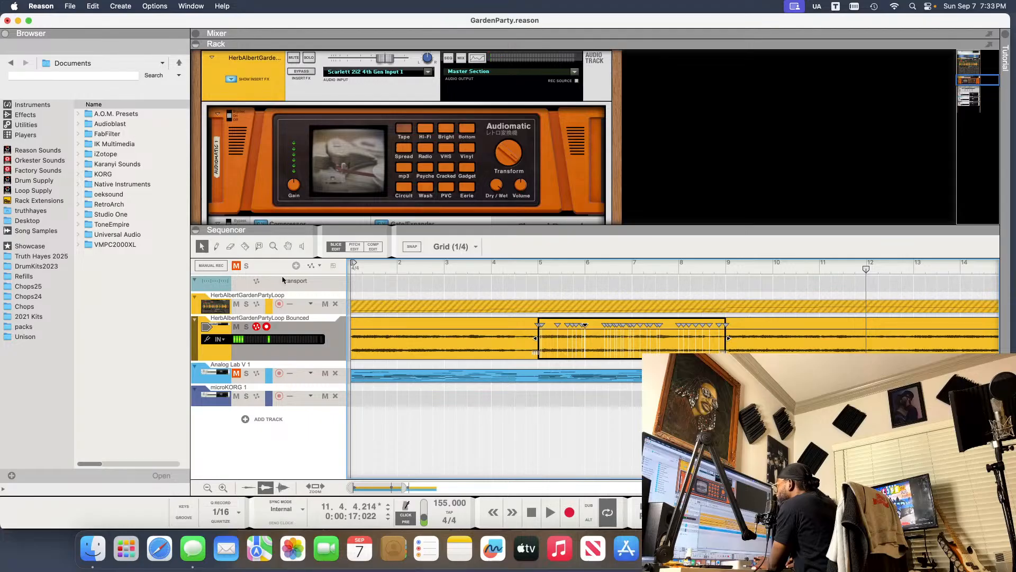
{"action": "left_click", "coordinate": [338, 246]}
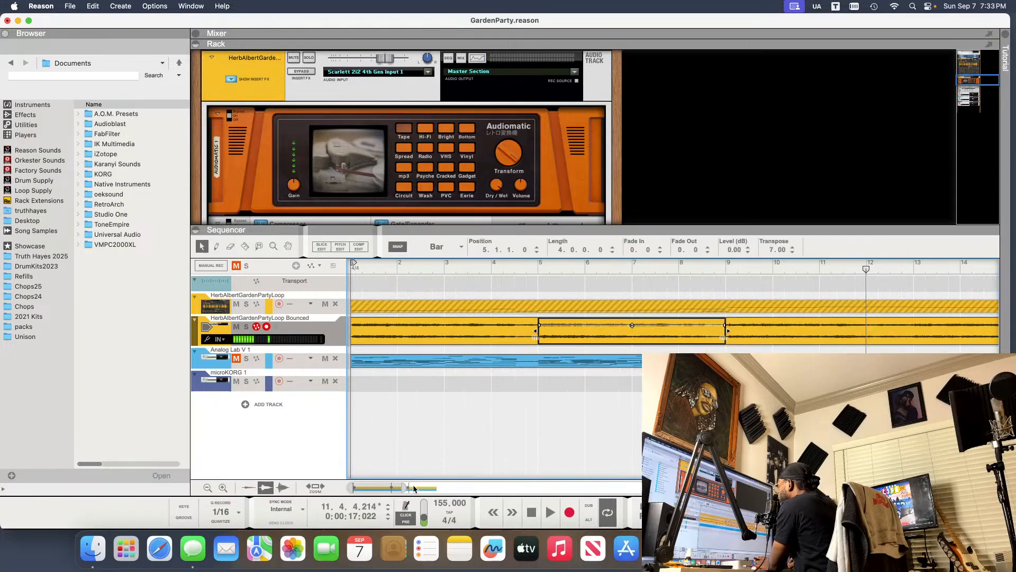
{"action": "left_click_drag", "start_coordinate": [405, 487], "coordinate": [460, 487]}
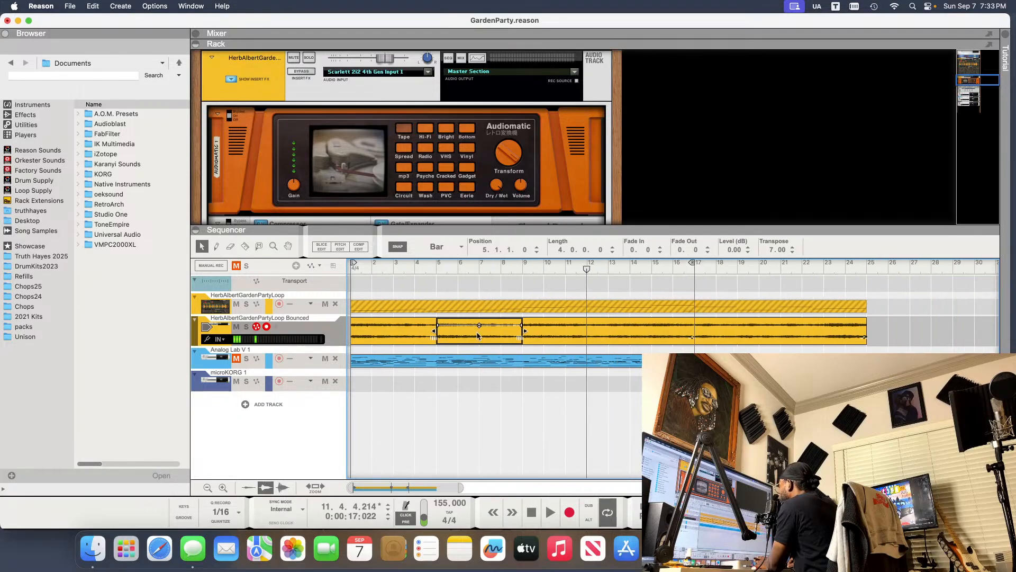
{"action": "left_click", "coordinate": [409, 324], "text": "shift"}
{"action": "left_click", "coordinate": [543, 339], "text": "shift"}
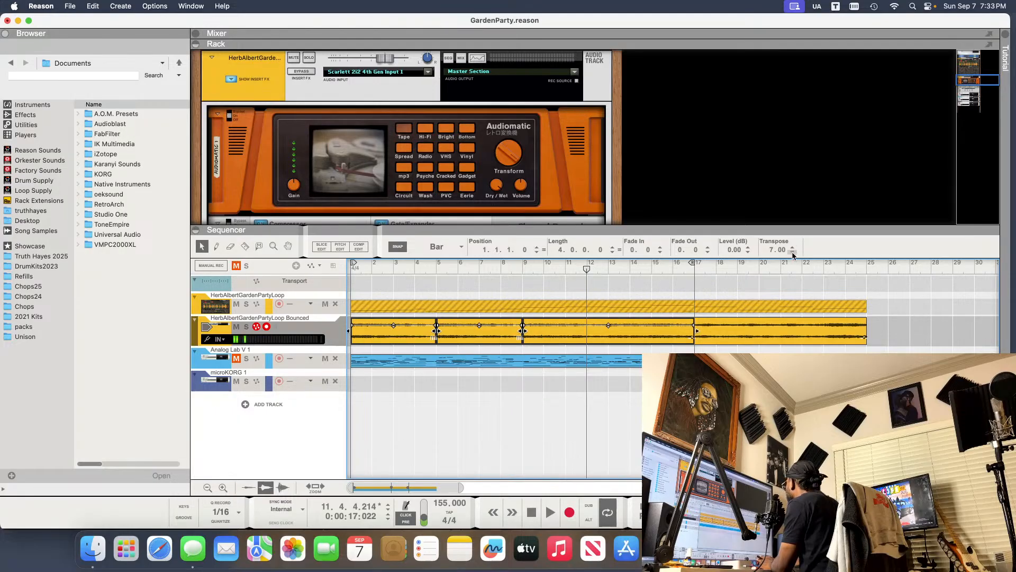
{"action": "right_click", "coordinate": [625, 340]}
{"action": "left_click", "coordinate": [688, 378]}
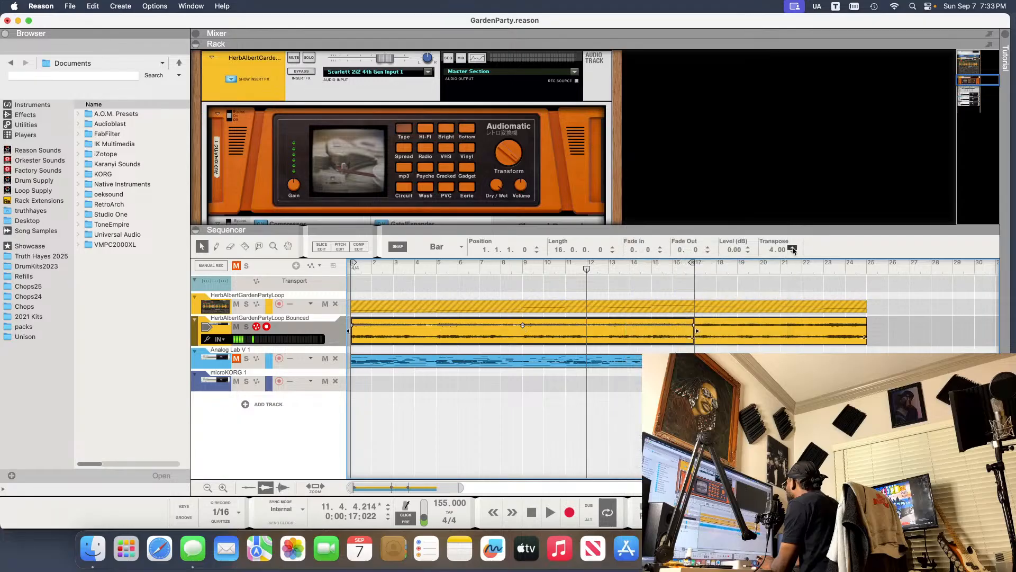
- Play the joined loop from bar 1, select the microKORG 1 track for rehearsing the lead, and stop playback
{"action": "left_click_drag", "start_coordinate": [586, 269], "coordinate": [236, 269]}
{"action": "key", "text": "space"}
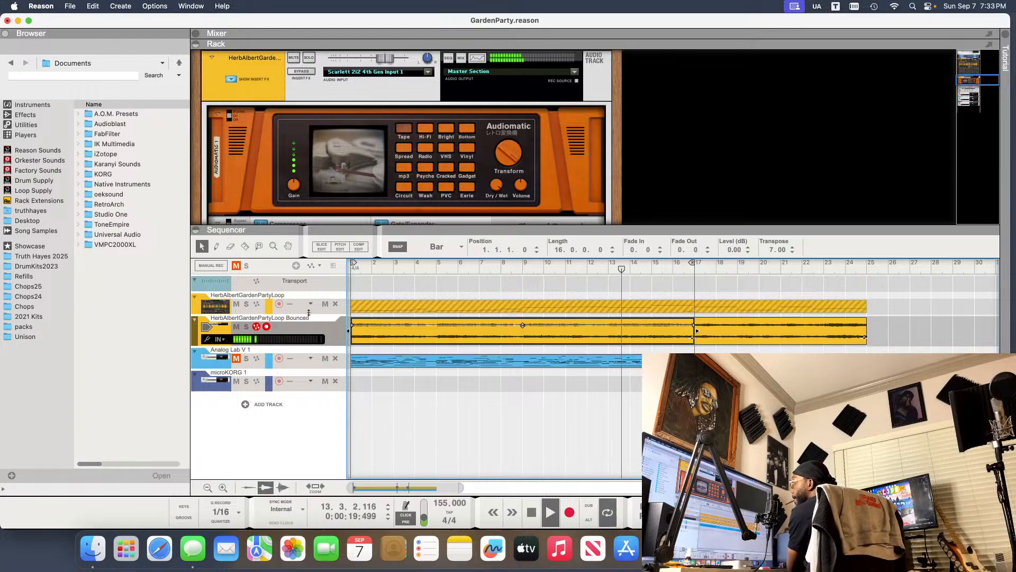
{"action": "left_click", "coordinate": [295, 372]}
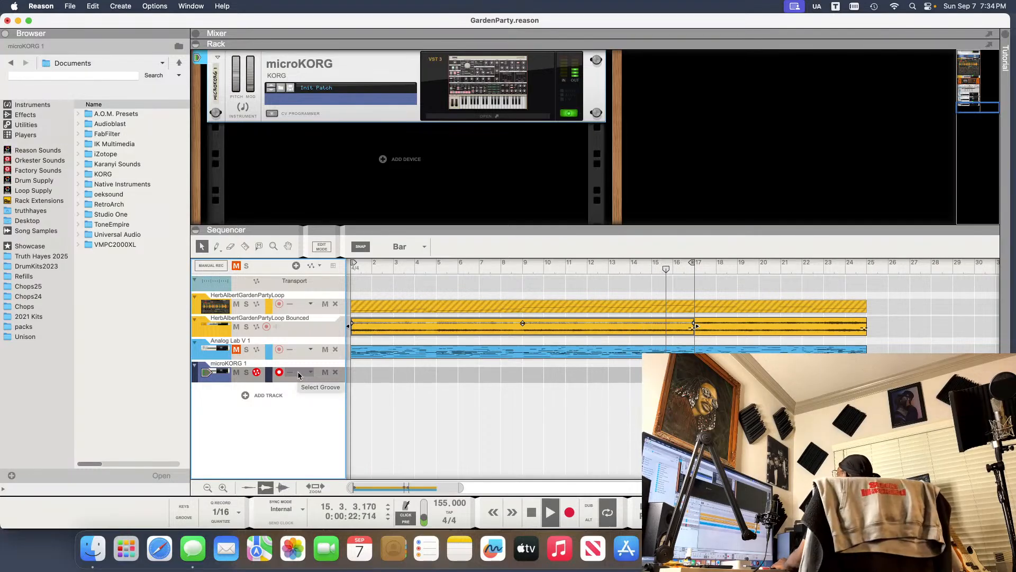
{"action": "key", "text": "space"}
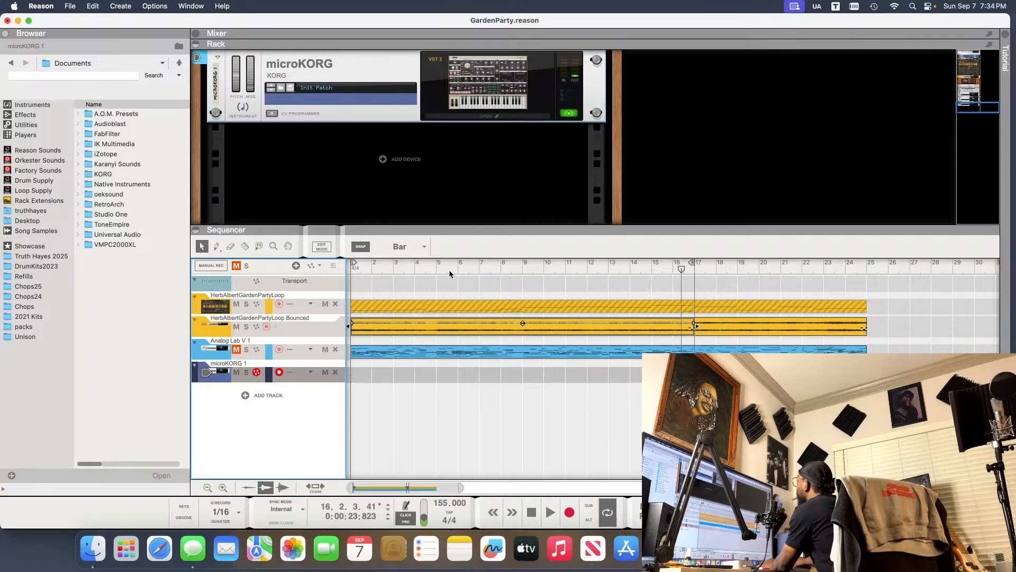
- Extend the loop end from bar 17 to bar 25 and return the song position to bar 1
{"action": "left_click_drag", "start_coordinate": [695, 266], "coordinate": [765, 268]}
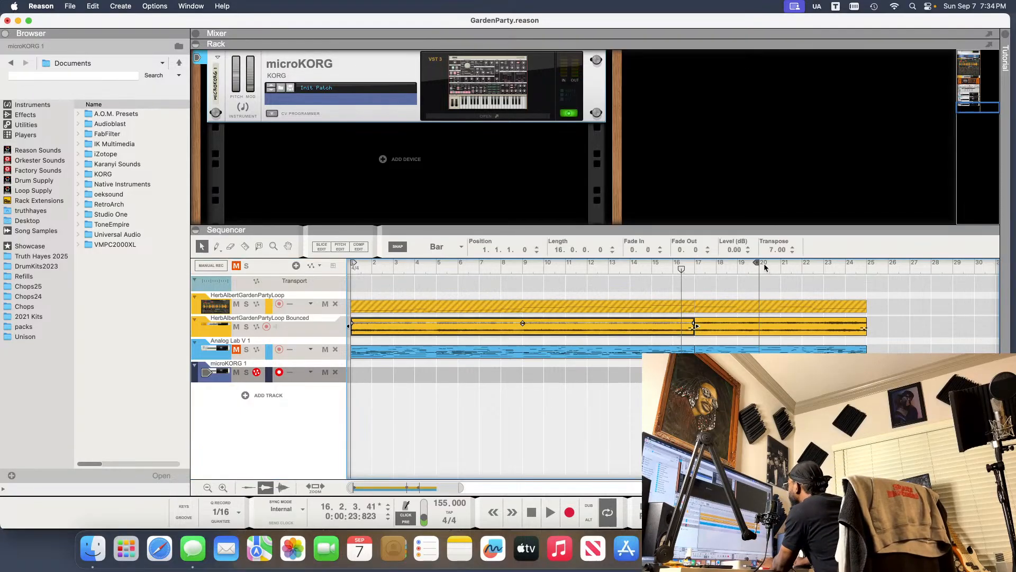
{"action": "left_click_drag", "start_coordinate": [871, 281], "coordinate": [875, 281]}
{"action": "left_click_drag", "start_coordinate": [607, 266], "coordinate": [1, 279]}
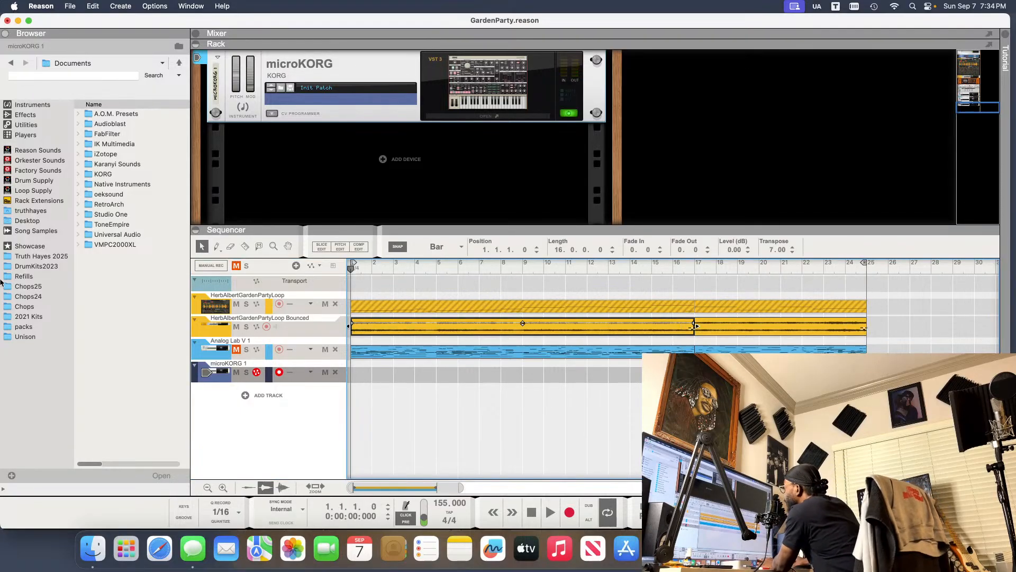
- Open the microKORG 1 synth, filter its programs by "ead", and load A.15 Evil Lead
{"action": "left_click", "coordinate": [486, 94]}
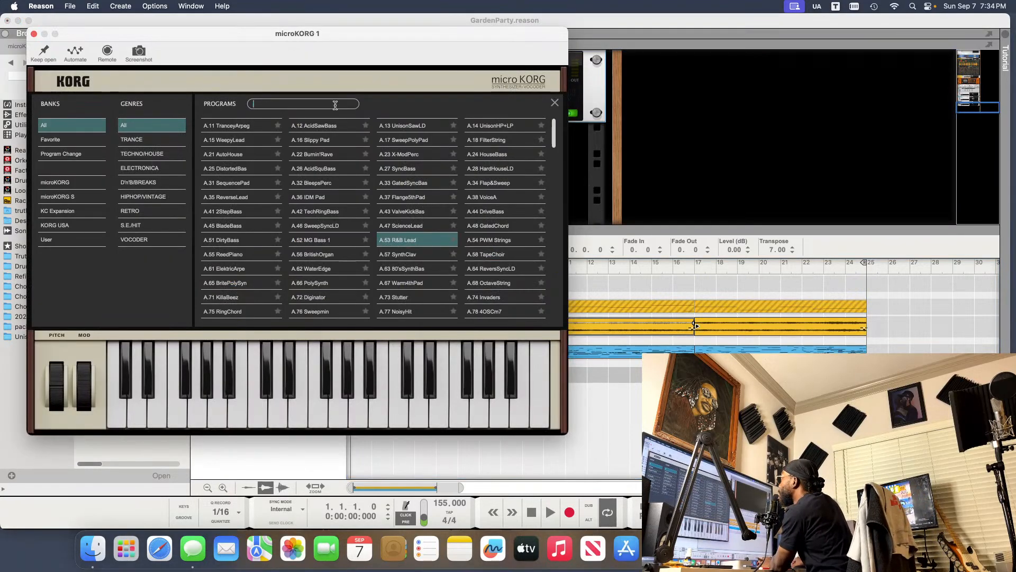
{"action": "type", "text": "ead"}
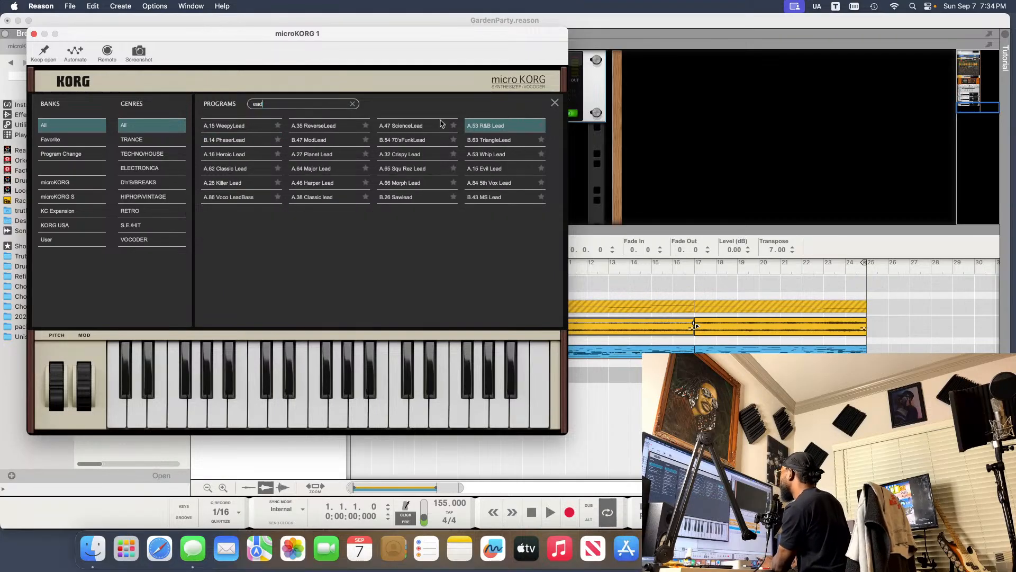
{"action": "left_click", "coordinate": [494, 171]}
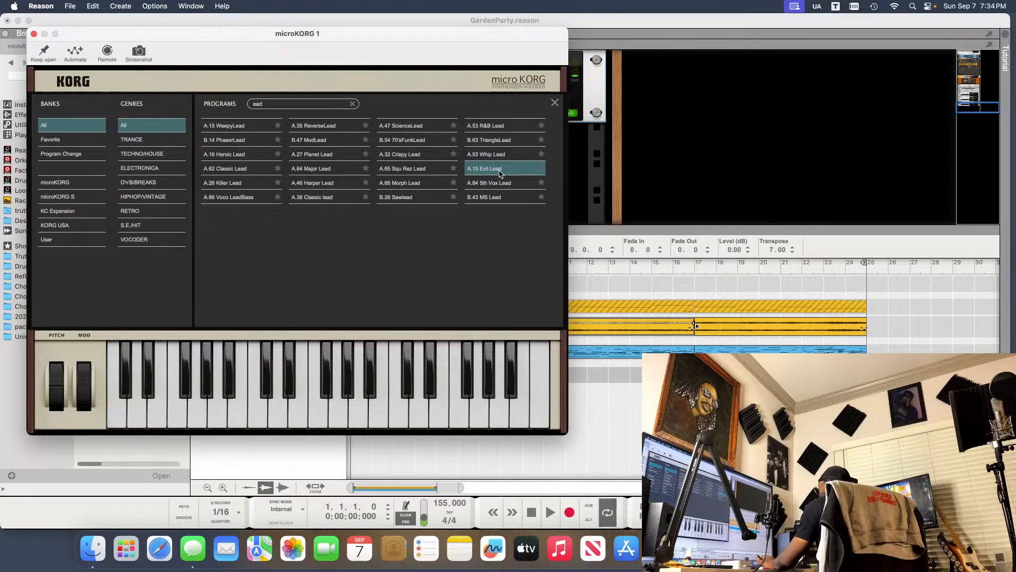
- Play the song to rehearse the lead, close the synth window, replay from bar 1, and return to the start
{"action": "key", "text": "space"}
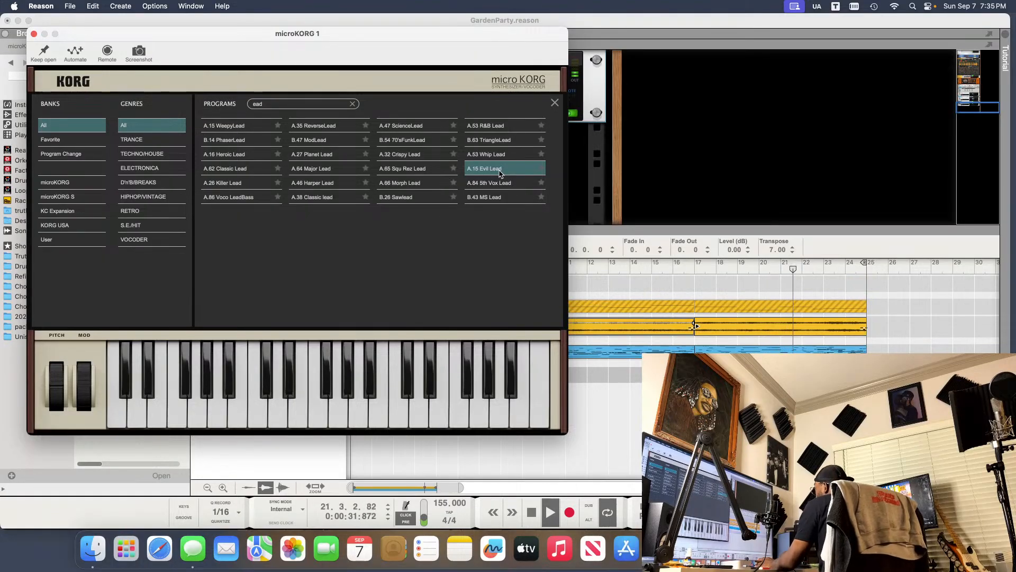
{"action": "left_click", "coordinate": [34, 34]}
{"action": "left_click", "coordinate": [362, 269]}
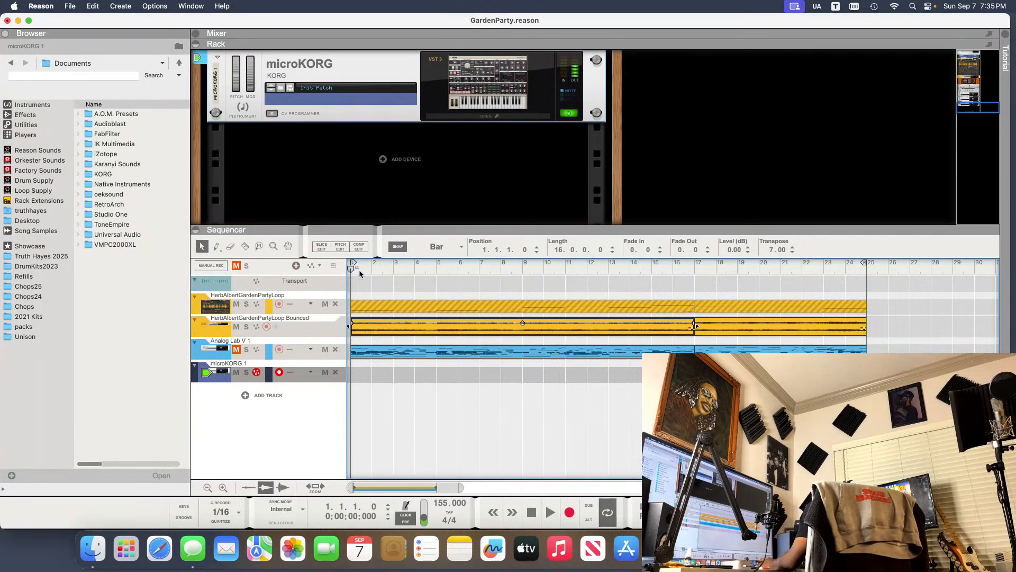
{"action": "key", "text": "space"}
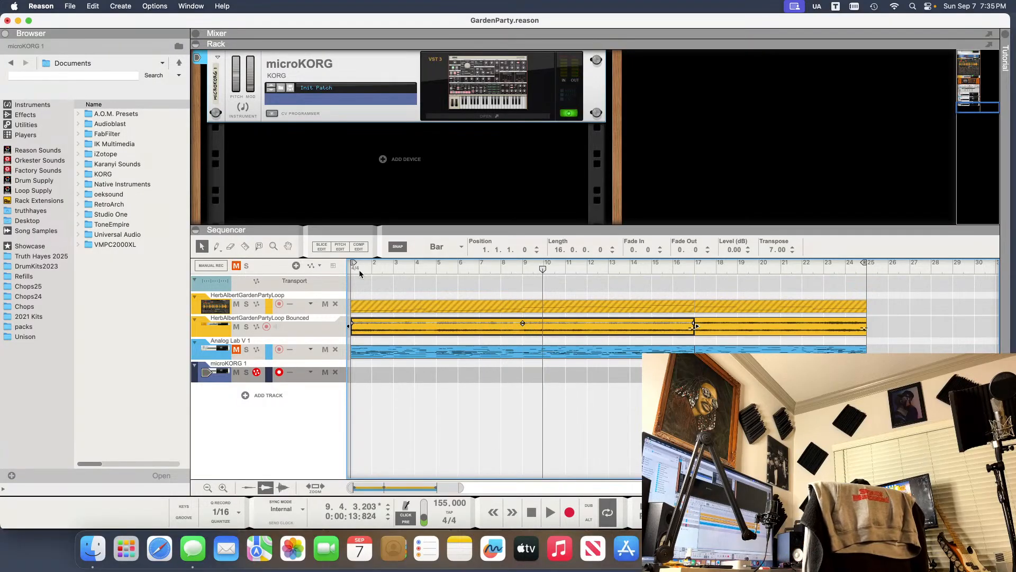
{"action": "key", "text": "shift+Return"}
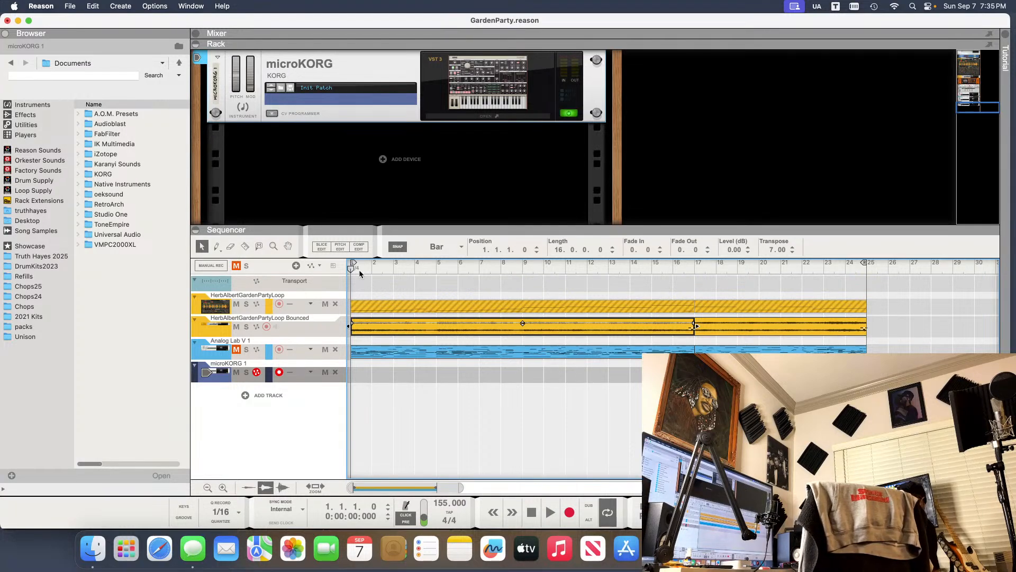
{"action": "key", "text": "super+Return"}
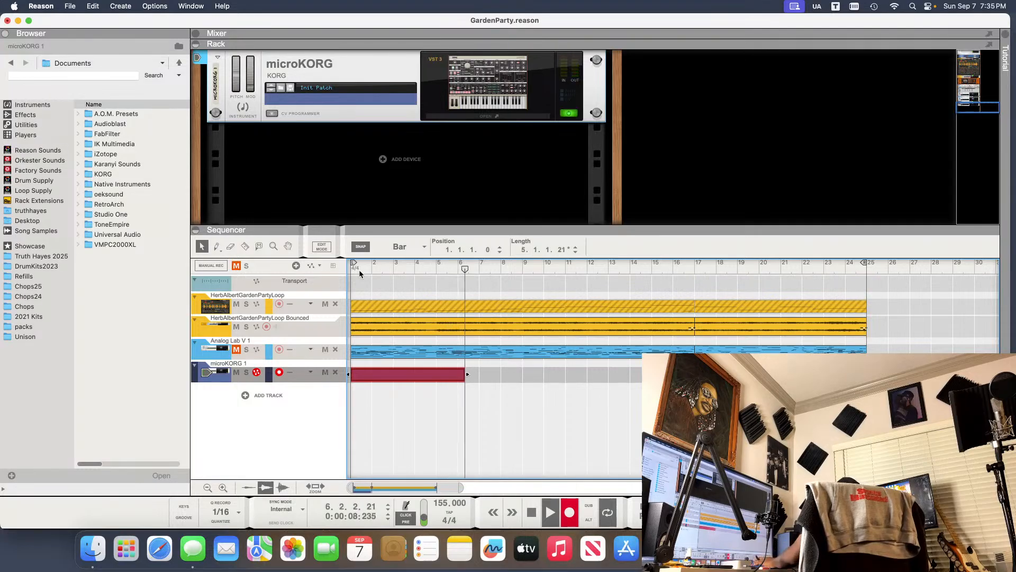
{"action": "key", "text": "space"}
{"action": "key", "text": "super+z"}
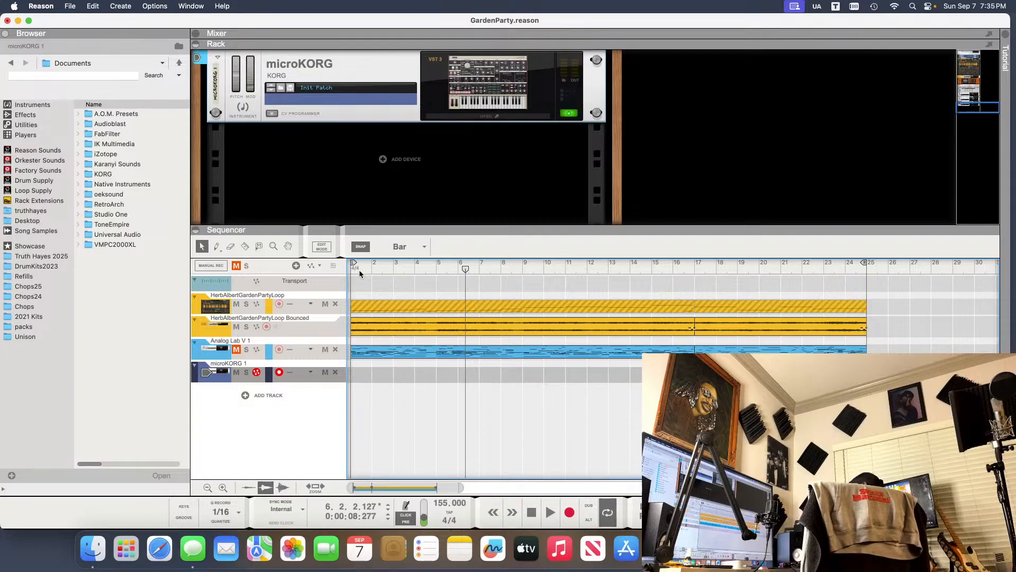
- Record a microKORG 1 lead take from bar 1 to bar 25 and stop recording
{"action": "left_click", "coordinate": [360, 271]}
{"action": "key", "text": "super+Return"}
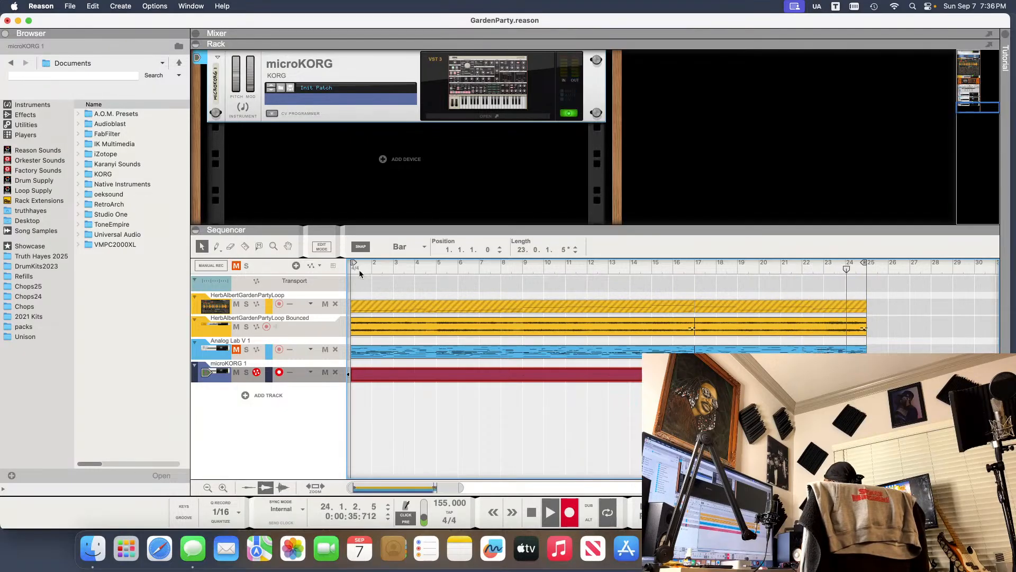
{"action": "key", "text": "space"}
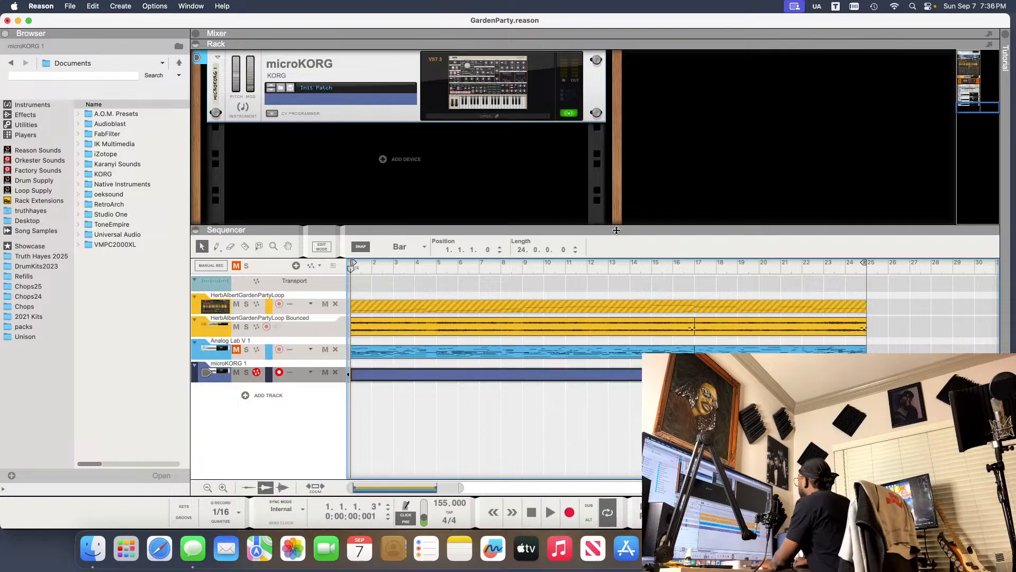
- Split the microKORG 1 clip at bar 17 and open the second part for note editing around C5
{"action": "left_click", "coordinate": [245, 247]}
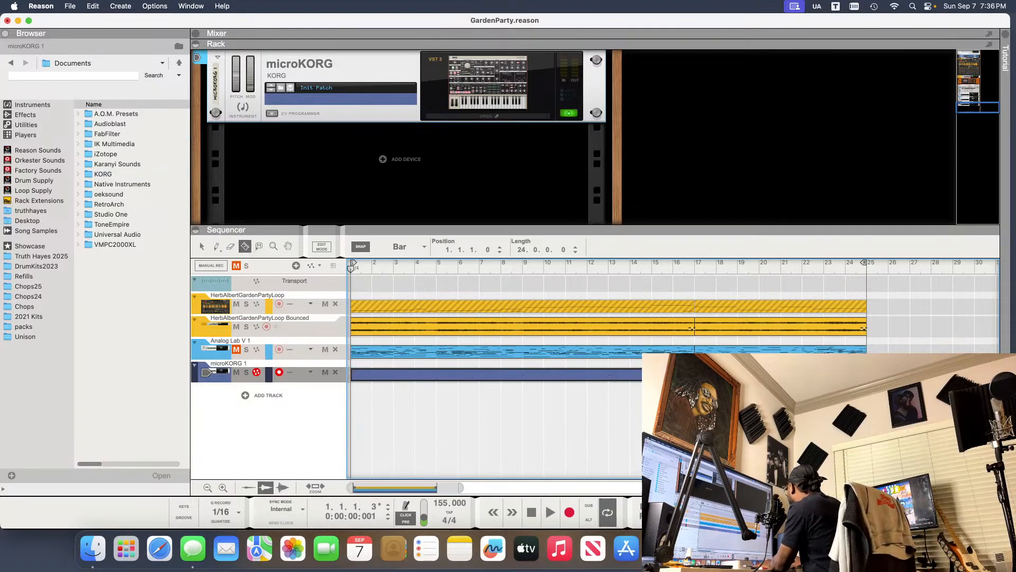
{"action": "left_click", "coordinate": [694, 374]}
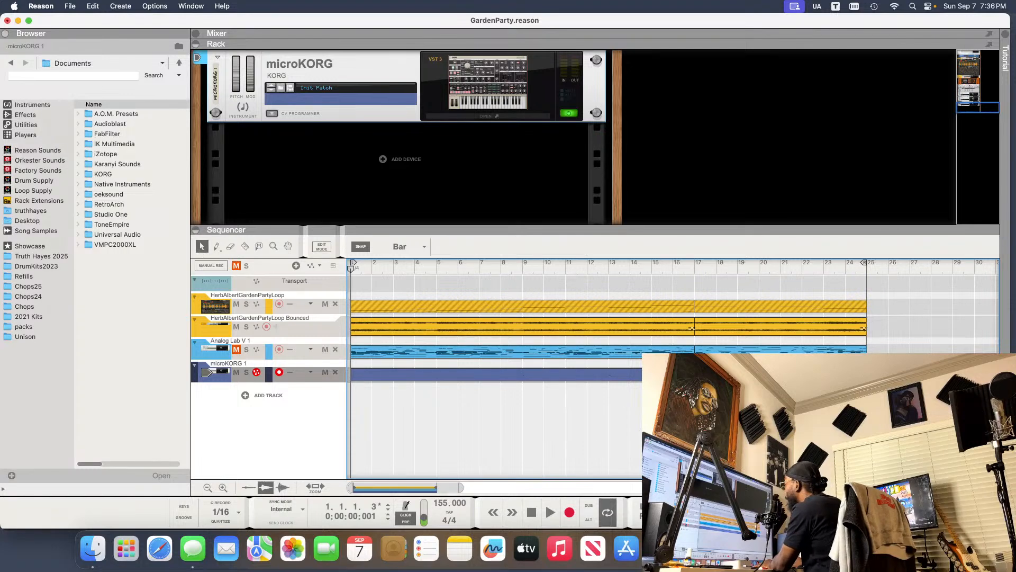
{"action": "double_click", "coordinate": [751, 374]}
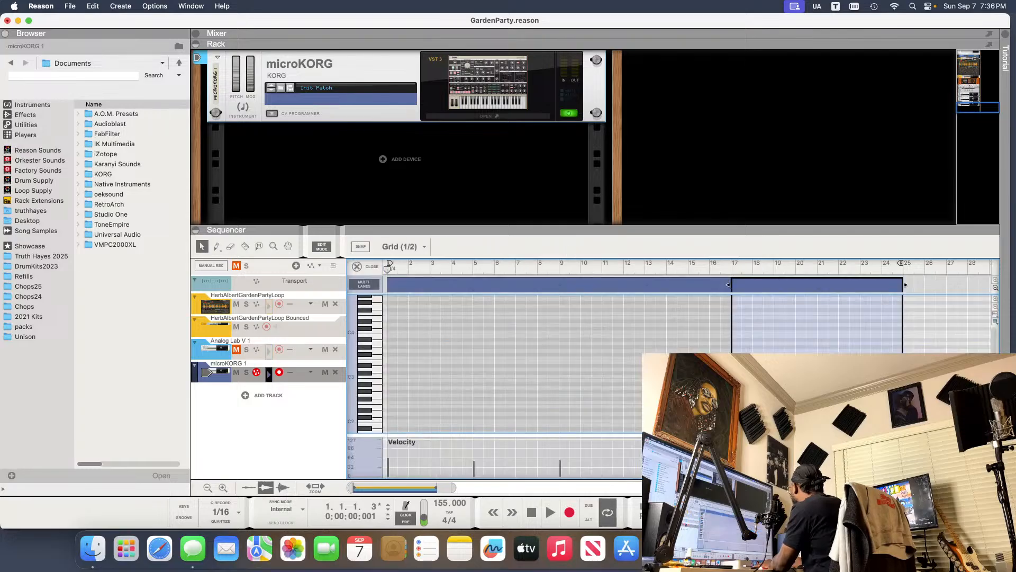
{"action": "scroll", "coordinate": [752, 374], "scroll_direction": "down", "scroll_amount": 10}
{"action": "scroll", "coordinate": [514, 365], "scroll_direction": "up", "scroll_amount": 5}
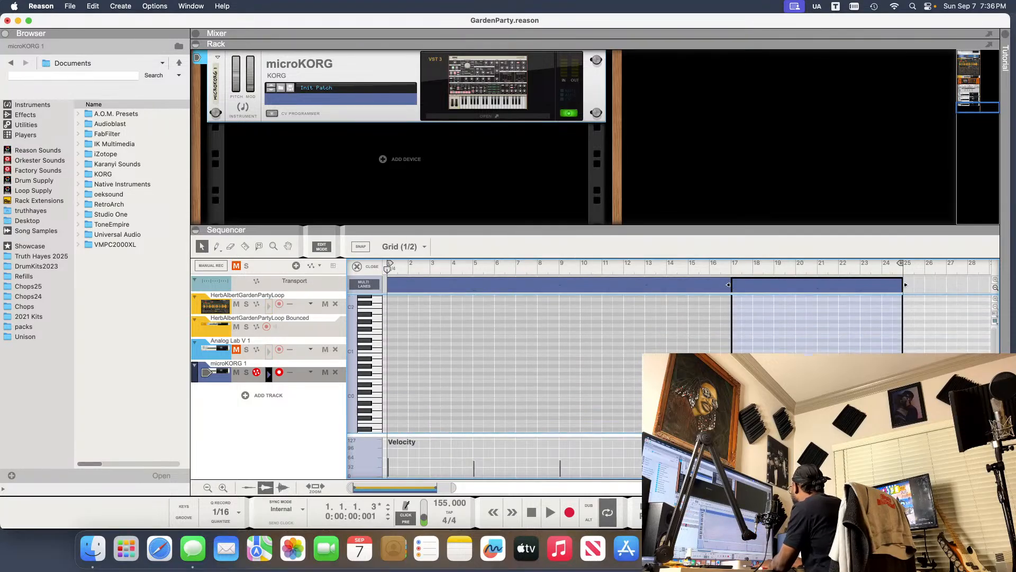
{"action": "scroll", "coordinate": [556, 365], "scroll_direction": "up", "scroll_amount": 6}
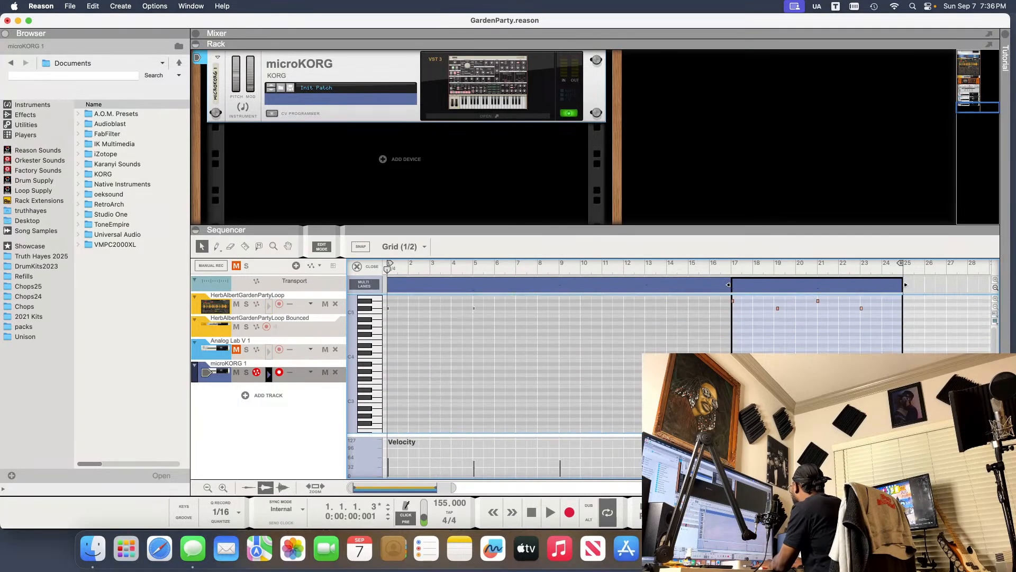
- Play the microKORG 1 notes from bar 17 to just past bar 20 to check their timing
{"action": "left_click", "coordinate": [731, 268]}
{"action": "key", "text": "space"}
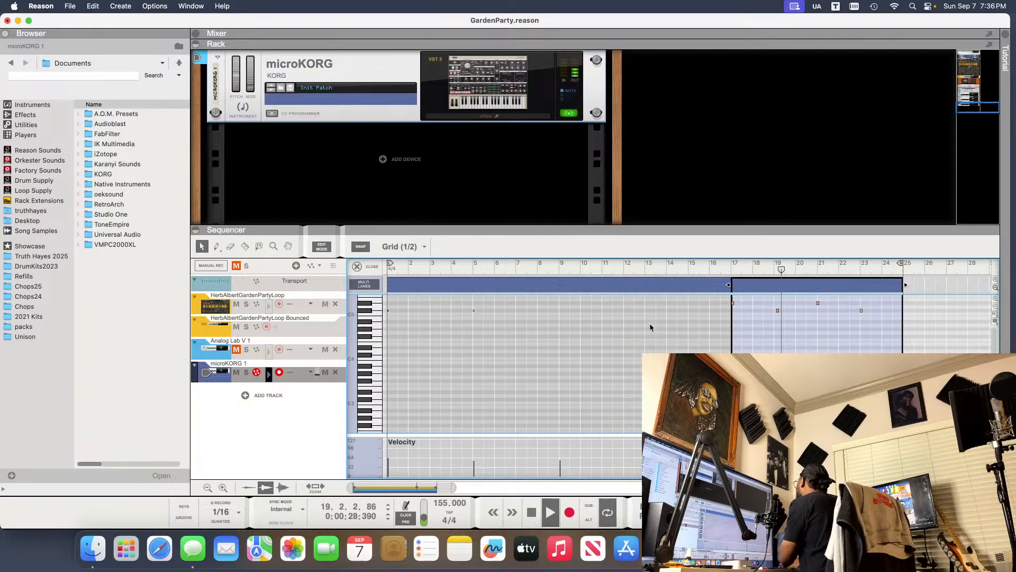
{"action": "key", "text": "space"}
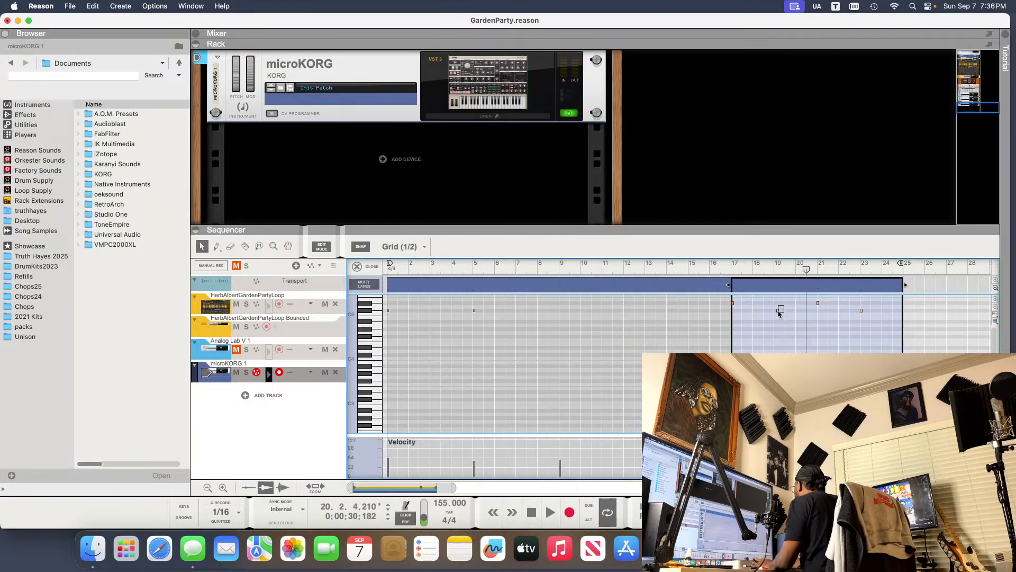
- Move the C#5 note near bar 19 earlier, to position 19.1.1.155, and check it by playing from bar 17
{"action": "left_click", "coordinate": [778, 311]}
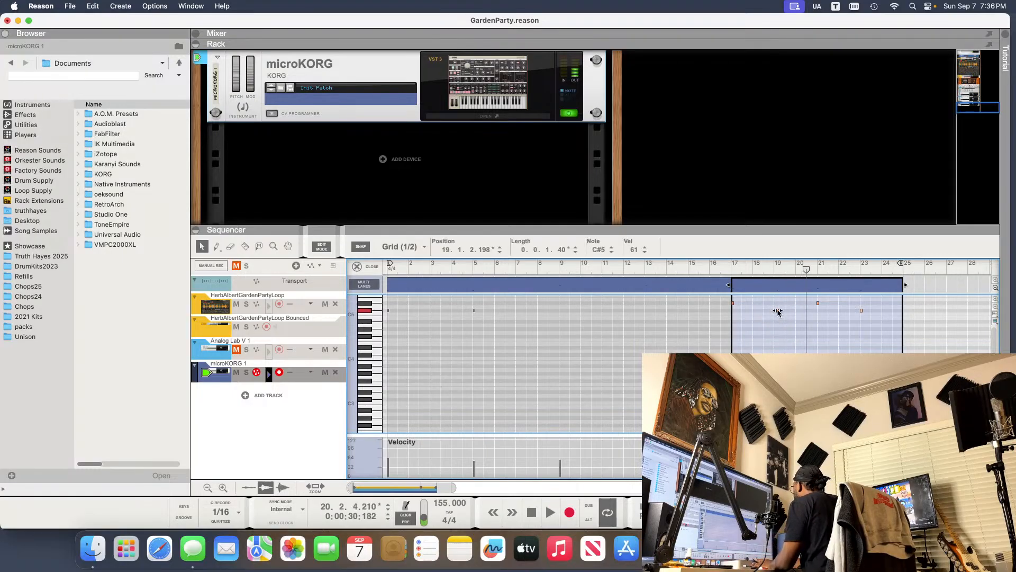
{"action": "left_click", "coordinate": [470, 250]}
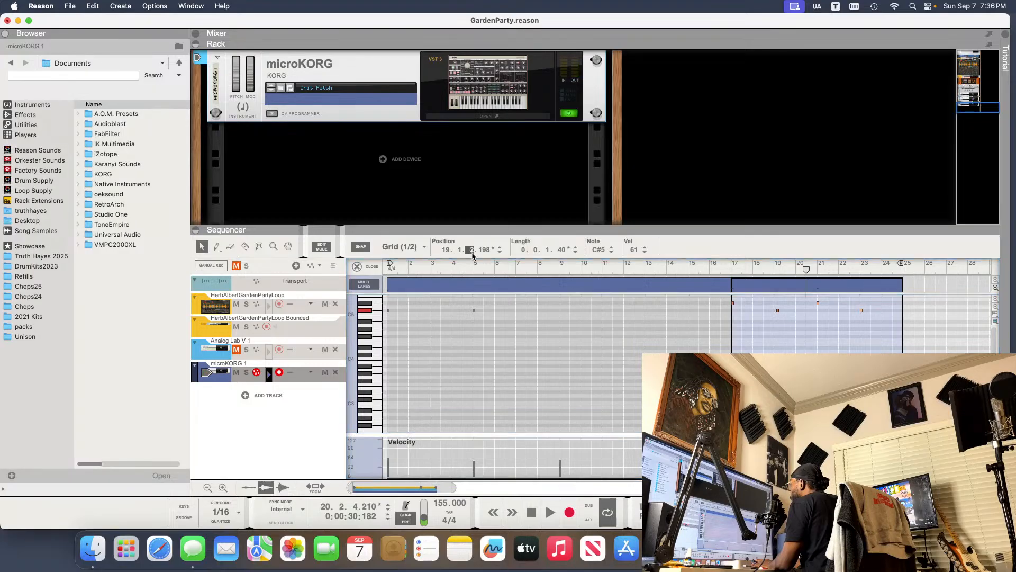
{"action": "left_click_drag", "start_coordinate": [472, 264], "coordinate": [474, 264]}
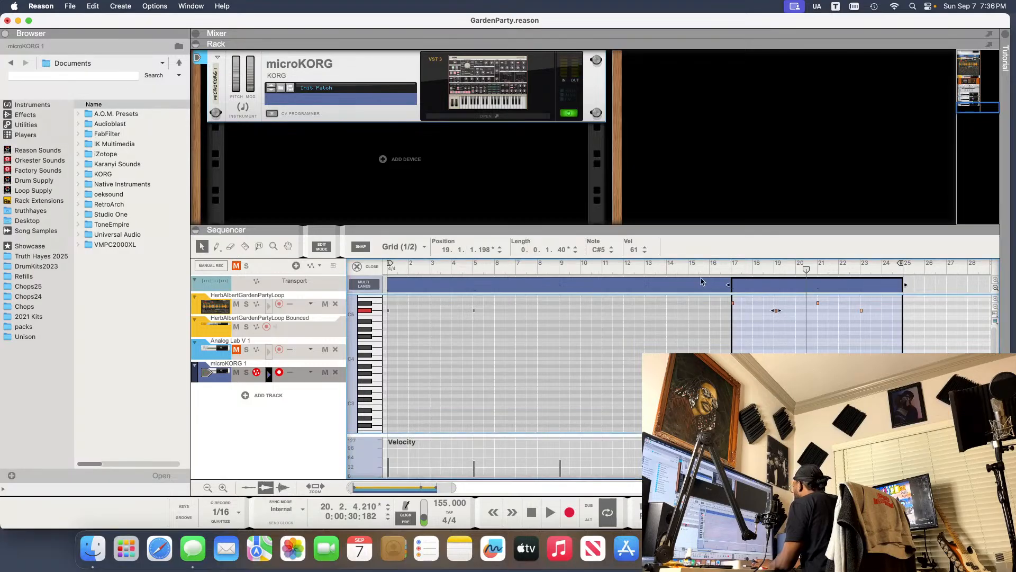
{"action": "left_click", "coordinate": [486, 250]}
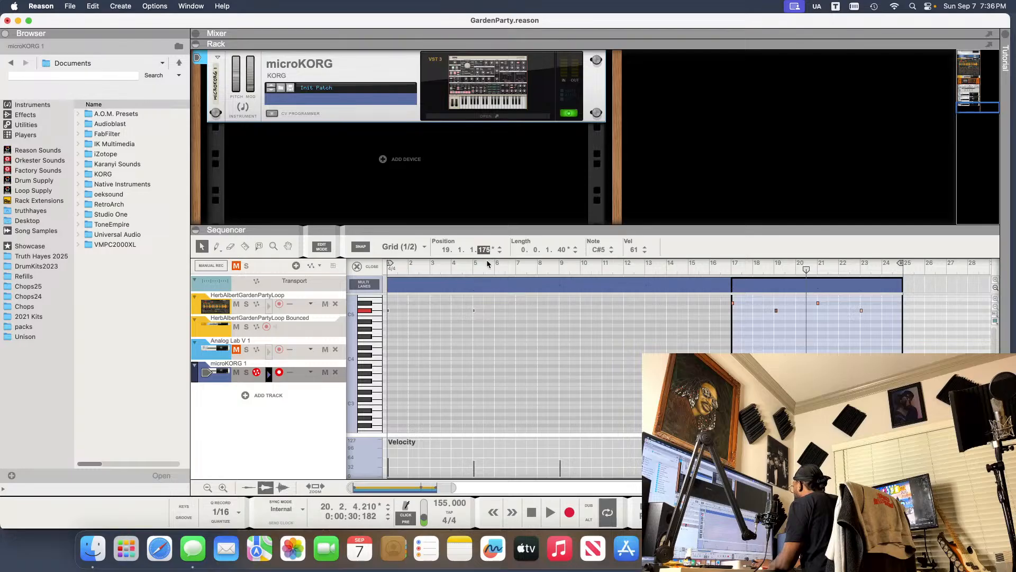
{"action": "key", "text": "Return"}
{"action": "left_click_drag", "start_coordinate": [485, 250], "coordinate": [488, 257]}
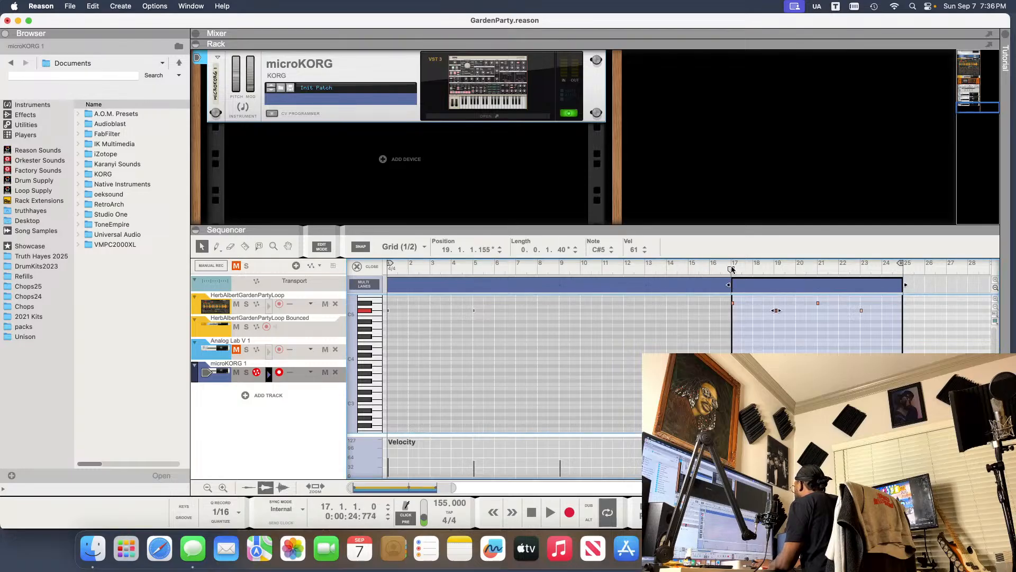
{"action": "key", "text": "space"}
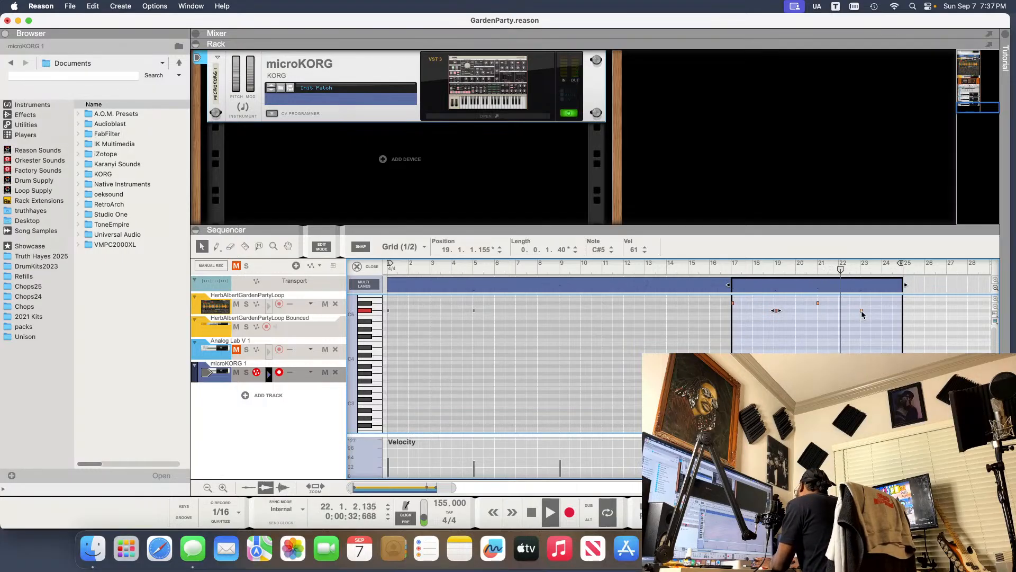
{"action": "key", "text": "space"}
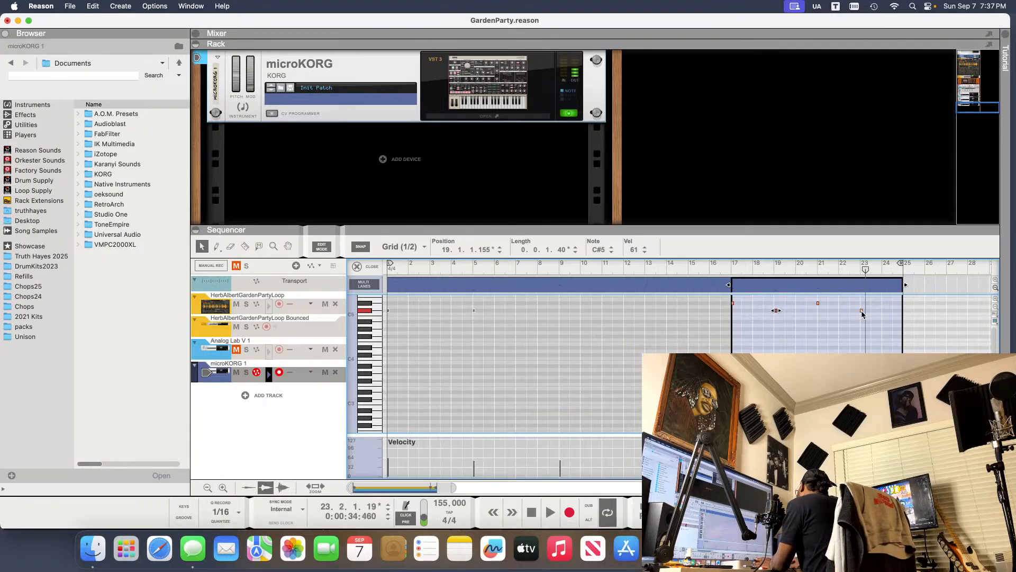
- Lower the note at bar 23 to A#4, play the result, and leave note editing
{"action": "left_click_drag", "start_coordinate": [861, 311], "coordinate": [862, 319]}
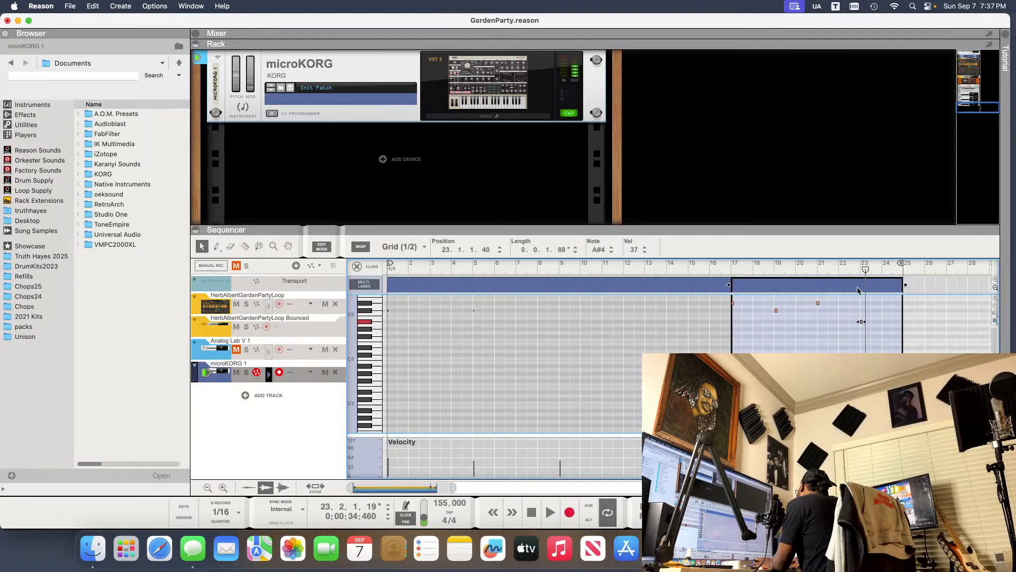
{"action": "key", "text": "space"}
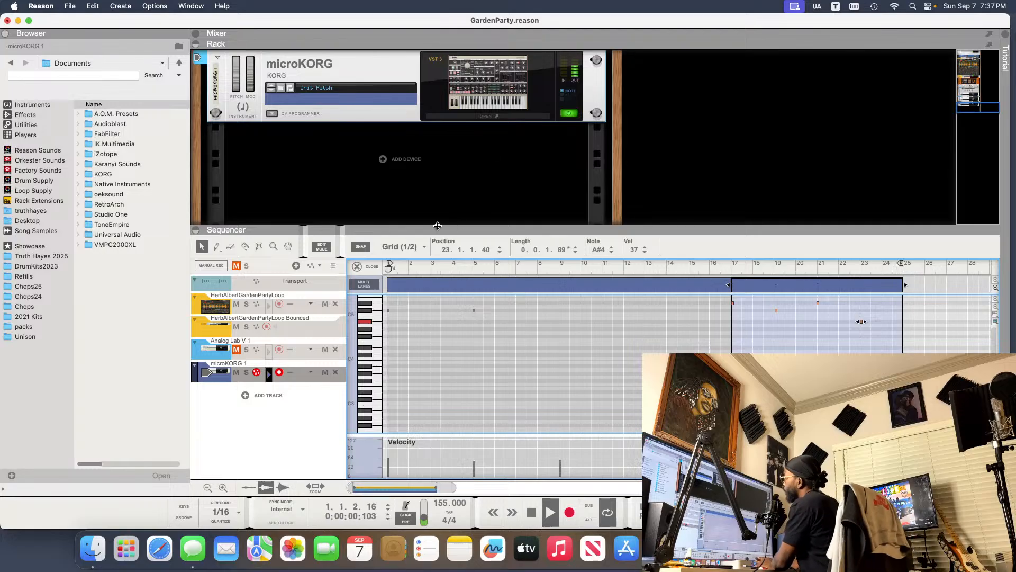
{"action": "key", "text": "space"}
{"action": "left_click", "coordinate": [328, 248]}
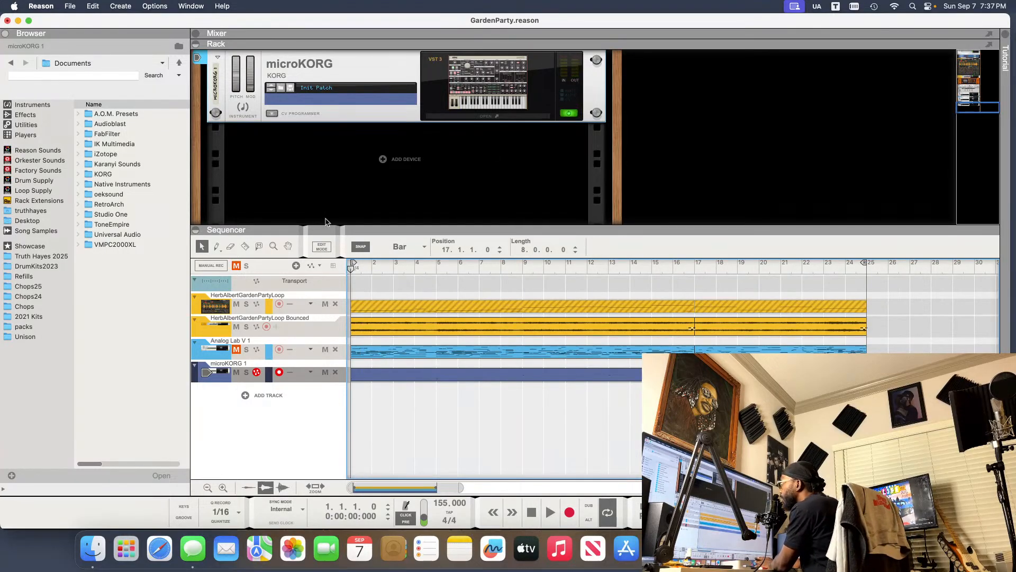
- Search the effects for "delay" and add H-Delay Stereo below the microKORG in the rack
{"action": "left_click", "coordinate": [29, 115]}
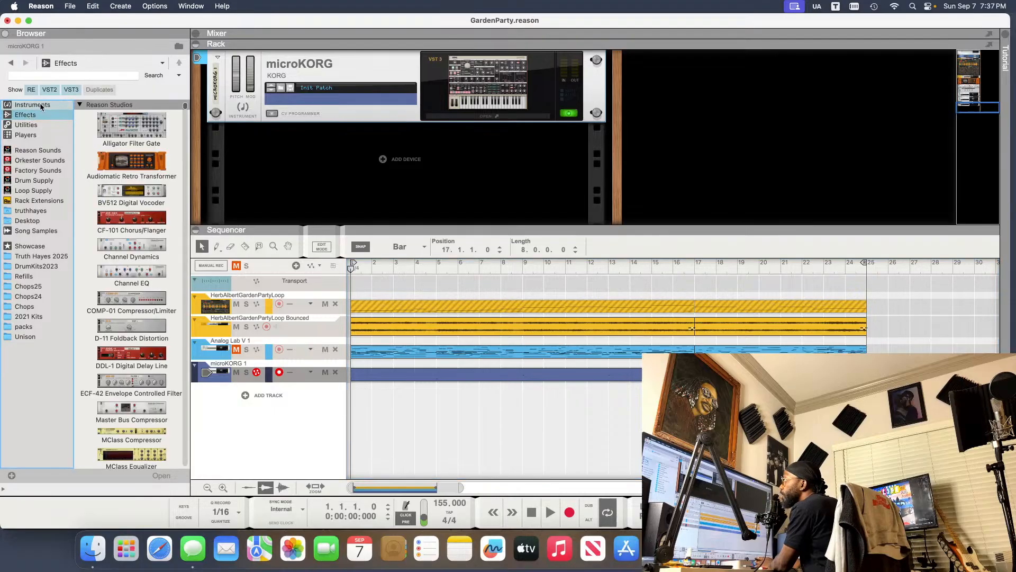
{"action": "left_click", "coordinate": [54, 78]}
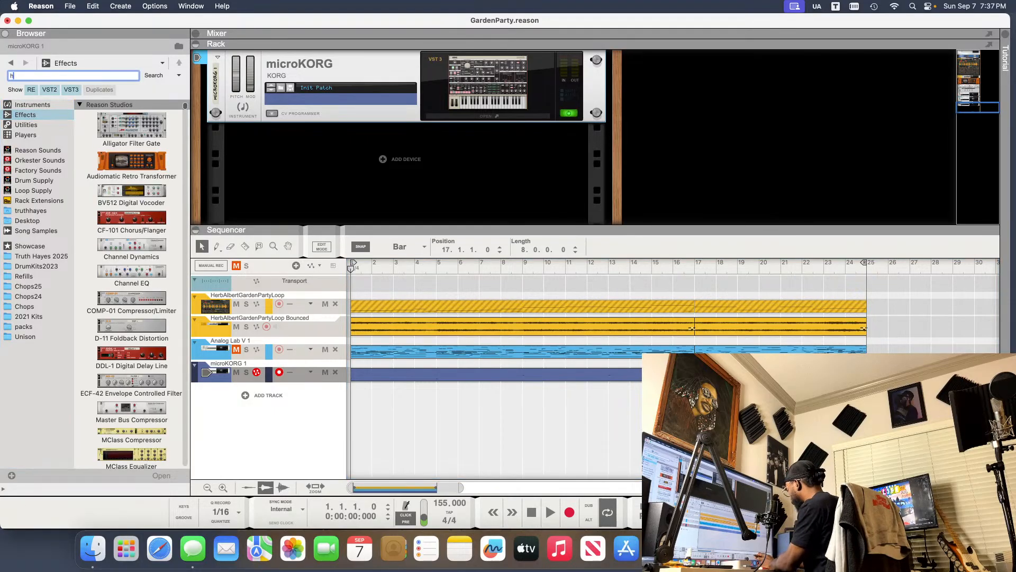
{"action": "key", "text": "Return"}
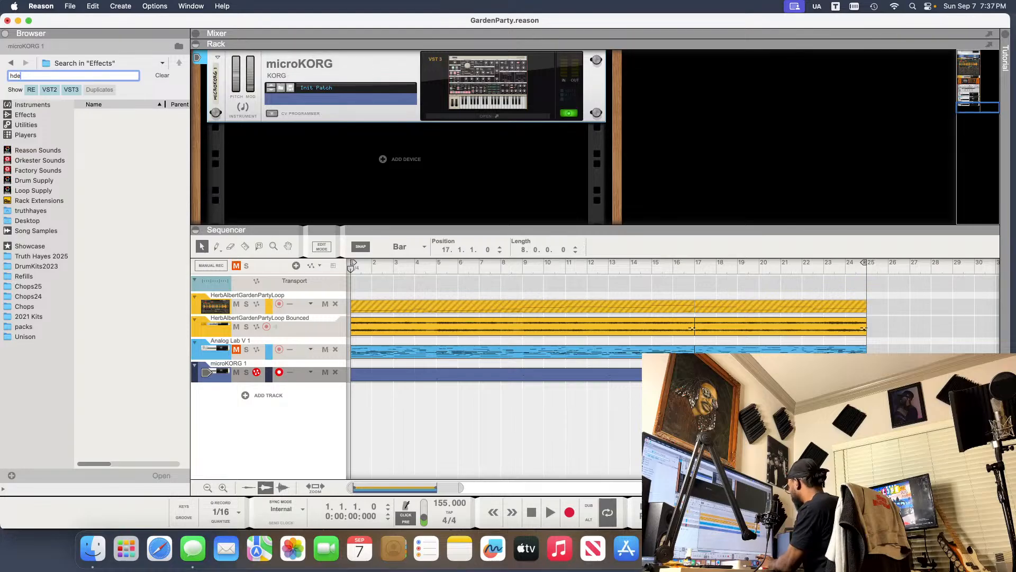
{"action": "key", "text": "BackSpace"}
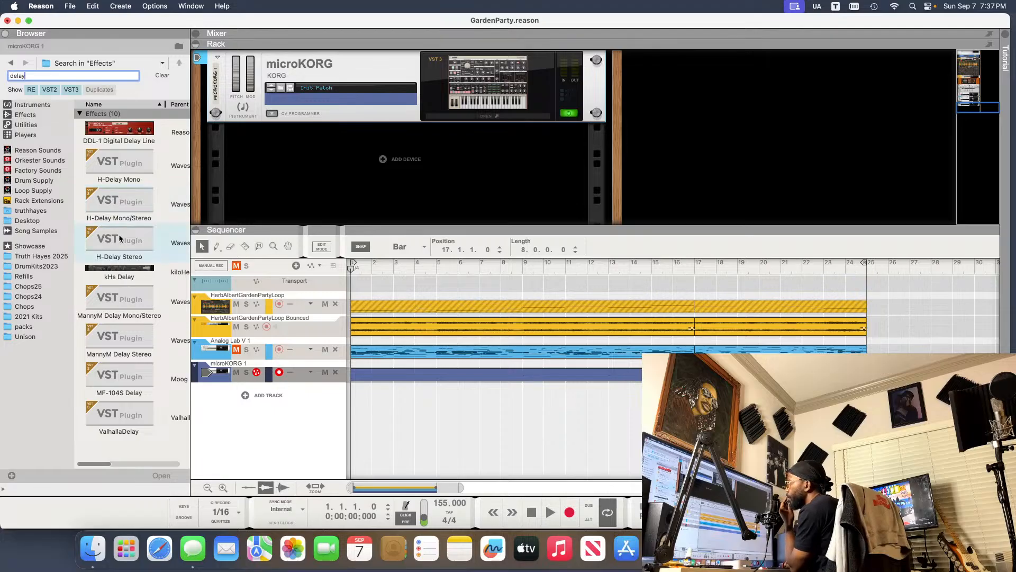
{"action": "left_click_drag", "start_coordinate": [113, 242], "coordinate": [286, 158]}
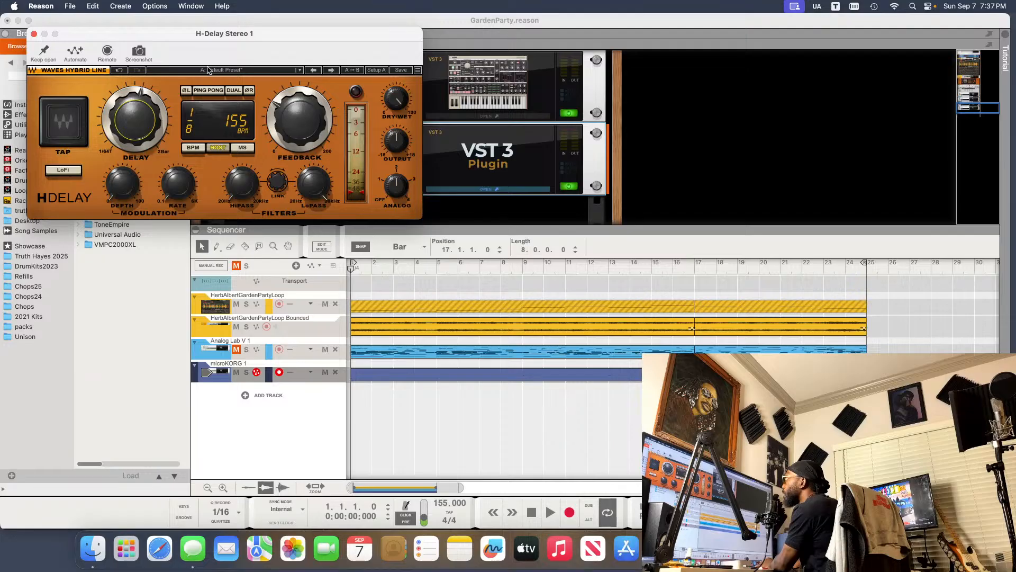
- Load the NB - 1/4 factory preset into H-Delay and play the opening bars to hear it on the microKORG
{"action": "left_click", "coordinate": [277, 72]}
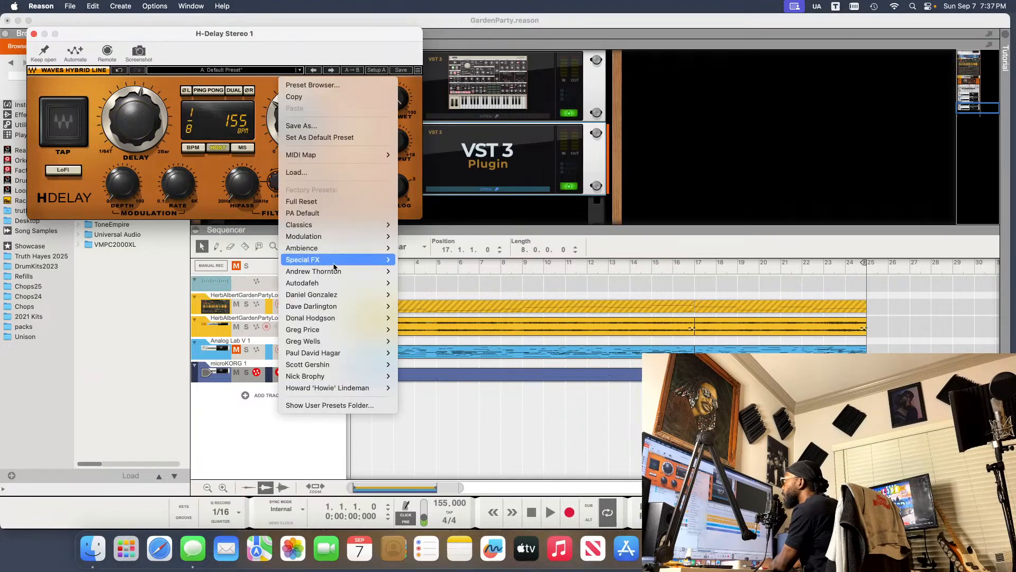
{"action": "mouse_move", "coordinate": [389, 237]}
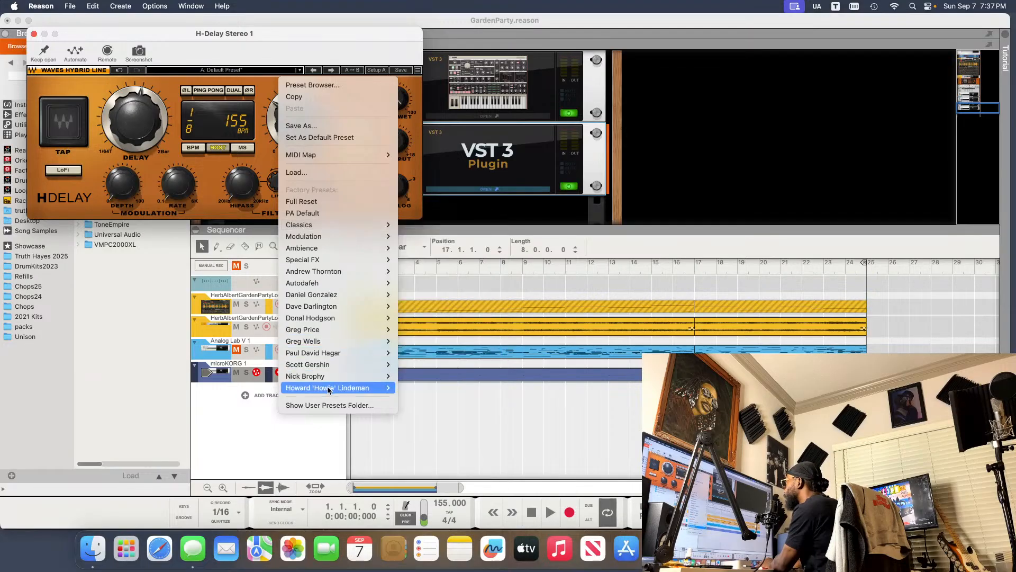
{"action": "mouse_move", "coordinate": [339, 379]}
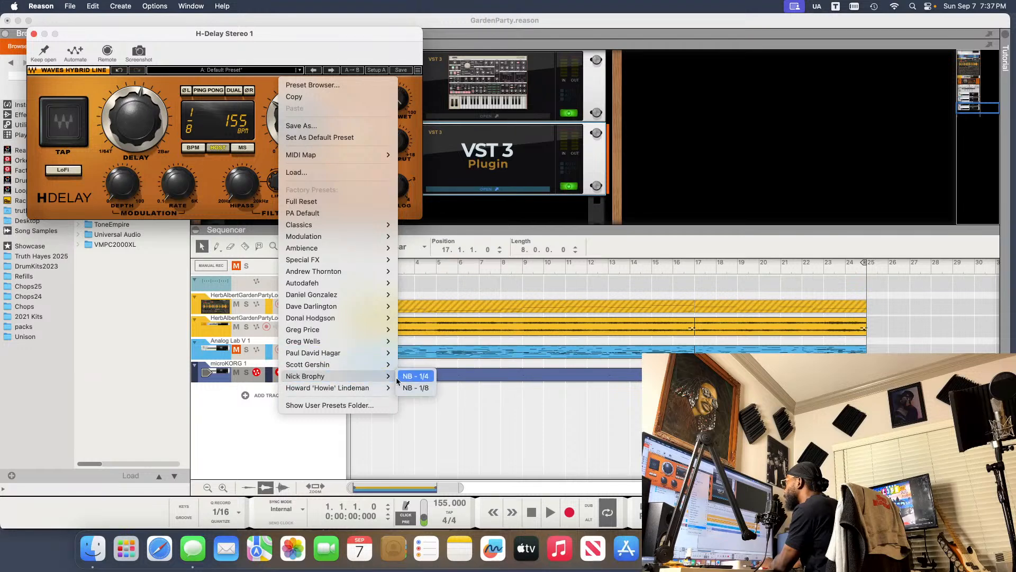
{"action": "left_click", "coordinate": [418, 379]}
{"action": "key", "text": "space"}
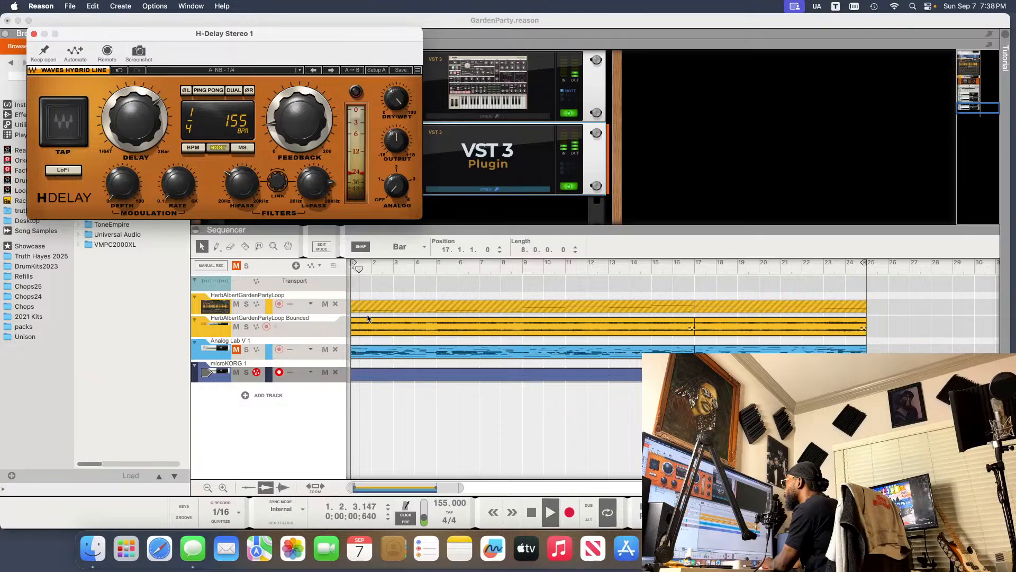
{"action": "key", "text": "space"}
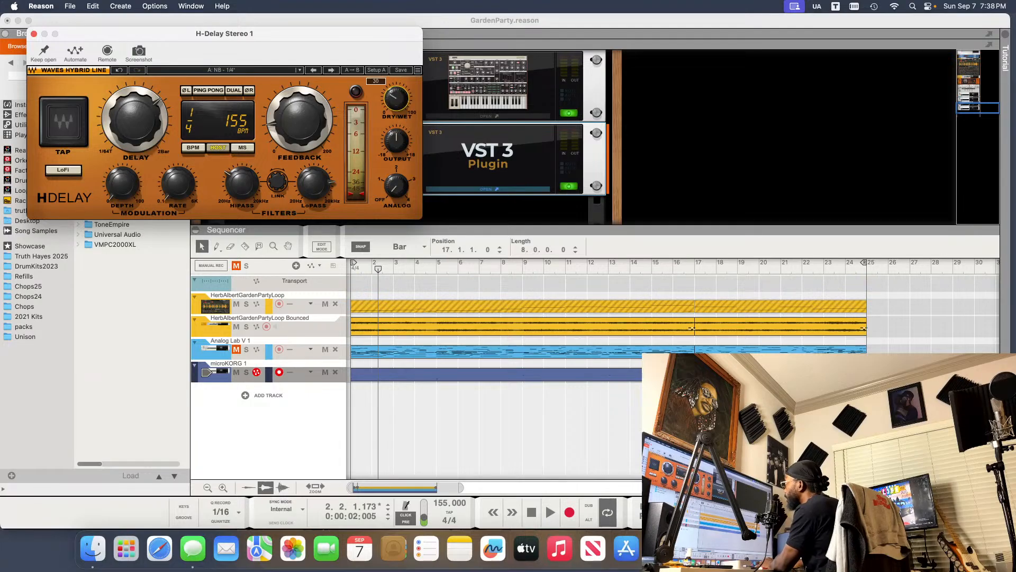
- Raise H-Delay's dry/wet mix and play the loop into bar 6 to check the delay level
{"action": "key", "text": "space"}
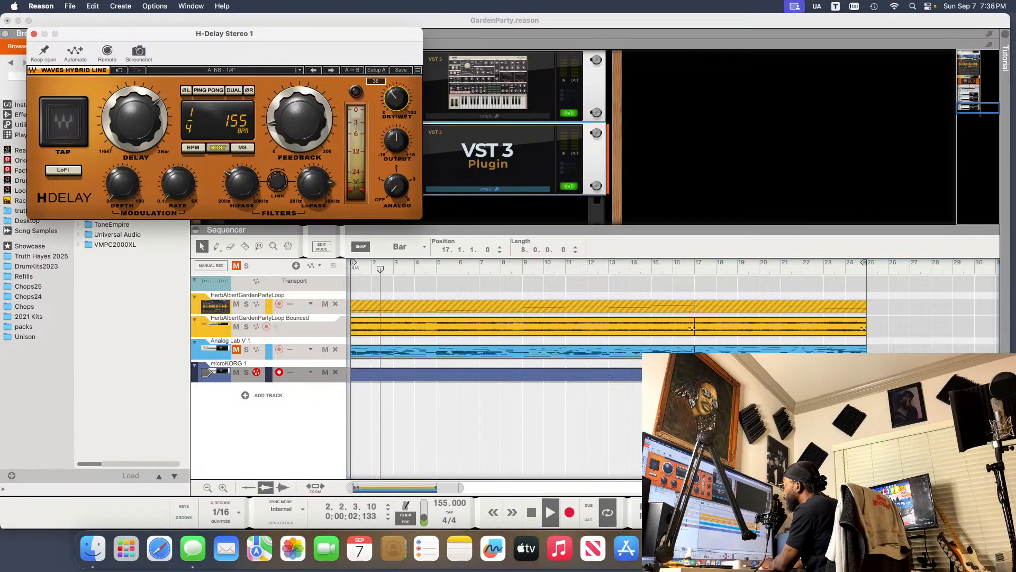
{"action": "key", "text": "space"}
{"action": "key", "text": "space"}
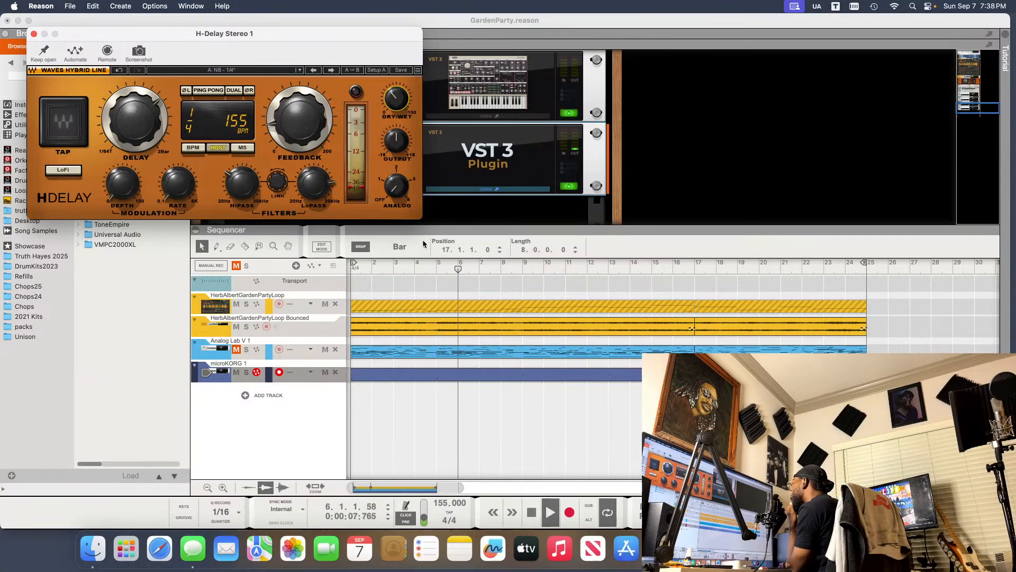
{"action": "key", "text": "space"}
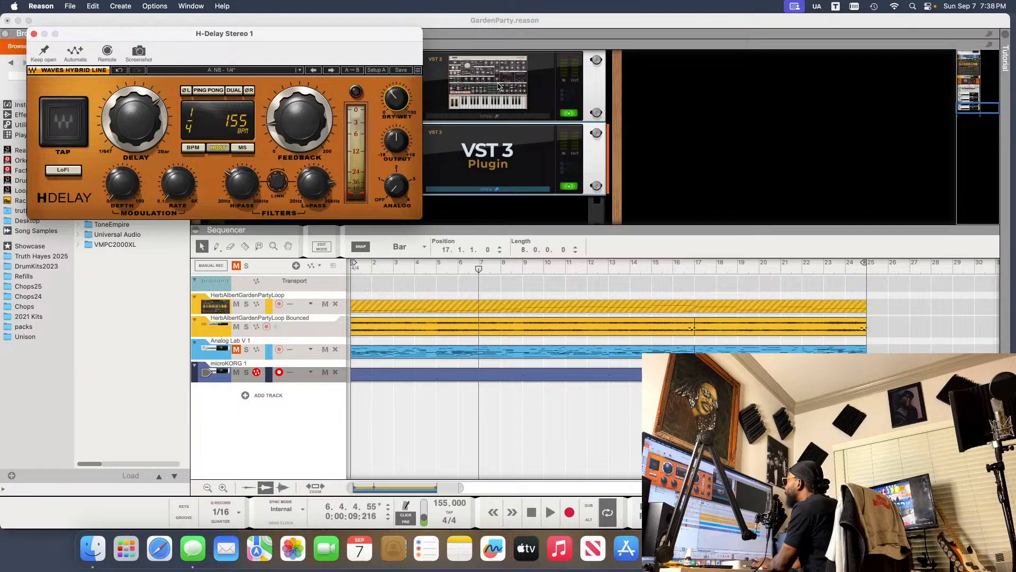
- Show the microKORG synth controls and set the arpeggiator resolution to 1/4
{"action": "left_click", "coordinate": [483, 147]}
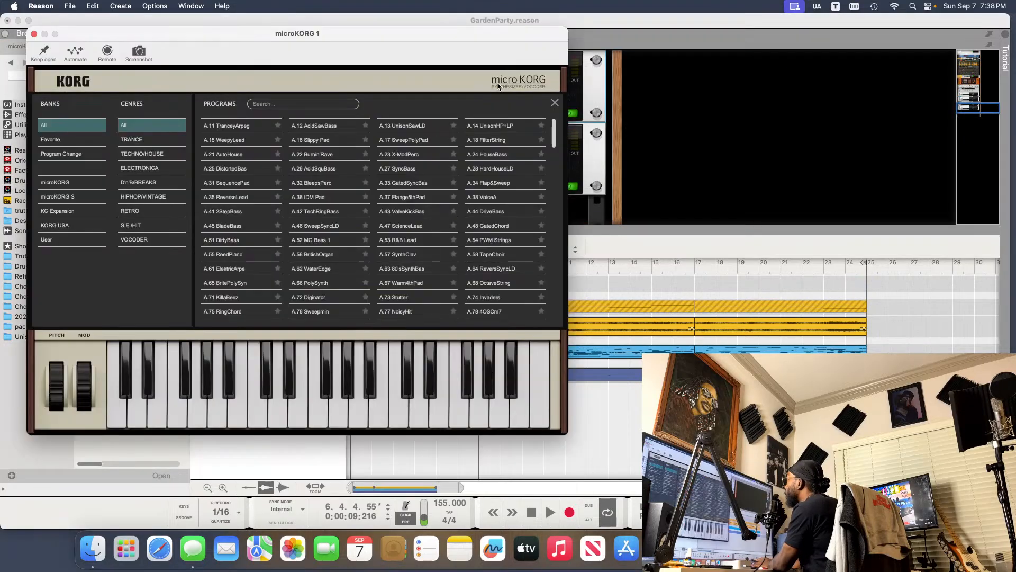
{"action": "left_click", "coordinate": [553, 104]}
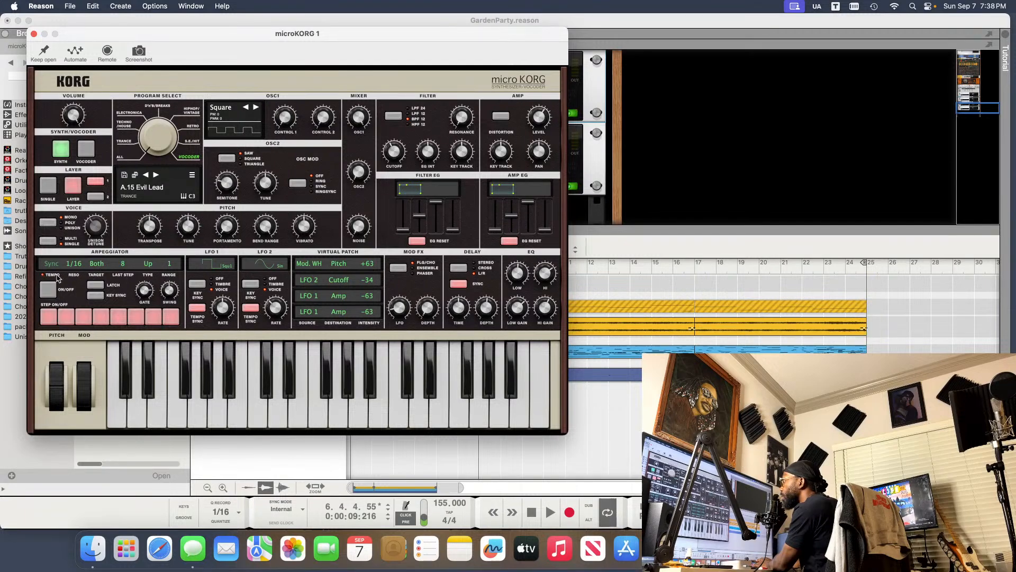
{"action": "left_click", "coordinate": [74, 264]}
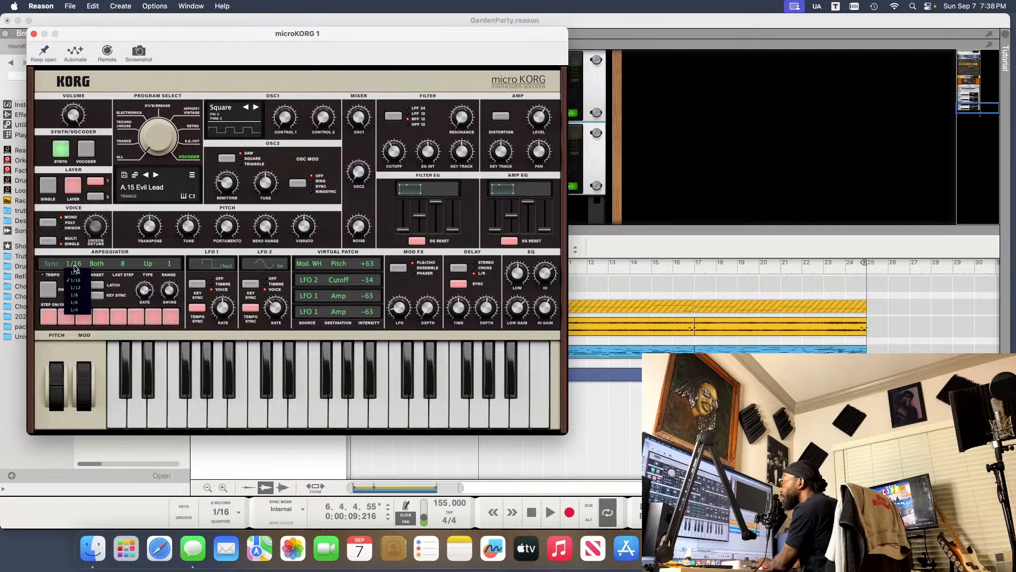
{"action": "left_click", "coordinate": [80, 312]}
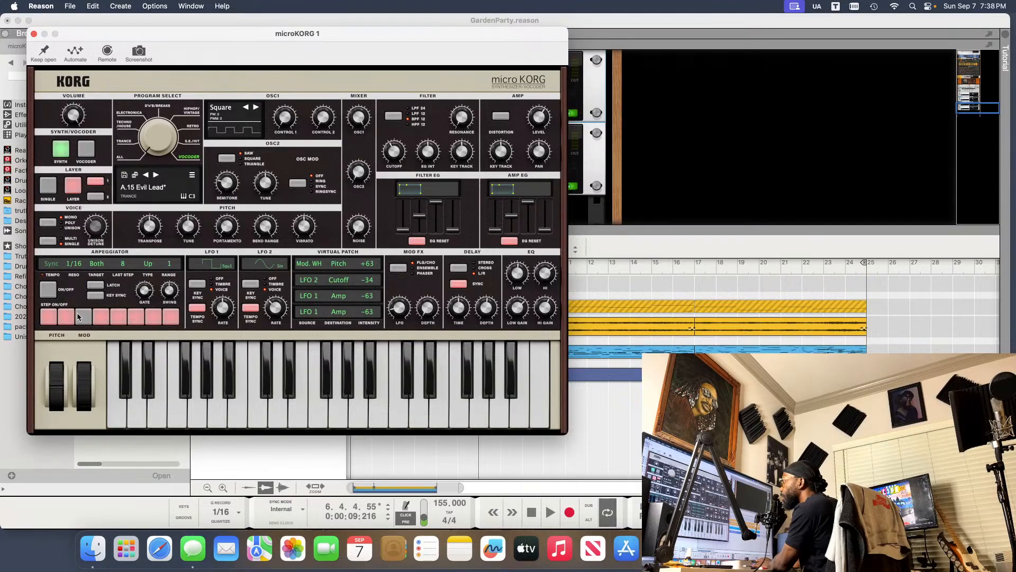
{"action": "left_click", "coordinate": [74, 263]}
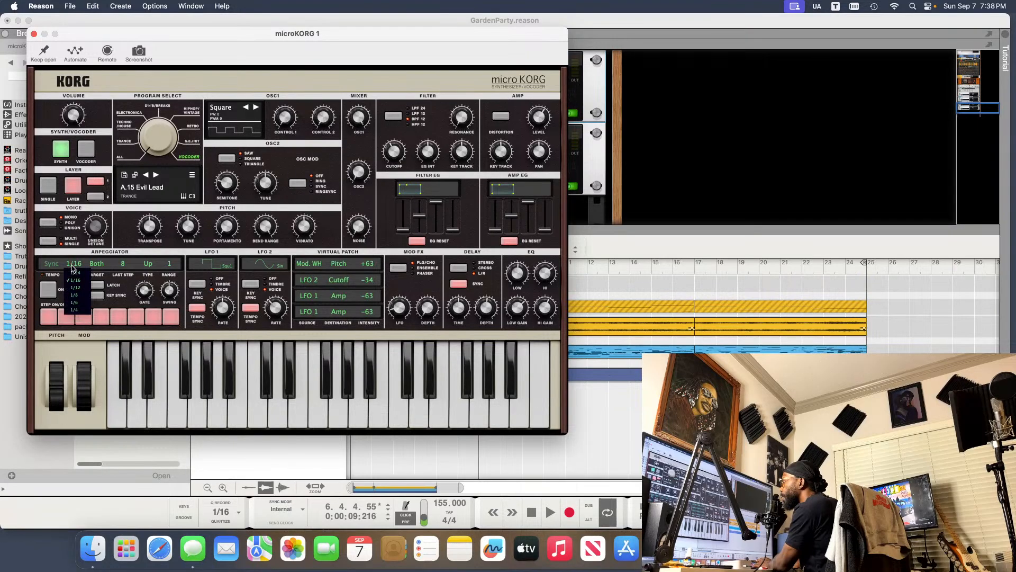
{"action": "left_click", "coordinate": [79, 311]}
- Play the loop from the start while trying the microKORG delay time at sync notes 1/8 and 1/4
{"action": "key", "text": "space"}
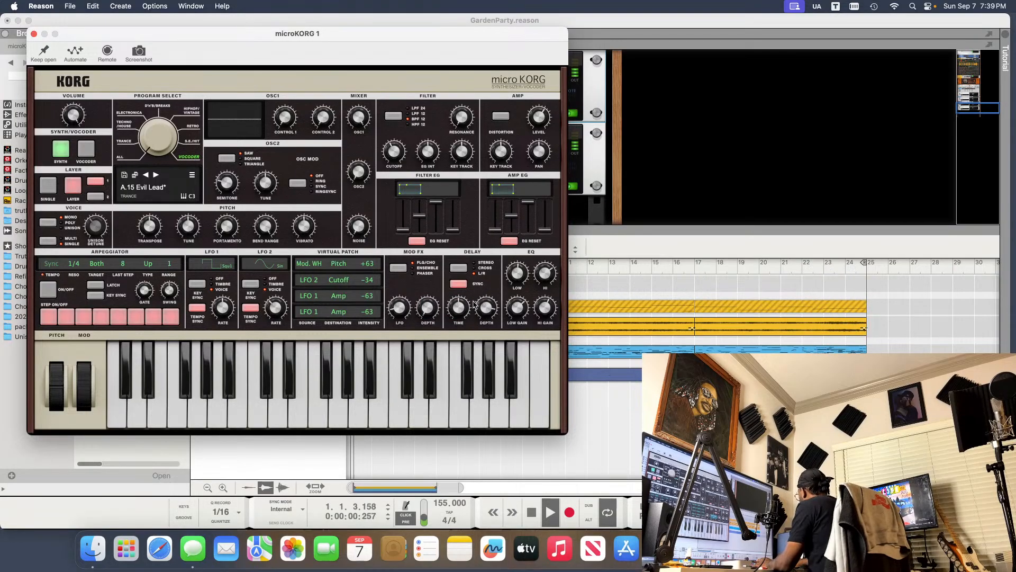
{"action": "mouse_move", "coordinate": [458, 309]}
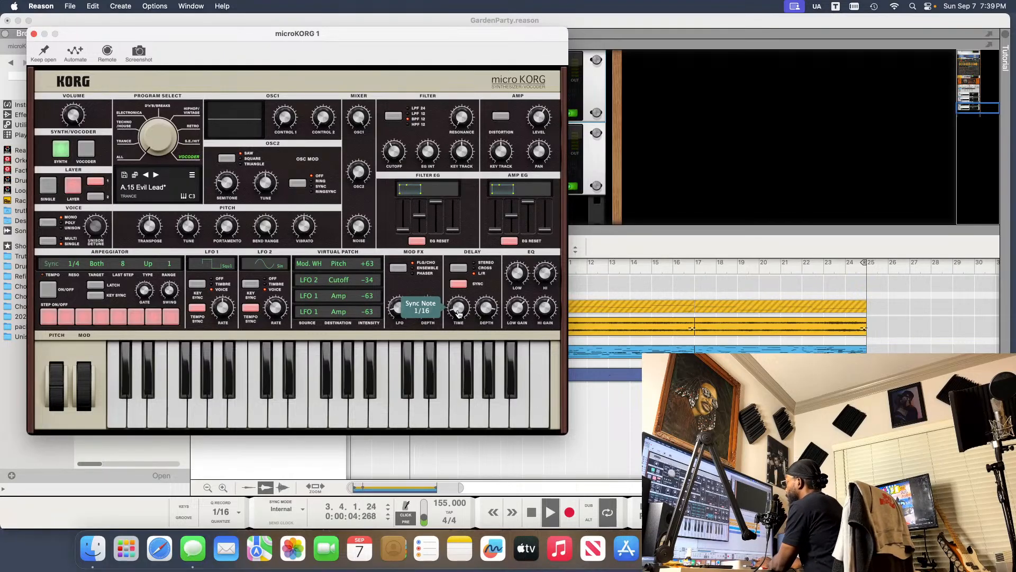
{"action": "scroll", "coordinate": [459, 310], "scroll_direction": "up", "scroll_amount": 2}
{"action": "scroll", "coordinate": [459, 311], "scroll_direction": "down", "scroll_amount": 4}
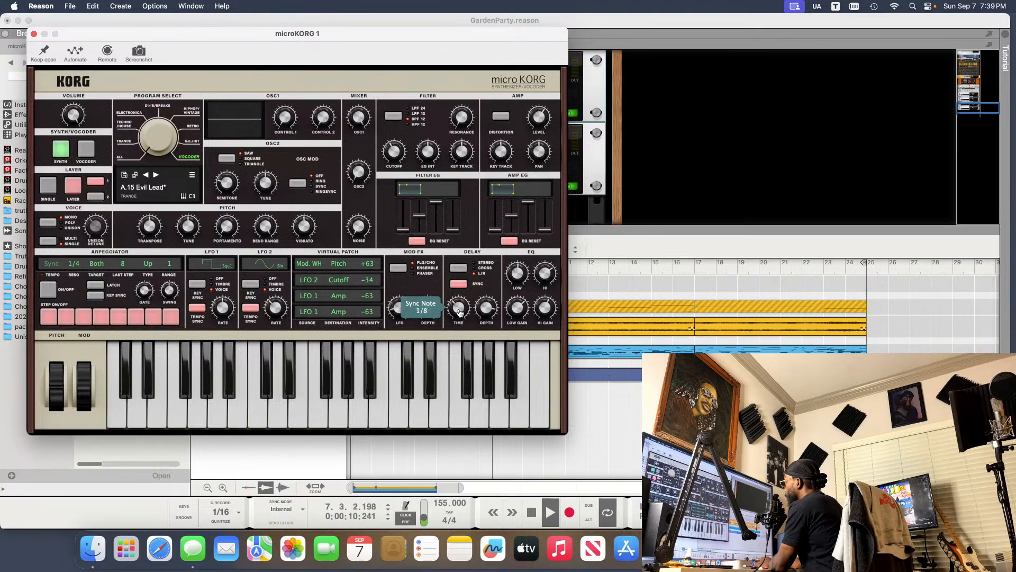
{"action": "scroll", "coordinate": [460, 312], "scroll_direction": "down", "scroll_amount": 2}
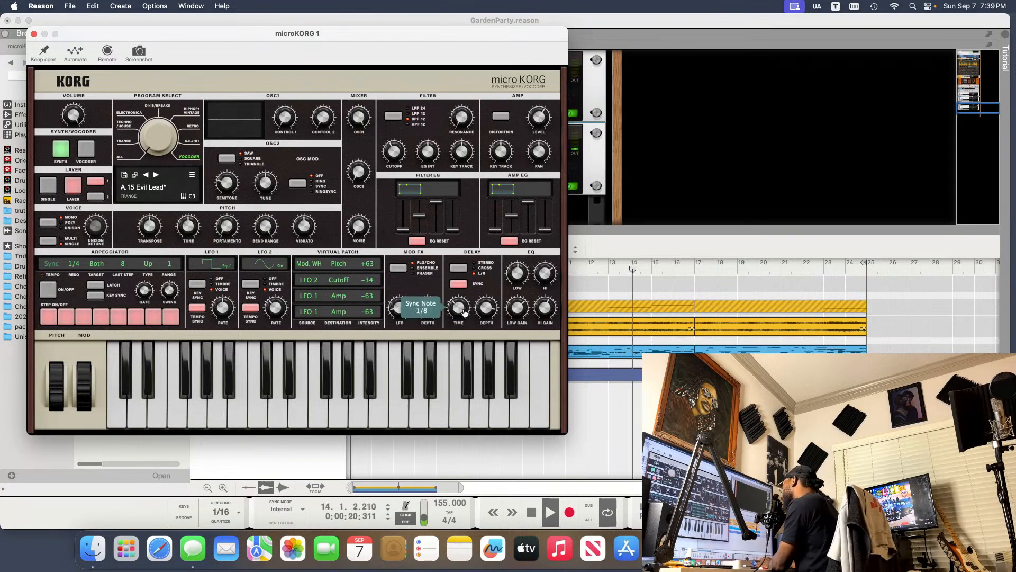
{"action": "scroll", "coordinate": [464, 312], "scroll_direction": "up", "scroll_amount": 3}
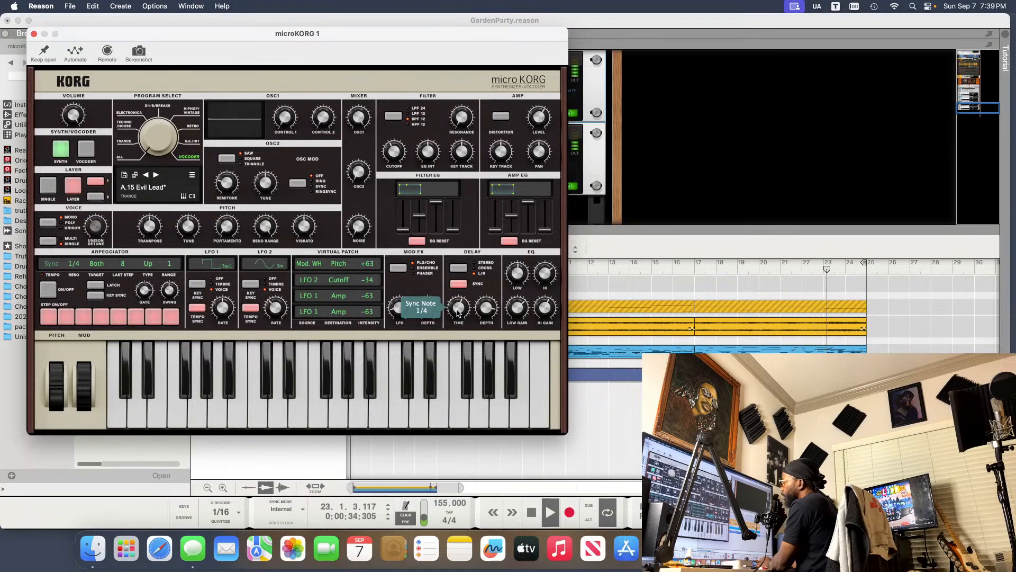
{"action": "scroll", "coordinate": [459, 313], "scroll_direction": "down", "scroll_amount": 1}
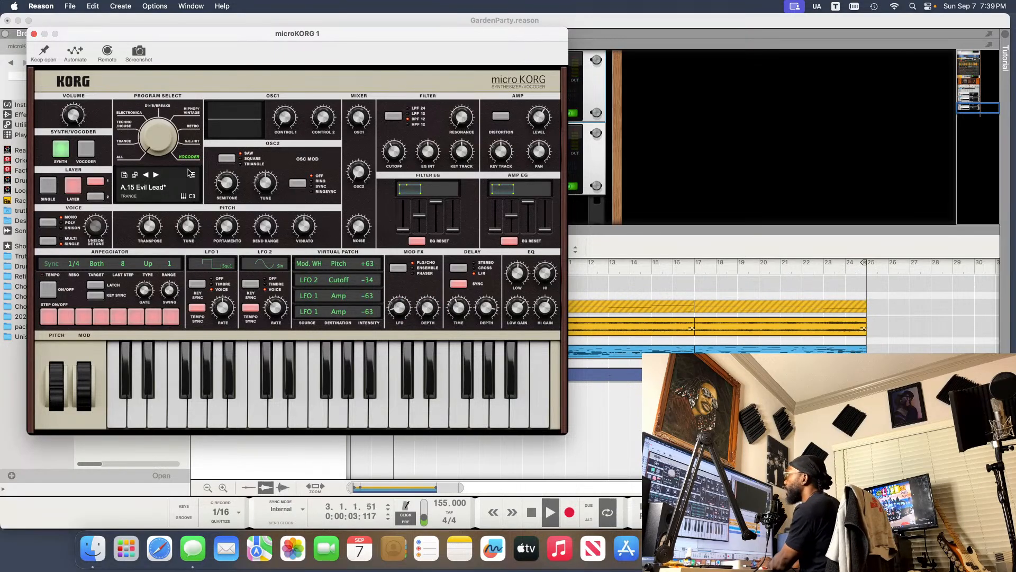
- Reload the A.15 Evil Lead program to discard the arpeggiator and delay edits, and close the microKORG window
{"action": "left_click", "coordinate": [156, 175]}
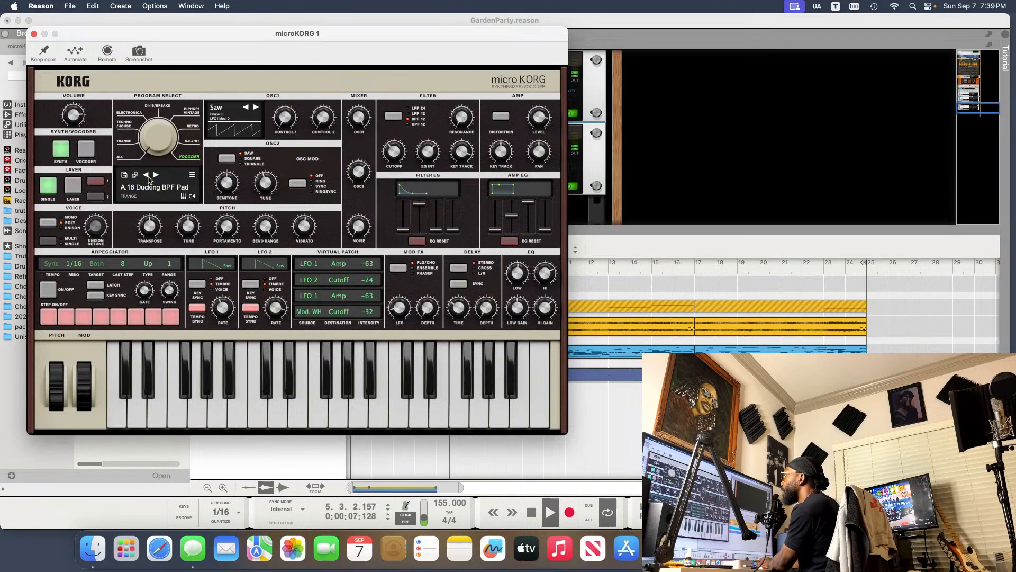
{"action": "left_click", "coordinate": [147, 175]}
{"action": "mouse_move", "coordinate": [314, 237]}
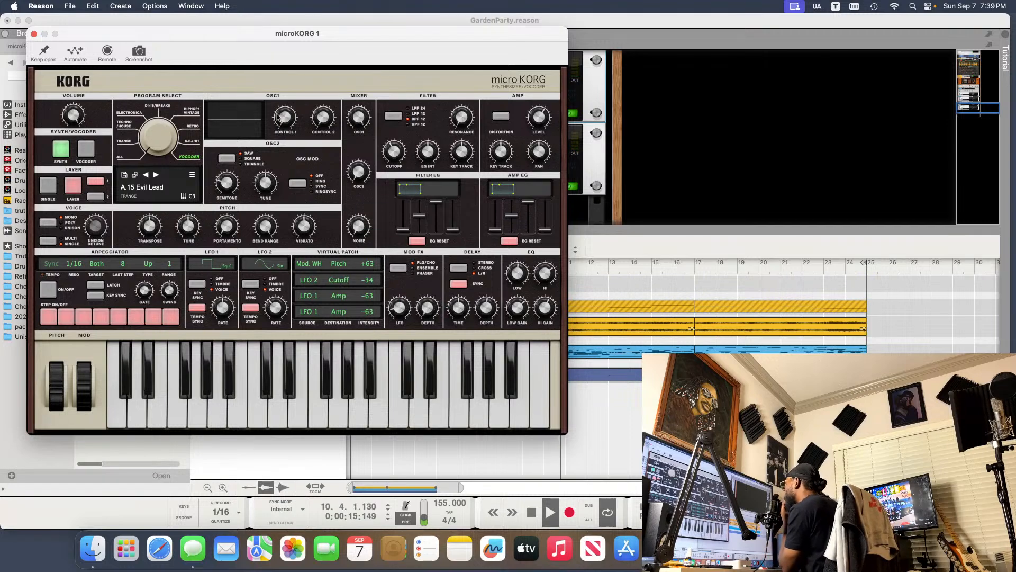
{"action": "left_click", "coordinate": [34, 33]}
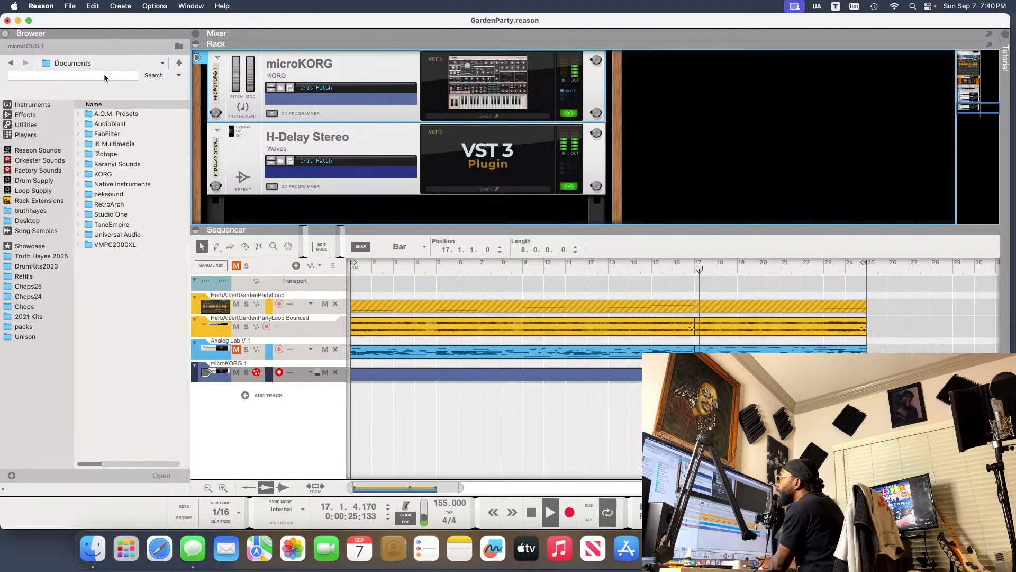
- Insert an Audiomatic Retro Transformer between the microKORG and H-Delay, choose Spread, and adjust its Transform amount
{"action": "left_click", "coordinate": [28, 115]}
{"action": "left_click_drag", "start_coordinate": [112, 167], "coordinate": [247, 124]}
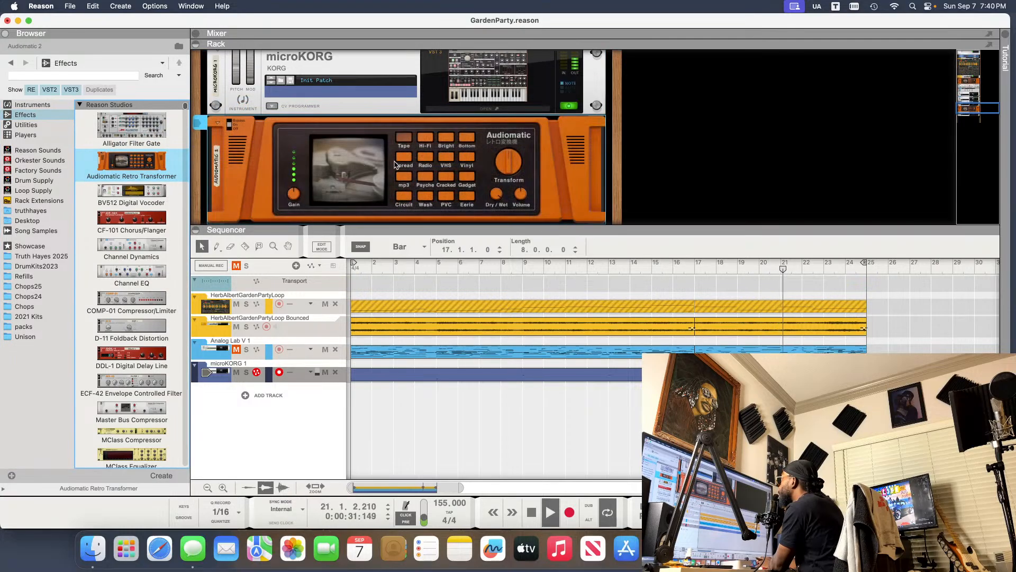
{"action": "left_click_drag", "start_coordinate": [512, 169], "coordinate": [517, 214]}
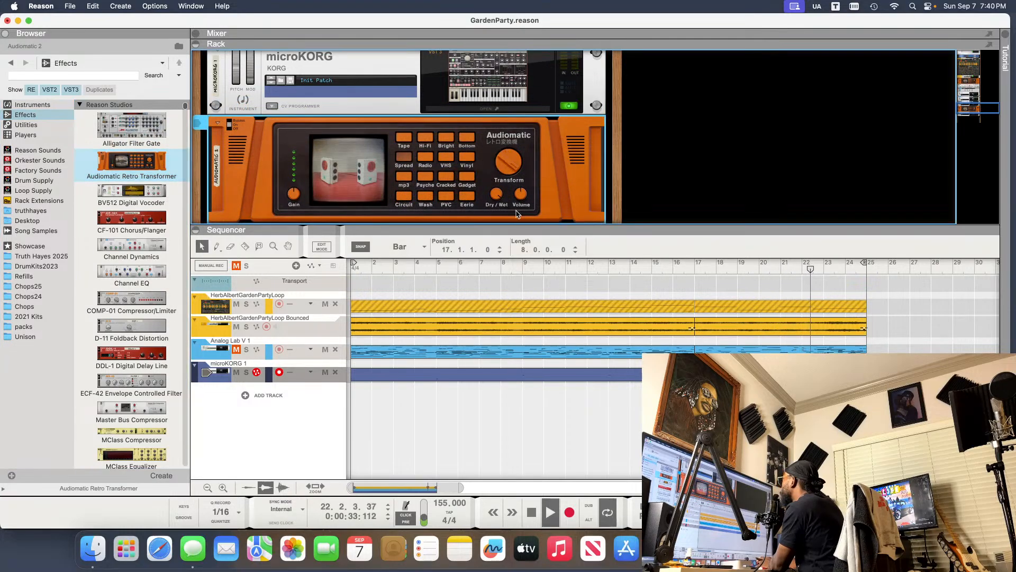
{"action": "mouse_move", "coordinate": [522, 198]}
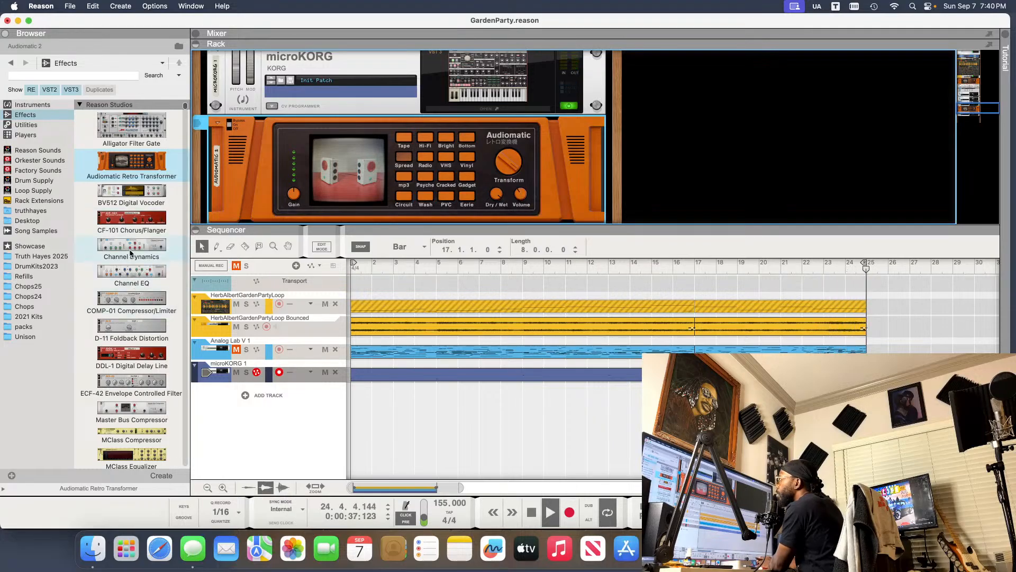
- Lower the level fader of the microKORG 1 mix channel slightly while the loop plays
{"action": "mouse_move", "coordinate": [130, 254]}
{"action": "left_mouse_down"}
{"action": "mouse_move", "coordinate": [254, 241]}
{"action": "mouse_move", "coordinate": [273, 192]}
{"action": "mouse_move", "coordinate": [305, 149]}
{"action": "mouse_move", "coordinate": [314, 155]}
{"action": "mouse_move", "coordinate": [159, 153]}
{"action": "mouse_move", "coordinate": [127, 243]}
{"action": "left_mouse_up"}
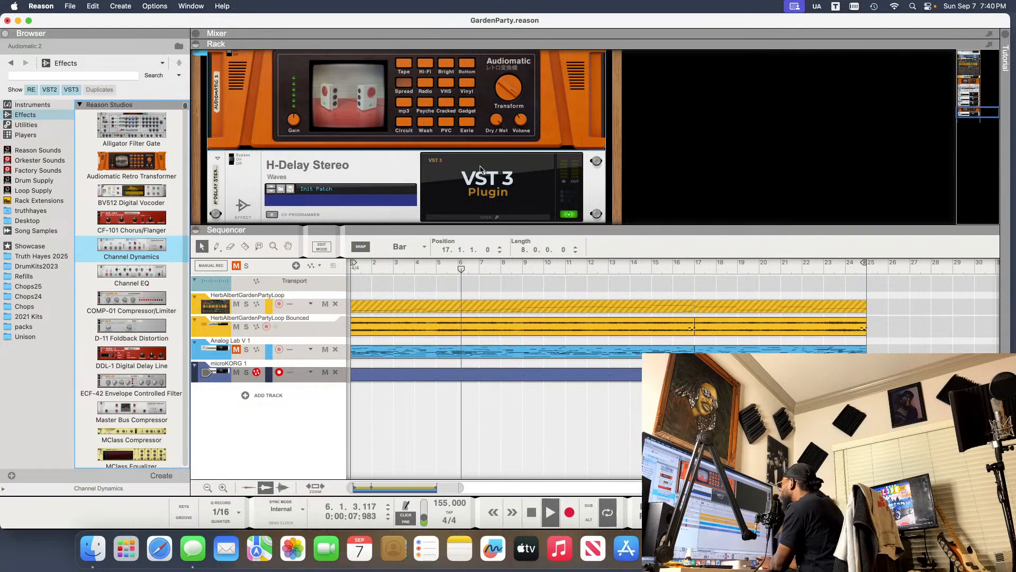
{"action": "scroll", "coordinate": [480, 168], "scroll_direction": "up", "scroll_amount": 5}
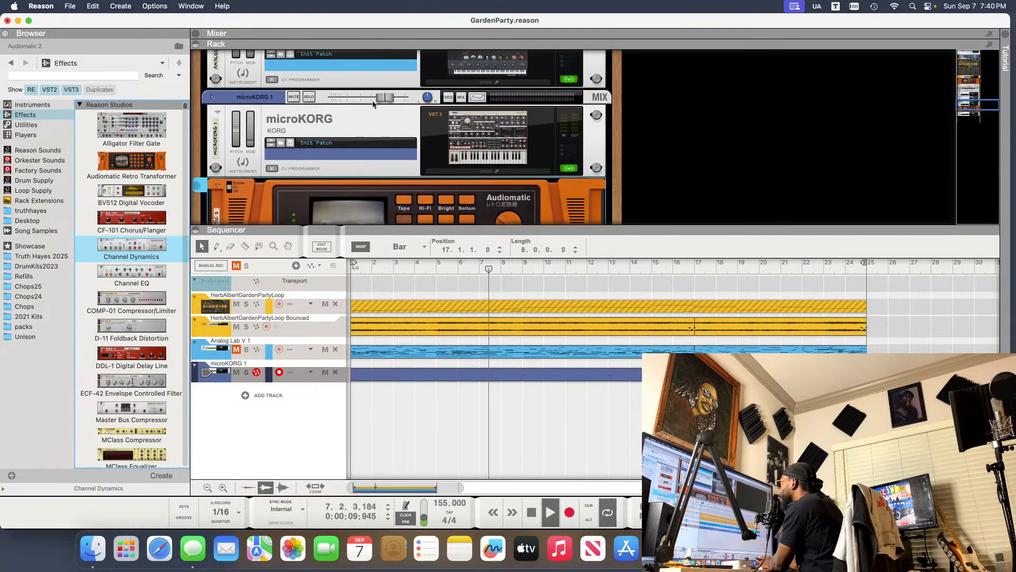
{"action": "left_click_drag", "start_coordinate": [382, 98], "coordinate": [373, 102]}
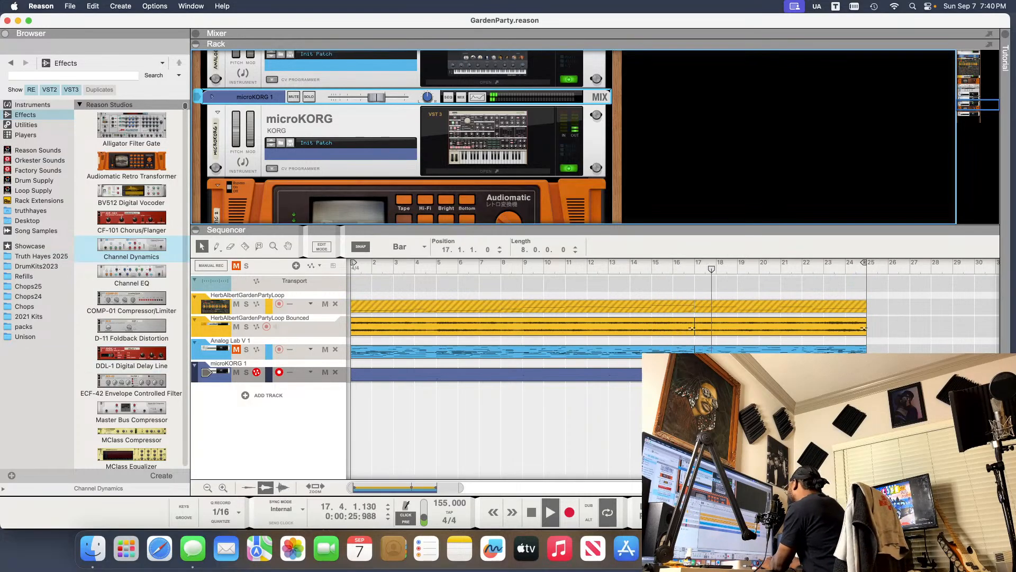
- Set the velocity of the microKORG's C#5 note near bar 19 to 7 and play it from bar 17
{"action": "key", "text": "super+e"}
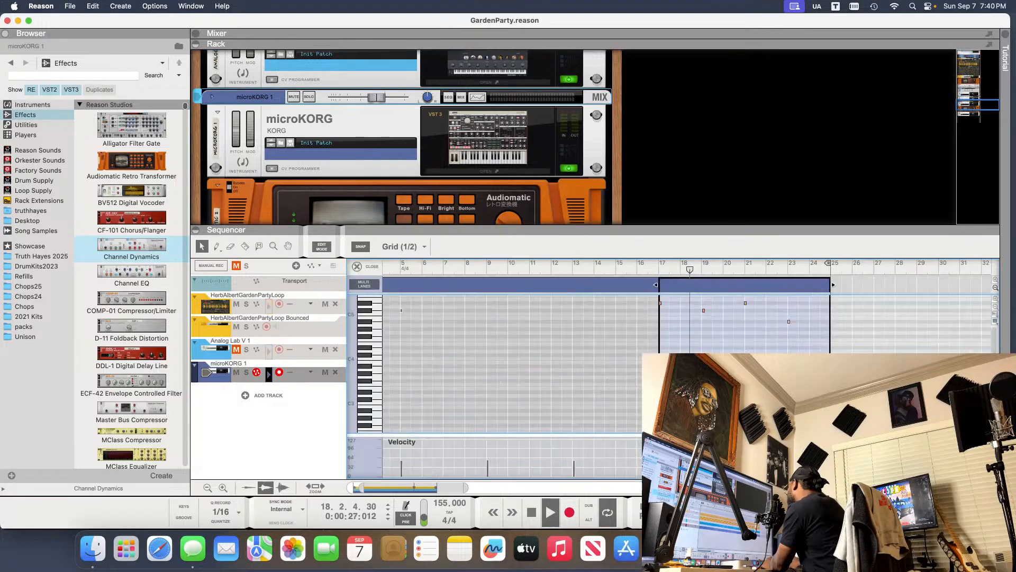
{"action": "left_click", "coordinate": [704, 310]}
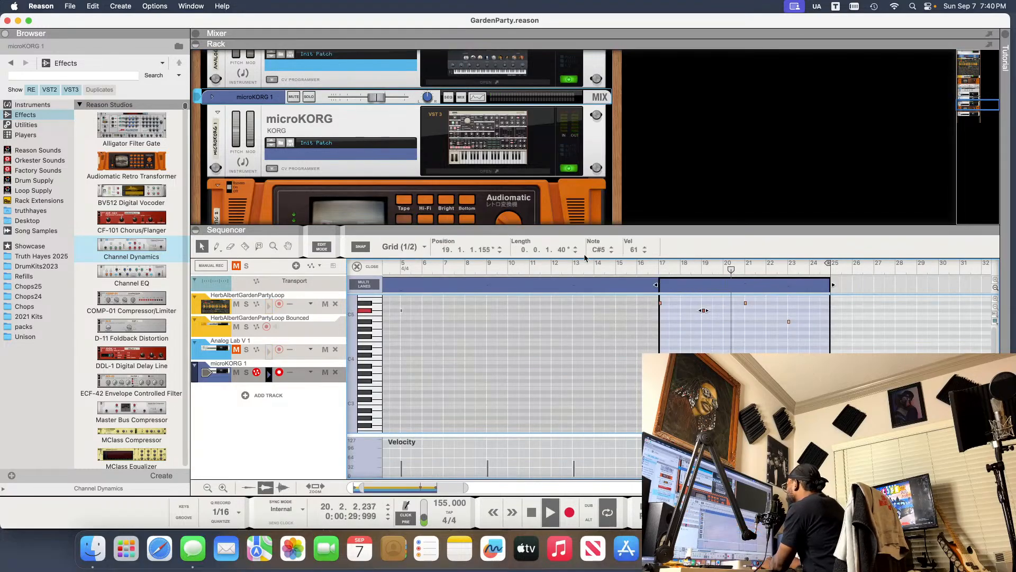
{"action": "left_click_drag", "start_coordinate": [644, 249], "coordinate": [643, 277]}
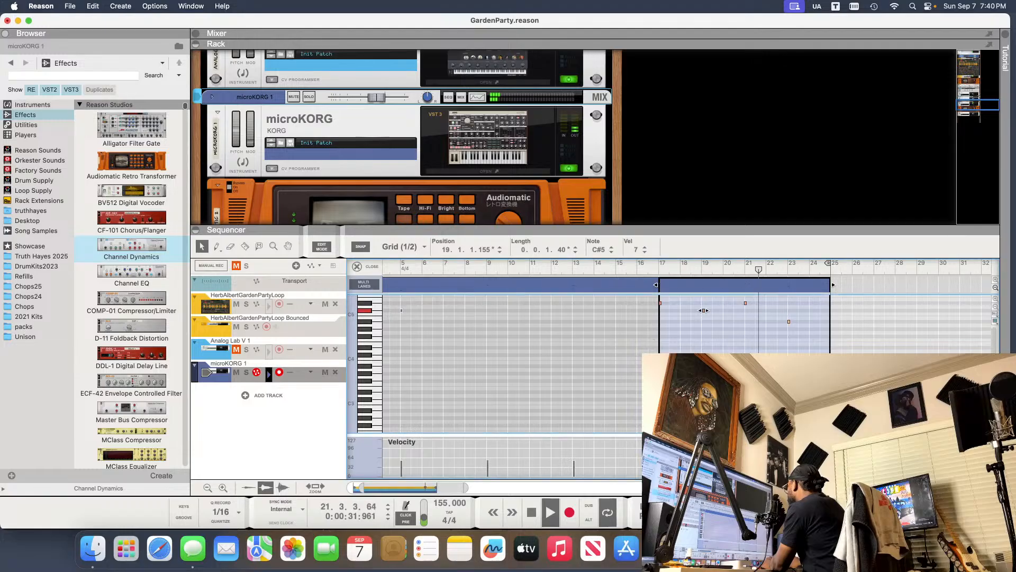
{"action": "left_click", "coordinate": [659, 267]}
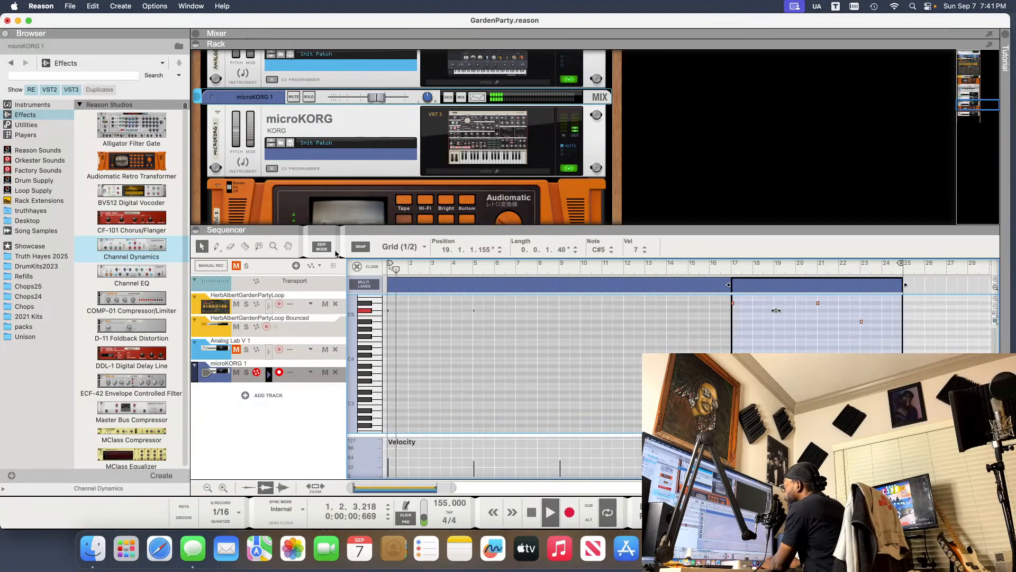
- Stop playback, leave note editing, and return the song position to bar 1
{"action": "key", "text": "space"}
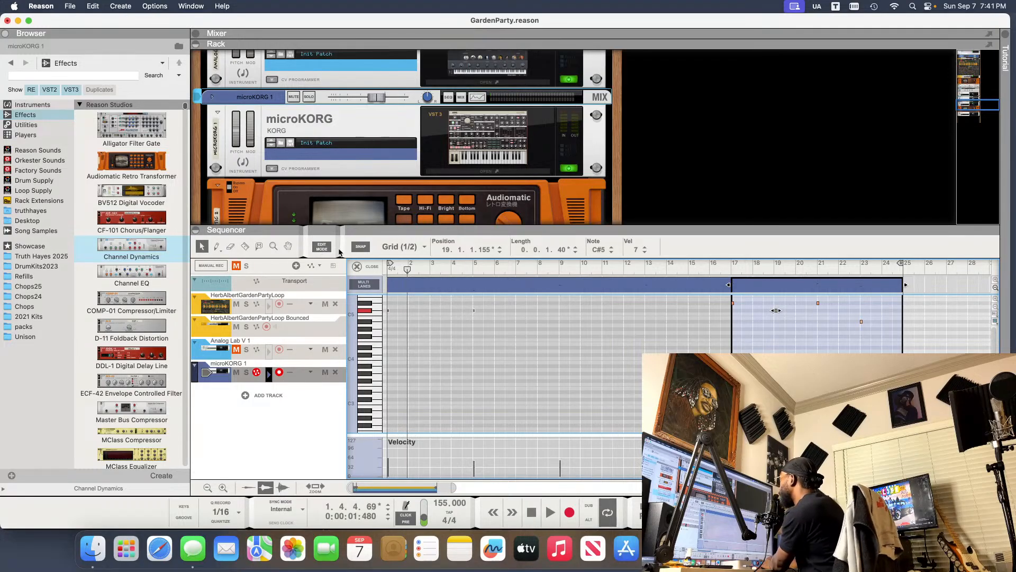
{"action": "left_click", "coordinate": [322, 249]}
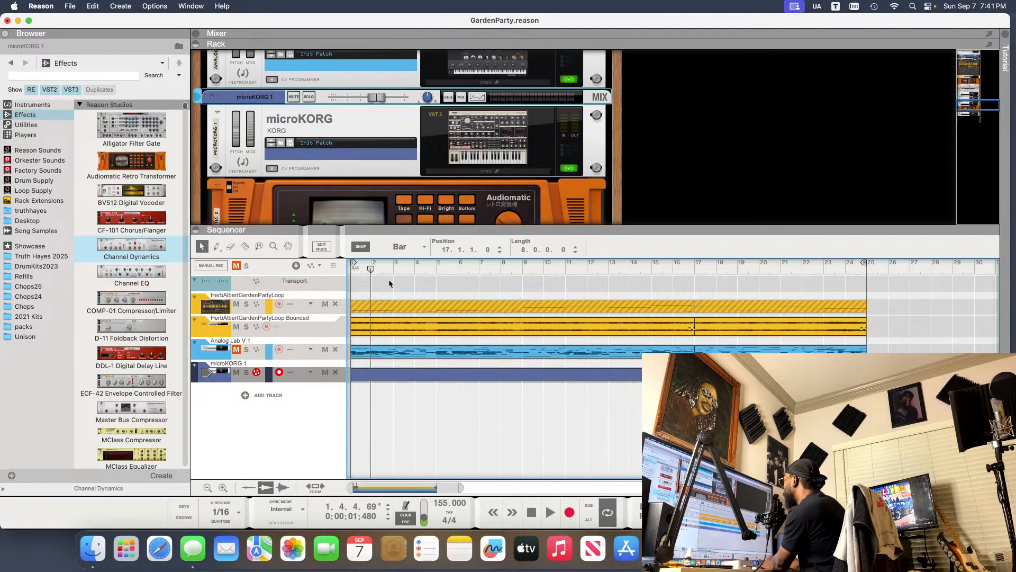
{"action": "left_click", "coordinate": [351, 270]}
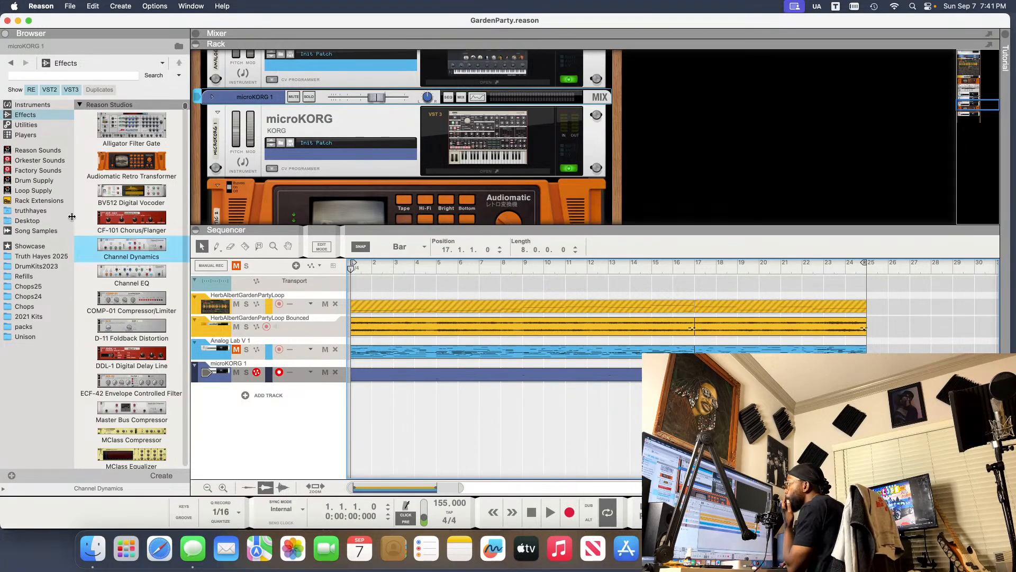
- Create a Kong Drum Designer instrument on a new track below the microKORG
{"action": "left_click", "coordinate": [45, 106]}
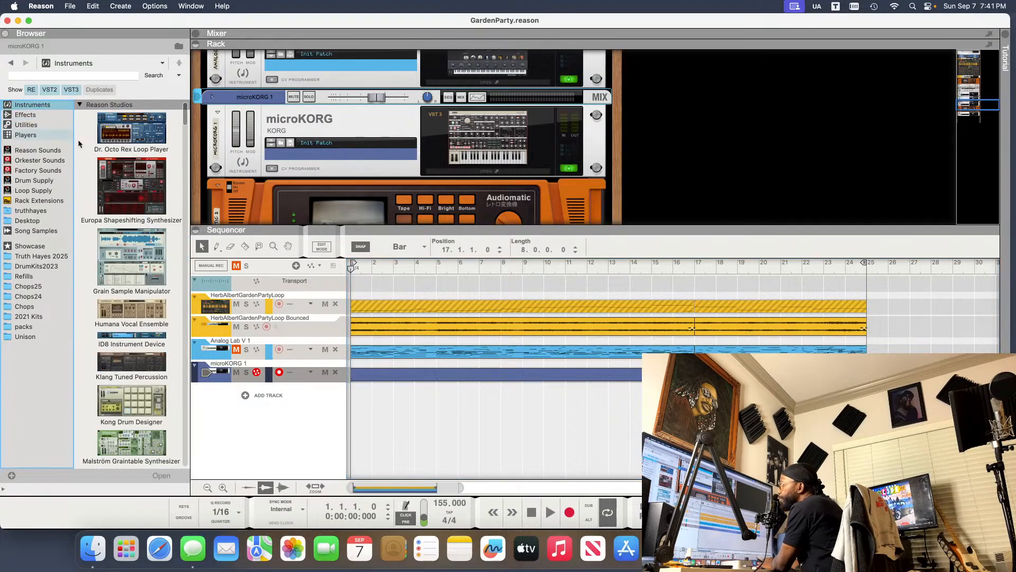
{"action": "scroll", "coordinate": [119, 326], "scroll_direction": "down", "scroll_amount": 5}
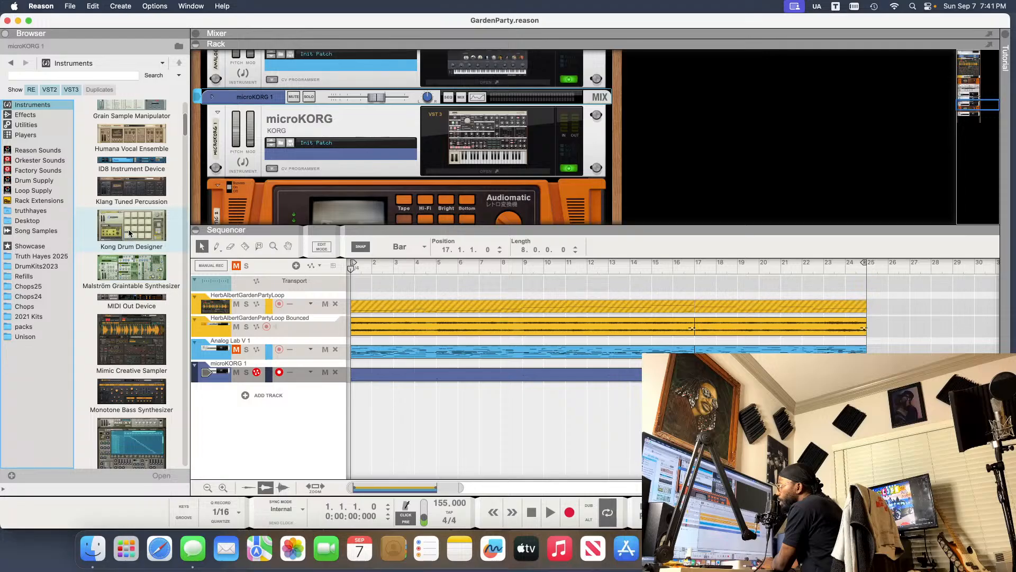
{"action": "left_click_drag", "start_coordinate": [130, 233], "coordinate": [241, 412]}
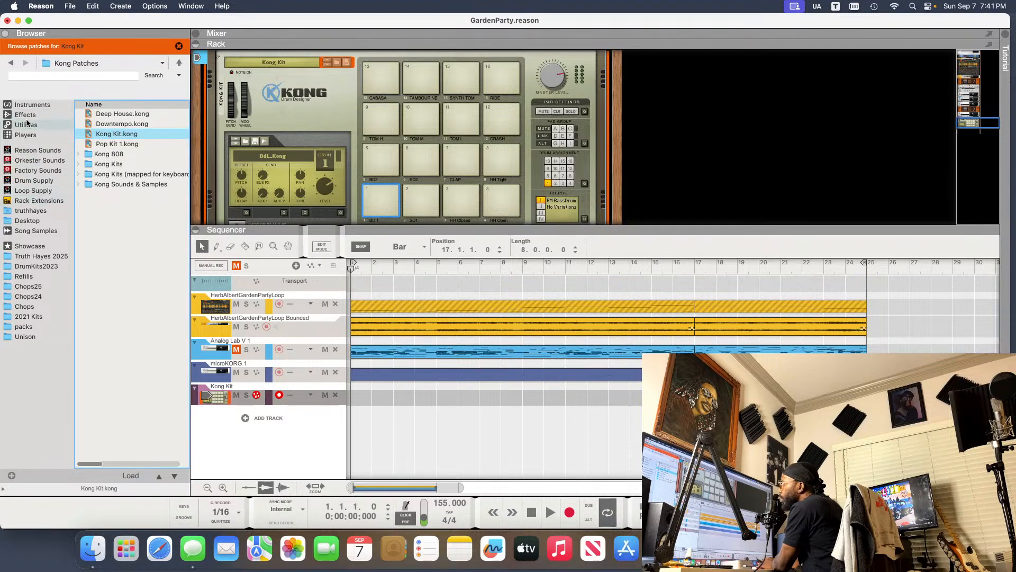
- Add the Beat Map player to the Kong Kit and play the song briefly from bar 1
{"action": "left_click", "coordinate": [28, 136]}
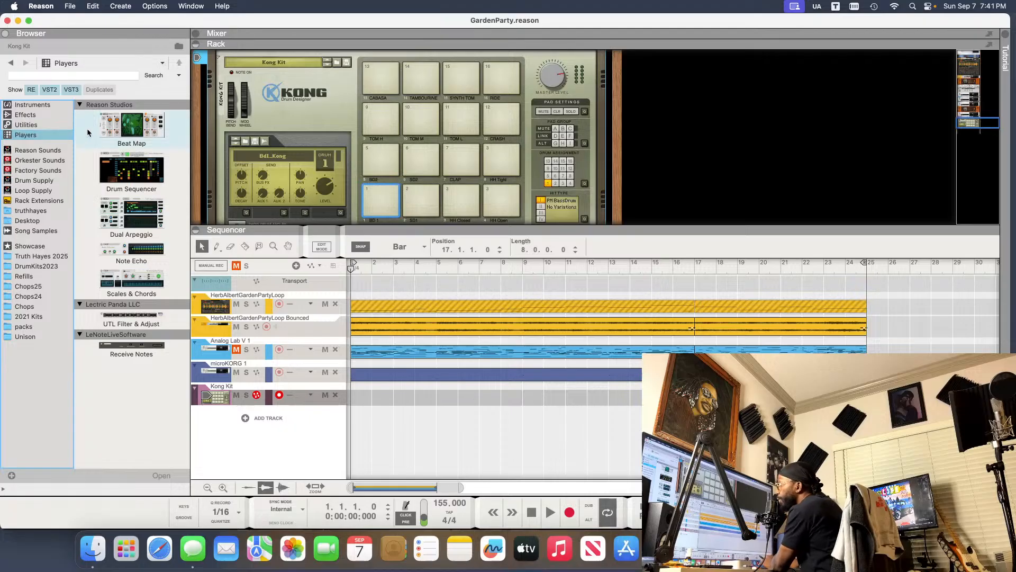
{"action": "left_click_drag", "start_coordinate": [112, 135], "coordinate": [316, 81]}
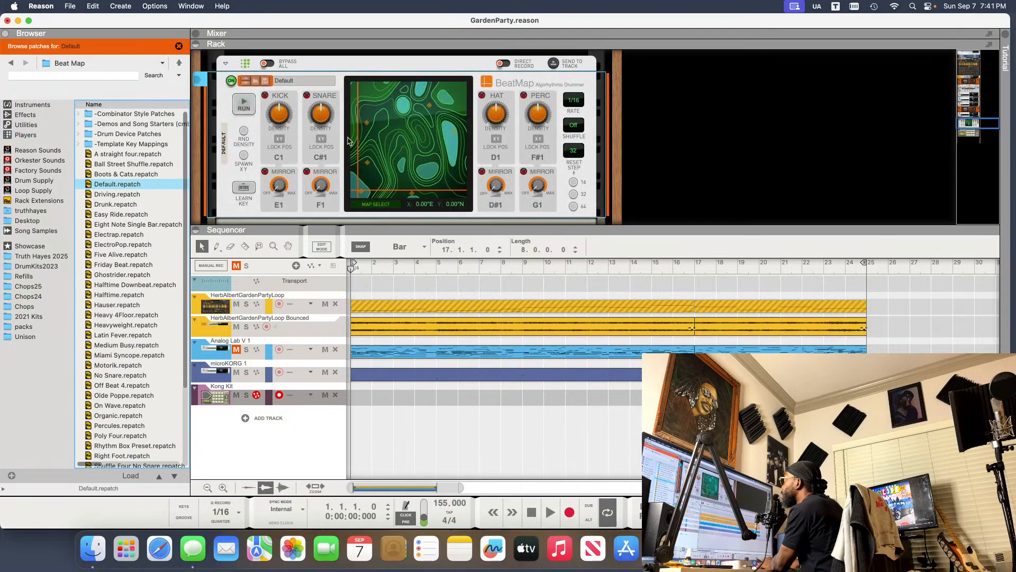
{"action": "key", "text": "space"}
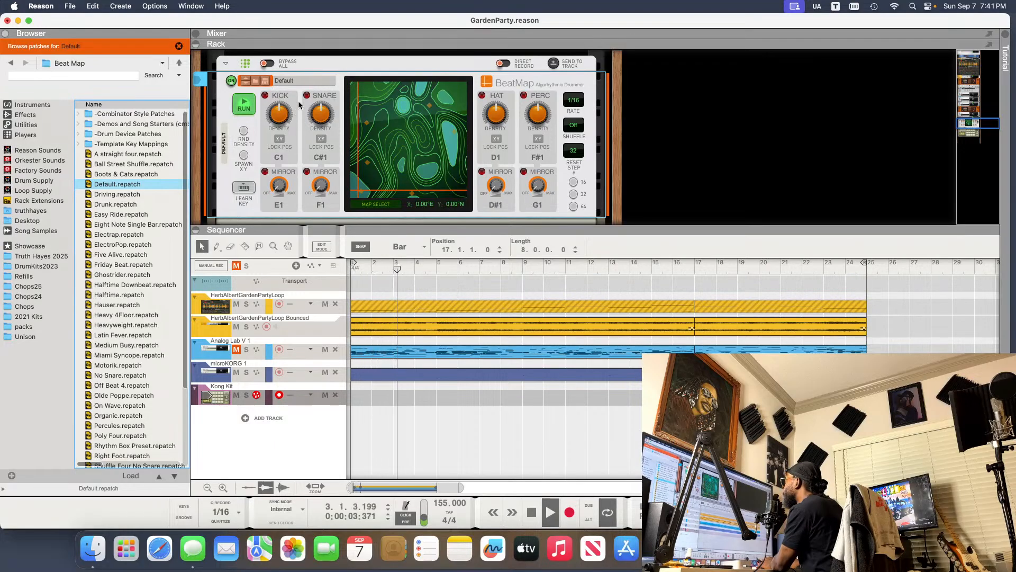
{"action": "key", "text": "space"}
- Load the Easy Ride patch in BeatMap and set its rate to 1/8 while the song plays
{"action": "left_click", "coordinate": [286, 81]}
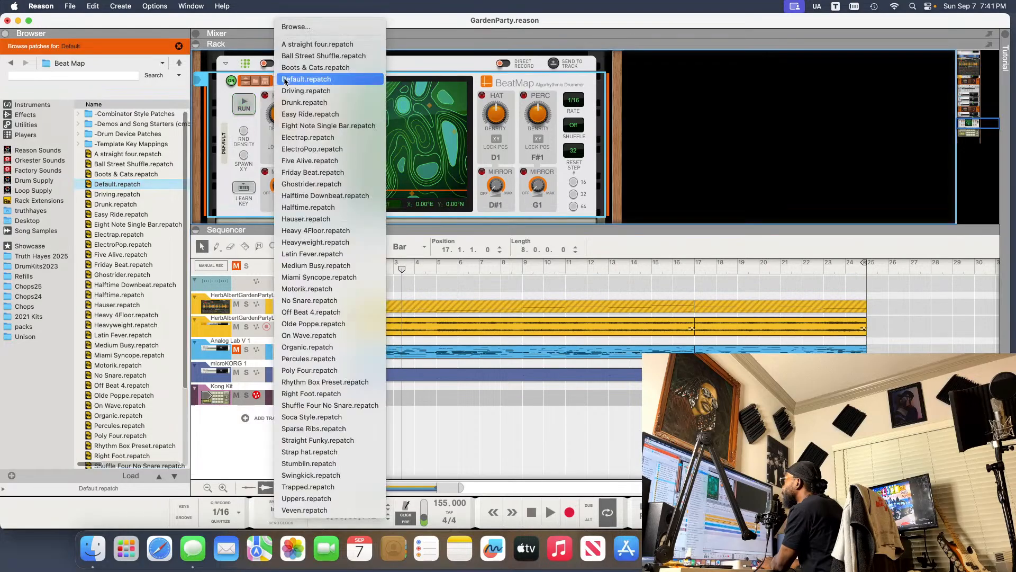
{"action": "left_click", "coordinate": [333, 116]}
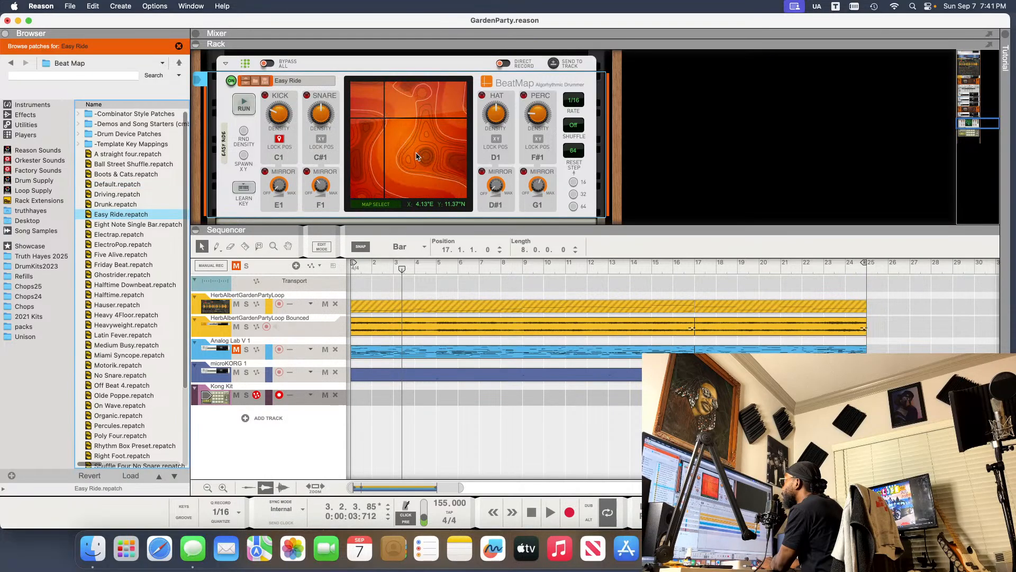
{"action": "key", "text": "space"}
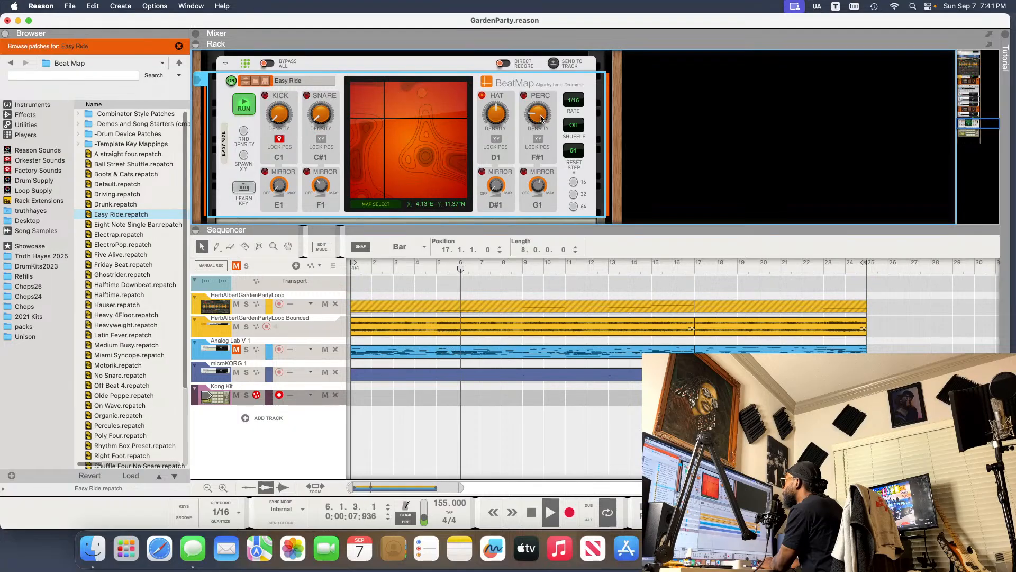
{"action": "left_click", "coordinate": [574, 102]}
{"action": "left_click", "coordinate": [577, 104]}
{"action": "left_click", "coordinate": [579, 102]}
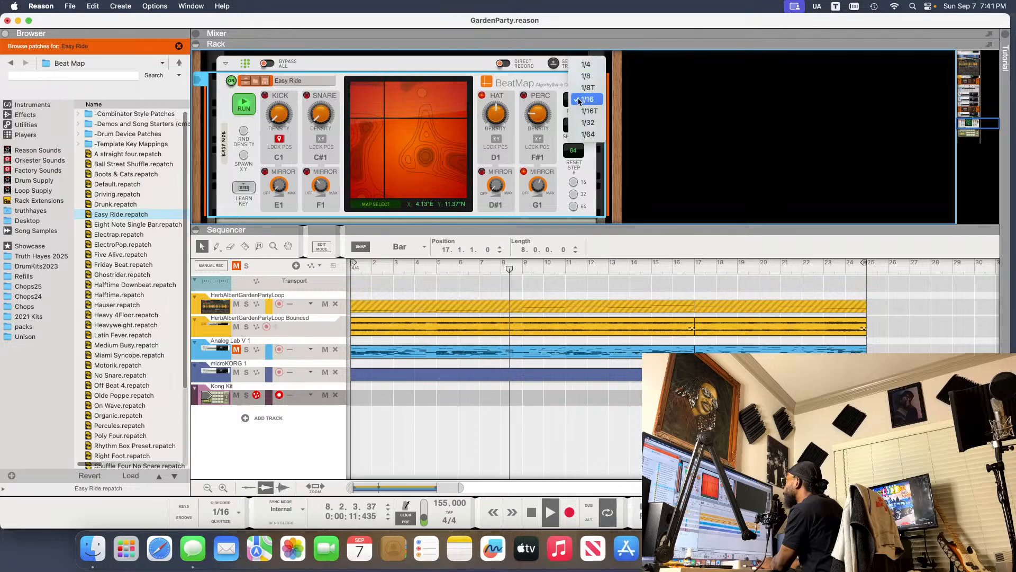
{"action": "left_click", "coordinate": [592, 80]}
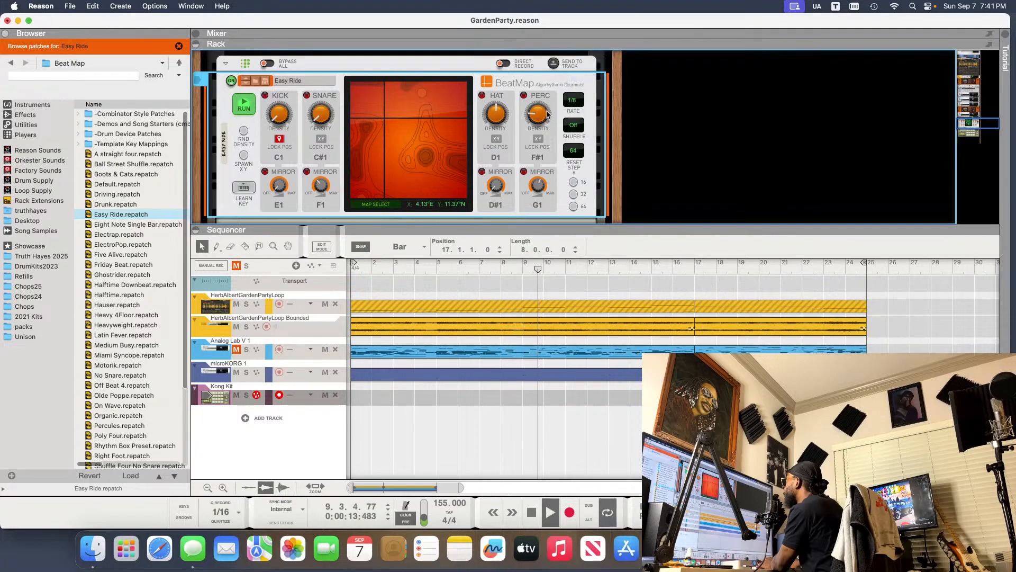
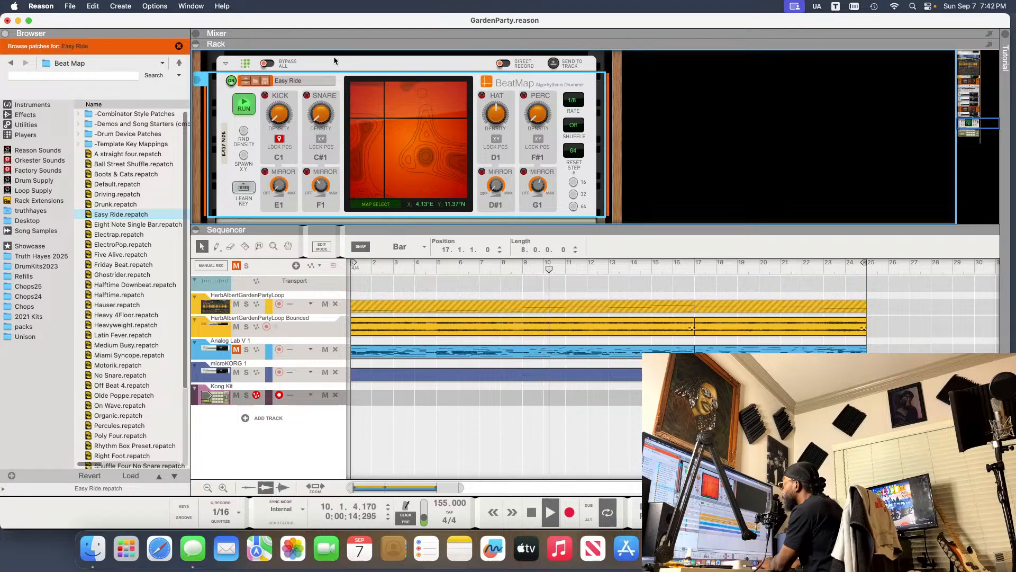
- Stop playback and send BeatMap's pattern to the Kong Kit track as notes
{"action": "key", "text": "space"}
{"action": "scroll", "coordinate": [466, 107], "scroll_direction": "down", "scroll_amount": 2}
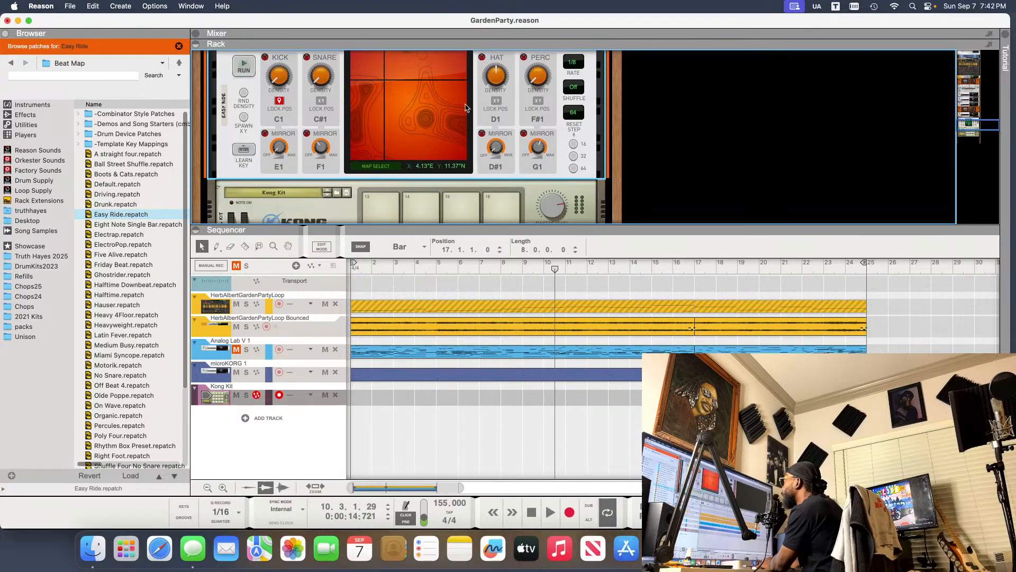
{"action": "scroll", "coordinate": [427, 121], "scroll_direction": "up", "scroll_amount": 5}
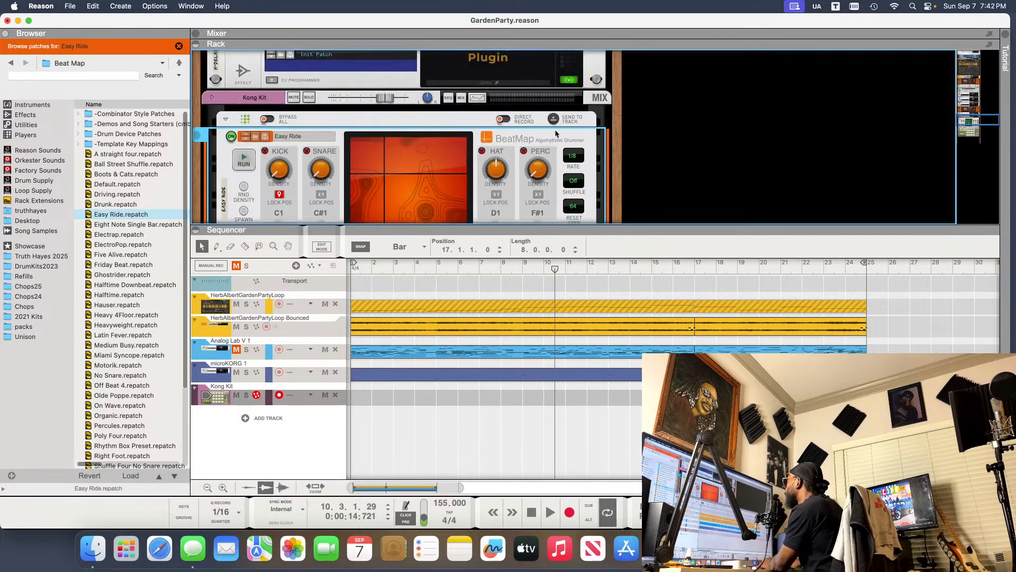
{"action": "left_click", "coordinate": [553, 121]}
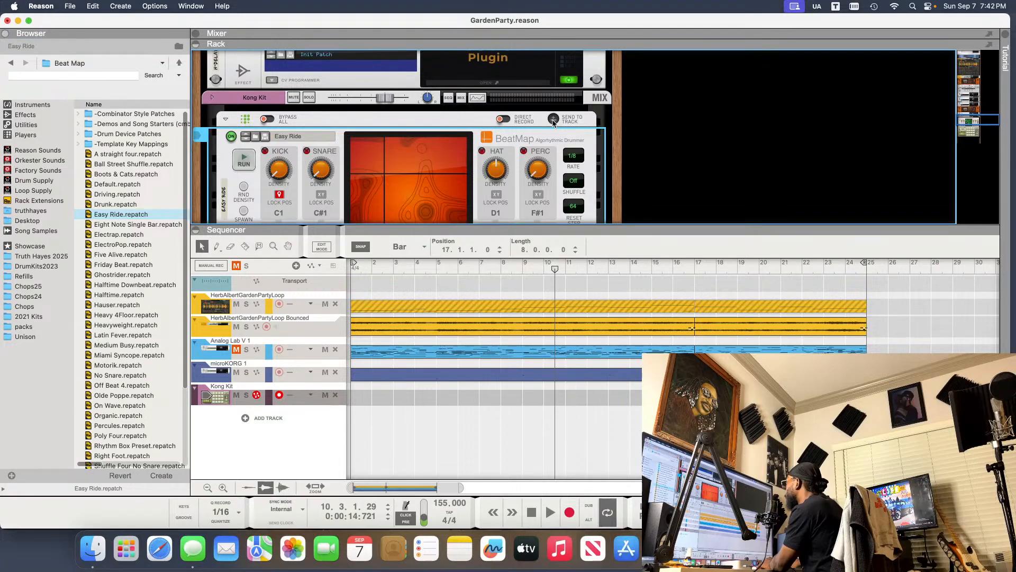
{"action": "left_click", "coordinate": [552, 121]}
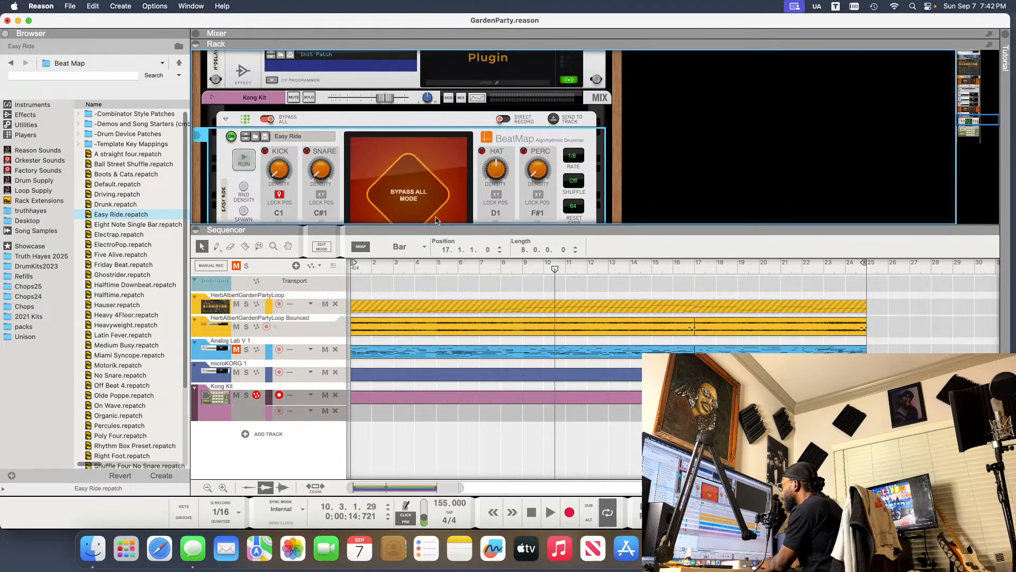
- Replace the Kong on the drum track with a Redrum Drum Computer
{"action": "left_click", "coordinate": [52, 106]}
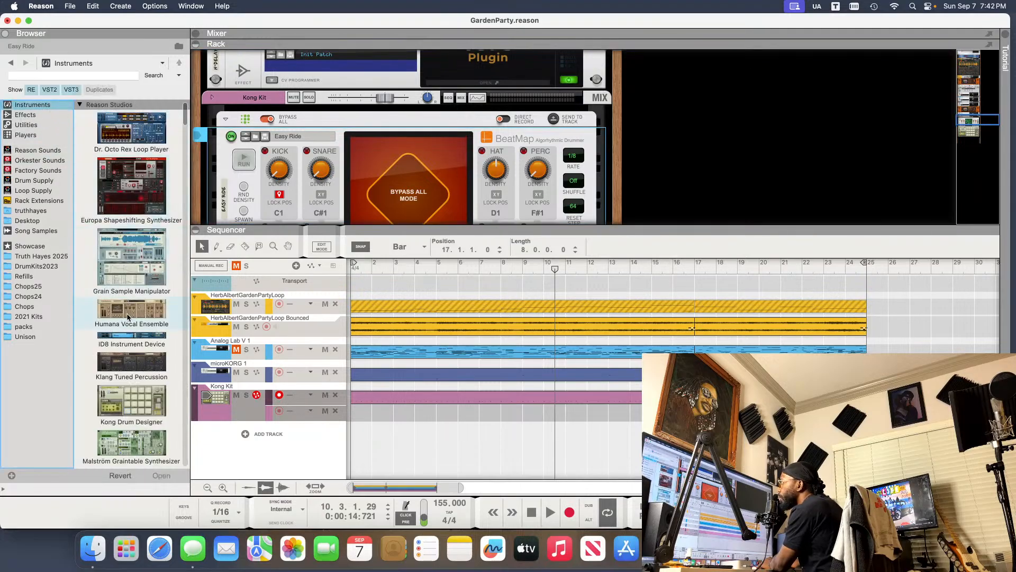
{"action": "scroll", "coordinate": [138, 367], "scroll_direction": "down", "scroll_amount": 5}
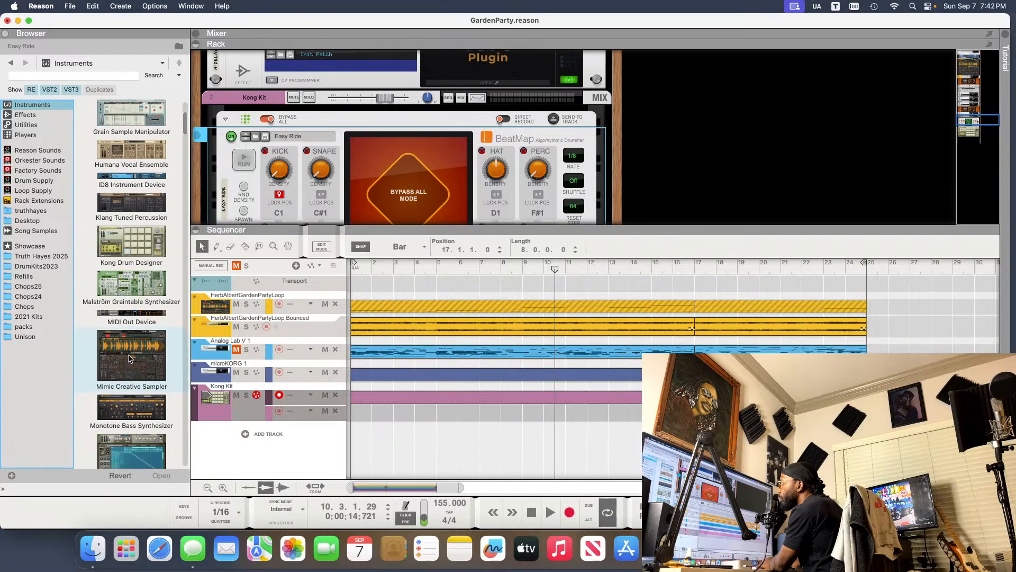
{"action": "scroll", "coordinate": [129, 359], "scroll_direction": "down", "scroll_amount": 8}
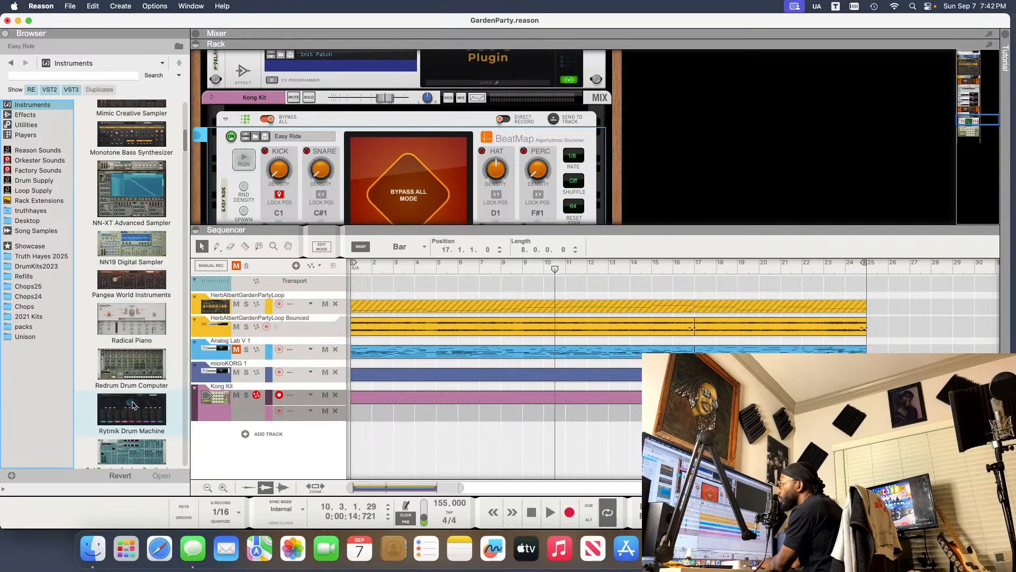
{"action": "left_click_drag", "start_coordinate": [124, 376], "coordinate": [247, 417]}
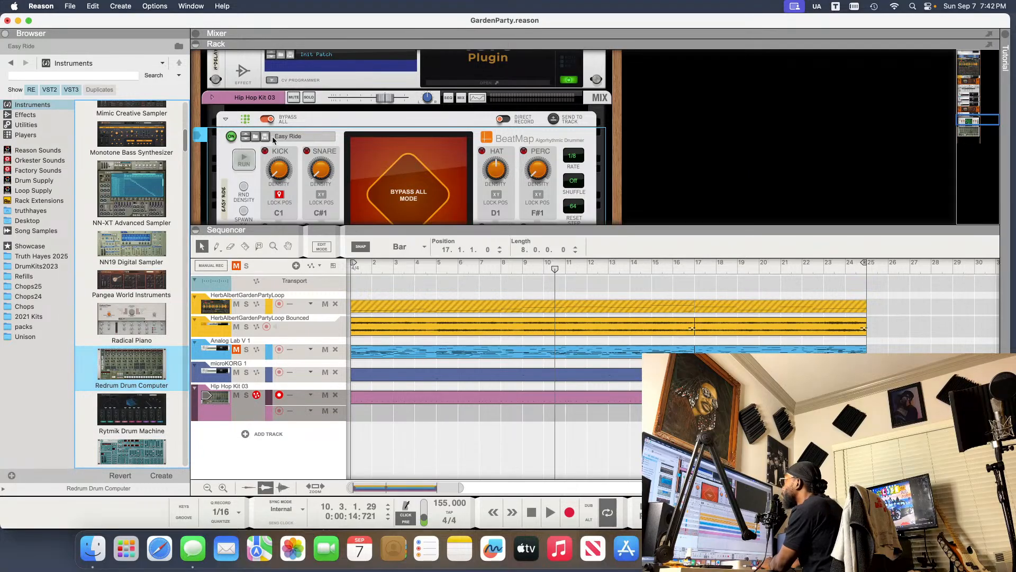
- Delete the BeatMap player above the Redrum from the rack
{"action": "right_click", "coordinate": [391, 138]}
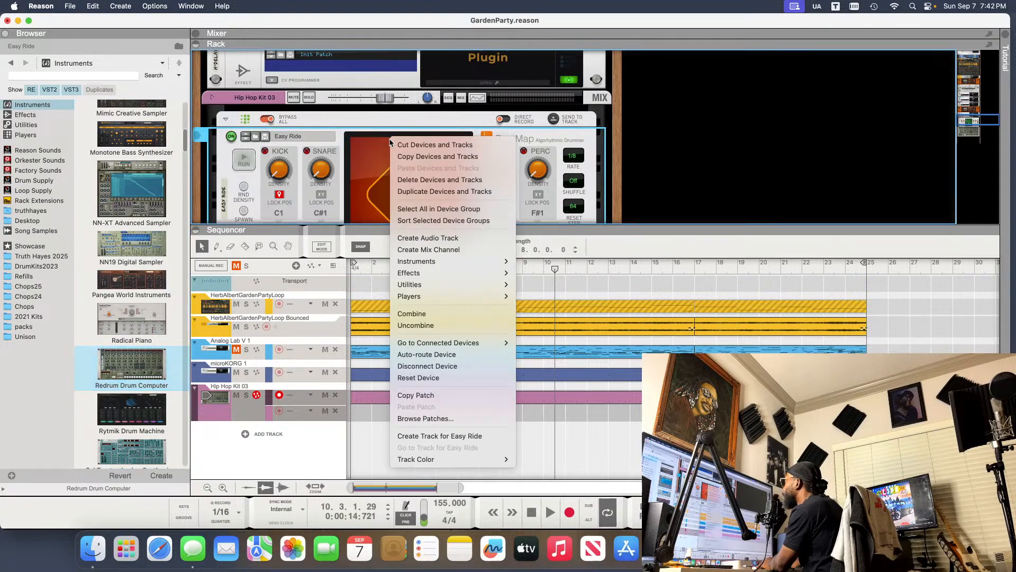
{"action": "left_click", "coordinate": [439, 181]}
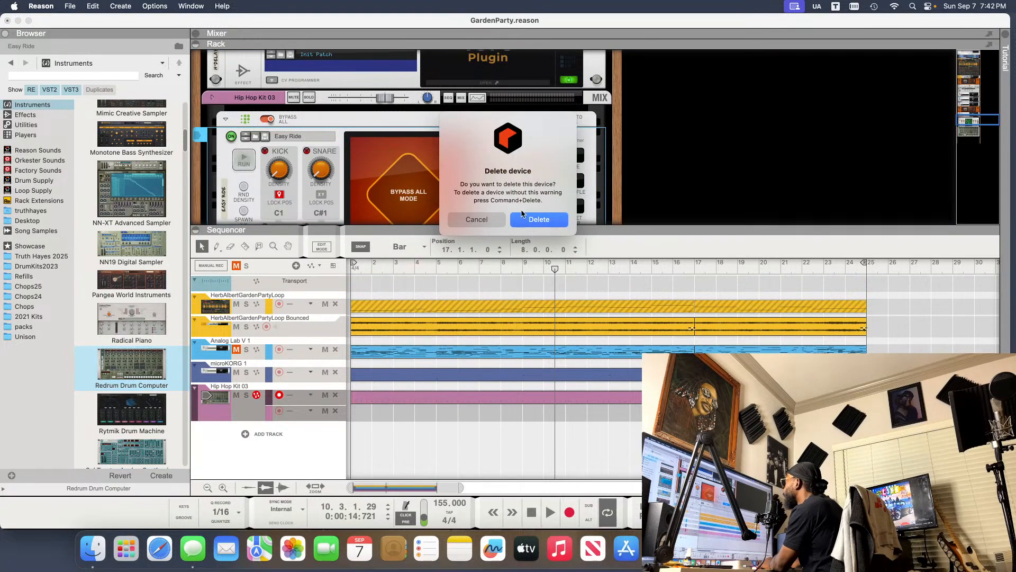
{"action": "left_click", "coordinate": [536, 219]}
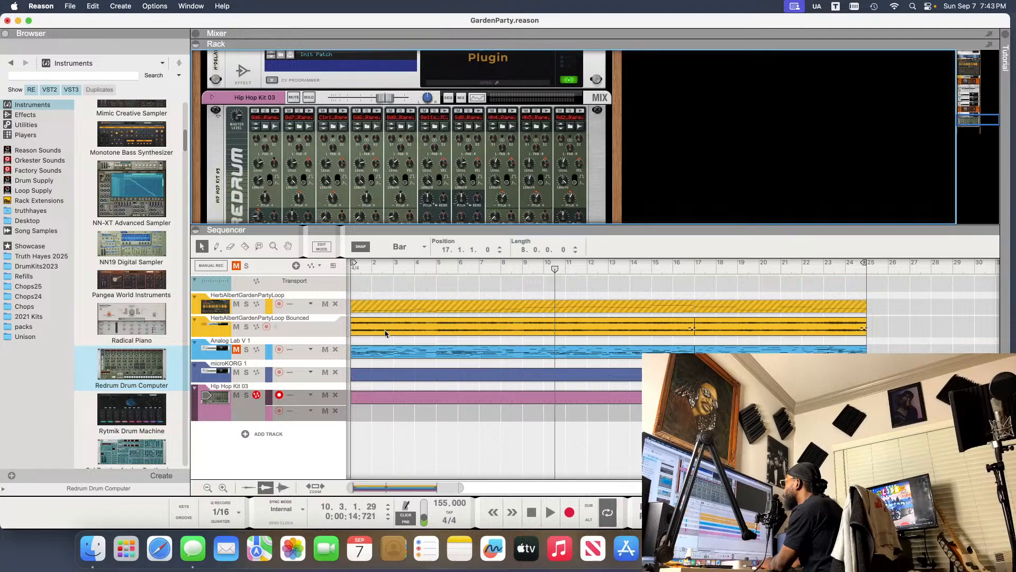
- Open the Hip Hop Kit 03 clip for editing and move all its Clp1_Rare notes up to G#1, the Hh5_Rare lane
{"action": "double_click", "coordinate": [396, 399]}
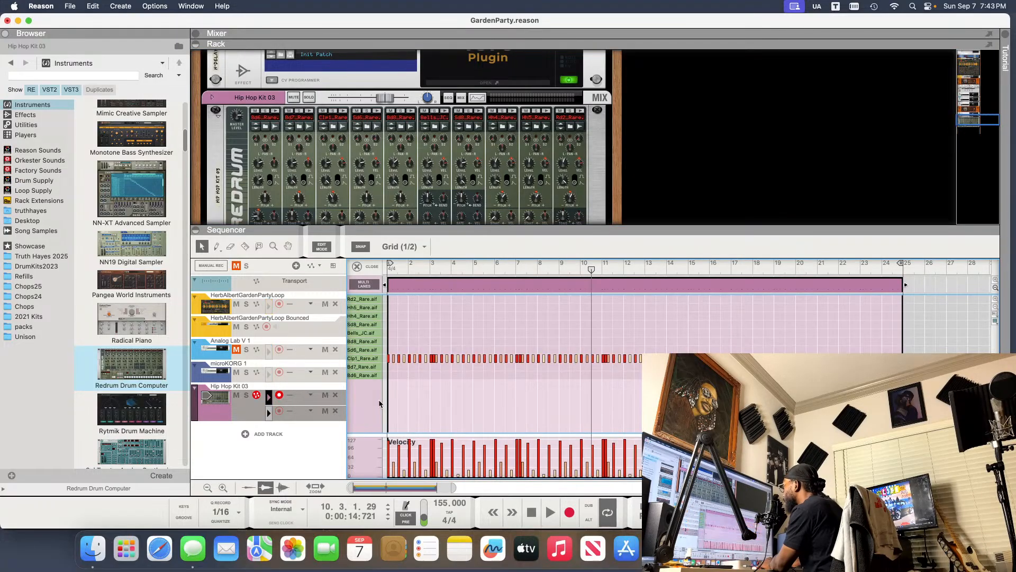
{"action": "left_click", "coordinate": [369, 358]}
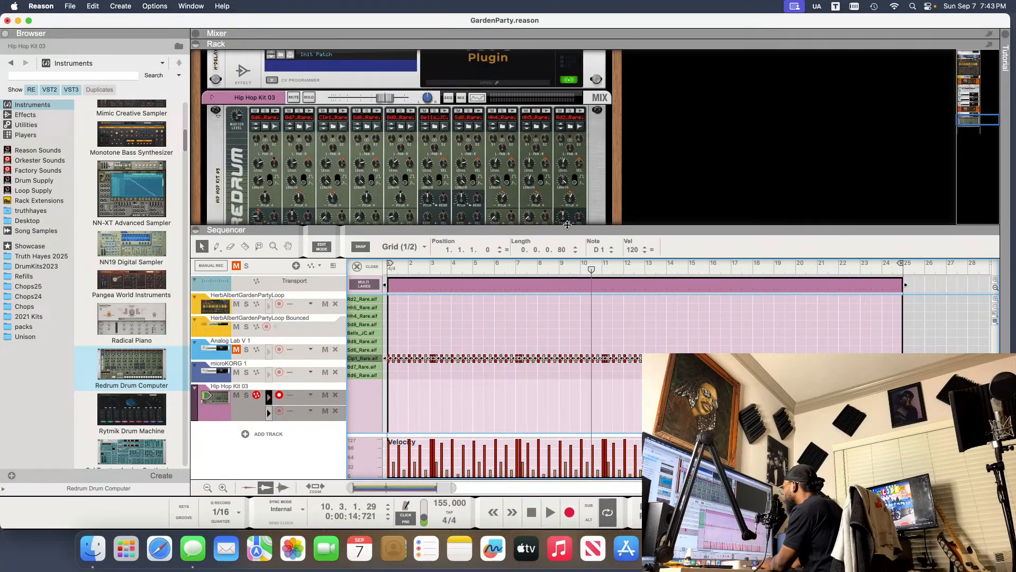
{"action": "left_click", "coordinate": [611, 248]}
{"action": "left_click", "coordinate": [611, 248]}
{"action": "left_click", "coordinate": [612, 247]}
{"action": "left_click", "coordinate": [611, 248]}
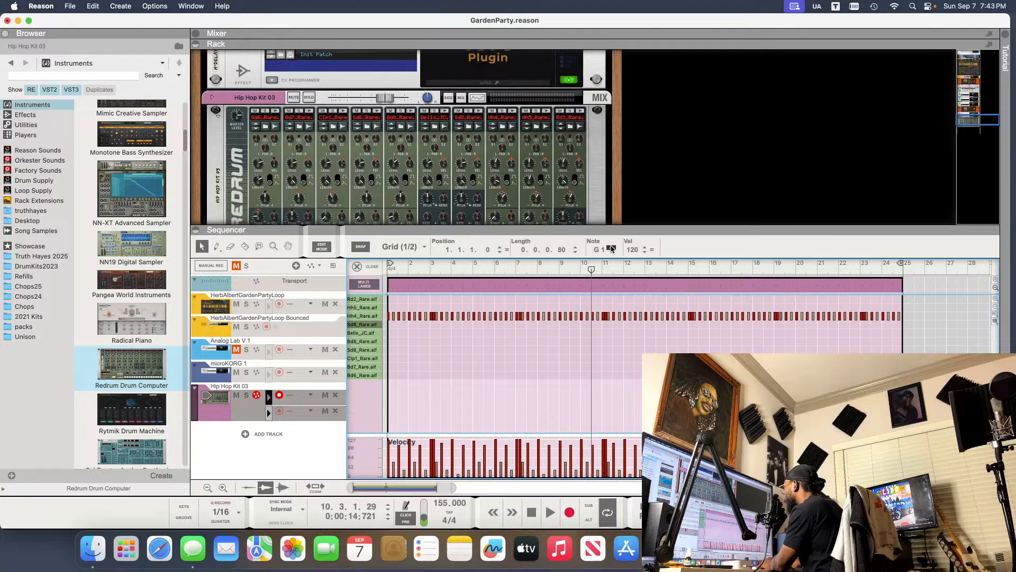
{"action": "left_click", "coordinate": [612, 248]}
{"action": "left_click", "coordinate": [611, 247]}
- Play the song from bar 1 to hear the hi-hat pattern on Redrum's drum 9 channel
{"action": "left_click_drag", "start_coordinate": [434, 273], "coordinate": [295, 277]}
{"action": "key", "text": "space"}
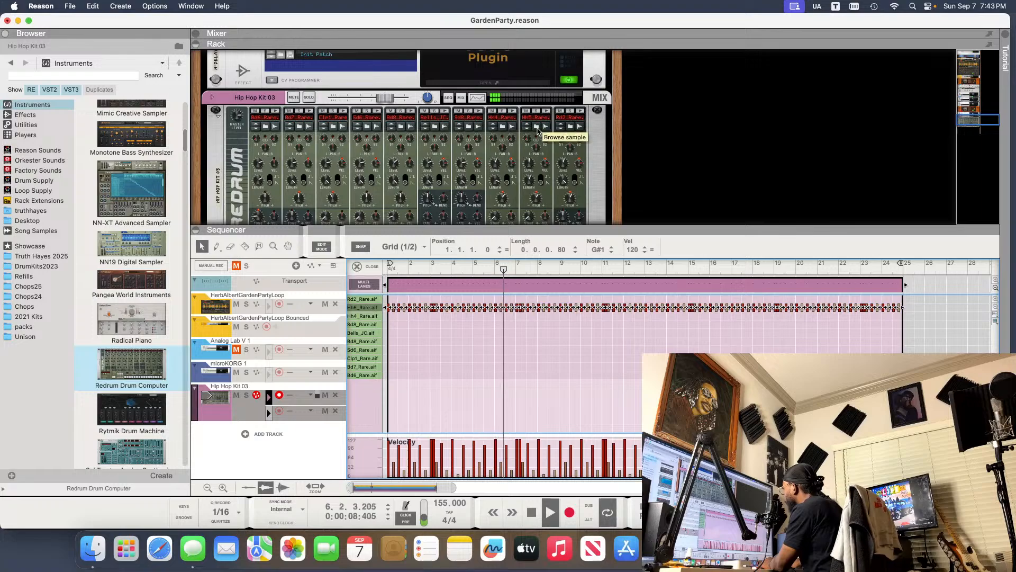
{"action": "scroll", "coordinate": [539, 89], "scroll_direction": "down", "scroll_amount": 3}
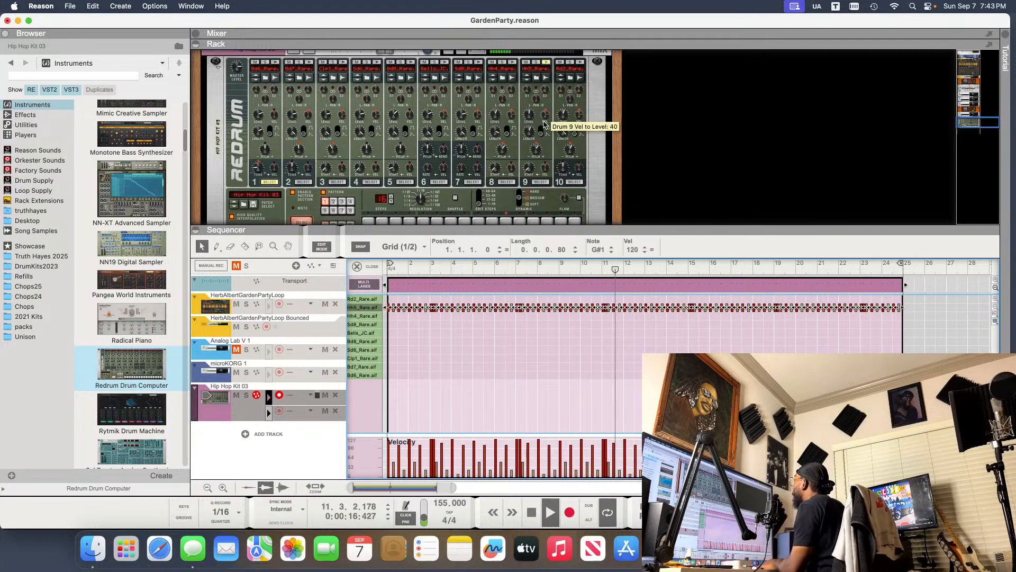
{"action": "left_click", "coordinate": [538, 152]}
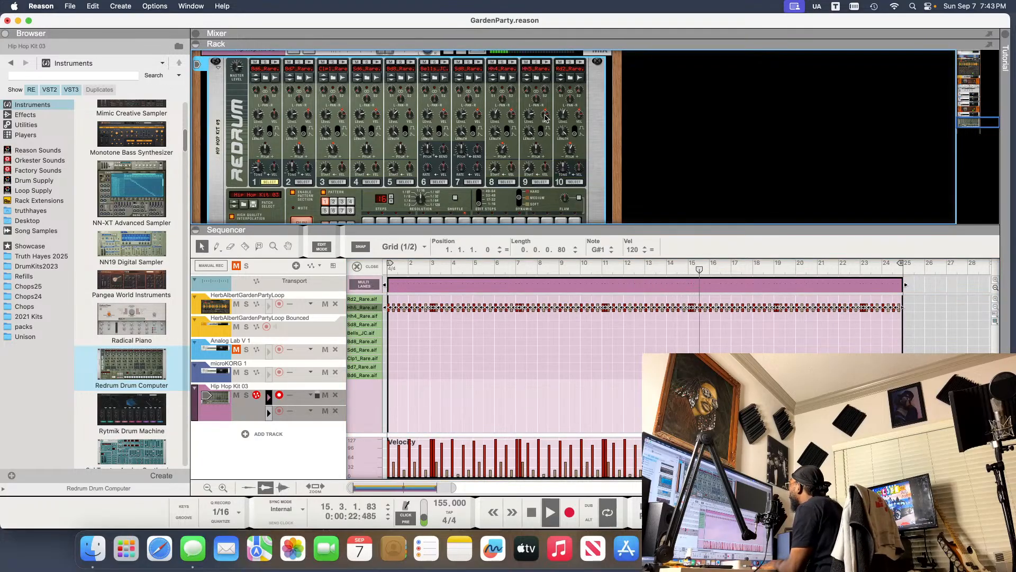
- Browse for a replacement sample for Redrum's drum 9 and search the packs folder for "hi hat"
{"action": "left_click", "coordinate": [537, 79]}
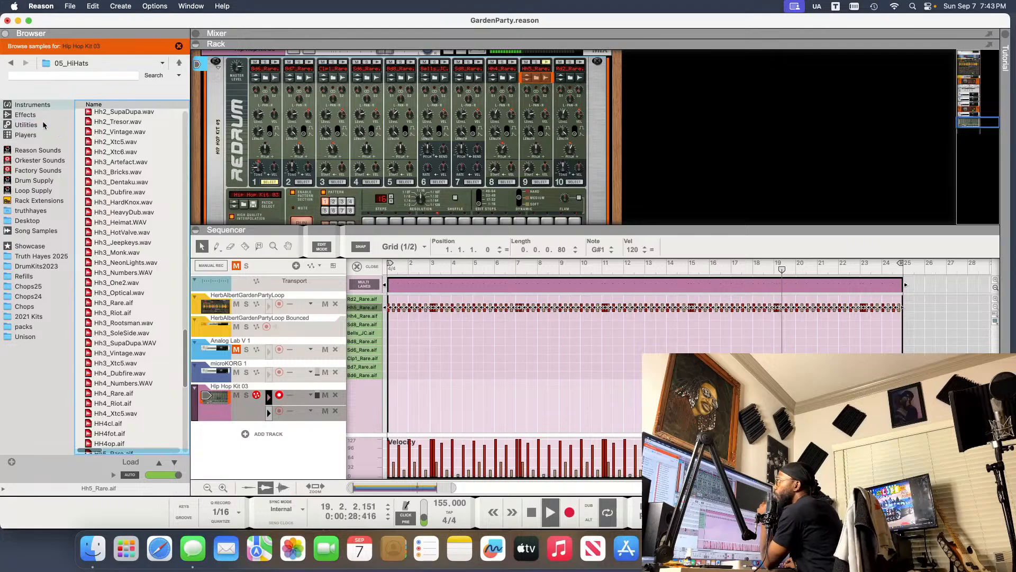
{"action": "left_click", "coordinate": [41, 327]}
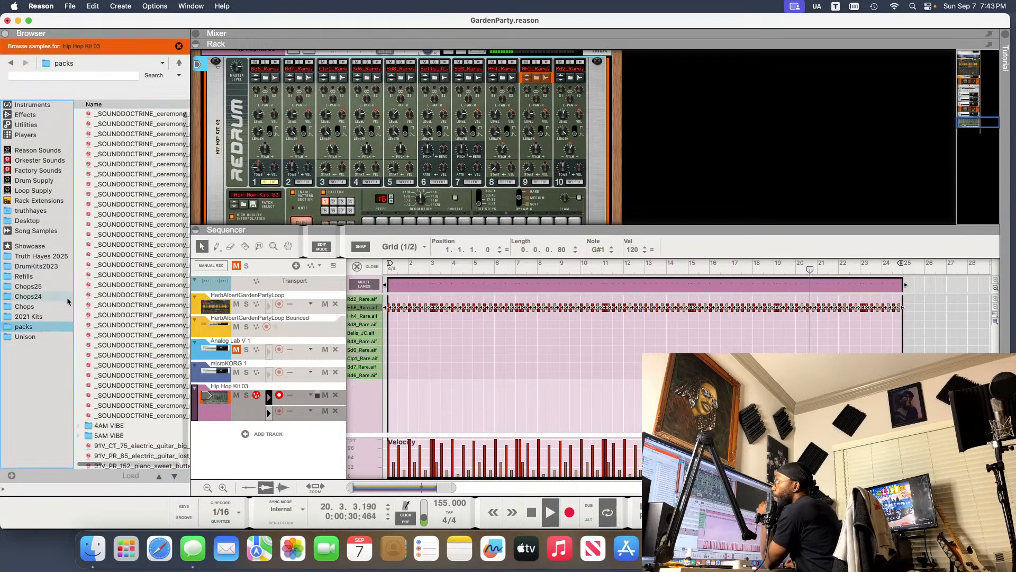
{"action": "left_click", "coordinate": [117, 78]}
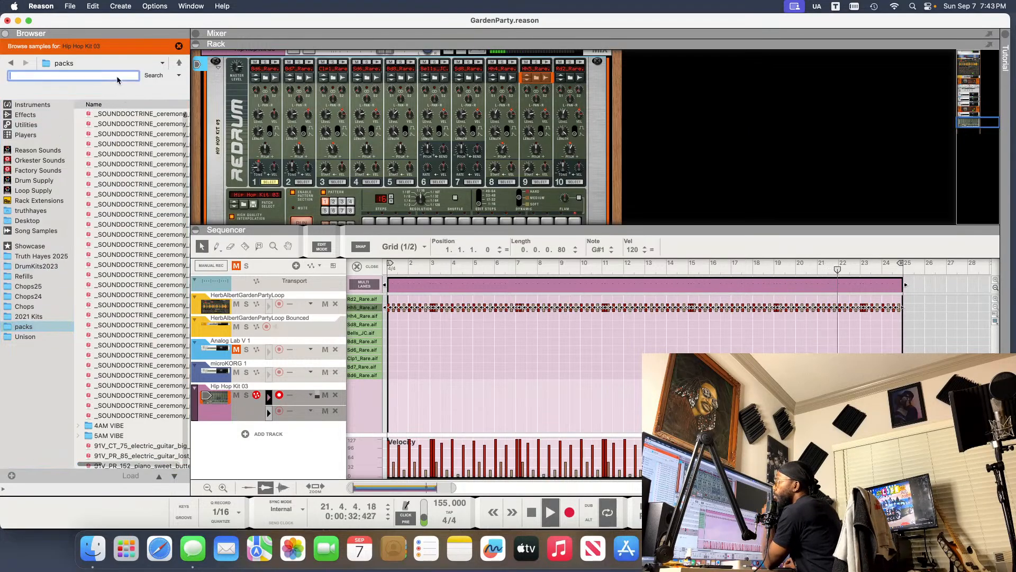
{"action": "type", "text": "hi"}
{"action": "key", "text": "Return"}
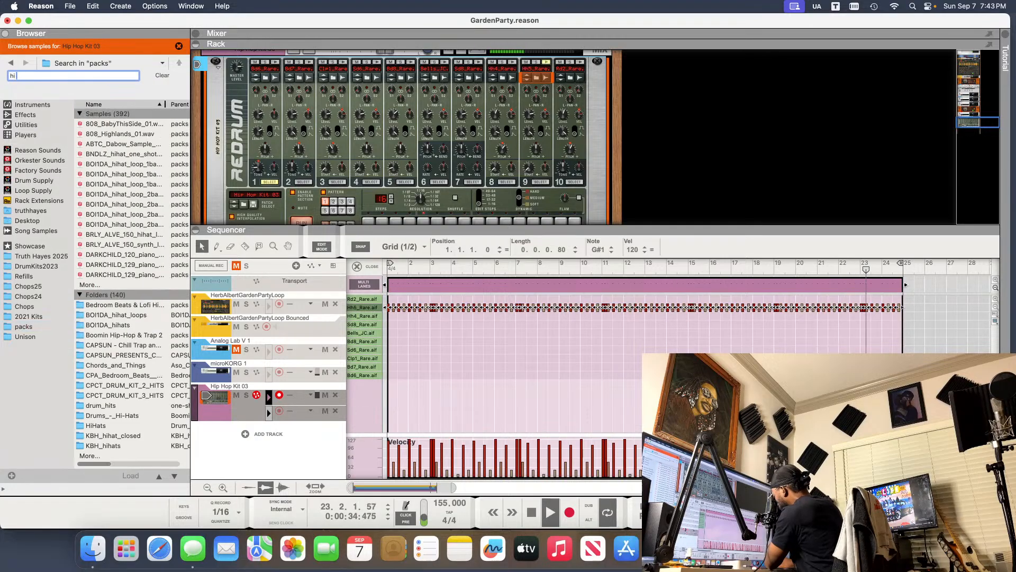
{"action": "type", "text": "hat"}
{"action": "key", "text": "Return"}
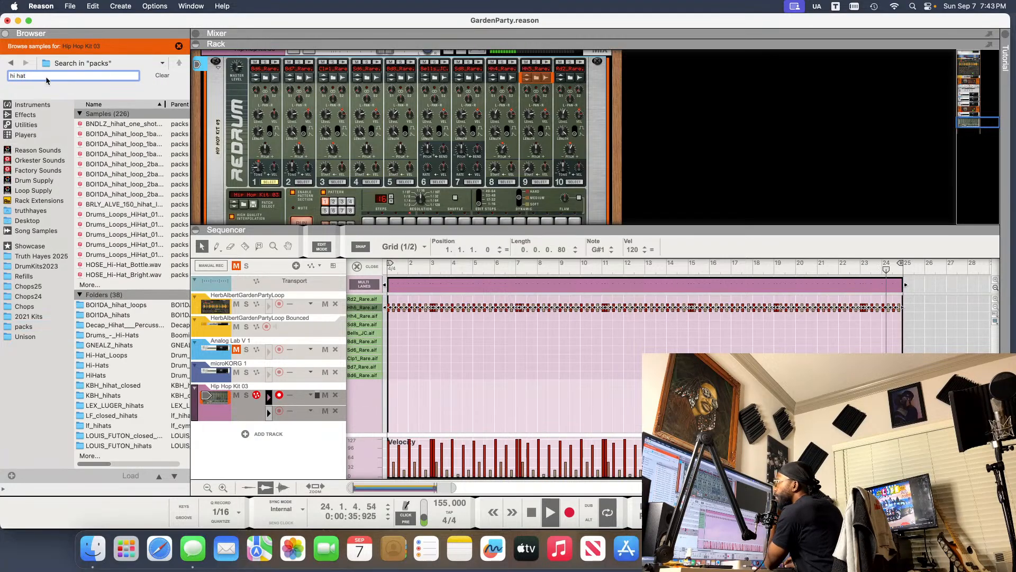
- Load BNDLZ_hihat_one_shot_micro.wav into Redrum's drum 9, comparing it with BOI1DA_hihat_loop_1bar_66.wav
{"action": "left_click", "coordinate": [132, 124]}
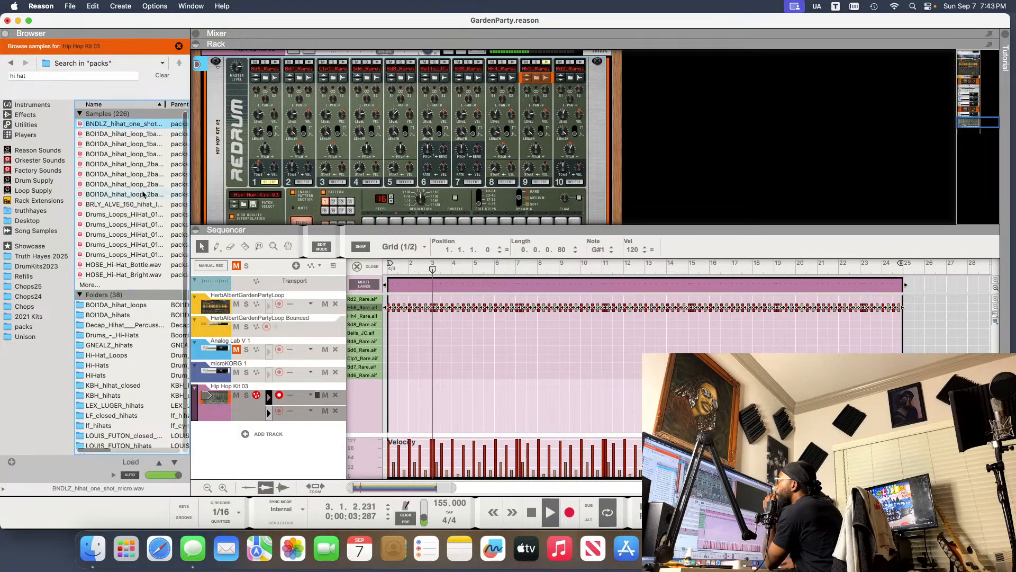
{"action": "key", "text": "Return"}
{"action": "key", "text": "Down"}
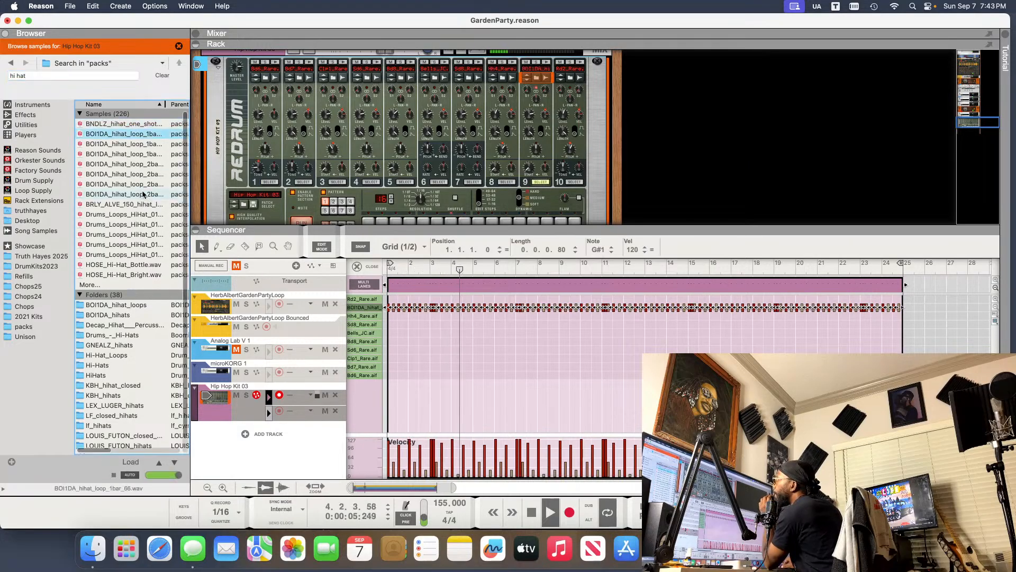
{"action": "key", "text": "Up"}
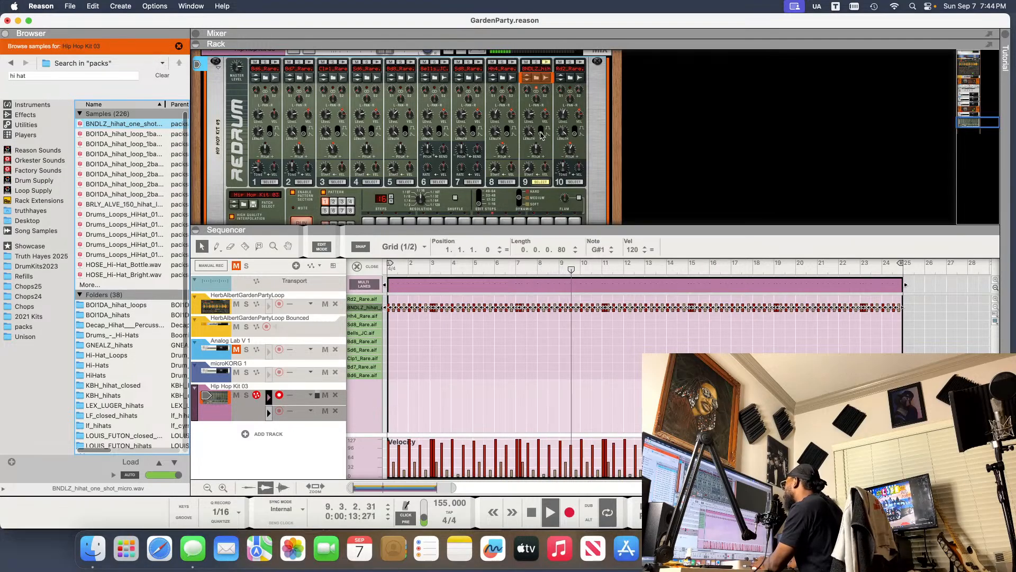
- Adjust the pitch of Redrum's drum 9 hi-hat, trying values up to 10, and leave the clip's note editing
{"action": "left_click", "coordinate": [546, 115]}
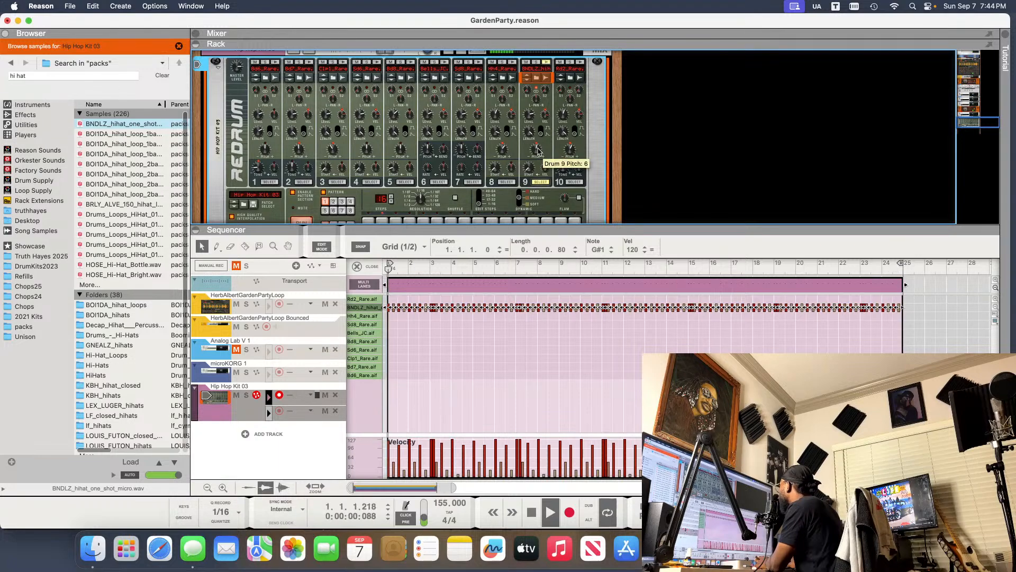
{"action": "scroll", "coordinate": [538, 151], "scroll_direction": "up", "scroll_amount": 4}
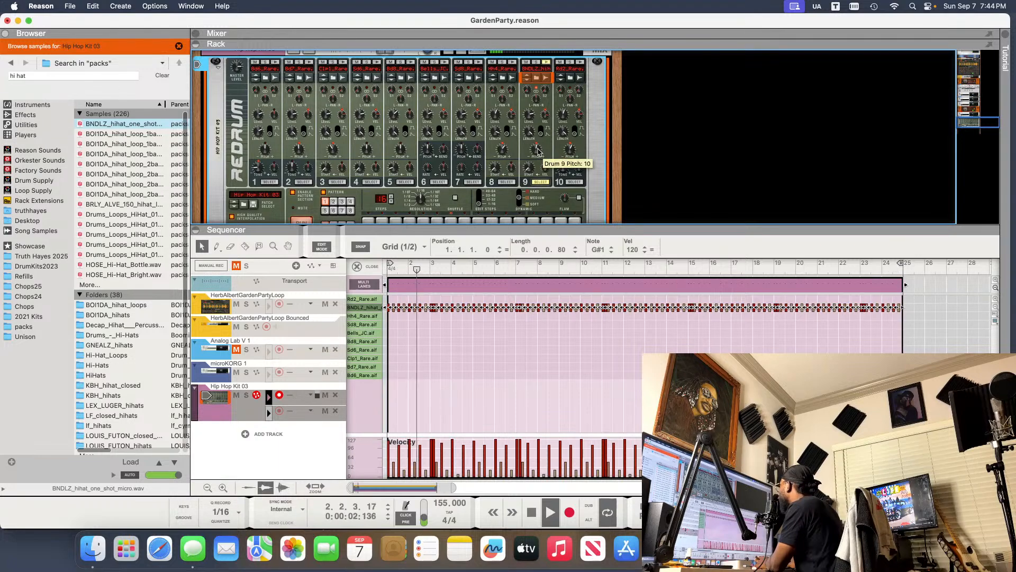
{"action": "scroll", "coordinate": [538, 151], "scroll_direction": "down", "scroll_amount": 6}
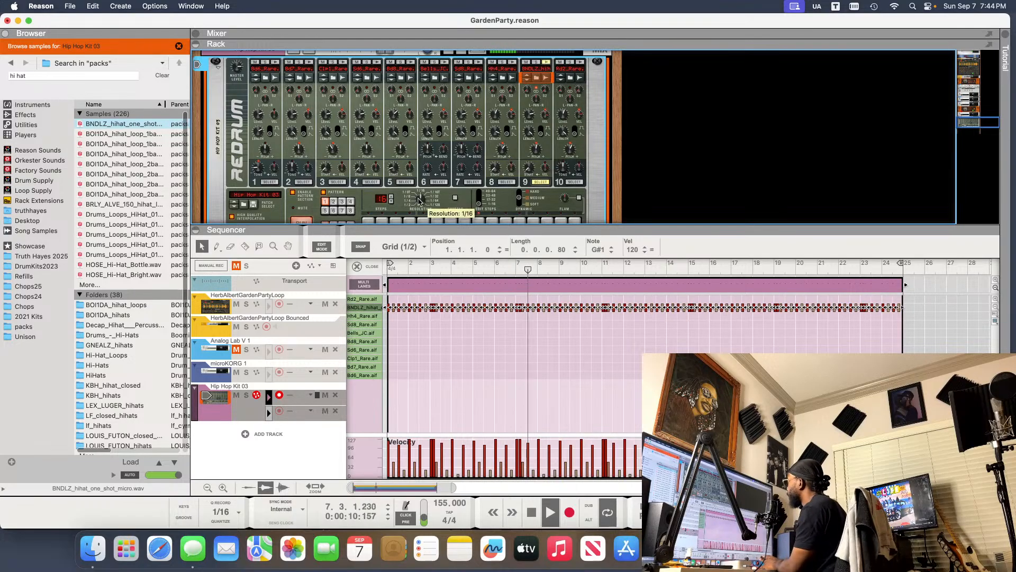
{"action": "left_click_drag", "start_coordinate": [419, 200], "coordinate": [424, 212]}
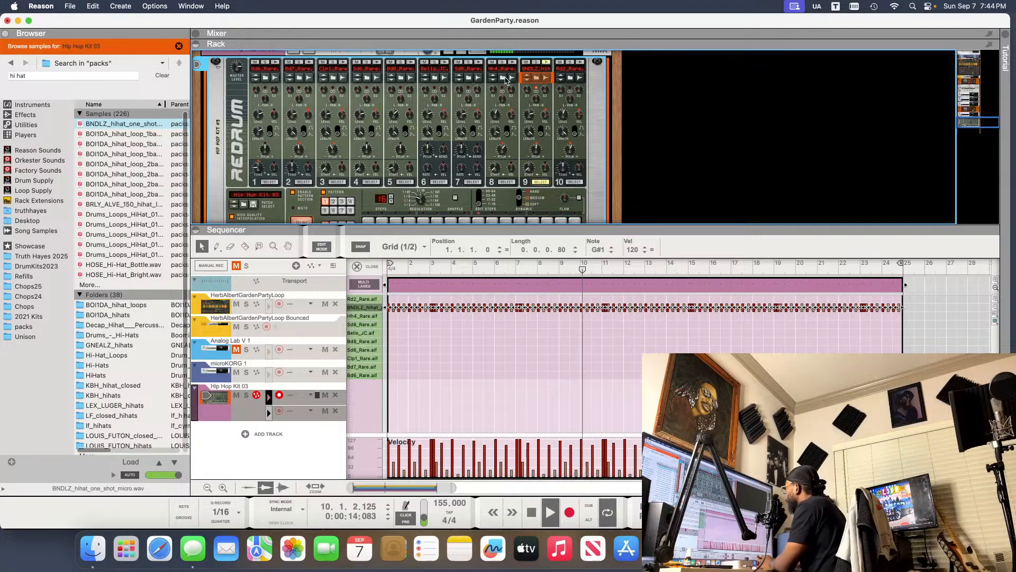
{"action": "left_click", "coordinate": [326, 249]}
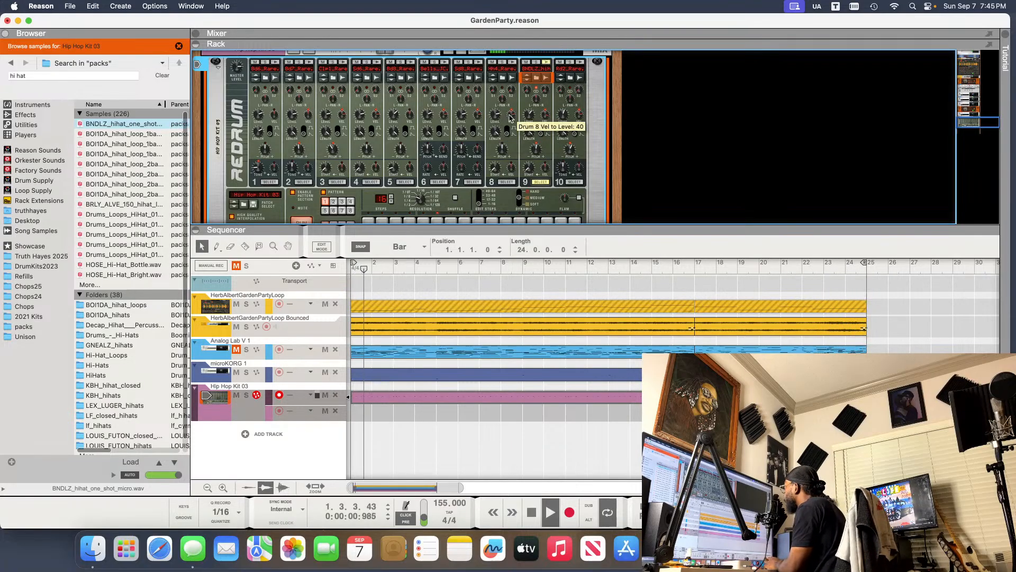
- Browse for a replacement sample for Redrum's drum 8 and search the packs folder for "hat"
{"action": "left_click", "coordinate": [502, 77]}
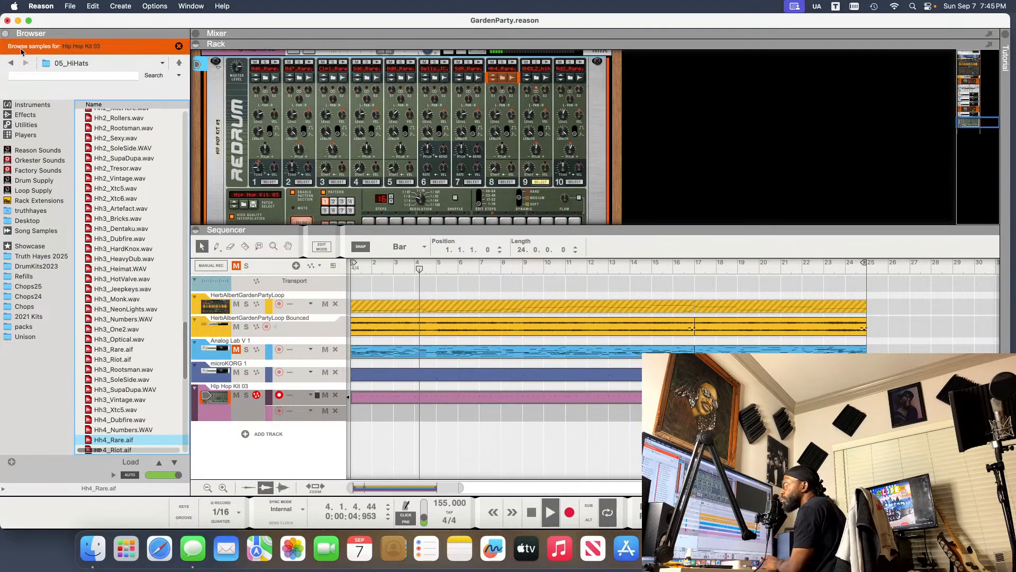
{"action": "left_click", "coordinate": [14, 63]}
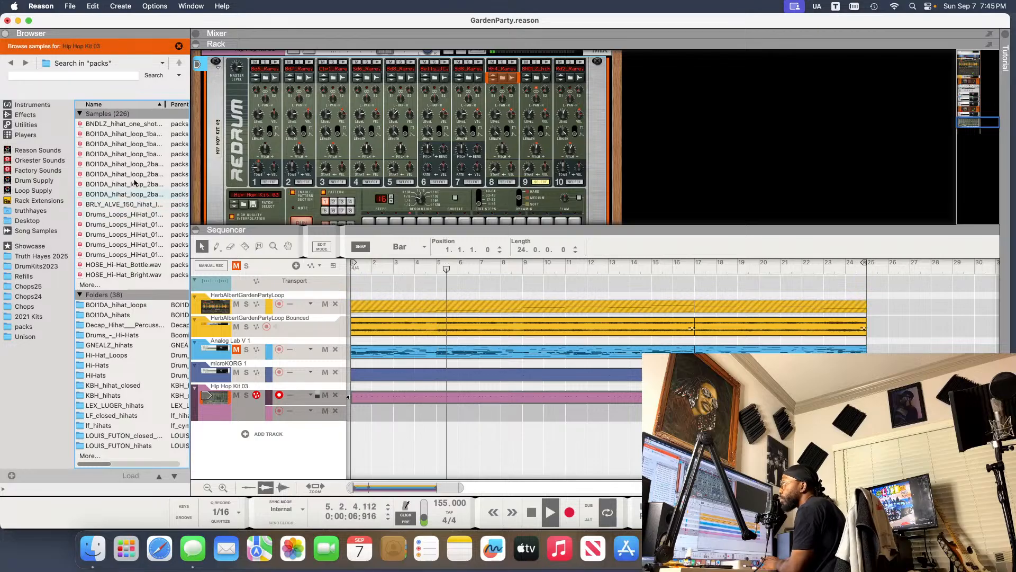
{"action": "left_click", "coordinate": [108, 284]}
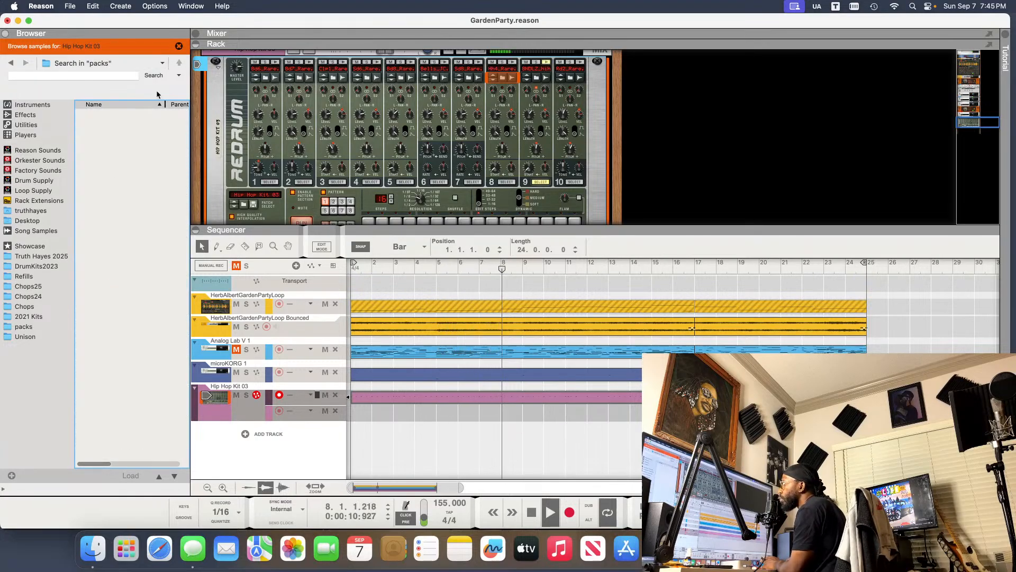
{"action": "left_click", "coordinate": [16, 63]}
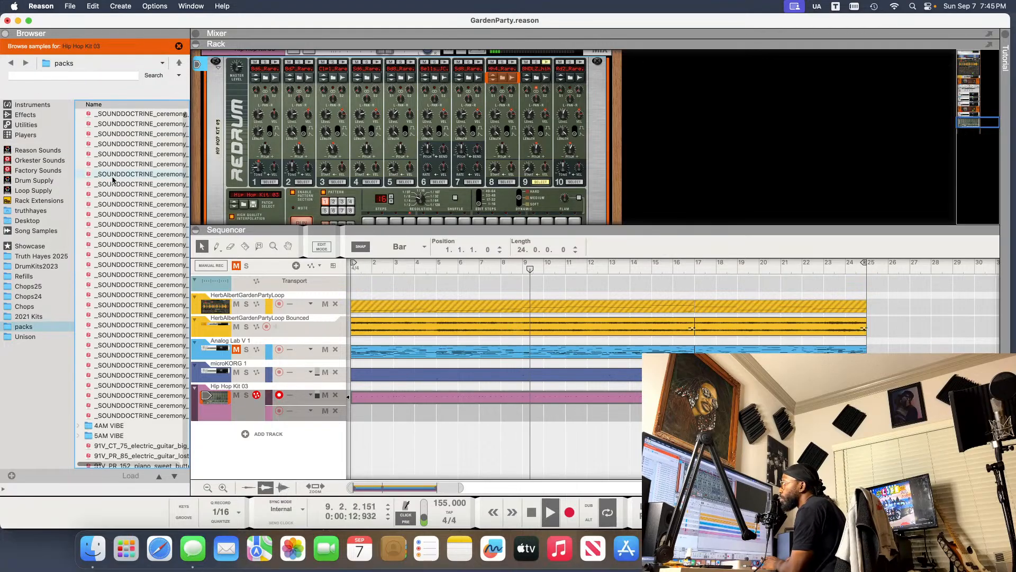
{"action": "left_click", "coordinate": [103, 78]}
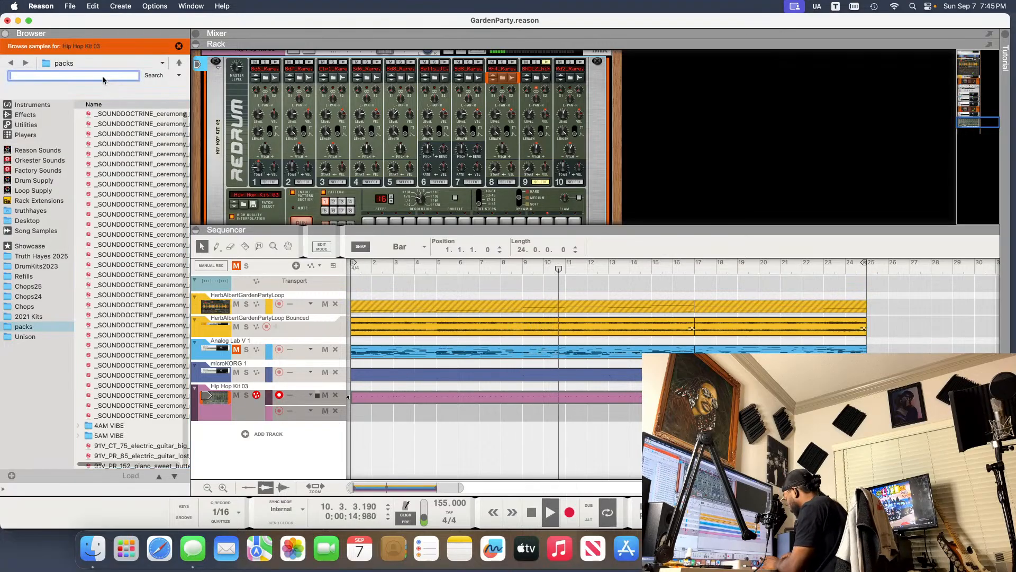
{"action": "type", "text": "hat"}
{"action": "key", "text": "Return"}
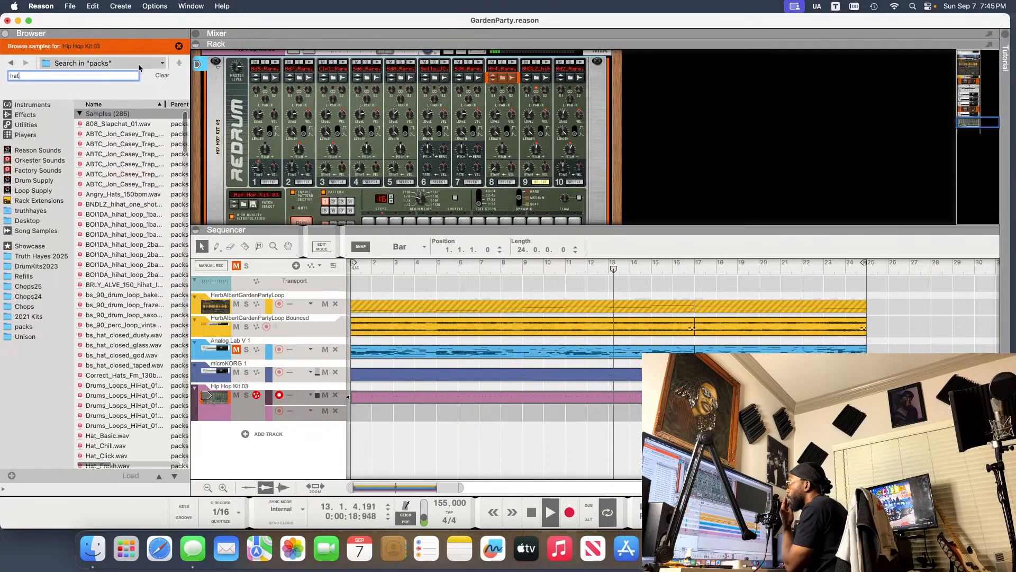
- Compare the ABTC Trap hat samples on Redrum's drum 8, settle on the Sleigh_Hat sample and trigger the drum
{"action": "left_click", "coordinate": [116, 126]}
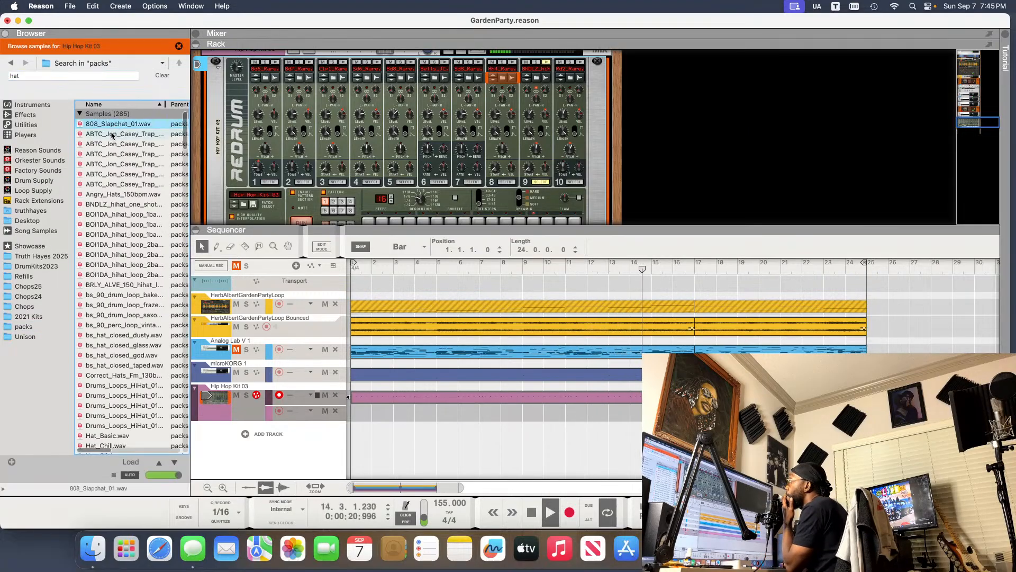
{"action": "left_click", "coordinate": [112, 135]}
{"action": "key", "text": "Down"}
{"action": "key", "text": "Down"}
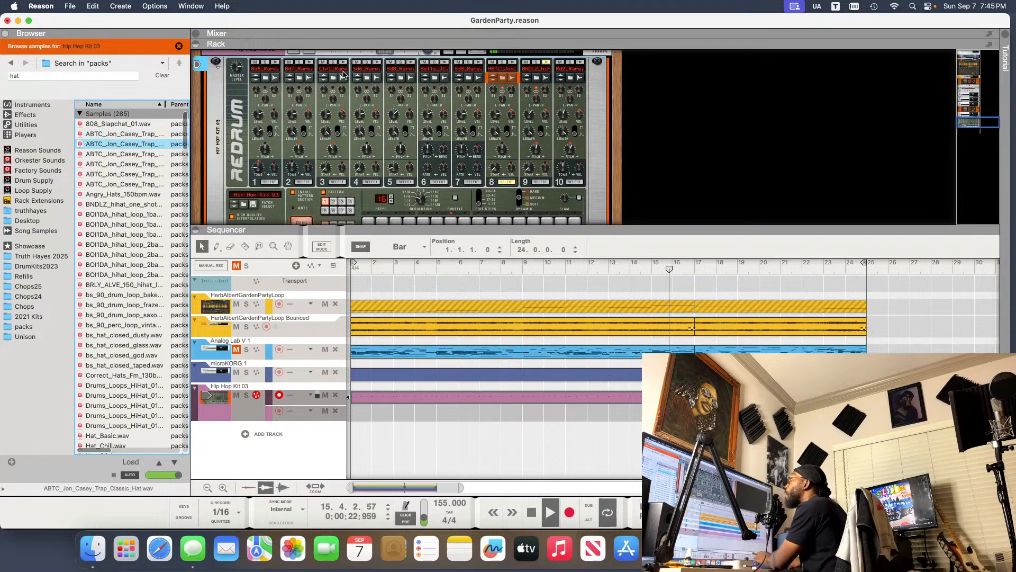
{"action": "key", "text": "Down"}
{"action": "key", "text": "Down"}
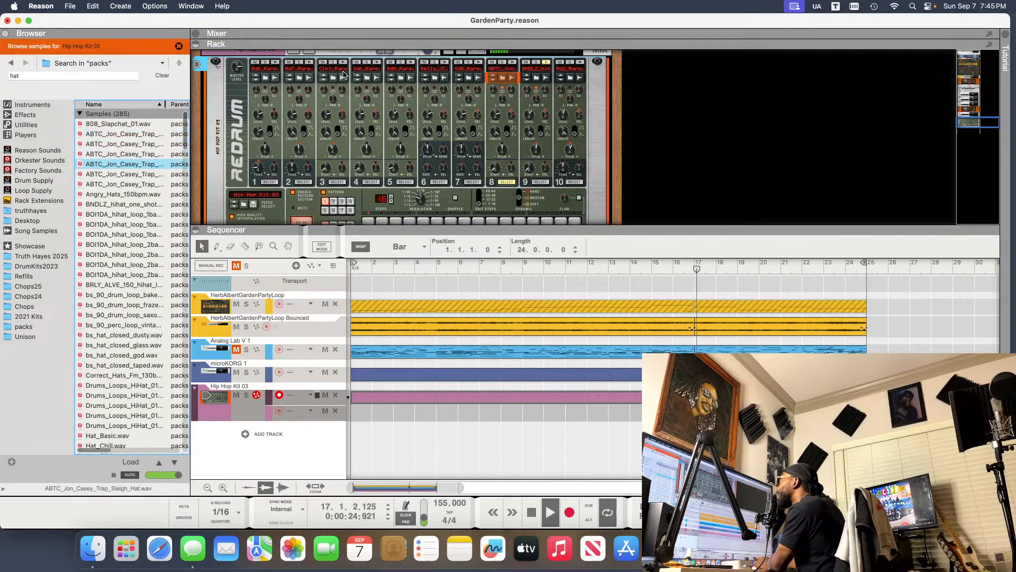
{"action": "key", "text": "Up"}
{"action": "key", "text": "Down"}
{"action": "key", "text": "Down"}
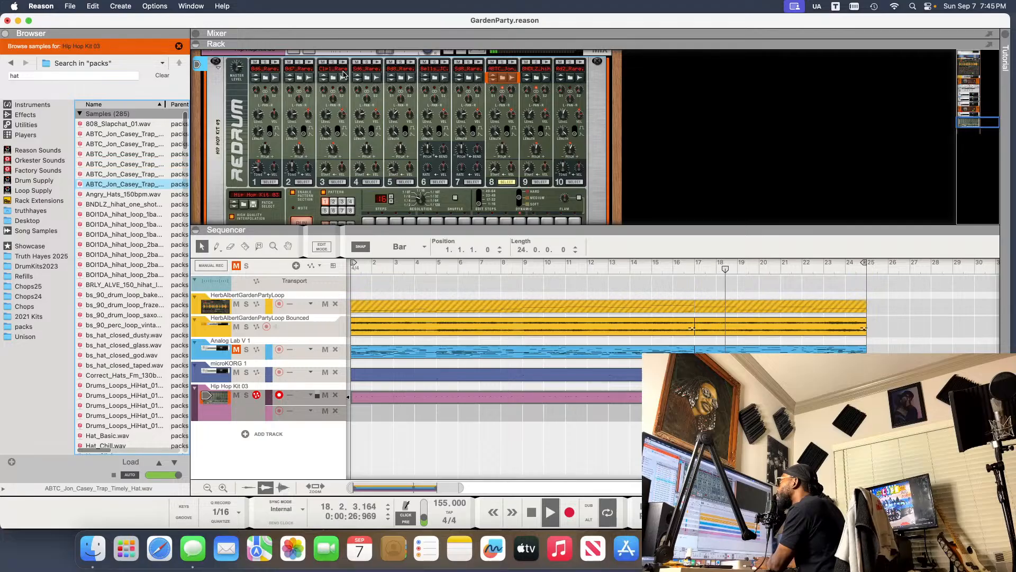
{"action": "key", "text": "Up"}
{"action": "key", "text": "Up"}
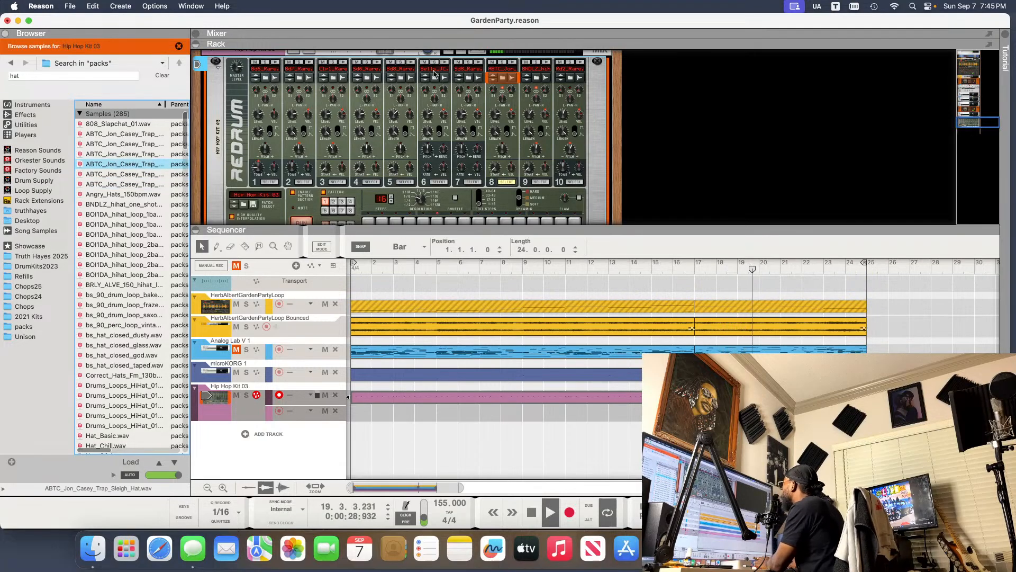
{"action": "left_click", "coordinate": [517, 63]}
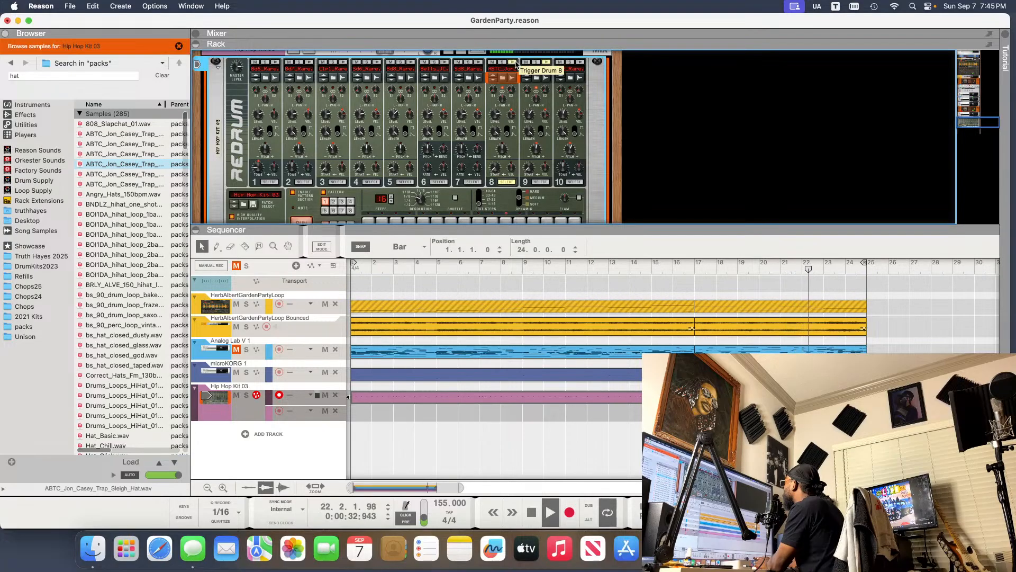
- Audition the ABTC Trap Stopwatch and Timely hats, Angry_Hats_150bpm.wav and BNDLZ_hihat_one_shot_micro.wav as alternatives for drum 8
{"action": "left_click", "coordinate": [143, 174]}
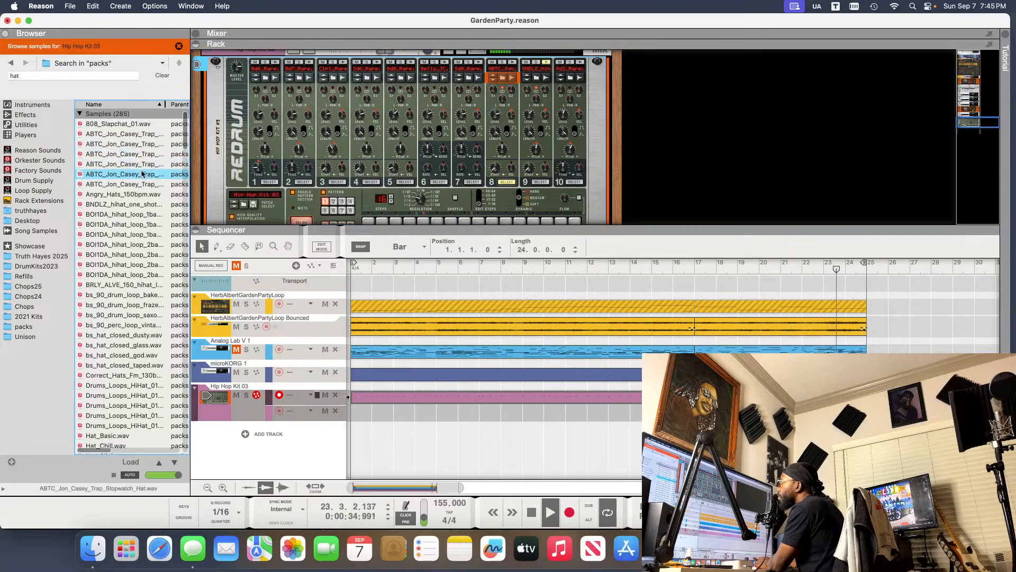
{"action": "left_click", "coordinate": [133, 184]}
{"action": "left_click", "coordinate": [135, 175]}
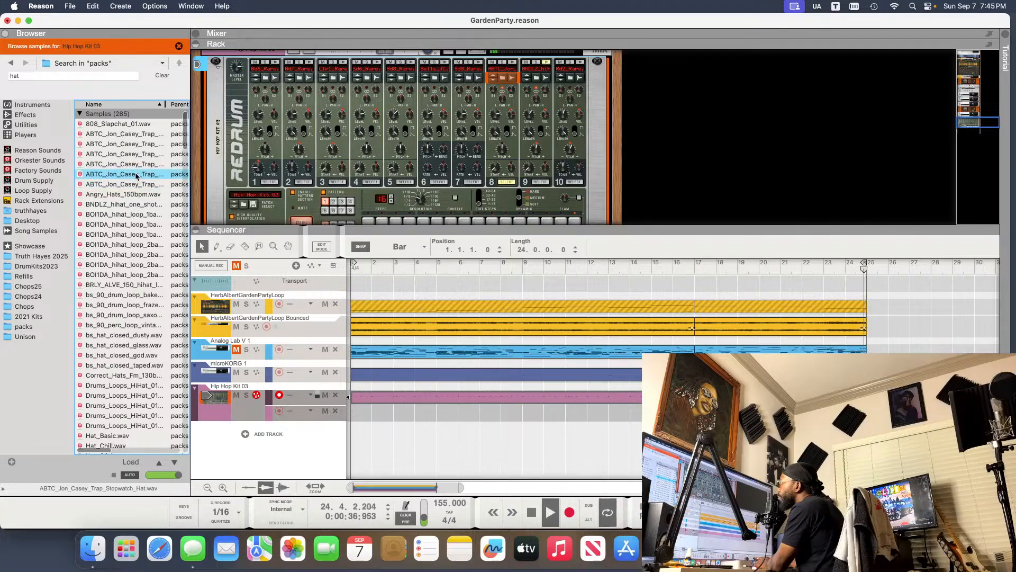
{"action": "left_click", "coordinate": [133, 185]}
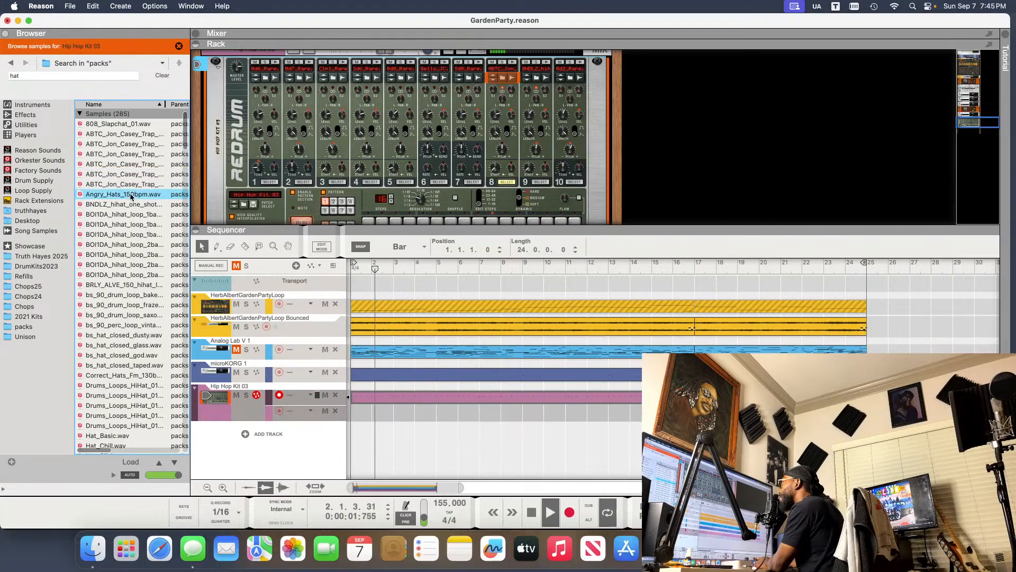
{"action": "left_click", "coordinate": [131, 194]}
{"action": "left_click", "coordinate": [129, 205]}
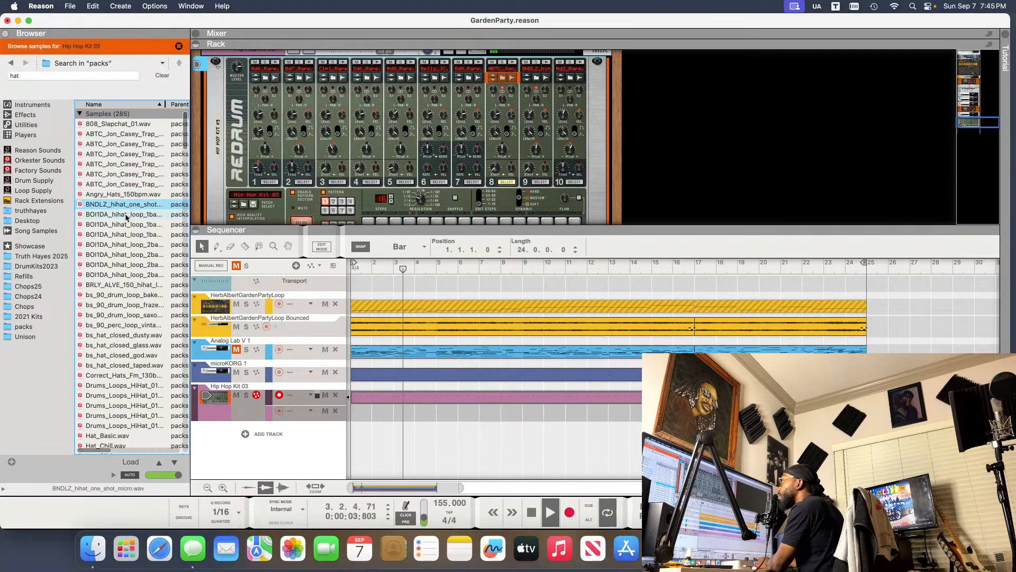
- Audition BRLY_ALVE_150_hihat_loop_splashy.wav and the bs_hat_closed dusty, glass, god and taped samples
{"action": "left_click", "coordinate": [139, 285]}
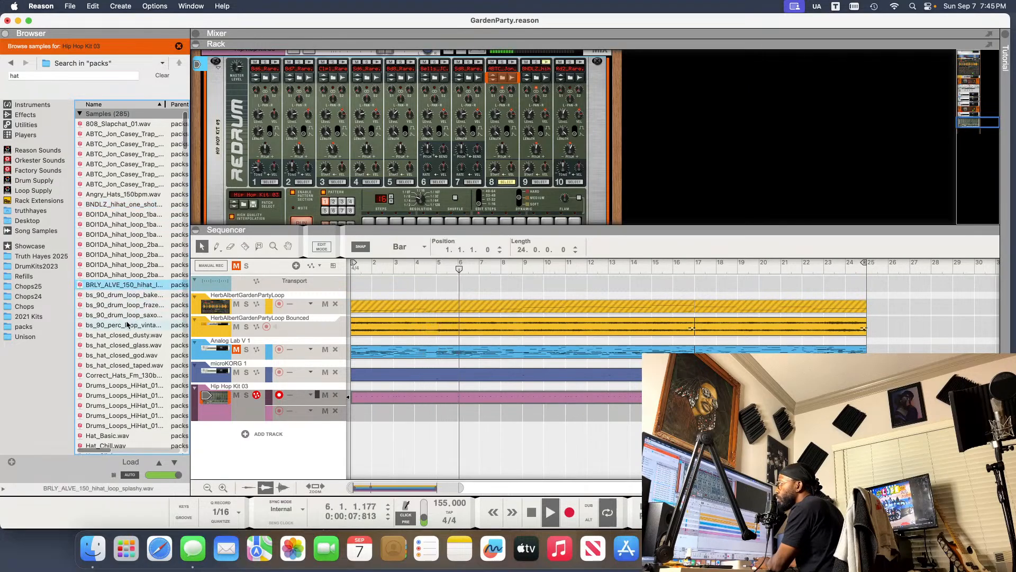
{"action": "scroll", "coordinate": [120, 325], "scroll_direction": "down", "scroll_amount": 2}
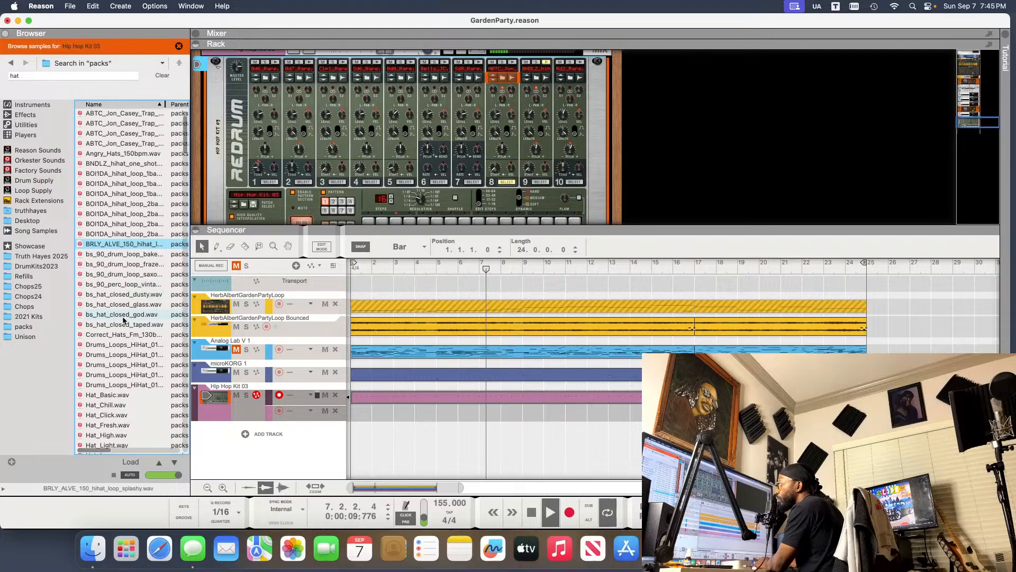
{"action": "left_click", "coordinate": [138, 295]}
{"action": "left_click", "coordinate": [132, 305]}
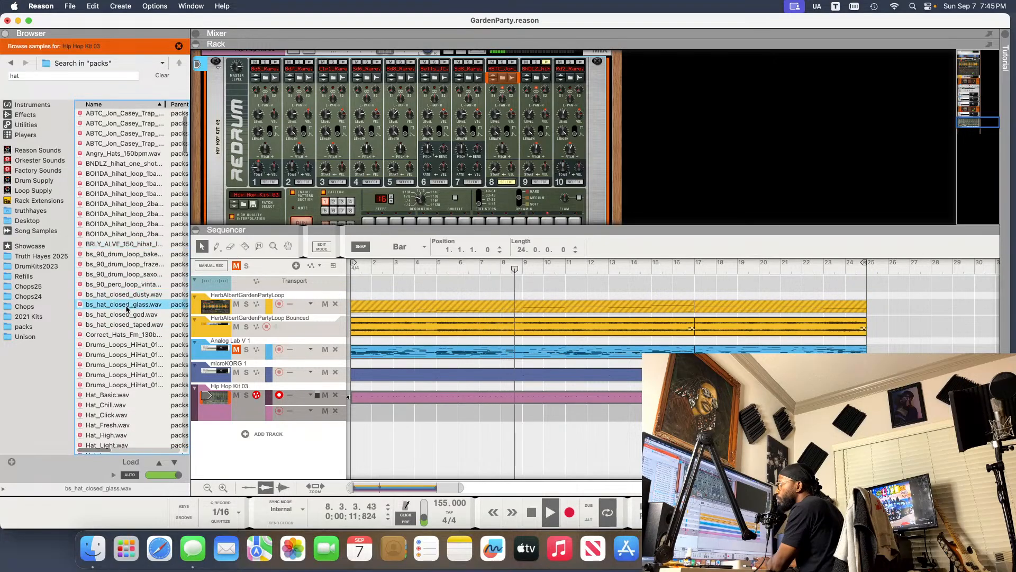
{"action": "left_click", "coordinate": [119, 315]}
{"action": "left_click", "coordinate": [113, 324]}
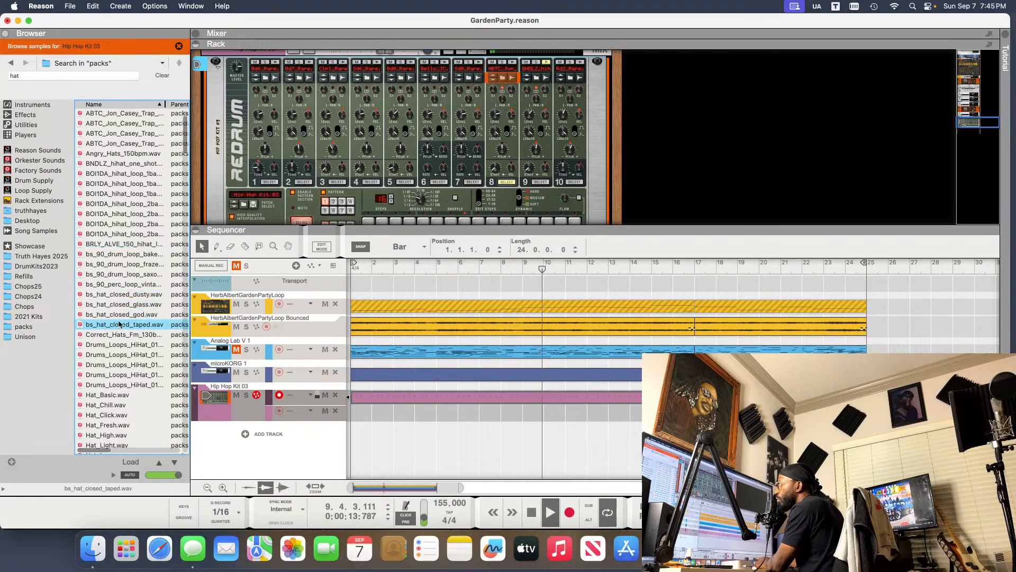
{"action": "scroll", "coordinate": [118, 317], "scroll_direction": "down", "scroll_amount": 1}
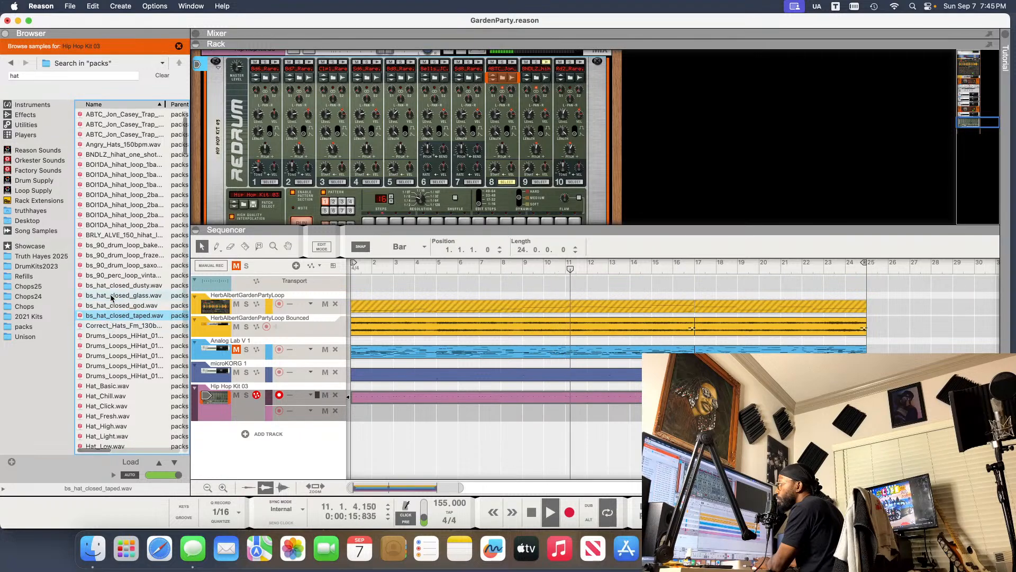
{"action": "scroll", "coordinate": [111, 327], "scroll_direction": "down", "scroll_amount": 3}
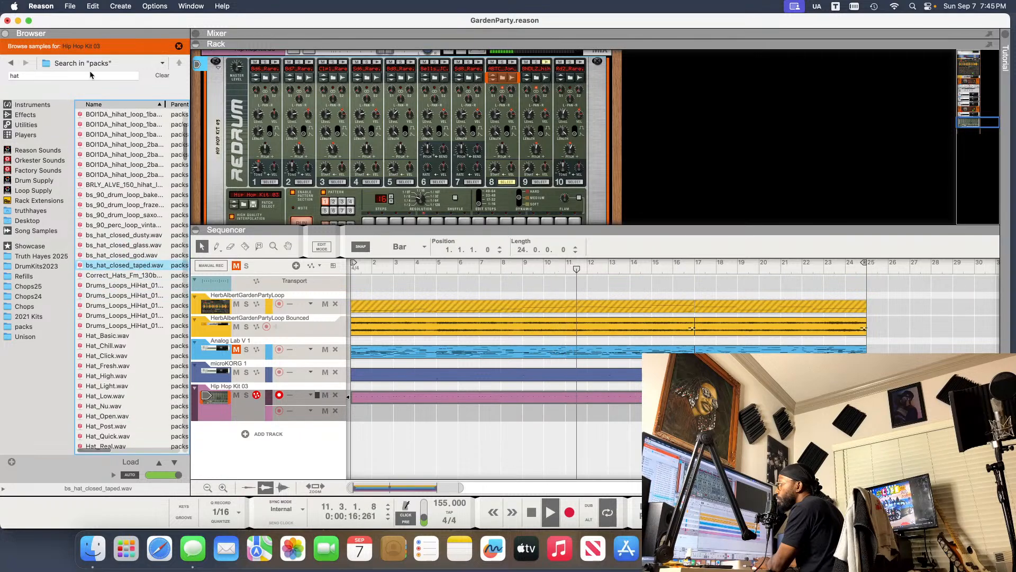
- Load Hat_Basic.wav on Redrum's drum 8 and trigger the drum to hear it
{"action": "left_click", "coordinate": [109, 337]}
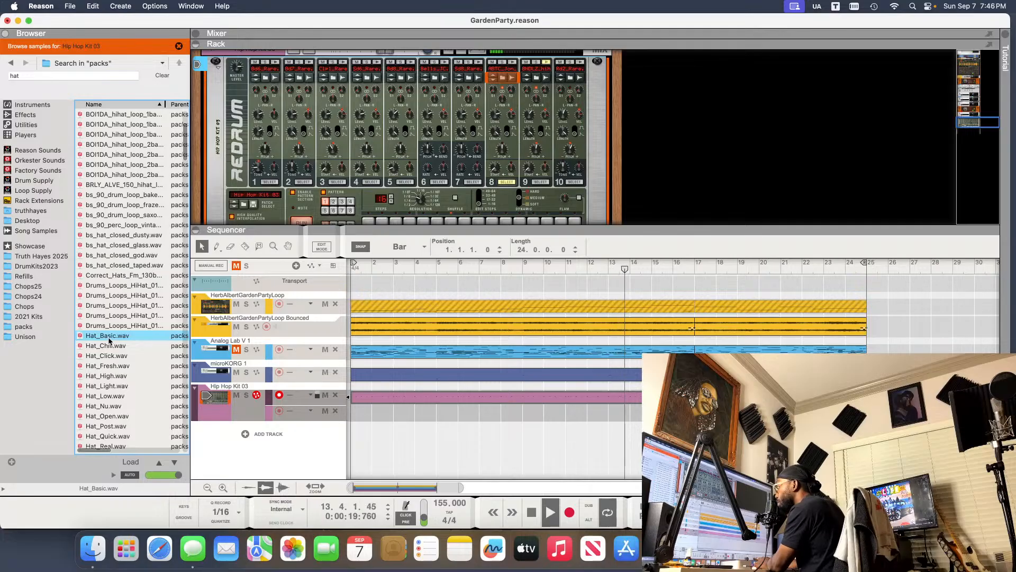
{"action": "double_click", "coordinate": [109, 336]}
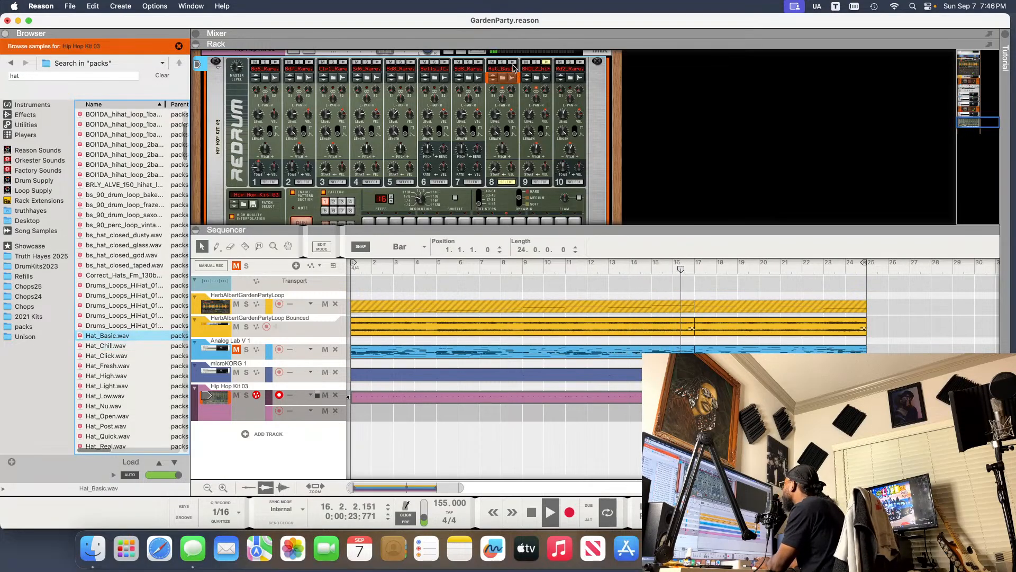
{"action": "left_click", "coordinate": [514, 64]}
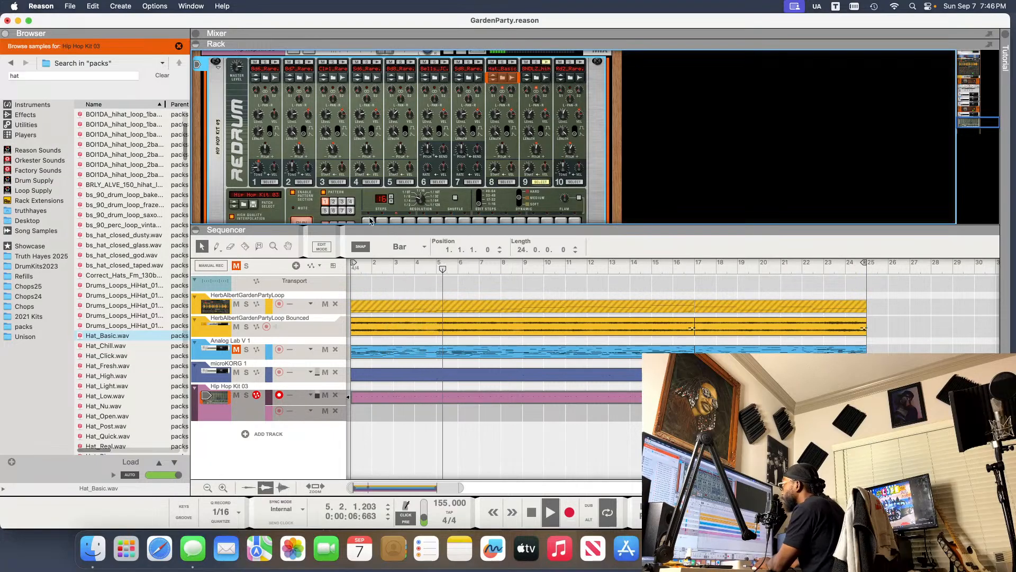
- Clear the trial steps filled in on drum 9 and fill all 16 pattern steps for drum 8 instead
{"action": "left_click_drag", "start_coordinate": [369, 220], "coordinate": [574, 226]}
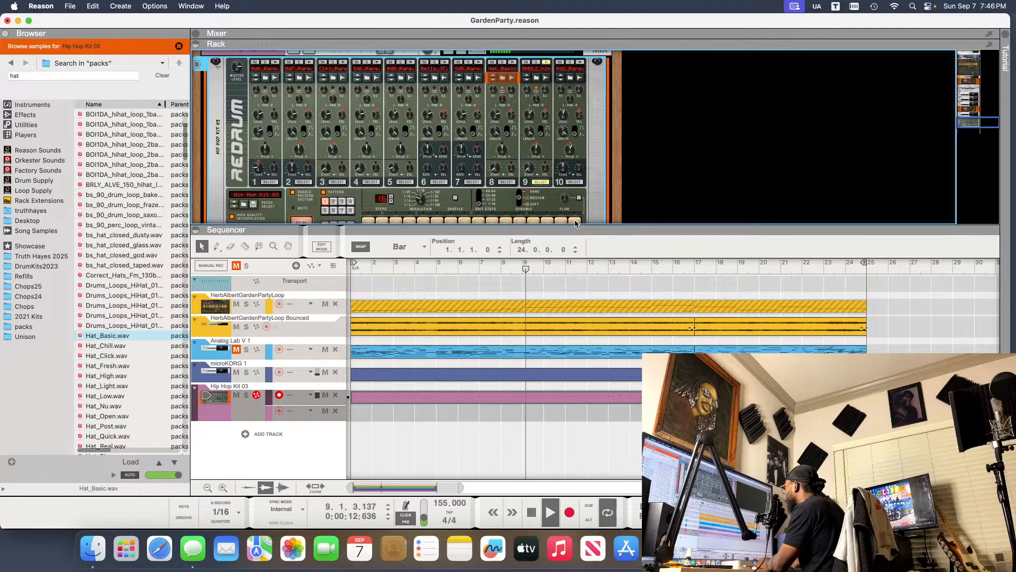
{"action": "left_click_drag", "start_coordinate": [576, 224], "coordinate": [369, 227]}
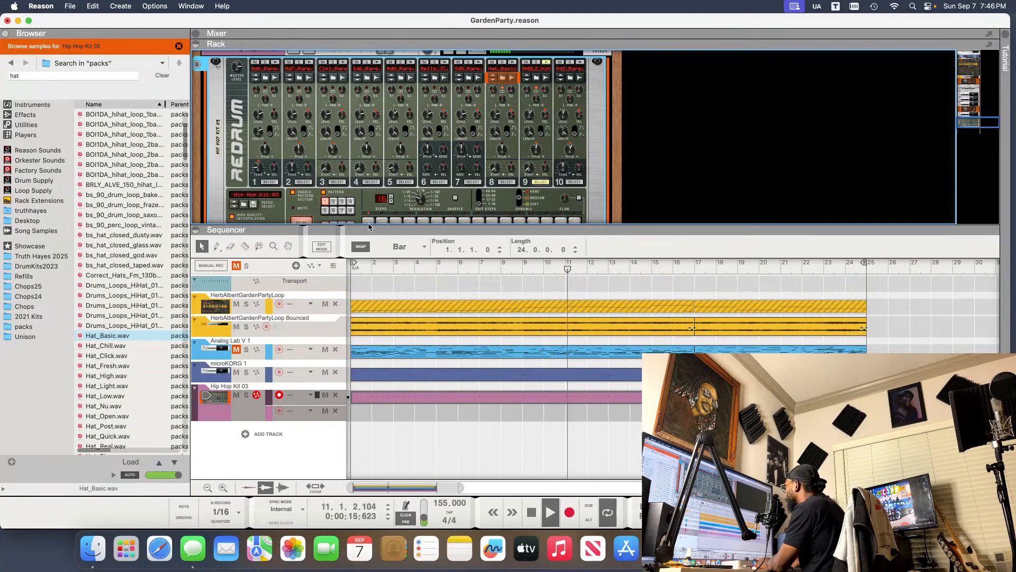
{"action": "left_click", "coordinate": [507, 182]}
{"action": "left_click_drag", "start_coordinate": [365, 220], "coordinate": [574, 221]}
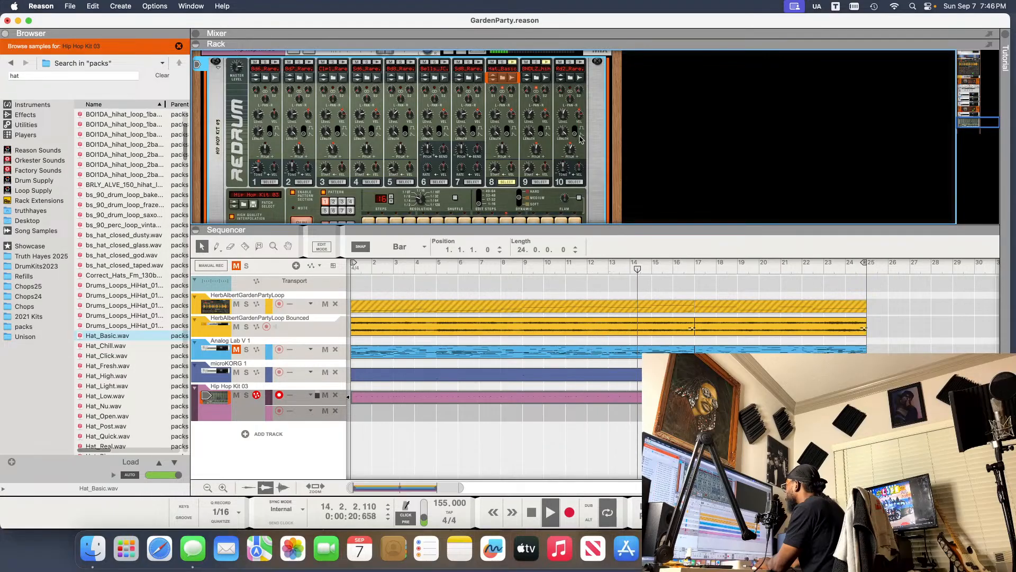
{"action": "mouse_move", "coordinate": [494, 120]}
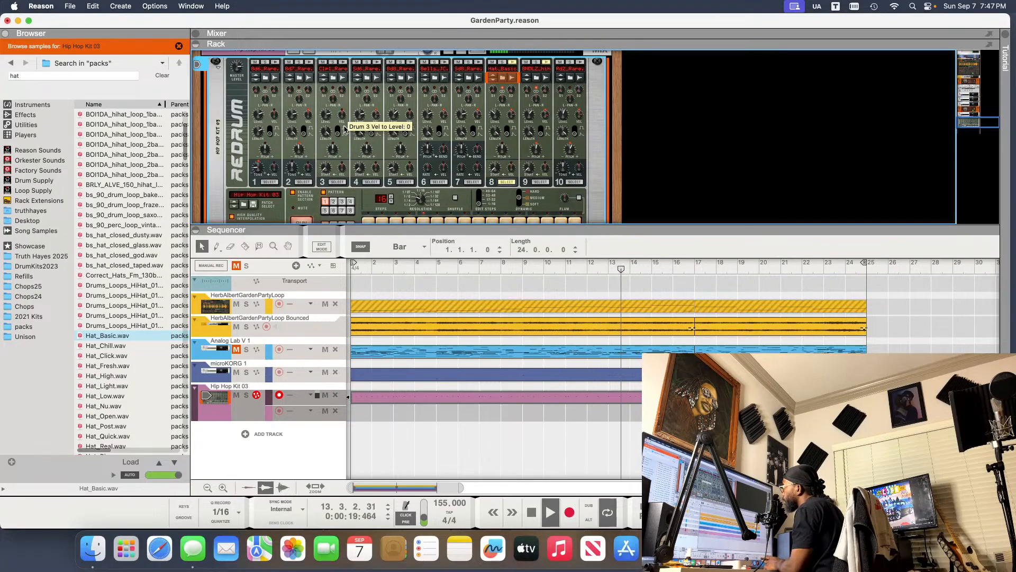
- Select drum 3 and browse DrumKits2023 for its replacement sample, opening the Snares folder of the Lunch77 Three 6 Mafia kit
{"action": "left_click", "coordinate": [334, 79]}
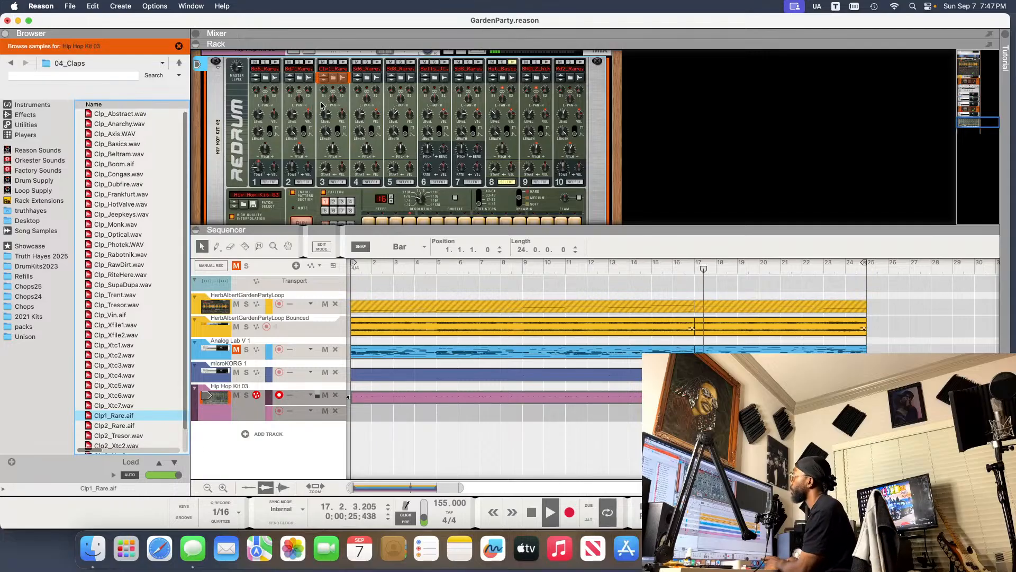
{"action": "left_click", "coordinate": [338, 182]}
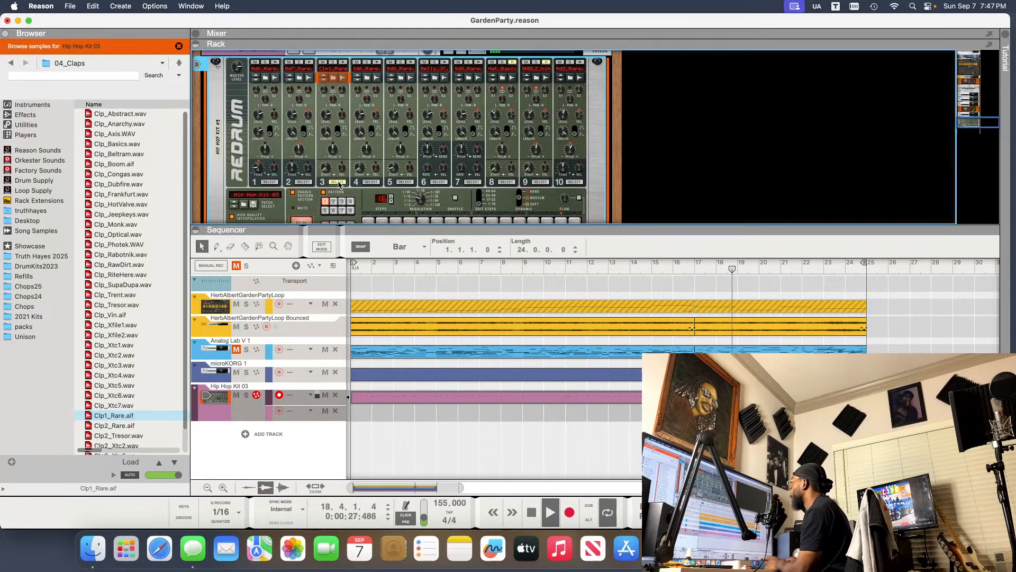
{"action": "left_click", "coordinate": [36, 266]}
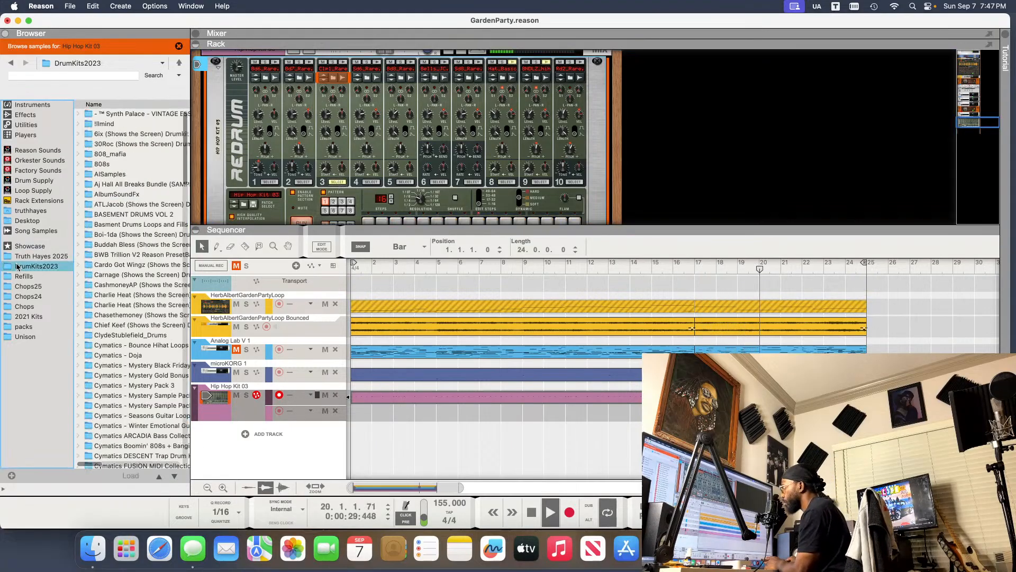
{"action": "scroll", "coordinate": [137, 301], "scroll_direction": "down", "scroll_amount": 5}
{"action": "scroll", "coordinate": [137, 301], "scroll_direction": "down", "scroll_amount": 15}
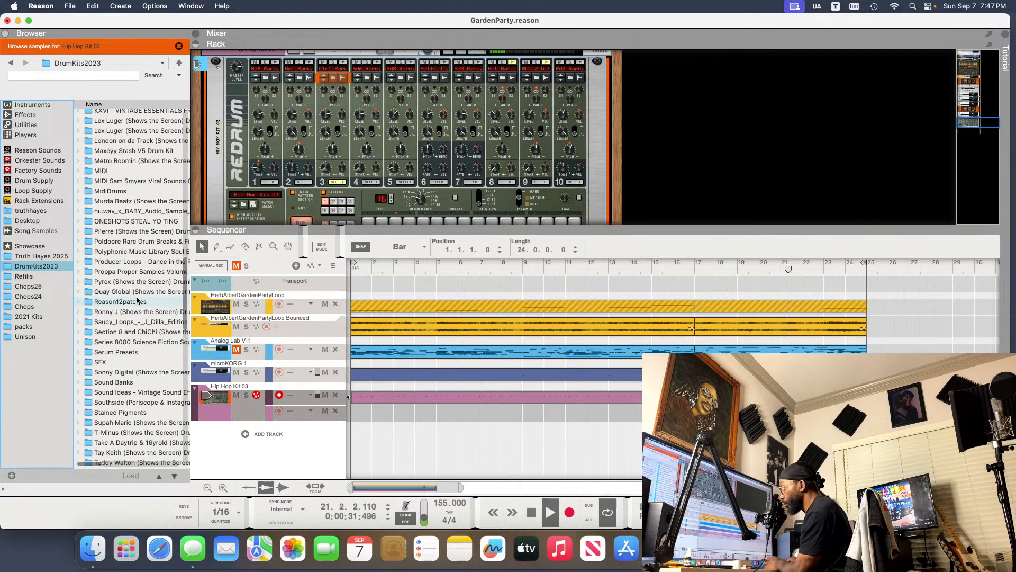
{"action": "scroll", "coordinate": [137, 300], "scroll_direction": "down", "scroll_amount": 12}
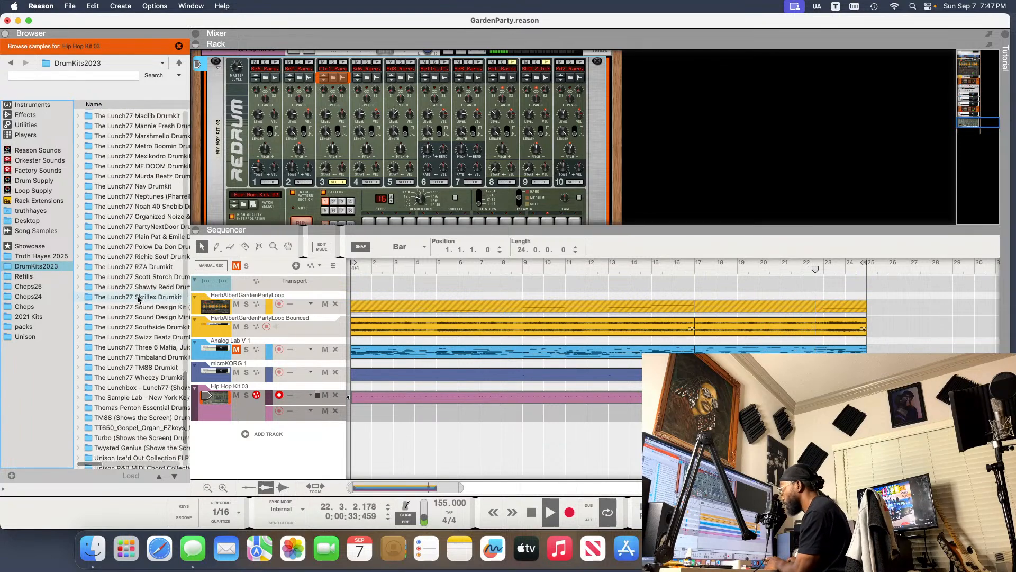
{"action": "scroll", "coordinate": [137, 300], "scroll_direction": "up", "scroll_amount": 2}
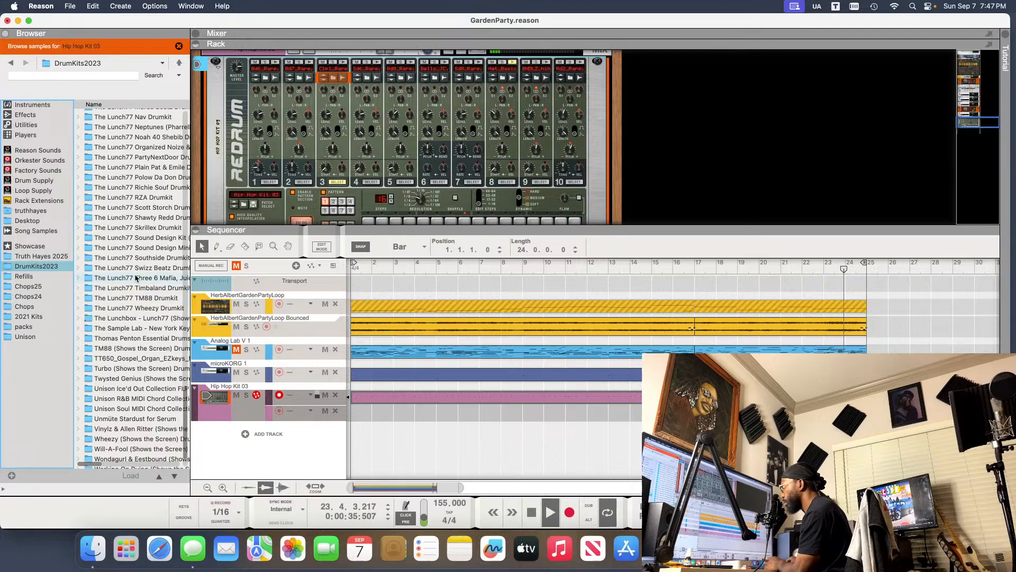
{"action": "double_click", "coordinate": [138, 300]}
{"action": "double_click", "coordinate": [108, 208]}
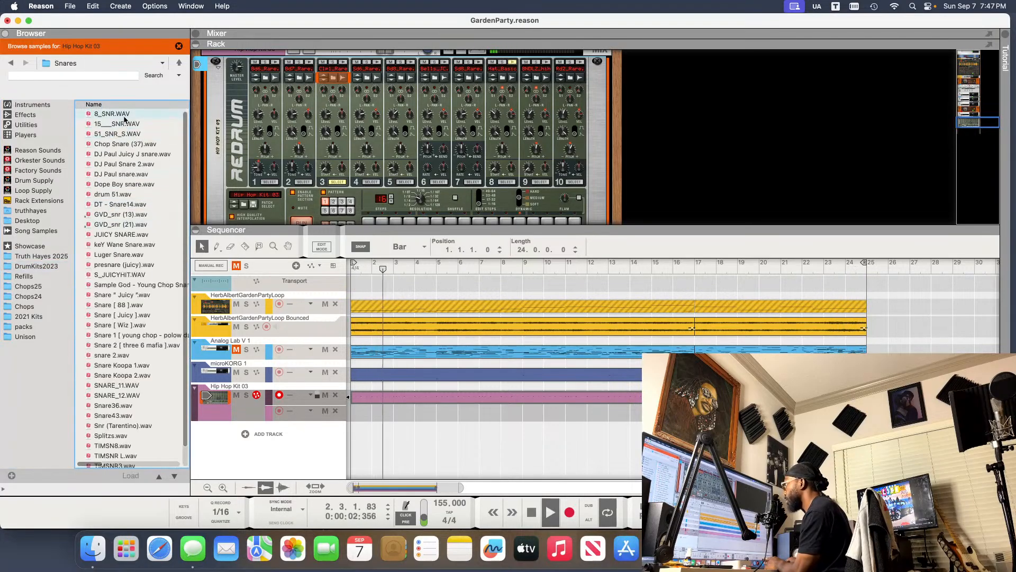
- Audition the first five snares from 8_SNR.WAV to DJ Paul Juicy J snare.wav on drum 3, returning to Chop Snare (37).wav
{"action": "left_click", "coordinate": [124, 115]}
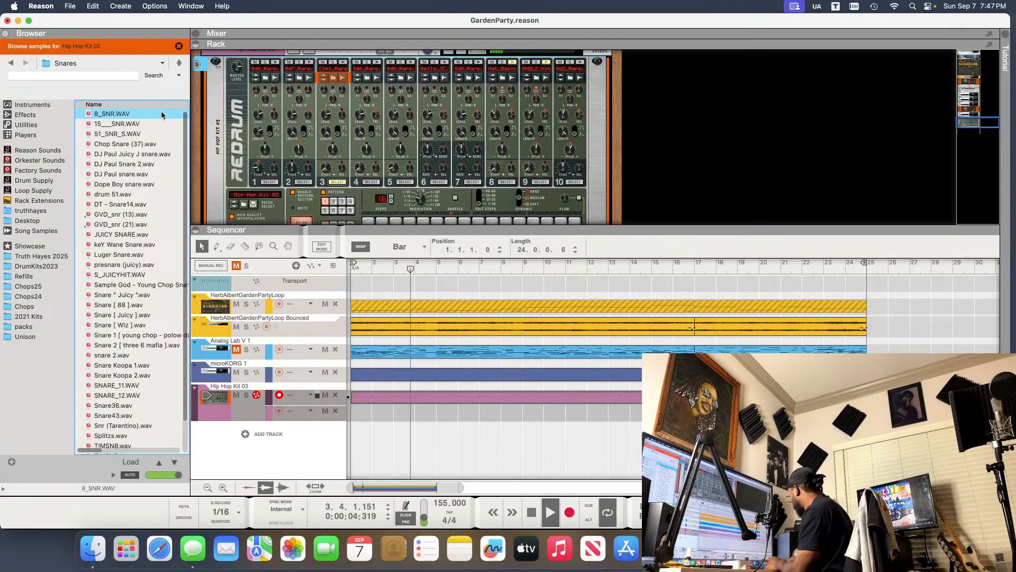
{"action": "key", "text": "Down"}
{"action": "key", "text": "Down"}
{"action": "key", "text": "Down"}
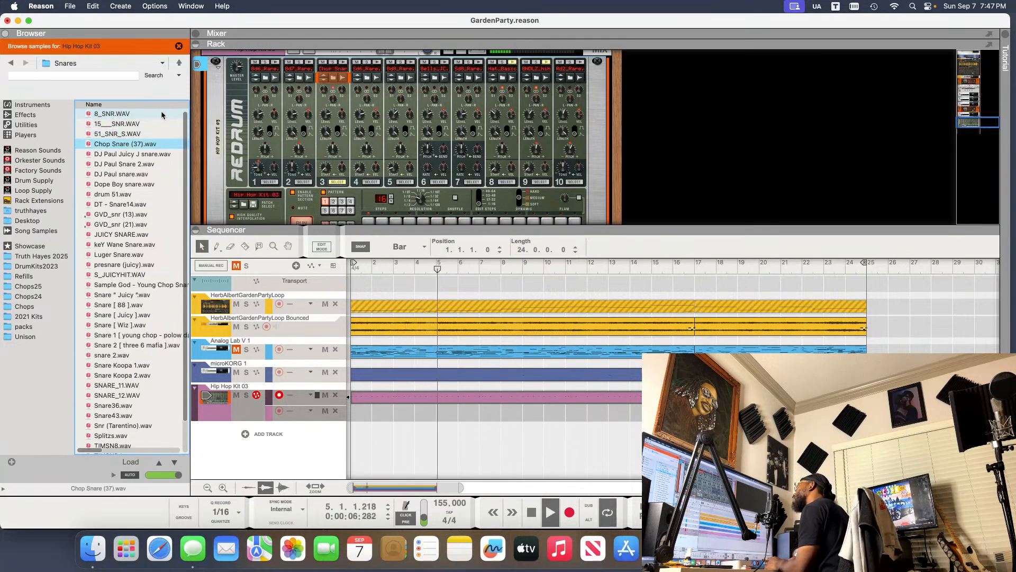
{"action": "key", "text": "Down"}
{"action": "key", "text": "Up"}
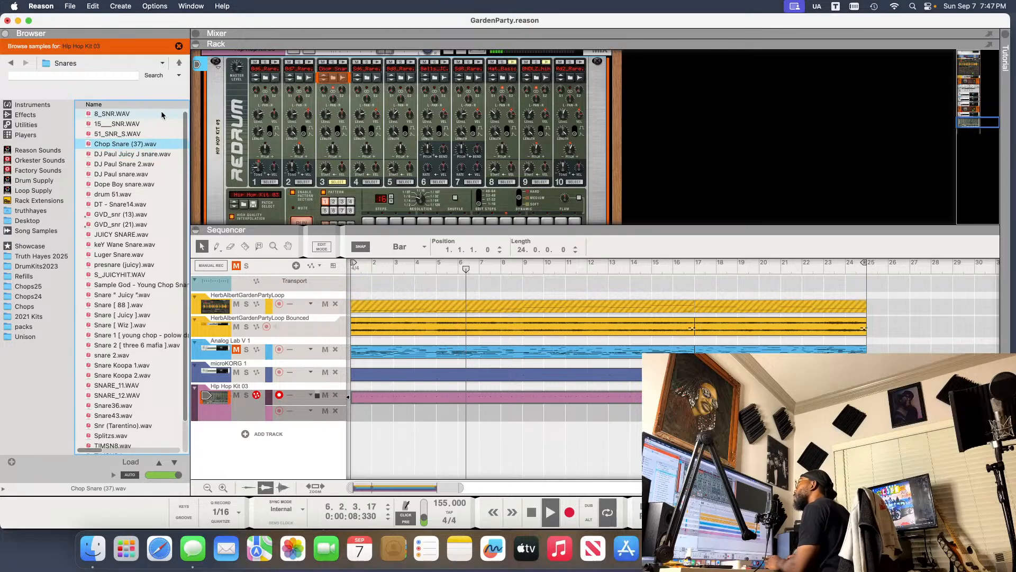
- Set the step dynamic to Hard and program the drum 3 snare on steps 5 and 13
{"action": "scroll", "coordinate": [516, 180], "scroll_direction": "down", "scroll_amount": 2}
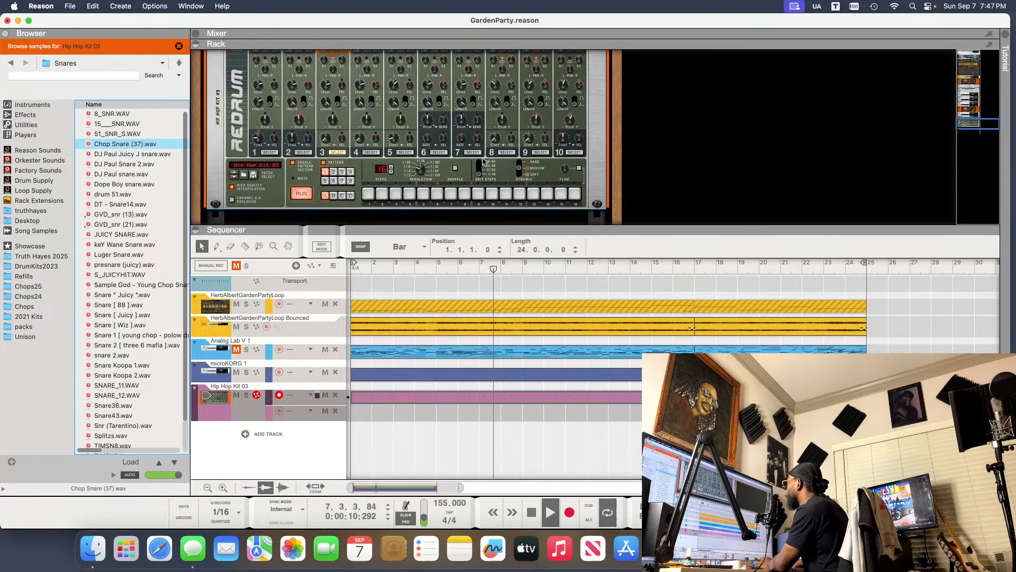
{"action": "left_click", "coordinate": [519, 165]}
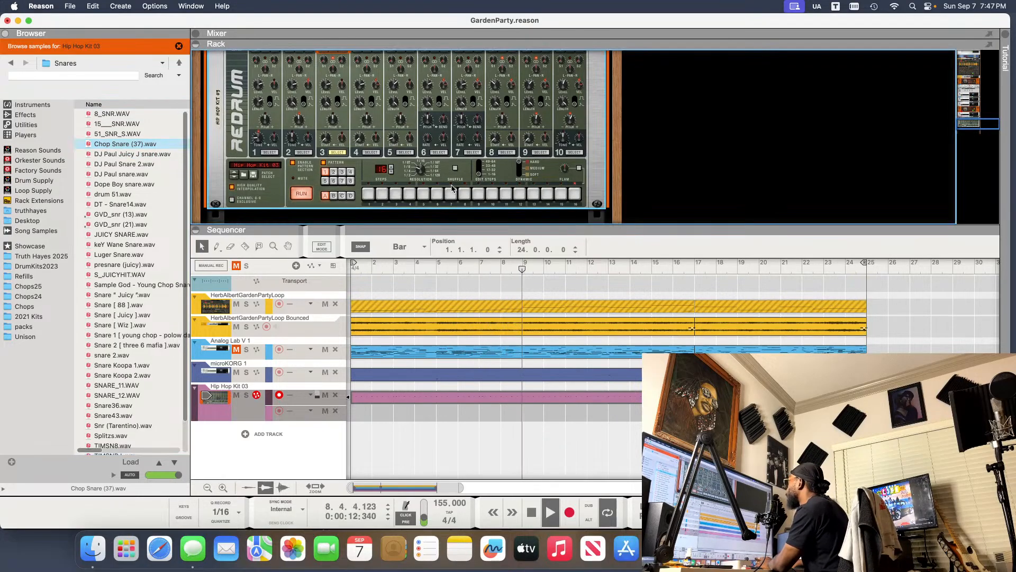
{"action": "left_click", "coordinate": [424, 195]}
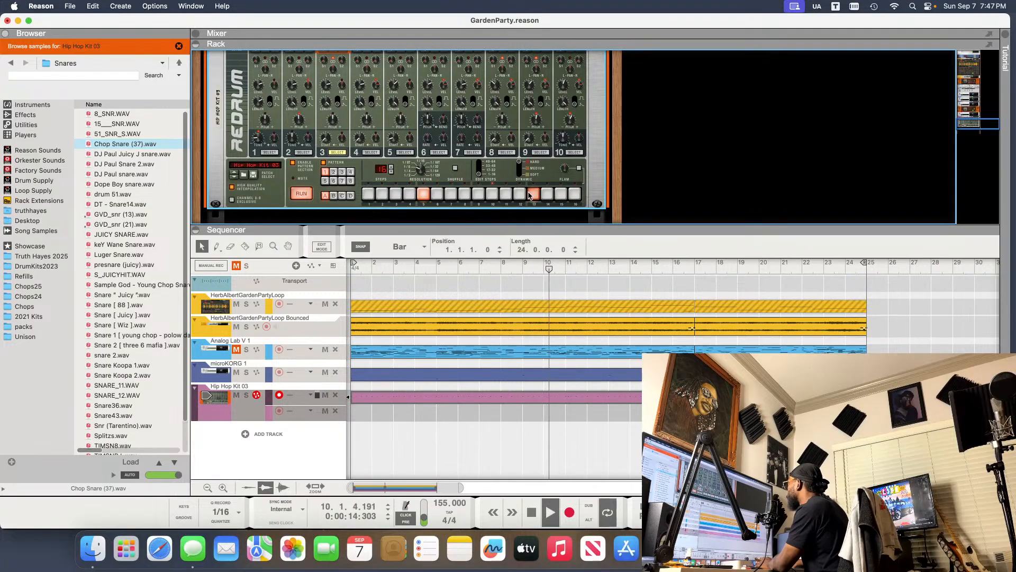
{"action": "left_click", "coordinate": [533, 194]}
{"action": "left_click", "coordinate": [532, 195]}
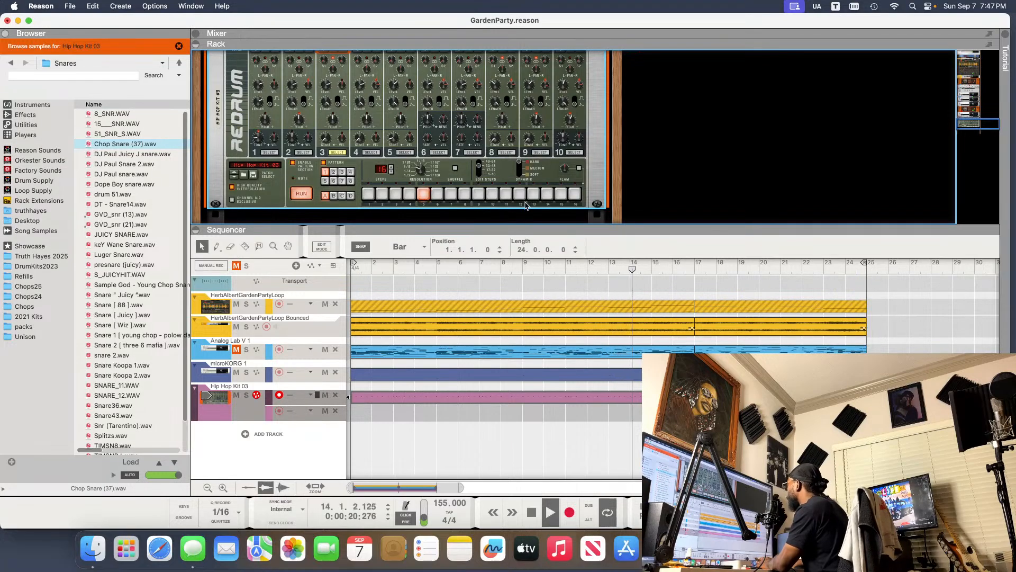
{"action": "left_click", "coordinate": [481, 162]}
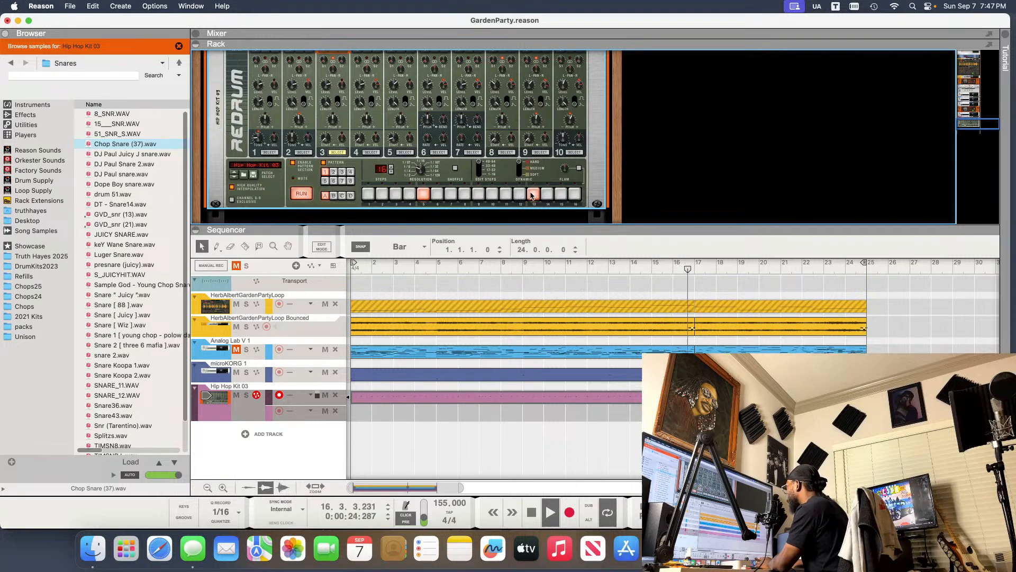
- Compare Chop Snare (37).wav with the DJ Paul snares, Dope Boy snare.wav and drum 51.wav on drum 3
{"action": "left_click", "coordinate": [133, 154]}
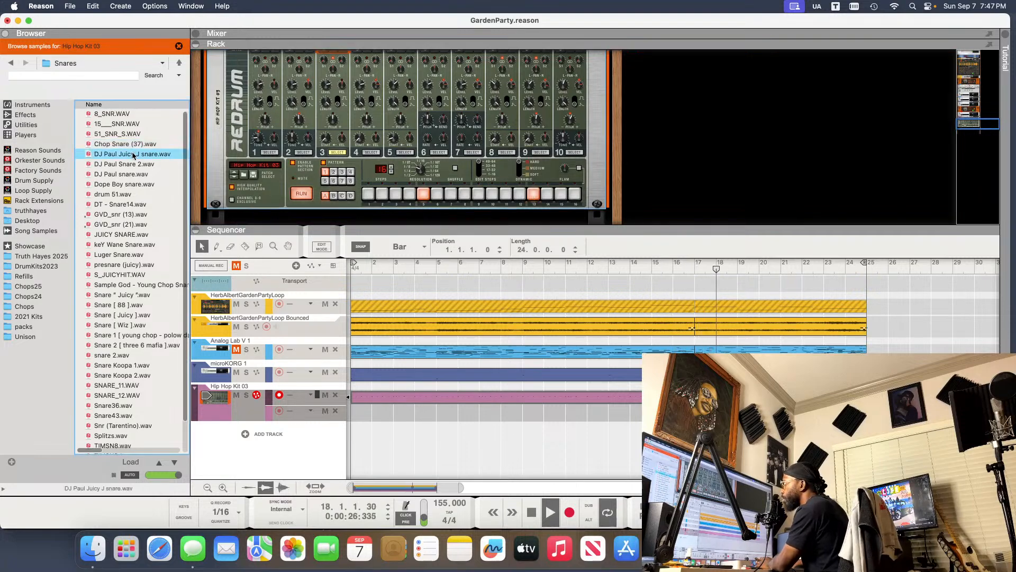
{"action": "key", "text": "Up"}
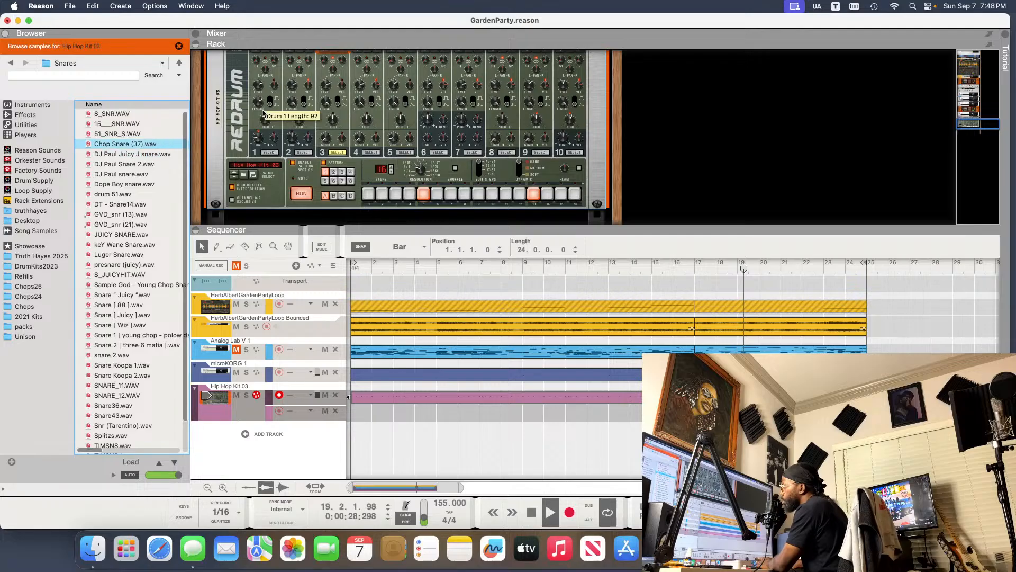
{"action": "key", "text": "Down"}
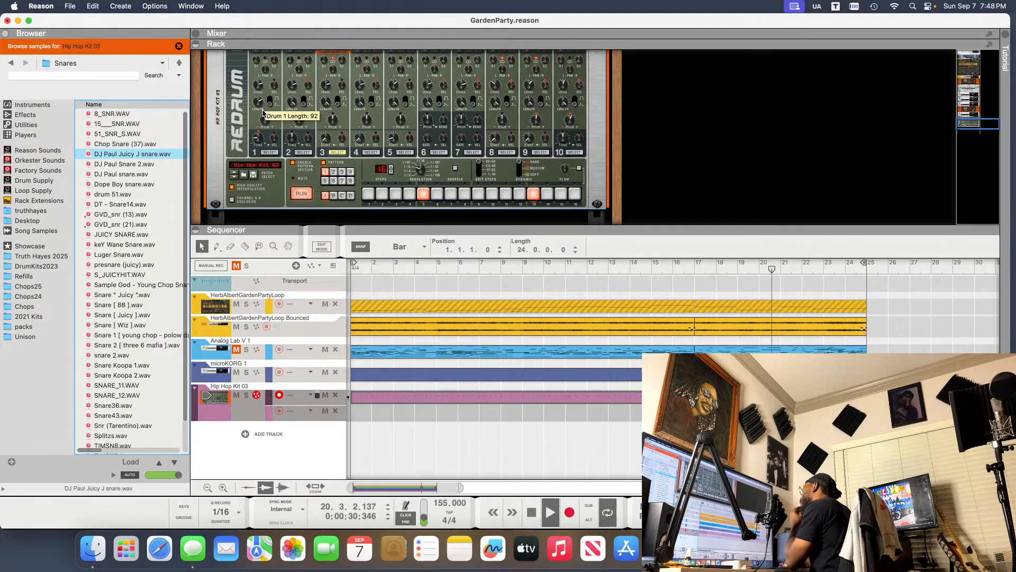
{"action": "key", "text": "Down"}
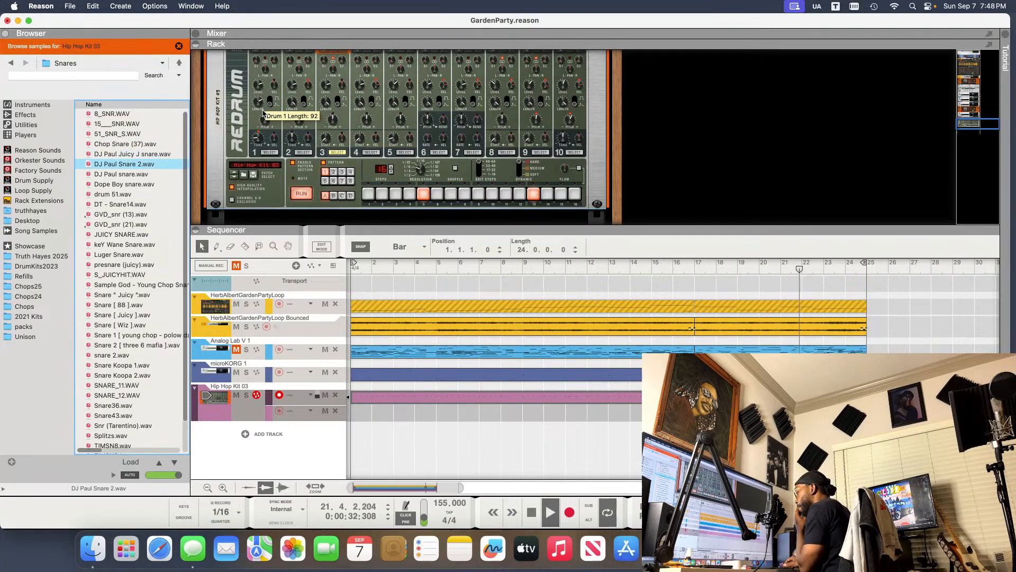
{"action": "key", "text": "Down"}
{"action": "key", "text": "Down"}
{"action": "key", "text": "Down"}
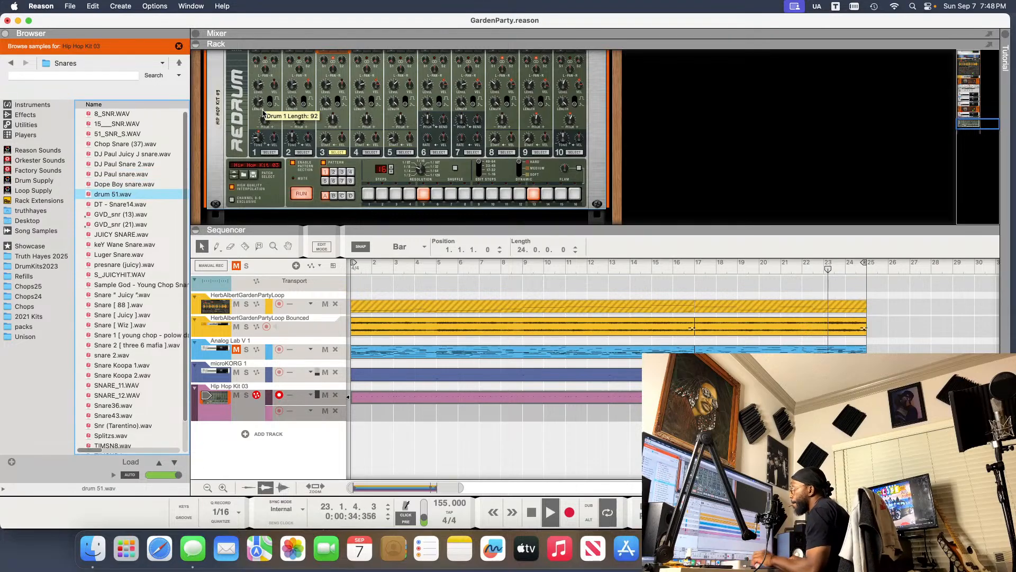
- Audition the snares from DT - Snare14.wav through presnare (juicy).wav on drum 3, going back to Luger Snare.wav
{"action": "key", "text": "Down"}
{"action": "key", "text": "Down"}
{"action": "key", "text": "Down"}
{"action": "key", "text": "Down"}
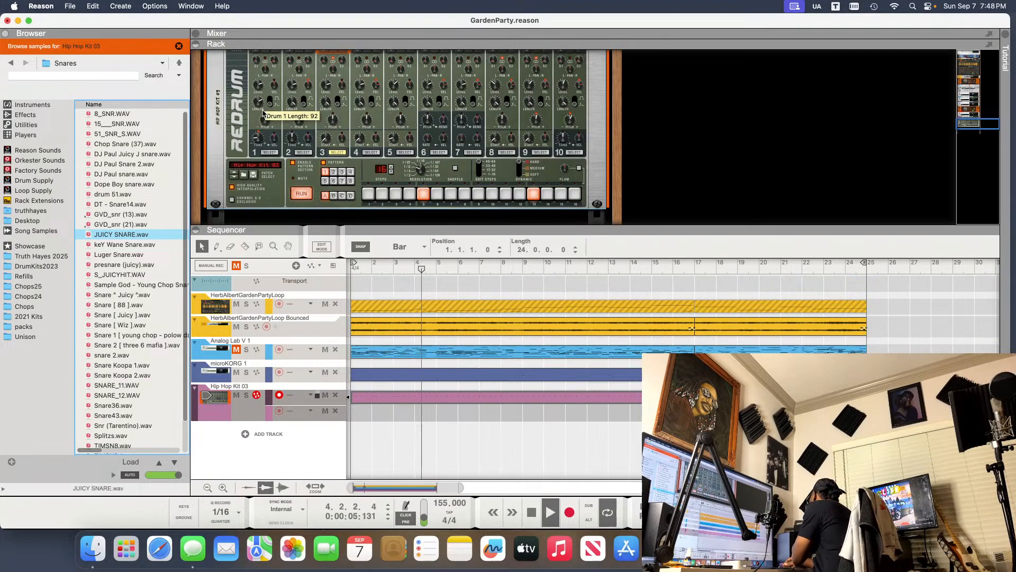
{"action": "key", "text": "Down"}
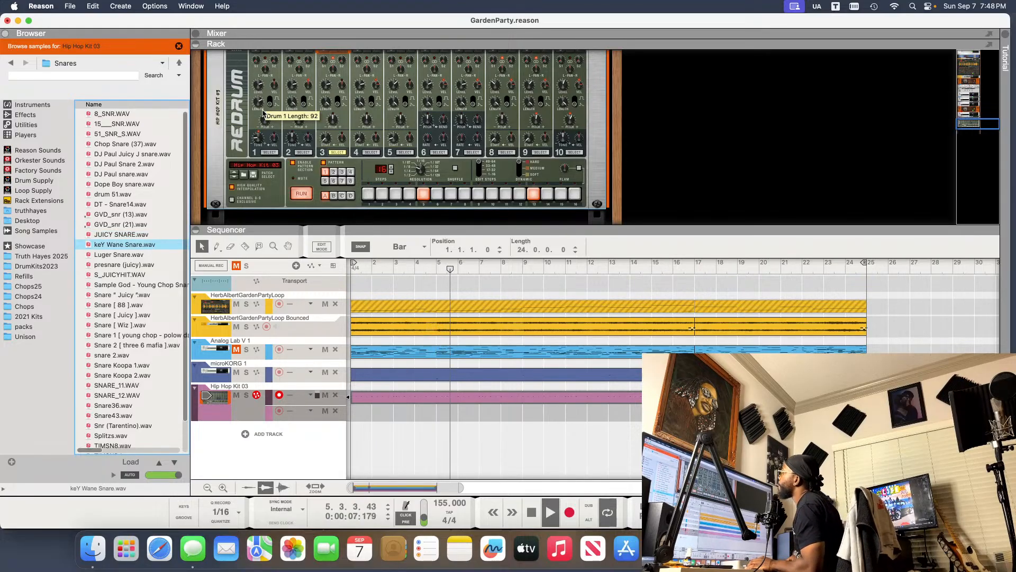
{"action": "key", "text": "Down"}
{"action": "key", "text": "Down"}
{"action": "key", "text": "Up"}
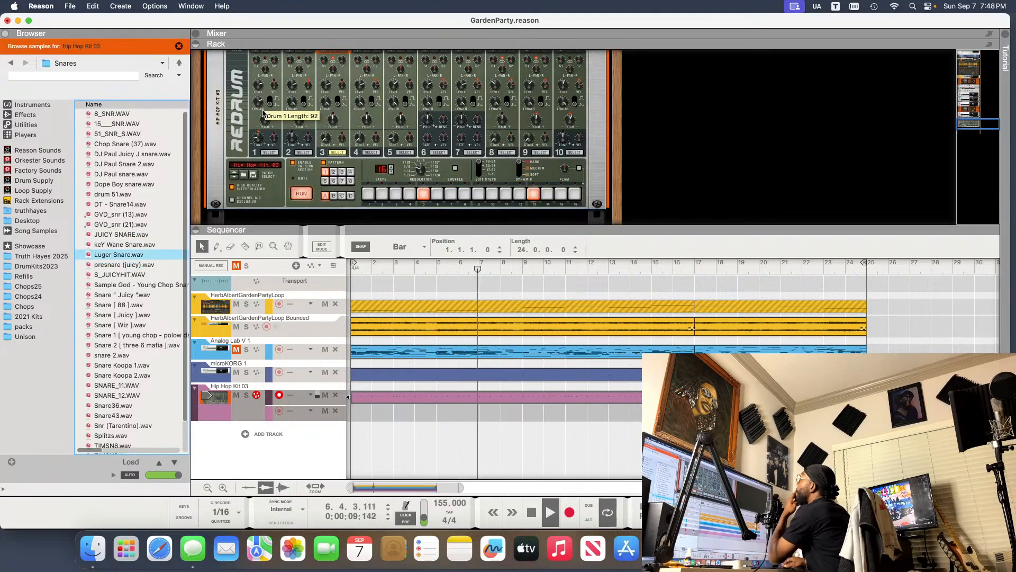
- Continue past S_JUICYHIT.WAV and load Sample God - Young Chop Snare.wav on drum 3
{"action": "key", "text": "Down"}
{"action": "key", "text": "Down"}
{"action": "key", "text": "Down"}
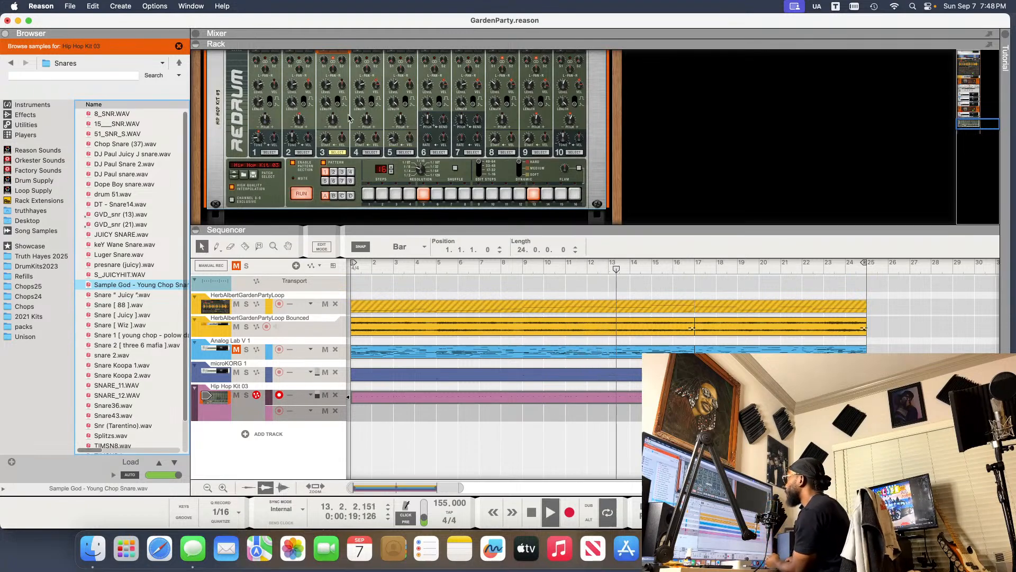
- Stop playback and set the Redrum pattern length to 64 steps
{"action": "scroll", "coordinate": [338, 84], "scroll_direction": "up", "scroll_amount": 3}
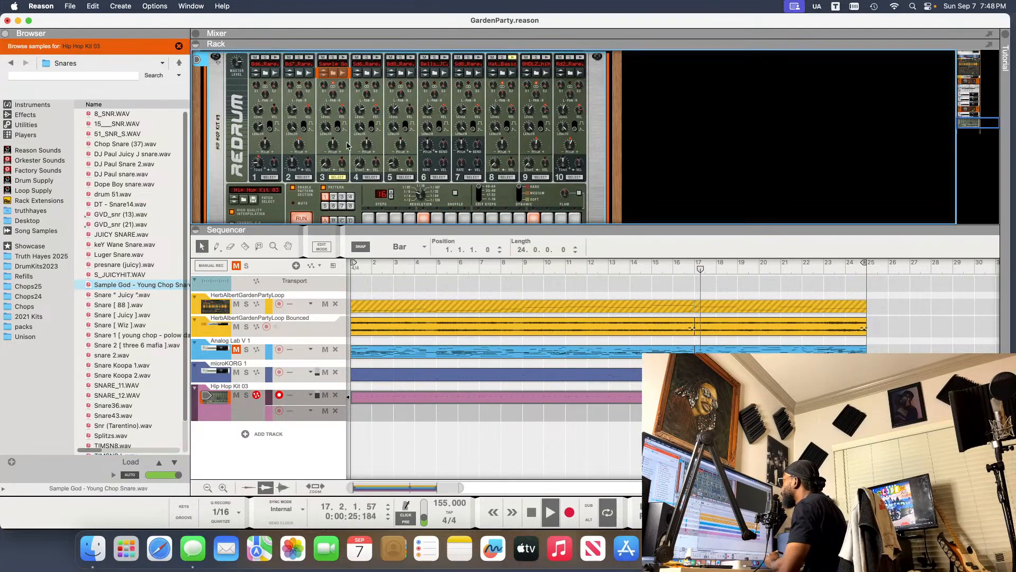
{"action": "mouse_move", "coordinate": [326, 114]}
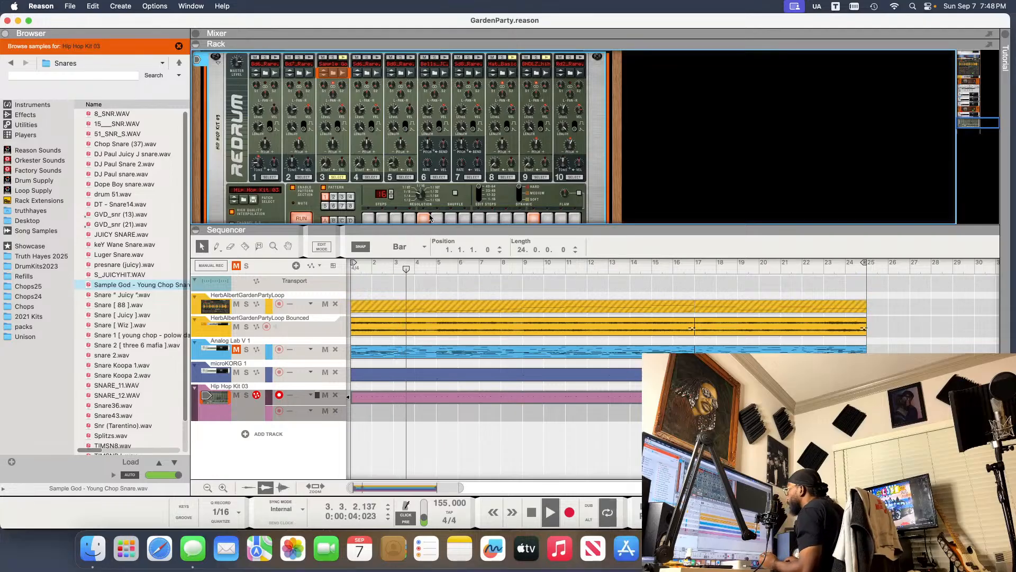
{"action": "key", "text": "space"}
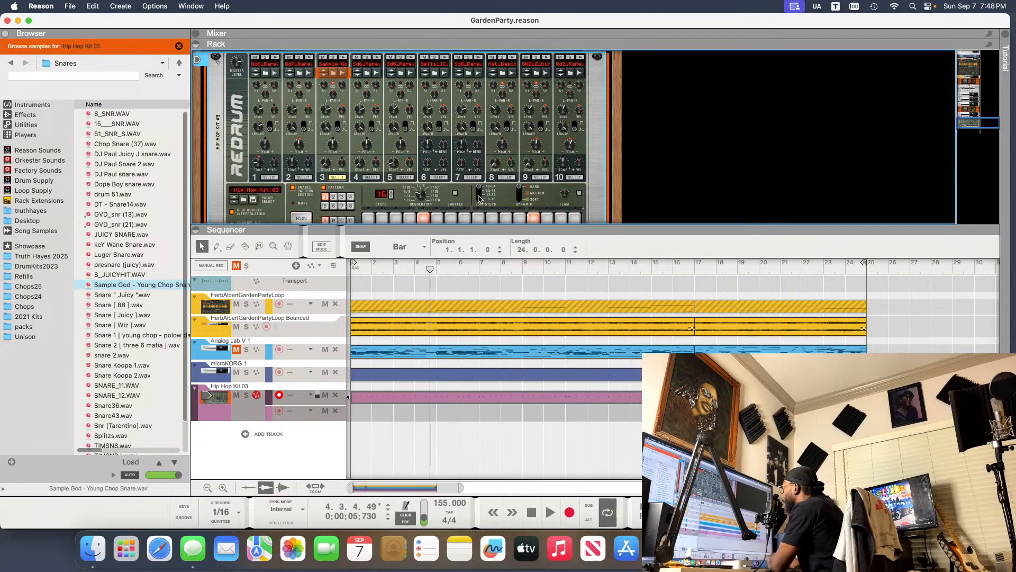
{"action": "left_click_drag", "start_coordinate": [384, 197], "coordinate": [382, 174]}
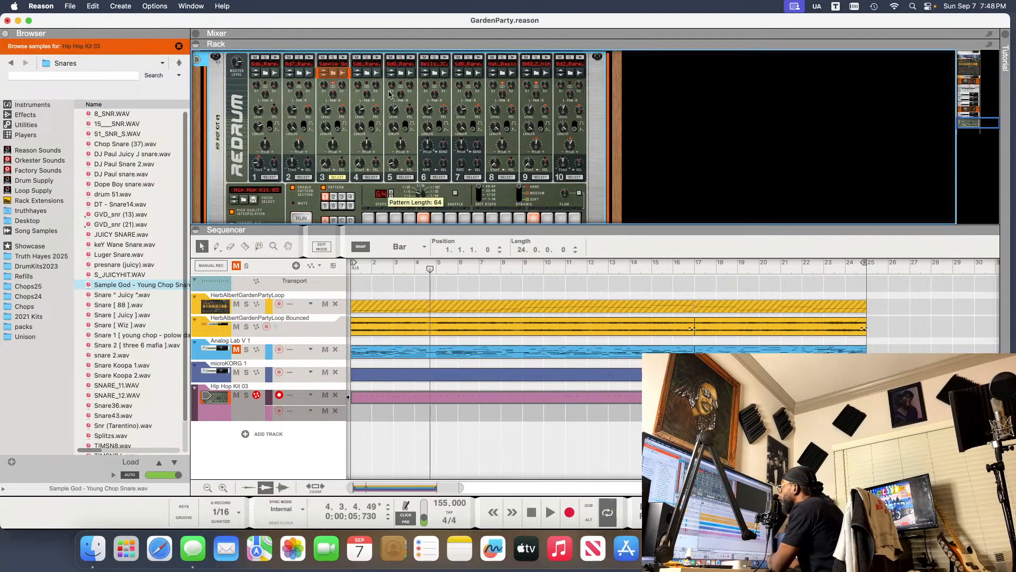
- Switch the Redrum's edited step range and try a drum 3 snare on step 4 during playback from the song start, removing it again
{"action": "left_click", "coordinate": [478, 201]}
{"action": "left_click_drag", "start_coordinate": [429, 269], "coordinate": [329, 284]}
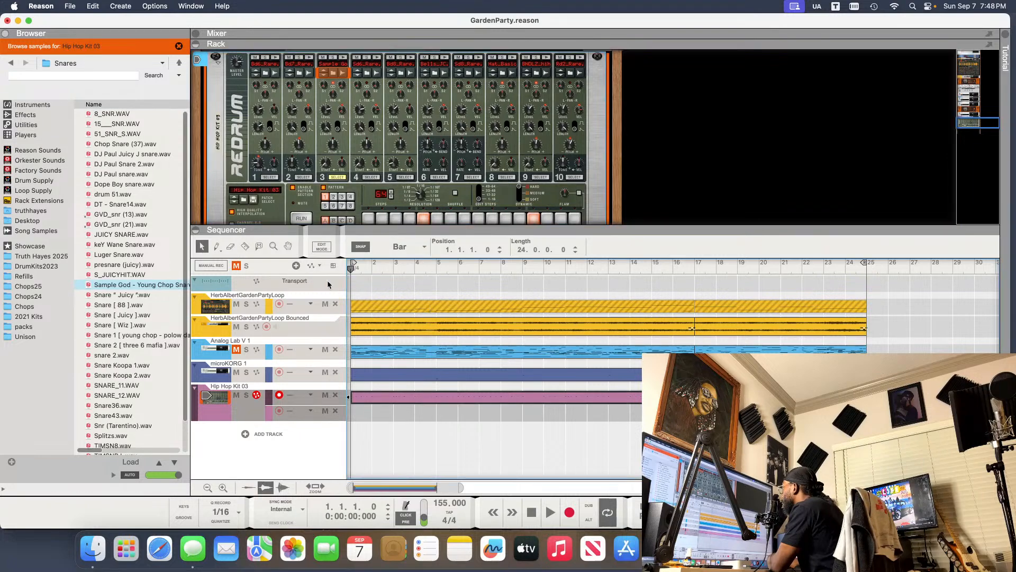
{"action": "left_click", "coordinate": [409, 219]}
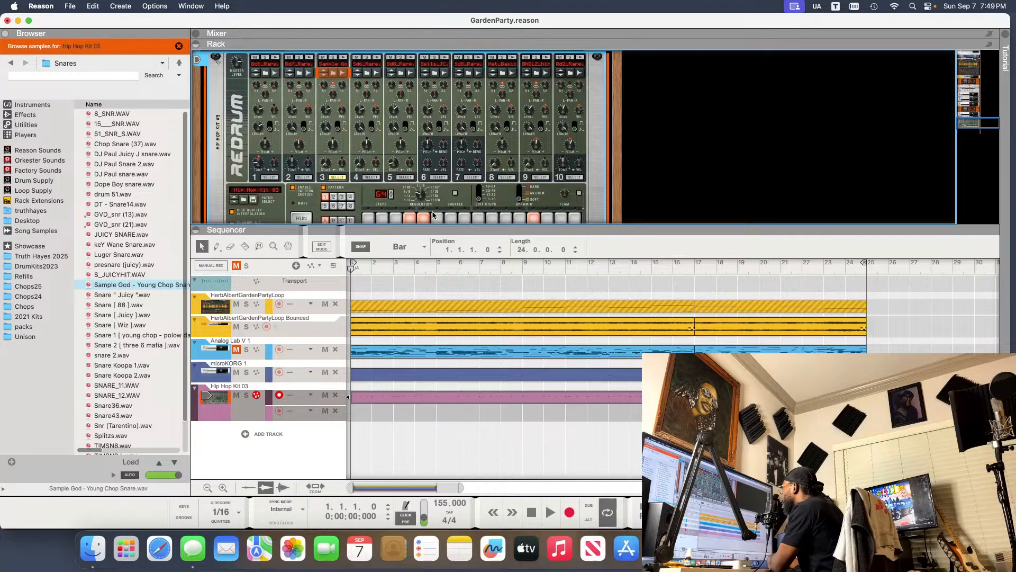
{"action": "key", "text": "space"}
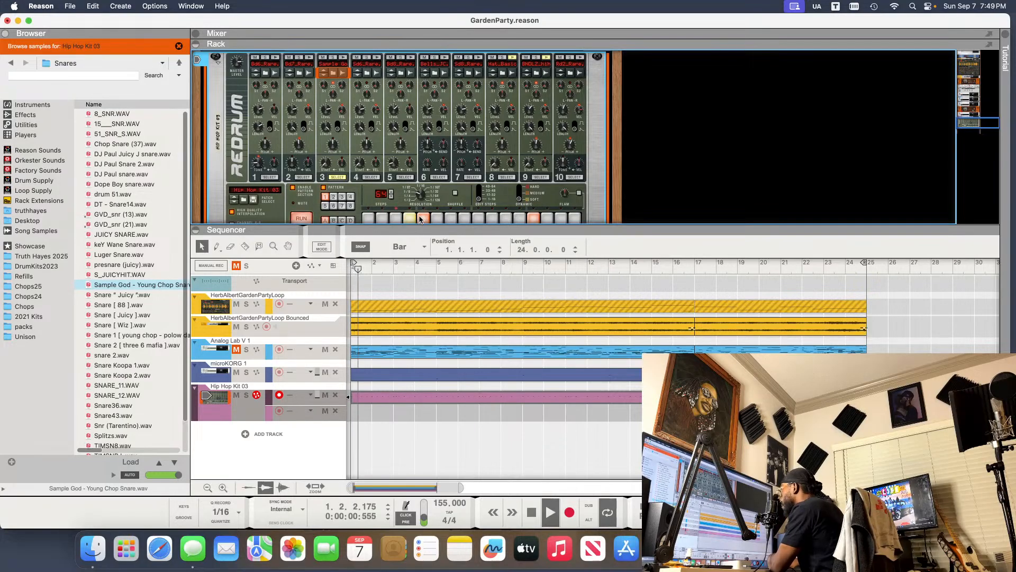
{"action": "left_click", "coordinate": [413, 219]}
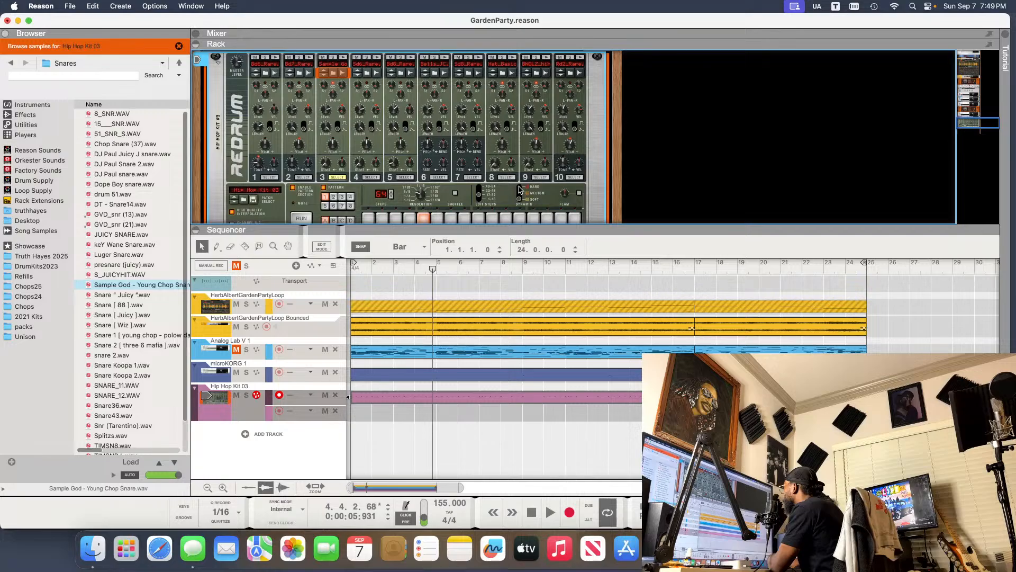
- Place a drum 3 snare on step 11 in place of step 13, and audition it from bar 4 and bar 3
{"action": "left_click", "coordinate": [417, 271]}
{"action": "key", "text": "space"}
{"action": "left_click", "coordinate": [415, 270]}
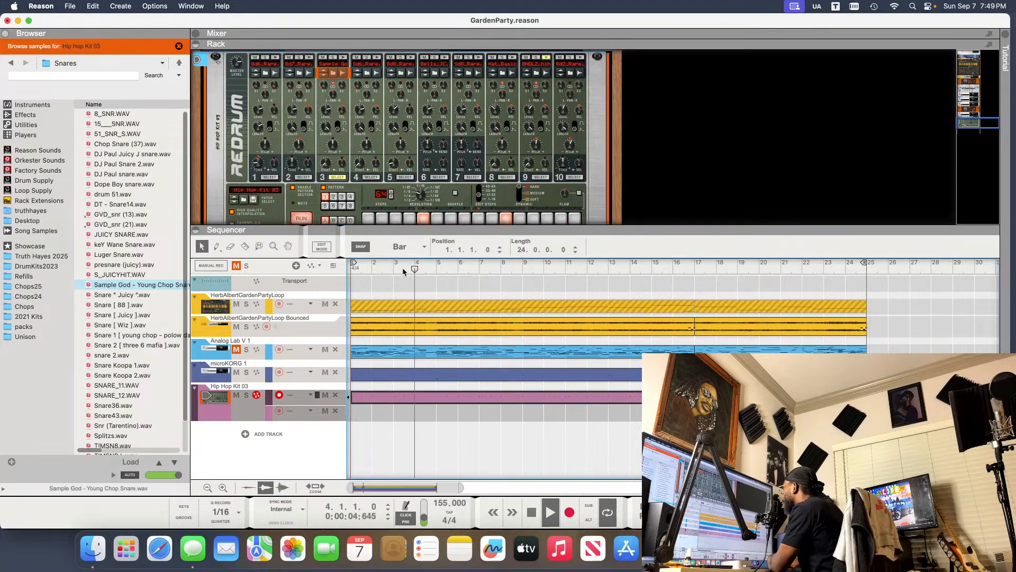
{"action": "left_click", "coordinate": [399, 270]}
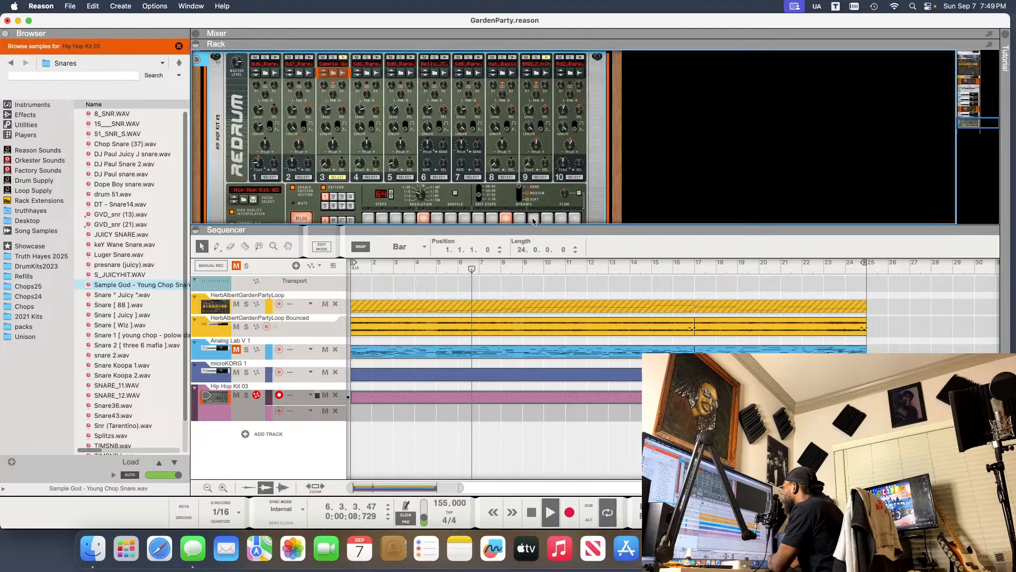
- Move the drum 3 snare from step 11 to step 12 and replay from the song start
{"action": "key", "text": "space"}
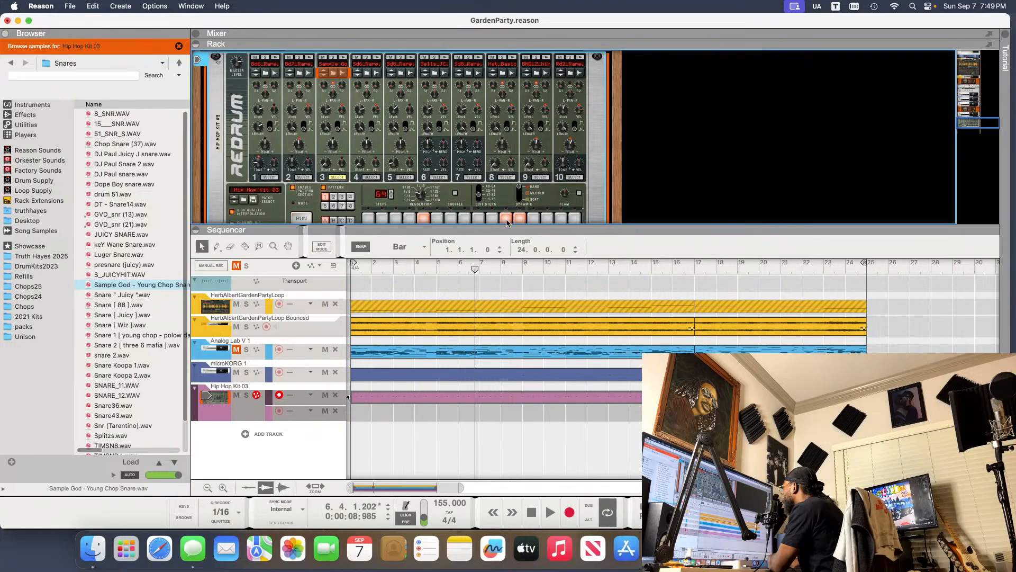
{"action": "left_click", "coordinate": [353, 267]}
{"action": "key", "text": "space"}
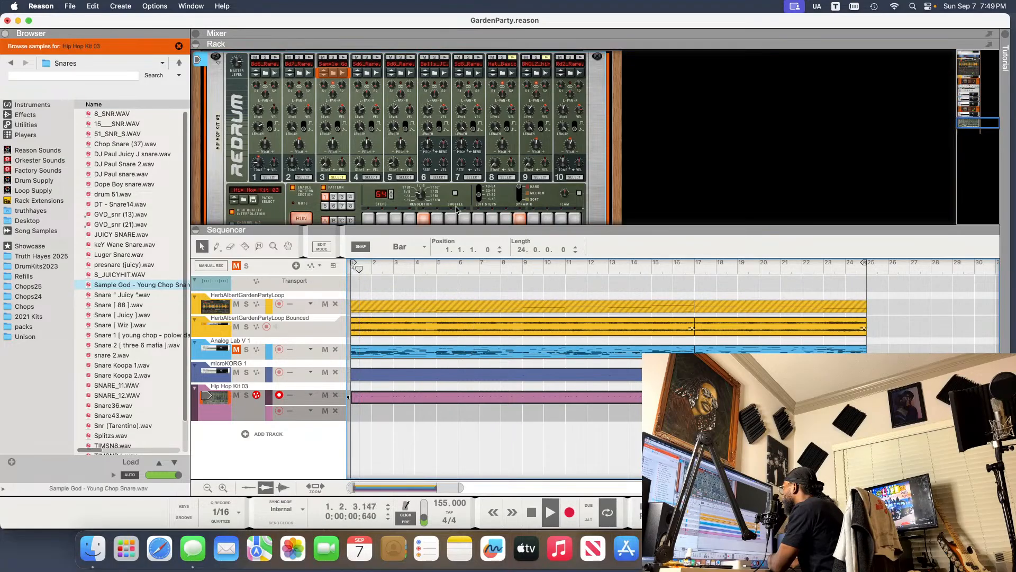
- Choose the step range to edit and program drum 3 snares on steps 10 and 14
{"action": "left_click", "coordinate": [480, 200]}
{"action": "key", "text": "space"}
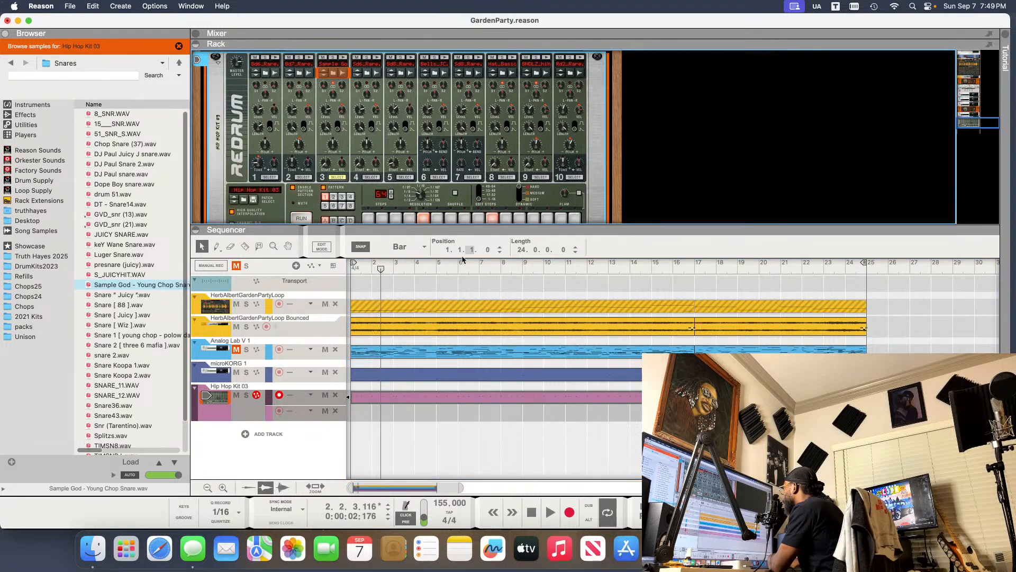
{"action": "key", "text": "space"}
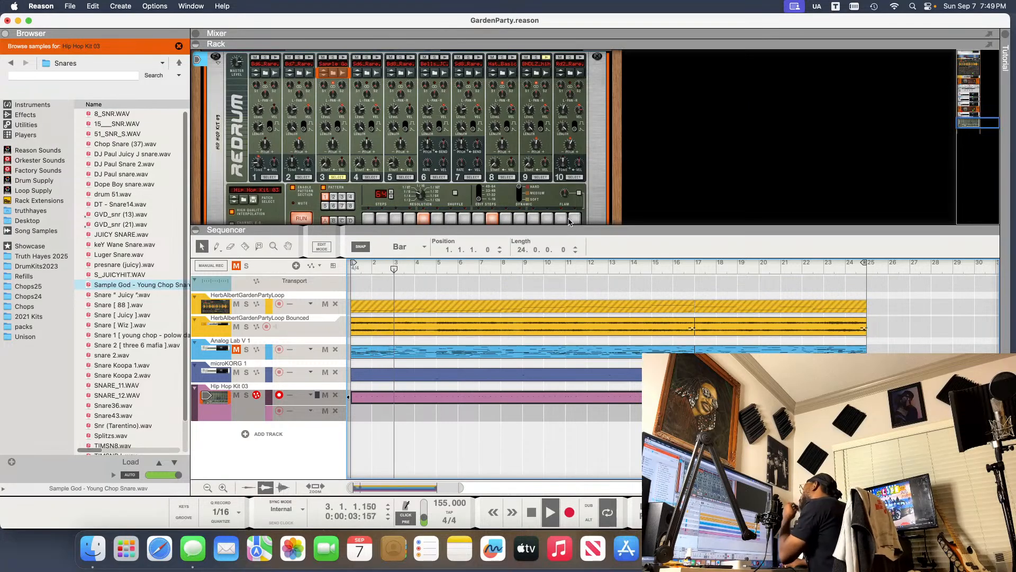
{"action": "left_click", "coordinate": [547, 218]}
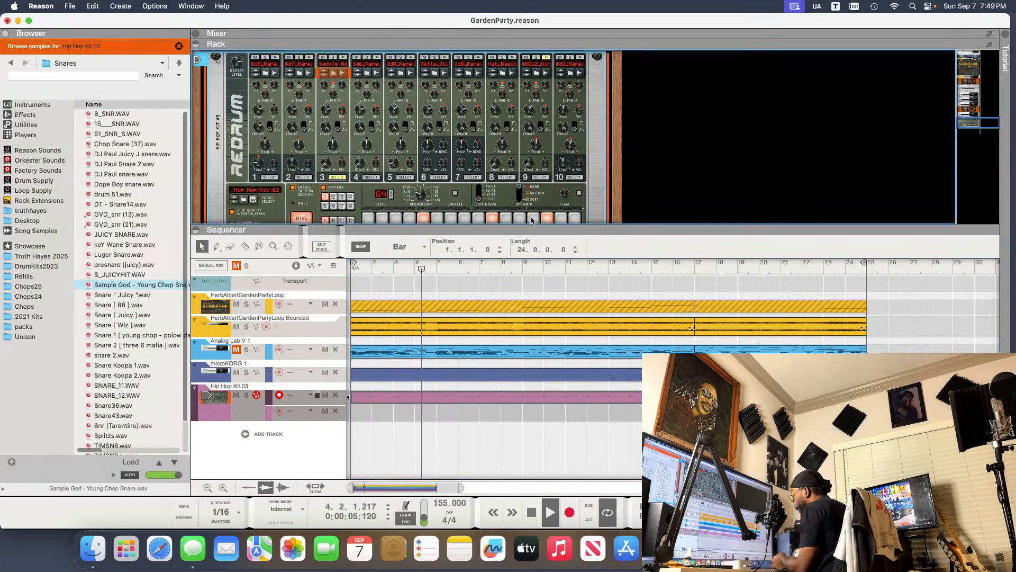
- Replay from the song start, move the snare from step 14 to step 13, and audition the change from the beginning
{"action": "key", "text": "space"}
{"action": "left_click", "coordinate": [355, 270]}
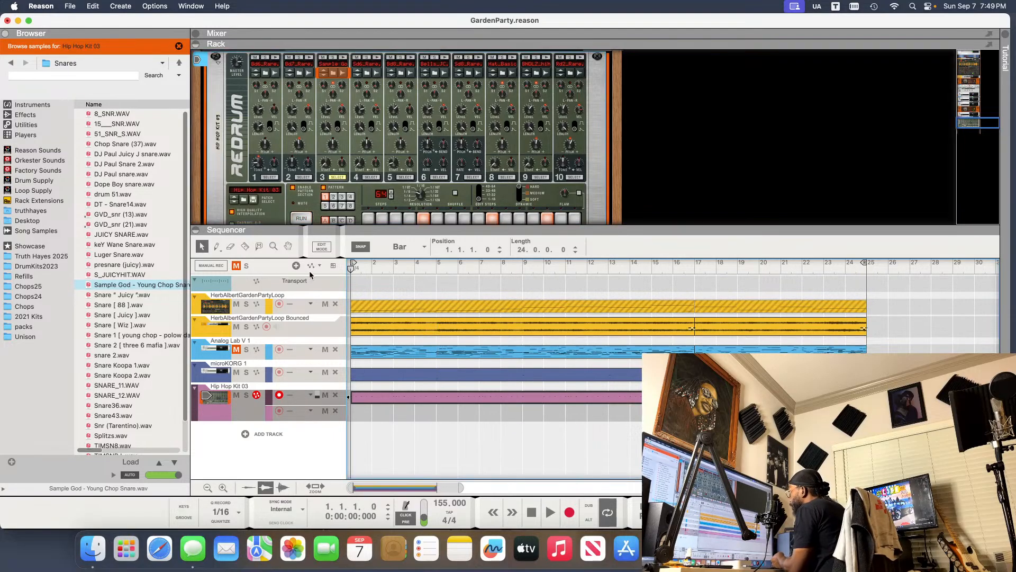
{"action": "key", "text": "space"}
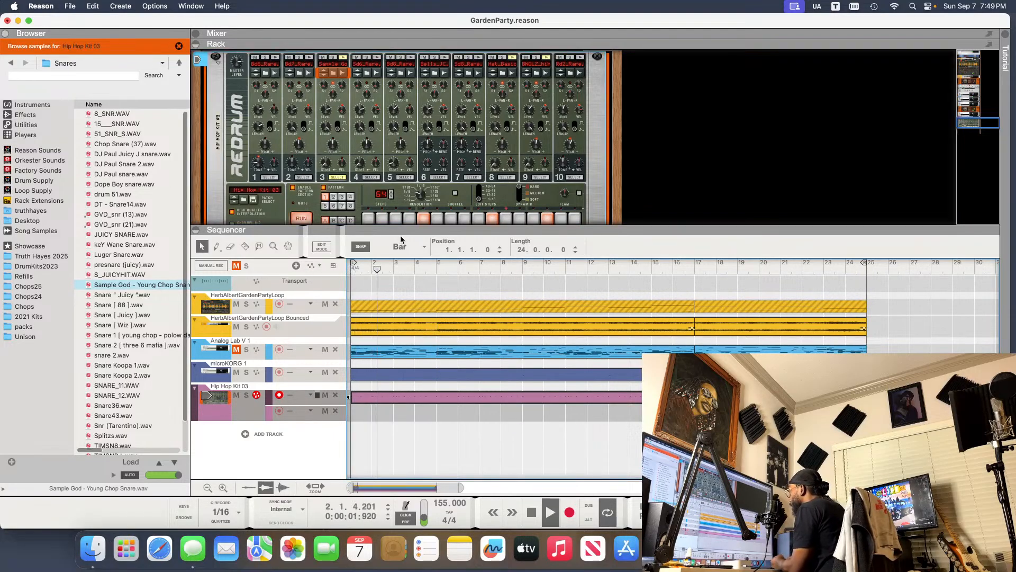
{"action": "key", "text": "space"}
{"action": "left_click", "coordinate": [533, 218]}
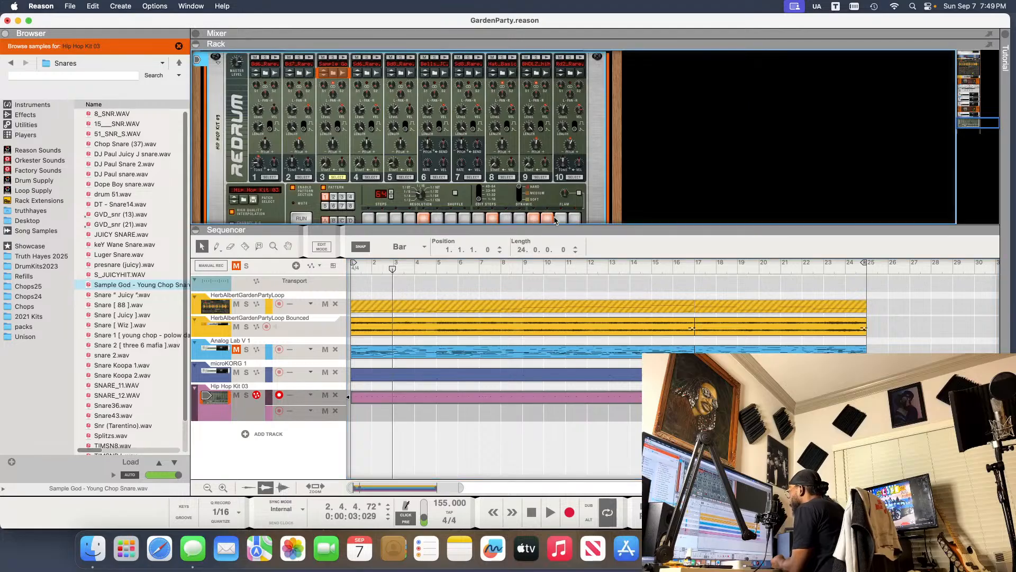
{"action": "left_click_drag", "start_coordinate": [420, 264], "coordinate": [314, 265]}
{"action": "key", "text": "space"}
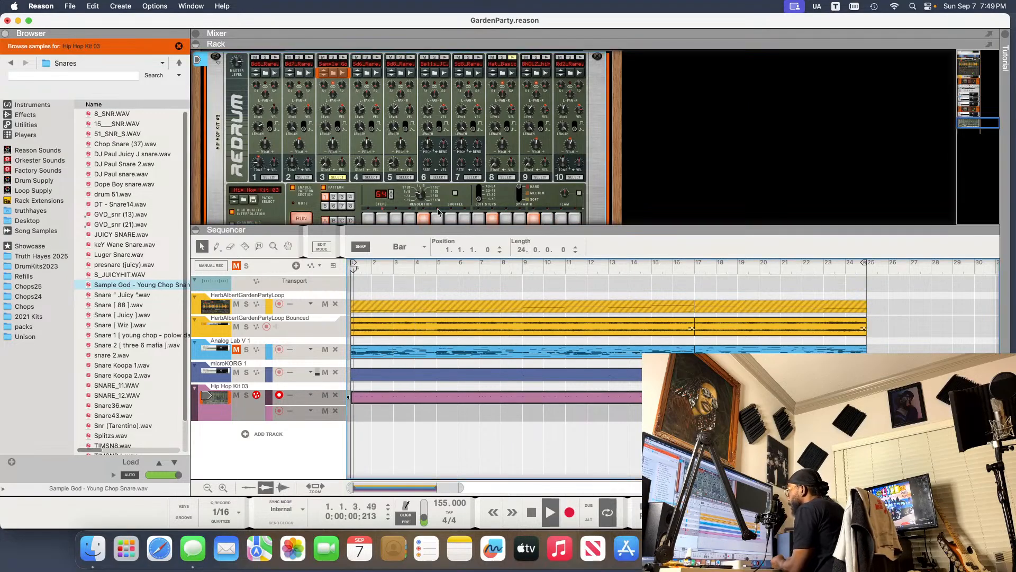
- Switch the Redrum to another step range and try a drum 3 snare on step 12 during playback
{"action": "left_click", "coordinate": [480, 195]}
{"action": "left_click", "coordinate": [517, 217]}
{"action": "left_click", "coordinate": [518, 217]}
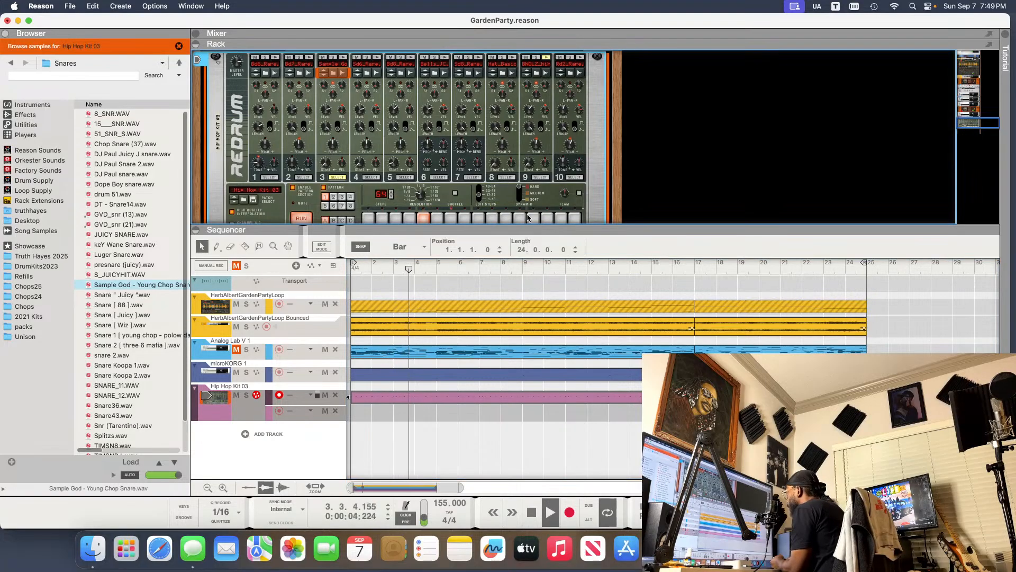
- Add a snare hit on step 13 of drum 3's Redrum pattern, then switch to another 16-step edit range
{"action": "left_click", "coordinate": [527, 217]}
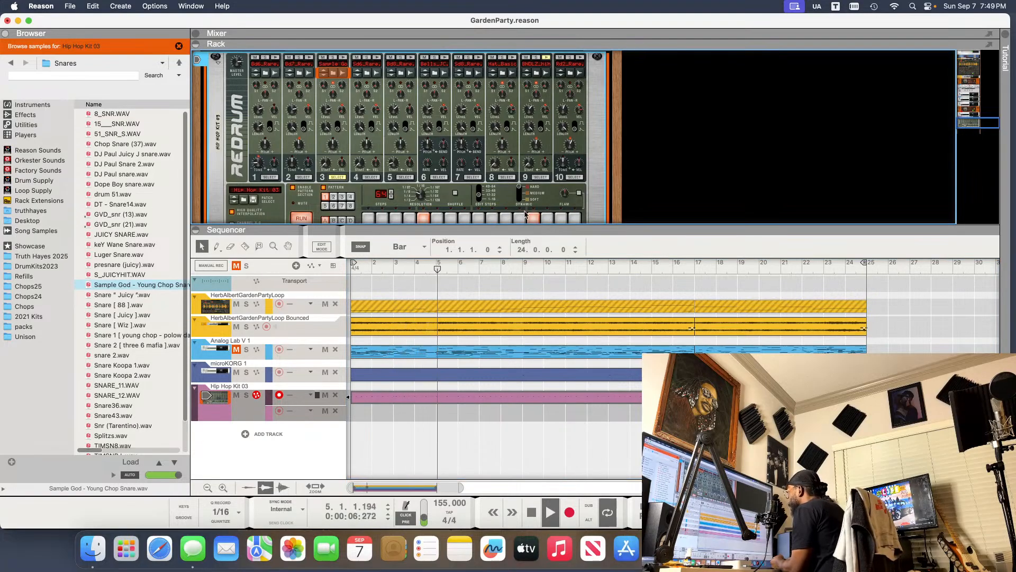
{"action": "left_click", "coordinate": [480, 199]}
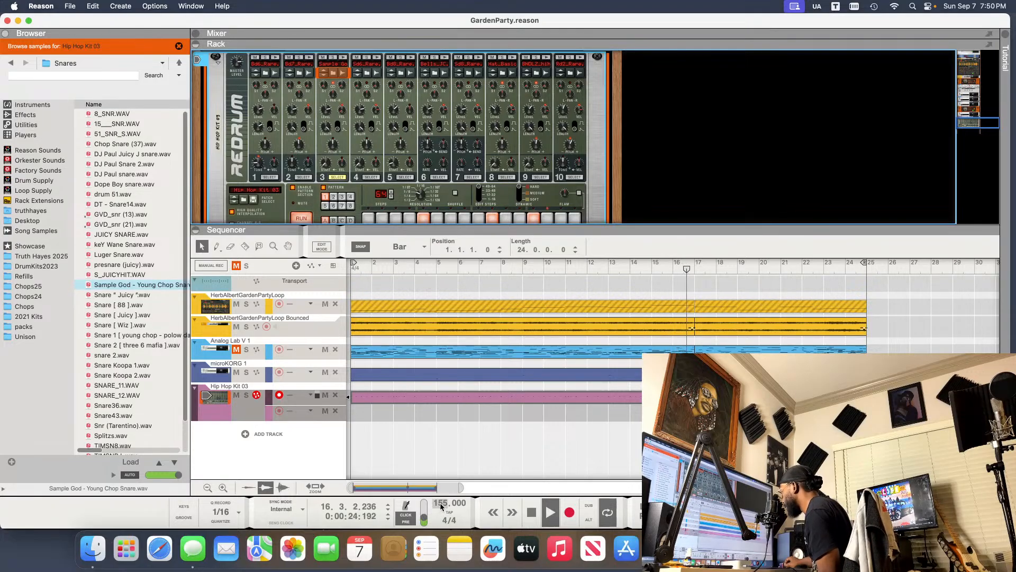
- Set the song tempo to 158 BPM
{"action": "left_click_drag", "start_coordinate": [441, 503], "coordinate": [440, 498]}
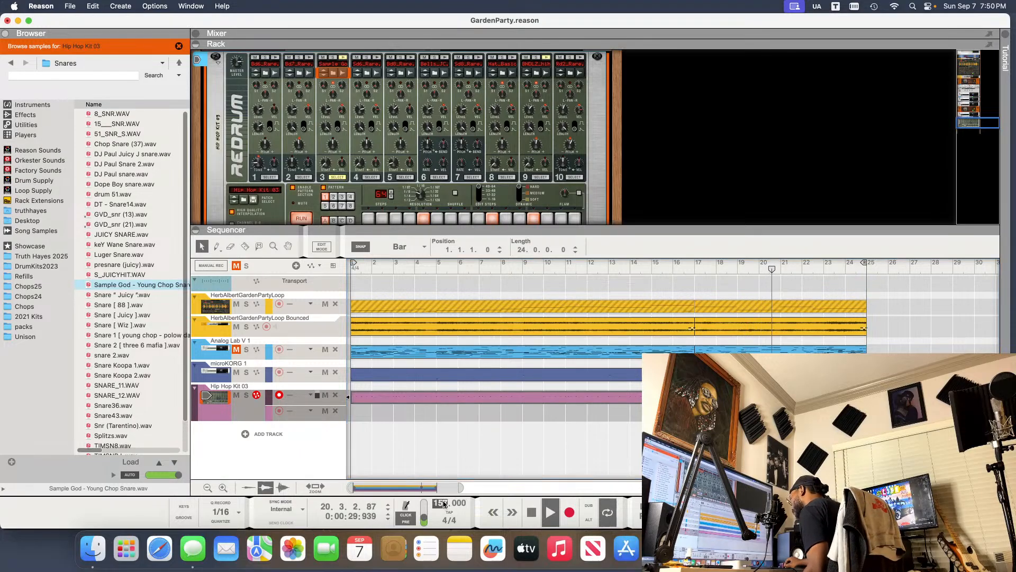
{"action": "left_click_drag", "start_coordinate": [443, 504], "coordinate": [467, 494]}
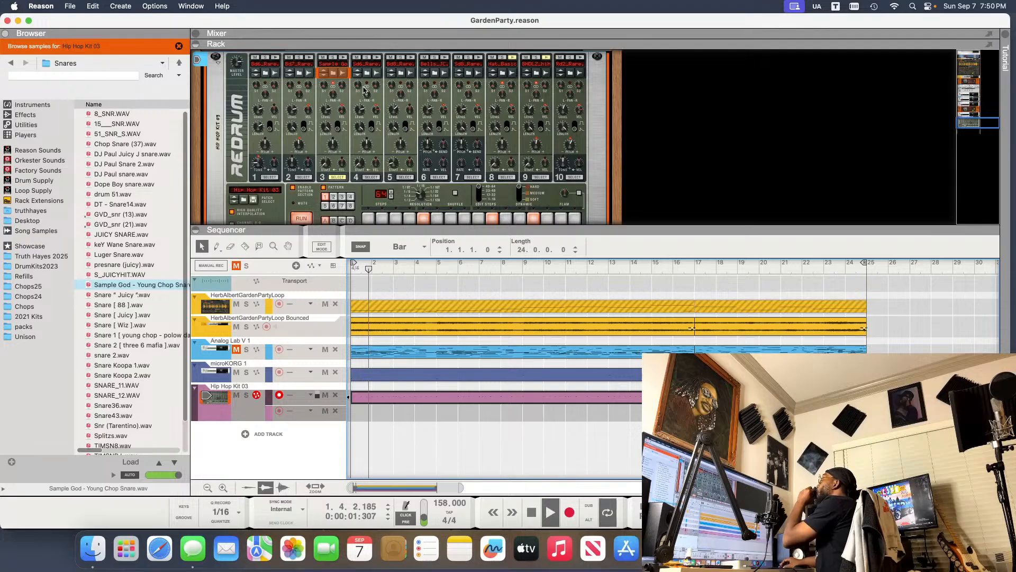
- Lower the microKORG mix channel level to -6.00 dB
{"action": "scroll", "coordinate": [377, 102], "scroll_direction": "up", "scroll_amount": 5}
{"action": "scroll", "coordinate": [376, 98], "scroll_direction": "up", "scroll_amount": 10}
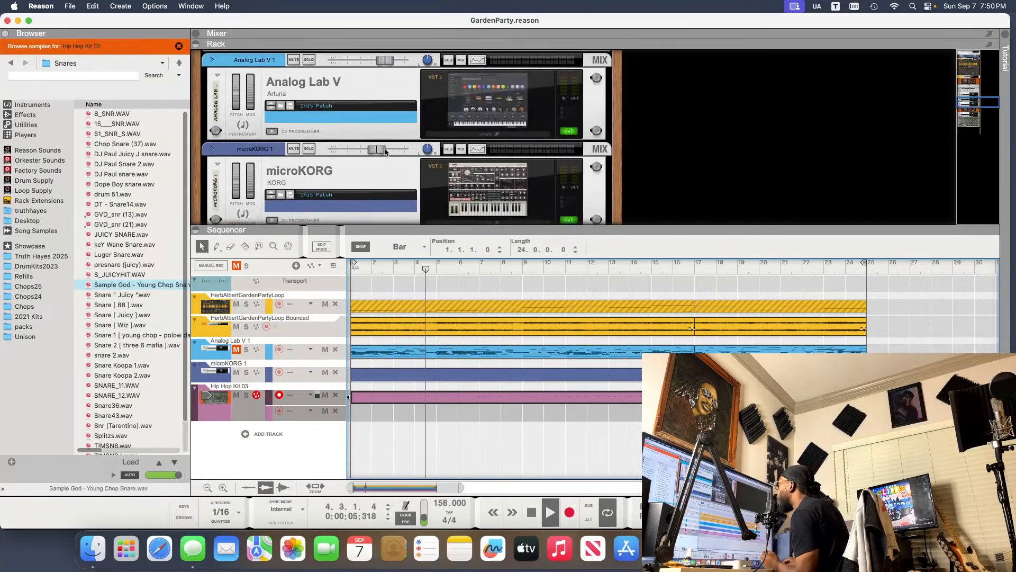
{"action": "left_click_drag", "start_coordinate": [383, 151], "coordinate": [380, 152]}
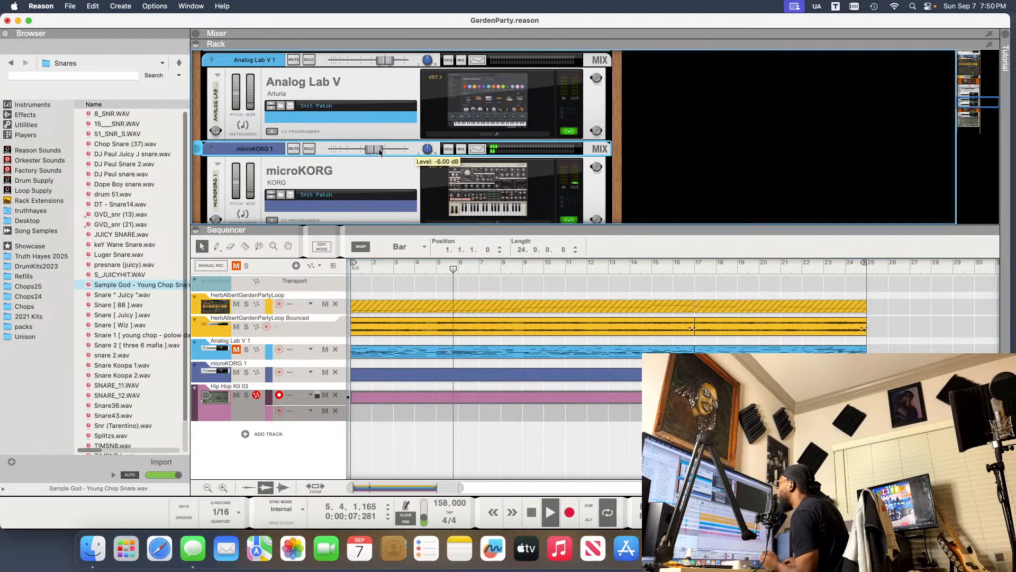
- Lower the level of drum 3, the snare, in the Hip Hop Kit 03 Redrum
{"action": "scroll", "coordinate": [471, 149], "scroll_direction": "down", "scroll_amount": 10}
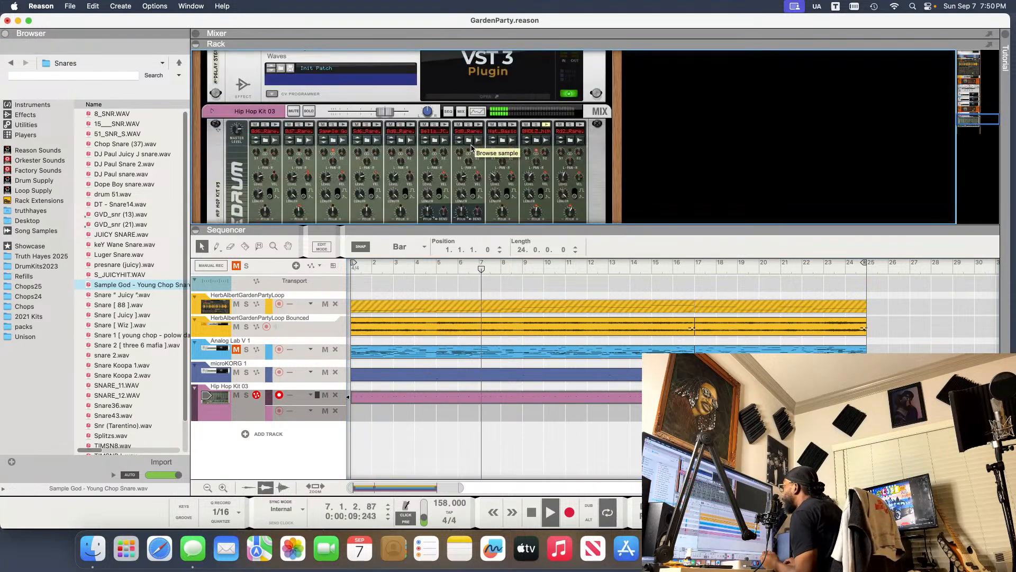
{"action": "scroll", "coordinate": [471, 149], "scroll_direction": "down", "scroll_amount": 3}
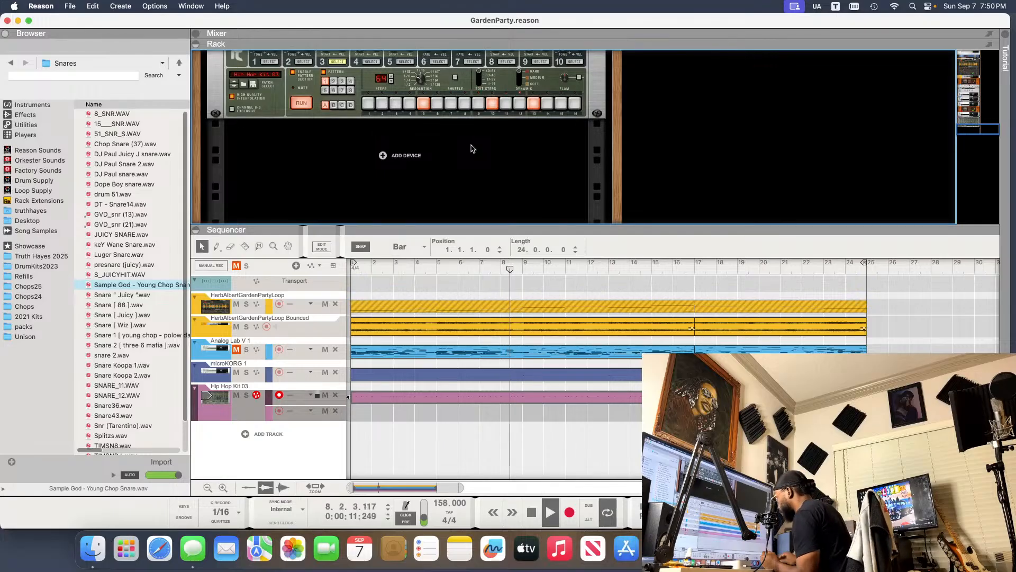
{"action": "scroll", "coordinate": [399, 96], "scroll_direction": "up", "scroll_amount": 1}
{"action": "scroll", "coordinate": [398, 96], "scroll_direction": "up", "scroll_amount": 6}
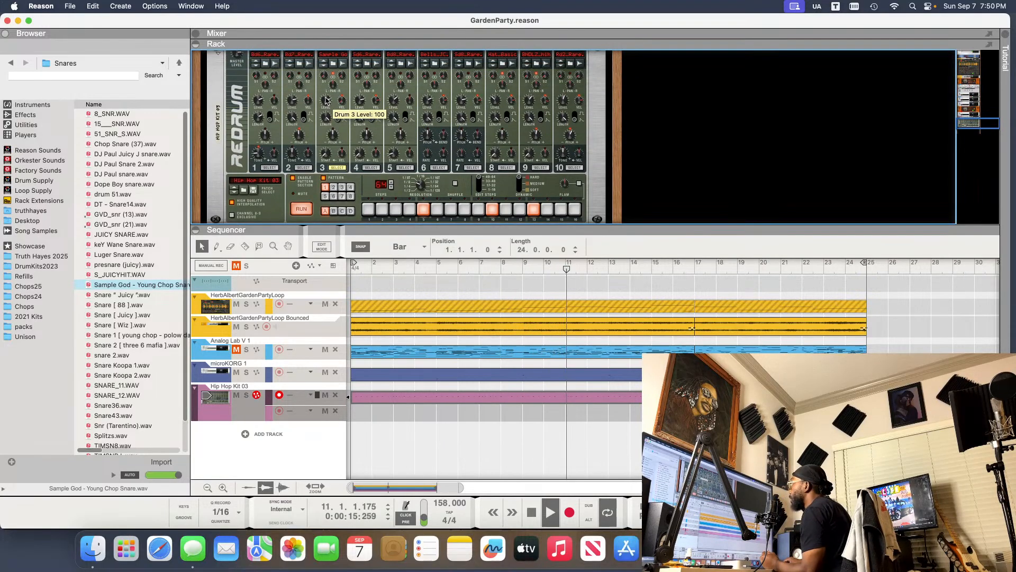
{"action": "scroll", "coordinate": [331, 110], "scroll_direction": "up", "scroll_amount": 2}
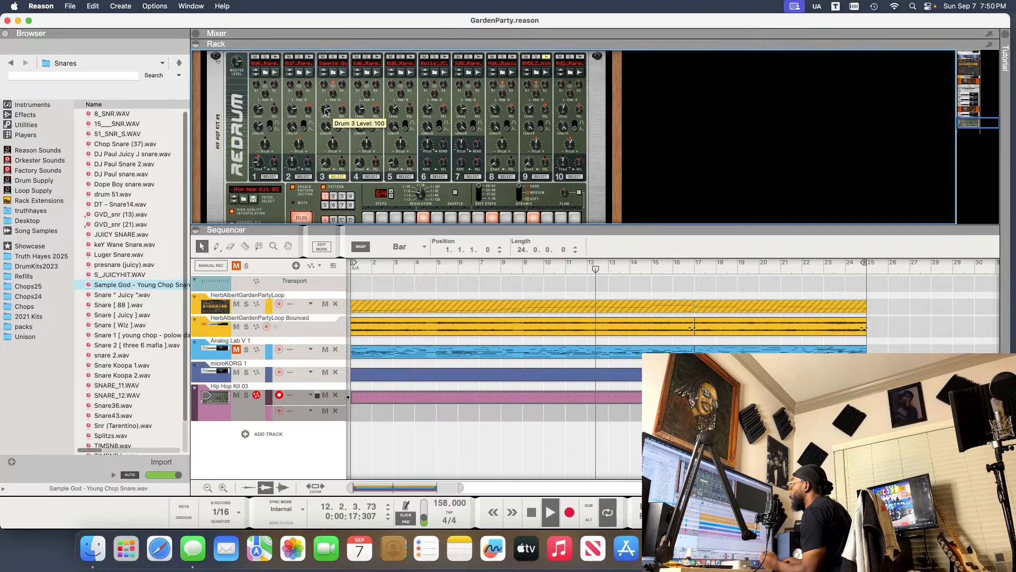
{"action": "left_click_drag", "start_coordinate": [327, 111], "coordinate": [328, 113]}
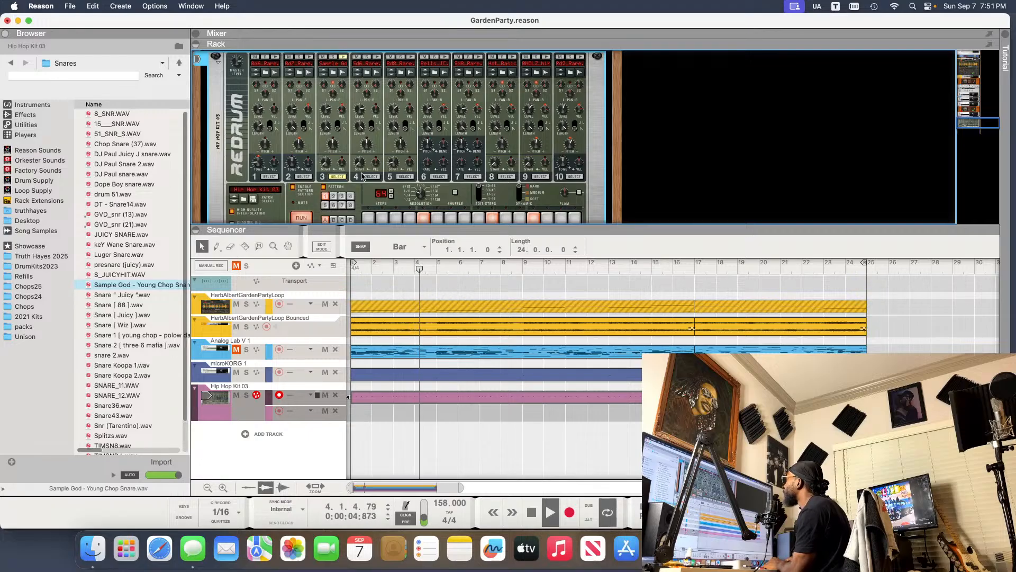
- Load the Sample God - Young Chop Snare sample from the Snares folder into Redrum drum 4
{"action": "left_click", "coordinate": [367, 72]}
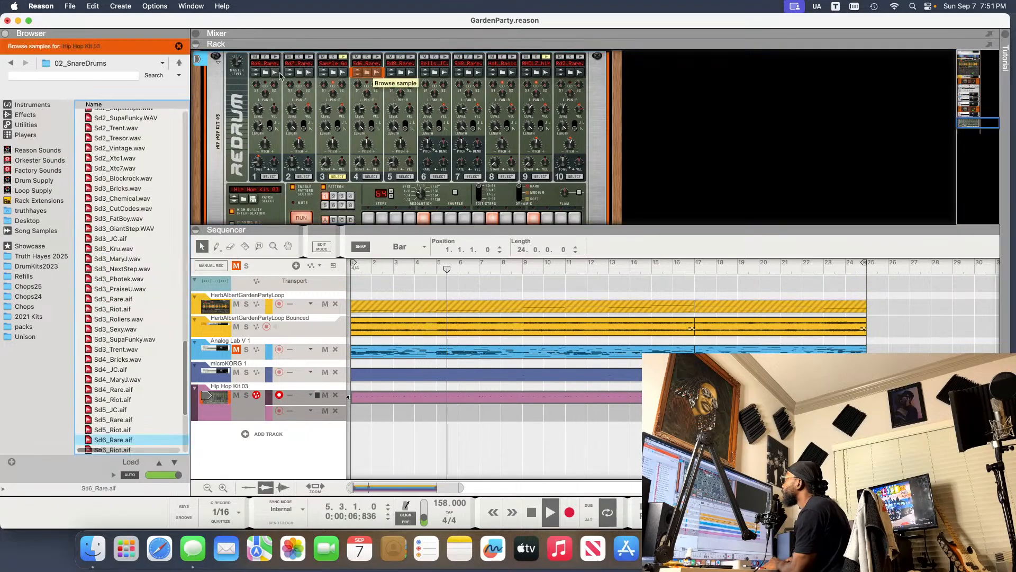
{"action": "left_click", "coordinate": [10, 63]}
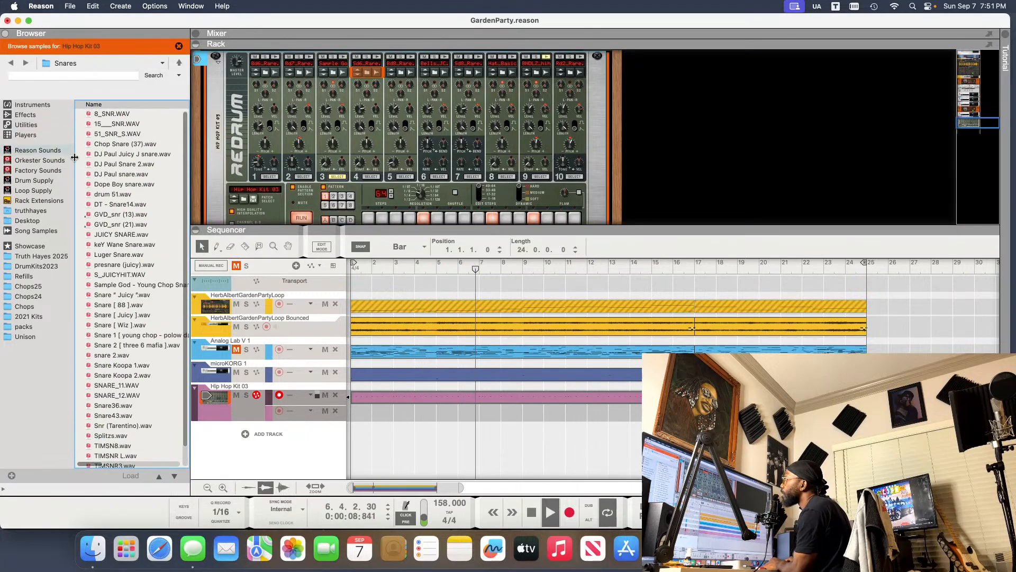
{"action": "left_click", "coordinate": [146, 277]}
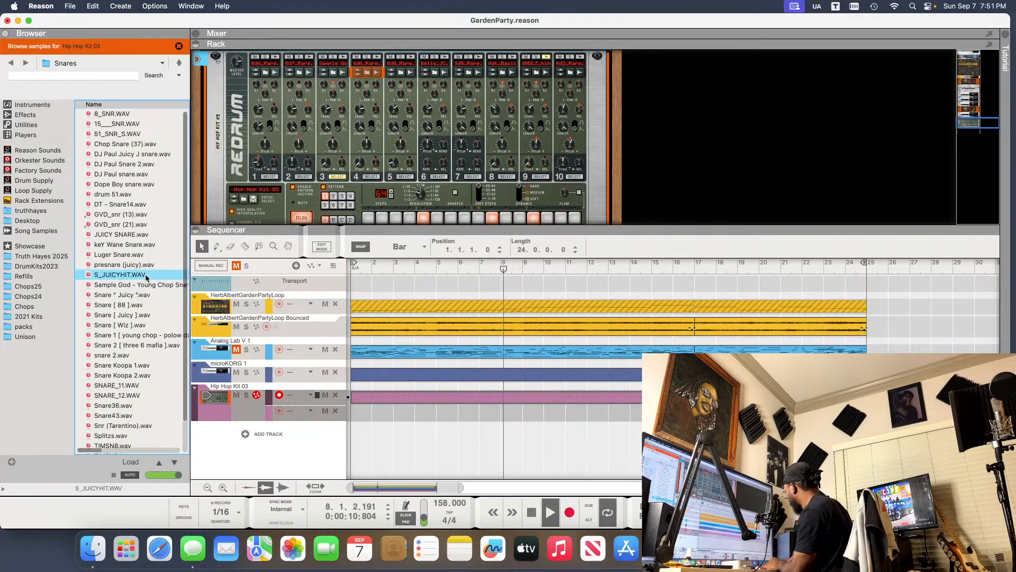
{"action": "key", "text": "Down"}
{"action": "key", "text": "Return"}
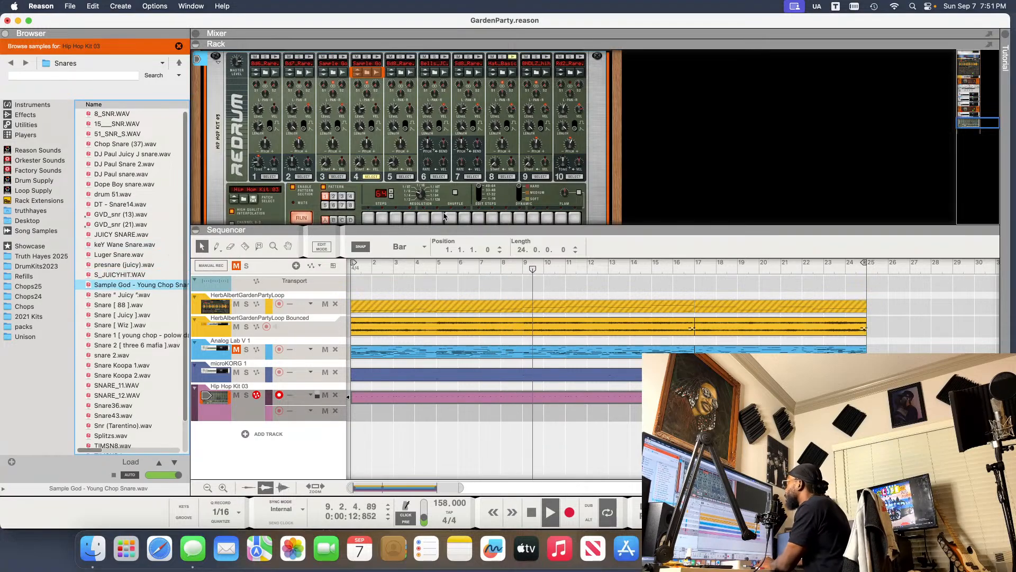
- Program drum 4 hits on the 5th and 13th steps of successive 16-step ranges in the Redrum pattern
{"action": "left_click", "coordinate": [423, 218]}
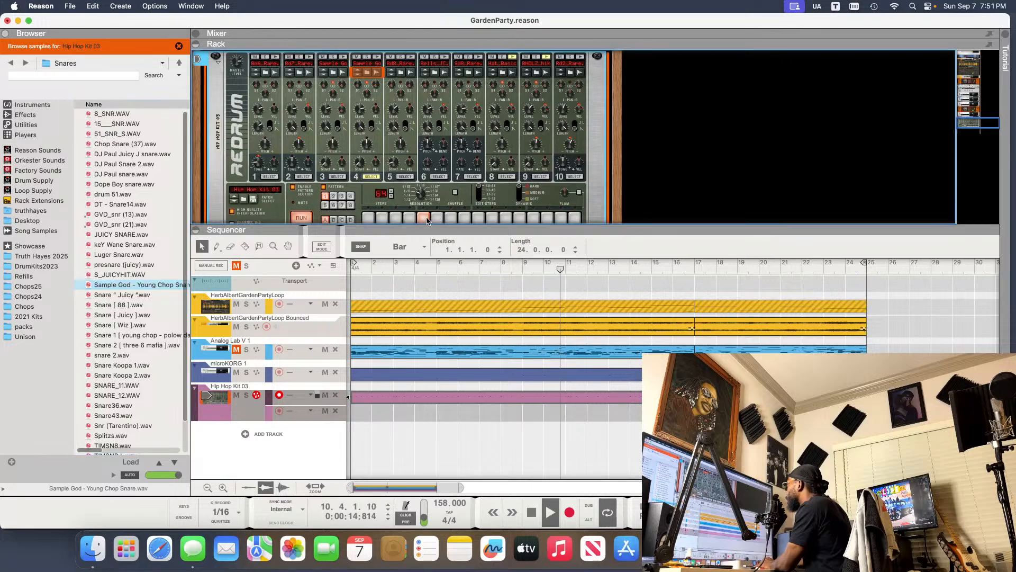
{"action": "left_click", "coordinate": [534, 218]}
{"action": "scroll", "coordinate": [534, 219], "scroll_direction": "down", "scroll_amount": 1}
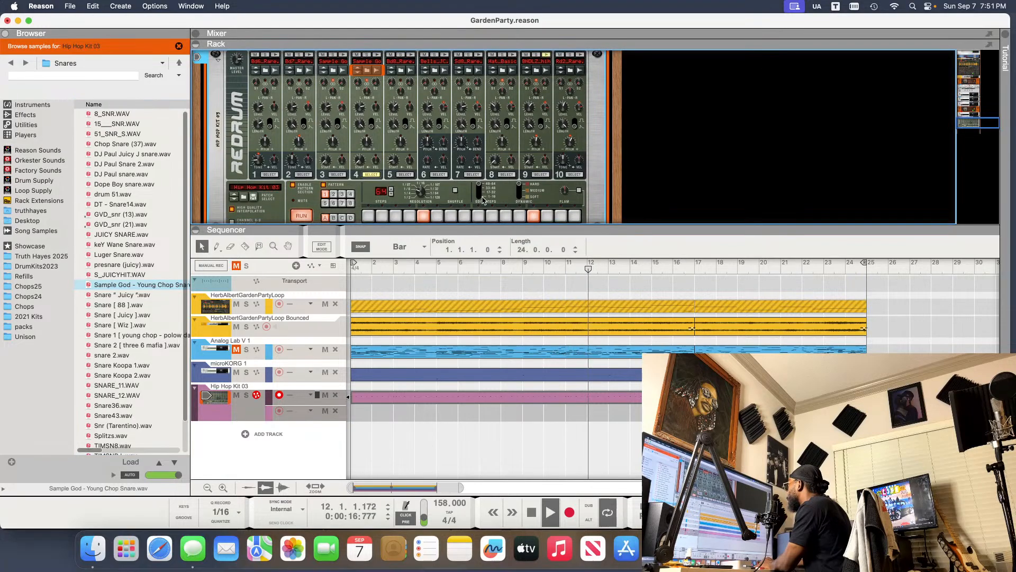
{"action": "left_click", "coordinate": [479, 189]}
{"action": "left_click", "coordinate": [423, 216]}
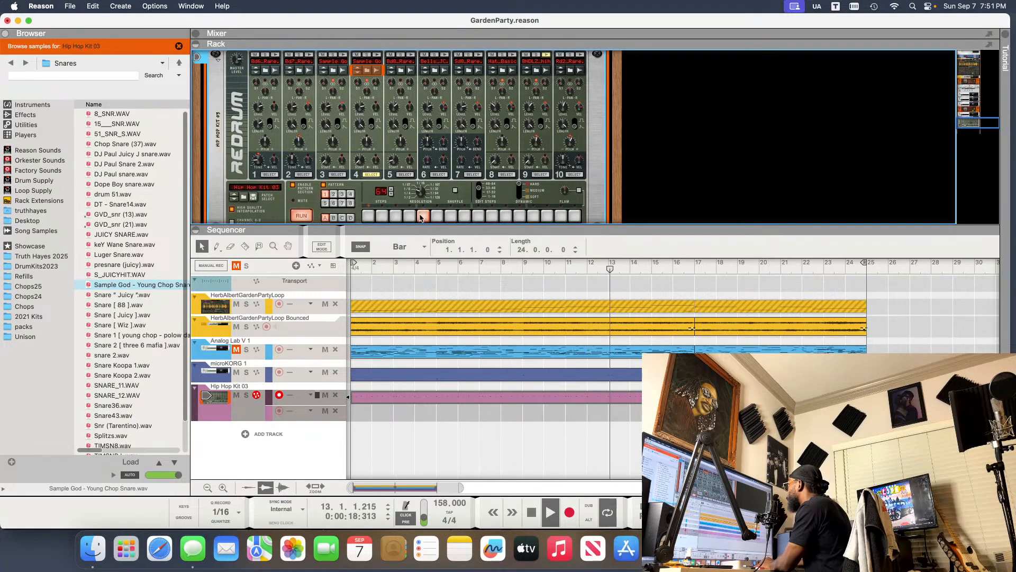
{"action": "left_click", "coordinate": [533, 216]}
{"action": "left_click", "coordinate": [484, 193]}
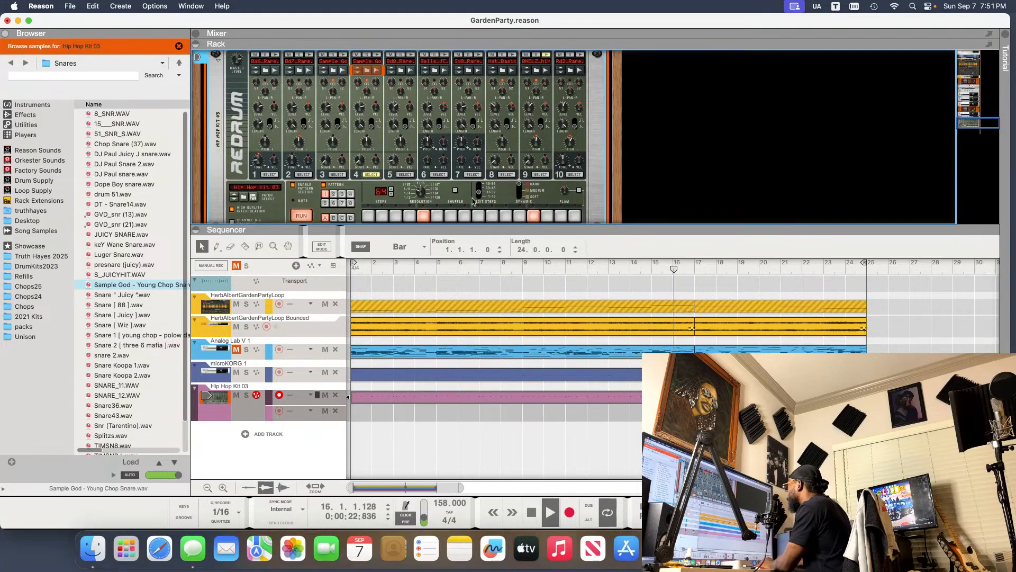
{"action": "left_click", "coordinate": [480, 198]}
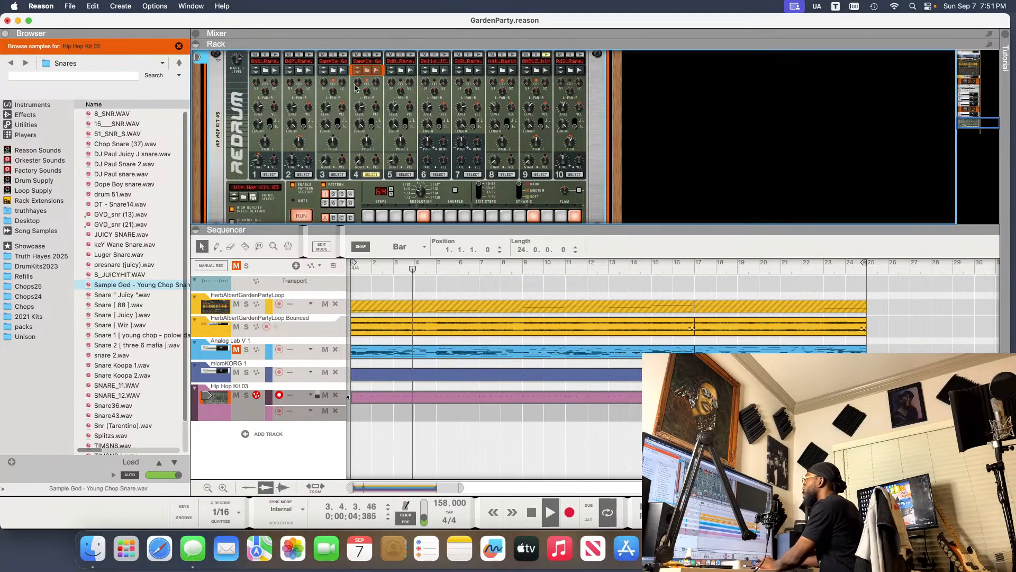
- Select drum 3 for pattern editing and lower drum 4's level to about 82
{"action": "left_click", "coordinate": [338, 175]}
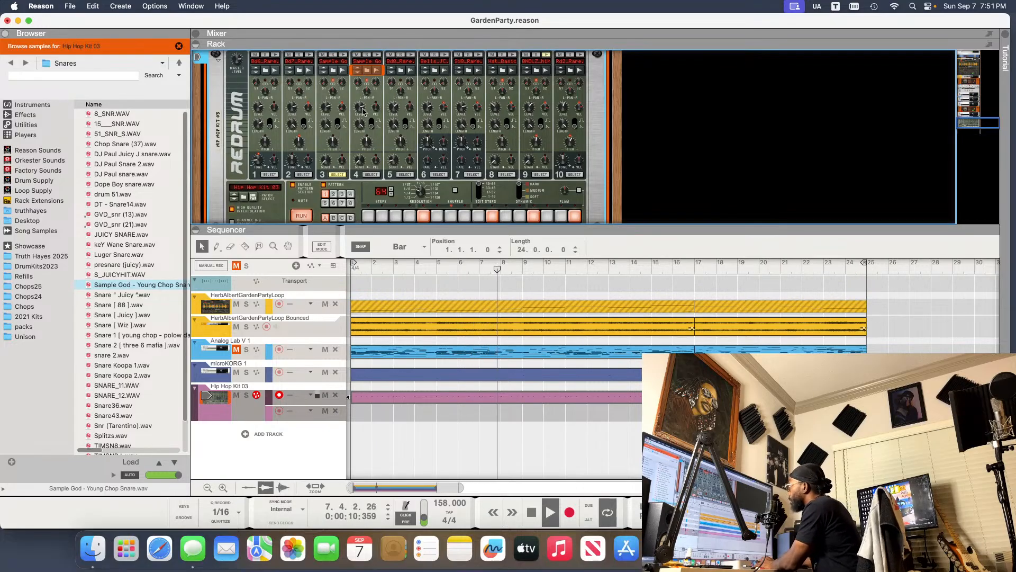
{"action": "mouse_move", "coordinate": [362, 110]}
{"action": "scroll", "coordinate": [363, 112], "scroll_direction": "down", "scroll_amount": 2}
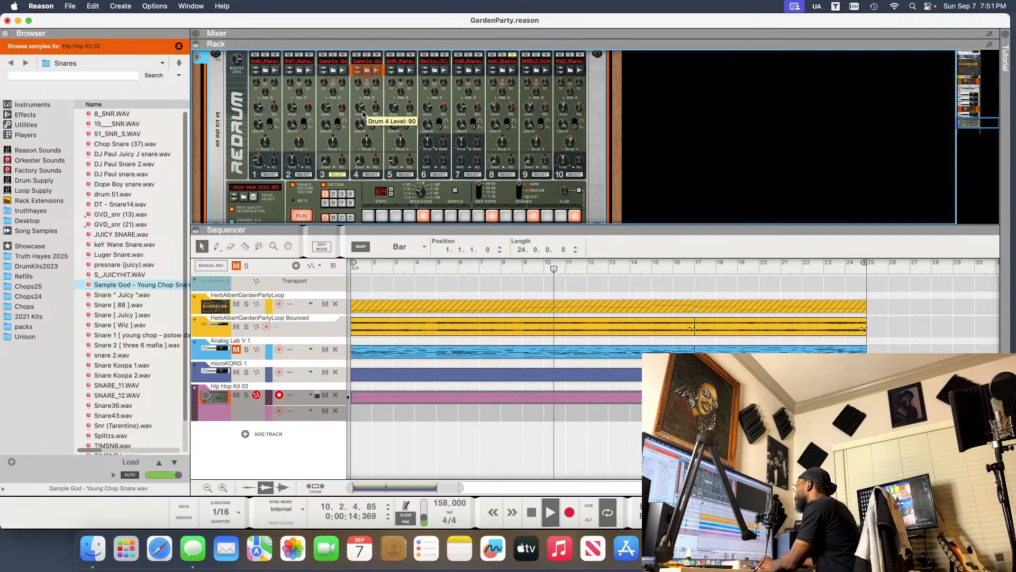
{"action": "scroll", "coordinate": [363, 113], "scroll_direction": "down", "scroll_amount": 1}
{"action": "scroll", "coordinate": [363, 116], "scroll_direction": "up", "scroll_amount": 1}
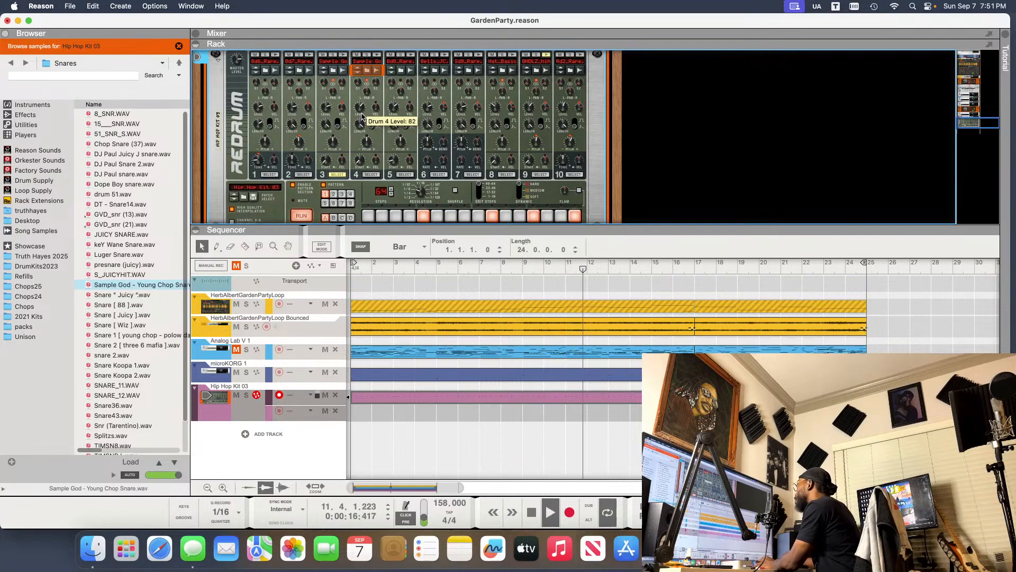
{"action": "scroll", "coordinate": [361, 111], "scroll_direction": "up", "scroll_amount": 1}
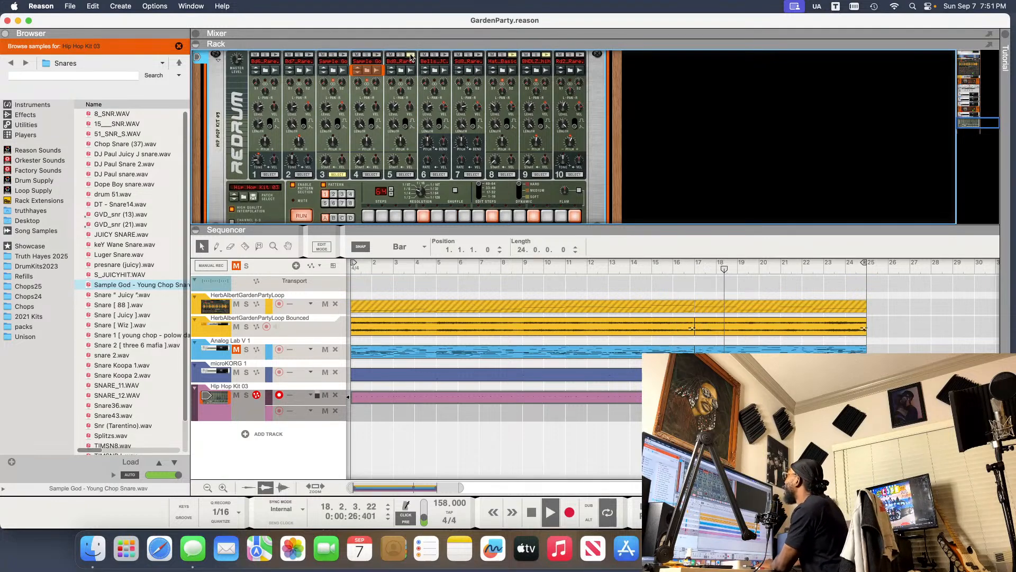
- Select drum 5 for pattern editing and set drum 3's level to 88
{"action": "left_click", "coordinate": [404, 174]}
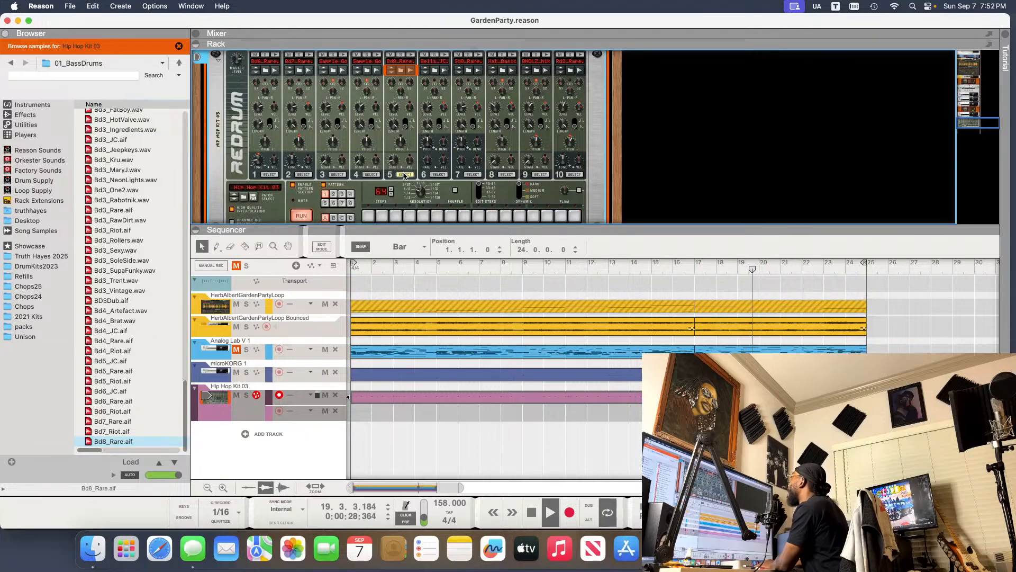
{"action": "mouse_move", "coordinate": [394, 111]}
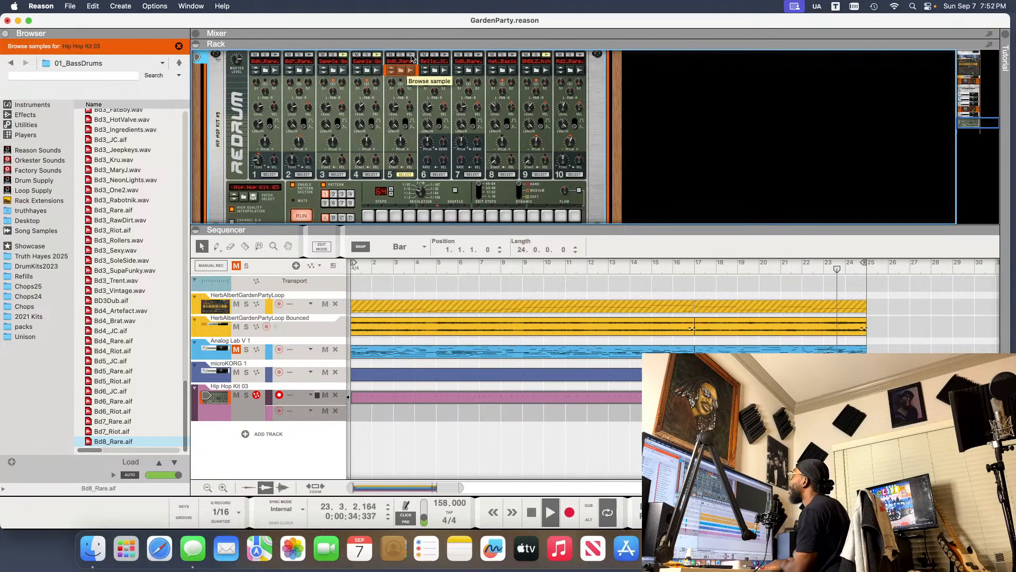
{"action": "key", "text": "super+Tab"}
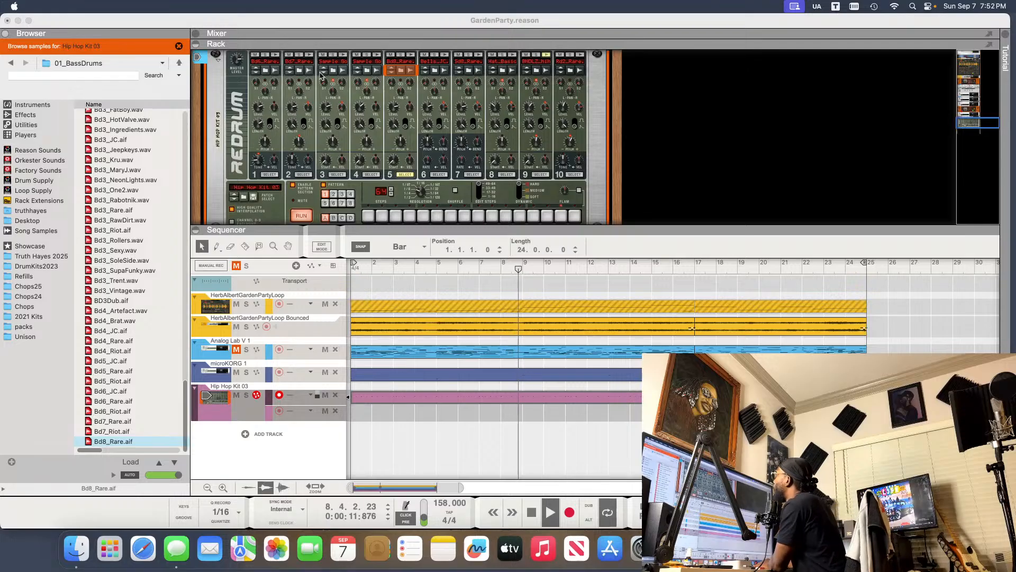
{"action": "left_click", "coordinate": [327, 112]}
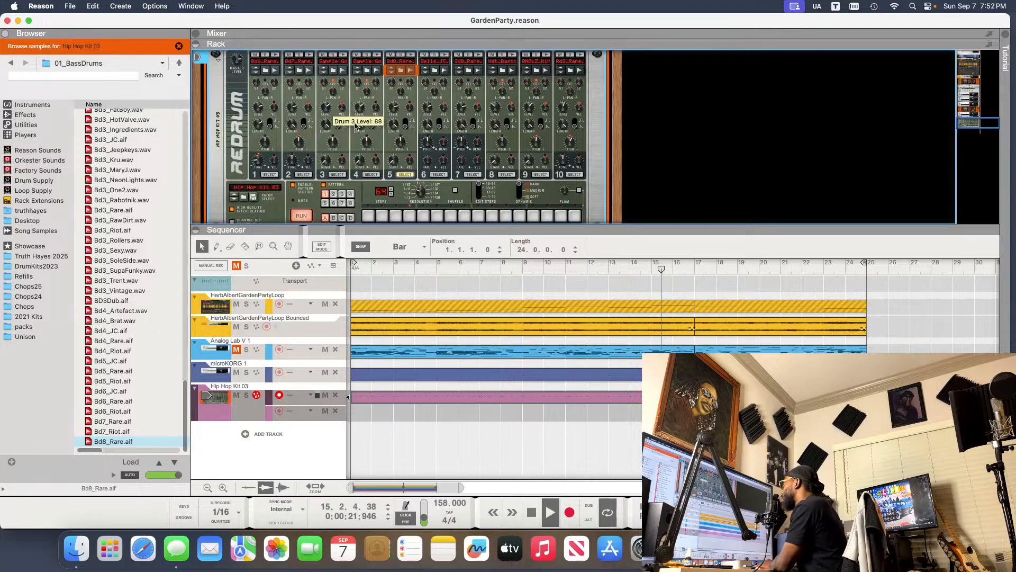
- Replay the section around bars 12 to 16 and switch through drum 3's edit-step ranges to examine its snare pattern
{"action": "key", "text": "space"}
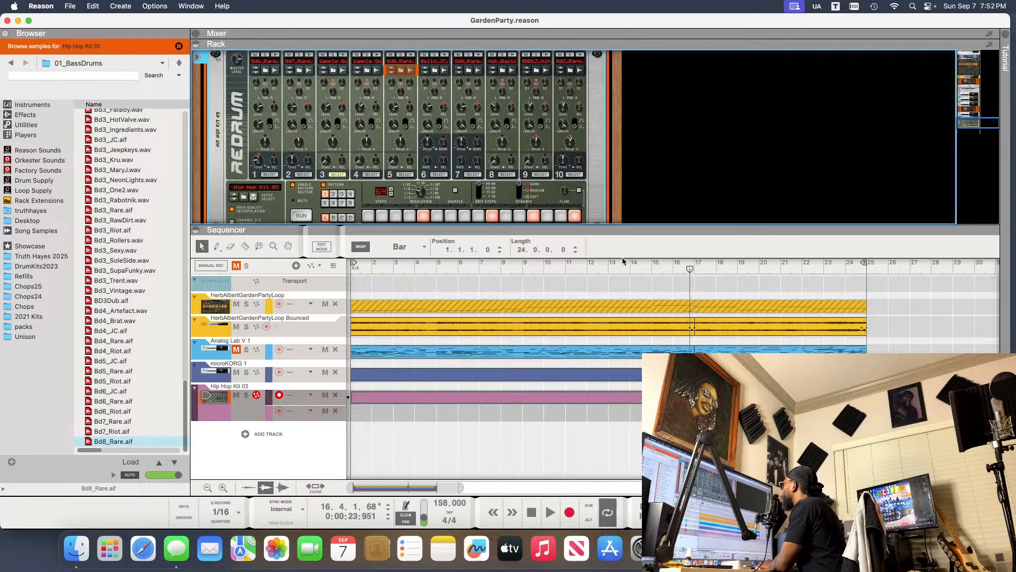
{"action": "left_click", "coordinate": [657, 267]}
{"action": "key", "text": "space"}
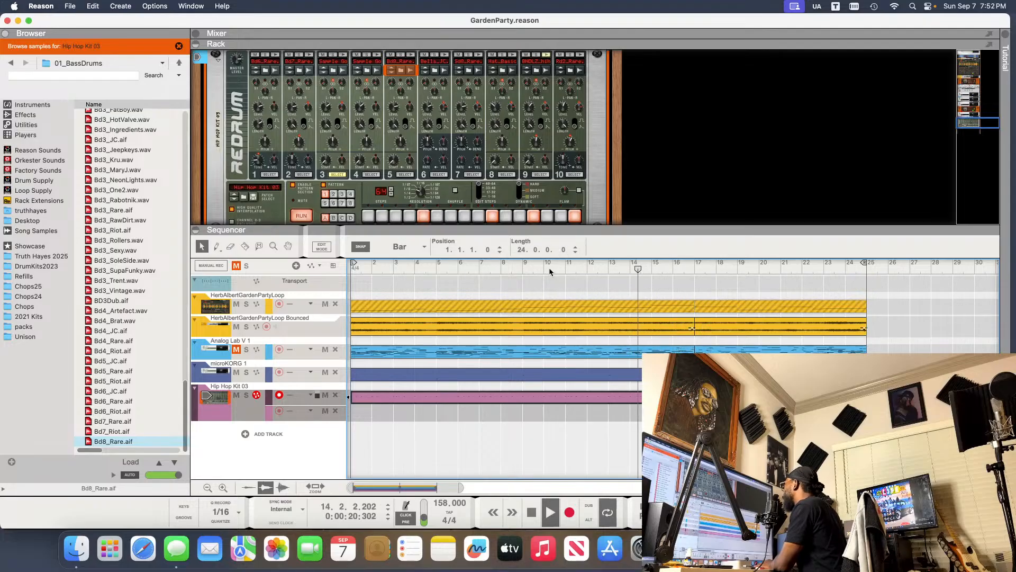
{"action": "left_click", "coordinate": [479, 190]}
{"action": "left_click", "coordinate": [584, 263]}
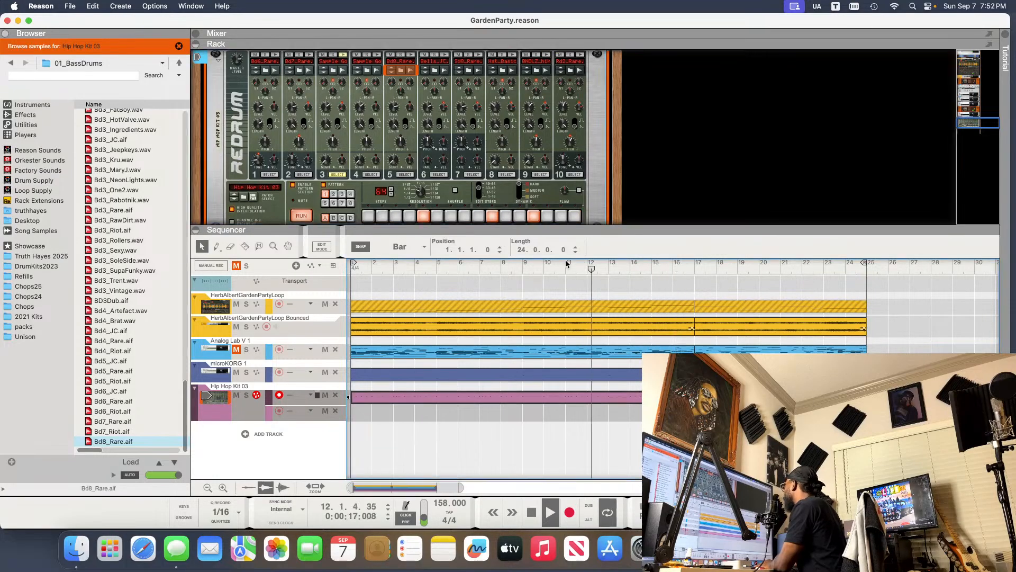
{"action": "left_click", "coordinate": [479, 191]}
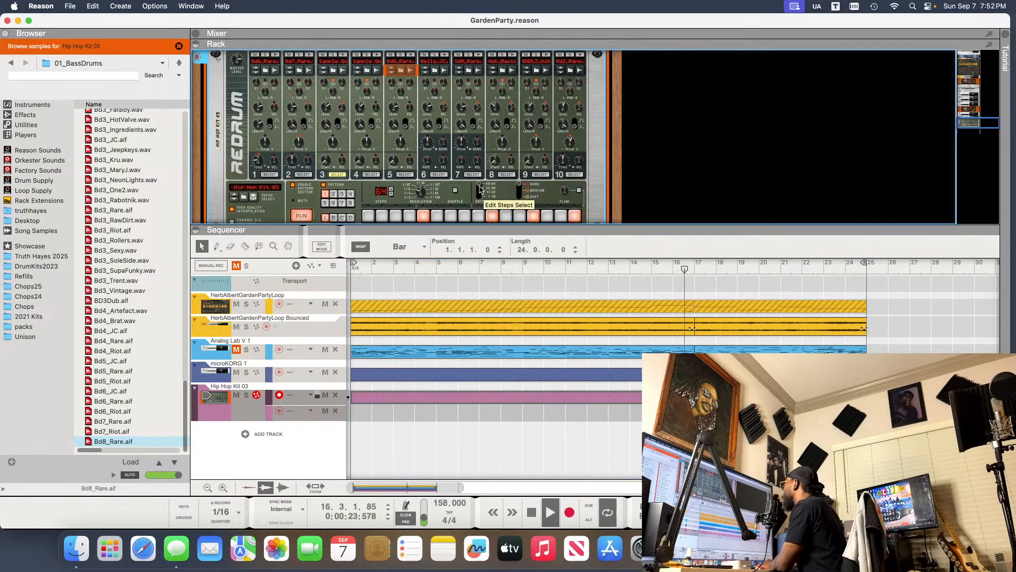
{"action": "key", "text": "space"}
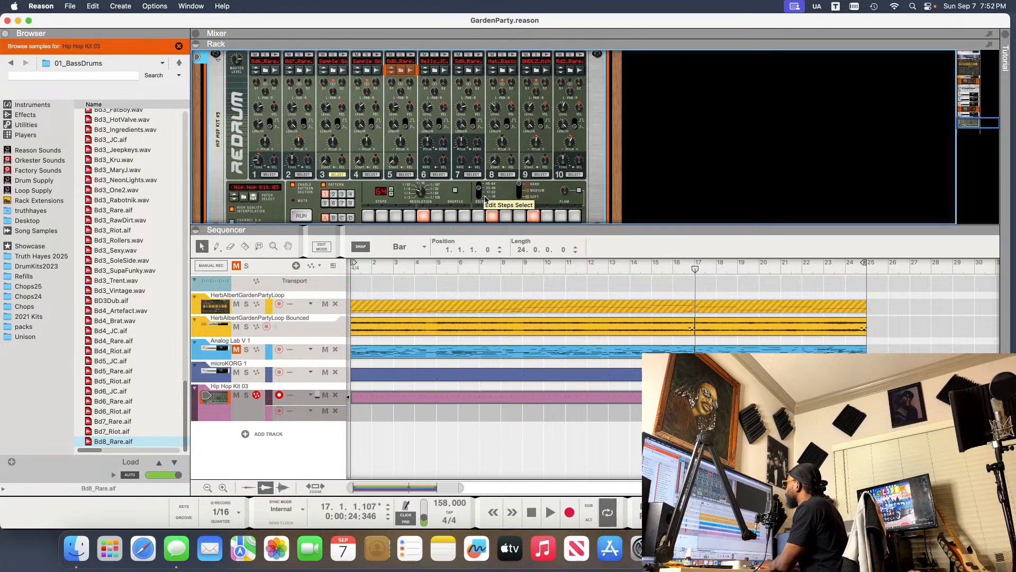
{"action": "left_click", "coordinate": [628, 263]}
{"action": "key", "text": "space"}
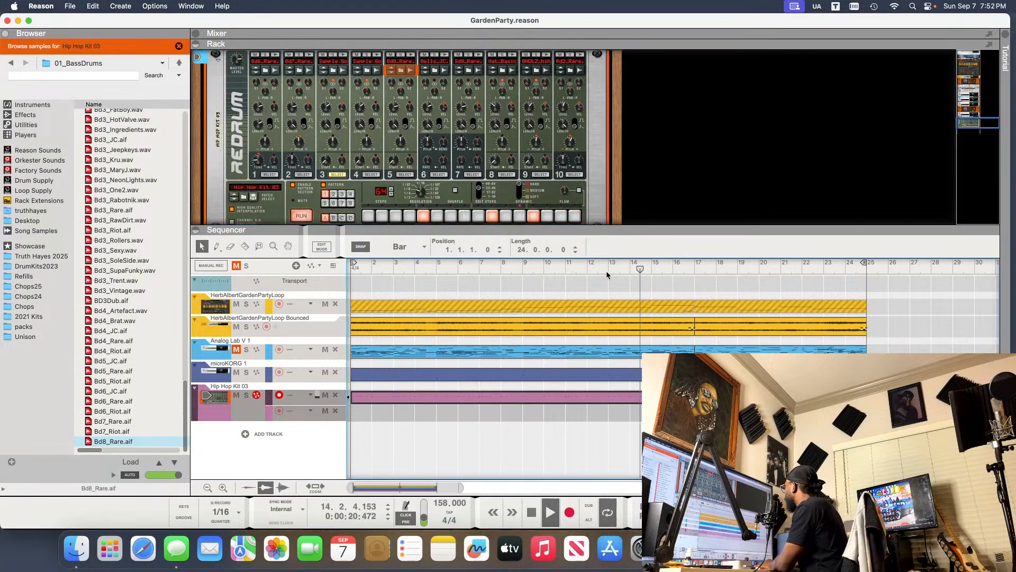
{"action": "left_click", "coordinate": [480, 187]}
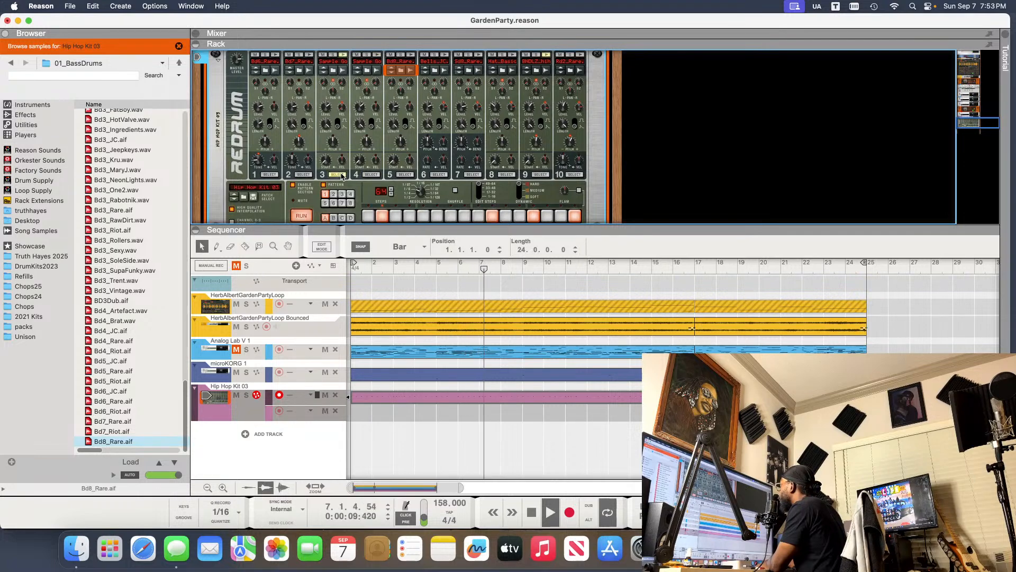
- Toggle drum 3's hit on the 5th step of the displayed range and replay from around bar 15
{"action": "left_click", "coordinate": [423, 215]}
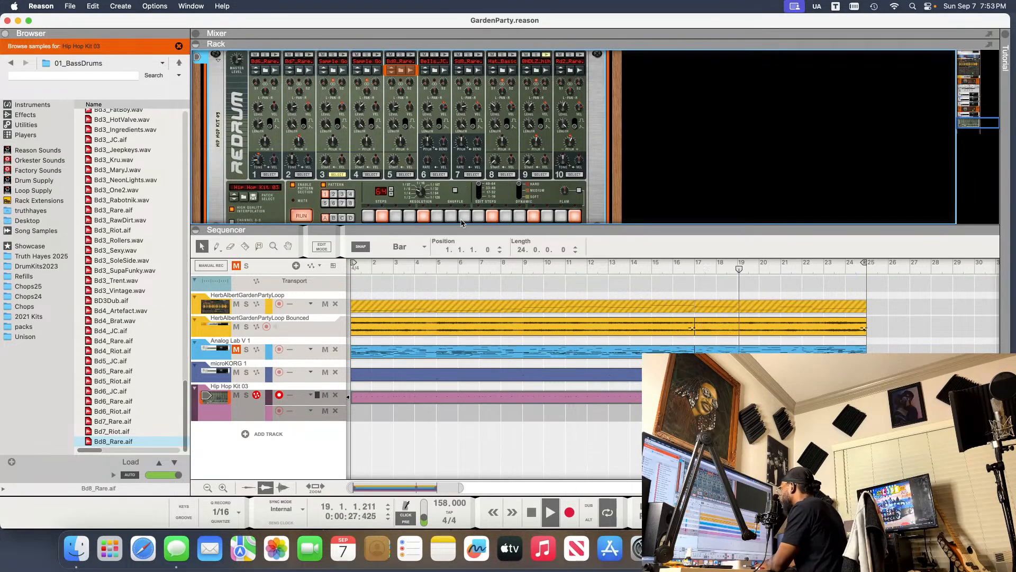
{"action": "left_click", "coordinate": [668, 268]}
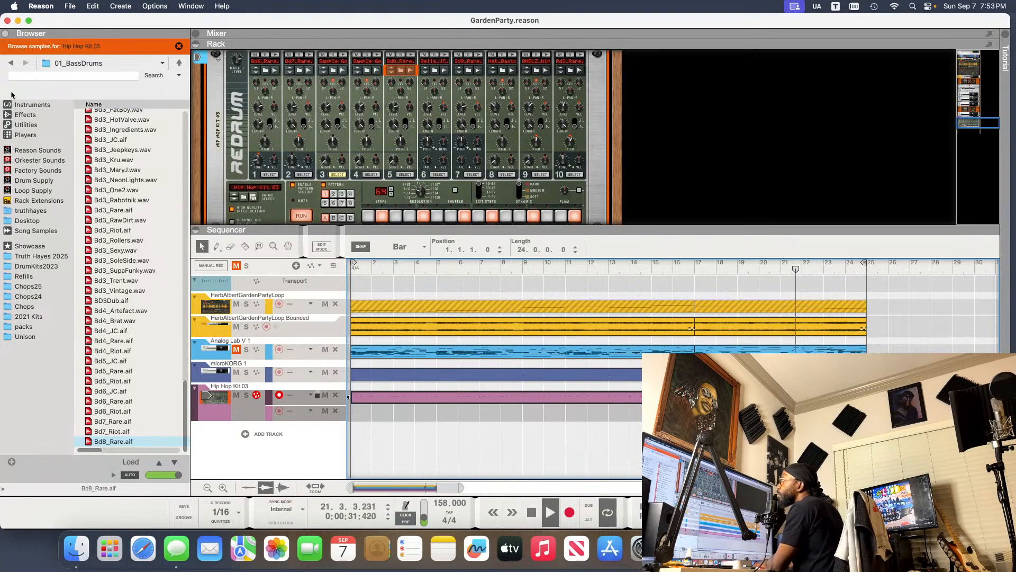
- Browse DrumKits2023 and open the Percs folder of the Chasethemoney kit for drum 5
{"action": "left_click", "coordinate": [10, 63]}
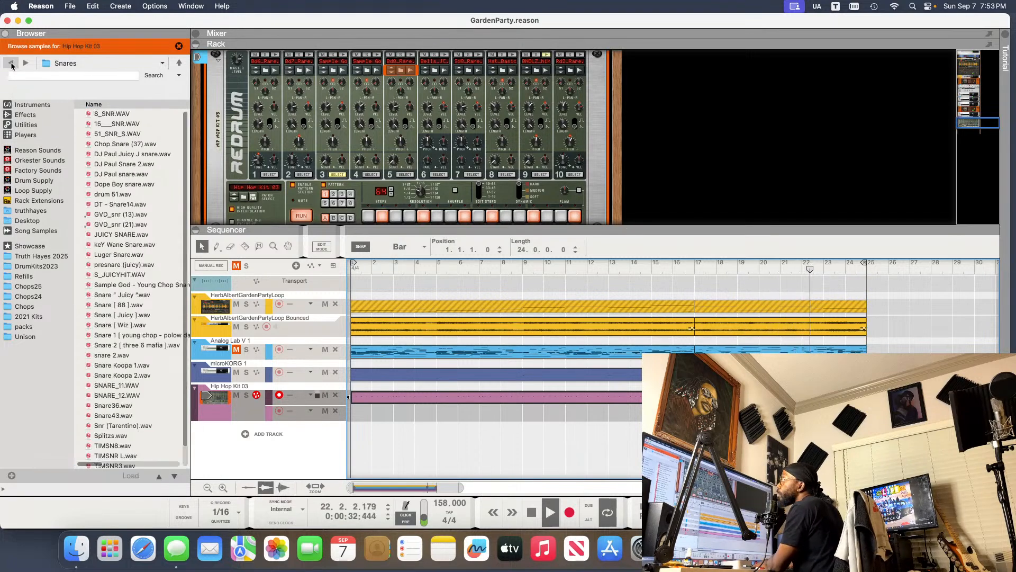
{"action": "left_click", "coordinate": [49, 258]}
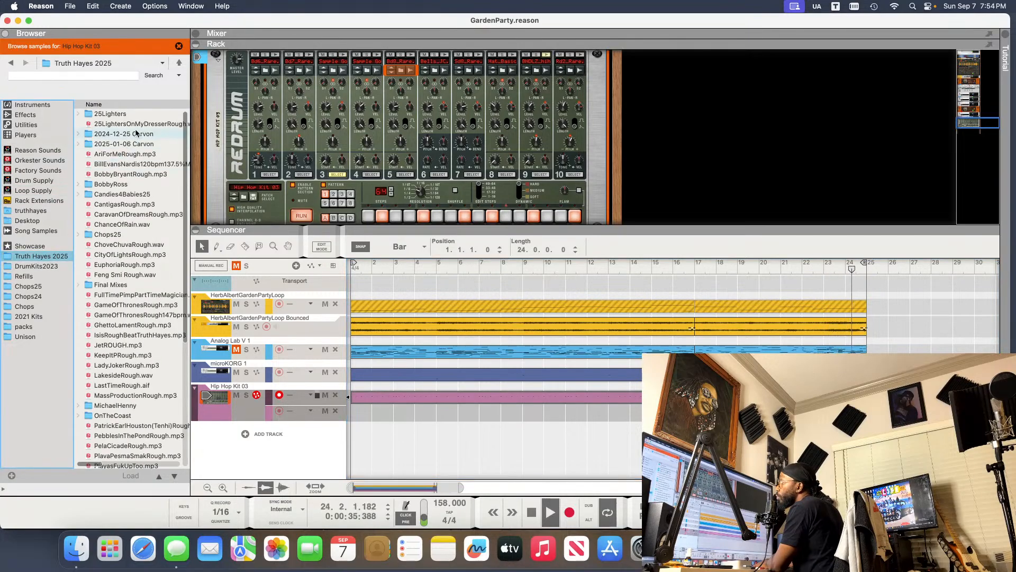
{"action": "left_click", "coordinate": [30, 266]}
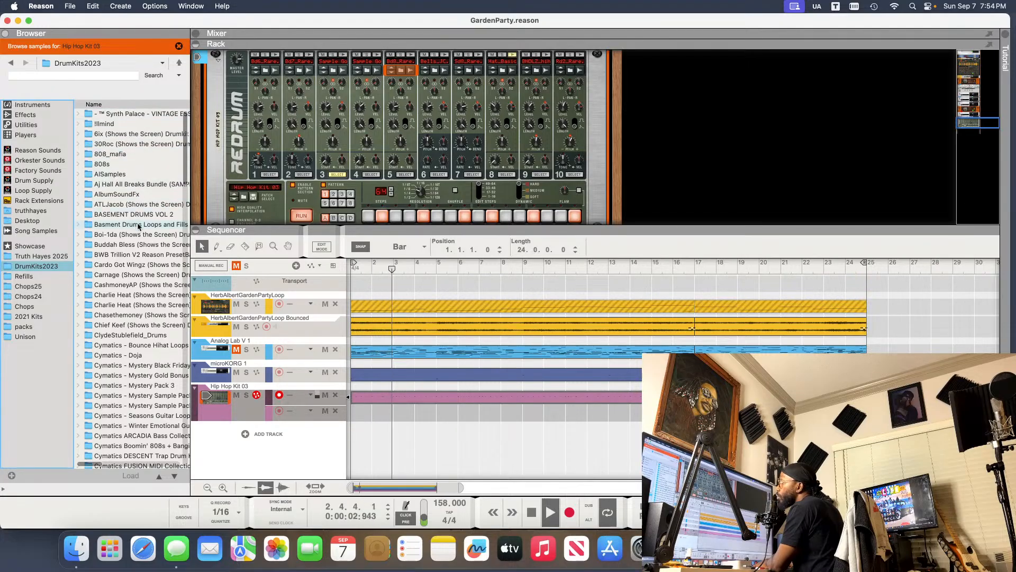
{"action": "double_click", "coordinate": [140, 315]}
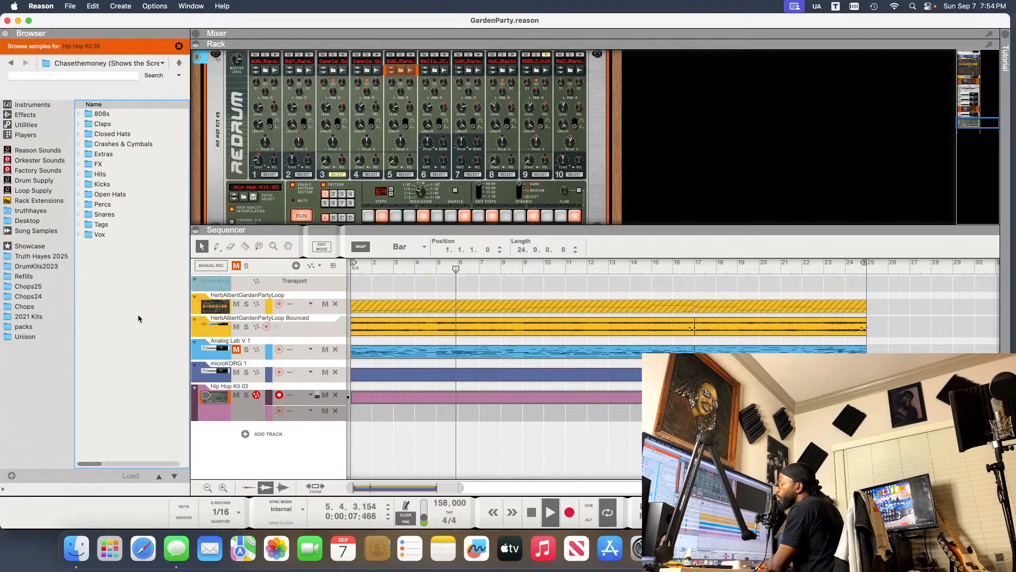
{"action": "double_click", "coordinate": [103, 204]}
- Load Zay Rimshot 2 (Blood On The Money).wav into drum 5 and audition it with playback stopped
{"action": "left_click", "coordinate": [116, 334]}
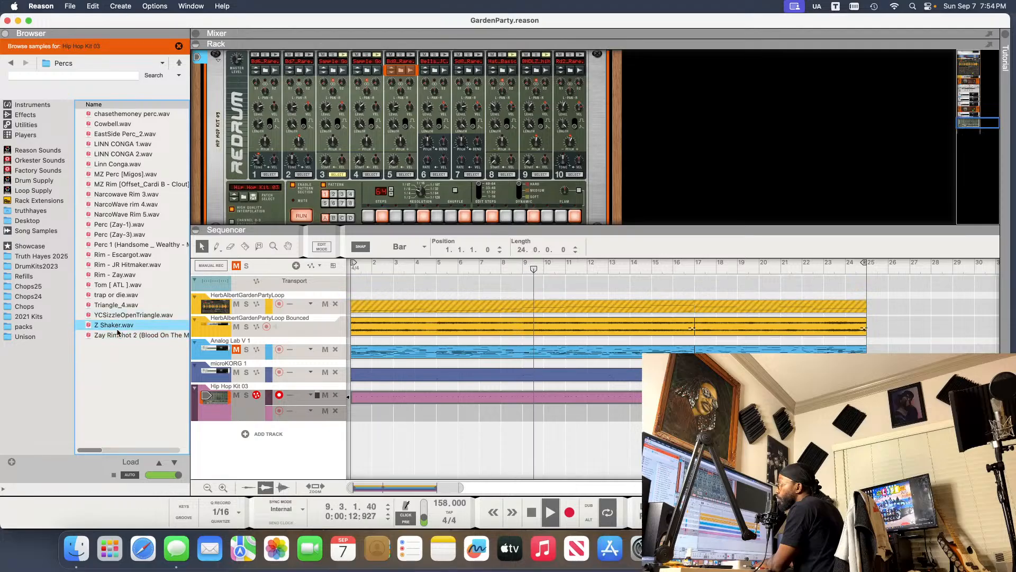
{"action": "left_click", "coordinate": [148, 326]}
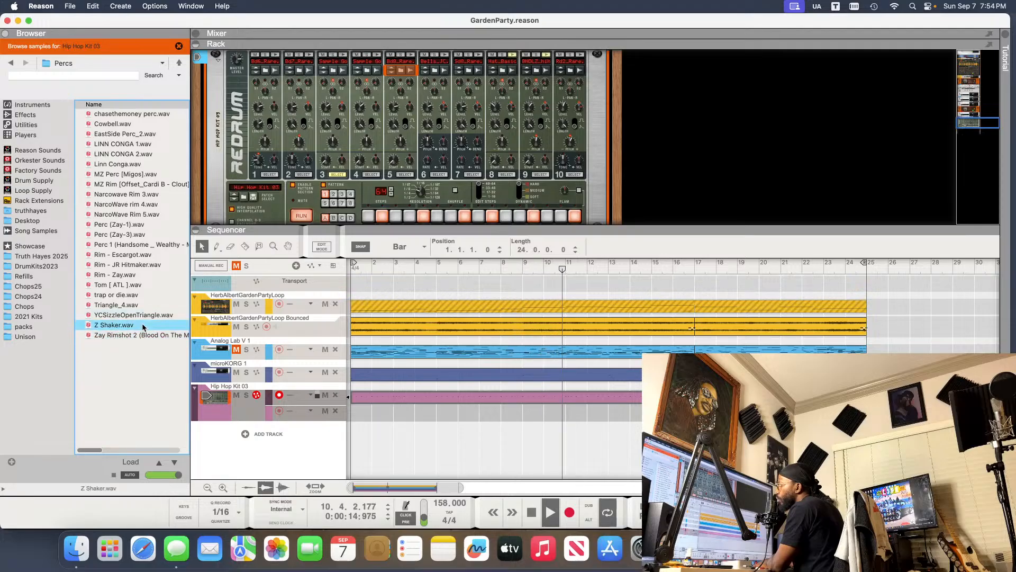
{"action": "key", "text": "Down"}
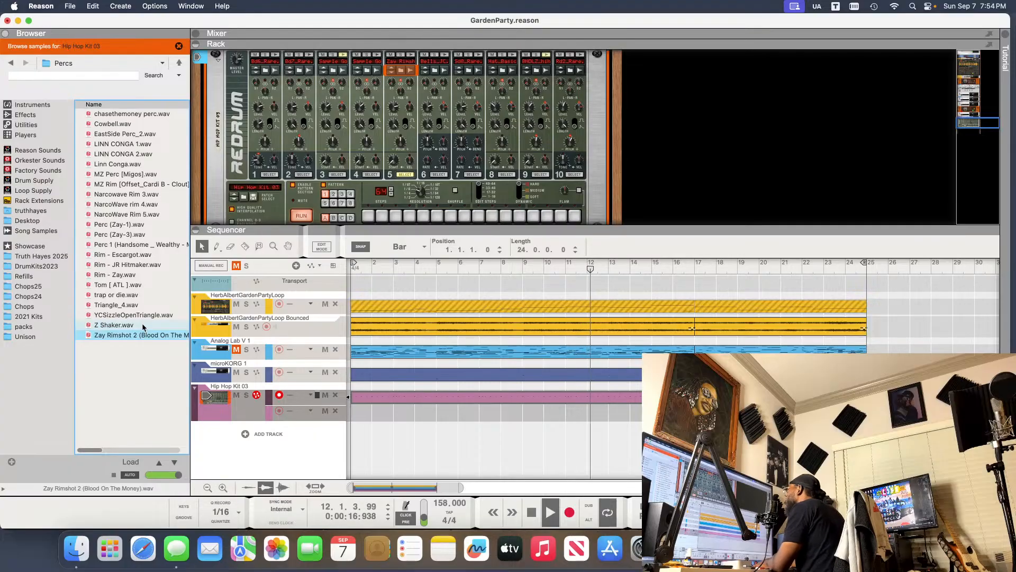
{"action": "key", "text": "space"}
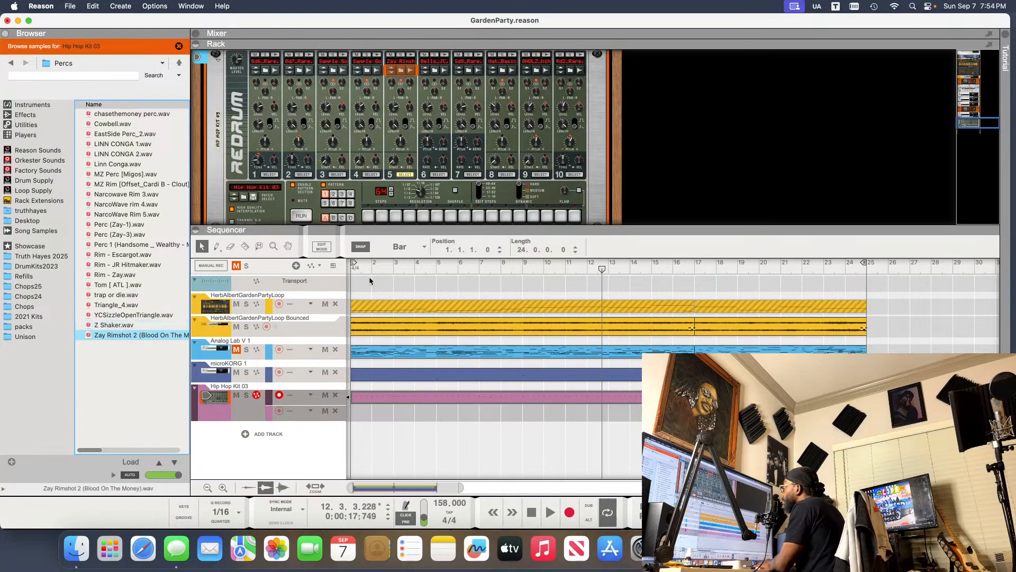
{"action": "left_click", "coordinate": [411, 55]}
{"action": "left_click", "coordinate": [411, 55]}
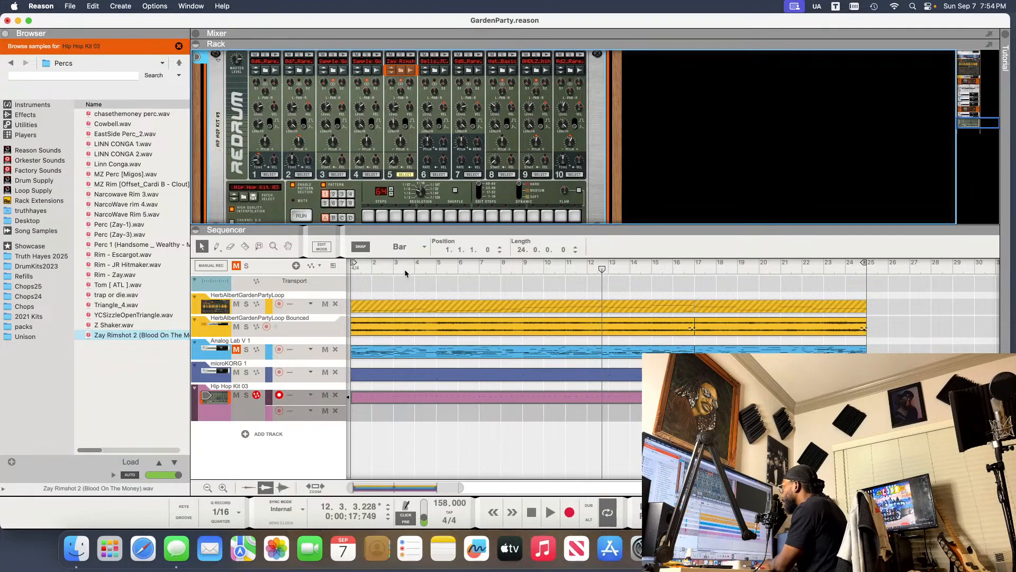
- Play from the start and program drum 5 hits on the 4th and 12th steps of successive 16-step ranges
{"action": "left_click_drag", "start_coordinate": [405, 270], "coordinate": [313, 265]}
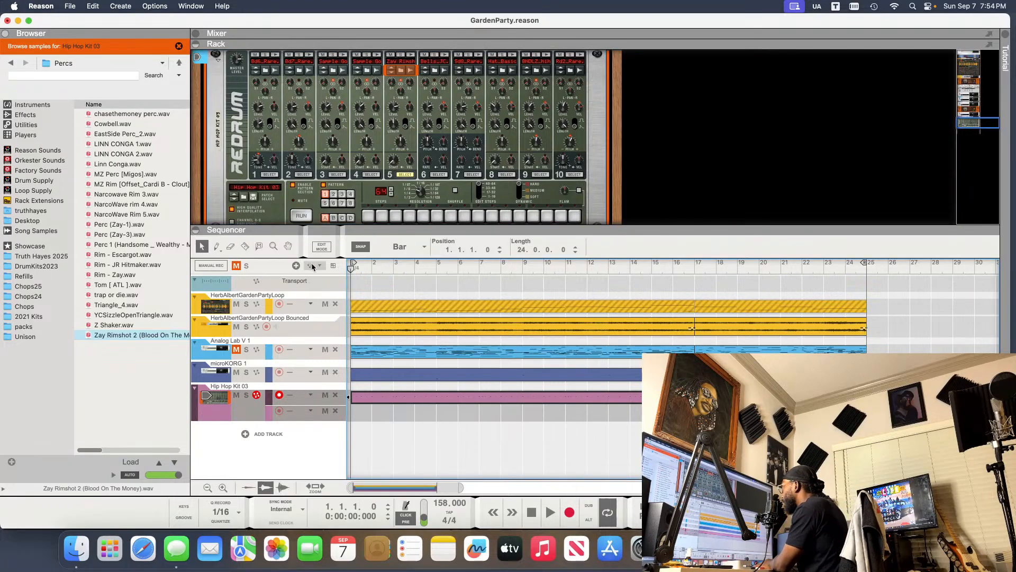
{"action": "left_click", "coordinate": [483, 200]}
{"action": "key", "text": "space"}
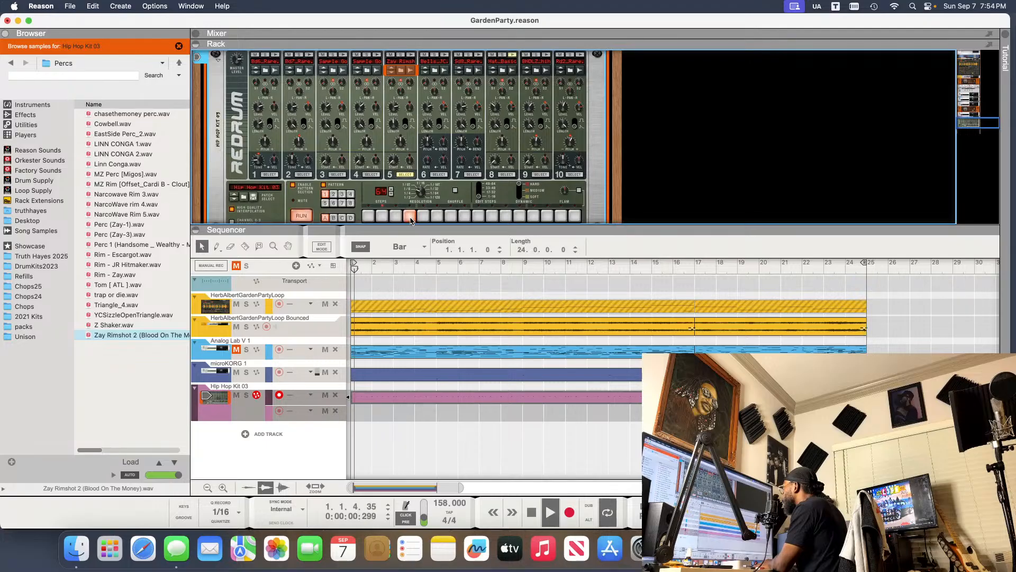
{"action": "left_click", "coordinate": [521, 217]}
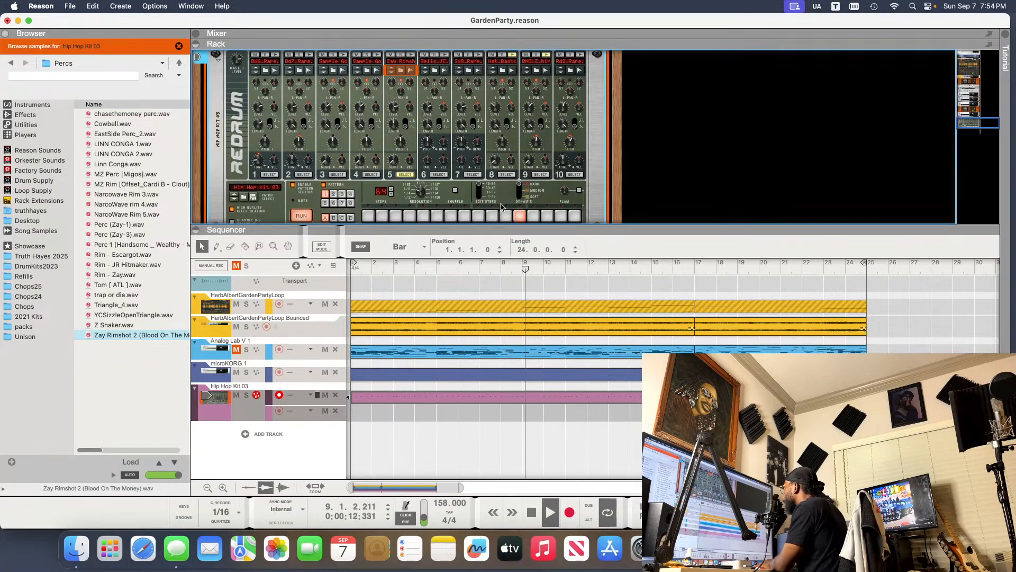
{"action": "left_click", "coordinate": [479, 196]}
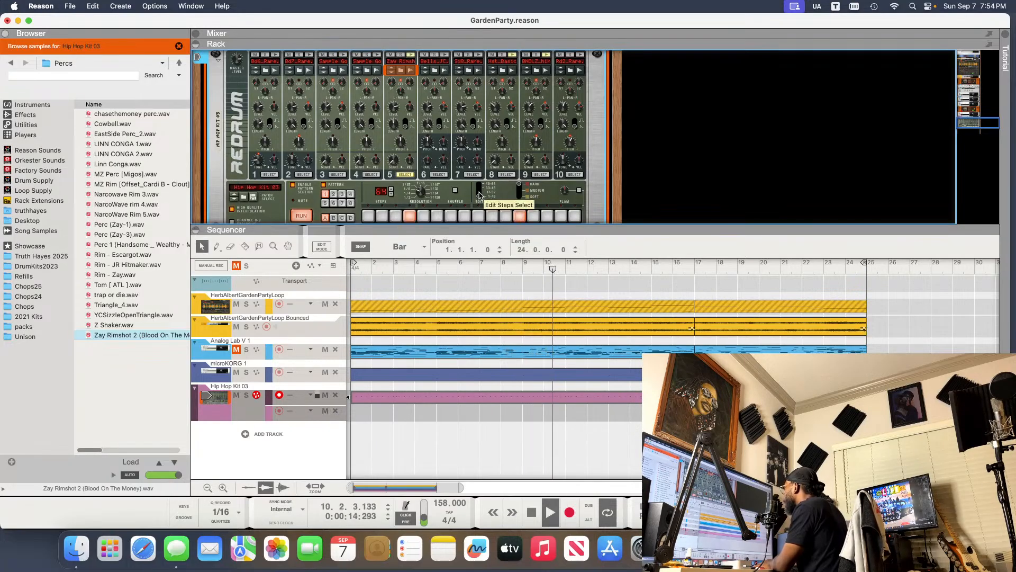
{"action": "left_click", "coordinate": [480, 192]}
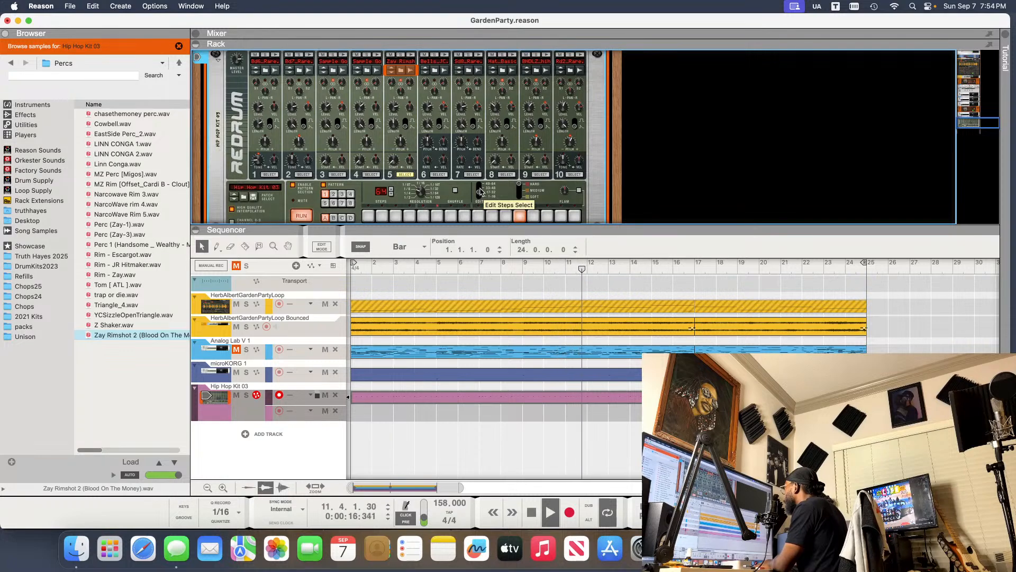
{"action": "left_click", "coordinate": [480, 189]}
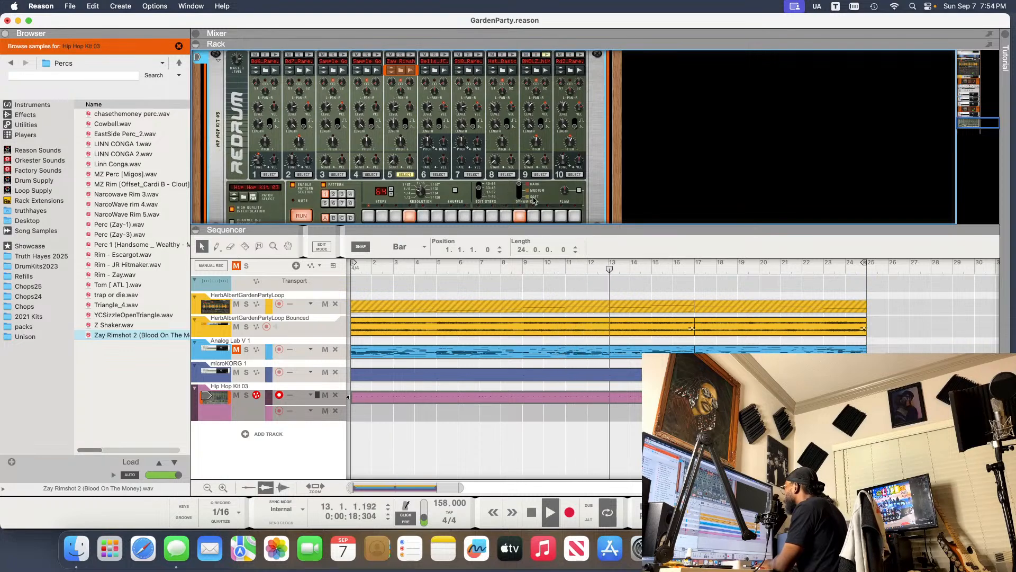
- Try medium dynamics on drum 5's 4th-step hits and replay the song from the start
{"action": "left_click", "coordinate": [517, 199]}
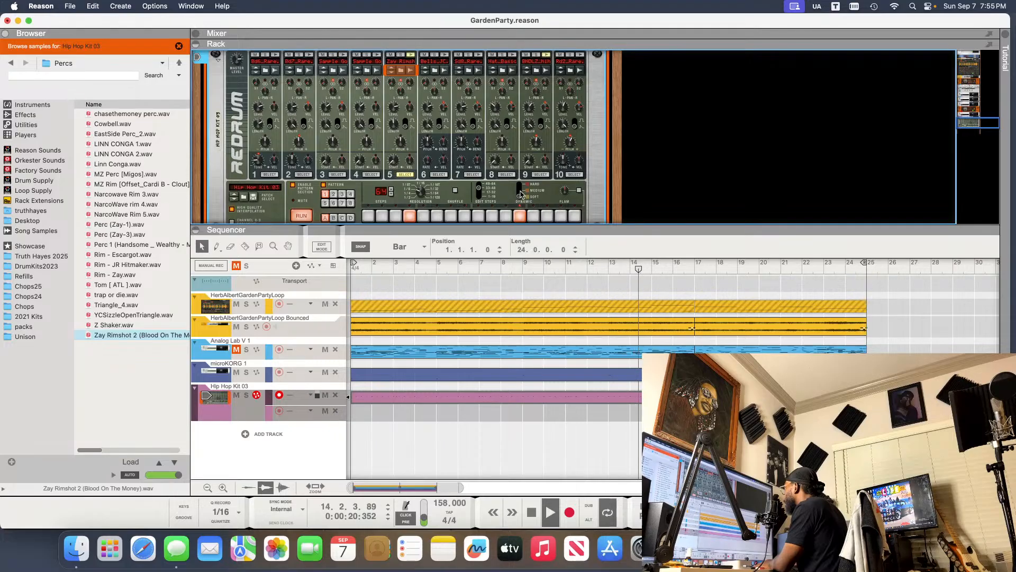
{"action": "left_click", "coordinate": [518, 191]}
{"action": "left_click", "coordinate": [411, 216]}
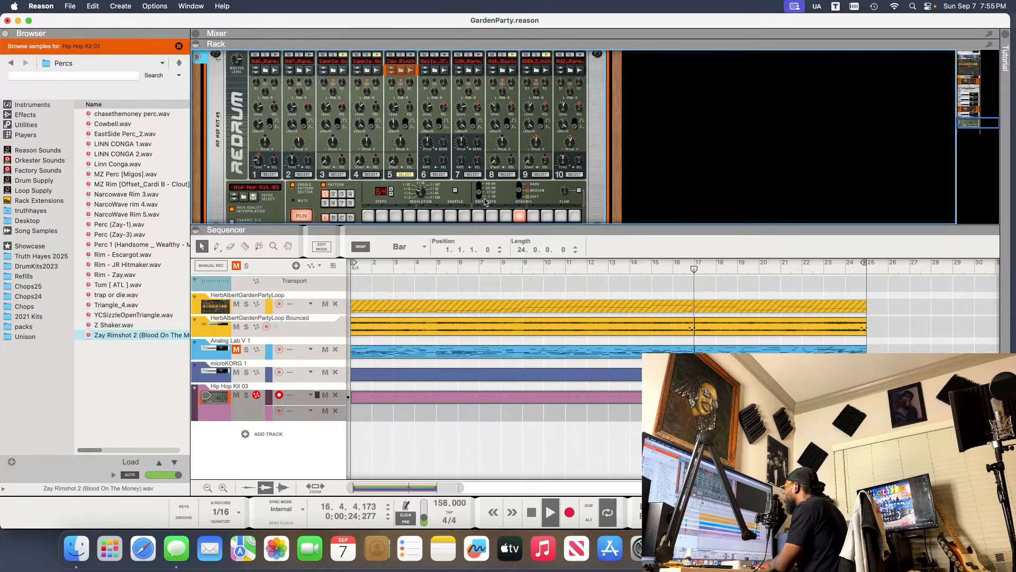
{"action": "key", "text": "space"}
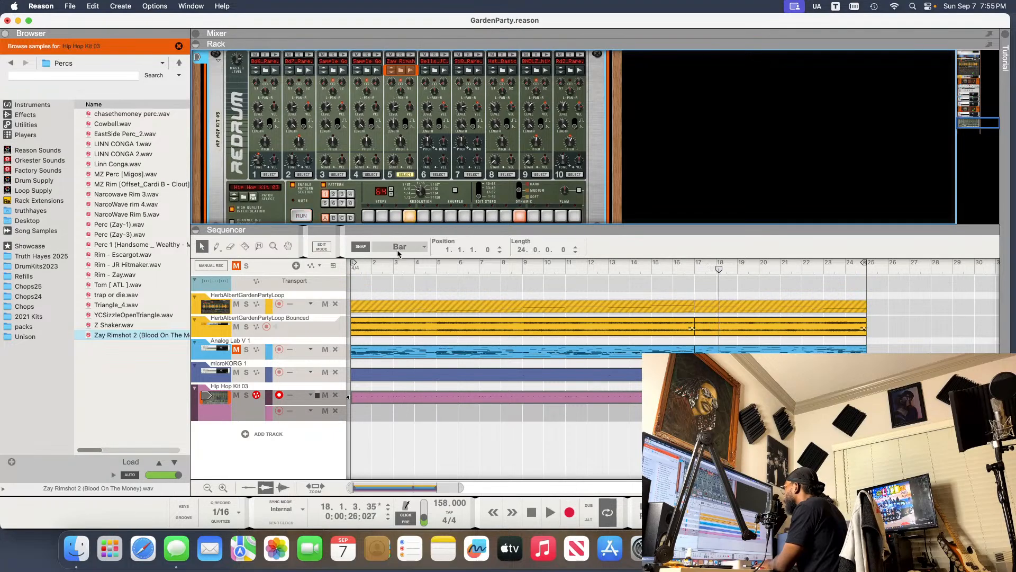
{"action": "left_click_drag", "start_coordinate": [378, 266], "coordinate": [296, 282]}
{"action": "key", "text": "space"}
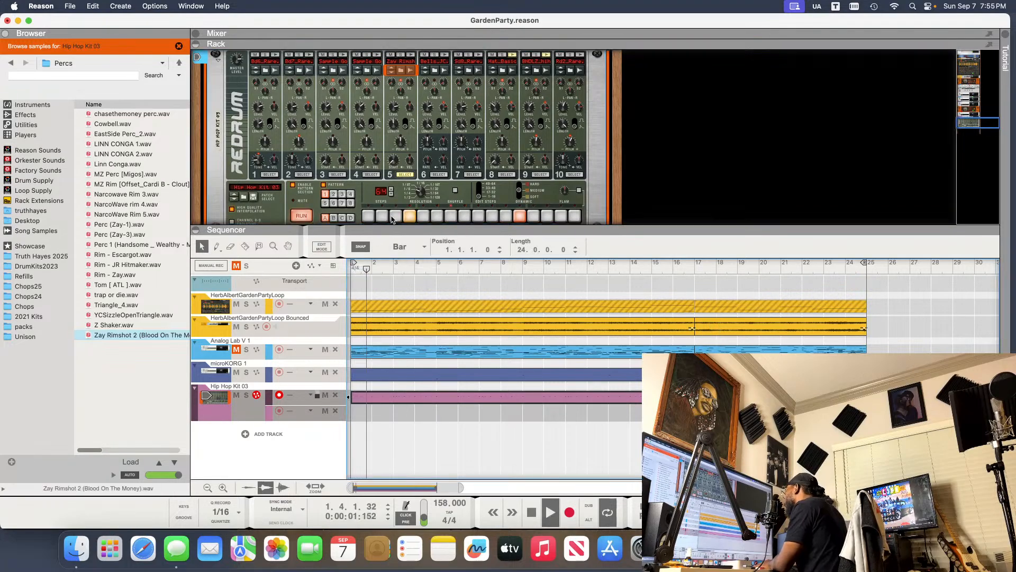
- Try soft dynamics on drum 5's 4th-step hits and replay from the first bar
{"action": "key", "text": "space"}
{"action": "left_click", "coordinate": [521, 200]}
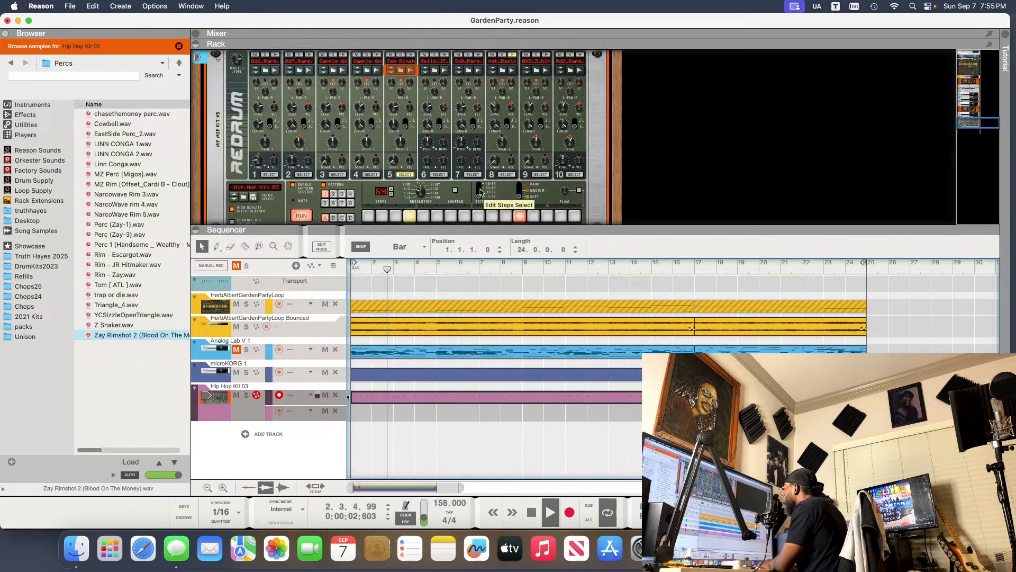
{"action": "key", "text": "space"}
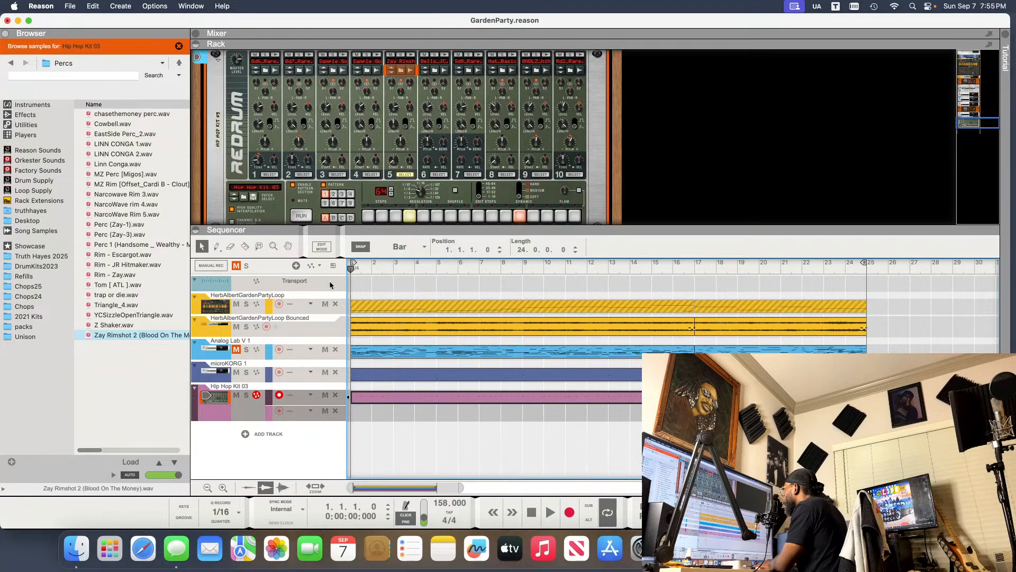
{"action": "key", "text": "space"}
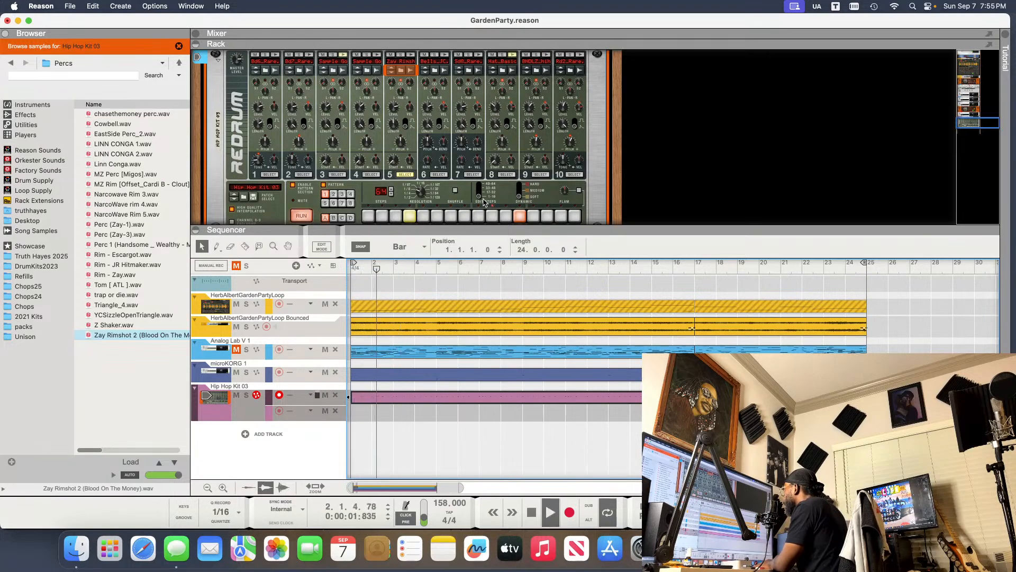
- Return drum 5's 4th-step hits to medium dynamics and listen to the pattern again from the start
{"action": "left_click", "coordinate": [519, 191]}
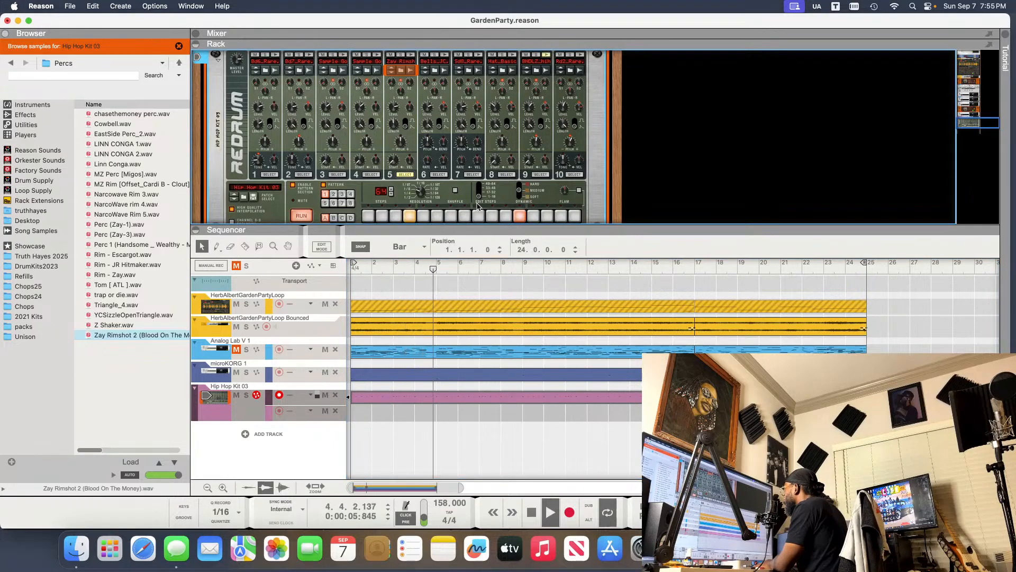
{"action": "key", "text": "space"}
{"action": "left_click_drag", "start_coordinate": [395, 269], "coordinate": [263, 273]}
{"action": "key", "text": "space"}
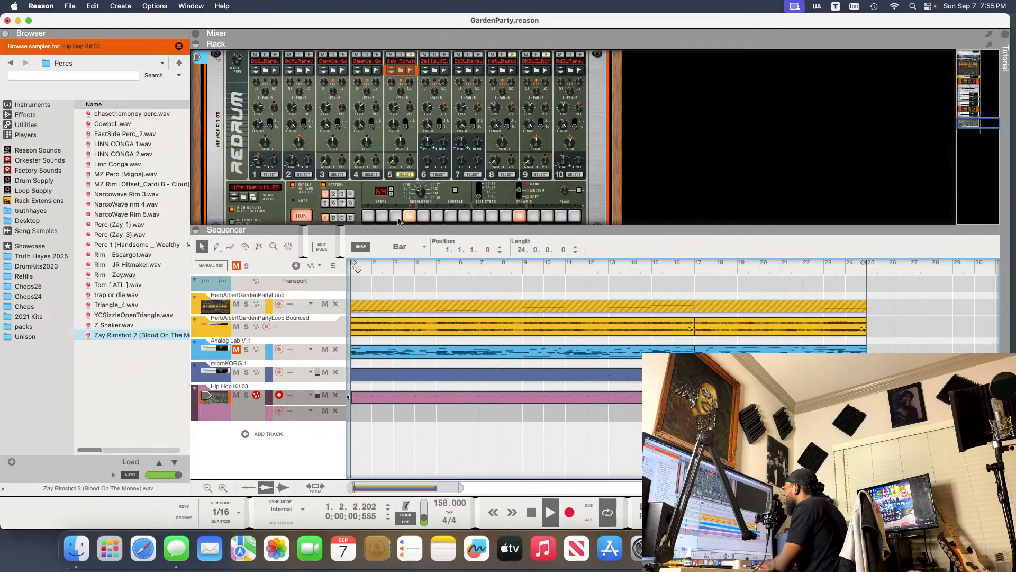
{"action": "left_click", "coordinate": [523, 192]}
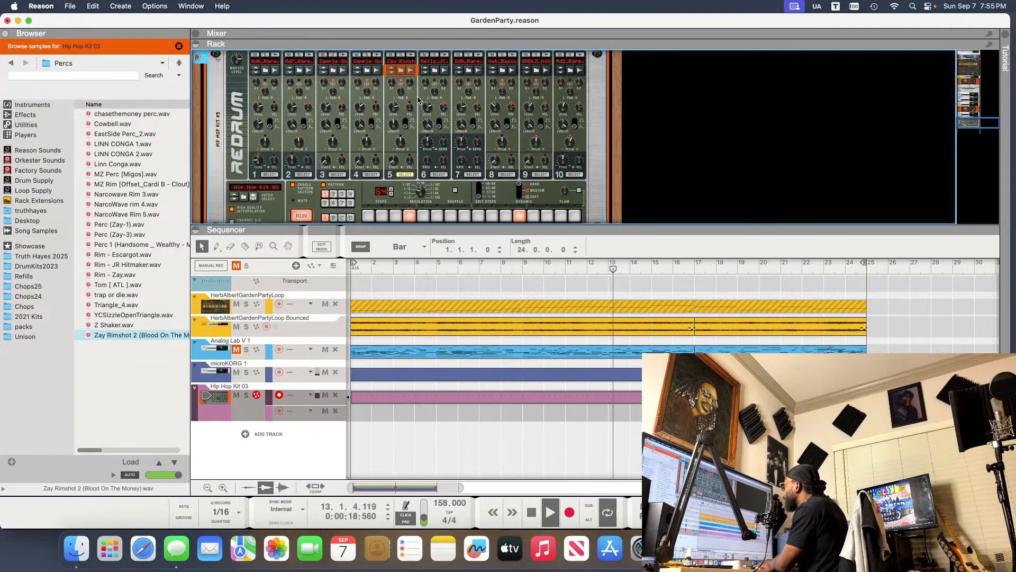
- Set drum 5's level to 80 and save the song
{"action": "mouse_move", "coordinate": [410, 110]}
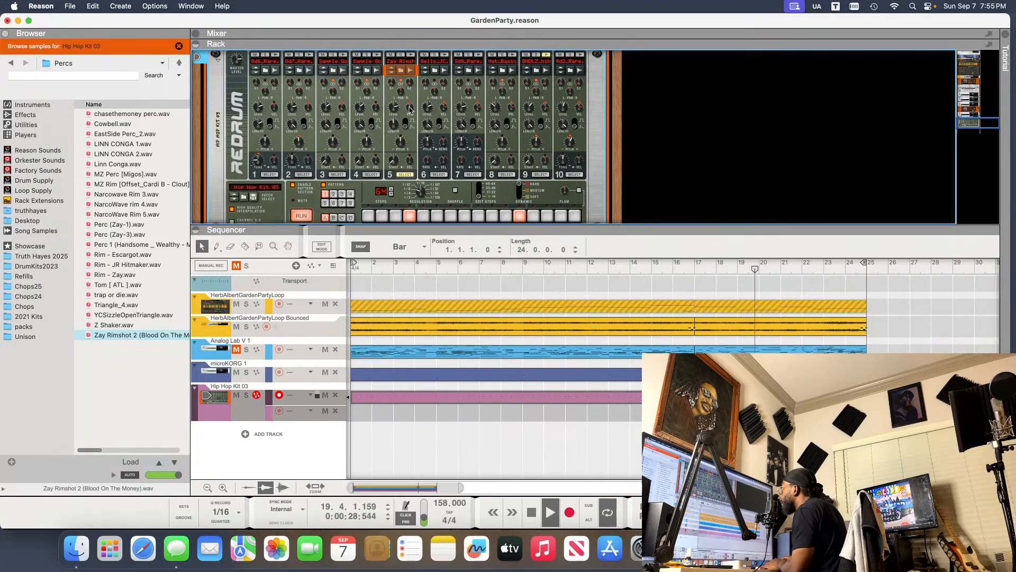
{"action": "left_click_drag", "start_coordinate": [410, 107], "coordinate": [413, 105]}
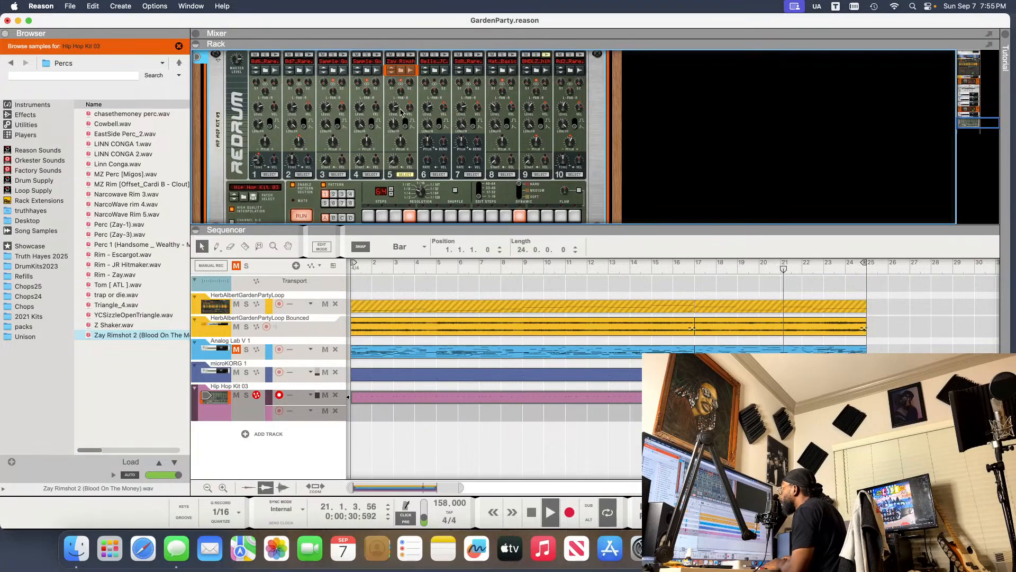
{"action": "mouse_move", "coordinate": [396, 113]}
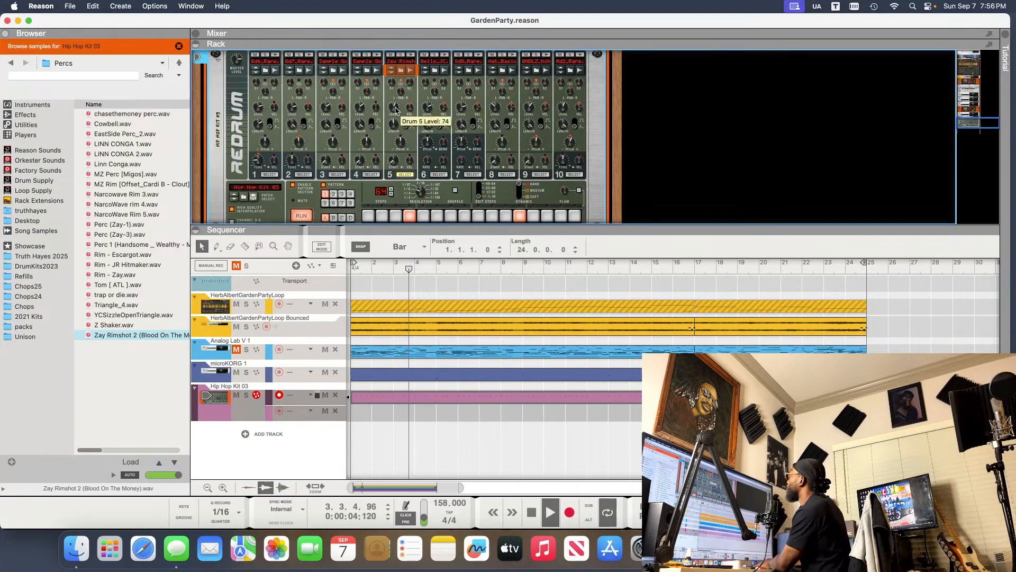
{"action": "left_click_drag", "start_coordinate": [396, 110], "coordinate": [399, 107]}
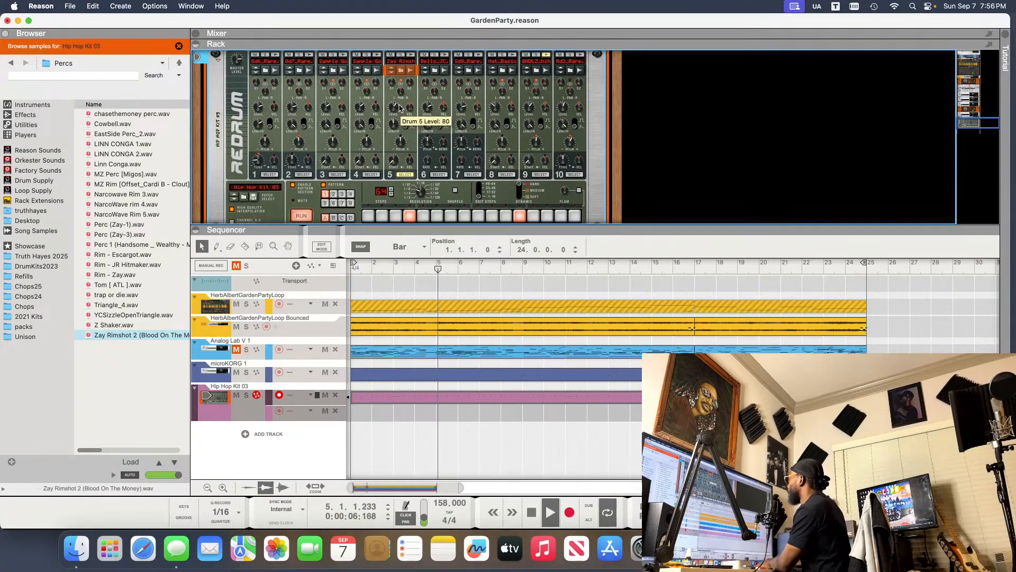
{"action": "key", "text": "super+s"}
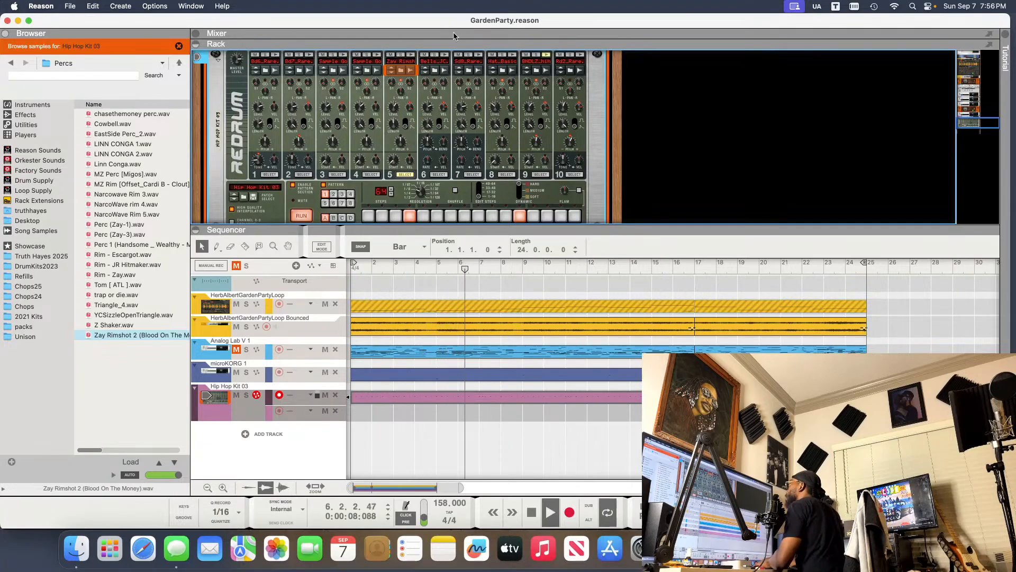
- Audition samples from the Percs folder for drum 6 and load Rim - Escargot.wav into it
{"action": "left_click", "coordinate": [435, 70]}
{"action": "left_click", "coordinate": [438, 175]}
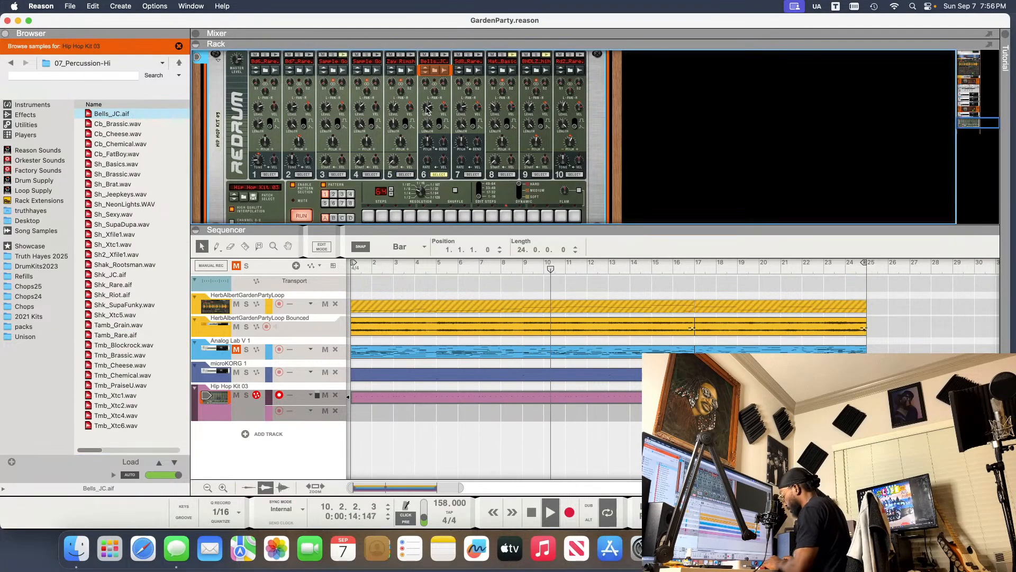
{"action": "mouse_move", "coordinate": [443, 107]}
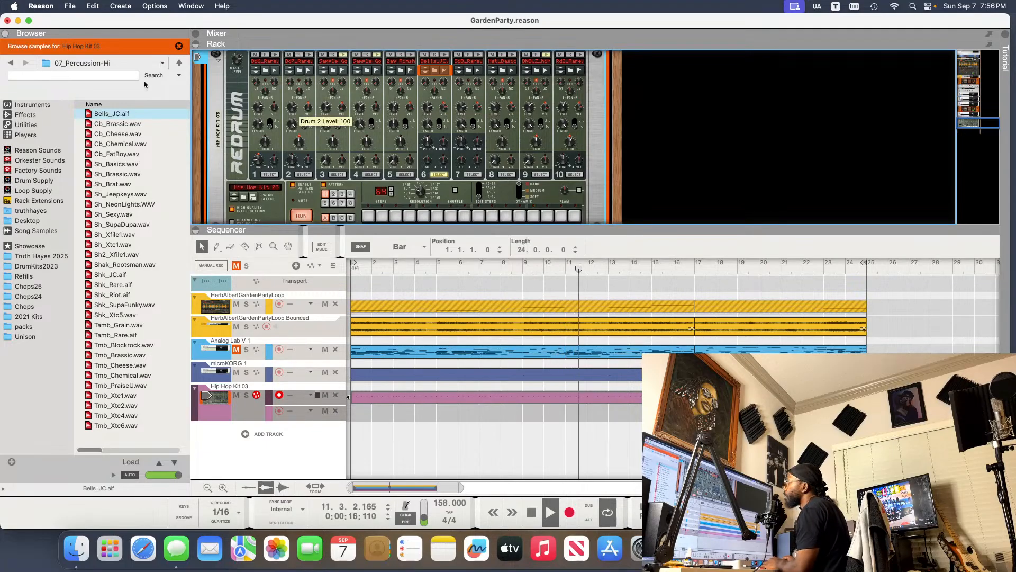
{"action": "left_click", "coordinate": [11, 63]}
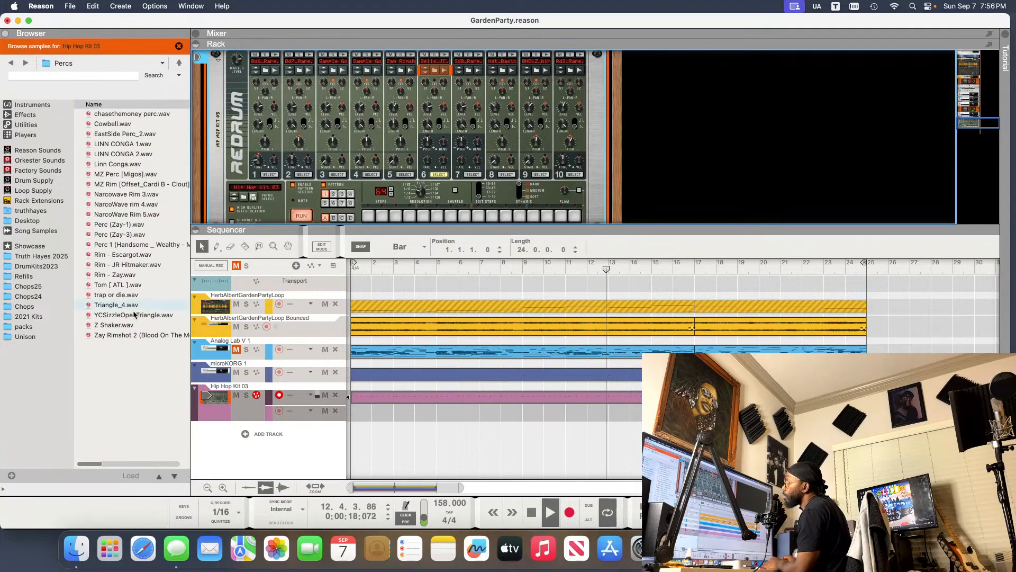
{"action": "left_click", "coordinate": [113, 324]}
{"action": "left_click", "coordinate": [133, 315]}
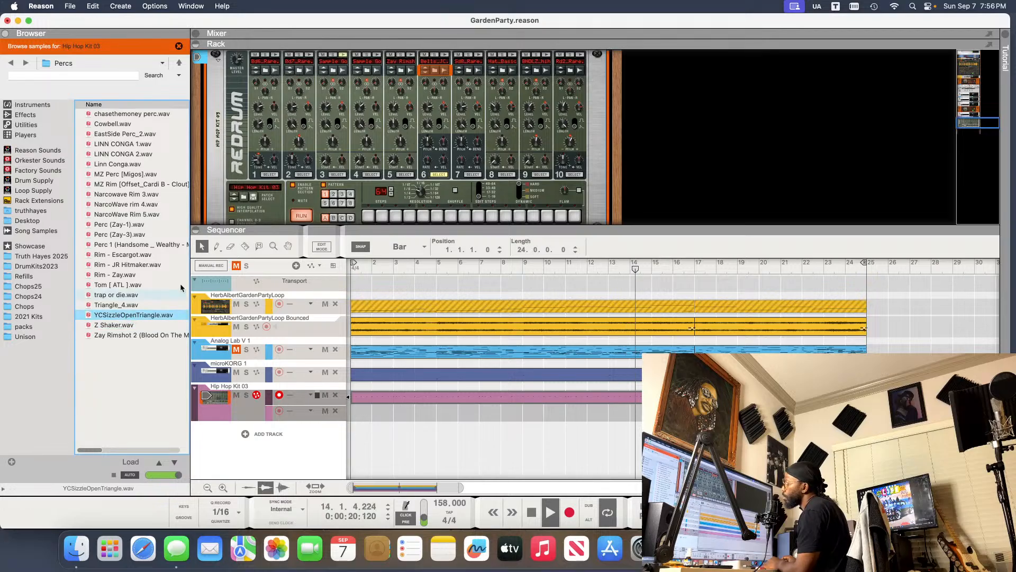
{"action": "key", "text": "Up"}
{"action": "key", "text": "Up"}
{"action": "key", "text": "Up"}
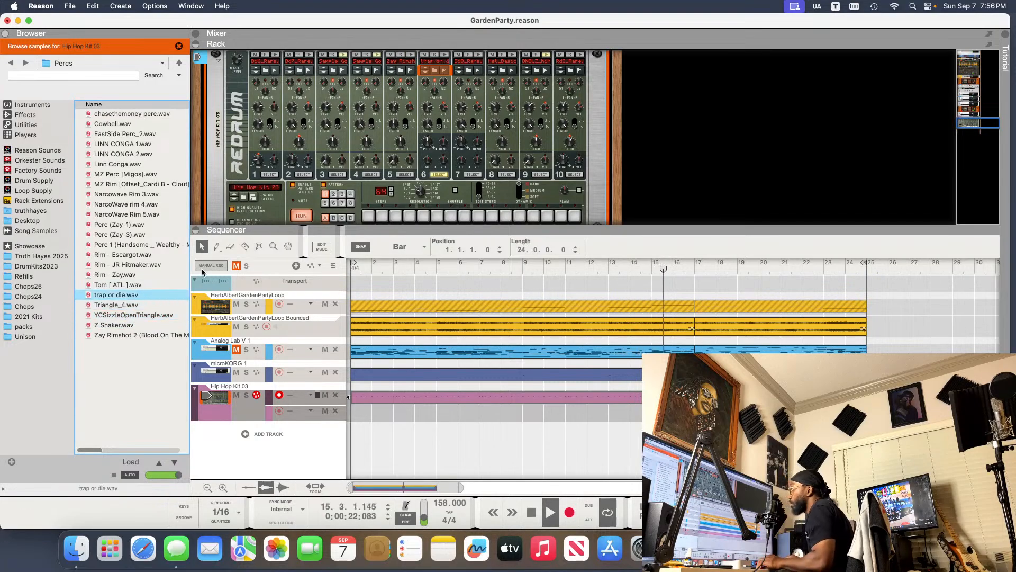
{"action": "key", "text": "Up"}
{"action": "key", "text": "Up"}
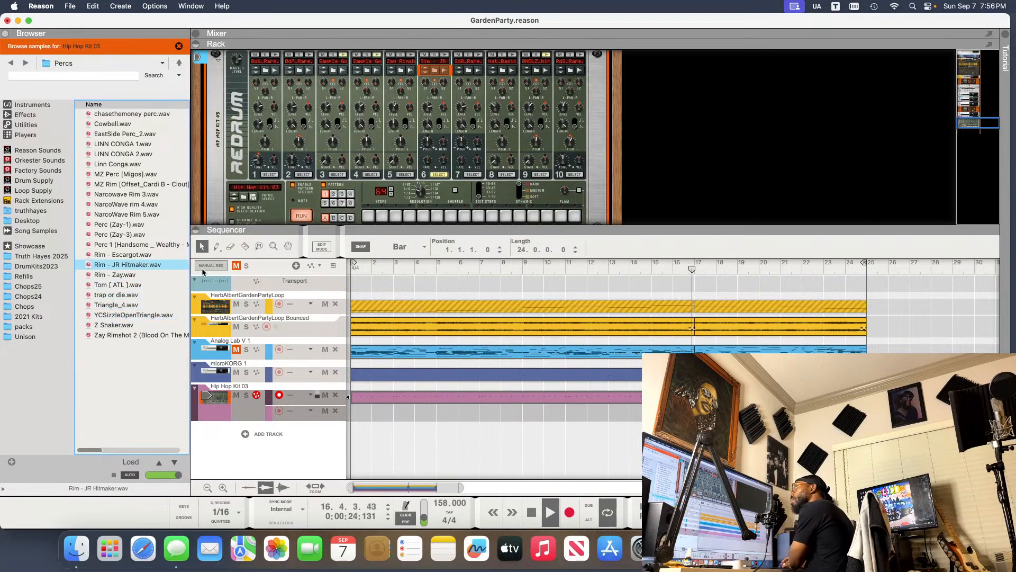
{"action": "key", "text": "Up"}
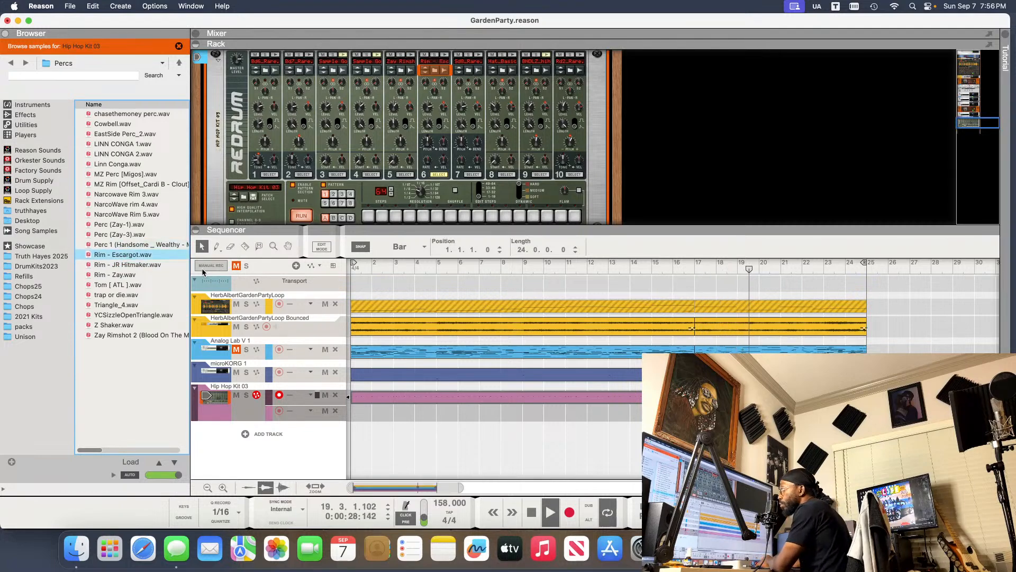
- Add a second-step hit to drum 6, play the song from the start, and slightly lower drum 6's level
{"action": "key", "text": "space"}
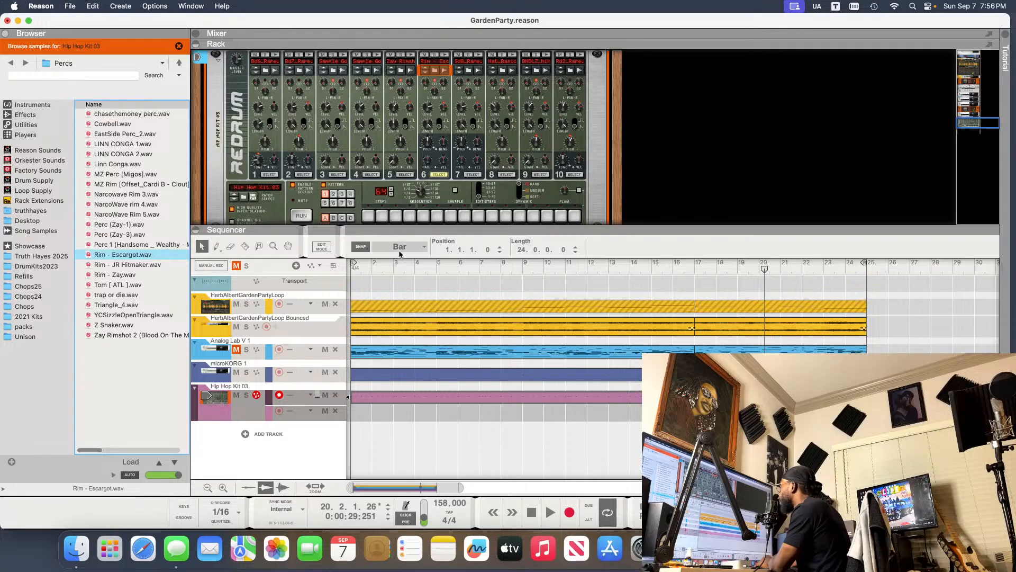
{"action": "left_click", "coordinate": [394, 266]}
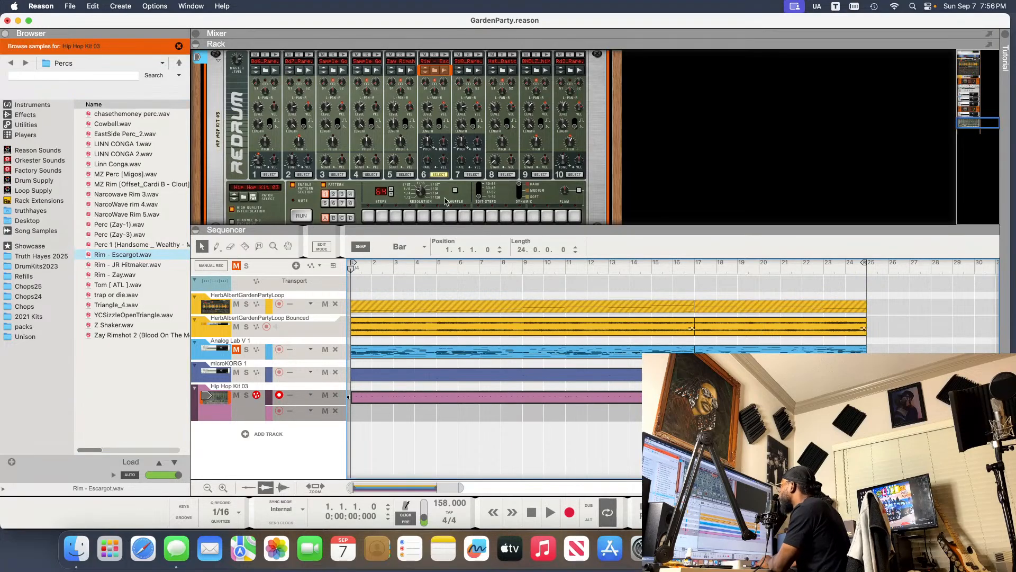
{"action": "left_click", "coordinate": [380, 216]}
{"action": "key", "text": "space"}
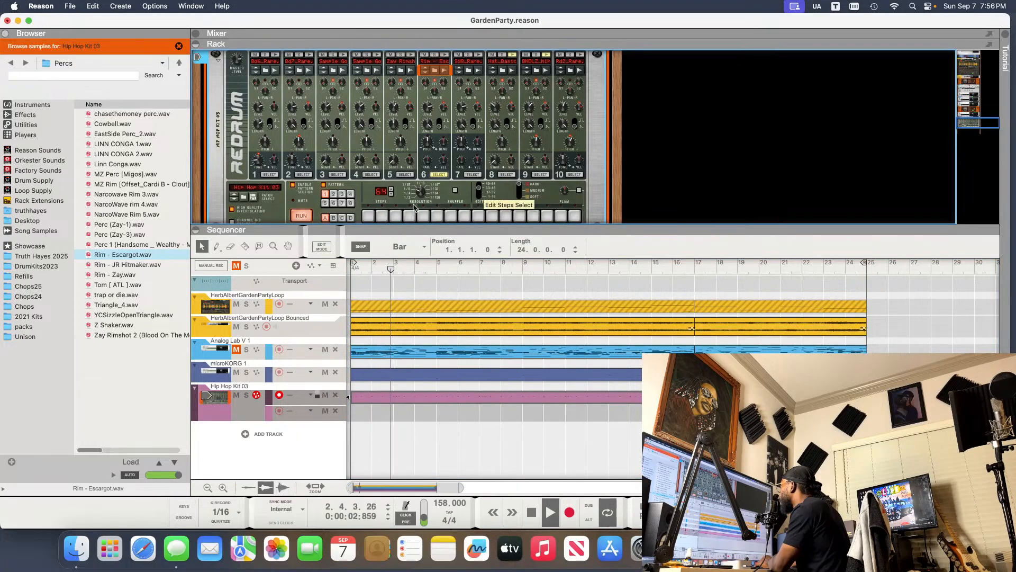
{"action": "left_click", "coordinate": [382, 216]}
{"action": "left_click", "coordinate": [389, 216]}
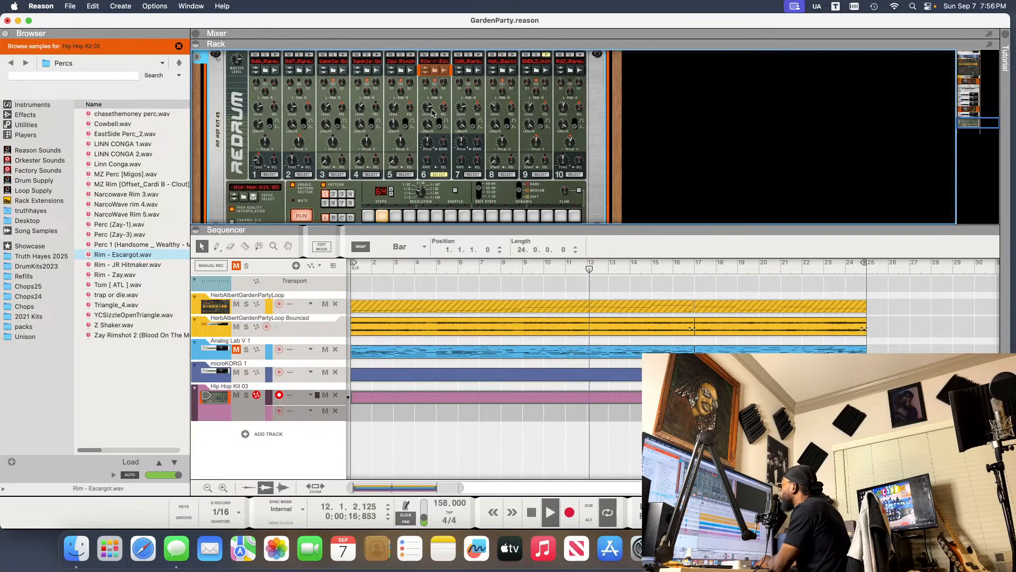
{"action": "mouse_move", "coordinate": [430, 110]}
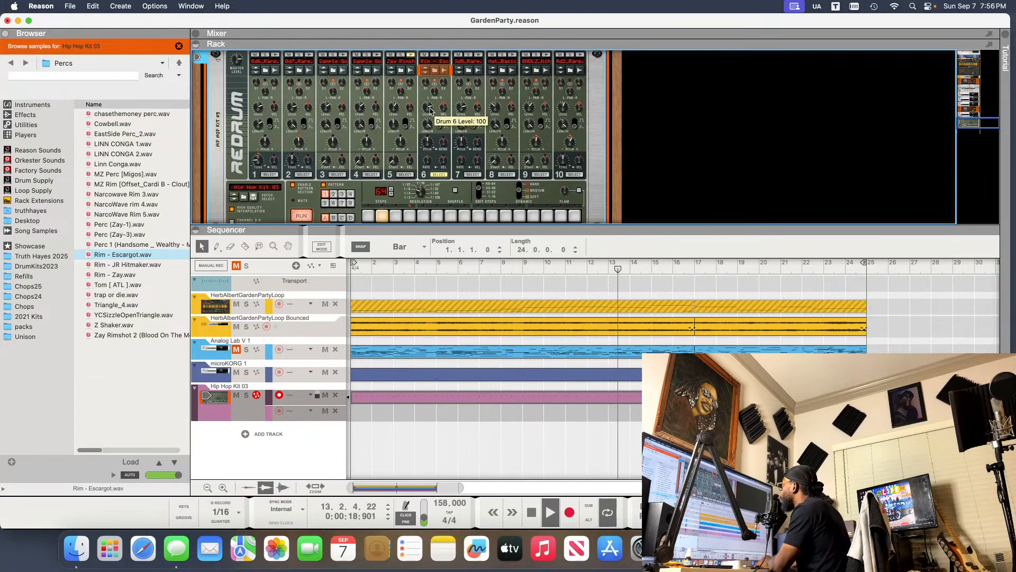
{"action": "left_click_drag", "start_coordinate": [430, 111], "coordinate": [432, 114]}
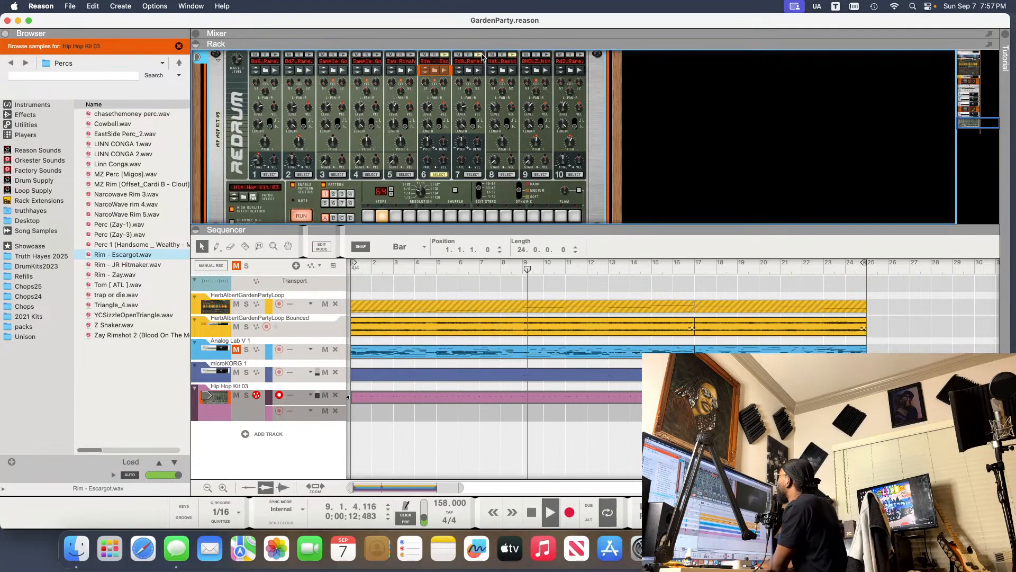
- Replace drum 7's sample with Cowbell.wav from the Percs folder
{"action": "left_click", "coordinate": [475, 71]}
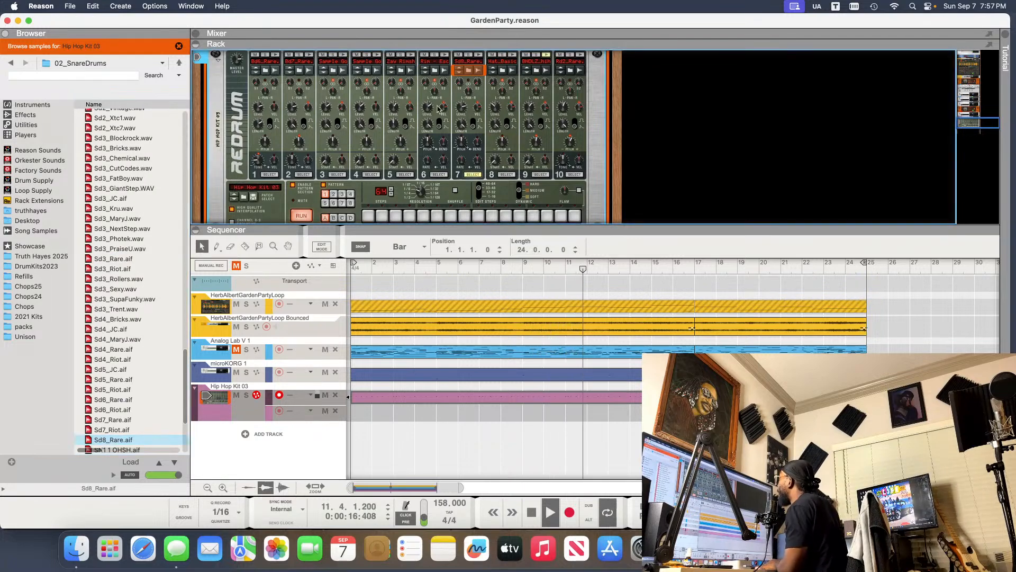
{"action": "left_click", "coordinate": [9, 64]}
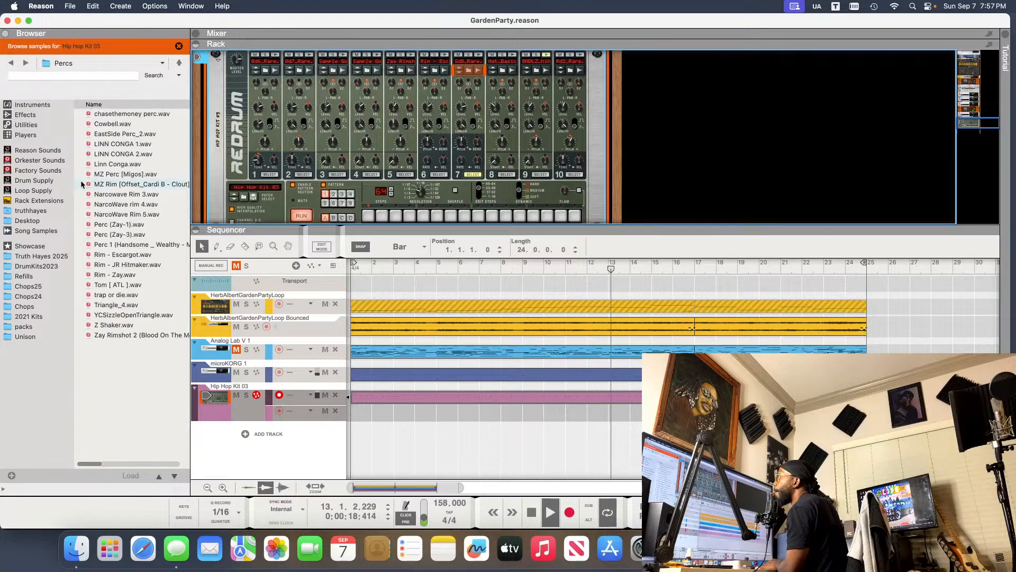
{"action": "left_click", "coordinate": [121, 114]}
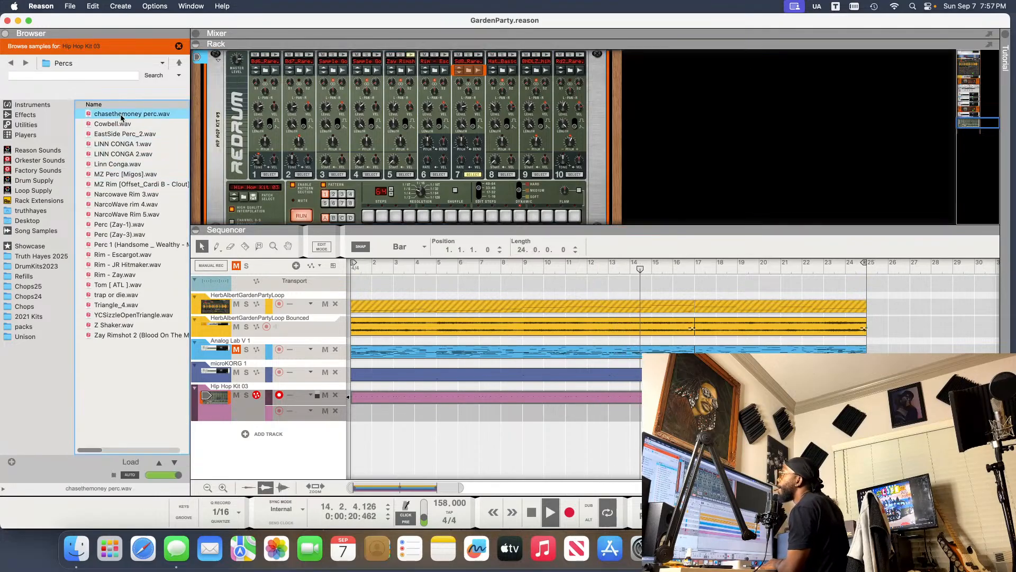
{"action": "key", "text": "Down"}
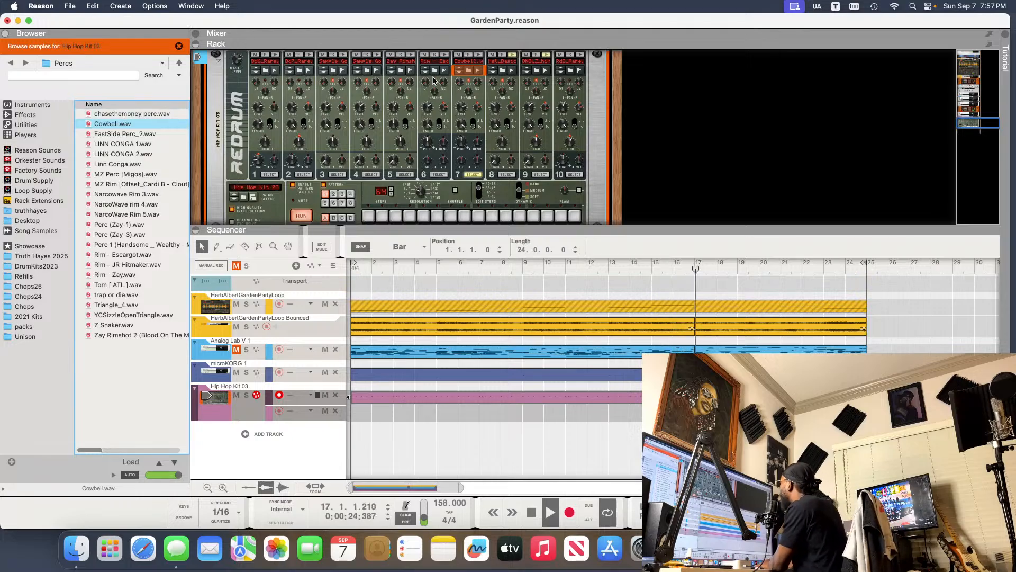
- Add a cowbell hit on the 15th step of the pattern's last 16 steps on drum 7 and play from bar 16
{"action": "key", "text": "space"}
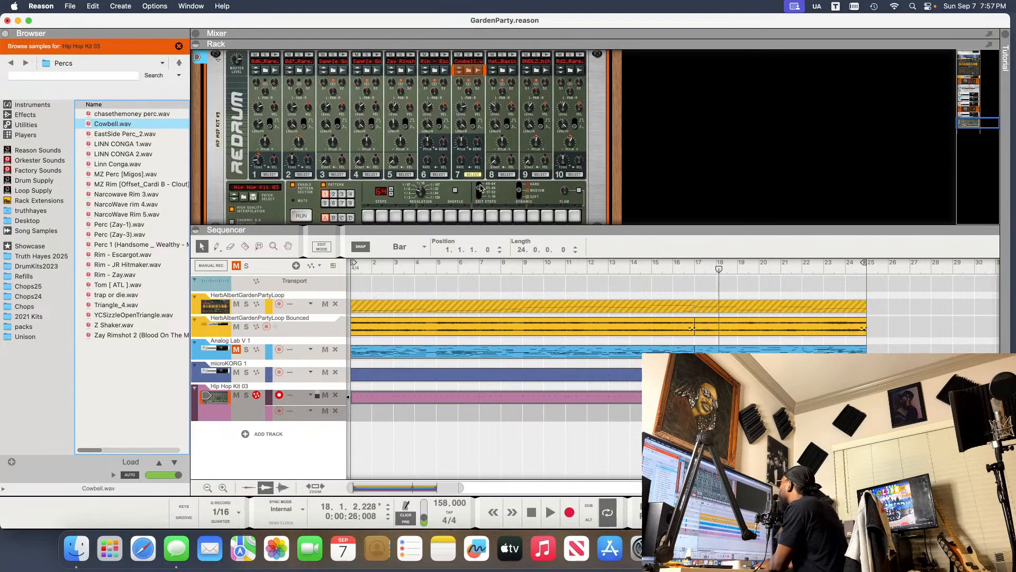
{"action": "left_click", "coordinate": [479, 184]}
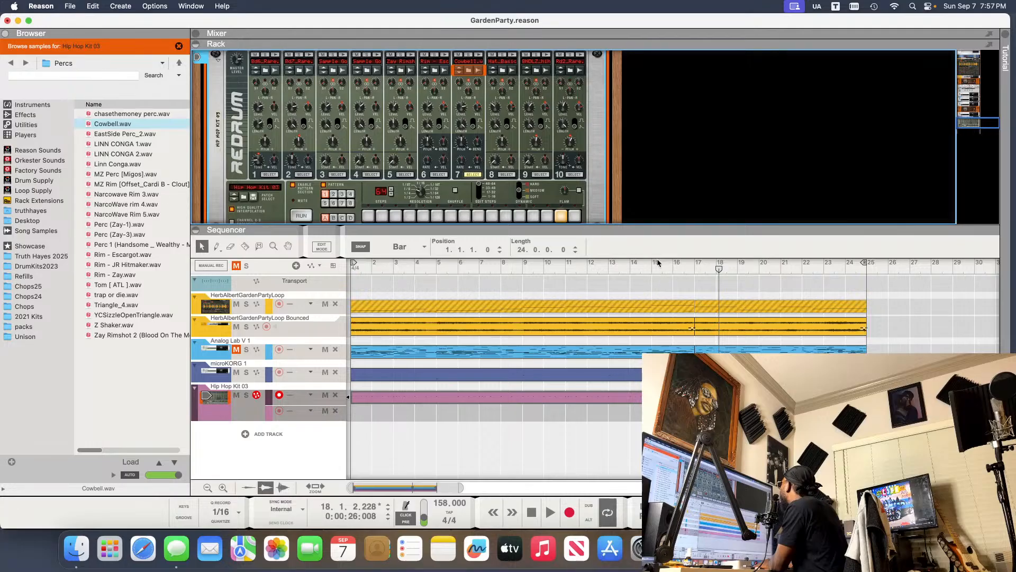
{"action": "left_click", "coordinate": [673, 270]}
{"action": "key", "text": "space"}
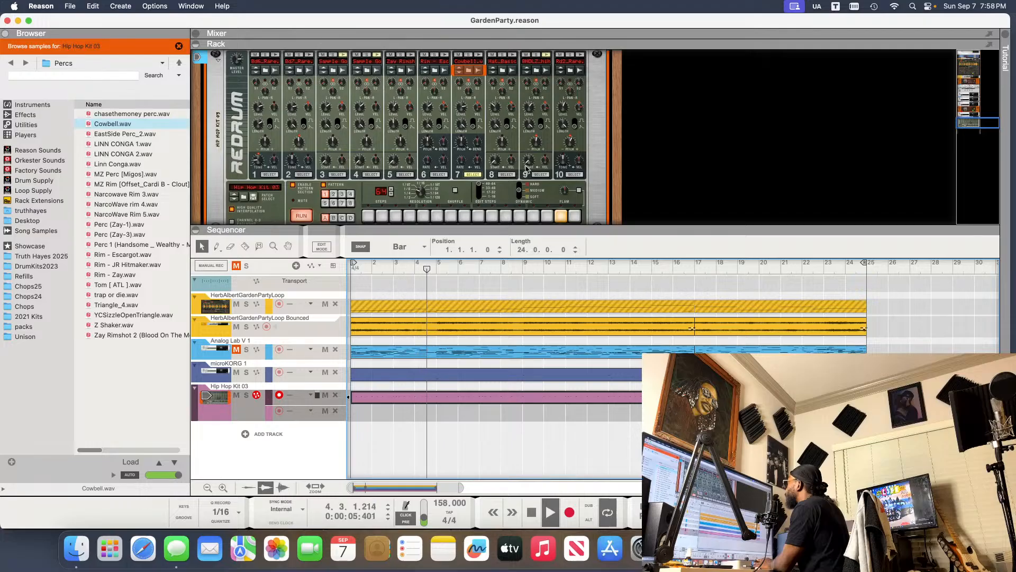
- Fill every step of drum 8's 64-step pattern with hits, covering all four 16-step sections
{"action": "left_click", "coordinate": [507, 174]}
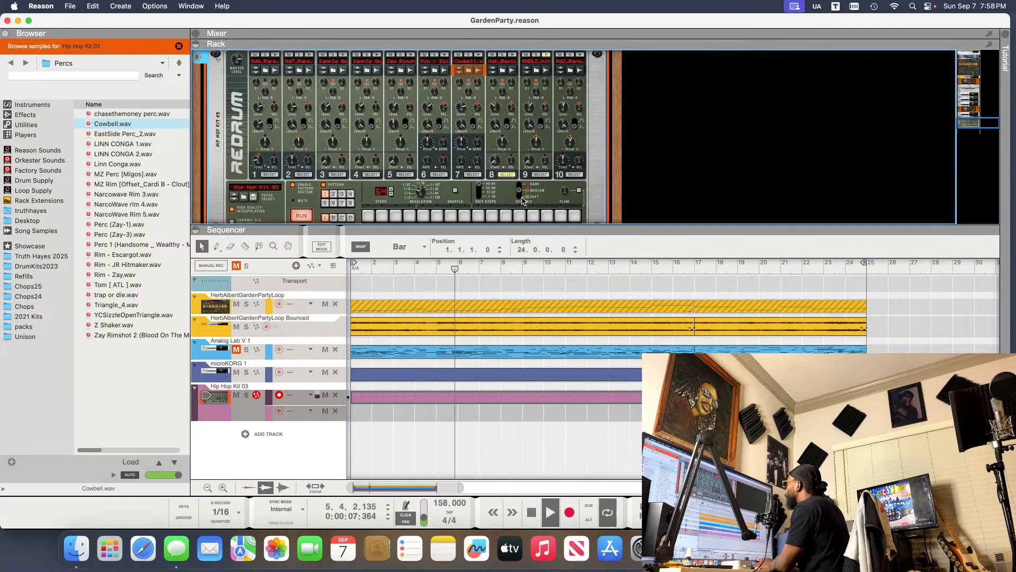
{"action": "left_click", "coordinate": [489, 196]}
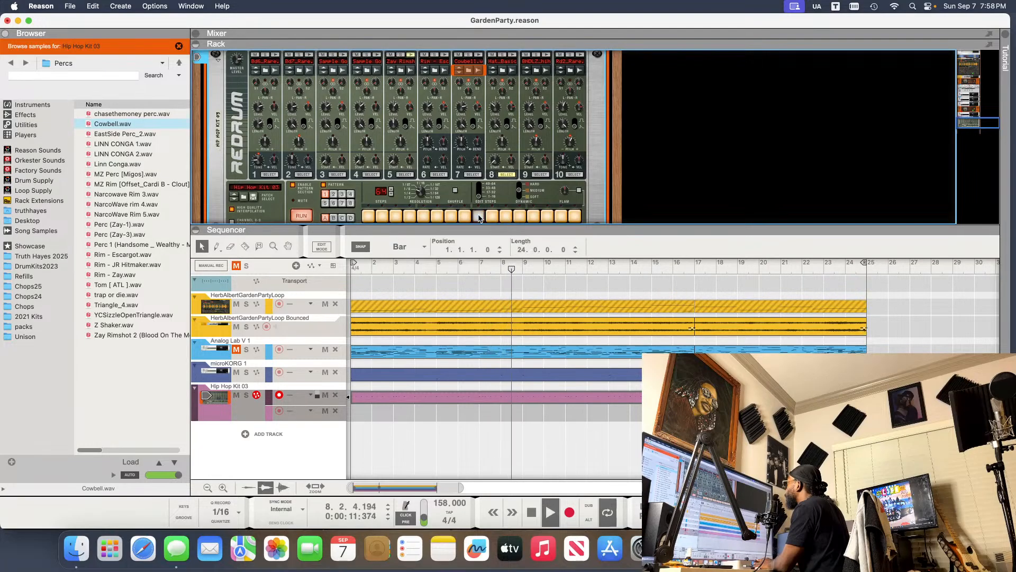
{"action": "left_click", "coordinate": [486, 188]}
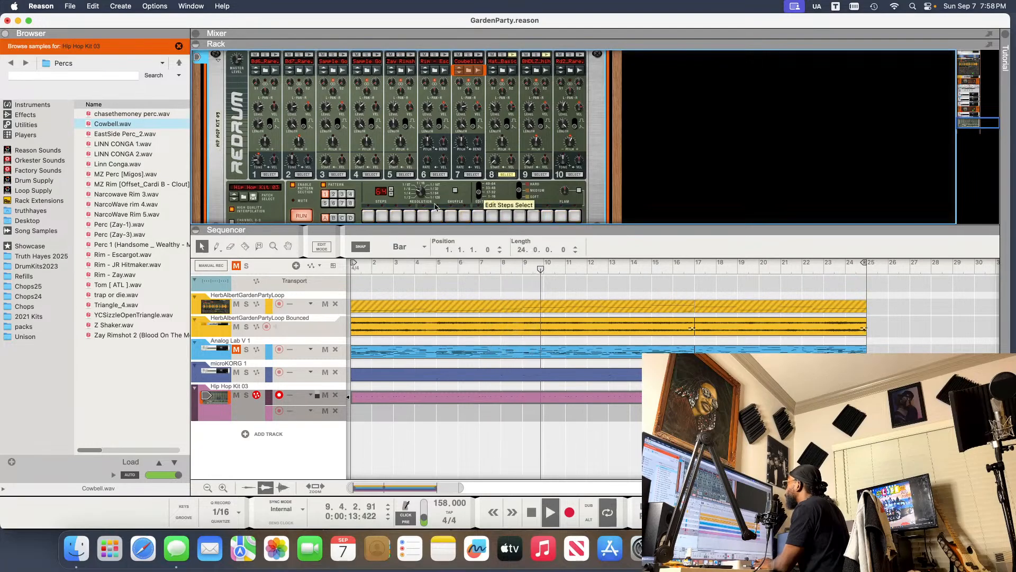
{"action": "left_click_drag", "start_coordinate": [369, 216], "coordinate": [574, 216]}
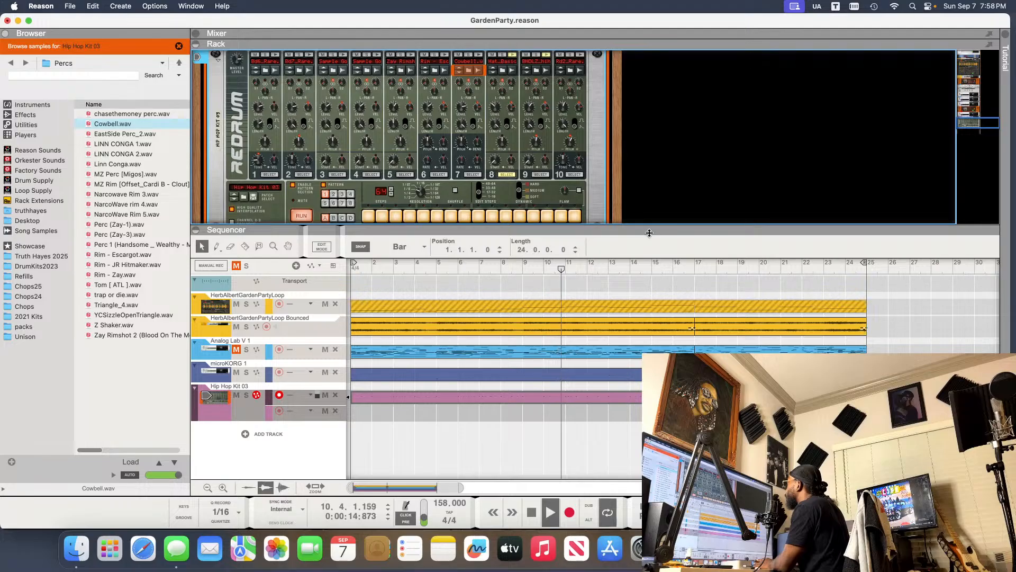
{"action": "left_click", "coordinate": [479, 191]}
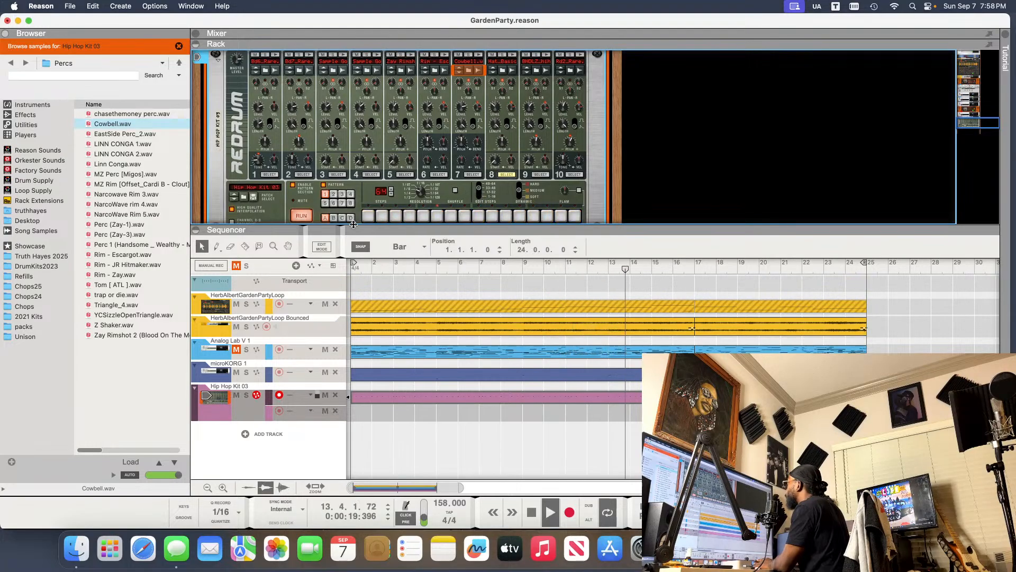
{"action": "left_click_drag", "start_coordinate": [368, 216], "coordinate": [575, 216]}
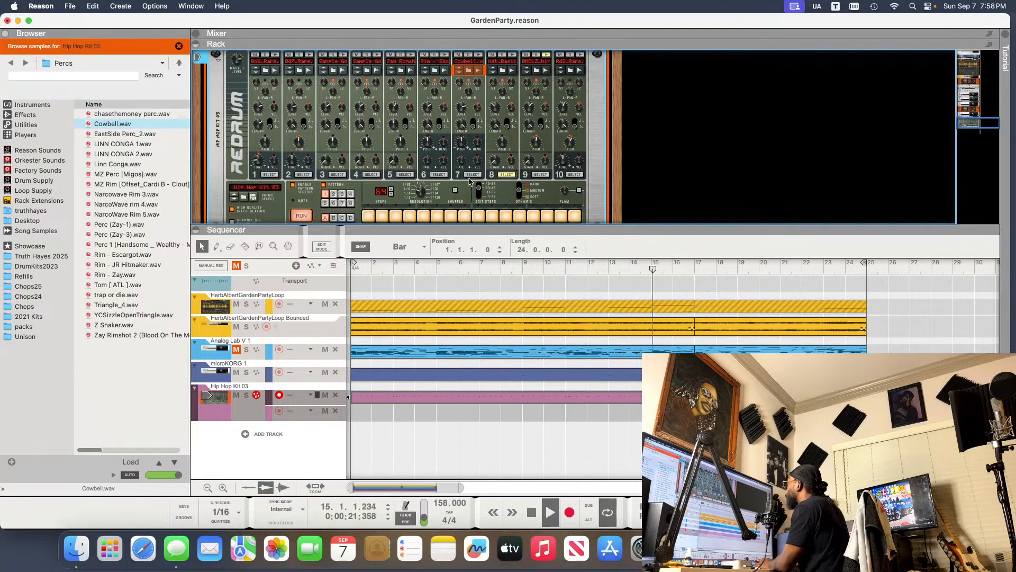
{"action": "left_click", "coordinate": [479, 186]}
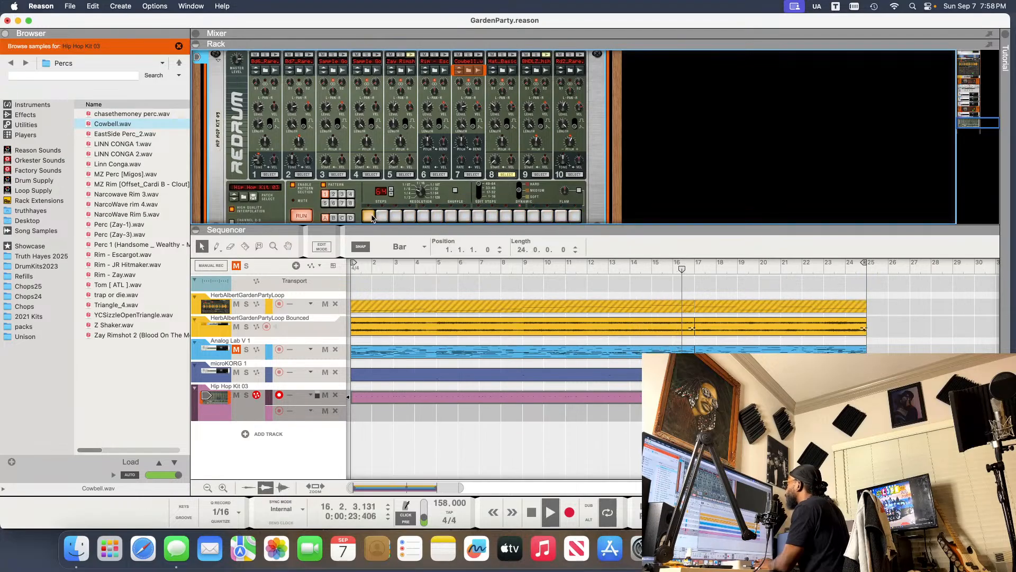
{"action": "left_click_drag", "start_coordinate": [372, 219], "coordinate": [575, 216]}
- Set the dynamics to soft and repaint drum 8's hits across the pattern's step sections
{"action": "left_click", "coordinate": [479, 198]}
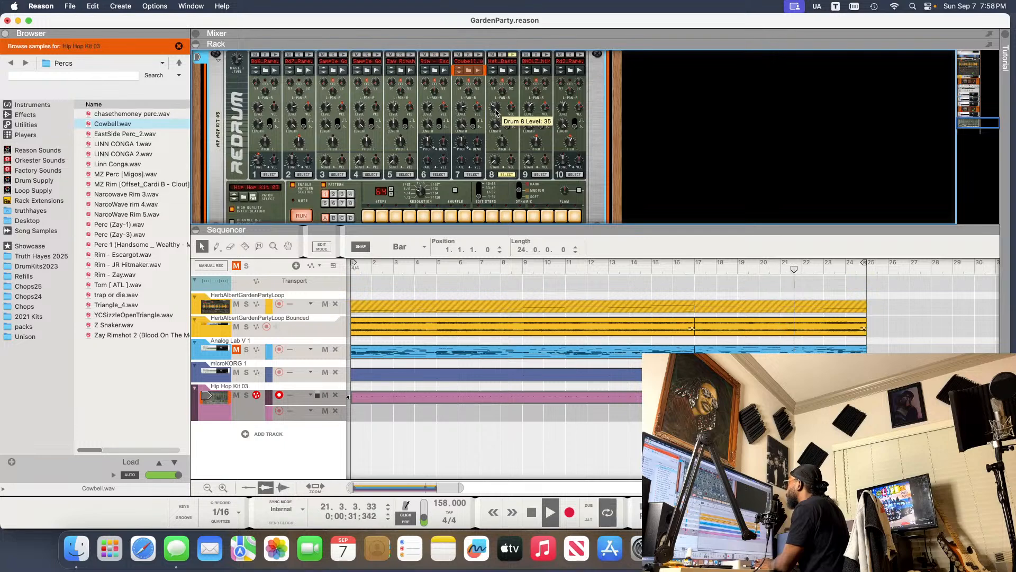
{"action": "left_click", "coordinate": [519, 196]}
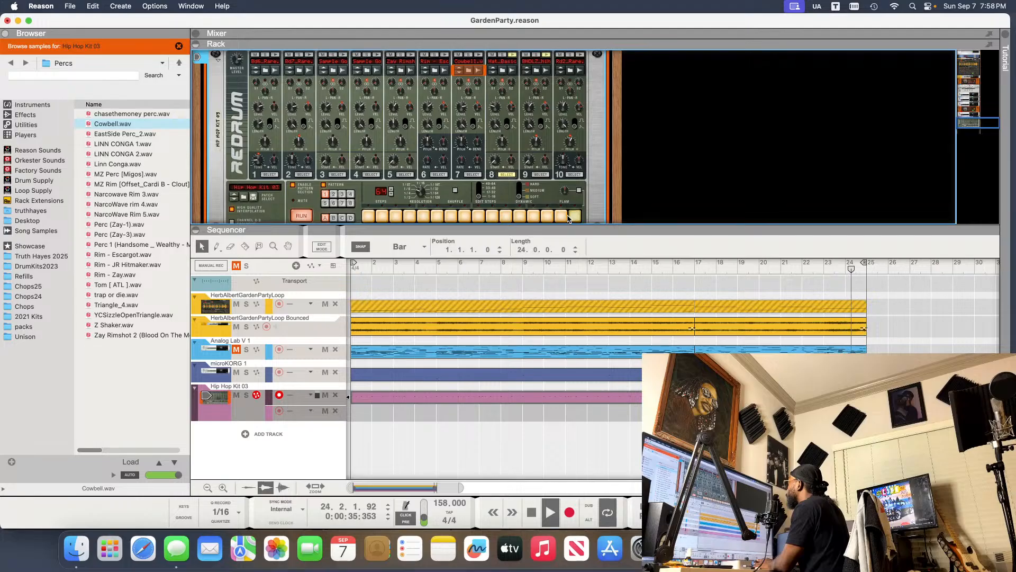
{"action": "left_click", "coordinate": [488, 192]}
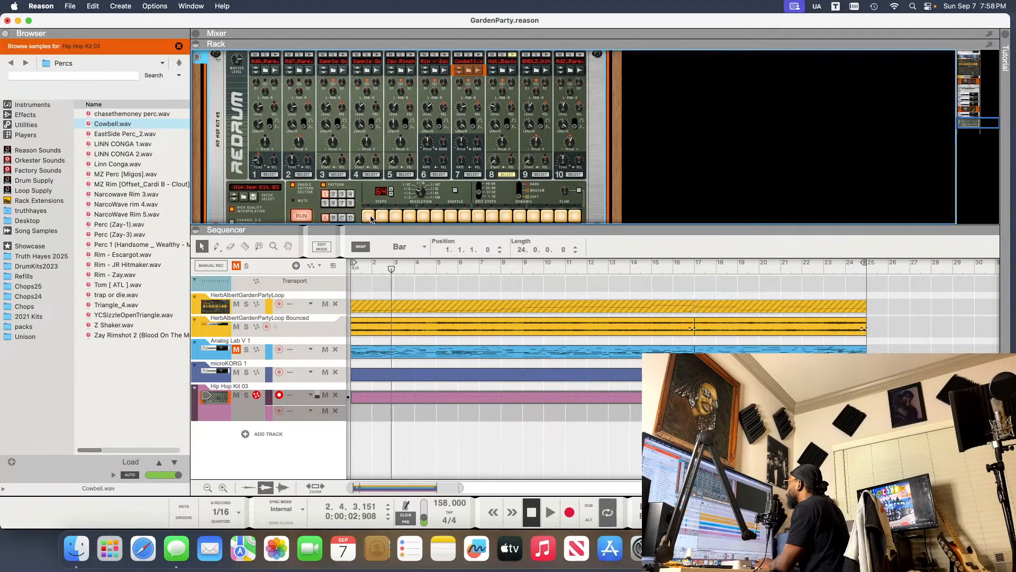
- Solo drum 8 and the Hip Hop Kit 03 track to check the hits in isolation, and restore the full mix
{"action": "left_click", "coordinate": [503, 54]}
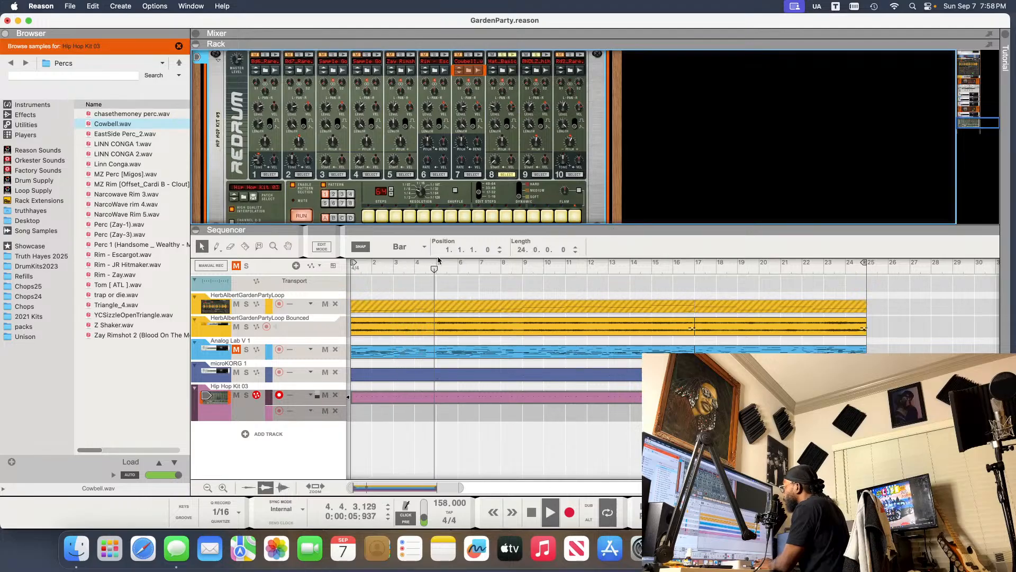
{"action": "left_click", "coordinate": [246, 395]}
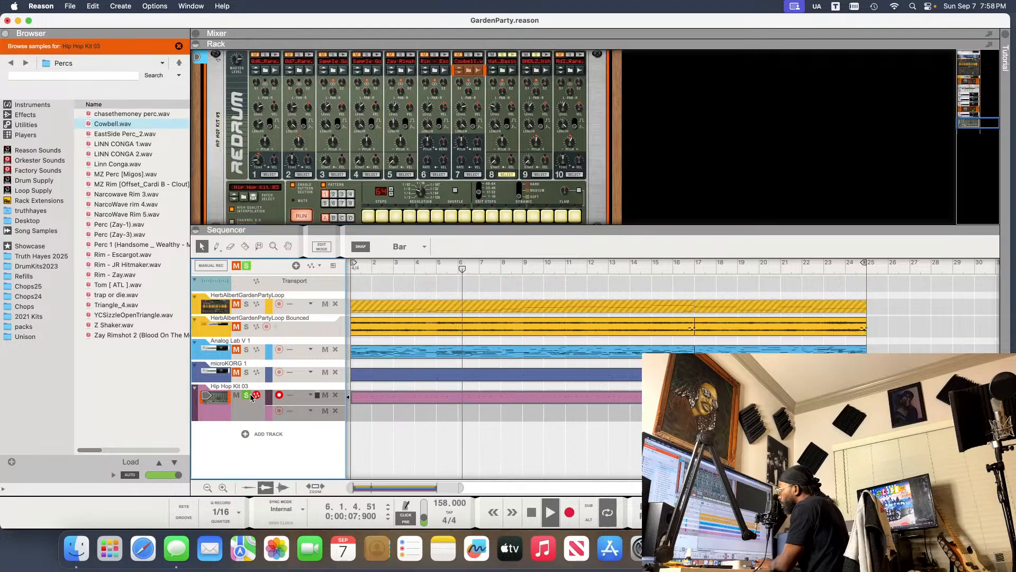
{"action": "left_click", "coordinate": [481, 192]}
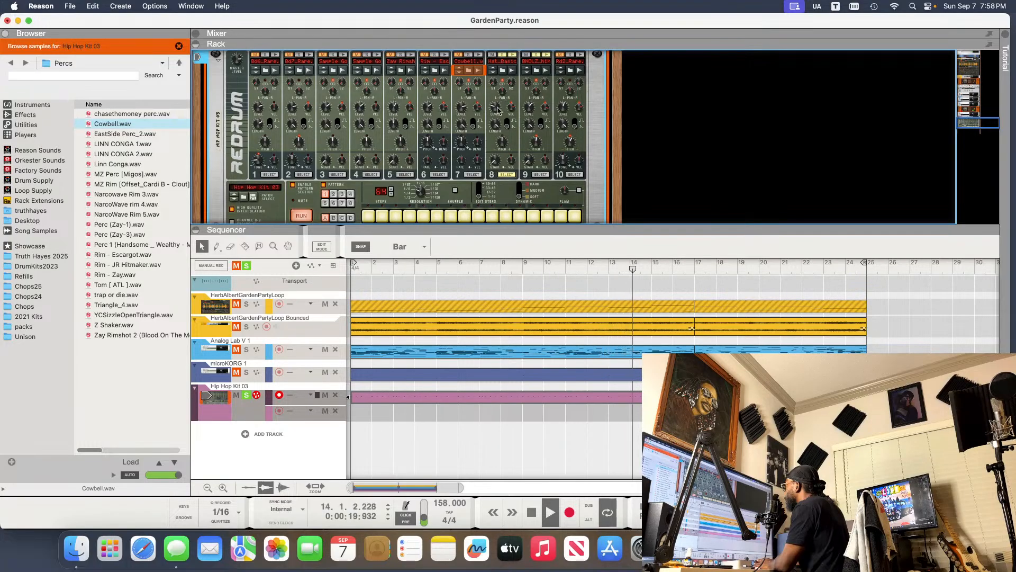
{"action": "mouse_move", "coordinate": [499, 109]}
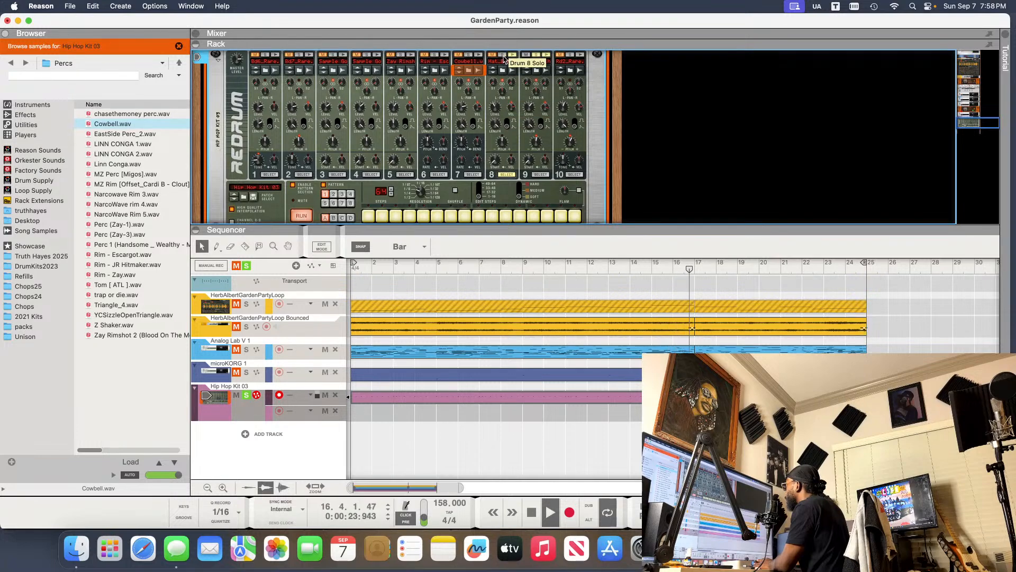
{"action": "left_click", "coordinate": [246, 396]}
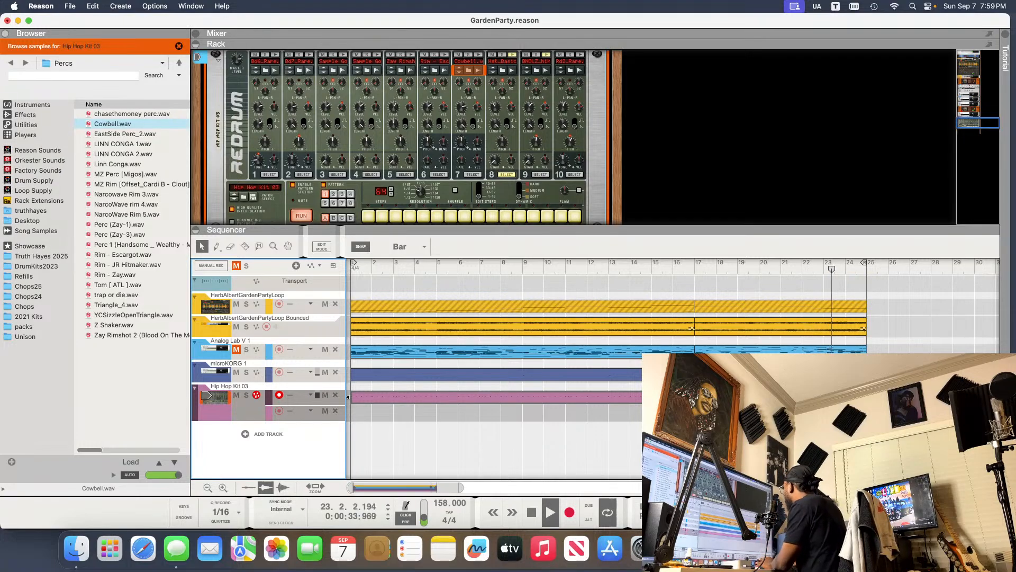
{"action": "left_click", "coordinate": [906, 549]}
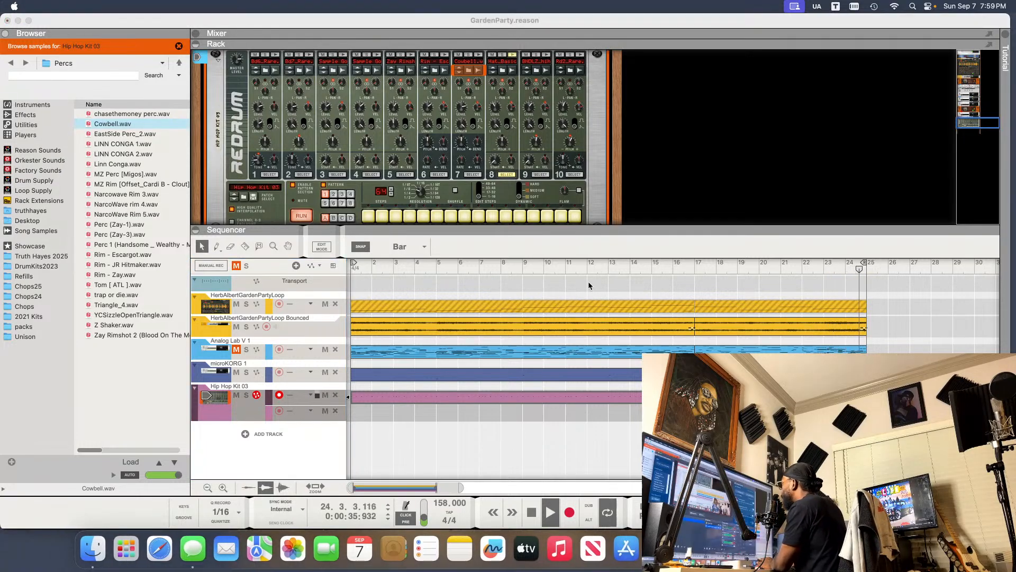
{"action": "left_click", "coordinate": [466, 16]}
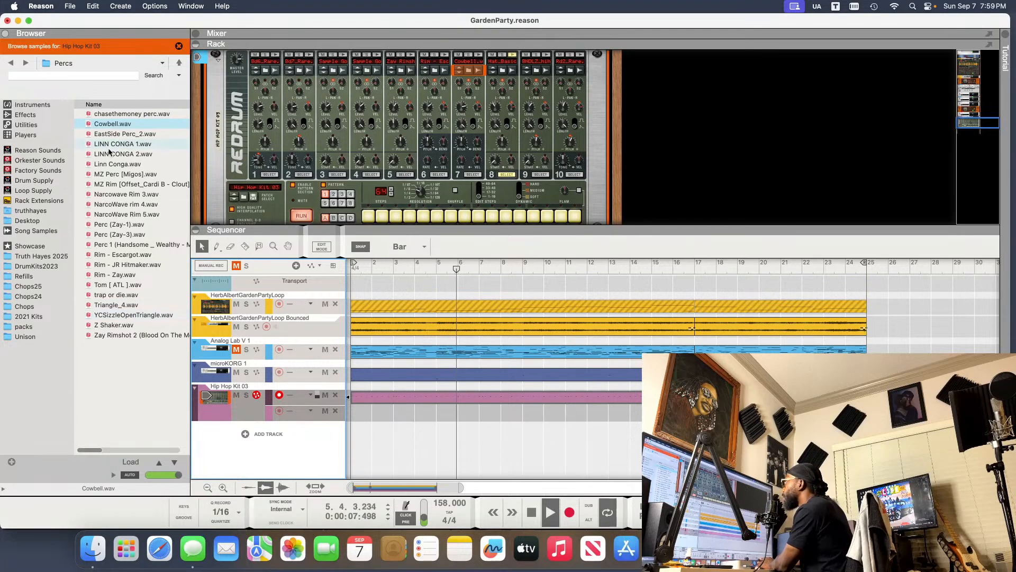
- Browse samples for drum 10 in the Percs folder and audition from trap or die.wav back to the Perc 1 (Handsome _ Wealthy) sample
{"action": "left_click", "coordinate": [581, 55]}
{"action": "left_click", "coordinate": [573, 71]}
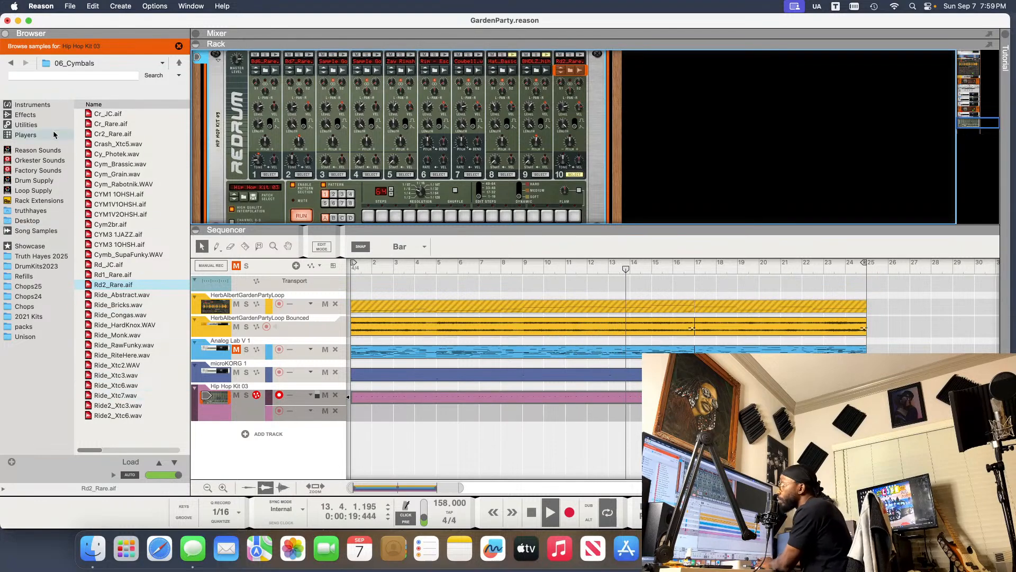
{"action": "left_click", "coordinate": [13, 66]}
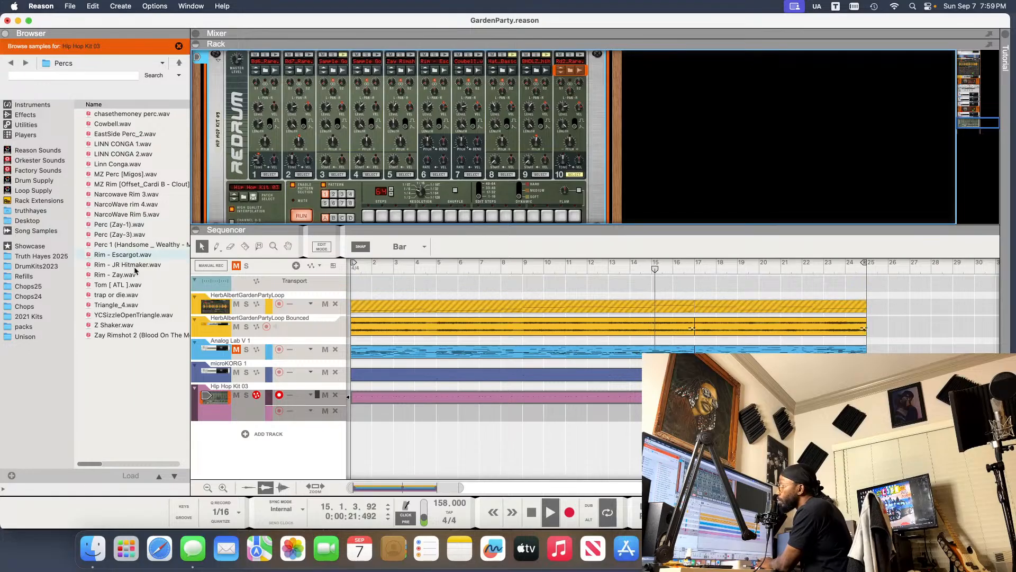
{"action": "left_click", "coordinate": [130, 296]}
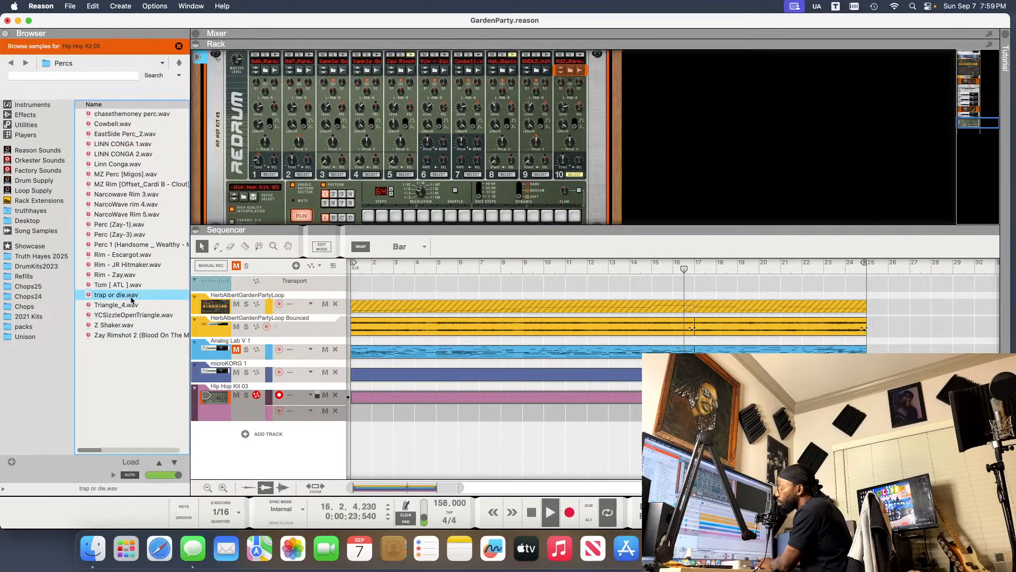
{"action": "key", "text": "Up"}
{"action": "key", "text": "Up"}
{"action": "key", "text": "Up"}
{"action": "key", "text": "Up"}
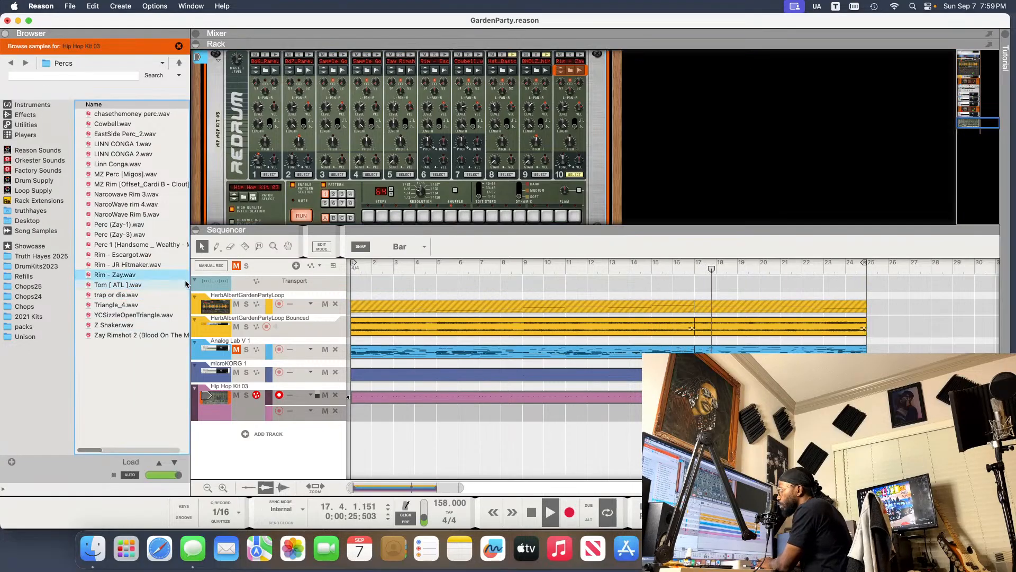
{"action": "key", "text": "Up"}
{"action": "key", "text": "Up"}
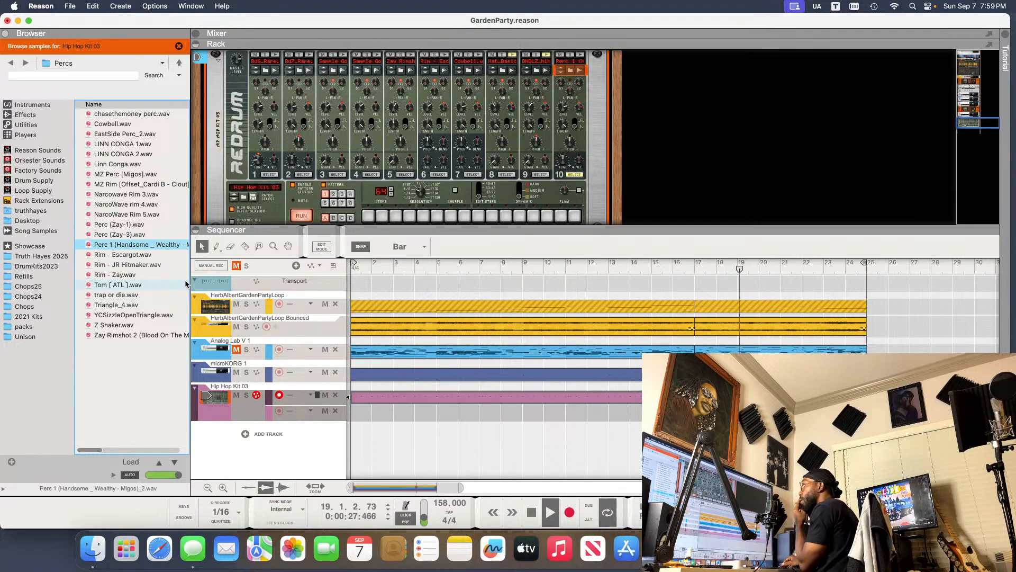
- Audition the remaining samples in the Percs folder on drum 10, back to chasethemoney perc.wav
{"action": "key", "text": "Up"}
{"action": "key", "text": "Up"}
{"action": "key", "text": "Up"}
{"action": "key", "text": "Up"}
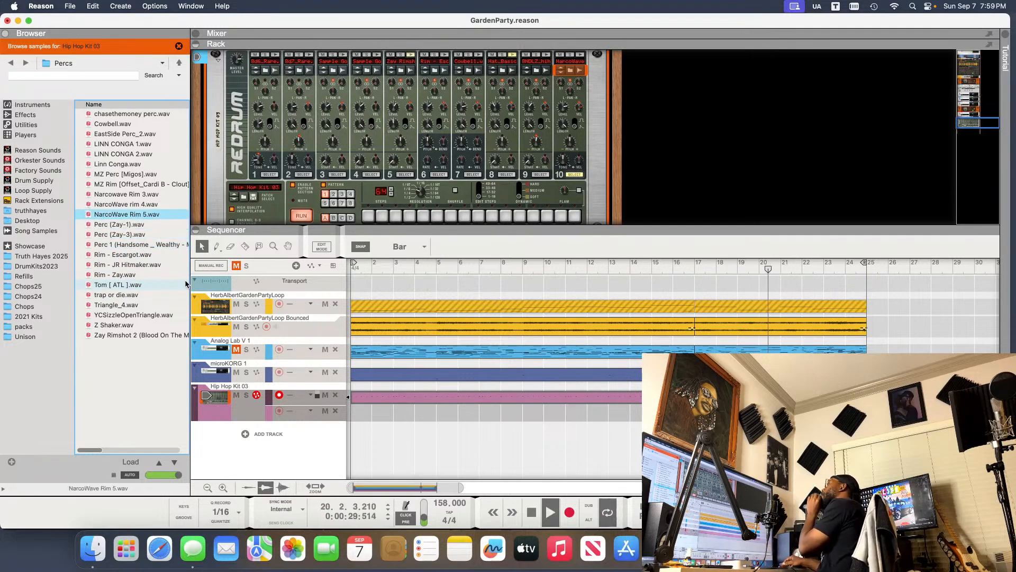
{"action": "key", "text": "Up"}
{"action": "key", "text": "Up"}
{"action": "key", "text": "Up"}
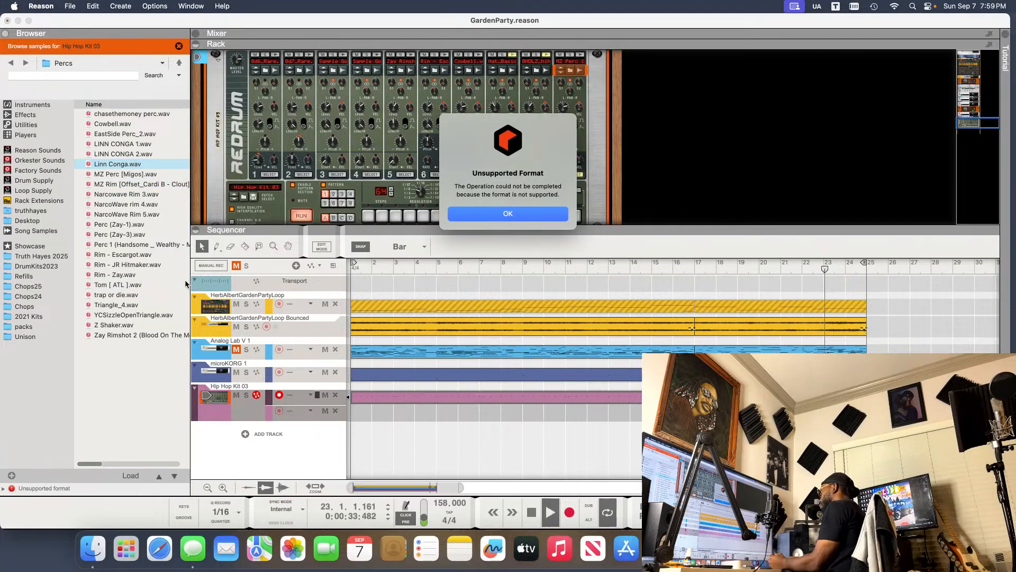
{"action": "key", "text": "Return"}
{"action": "key", "text": "Up"}
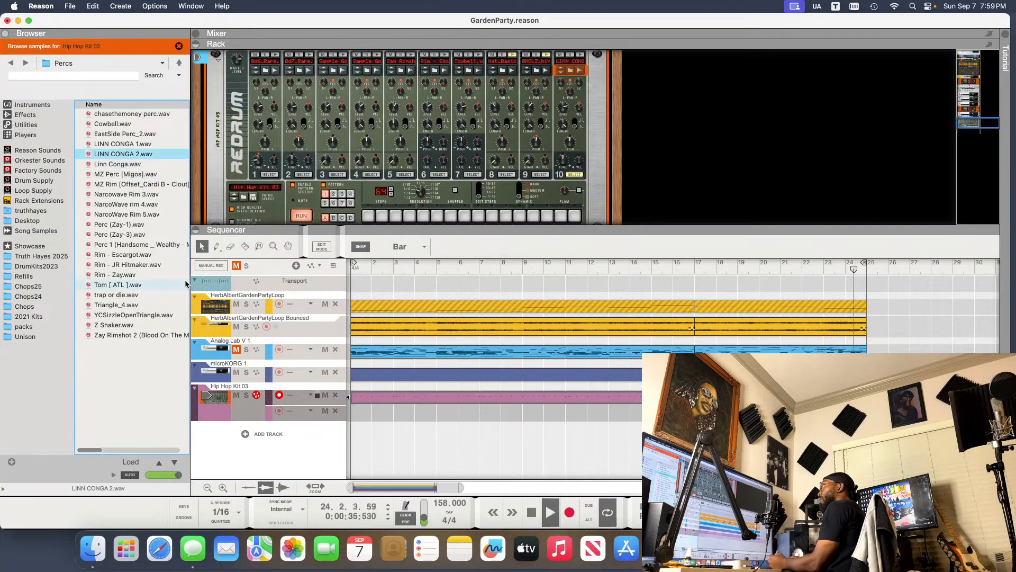
{"action": "key", "text": "Up"}
{"action": "key", "text": "Up"}
{"action": "key", "text": "Up"}
{"action": "key", "text": "Up"}
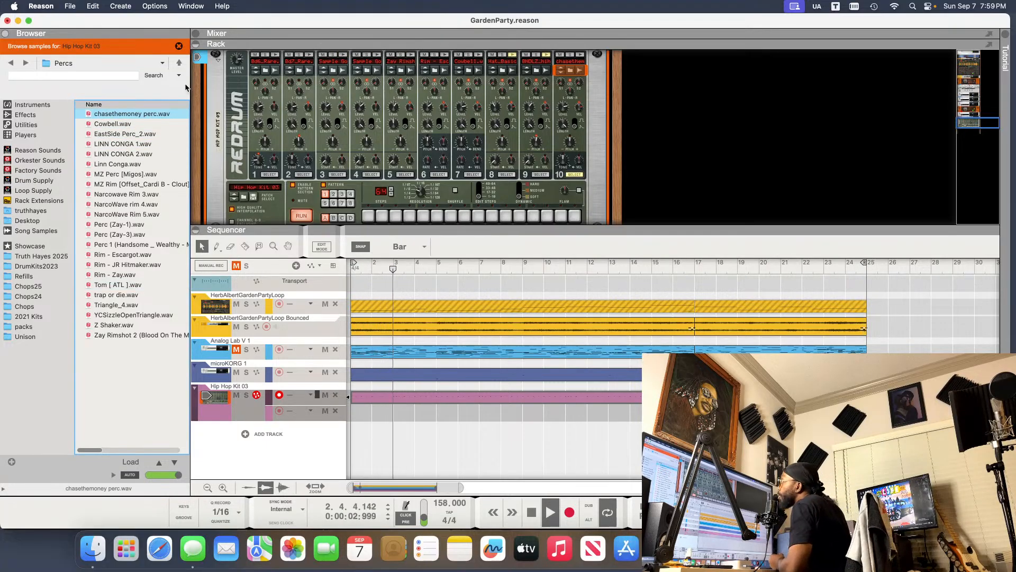
- Open the Percs folder of the Cardo Got Wingz kit in DrumKits2023 and audition (Perc) CardoBell.wav for drum 10
{"action": "left_click", "coordinate": [179, 63]}
{"action": "left_click", "coordinate": [180, 66]}
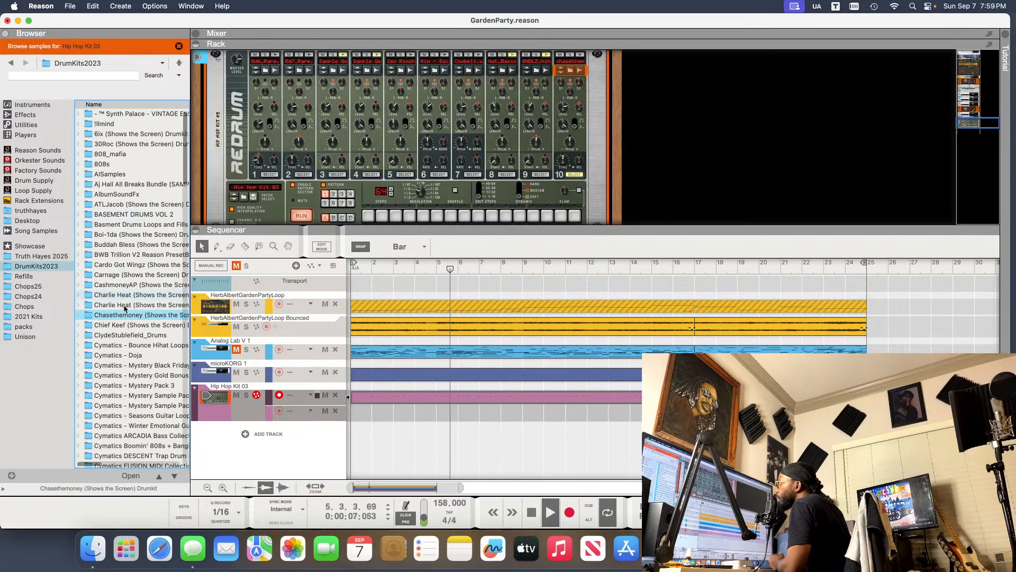
{"action": "double_click", "coordinate": [136, 266]}
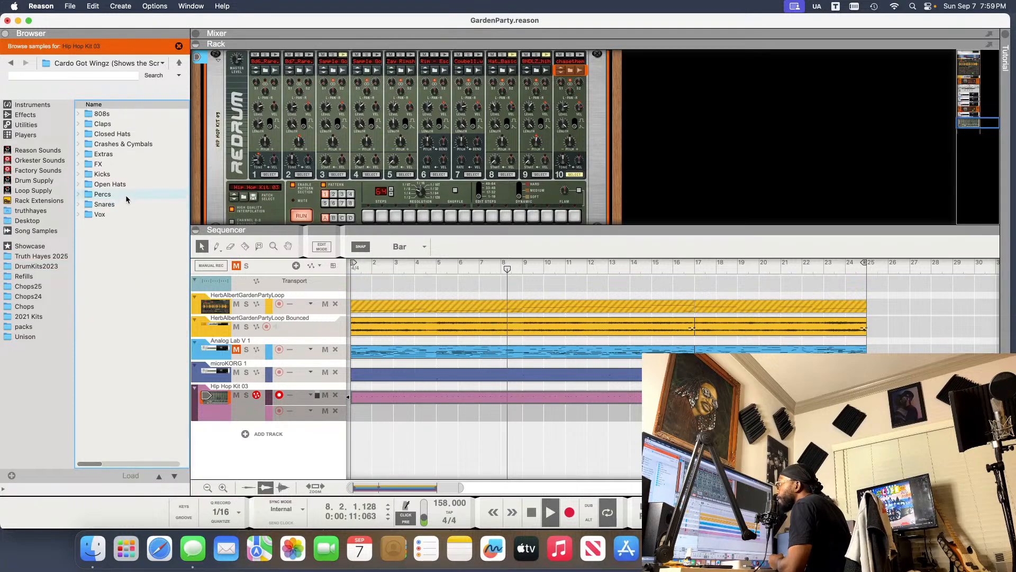
{"action": "double_click", "coordinate": [127, 195]}
{"action": "left_click", "coordinate": [147, 114]}
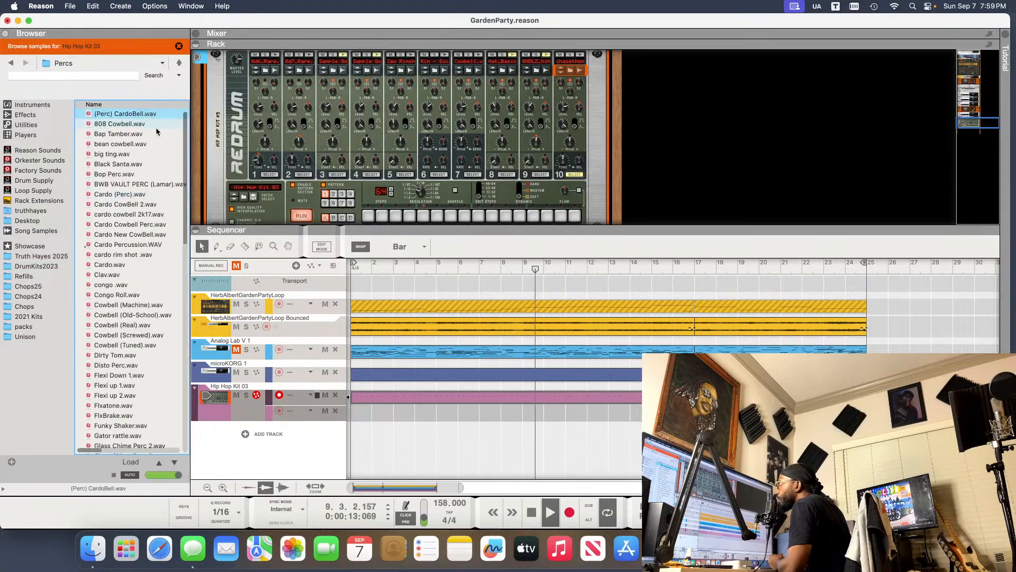
- Audition the Cardo Got Wingz percussion samples from 808 Cowbell.wav to Cardo CowBell 2.wav on drum 10
{"action": "key", "text": "Down"}
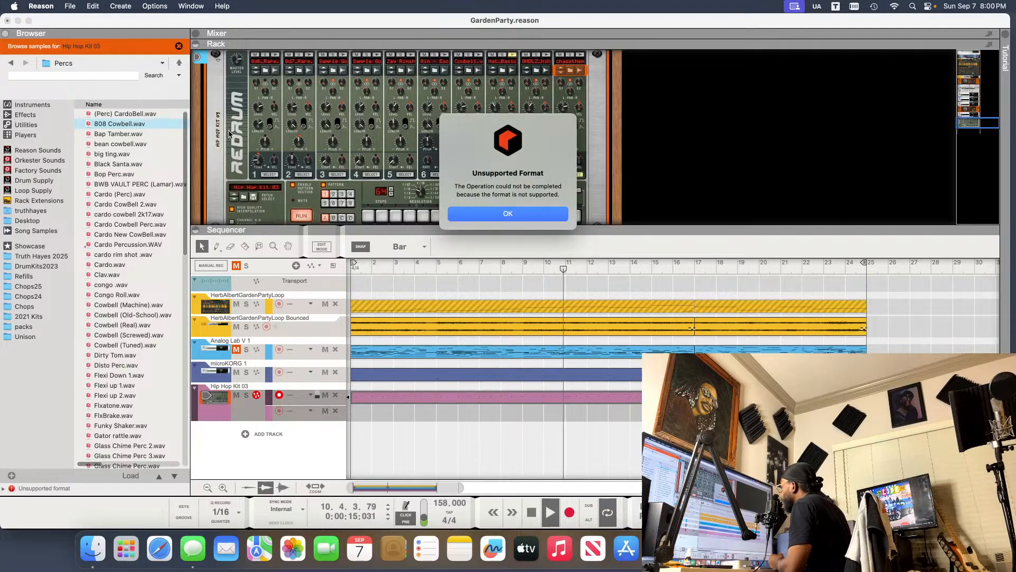
{"action": "key", "text": "Return"}
{"action": "key", "text": "Down"}
{"action": "key", "text": "Down"}
{"action": "key", "text": "Down"}
{"action": "key", "text": "Down"}
{"action": "key", "text": "Down"}
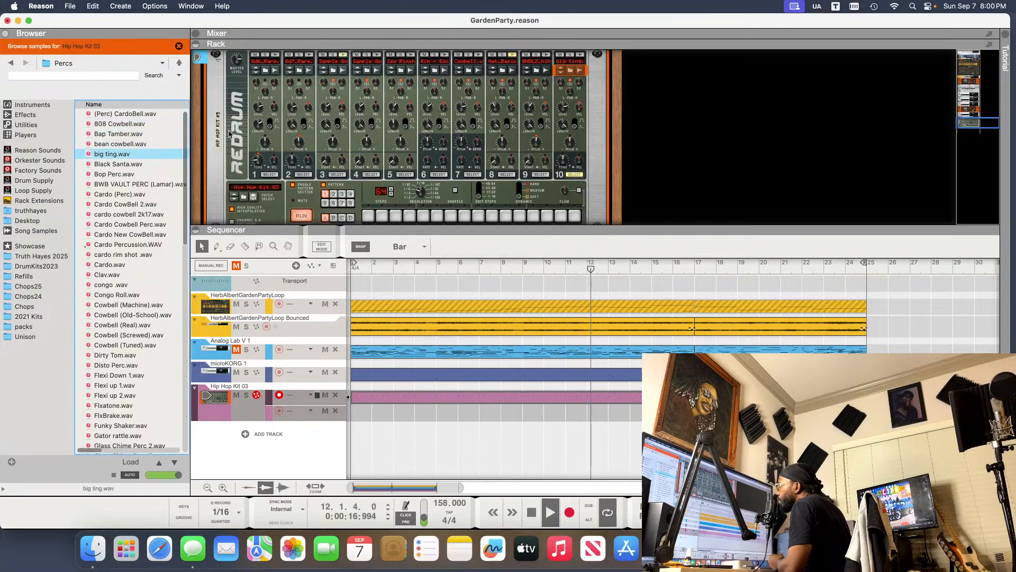
{"action": "key", "text": "Down"}
{"action": "key", "text": "Down"}
{"action": "key", "text": "Down"}
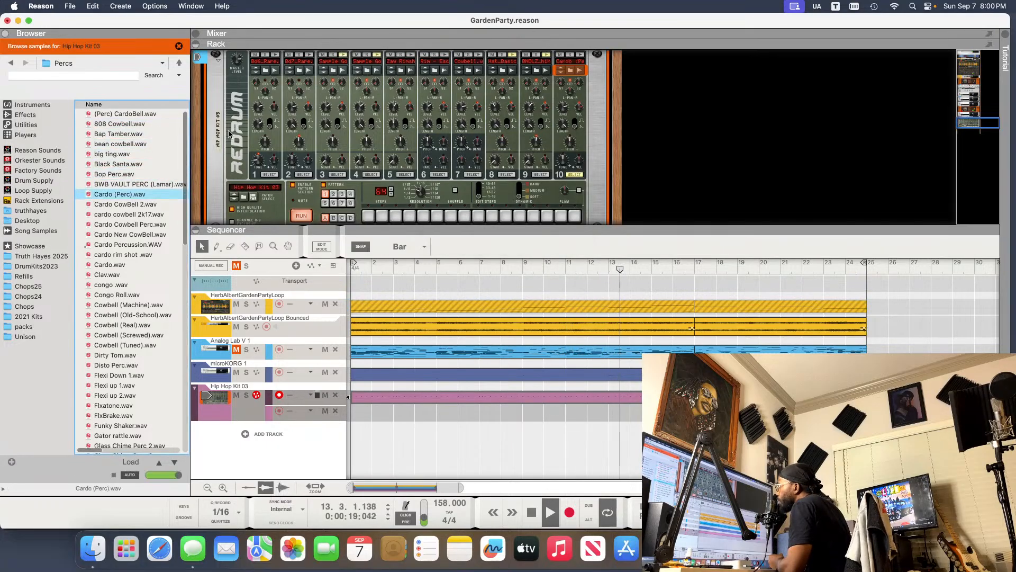
{"action": "key", "text": "Return"}
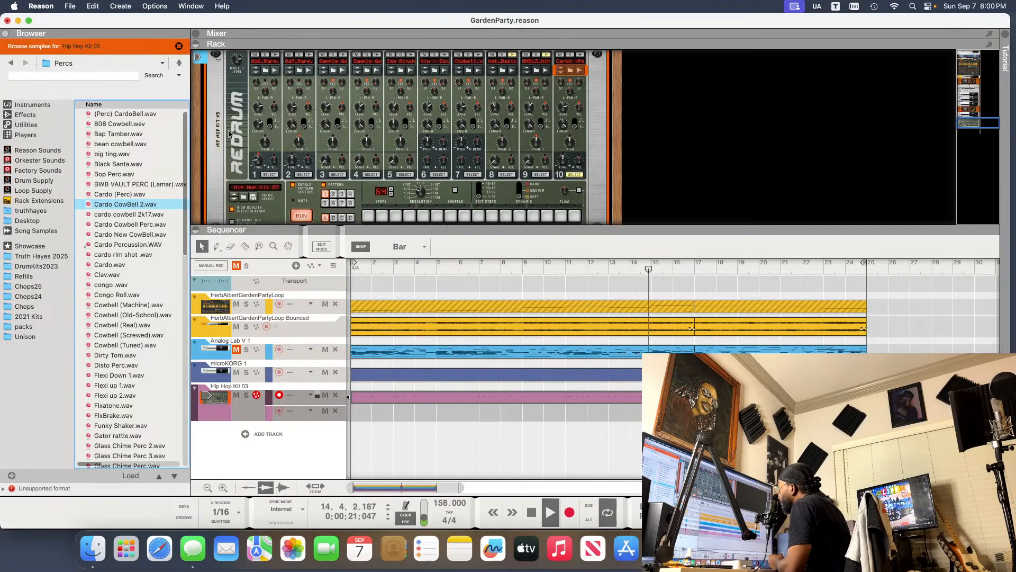
- Audition the samples after Cardo CowBell 2.wav on drum 10, including Cardo Percussion.WAV, Clav.wav, congo .wav and Congo Roll.wav
{"action": "key", "text": "Down"}
{"action": "key", "text": "Down"}
{"action": "key", "text": "Down"}
{"action": "key", "text": "Down"}
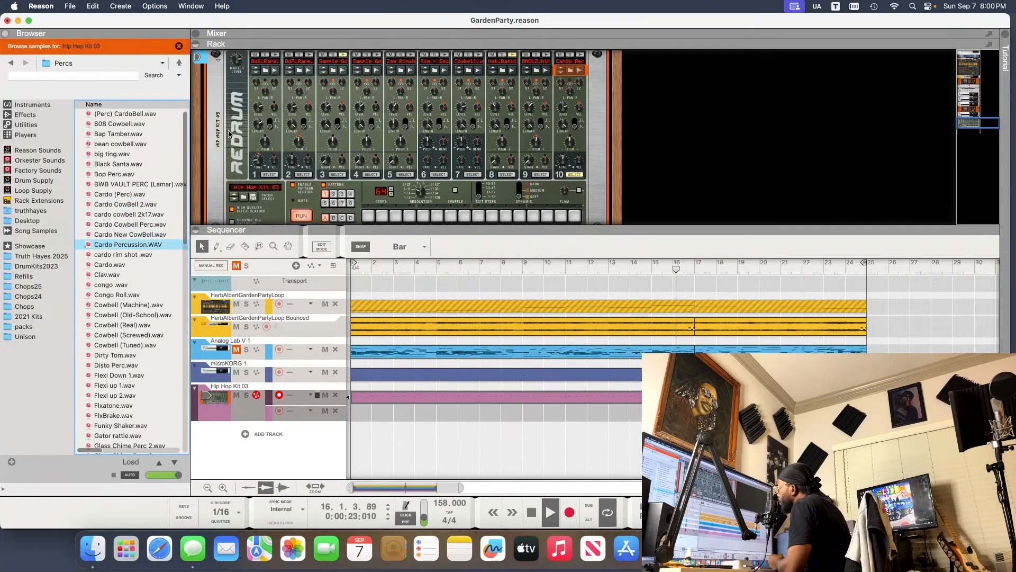
{"action": "key", "text": "Down"}
{"action": "key", "text": "Down"}
{"action": "key", "text": "Down"}
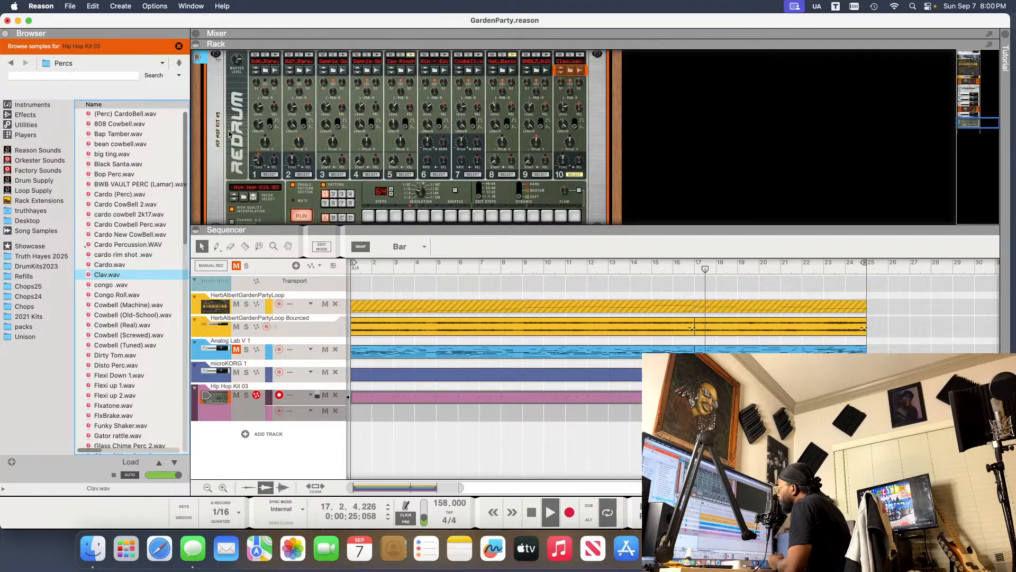
{"action": "key", "text": "Down"}
{"action": "key", "text": "Up"}
{"action": "key", "text": "Down"}
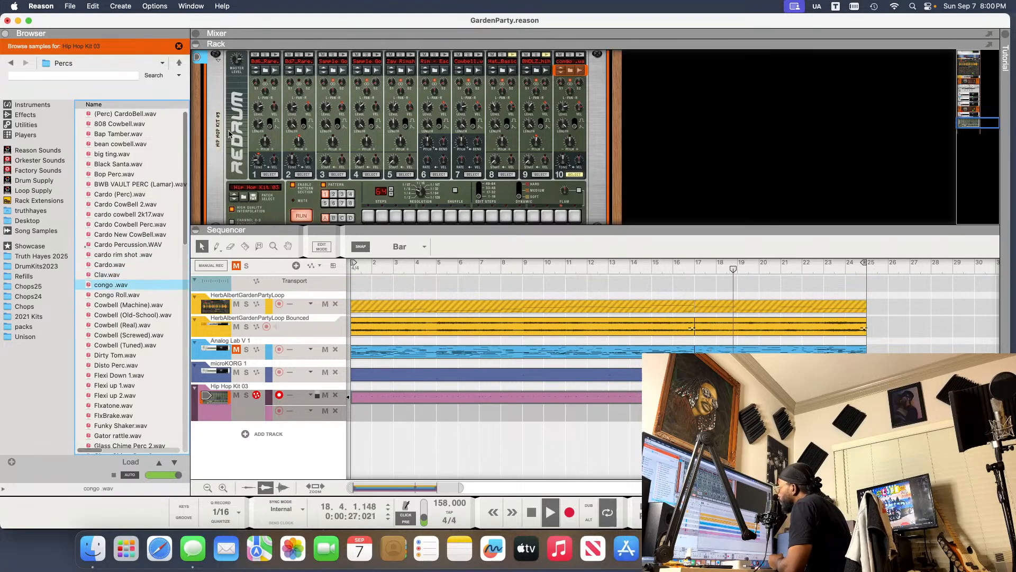
{"action": "key", "text": "Down"}
{"action": "key", "text": "Down"}
{"action": "key", "text": "Up"}
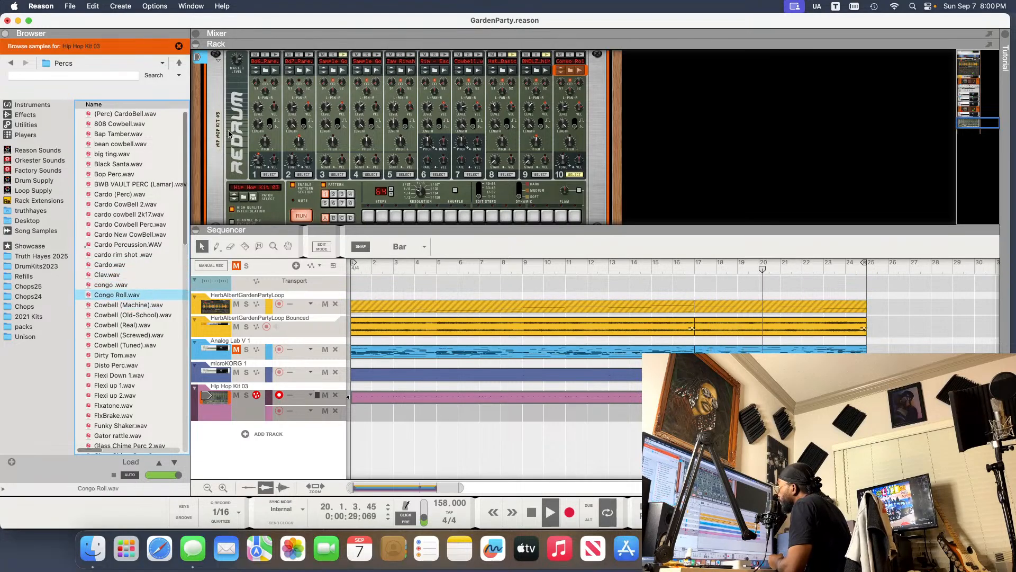
- Step through the cowbell and Flexi samples and load Funky Shaker.wav into drum 10
{"action": "key", "text": "Down"}
{"action": "key", "text": "Down"}
{"action": "key", "text": "Down"}
{"action": "key", "text": "Down"}
{"action": "key", "text": "Down"}
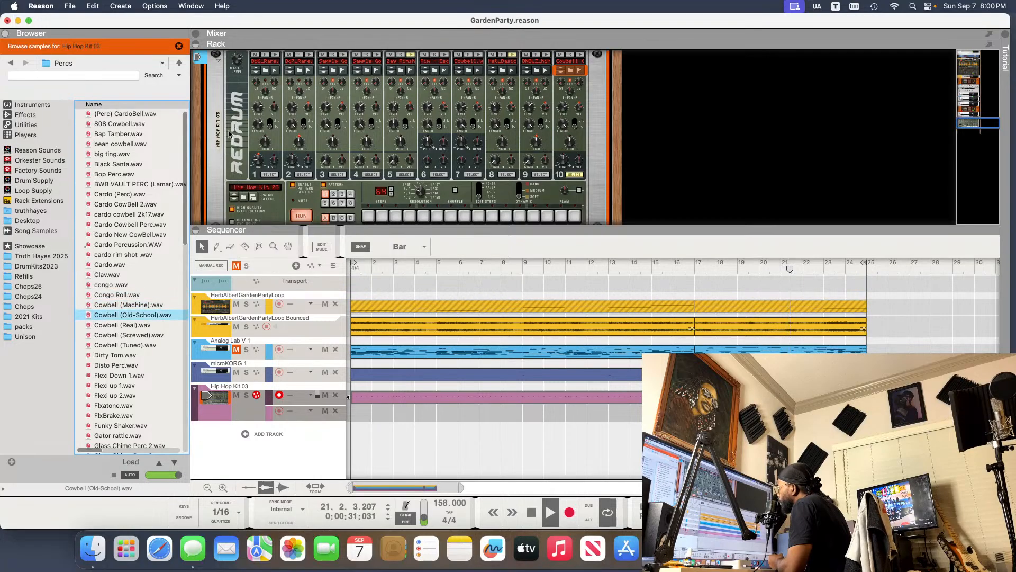
{"action": "key", "text": "Down"}
{"action": "key", "text": "Down"}
{"action": "key", "text": "Down"}
{"action": "key", "text": "Down"}
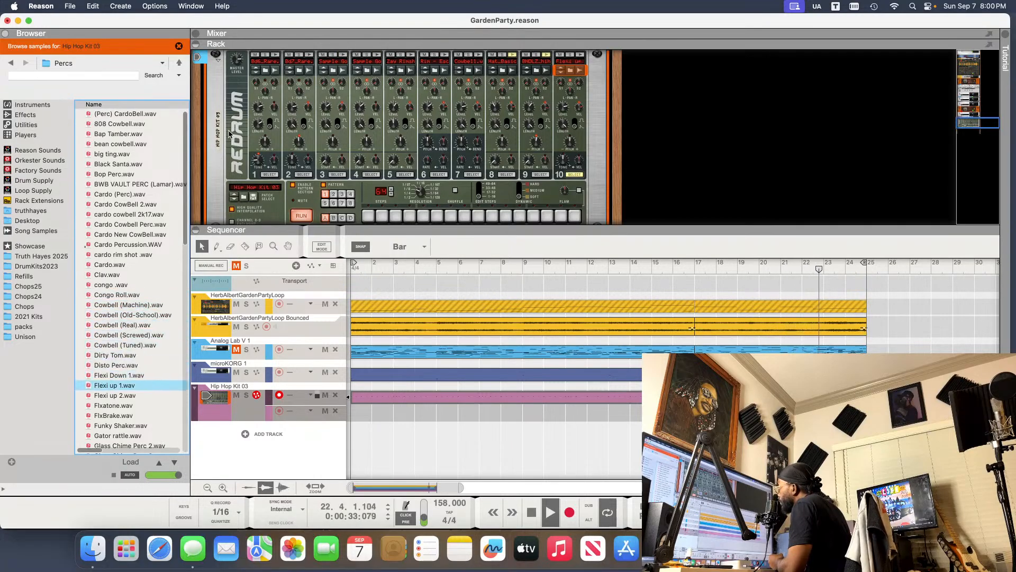
{"action": "key", "text": "Down"}
{"action": "key", "text": "Down"}
{"action": "key", "text": "Down"}
{"action": "key", "text": "Down"}
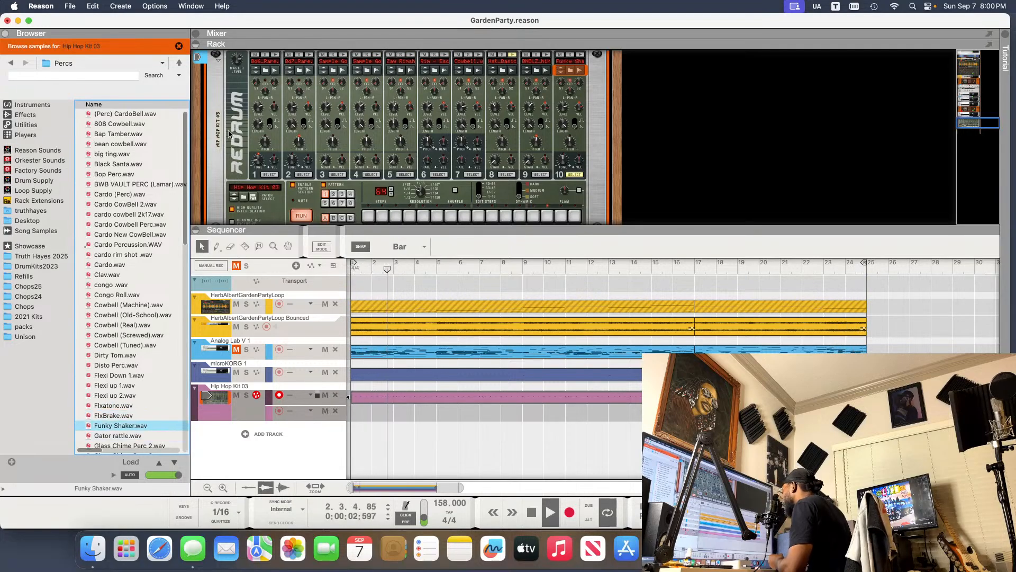
{"action": "key", "text": "Down"}
{"action": "key", "text": "Up"}
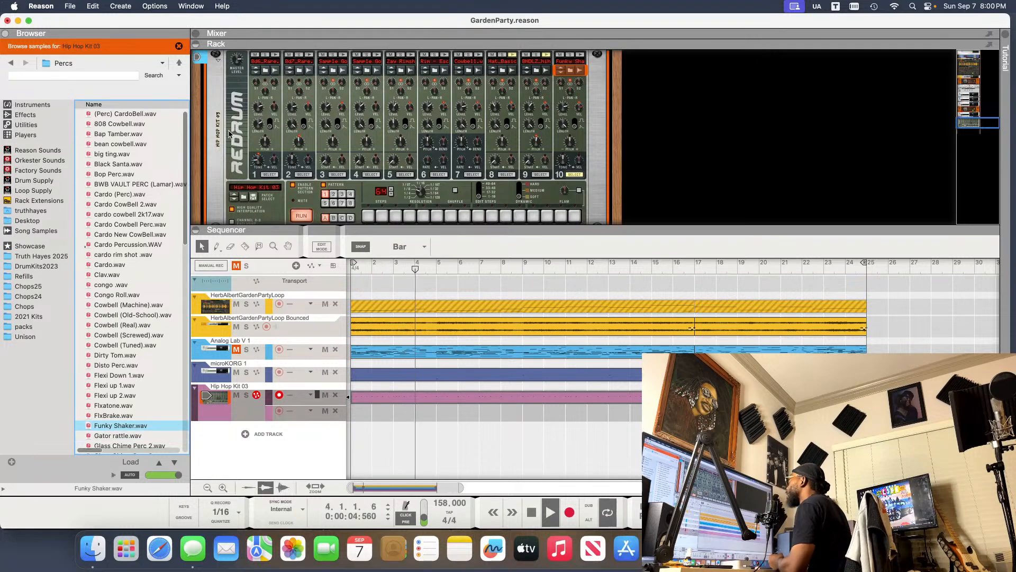
- Return to the song start, place a hard-dynamics shaker hit on the 3rd step of drum 10, and start playback
{"action": "key", "text": "space"}
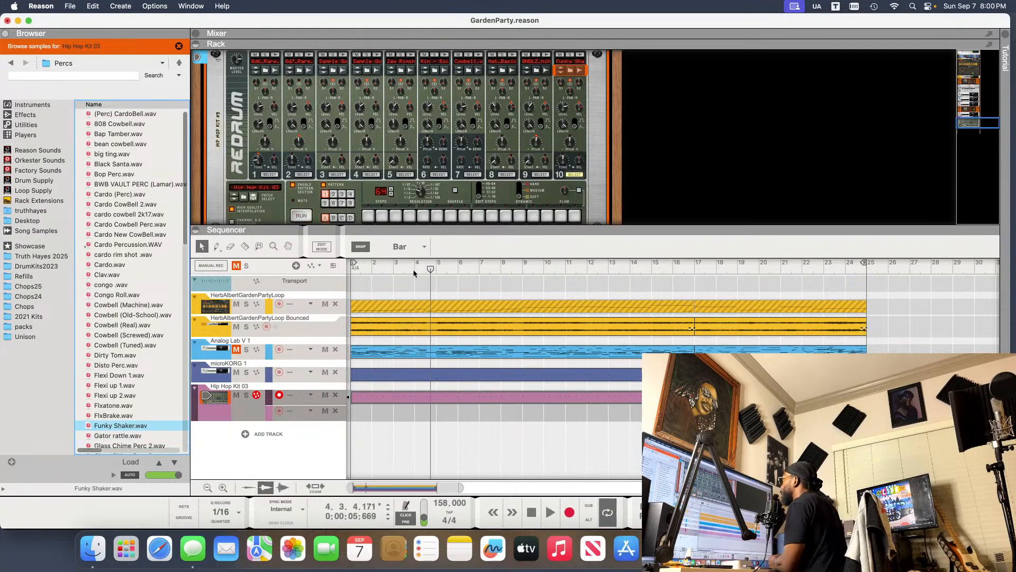
{"action": "left_click_drag", "start_coordinate": [415, 273], "coordinate": [311, 272]}
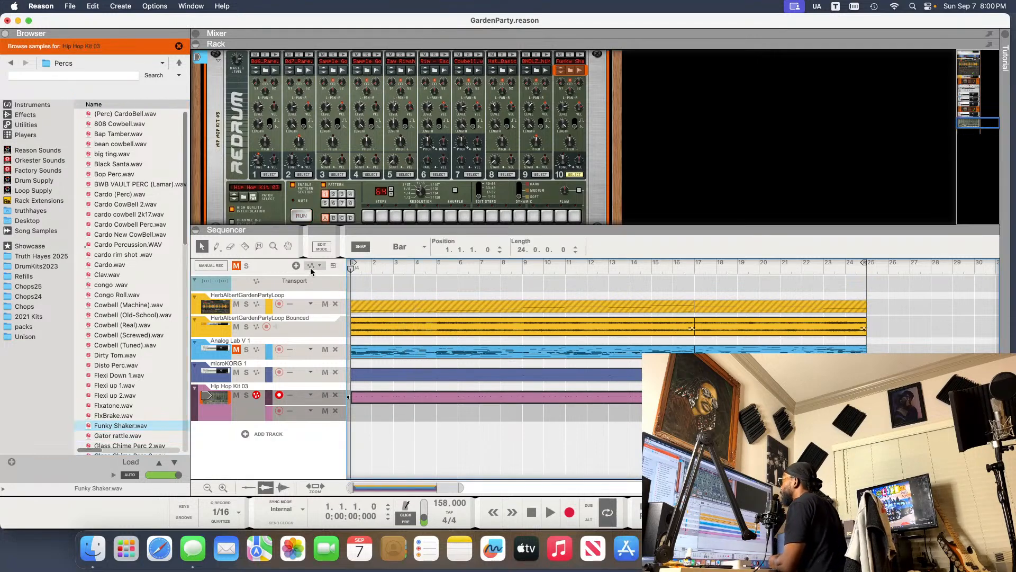
{"action": "left_click", "coordinate": [397, 216]}
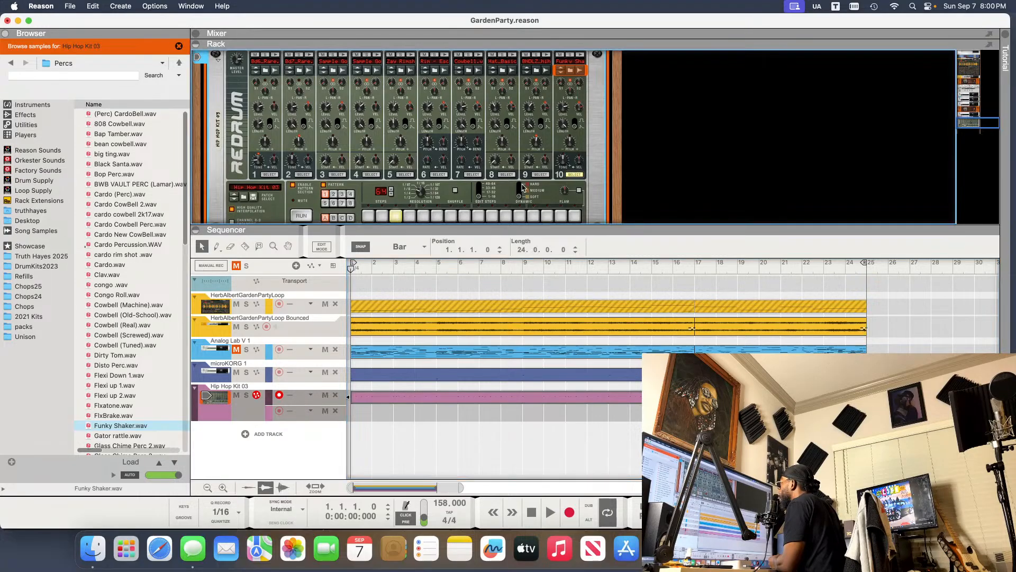
{"action": "key", "text": "space"}
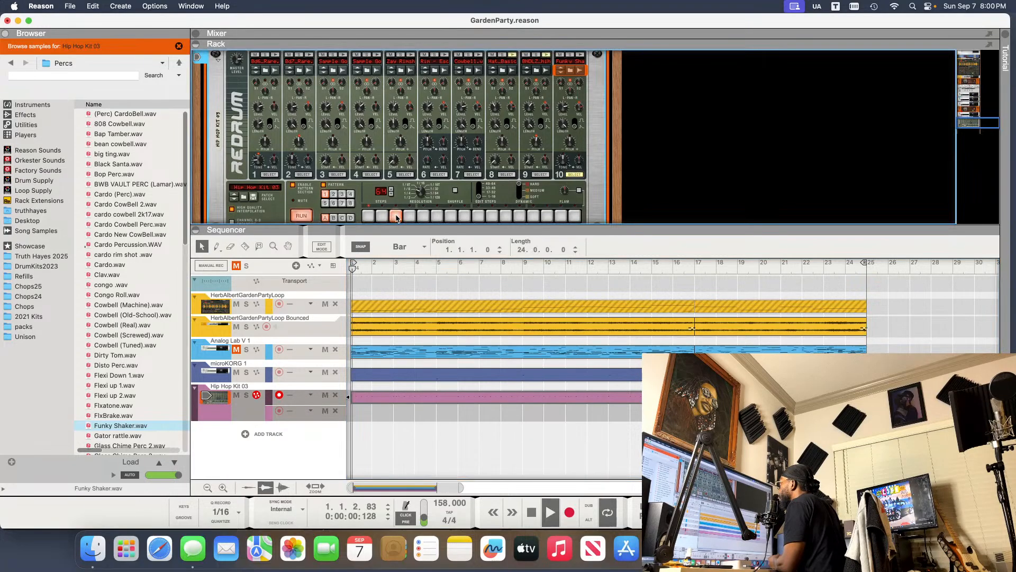
- Add a hard shaker hit on the 14th step of drum 10's displayed 16-step section while replaying from bar 1
{"action": "left_click", "coordinate": [506, 217]}
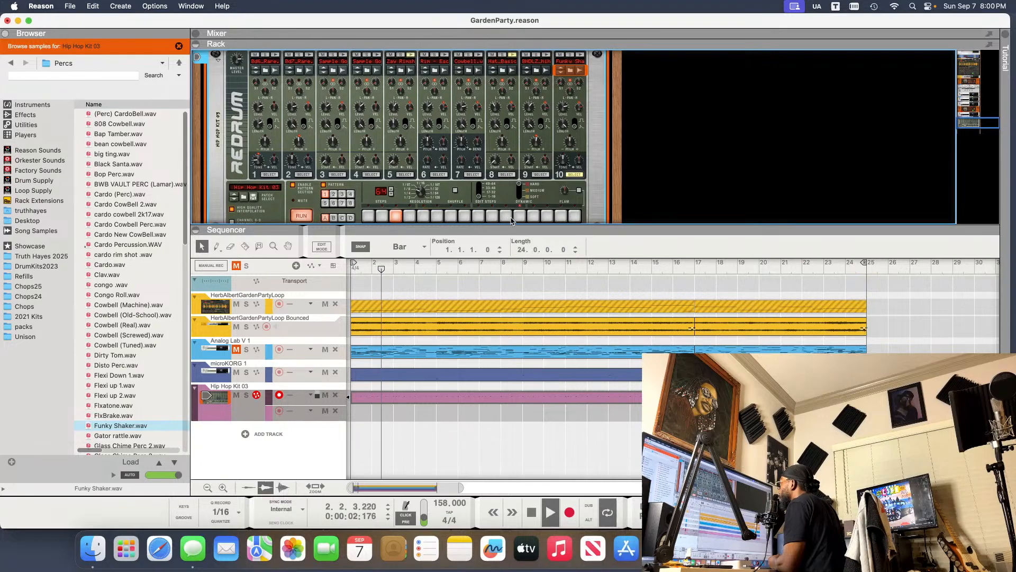
{"action": "key", "text": "space"}
{"action": "left_click", "coordinate": [374, 268]}
{"action": "key", "text": "space"}
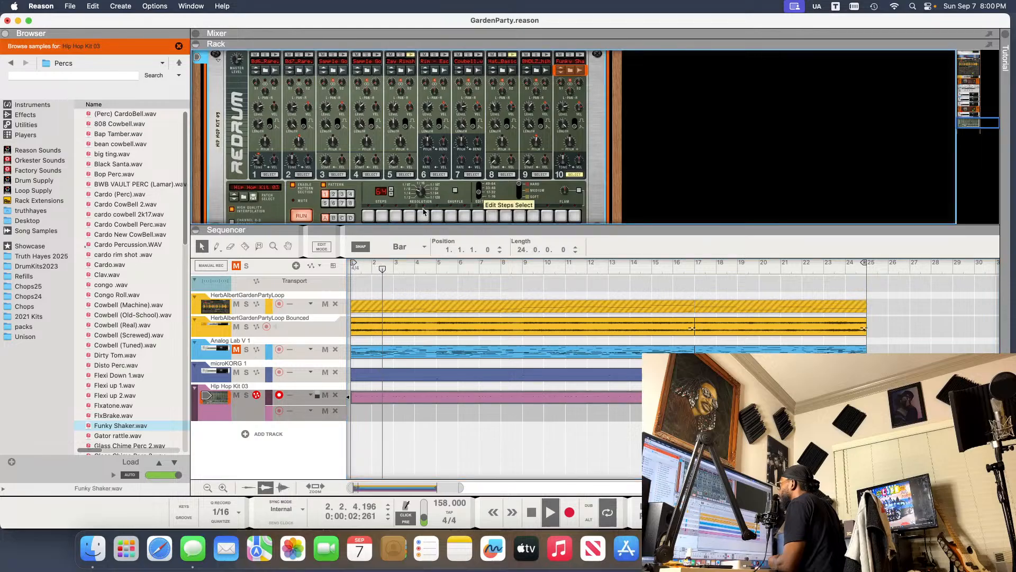
{"action": "key", "text": "space"}
{"action": "left_click", "coordinate": [393, 271]}
{"action": "key", "text": "space"}
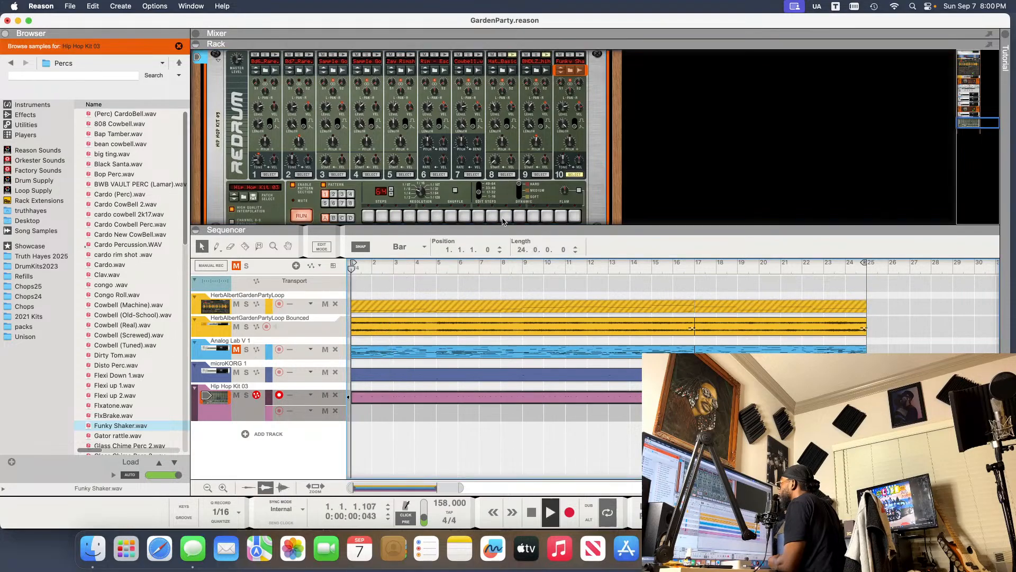
{"action": "left_click", "coordinate": [506, 216]}
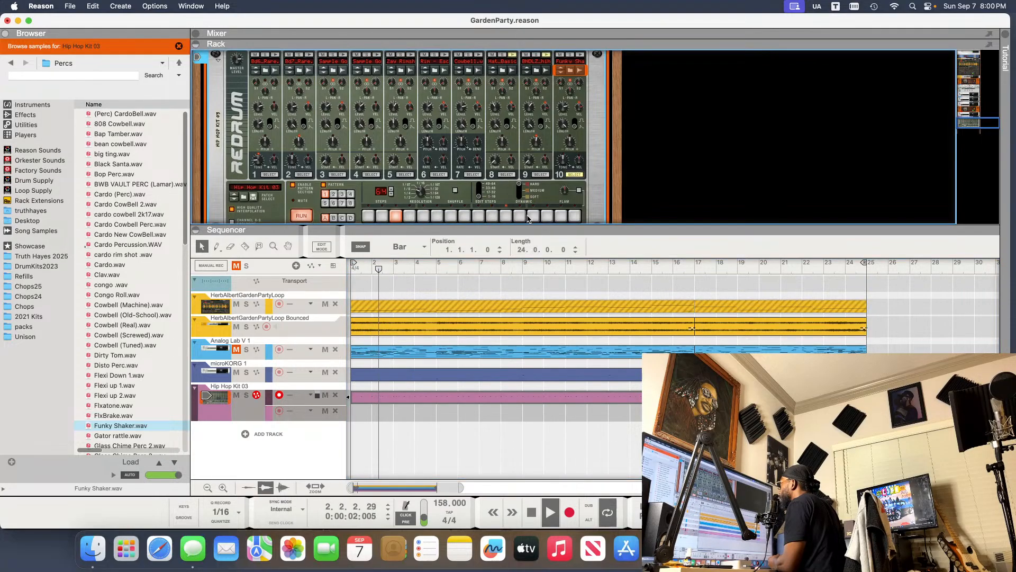
{"action": "key", "text": "space"}
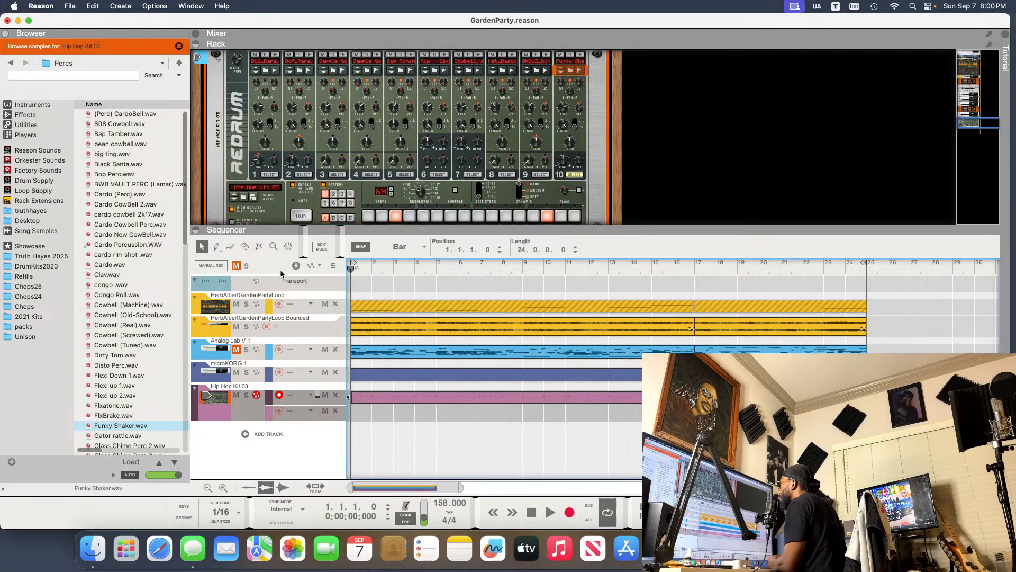
- Add hard shaker hits on the 3rd and 15th steps of drum 10's steps 17–32 and replay from bar 1
{"action": "key", "text": "space"}
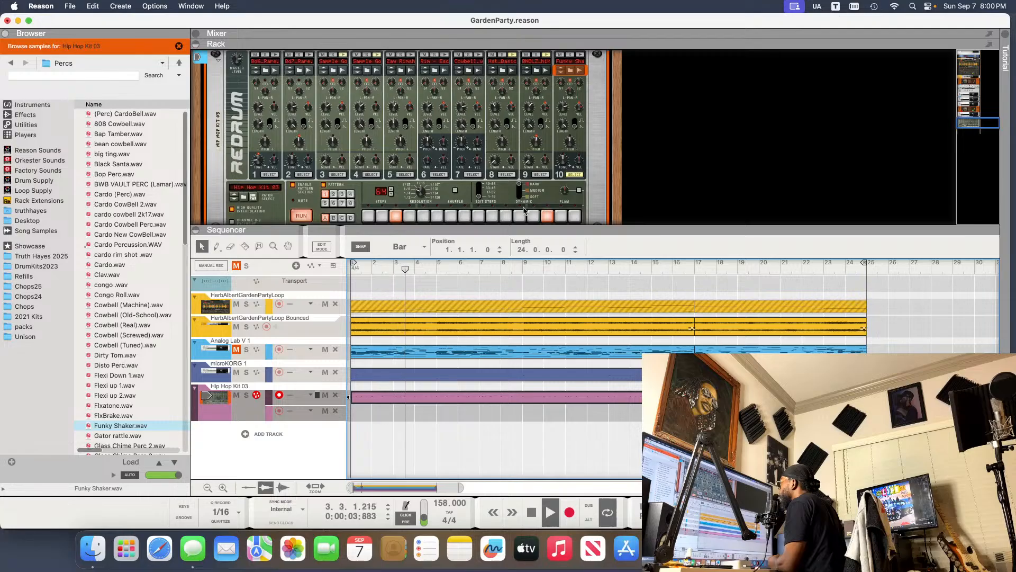
{"action": "left_click", "coordinate": [479, 192]}
{"action": "left_click", "coordinate": [563, 217]}
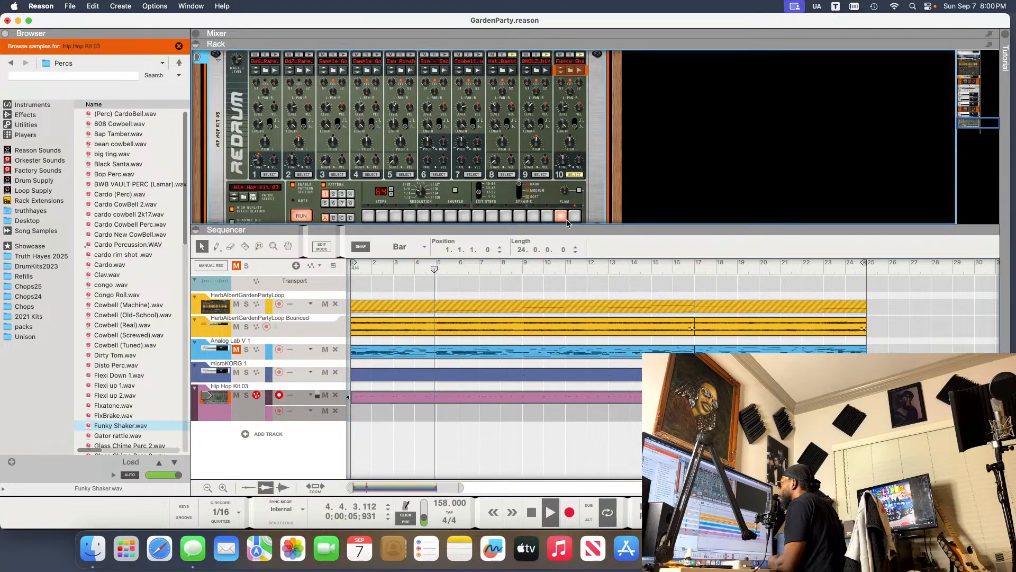
{"action": "left_click", "coordinate": [396, 216]}
{"action": "key", "text": "space"}
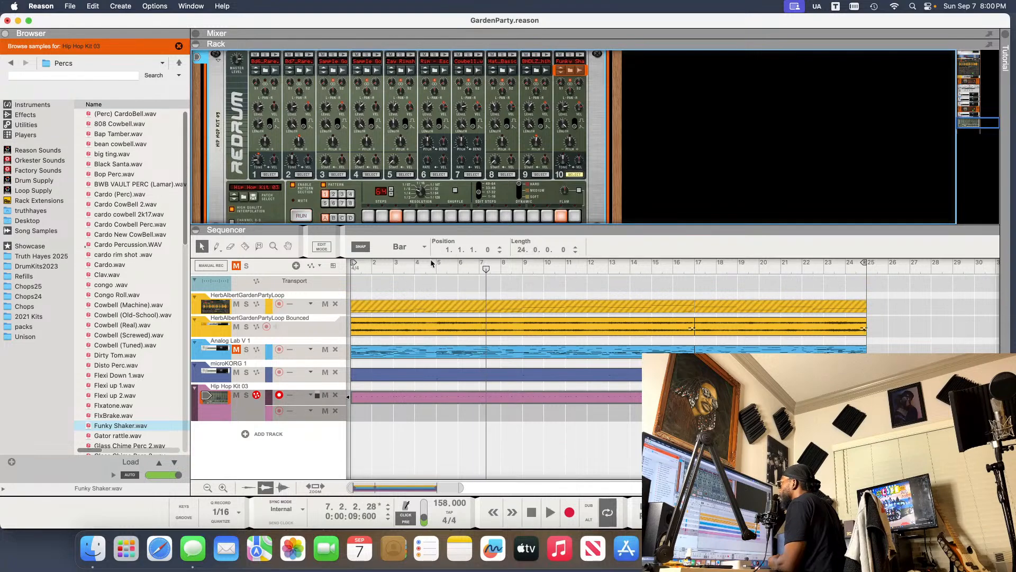
{"action": "left_click", "coordinate": [351, 269]}
{"action": "key", "text": "space"}
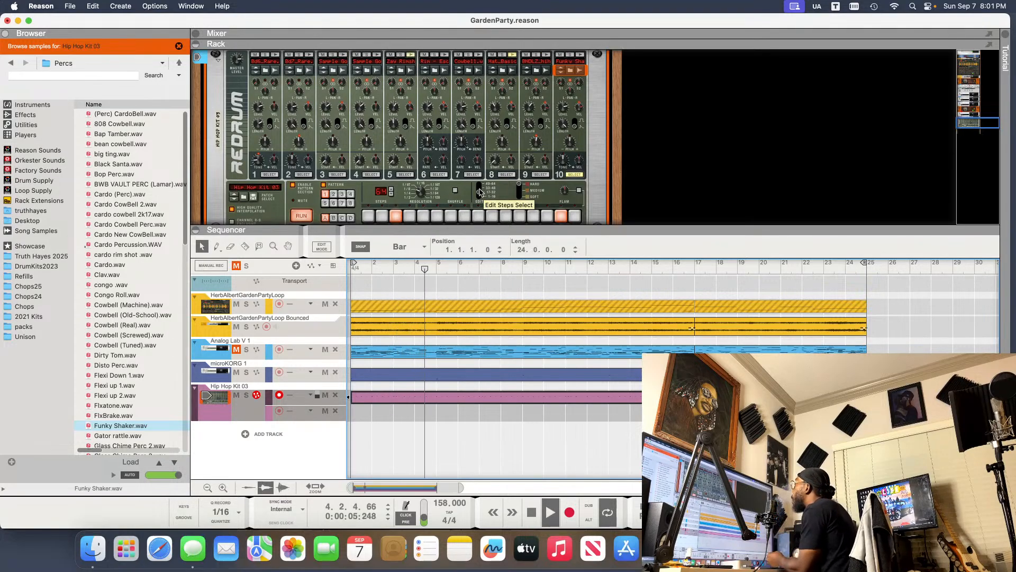
- In steps 17–32, replace the 15th-step shaker hit with hits on the 14th and 16th steps and replay from bar 1
{"action": "key", "text": "space"}
{"action": "key", "text": "space"}
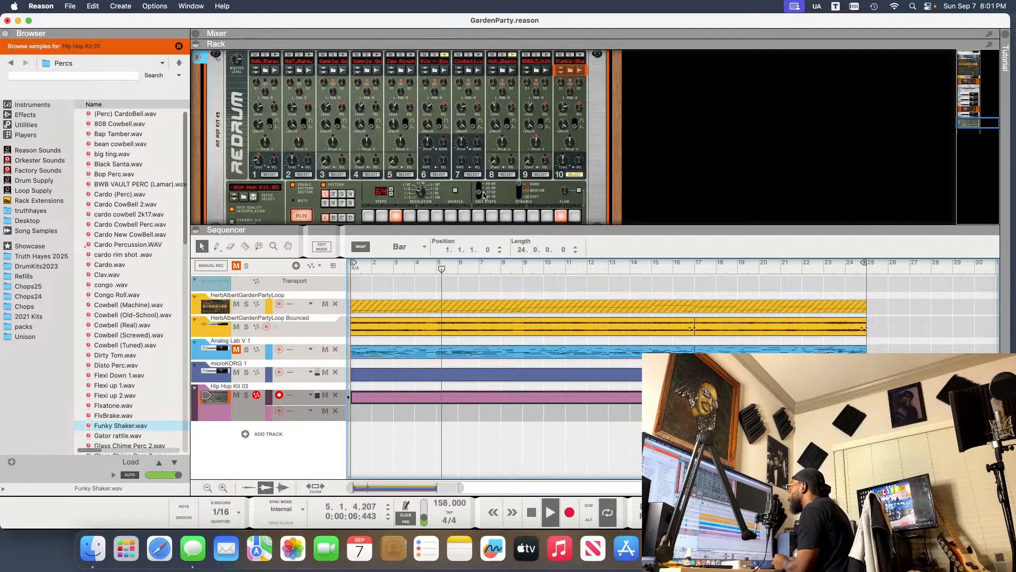
{"action": "left_click", "coordinate": [562, 217]}
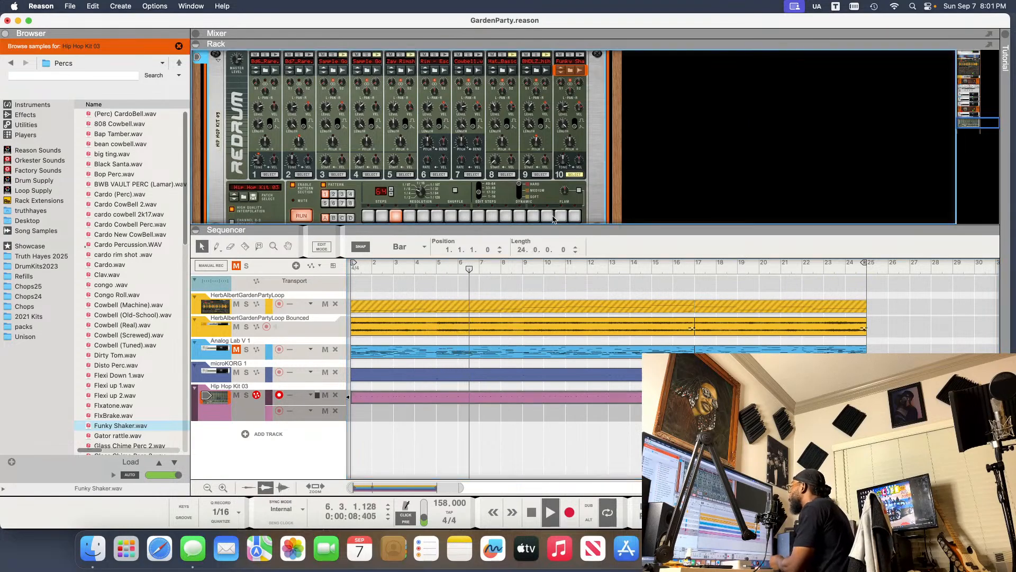
{"action": "left_click", "coordinate": [549, 217]}
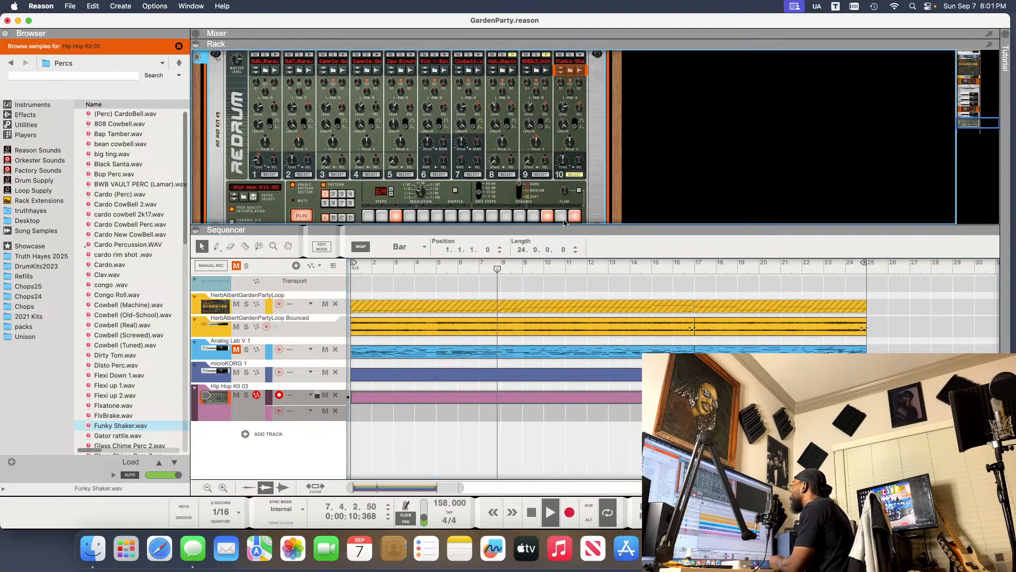
{"action": "key", "text": "space"}
{"action": "left_click_drag", "start_coordinate": [473, 268], "coordinate": [352, 274]}
{"action": "key", "text": "space"}
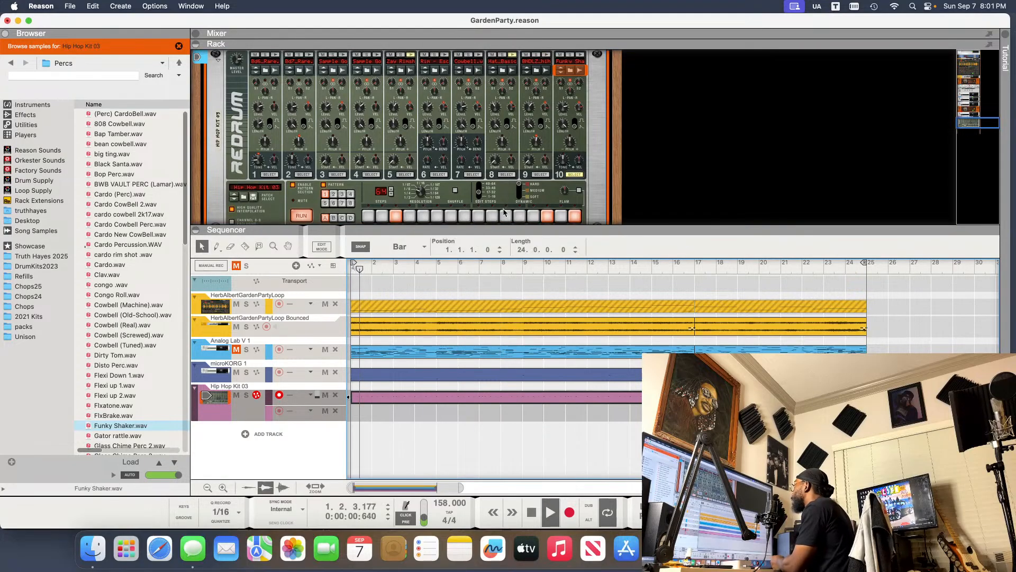
- Compare with steps 1–16 of drum 10 and remove the 16th-step shaker hit from steps 17–32
{"action": "left_click", "coordinate": [480, 197]}
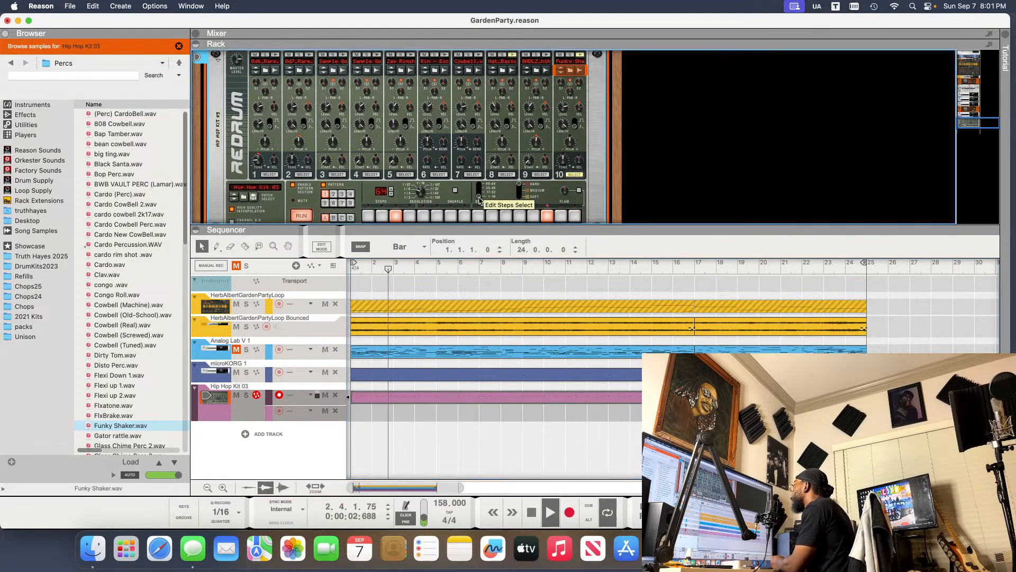
{"action": "left_click", "coordinate": [573, 216]}
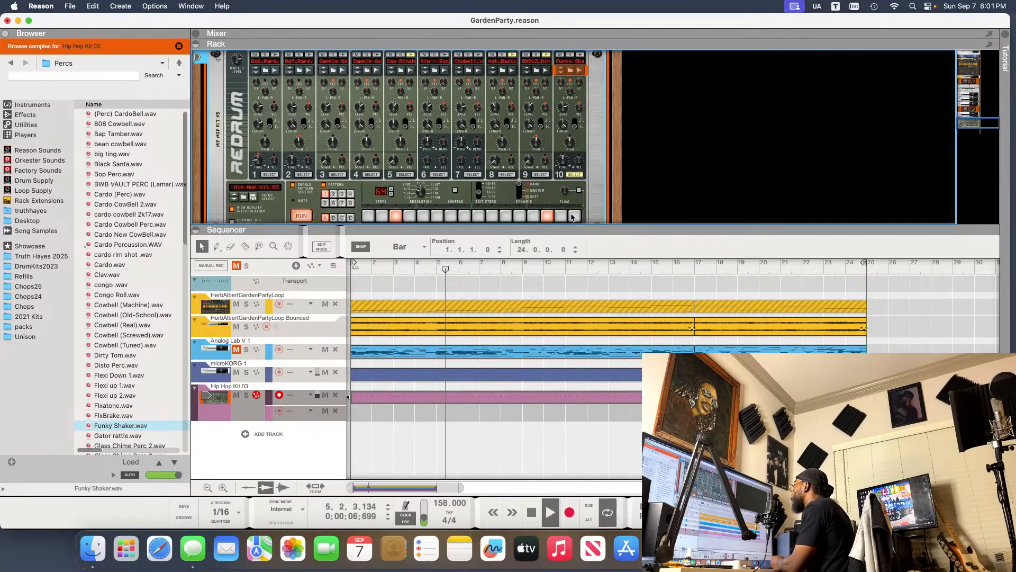
{"action": "left_click", "coordinate": [571, 216]}
- Add hard shaker hits on the 3rd step of steps 33–48 and the 3rd, 6th and 14th steps of steps 49–64
{"action": "left_click", "coordinate": [489, 189]}
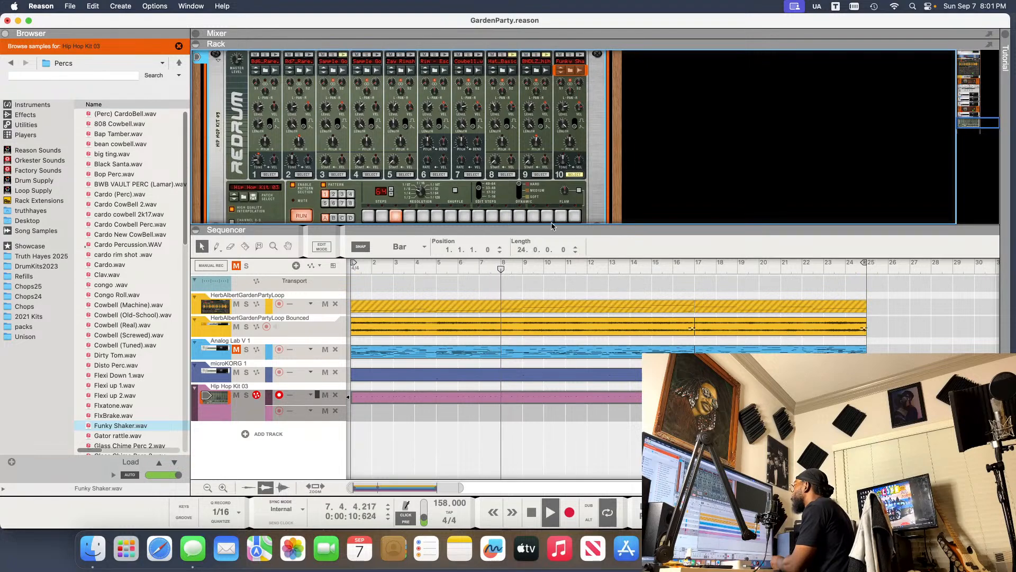
{"action": "left_click", "coordinate": [488, 184]}
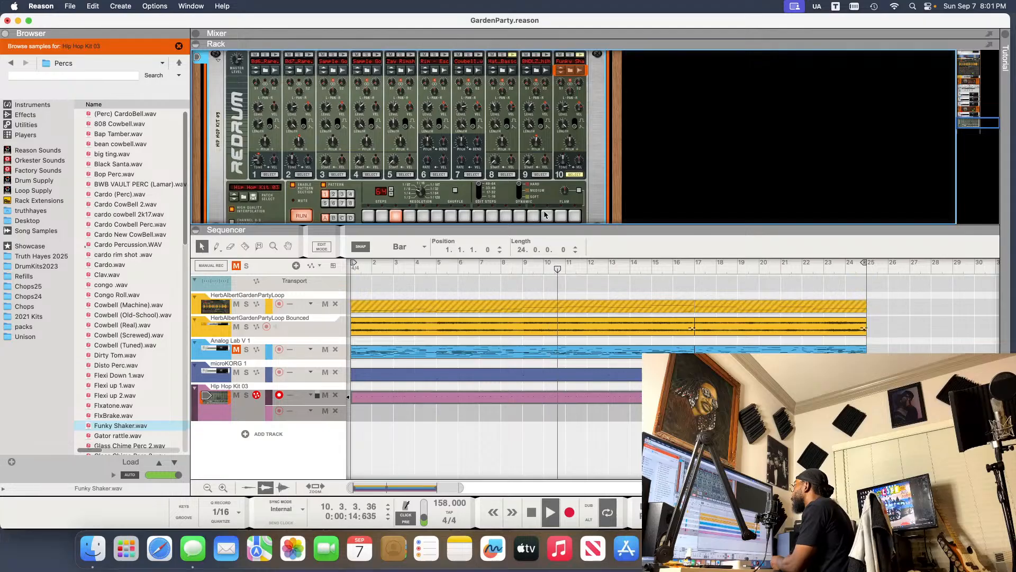
{"action": "left_click", "coordinate": [438, 217]}
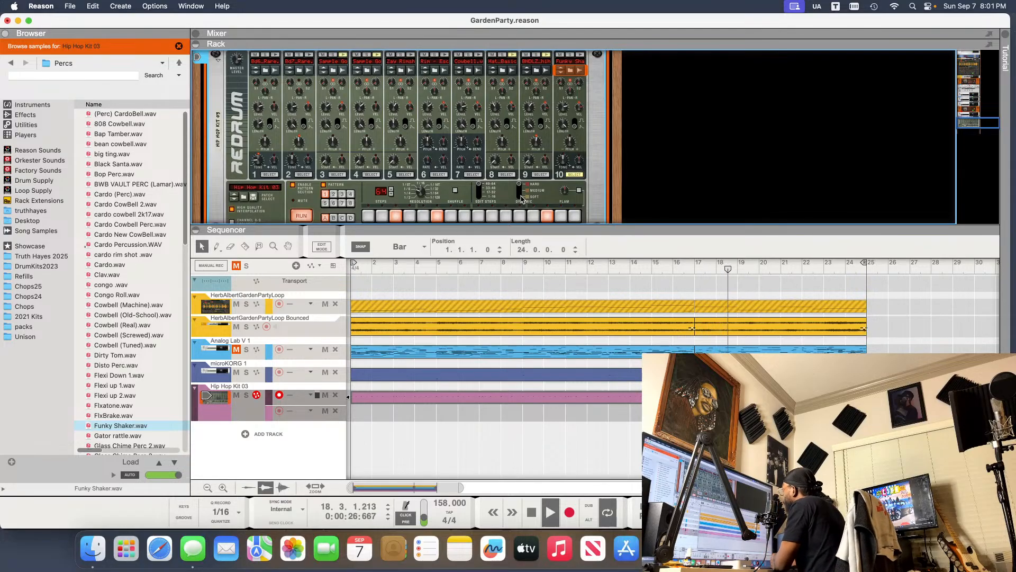
- Compare medium and soft dynamics on the 6th-step shaker hit while replaying from about bar 7
{"action": "left_click", "coordinate": [501, 266]}
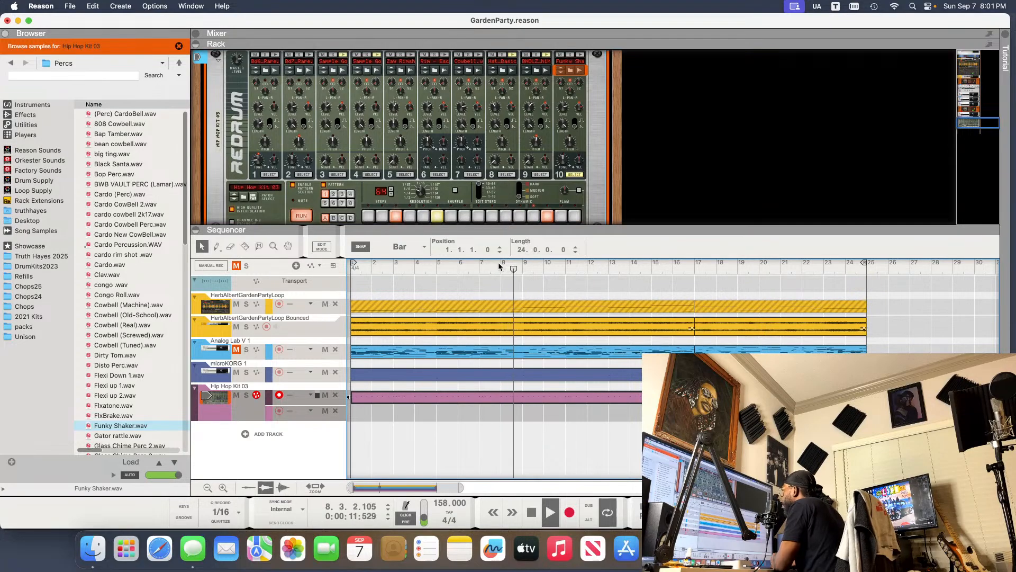
{"action": "left_click", "coordinate": [488, 269]}
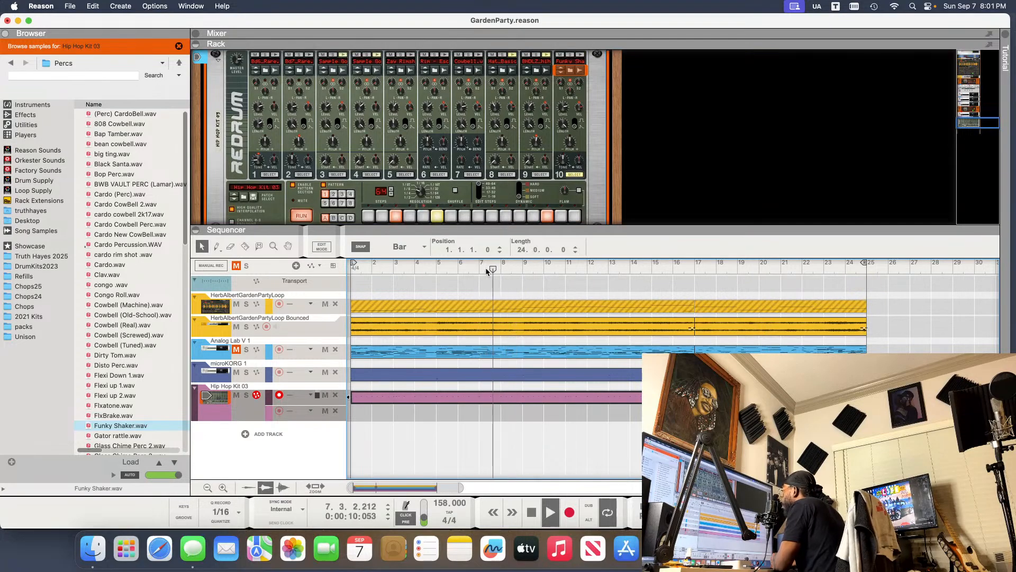
{"action": "left_click", "coordinate": [520, 191]}
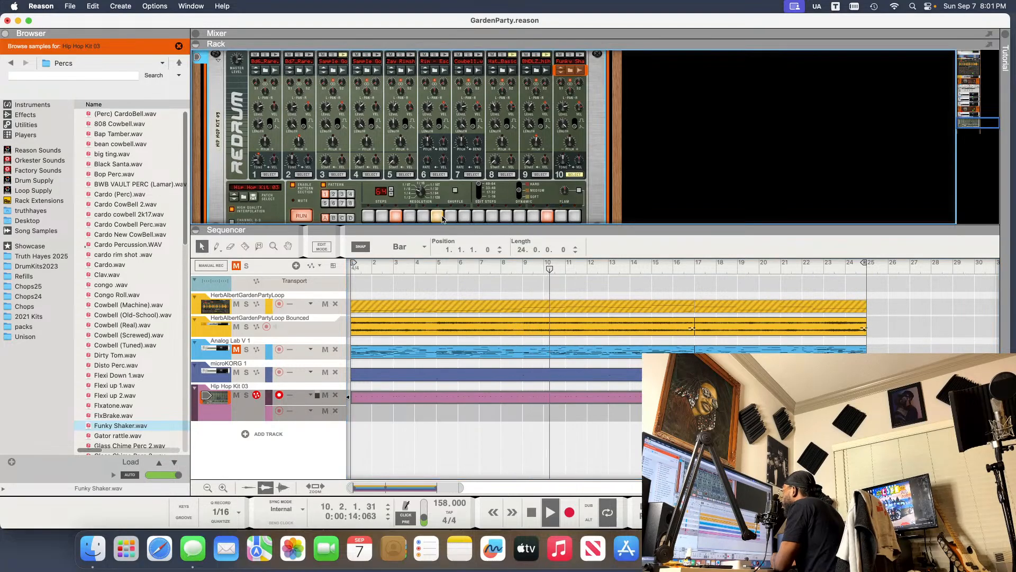
{"action": "left_click", "coordinate": [476, 269]}
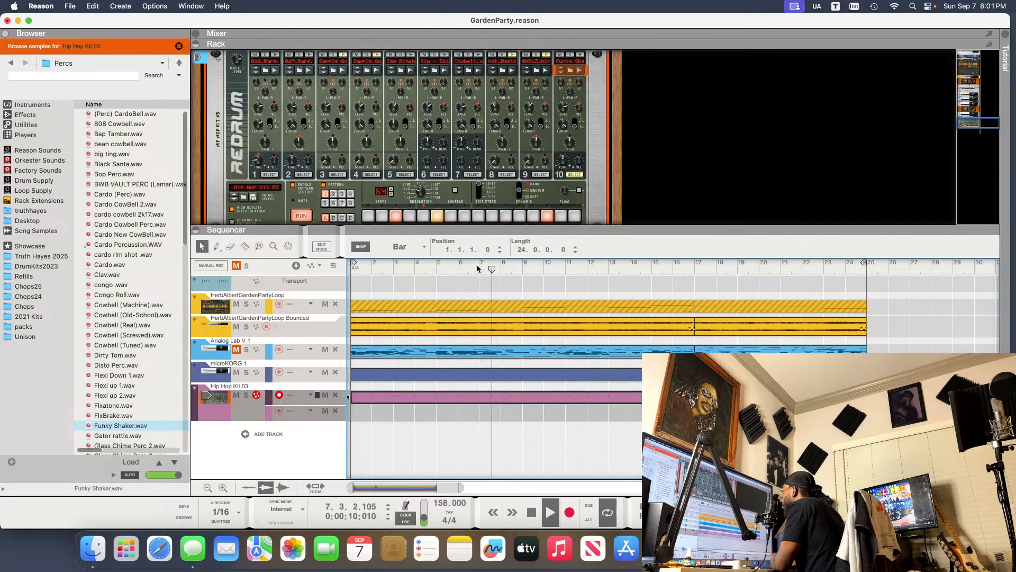
{"action": "left_click", "coordinate": [515, 197]}
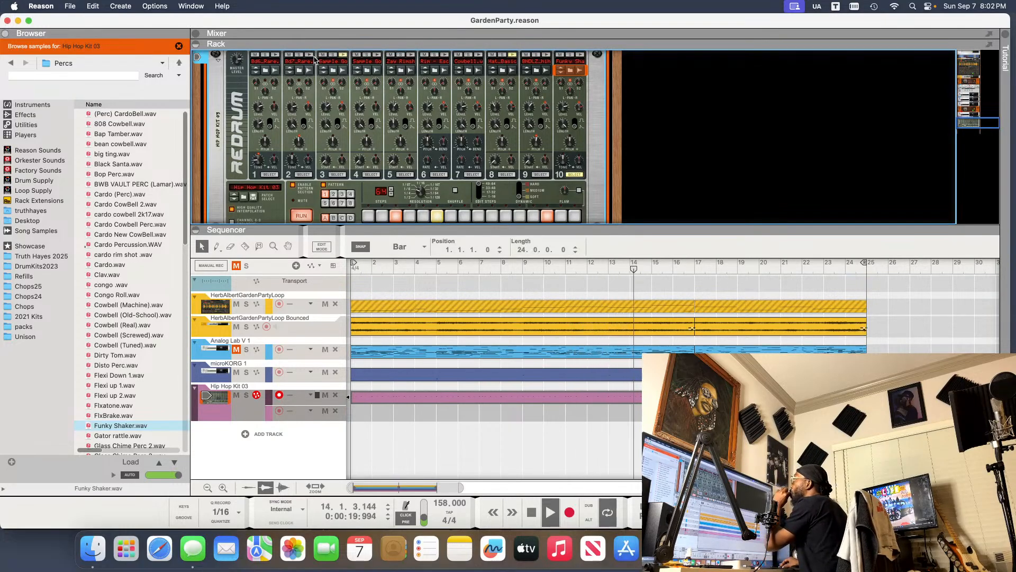
- Target drum 2 for sample browsing, return to the Percs folder, and replay from about bar 17
{"action": "left_click", "coordinate": [299, 69]}
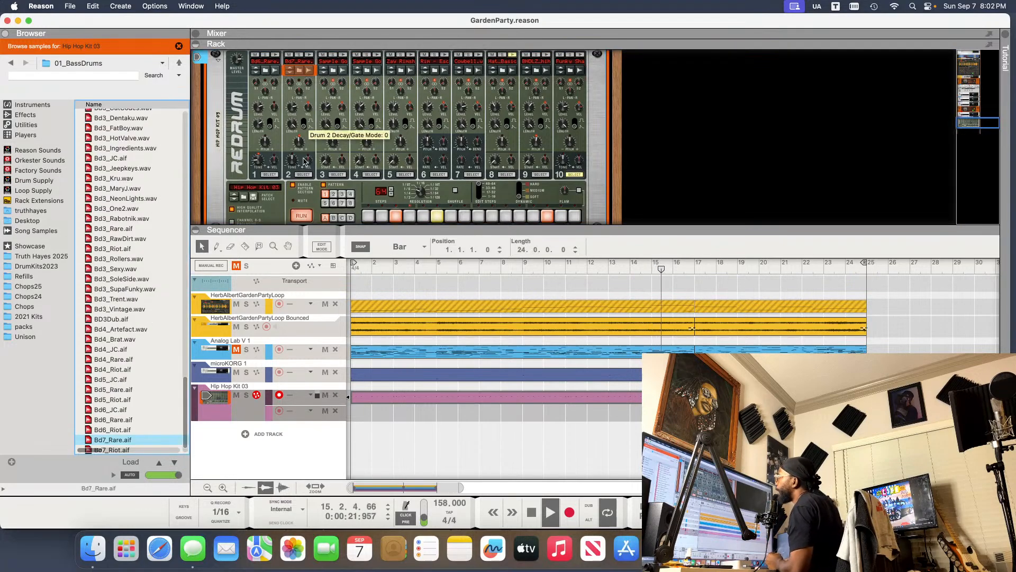
{"action": "left_click", "coordinate": [303, 175]}
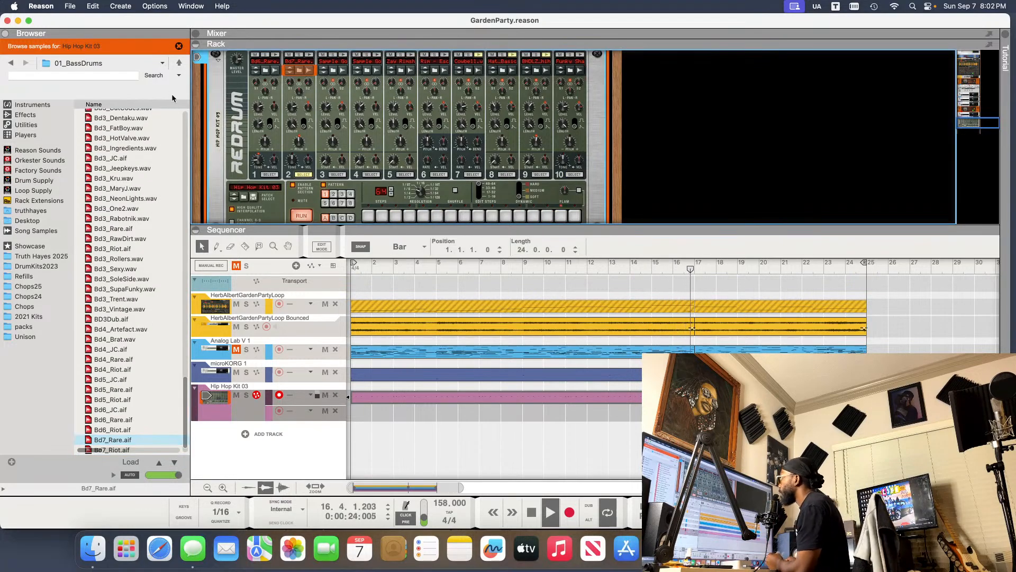
{"action": "left_click", "coordinate": [10, 64]}
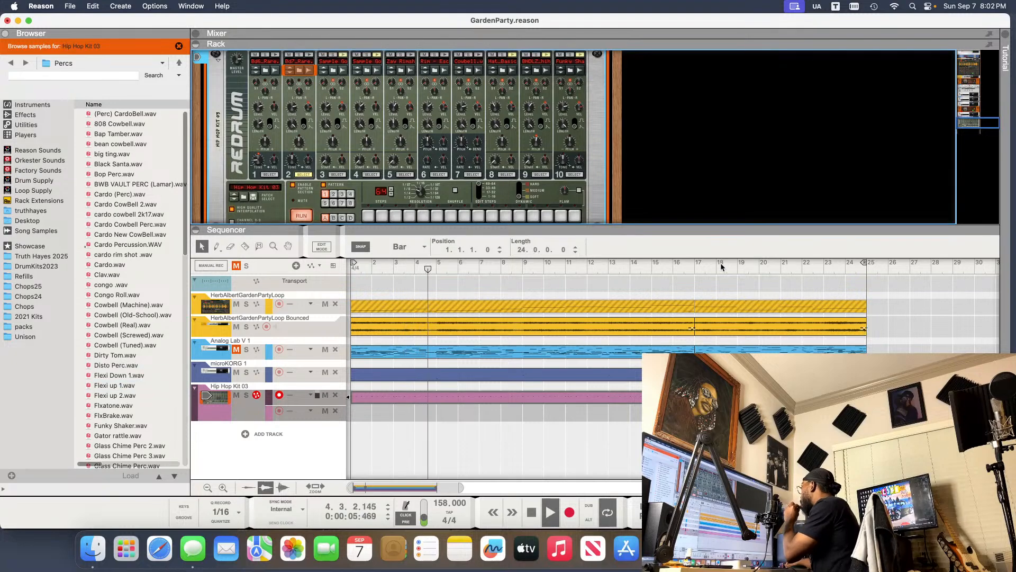
{"action": "left_click", "coordinate": [698, 268]}
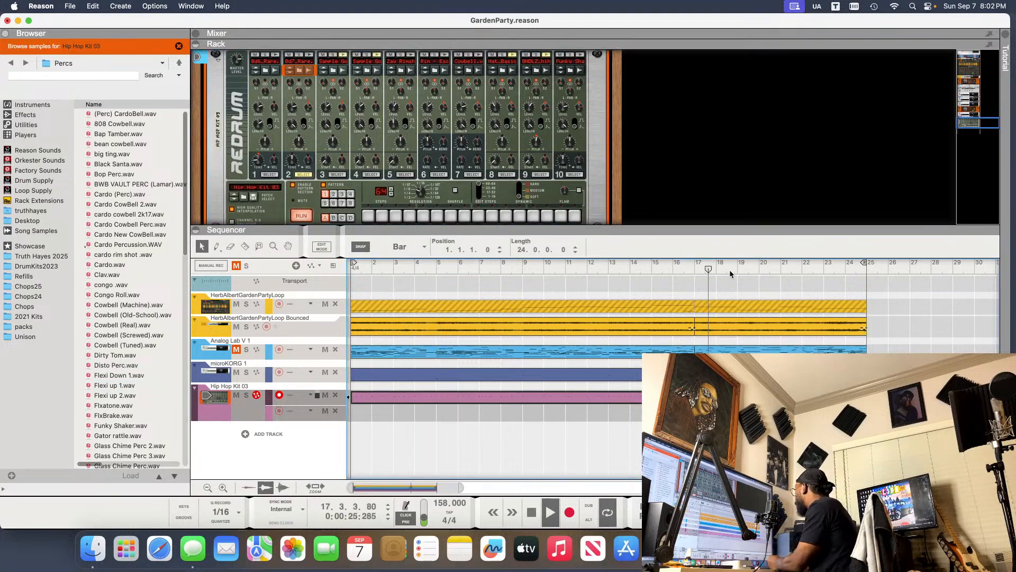
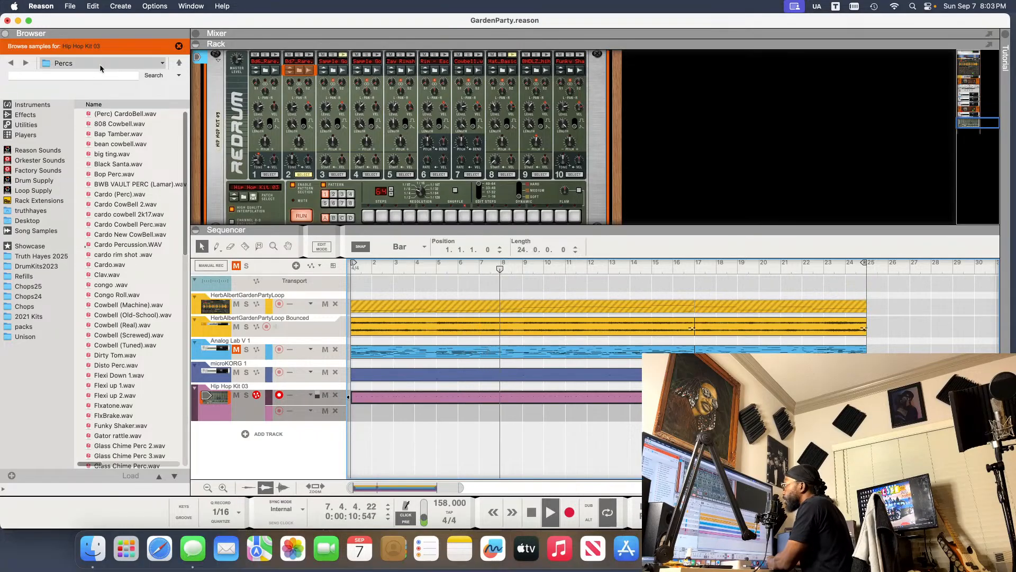
- Audition the percussion samples after Funky Shaker.wav on drum 2 and load Perc (Metronome).wav
{"action": "left_click", "coordinate": [127, 425]}
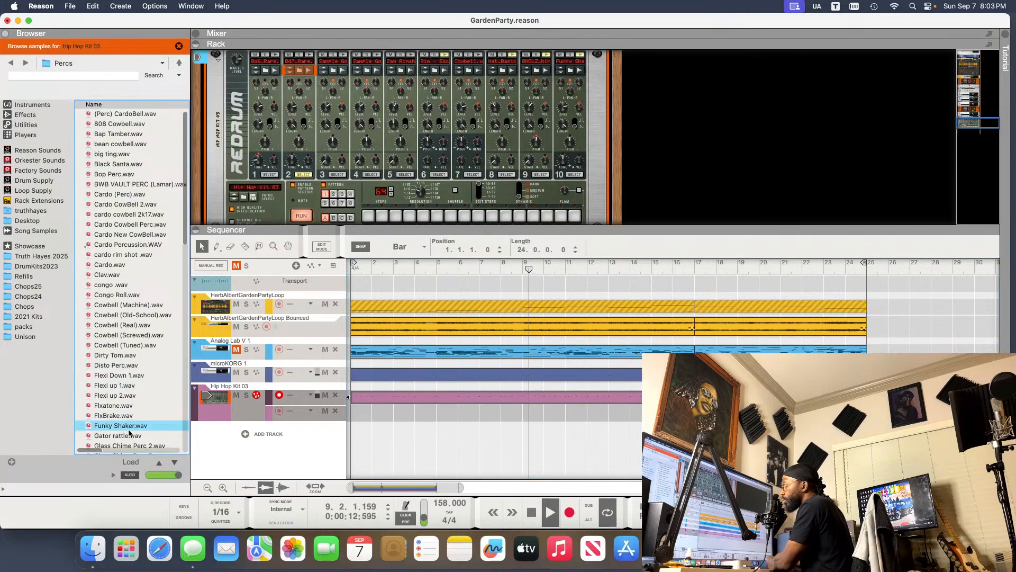
{"action": "key", "text": "Down"}
{"action": "key", "text": "Down"}
{"action": "key", "text": "Down"}
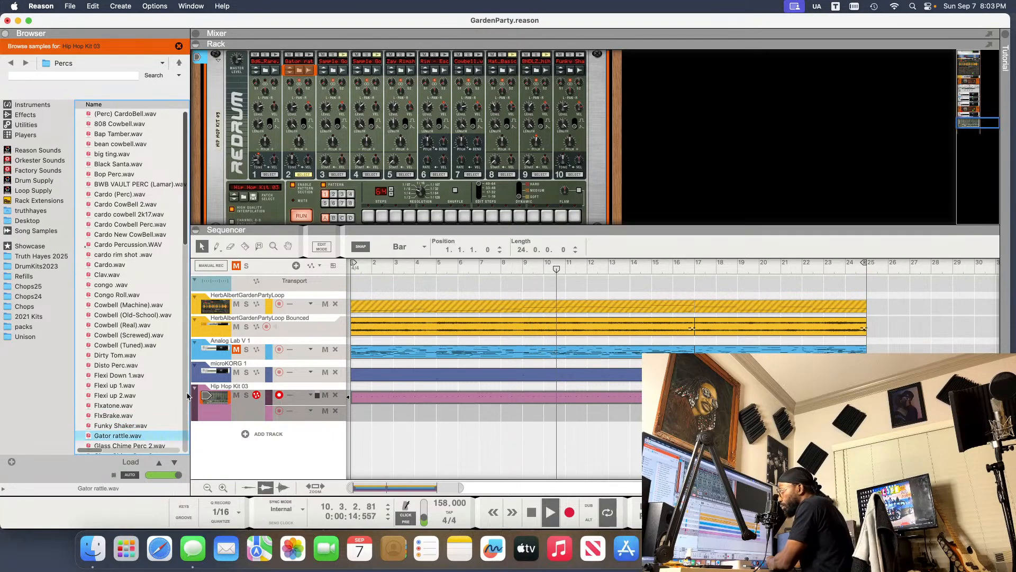
{"action": "key", "text": "Down"}
{"action": "key", "text": "Down"}
{"action": "key", "text": "Down"}
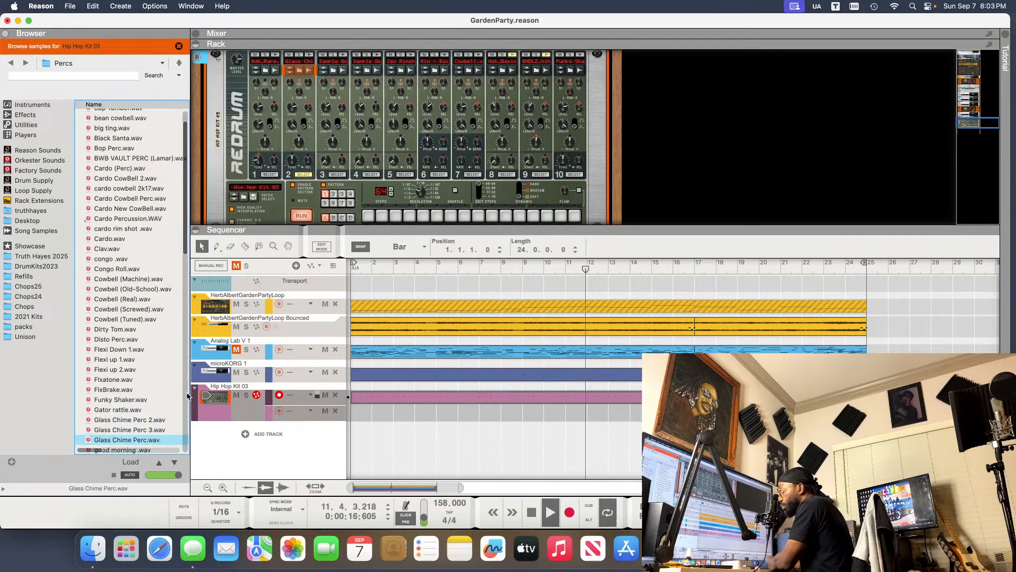
{"action": "key", "text": "Down"}
{"action": "key", "text": "Down"}
{"action": "key", "text": "Down"}
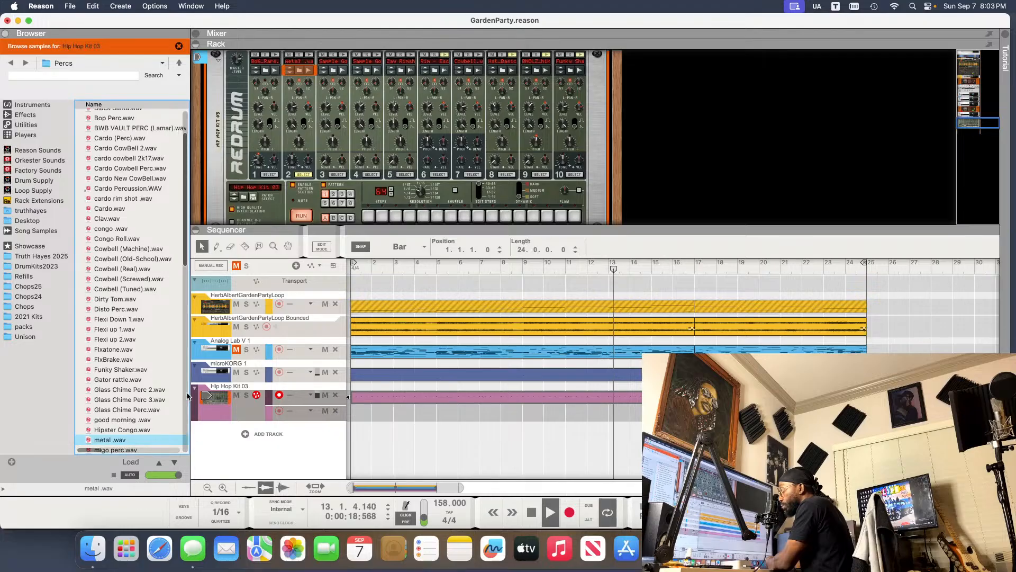
{"action": "key", "text": "Down"}
{"action": "key", "text": "Down"}
{"action": "key", "text": "Down"}
{"action": "key", "text": "Down"}
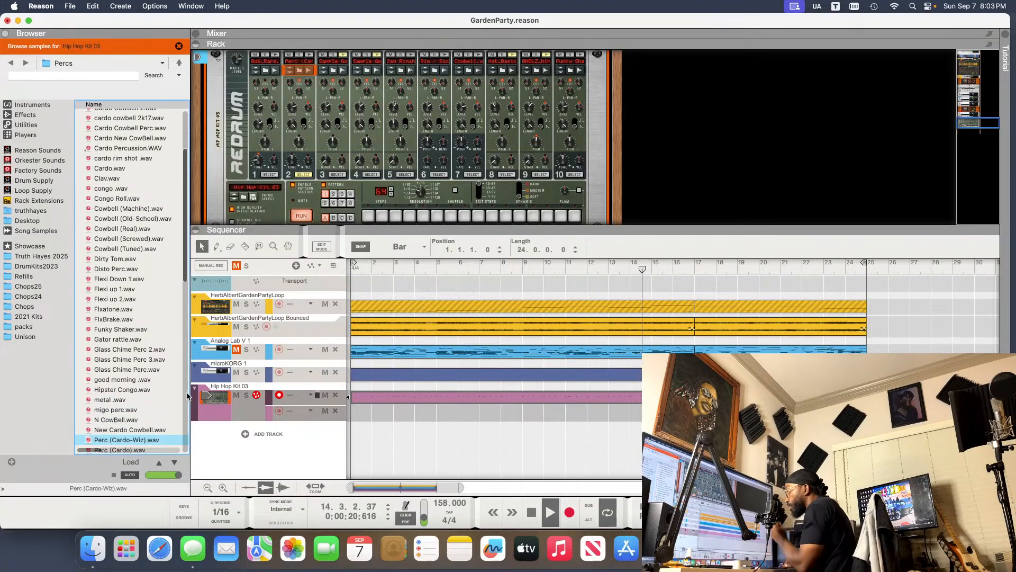
{"action": "key", "text": "Down"}
{"action": "key", "text": "Down"}
{"action": "key", "text": "Down"}
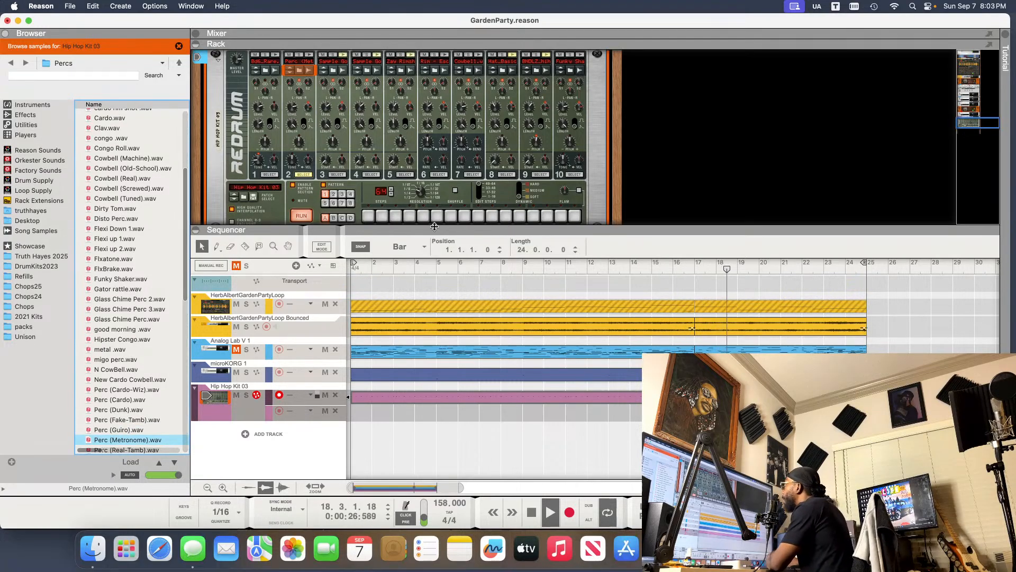
- Return to the song start and play while adding medium-dynamics hits on the 4th step of drum 2 in steps 1–16 and further 16-step sections
{"action": "key", "text": "space"}
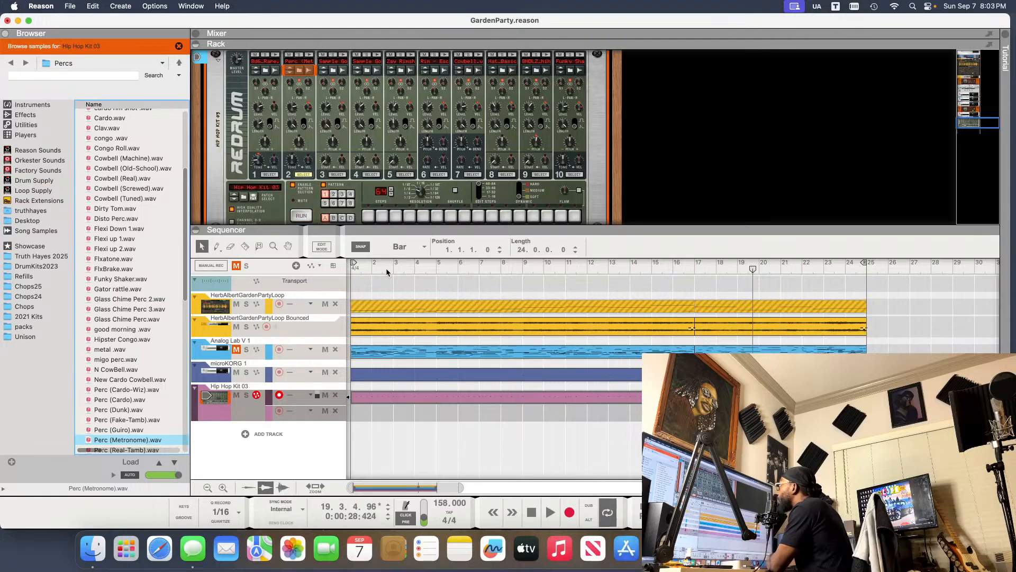
{"action": "left_click_drag", "start_coordinate": [386, 271], "coordinate": [292, 273]}
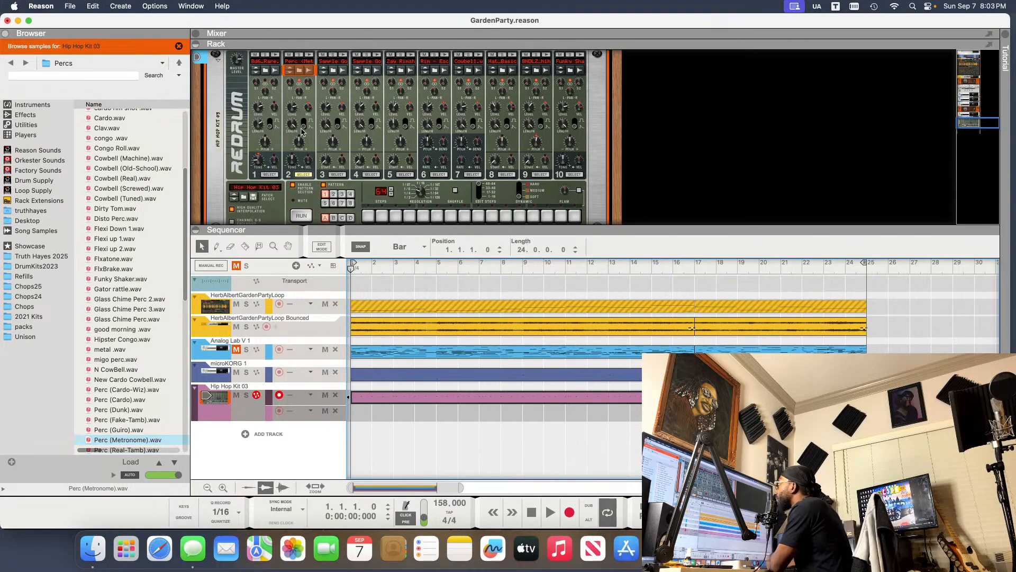
{"action": "left_click", "coordinate": [410, 217]}
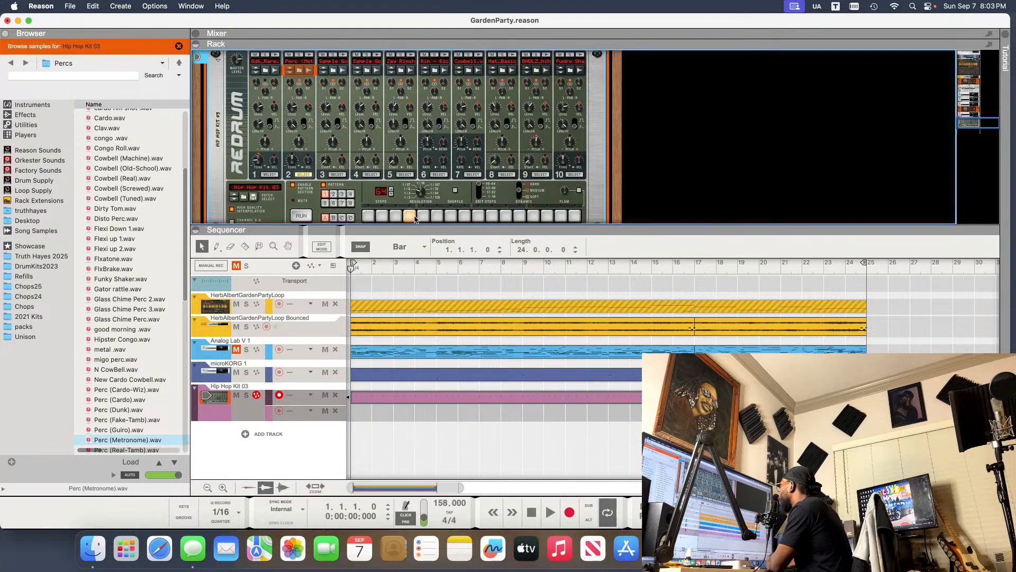
{"action": "left_click", "coordinate": [476, 200]}
{"action": "left_click", "coordinate": [411, 217]}
{"action": "key", "text": "space"}
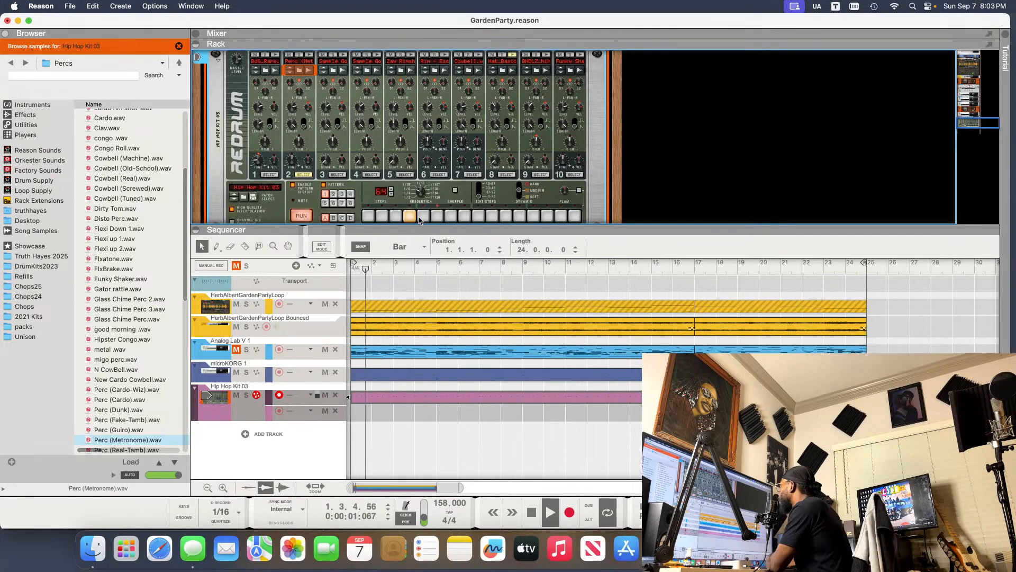
{"action": "left_click", "coordinate": [479, 188]}
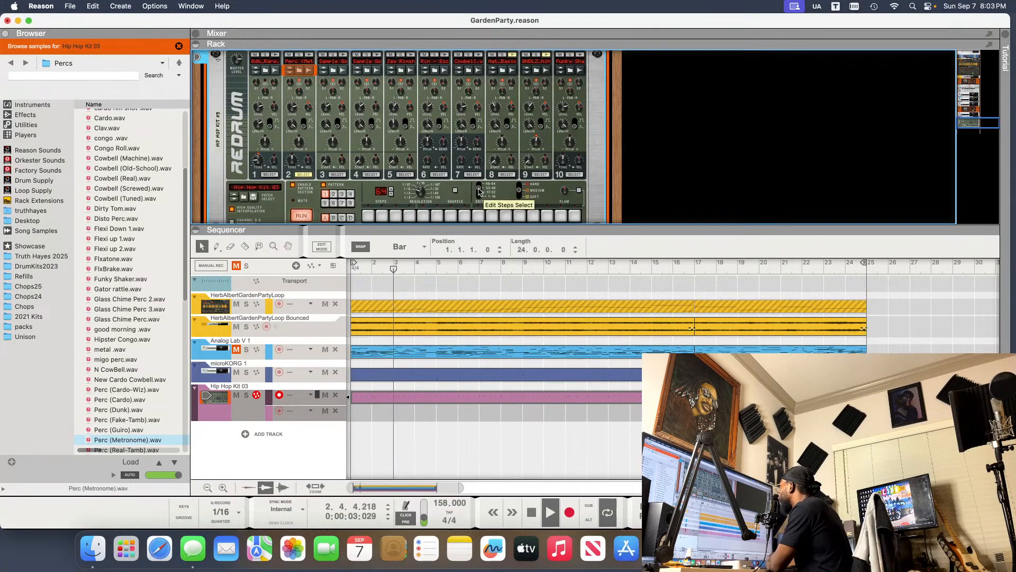
{"action": "left_click", "coordinate": [410, 216]}
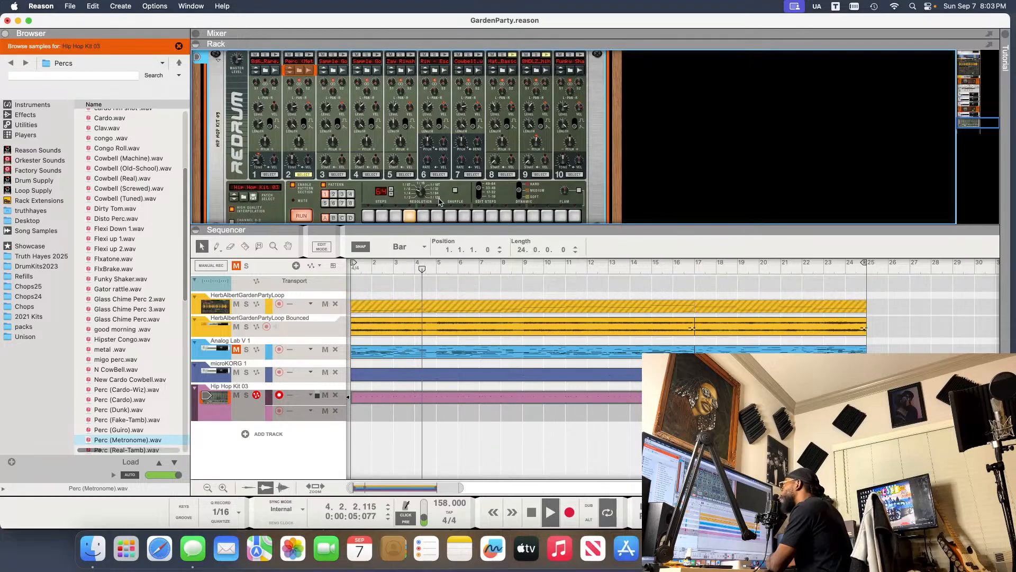
- Set the 4th-step hit on drum 2 to soft dynamics
{"action": "left_click", "coordinate": [520, 196]}
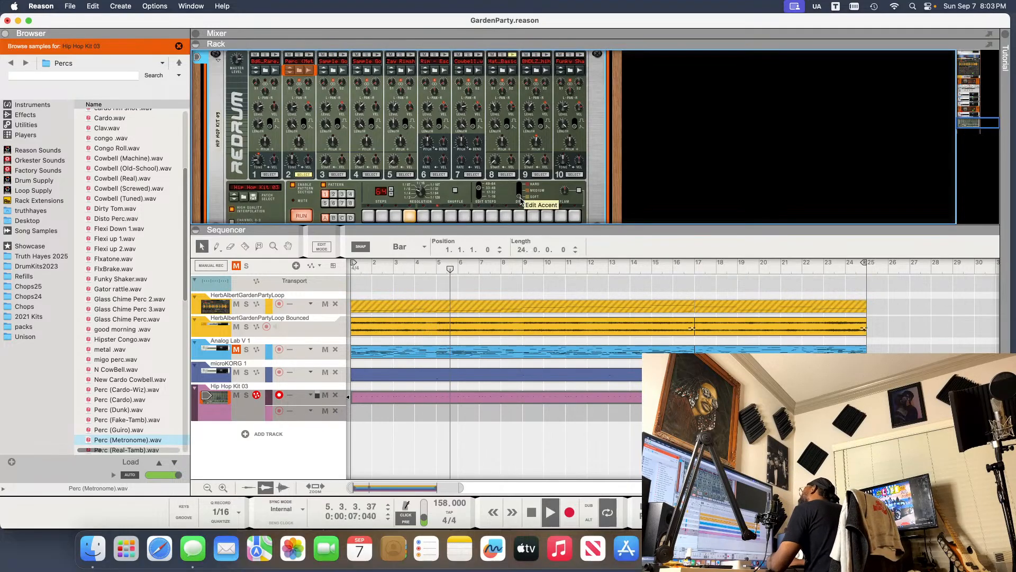
{"action": "left_click", "coordinate": [412, 216]}
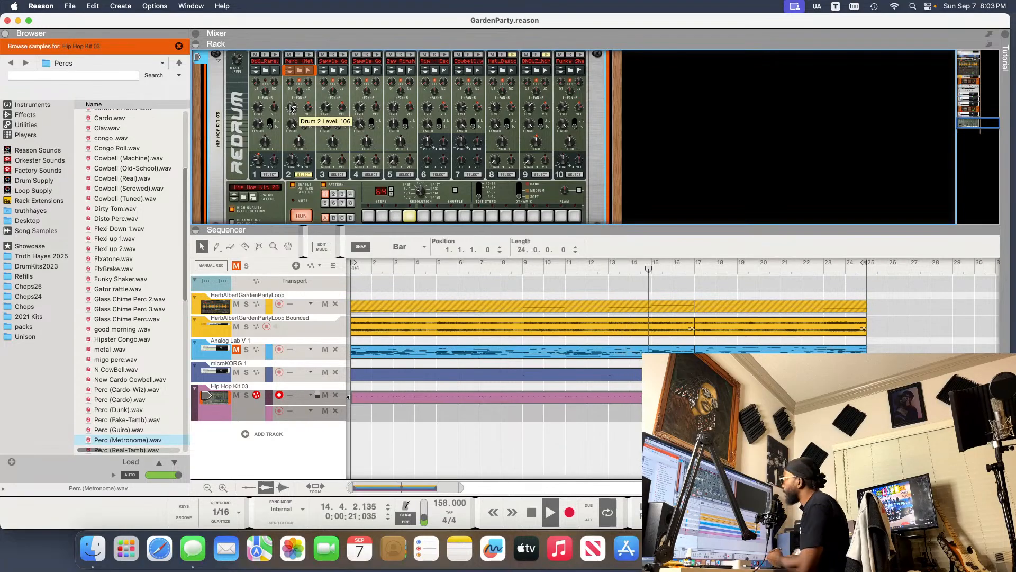
- Reset drum 1's tone to its default and browse its samples from the DrumKits2023 folder
{"action": "left_click", "coordinate": [265, 71]}
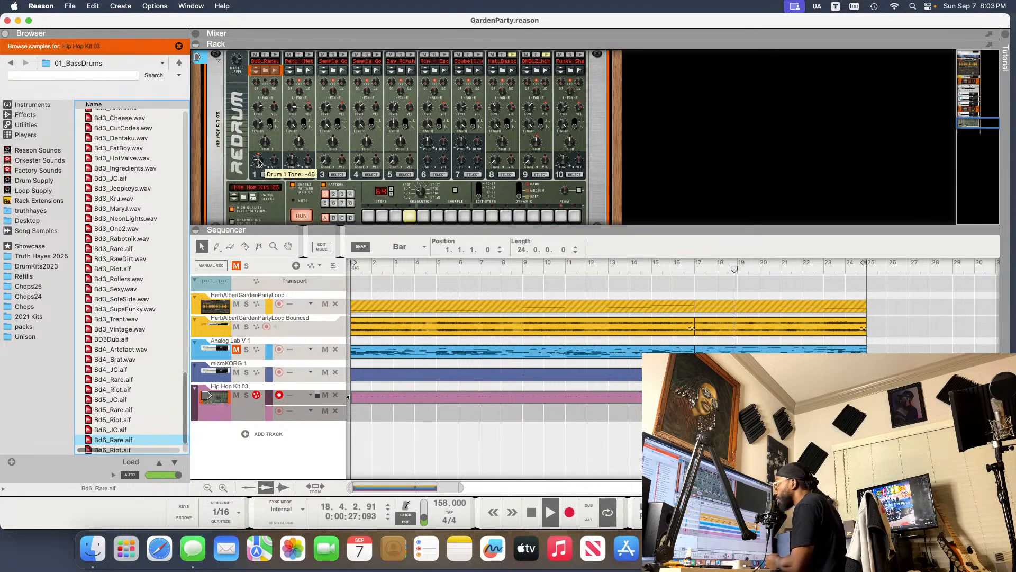
{"action": "left_click", "coordinate": [258, 162], "text": "super"}
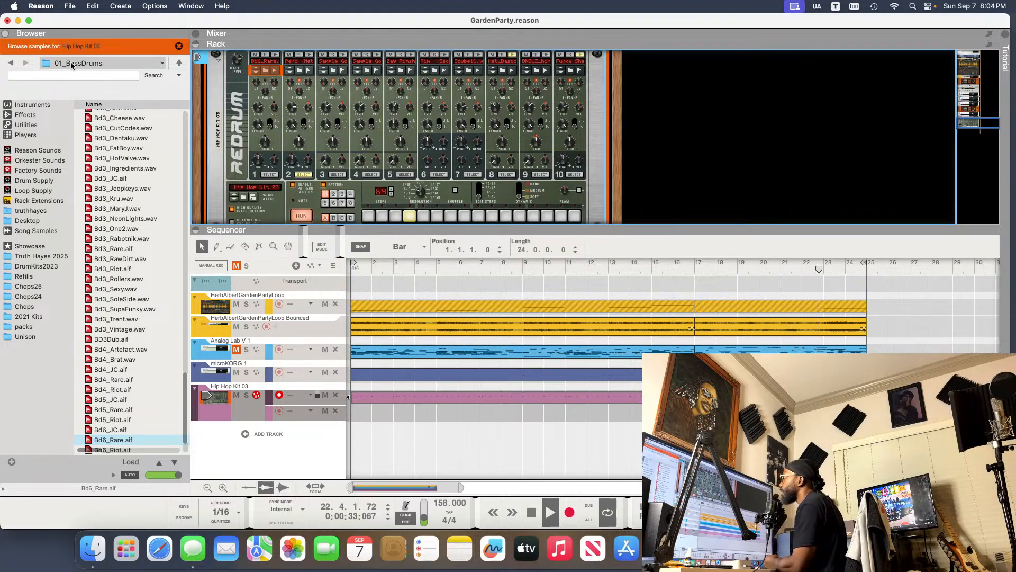
{"action": "left_click", "coordinate": [9, 63]}
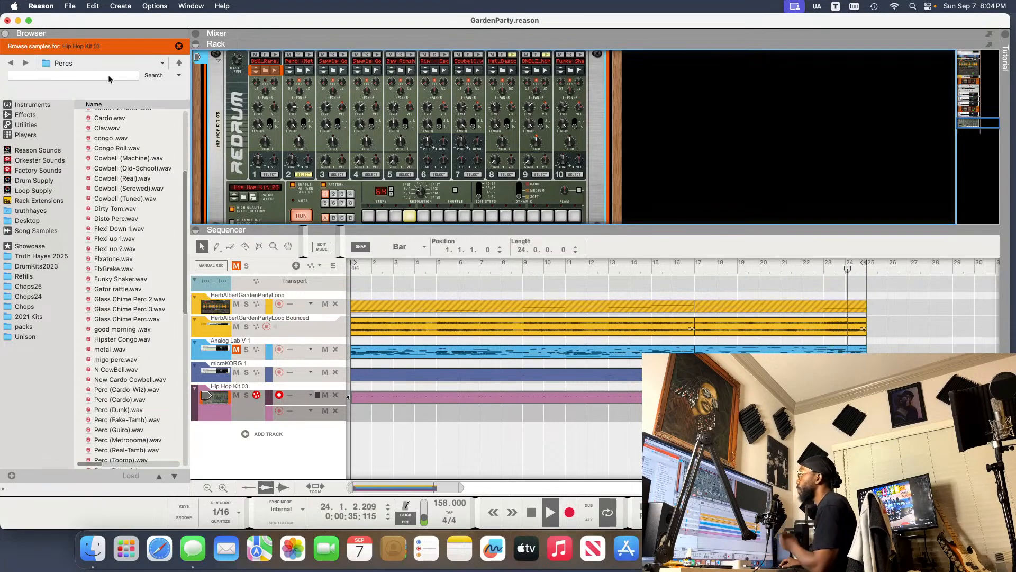
{"action": "left_click", "coordinate": [179, 63]}
{"action": "left_click", "coordinate": [179, 63]}
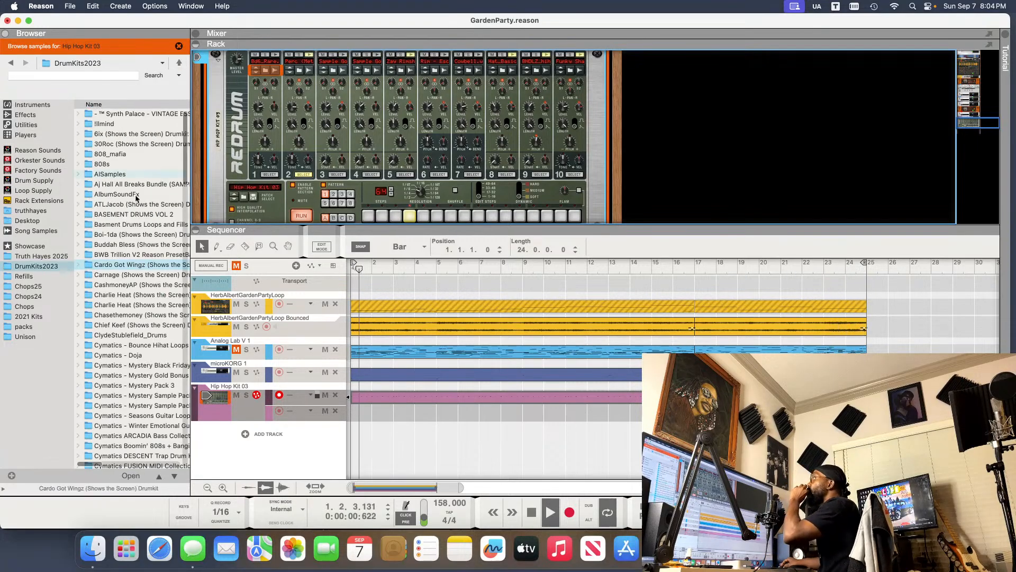
- Find the Teddy Walton drum kit in DrumKits2023 and open its Kicks folder
{"action": "scroll", "coordinate": [132, 326], "scroll_direction": "down", "scroll_amount": 3}
{"action": "scroll", "coordinate": [132, 325], "scroll_direction": "down", "scroll_amount": 10}
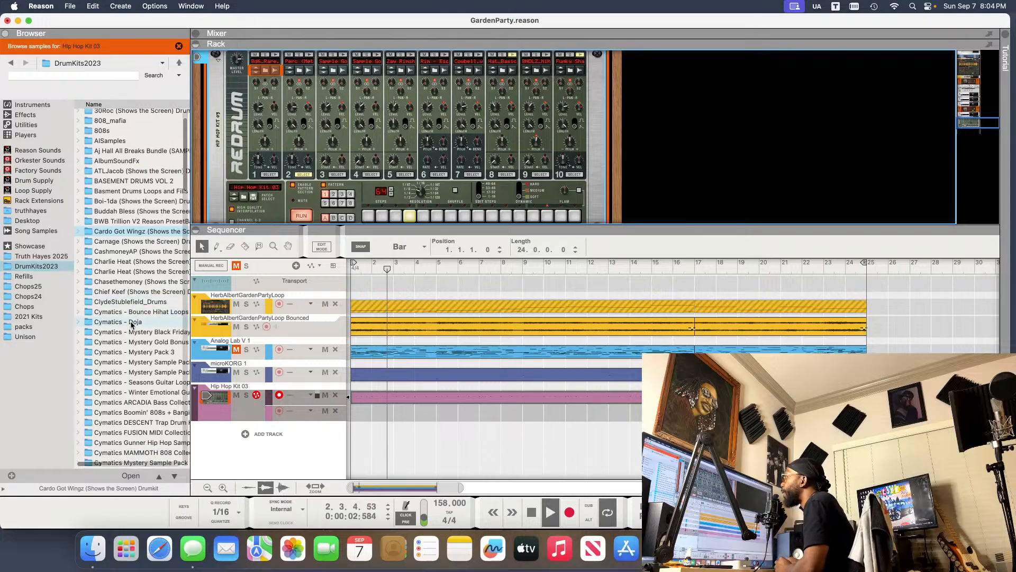
{"action": "scroll", "coordinate": [131, 325], "scroll_direction": "down", "scroll_amount": 3}
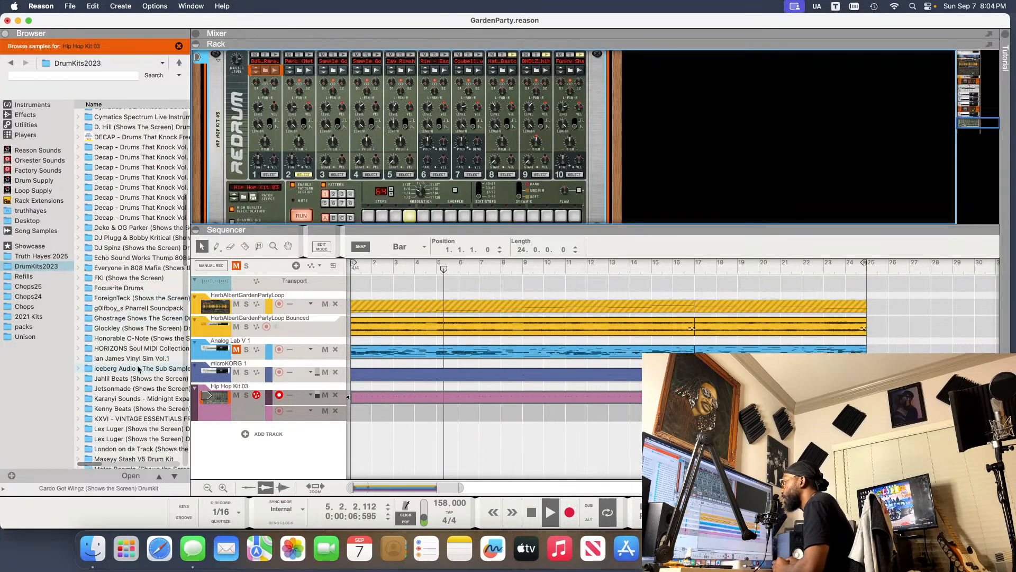
{"action": "scroll", "coordinate": [132, 325], "scroll_direction": "down", "scroll_amount": 3}
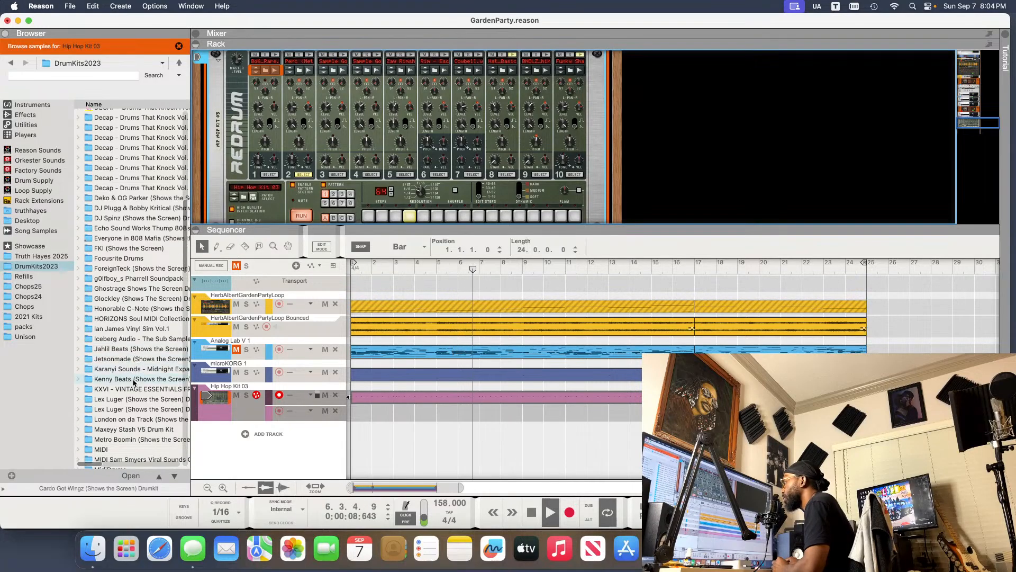
{"action": "scroll", "coordinate": [127, 385], "scroll_direction": "down", "scroll_amount": 4}
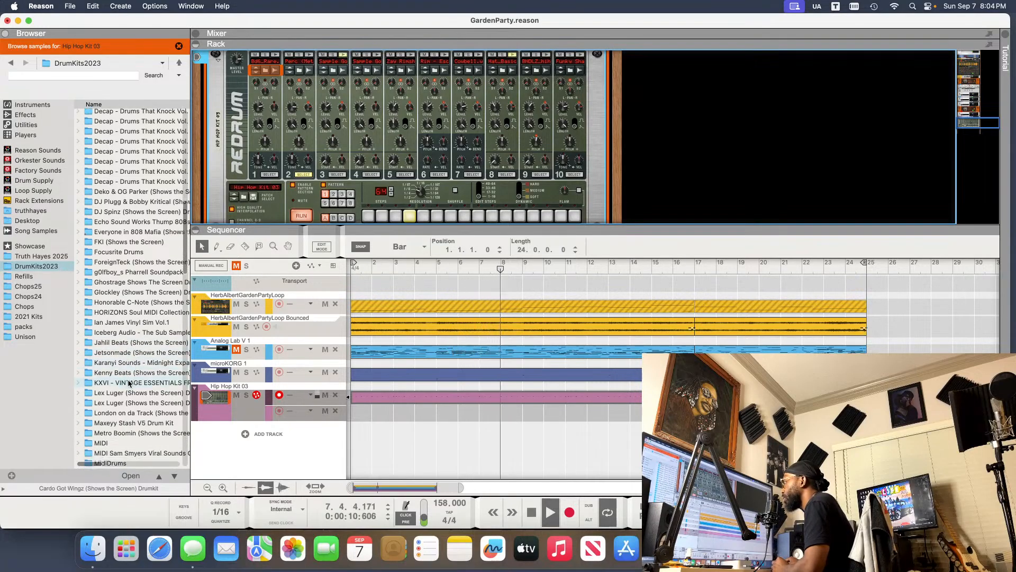
{"action": "scroll", "coordinate": [129, 382], "scroll_direction": "down", "scroll_amount": 10}
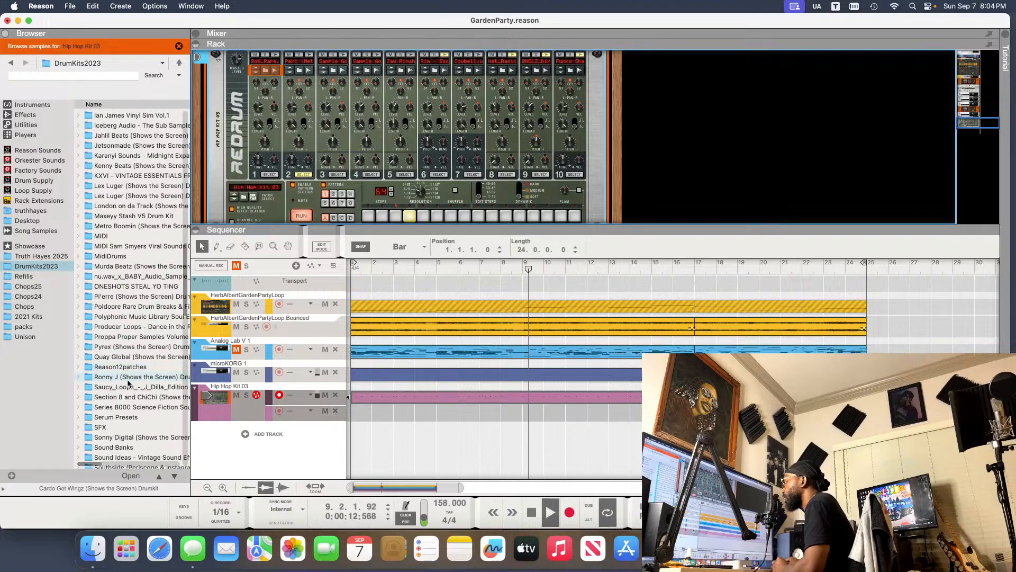
{"action": "scroll", "coordinate": [128, 384], "scroll_direction": "down", "scroll_amount": 1}
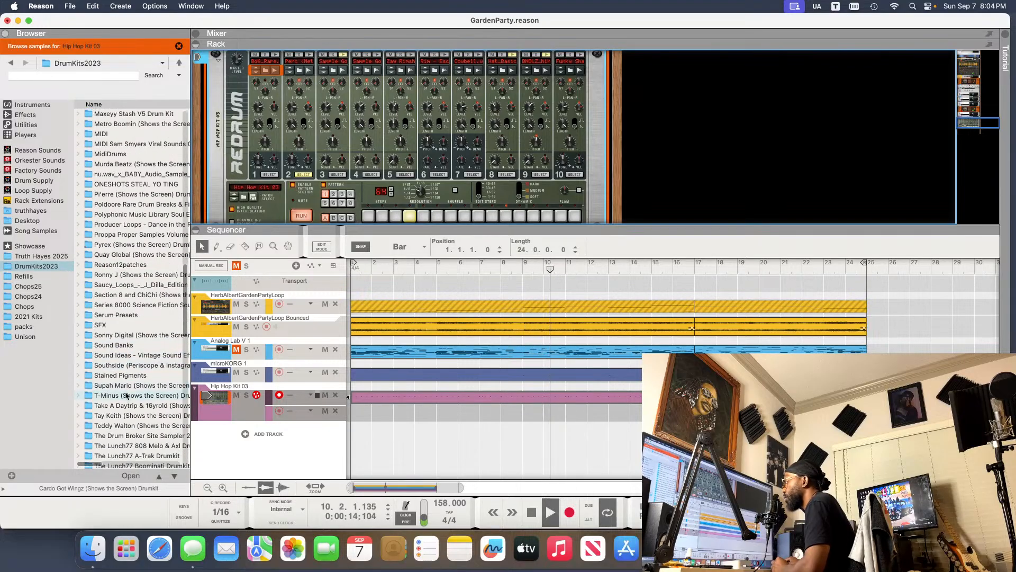
{"action": "double_click", "coordinate": [136, 427]}
{"action": "double_click", "coordinate": [102, 173]}
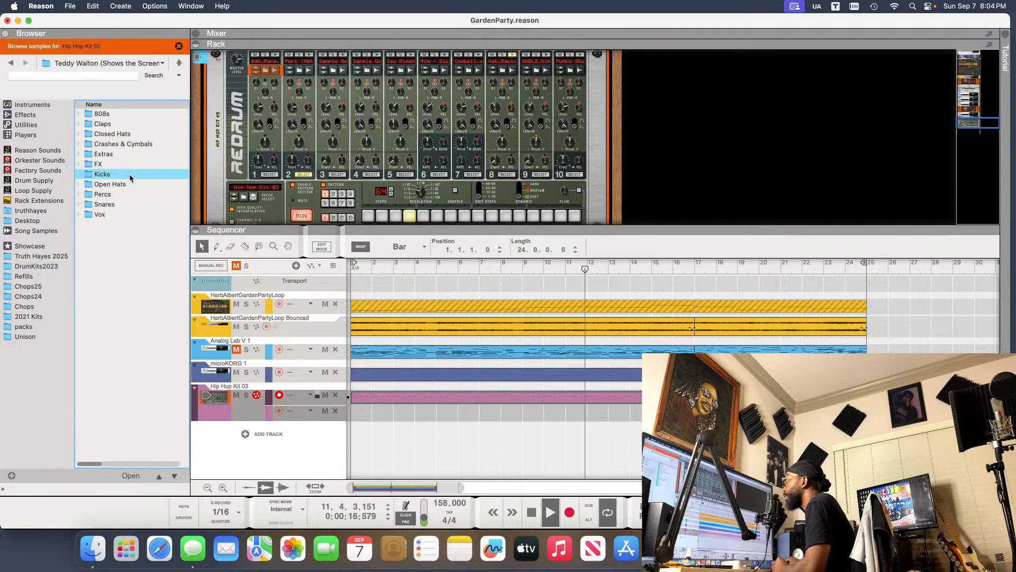
- Compare ABCDEFGH.WAV, BEVERLEY LAUREL KICK (1).wav and CB_Kick.wav on drum 1 during playback
{"action": "key", "text": "Down"}
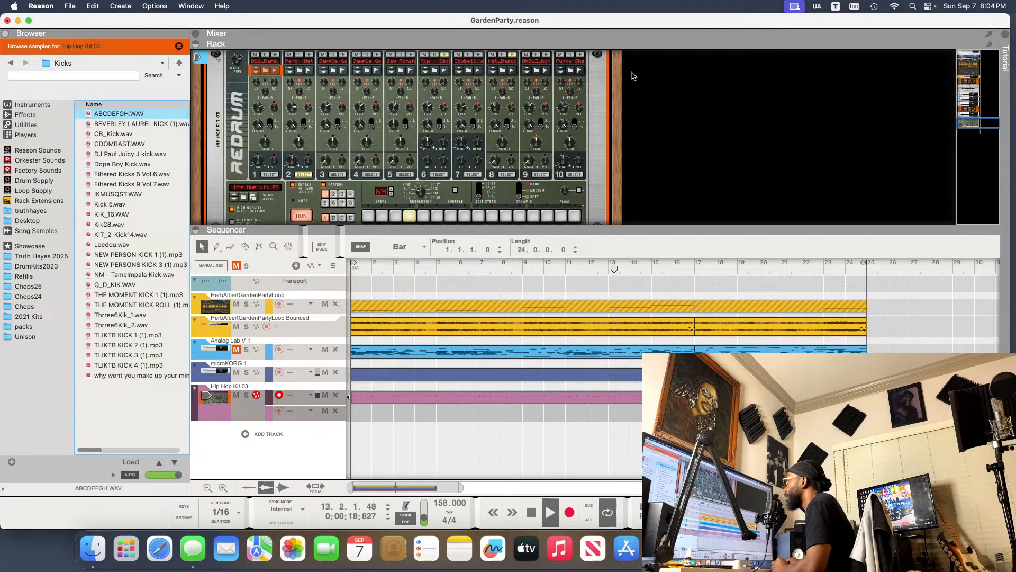
{"action": "key", "text": "Down"}
{"action": "key", "text": "Down"}
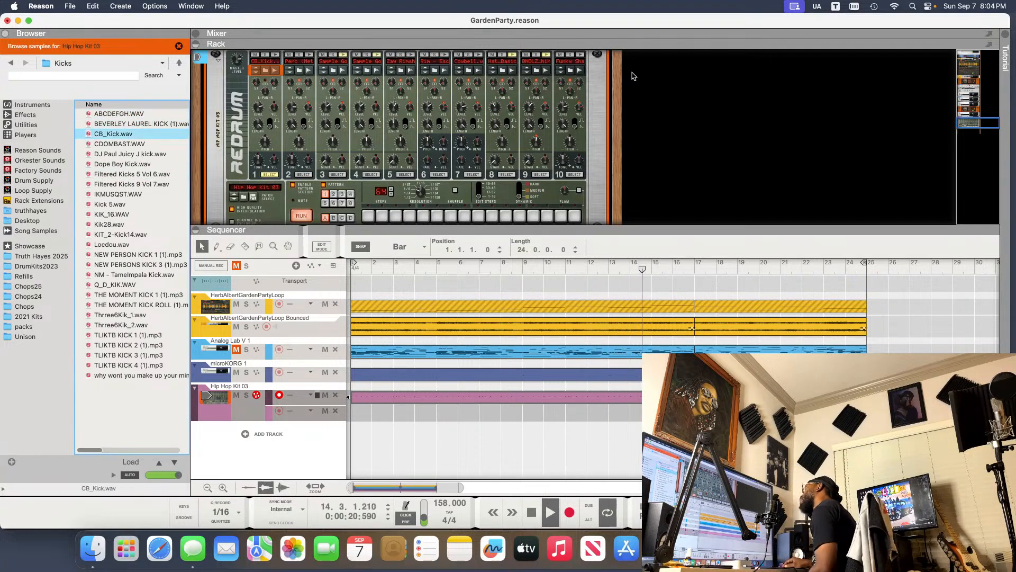
{"action": "key", "text": "Up"}
{"action": "key", "text": "Up"}
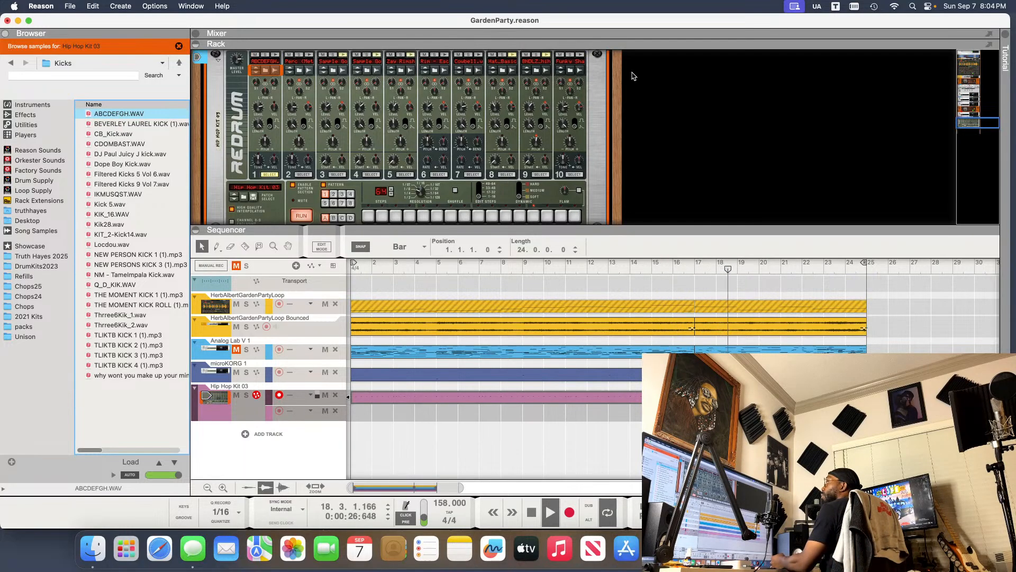
{"action": "key", "text": "Down"}
{"action": "key", "text": "Down"}
{"action": "key", "text": "Down"}
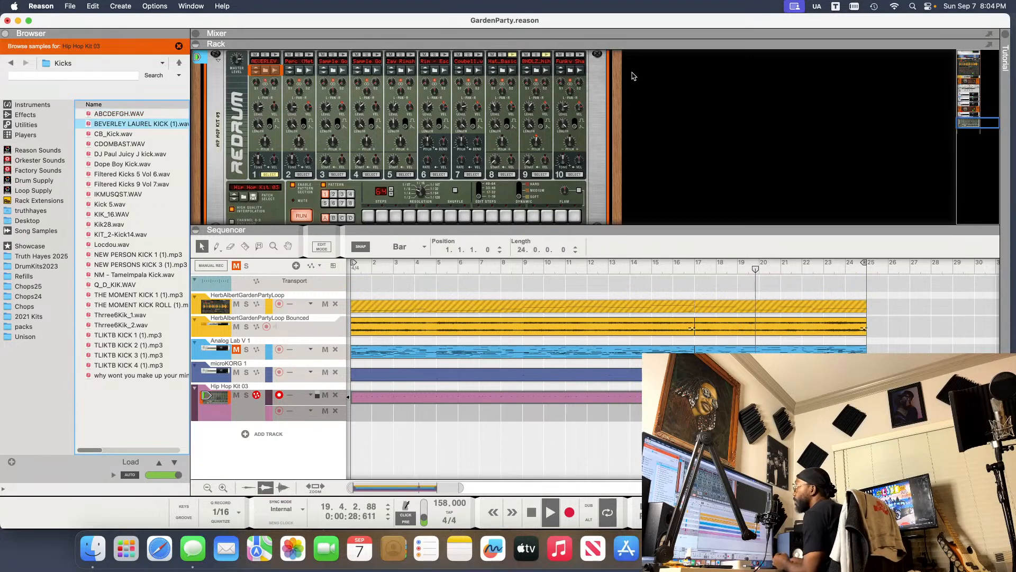
{"action": "key", "text": "Up"}
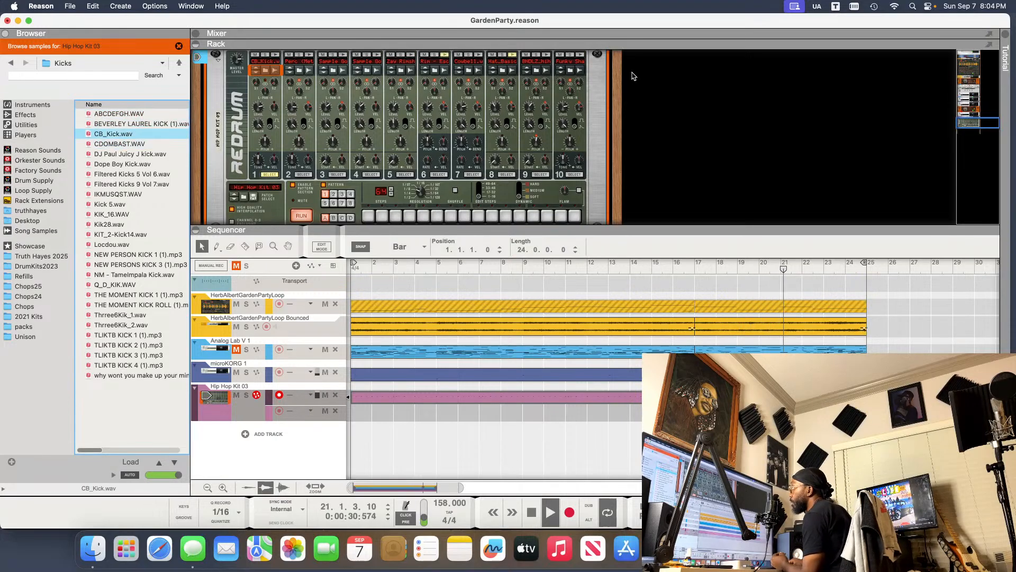
- Audition the remaining kicks after CB_Kick.wav on drum 1, through to the last sample in the folder
{"action": "key", "text": "Down"}
{"action": "key", "text": "Down"}
{"action": "key", "text": "Down"}
{"action": "key", "text": "Down"}
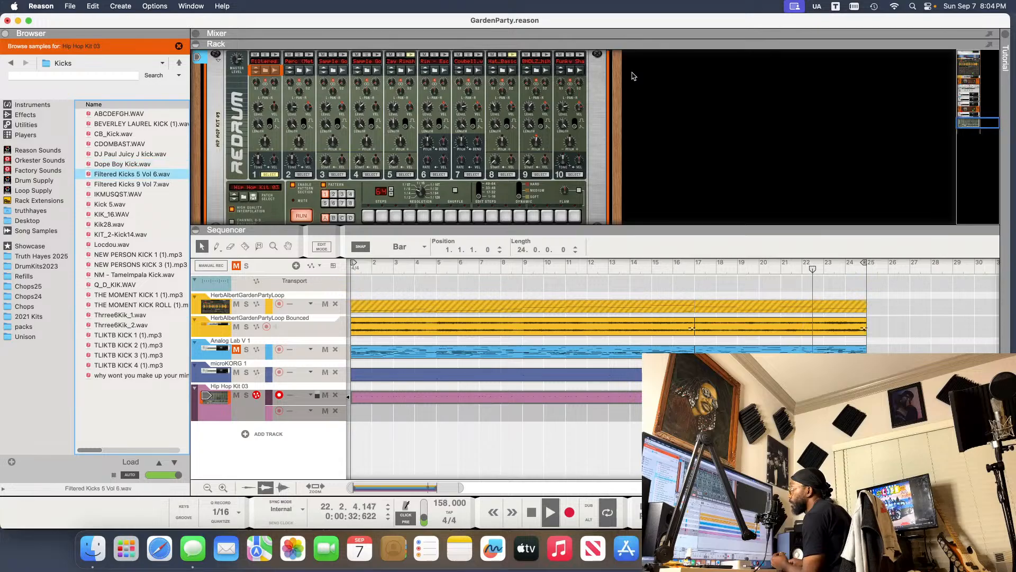
{"action": "key", "text": "Up"}
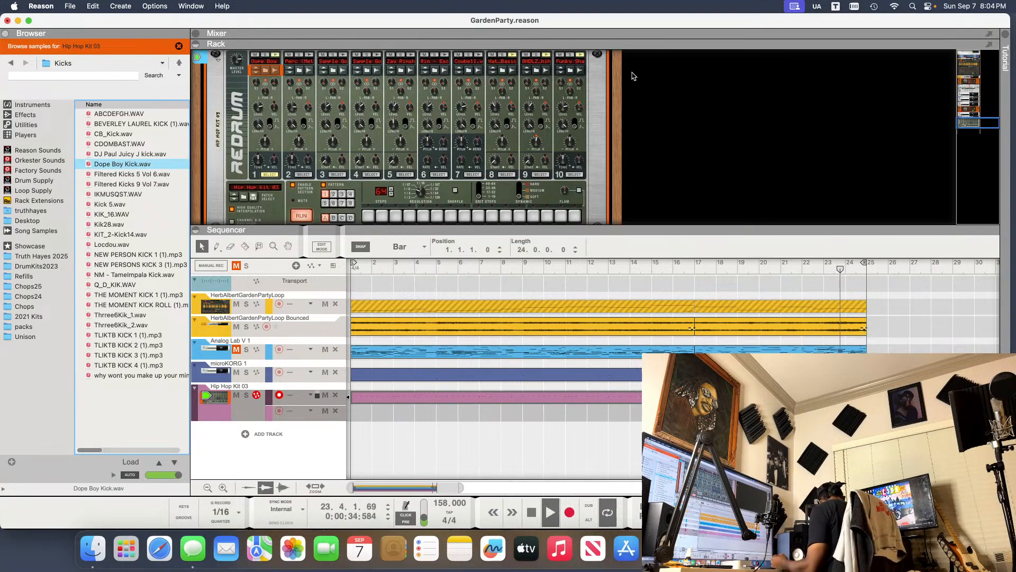
{"action": "key", "text": "Down"}
{"action": "key", "text": "Down"}
{"action": "key", "text": "Down"}
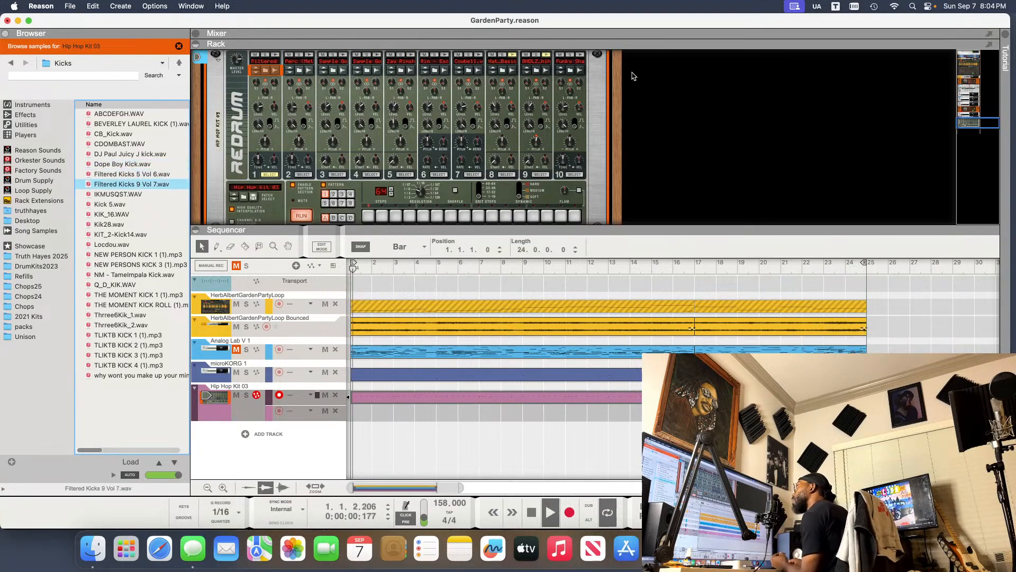
{"action": "key", "text": "Down"}
{"action": "key", "text": "Down"}
{"action": "key", "text": "Down"}
{"action": "key", "text": "Down"}
{"action": "key", "text": "Down"}
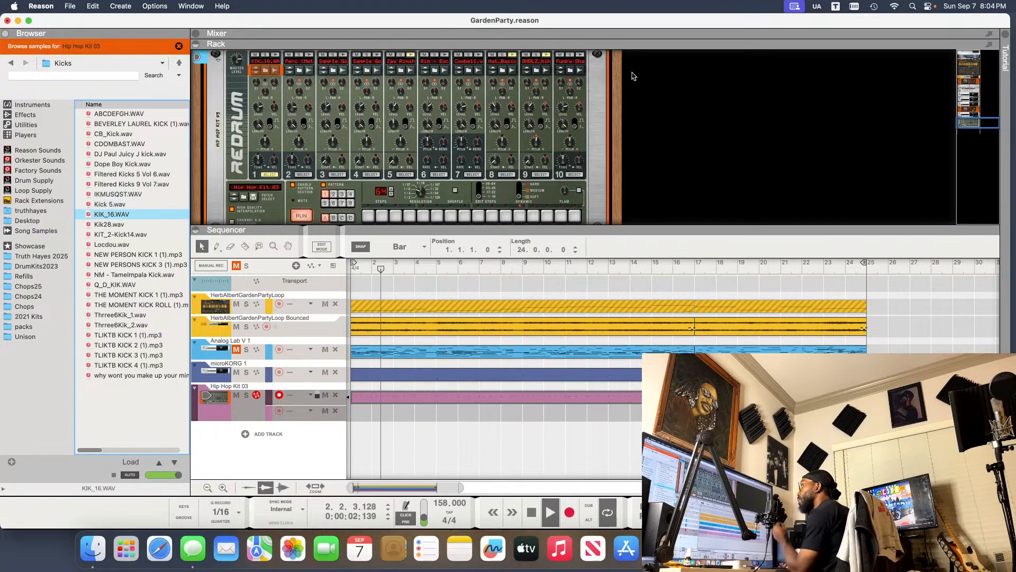
{"action": "key", "text": "Down"}
{"action": "key", "text": "Down"}
{"action": "key", "text": "Down"}
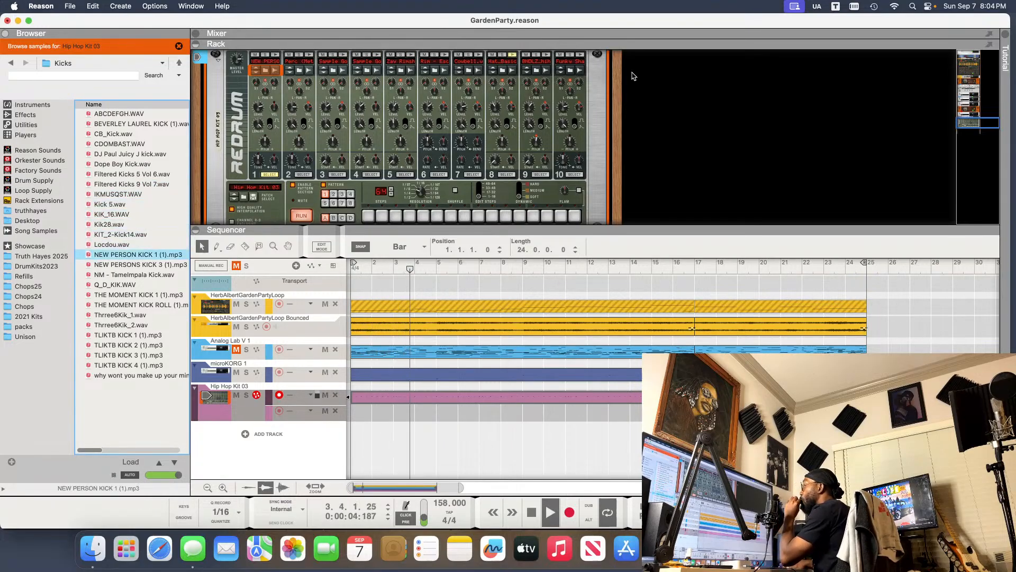
{"action": "key", "text": "Down"}
{"action": "key", "text": "Down"}
{"action": "key", "text": "Down"}
{"action": "key", "text": "Down"}
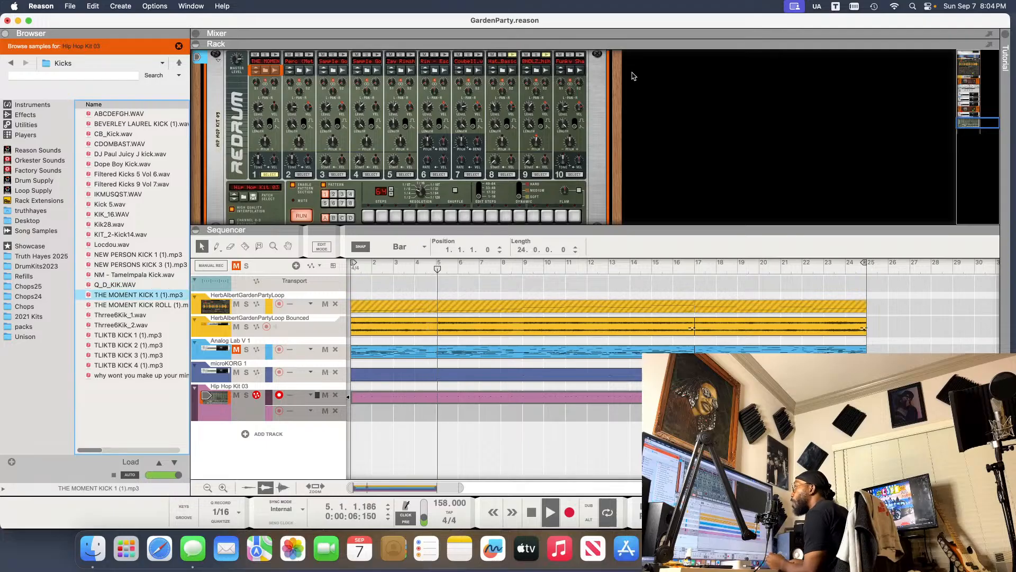
{"action": "key", "text": "Down"}
{"action": "key", "text": "Down"}
{"action": "key", "text": "Down"}
{"action": "key", "text": "Down"}
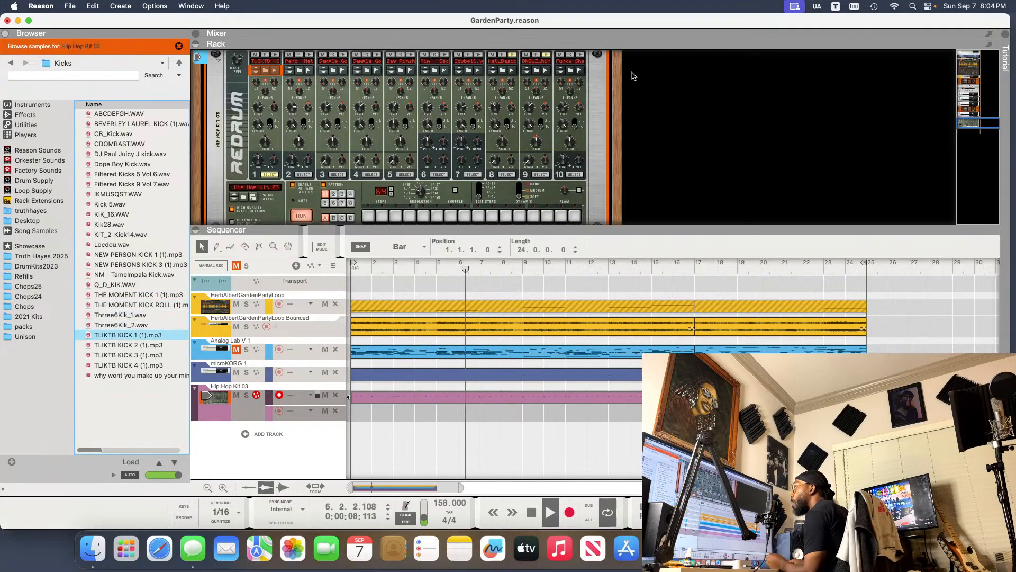
{"action": "key", "text": "Down"}
{"action": "key", "text": "Down"}
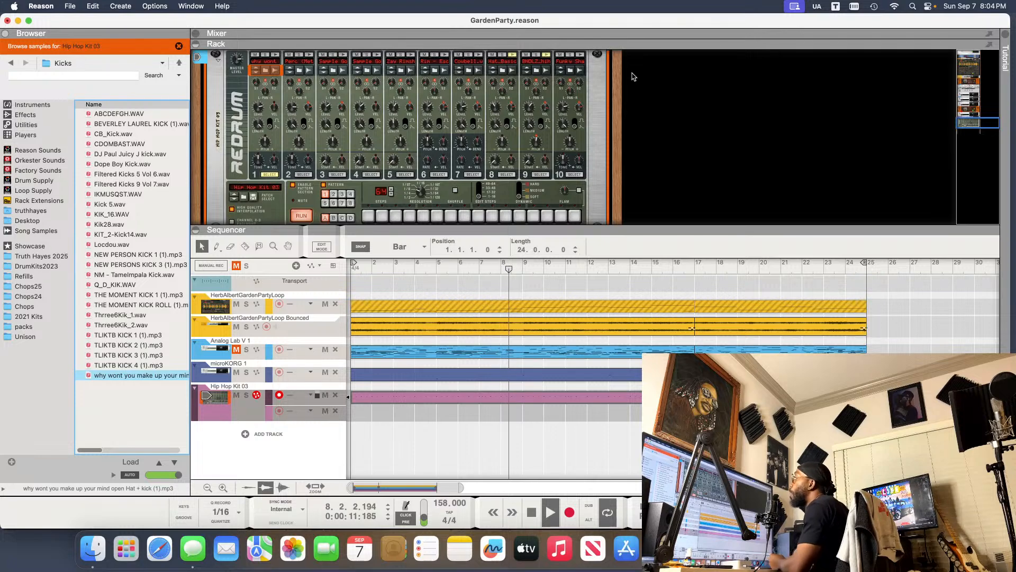
- Return to DrumKits2023 and open the Kicks folder of the Everyone in 808 Mafia kit
{"action": "left_click", "coordinate": [11, 63]}
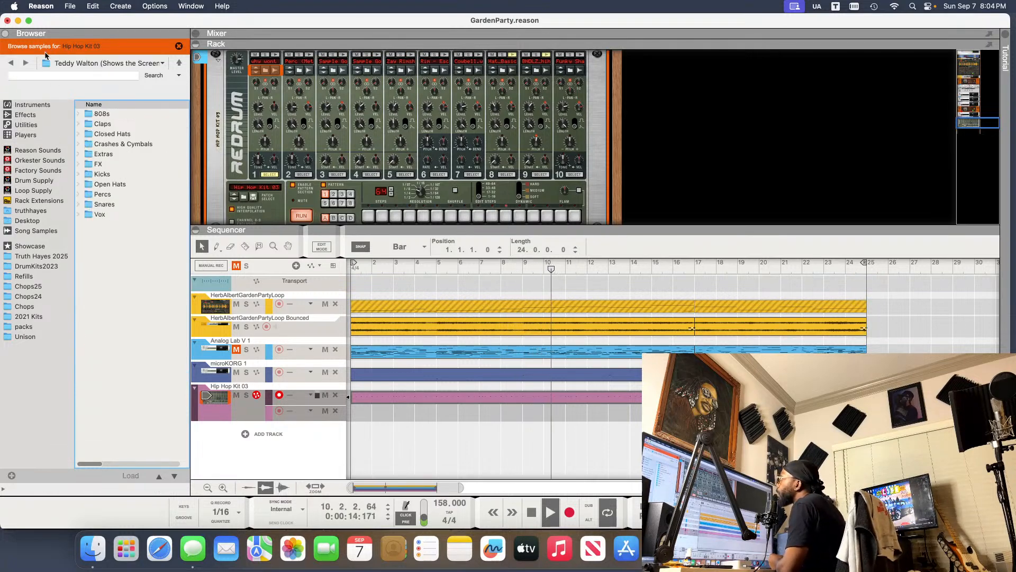
{"action": "left_click", "coordinate": [178, 64]}
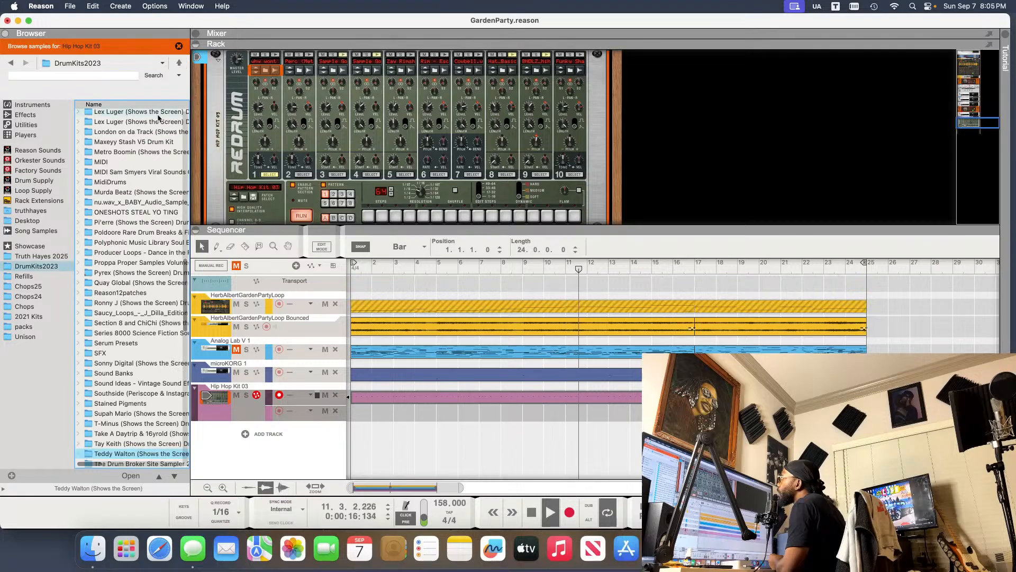
{"action": "scroll", "coordinate": [142, 197], "scroll_direction": "up", "scroll_amount": 2}
{"action": "scroll", "coordinate": [143, 197], "scroll_direction": "up", "scroll_amount": 3}
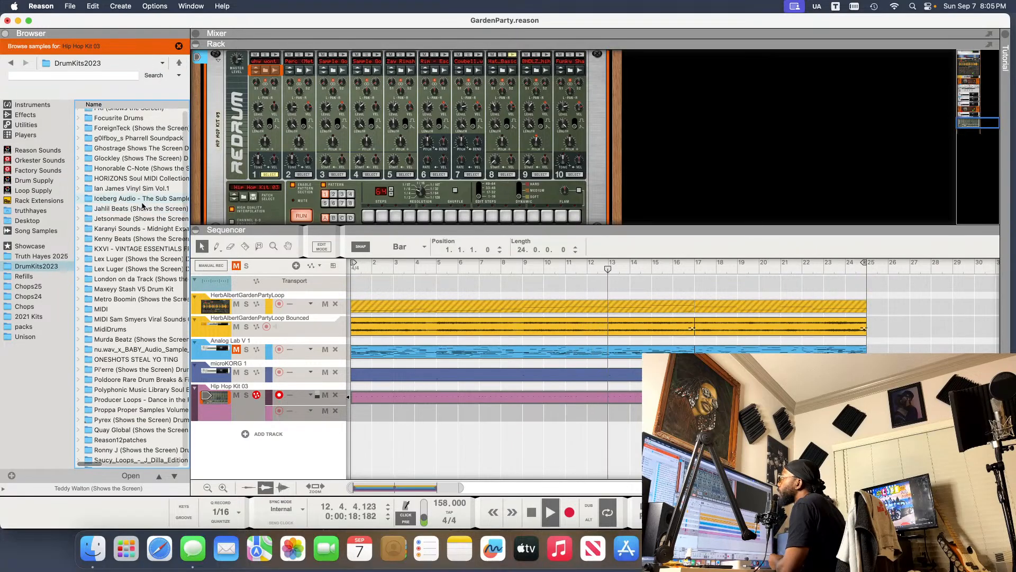
{"action": "scroll", "coordinate": [143, 204], "scroll_direction": "up", "scroll_amount": 3}
{"action": "scroll", "coordinate": [142, 208], "scroll_direction": "up", "scroll_amount": 6}
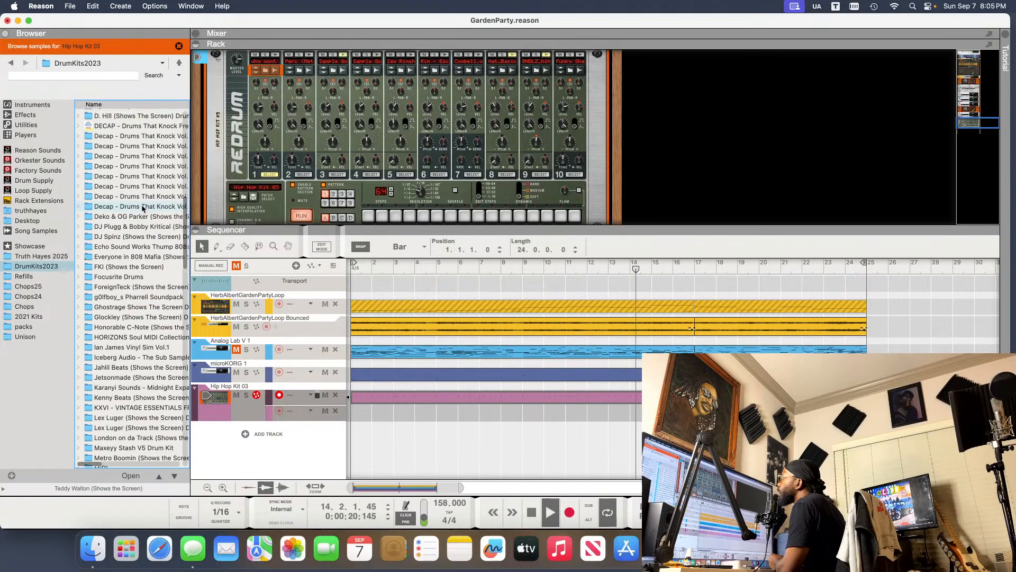
{"action": "double_click", "coordinate": [135, 271]}
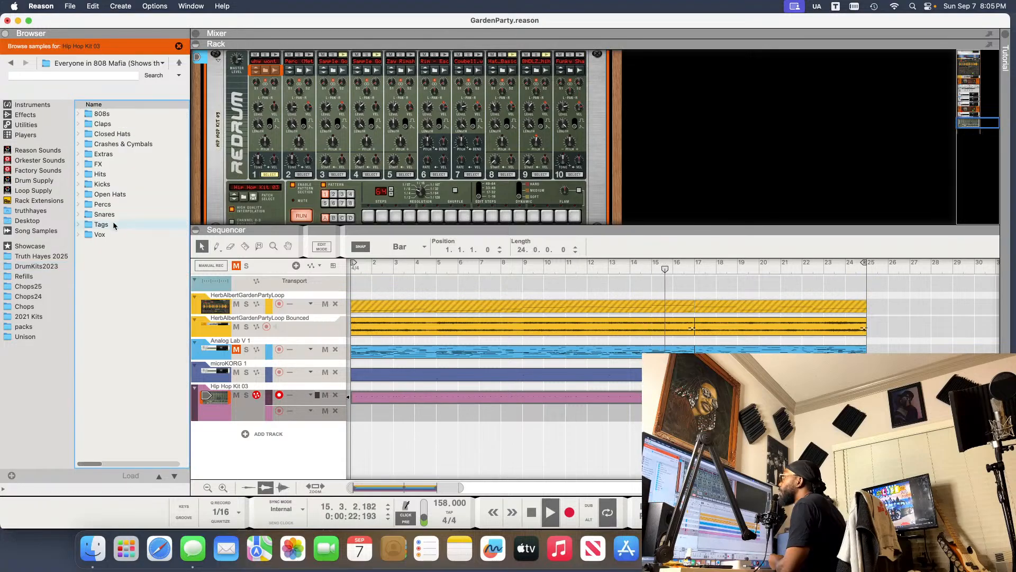
{"action": "double_click", "coordinate": [121, 185]}
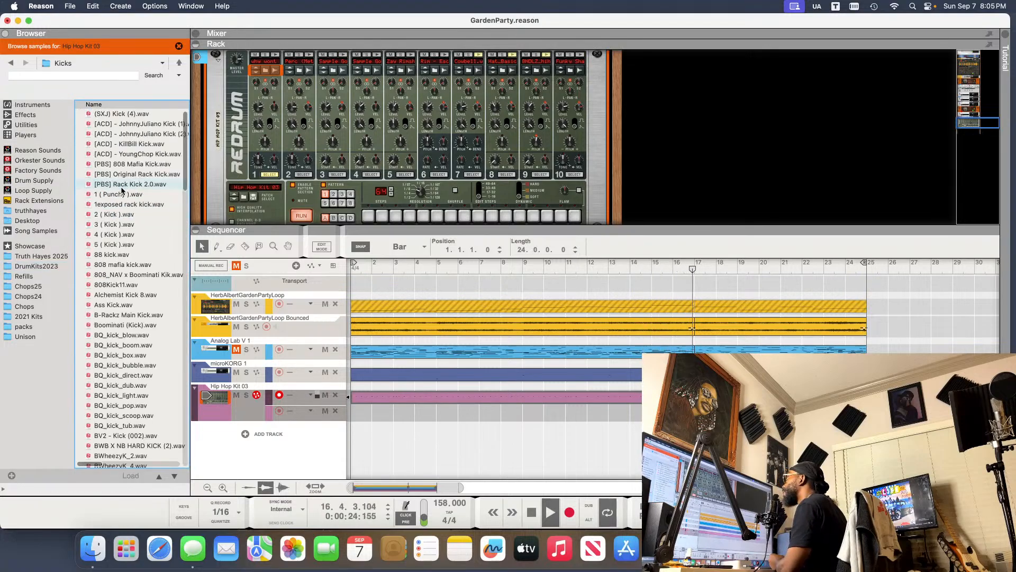
- Load (SXJ) Kick (4).wav onto drum 1, stop playback, and return to the song start
{"action": "left_click", "coordinate": [129, 118]}
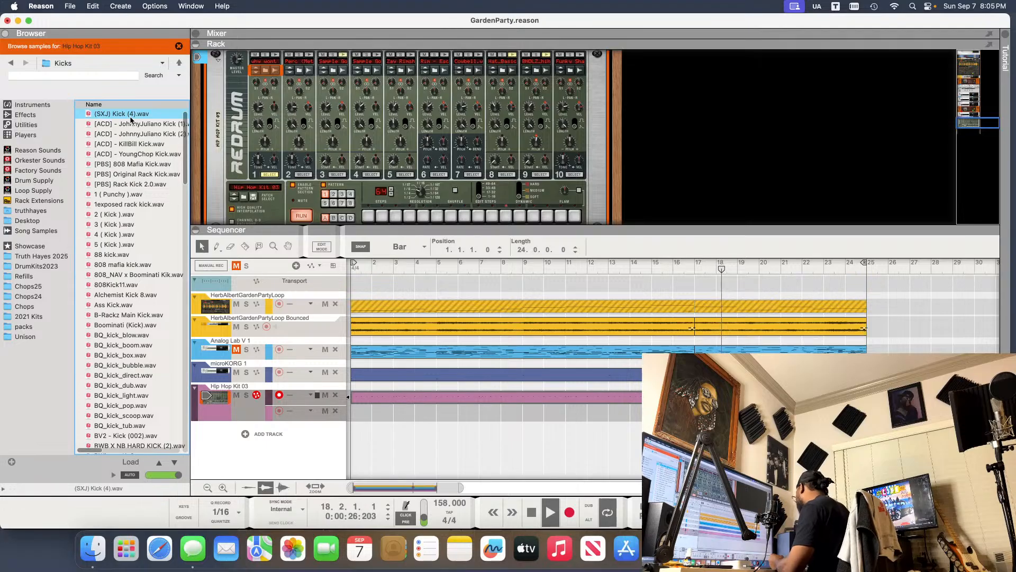
{"action": "double_click", "coordinate": [130, 118]}
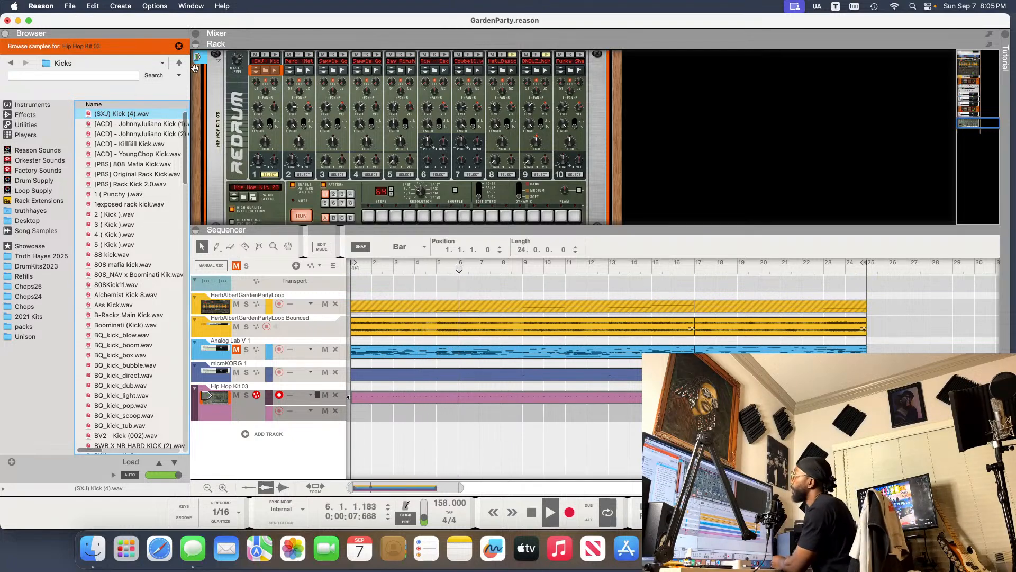
{"action": "key", "text": "space"}
{"action": "left_click_drag", "start_coordinate": [409, 266], "coordinate": [297, 257]}
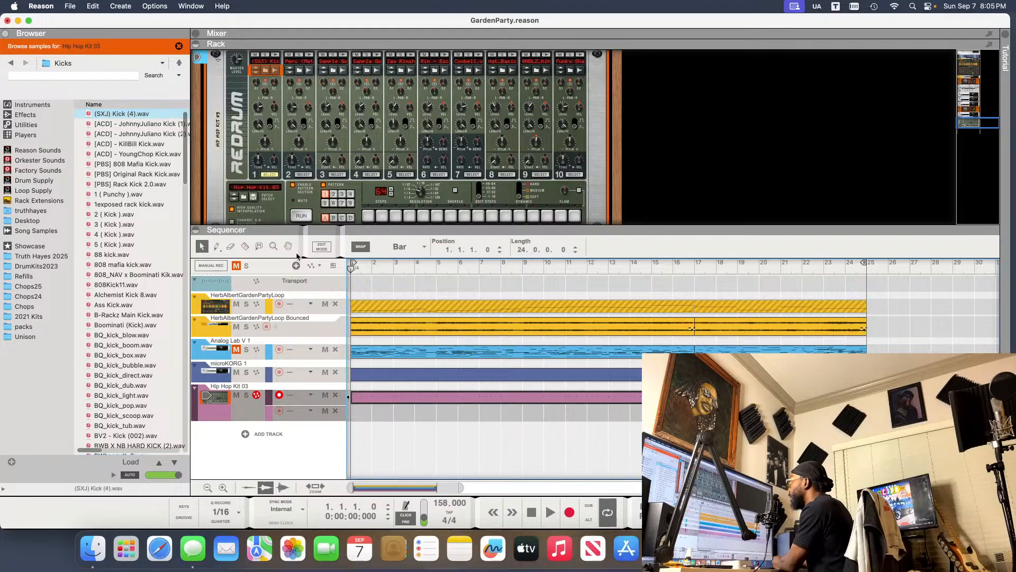
- Set drum 1 kicks on steps 1 and 4 only, and replay the pattern from the song start
{"action": "left_click", "coordinate": [259, 114]}
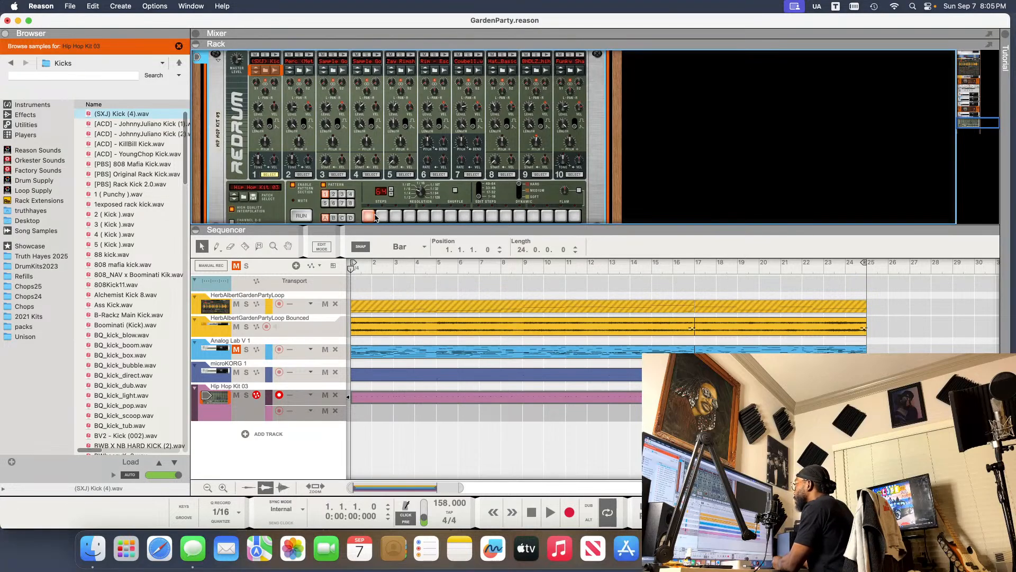
{"action": "left_click", "coordinate": [409, 216]}
{"action": "key", "text": "space"}
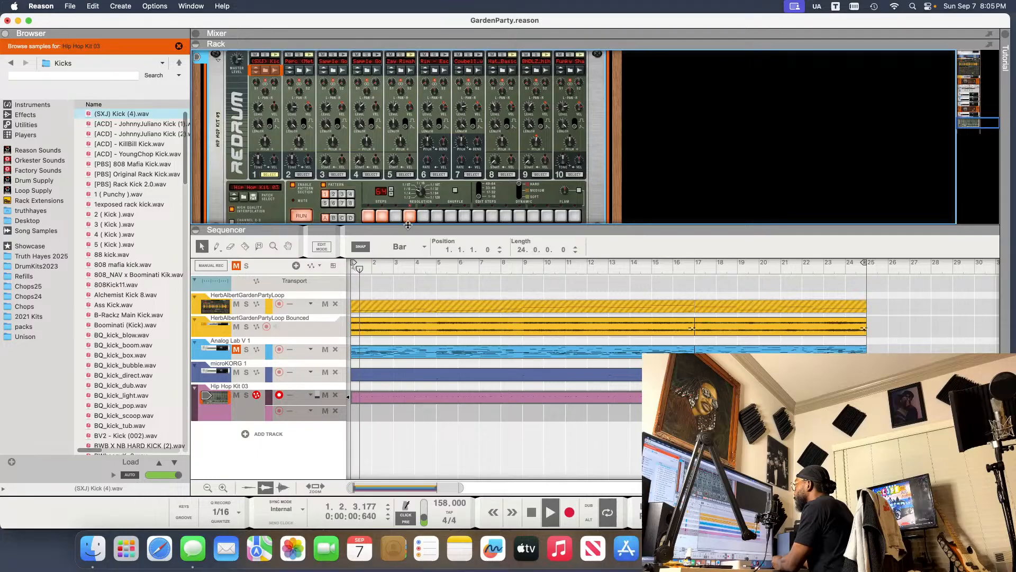
{"action": "left_click", "coordinate": [382, 217]}
{"action": "key", "text": "space"}
{"action": "left_click_drag", "start_coordinate": [377, 269], "coordinate": [354, 274]}
{"action": "key", "text": "space"}
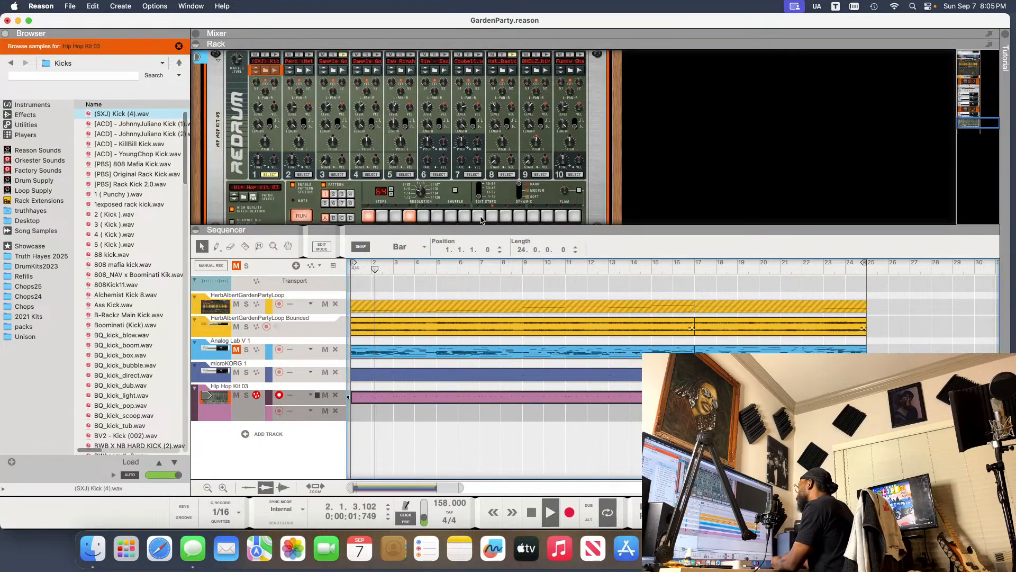
- Try a drum 1 kick on step 9, move it to step 10, and replay from the song start
{"action": "key", "text": "space"}
{"action": "left_click", "coordinate": [478, 216]}
{"action": "left_click_drag", "start_coordinate": [379, 269], "coordinate": [314, 280]}
{"action": "key", "text": "space"}
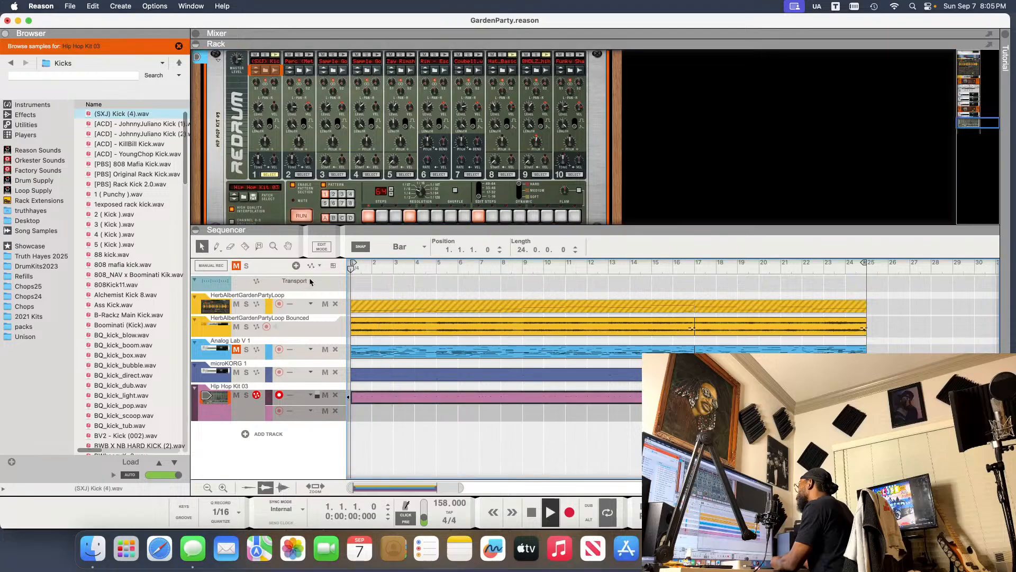
{"action": "key", "text": "space"}
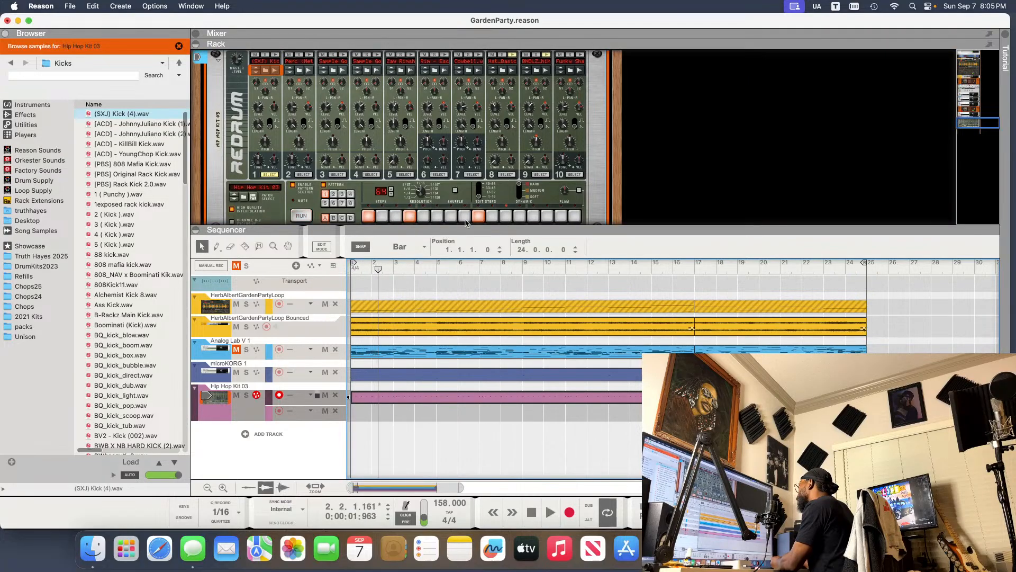
{"action": "left_click", "coordinate": [483, 218]}
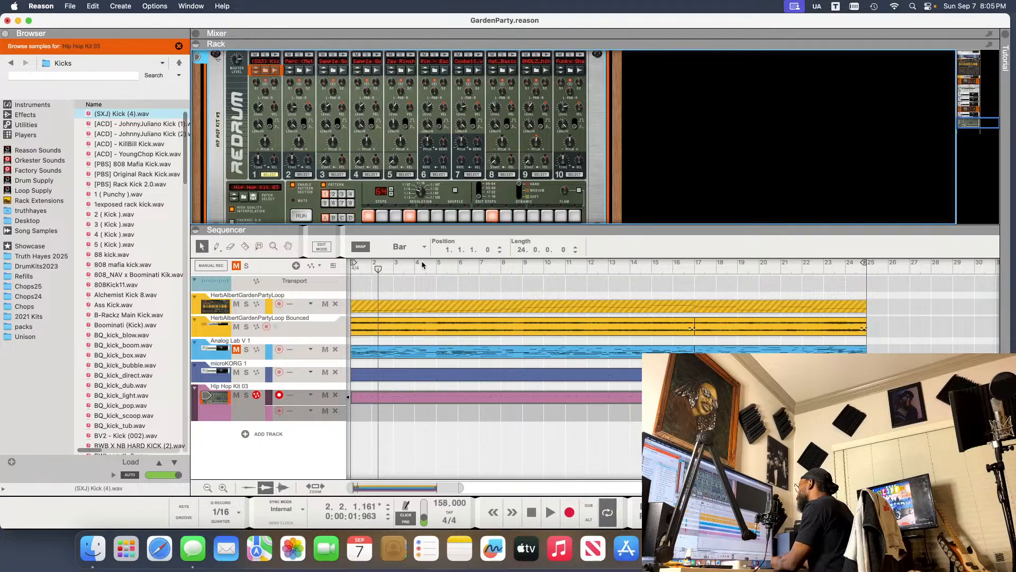
{"action": "left_click_drag", "start_coordinate": [396, 268], "coordinate": [284, 272]}
{"action": "key", "text": "space"}
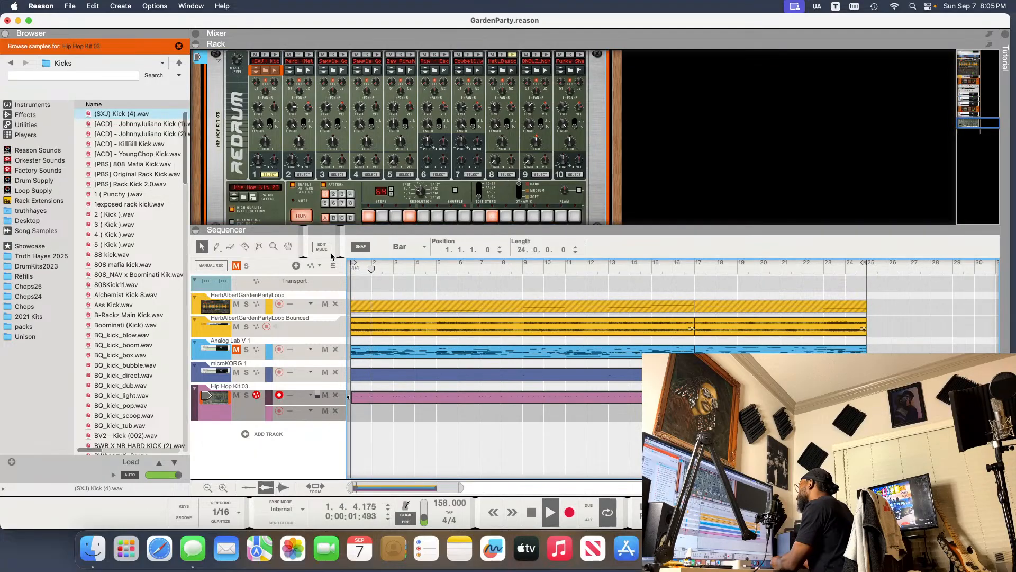
- Add drum 1 kicks on steps 14 and 16 and replay the pattern from the song start
{"action": "key", "text": "space"}
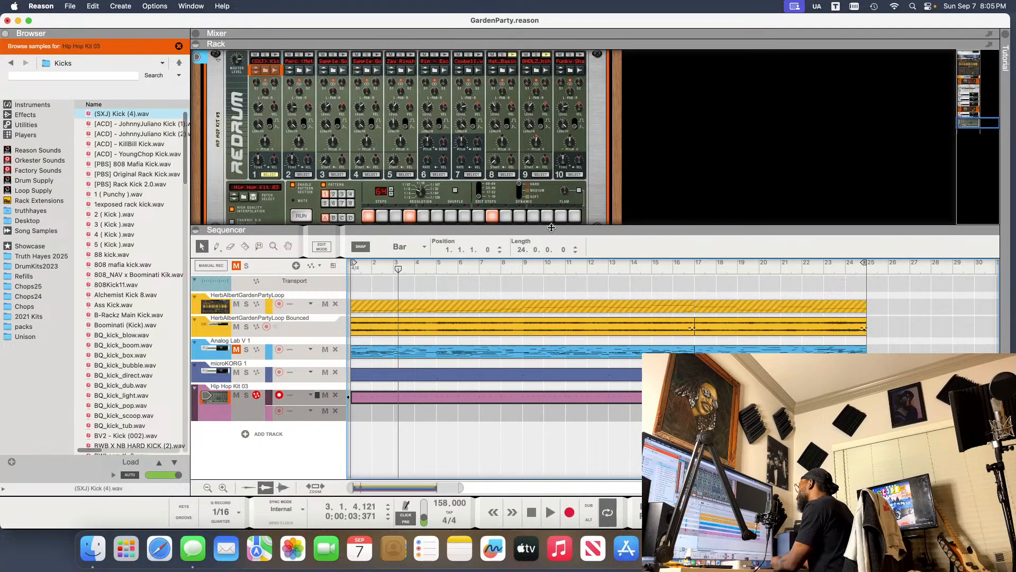
{"action": "left_click", "coordinate": [549, 218]}
{"action": "left_click_drag", "start_coordinate": [434, 267], "coordinate": [322, 271]}
{"action": "key", "text": "space"}
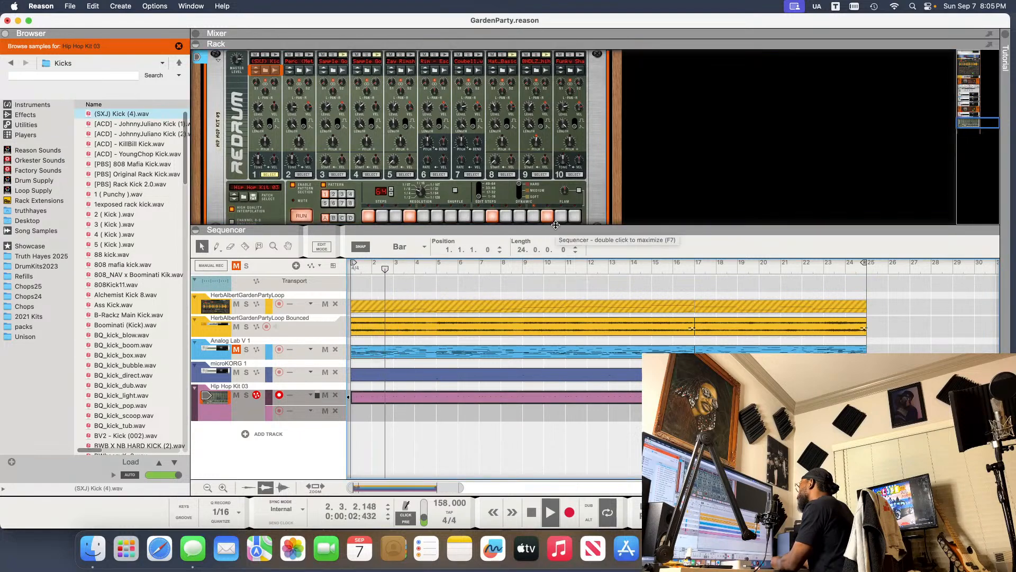
{"action": "left_click", "coordinate": [571, 217]}
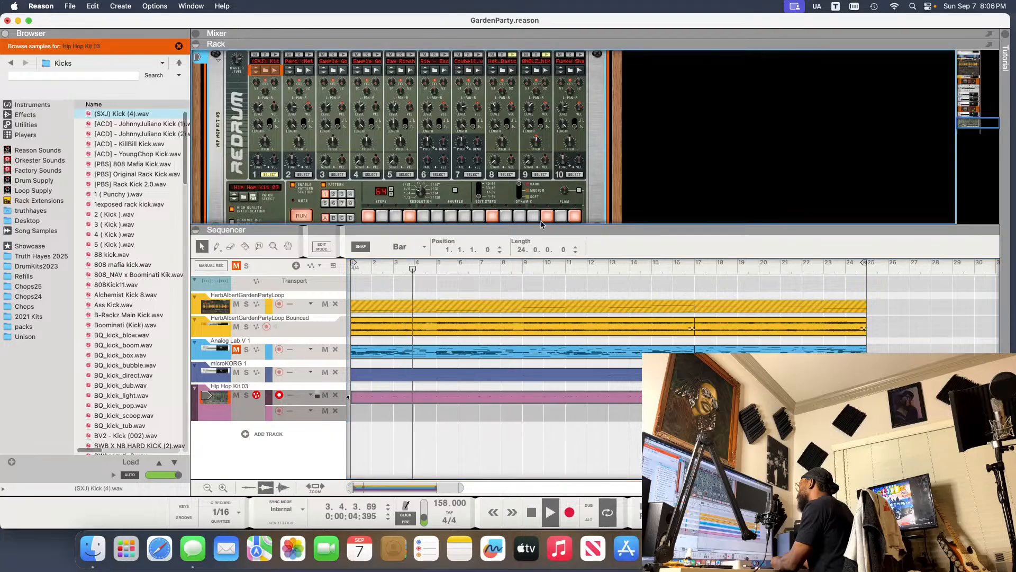
{"action": "key", "text": "space"}
{"action": "left_click_drag", "start_coordinate": [387, 269], "coordinate": [331, 241]}
{"action": "key", "text": "space"}
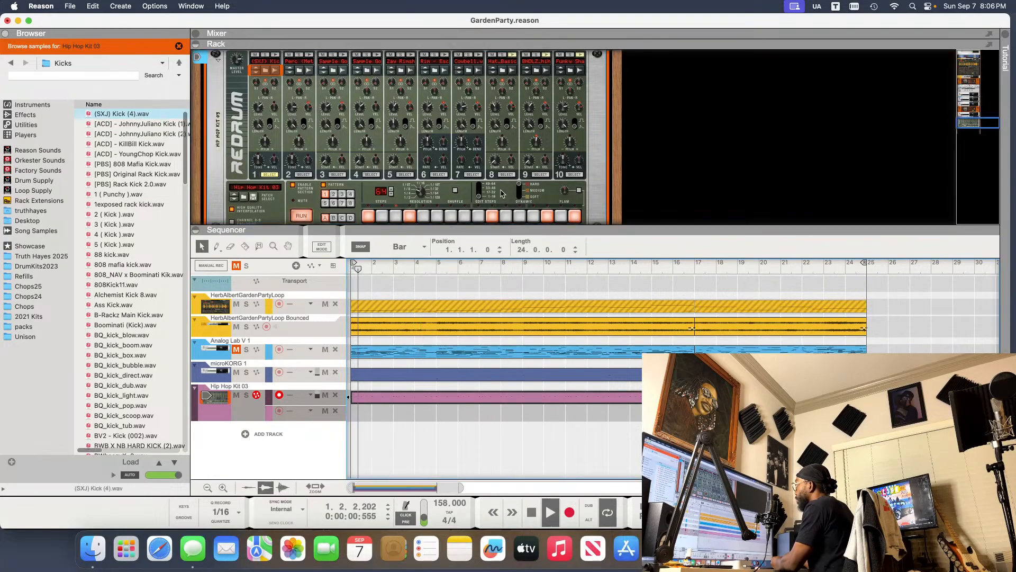
- Program drum 1 kicks on steps 17, 20, 22, 27 and 31 of the pattern during playback
{"action": "left_click", "coordinate": [483, 195]}
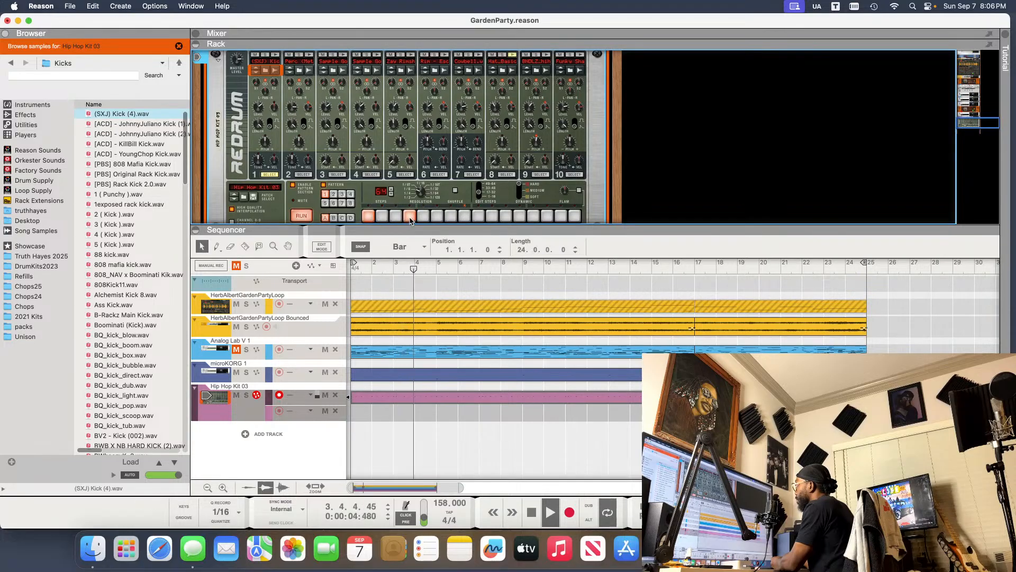
{"action": "left_click", "coordinate": [395, 267]}
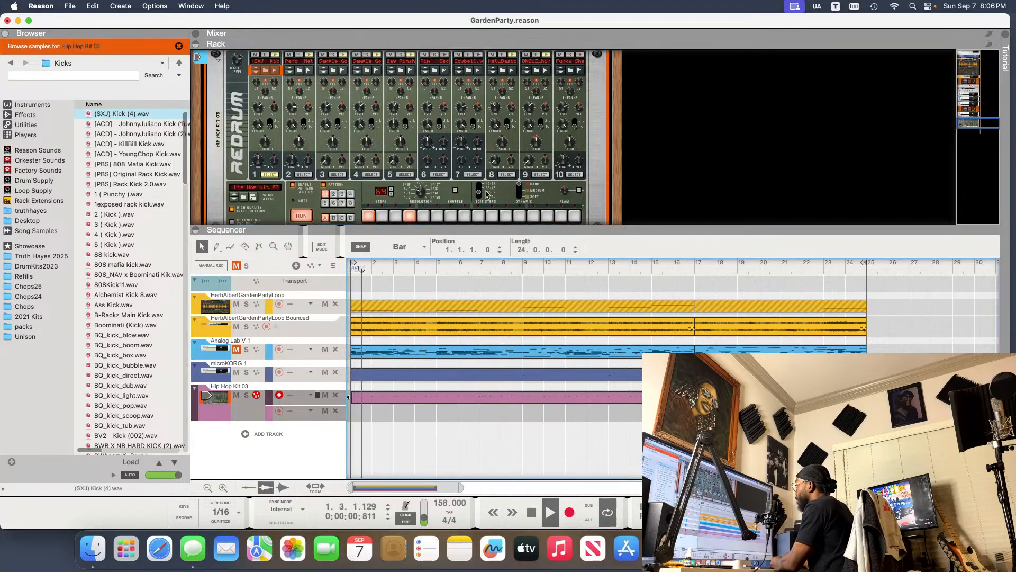
{"action": "left_click", "coordinate": [440, 217]}
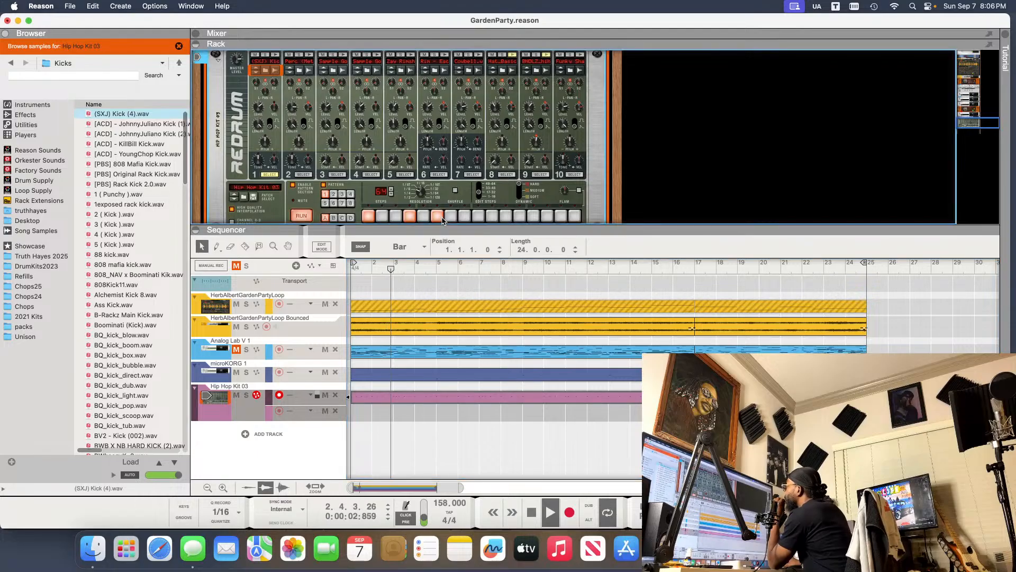
{"action": "left_click", "coordinate": [506, 216]}
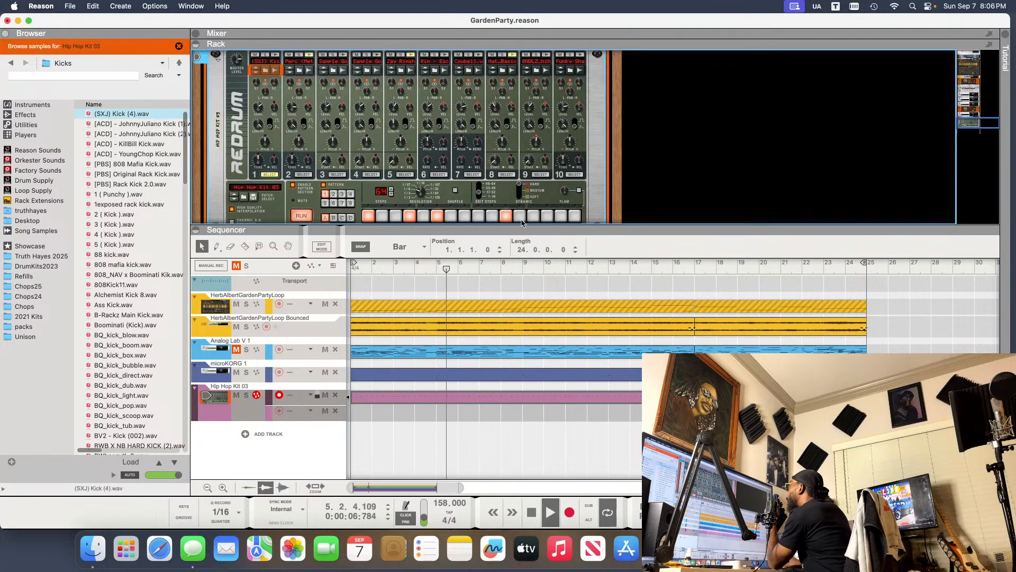
{"action": "left_click", "coordinate": [448, 268]}
{"action": "left_click_drag", "start_coordinate": [447, 268], "coordinate": [345, 266]}
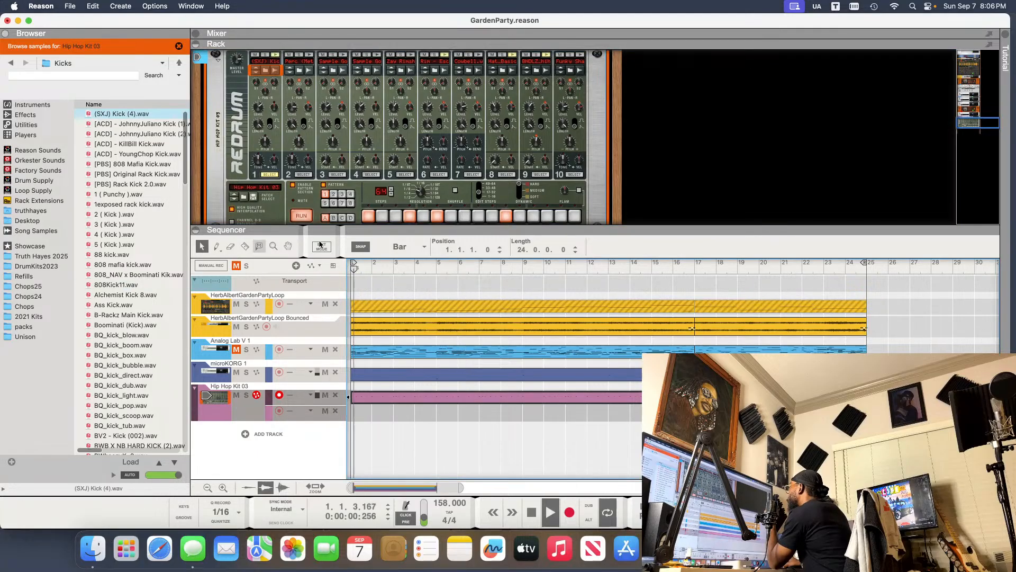
{"action": "left_click", "coordinate": [564, 219]}
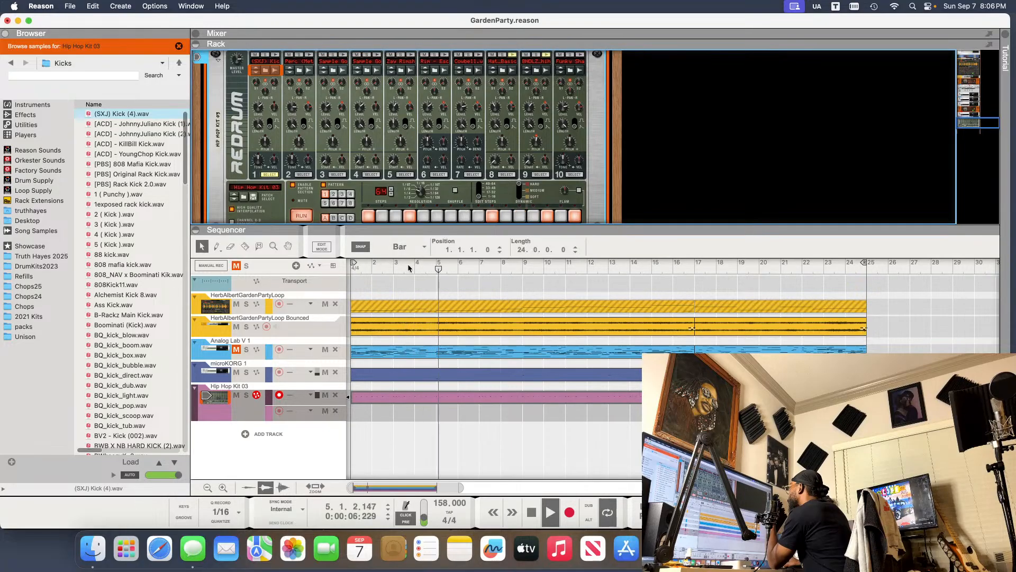
- Replay the beat from the song start and check the kicks on steps 1–16
{"action": "left_click_drag", "start_coordinate": [408, 267], "coordinate": [339, 266]}
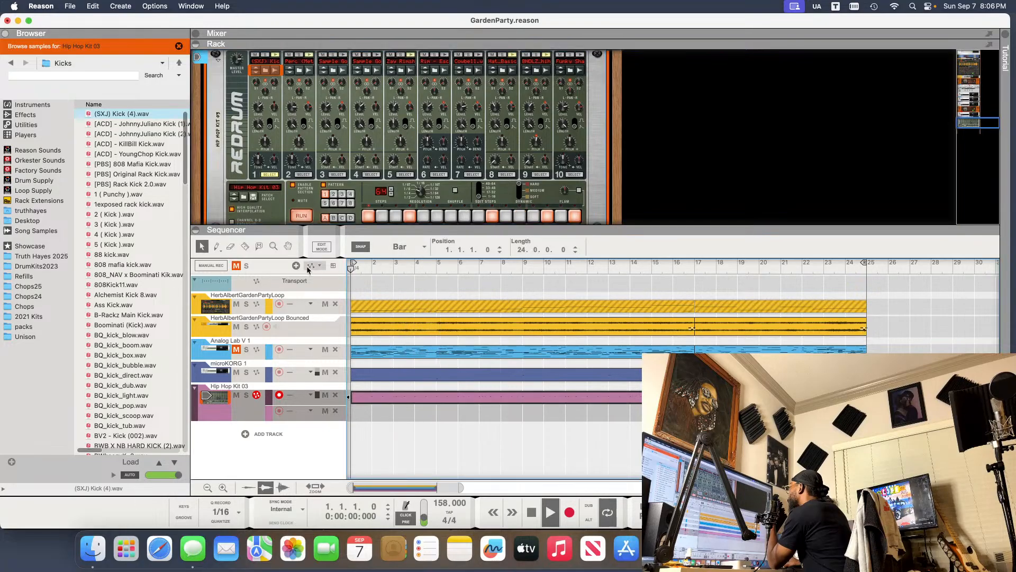
{"action": "left_click", "coordinate": [547, 216]}
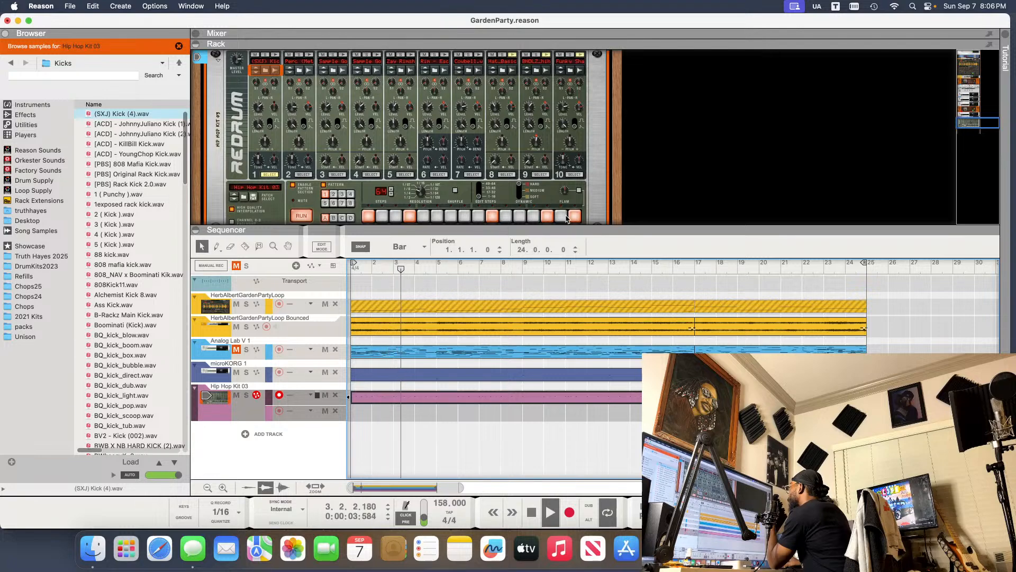
{"action": "key", "text": "space"}
{"action": "key", "text": "space"}
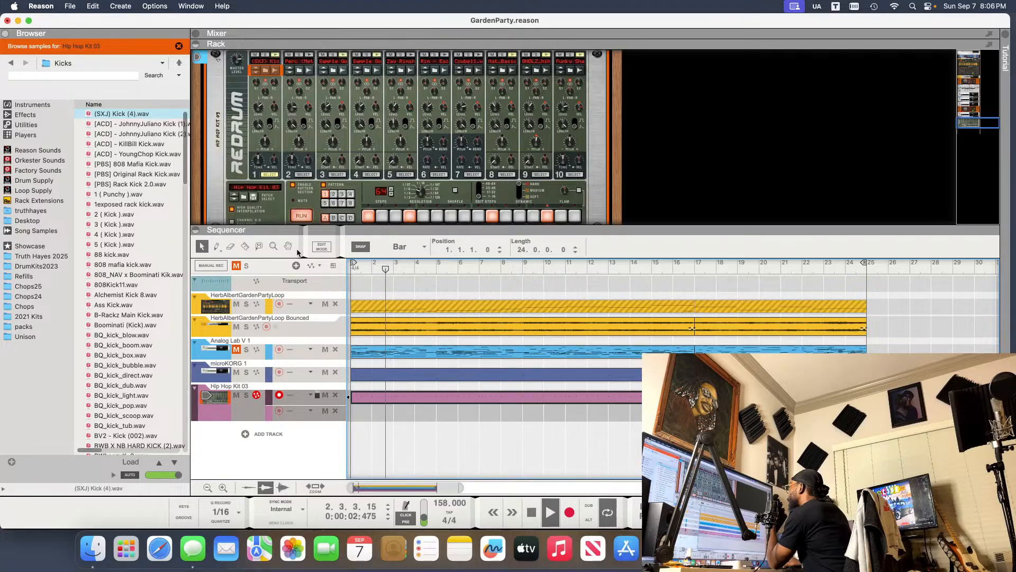
- Program drum 1 kicks on steps 33, 36, 42 and 46, repeating the opening kick phrase
{"action": "left_click", "coordinate": [479, 193]}
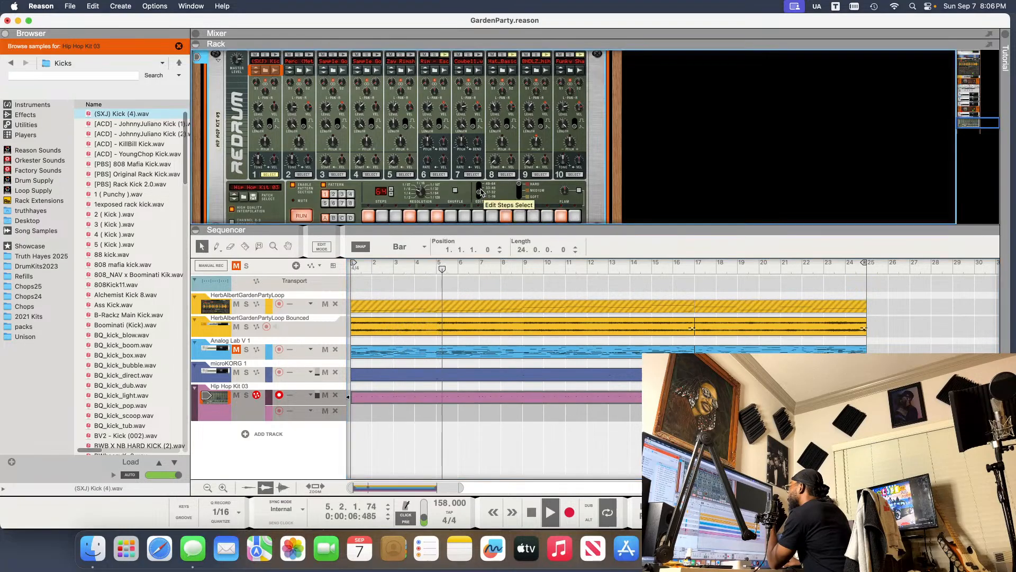
{"action": "left_click", "coordinate": [479, 188]}
{"action": "left_click", "coordinate": [368, 216]}
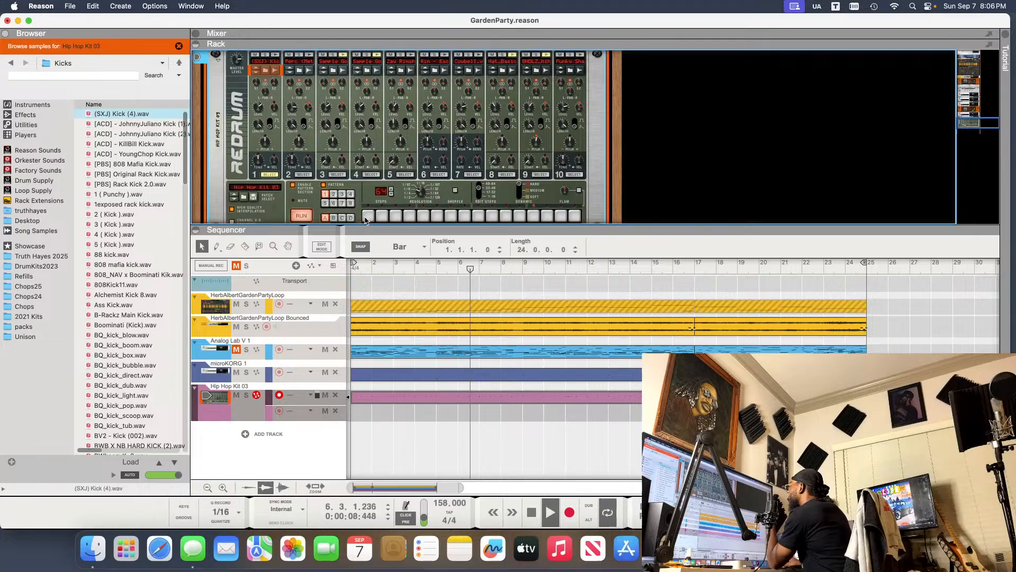
{"action": "left_click", "coordinate": [409, 216]}
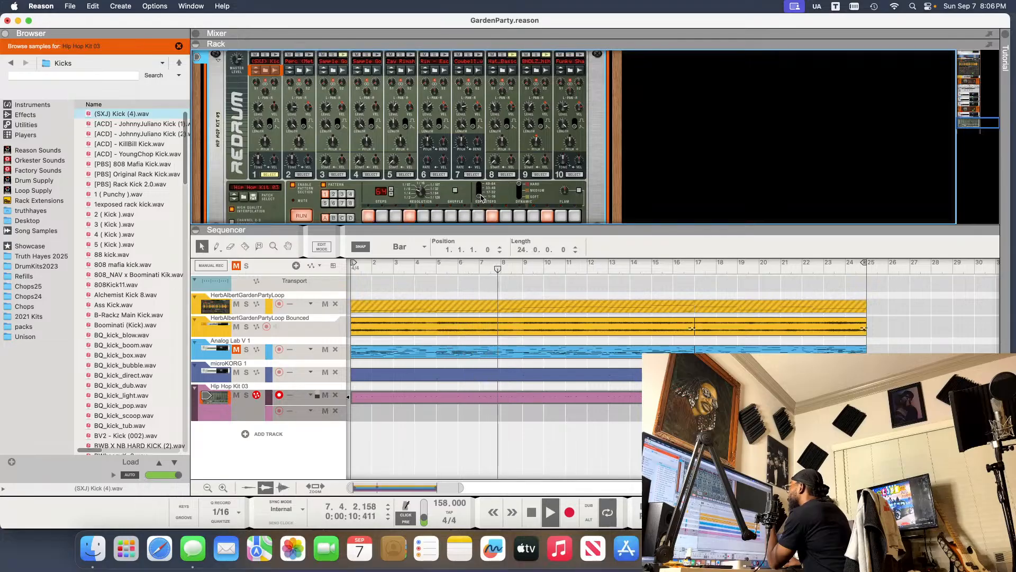
{"action": "left_click", "coordinate": [480, 197]}
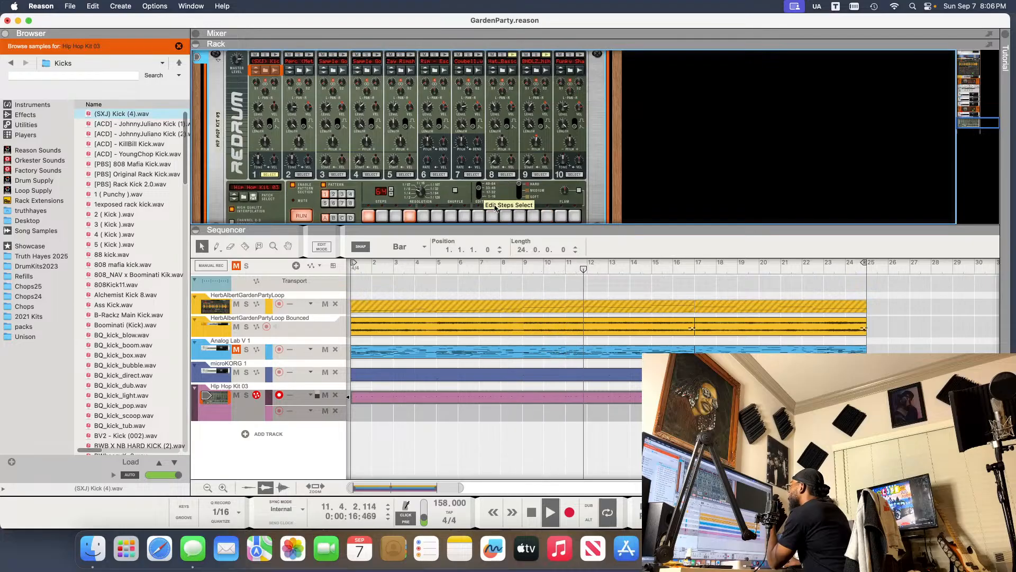
{"action": "left_click", "coordinate": [547, 215]}
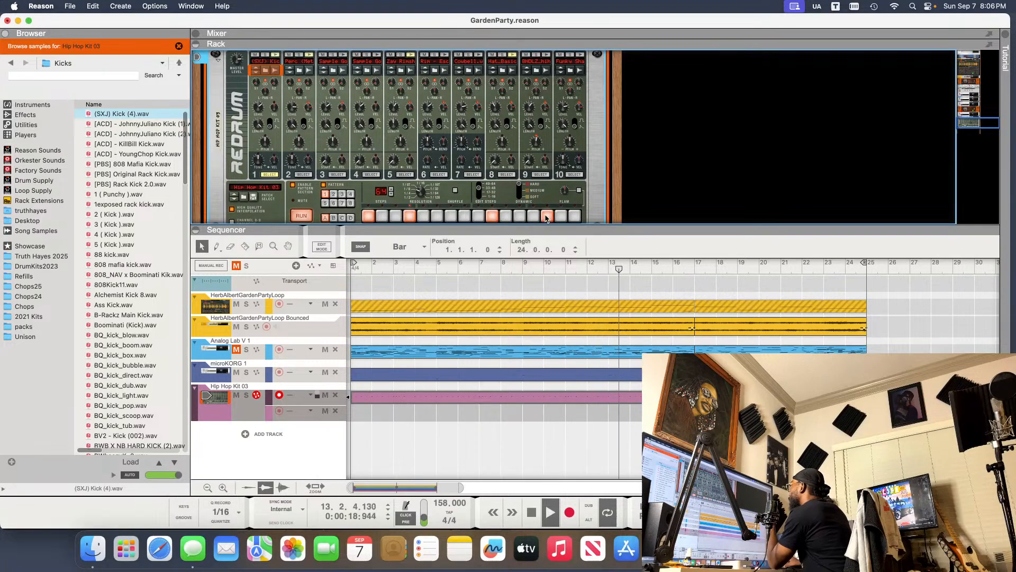
- Compare the drum 1 kicks across the pattern's 16-step sections and place a kick on the repeated phrase's sixteenth step
{"action": "left_click", "coordinate": [479, 188]}
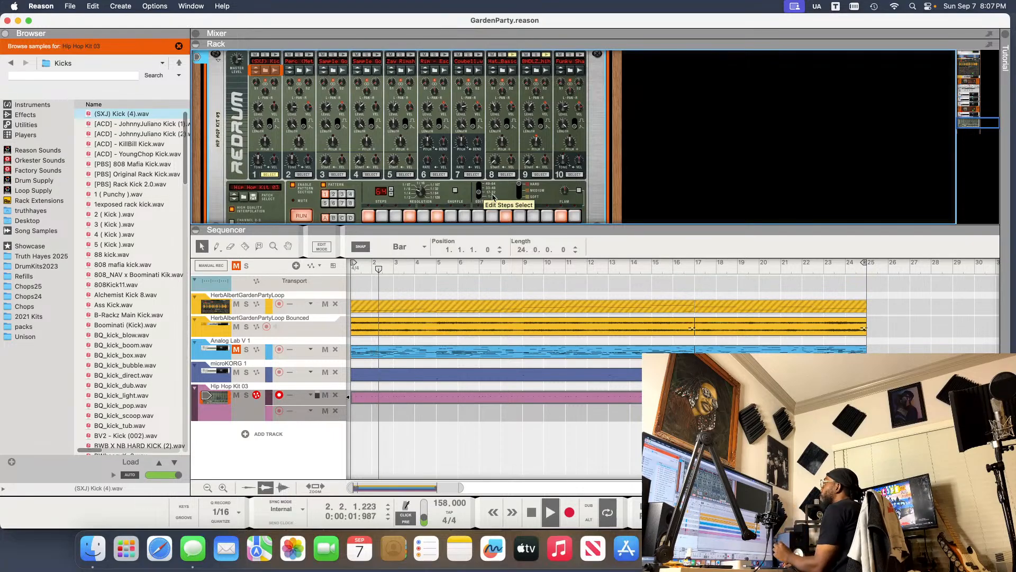
{"action": "left_click", "coordinate": [480, 192]}
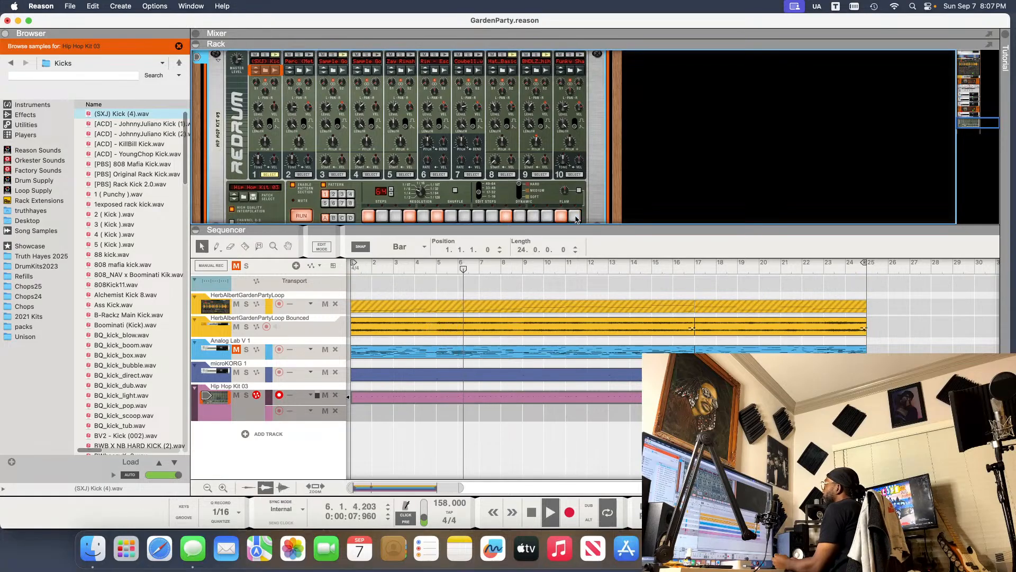
{"action": "left_click", "coordinate": [479, 185]}
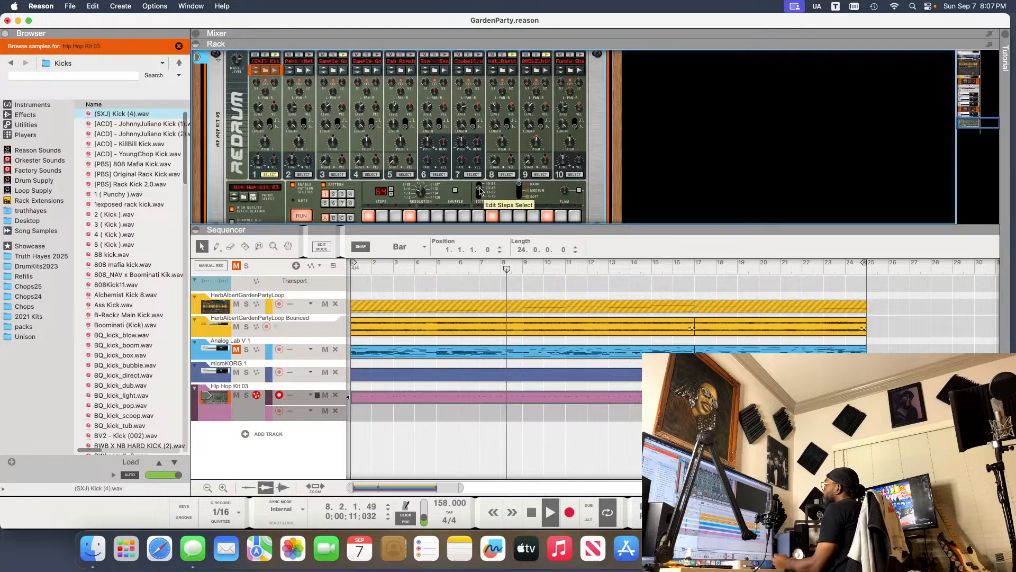
{"action": "left_click", "coordinate": [576, 220]}
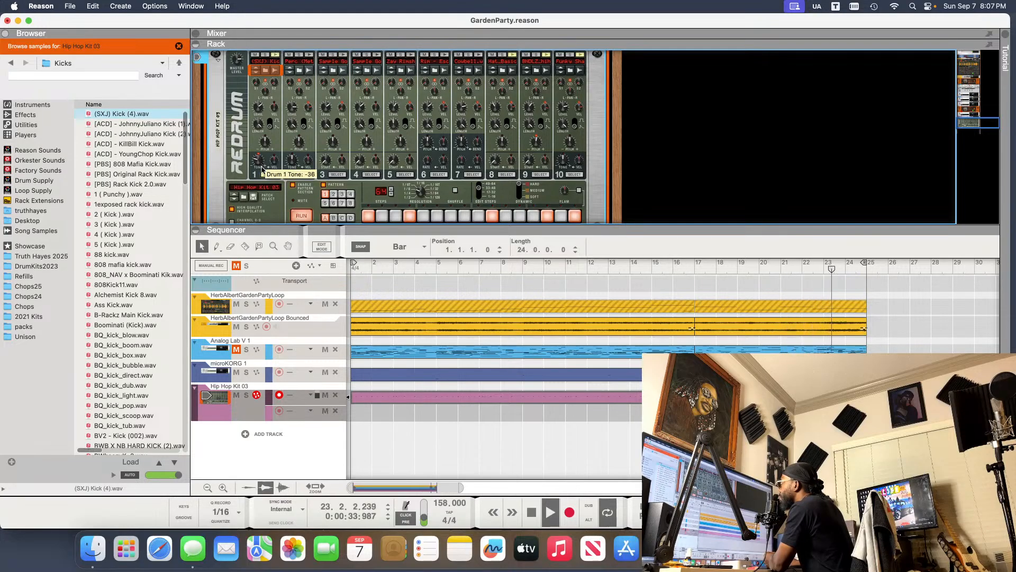
- Audition the kicks from [ACD] - JohnnyJuliano Kick (1) onward on drum 1 and keep [PBS] Original Rack Kick.wav
{"action": "left_click", "coordinate": [158, 125]}
{"action": "key", "text": "Down"}
{"action": "key", "text": "Down"}
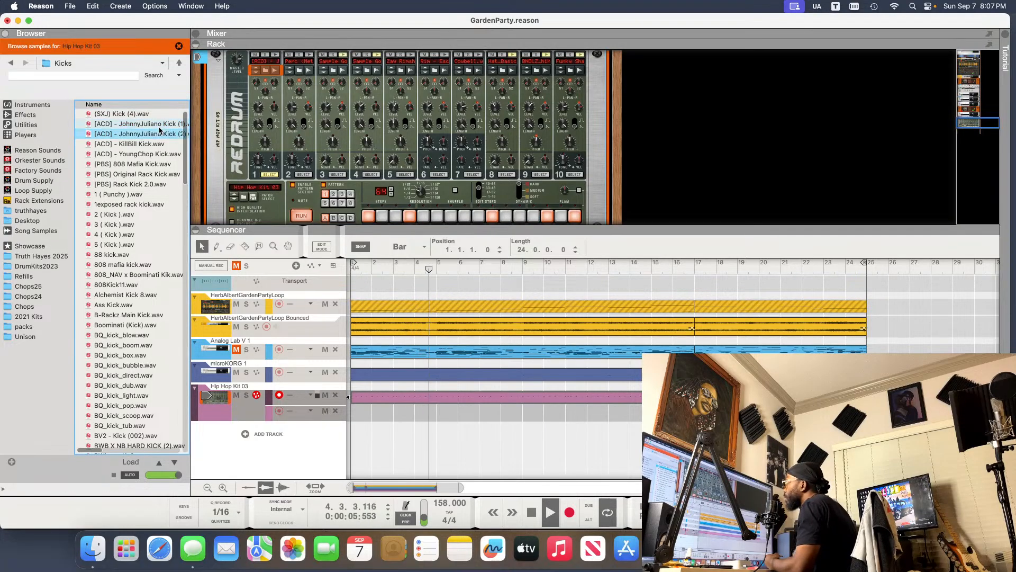
{"action": "key", "text": "Down"}
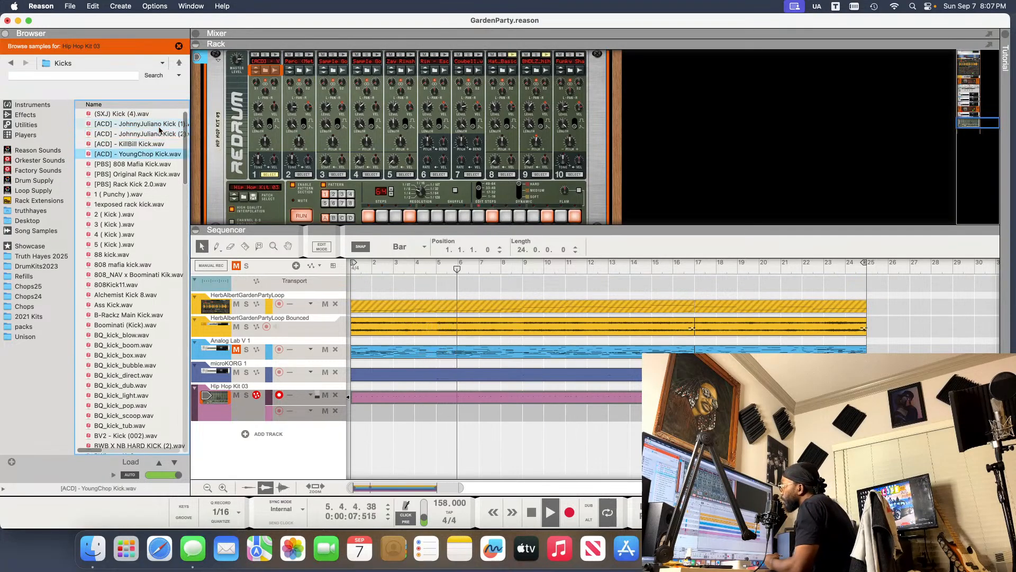
{"action": "key", "text": "Down"}
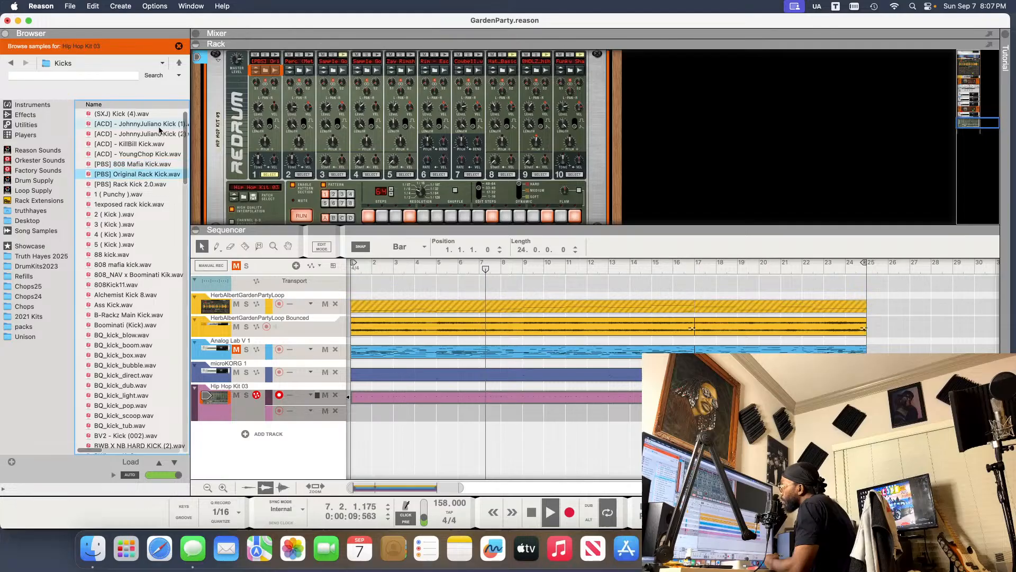
{"action": "key", "text": "Down"}
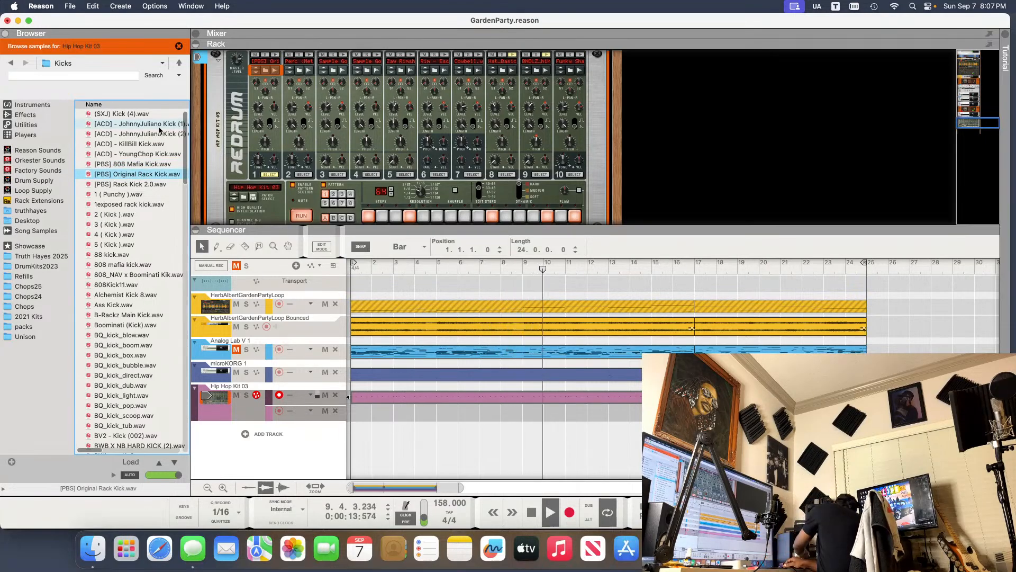
- Adjust the drum 1 level to balance the new kick in the mix during playback
{"action": "left_click", "coordinate": [275, 111]}
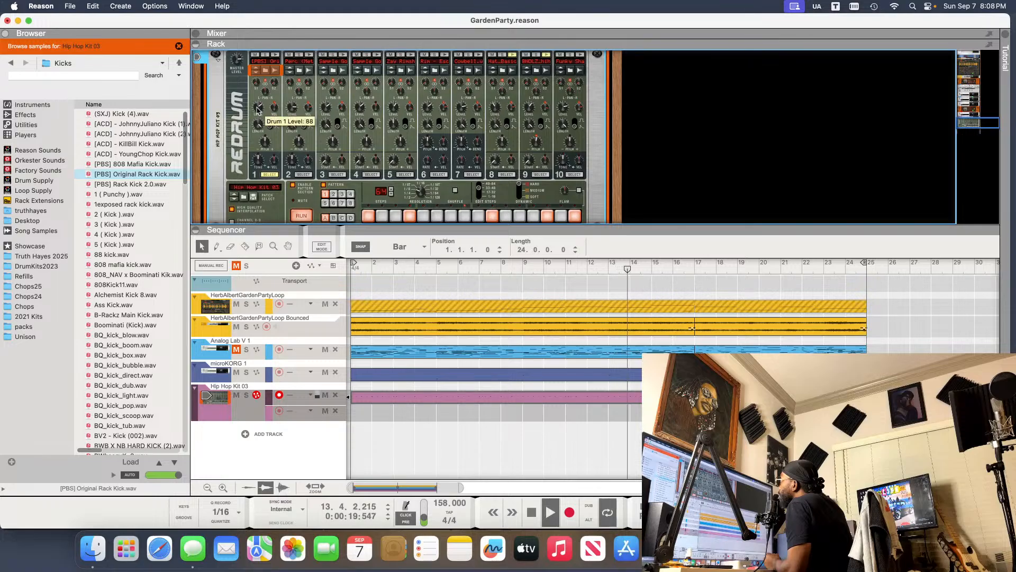
{"action": "left_click_drag", "start_coordinate": [257, 110], "coordinate": [258, 111]}
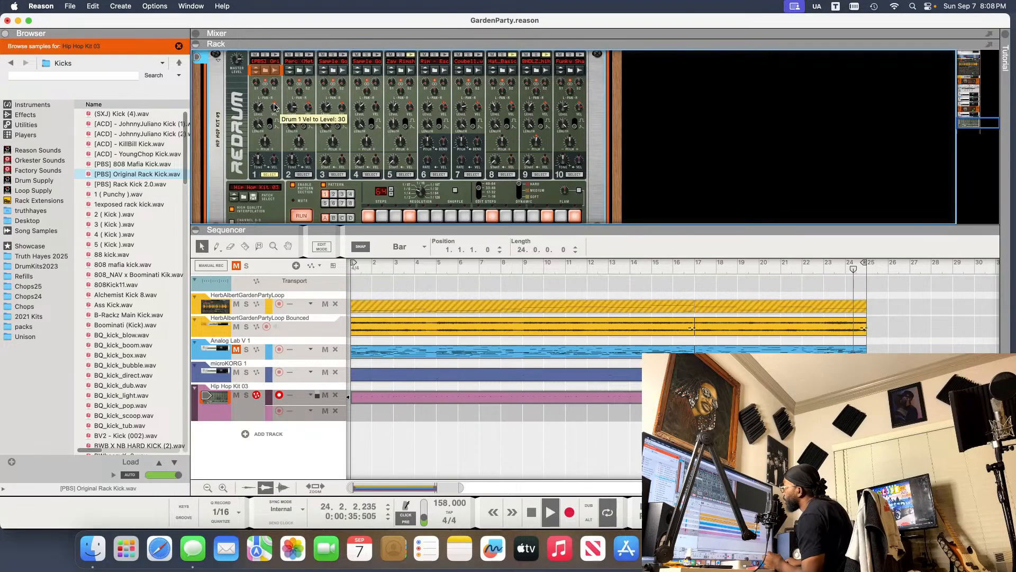
- Fine-tune drum 1's velocity-to-level amount and copy the Redrum pattern to the Hip Hop Kit 03 track
{"action": "left_click_drag", "start_coordinate": [274, 103], "coordinate": [274, 102]}
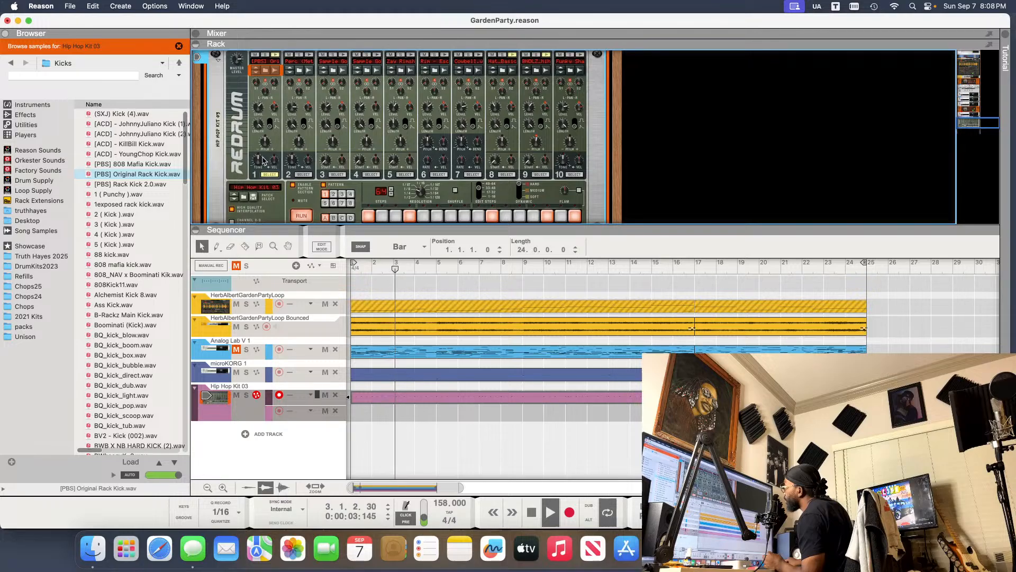
{"action": "mouse_move", "coordinate": [259, 111]}
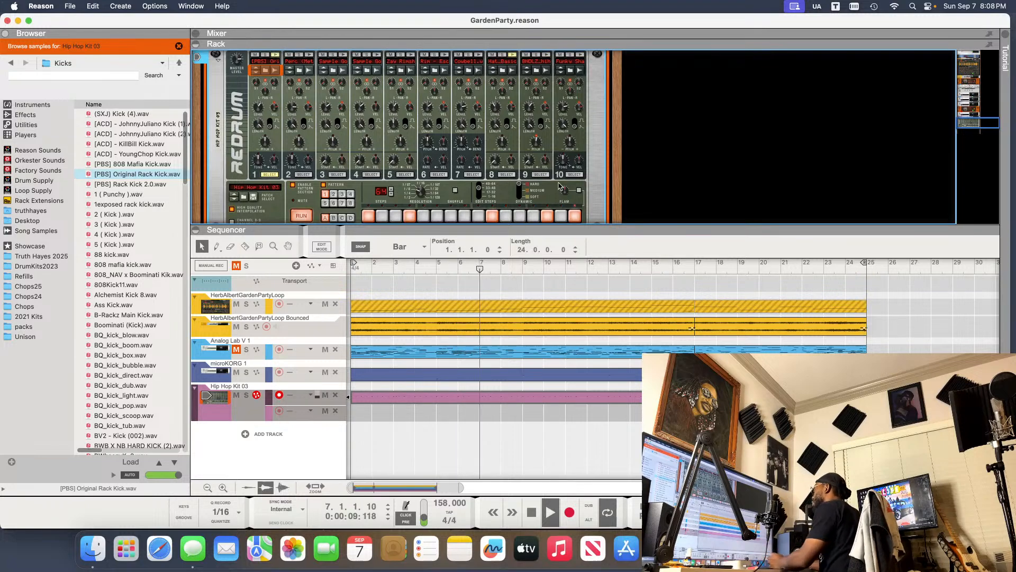
{"action": "right_click", "coordinate": [303, 200]}
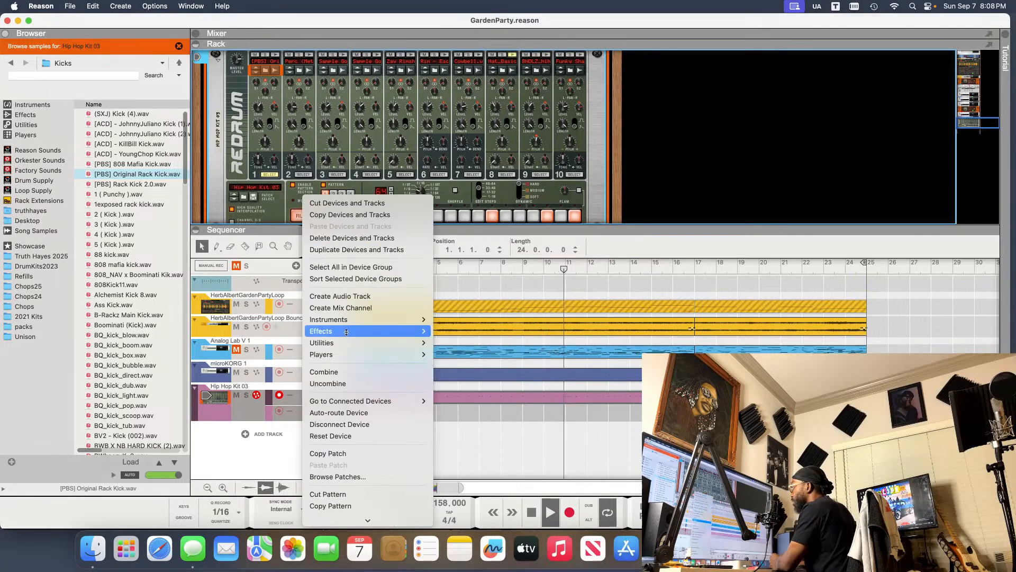
{"action": "mouse_move", "coordinate": [354, 343]}
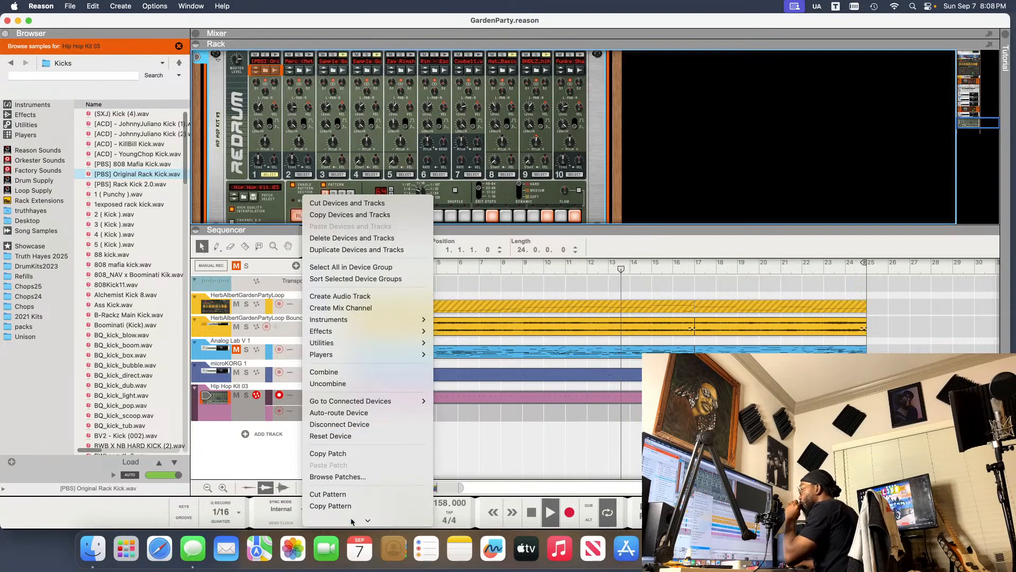
{"action": "mouse_move", "coordinate": [351, 519]}
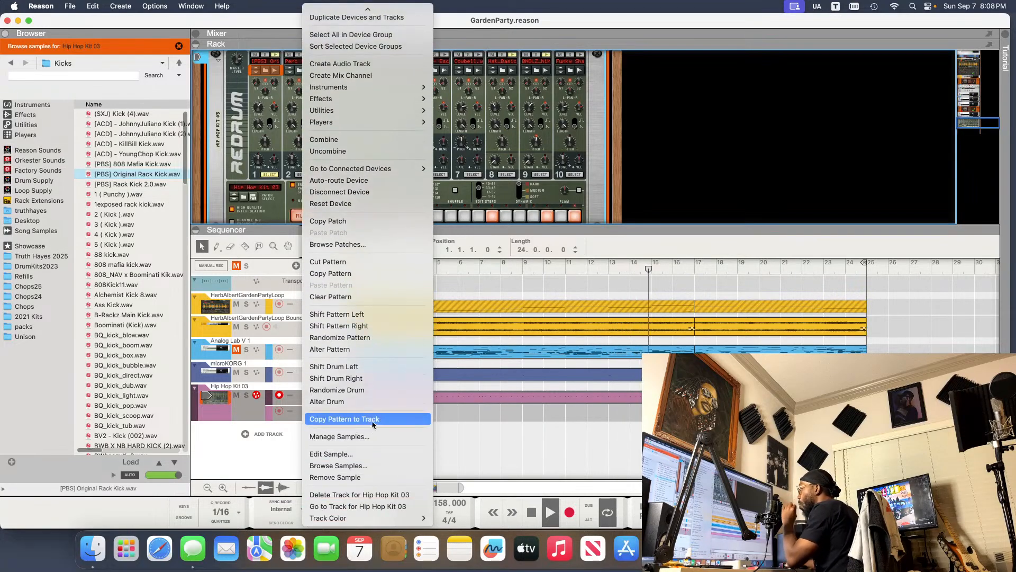
{"action": "left_click", "coordinate": [373, 420]}
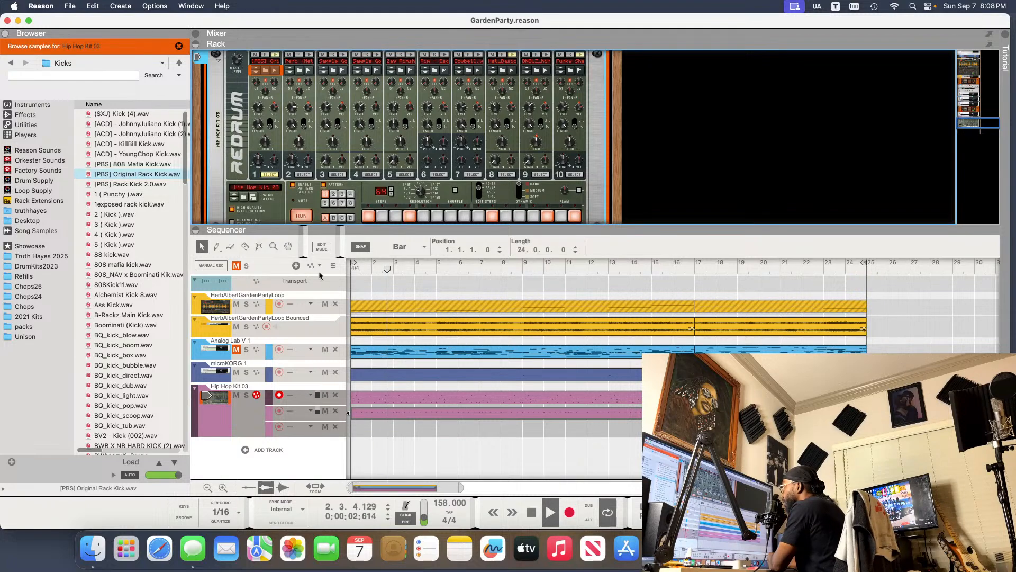
- Disable the Redrum's pattern section so the drums play from the notes on the Hip Hop Kit 03 track
{"action": "scroll", "coordinate": [547, 139], "scroll_direction": "down", "scroll_amount": 1}
{"action": "scroll", "coordinate": [548, 139], "scroll_direction": "up", "scroll_amount": 3}
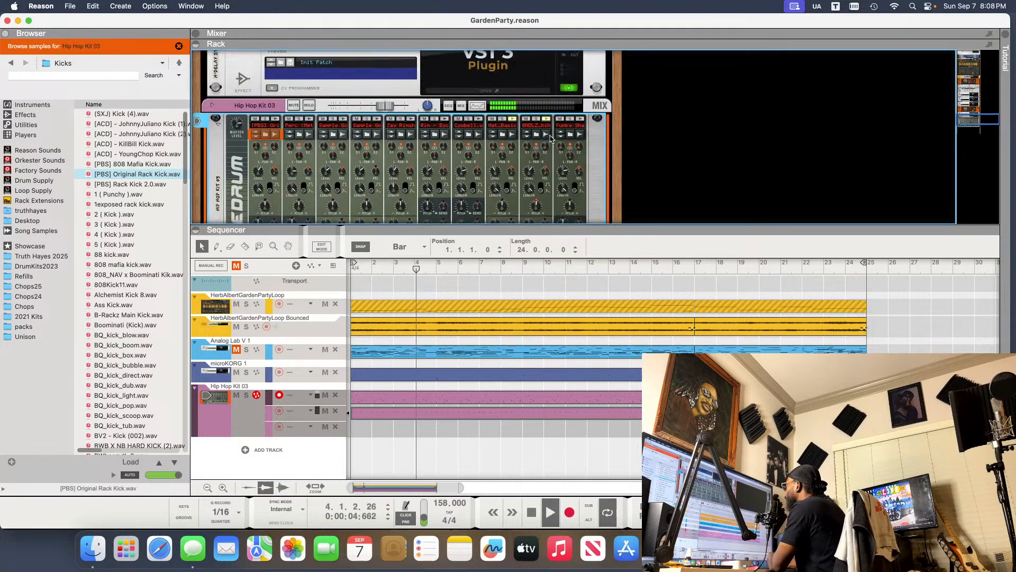
{"action": "scroll", "coordinate": [551, 139], "scroll_direction": "down", "scroll_amount": 1}
{"action": "scroll", "coordinate": [550, 139], "scroll_direction": "down", "scroll_amount": 5}
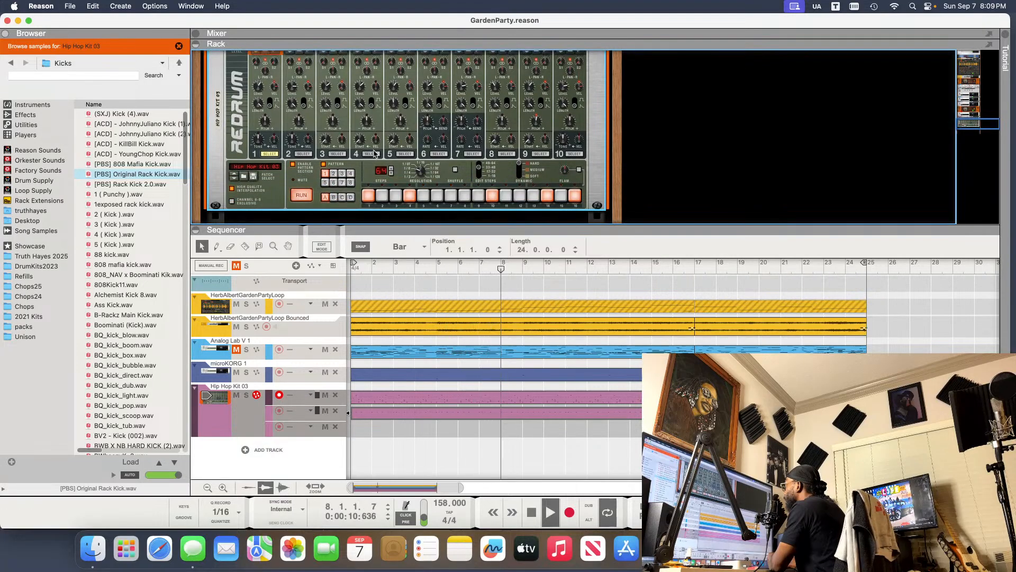
{"action": "scroll", "coordinate": [375, 153], "scroll_direction": "up", "scroll_amount": 2}
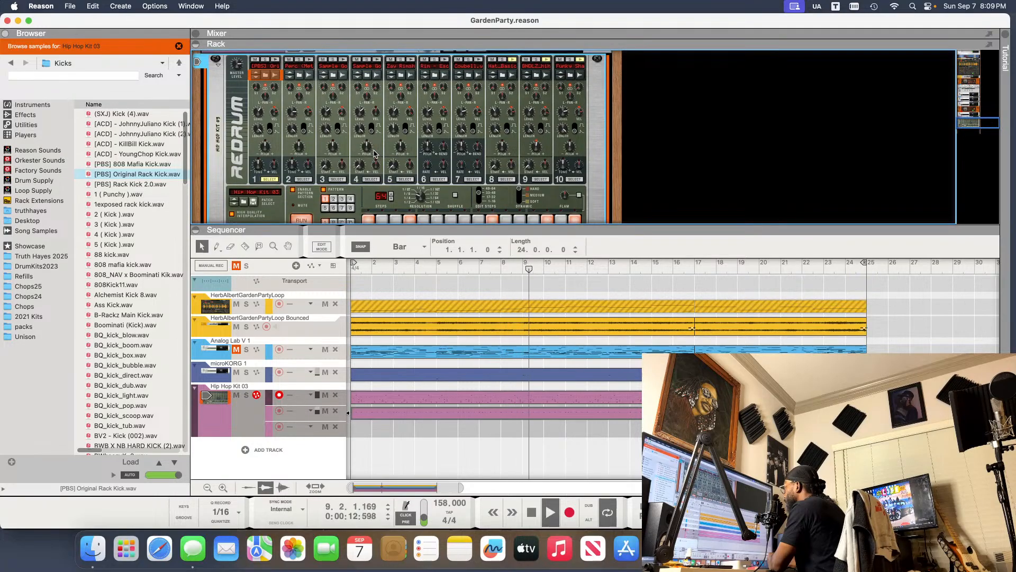
{"action": "scroll", "coordinate": [419, 87], "scroll_direction": "up", "scroll_amount": 2}
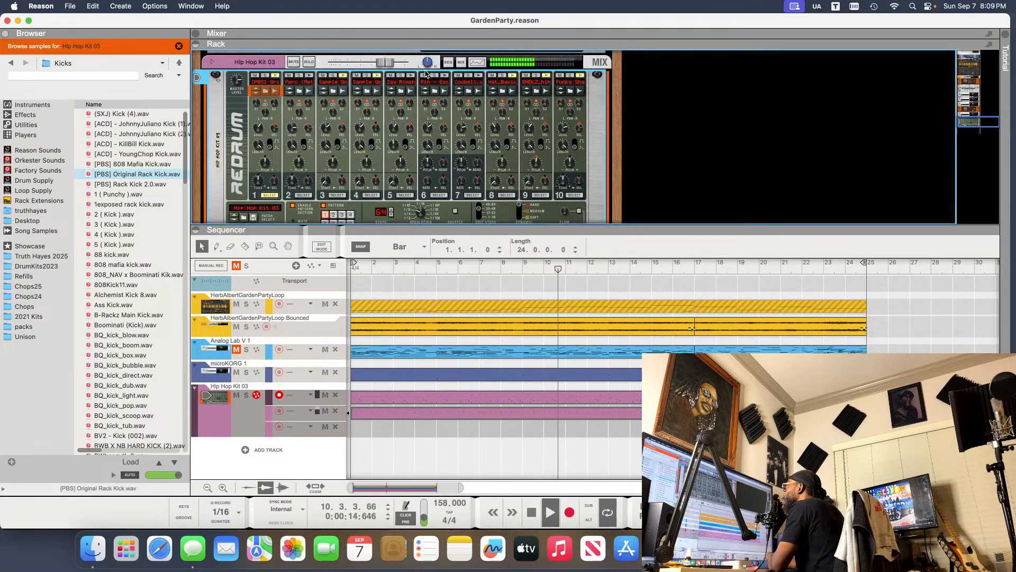
{"action": "left_click_drag", "start_coordinate": [379, 67], "coordinate": [387, 83]}
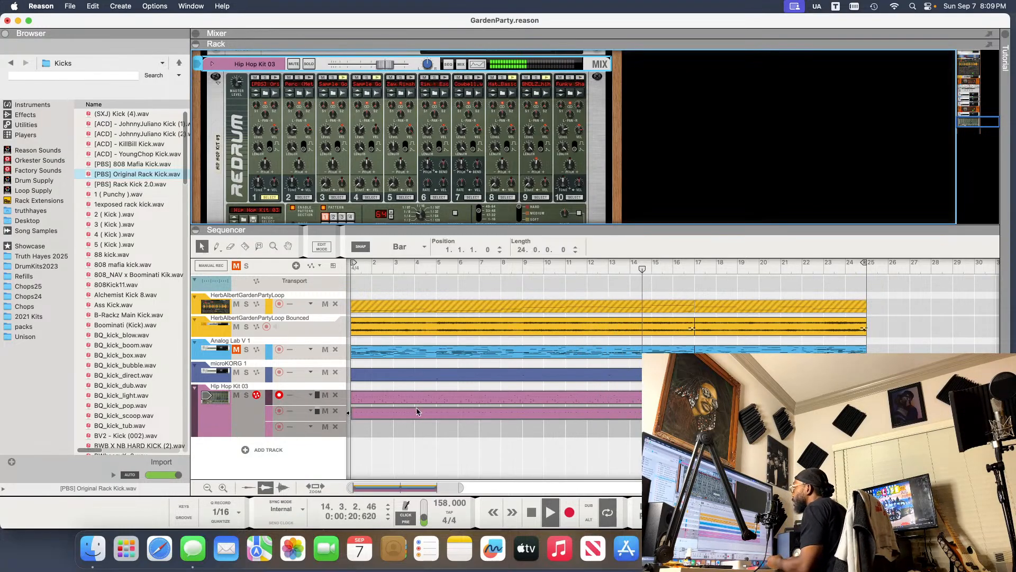
{"action": "scroll", "coordinate": [297, 174], "scroll_direction": "down", "scroll_amount": 2}
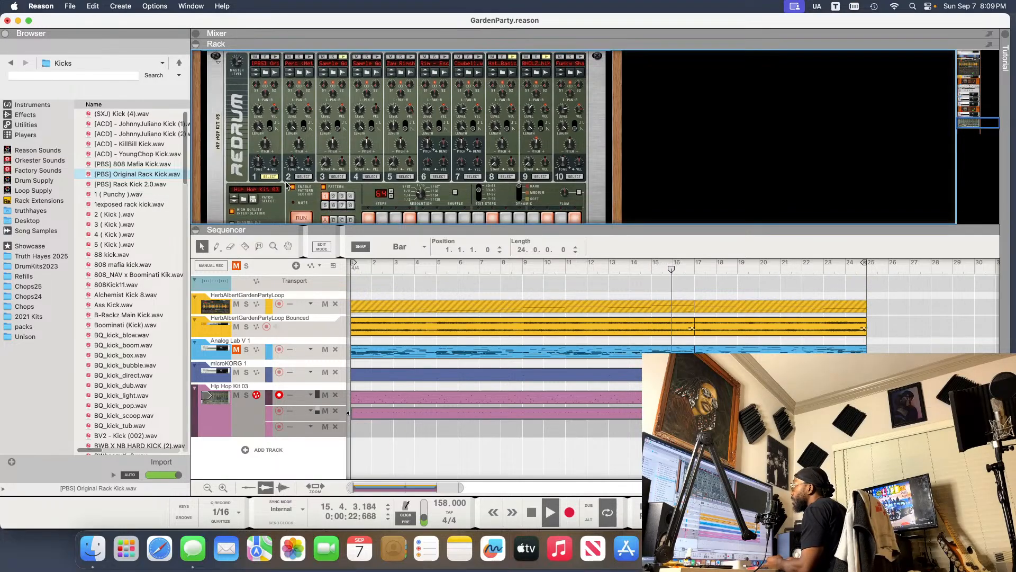
{"action": "left_click", "coordinate": [292, 189]}
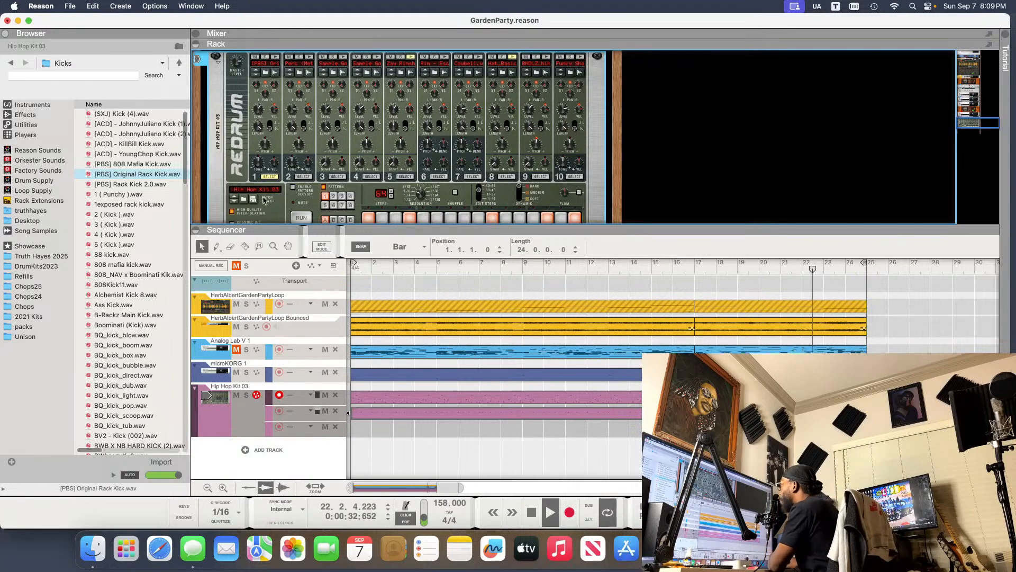
- Split the Hip Hop Kit 03 clips and the HerbAlbertGardenPartyLoop Bounced audio clip at bar 9
{"action": "left_click", "coordinate": [244, 246]}
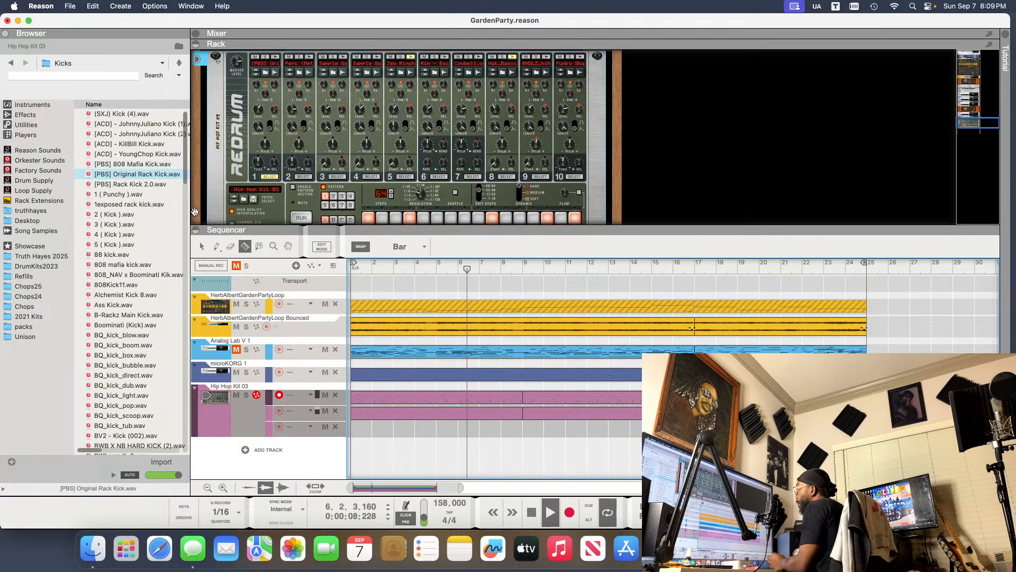
{"action": "left_click", "coordinate": [203, 246]}
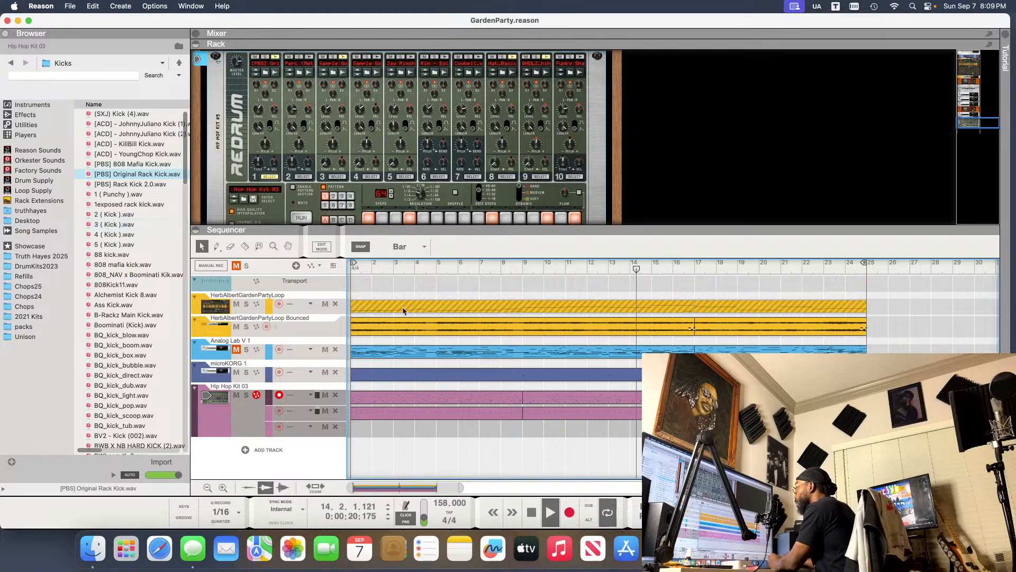
{"action": "left_click", "coordinate": [523, 269]}
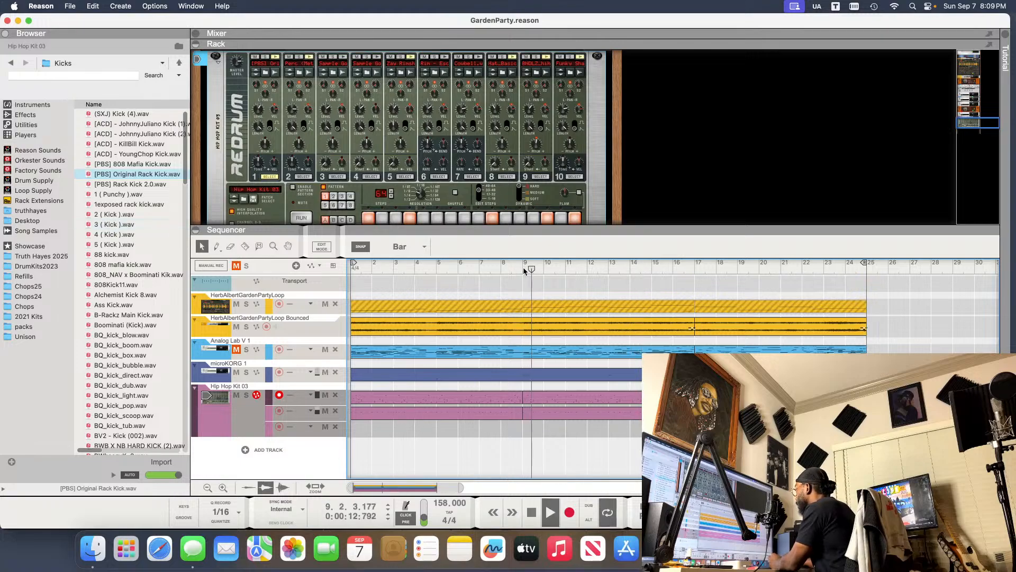
{"action": "left_click", "coordinate": [245, 249]}
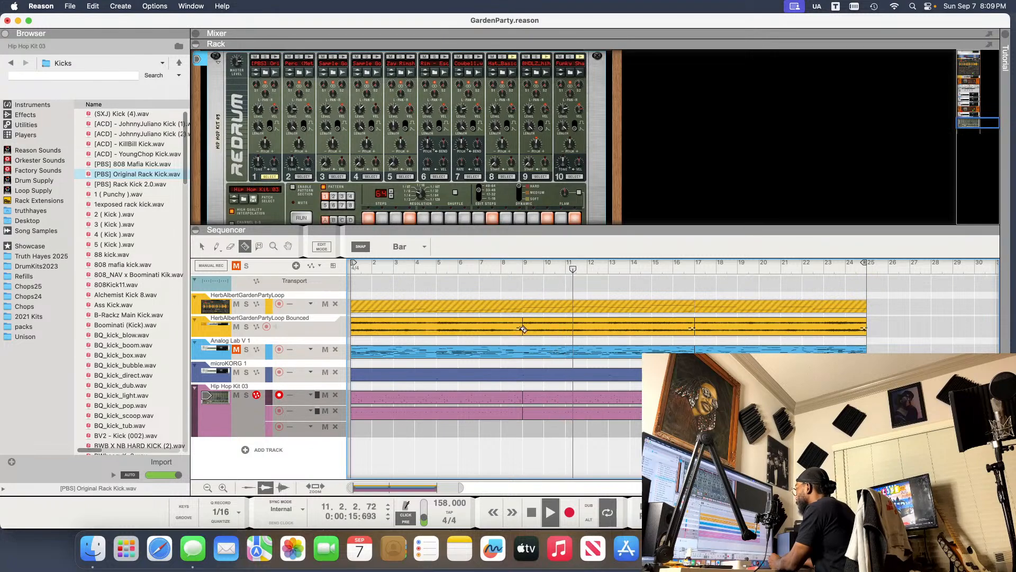
{"action": "left_click", "coordinate": [523, 329]}
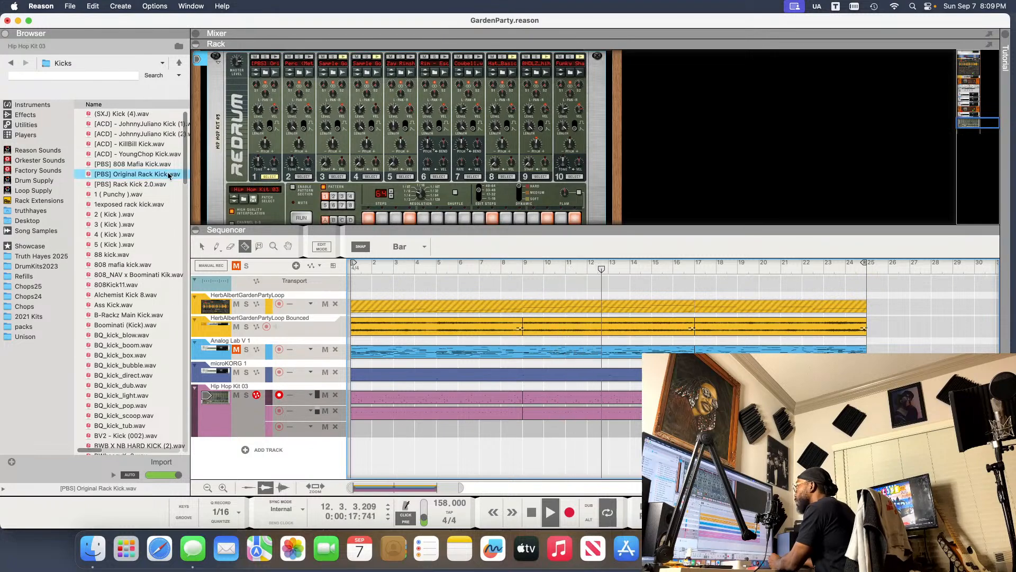
{"action": "left_click", "coordinate": [201, 247]}
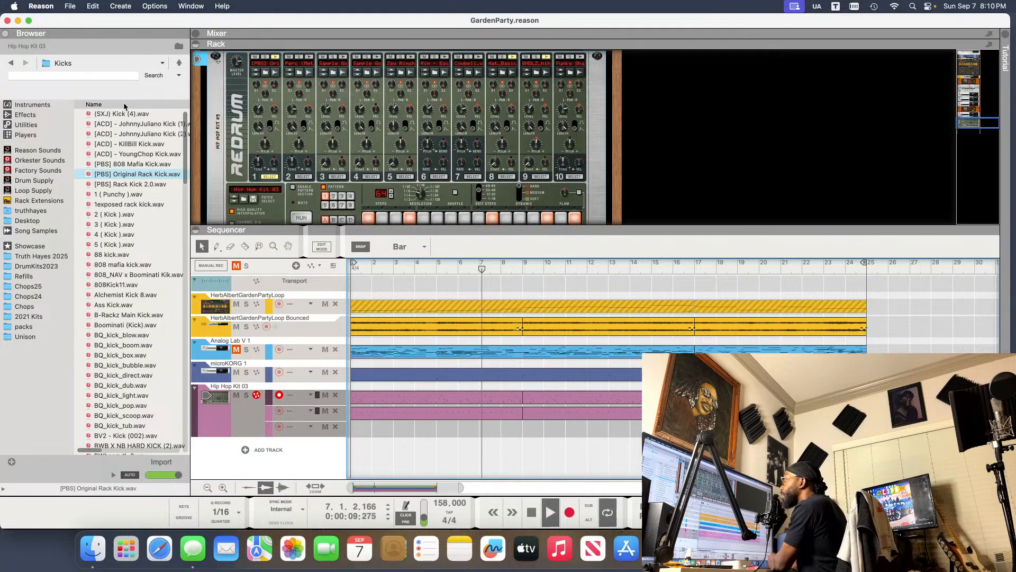
- Play the arrangement from bar 23 to hear the end of the loop, and stop playback
{"action": "key", "text": "space"}
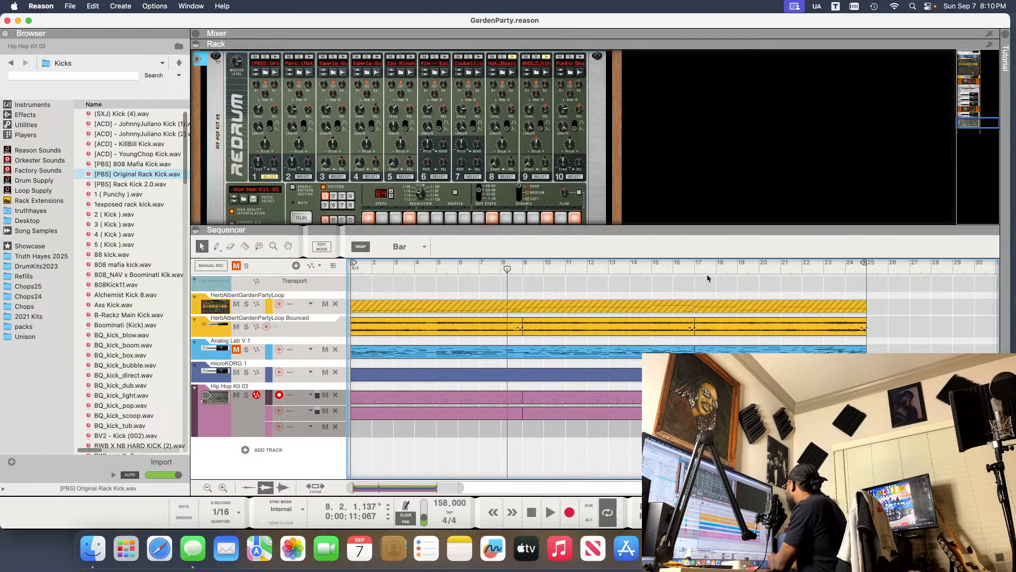
{"action": "left_click", "coordinate": [824, 266]}
{"action": "key", "text": "space"}
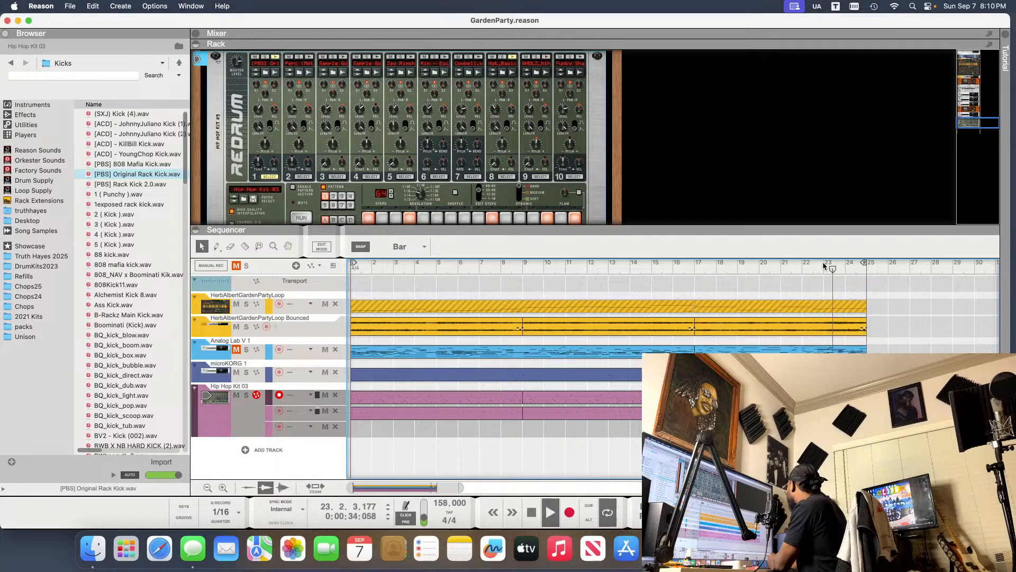
{"action": "key", "text": "space"}
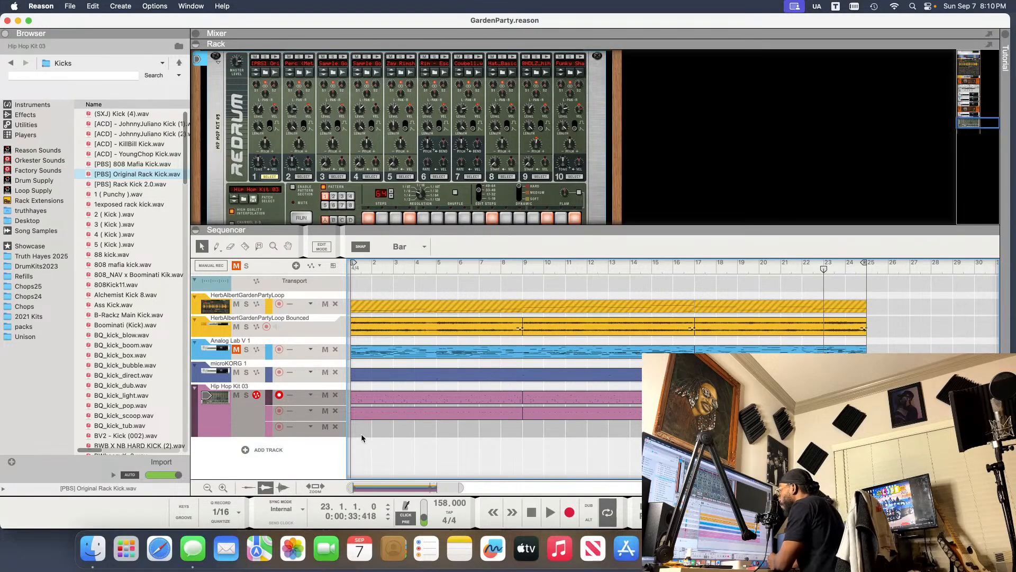
- Move all clips on every track two bars later so the arrangement starts at bar 3
{"action": "left_click_drag", "start_coordinate": [361, 438], "coordinate": [734, 297]}
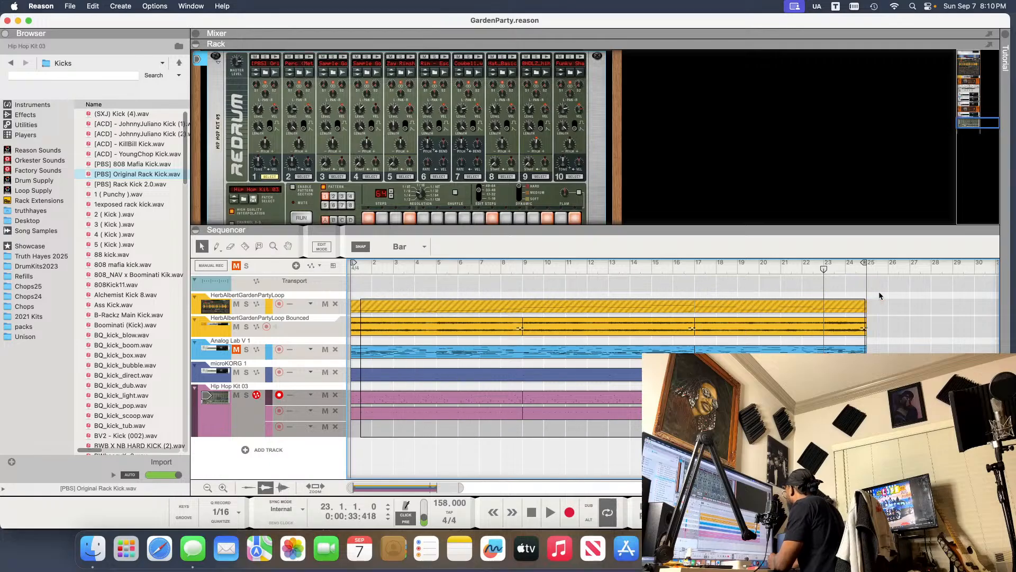
{"action": "left_click_drag", "start_coordinate": [869, 301], "coordinate": [869, 301]}
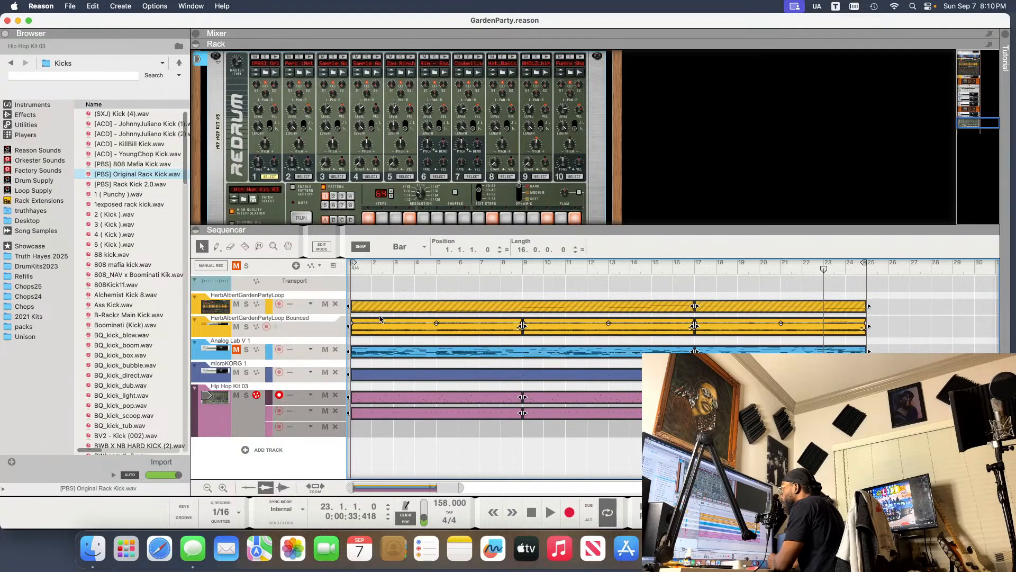
{"action": "left_click_drag", "start_coordinate": [383, 309], "coordinate": [417, 308]}
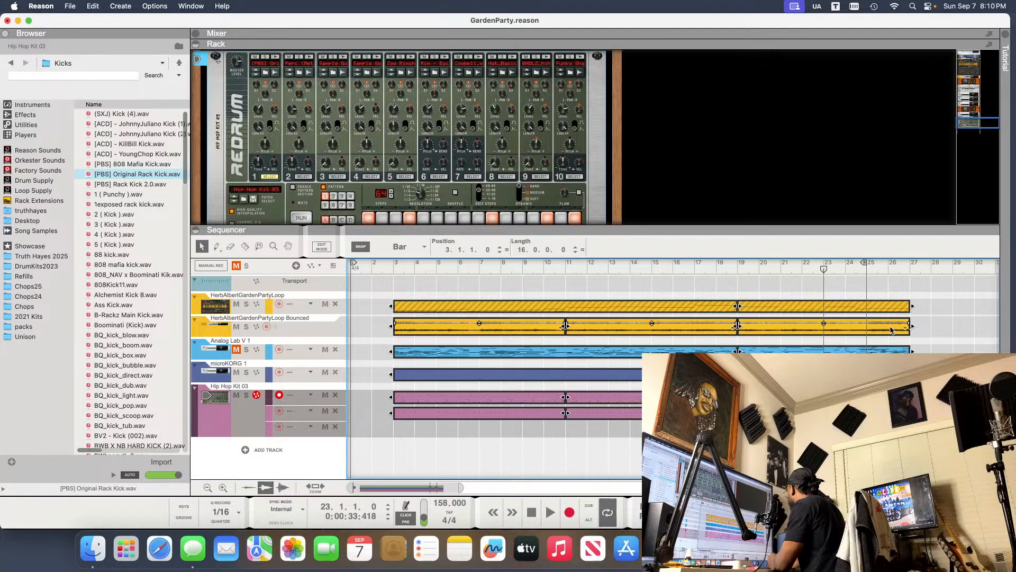
{"action": "left_click", "coordinate": [904, 289]}
- Duplicate the last bounced audio clip, fit the copy as a two-bar intro at bar 1, and set the loop end to bar 27
{"action": "left_click", "coordinate": [874, 326]}
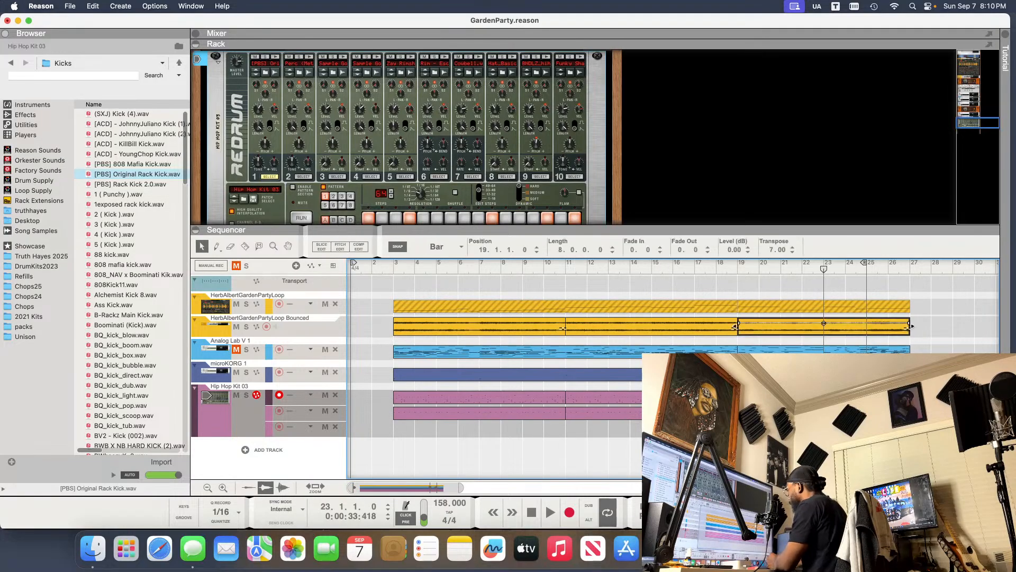
{"action": "key", "text": "super+d"}
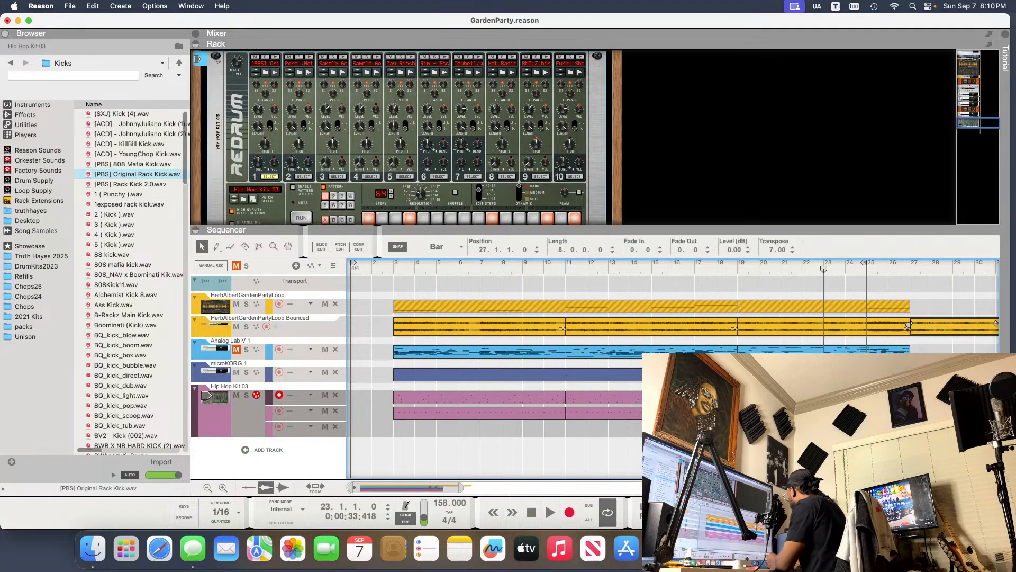
{"action": "left_click_drag", "start_coordinate": [908, 326], "coordinate": [372, 327]}
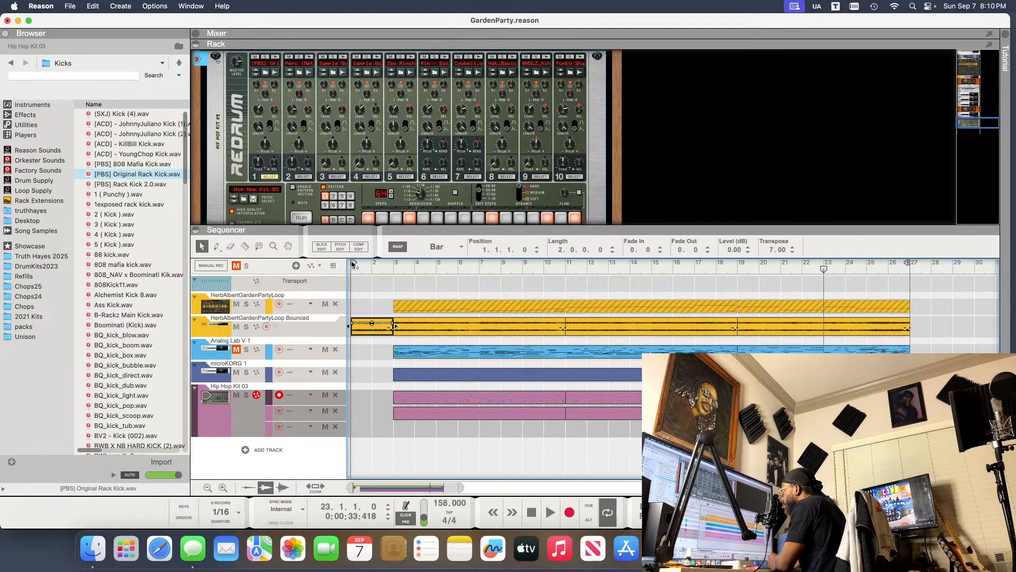
- Set the loop start to bar 3 and play the arrangement with its new intro
{"action": "left_click_drag", "start_coordinate": [353, 263], "coordinate": [389, 279]}
{"action": "key", "text": "space"}
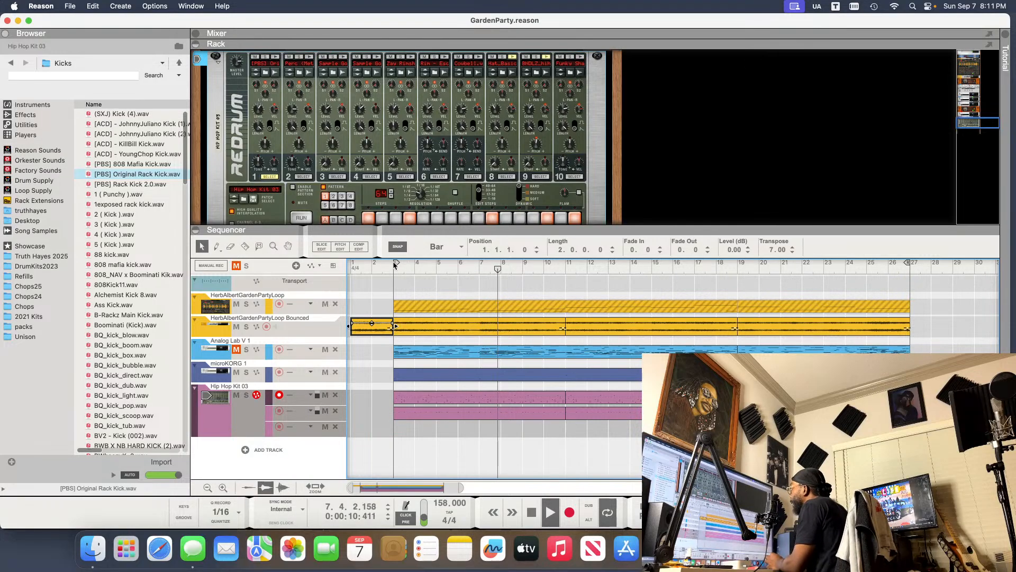
{"action": "mouse_move", "coordinate": [397, 264]}
{"action": "left_mouse_down"}
{"action": "mouse_move", "coordinate": [375, 266]}
{"action": "mouse_move", "coordinate": [396, 265]}
{"action": "left_mouse_up"}
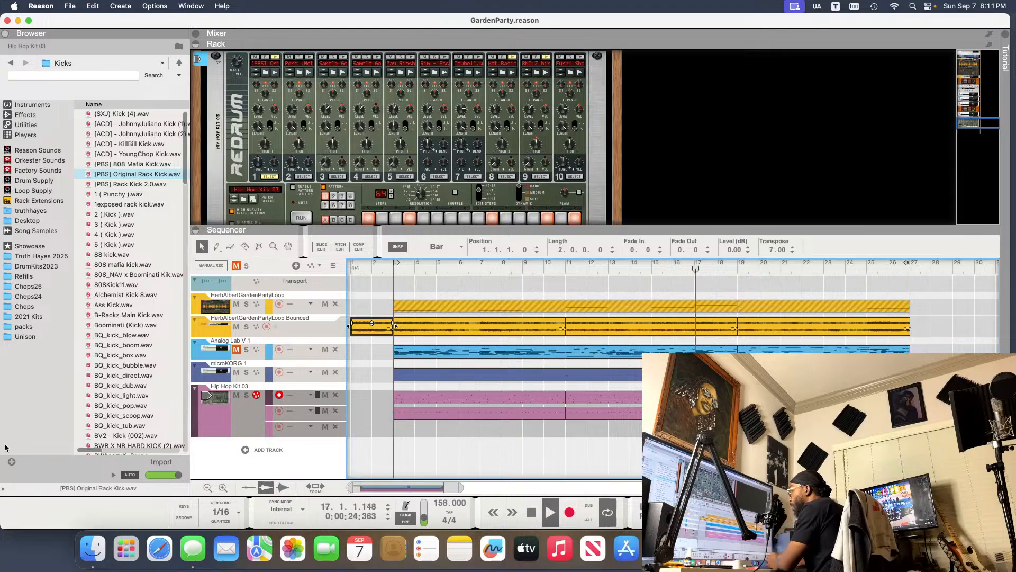
- Add a Serum 2 instrument from the Xfer Records group to the song
{"action": "left_click", "coordinate": [22, 105]}
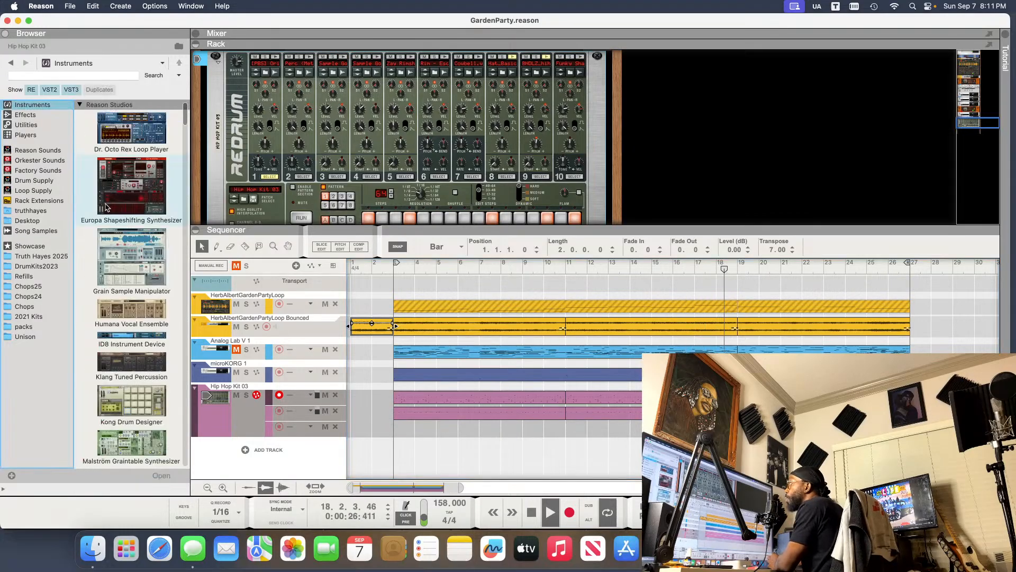
{"action": "scroll", "coordinate": [127, 245], "scroll_direction": "down", "scroll_amount": 10}
{"action": "scroll", "coordinate": [126, 244], "scroll_direction": "down", "scroll_amount": 15}
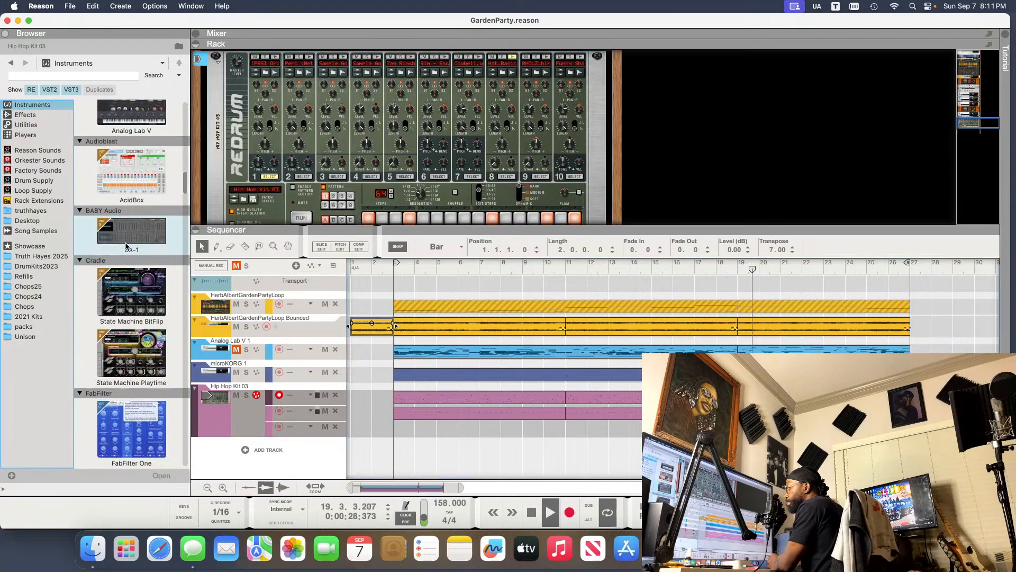
{"action": "scroll", "coordinate": [126, 244], "scroll_direction": "down", "scroll_amount": 15}
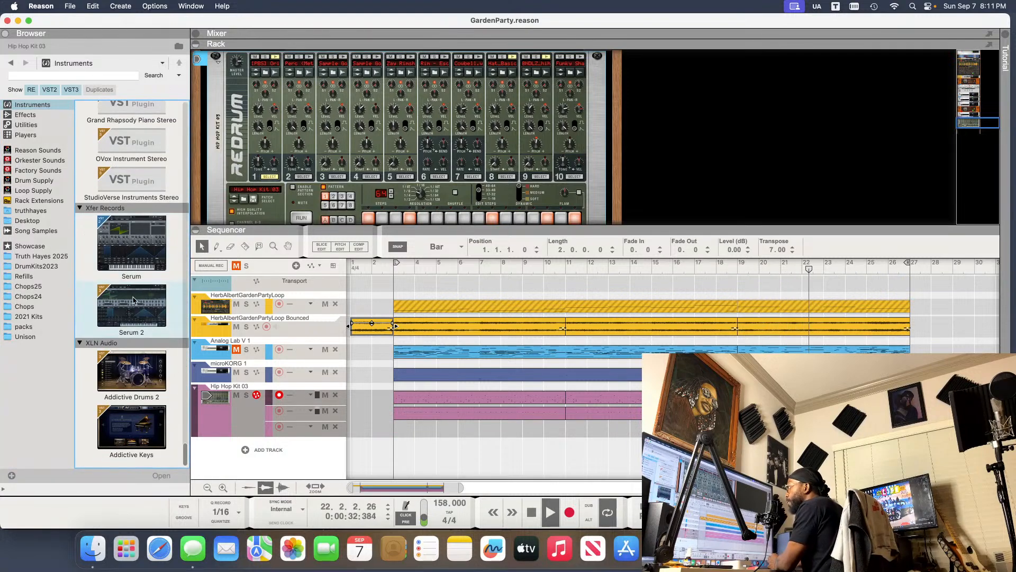
{"action": "left_click_drag", "start_coordinate": [132, 301], "coordinate": [255, 435]}
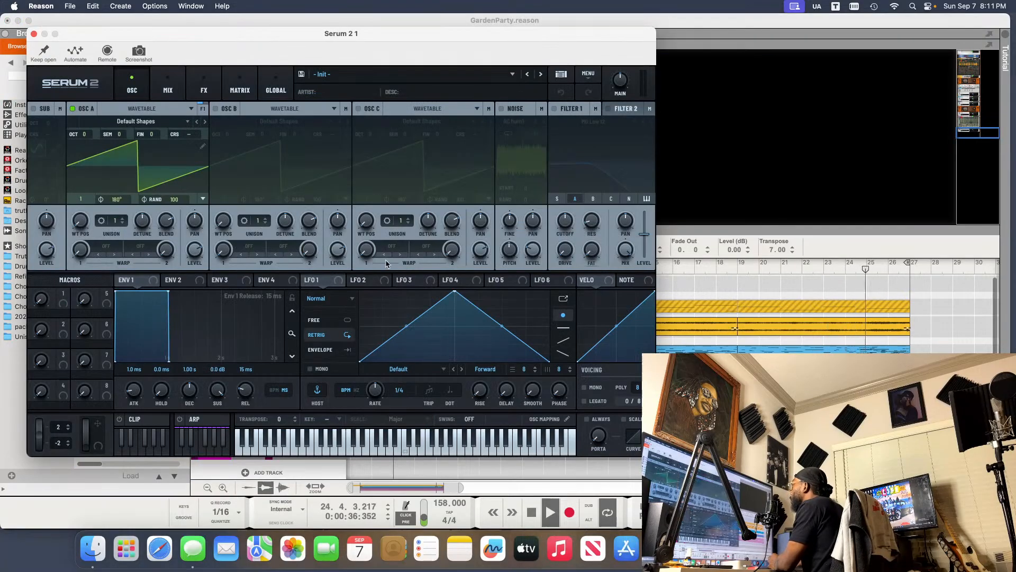
- Load the UN_SDT_BA_Rocket_agressive bass preset from the Stardust For Serum pack in the S1 Presets
{"action": "left_click", "coordinate": [396, 74]}
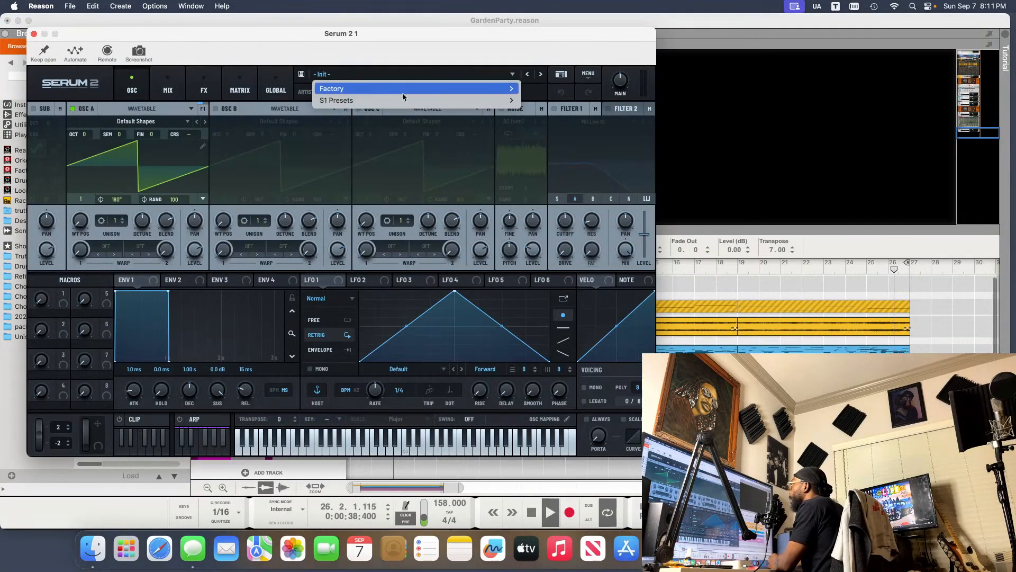
{"action": "mouse_move", "coordinate": [413, 100]}
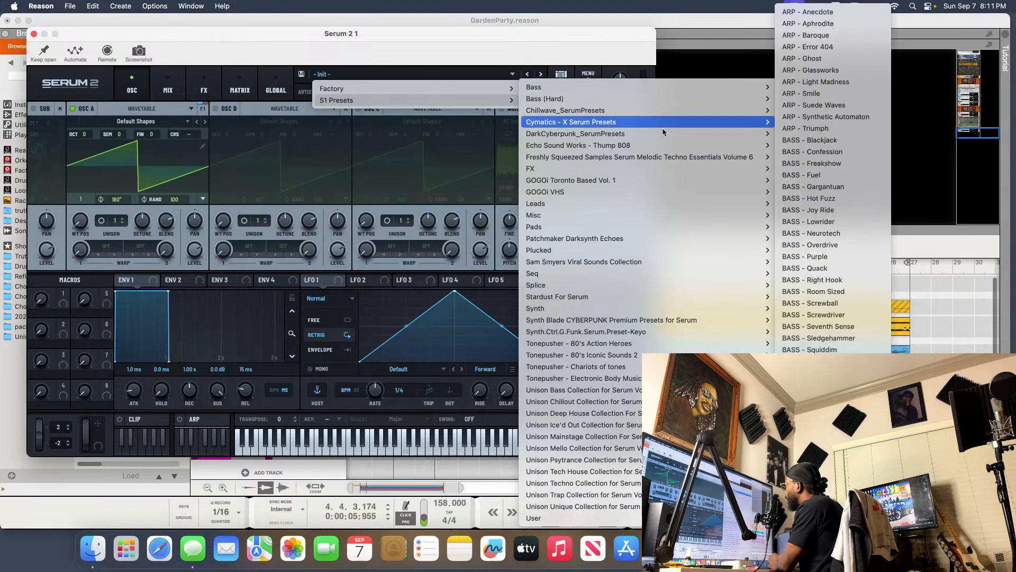
{"action": "mouse_move", "coordinate": [657, 152]}
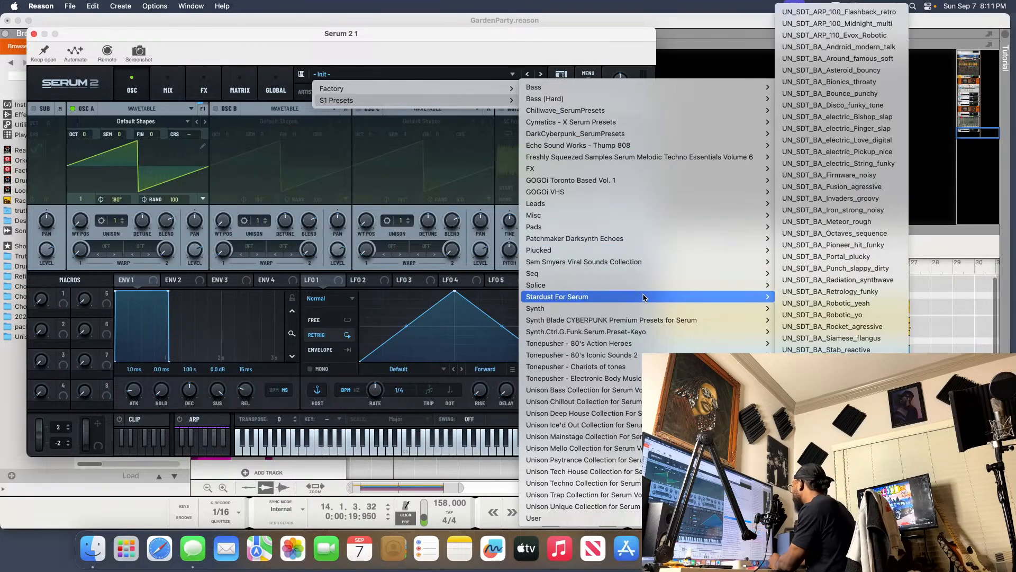
{"action": "left_click", "coordinate": [836, 326]}
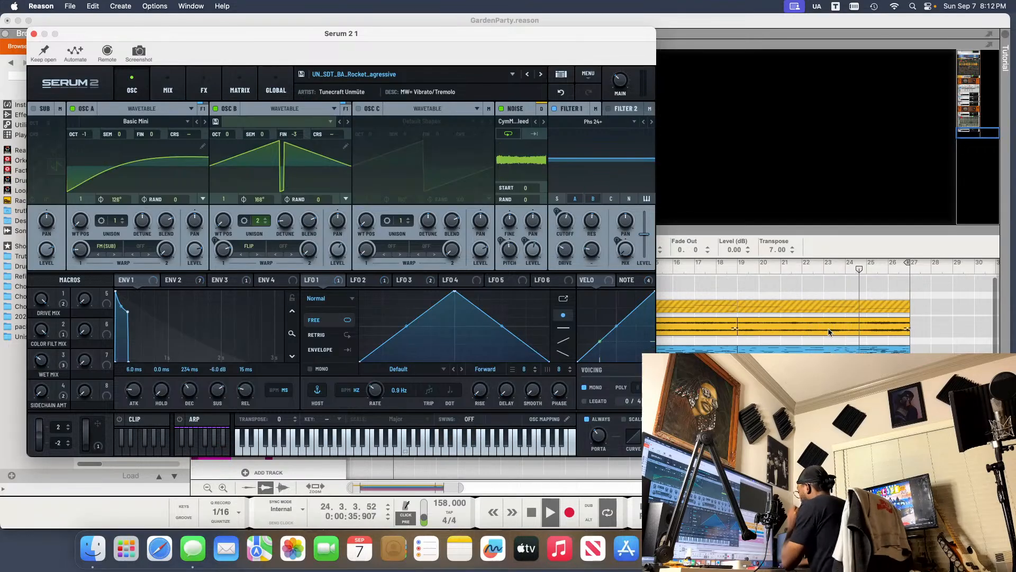
- Load the FSS_SMTEV6_Bass_In_your_Arms preset from the Freshly Squeezed Samples Serum Melodic Techno Essentials Volume 6 pack
{"action": "left_click", "coordinate": [482, 79]}
{"action": "mouse_move", "coordinate": [492, 102]}
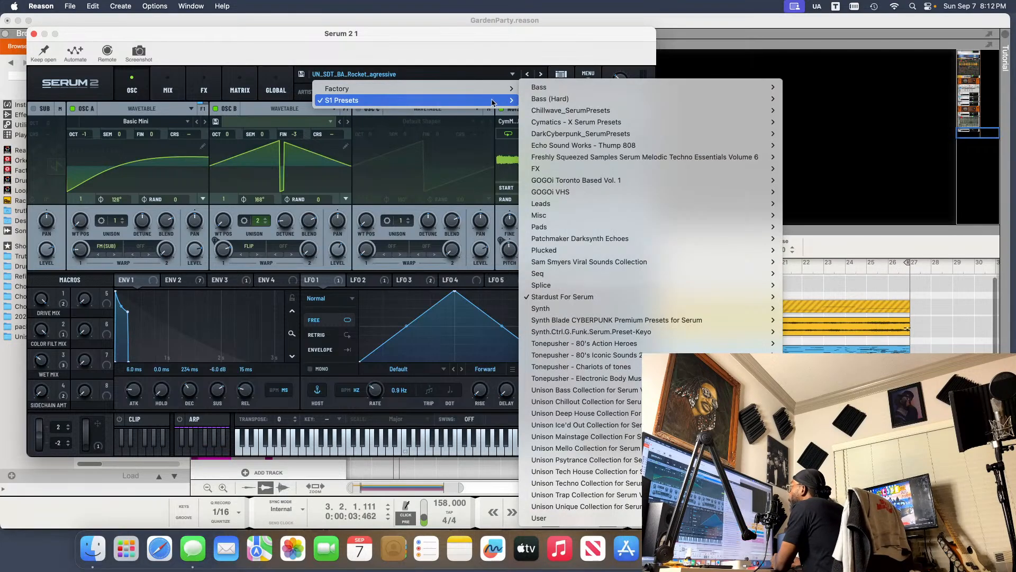
{"action": "mouse_move", "coordinate": [642, 155]}
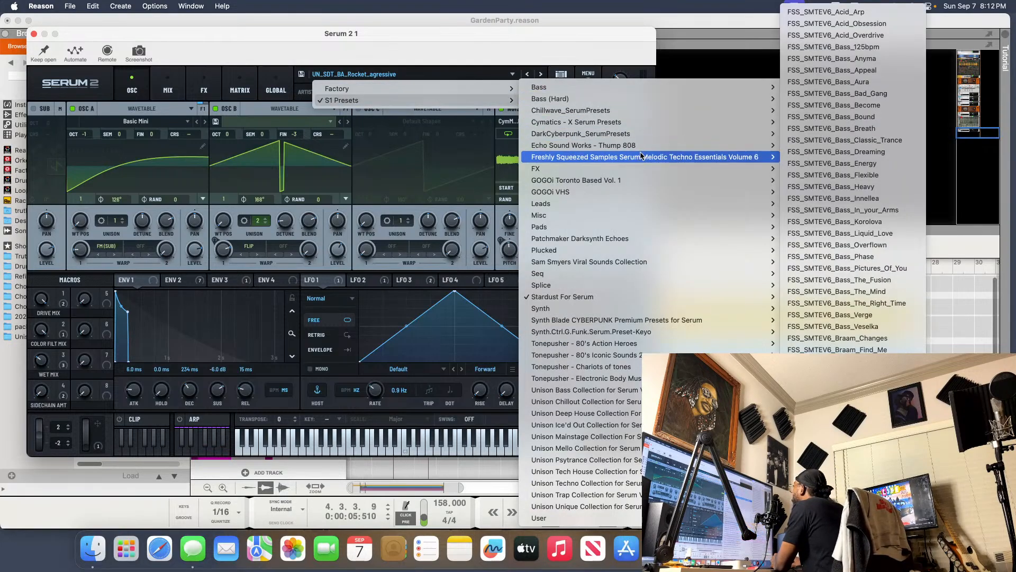
{"action": "mouse_move", "coordinate": [689, 151]}
{"action": "mouse_move", "coordinate": [739, 160]}
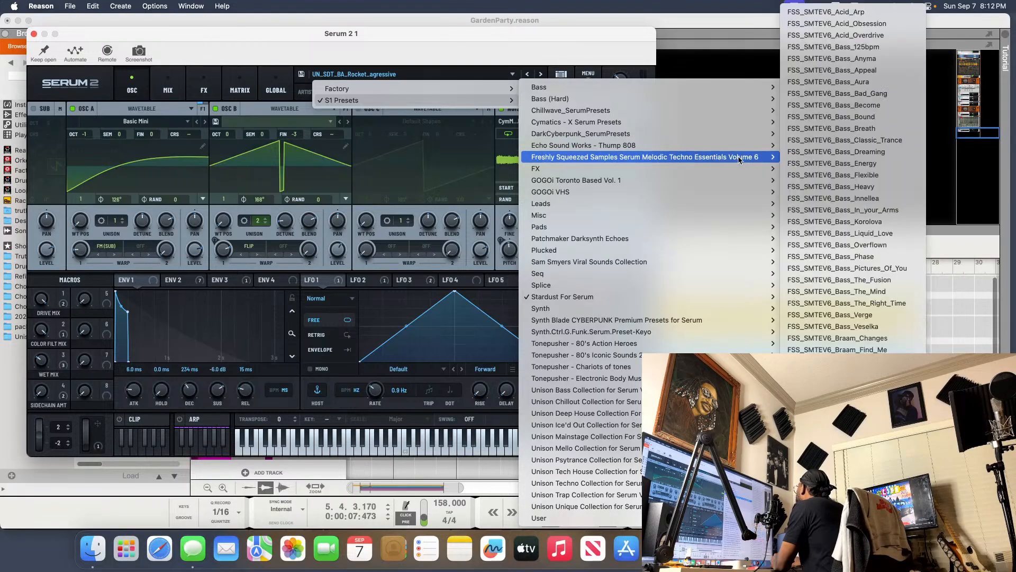
{"action": "left_click", "coordinate": [841, 211]}
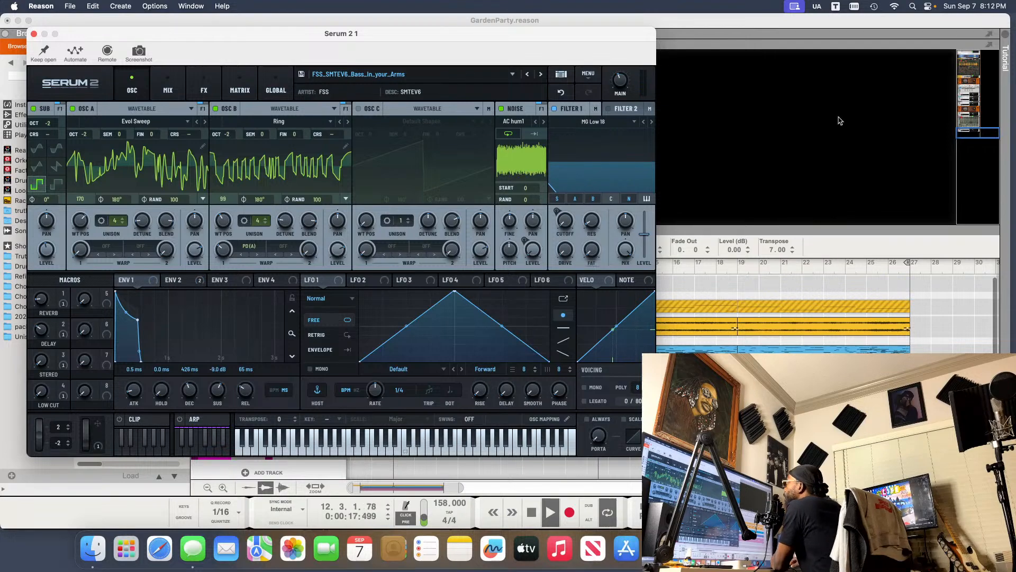
{"action": "left_click", "coordinate": [427, 78]}
{"action": "mouse_move", "coordinate": [418, 100]}
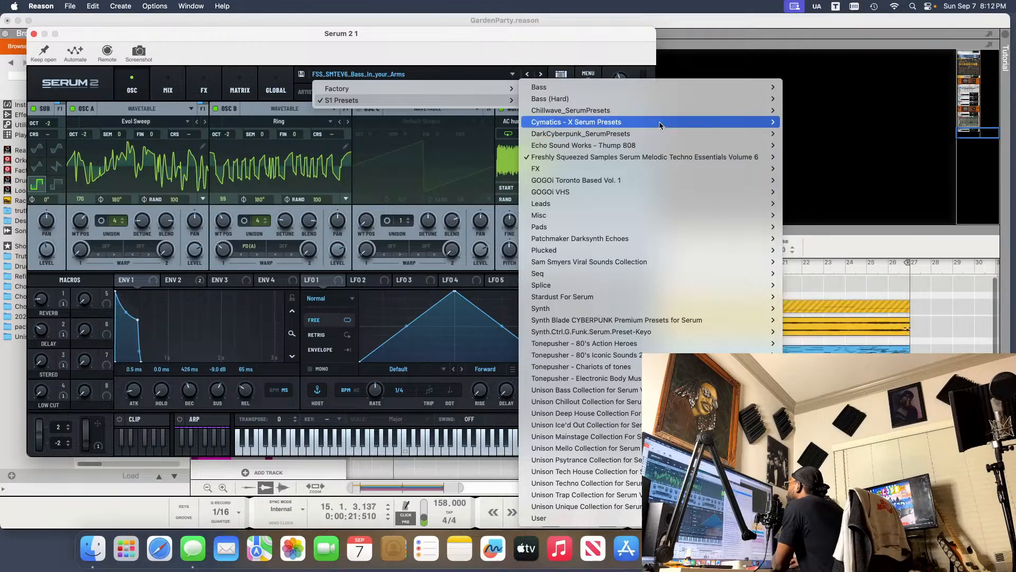
{"action": "mouse_move", "coordinate": [660, 125]}
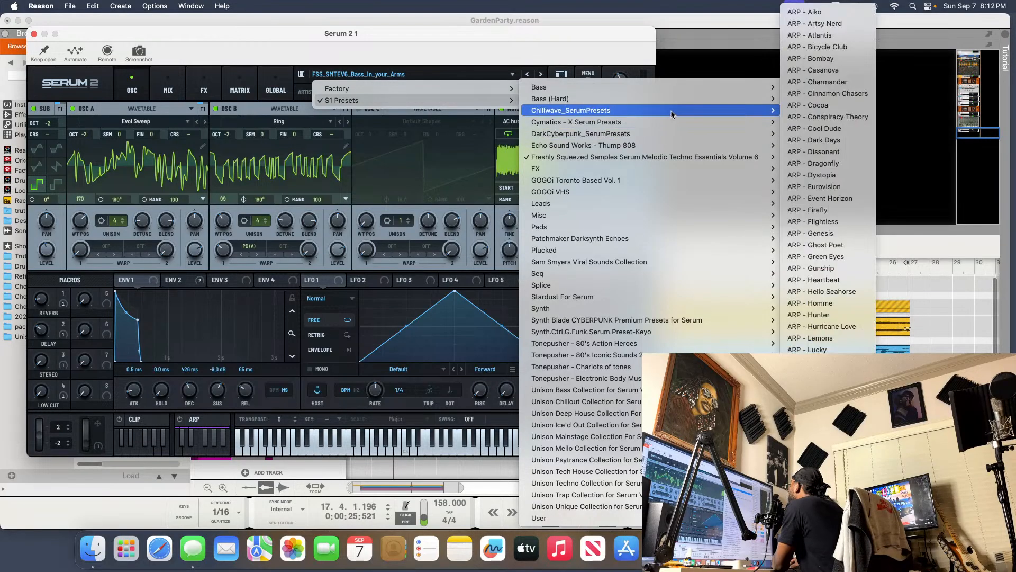
{"action": "mouse_move", "coordinate": [612, 138]}
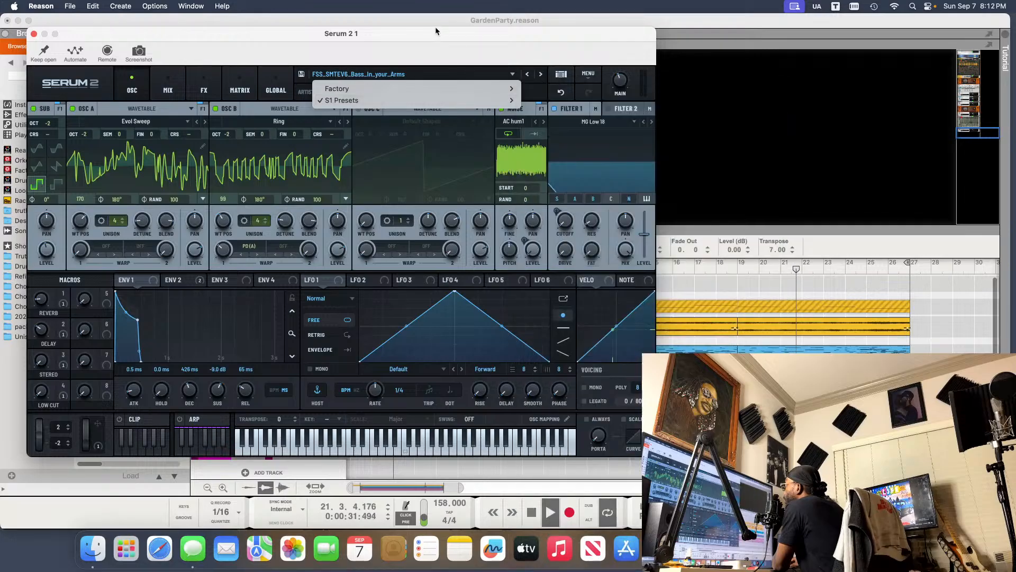
{"action": "left_click", "coordinate": [456, 23]}
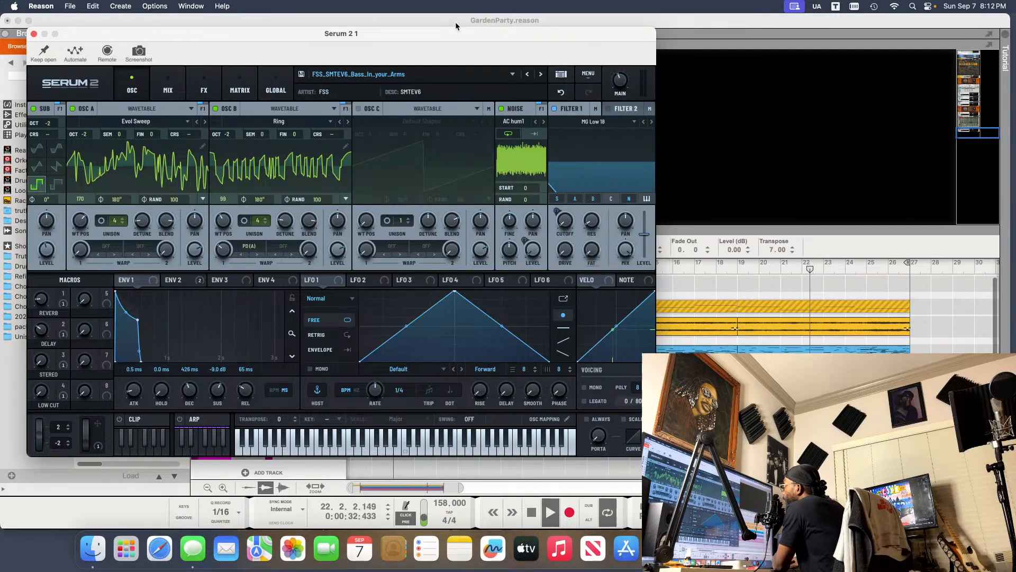
- Close the Serum 2 window and fine-tune the feedback of the H-Delay Stereo effect below Audiomatic in the rack
{"action": "left_click", "coordinate": [34, 35]}
{"action": "scroll", "coordinate": [318, 136], "scroll_direction": "up", "scroll_amount": 4}
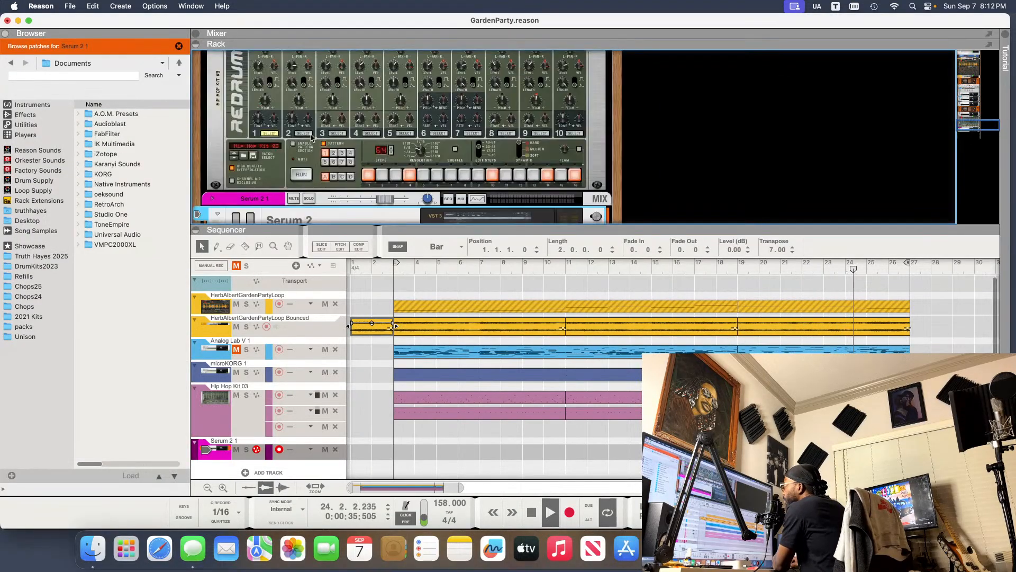
{"action": "scroll", "coordinate": [344, 138], "scroll_direction": "up", "scroll_amount": 5}
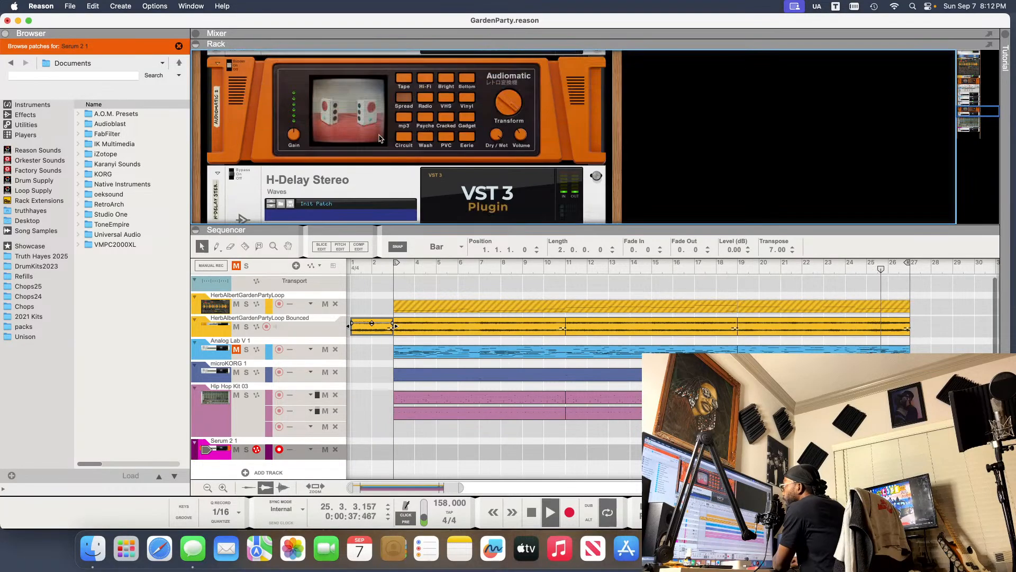
{"action": "left_click", "coordinate": [502, 203]}
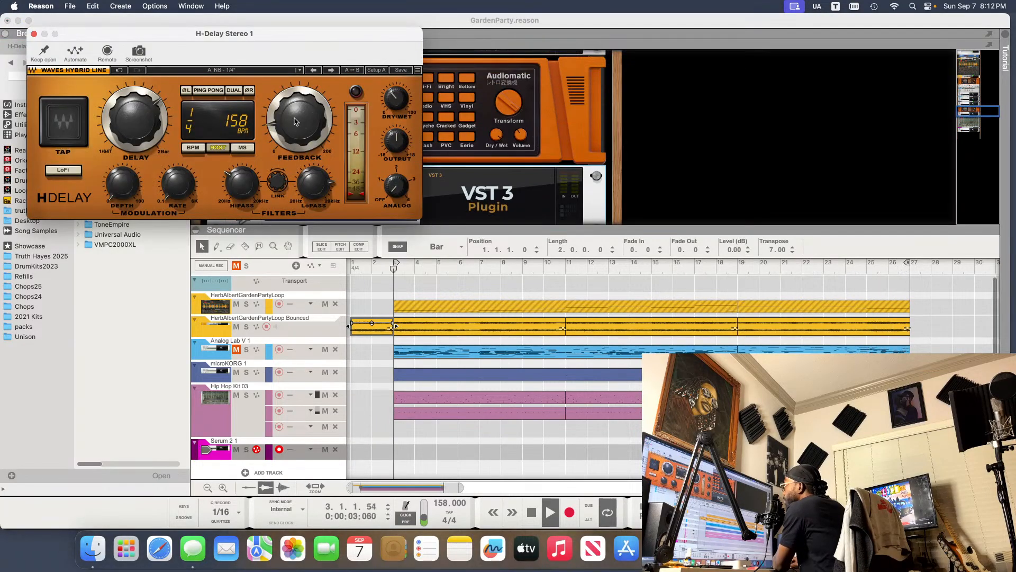
{"action": "left_click_drag", "start_coordinate": [300, 121], "coordinate": [300, 111]}
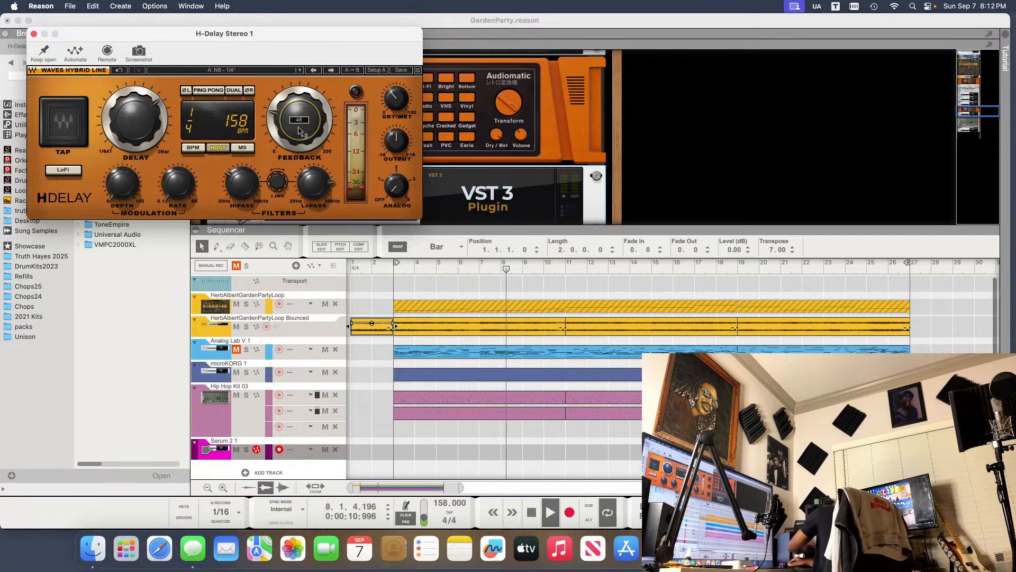
{"action": "mouse_move", "coordinate": [299, 111]}
{"action": "left_mouse_down"}
{"action": "mouse_move", "coordinate": [300, 101]}
{"action": "mouse_move", "coordinate": [299, 121]}
{"action": "left_mouse_up"}
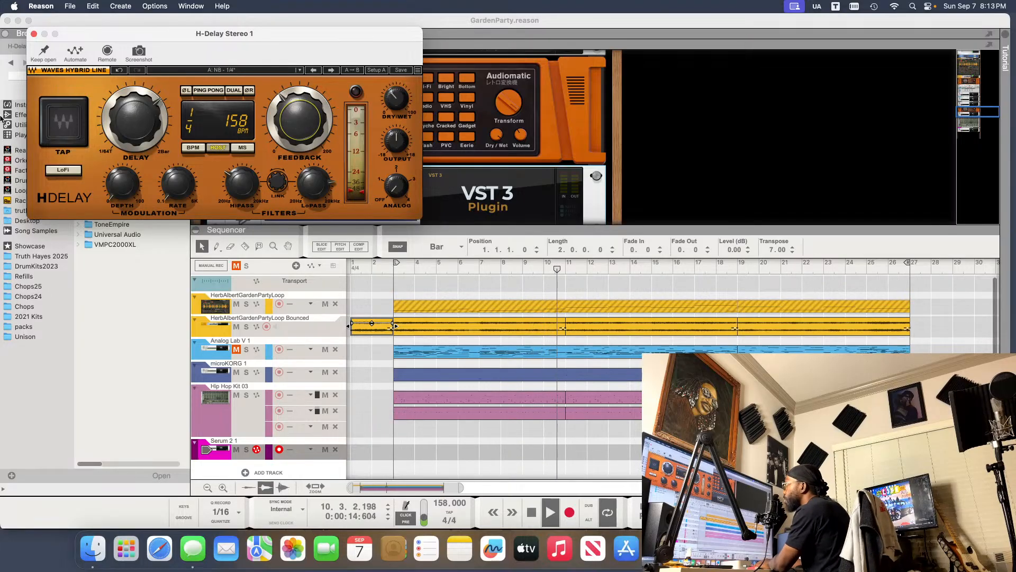
{"action": "left_click", "coordinate": [33, 34]}
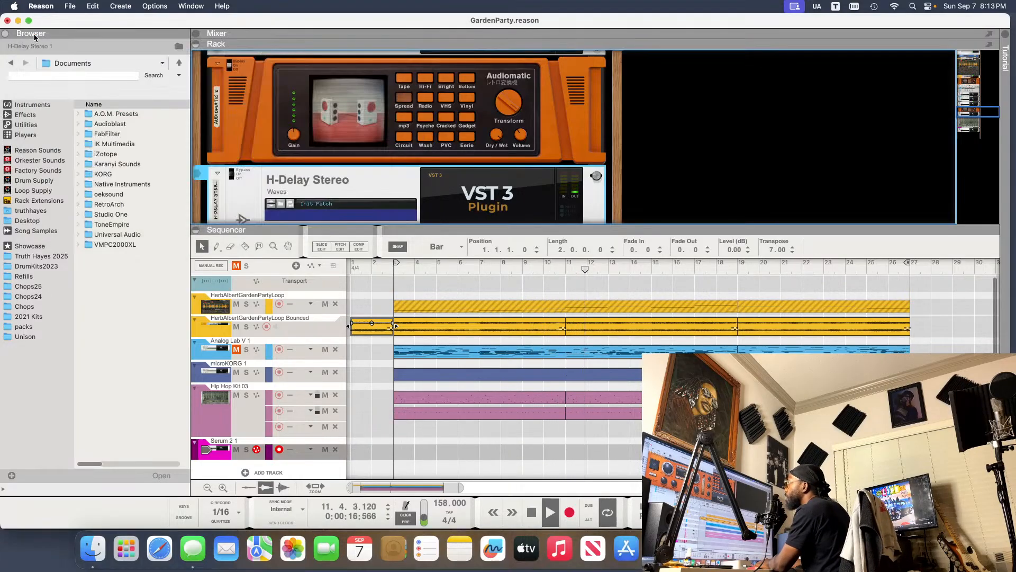
- Reopen the Serum 2 instrument in the rack and load SM_NP2_Pad_Underwater_Pad from the User folder of the S1 Presets
{"action": "scroll", "coordinate": [532, 147], "scroll_direction": "down", "scroll_amount": 5}
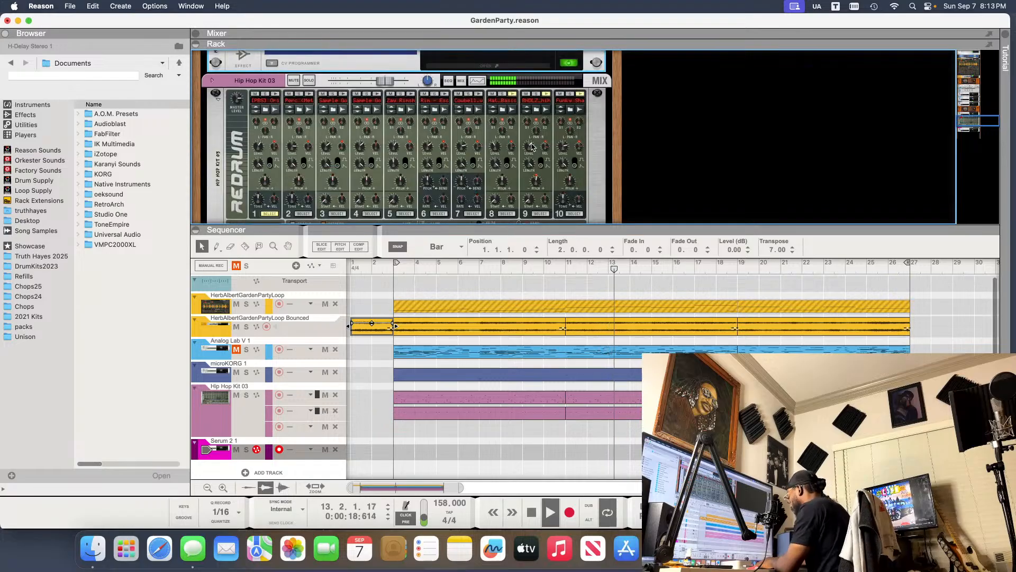
{"action": "scroll", "coordinate": [532, 147], "scroll_direction": "down", "scroll_amount": 5}
{"action": "left_click", "coordinate": [524, 105]}
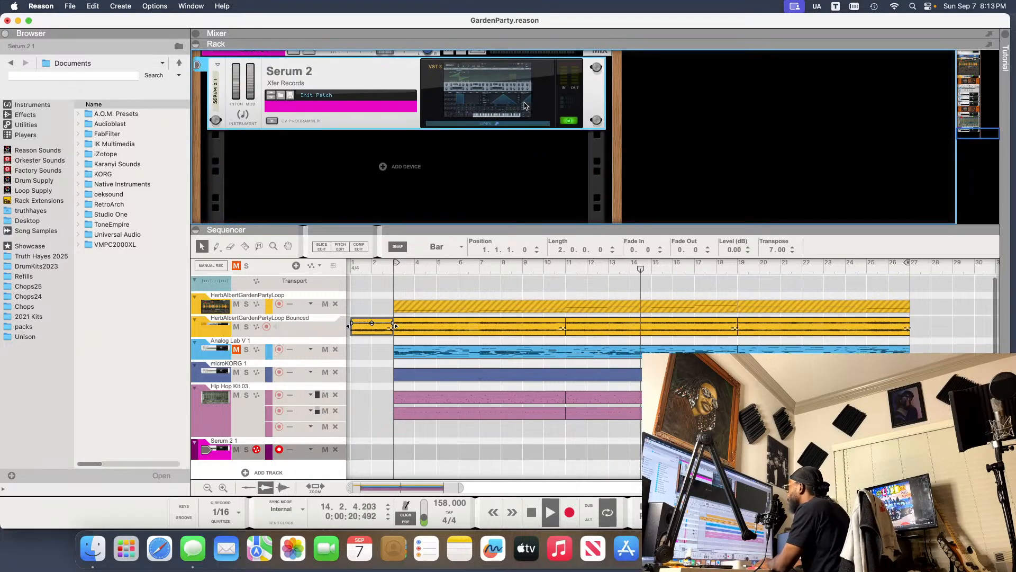
{"action": "left_click", "coordinate": [524, 104]}
{"action": "left_click", "coordinate": [487, 79]}
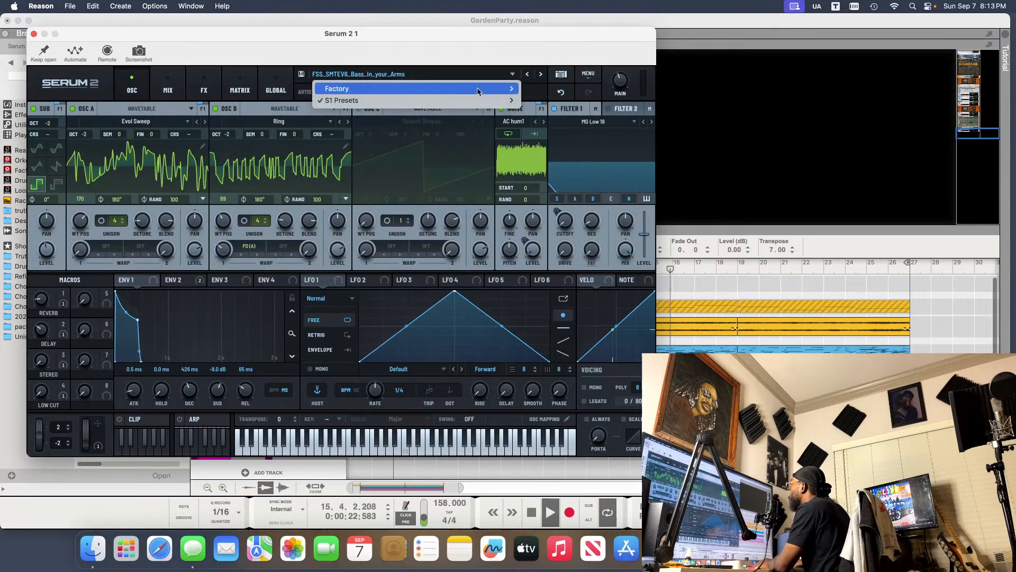
{"action": "mouse_move", "coordinate": [493, 100]}
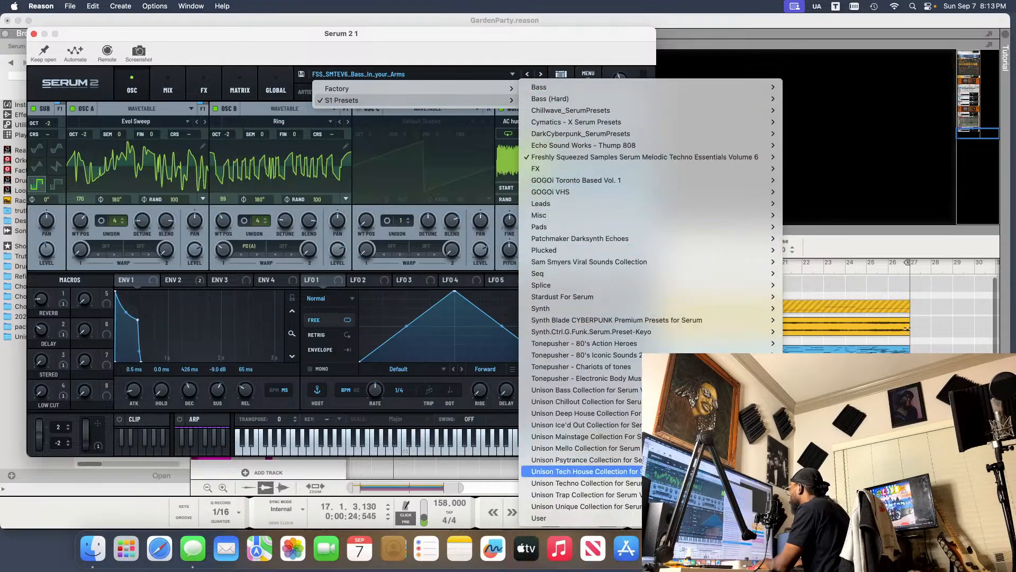
{"action": "mouse_move", "coordinate": [613, 522]}
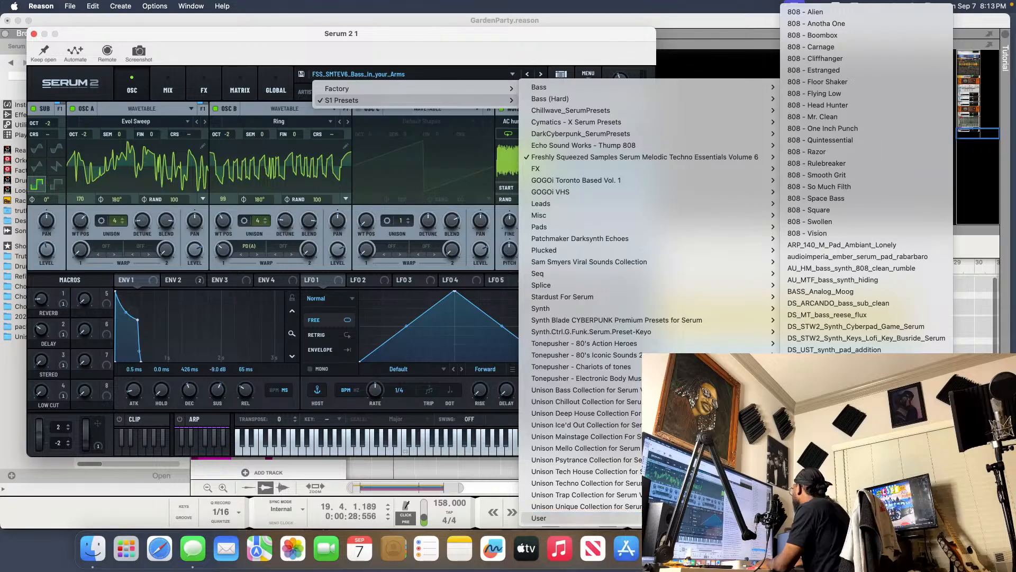
{"action": "scroll", "coordinate": [867, 185], "scroll_direction": "down", "scroll_amount": 15}
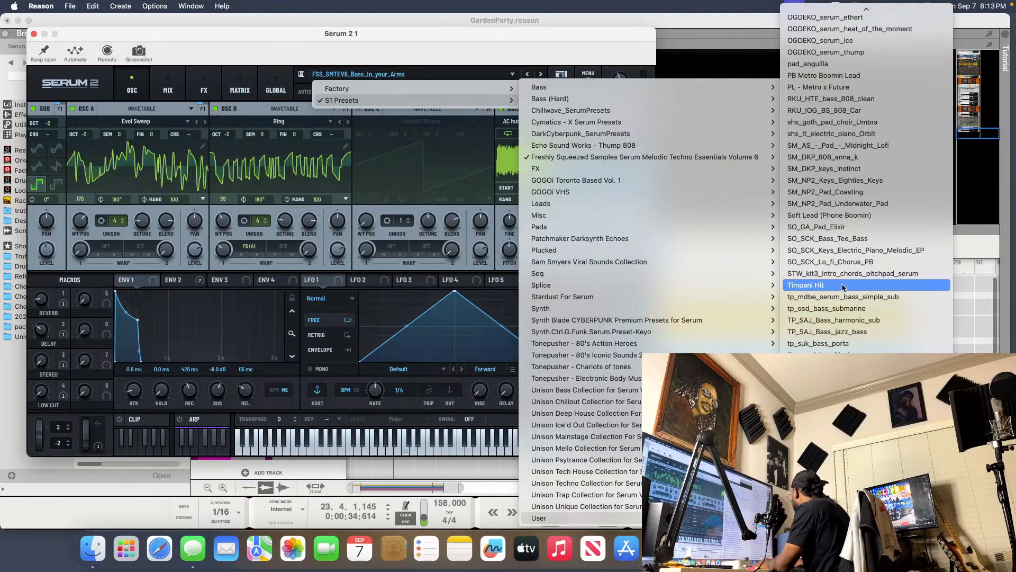
{"action": "left_click", "coordinate": [847, 203]}
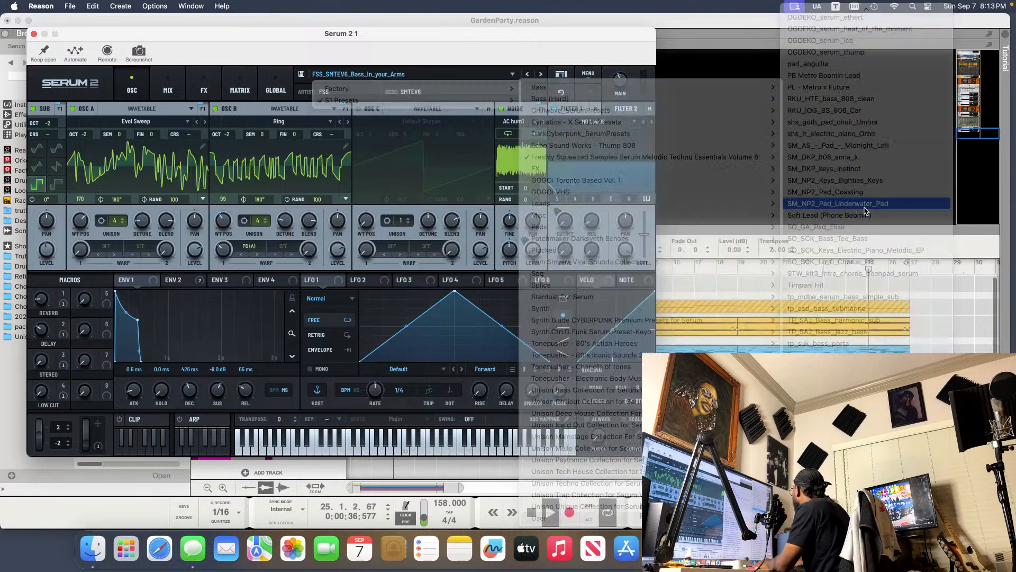
- Switch the Serum 2 sound to the OGDEKO_serum_thump preset from the User folder
{"action": "left_click", "coordinate": [364, 75]}
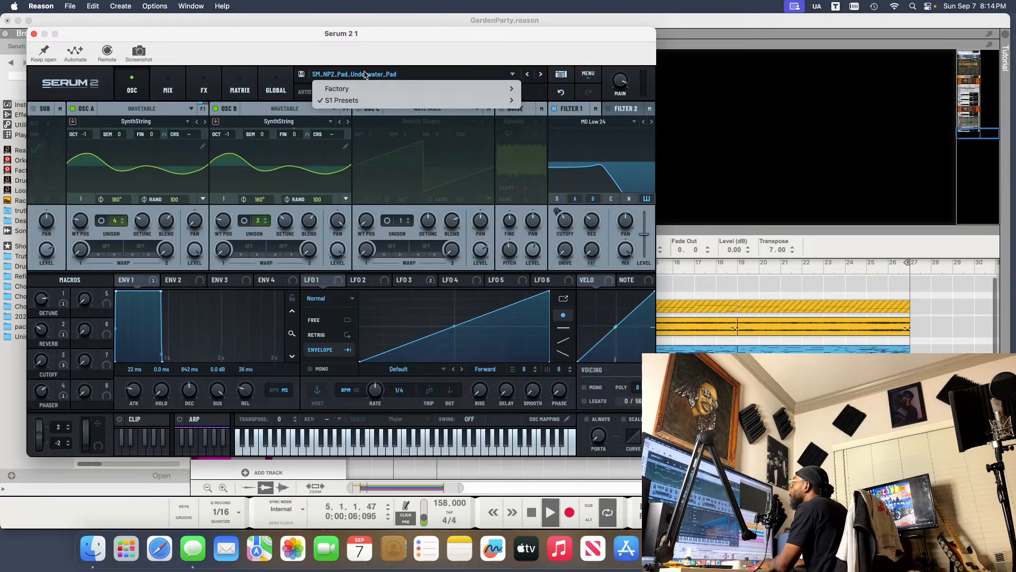
{"action": "mouse_move", "coordinate": [402, 101]}
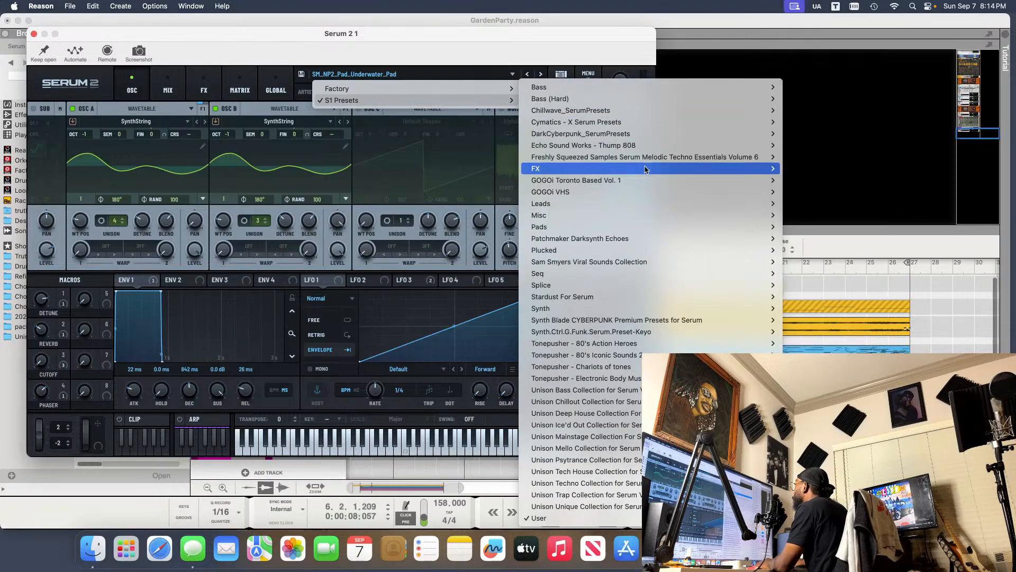
{"action": "mouse_move", "coordinate": [663, 158]}
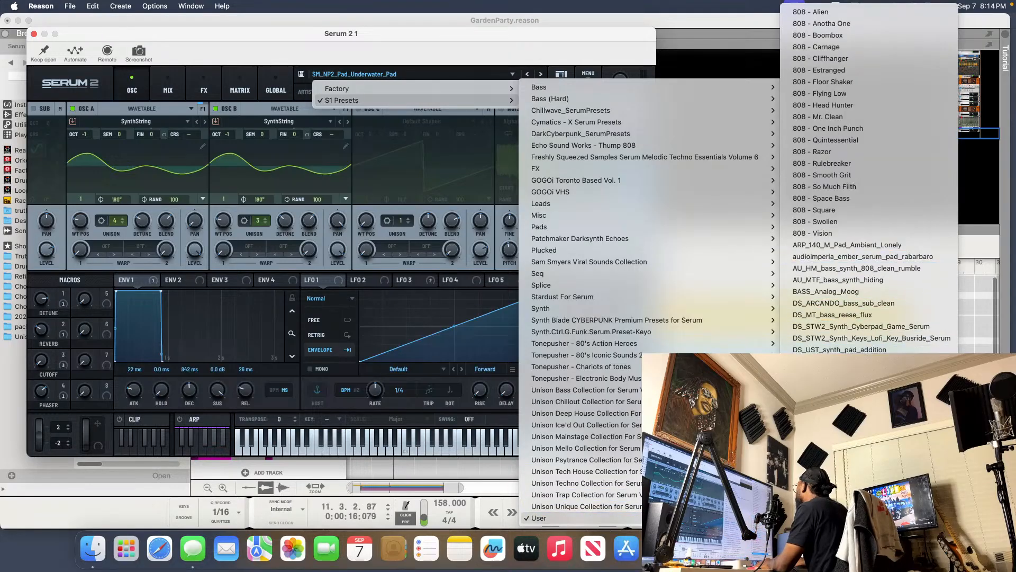
{"action": "left_click", "coordinate": [841, 443]}
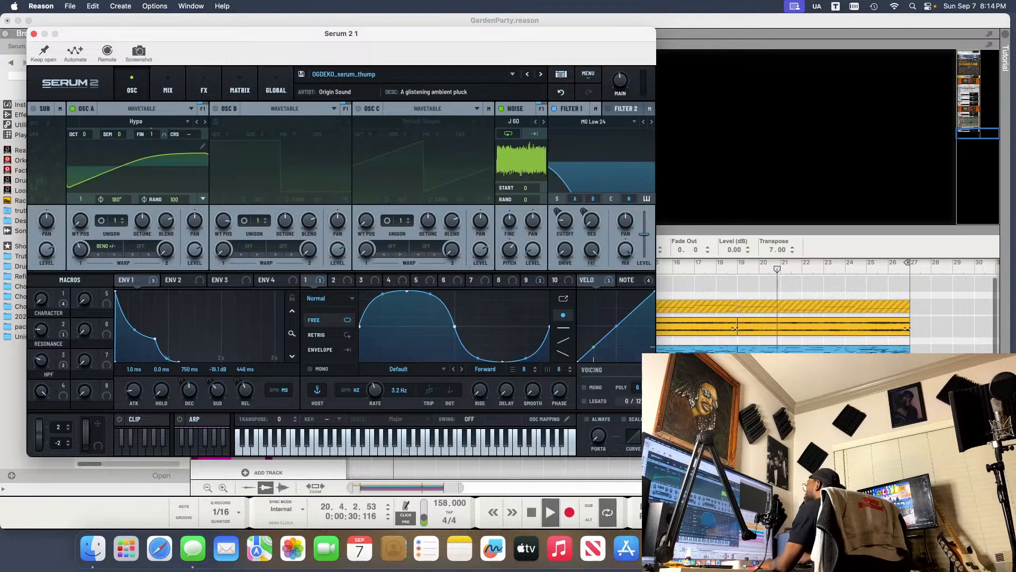
- Load 808 - Admissions from the Unison Ice'd Out Collection, audition it, and advance to the 808 - Anywhere preset
{"action": "left_click", "coordinate": [408, 74]}
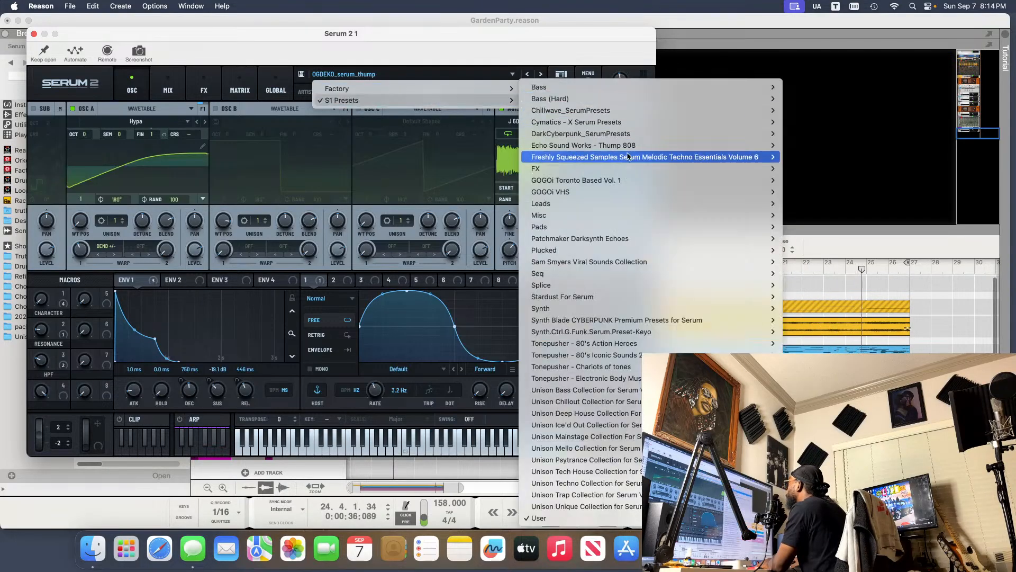
{"action": "mouse_move", "coordinate": [582, 377]}
{"action": "mouse_move", "coordinate": [588, 508]}
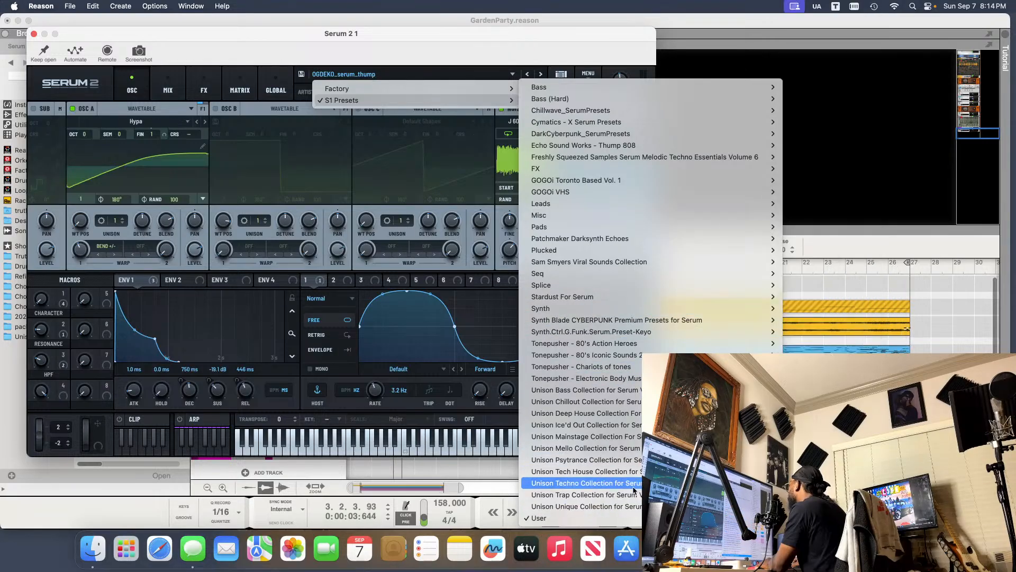
{"action": "mouse_move", "coordinate": [639, 486]}
{"action": "mouse_move", "coordinate": [639, 459]}
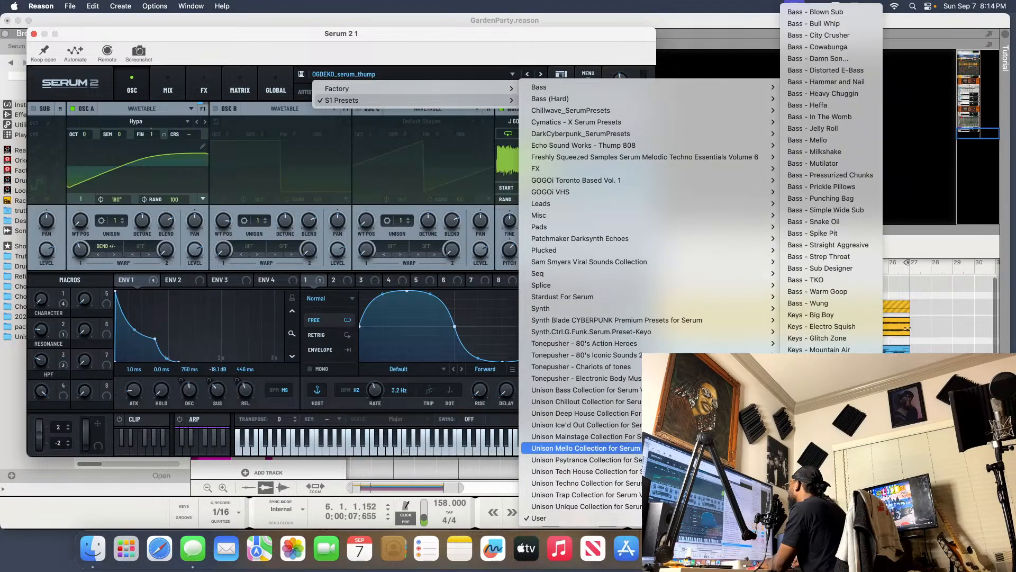
{"action": "mouse_move", "coordinate": [639, 425]}
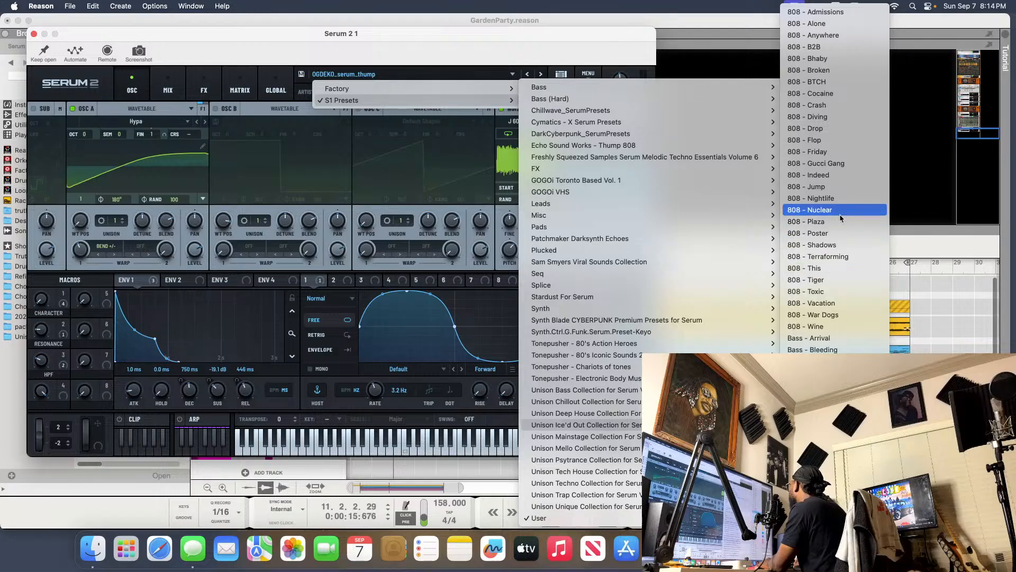
{"action": "left_click", "coordinate": [862, 14]}
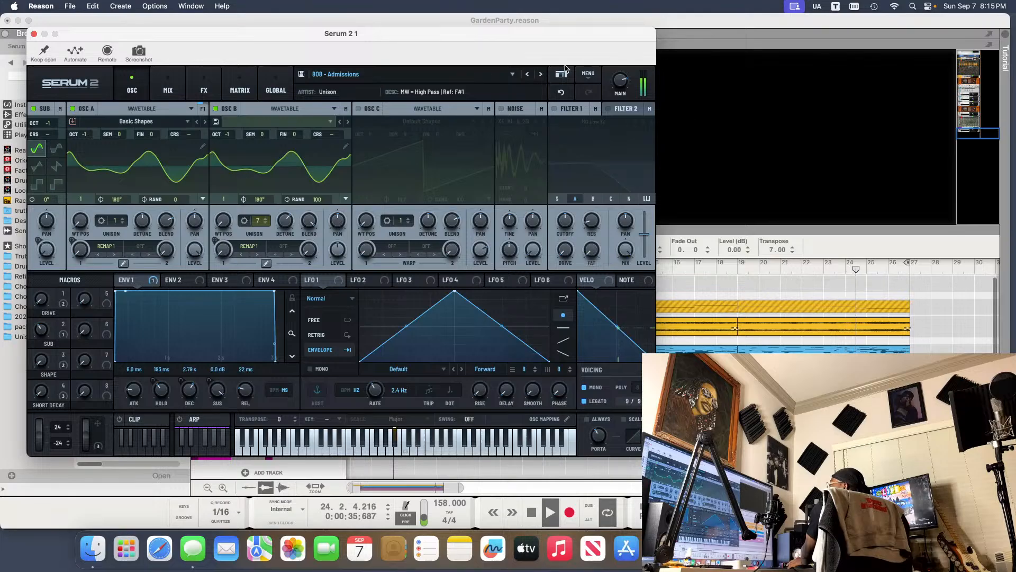
{"action": "left_click", "coordinate": [540, 75]}
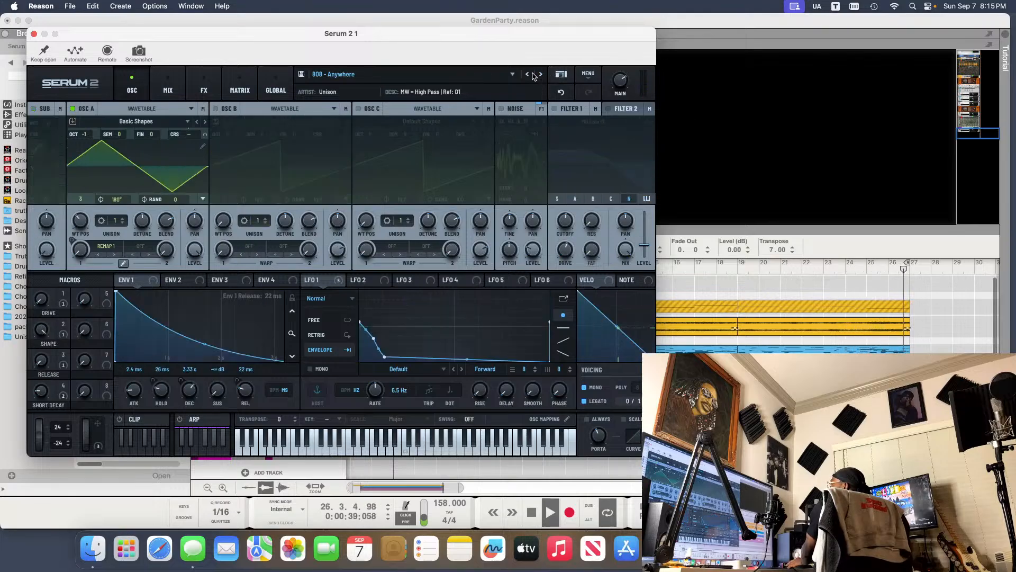
- Audition the neighbouring Unison 808 presets, including 808 - Alone, 808 - B2B and 808 - Bhaby, and load 808 - Broken
{"action": "left_click", "coordinate": [529, 75]}
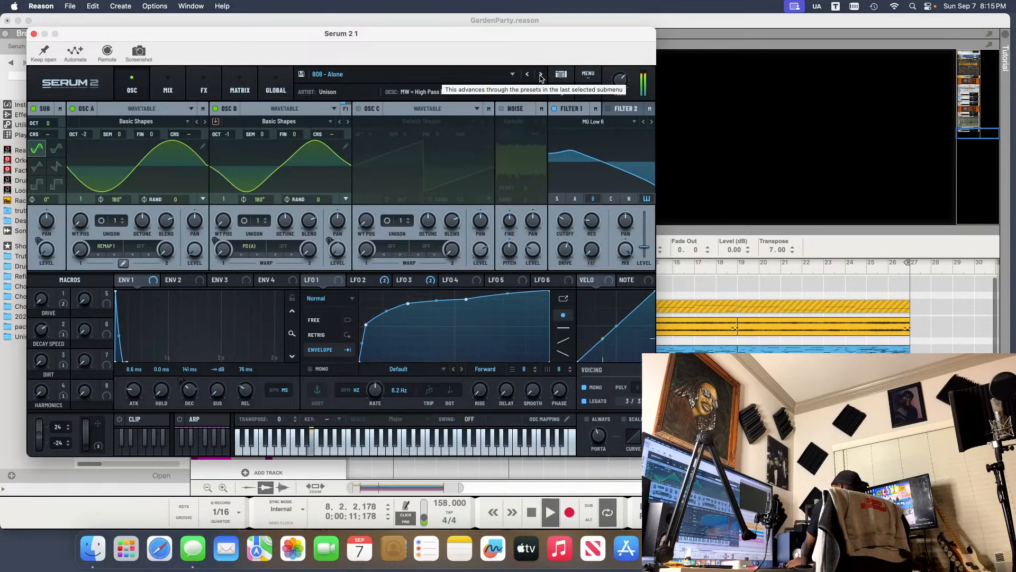
{"action": "left_click", "coordinate": [540, 75]}
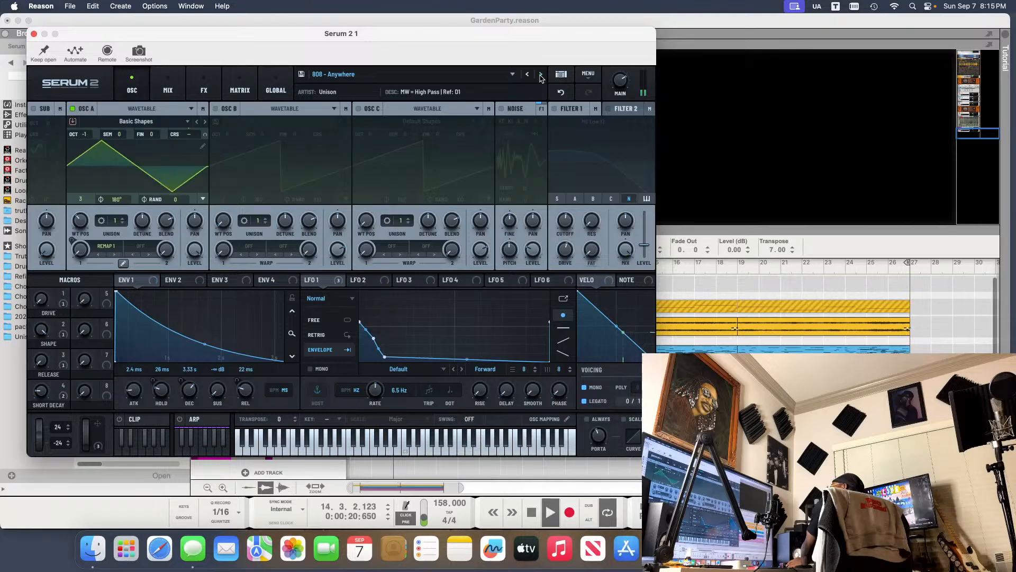
{"action": "left_click", "coordinate": [540, 76]}
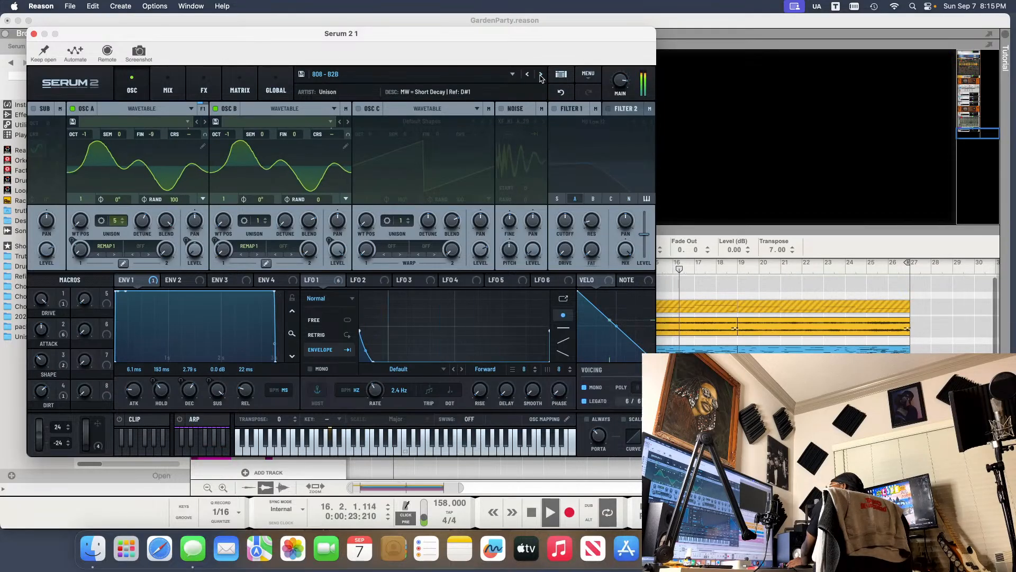
{"action": "left_click", "coordinate": [541, 75]}
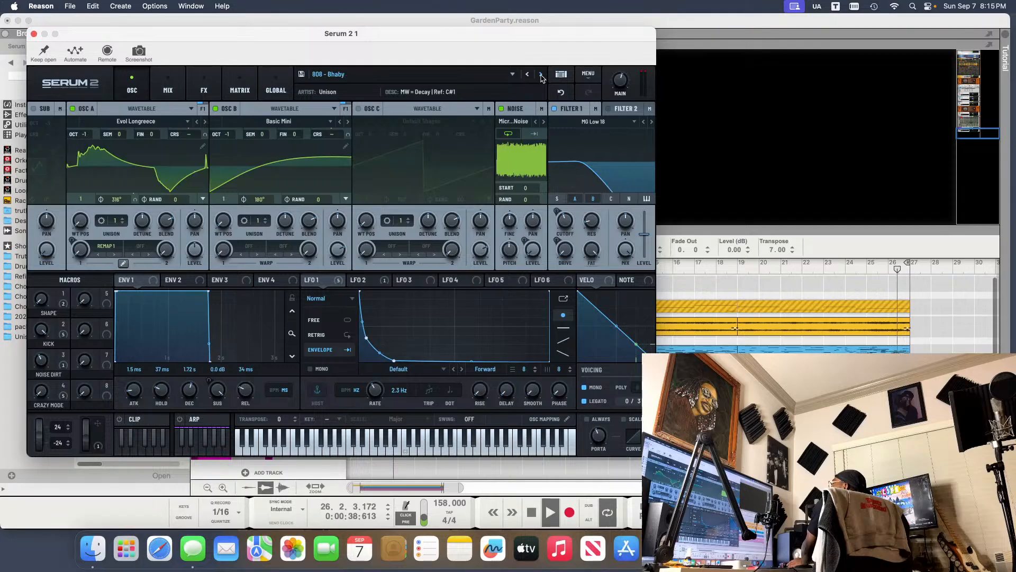
{"action": "left_click", "coordinate": [541, 75]}
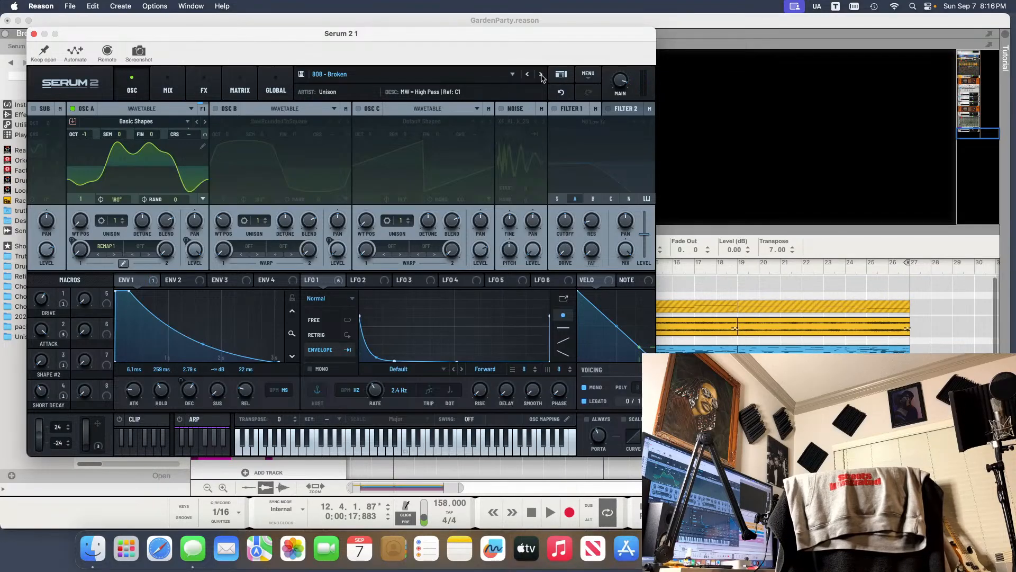
- Record trial takes of the 808 - Broken bass part on the Serum 2 track, starting from bar 1
{"action": "key", "text": "shift+Return"}
{"action": "key", "text": "super+Return"}
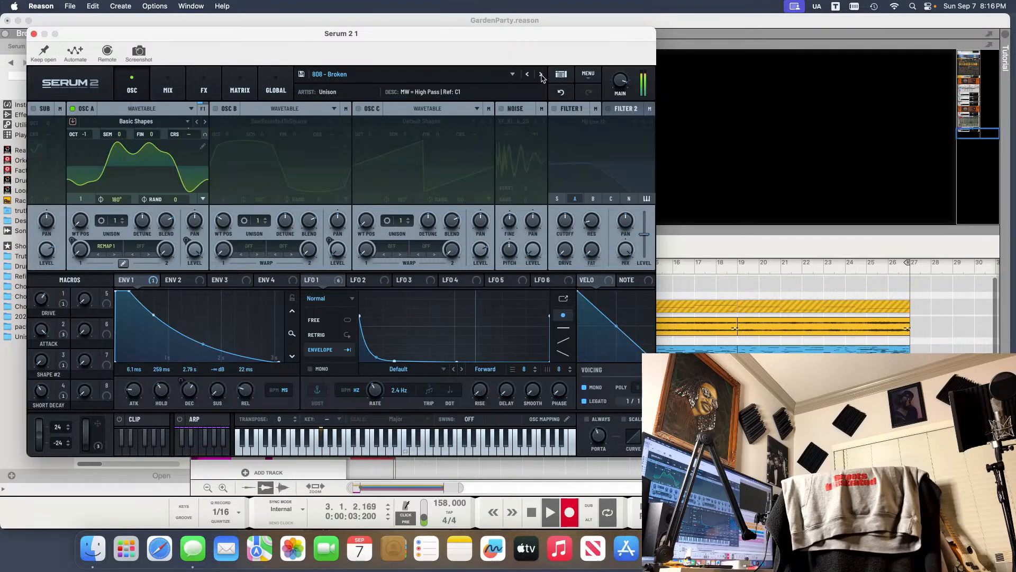
{"action": "key", "text": "space"}
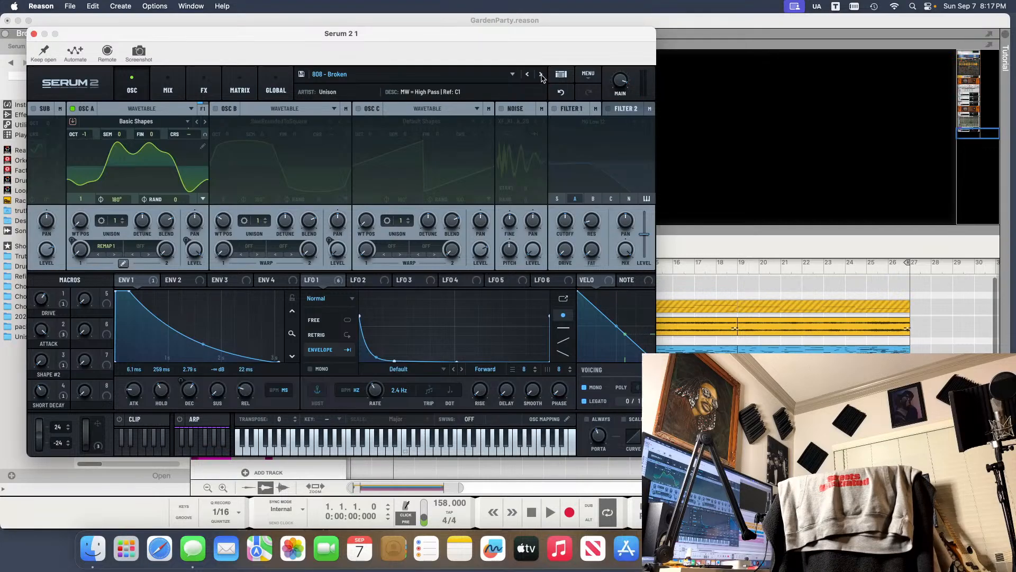
{"action": "key", "text": "super+Return"}
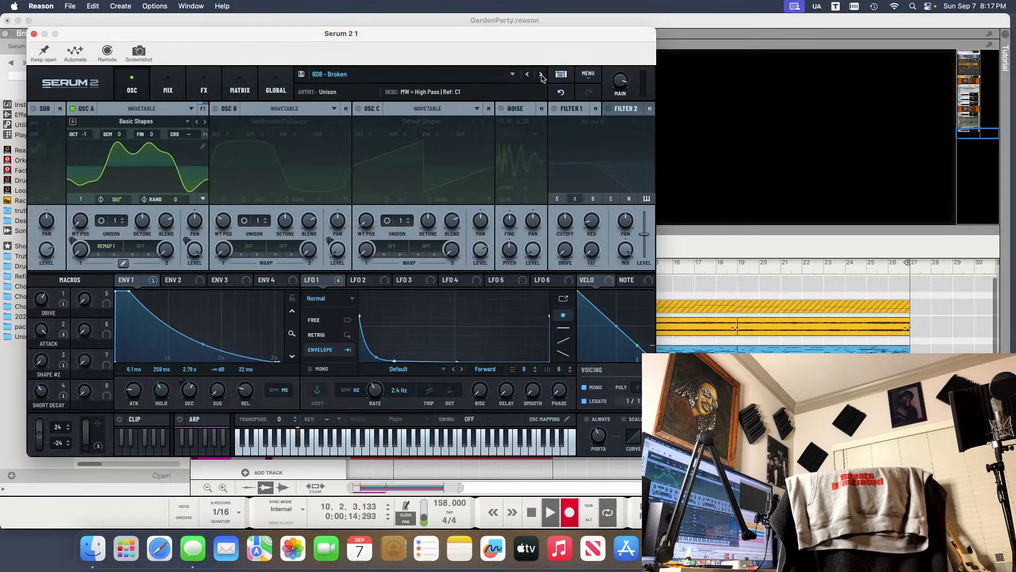
{"action": "key", "text": "space"}
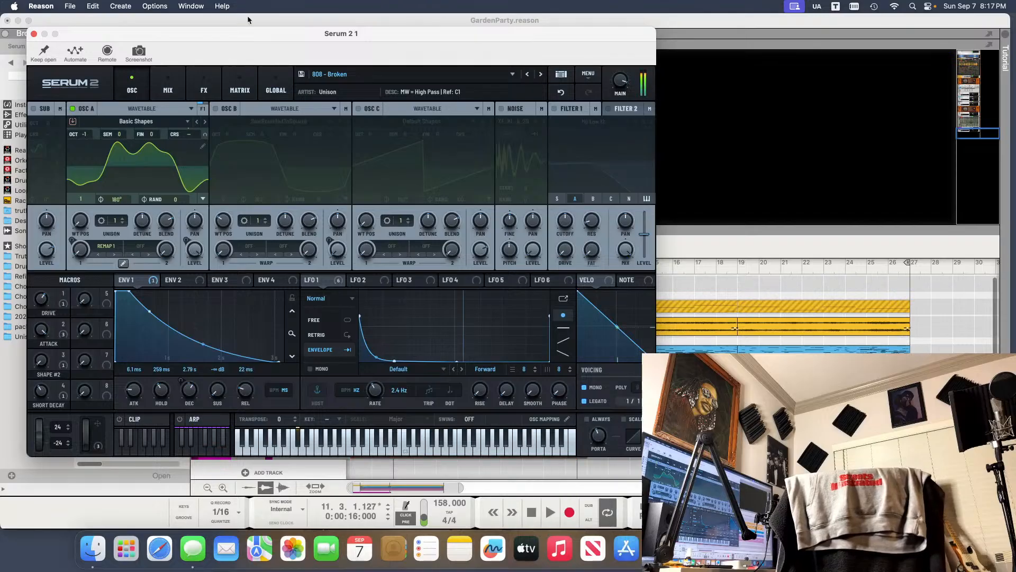
- Close the Serum 2 window and delete the recorded clip that starts at bar 1 on its track
{"action": "left_click", "coordinate": [33, 35]}
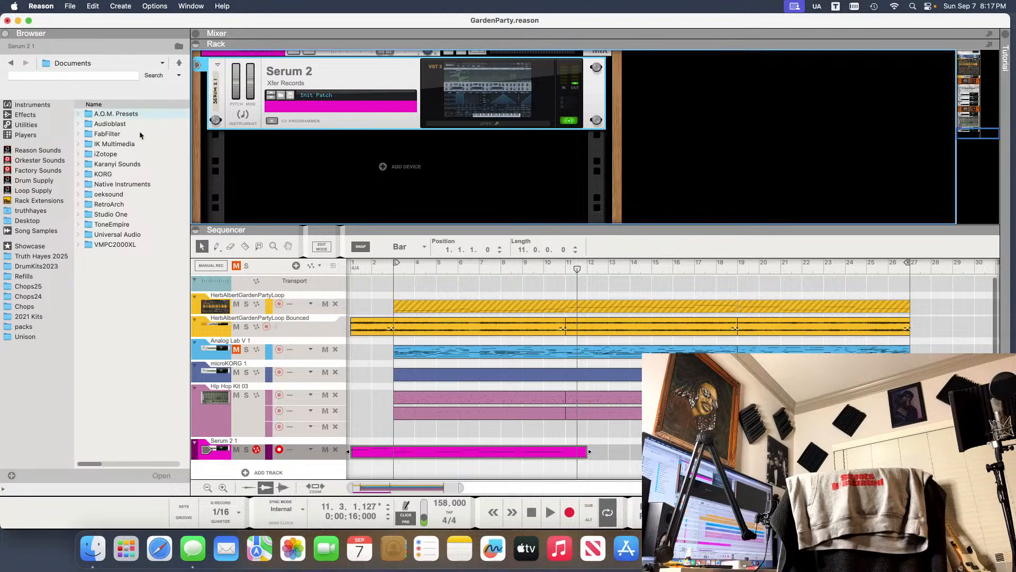
{"action": "right_click", "coordinate": [453, 453]}
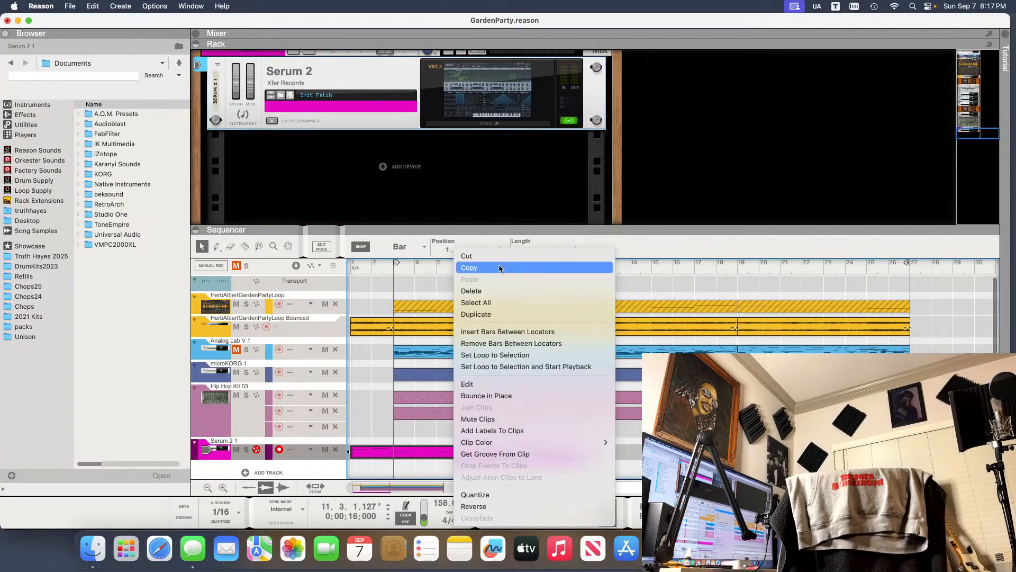
{"action": "left_click", "coordinate": [490, 291]}
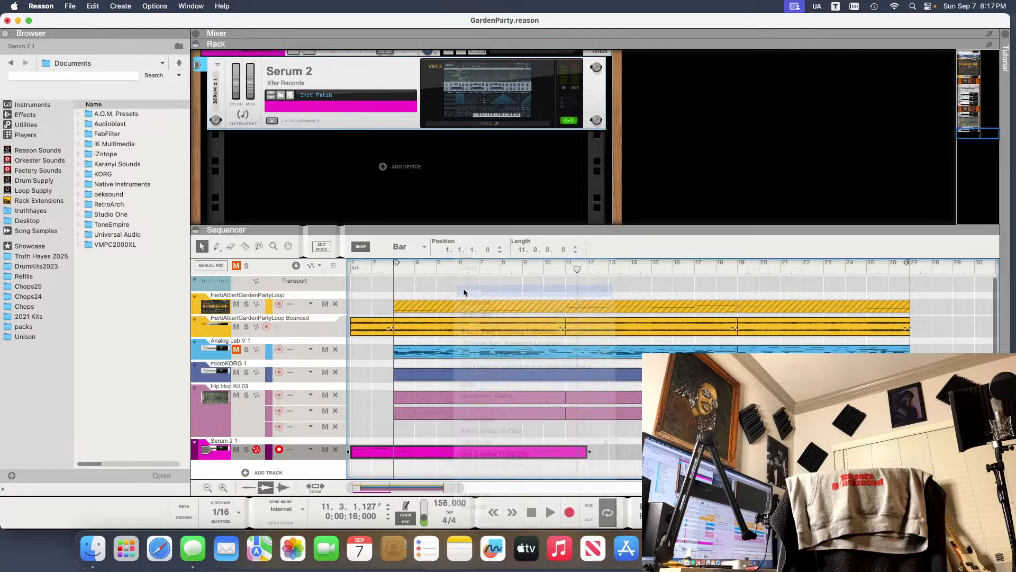
- Record a new 24-bar bass take on the Serum 2 track from bar 3 and play it back
{"action": "left_click", "coordinate": [569, 512]}
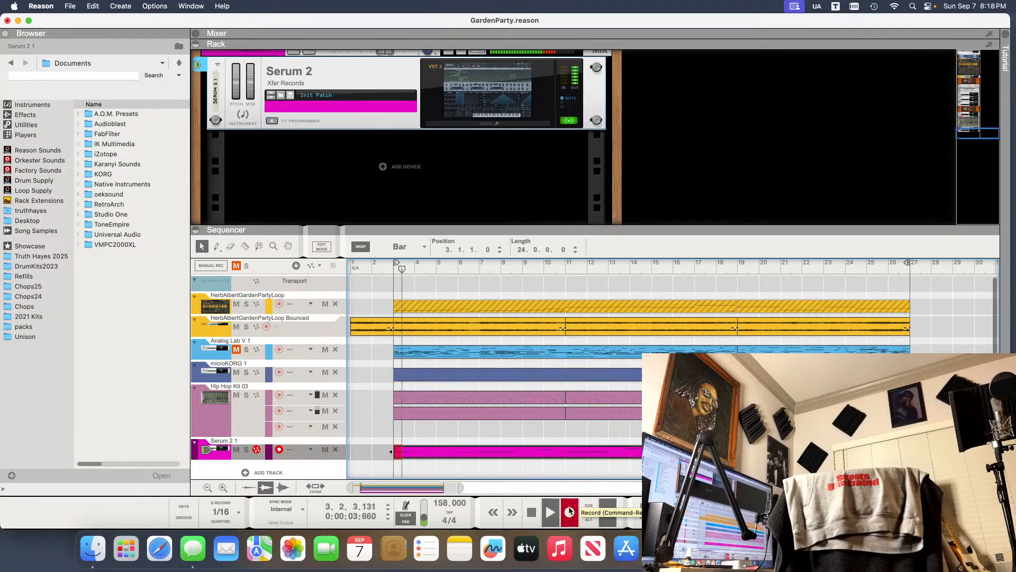
{"action": "key", "text": "space"}
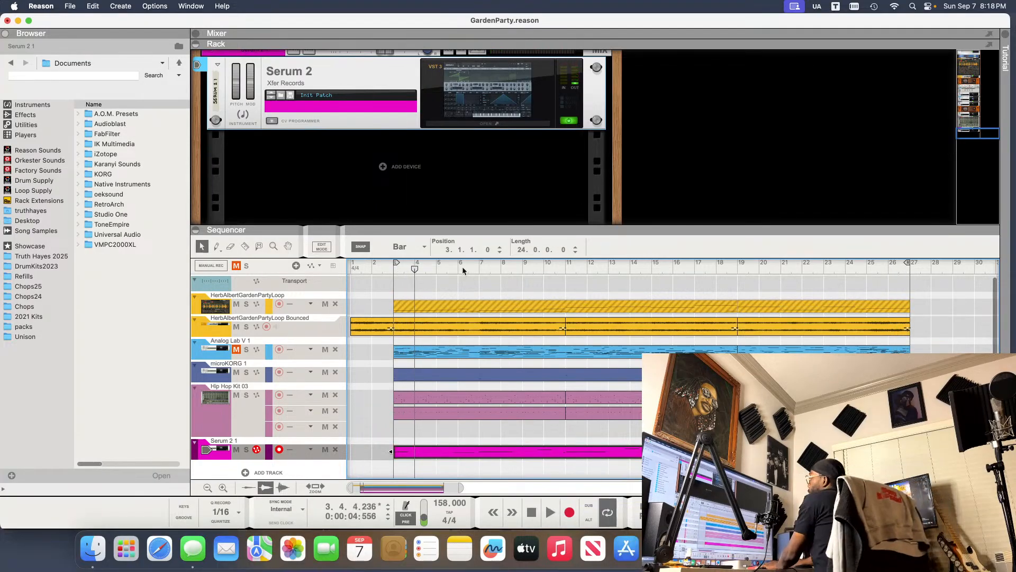
{"action": "left_click", "coordinate": [394, 271]}
{"action": "key", "text": "space"}
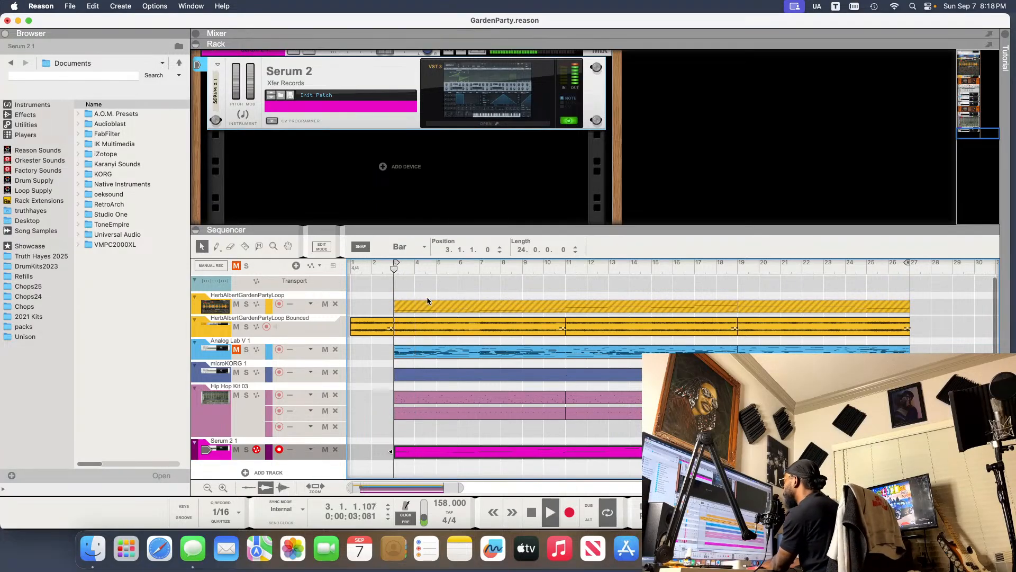
- Open the new Serum 2 clip for note editing and select all of its notes
{"action": "double_click", "coordinate": [511, 451]}
{"action": "scroll", "coordinate": [492, 397], "scroll_direction": "down", "scroll_amount": 3}
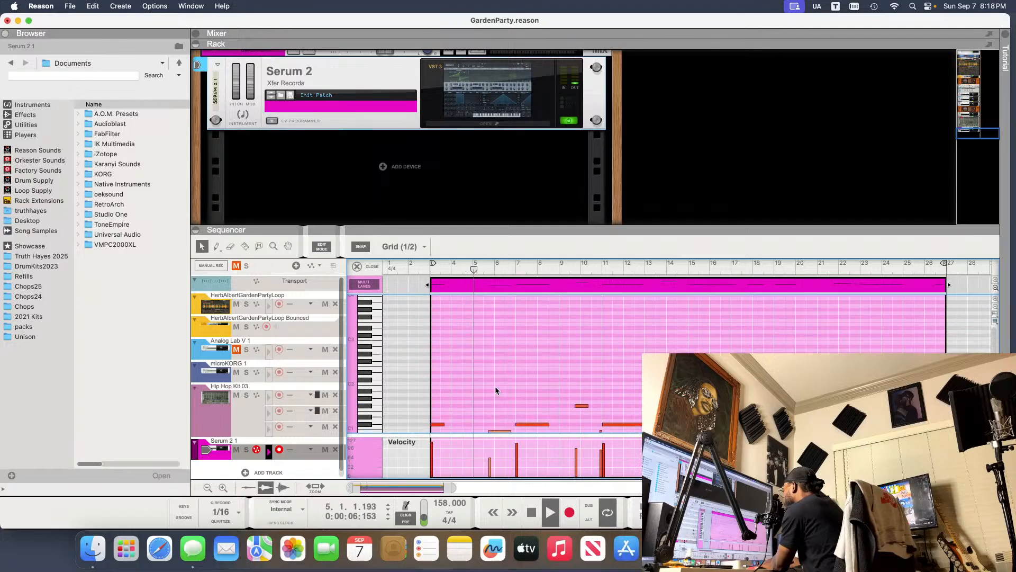
{"action": "scroll", "coordinate": [495, 383], "scroll_direction": "down", "scroll_amount": 1}
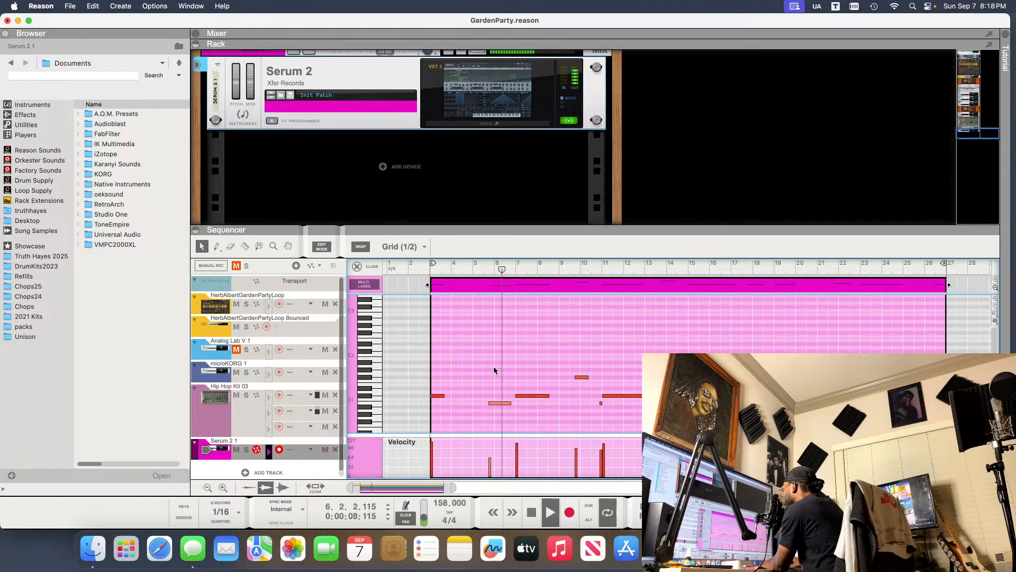
{"action": "key", "text": "super+a"}
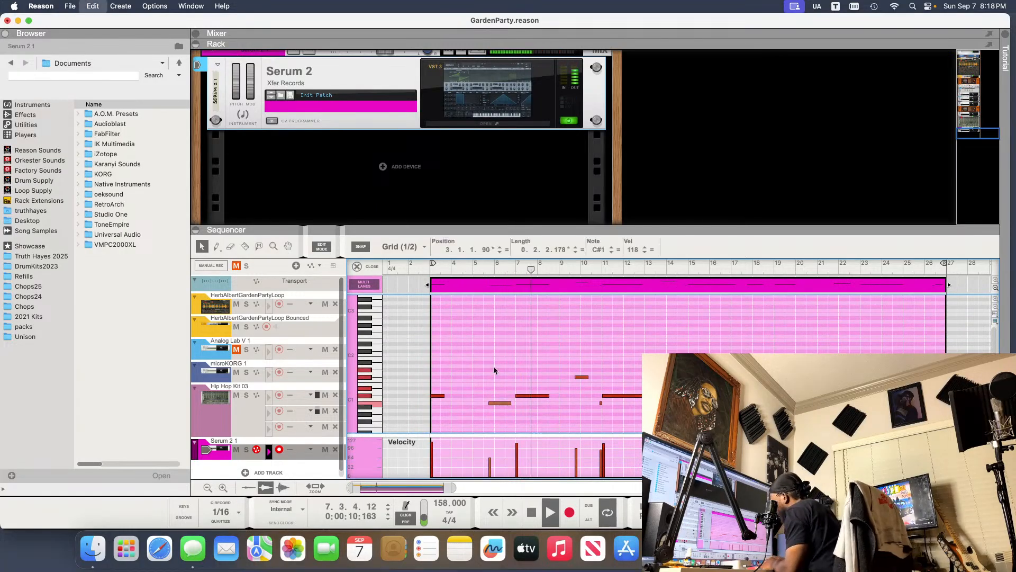
{"action": "left_click", "coordinate": [220, 521]}
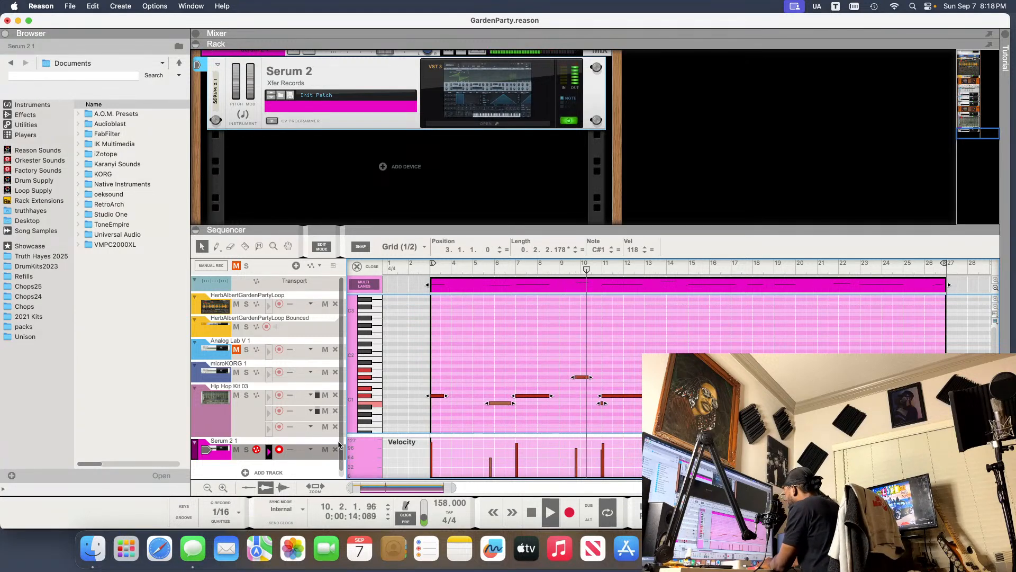
{"action": "key", "text": "space"}
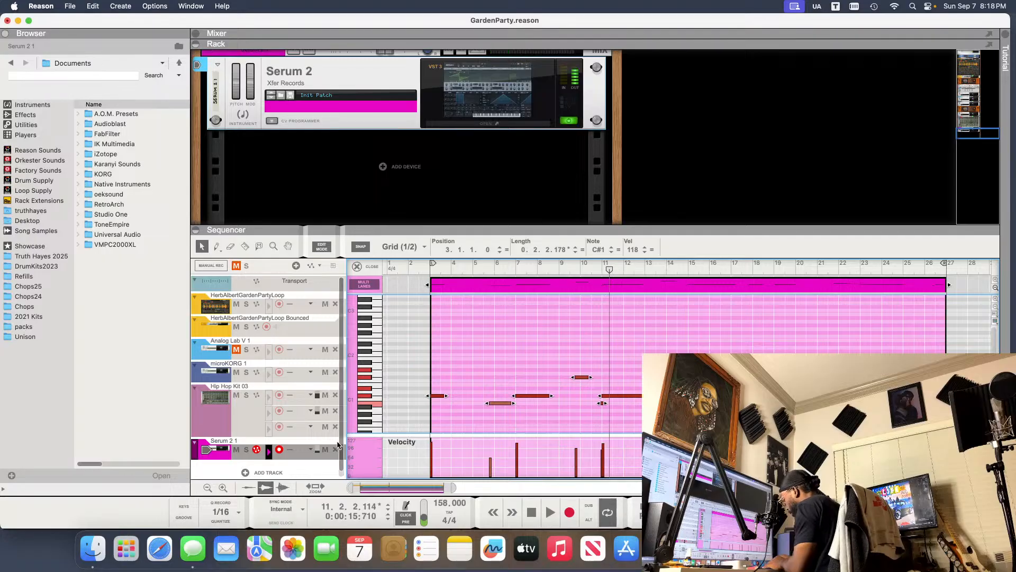
{"action": "key", "text": "super+z"}
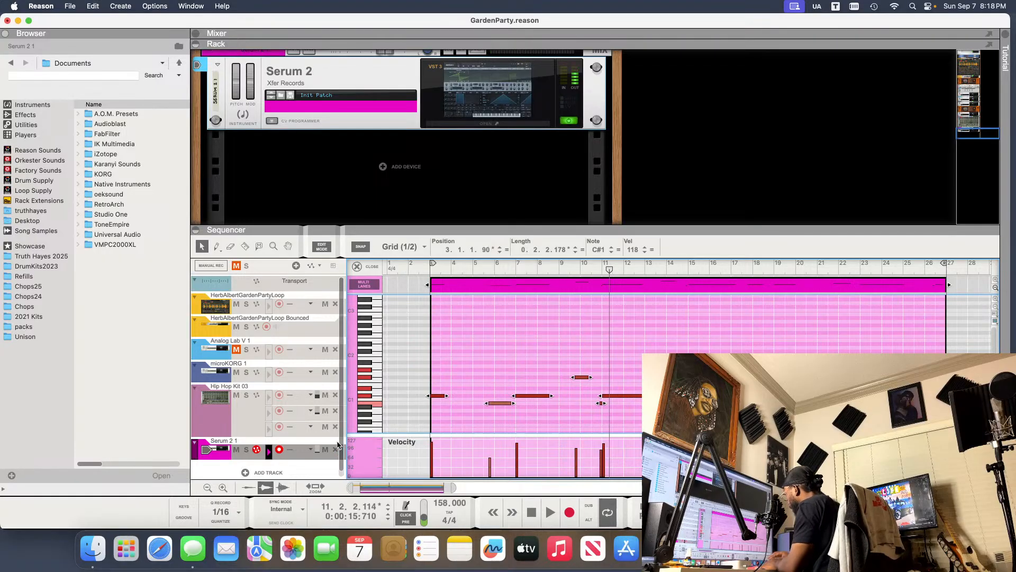
- Quantize all selected bass notes to 1/8 and play the clip from bar 3
{"action": "left_click", "coordinate": [222, 512]}
{"action": "left_click", "coordinate": [222, 488]}
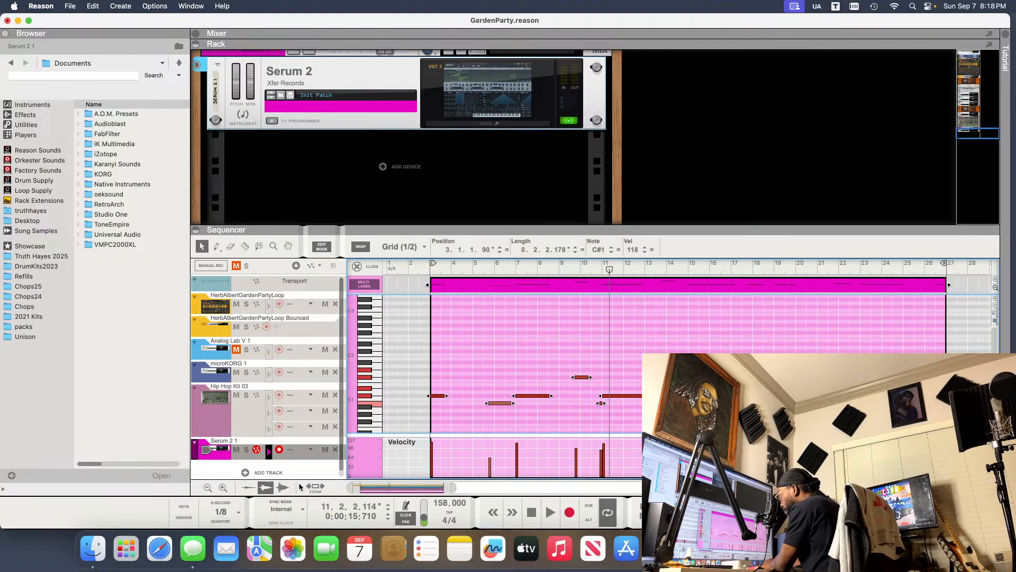
{"action": "left_click", "coordinate": [222, 521]}
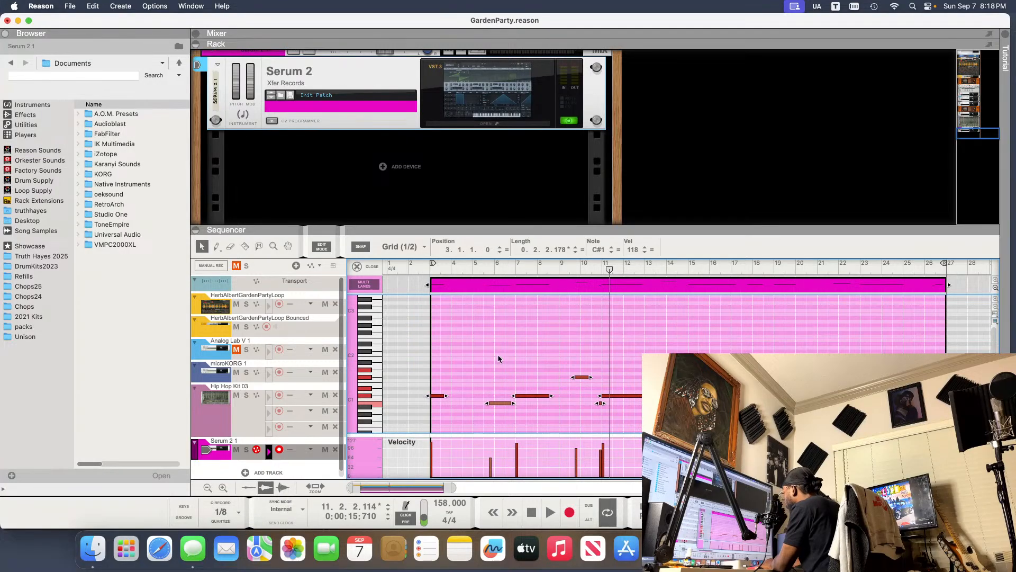
{"action": "left_click", "coordinate": [429, 271]}
{"action": "key", "text": "space"}
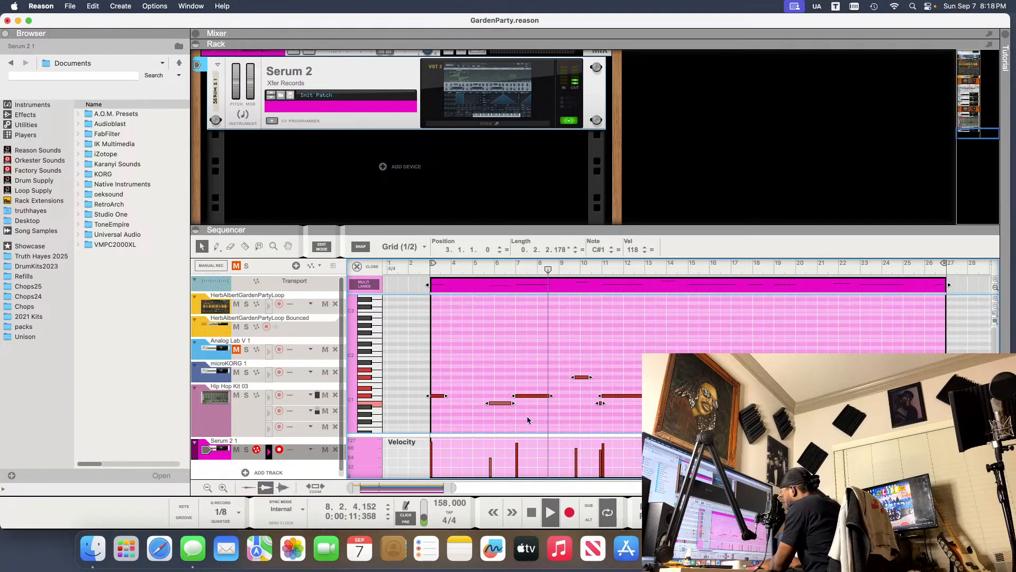
- Raise the bass note at 9.4.1 by two semitones to G#1 and replay the passage from about bar 7
{"action": "left_click", "coordinate": [493, 385]}
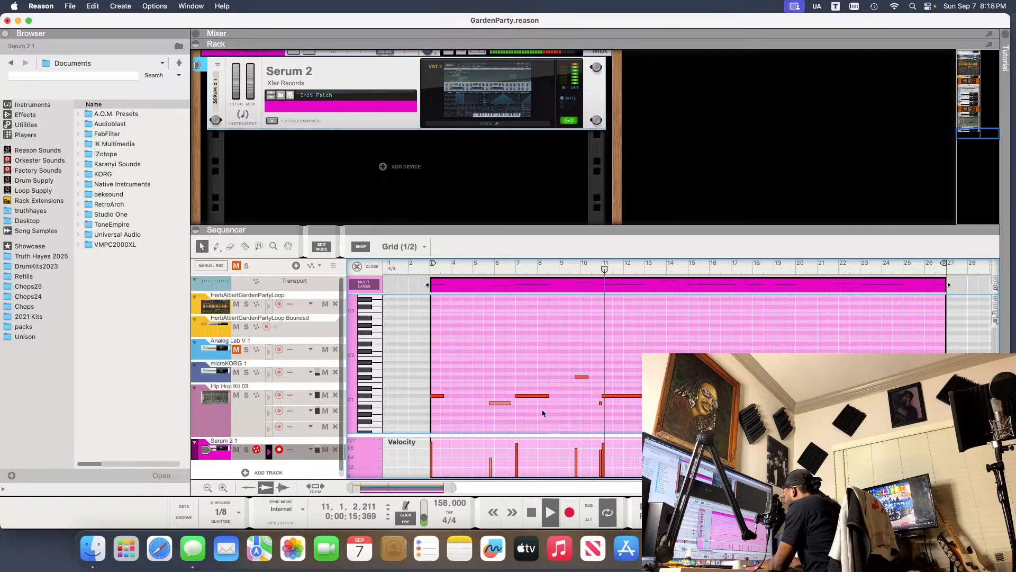
{"action": "left_click_drag", "start_coordinate": [570, 362], "coordinate": [581, 392]}
{"action": "key", "text": "Up"}
{"action": "key", "text": "Up"}
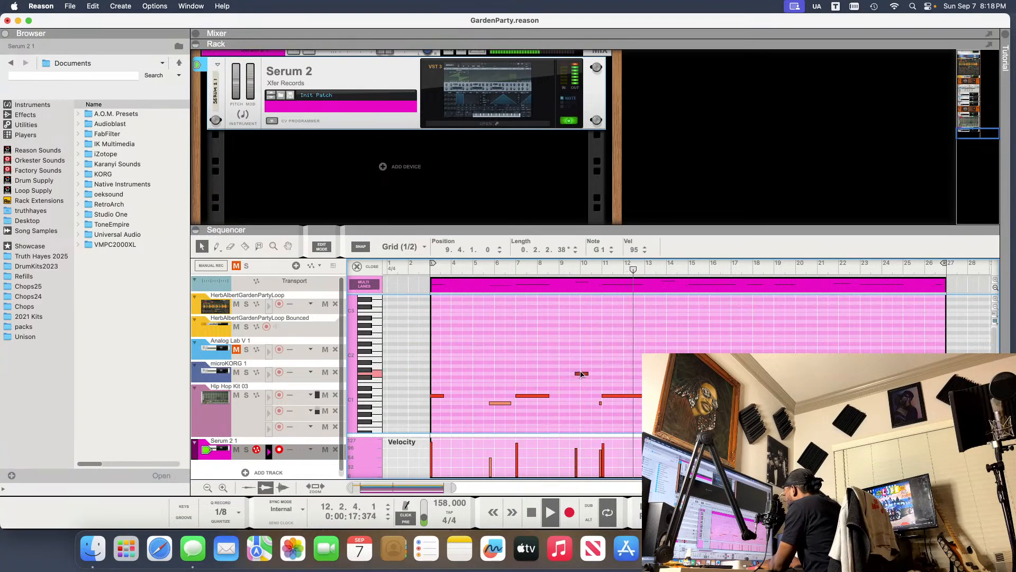
{"action": "key", "text": "space"}
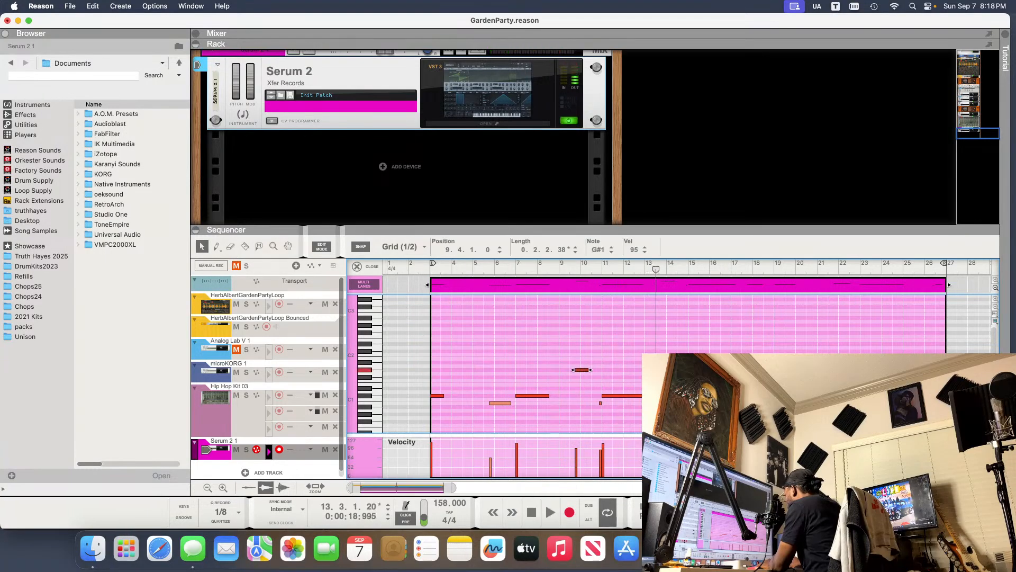
{"action": "key", "text": "space"}
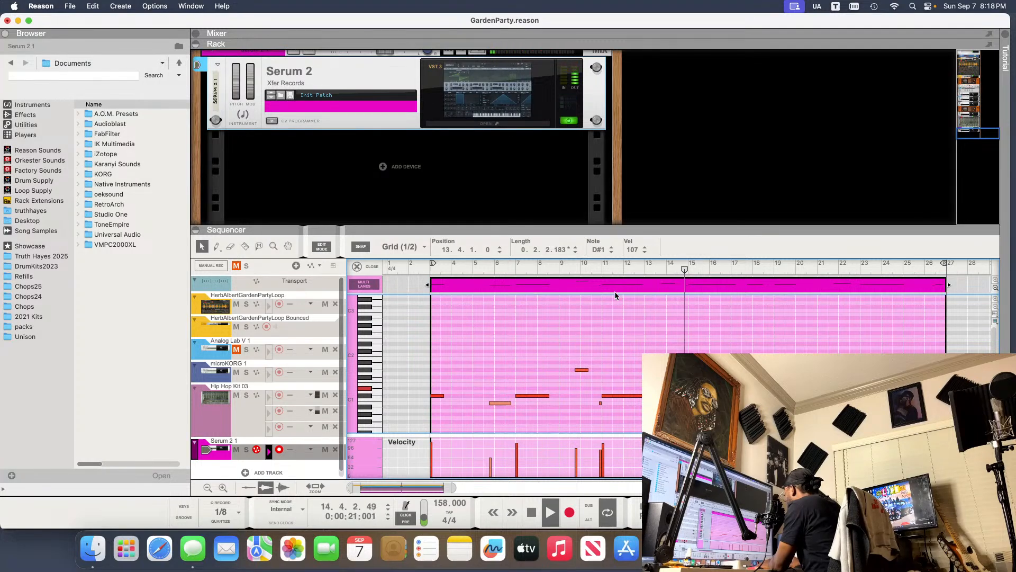
{"action": "left_click", "coordinate": [528, 267]}
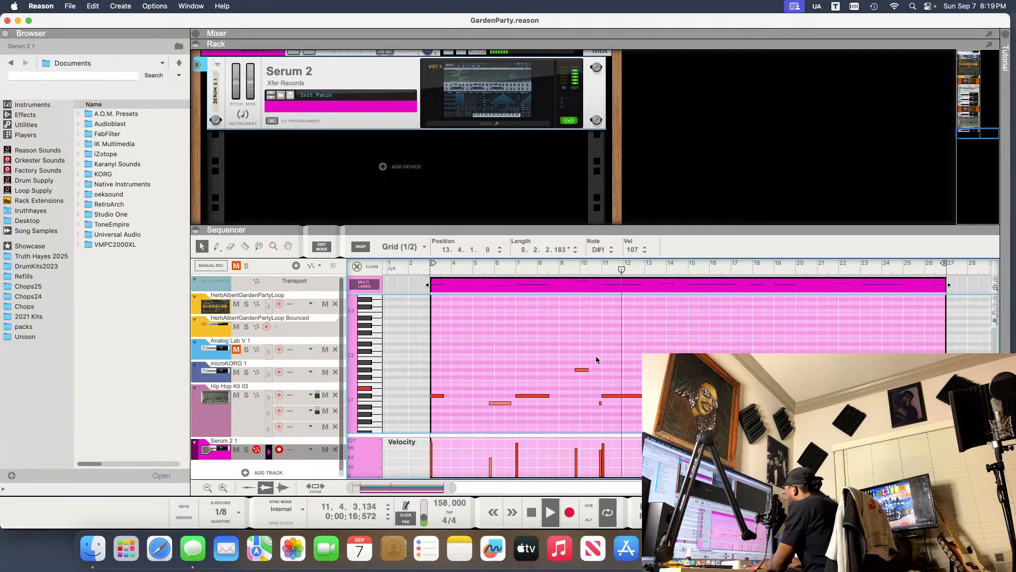
- Lengthen the G#1 note at 9.4.1 to three beats and stop playback after listening
{"action": "left_click", "coordinate": [585, 370]}
{"action": "left_click_drag", "start_coordinate": [589, 371], "coordinate": [596, 373]}
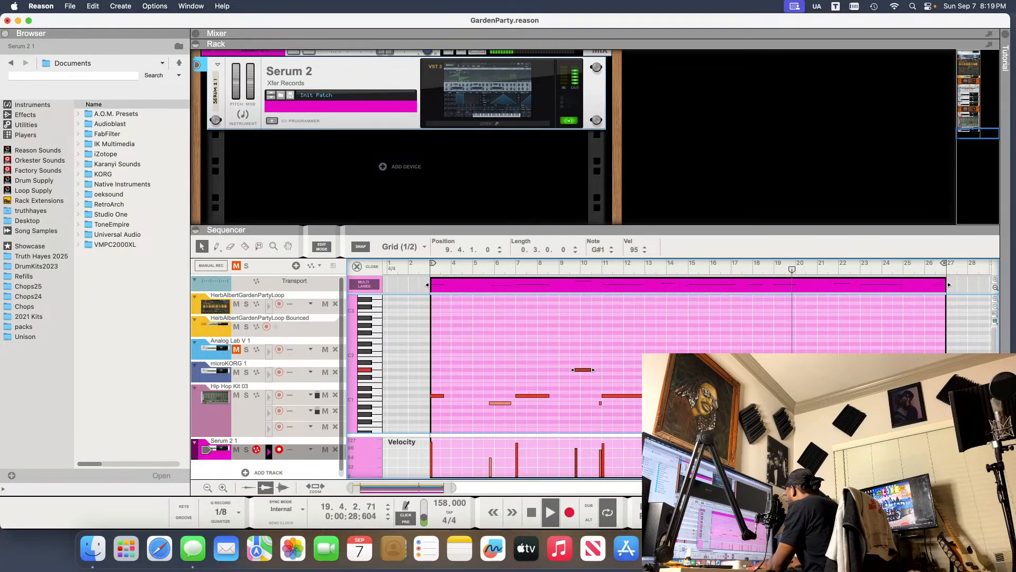
{"action": "key", "text": "space"}
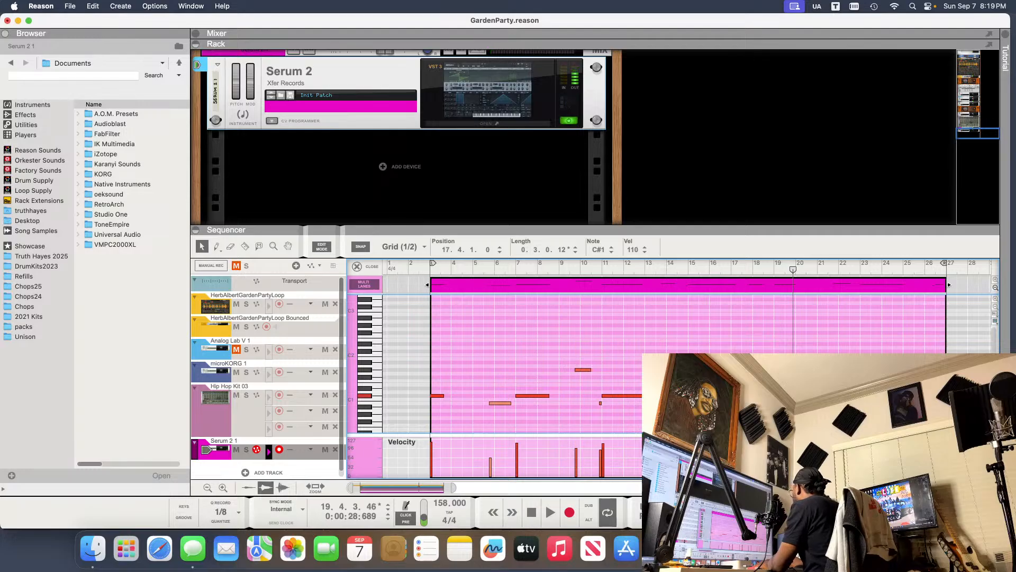
- Add a two-beat B0 note at 18.3.1, audition the passage, and delete the C#1 note at 17.4.1
{"action": "double_click", "coordinate": [769, 403]}
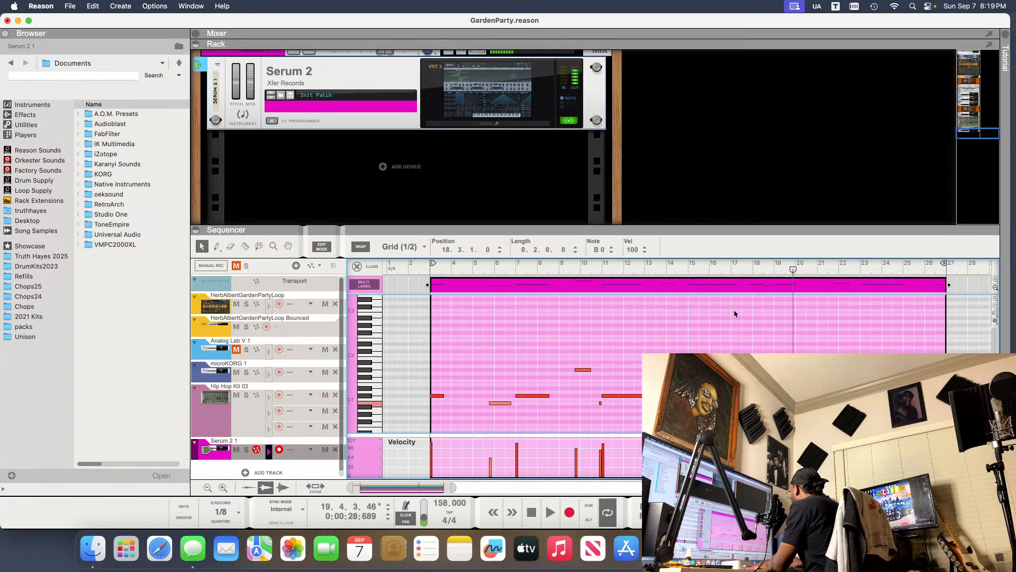
{"action": "left_click", "coordinate": [742, 274]}
{"action": "key", "text": "space"}
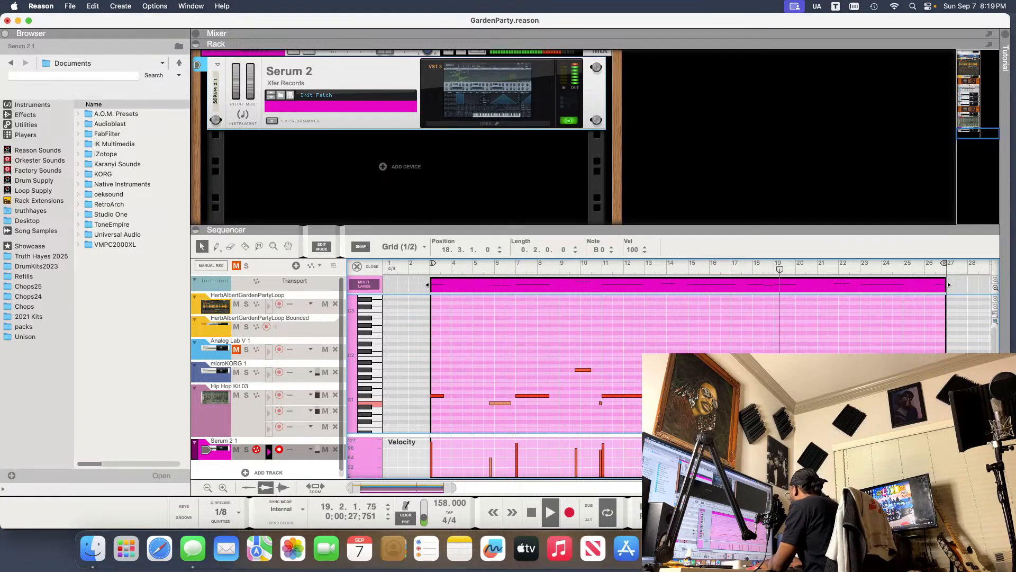
{"action": "key", "text": "space"}
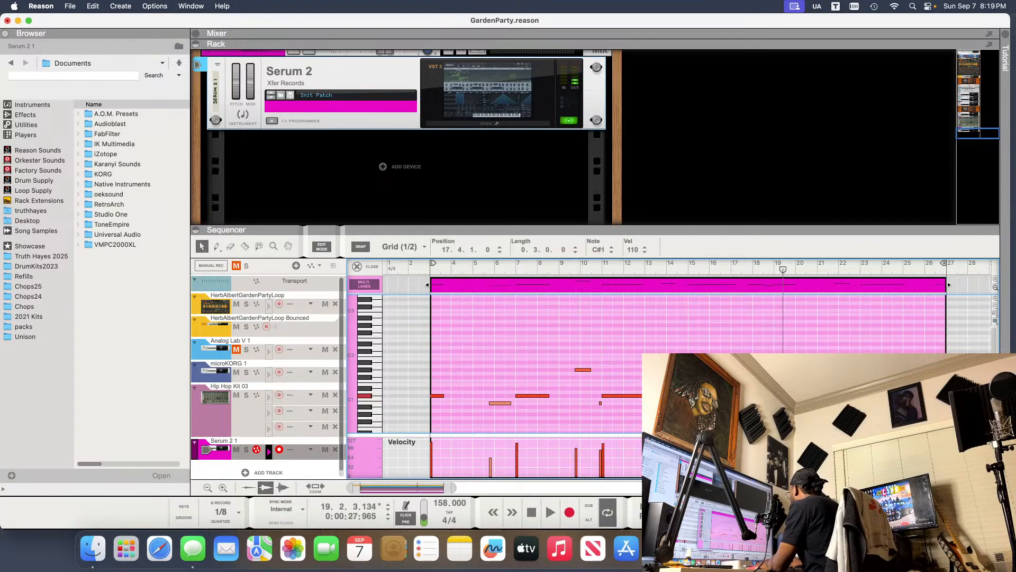
{"action": "key", "text": "Delete"}
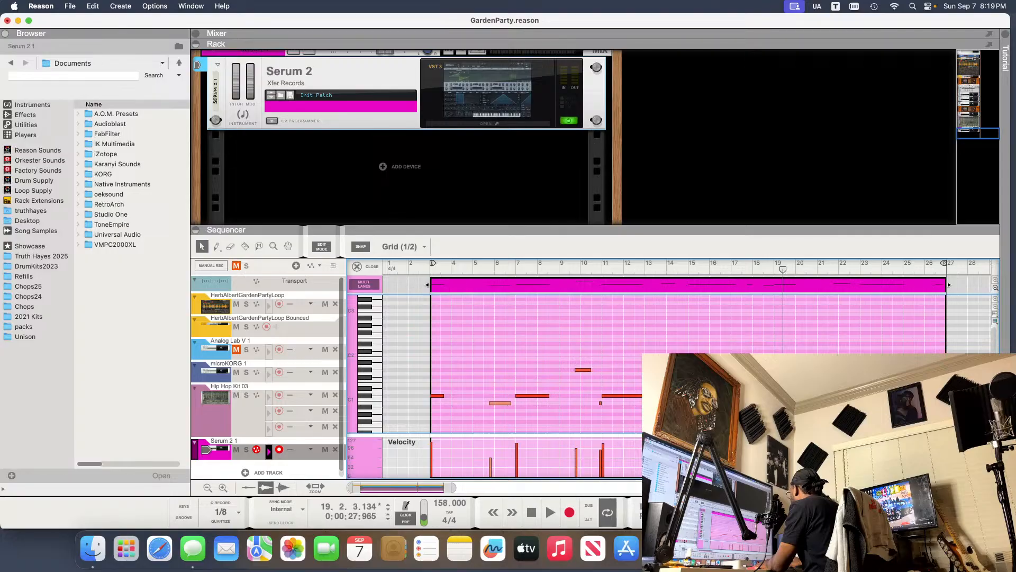
- Restore the deleted C#1 note at 17.4.1, lengthen it to three beats, and play the passage to about bar 21
{"action": "key", "text": "super+z"}
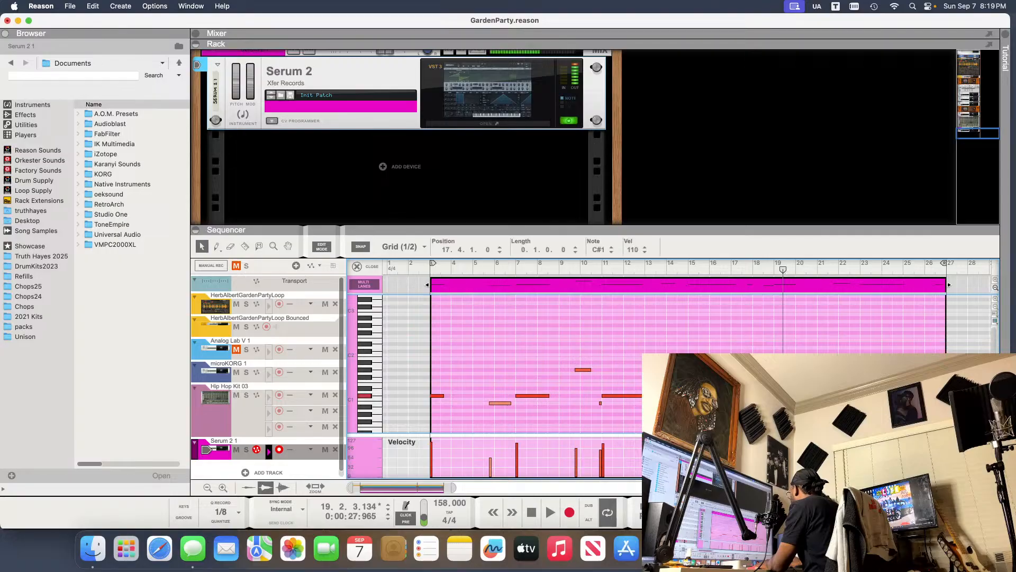
{"action": "left_click", "coordinate": [731, 266]}
{"action": "key", "text": "space"}
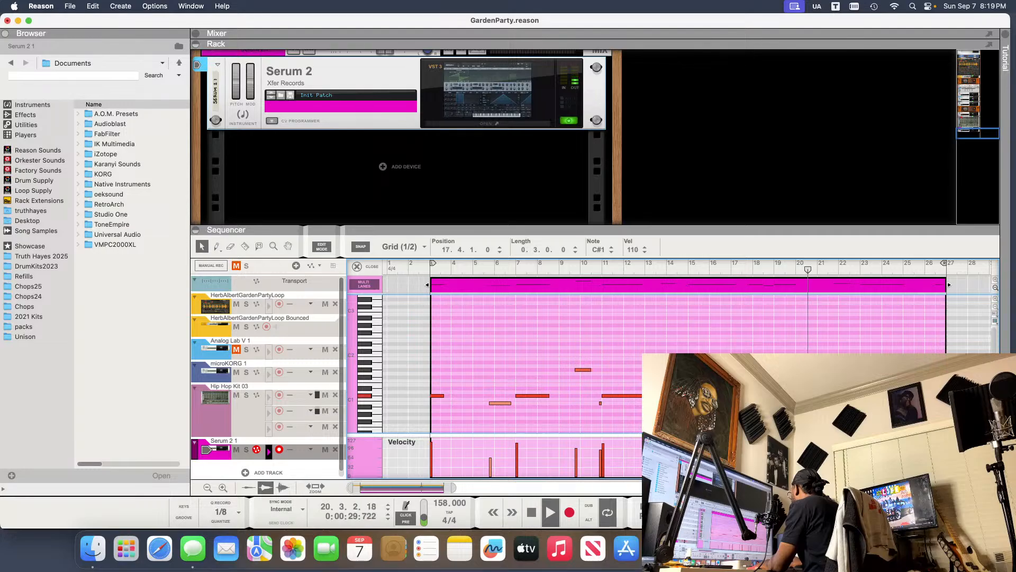
{"action": "key", "text": "space"}
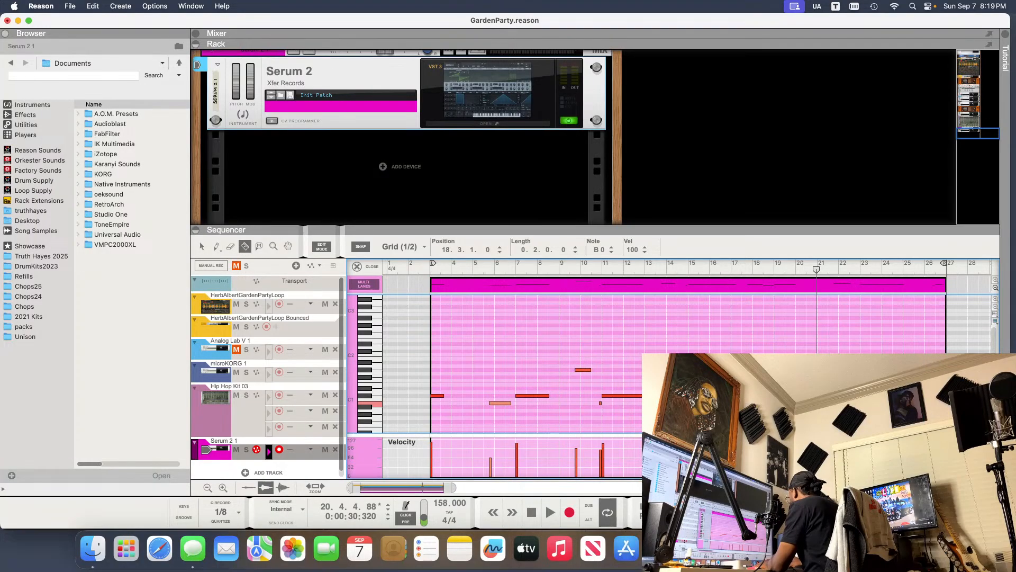
- Split the B0 note at 18.3.1 one beat in, and switch the snap to 1/4 and back to Grid (1/2)
{"action": "left_click", "coordinate": [769, 403]}
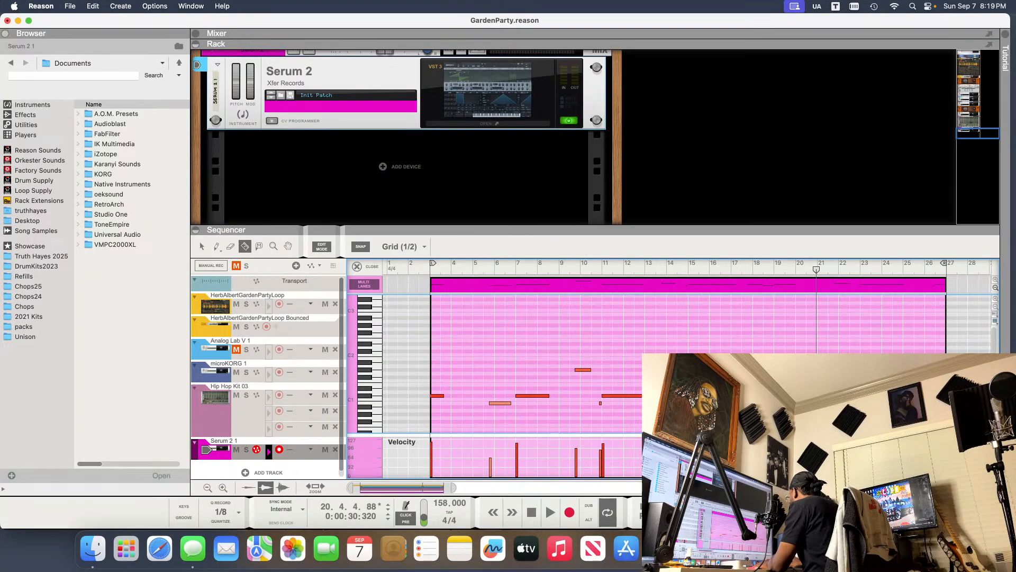
{"action": "left_click", "coordinate": [395, 246]}
{"action": "left_click", "coordinate": [398, 281]}
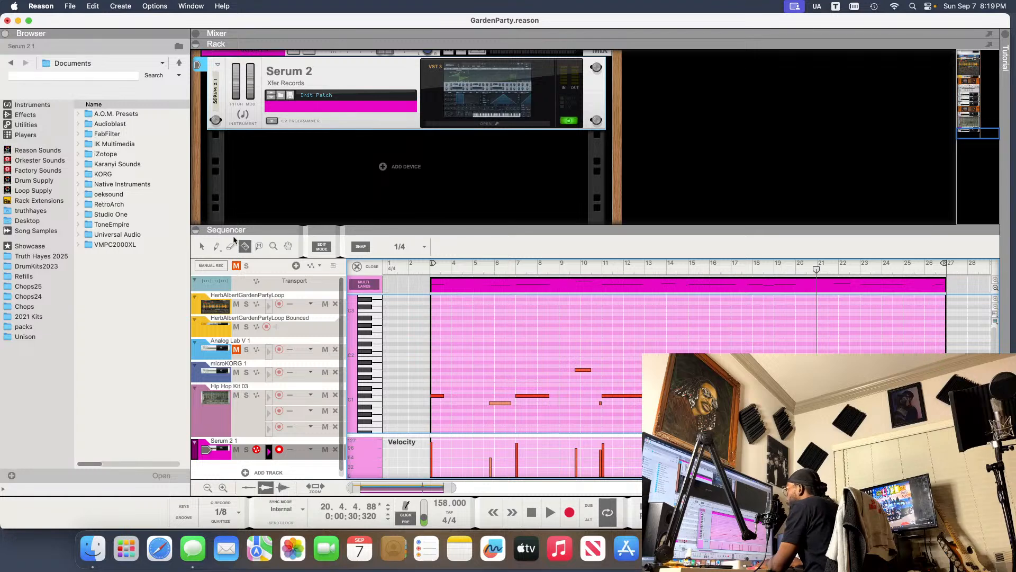
{"action": "left_click", "coordinate": [400, 246]}
{"action": "left_click", "coordinate": [394, 392]}
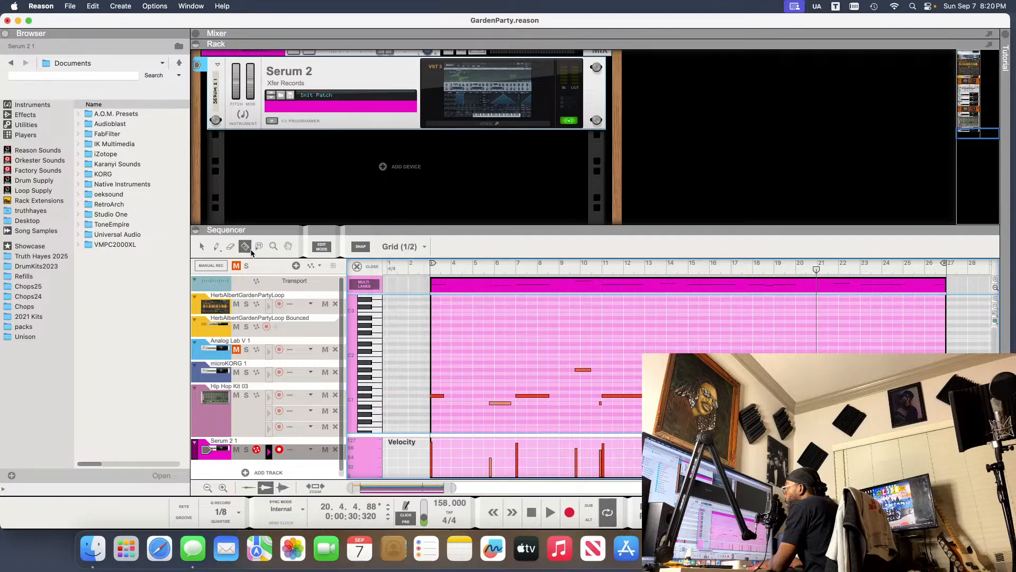
{"action": "left_click", "coordinate": [203, 247]}
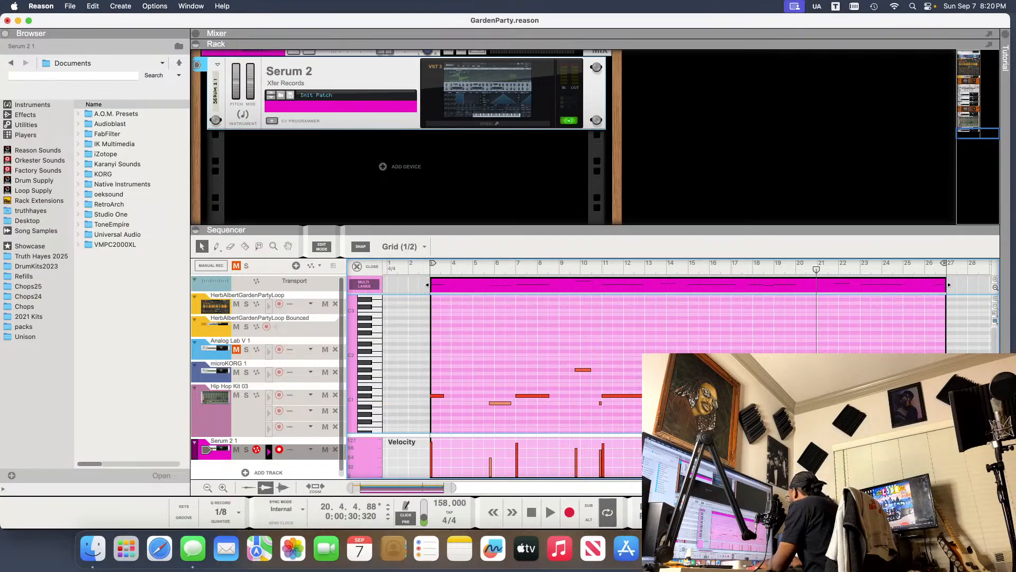
- Raise the second half of the split note, at 18.4.1, to C1 and play from about bar 18 to the loop end
{"action": "left_click", "coordinate": [766, 403]}
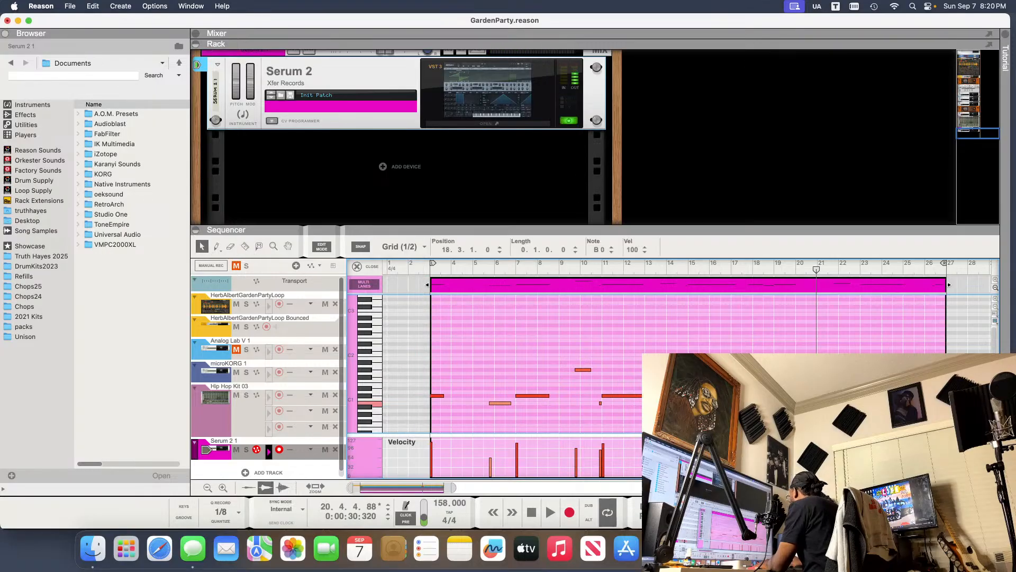
{"action": "key", "text": "Delete"}
{"action": "left_click", "coordinate": [772, 403]}
{"action": "left_click", "coordinate": [761, 276]}
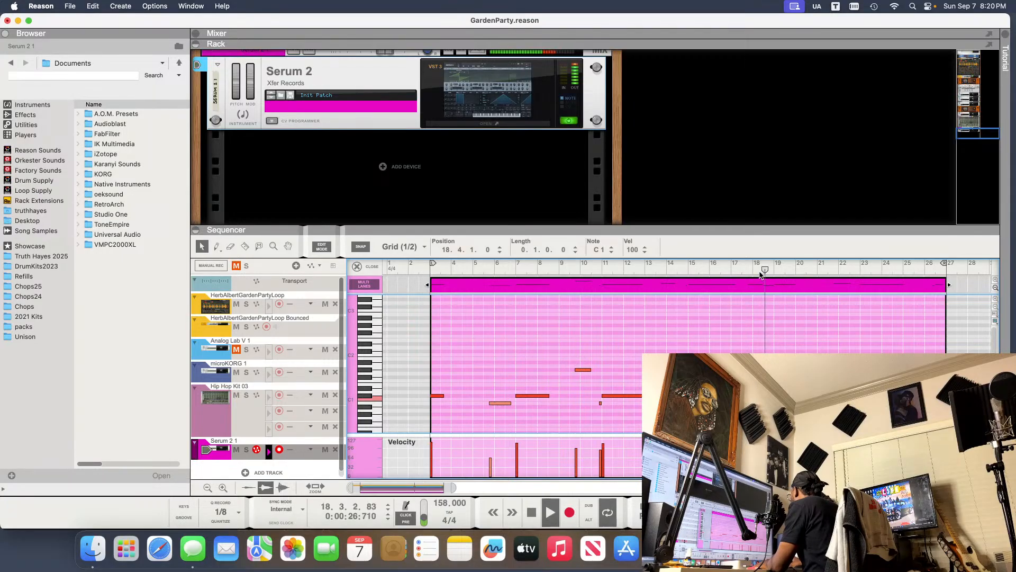
{"action": "key", "text": "space"}
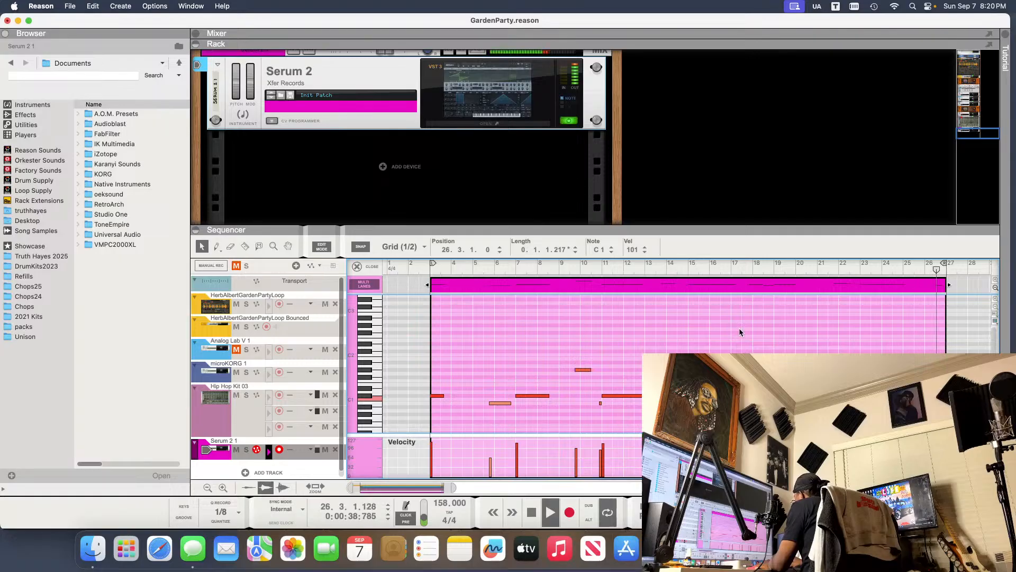
{"action": "key", "text": "space"}
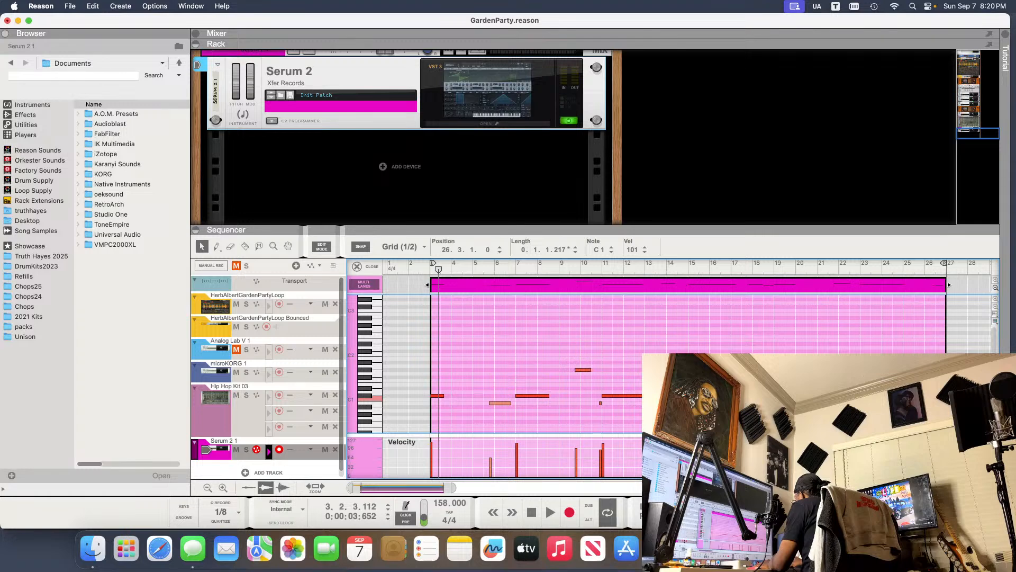
- Try the selected bass notes from 26.2.3 a semitone lower, and revert both the pitch change and a trial deletion
{"action": "left_click_drag", "start_coordinate": [928, 389], "coordinate": [942, 408]}
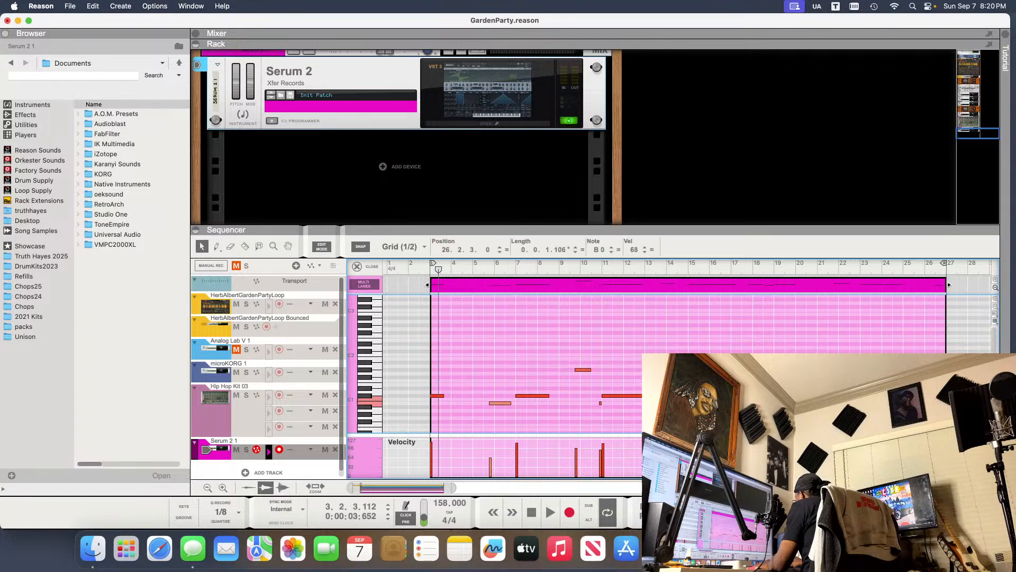
{"action": "left_click", "coordinate": [818, 268]}
{"action": "key", "text": "space"}
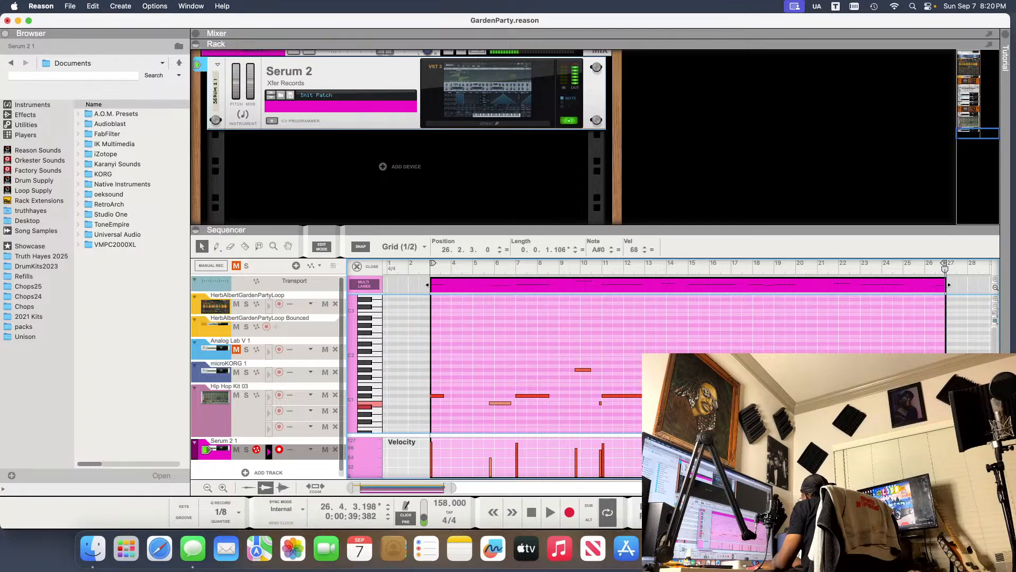
{"action": "key", "text": "super+Up"}
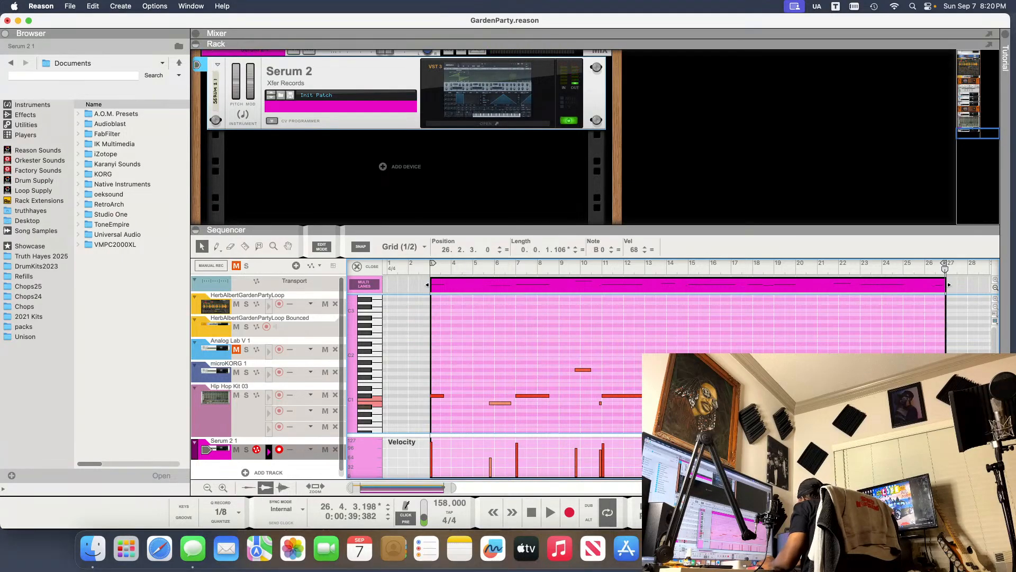
{"action": "key", "text": "Delete"}
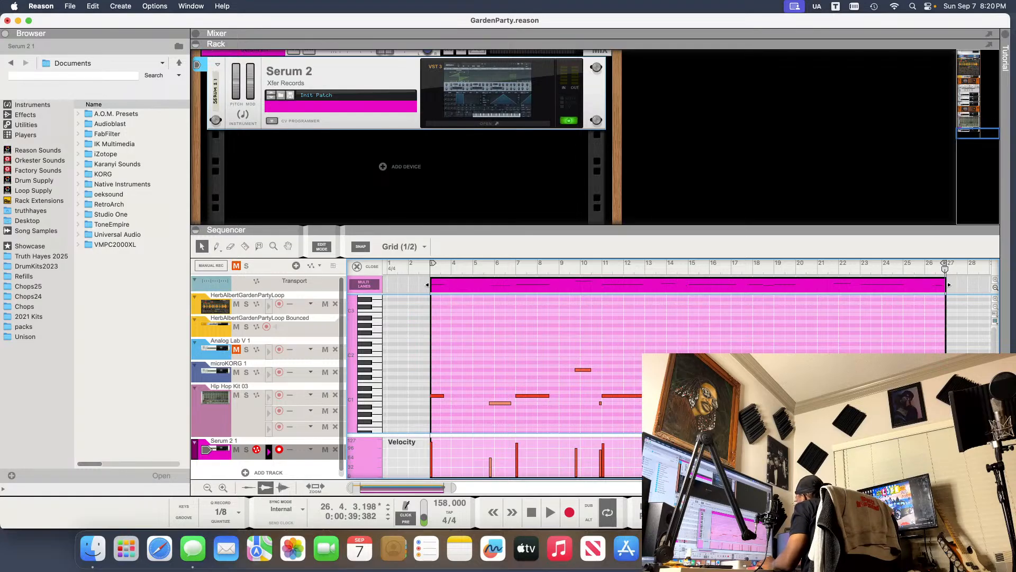
{"action": "key", "text": "super+z"}
- Move the B0 note at 26.2.3 to position 26.1.1, audition it, and lengthen the C1 note at 26.3.1 to two beats
{"action": "left_click", "coordinate": [934, 402]}
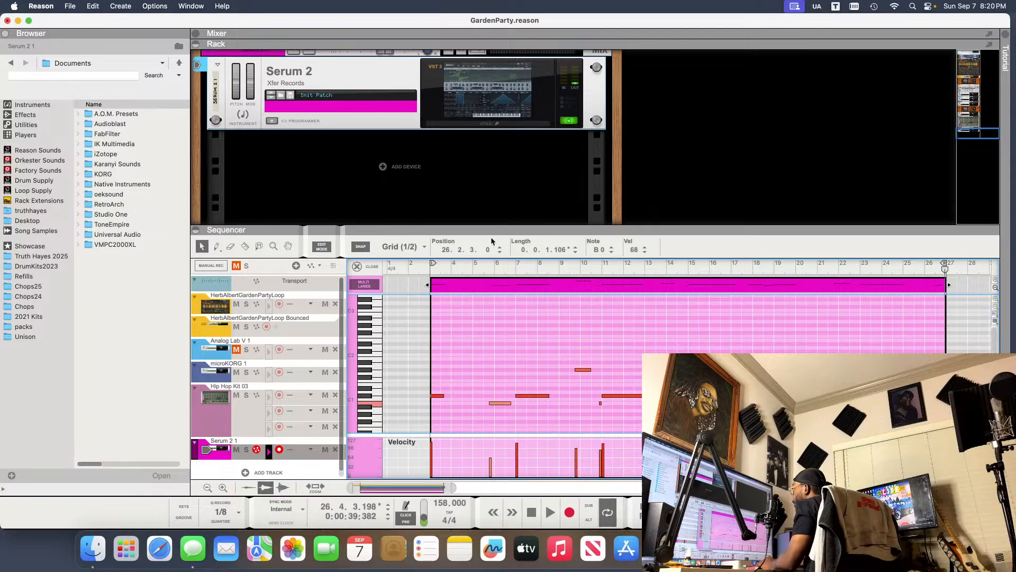
{"action": "left_click", "coordinate": [469, 251]}
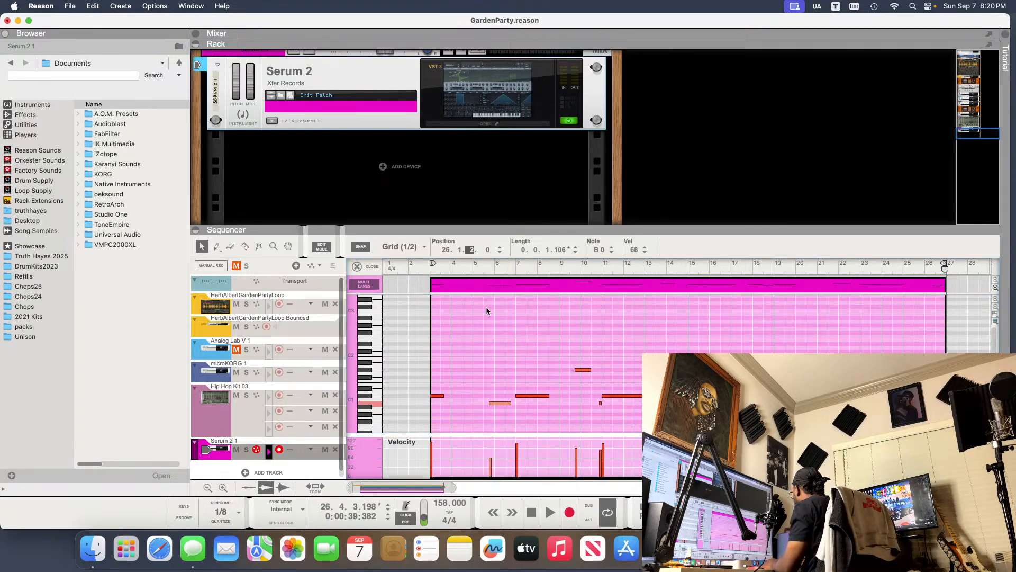
{"action": "key", "text": "Down"}
{"action": "key", "text": "Return"}
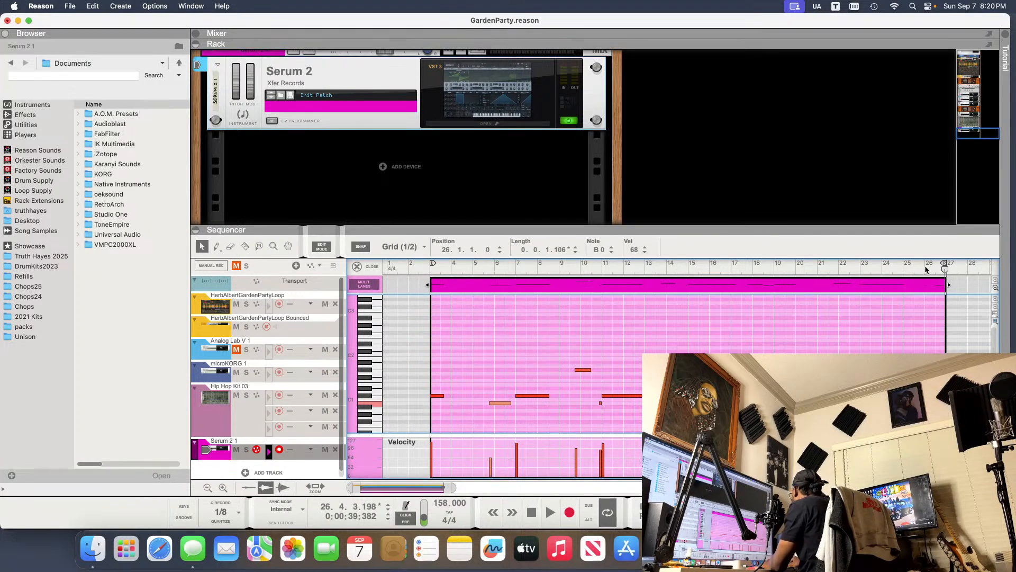
{"action": "key", "text": "space"}
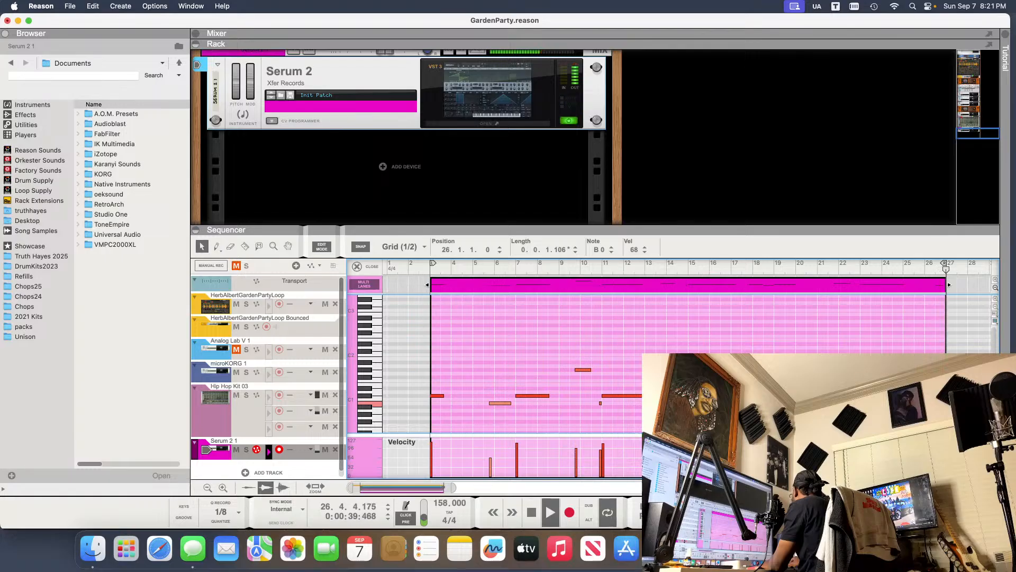
{"action": "left_click", "coordinate": [926, 263]}
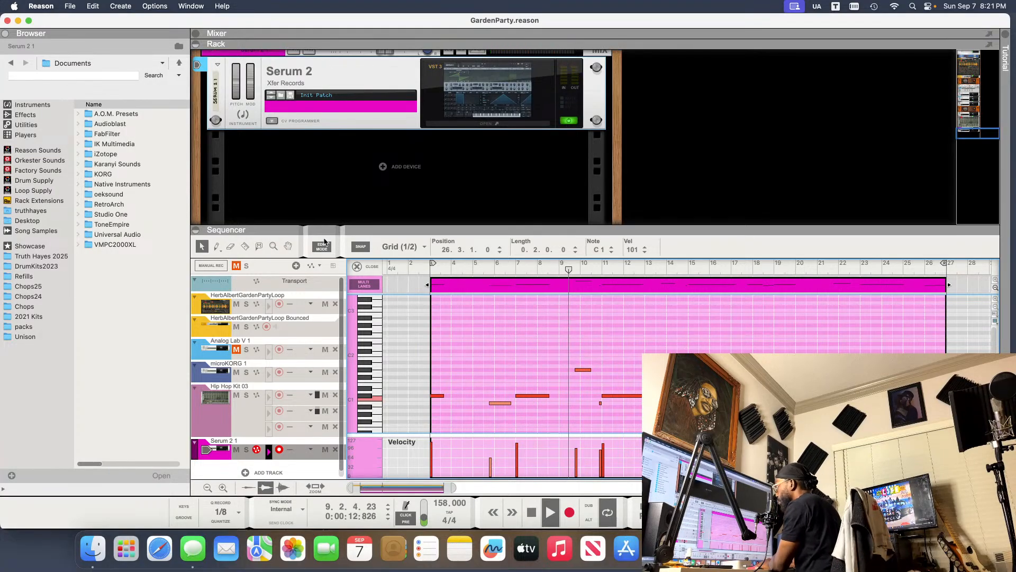
- Return to the arrangement and duplicate all clips between bars 3 and 27 so the copies start at bar 27
{"action": "left_click", "coordinate": [323, 245]}
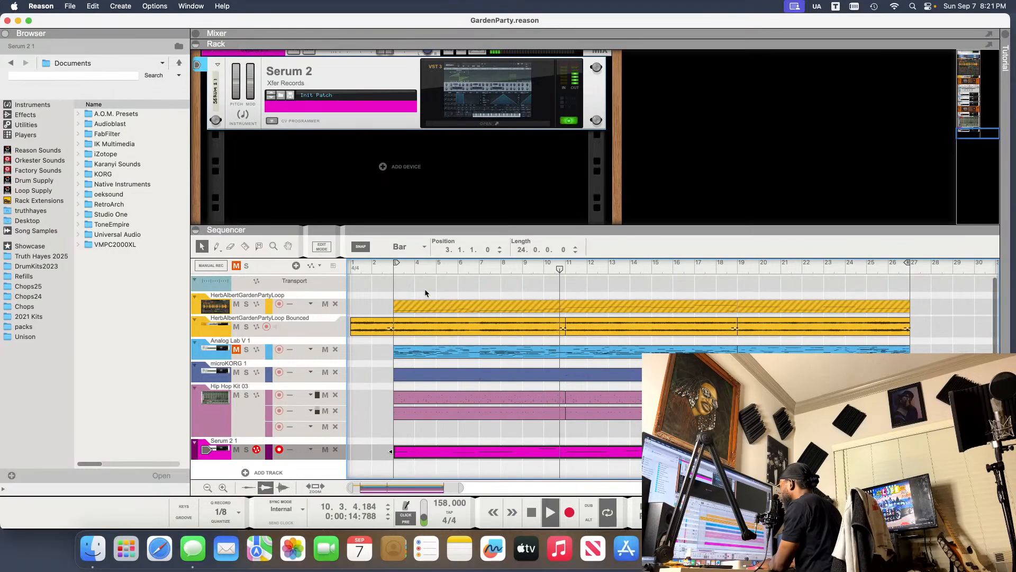
{"action": "left_click_drag", "start_coordinate": [462, 488], "coordinate": [598, 474]}
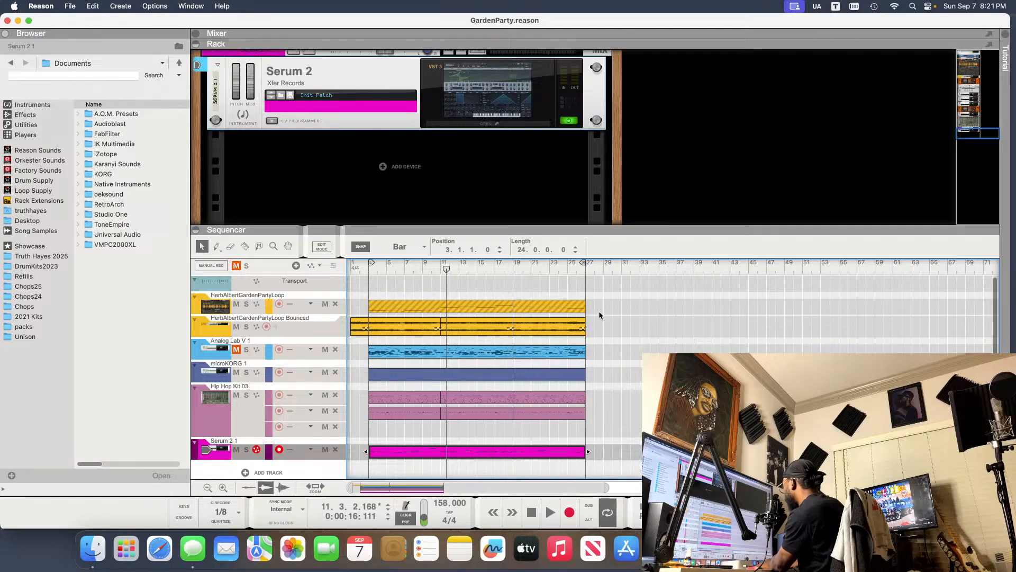
{"action": "left_click_drag", "start_coordinate": [598, 310], "coordinate": [379, 467]}
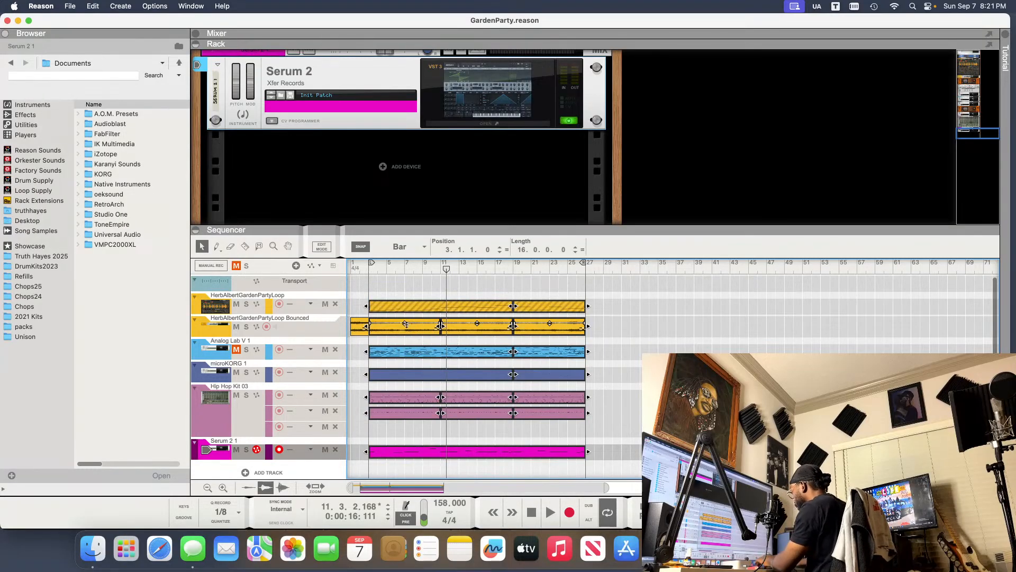
{"action": "key", "text": "super+d"}
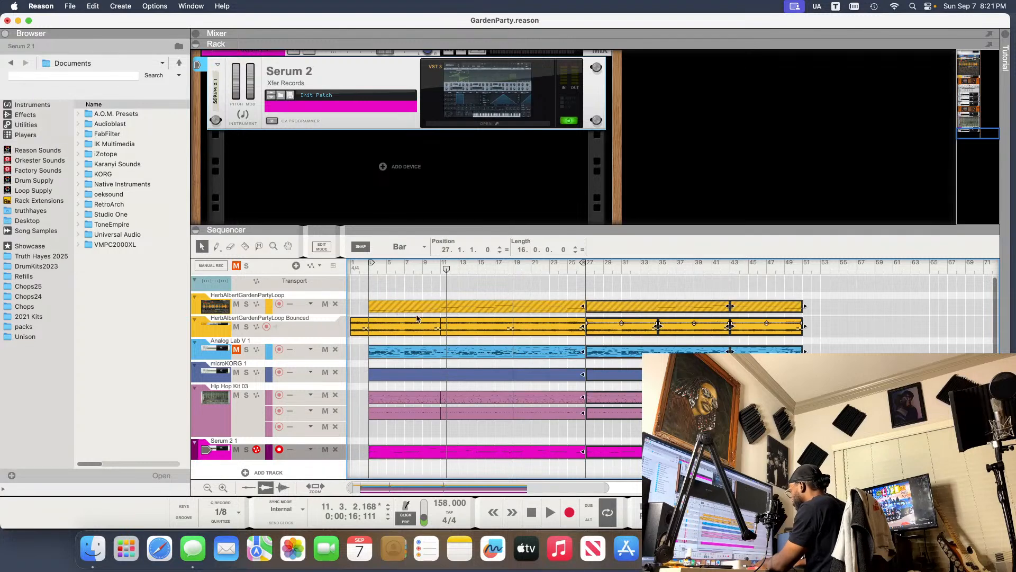
{"action": "left_click", "coordinate": [467, 451]}
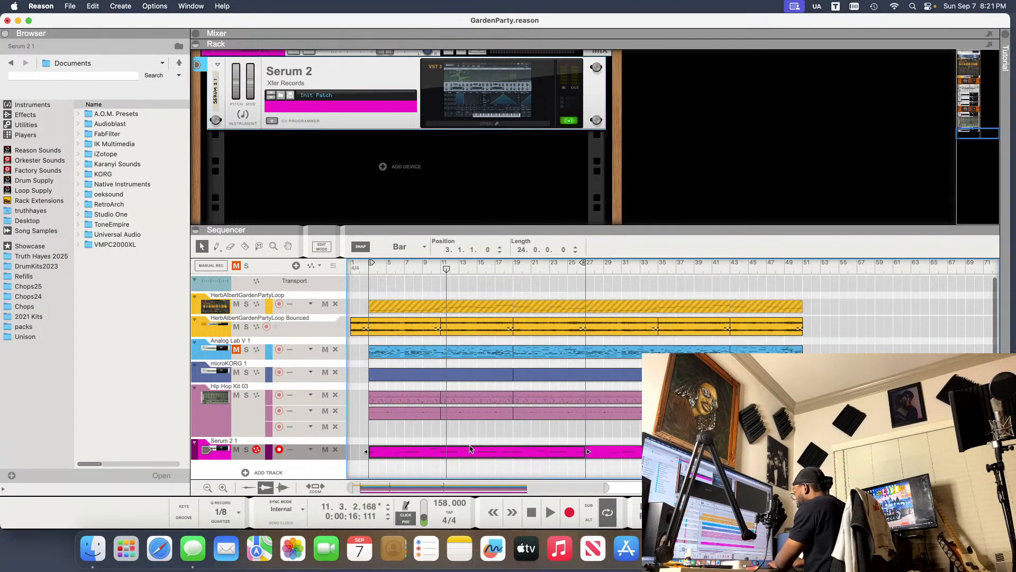
- Delete the [PBS] Original drum hits from bar 3 through bar 9 in the first Hip Hop Kit 03 clip and audition from bar 3
{"action": "double_click", "coordinate": [403, 399]}
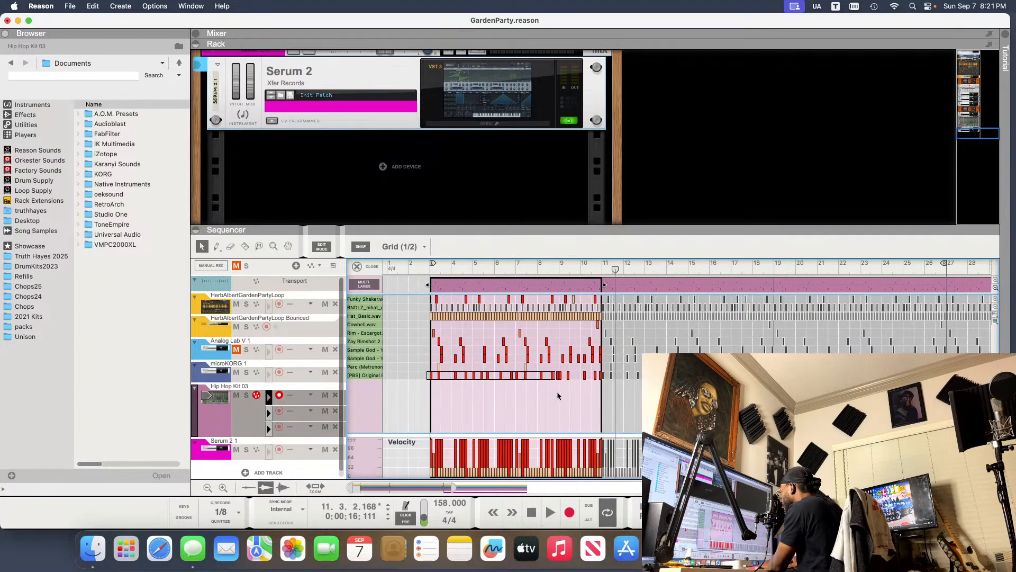
{"action": "key", "text": "Delete"}
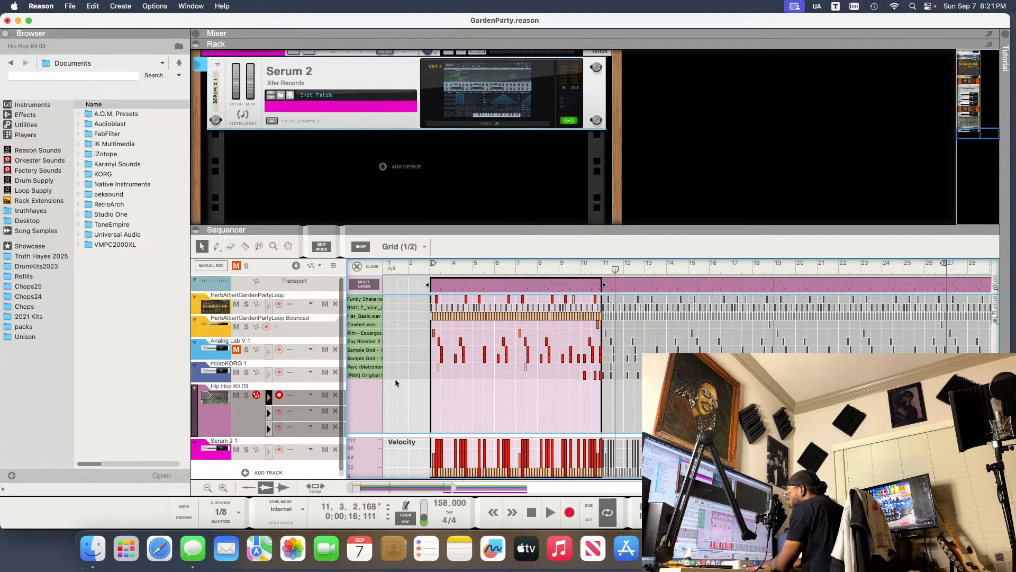
{"action": "left_click", "coordinate": [378, 374]}
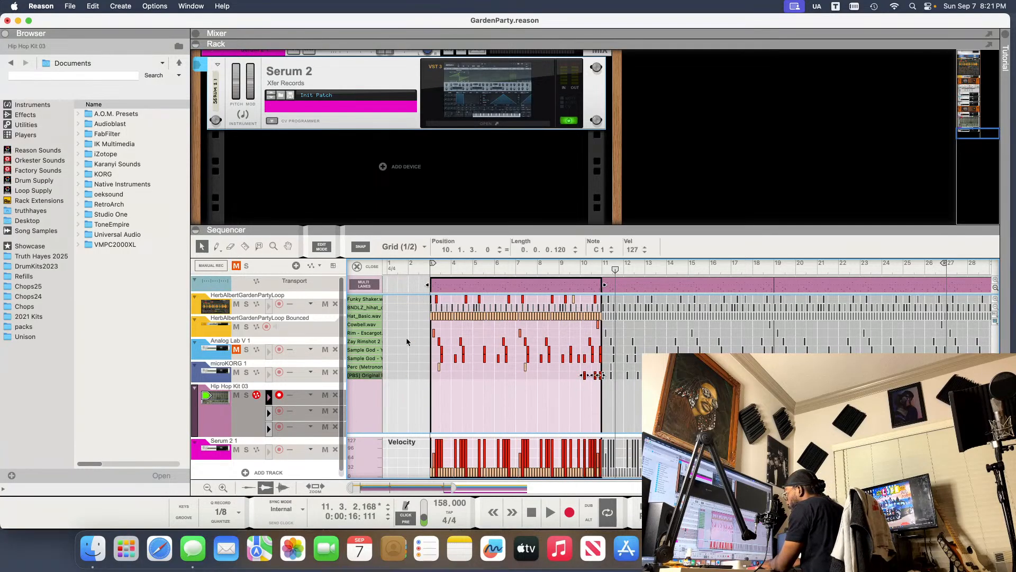
{"action": "left_click", "coordinate": [432, 270]}
{"action": "key", "text": "space"}
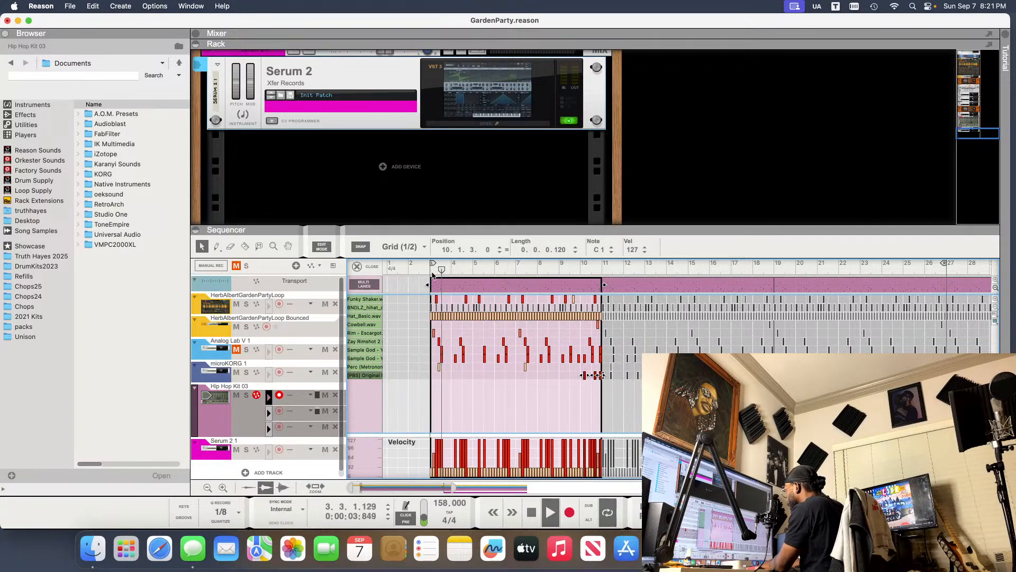
{"action": "key", "text": "space"}
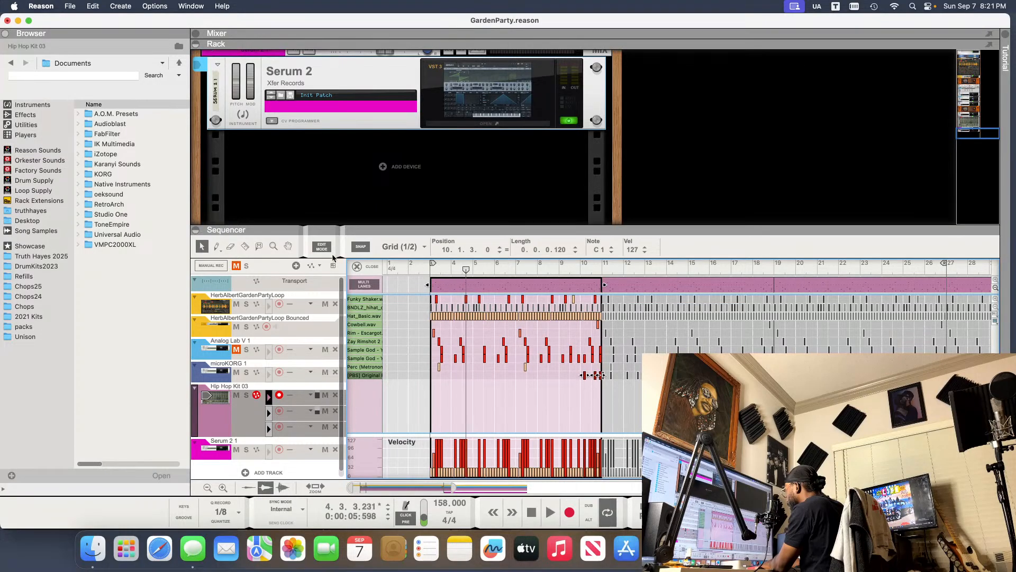
{"action": "left_click", "coordinate": [323, 247]}
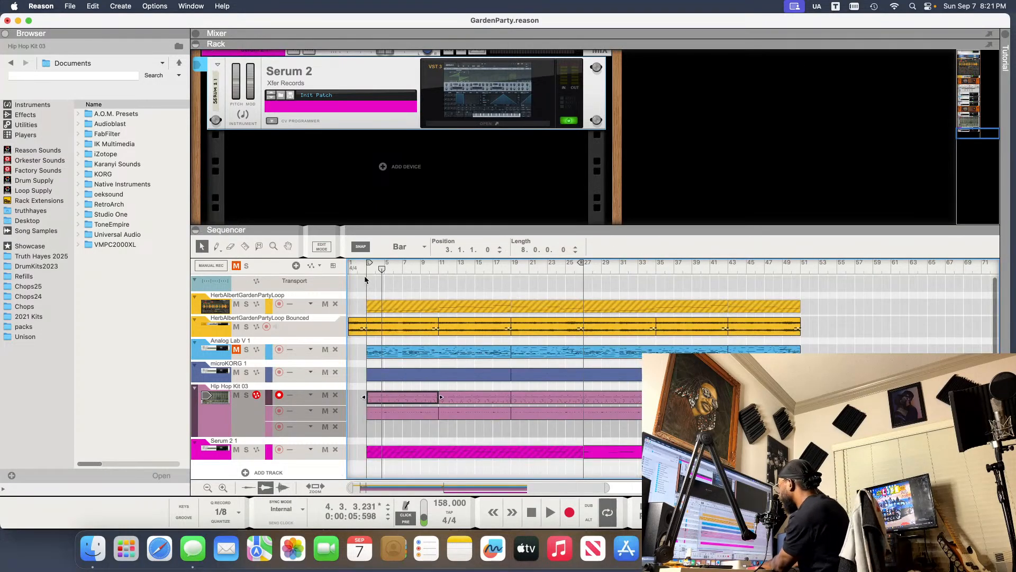
- Play the arrangement from bar 1 to hear the intro and opening section, and stop at about bar 6
{"action": "left_click_drag", "start_coordinate": [381, 270], "coordinate": [305, 285]}
{"action": "key", "text": "super+Tab"}
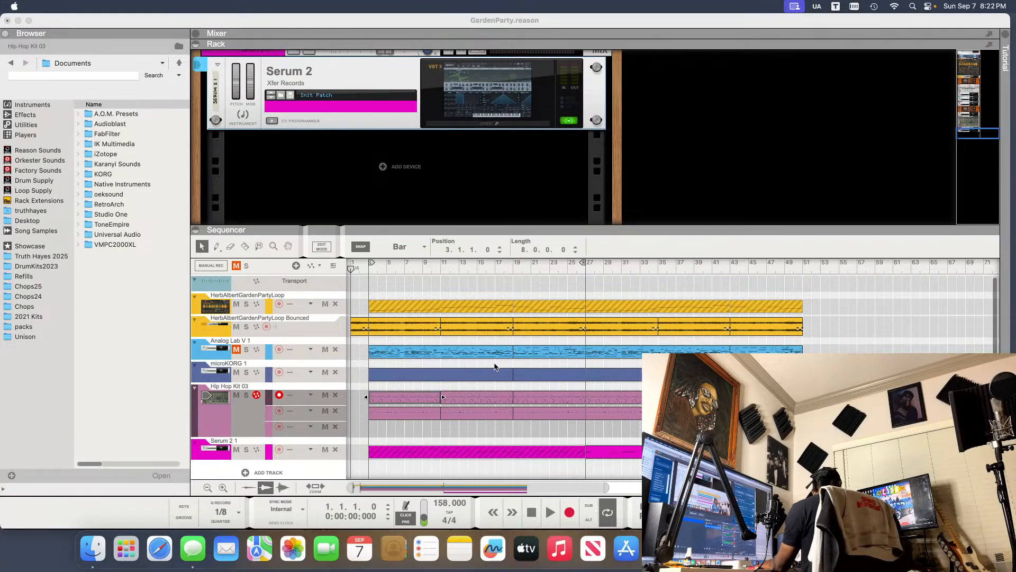
{"action": "key", "text": "space"}
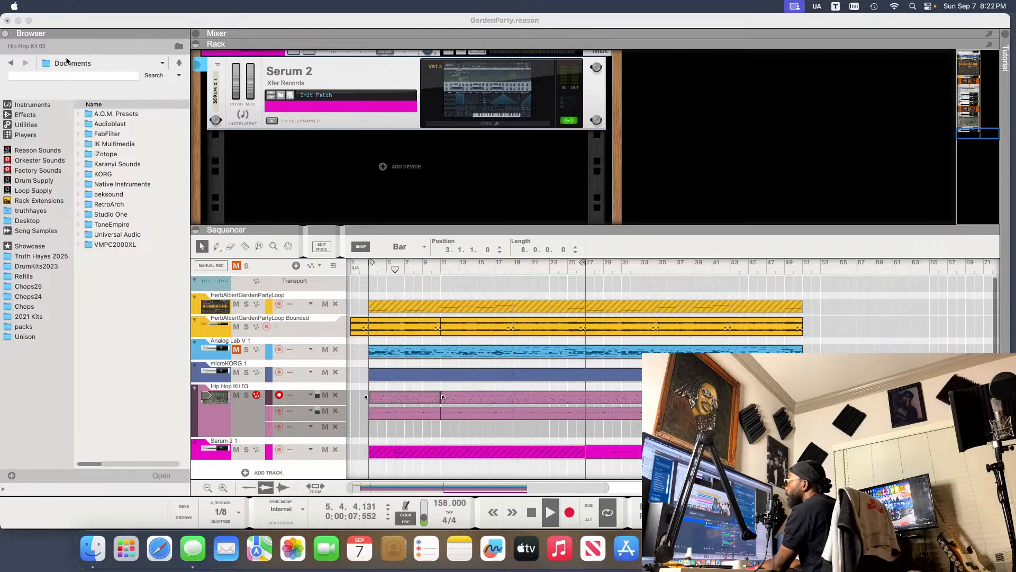
{"action": "left_click", "coordinate": [99, 38]}
{"action": "key", "text": "space"}
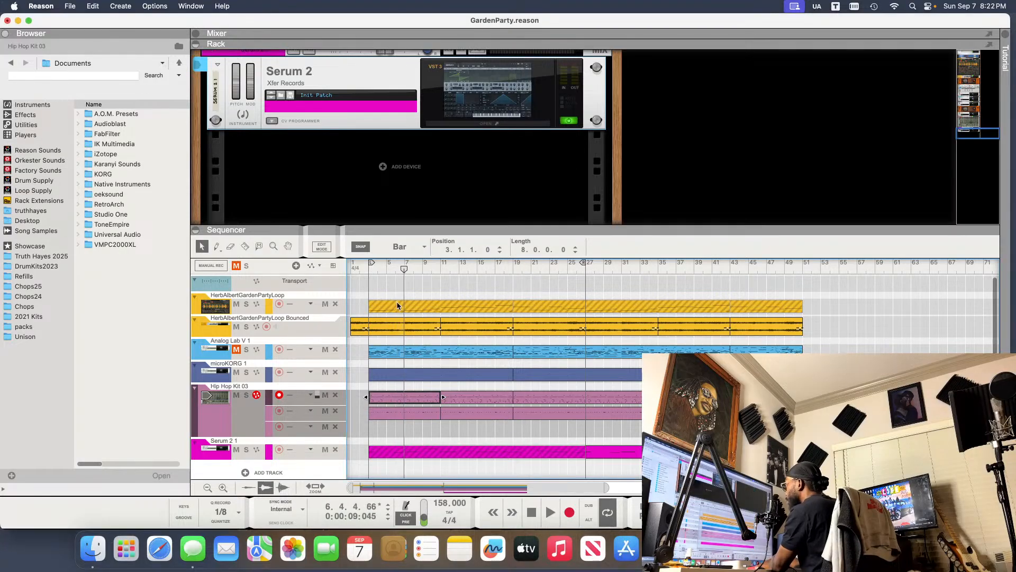
- Select all clips from bar 3 onward across every track and move them together to start at bar 5
{"action": "left_click", "coordinate": [374, 298]}
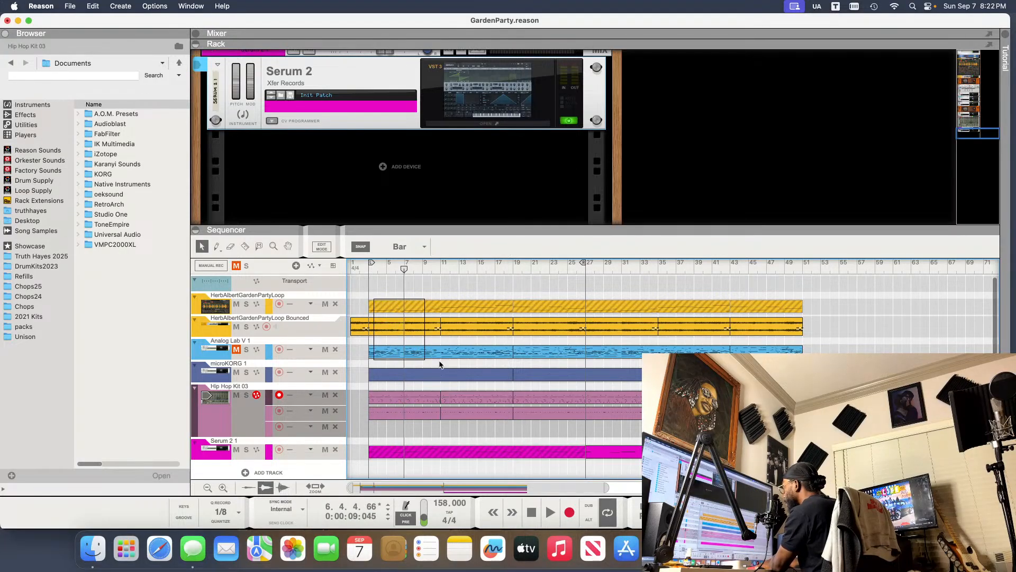
{"action": "left_click_drag", "start_coordinate": [440, 365], "coordinate": [795, 454]}
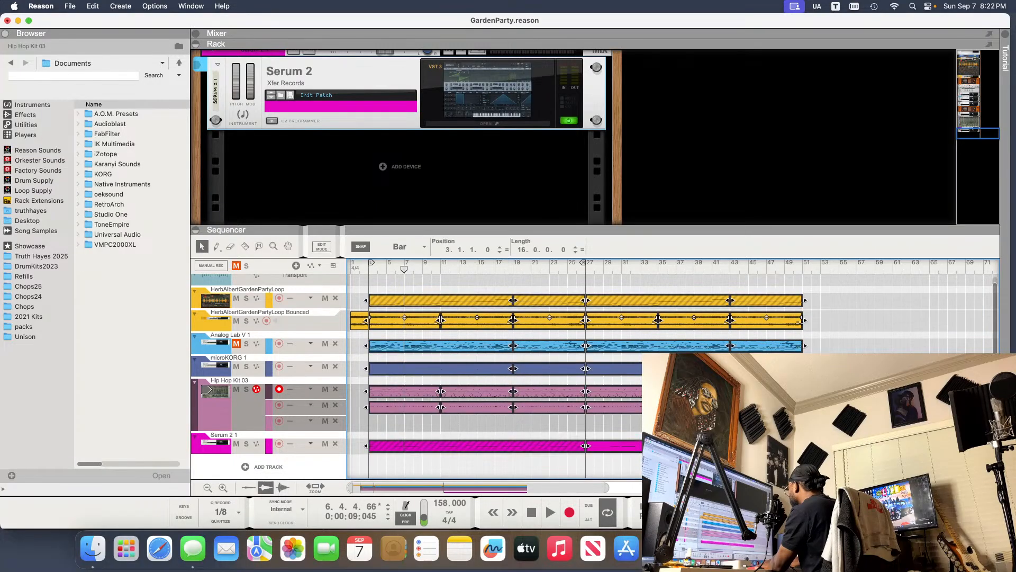
{"action": "left_click_drag", "start_coordinate": [499, 303], "coordinate": [518, 300]}
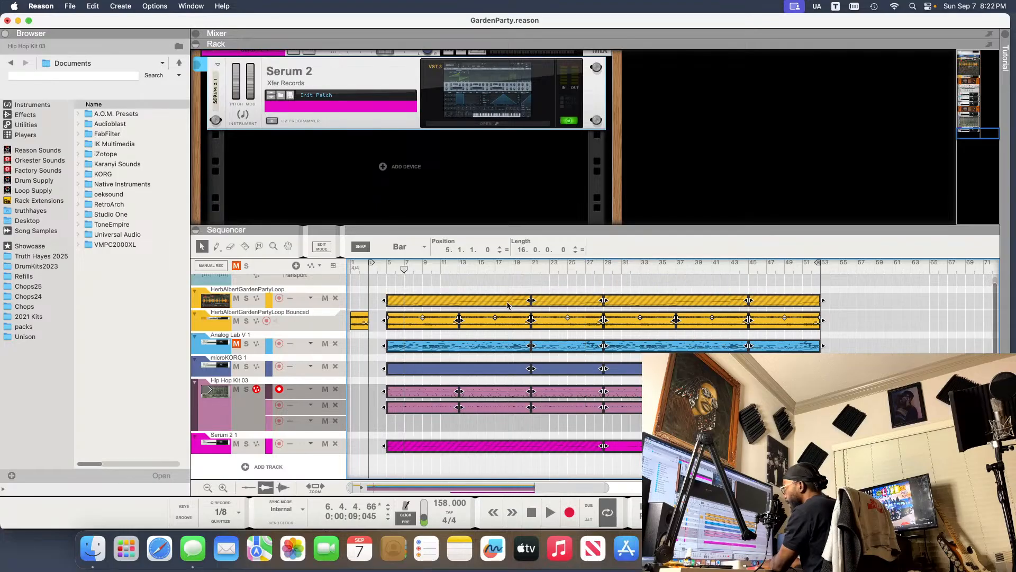
- Set the left locator to bar 1 and extend the intro HerbAlbertGardenPartyLoop Bounced clip to four bars
{"action": "left_click_drag", "start_coordinate": [371, 263], "coordinate": [318, 275]}
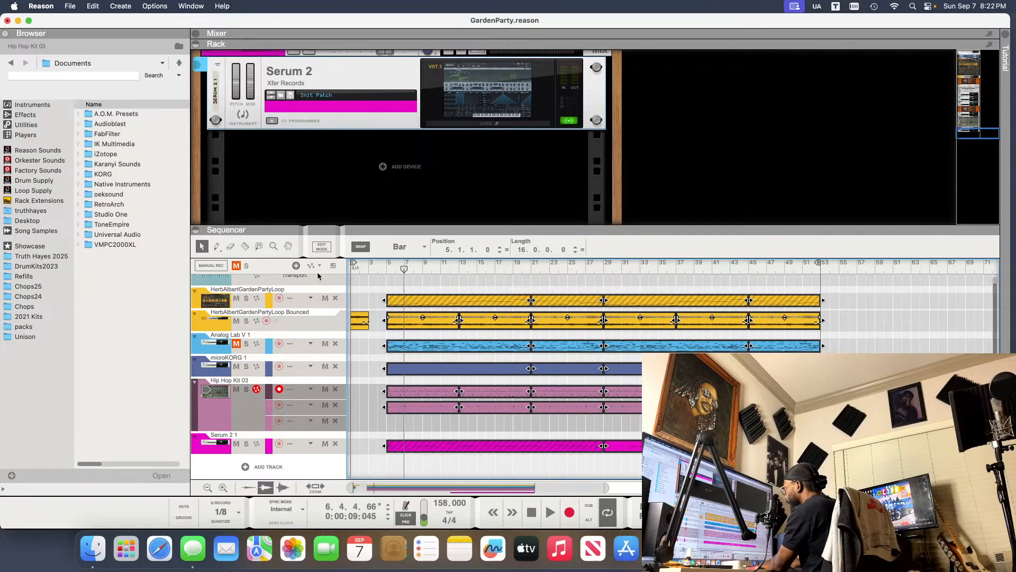
{"action": "left_click", "coordinate": [360, 325]}
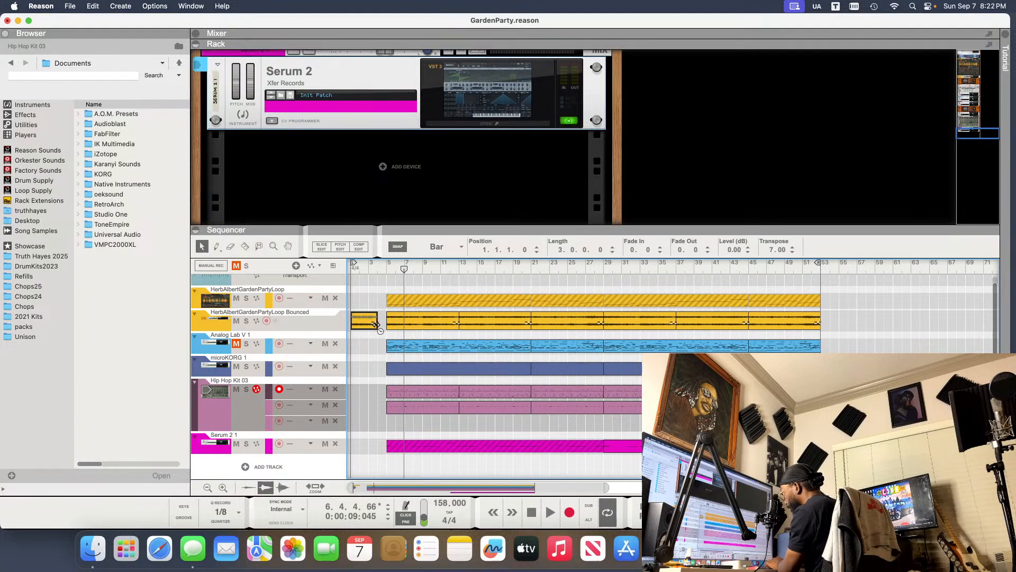
- Play the arrangement from bar 1 and move the right locator to bar 54
{"action": "left_click_drag", "start_coordinate": [364, 269], "coordinate": [317, 283]}
{"action": "key", "text": "space"}
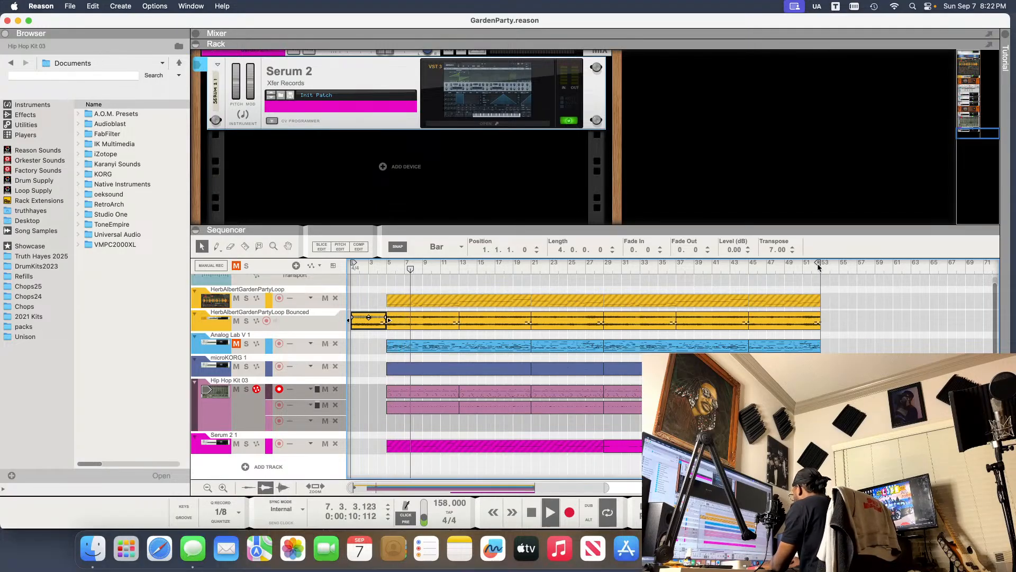
{"action": "left_click_drag", "start_coordinate": [819, 263], "coordinate": [824, 267]}
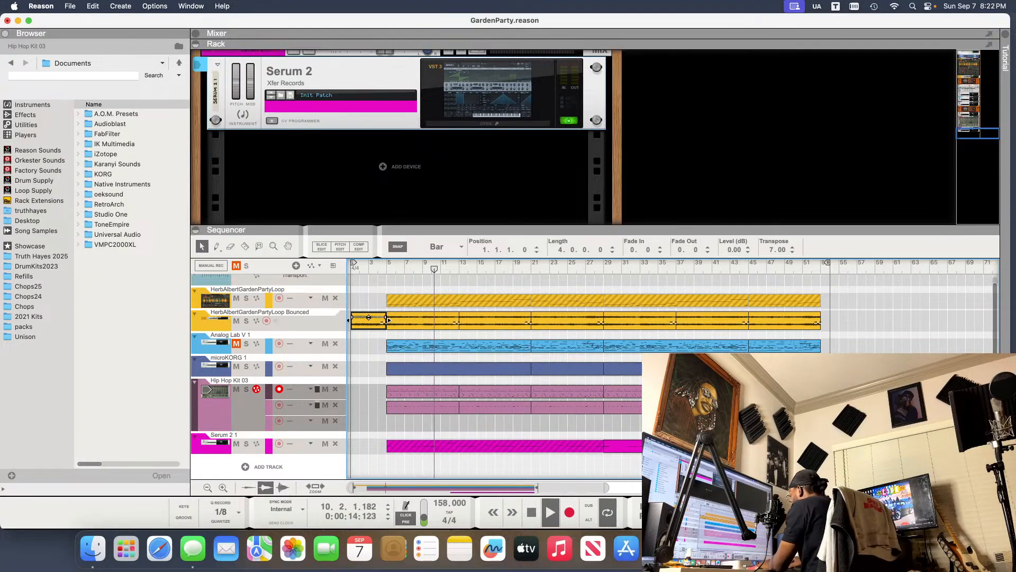
{"action": "left_click", "coordinate": [741, 549]}
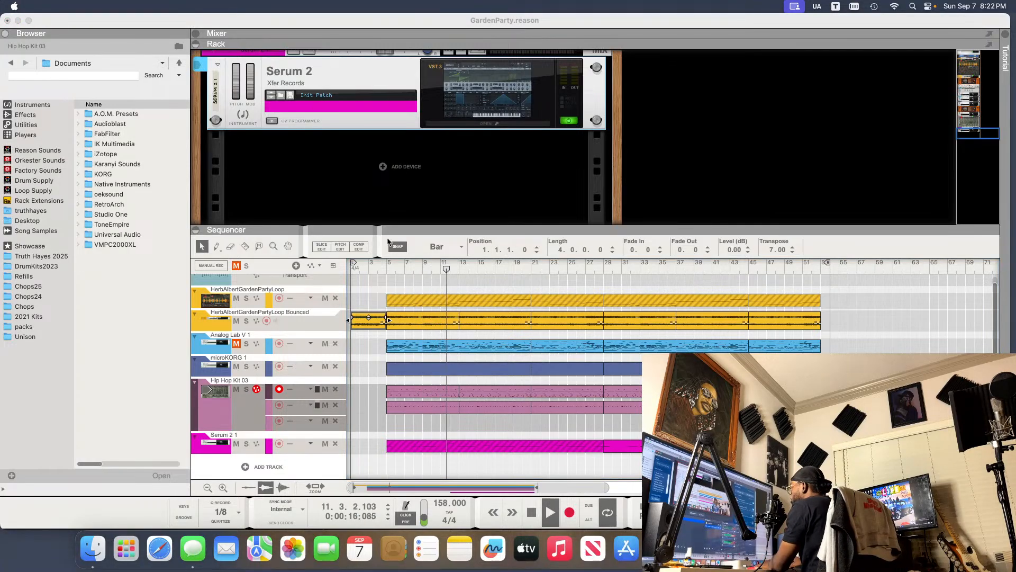
{"action": "left_click", "coordinate": [311, 27]}
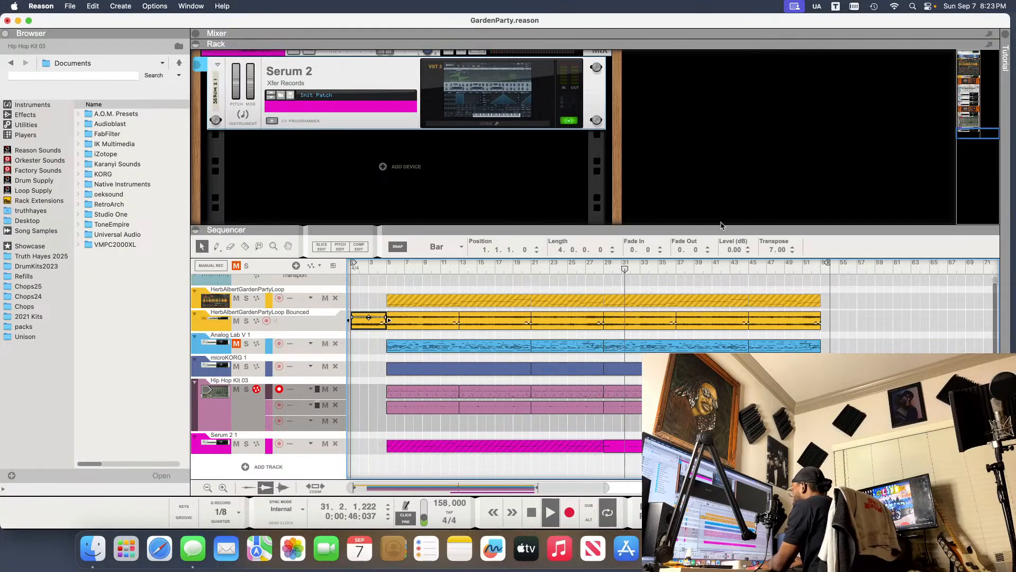
- Lower the level of the Serum 2 mix channel in the rack while the arrangement plays
{"action": "scroll", "coordinate": [470, 126], "scroll_direction": "up", "scroll_amount": 1}
{"action": "scroll", "coordinate": [470, 125], "scroll_direction": "up", "scroll_amount": 2}
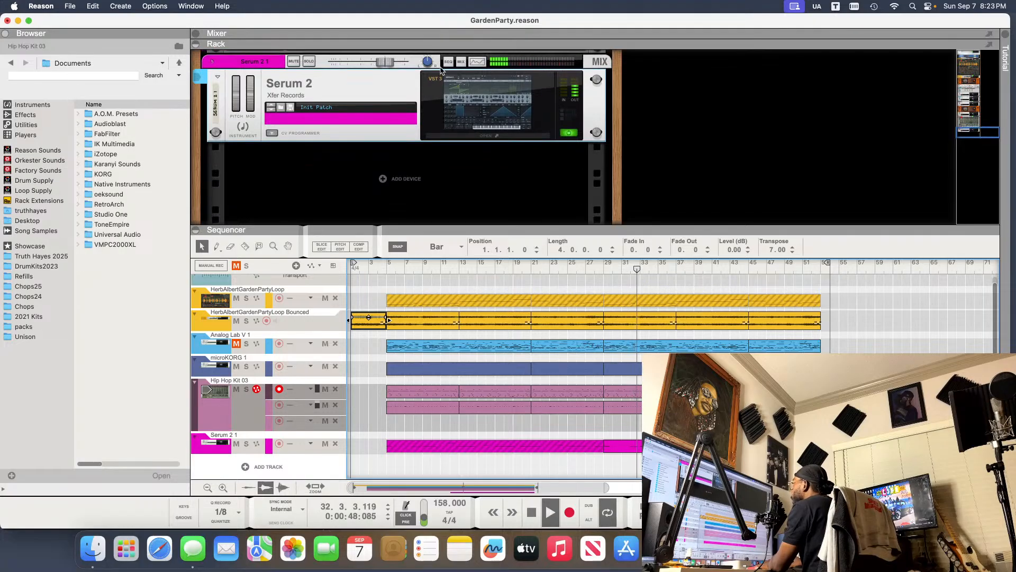
{"action": "left_click_drag", "start_coordinate": [392, 63], "coordinate": [379, 63]}
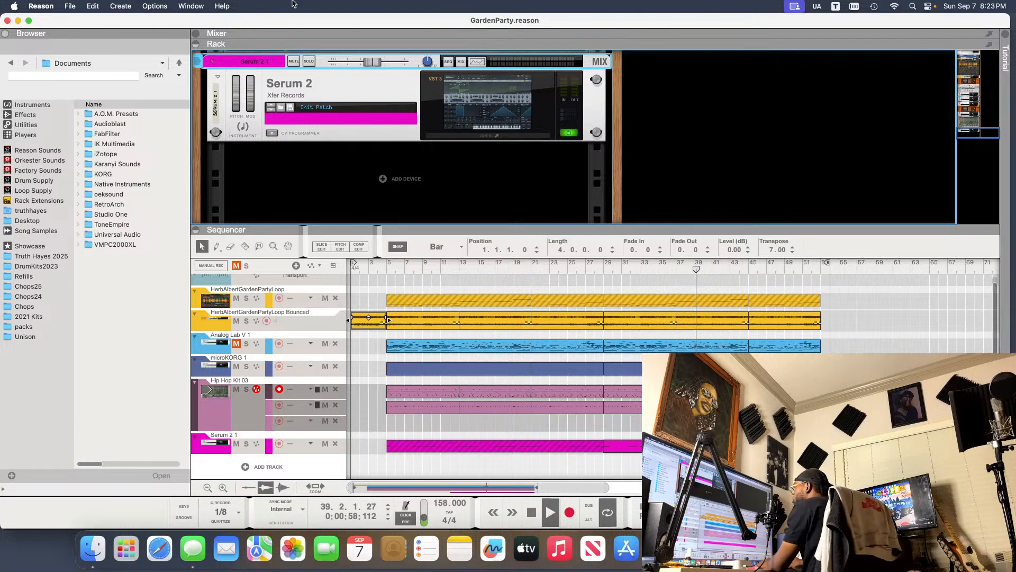
- Add an Audiomatic Retro Transformer effect to the Serum 2 device and reduce its channel level to -9.80 dB
{"action": "left_click", "coordinate": [18, 115]}
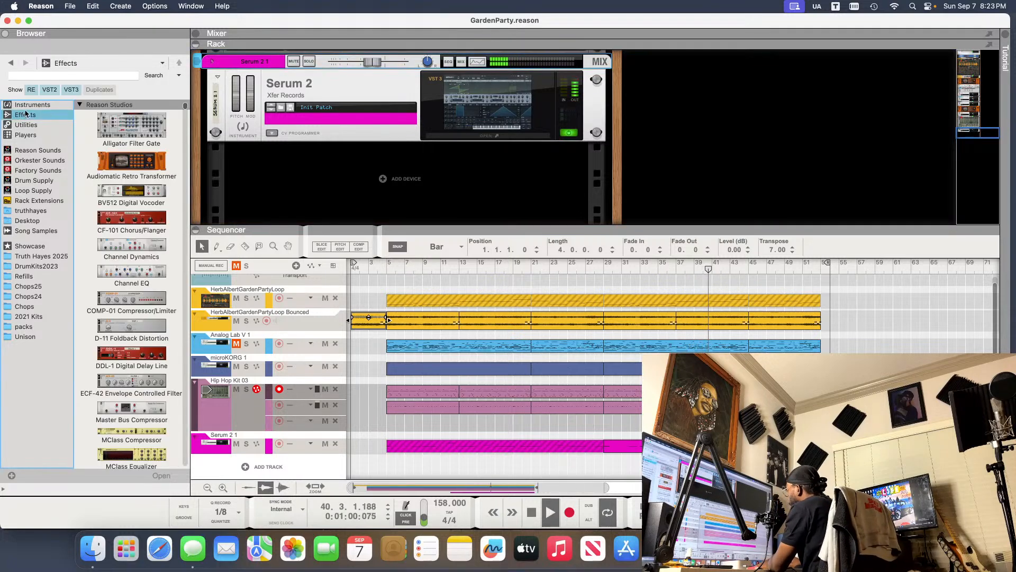
{"action": "left_click_drag", "start_coordinate": [133, 161], "coordinate": [275, 164]}
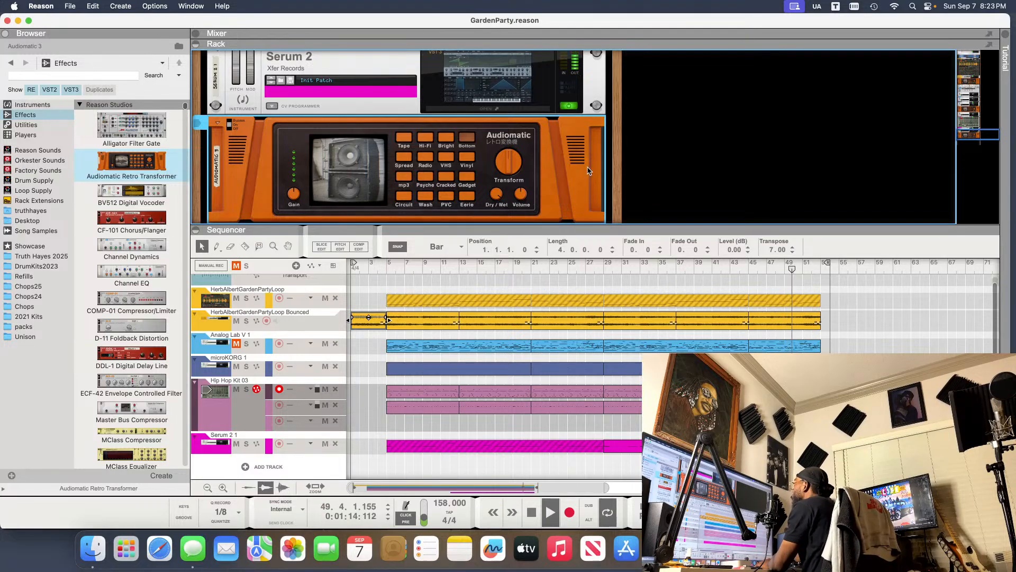
{"action": "scroll", "coordinate": [555, 176], "scroll_direction": "up", "scroll_amount": 3}
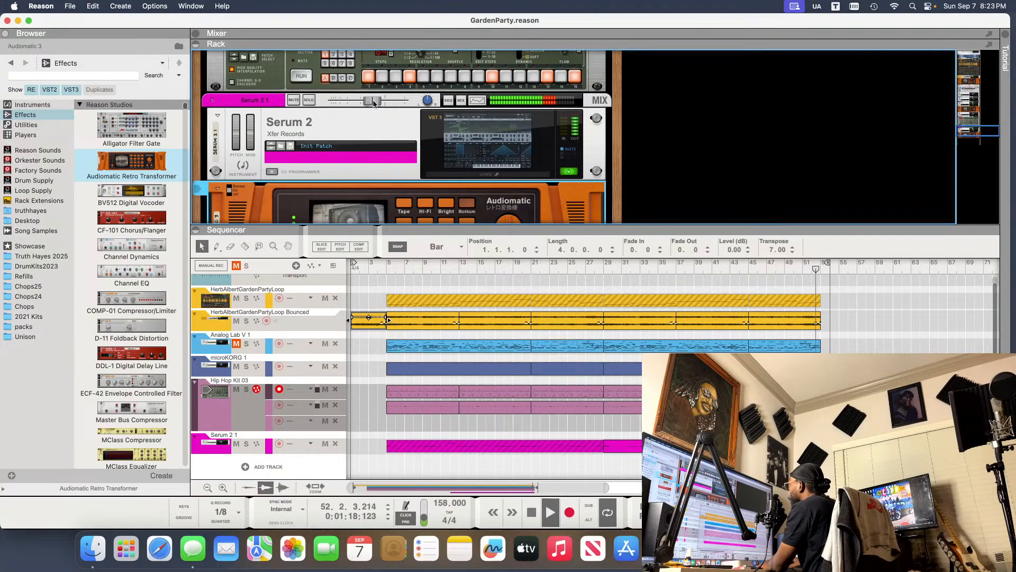
{"action": "left_click_drag", "start_coordinate": [375, 103], "coordinate": [370, 104]}
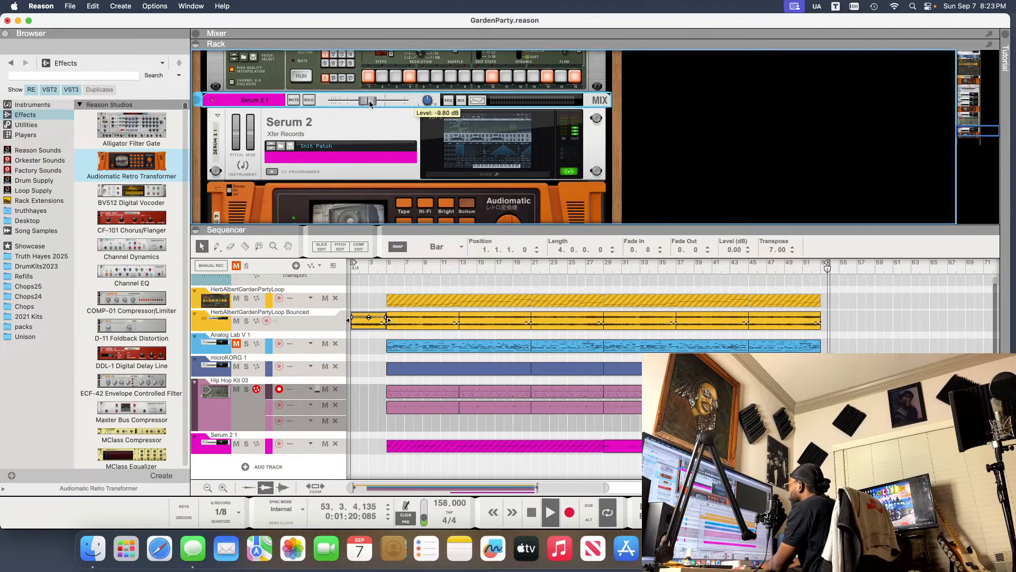